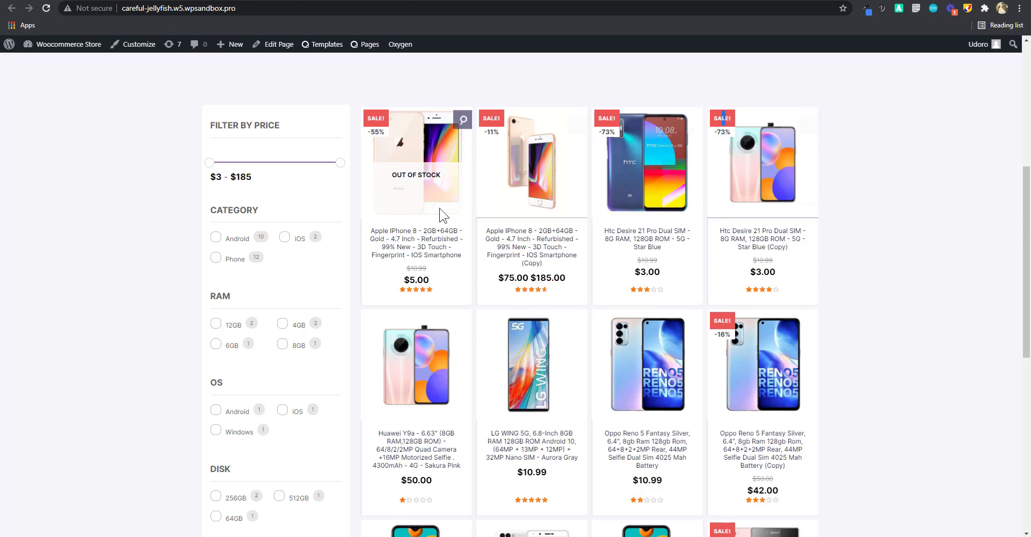
Look over the shop page's product grid and its filter sidebar for price, category, RAM and OS.
scroll(574, 323, down, 1)
scroll(573, 322, down, 1)
scroll(573, 322, up, 2)
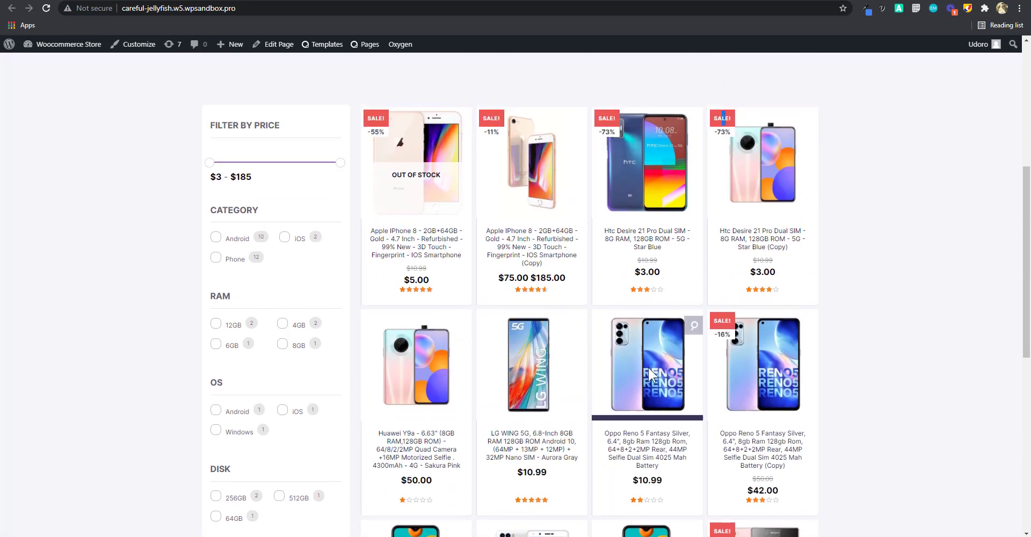
scroll(762, 375, up, 4)
scroll(754, 382, down, 3)
scroll(753, 382, down, 3)
scroll(702, 386, up, 4)
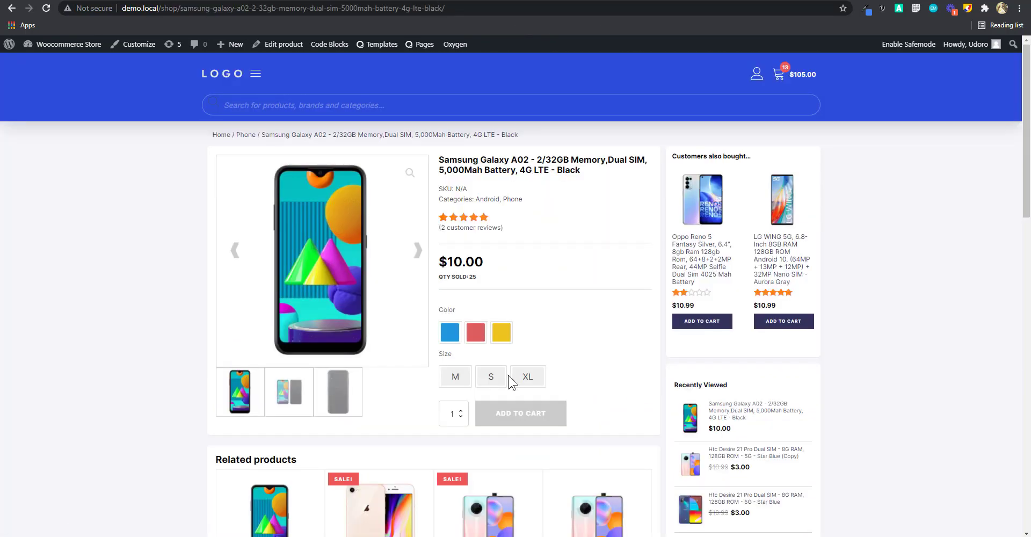
Examine the Samsung Galaxy A02 product page, including its related products and red color swatch.
scroll(510, 381, down, 3)
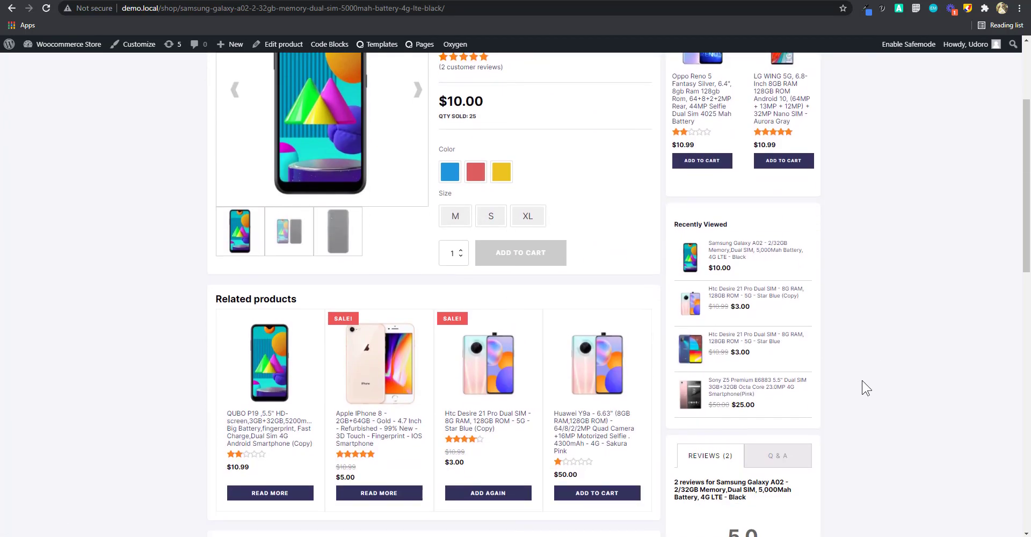
scroll(529, 396, up, 2)
scroll(553, 387, down, 4)
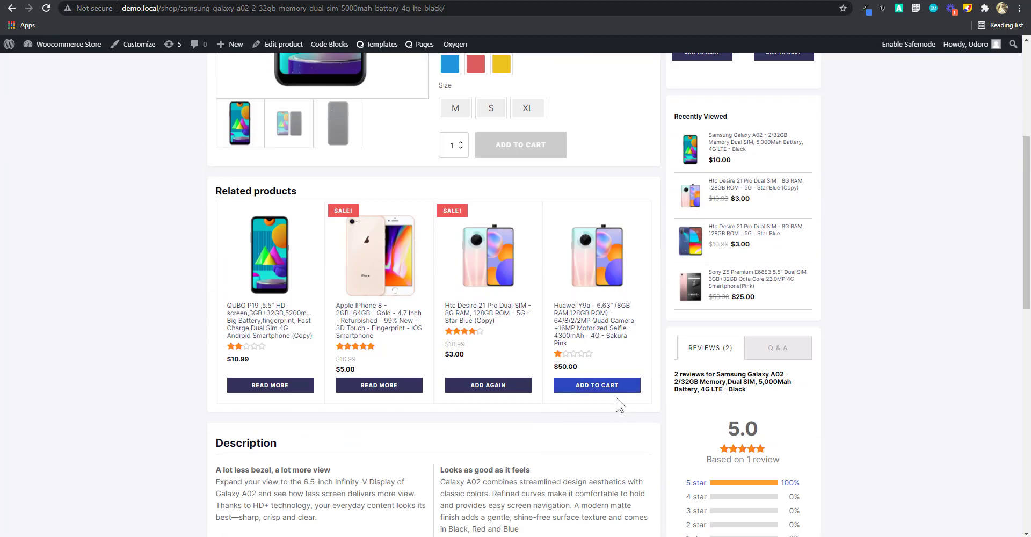
scroll(617, 403, up, 5)
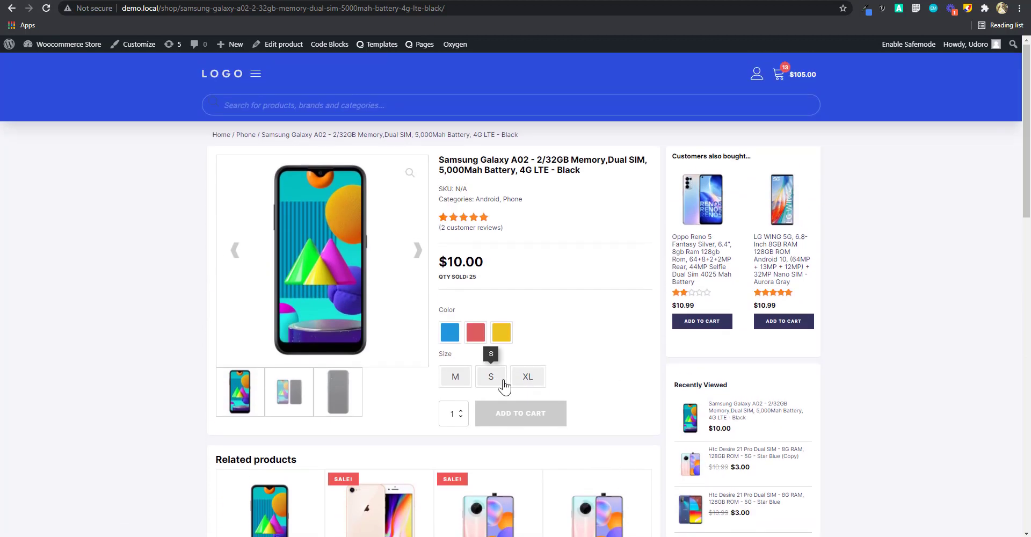
click(476, 332)
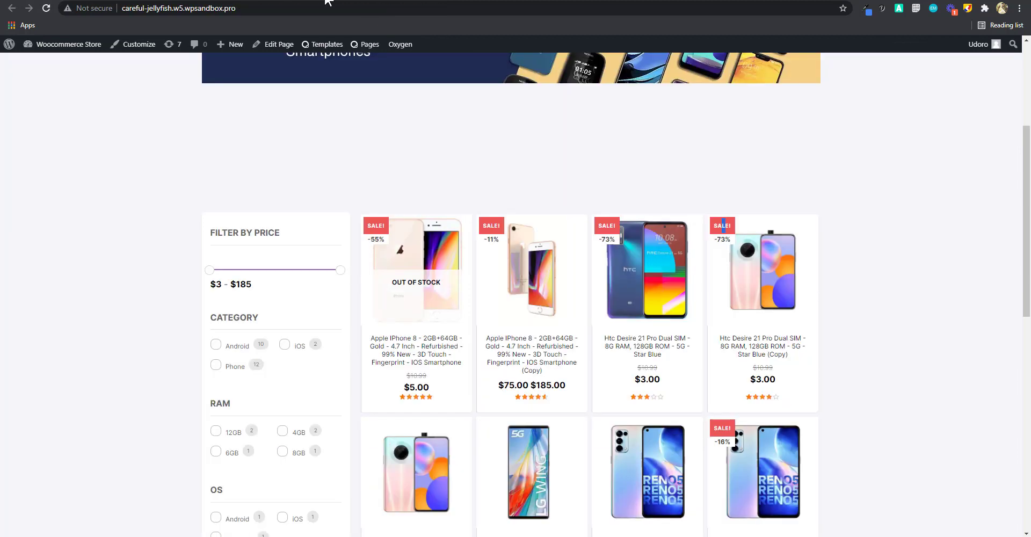
Review the shop page's product cards and the color options in its filter sidebar.
scroll(614, 375, down, 8)
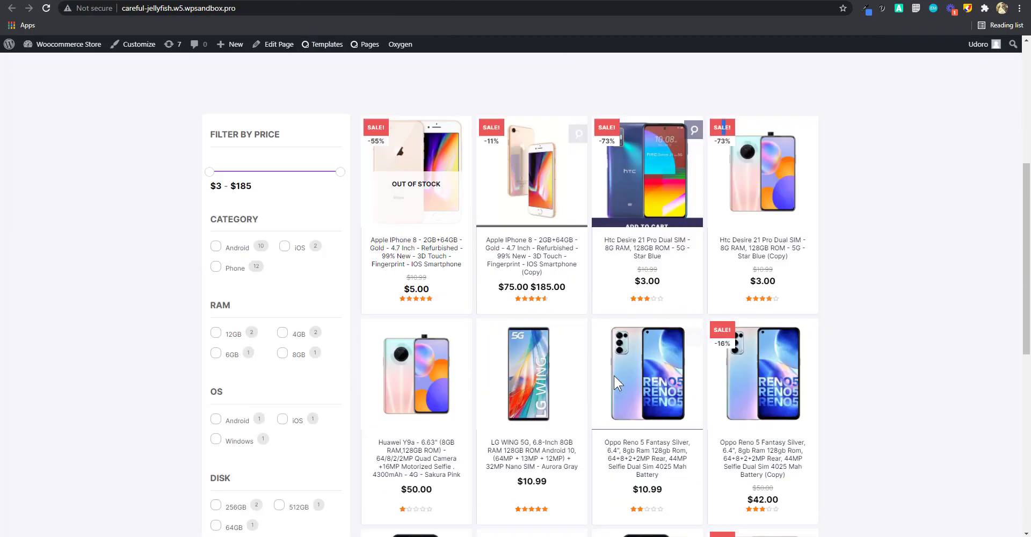
scroll(609, 372, down, 1)
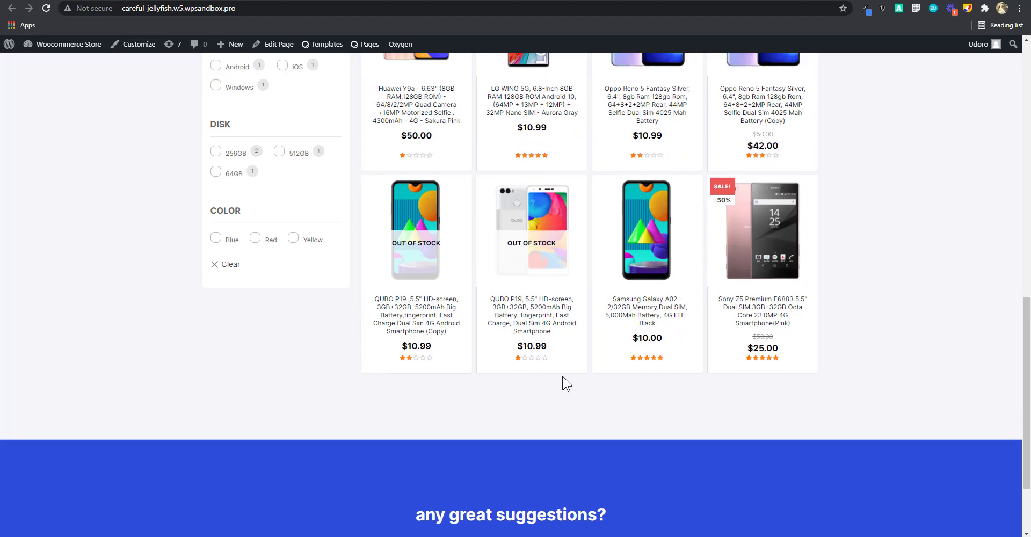
scroll(564, 380, up, 9)
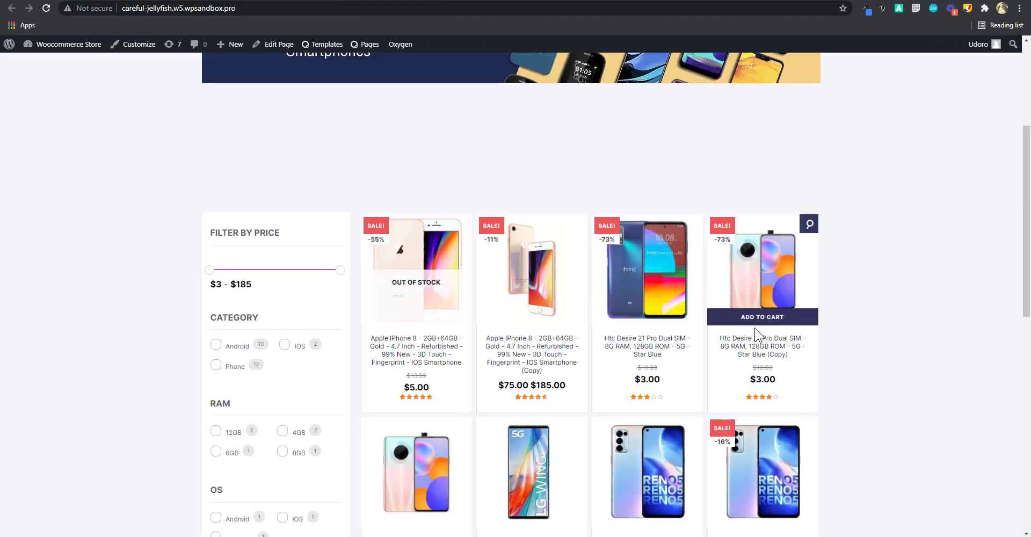
scroll(751, 335, up, 3)
scroll(788, 381, down, 4)
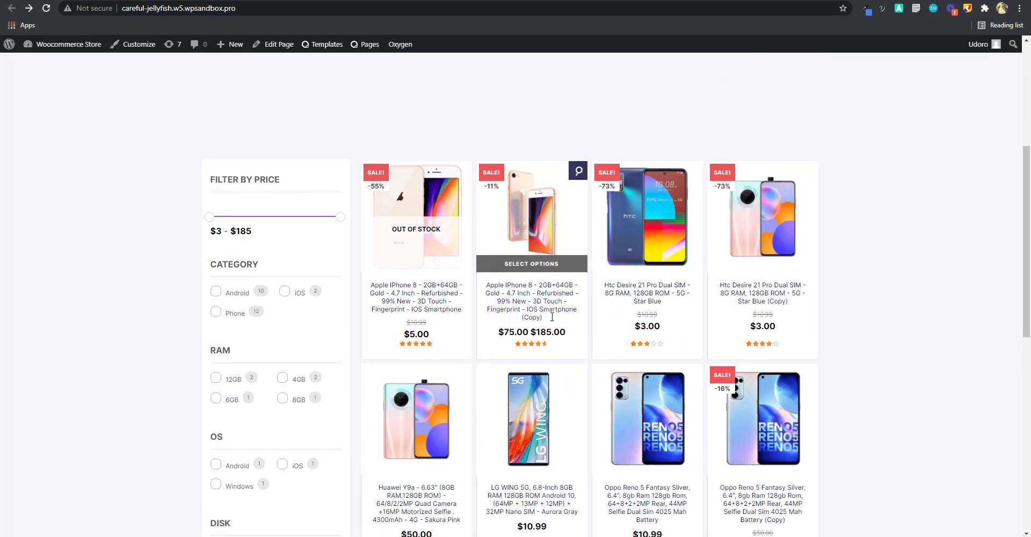
scroll(552, 317, down, 4)
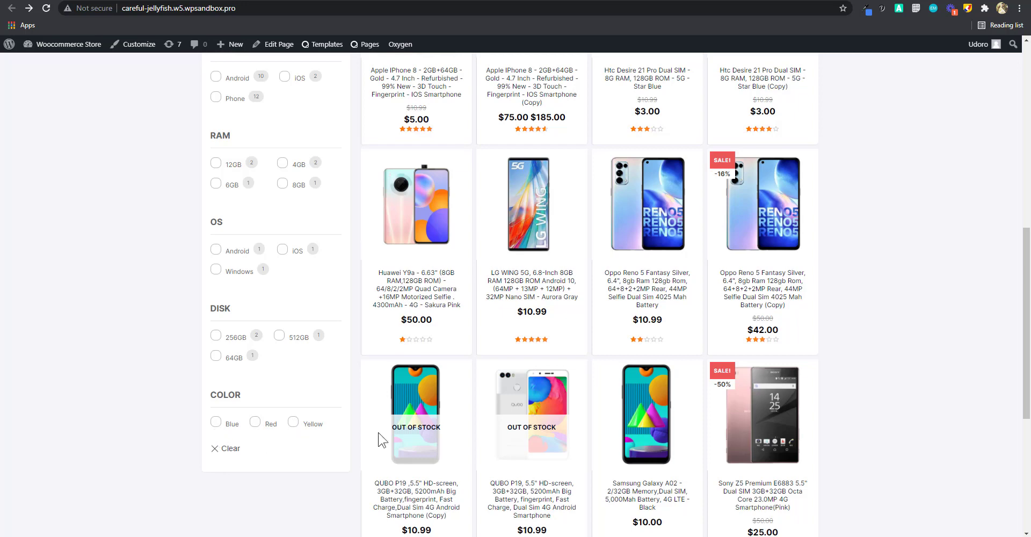
Open the existing "product filter" for editing in the WordPress admin's WooCommerce Product Filters.
click(73, 44)
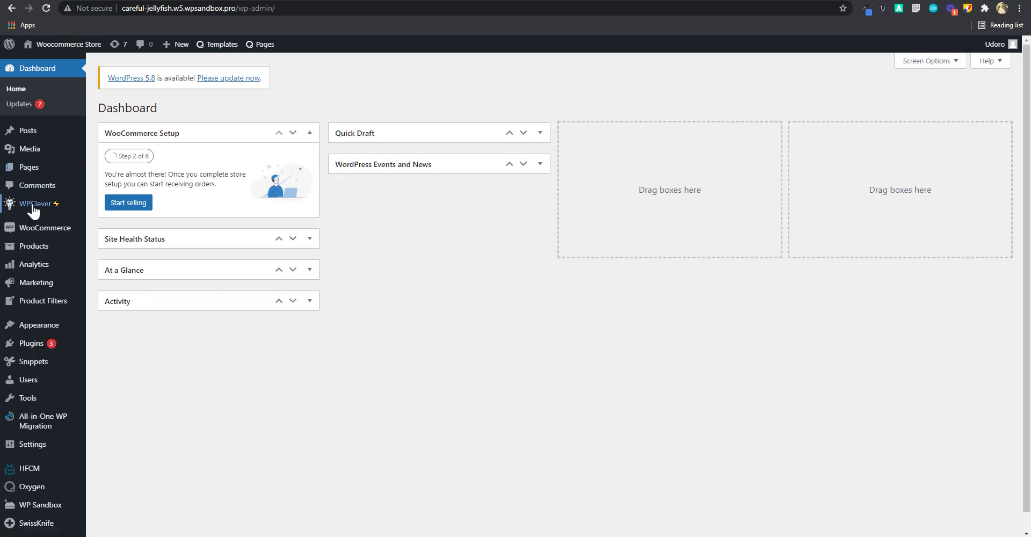
mouse_move(38, 208)
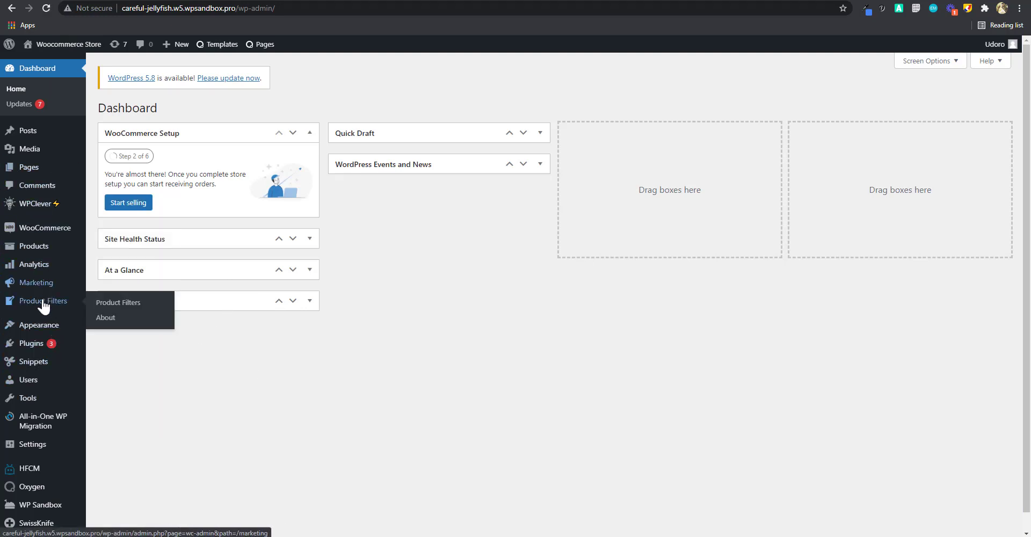
click(45, 307)
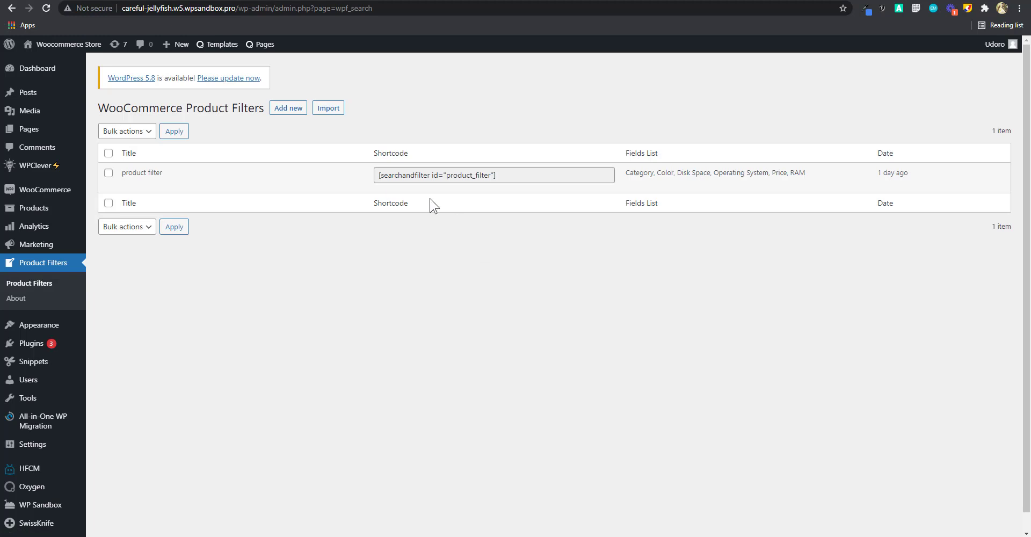
click(127, 184)
Expand the filter's Color field and enable displaying its colors as color icons.
scroll(524, 337, down, 4)
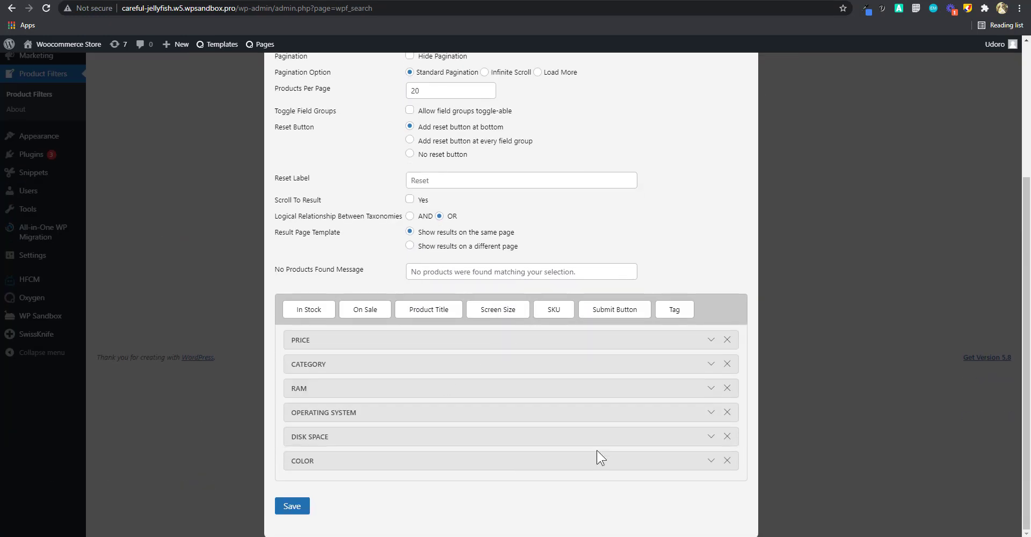
click(711, 458)
scroll(612, 395, down, 3)
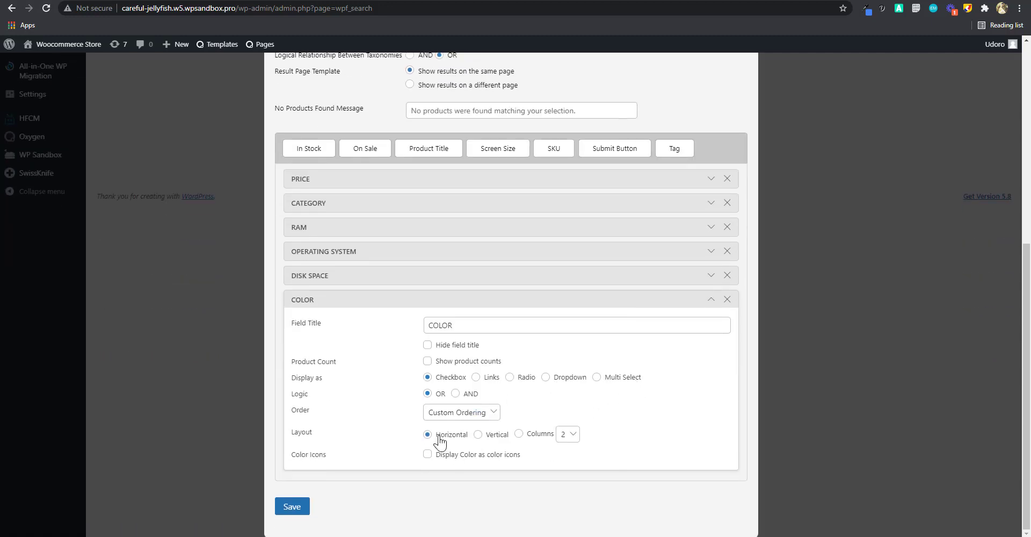
click(427, 455)
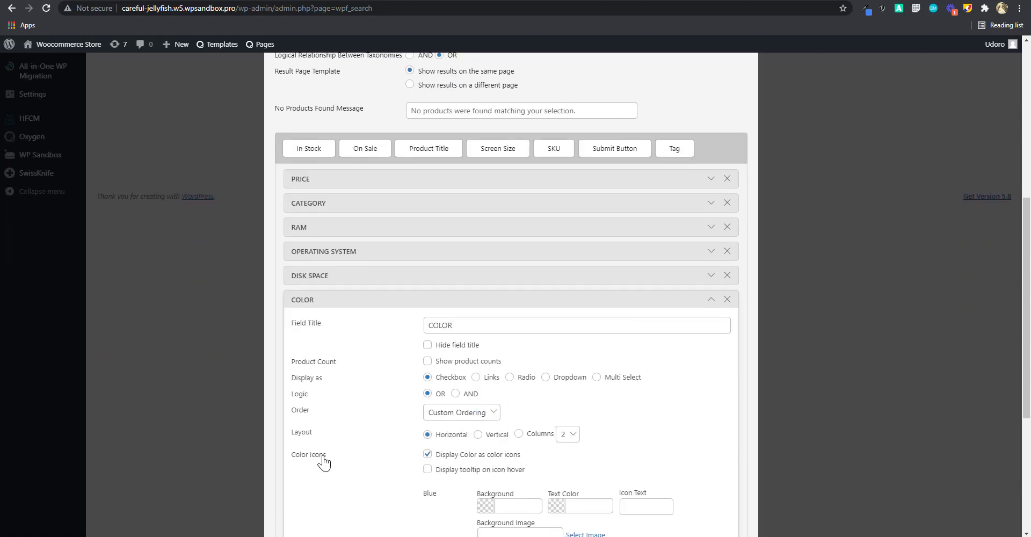
scroll(324, 462, down, 5)
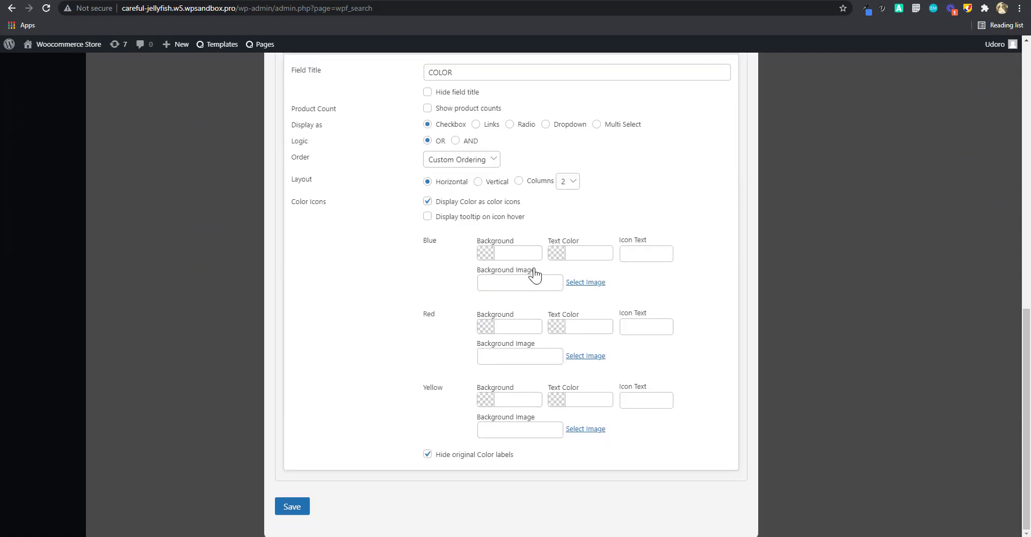
Set the icon background of Blue to #037bde and of Red to #ff5757.
click(516, 252)
click(564, 198)
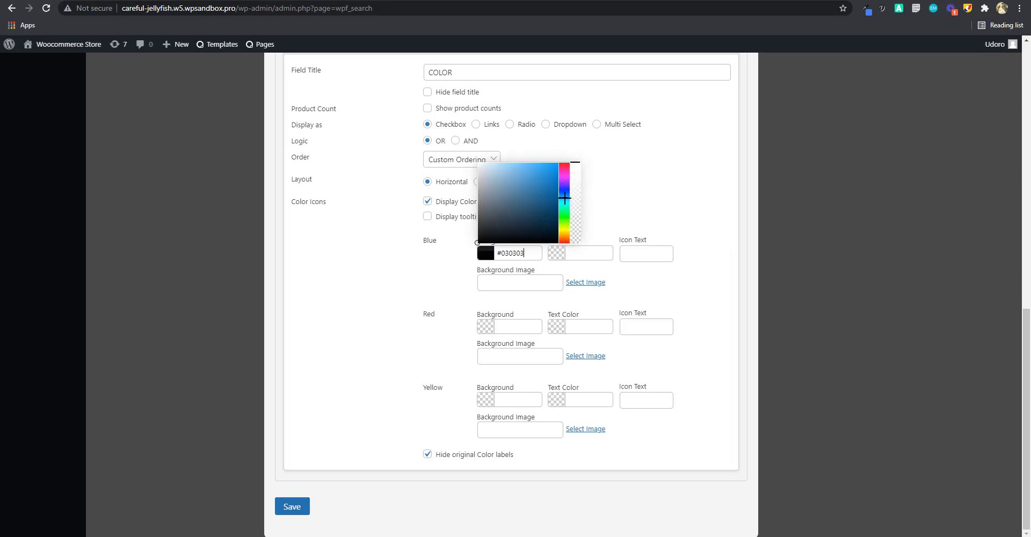
drag(543, 185, 563, 173)
click(507, 325)
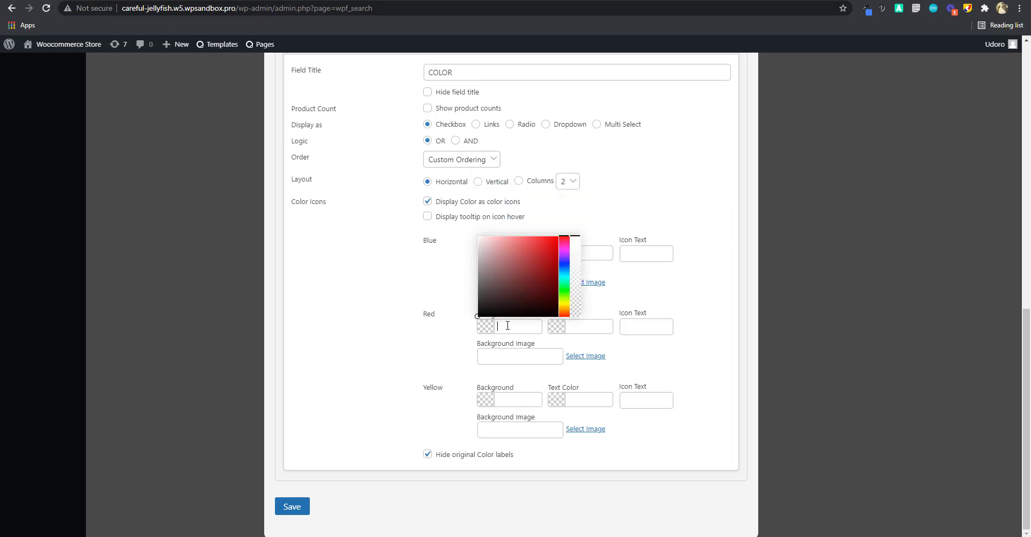
mouse_move(556, 252)
mouse_down()
mouse_move(558, 237)
mouse_move(526, 239)
mouse_up()
Set the icon background of Yellow to #ffd903 and save the product filter.
click(516, 397)
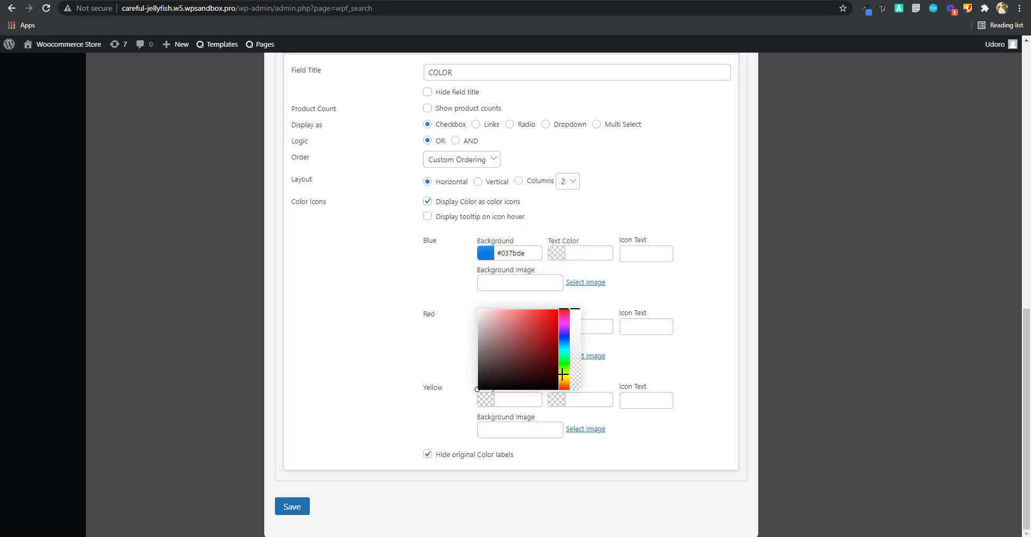
click(563, 377)
click(558, 310)
drag(565, 378, 564, 379)
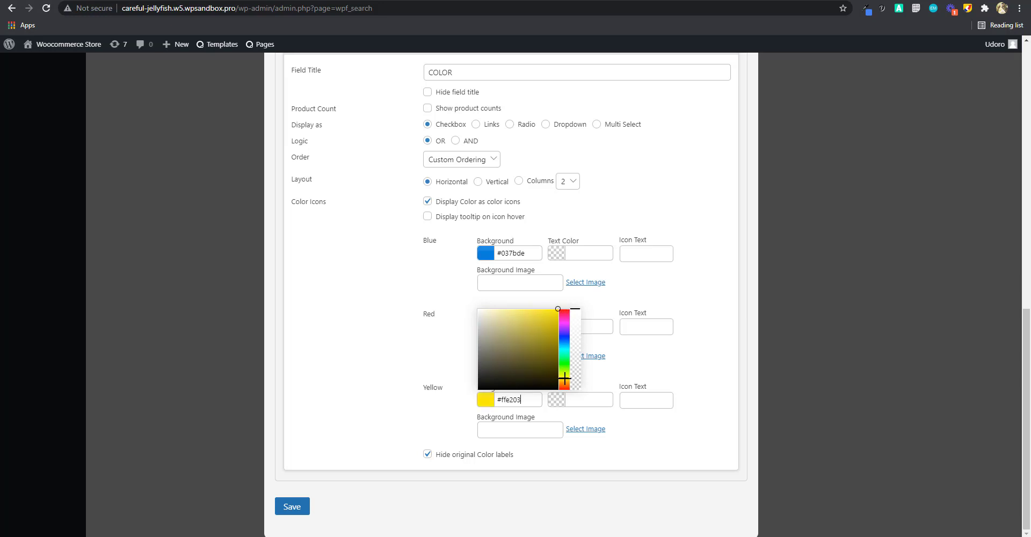
click(371, 426)
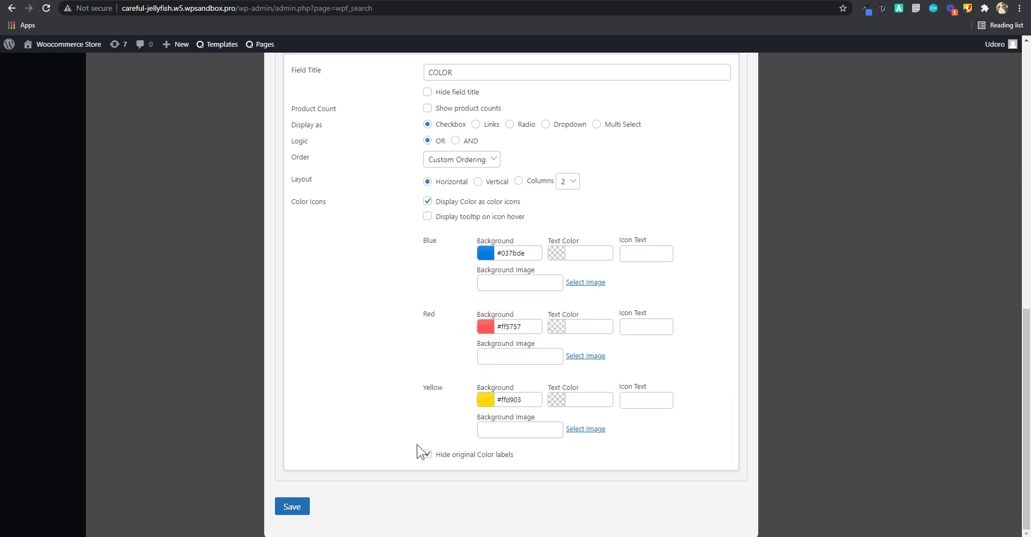
click(293, 507)
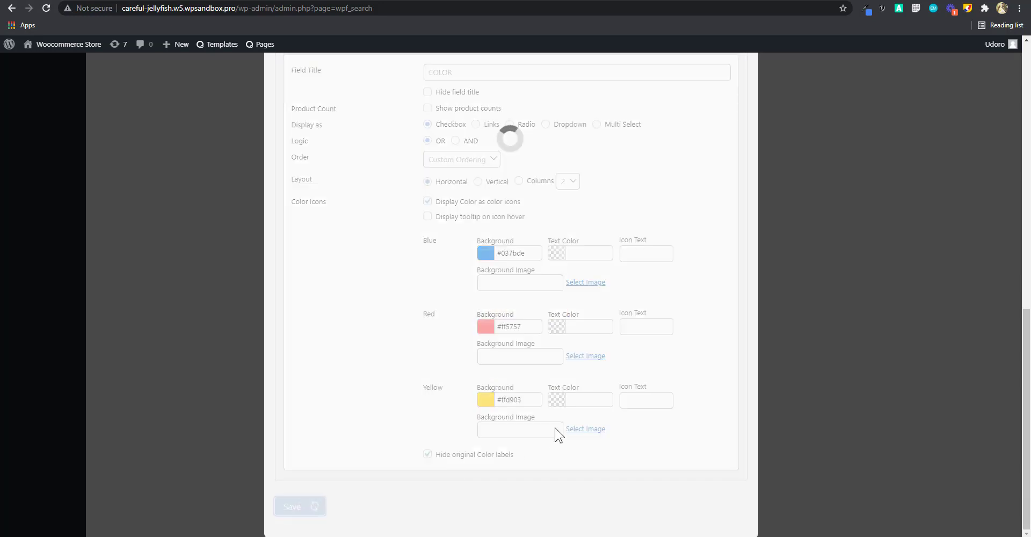
Return to the storefront shop page and reload it to check the color filter's icons.
scroll(547, 401, up, 8)
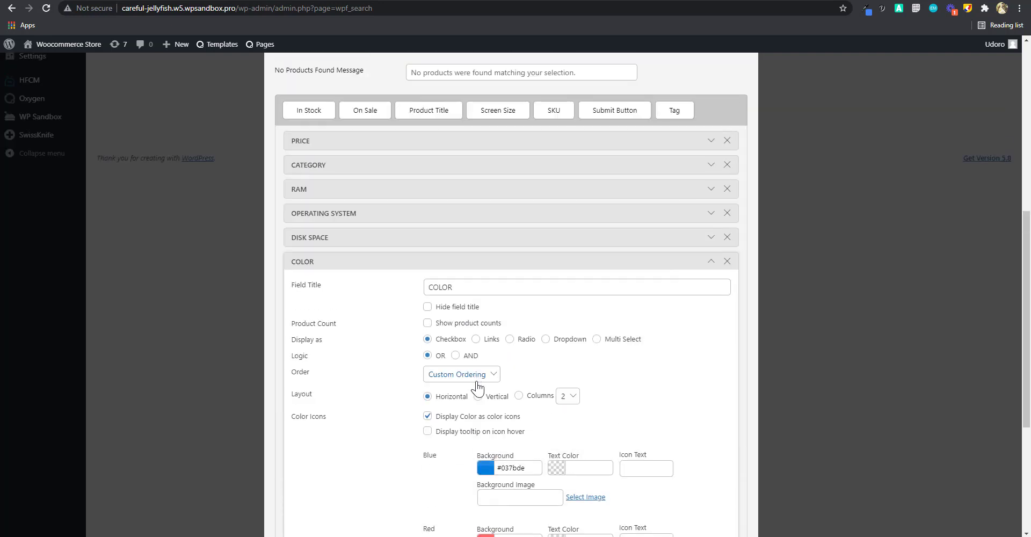
right_click(14, 9)
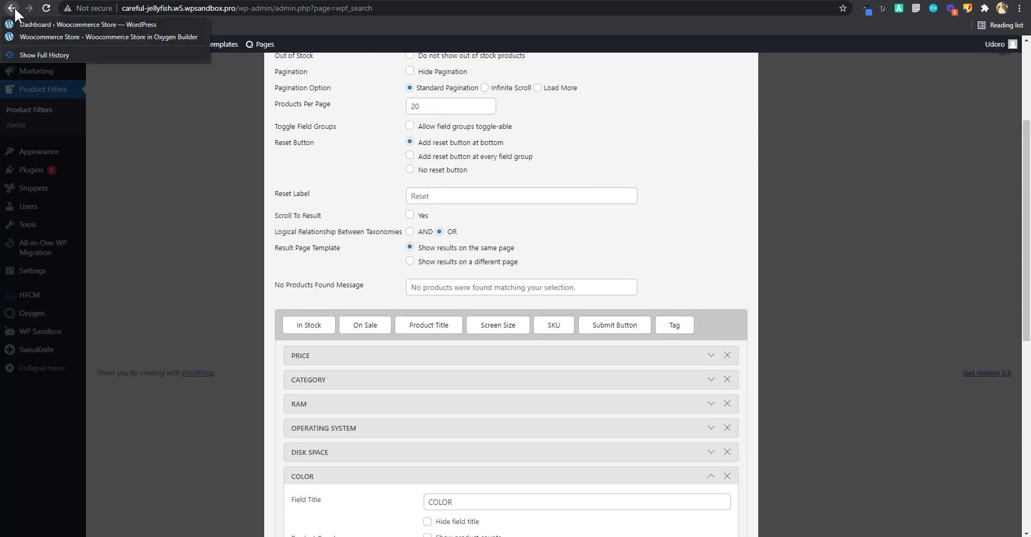
click(44, 36)
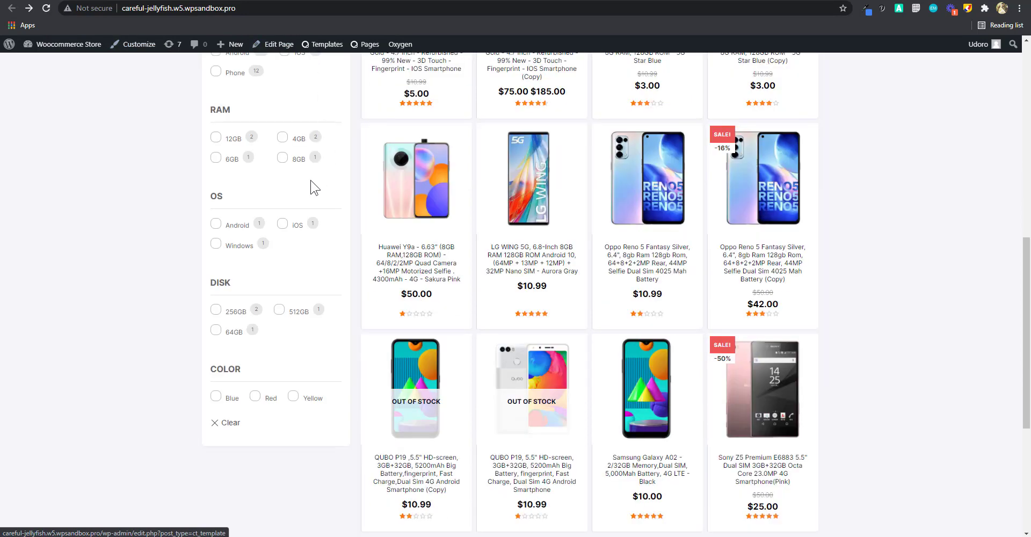
click(46, 8)
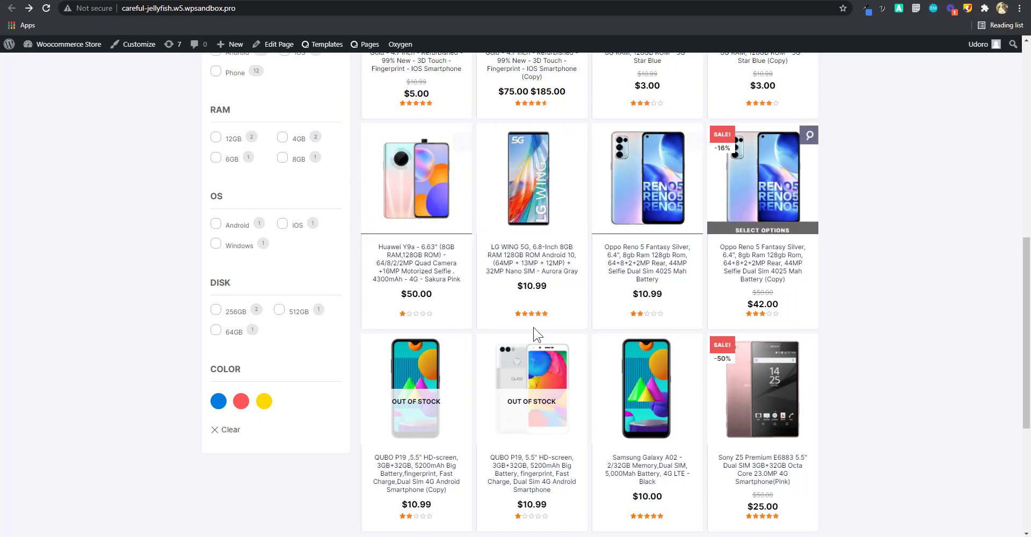
scroll(631, 263, up, 4)
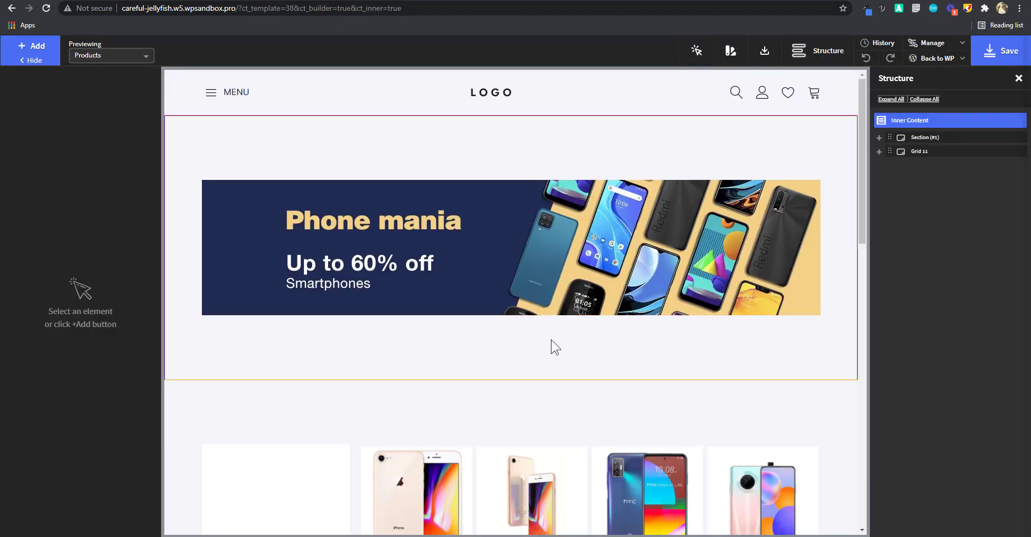
Wrap the product image in the shop repeater's product card in a link wrapper, and dismiss the link dialog without choosing a destination.
scroll(718, 292, down, 5)
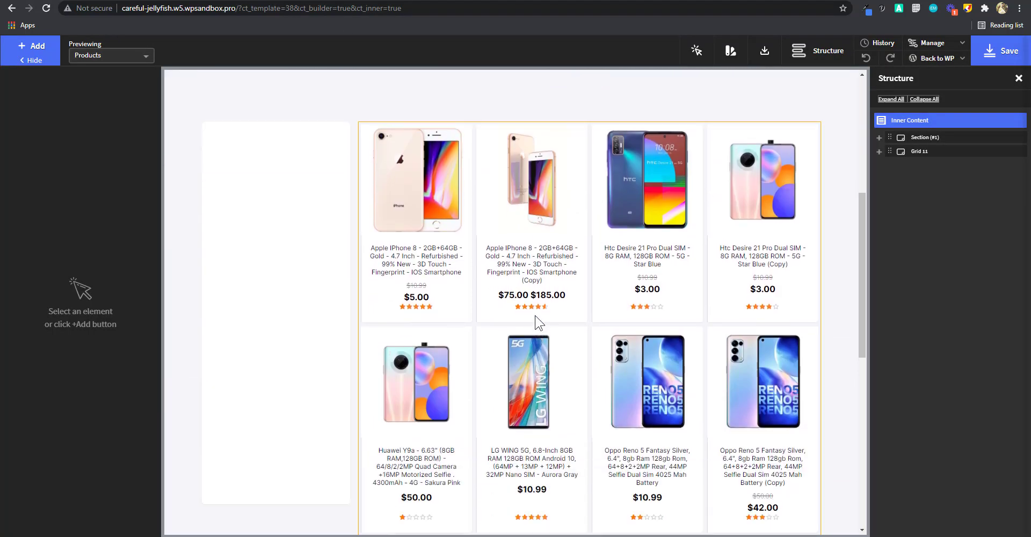
scroll(660, 316, down, 10)
scroll(623, 309, up, 12)
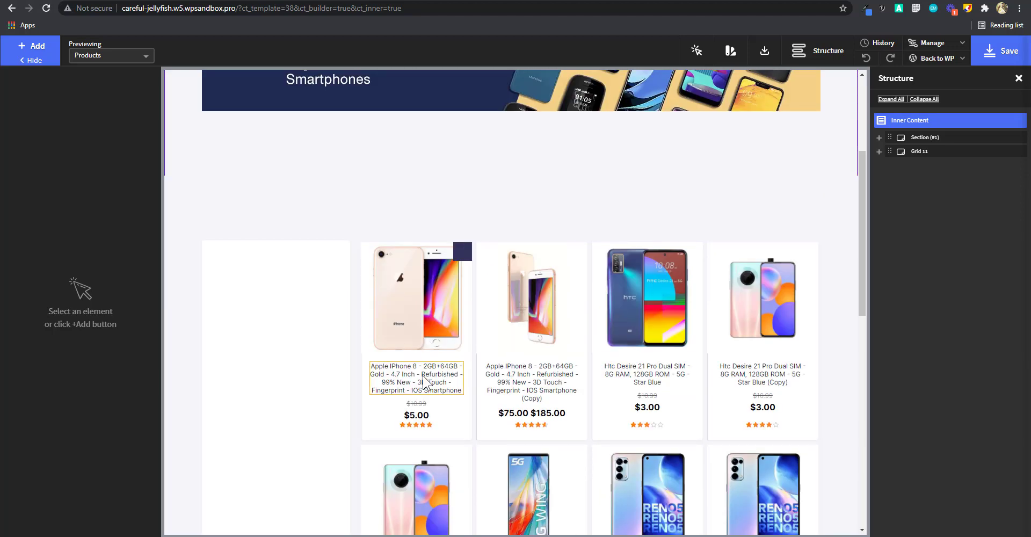
click(421, 322)
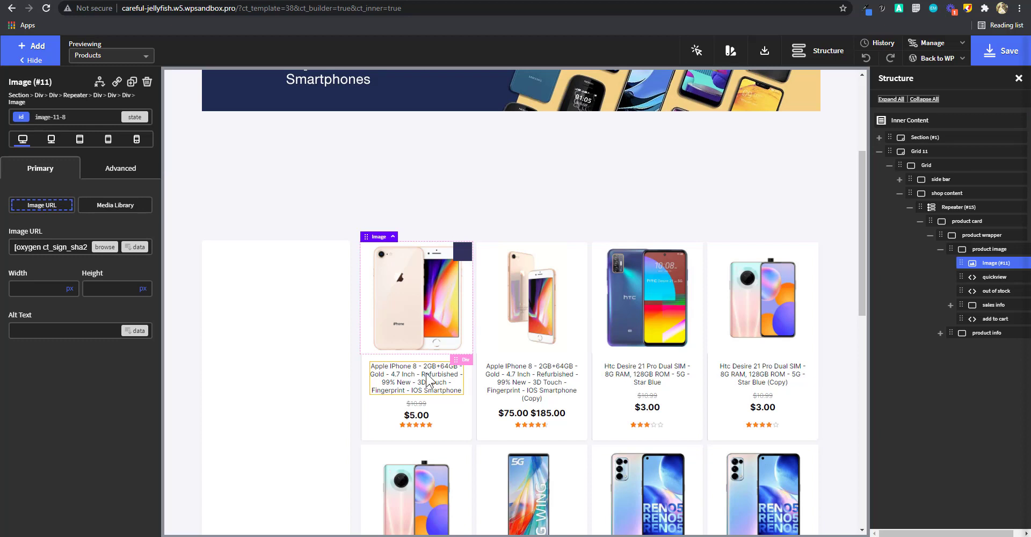
click(431, 379)
click(430, 313)
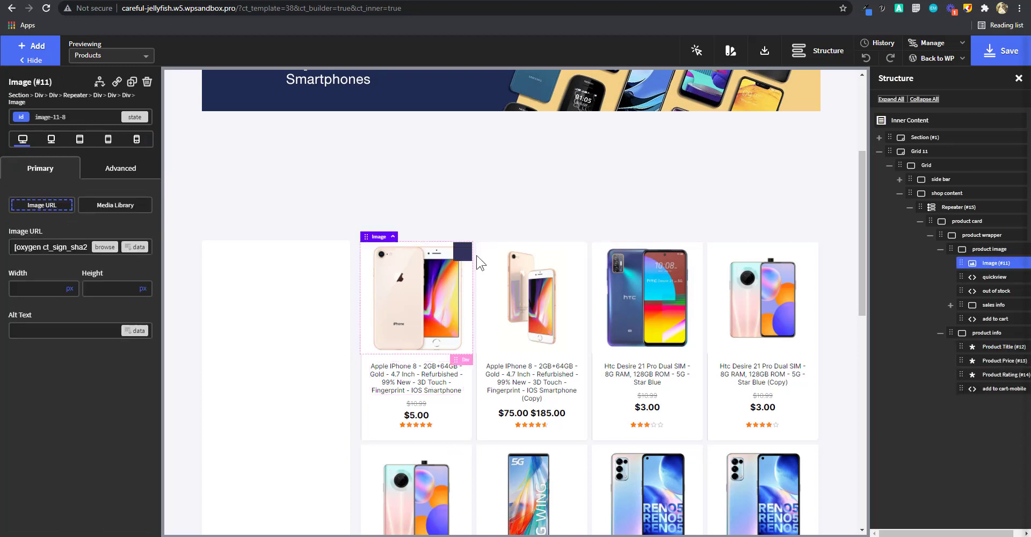
click(117, 85)
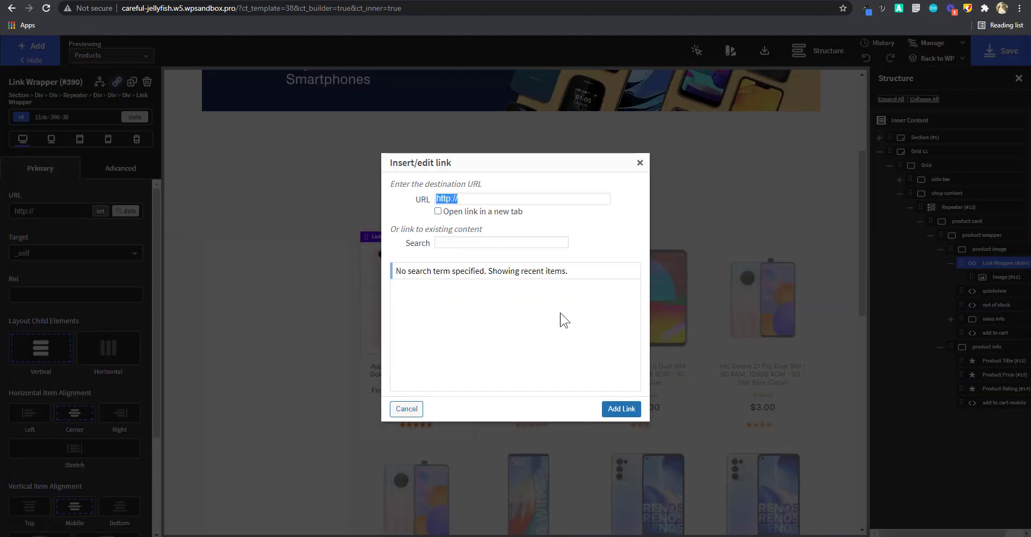
click(640, 163)
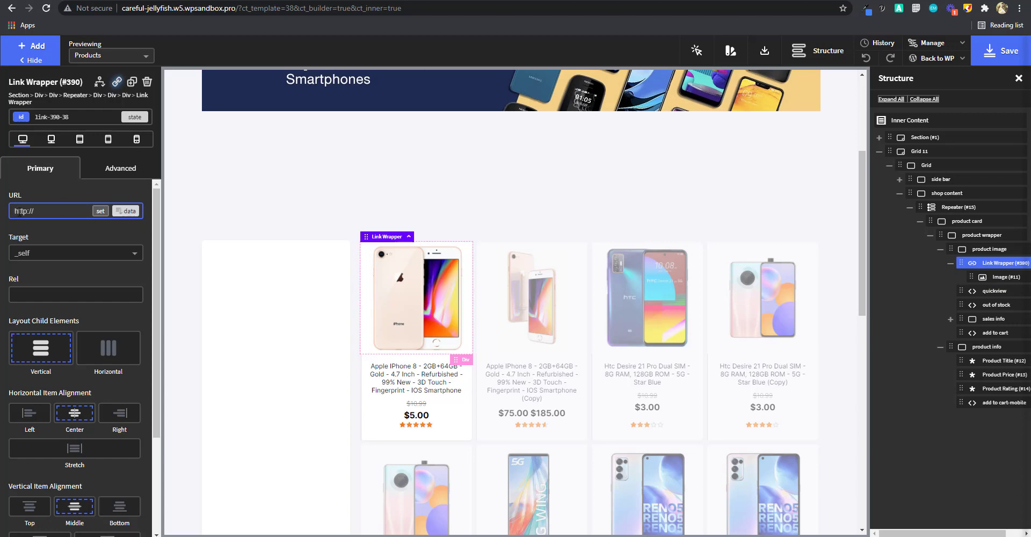
Set the URL of the product image's link wrapper to the dynamic post Permalink.
click(126, 212)
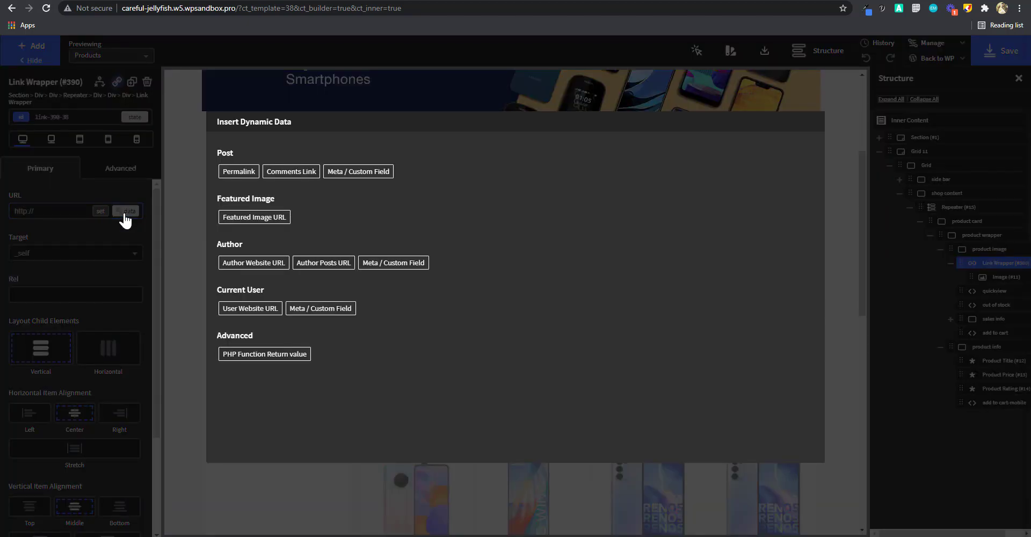
click(236, 174)
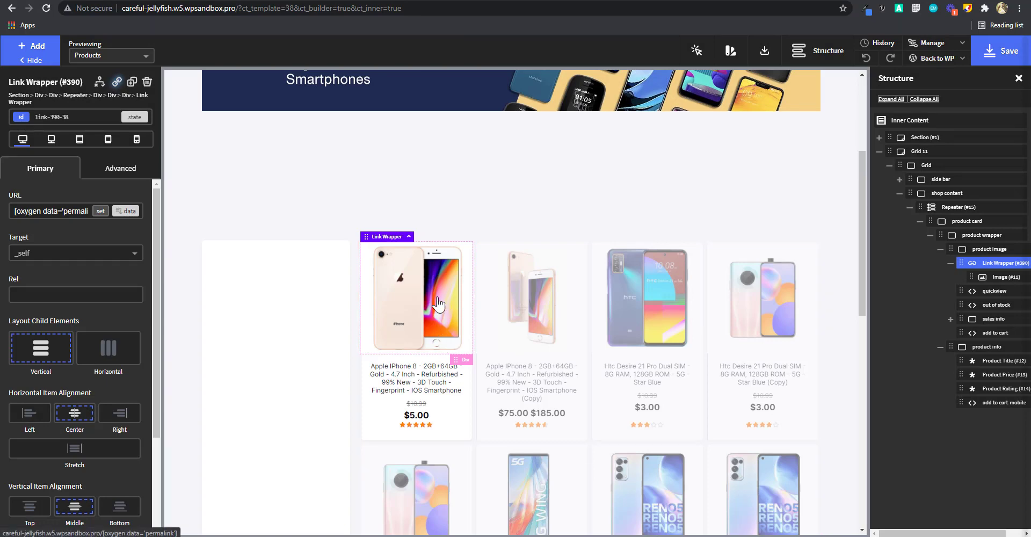
Wrap the product title in a link wrapper and set its URL to the dynamic post Permalink.
click(428, 385)
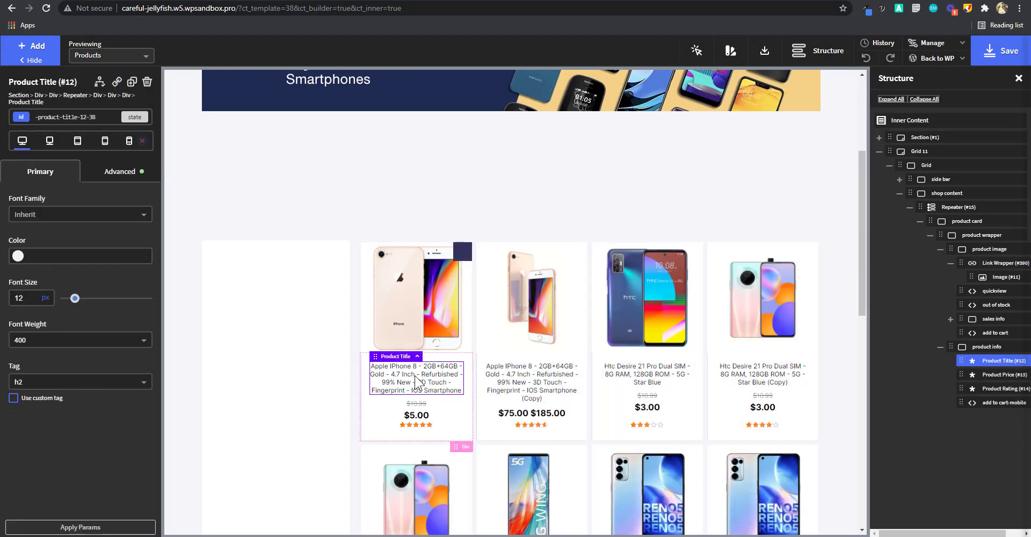
click(117, 82)
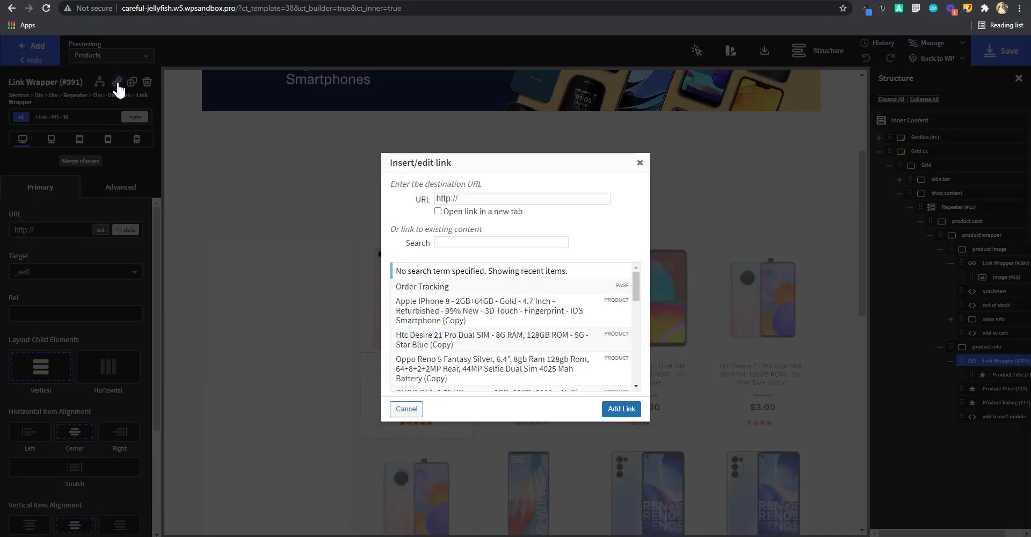
click(640, 162)
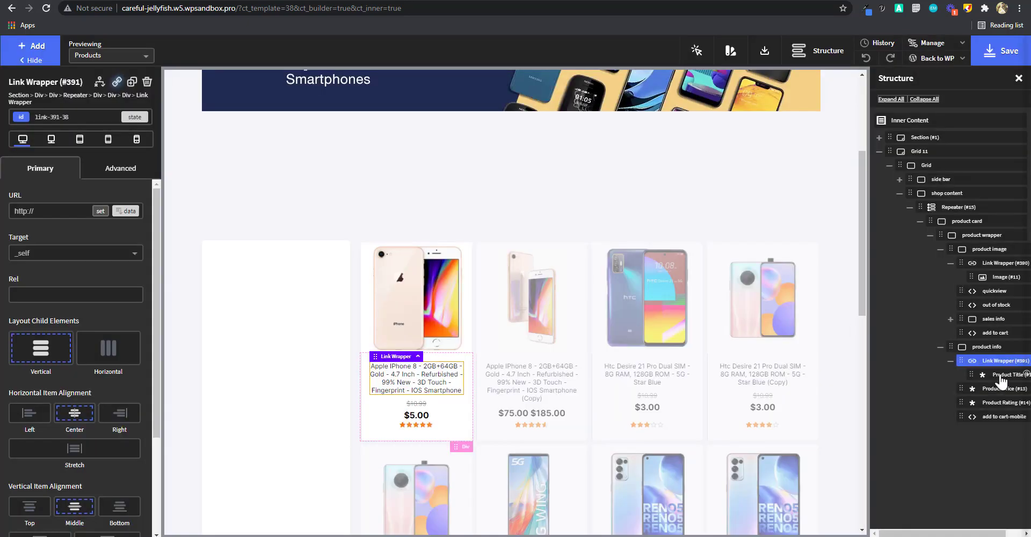
scroll(988, 376, right, 2)
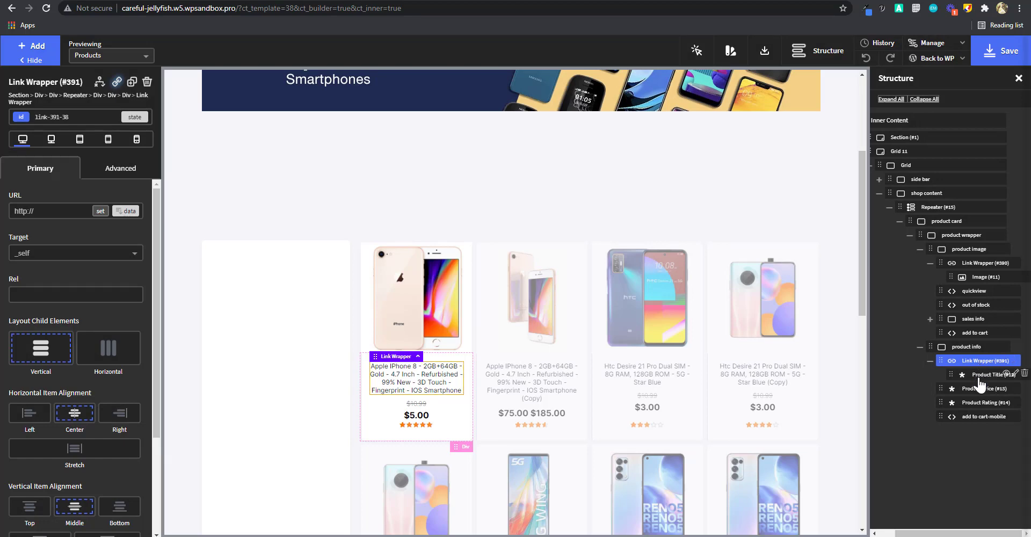
click(122, 213)
click(229, 181)
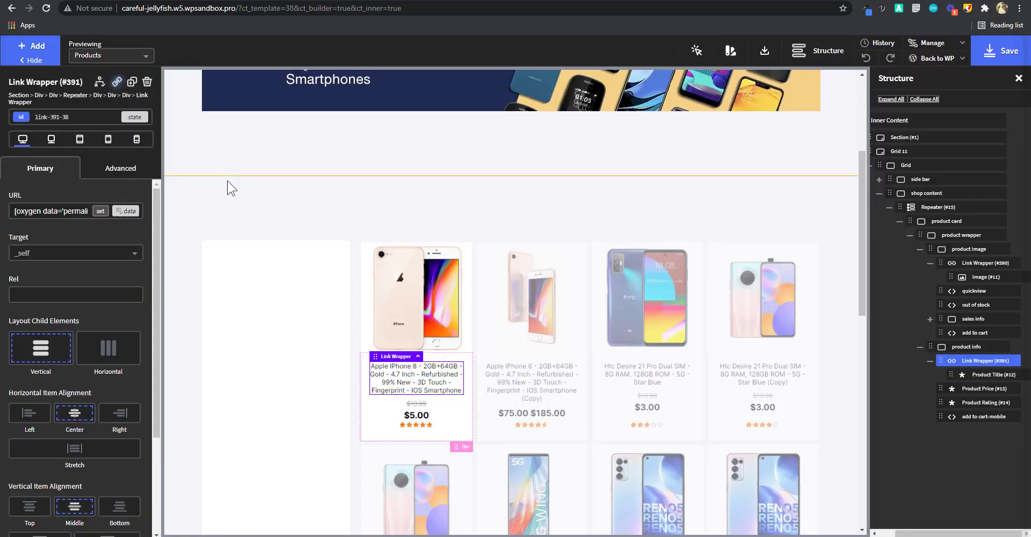
Collapse the product card's nested elements and the shop repeater in the page structure tree.
scroll(473, 376, down, 5)
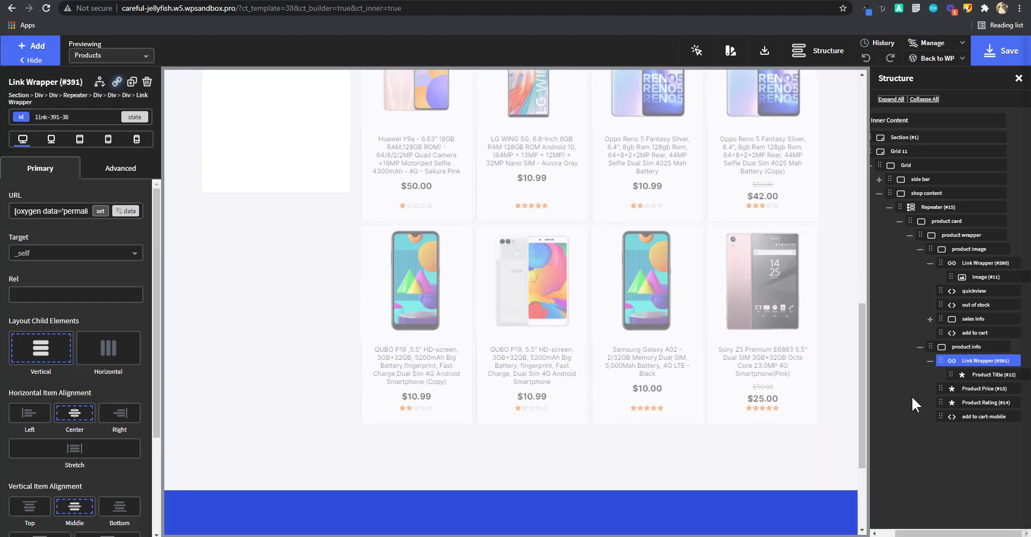
click(930, 361)
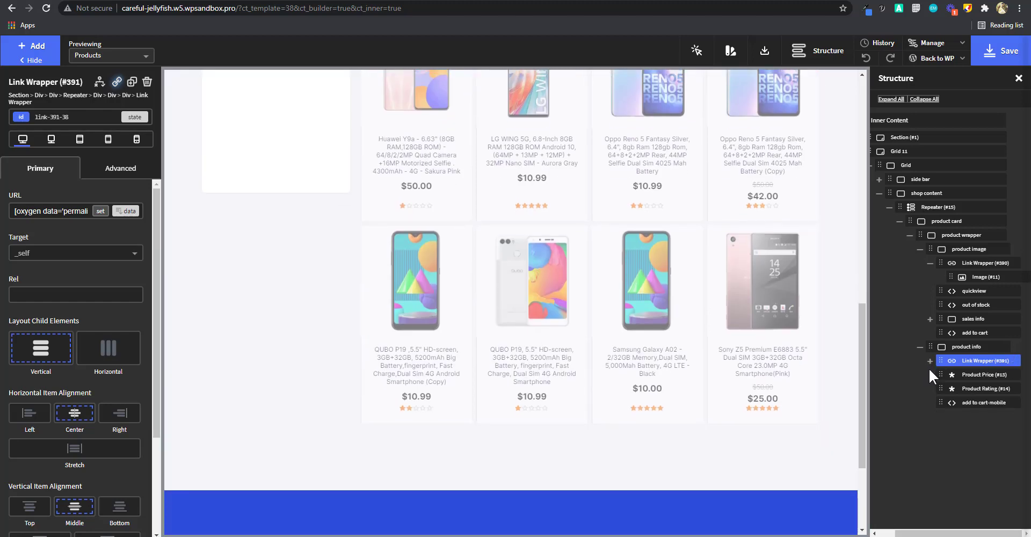
click(966, 347)
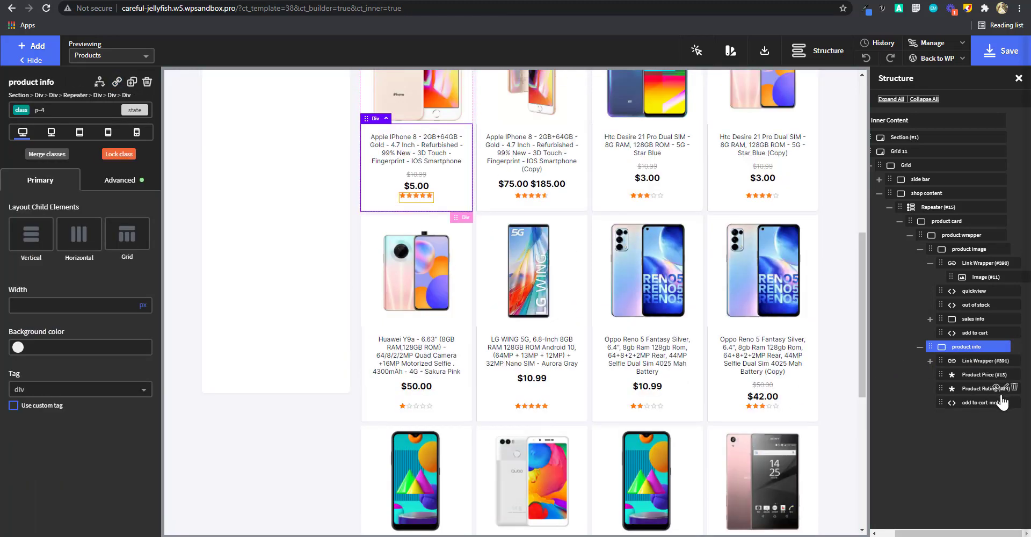
click(920, 347)
click(930, 263)
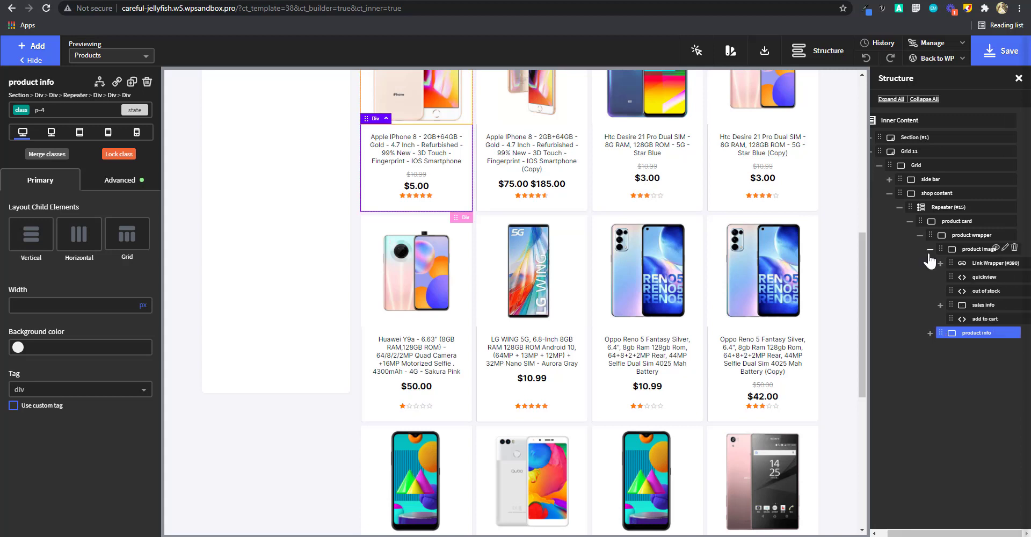
click(931, 249)
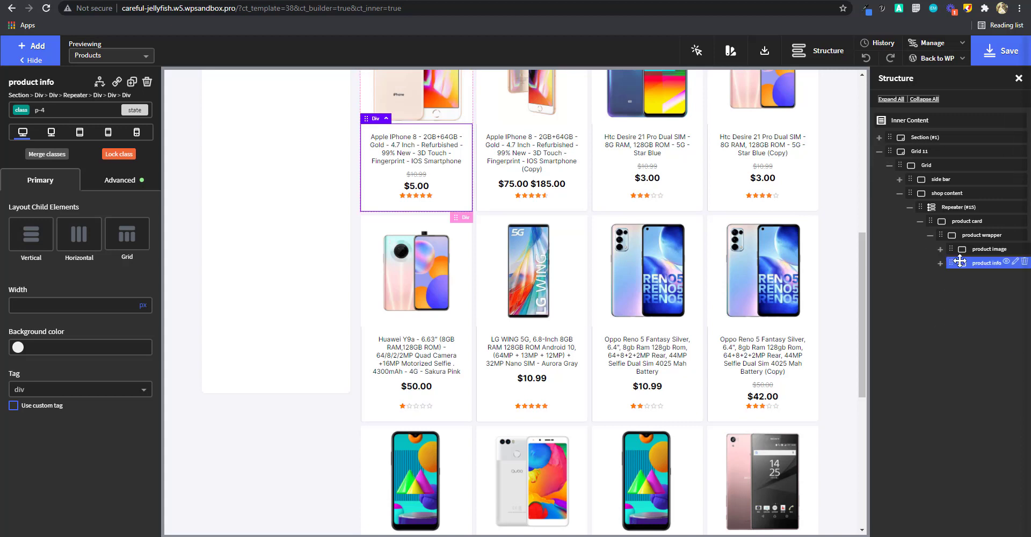
click(977, 234)
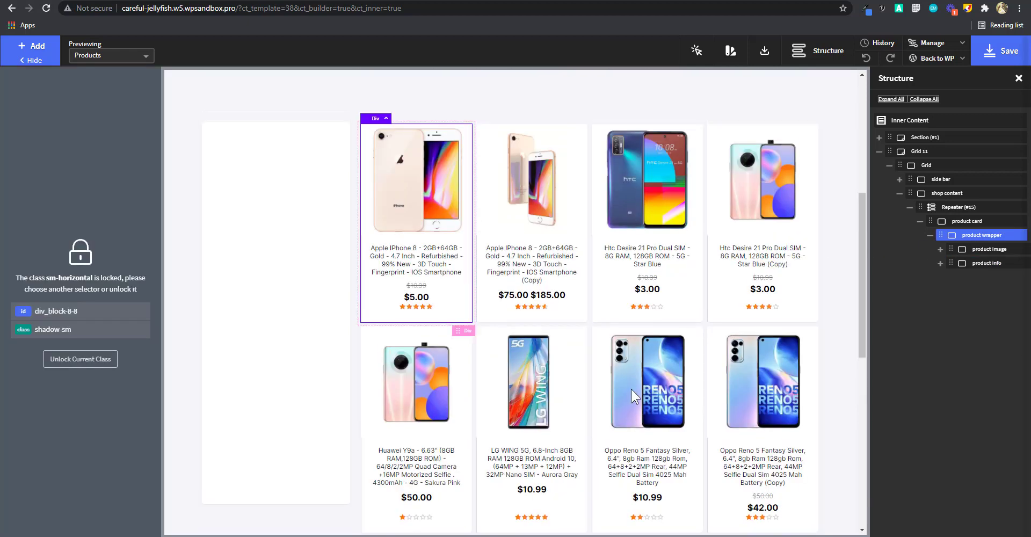
click(952, 221)
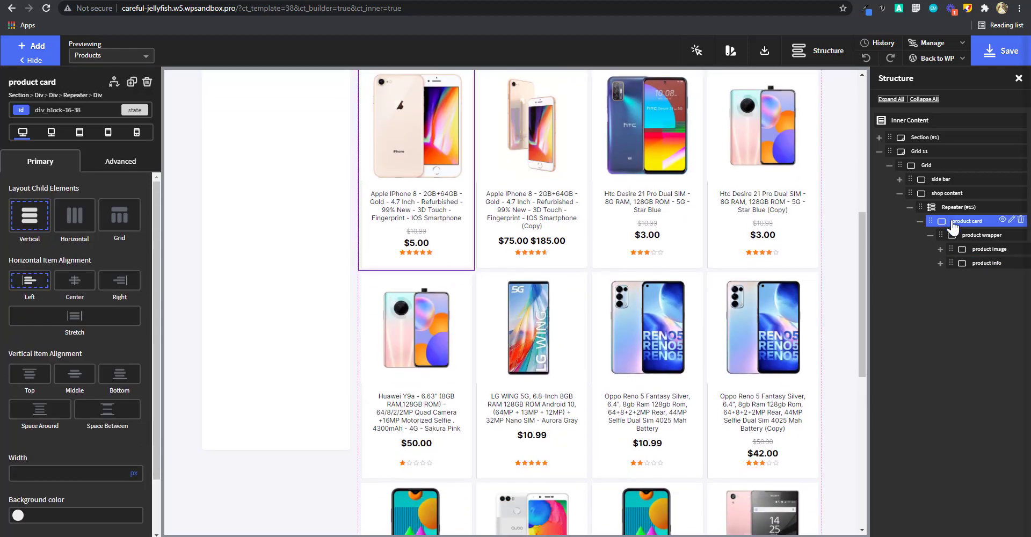
click(910, 207)
Examine how the shop content, side bar and Grid containers are laid out down to the page footer.
click(954, 195)
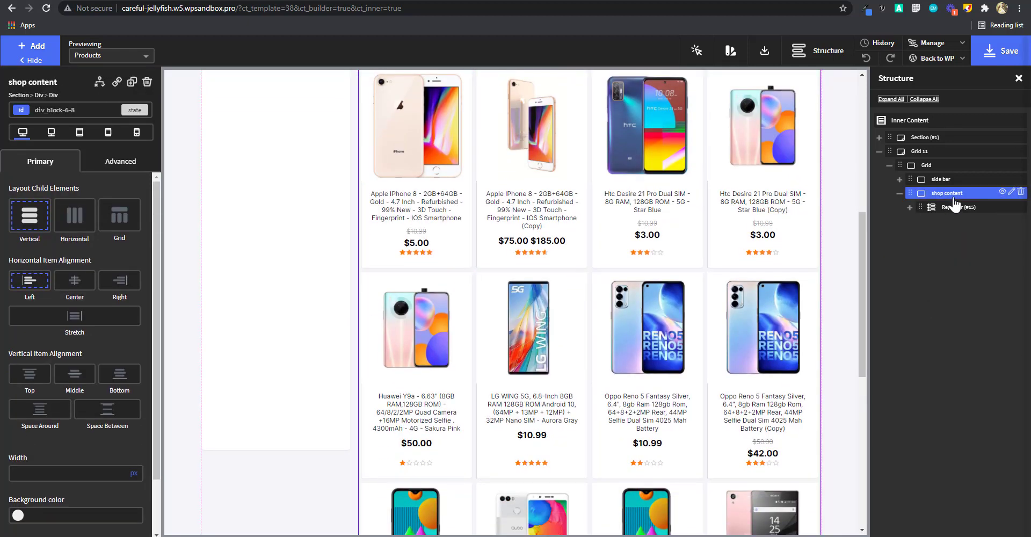
scroll(666, 437, down, 5)
scroll(338, 325, up, 2)
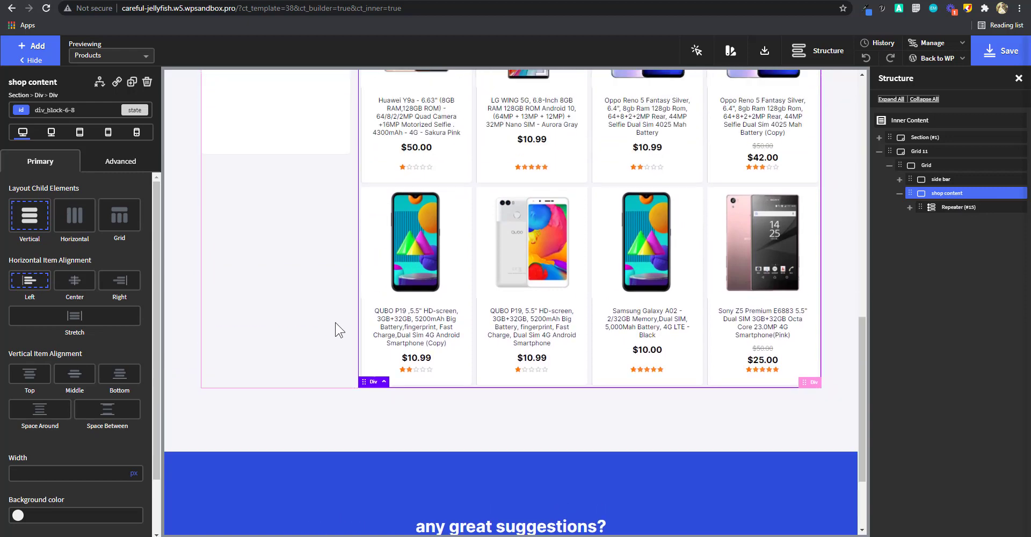
click(899, 194)
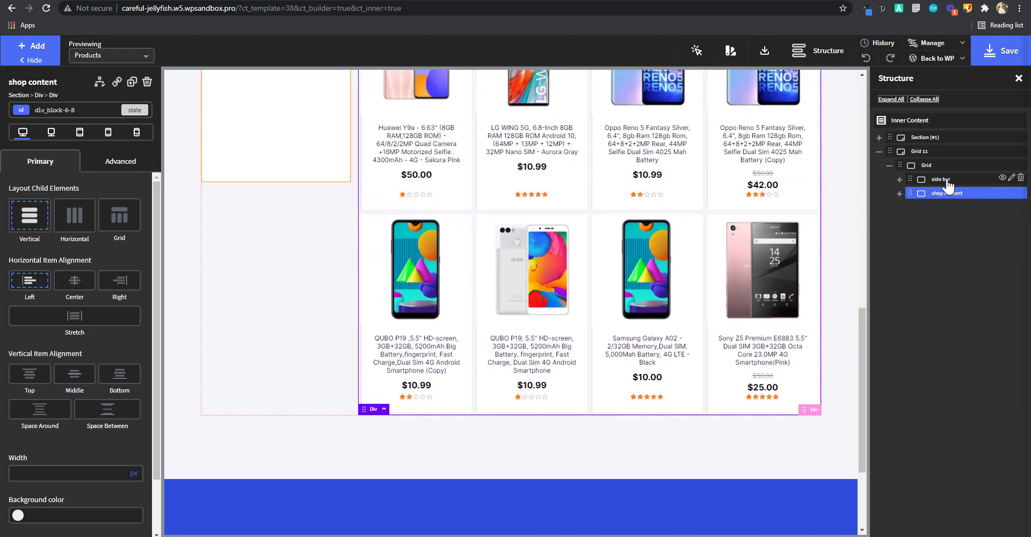
click(938, 171)
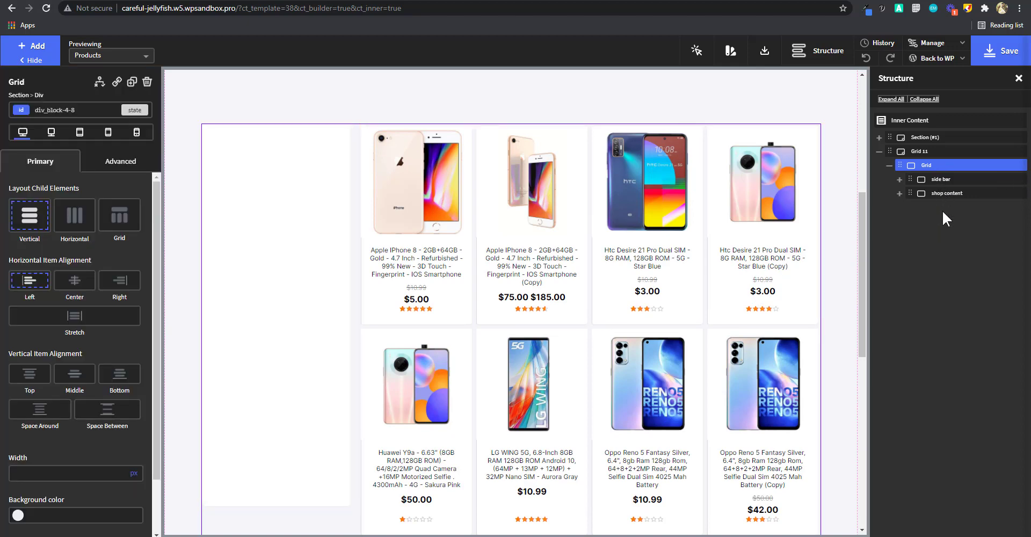
scroll(680, 357, down, 8)
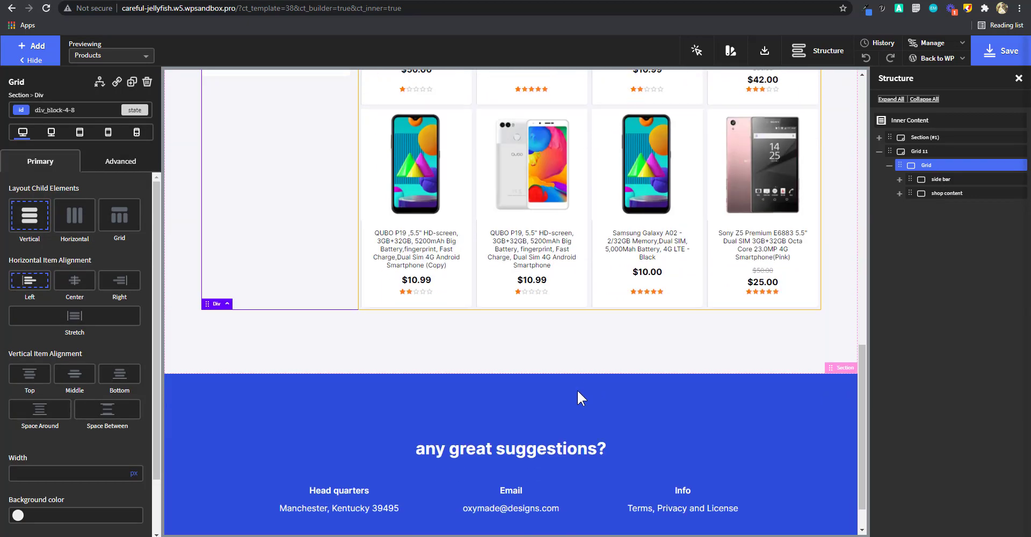
click(954, 180)
click(943, 195)
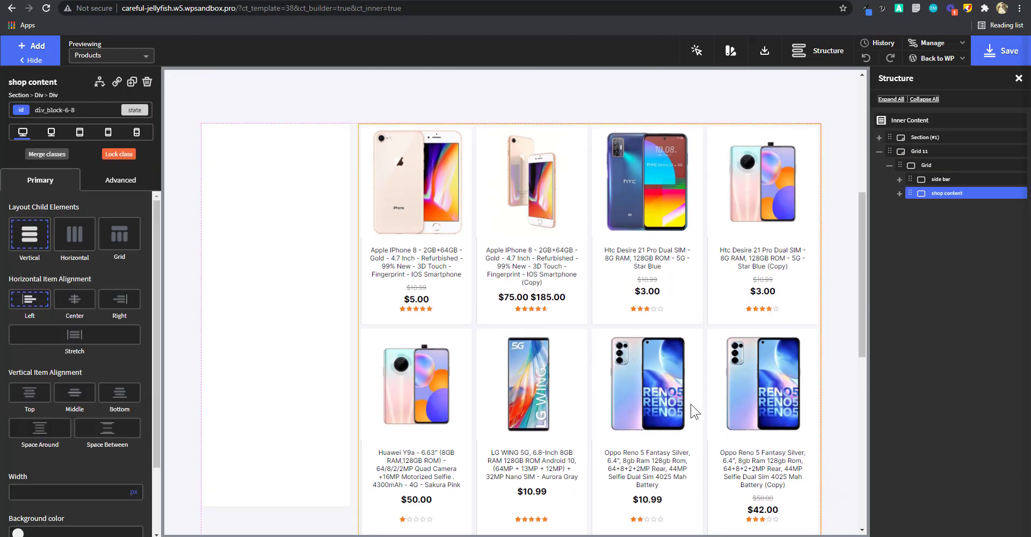
click(900, 194)
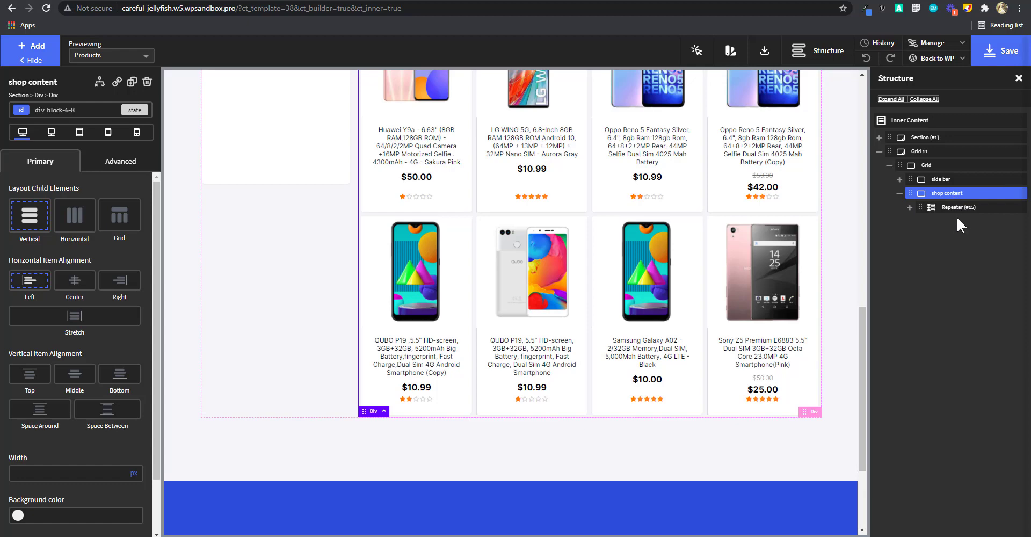
click(900, 196)
Add the WordPress widget Recent Viewed Products to the Grid container and apply its settings.
click(927, 167)
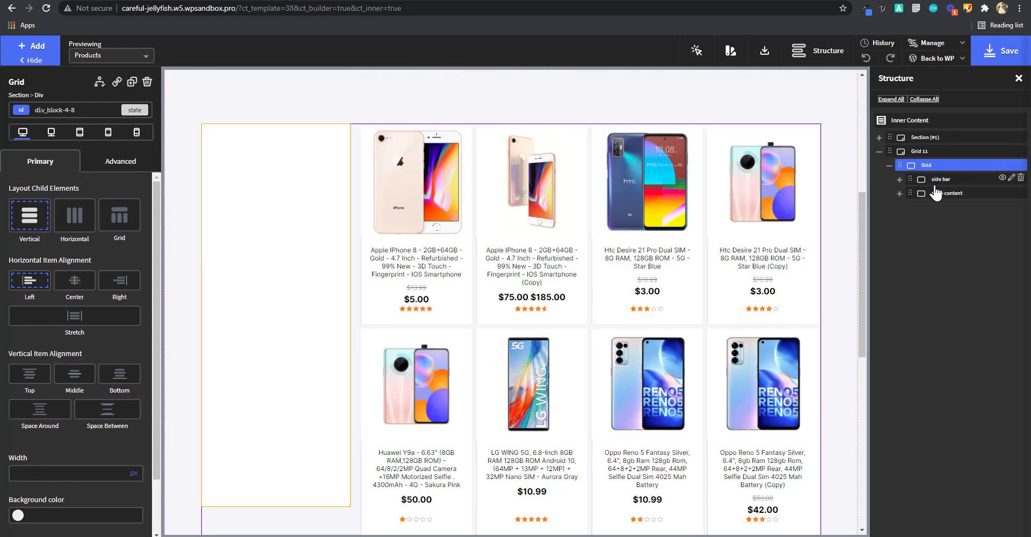
scroll(556, 459, down, 7)
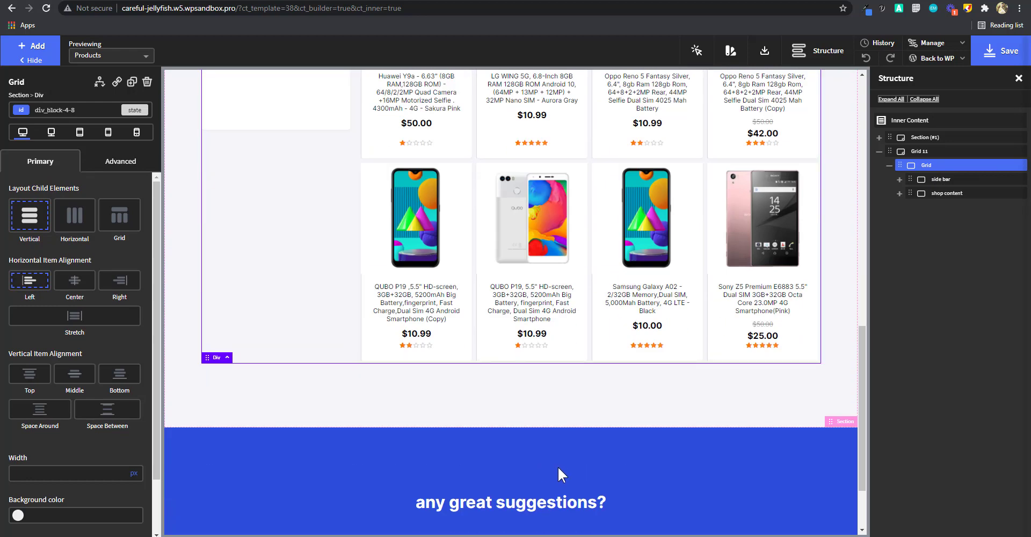
click(31, 53)
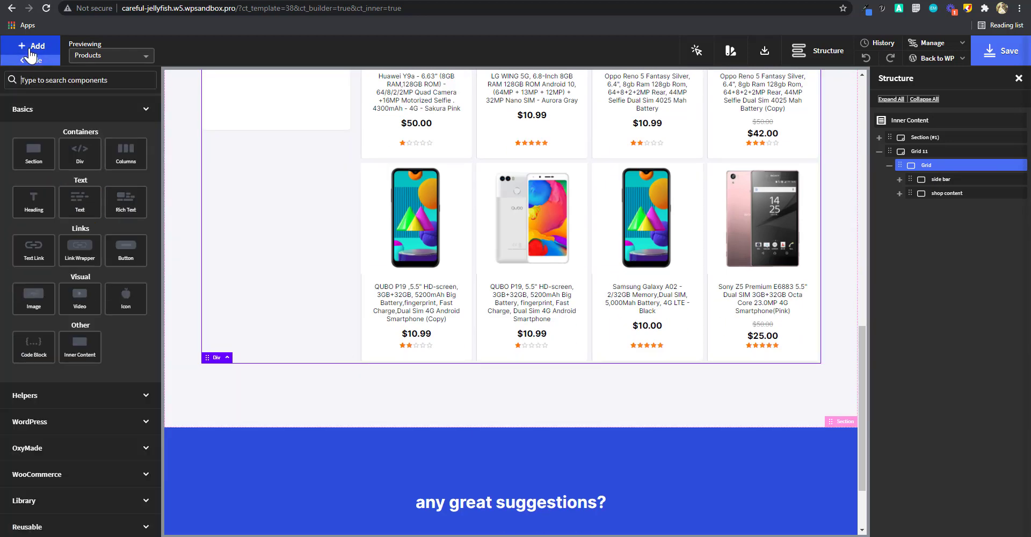
click(86, 475)
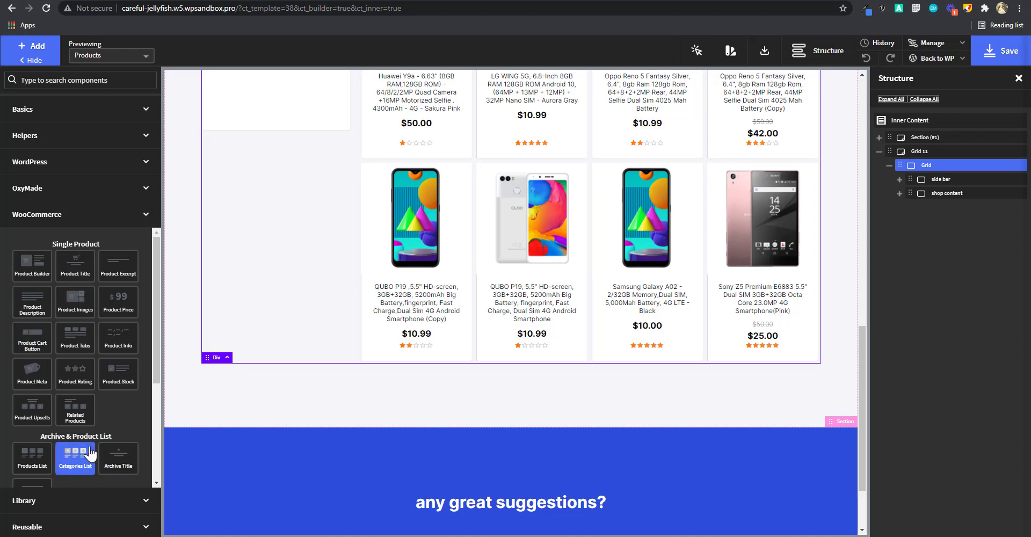
scroll(97, 441, down, 2)
scroll(97, 408, up, 1)
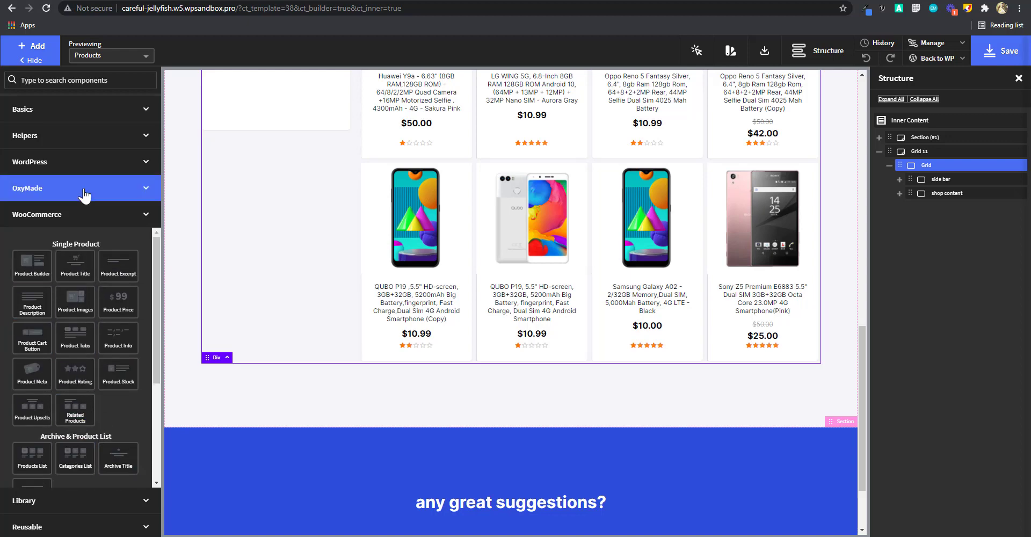
click(110, 163)
click(98, 341)
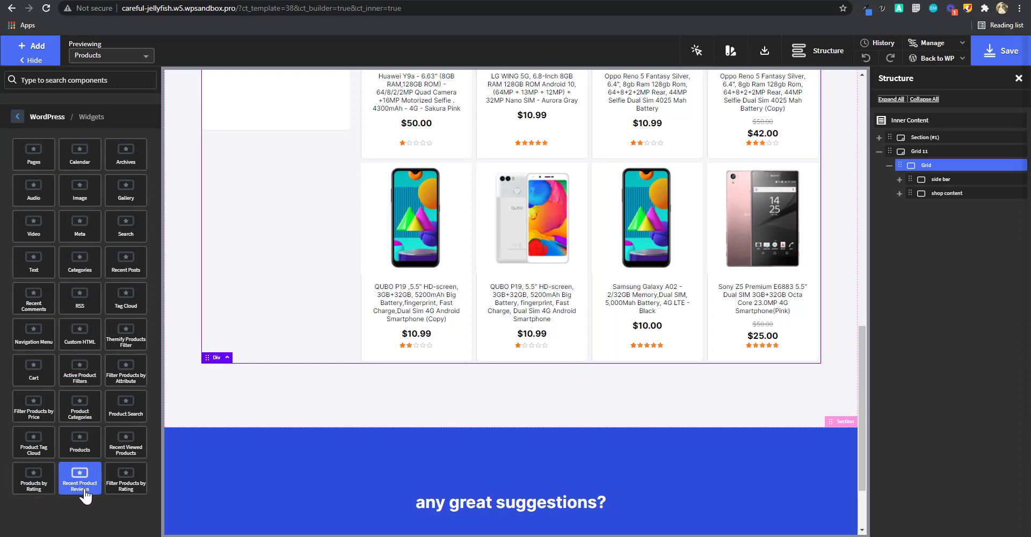
click(117, 449)
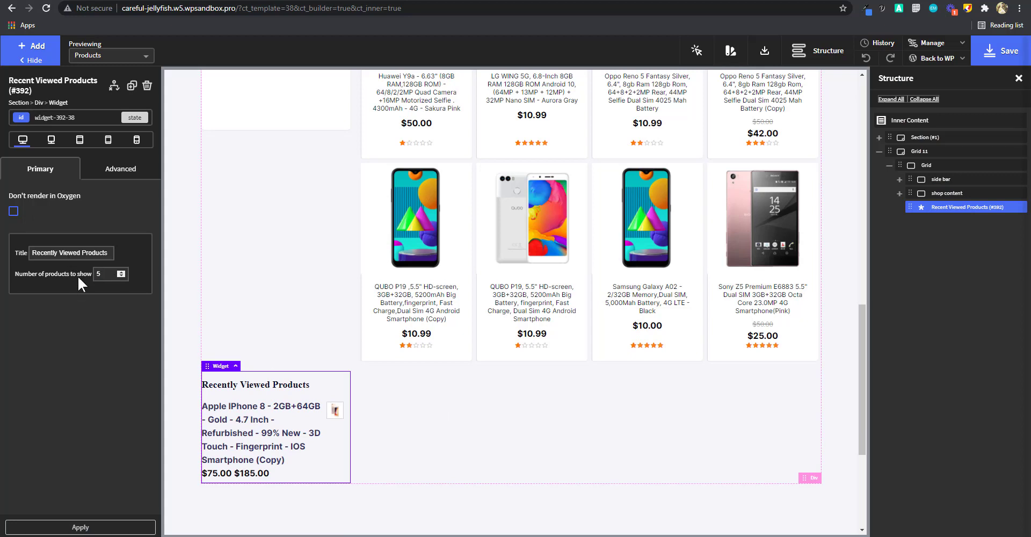
click(99, 532)
Move the Recent Viewed Products widget into the shop content container below the Repeater, and save the template.
click(900, 193)
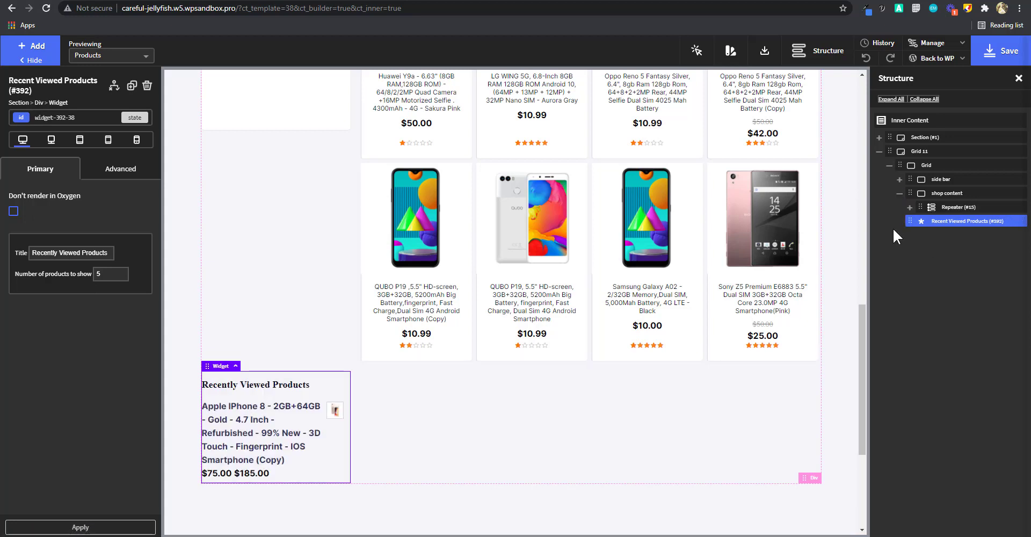
click(900, 195)
drag(915, 207, 949, 213)
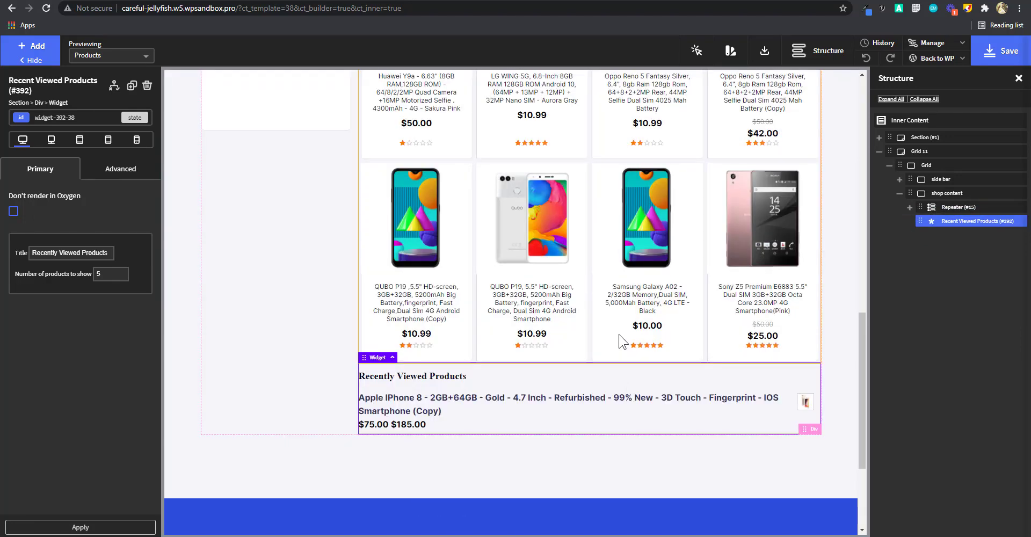
scroll(683, 396, up, 2)
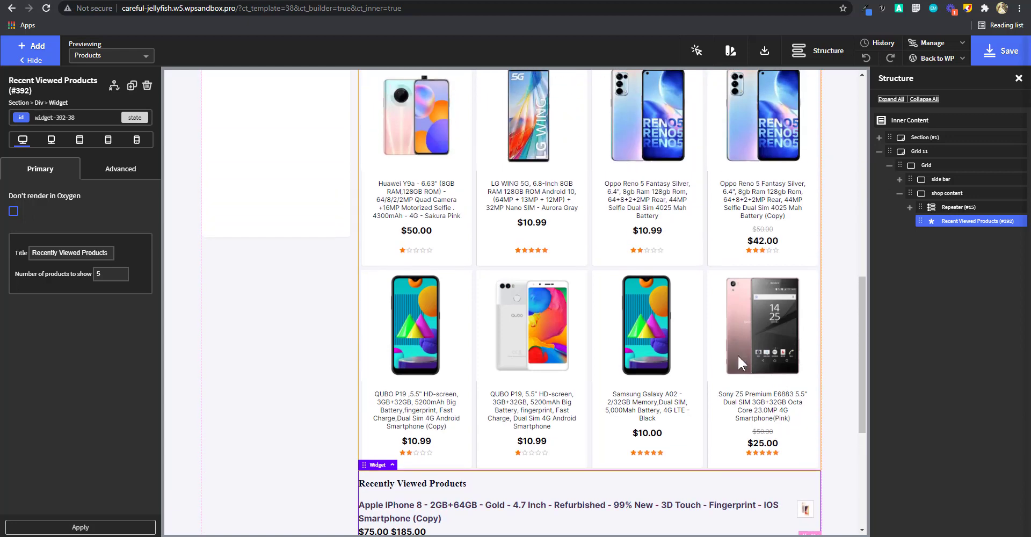
click(1009, 54)
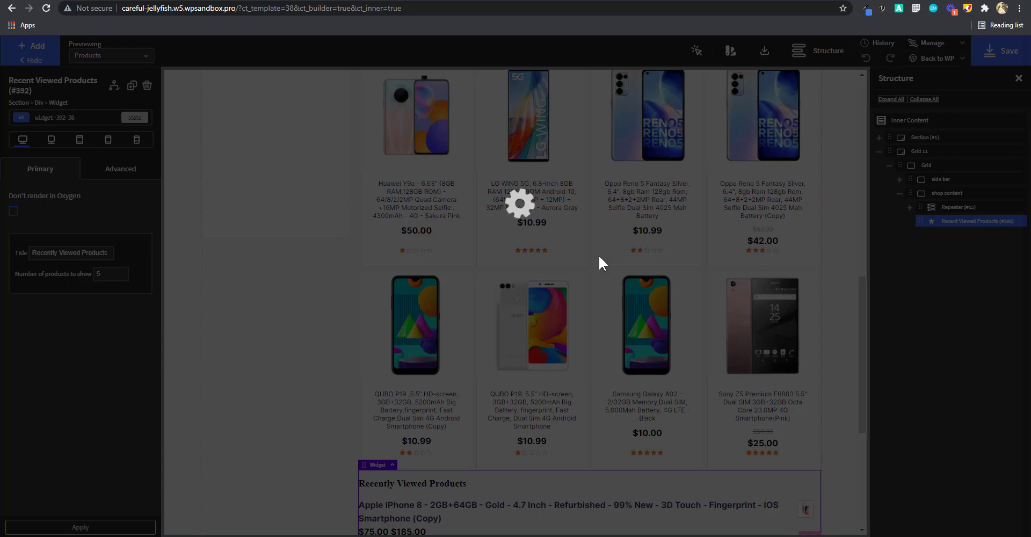
Switch to the storefront shop page, reload it and check the recently viewed products section below the products.
click(425, 0)
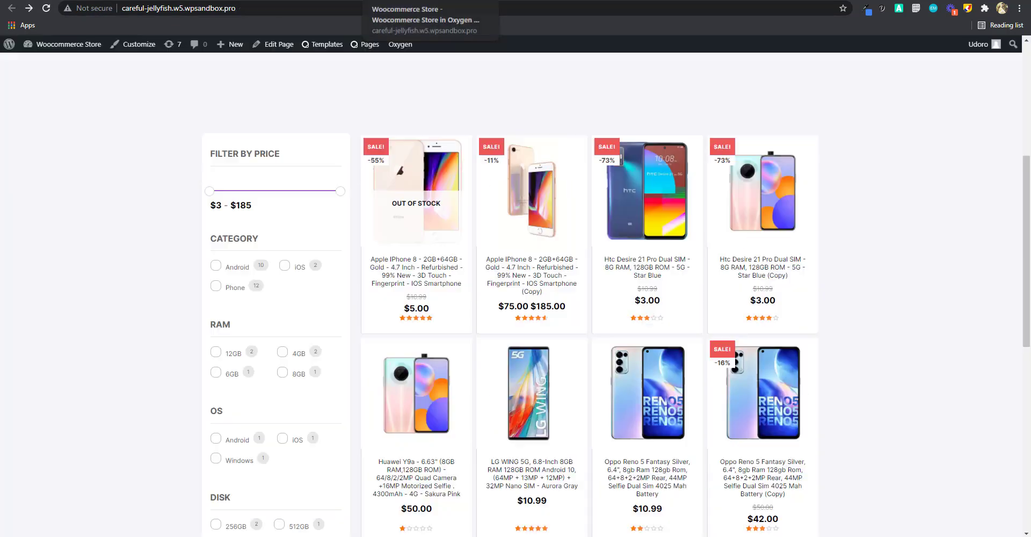
click(495, 260)
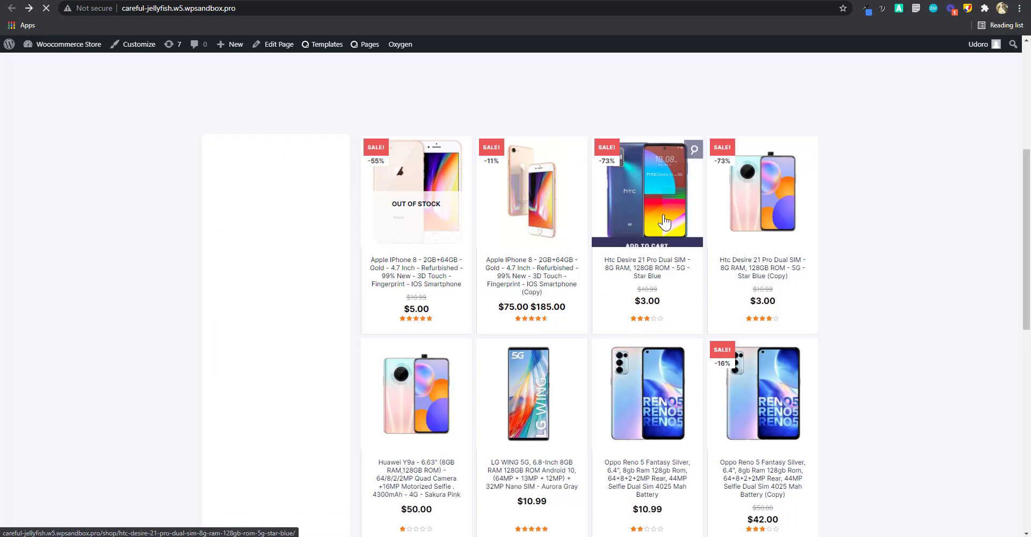
scroll(575, 301, down, 10)
scroll(542, 314, up, 2)
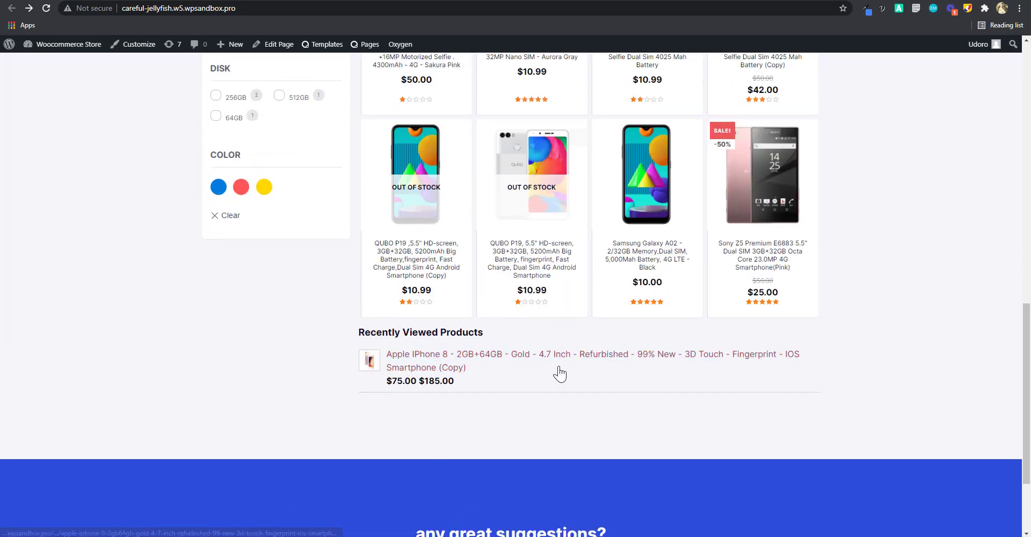
Return to the builder and assign the class recently-viewed-archive to the Recent Viewed Products widget.
key(F12)
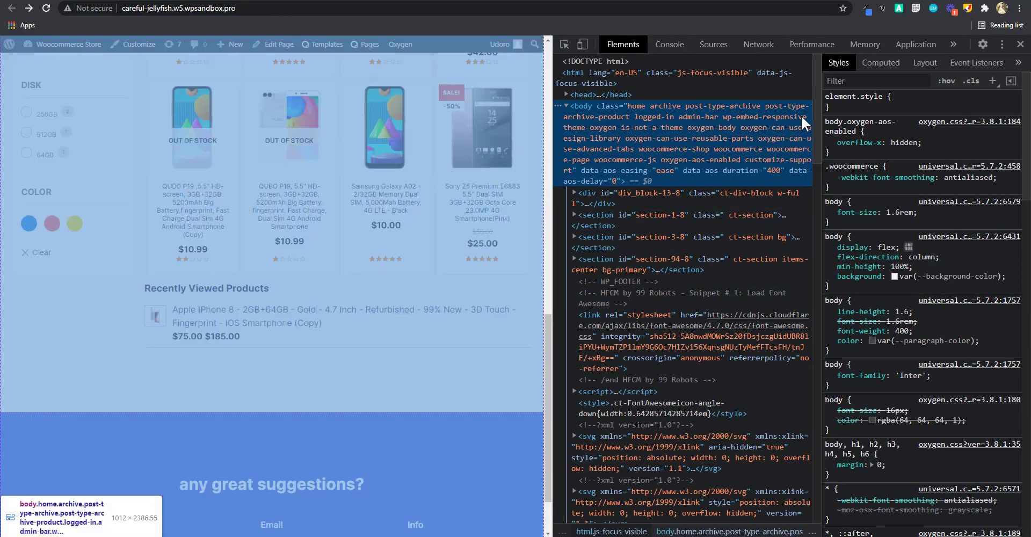
key(F12)
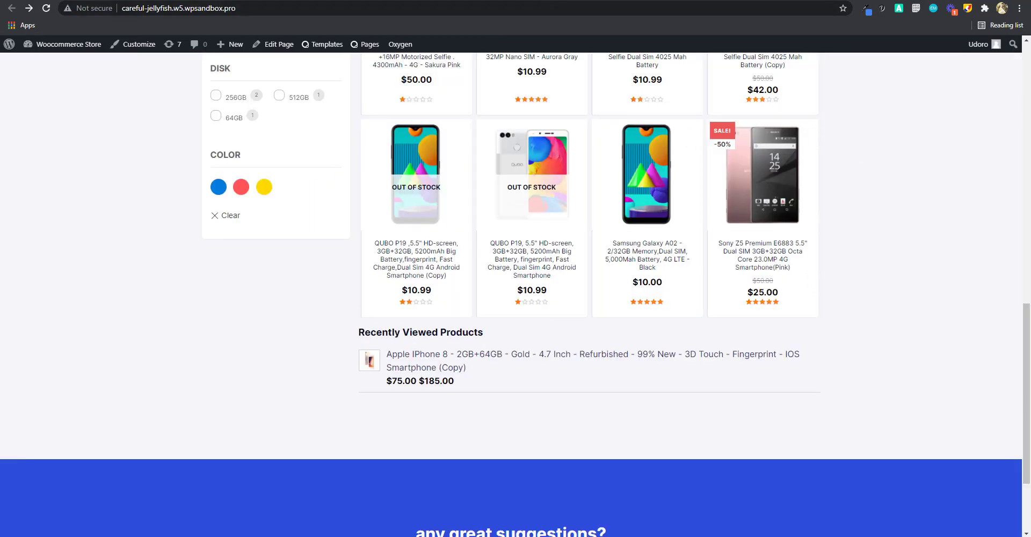
click(293, 1)
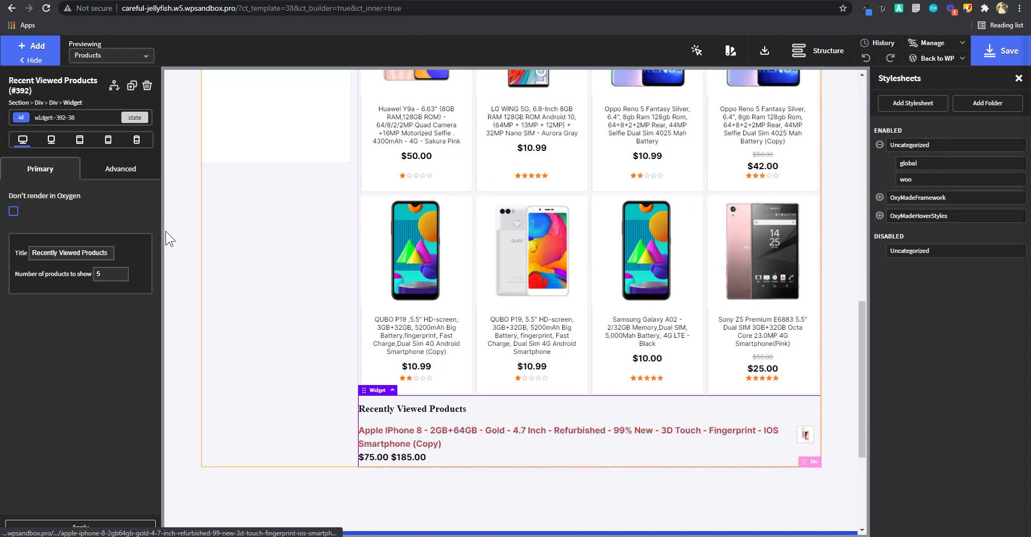
click(91, 120)
text(rece)
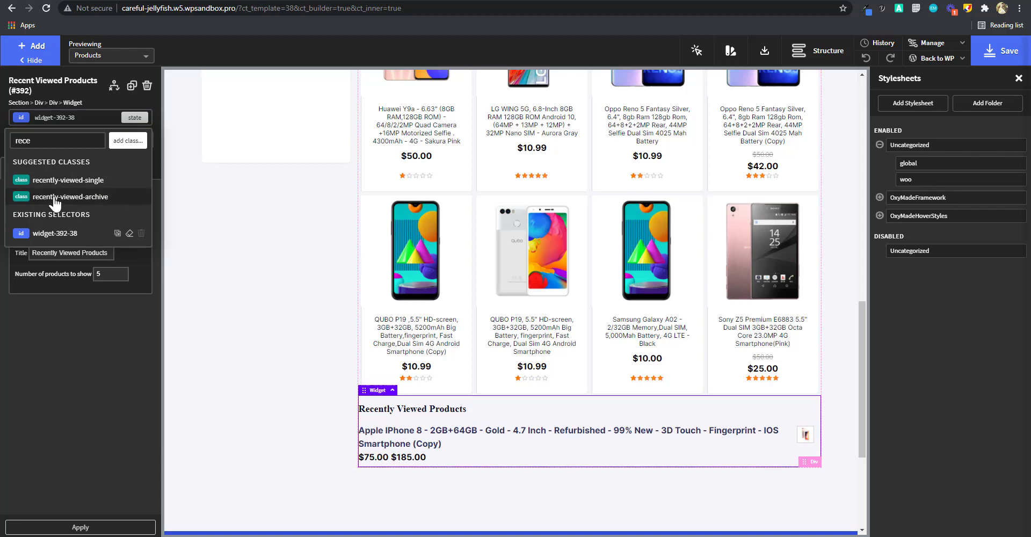
click(86, 197)
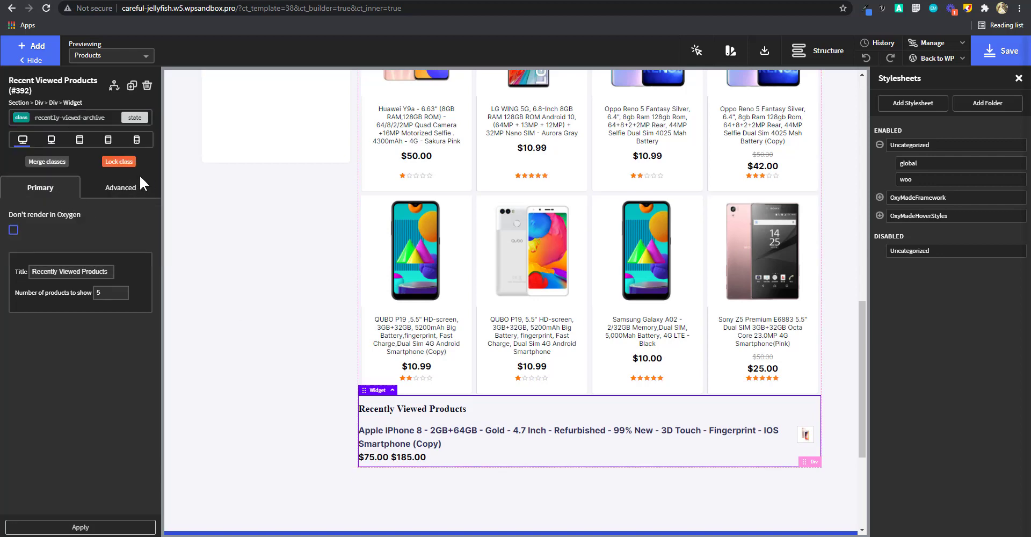
Add a RECENTLY VIEWED ON ARCHIVE block to the woo stylesheet, styling .recently-viewed-archive products as centered, wrapping flex cards with 10px gap and 12px text.
click(917, 179)
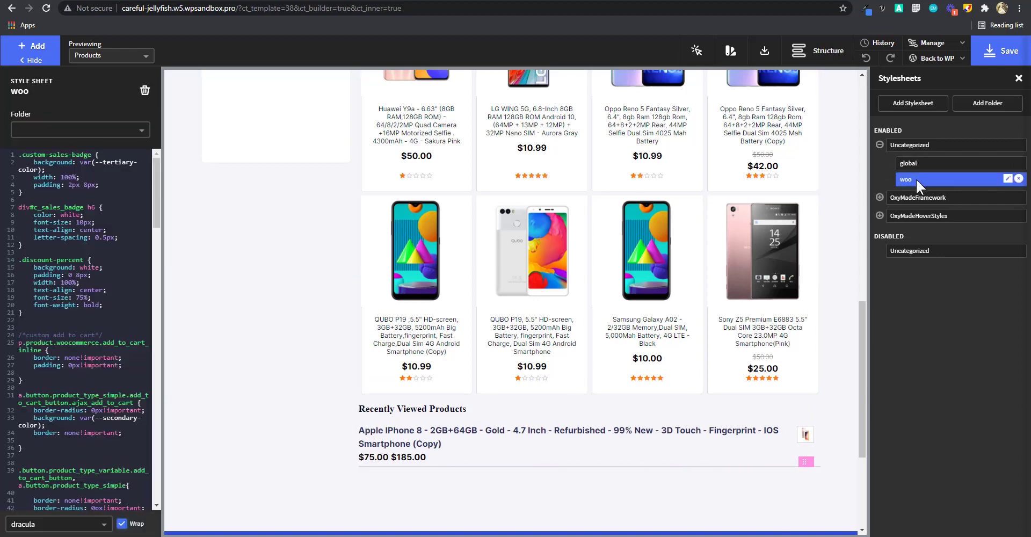
scroll(132, 361, down, 7)
scroll(132, 361, down, 8)
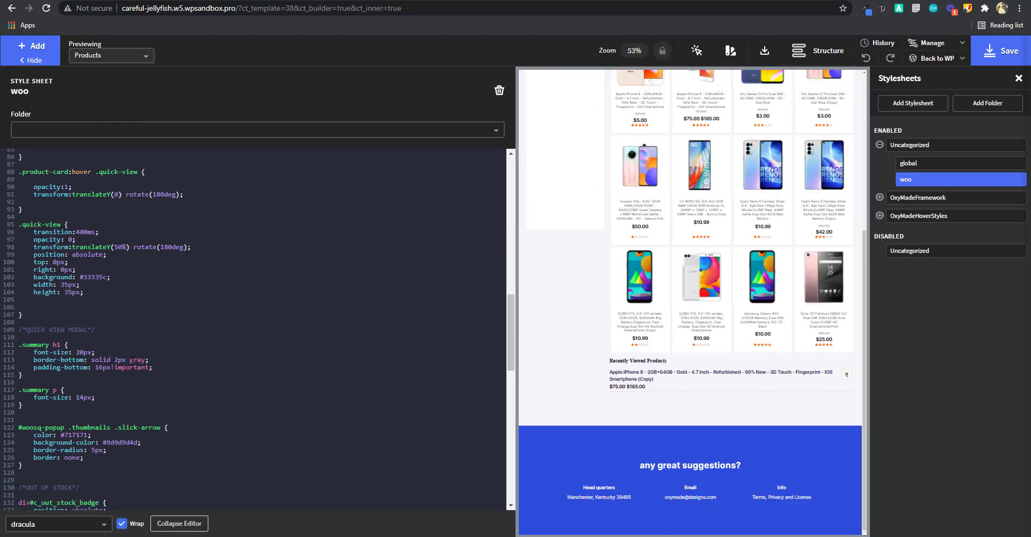
scroll(132, 361, down, 4)
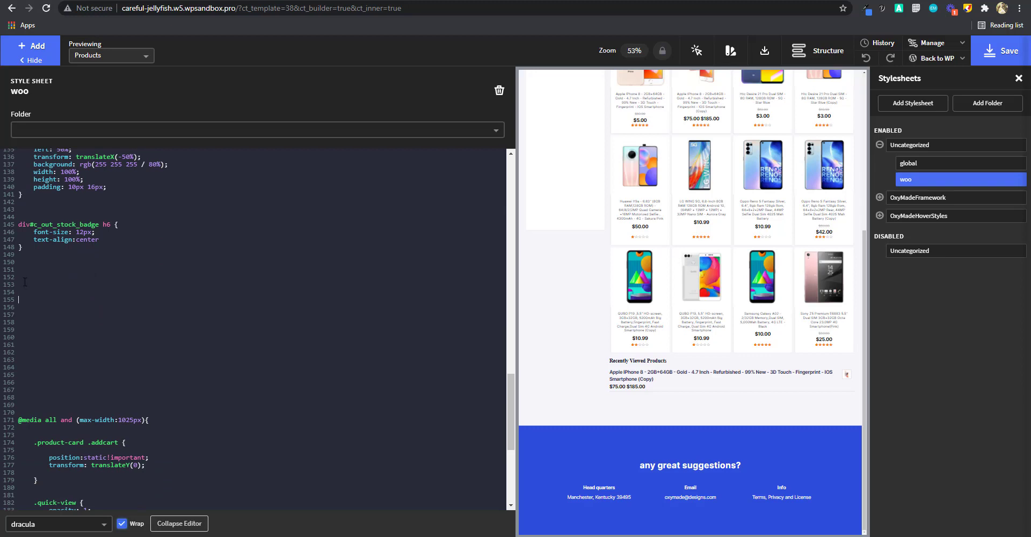
text(/*RECENTLY VIEWED ON ARCHIVE */  .recently-viewed-archive span.product-title {     /*text-overflow: ellipsis;     white-space: nowrap;*/     width: 100%;     overflow: hidden;     display: inline-block;     font-size:12px }  .recently-viewed-archive ul.product_list_widget {     display: flex;     gap: 10px;     flex-wrap:wrap;     justify-content: center; }  .recently-viewed-archive .woocommerce ul.product_list_widget li {     padding: 8px;     border:none;     display: flex;     flex-direction: column;     border-radius: 5px;     box-shadow: 0 0 7px -3px #00000047;     background: white; }  .recently-viewed-archive ul.product_list_widget a {     max-width:200px;     font-size:12px;     flex-grow: 1; }  .recently-viewed-archive .woocommerce ul.product_list_widget li img {      width: 100%;     object-fit: cover;     border:none }  .recently-viewed-archive .woocommerce-Price-amount {      font-size:12px;  })
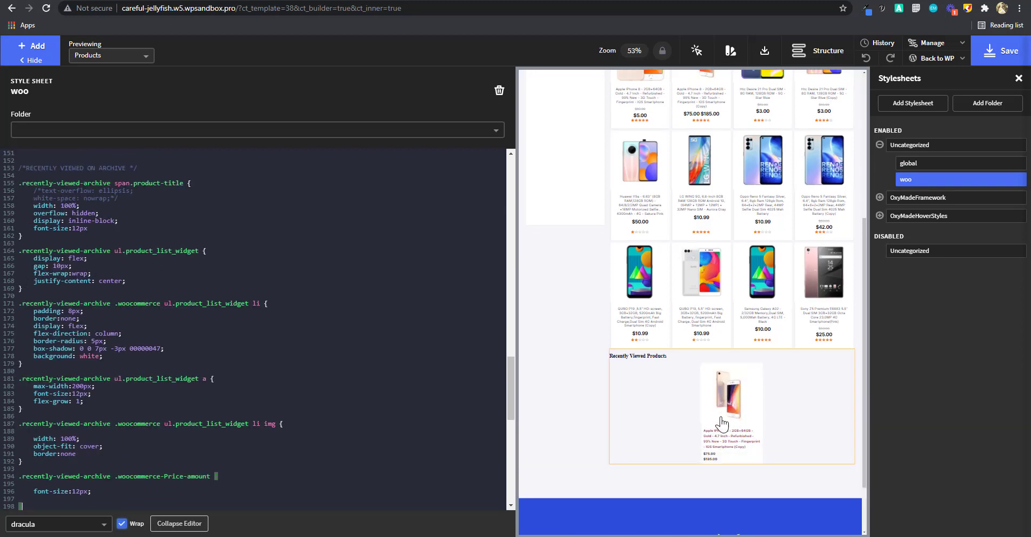
Undo and reapply the recently viewed CSS block to compare the widget's look, and save the template.
key(ctrl+z)
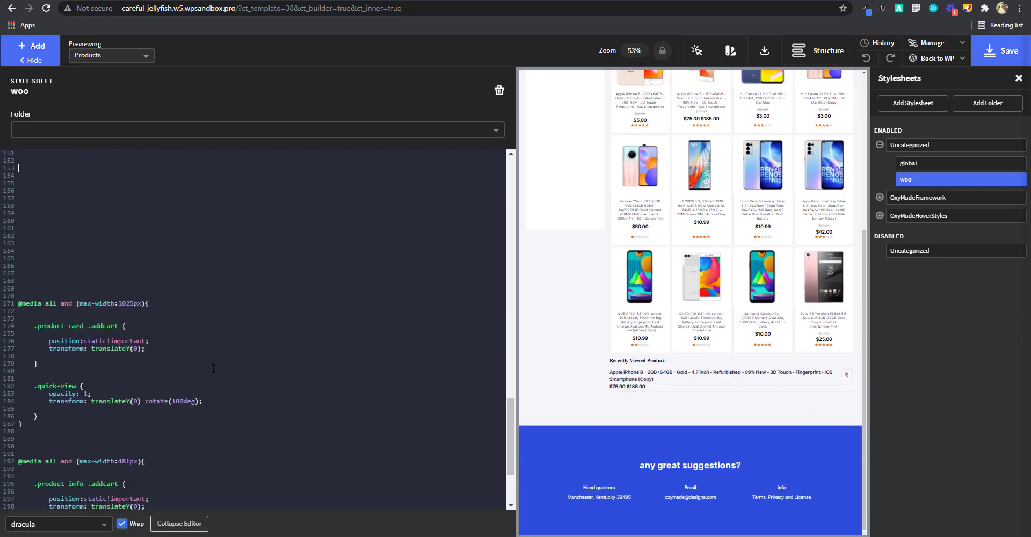
key(ctrl+v)
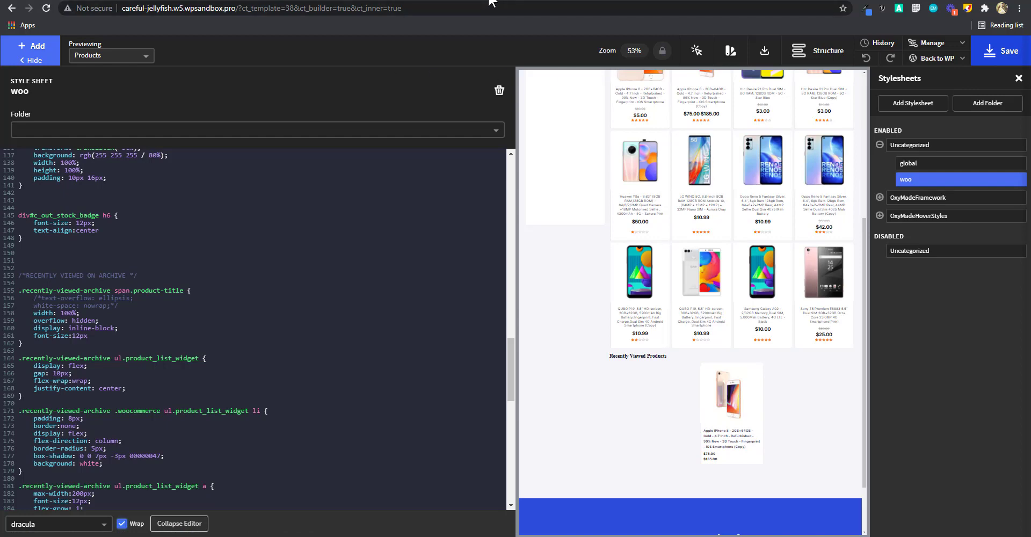
click(995, 54)
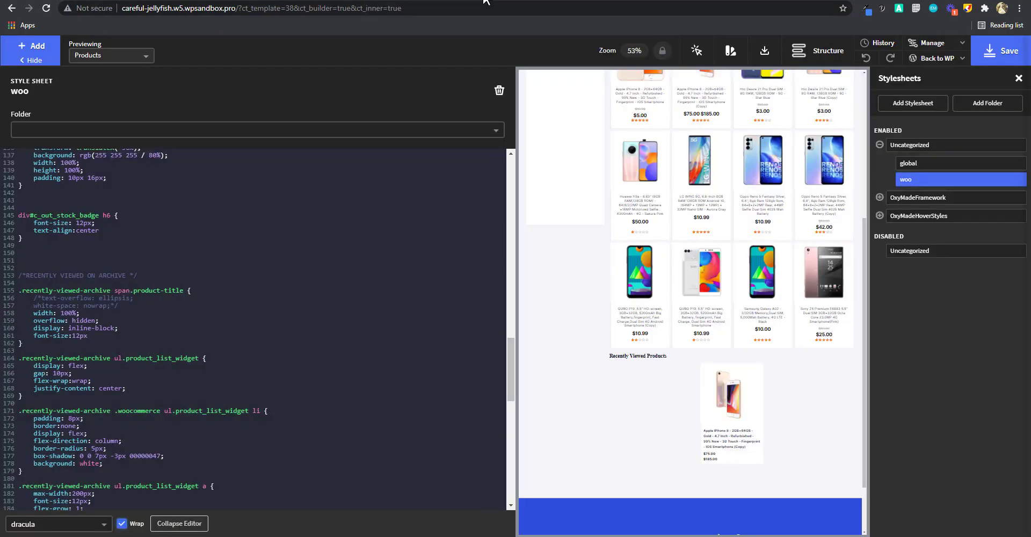
Open the shop page on the frontend and examine the restyled recently viewed products and the spacing around the banner.
mouse_move(936, 62)
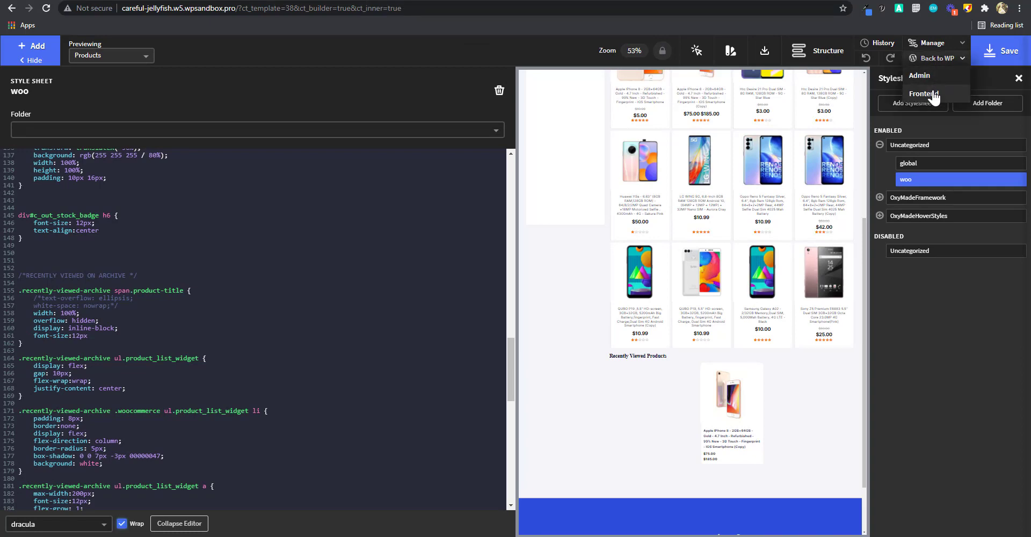
click(933, 95)
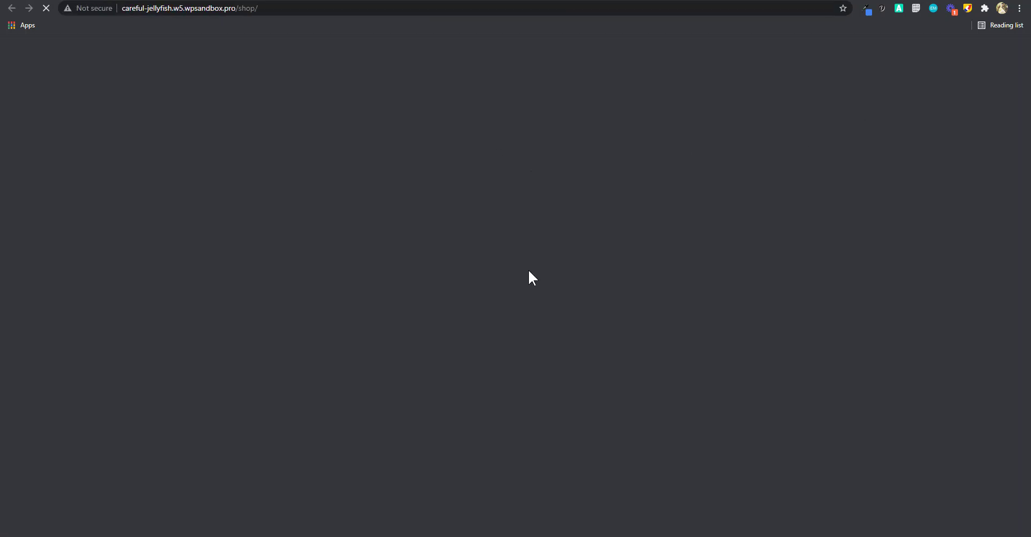
scroll(529, 274, down, 15)
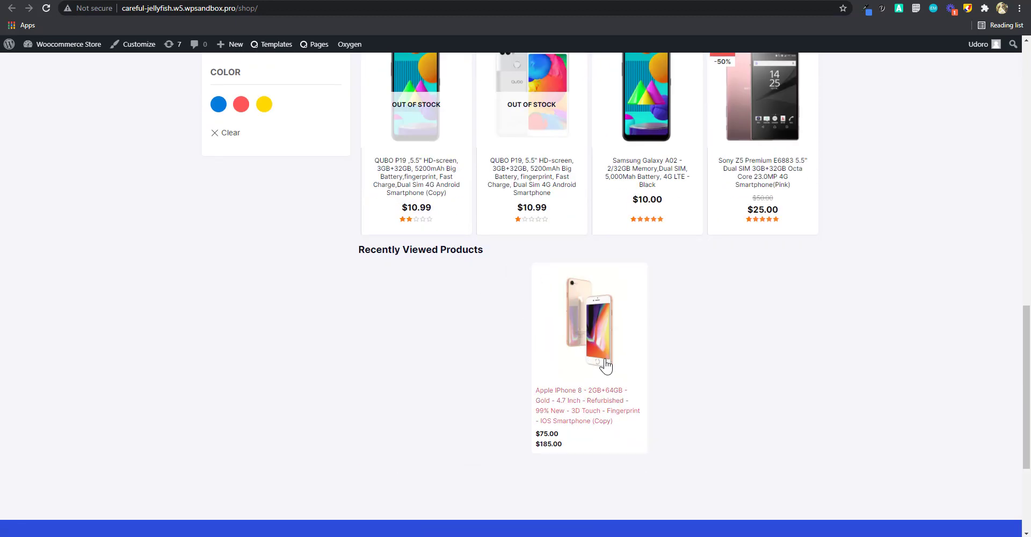
scroll(405, 326, up, 15)
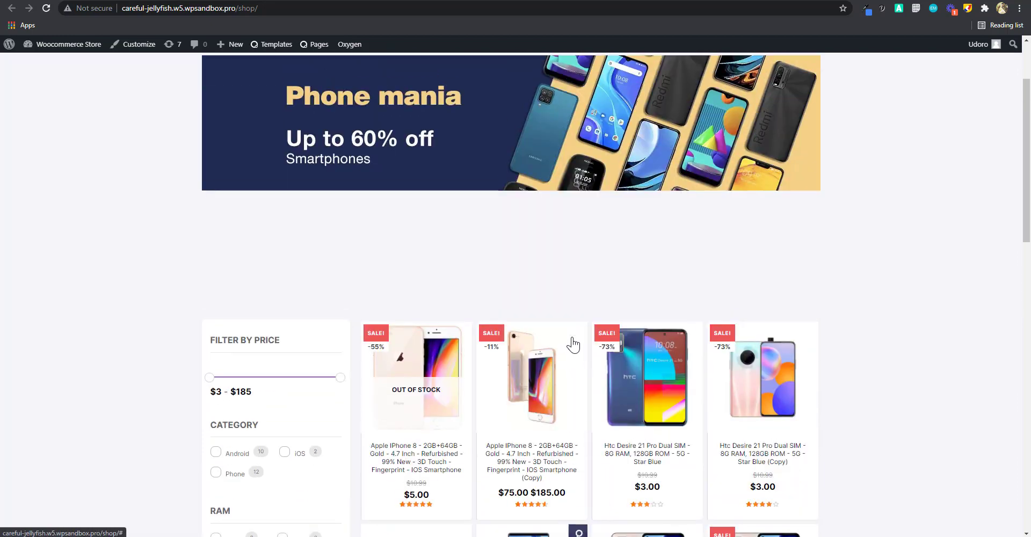
scroll(516, 134, up, 2)
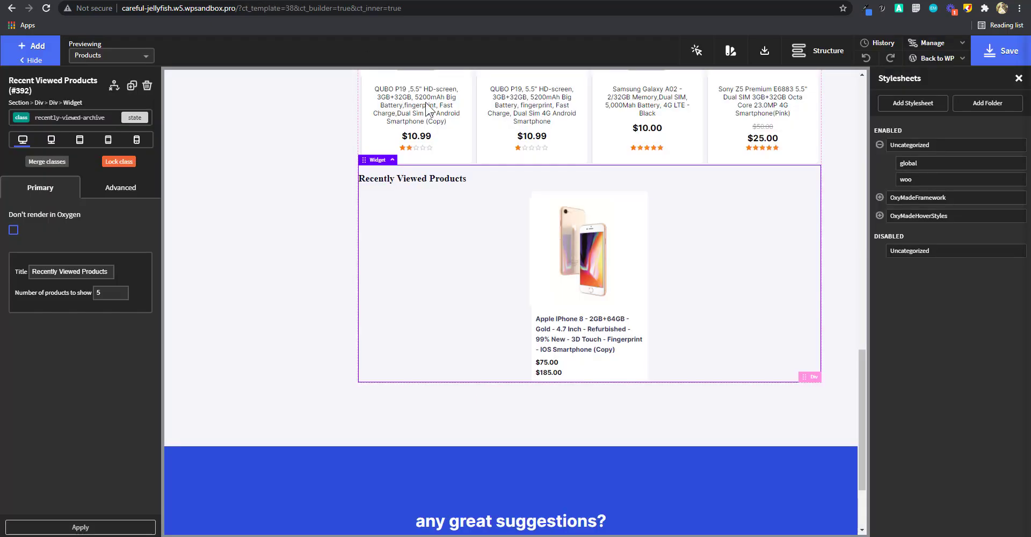
Select the Phone mania banner section in the builder and set its top container padding to 20 px.
scroll(601, 355, up, 10)
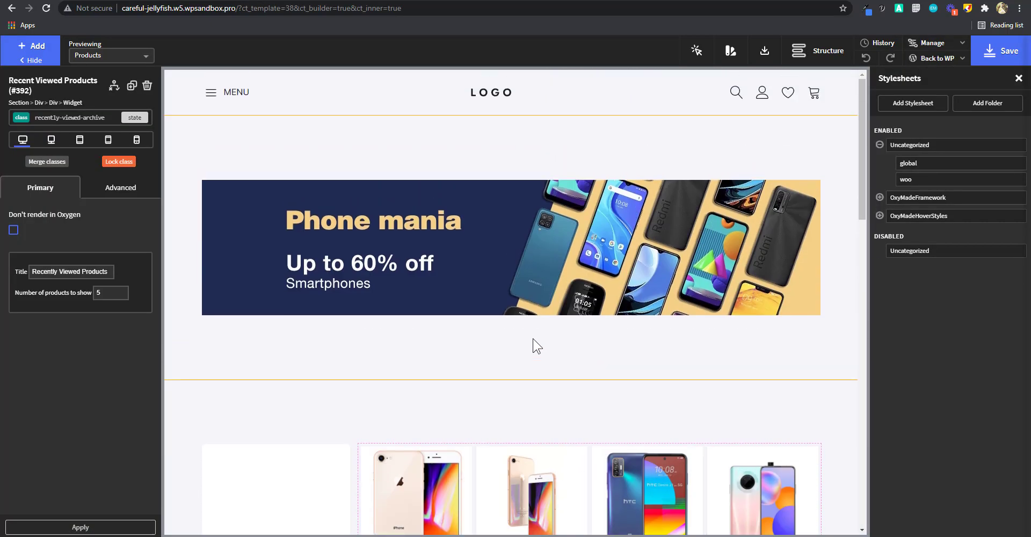
click(485, 152)
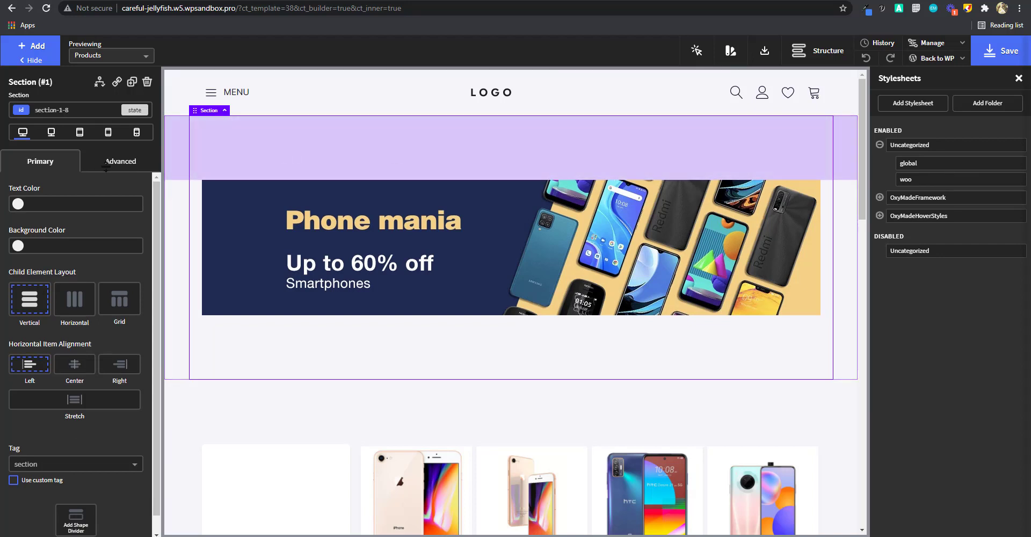
click(121, 161)
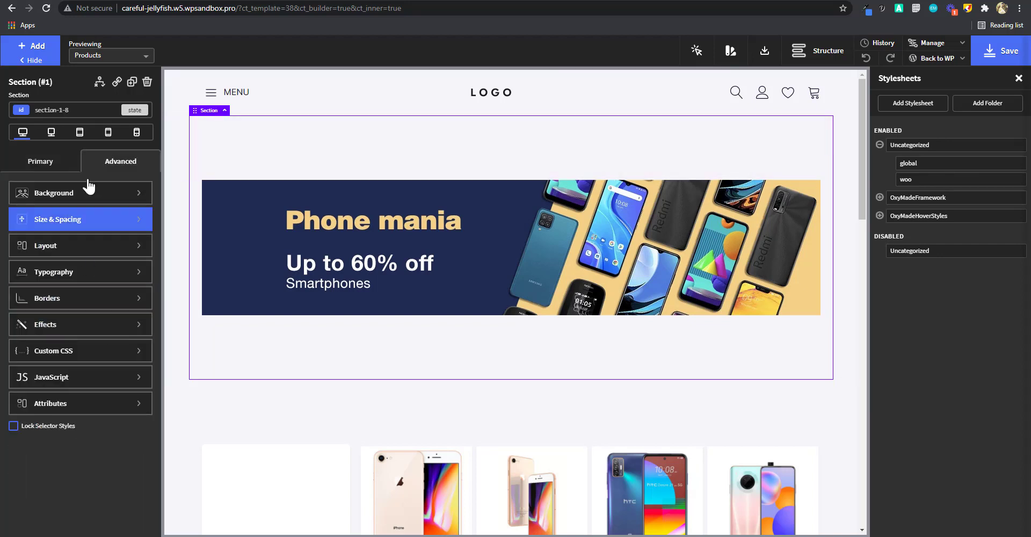
click(92, 227)
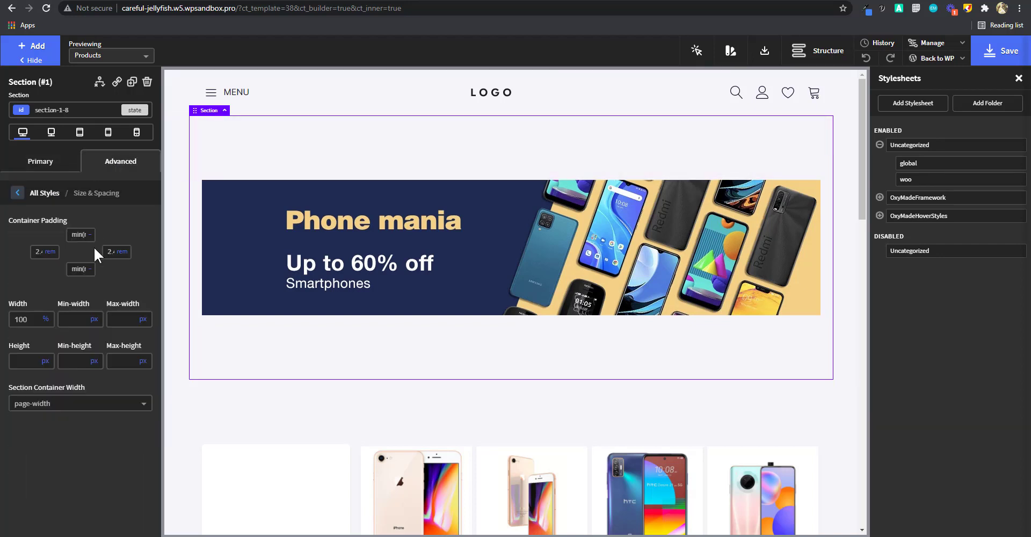
click(89, 256)
mouse_move(90, 234)
click(89, 221)
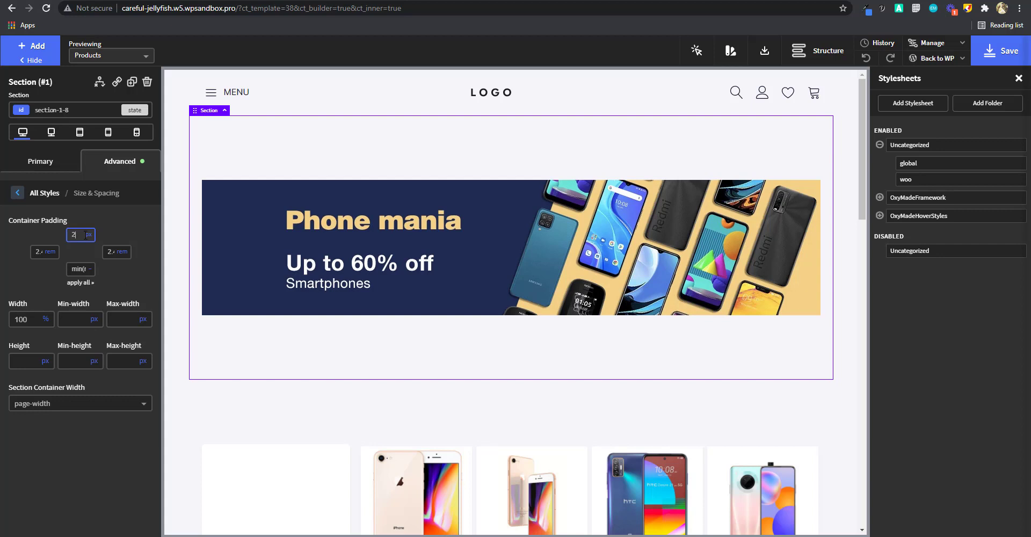
text(20)
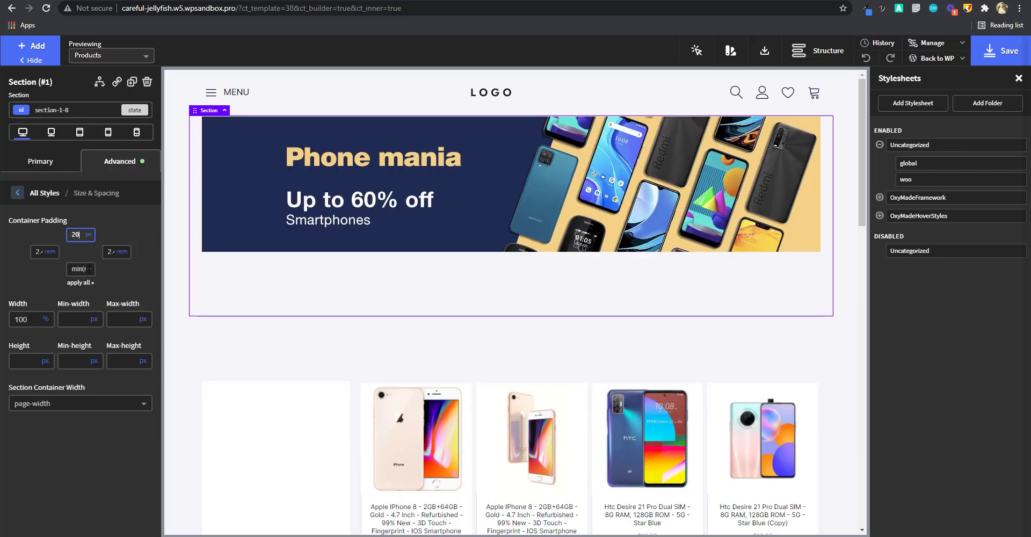
Set the banner section's bottom container padding to 20 px.
click(81, 269)
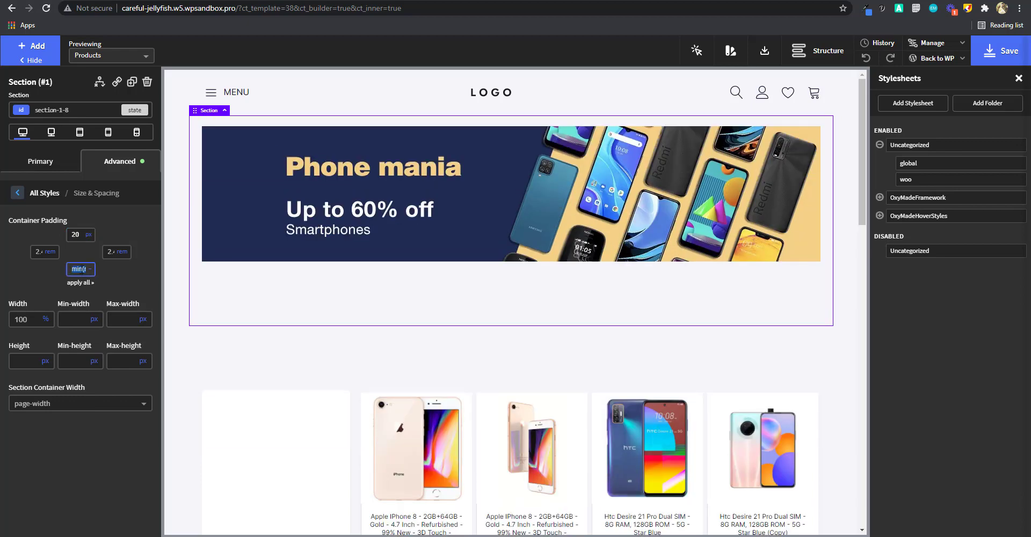
key(BackSpace)
mouse_move(91, 269)
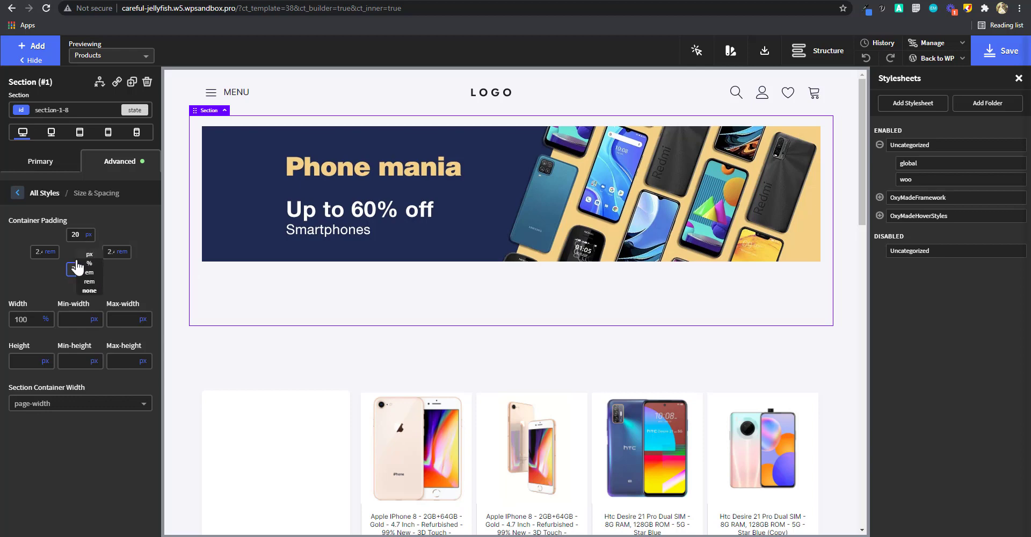
click(82, 258)
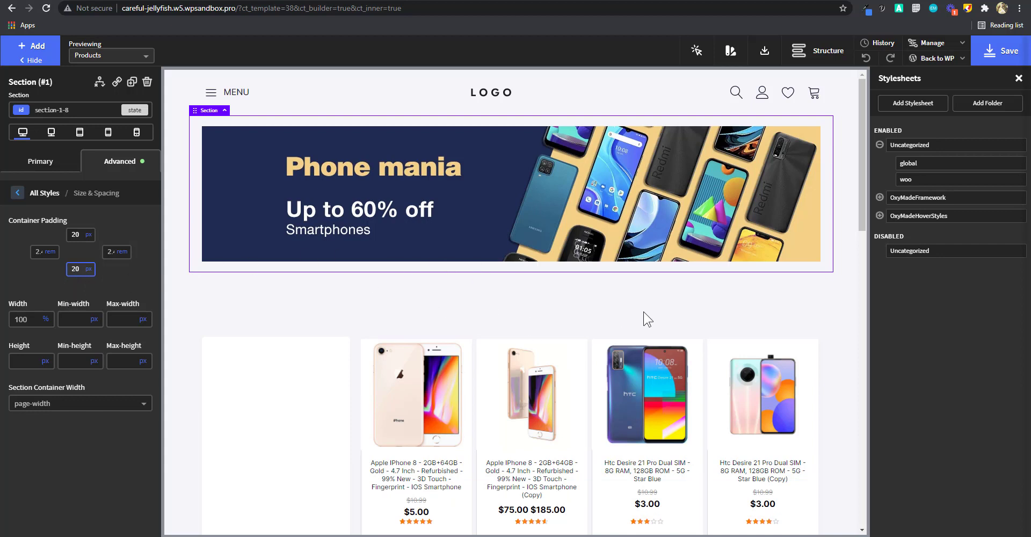
Select the Grid 11 section in the page structure and set its top container padding to 50 px.
click(824, 51)
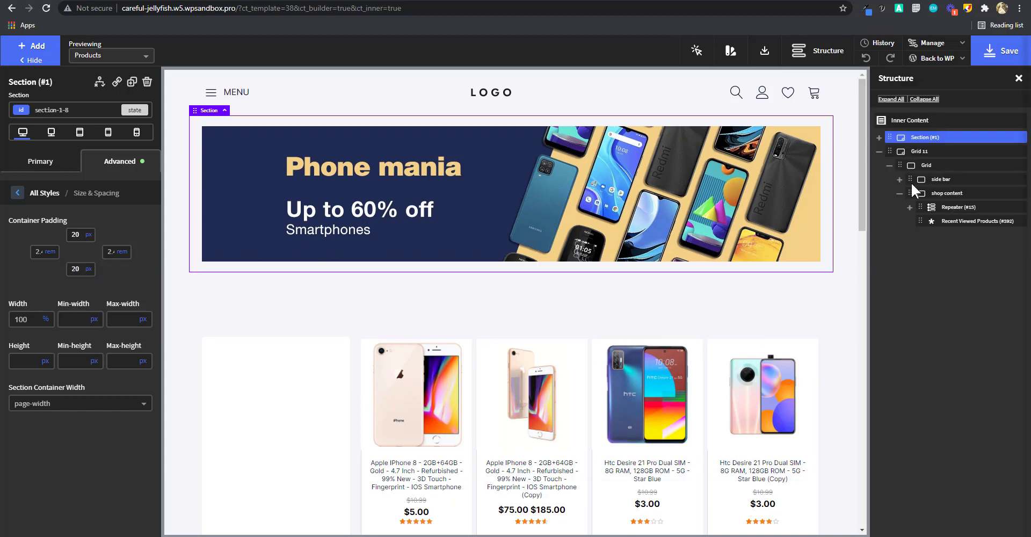
click(933, 155)
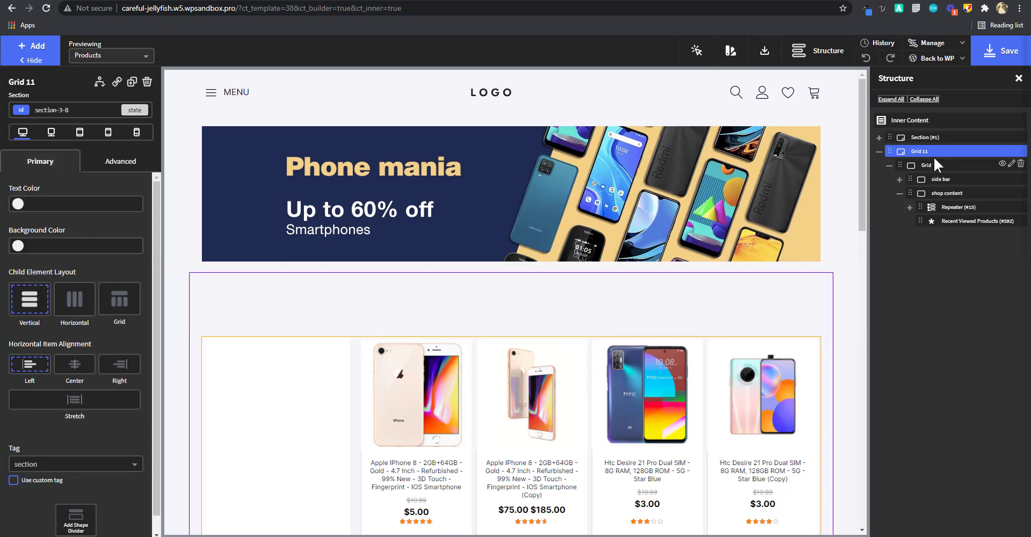
click(116, 167)
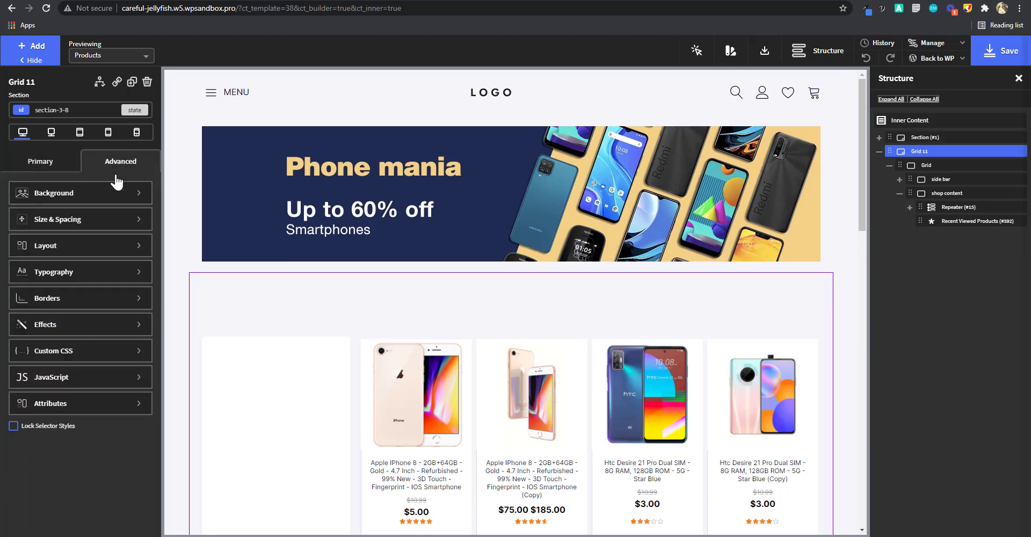
click(92, 222)
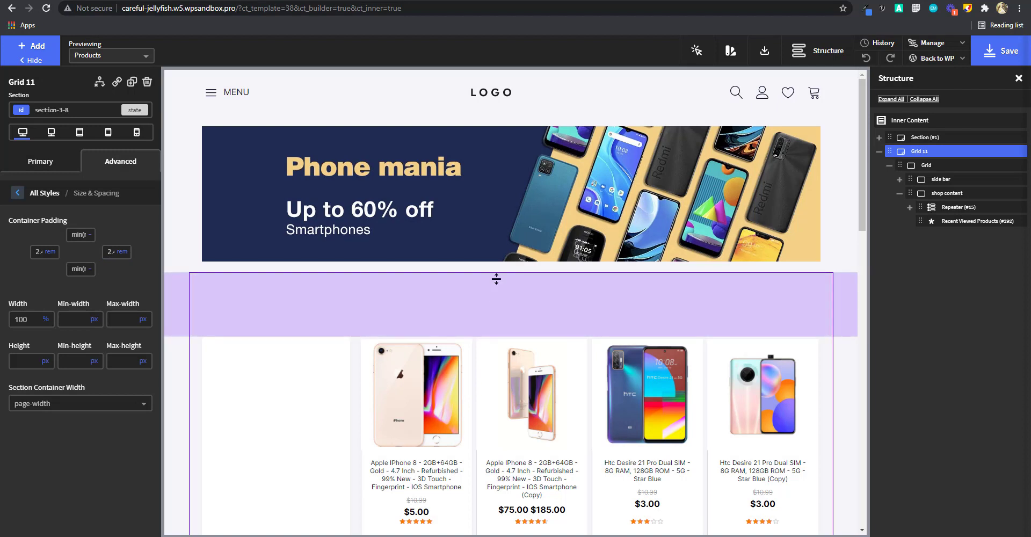
click(79, 235)
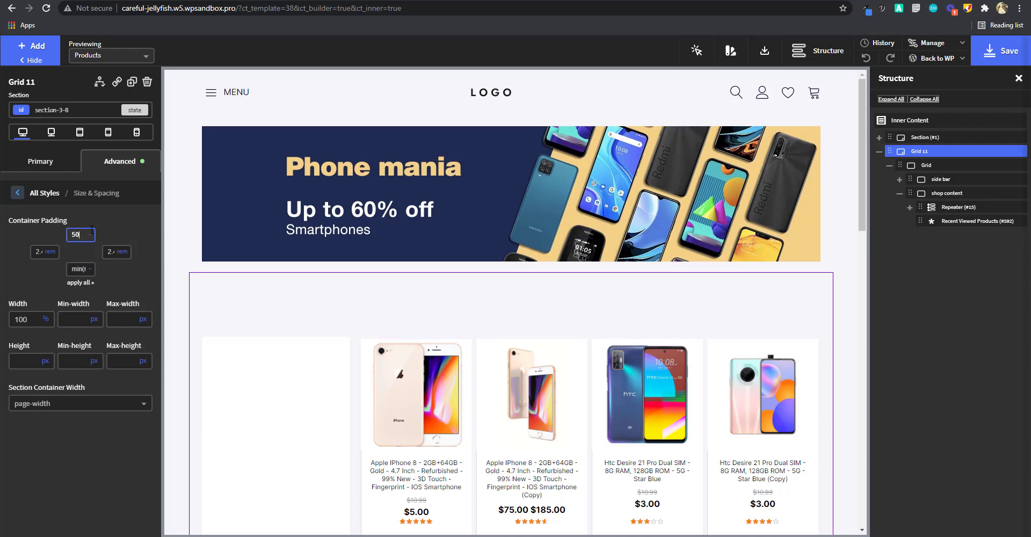
key(Return)
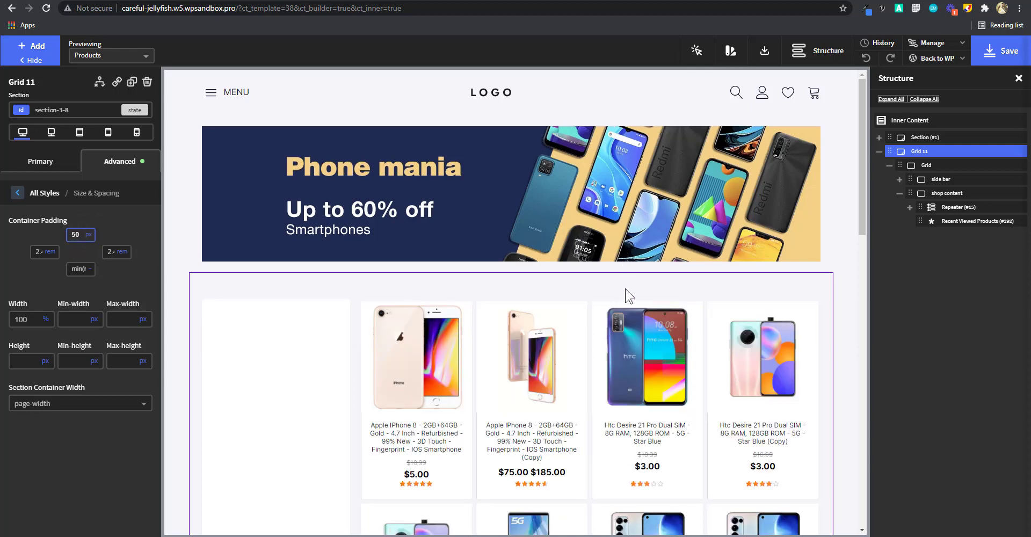
Save the template and reload the storefront shop page to check the spacing between the header, banner and product grid.
scroll(629, 295, down, 5)
scroll(629, 296, up, 5)
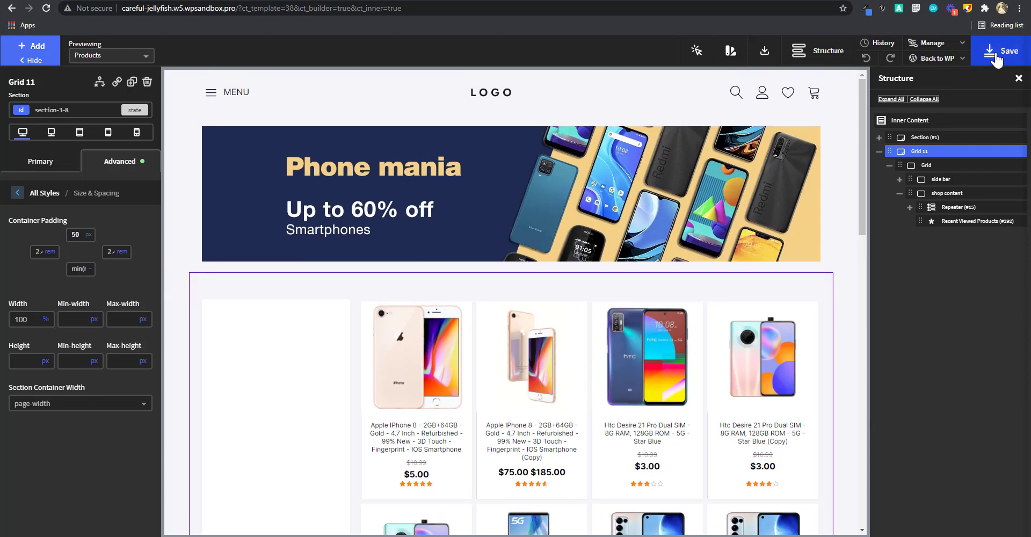
click(995, 55)
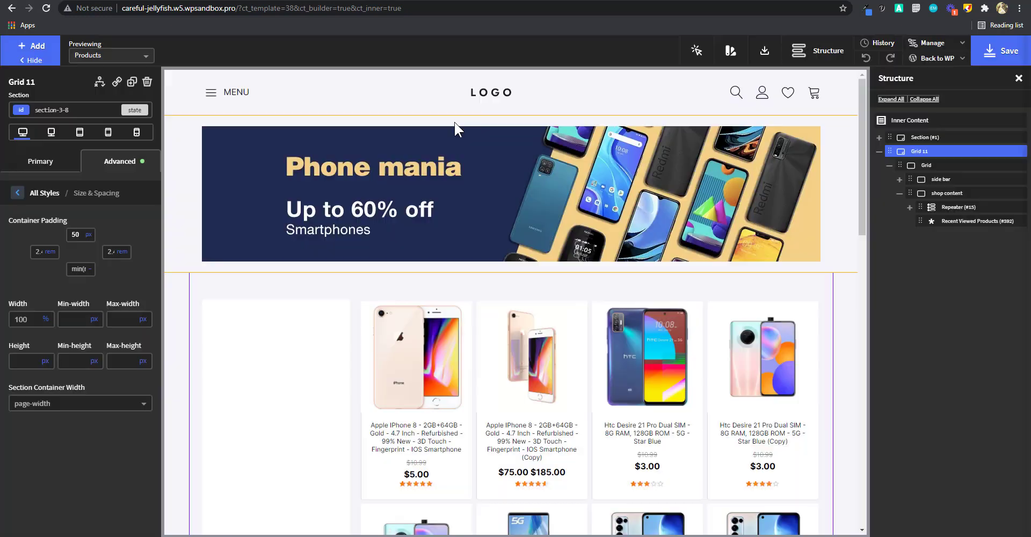
click(429, 1)
key(F5)
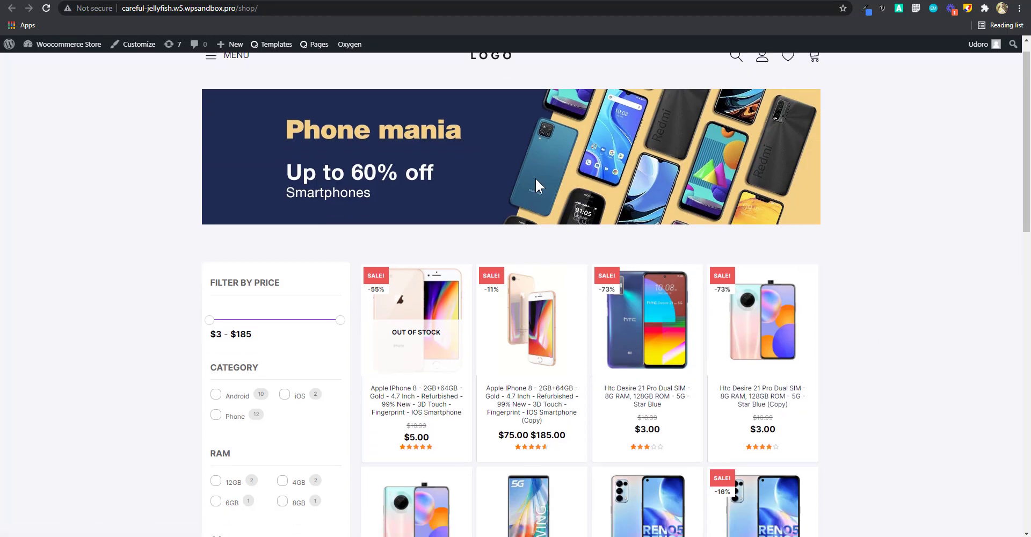
Review the storefront shop page from the banner down to the recently viewed products section.
scroll(720, 285, down, 8)
scroll(721, 300, down, 5)
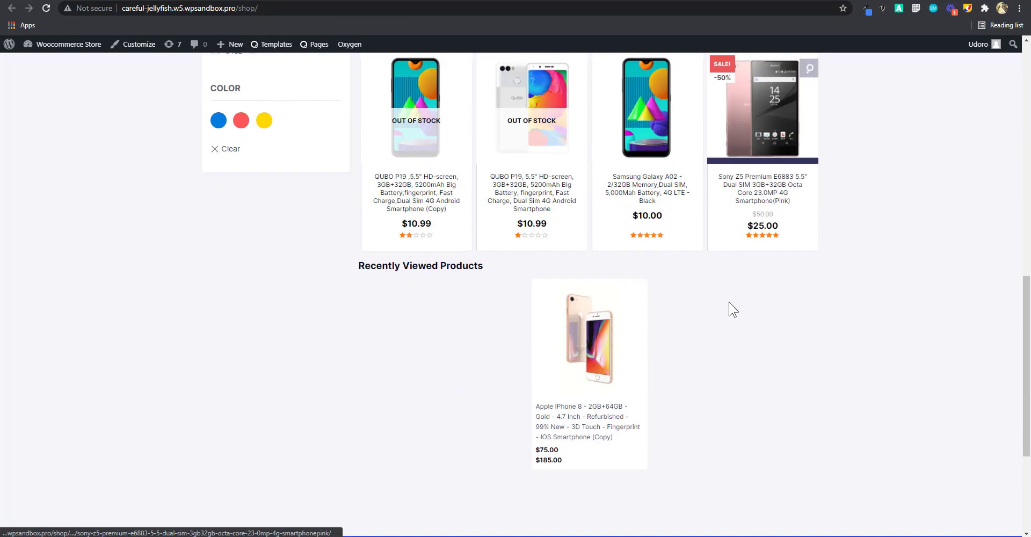
scroll(730, 307, up, 7)
scroll(736, 310, up, 6)
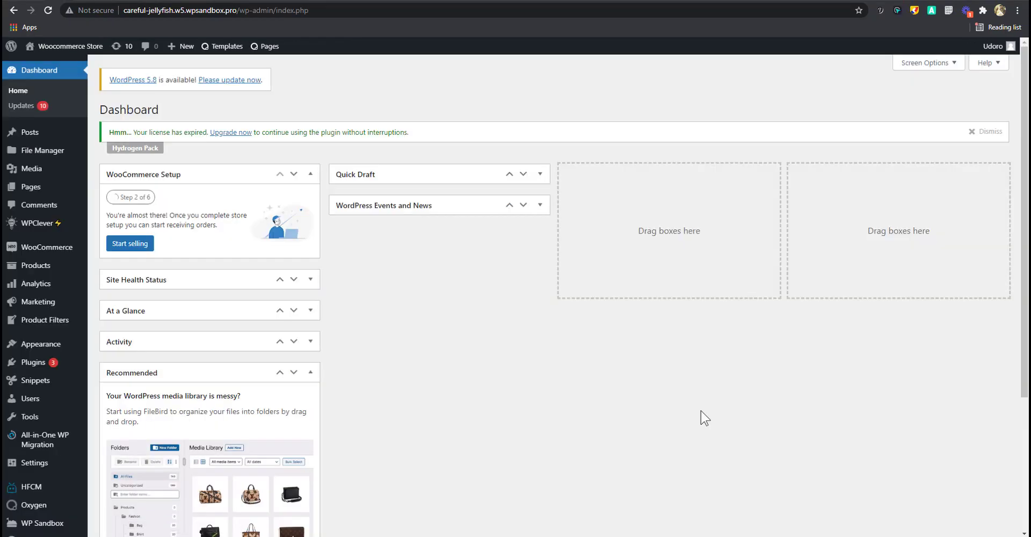
Open the Single product template, keep Main Template as its inherited design, and load it in the Oxygen builder.
mouse_move(16, 513)
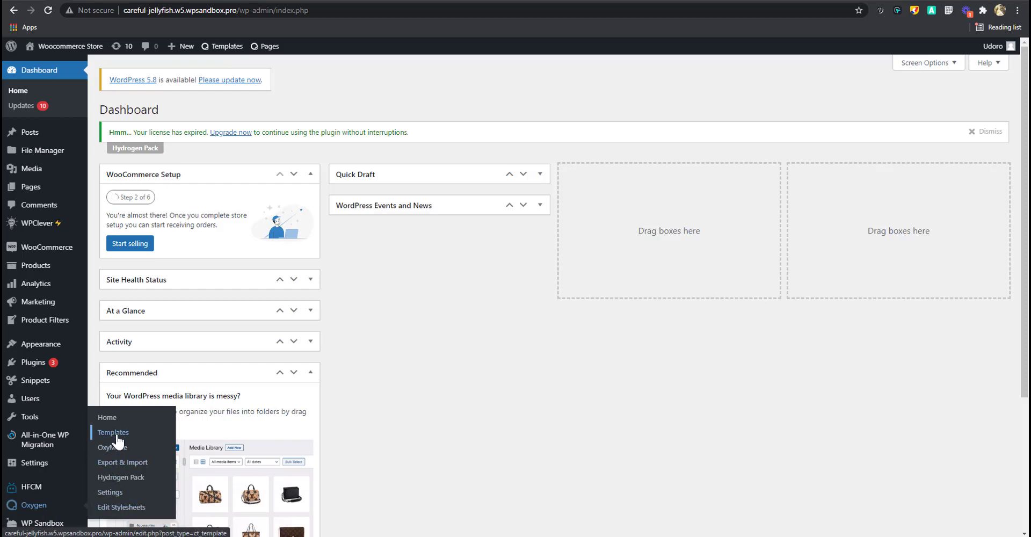
click(117, 435)
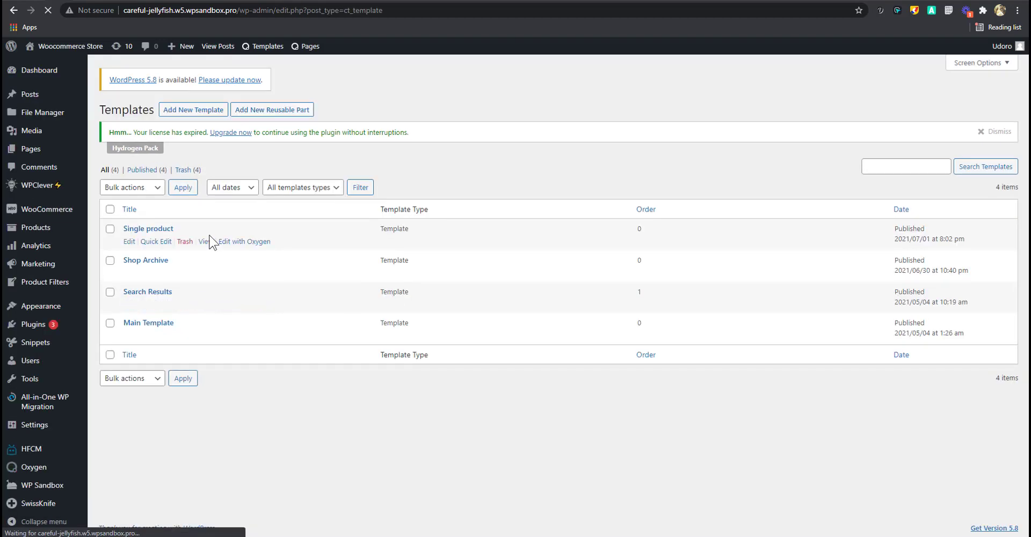
click(130, 241)
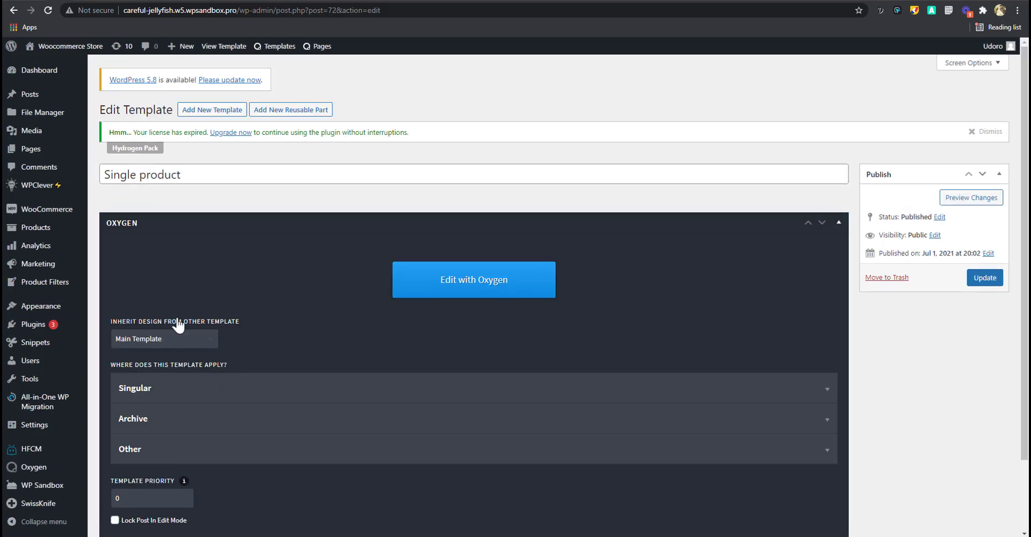
click(180, 341)
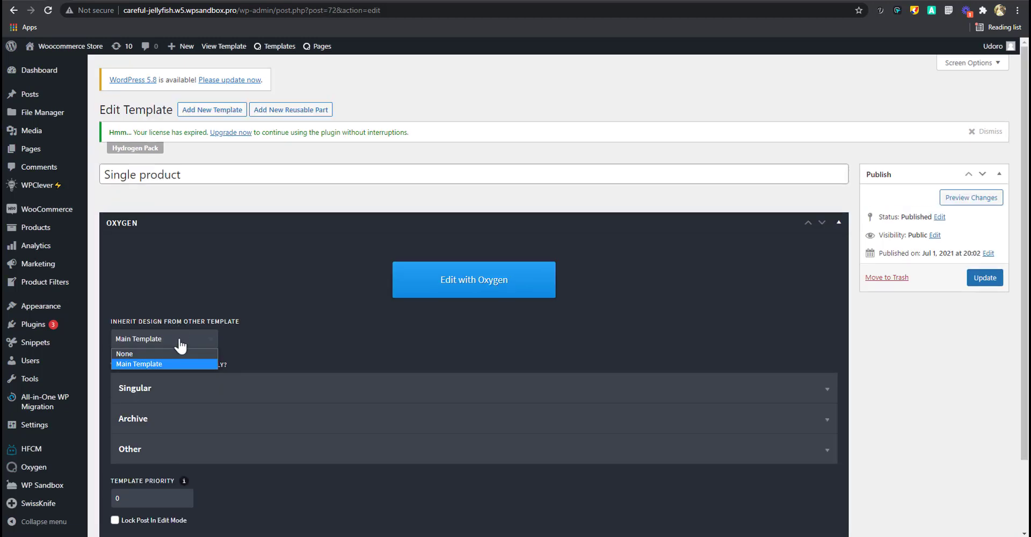
click(170, 361)
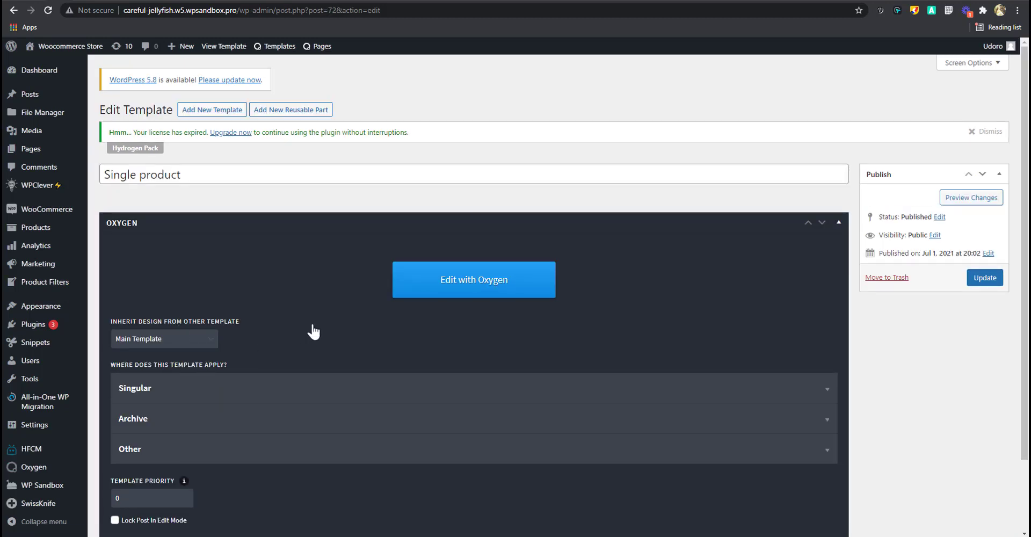
click(446, 290)
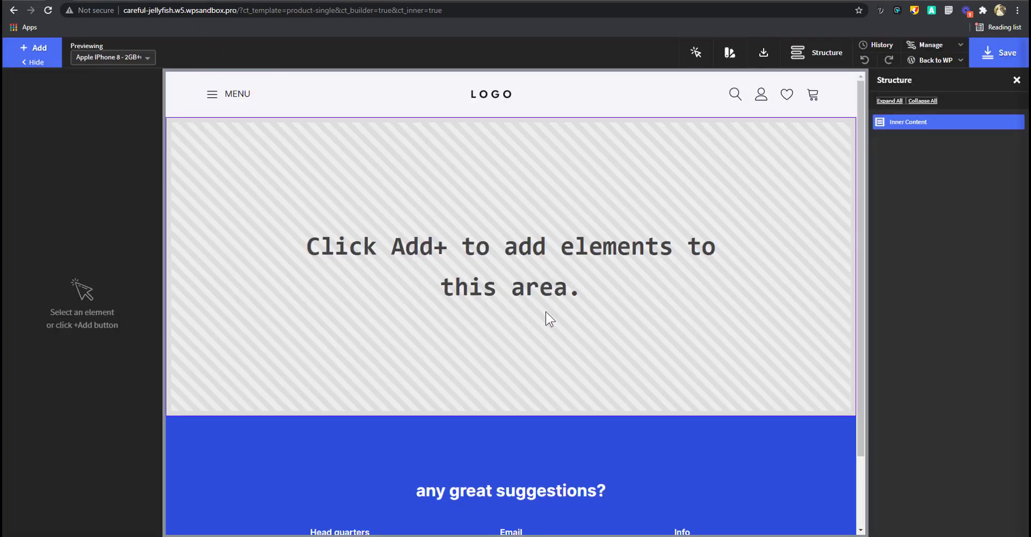
Open the Htc Desire 21 Pro (Copy) product from the storefront and review its default single product layout.
key(ctrl+Tab)
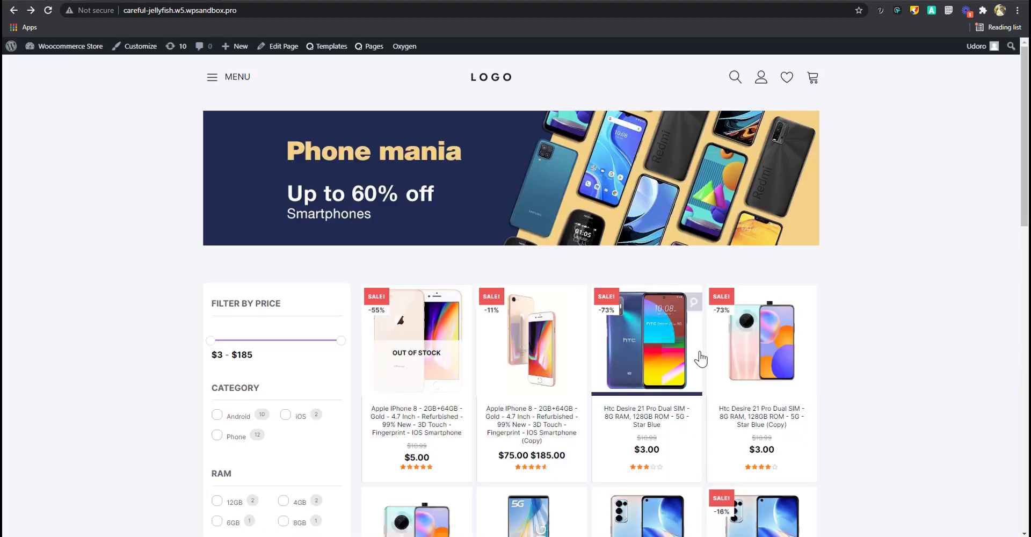
click(739, 430)
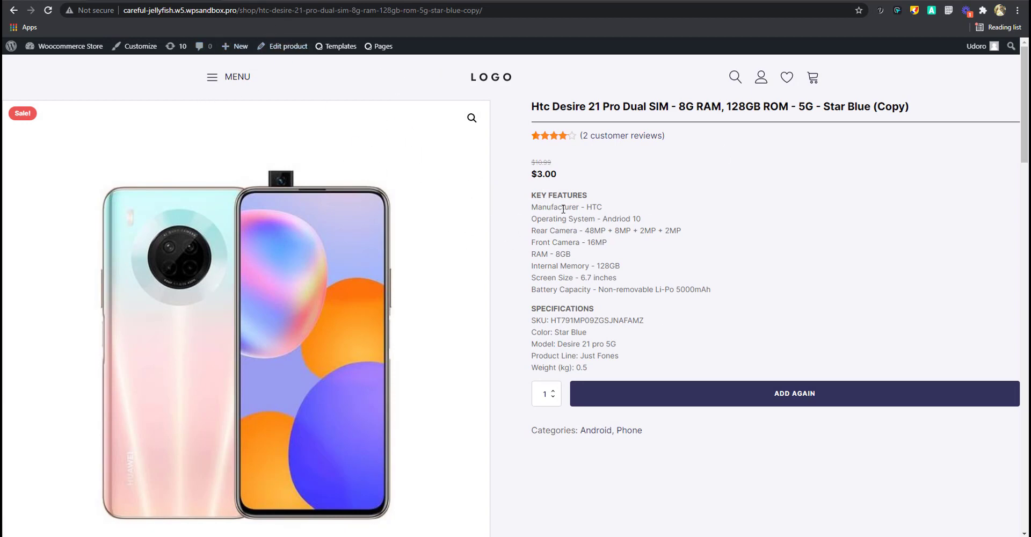
scroll(617, 252, down, 15)
scroll(679, 293, up, 5)
scroll(679, 285, up, 10)
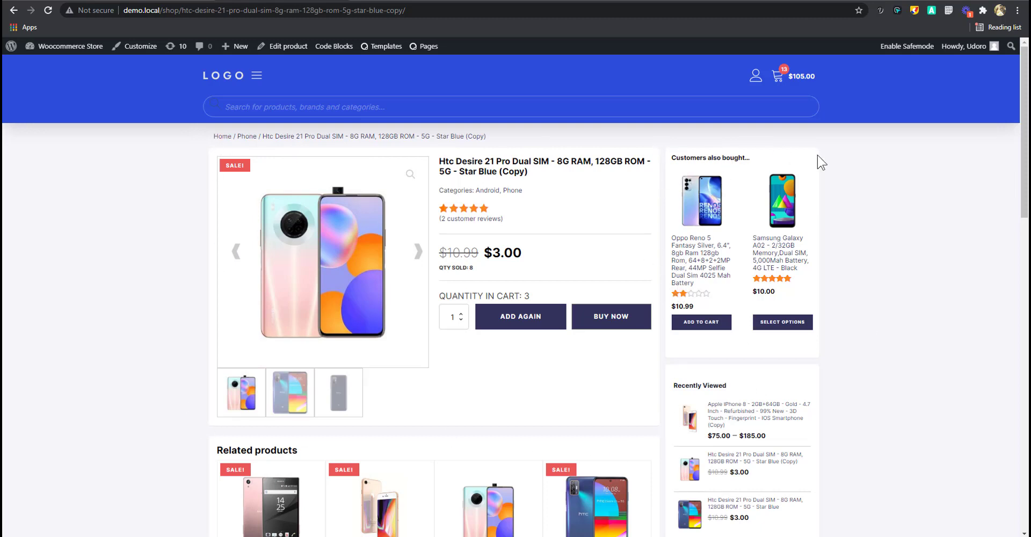
Switch to the demo.local product page and examine the arrangement of its gallery, related products, description and sidebar boxes.
scroll(651, 370, down, 3)
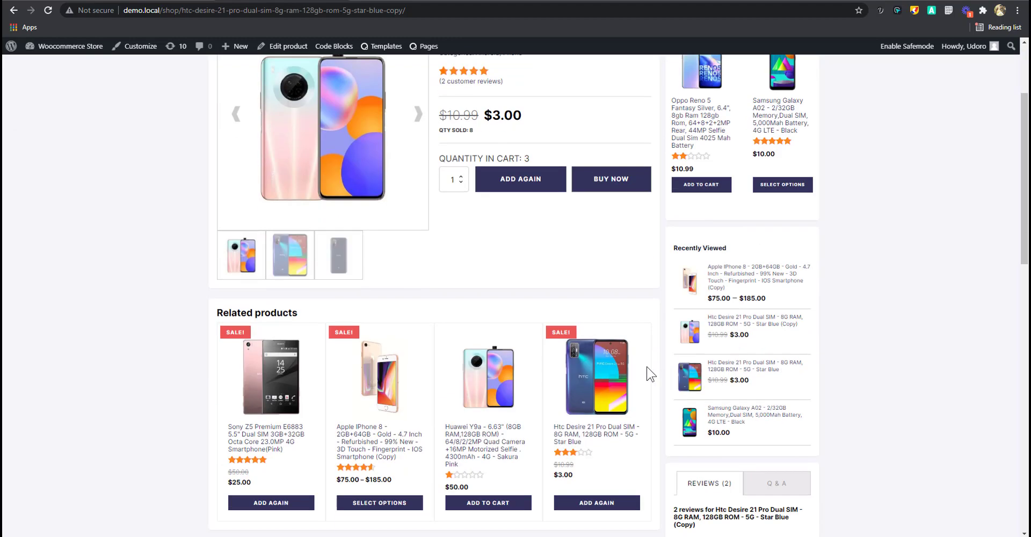
scroll(720, 299, up, 3)
scroll(821, 425, down, 3)
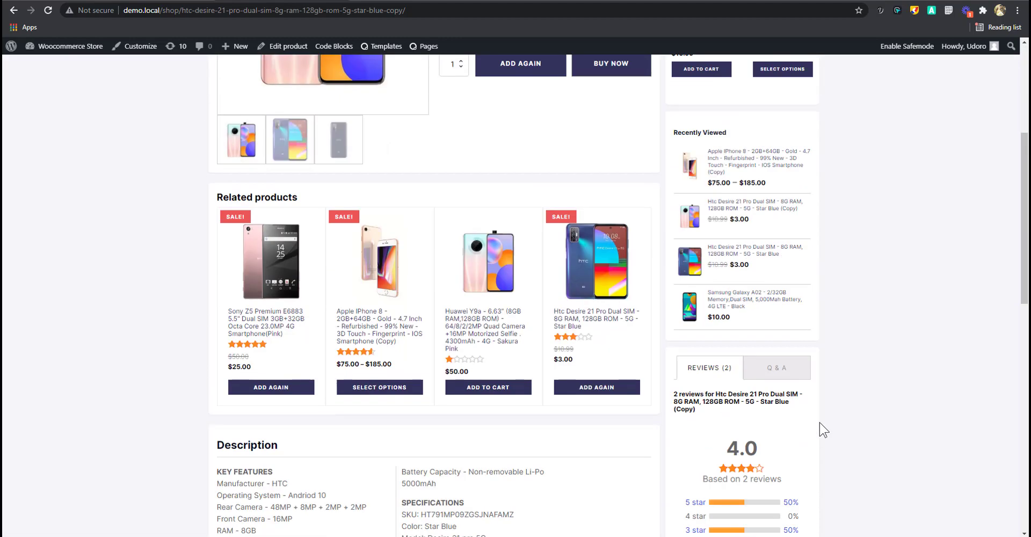
scroll(820, 426, up, 3)
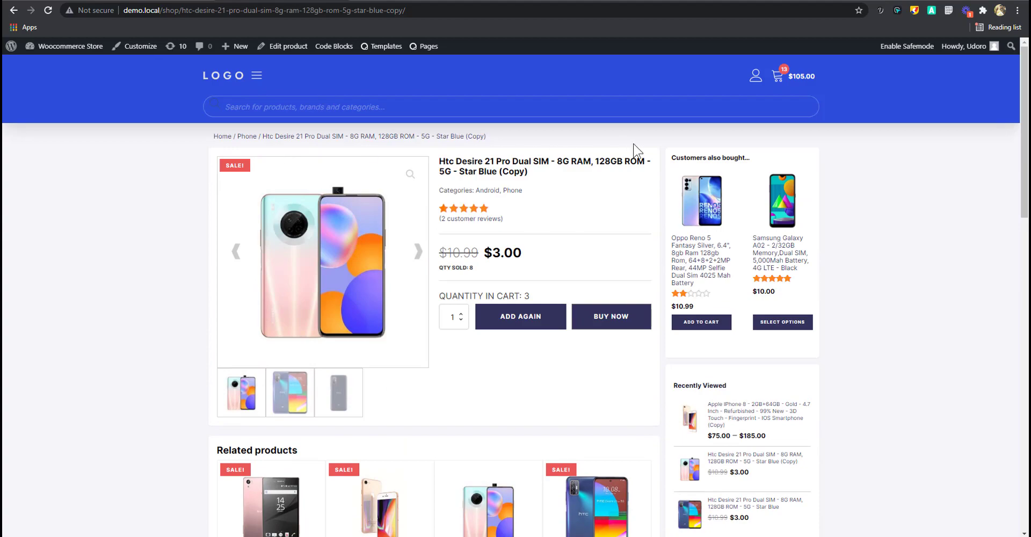
scroll(655, 425, down, 12)
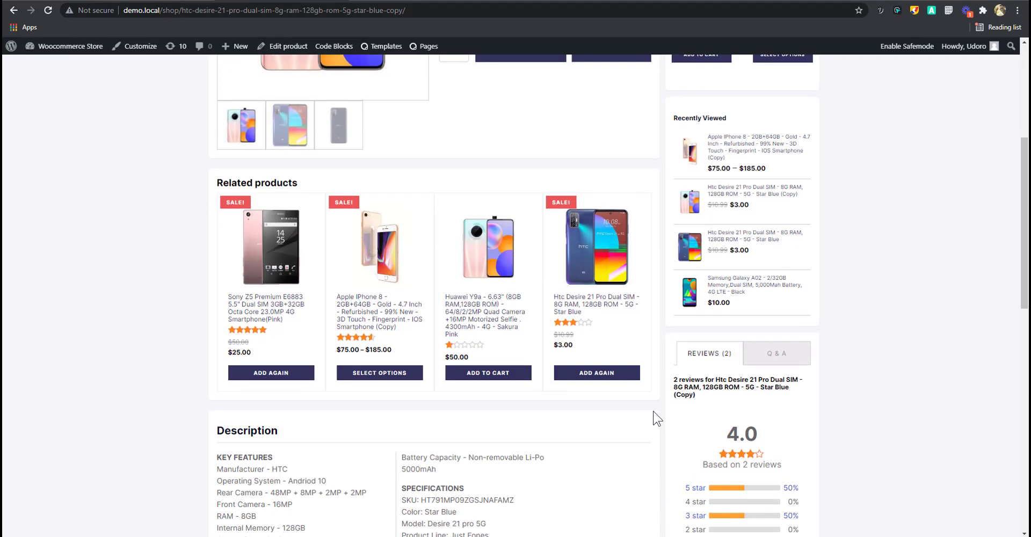
scroll(606, 401, down, 2)
scroll(272, 350, up, 14)
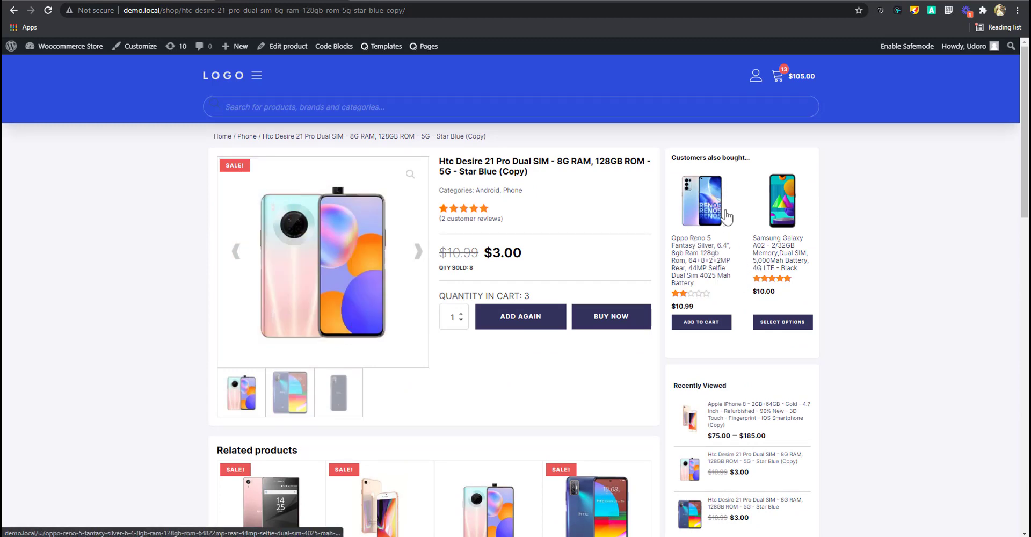
Examine the demo page's sidebar, switching its tabbed box to Q & A and back to Reviews.
scroll(752, 215, down, 4)
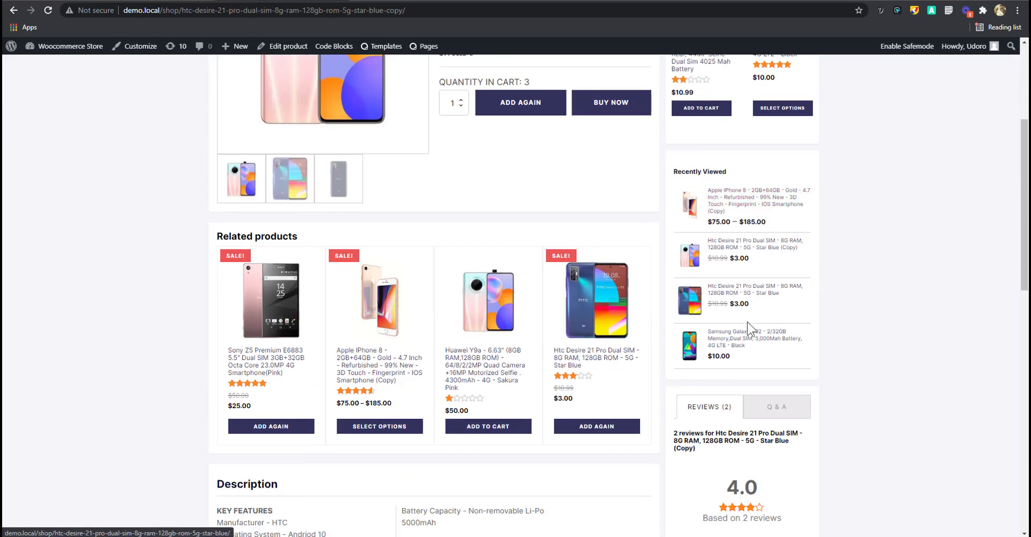
scroll(747, 247, down, 3)
click(779, 247)
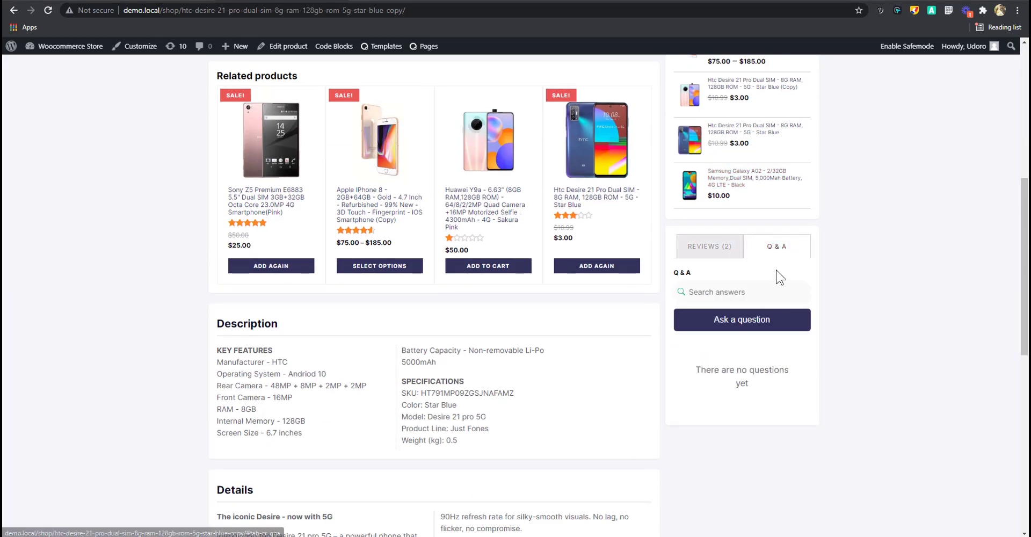
click(731, 249)
scroll(531, 333, up, 5)
scroll(531, 333, up, 2)
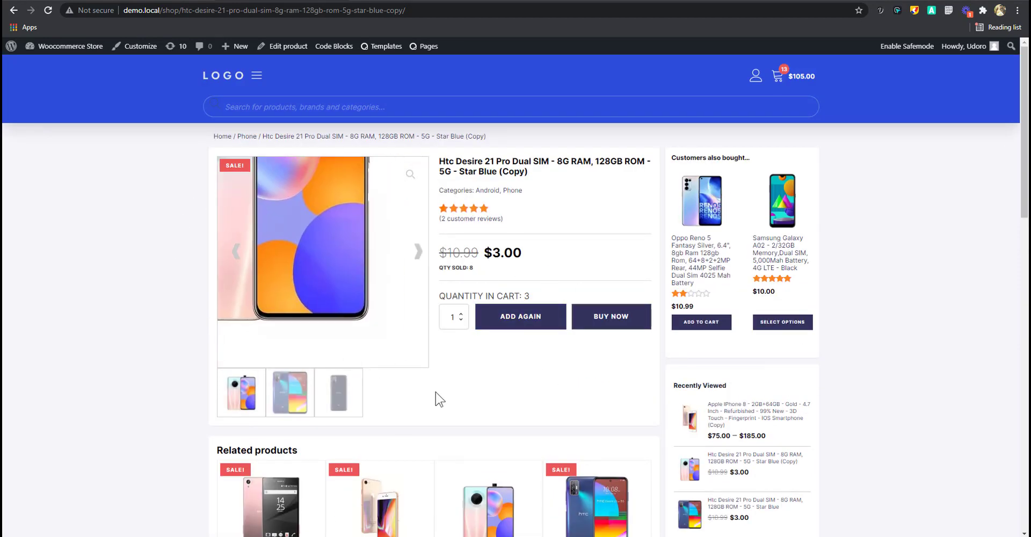
Examine the demo page's Description and Details boxes and their placement below the related products.
scroll(333, 340, down, 4)
scroll(453, 423, down, 6)
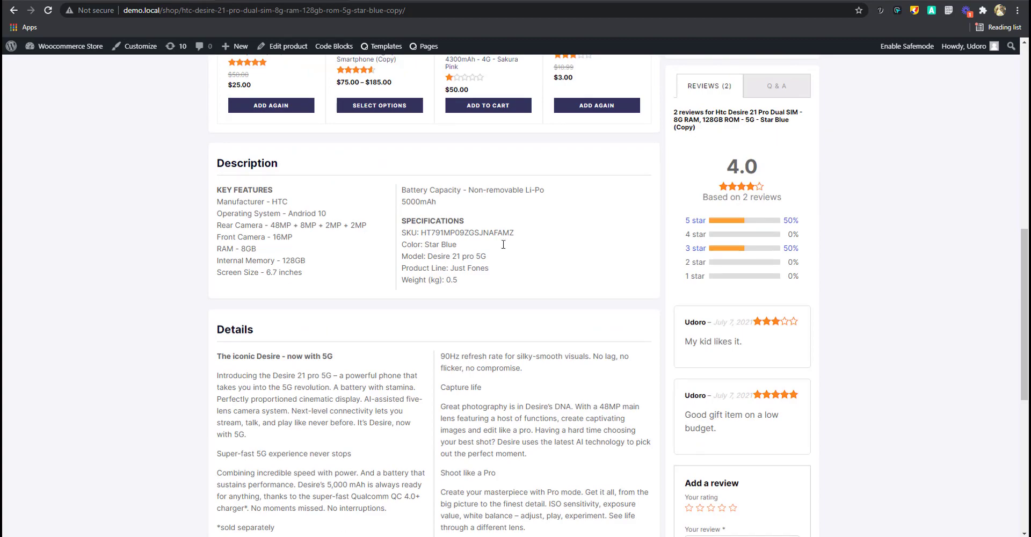
scroll(503, 244, down, 3)
scroll(540, 437, up, 12)
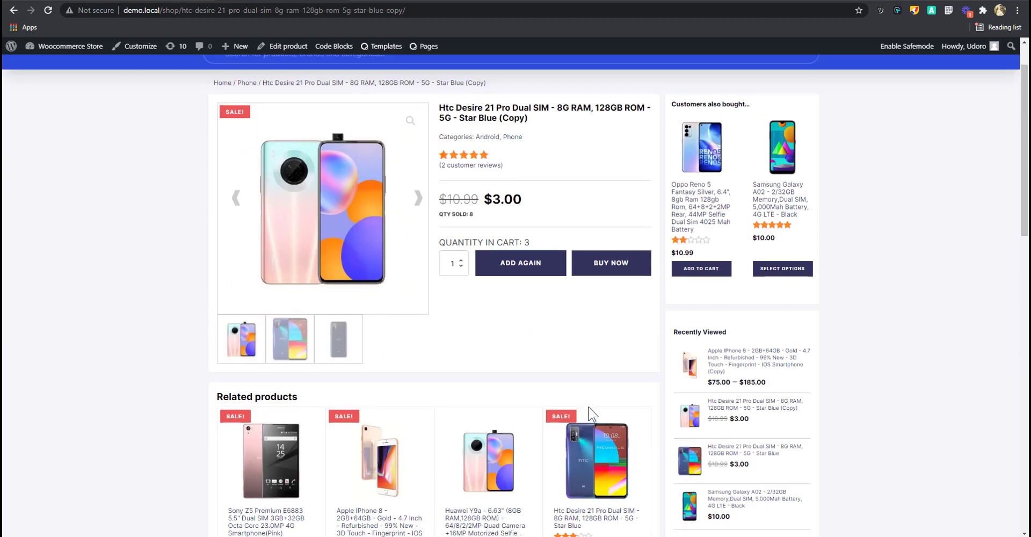
scroll(617, 403, down, 4)
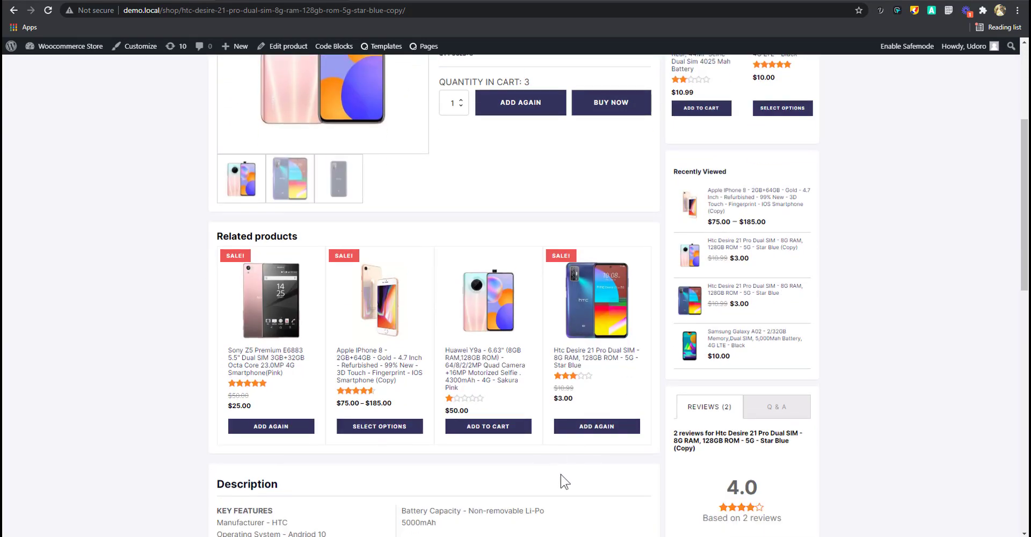
scroll(561, 475, up, 4)
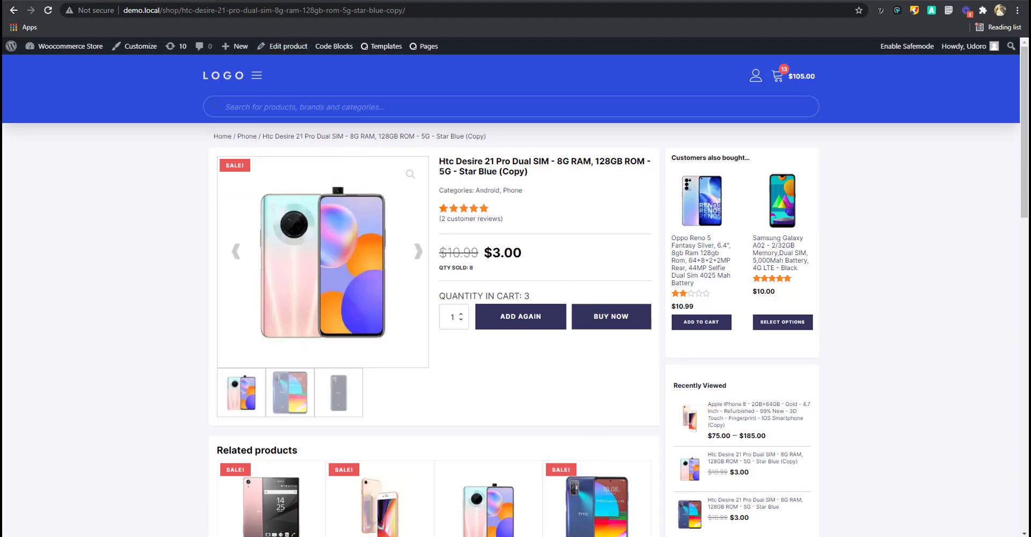
Return to the single product template in the builder and add an empty section to its inner content.
click(67, 1)
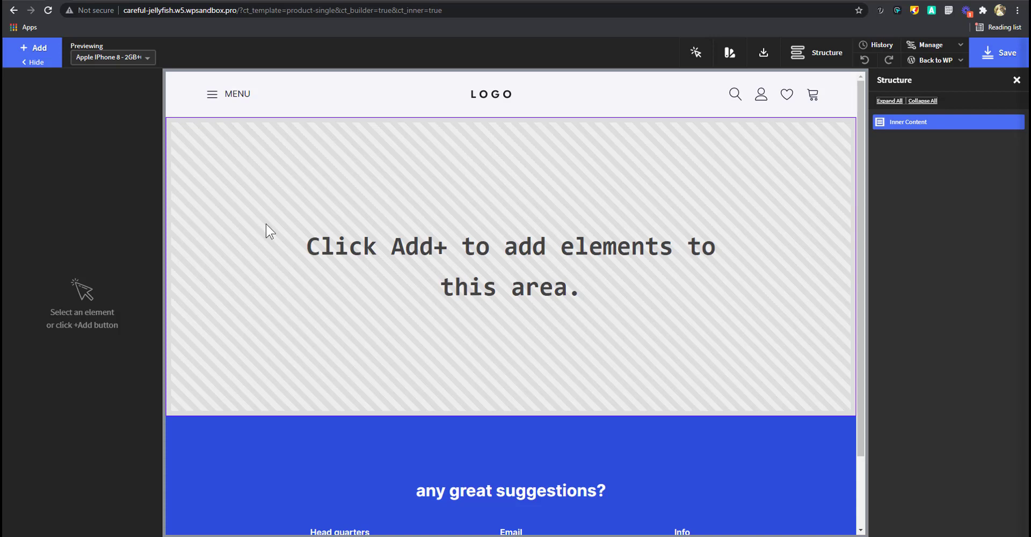
click(41, 54)
click(43, 157)
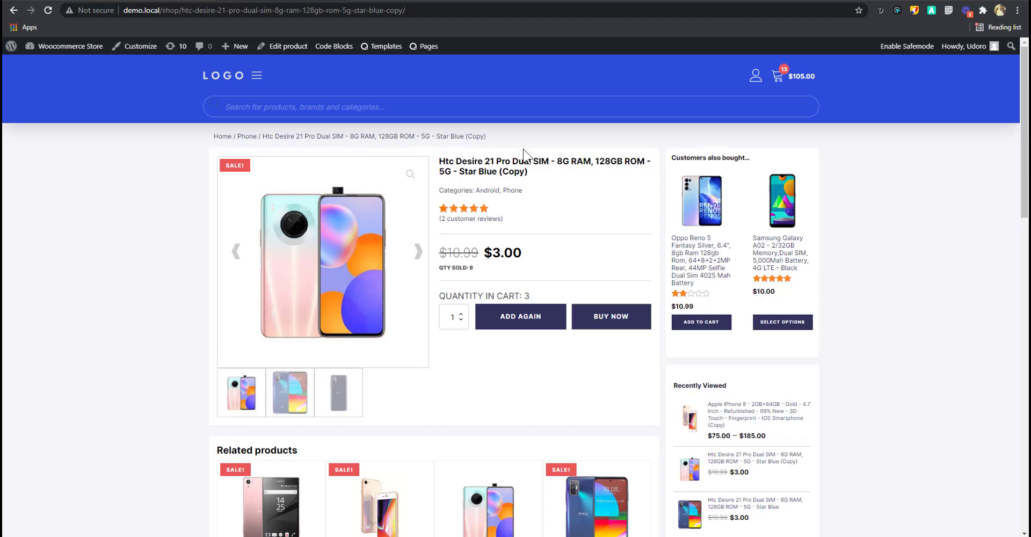
Check the main and sidebar column split on the demo product page, then return to the template builder.
scroll(752, 314, down, 1)
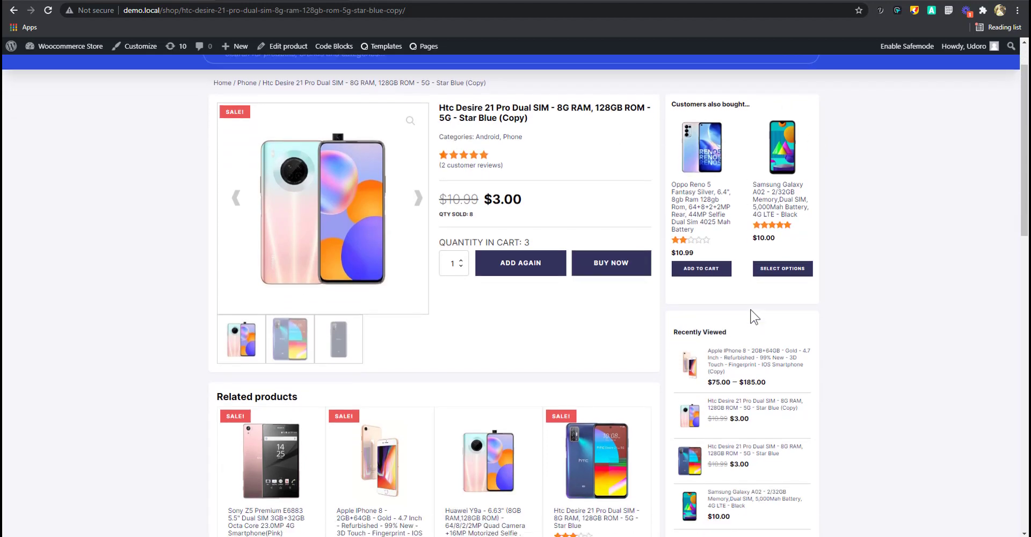
scroll(753, 311, up, 1)
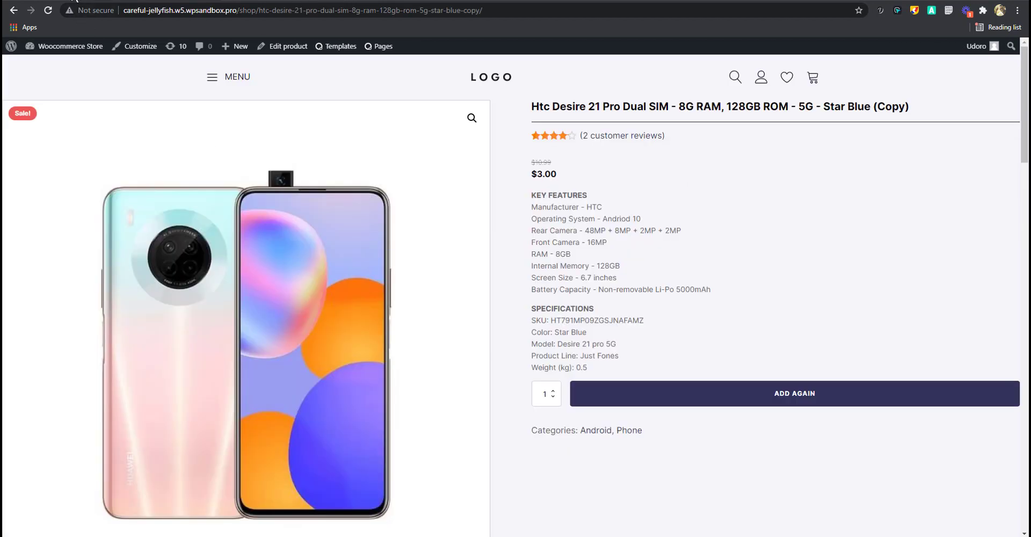
click(76, 1)
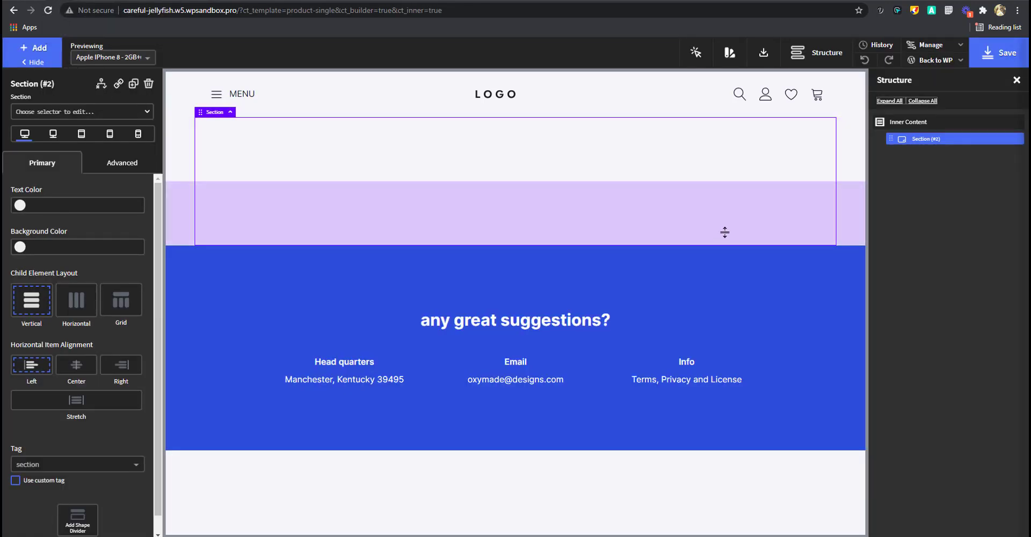
Insert the OxyMade Grid 11 two-column layout below the empty section.
click(34, 49)
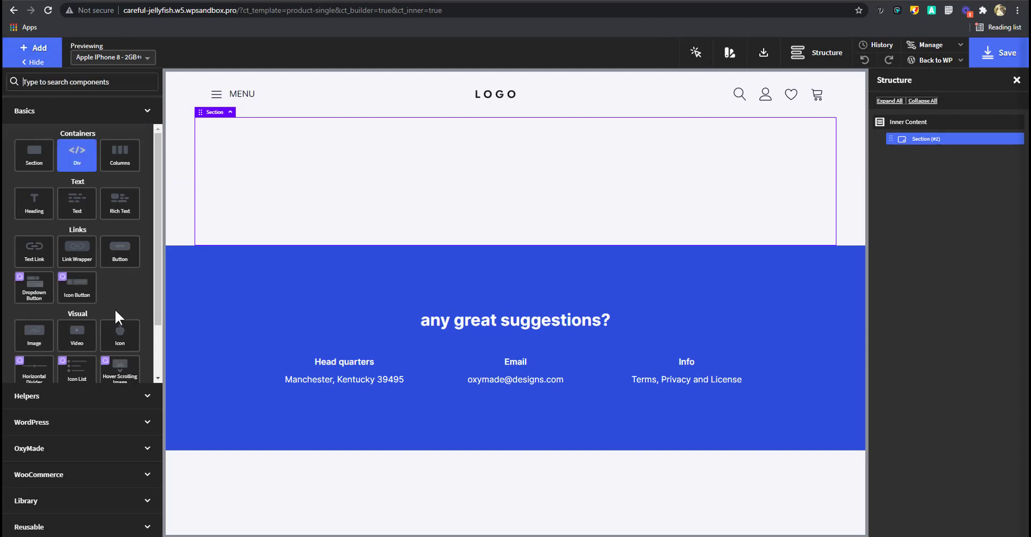
click(74, 453)
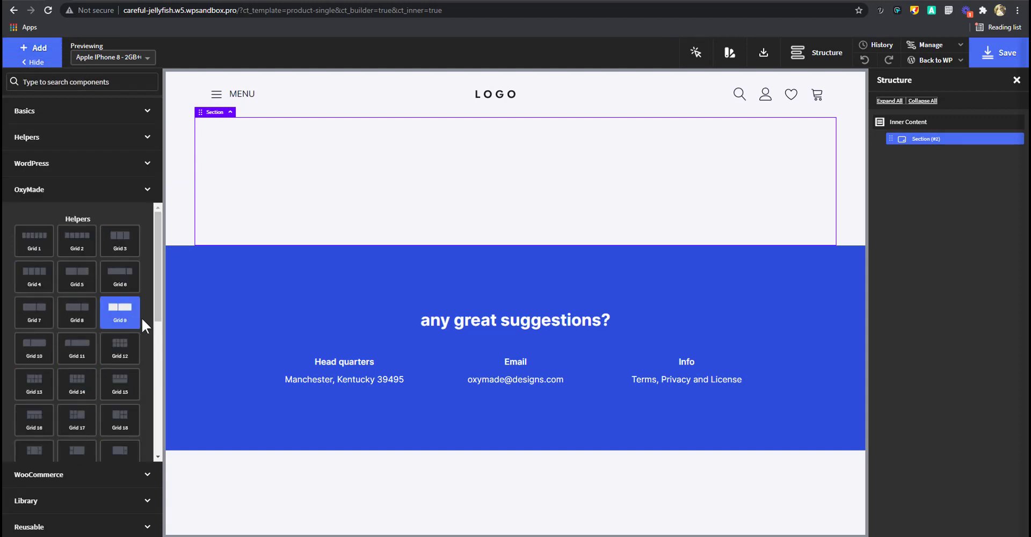
click(85, 361)
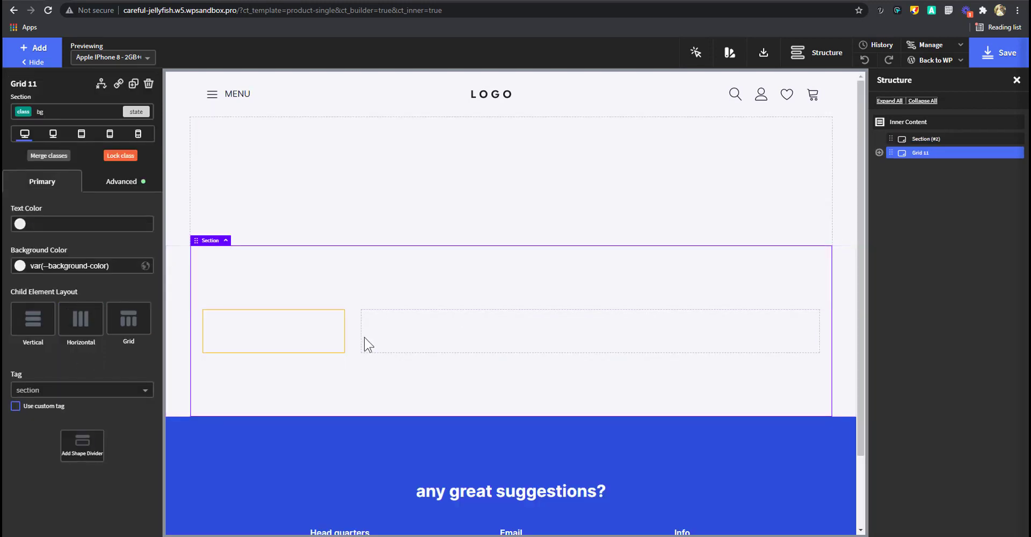
Replace the inner grid's gap-8 class with gap-4 to narrow the space between its two columns.
click(299, 342)
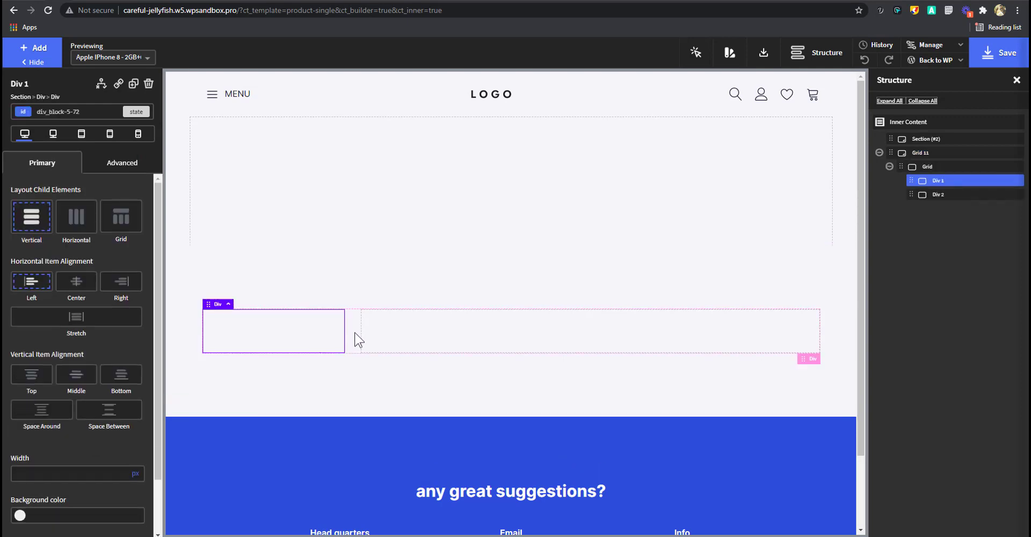
click(352, 335)
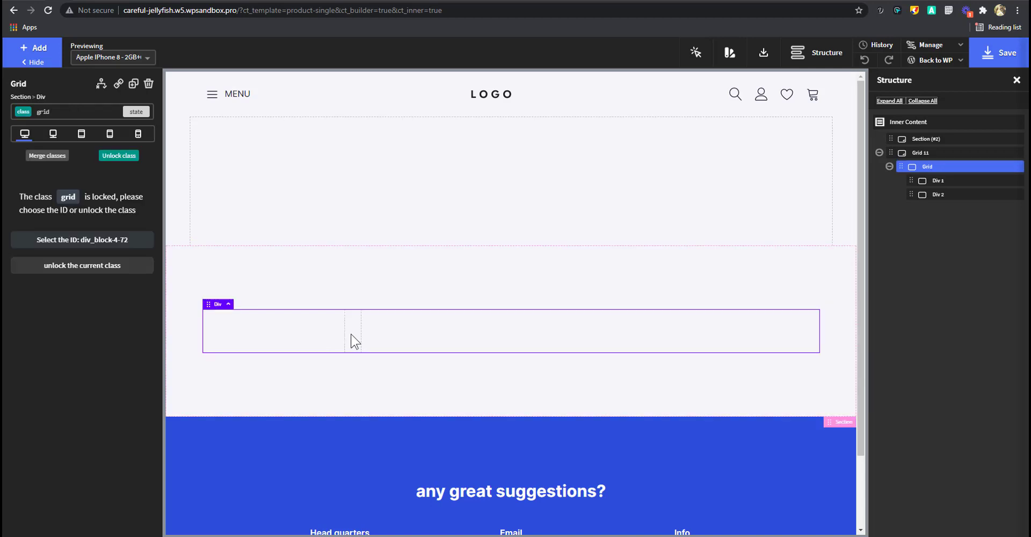
click(928, 167)
click(75, 111)
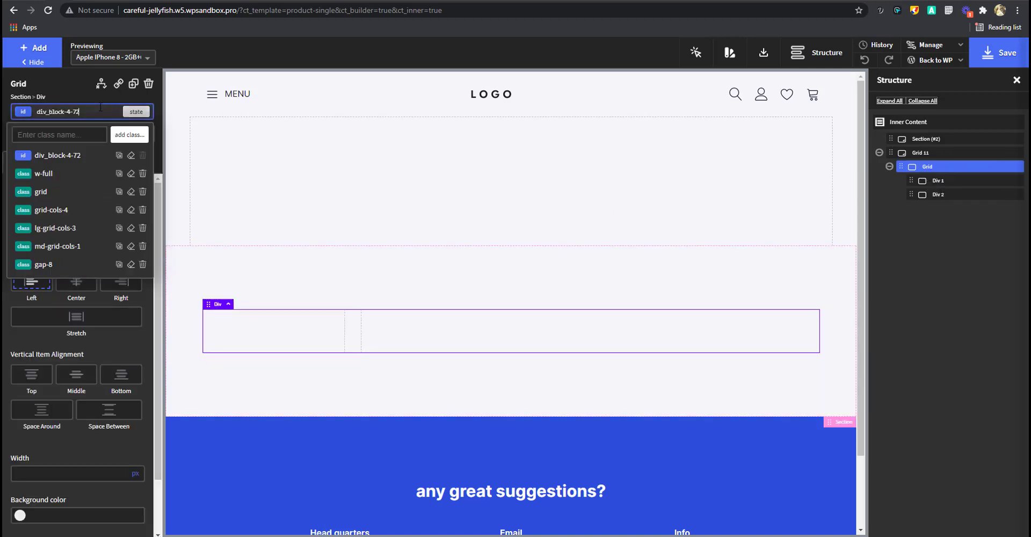
click(143, 264)
click(87, 110)
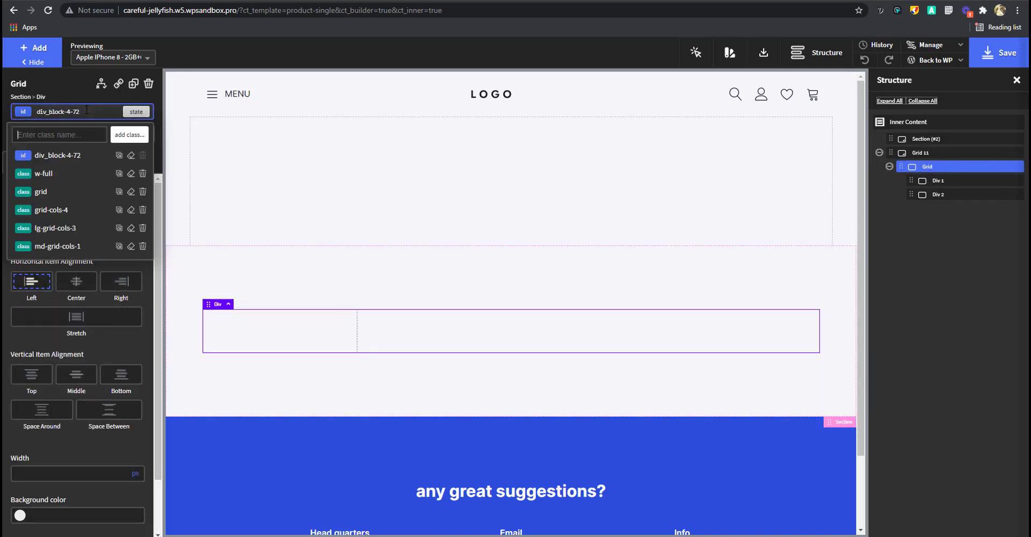
text(gap)
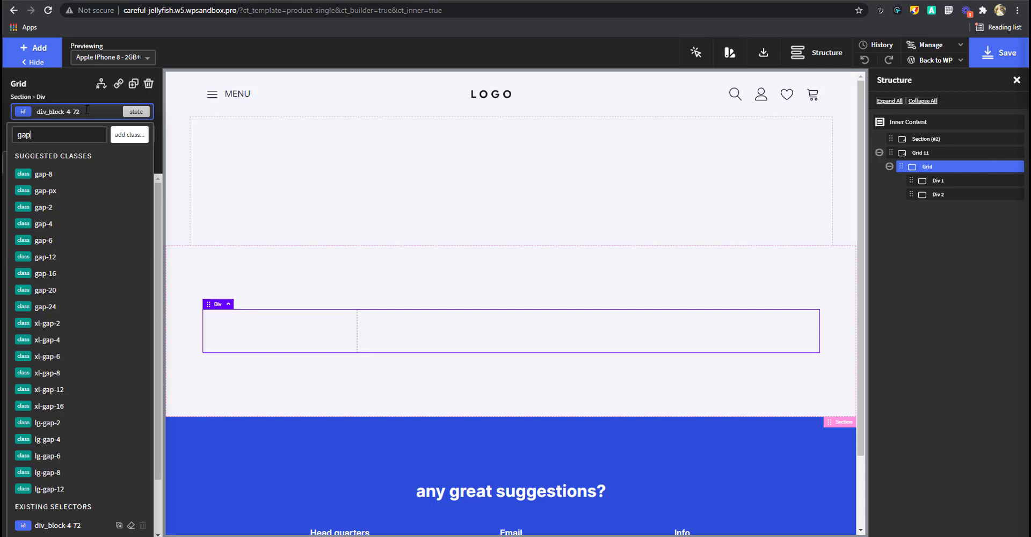
click(61, 224)
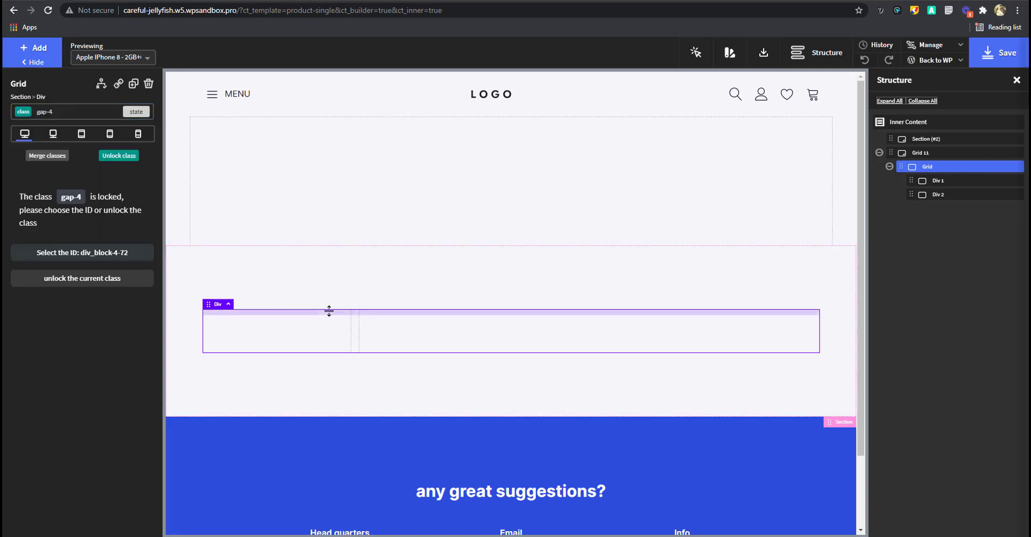
Assign the order-2 class to the narrow column, Div 1, so it sits after the wide column.
click(323, 342)
click(380, 343)
click(328, 333)
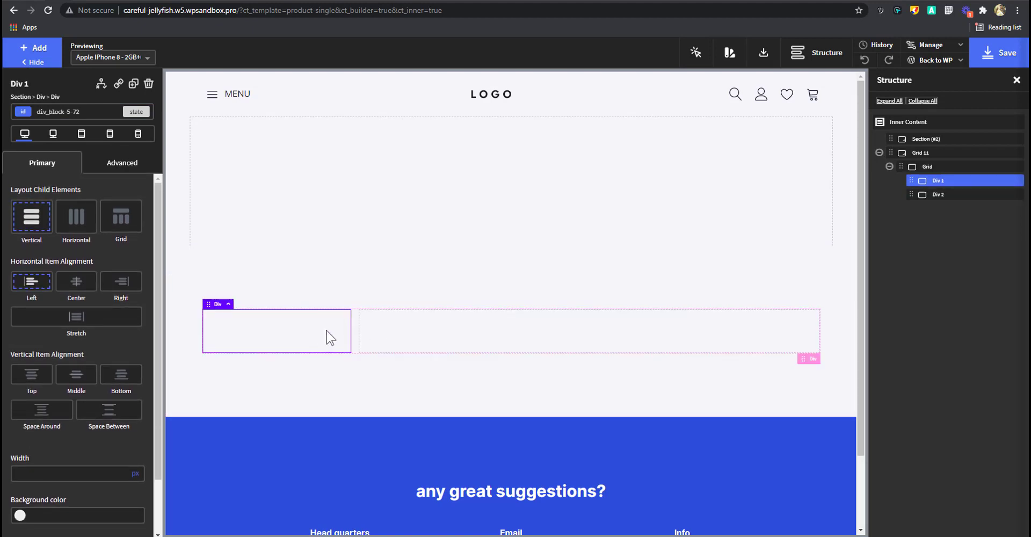
click(96, 109)
text(ord)
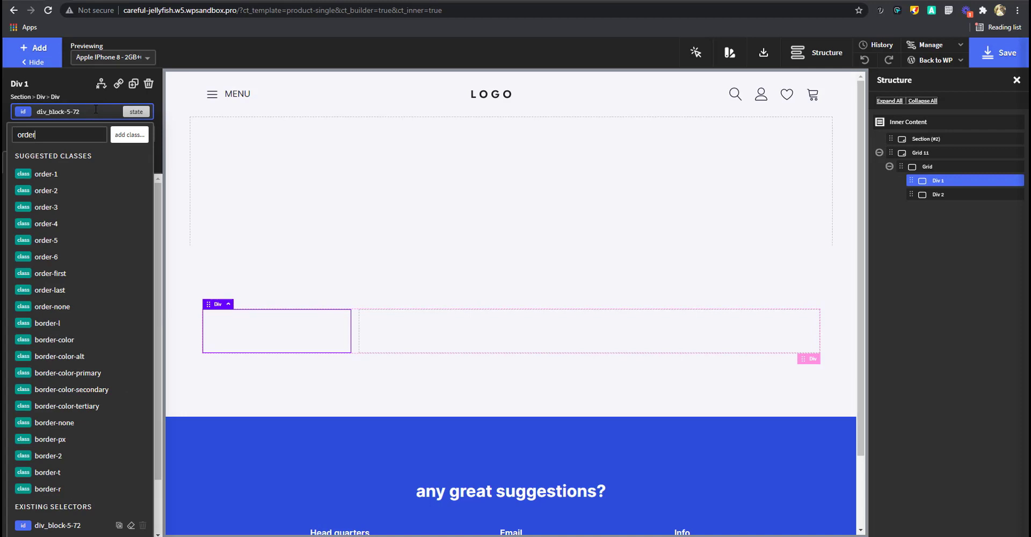
text(er)
click(70, 190)
click(616, 341)
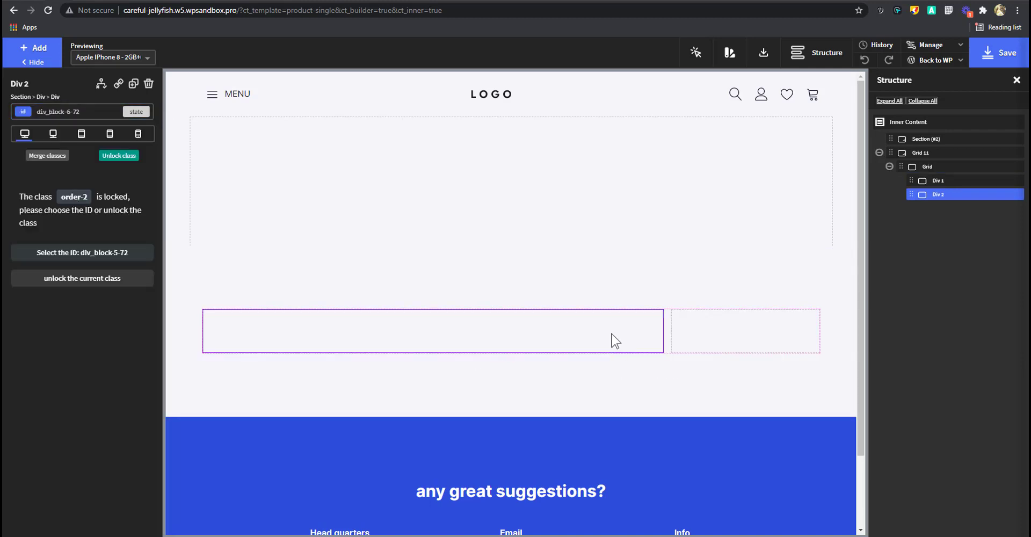
Delete the empty section above Grid 11.
click(889, 167)
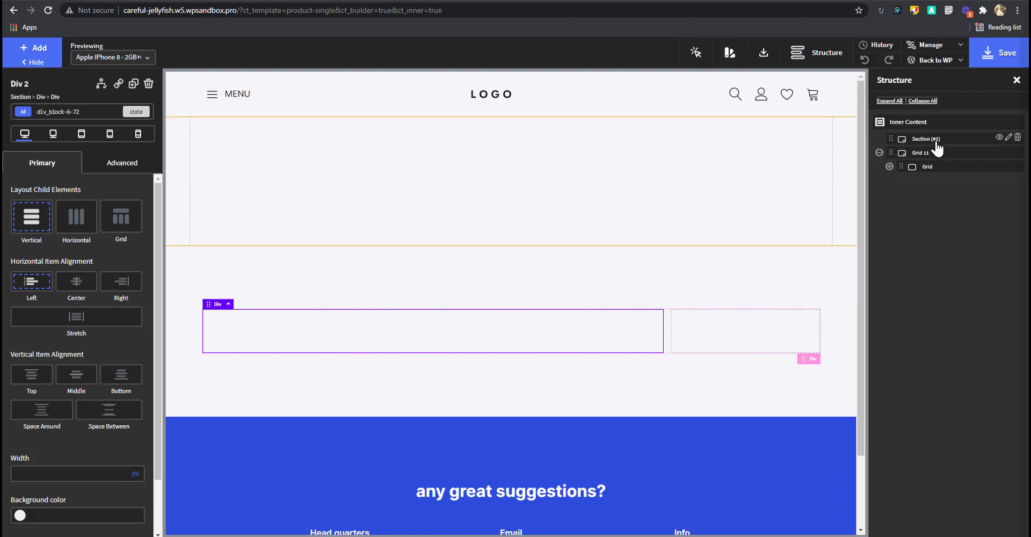
click(936, 141)
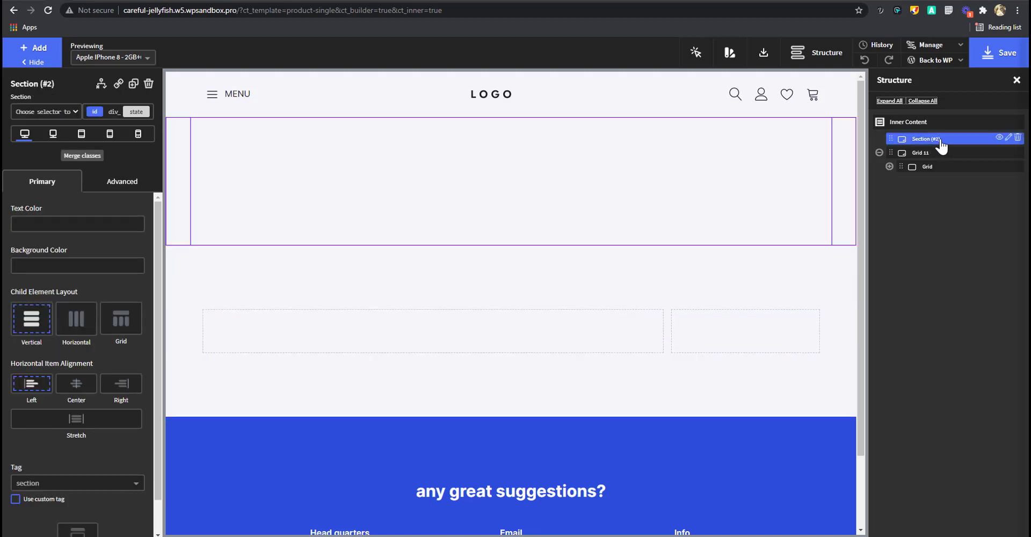
click(1018, 138)
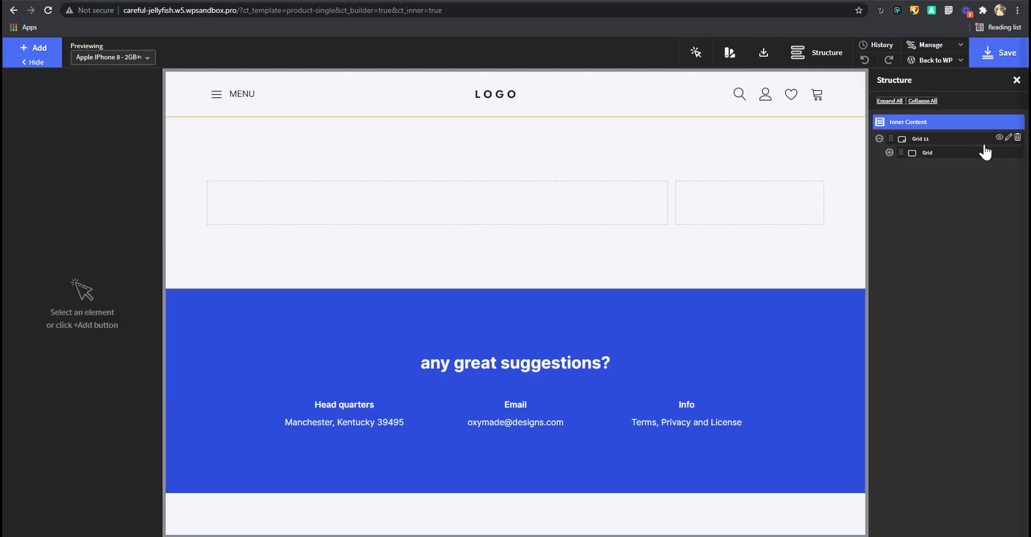
click(932, 142)
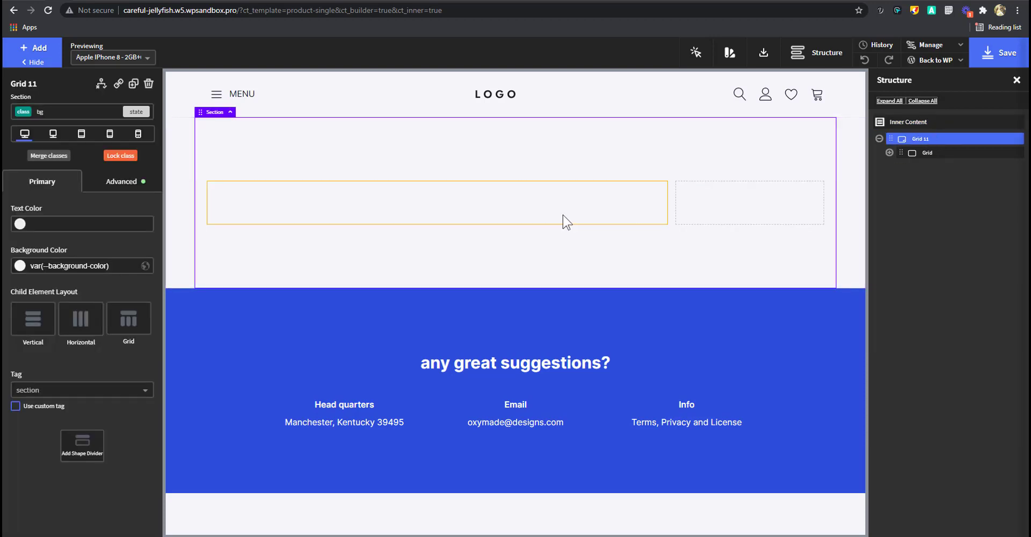
click(647, 210)
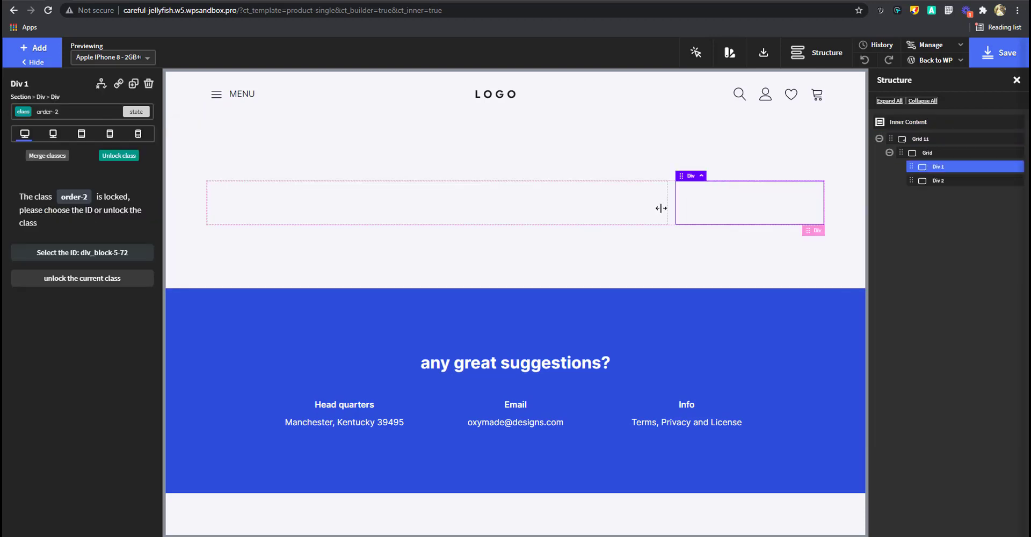
click(723, 209)
click(520, 208)
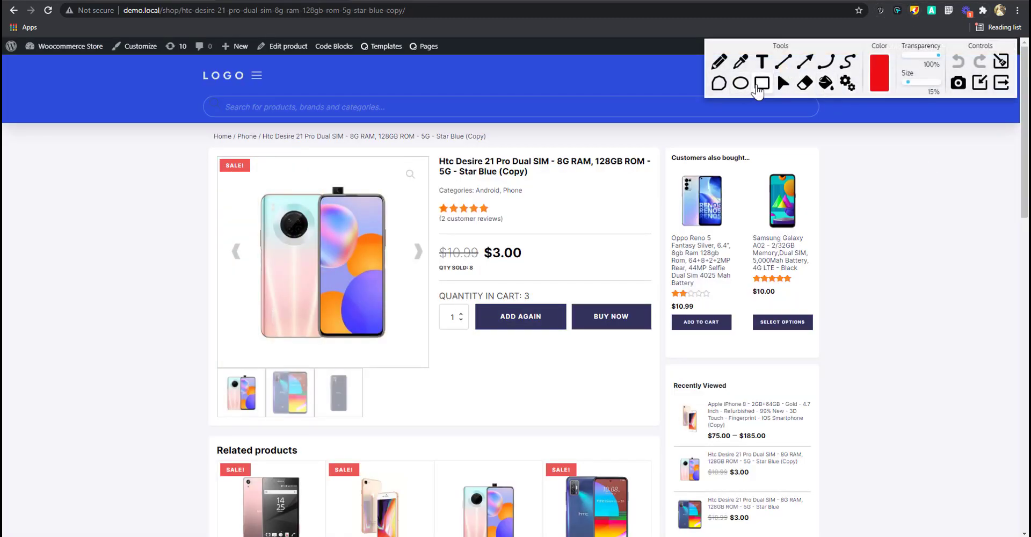
Outline the product gallery, the product summary and the container around both on the demo product page.
mouse_move(208, 151)
mouse_down()
mouse_move(428, 403)
mouse_move(429, 424)
mouse_up()
mouse_move(428, 152)
mouse_down()
mouse_move(661, 411)
mouse_move(661, 427)
mouse_up()
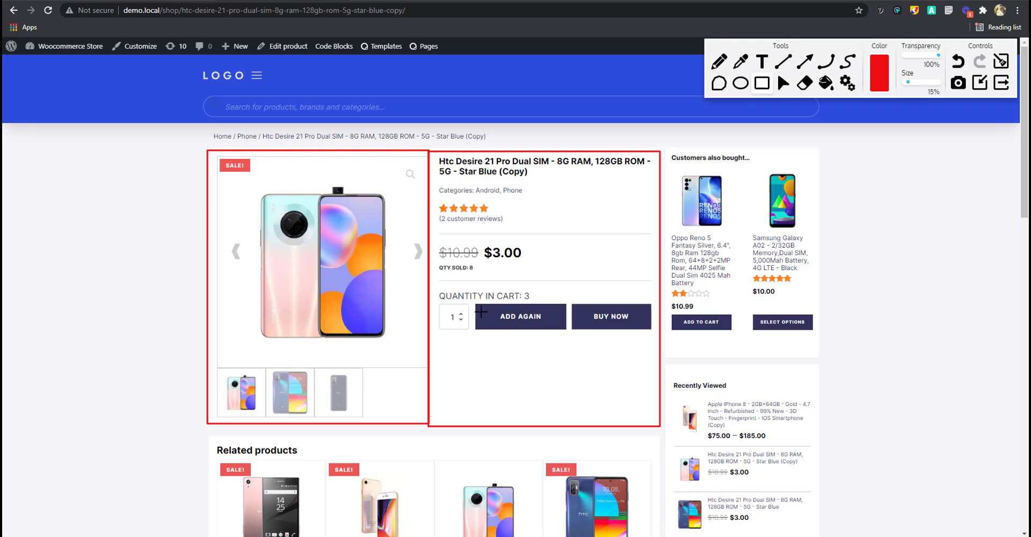
mouse_move(198, 146)
mouse_down()
mouse_move(580, 405)
mouse_move(663, 431)
mouse_up()
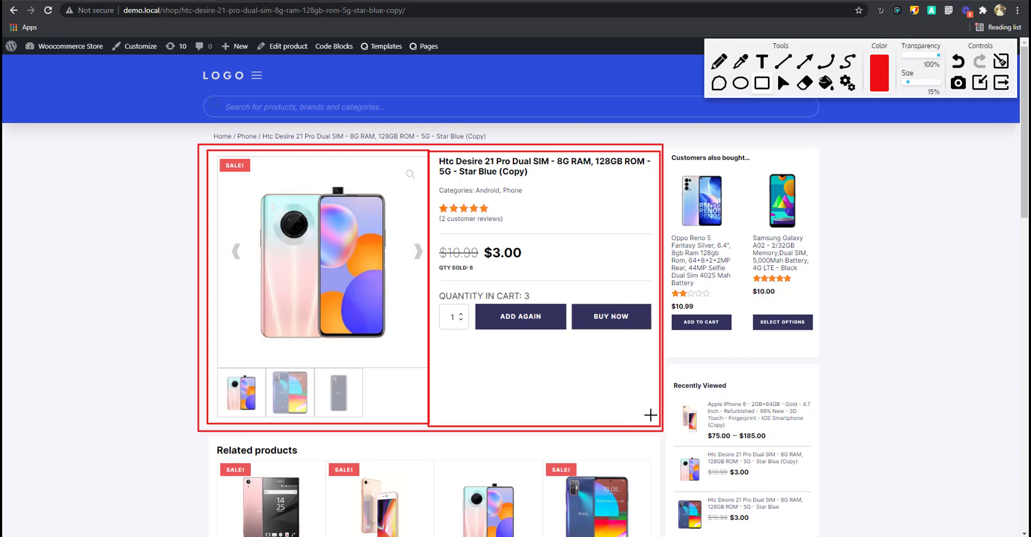
scroll(650, 411, down, 2)
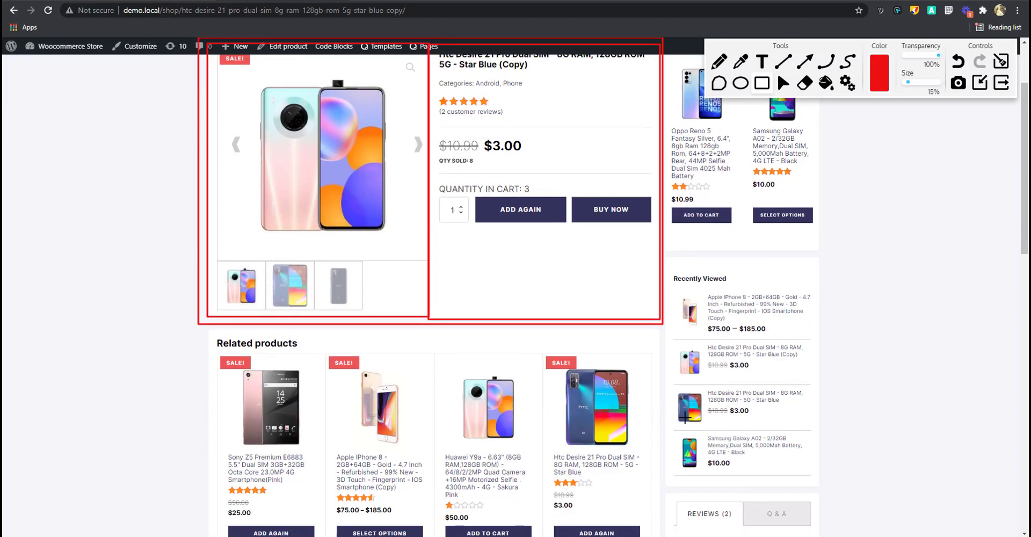
scroll(670, 437, up, 2)
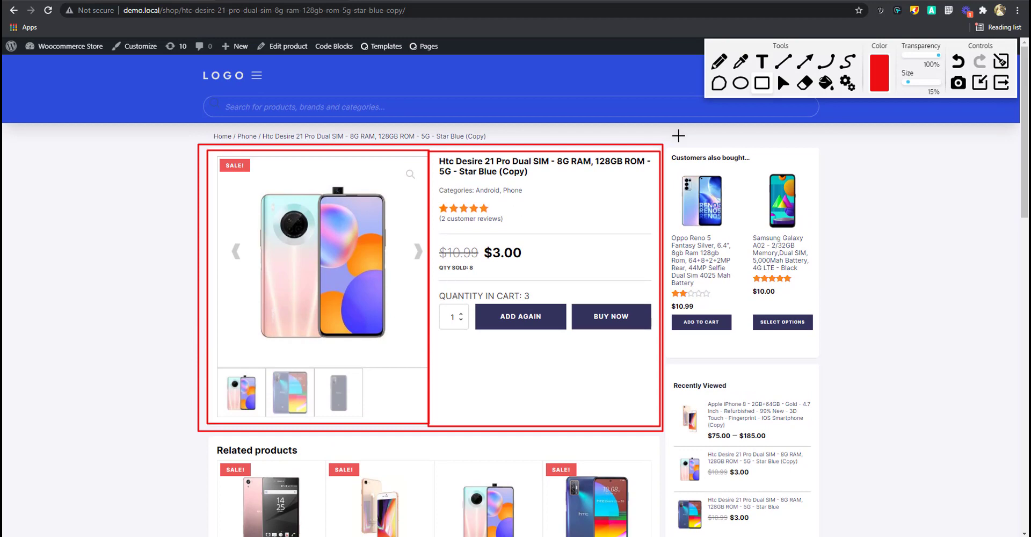
Undo the outer outline, mark out the whole product layout including the sidebar, and check how far it extends down the demo page.
click(959, 62)
drag(200, 140, 698, 248)
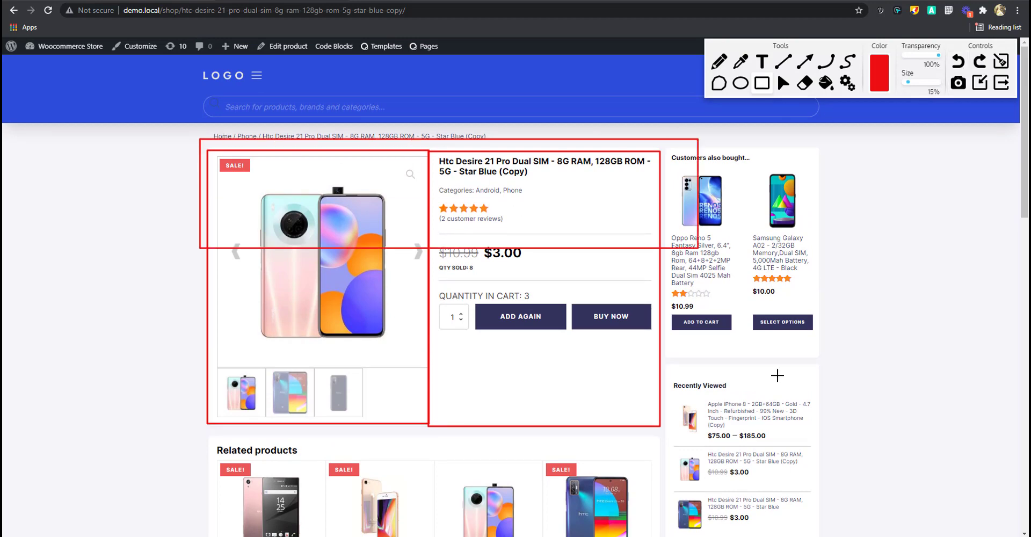
key(ctrl+y)
scroll(824, 503, down, 9)
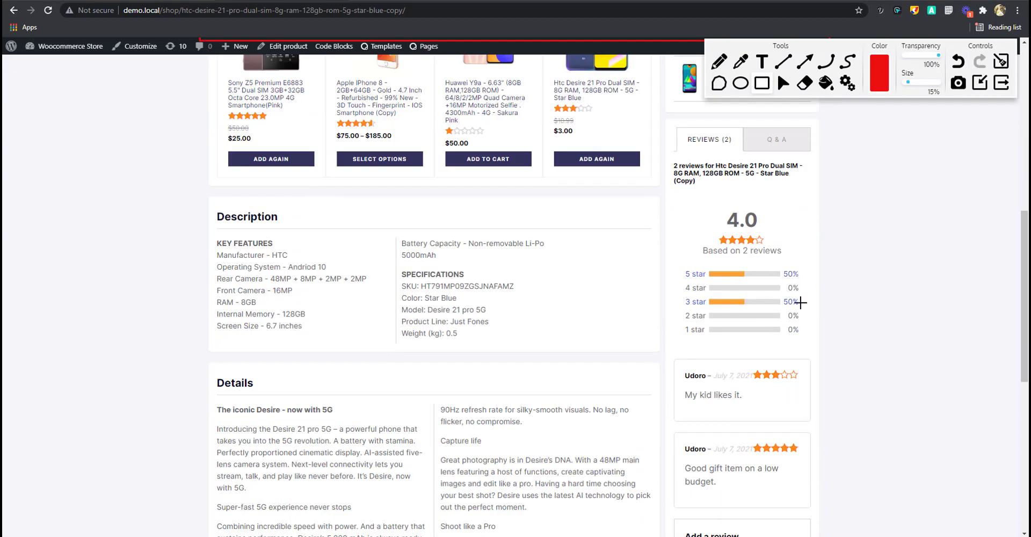
scroll(800, 303, up, 2)
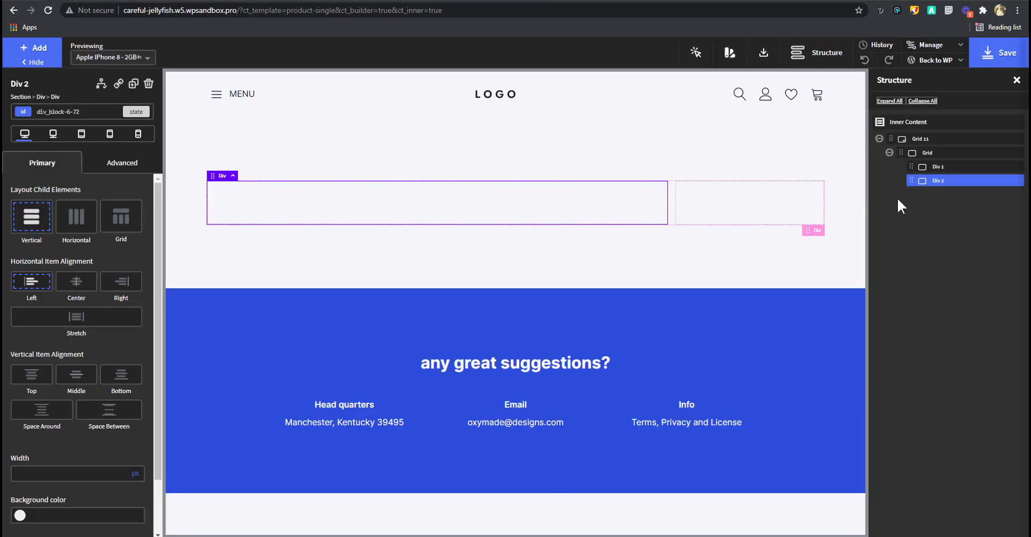
Return to the template builder and insert a Product Builder element into the Grid 11 section.
click(889, 152)
click(935, 142)
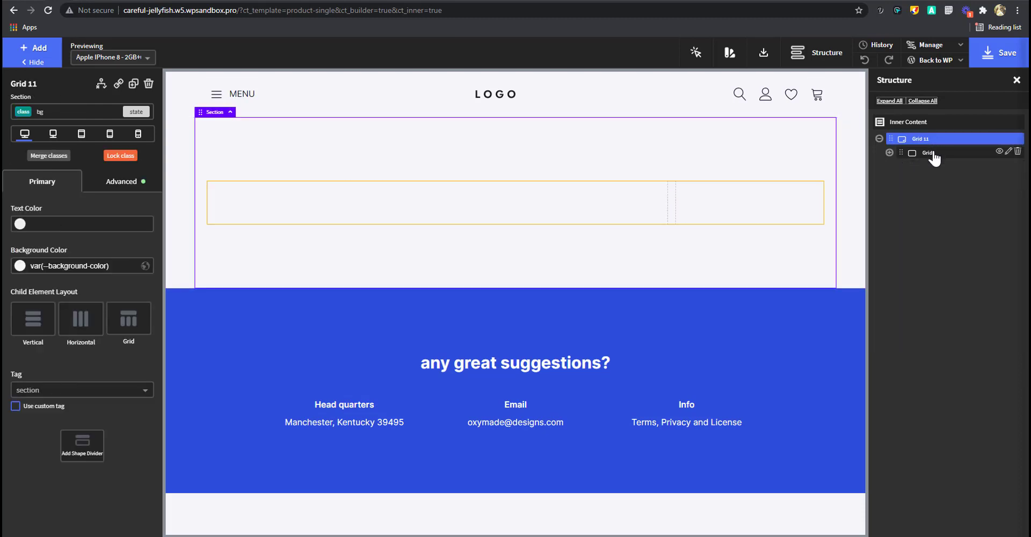
click(933, 153)
click(930, 141)
click(931, 156)
click(889, 153)
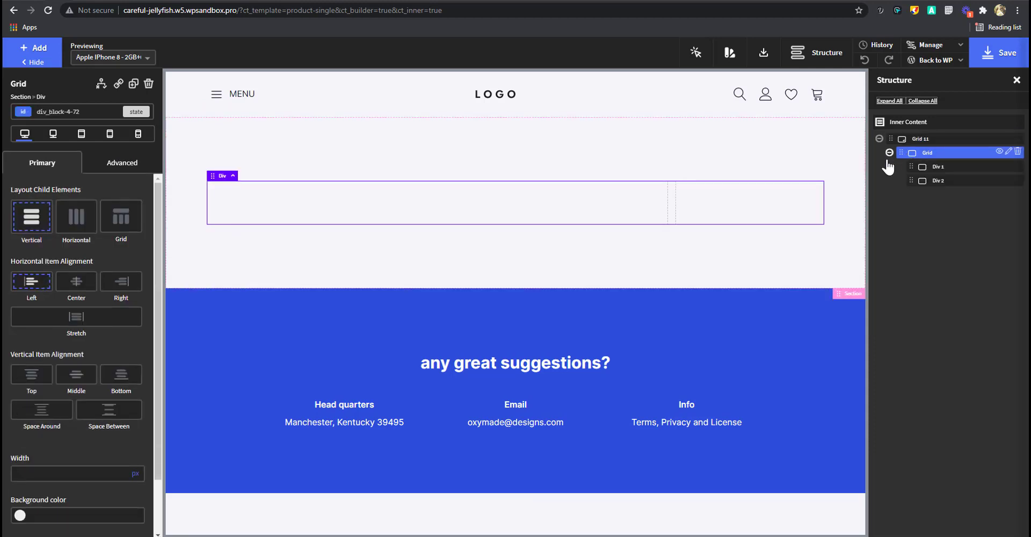
click(928, 141)
click(34, 48)
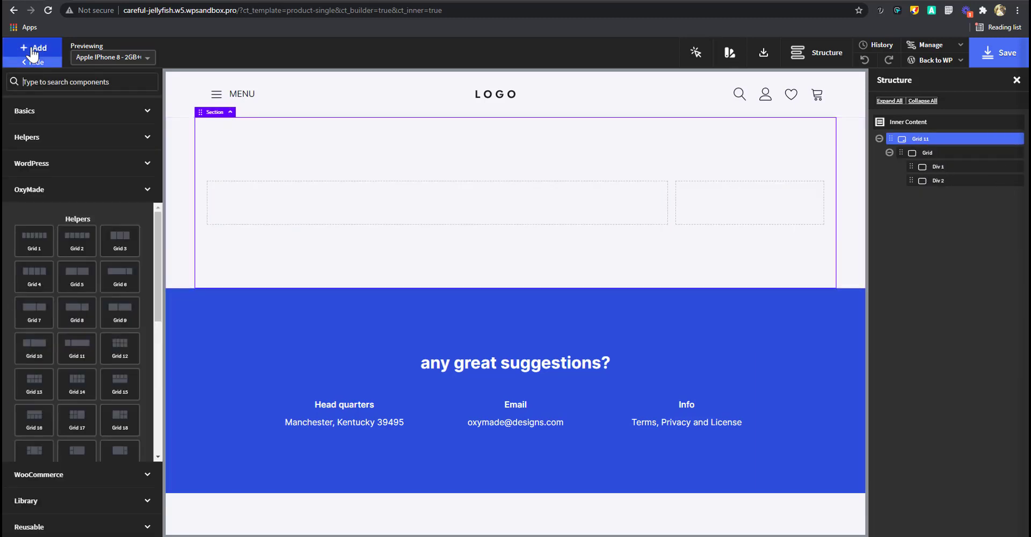
click(107, 82)
text(prod)
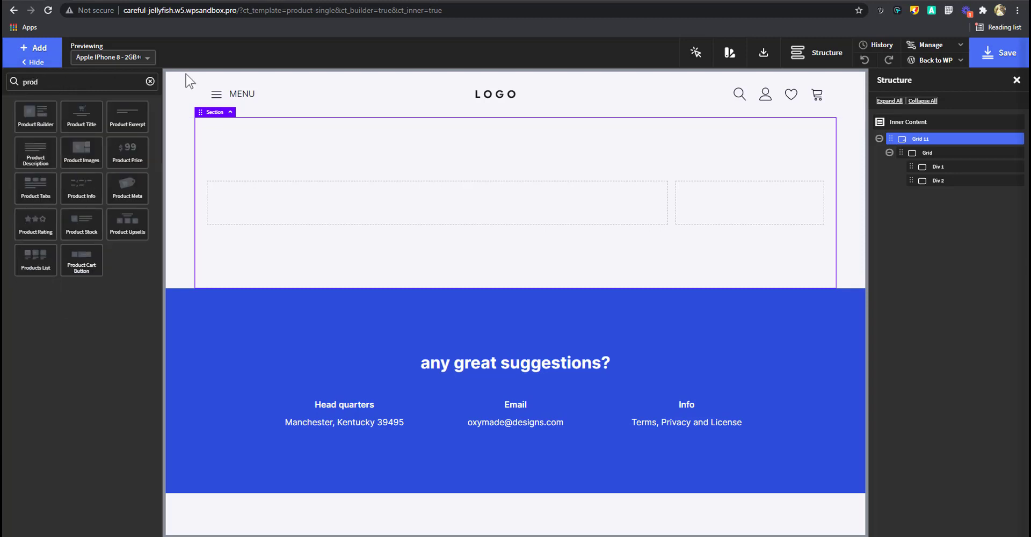
click(39, 116)
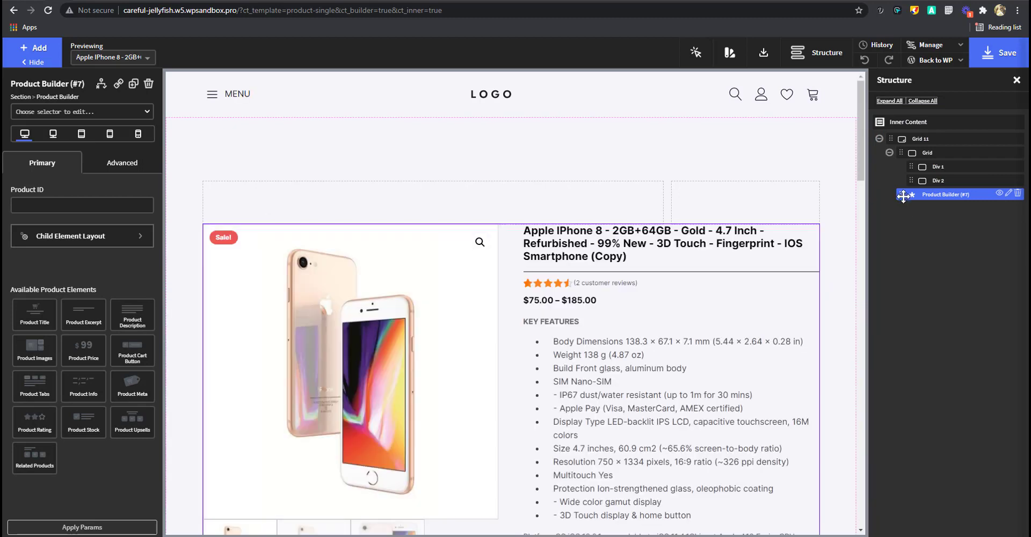
Place the Product Builder directly inside the Grid 11 section, above the inner grid, and collapse that grid.
drag(901, 197, 921, 165)
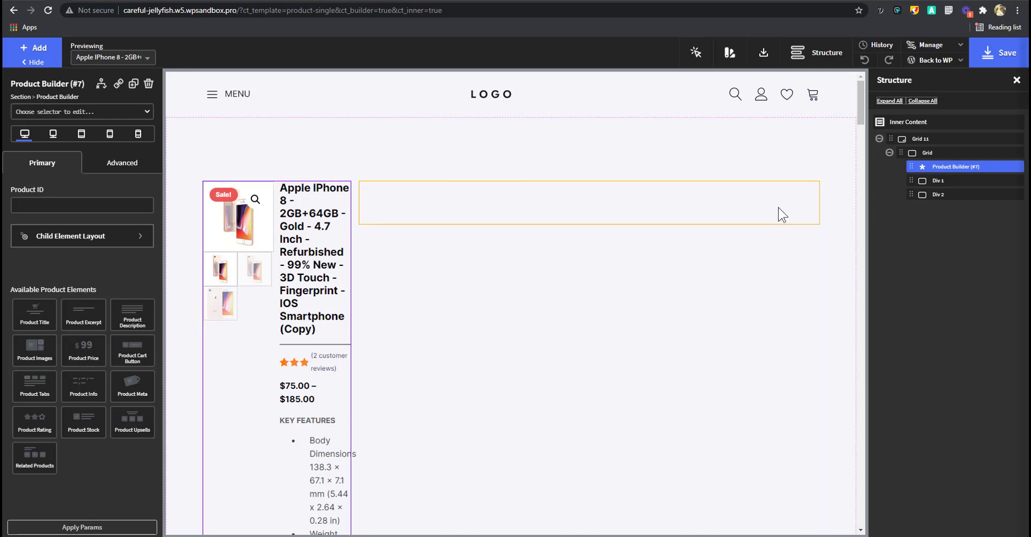
scroll(391, 285, down, 2)
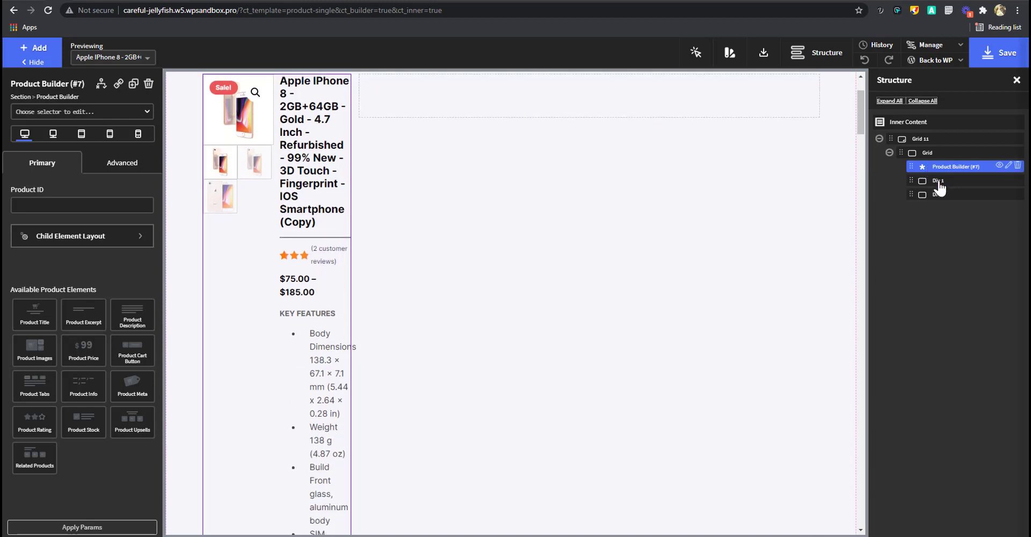
drag(909, 166, 917, 149)
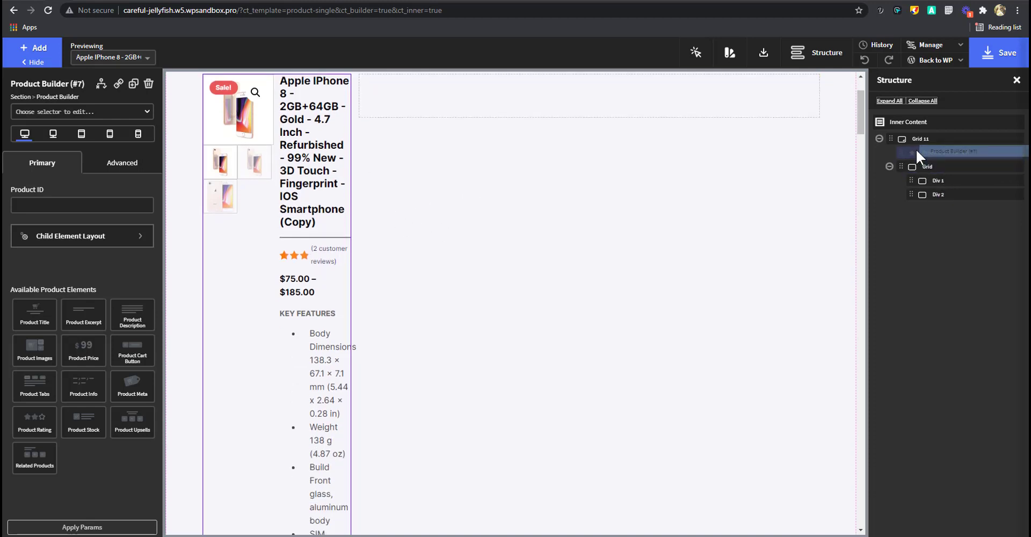
click(890, 166)
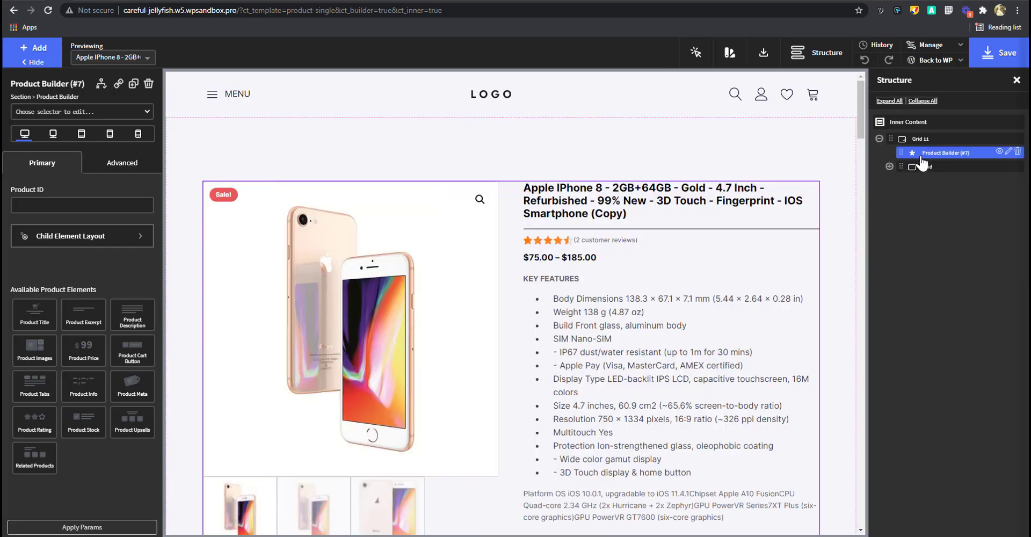
Examine the Product Builder's default content, from the gallery and product options through the tabs and related products.
scroll(695, 273, down, 15)
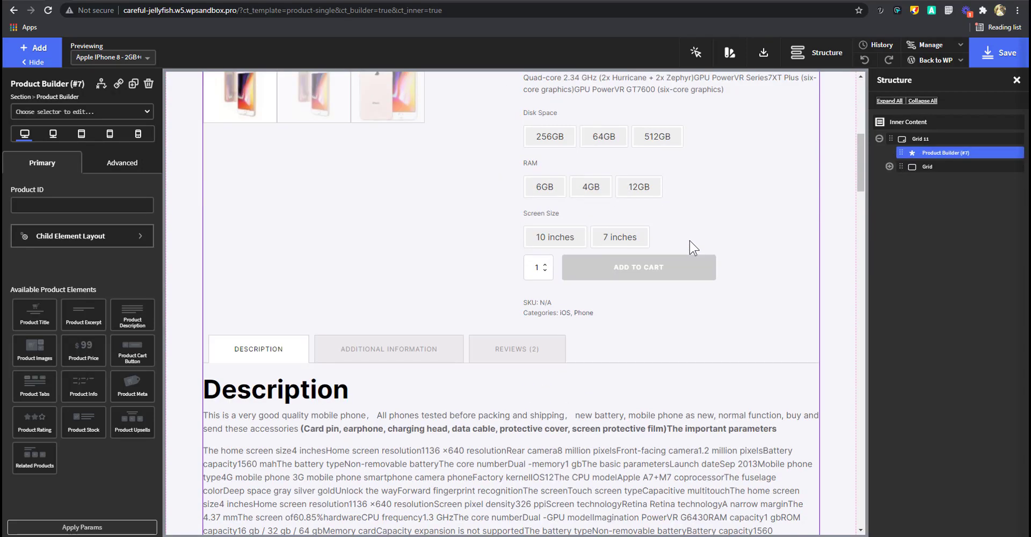
scroll(693, 273, down, 10)
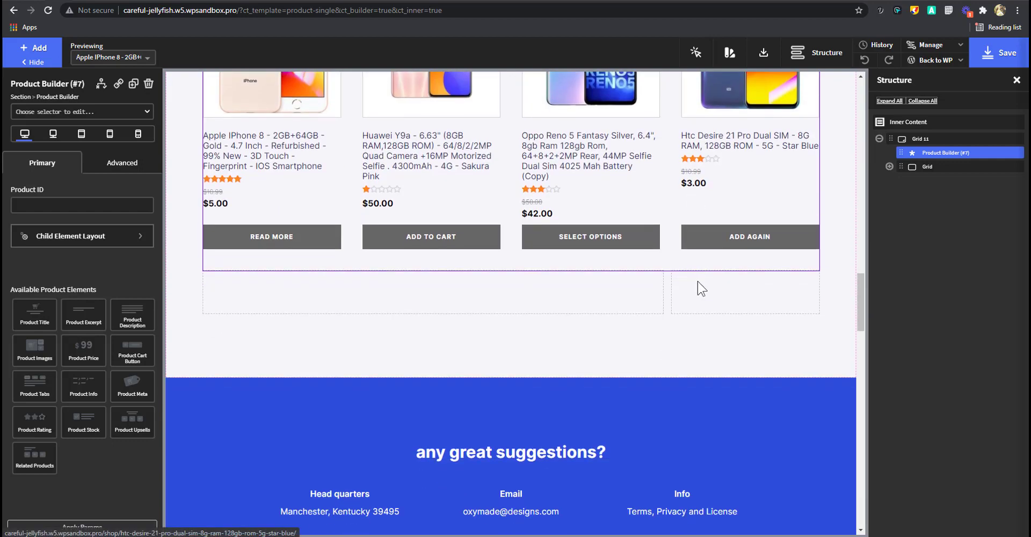
scroll(656, 296, up, 20)
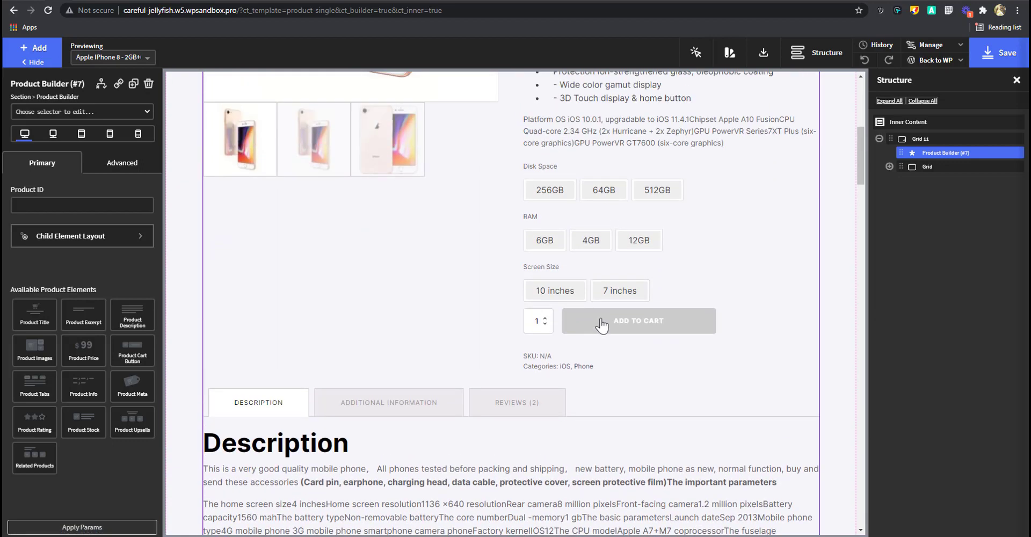
scroll(528, 269, down, 5)
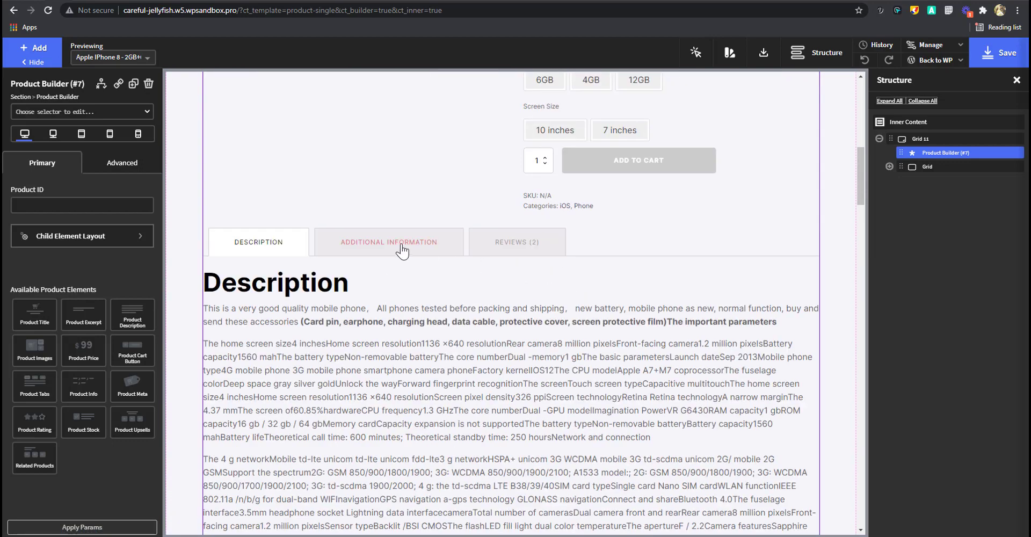
Nest the inner grid, with its two divs, inside the Product Builder in the page structure.
scroll(467, 272, down, 6)
scroll(562, 341, down, 8)
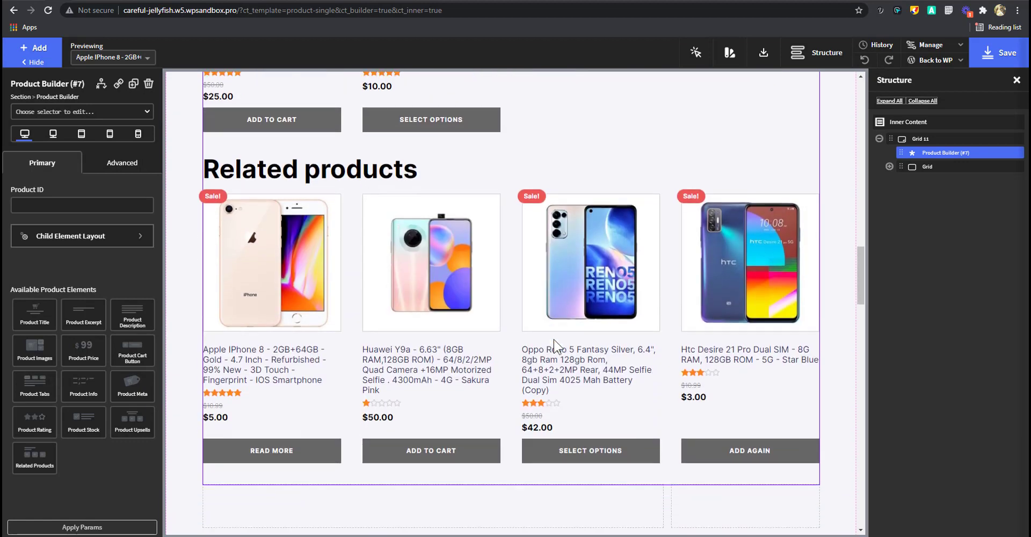
scroll(555, 345, down, 3)
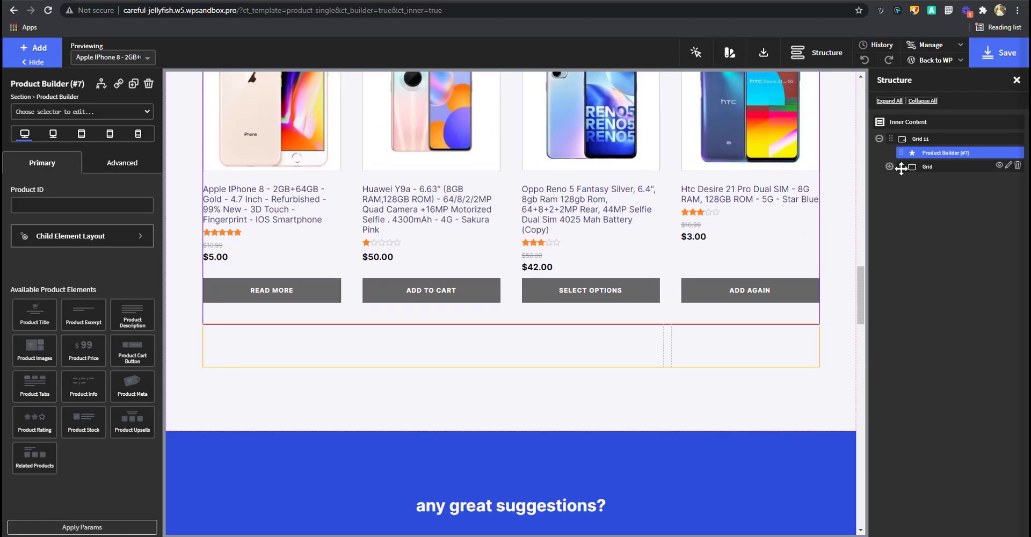
drag(901, 168, 923, 153)
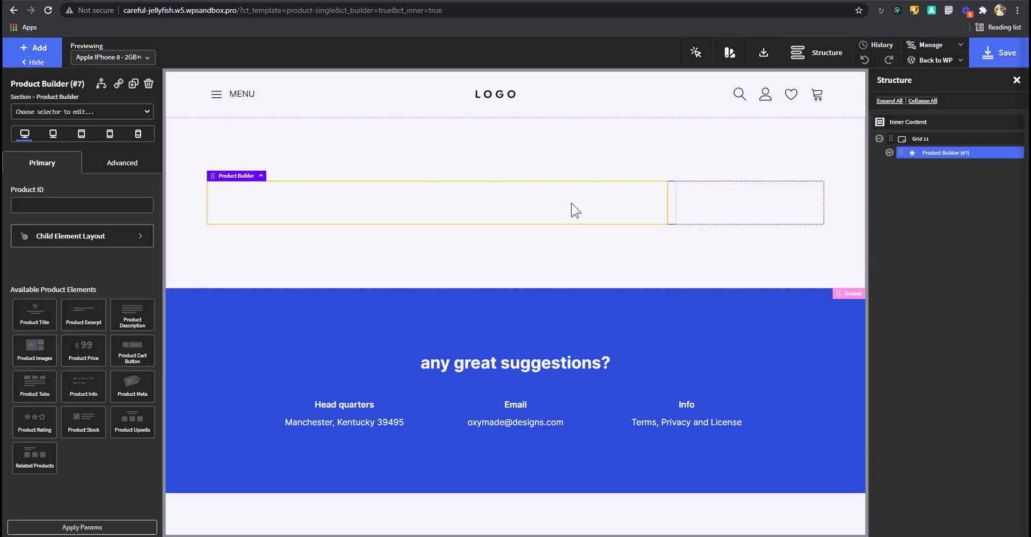
click(696, 207)
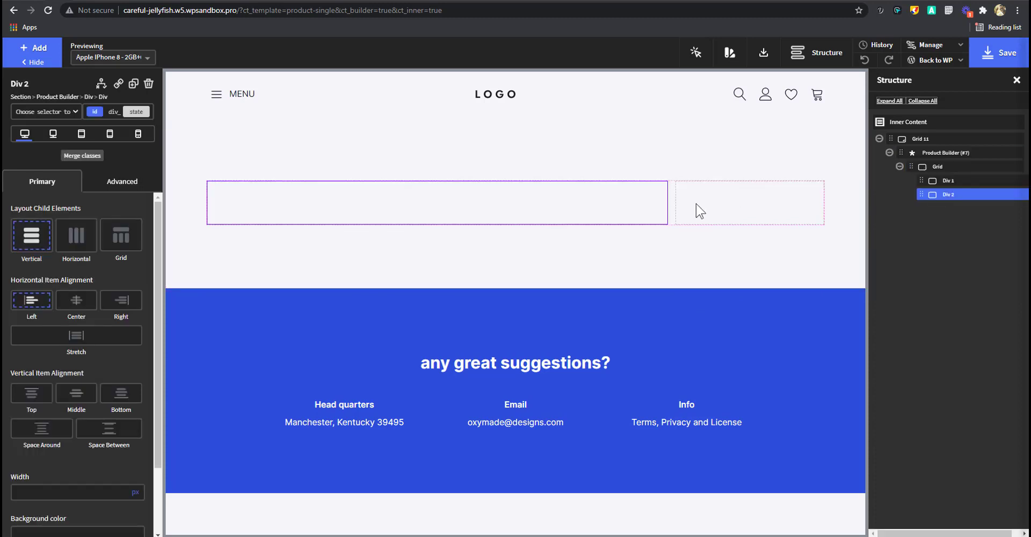
click(937, 155)
click(937, 168)
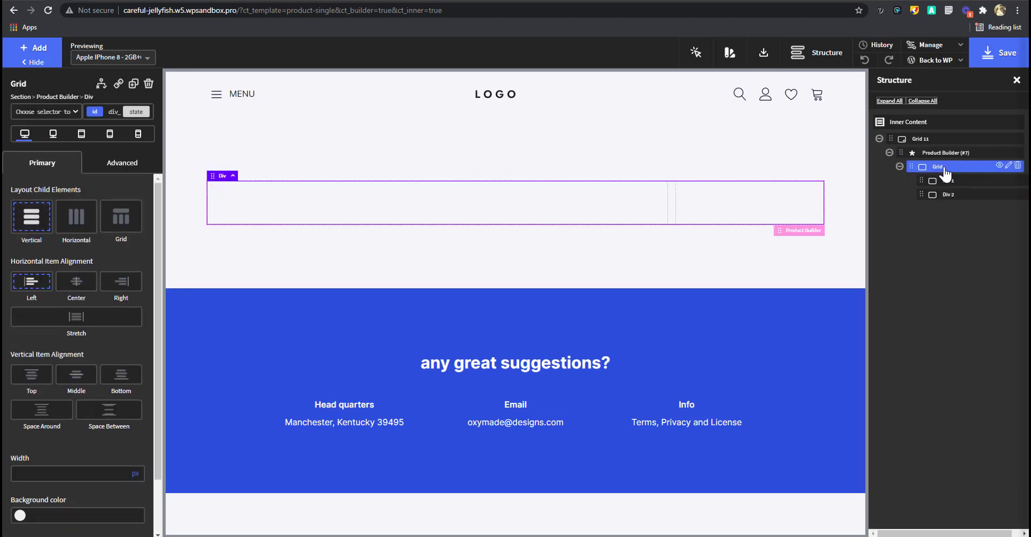
click(579, 220)
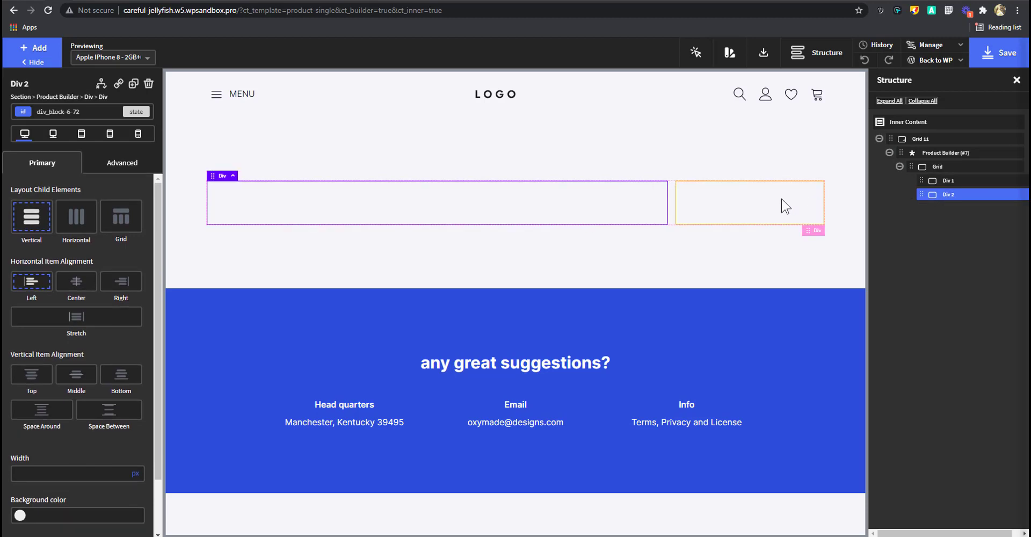
Rename the grid inside the Product Builder as product wrapper.
click(951, 155)
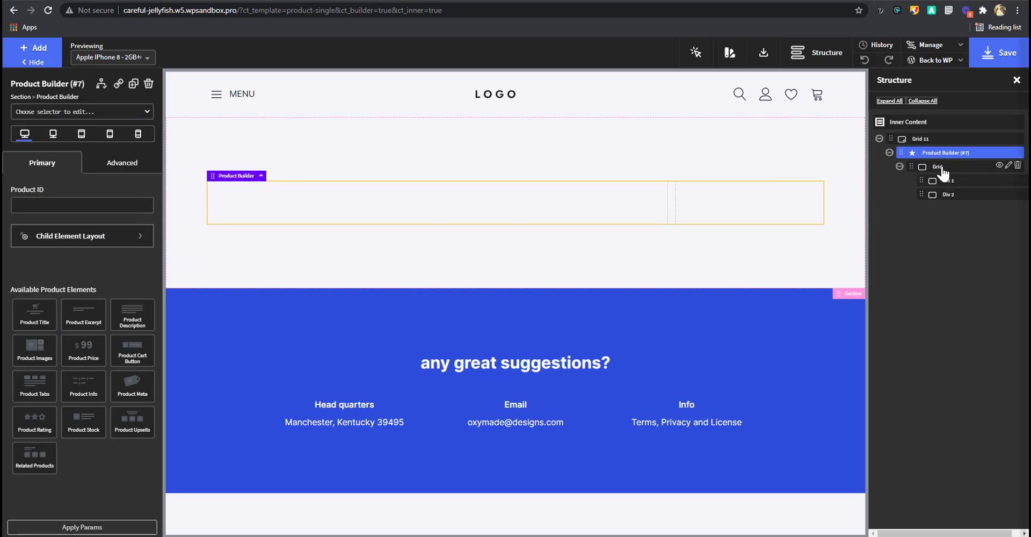
click(938, 167)
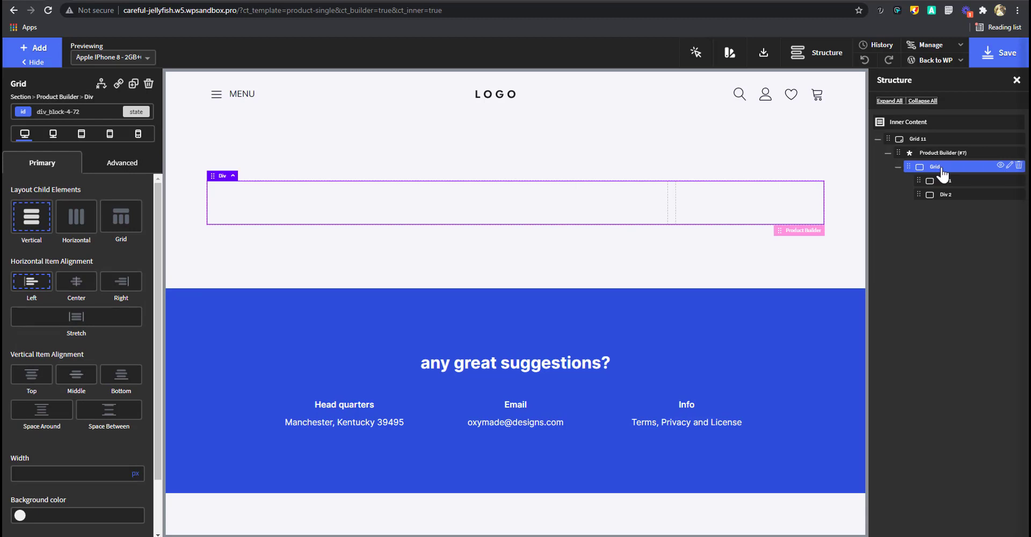
double_click(942, 171)
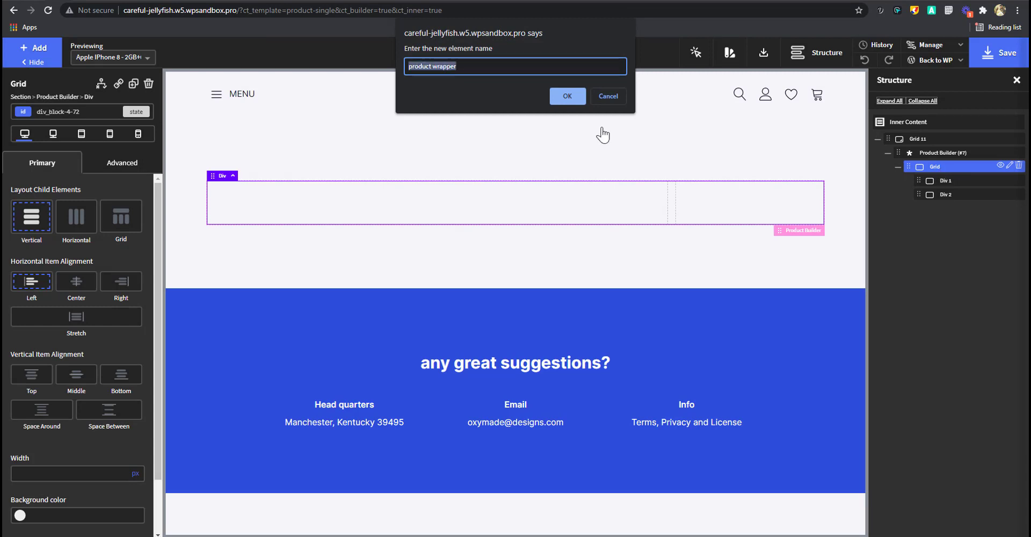
click(567, 95)
Rename the wrapper's narrow Div 1 as sidebar and its wide Div 2 as product info.
click(948, 181)
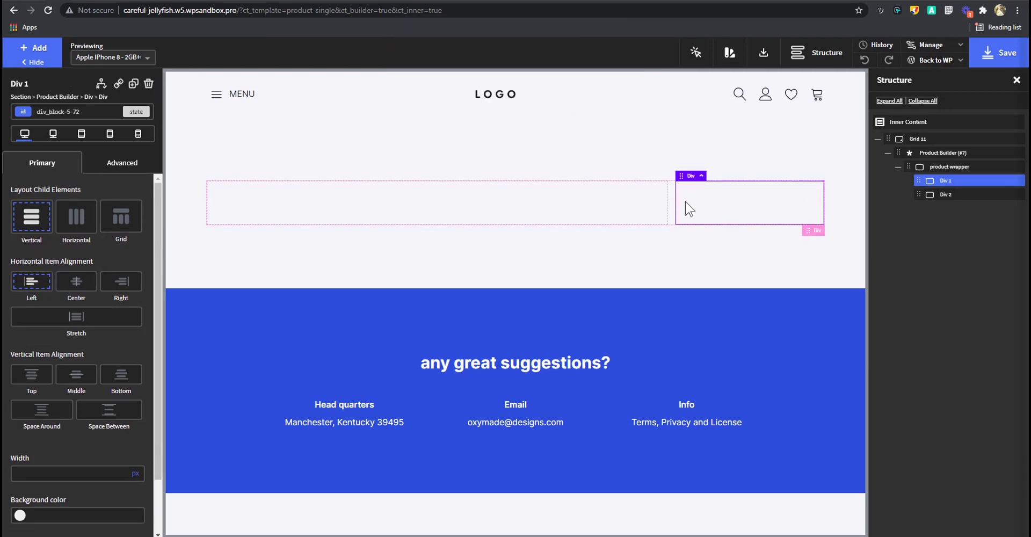
double_click(959, 185)
text(sid)
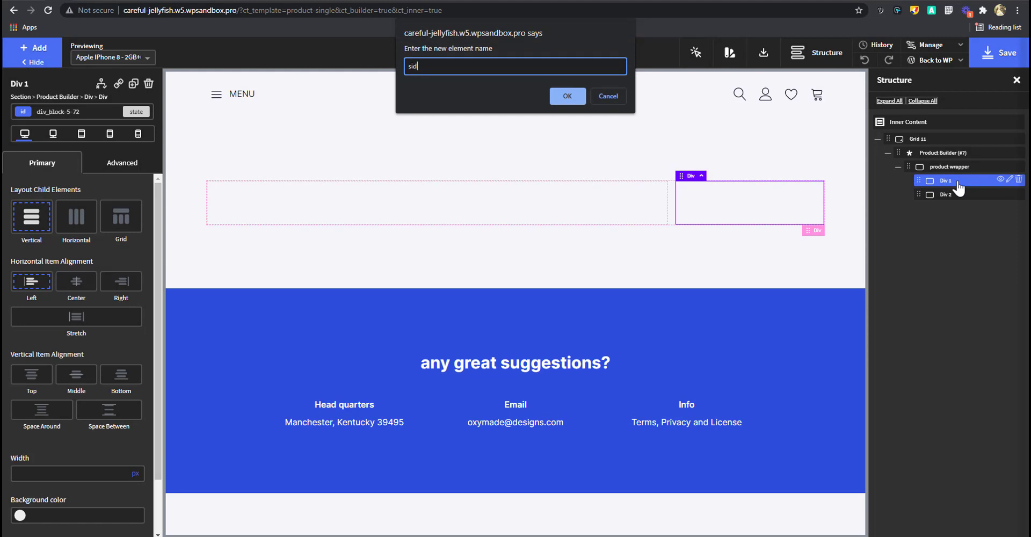
text(ebar)
key(Return)
click(946, 198)
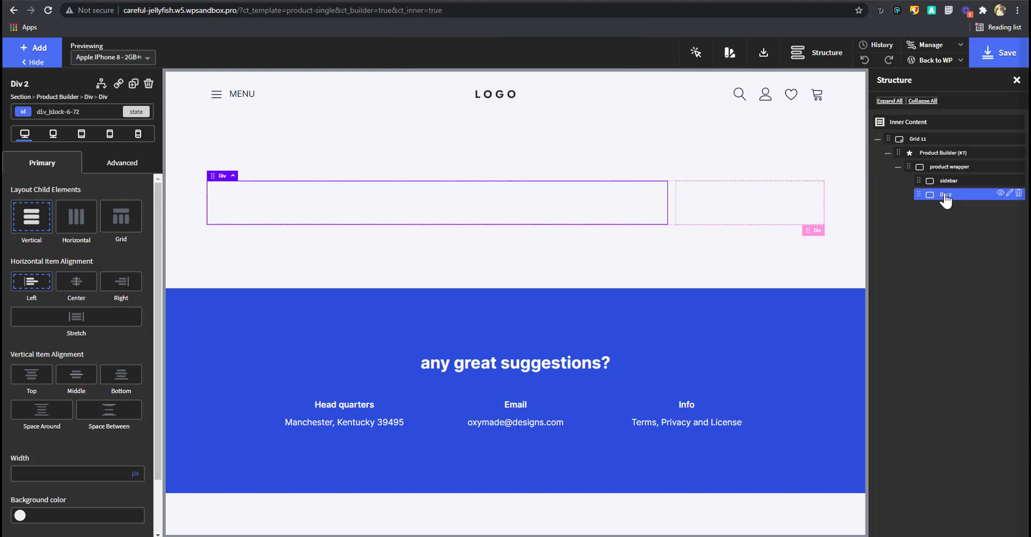
double_click(946, 197)
text(product info)
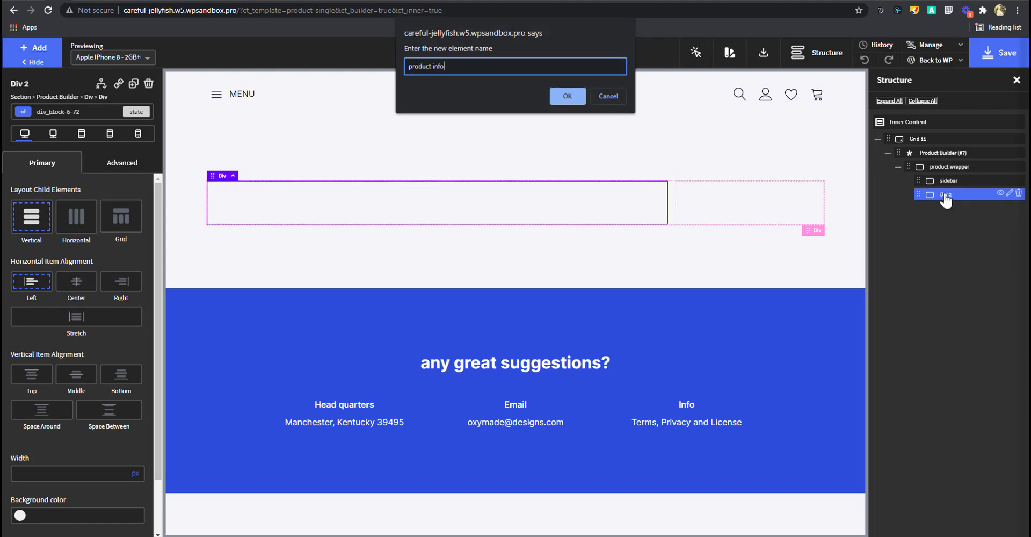
key(Return)
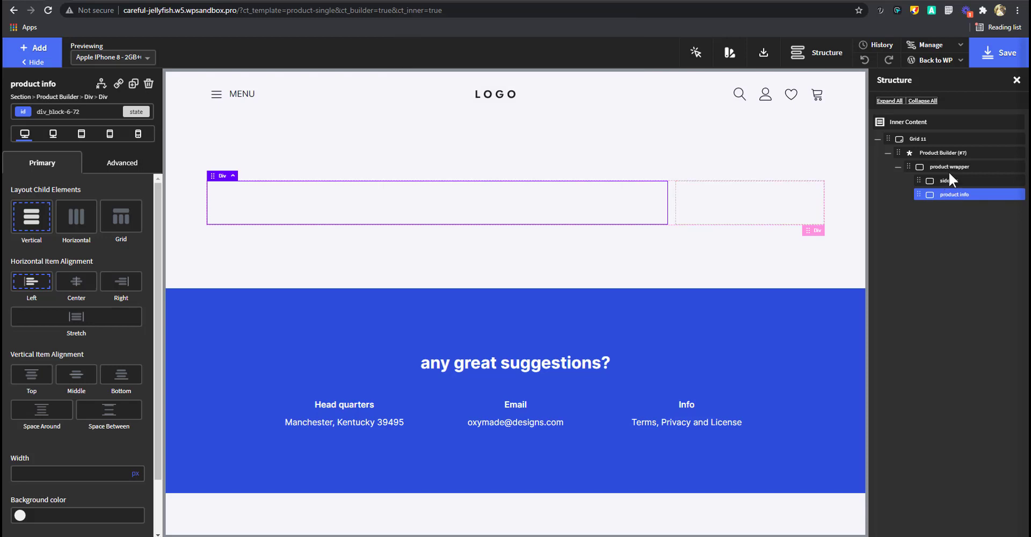
Place the product info div above the sidebar div in the product wrapper and select product info.
click(949, 170)
click(949, 181)
click(932, 195)
drag(919, 194, 917, 177)
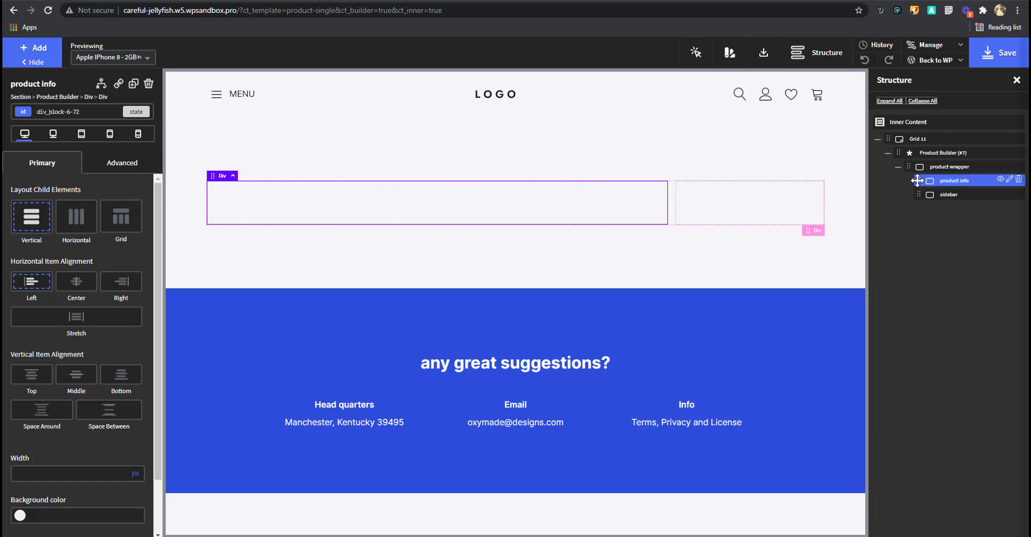
click(947, 196)
click(946, 183)
click(951, 169)
click(963, 183)
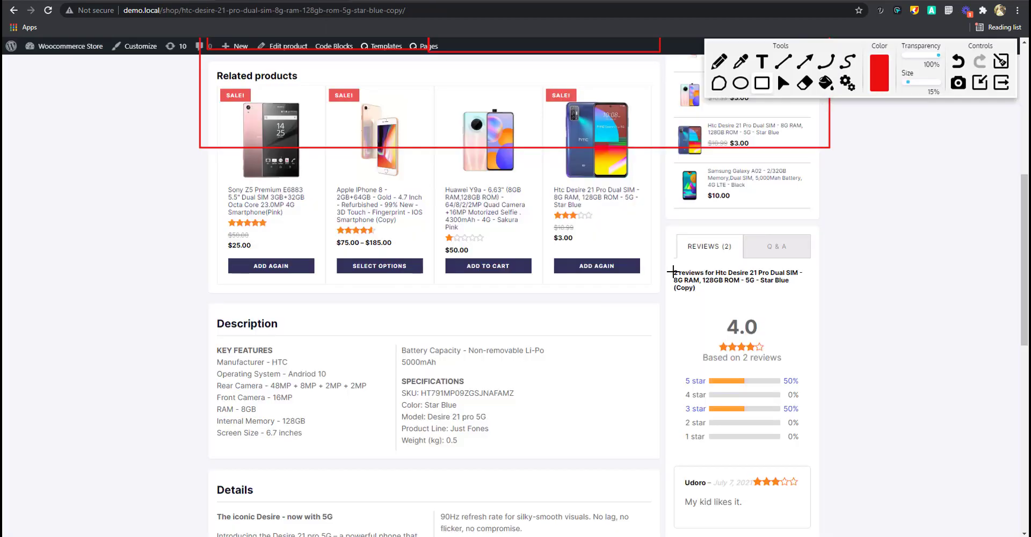
Undo all the red rectangles drawn over the product layout on the demo page.
scroll(673, 273, up, 7)
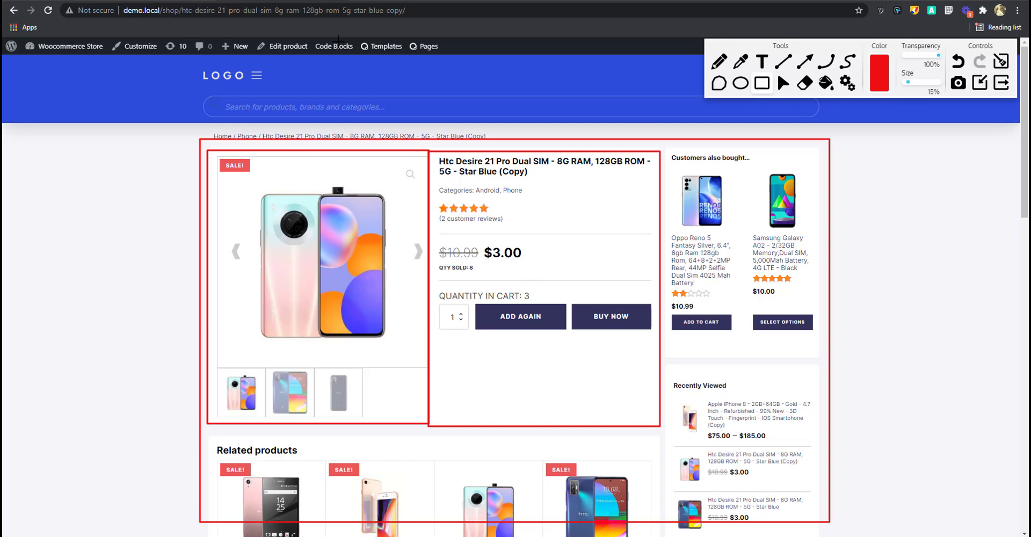
scroll(526, 286, down, 1)
scroll(528, 287, up, 1)
click(960, 62)
click(959, 62)
click(959, 62)
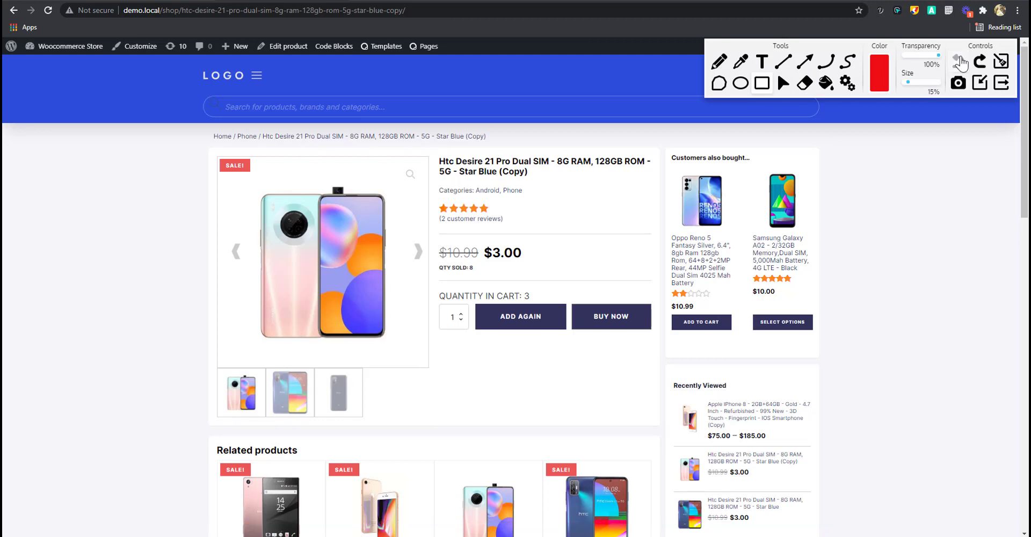
Outline the demo page's main product block with red rectangles, including its image gallery and product details areas.
mouse_move(201, 147)
mouse_down()
mouse_move(589, 362)
mouse_move(661, 428)
mouse_up()
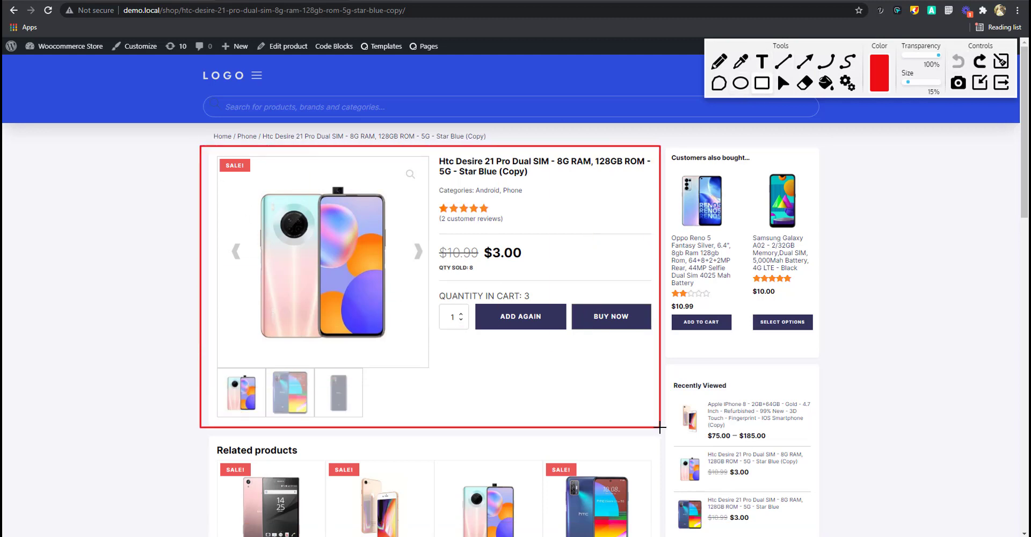
drag(206, 152, 423, 422)
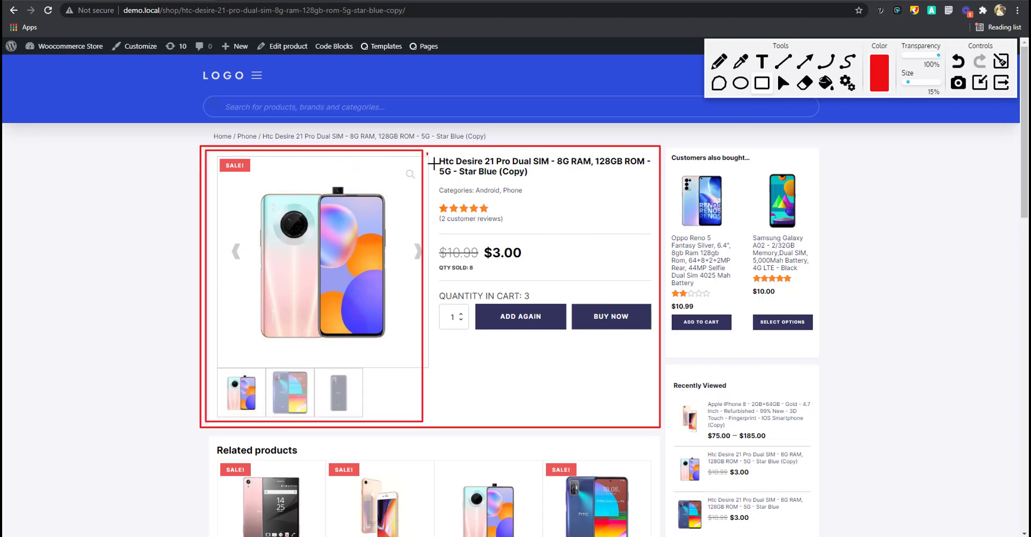
drag(433, 164, 655, 425)
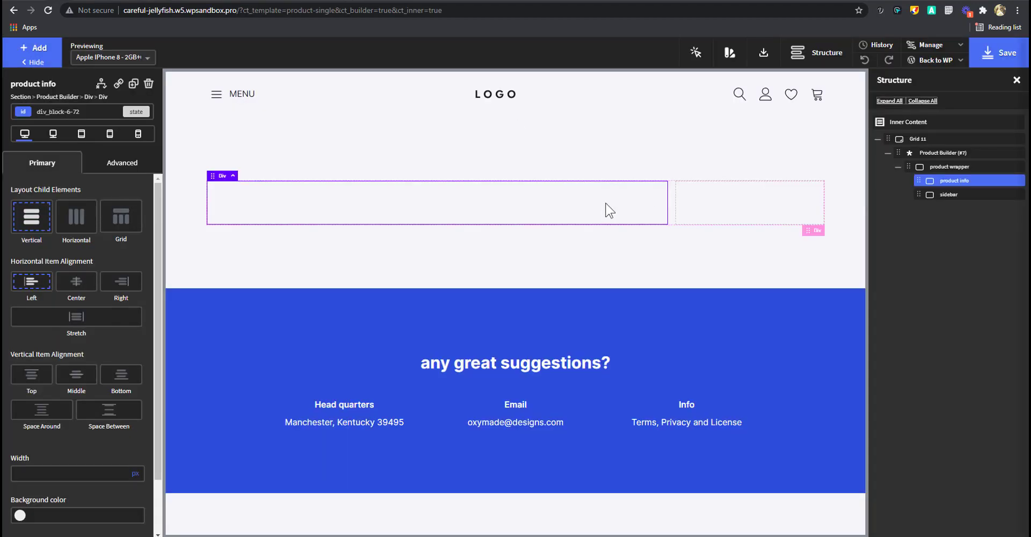
Return to the template builder, insert a Div into product info and assign it the w-full class.
click(35, 48)
click(80, 156)
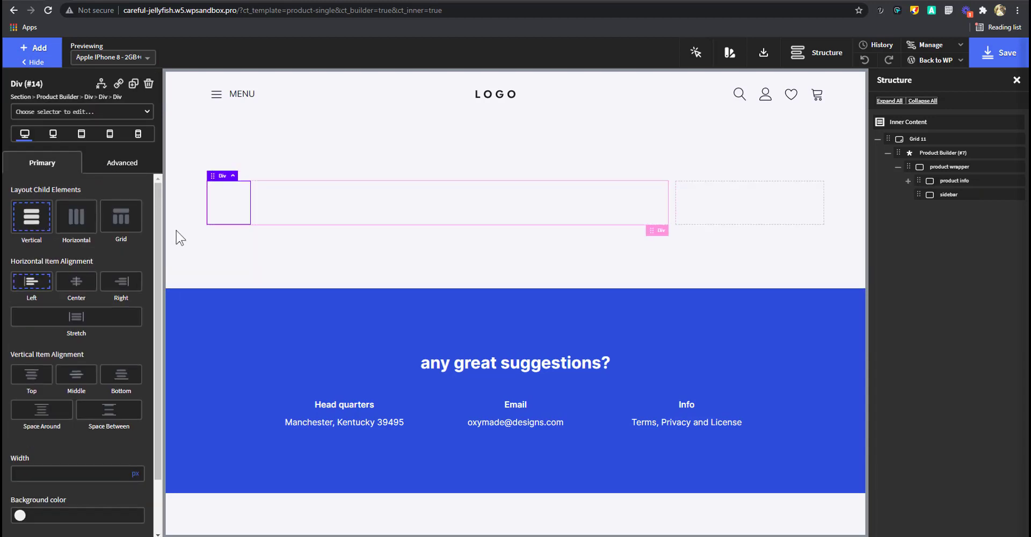
click(87, 113)
text(w-)
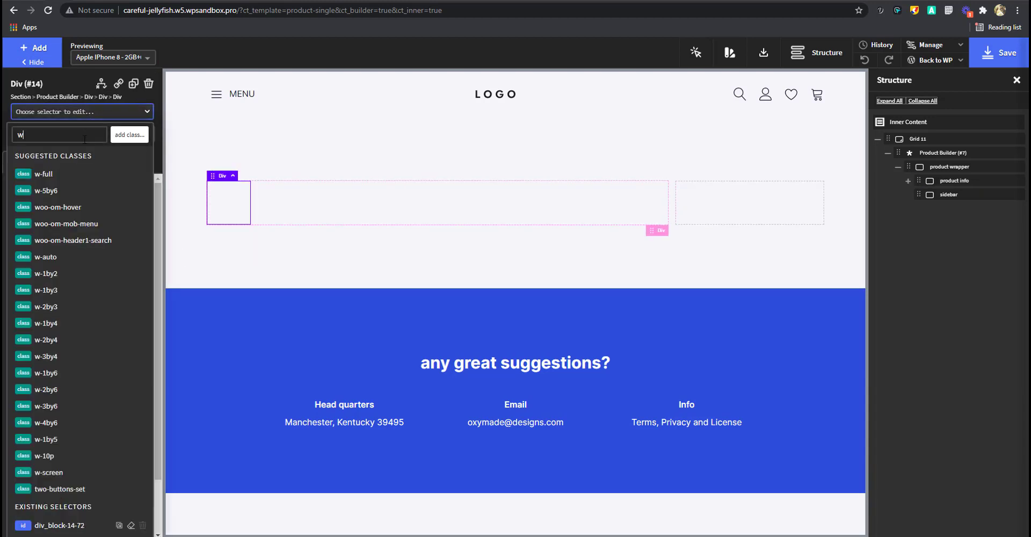
click(65, 173)
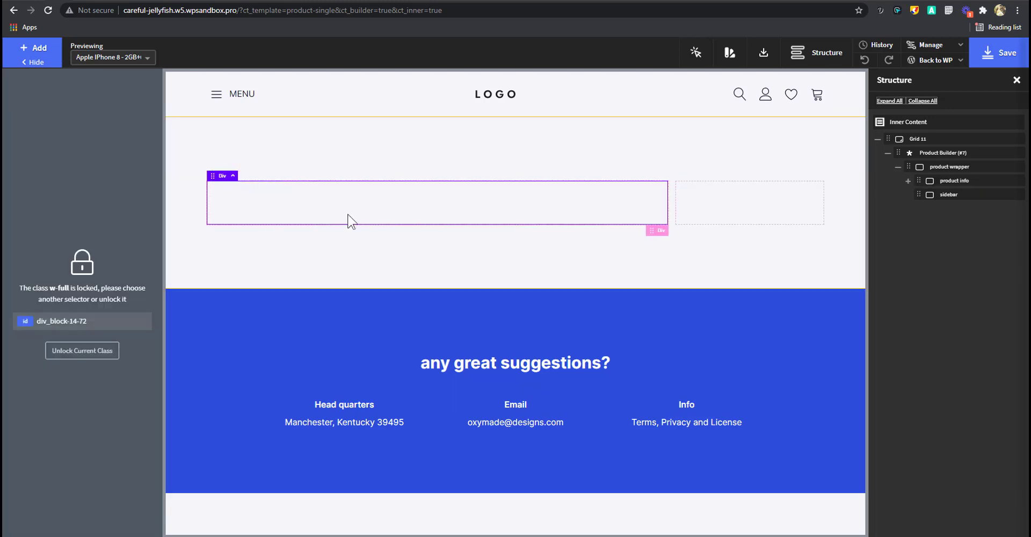
Insert a Div inside the w-full div under product info and duplicate it to get two child divs.
click(955, 181)
click(949, 196)
click(908, 181)
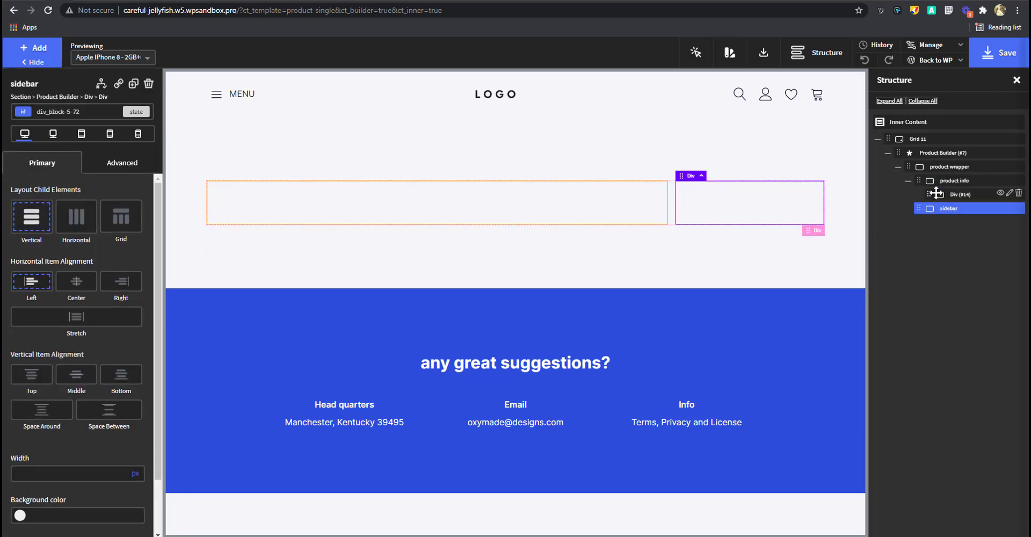
click(962, 195)
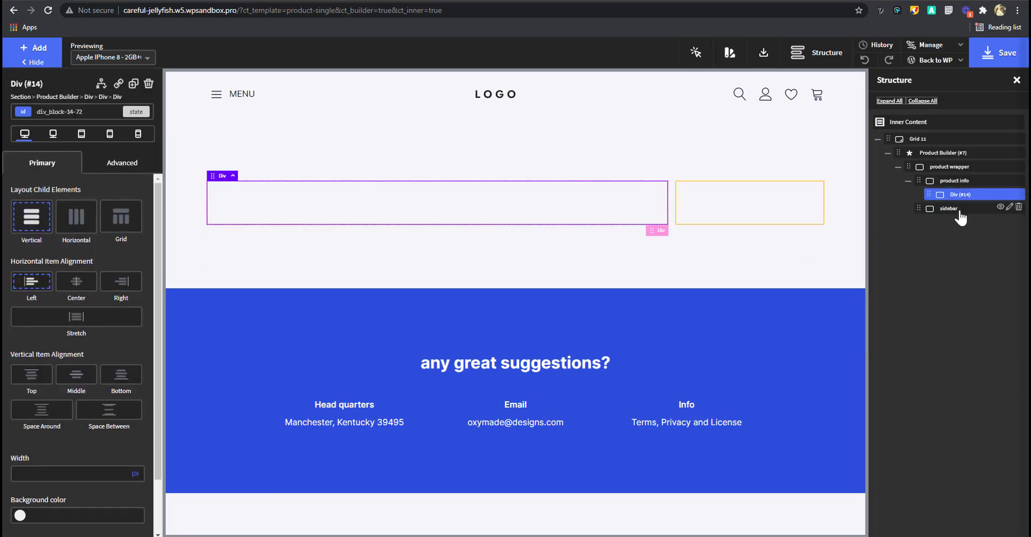
click(106, 108)
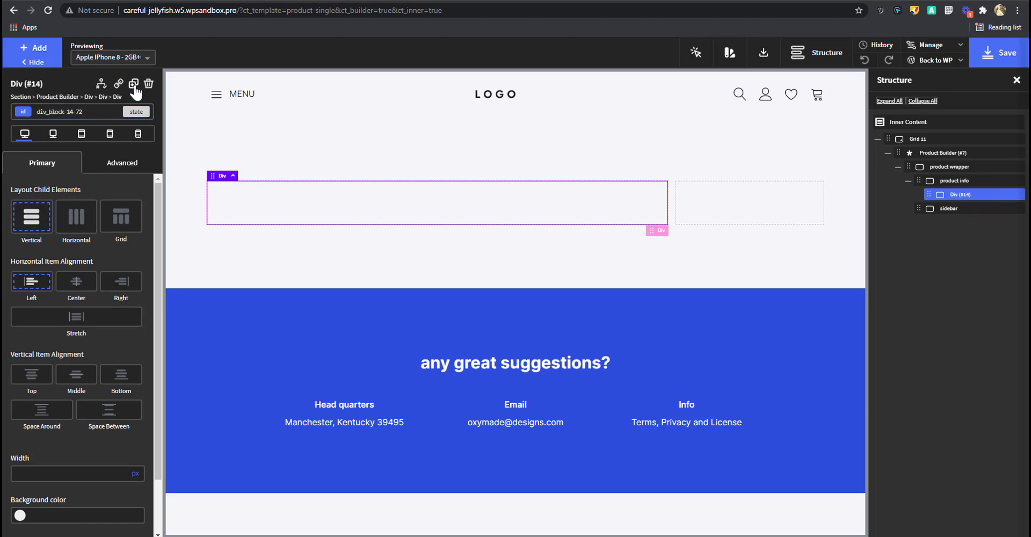
click(33, 48)
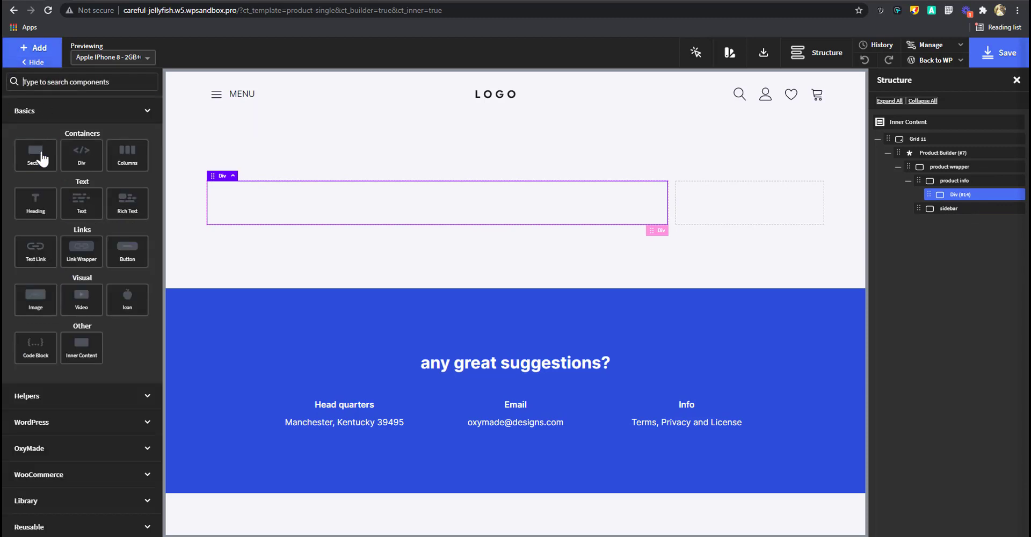
click(81, 155)
click(133, 85)
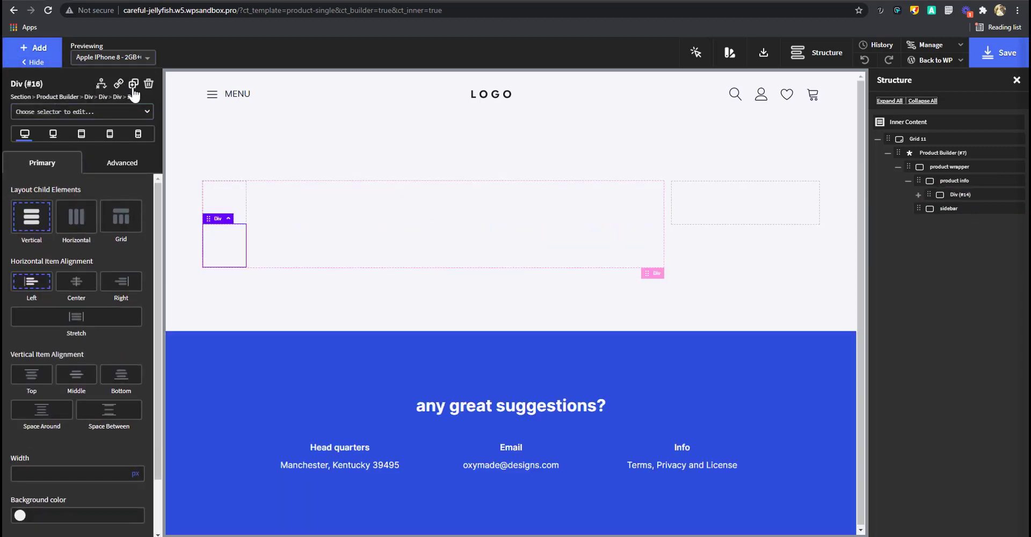
click(955, 196)
click(920, 194)
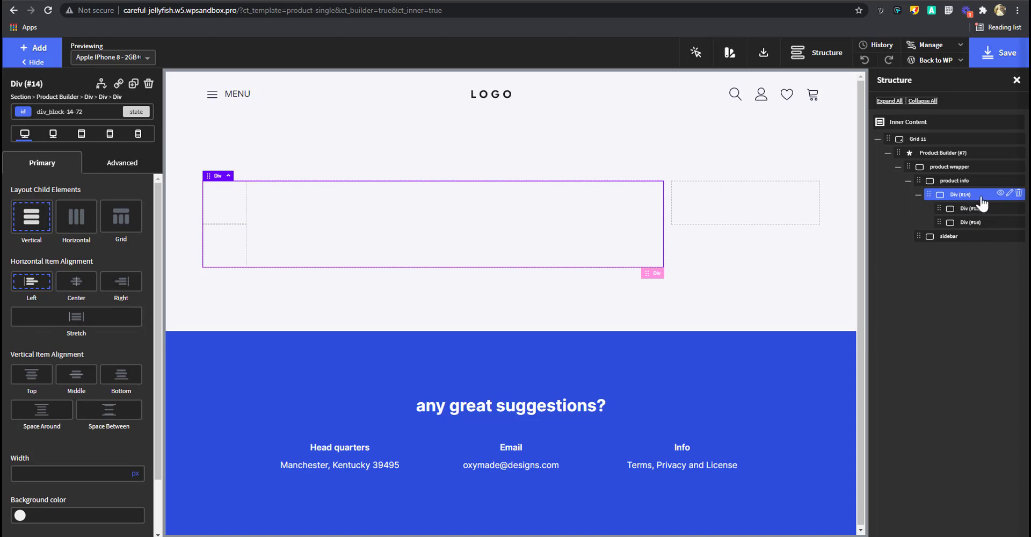
Rename the first child div as product image and the second as product details.
click(964, 215)
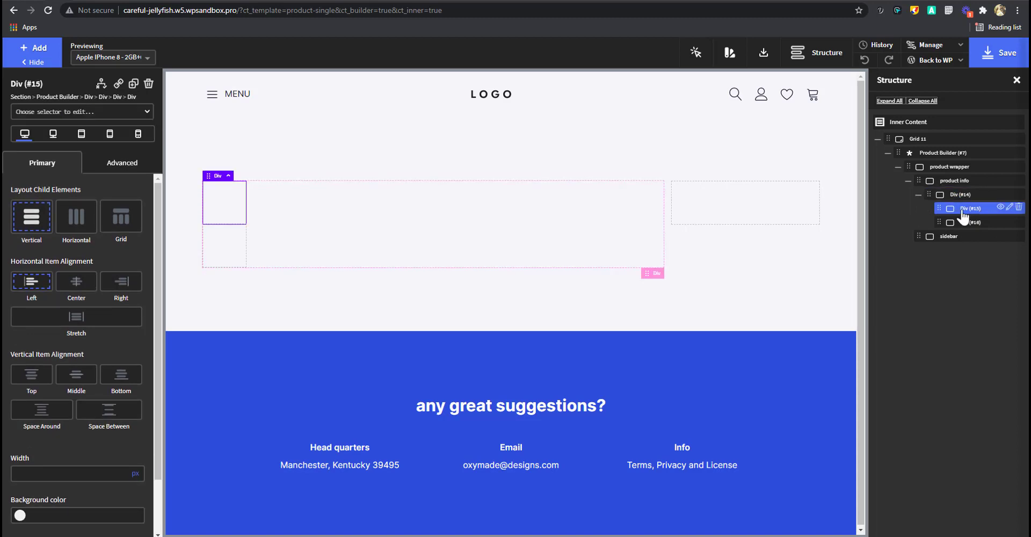
double_click(963, 214)
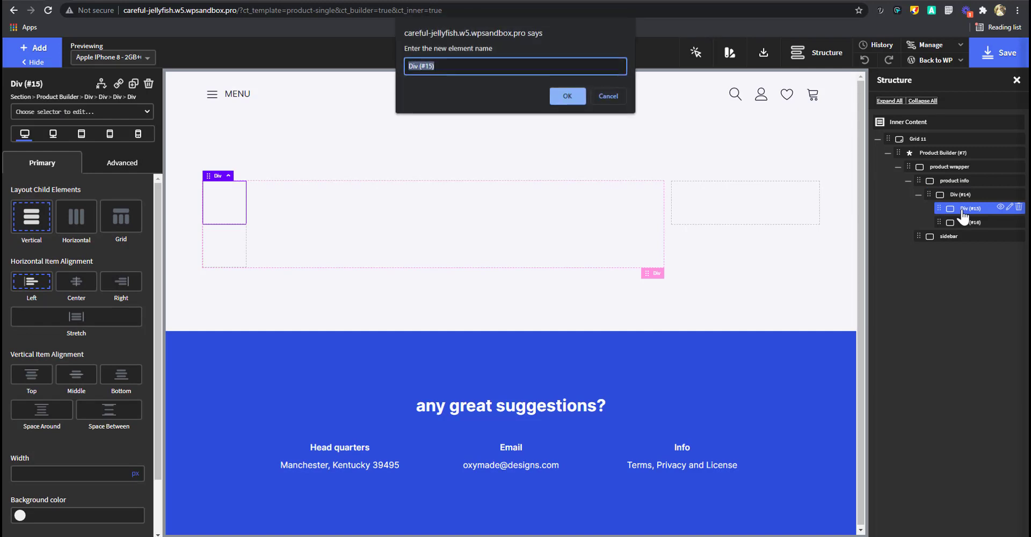
text(product image)
key(Return)
click(967, 227)
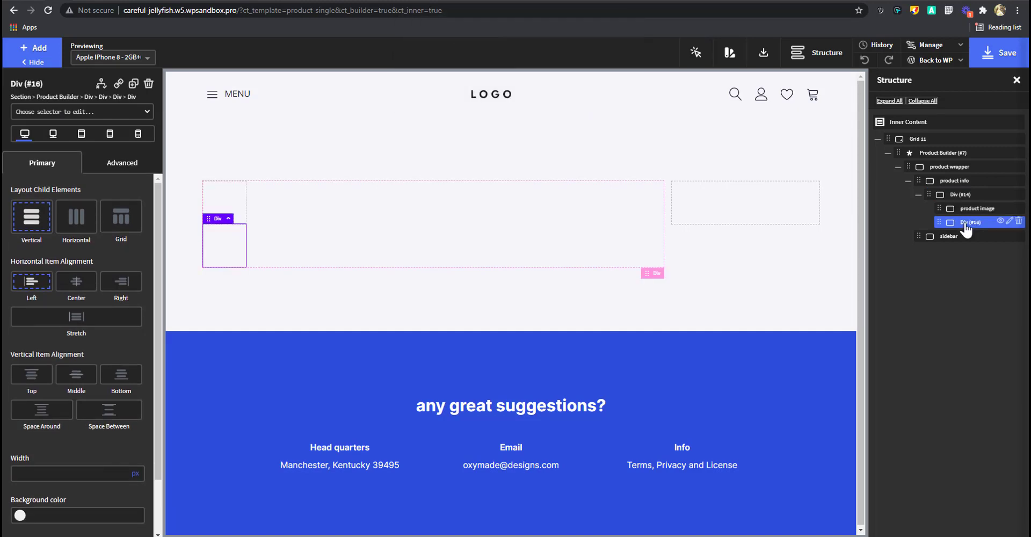
double_click(966, 226)
text(product details)
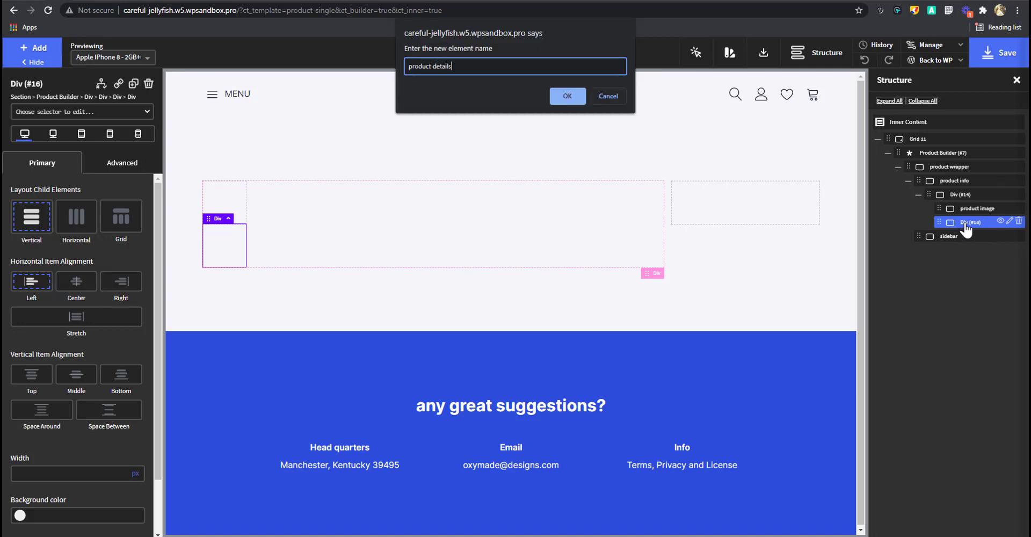
key(Return)
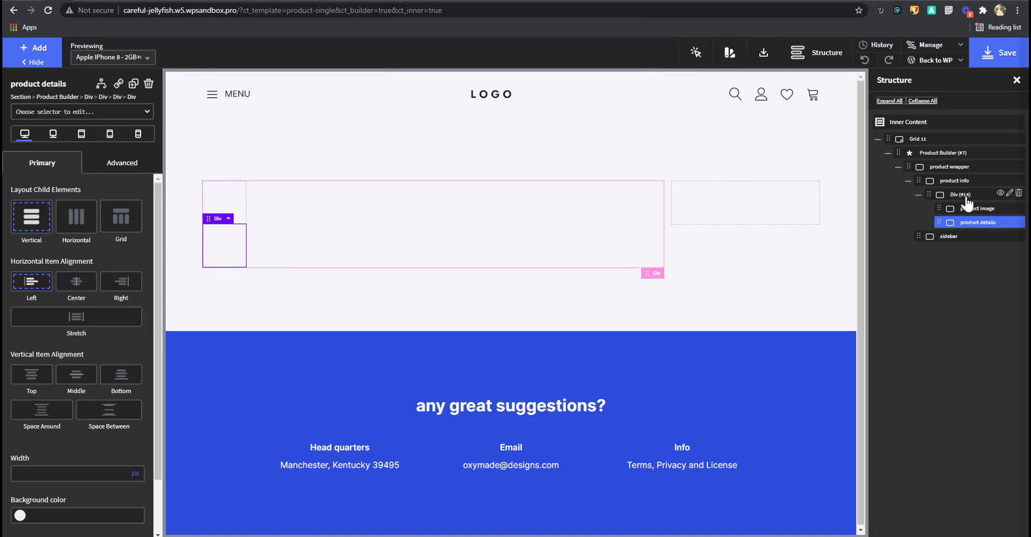
Assign the grid and grid-cols-2 classes to the div that holds product image and product details.
click(938, 196)
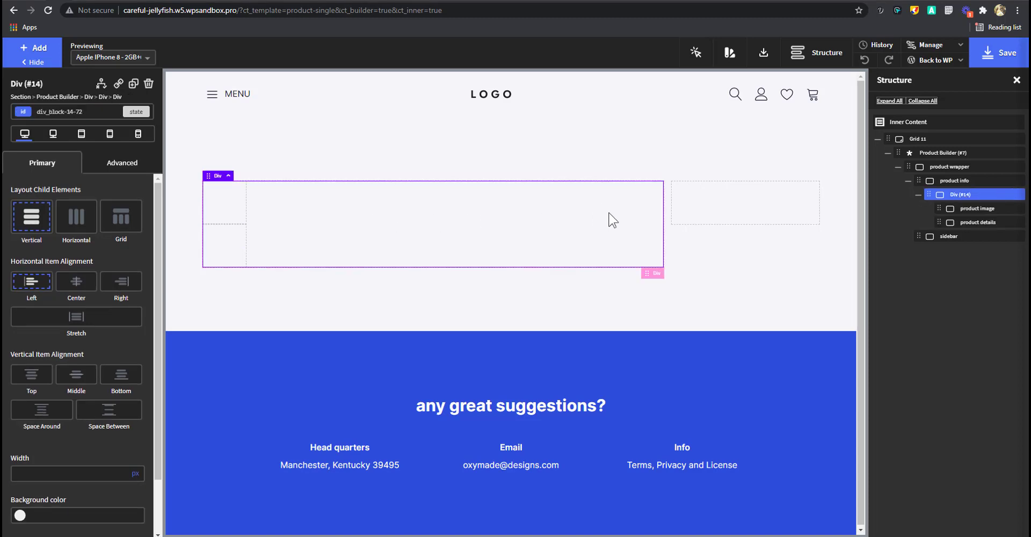
click(68, 113)
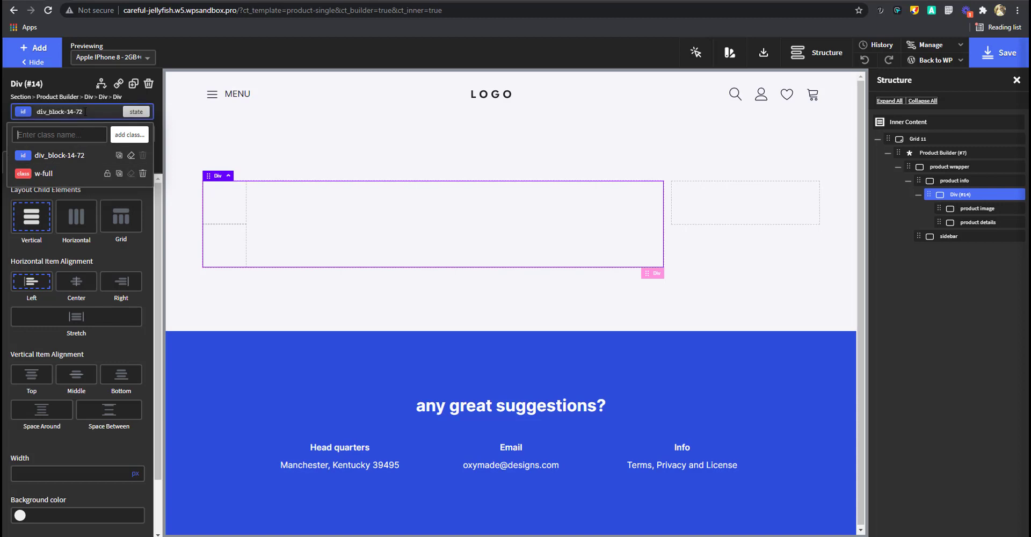
text(gr)
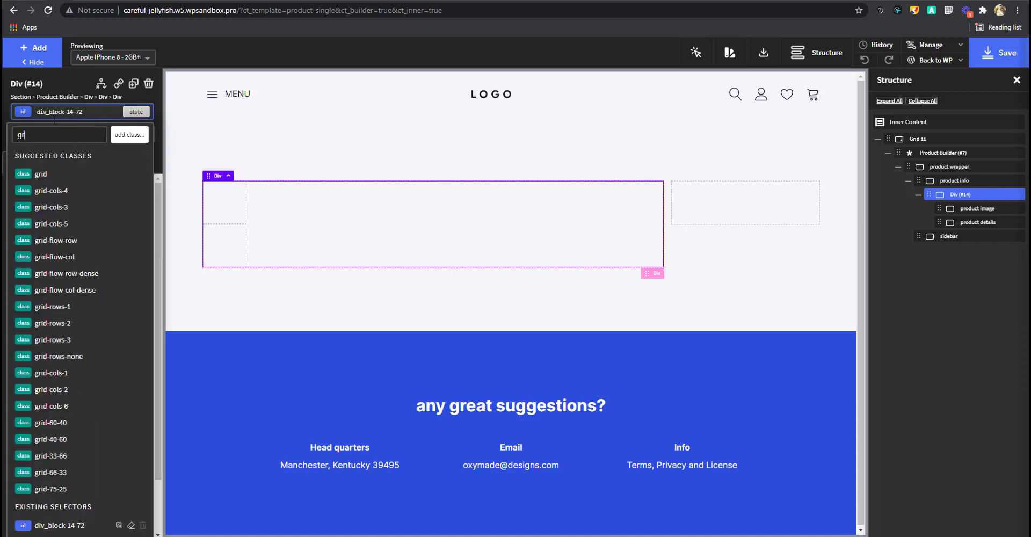
click(57, 174)
click(89, 318)
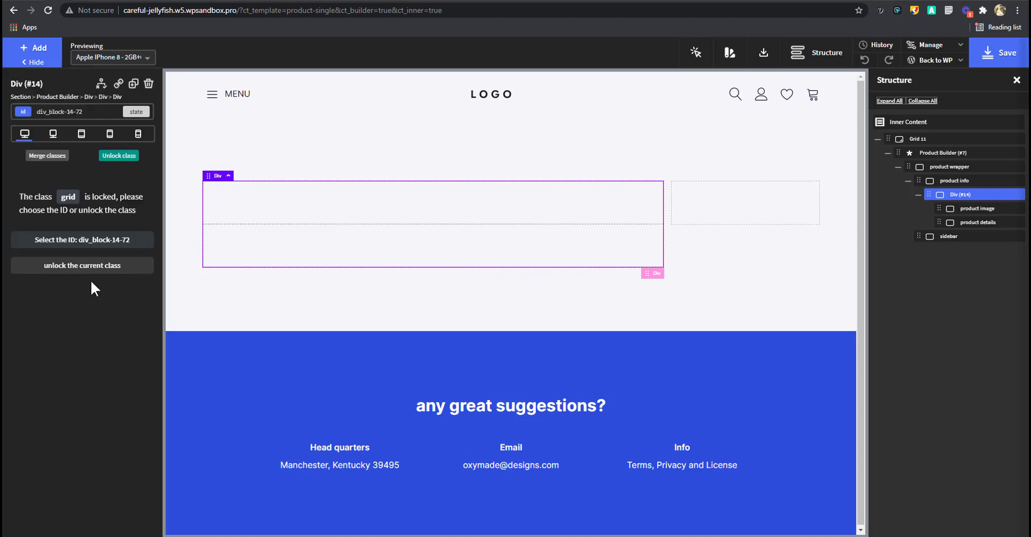
click(80, 112)
text(gr)
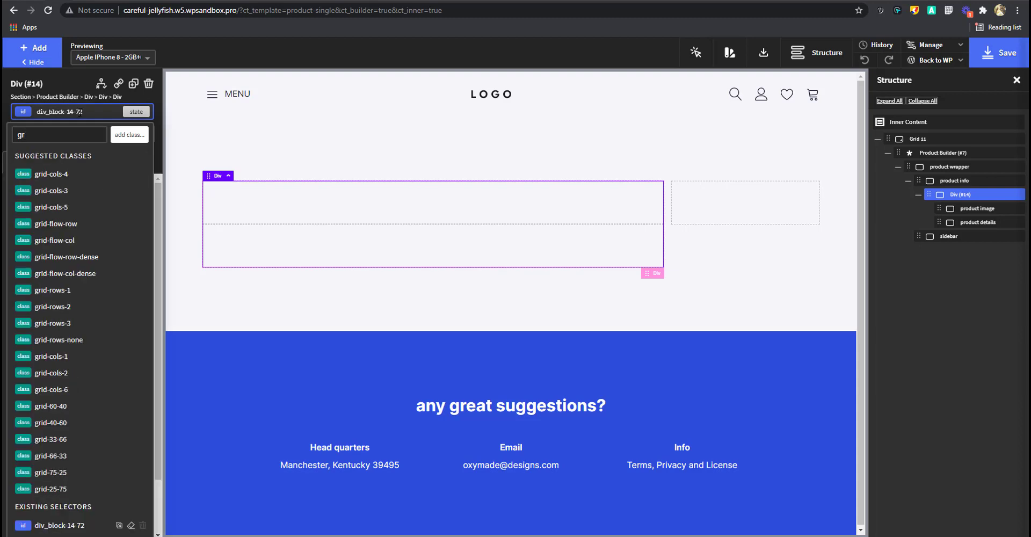
text(id)
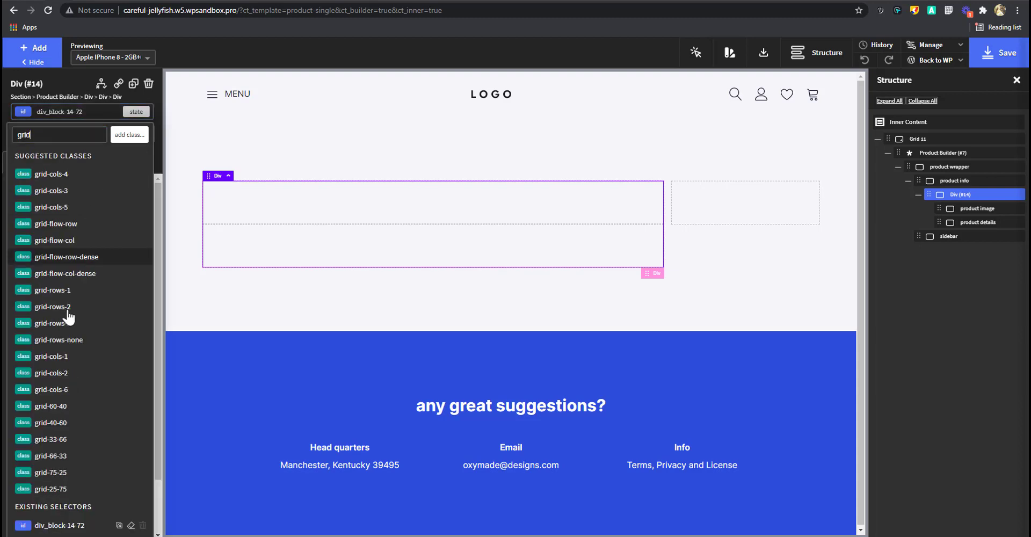
click(51, 373)
click(511, 200)
click(435, 208)
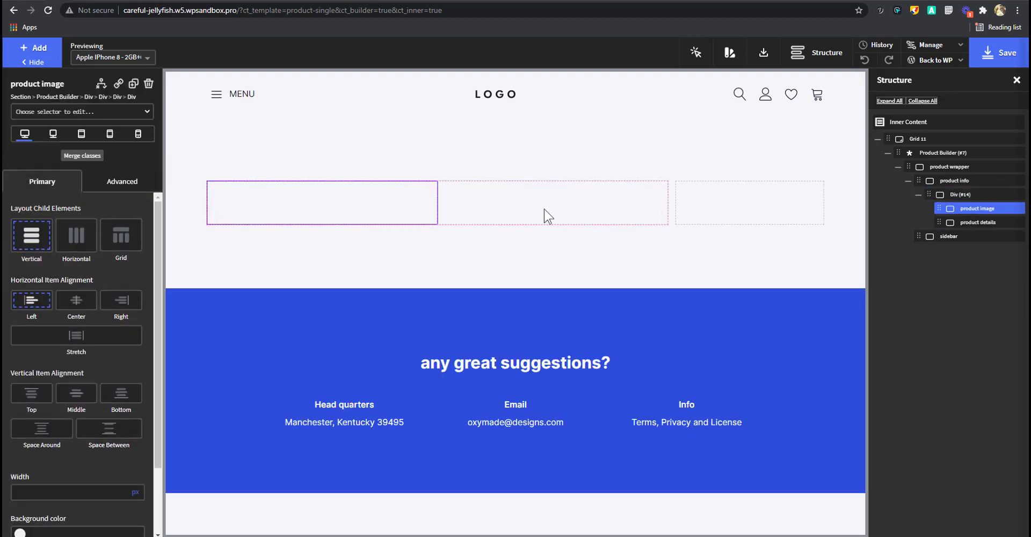
click(475, 208)
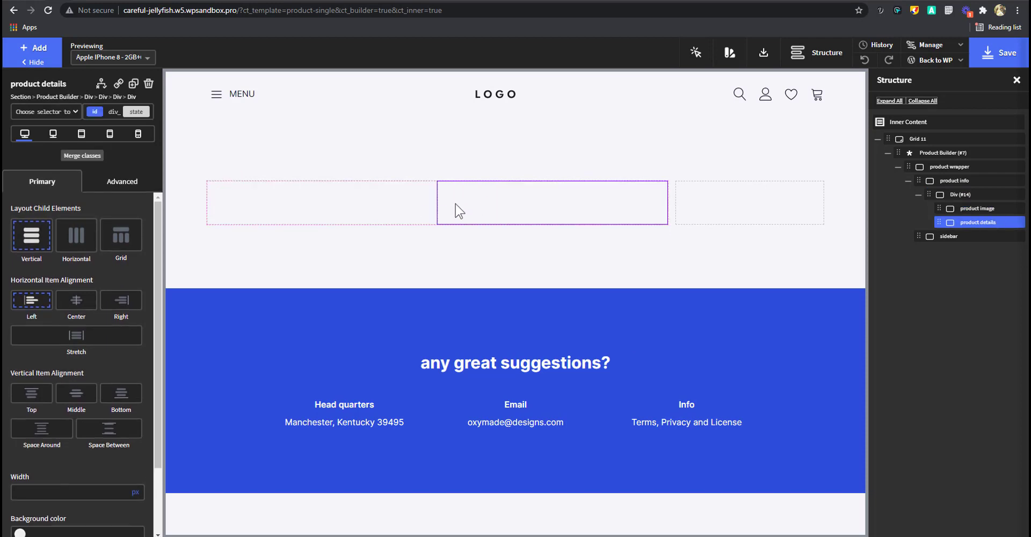
Insert the WooCommerce Product Images element into the product image div.
click(412, 206)
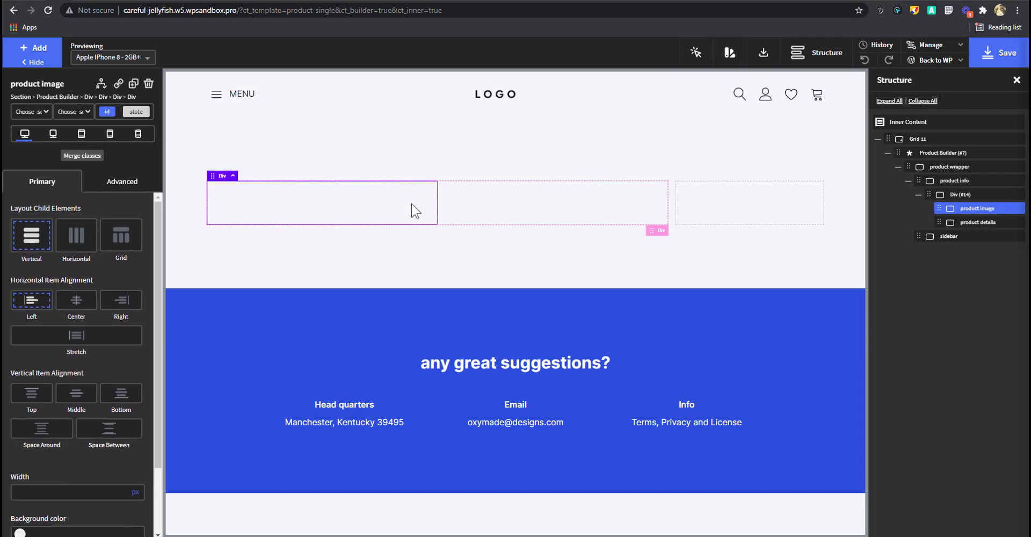
click(36, 49)
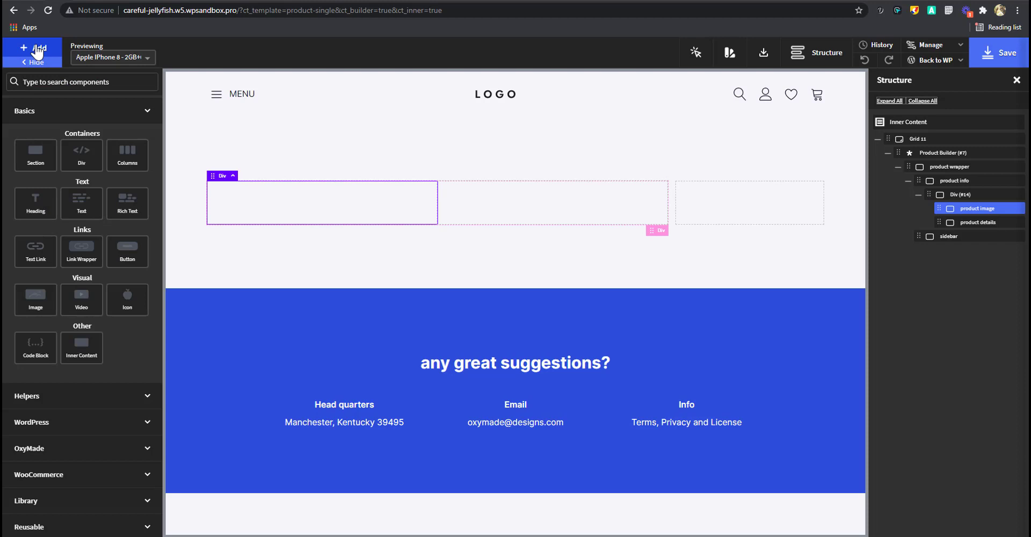
click(83, 474)
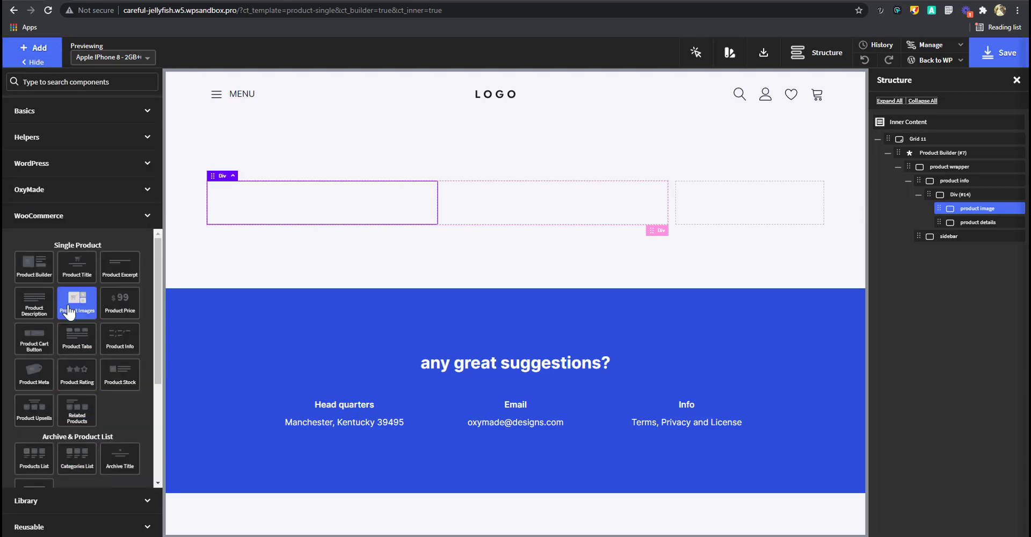
click(69, 311)
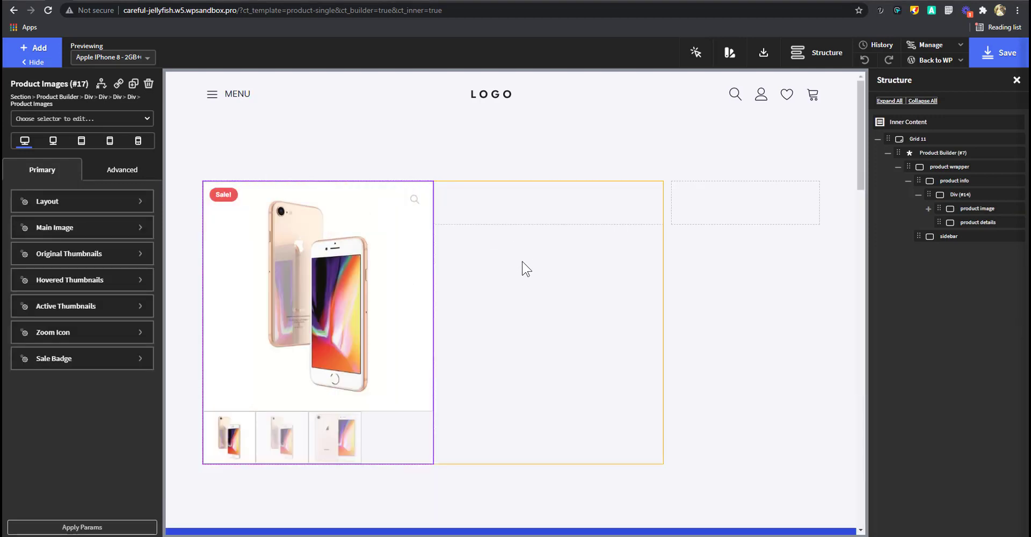
Insert the WooCommerce Product Title element into the product details div.
click(536, 214)
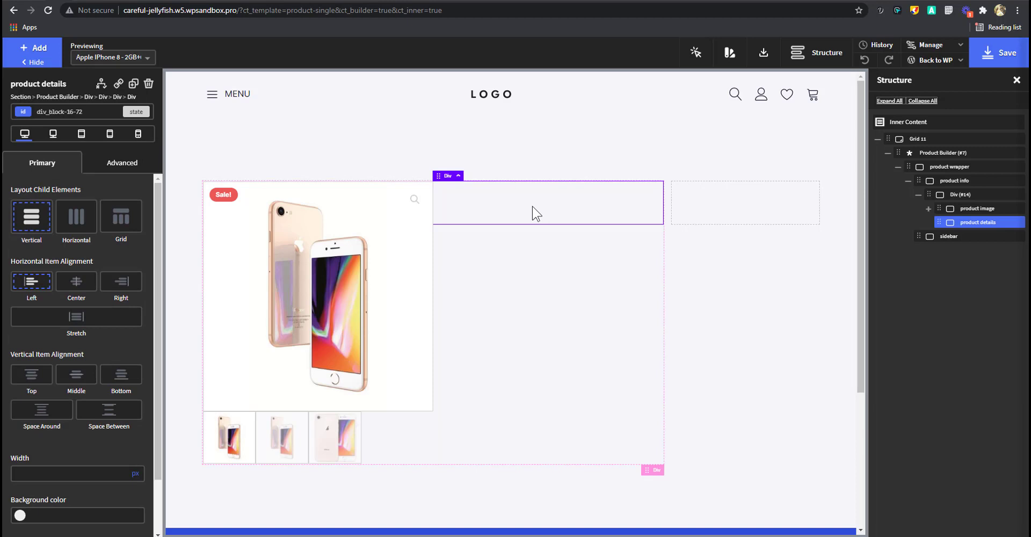
click(41, 49)
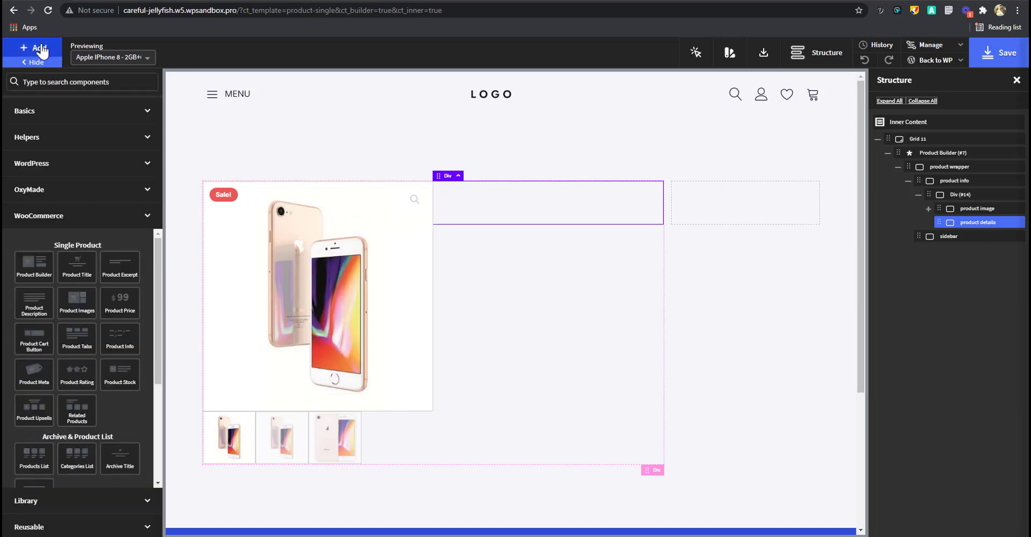
click(87, 271)
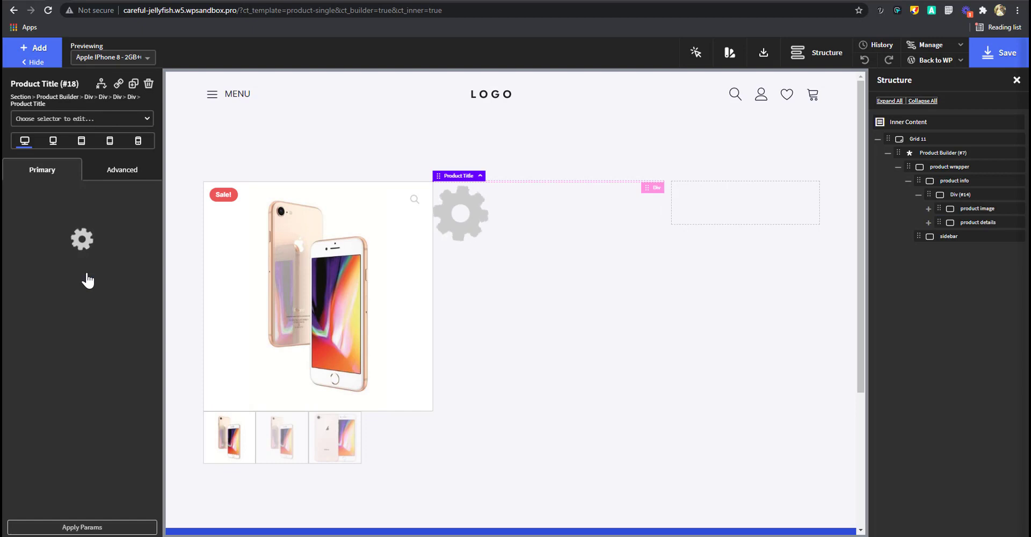
Add Product Meta and Product Rating elements below the product title in product details.
click(43, 50)
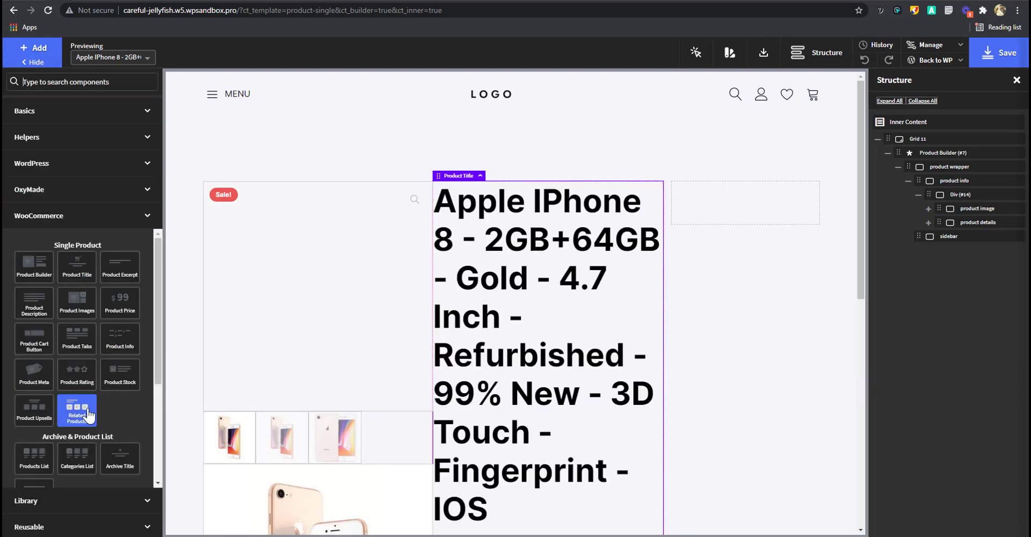
click(40, 383)
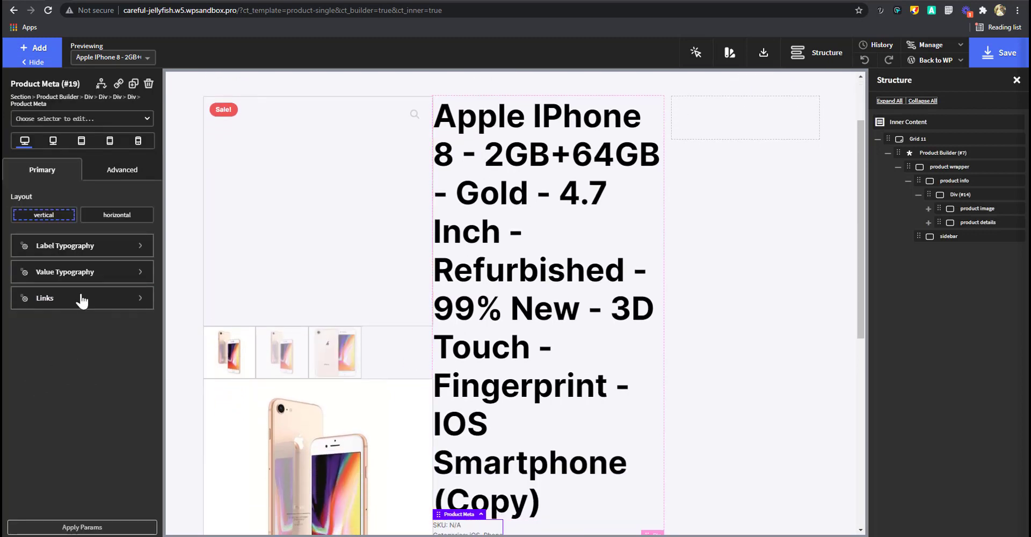
click(27, 51)
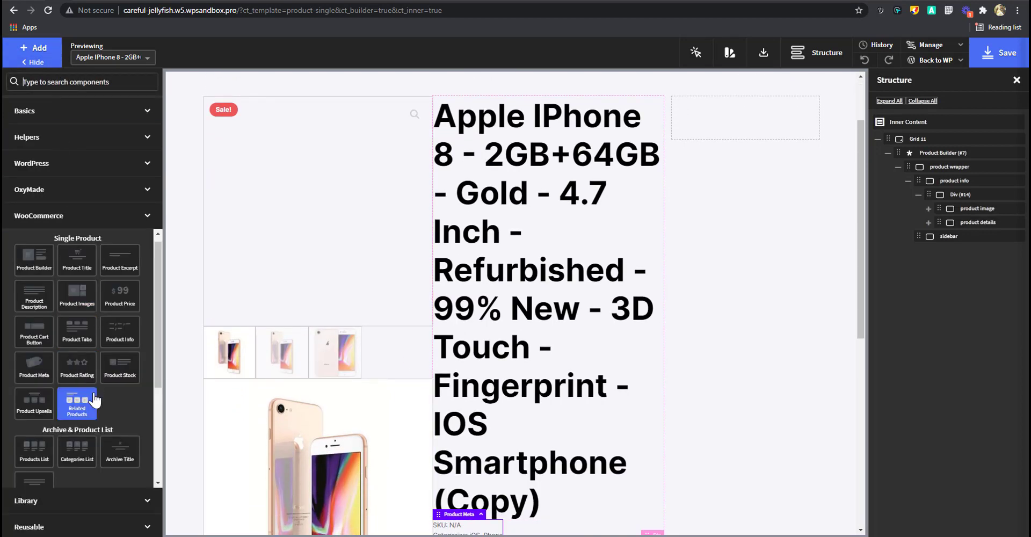
click(82, 372)
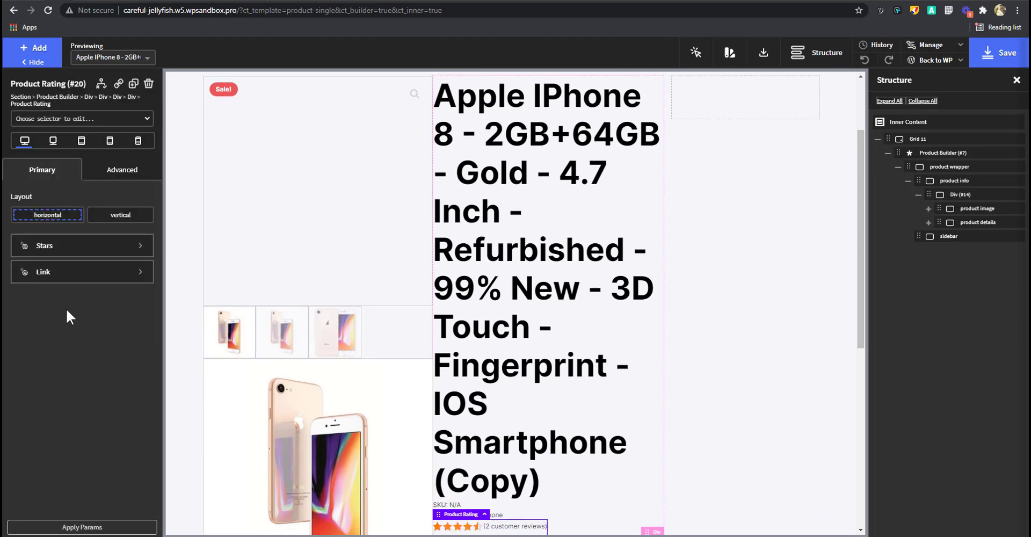
Set the Product Title element's font size to 16 px.
scroll(543, 374, down, 6)
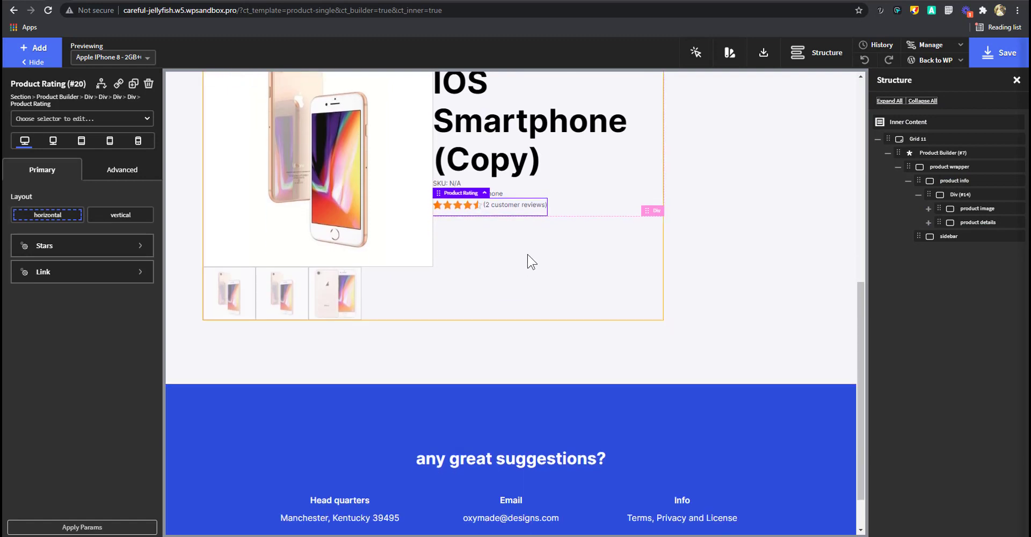
scroll(532, 266, up, 1)
scroll(574, 300, up, 4)
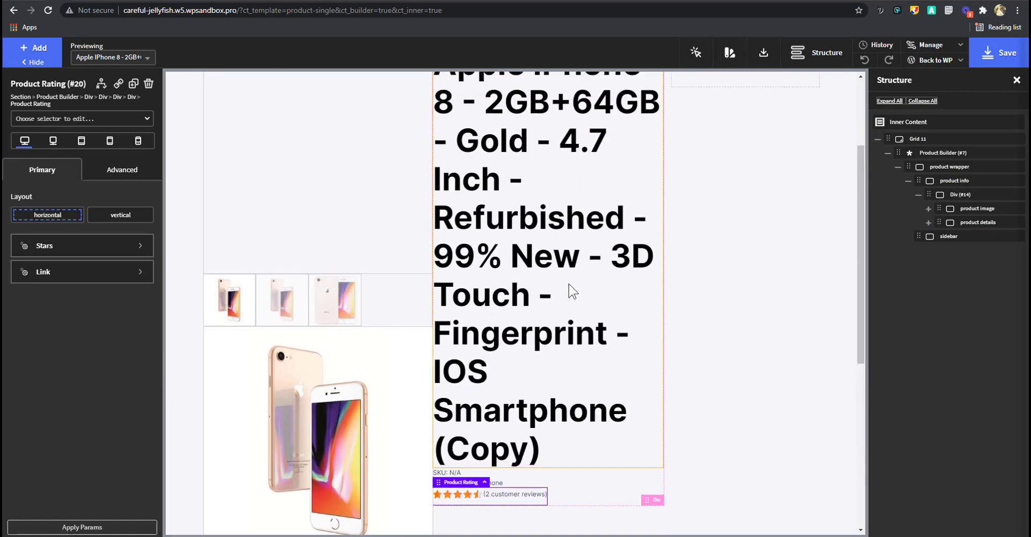
scroll(569, 284, up, 3)
click(564, 279)
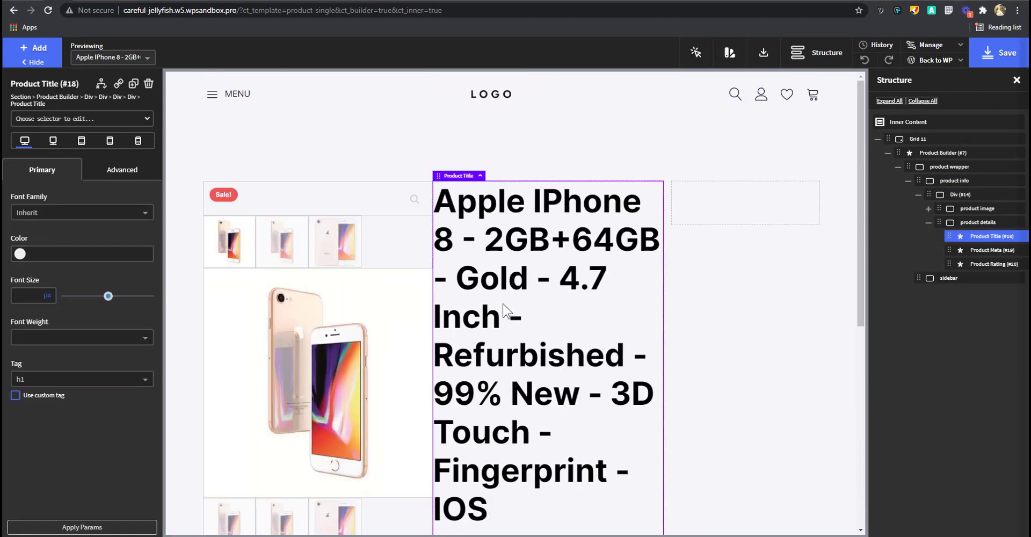
click(28, 295)
text(16)
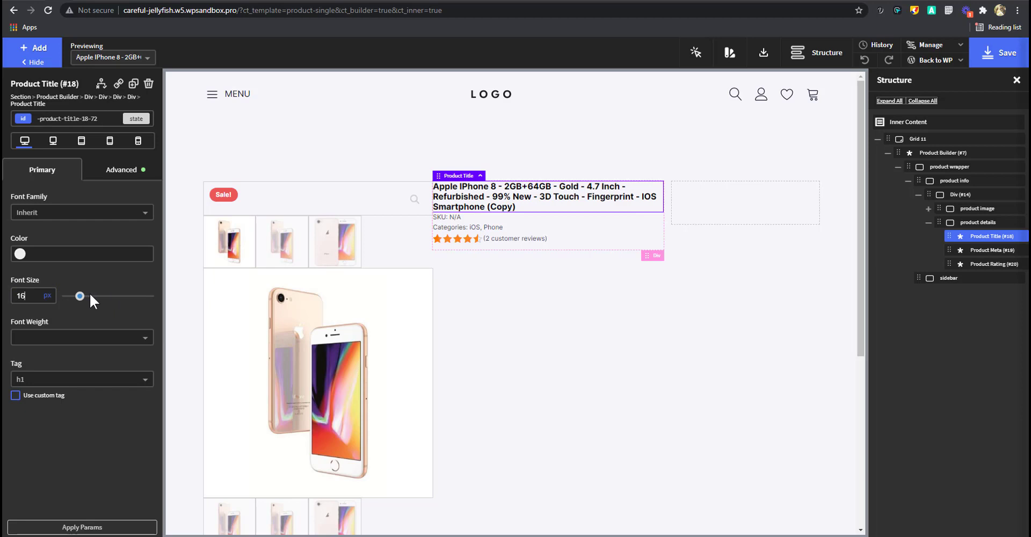
Add a Product Price element to the product details div and clear the red annotations from the demo page.
click(476, 231)
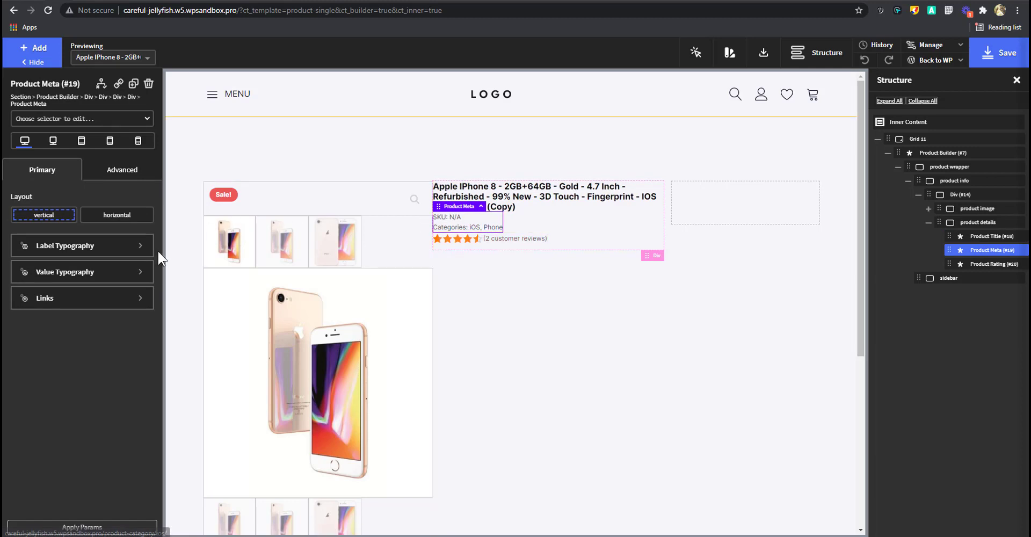
click(570, 242)
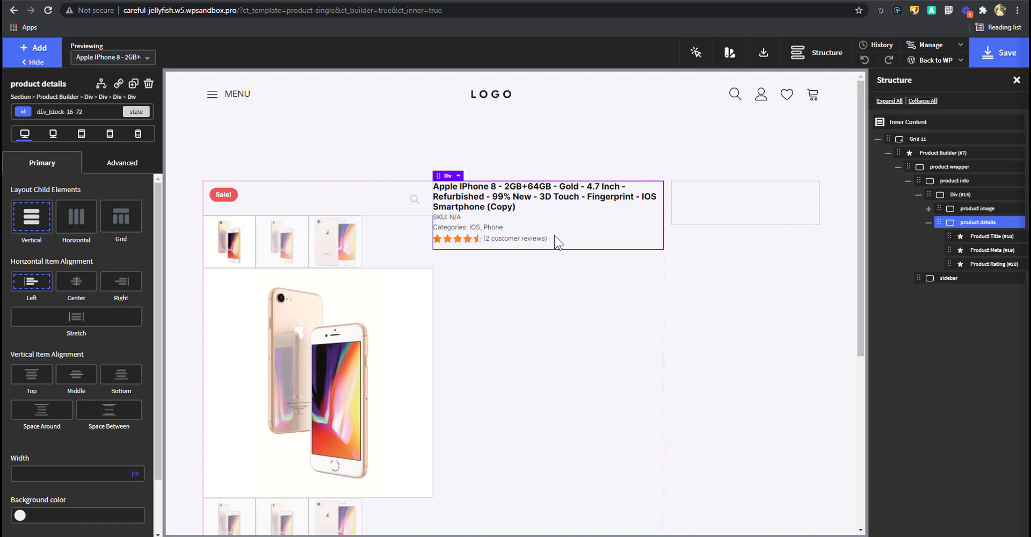
click(572, 204)
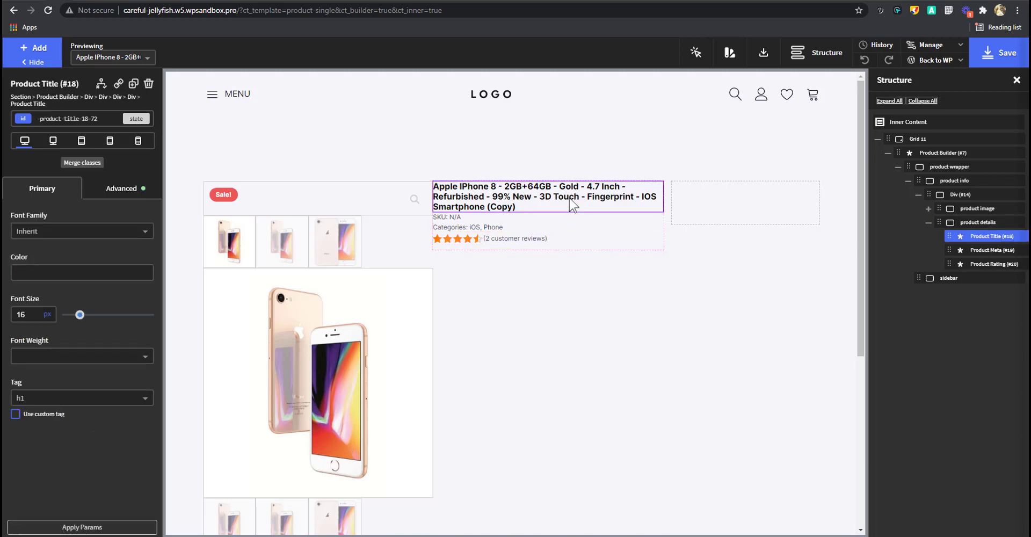
click(578, 246)
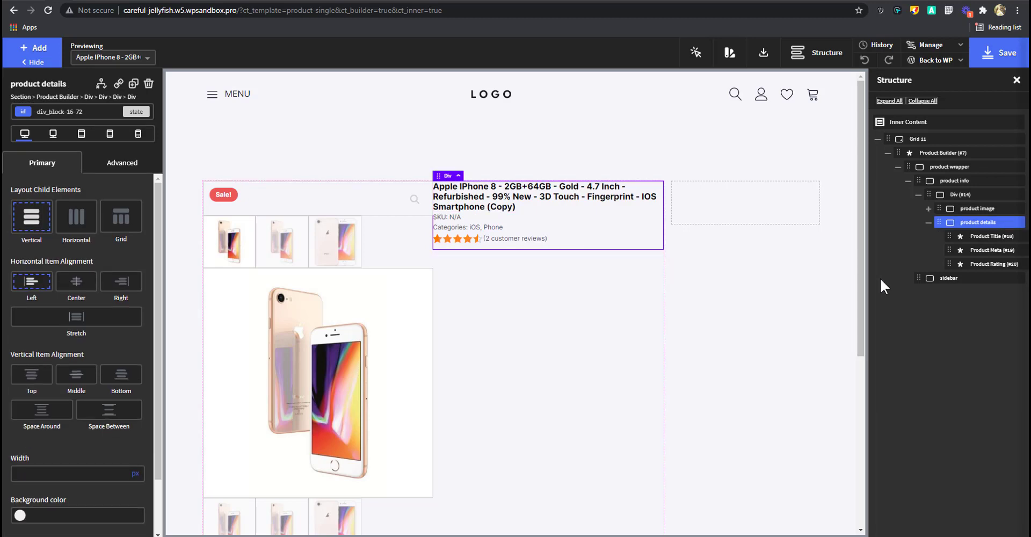
click(33, 48)
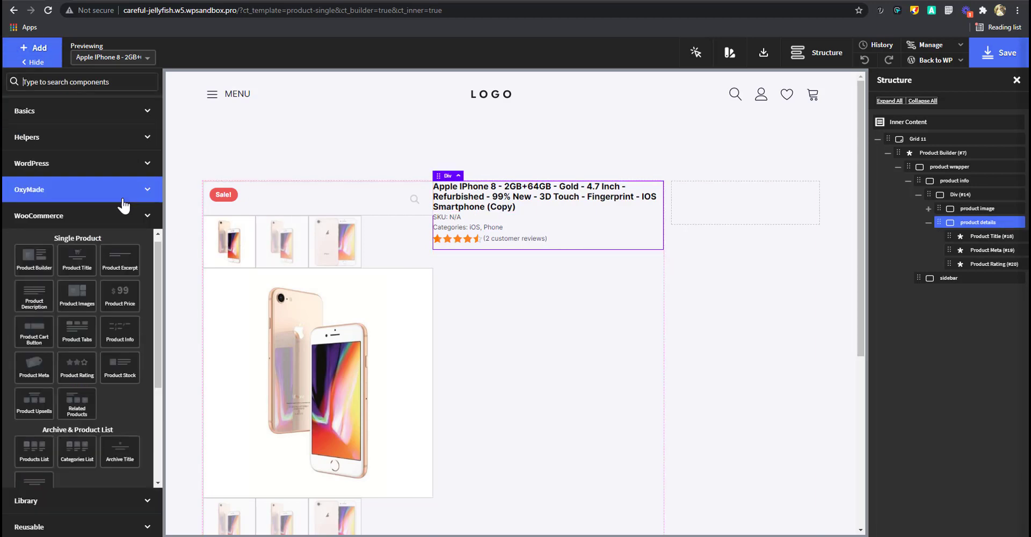
click(119, 290)
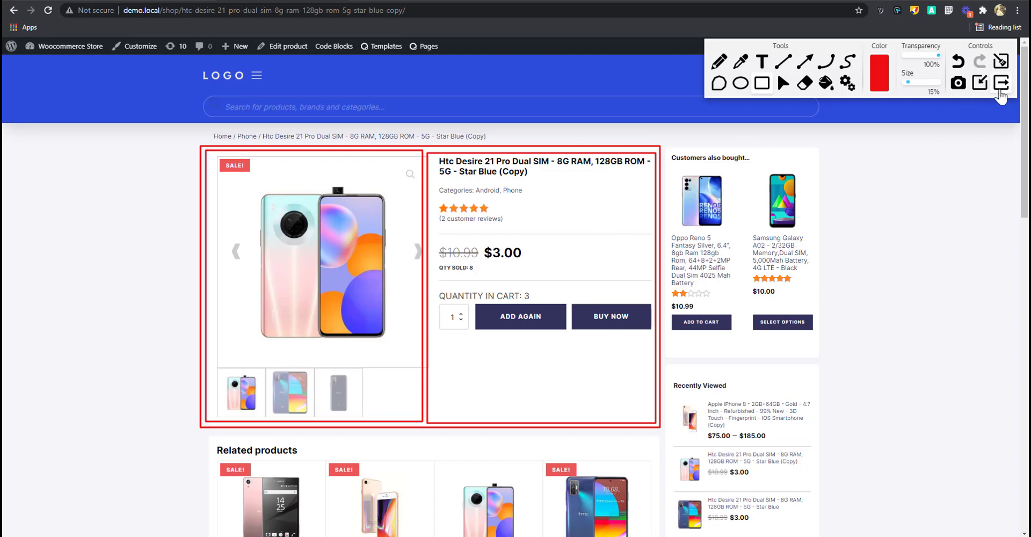
click(1001, 83)
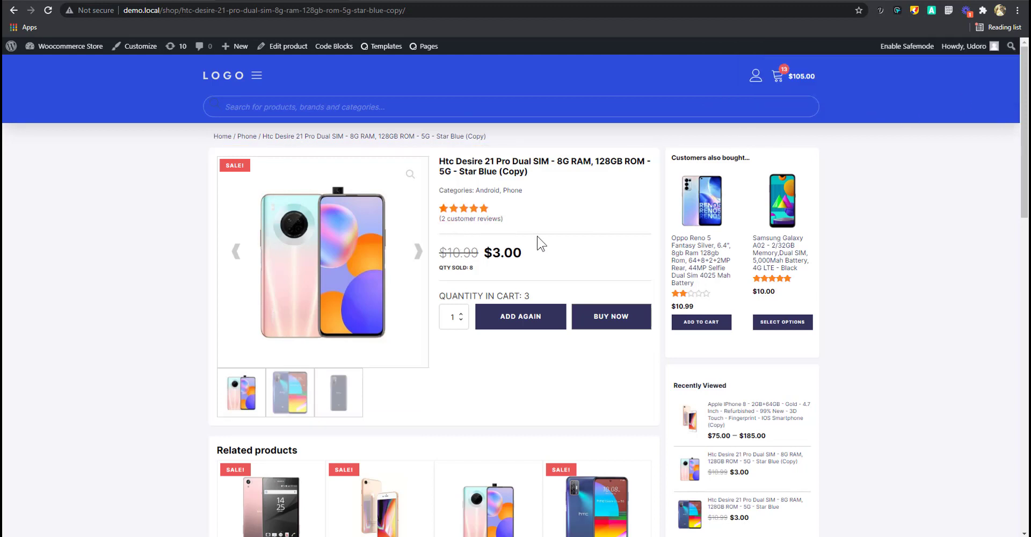
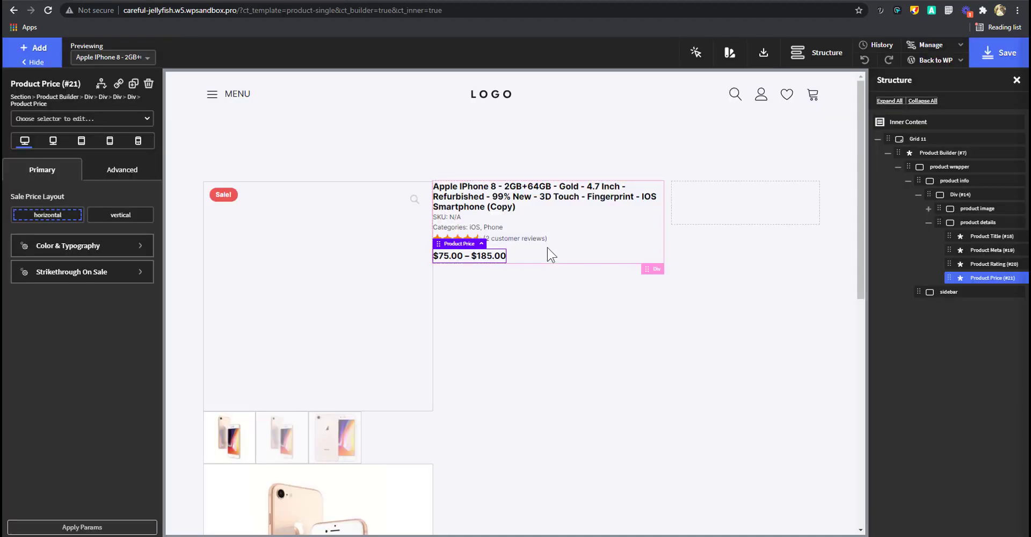
In the template builder, insert a Div between Product Rating and Product Price in product details.
click(977, 269)
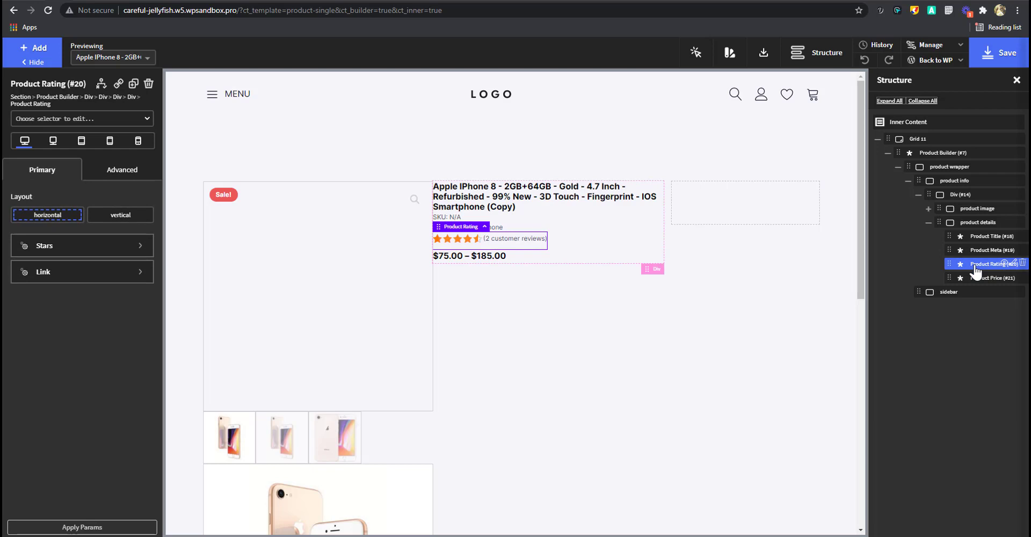
click(33, 53)
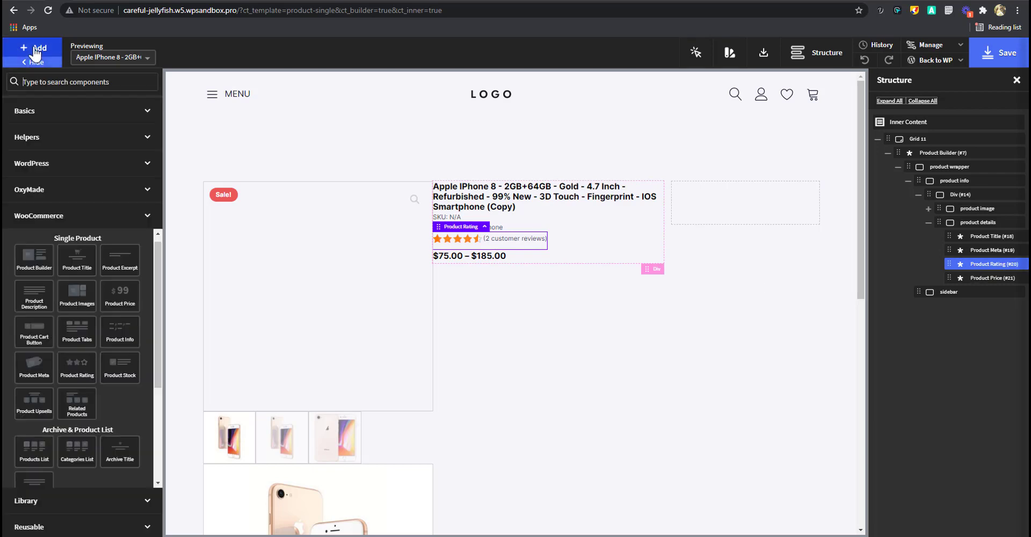
click(98, 110)
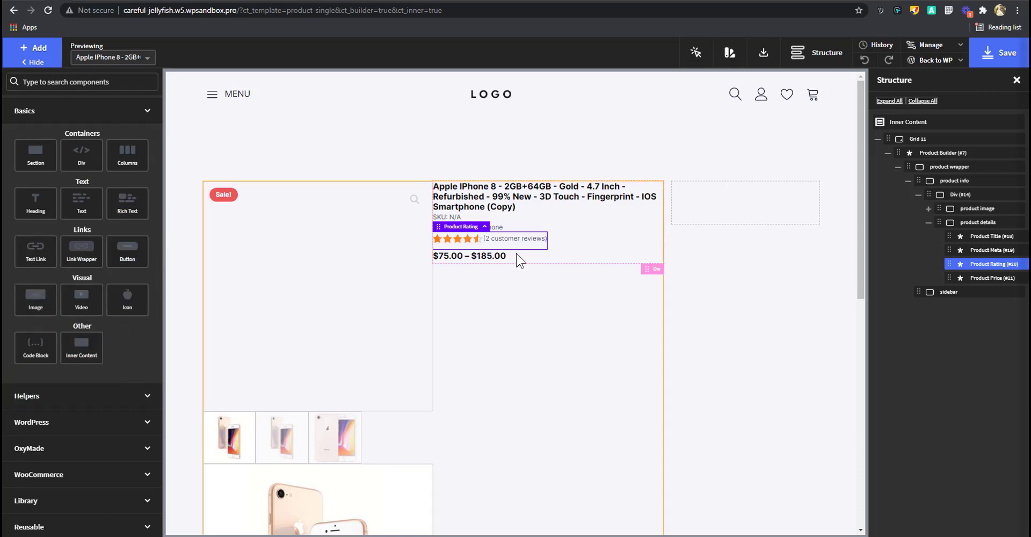
click(89, 154)
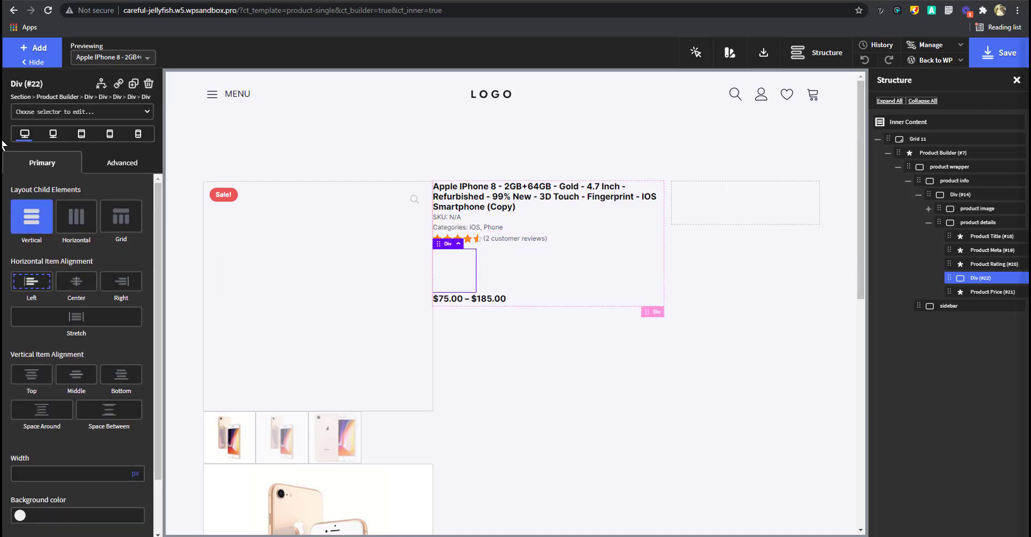
Apply the w-full class to the new Div between Product Rating and Product Price, and make its ID selector active.
click(69, 120)
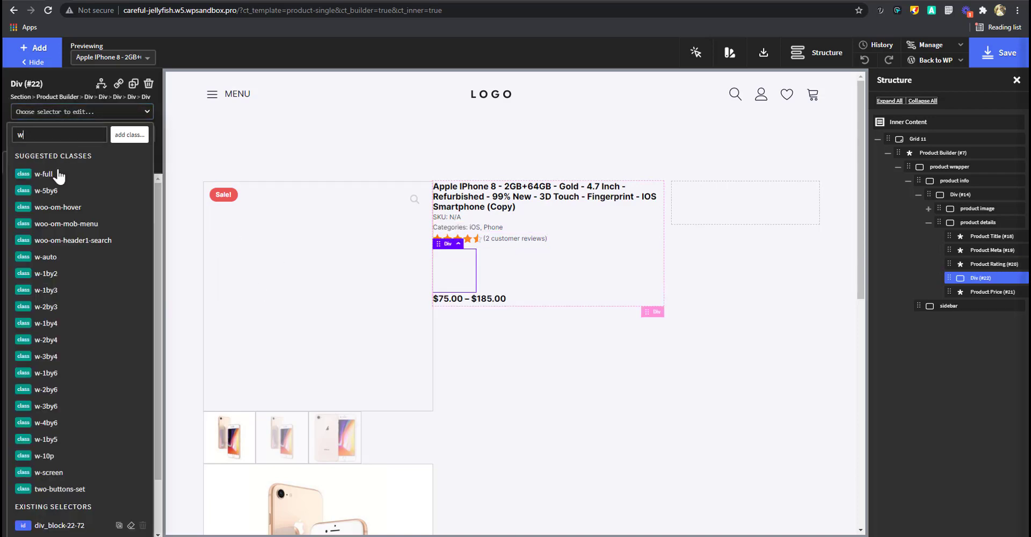
click(60, 174)
click(101, 324)
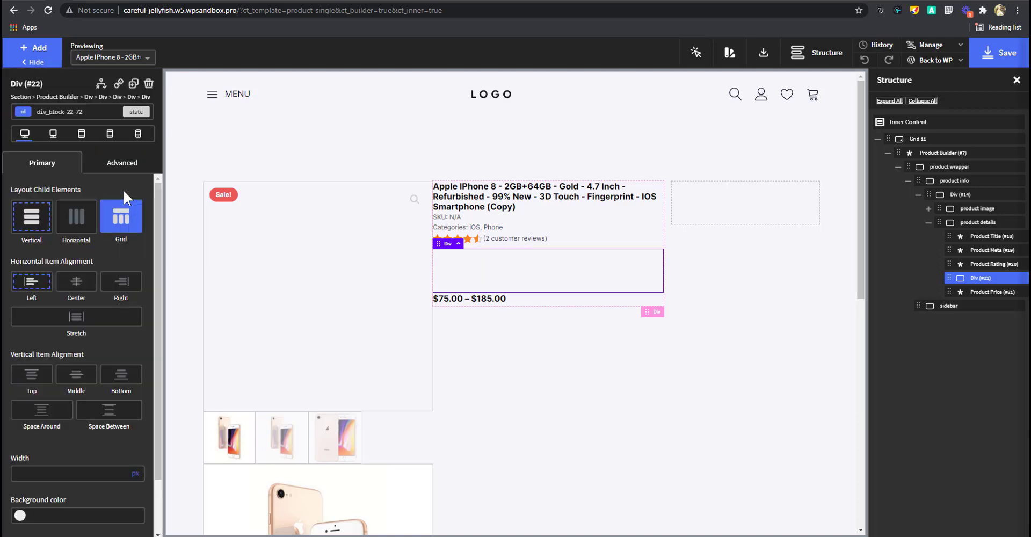
Set the Div's minimum height to 1 px so it forms a thin divider line.
click(121, 164)
click(86, 231)
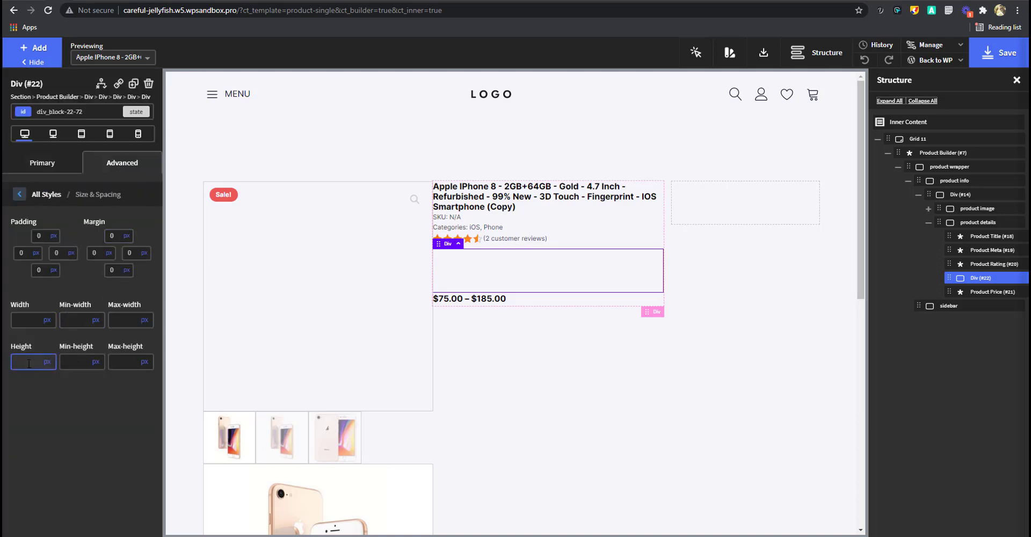
click(78, 363)
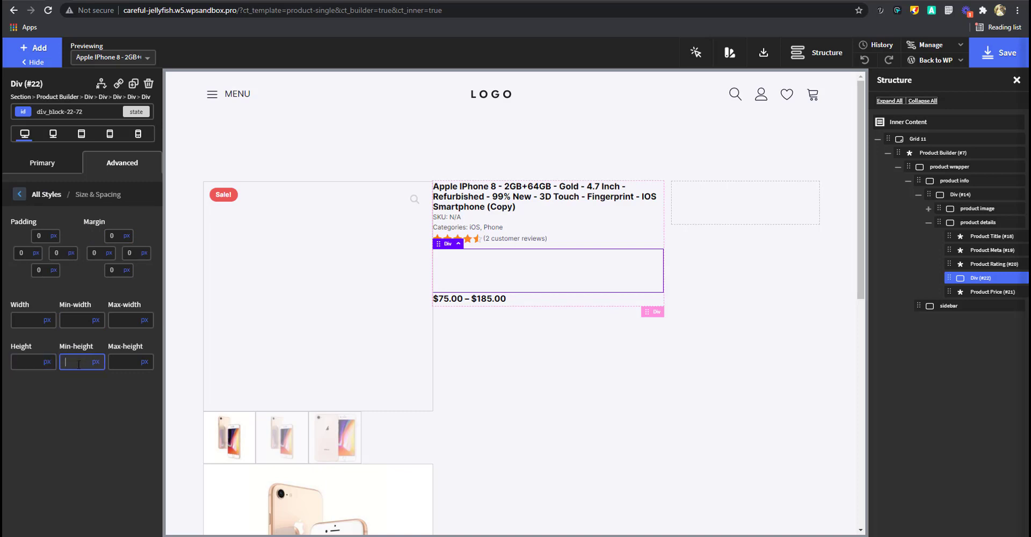
text(1)
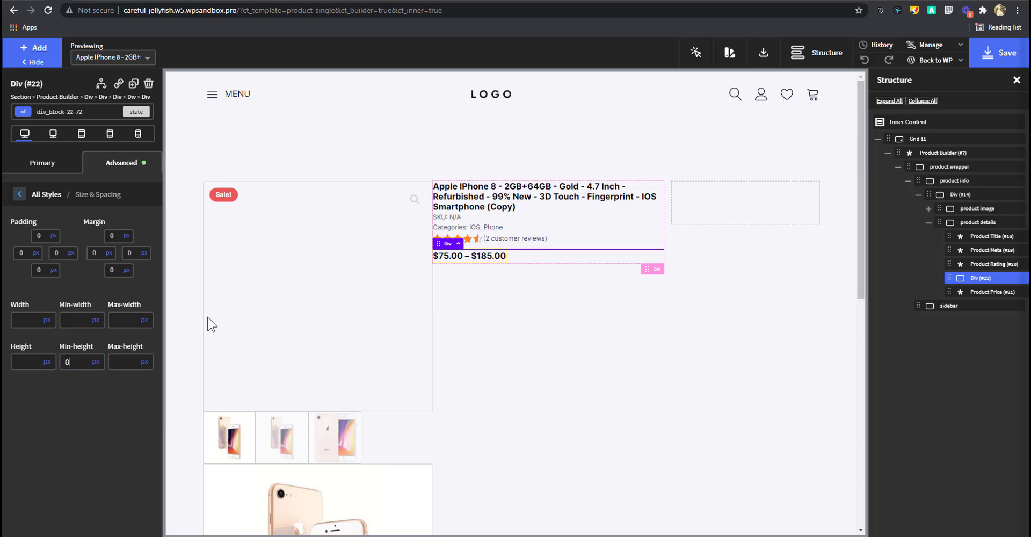
drag(77, 363, 60, 364)
text(1)
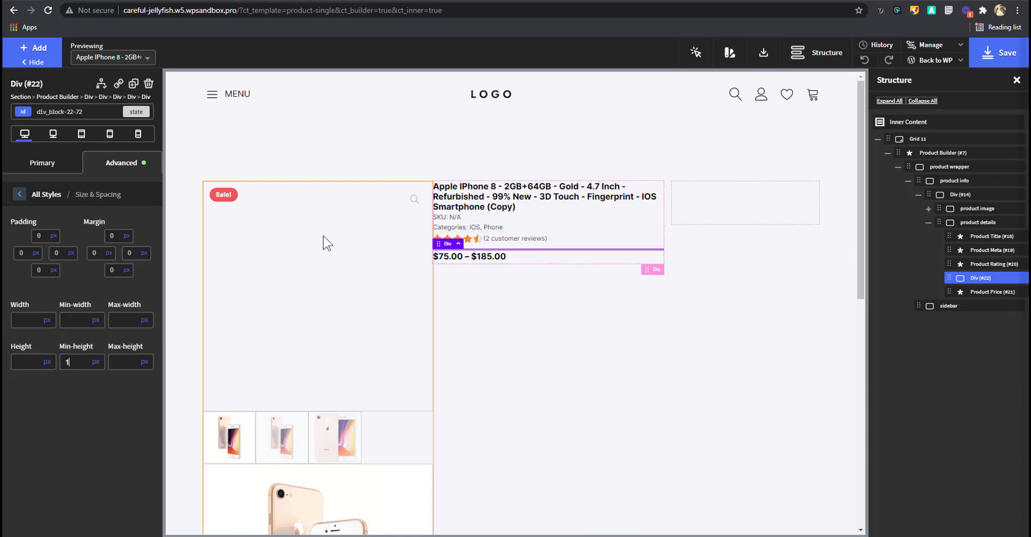
Set the divider Div's background color to var(--border-color) and check the line in the preview.
click(131, 170)
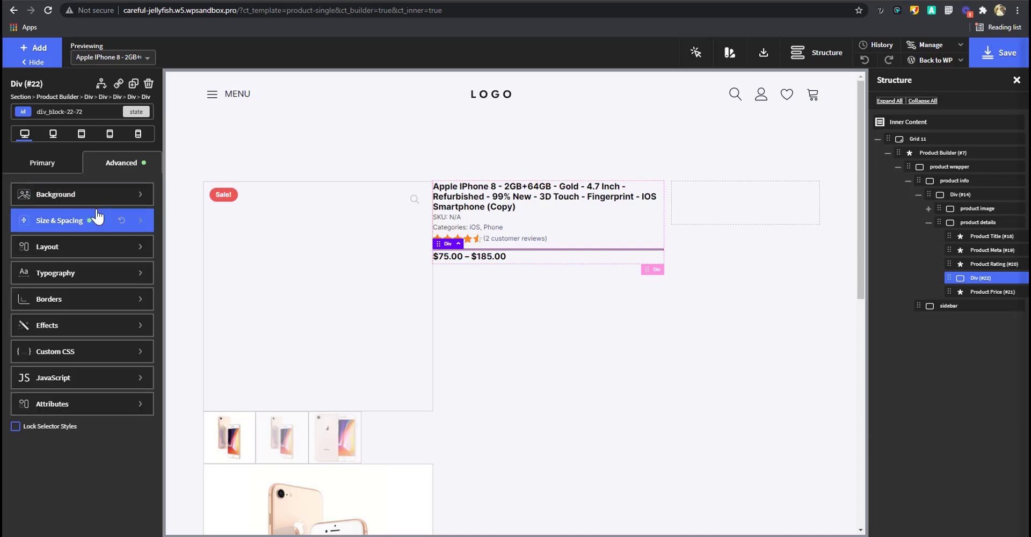
click(89, 196)
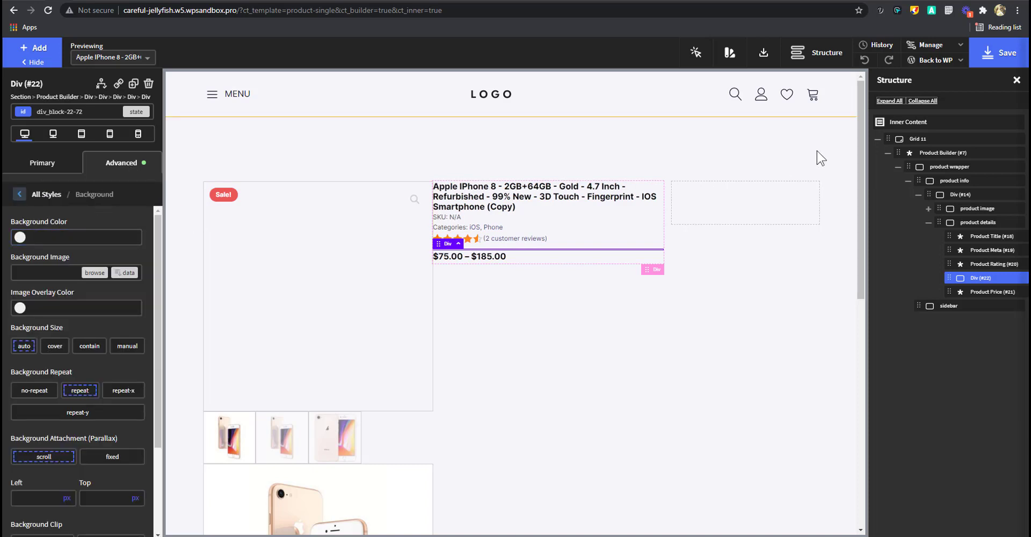
click(726, 51)
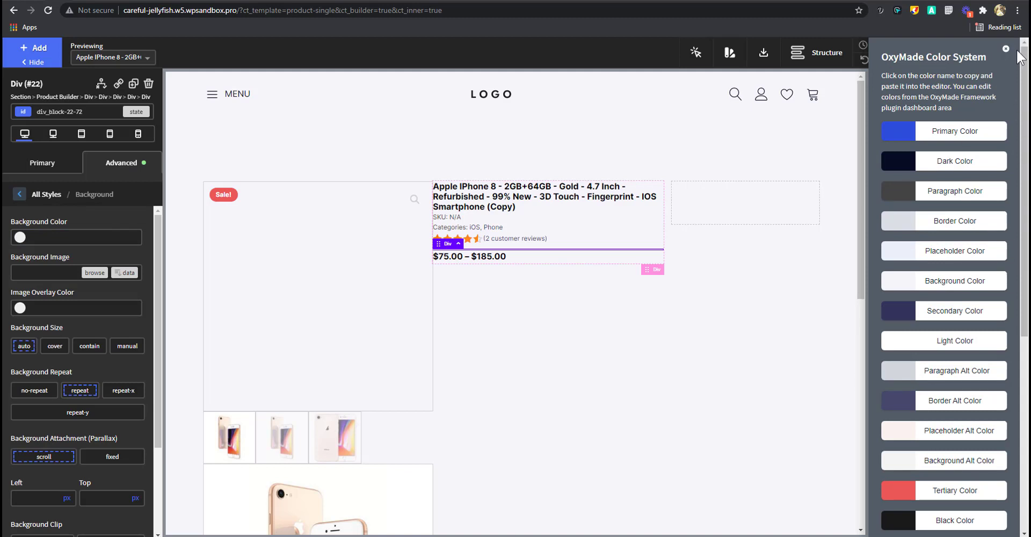
click(1006, 49)
click(81, 237)
text(var(--border-color))
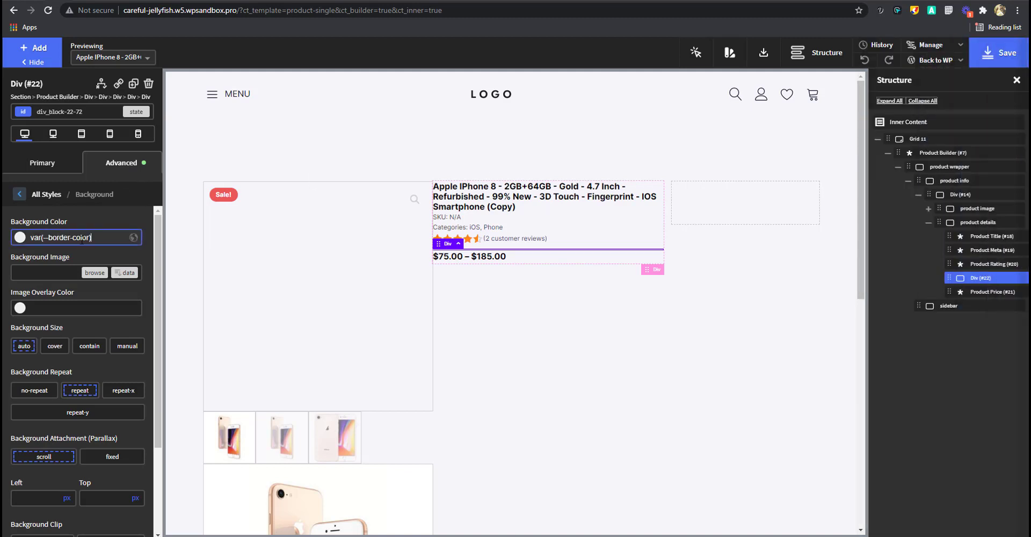
click(85, 254)
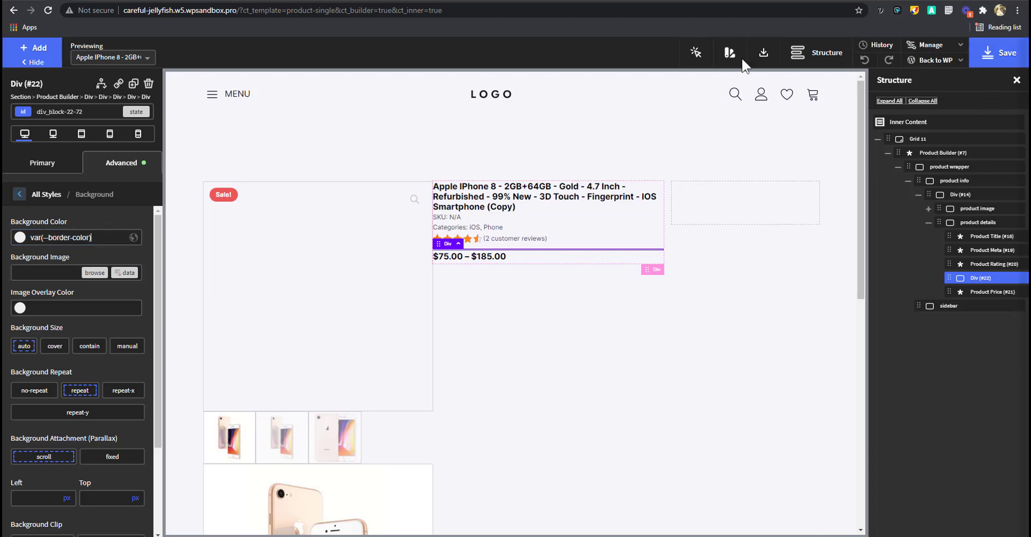
click(583, 328)
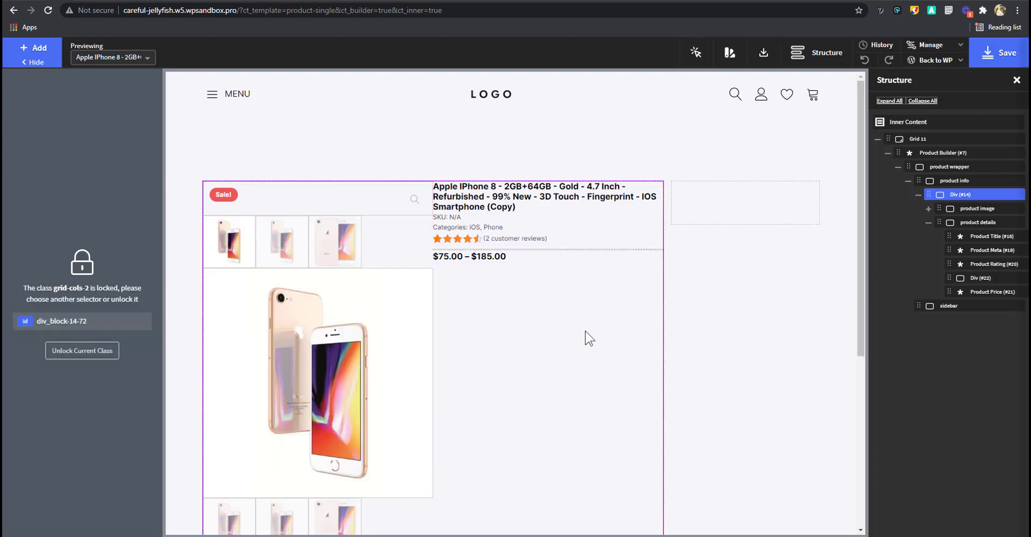
click(578, 252)
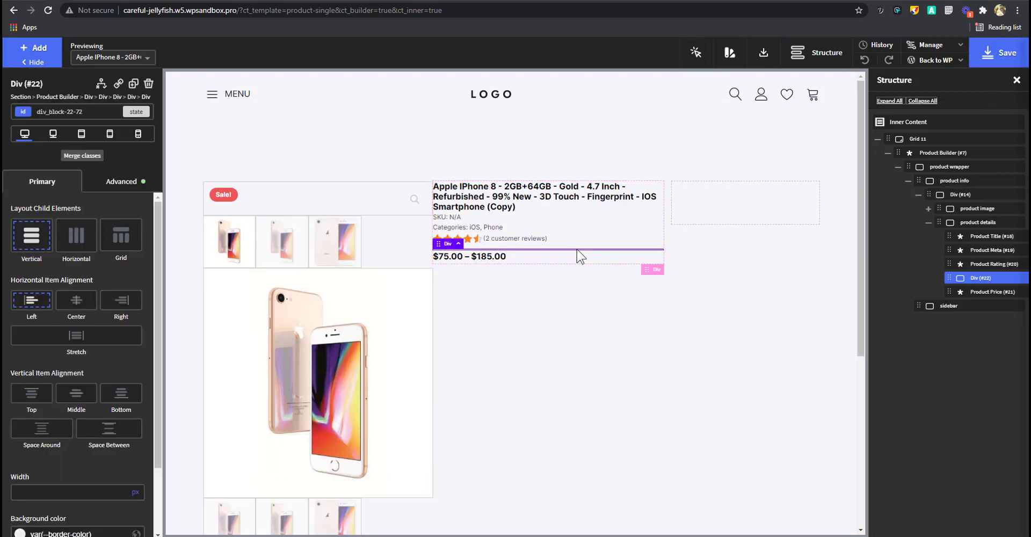
click(755, 285)
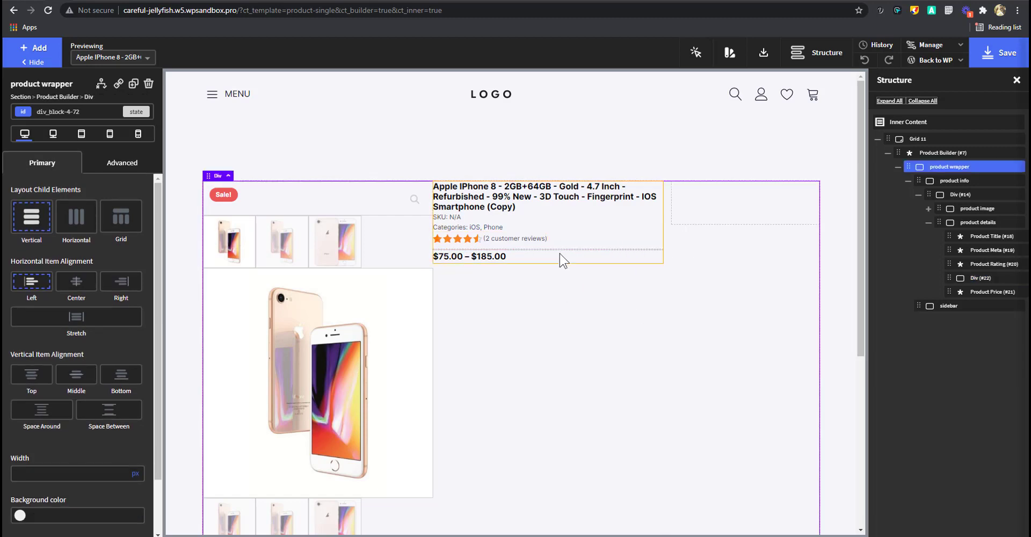
click(594, 252)
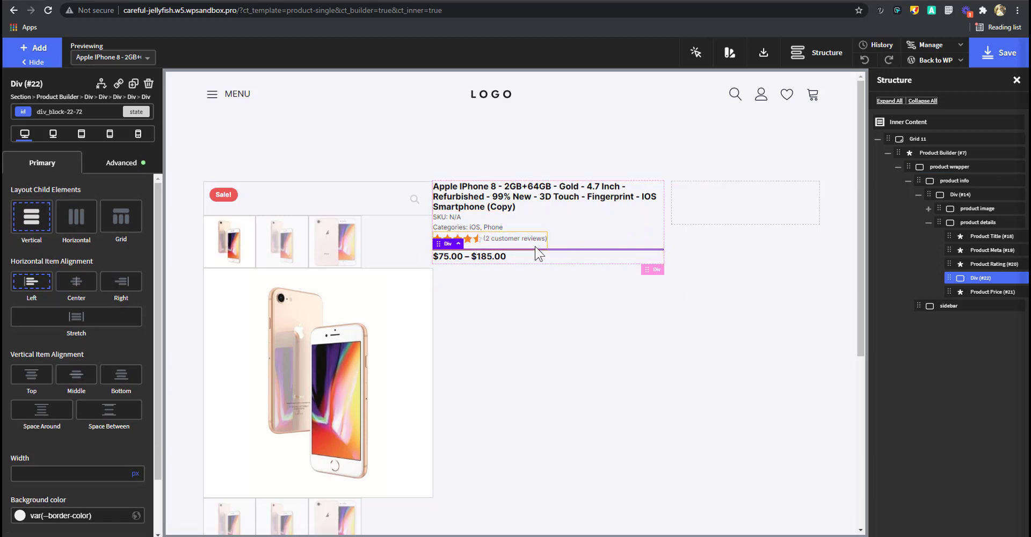
Apply the card-tight class to the product info div.
click(937, 182)
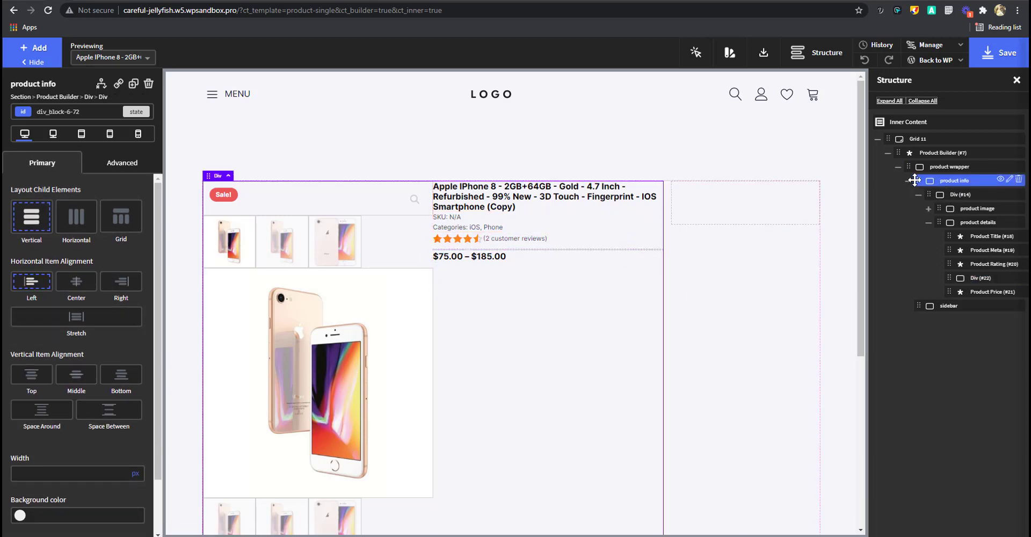
click(934, 170)
click(948, 182)
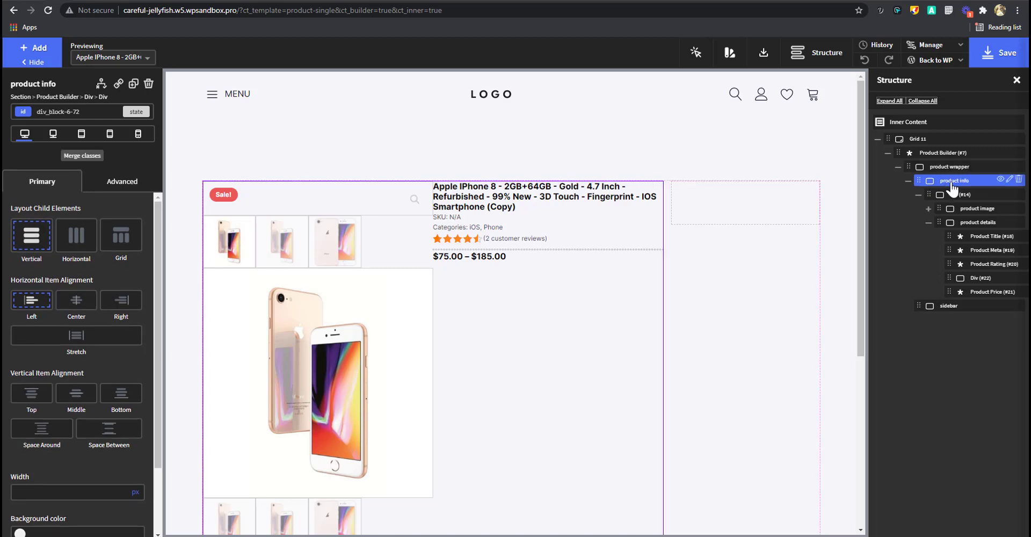
scroll(706, 279, down, 2)
scroll(707, 279, up, 1)
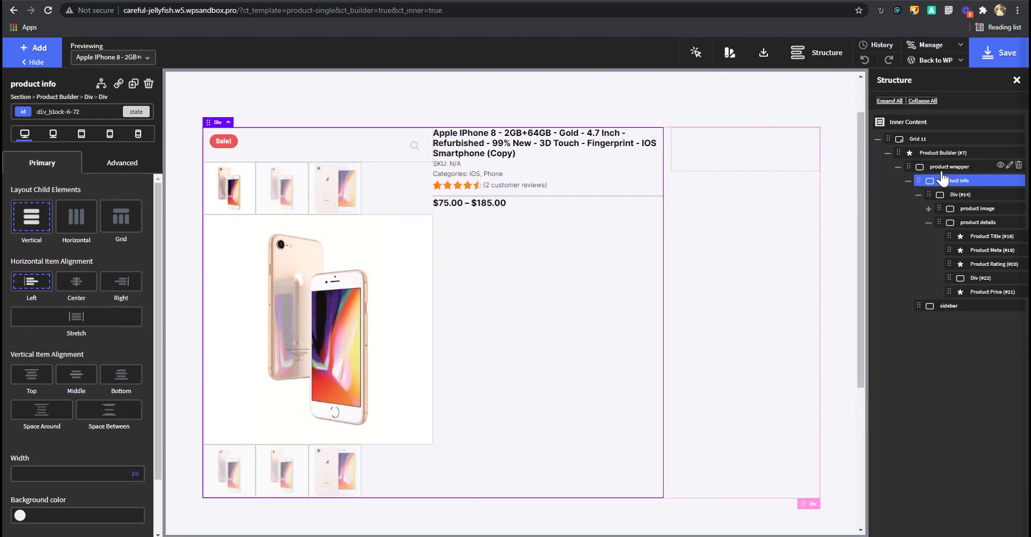
click(82, 112)
text(car)
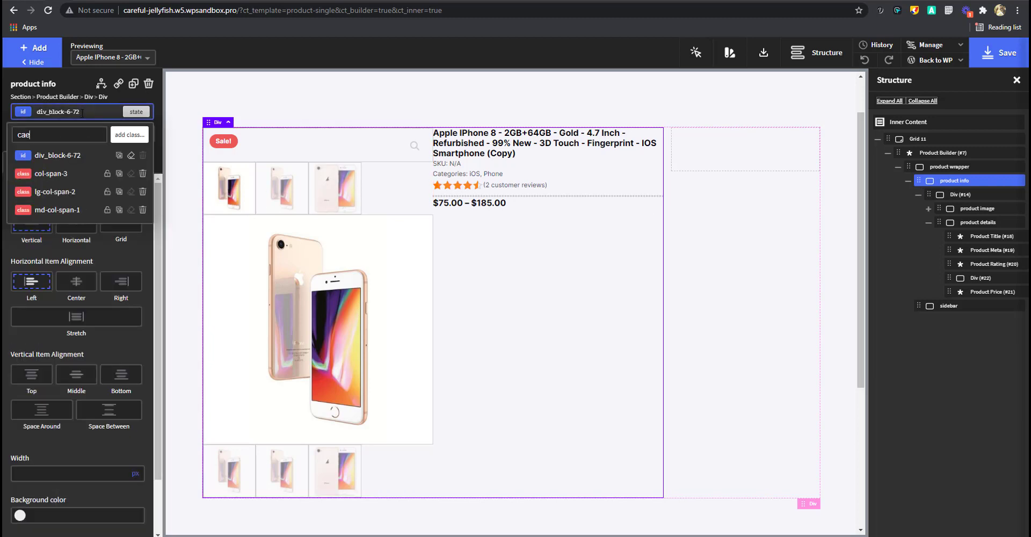
text(d)
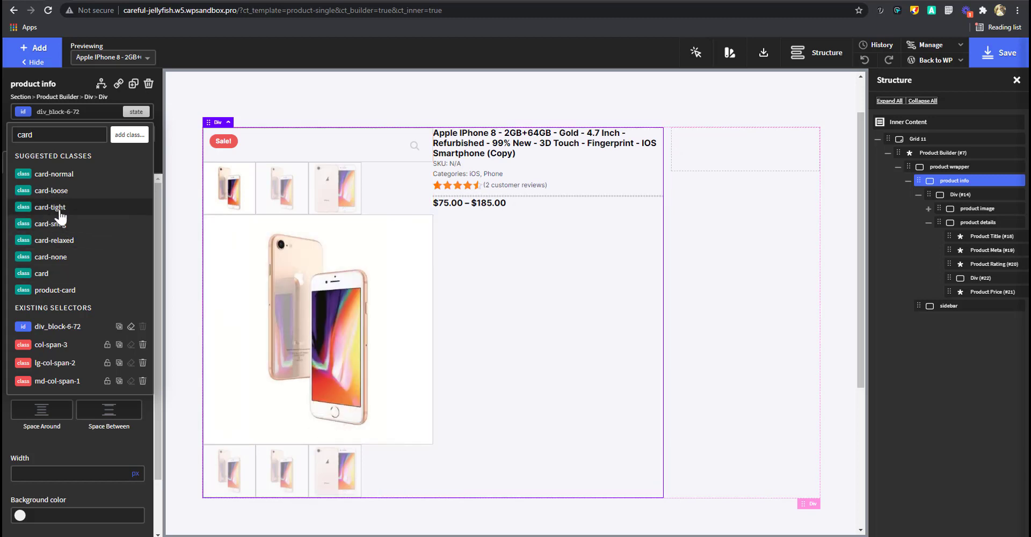
click(50, 208)
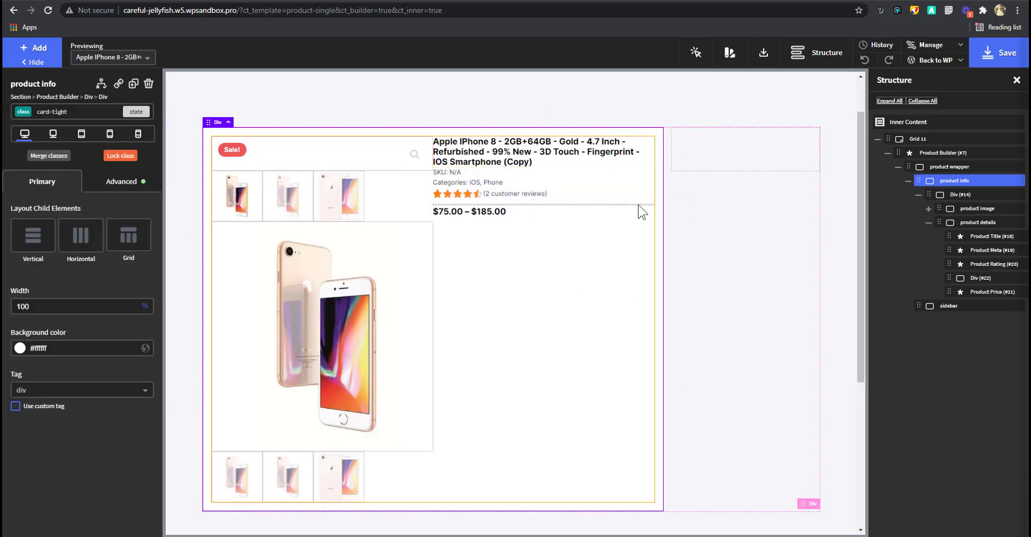
Apply the shadow-sm class to the product info div and check the card in the preview.
click(90, 115)
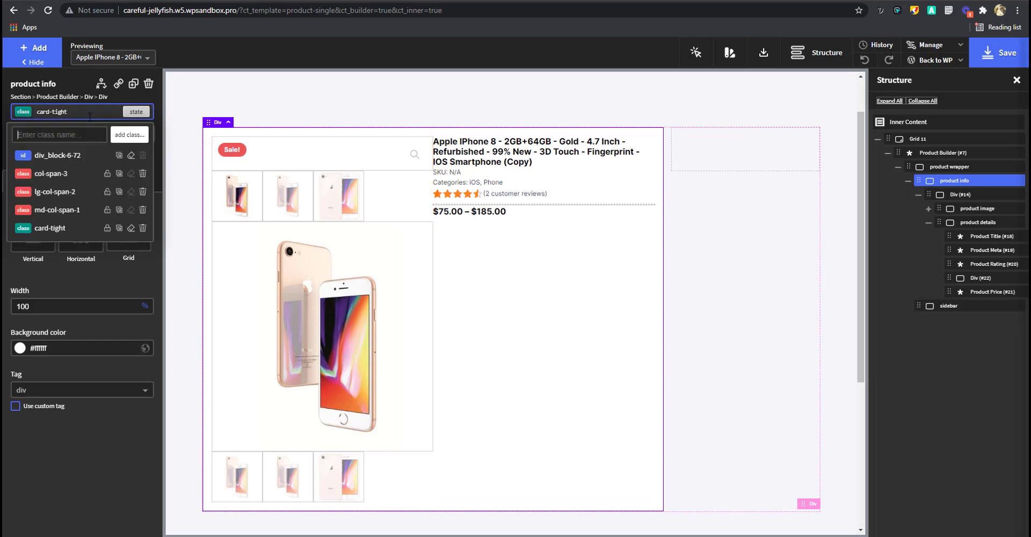
text(sha)
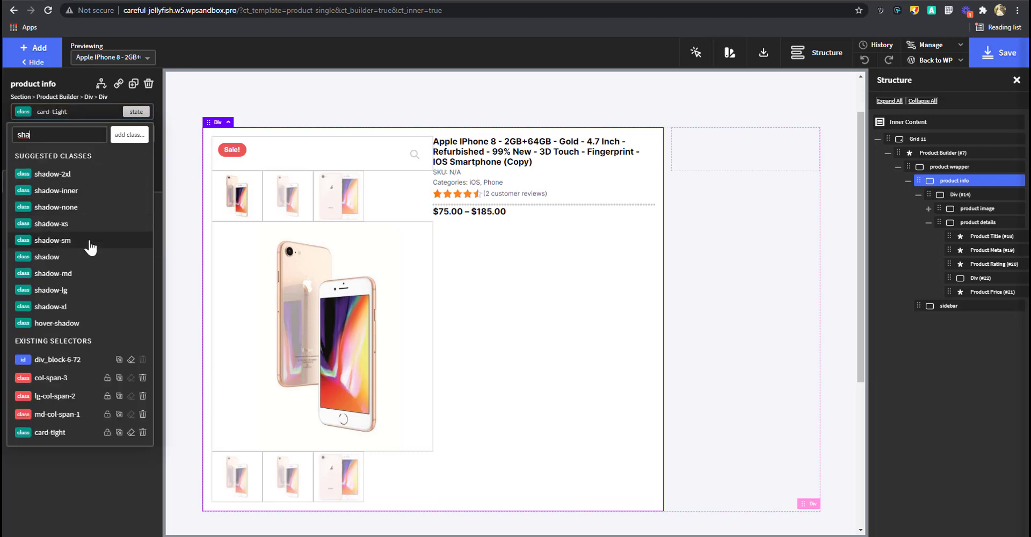
click(52, 240)
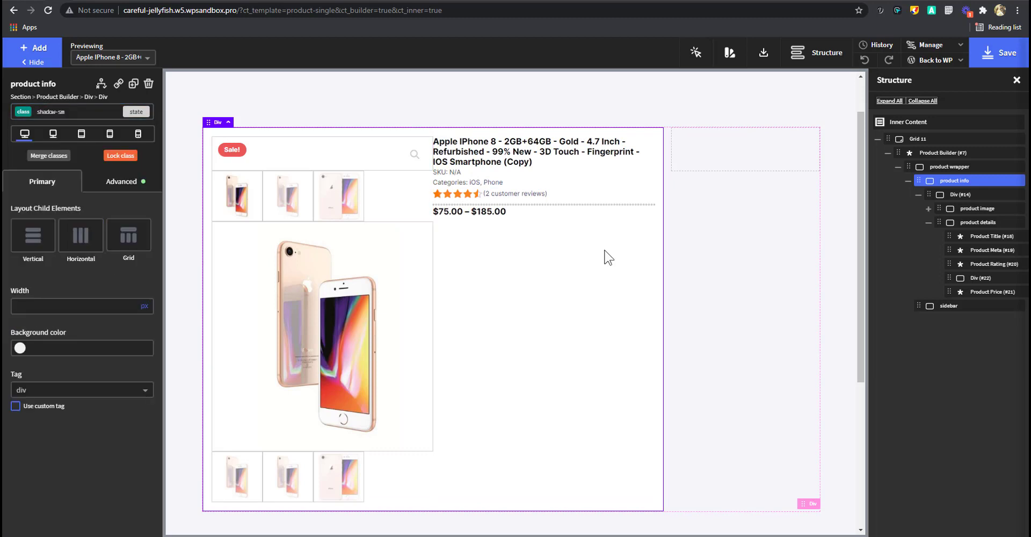
click(692, 91)
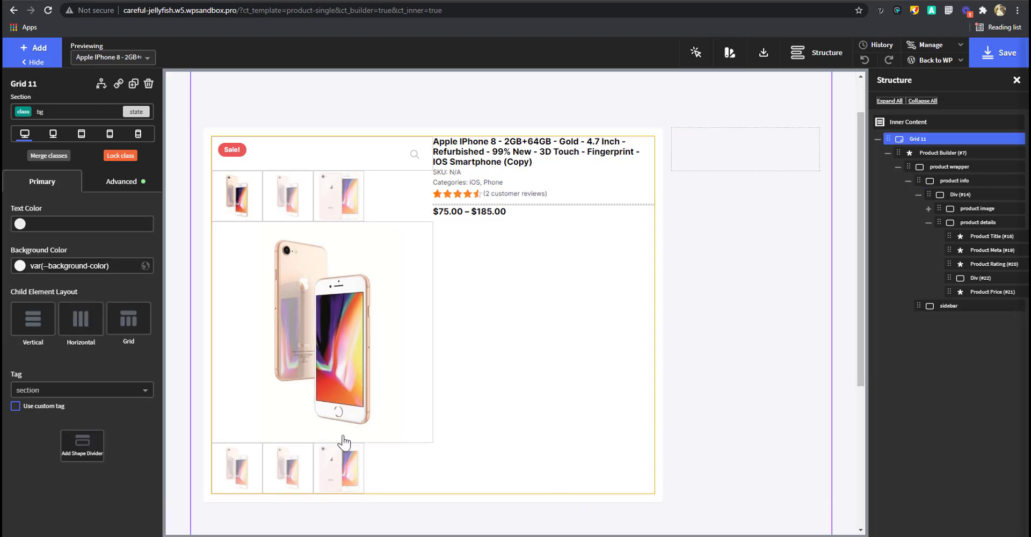
scroll(560, 366, down, 2)
scroll(575, 375, up, 4)
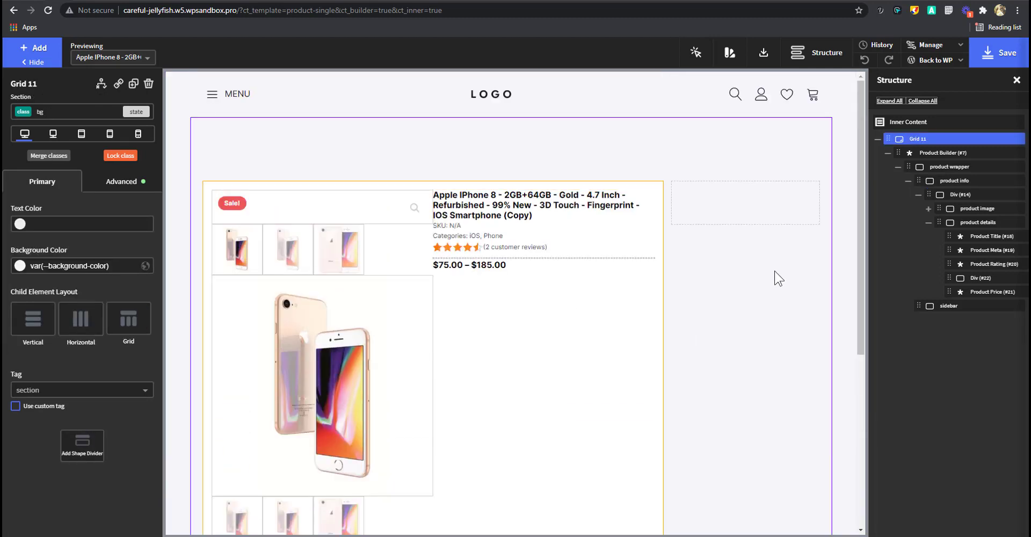
Apply the card-tight and shadow-sm classes to the empty sidebar div.
click(755, 221)
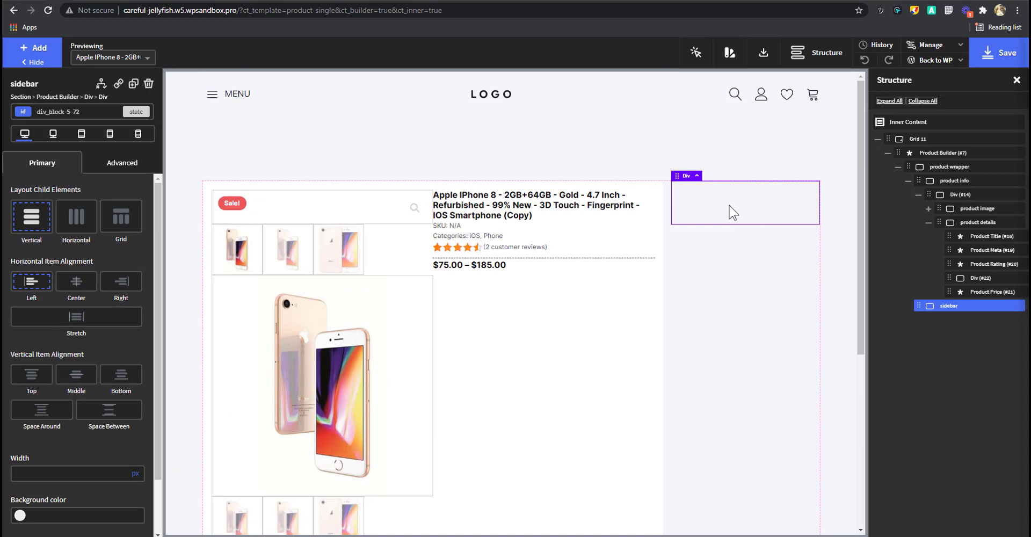
click(92, 110)
text(card)
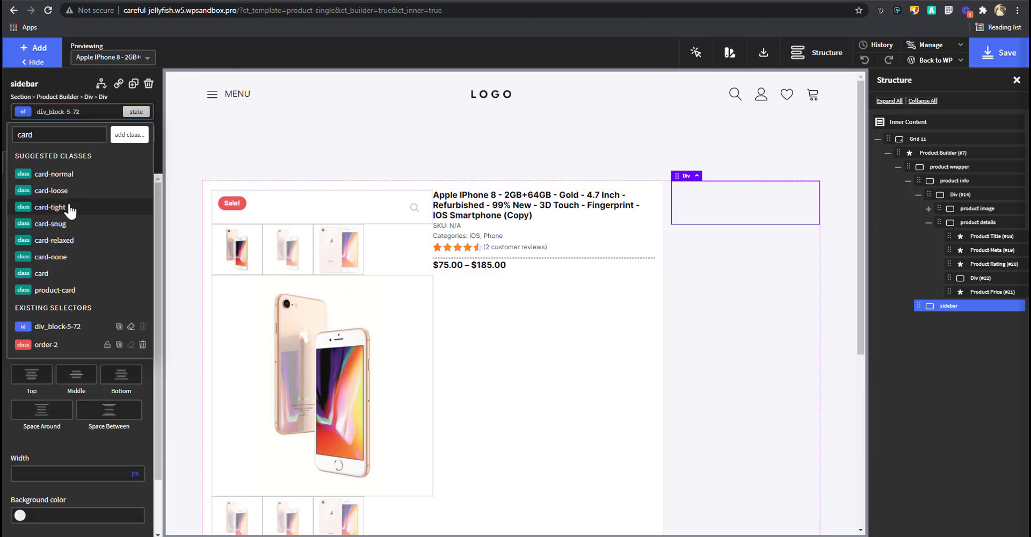
click(70, 207)
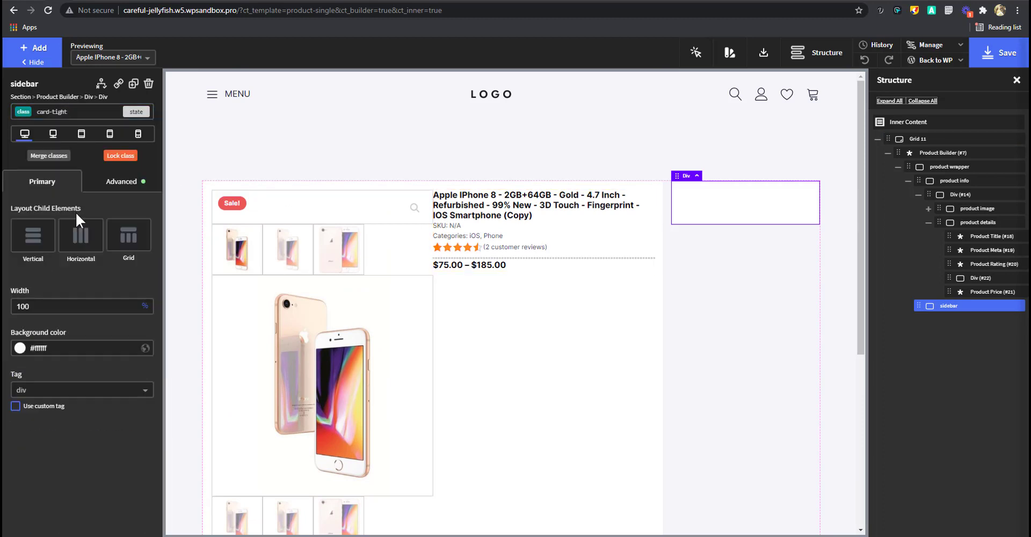
click(73, 113)
text(shadow-sm)
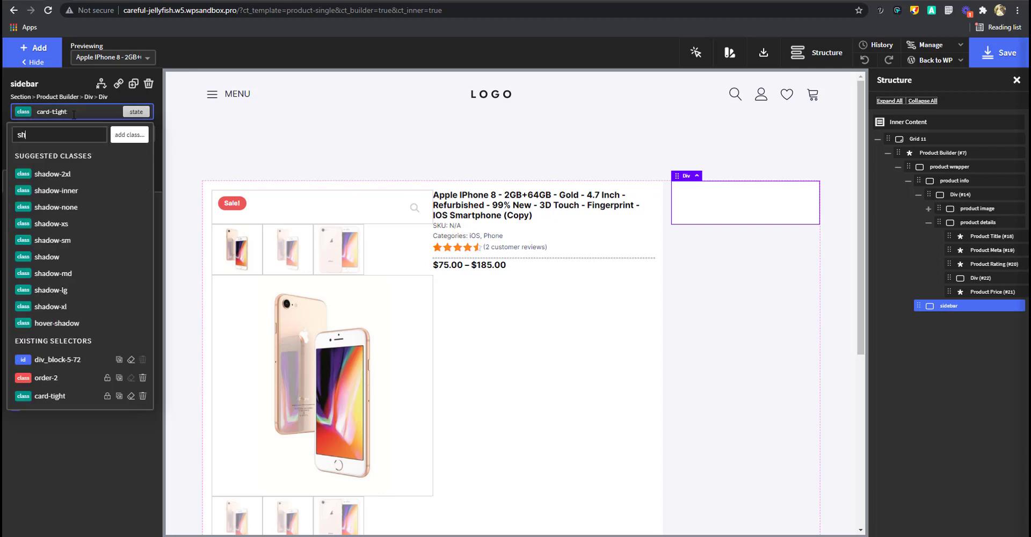
click(783, 156)
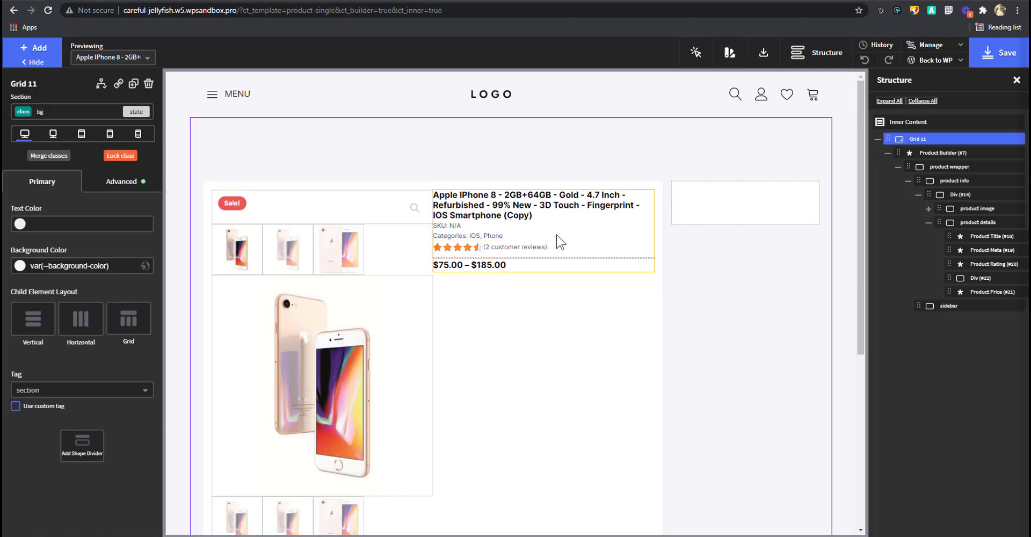
Select the product details div, examine the quantity sold line below the price on the demo page, and return to the template builder.
click(553, 271)
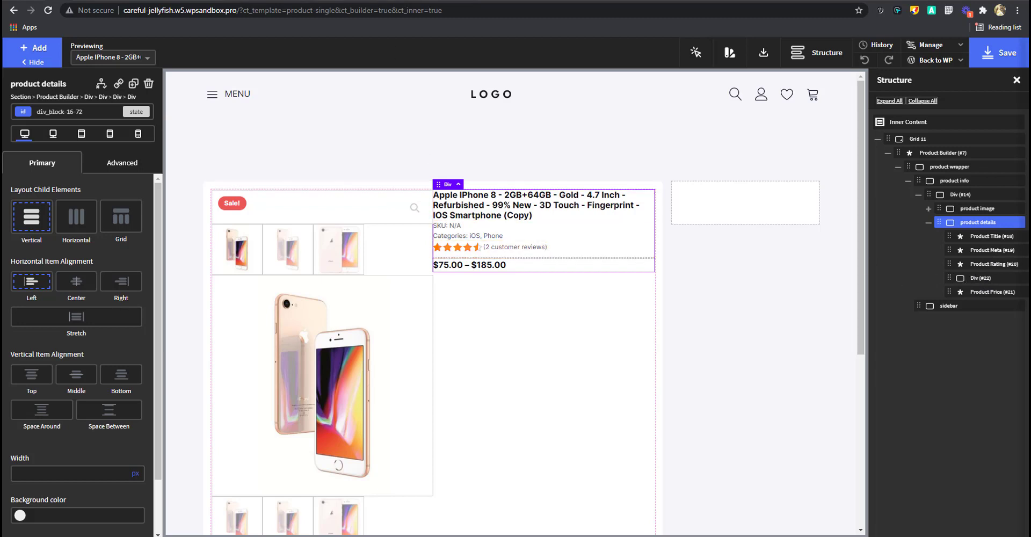
click(269, 0)
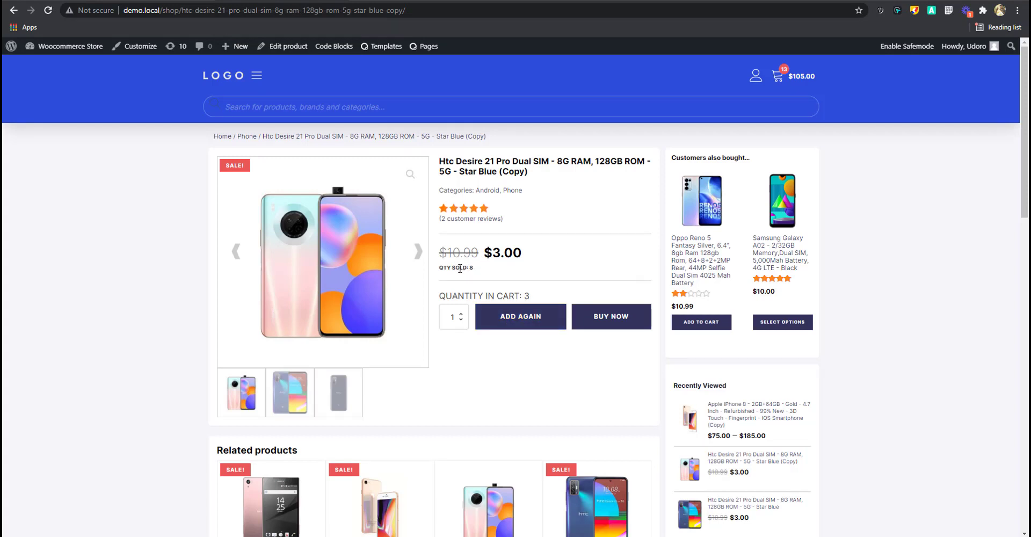
drag(441, 267, 490, 279)
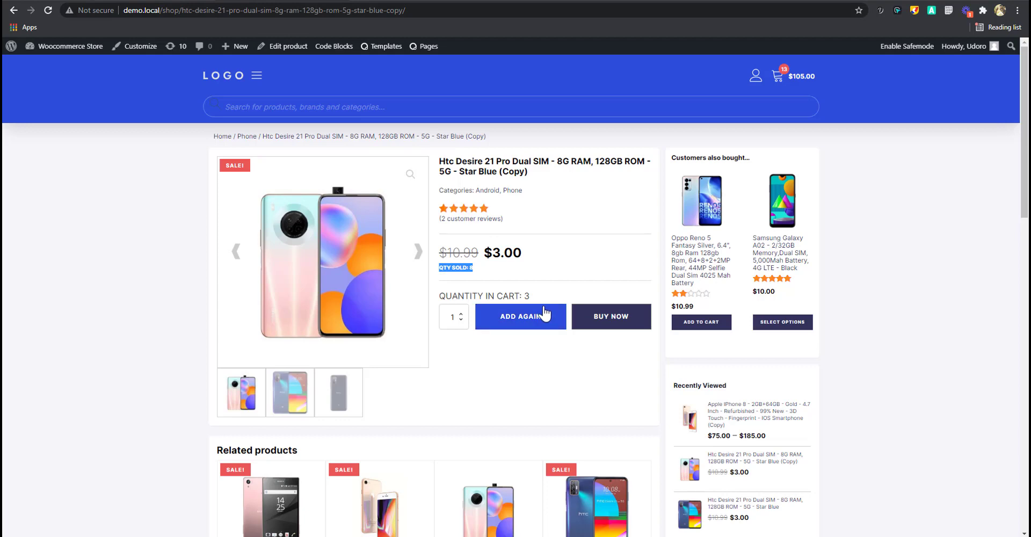
click(177, 1)
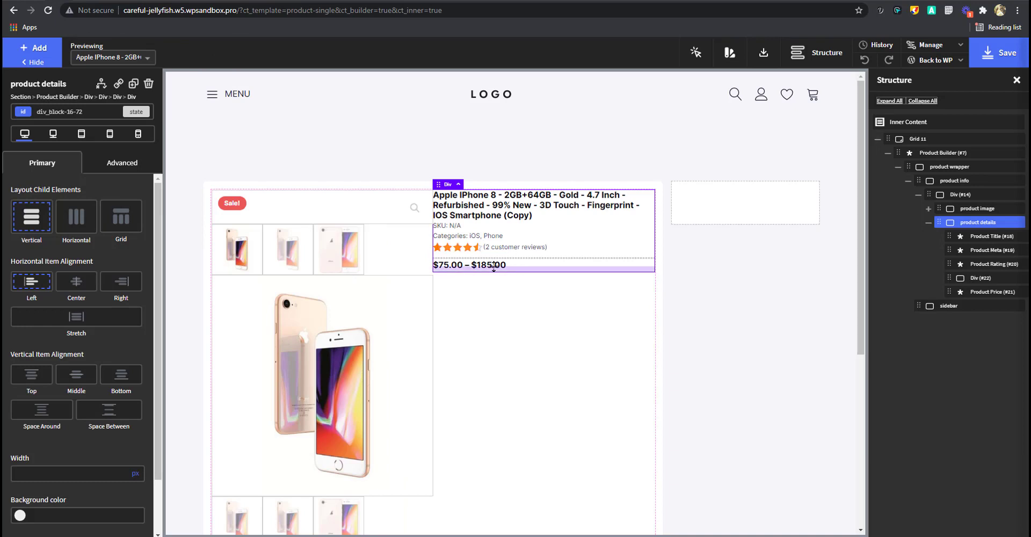
Add a text element directly below the product price in the product details div and open its text for editing.
click(47, 54)
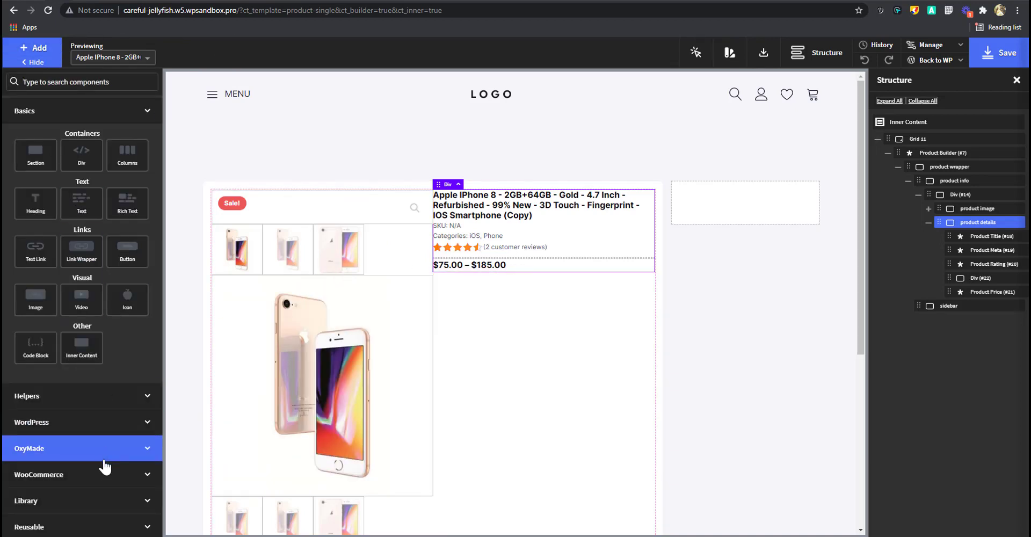
click(96, 482)
scroll(94, 432, down, 3)
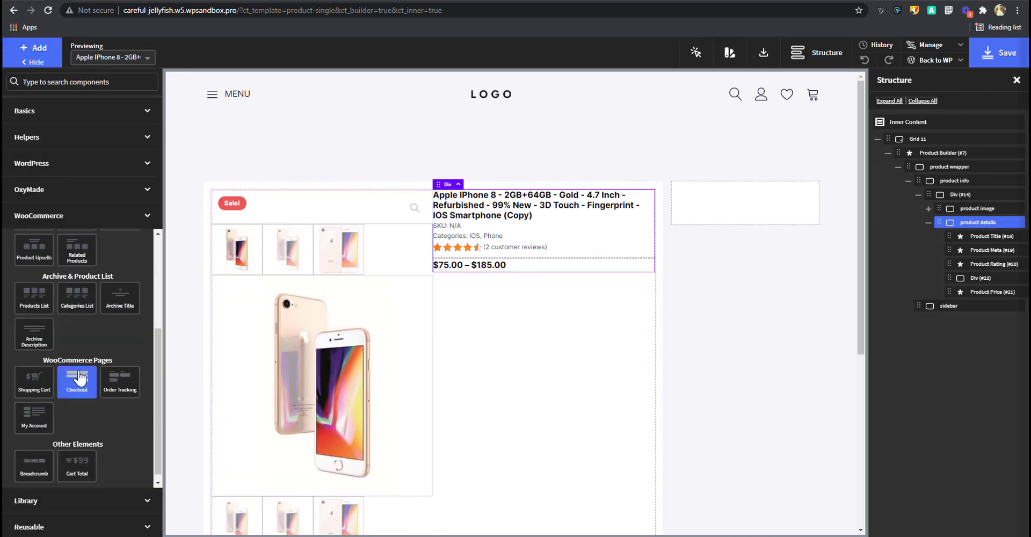
scroll(79, 433, up, 3)
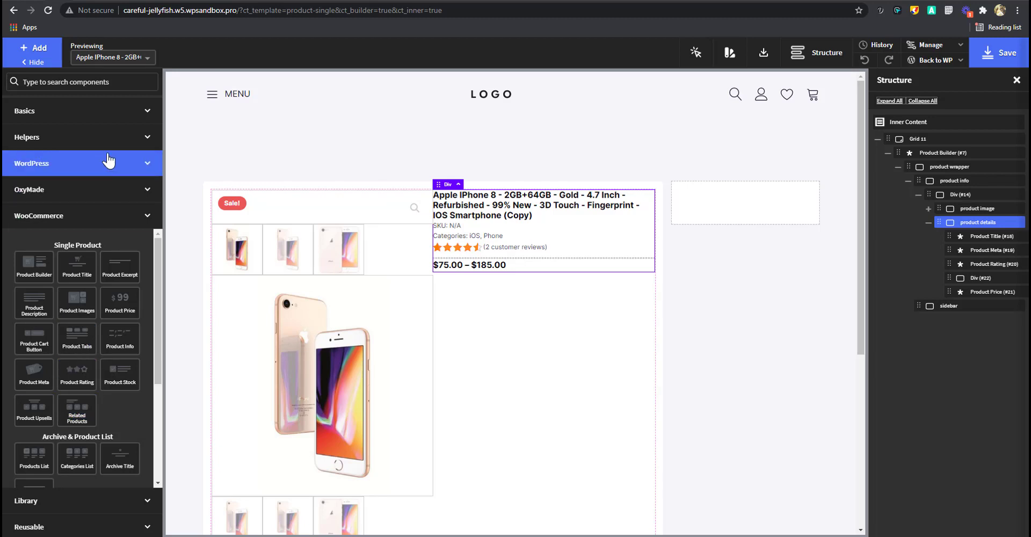
click(494, 269)
click(33, 50)
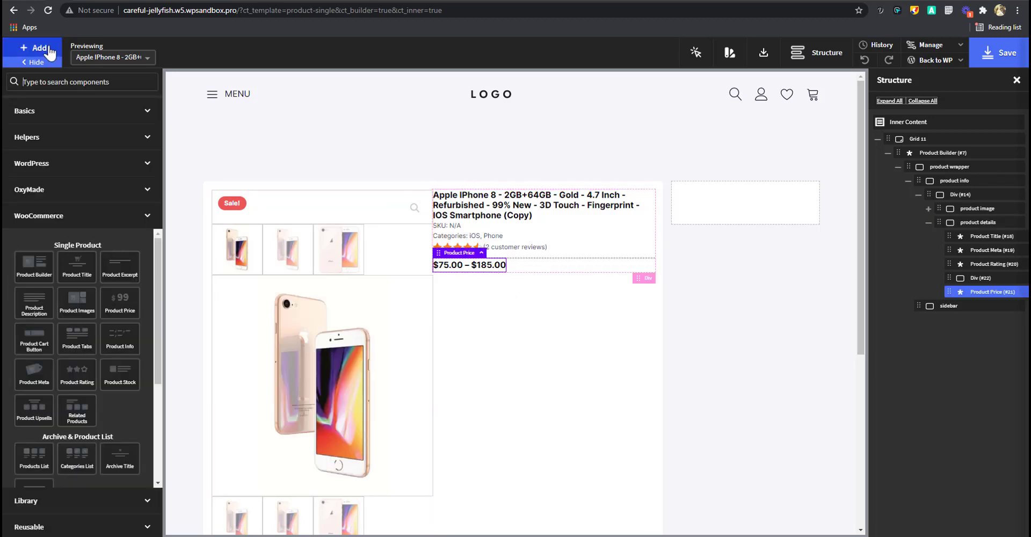
click(65, 110)
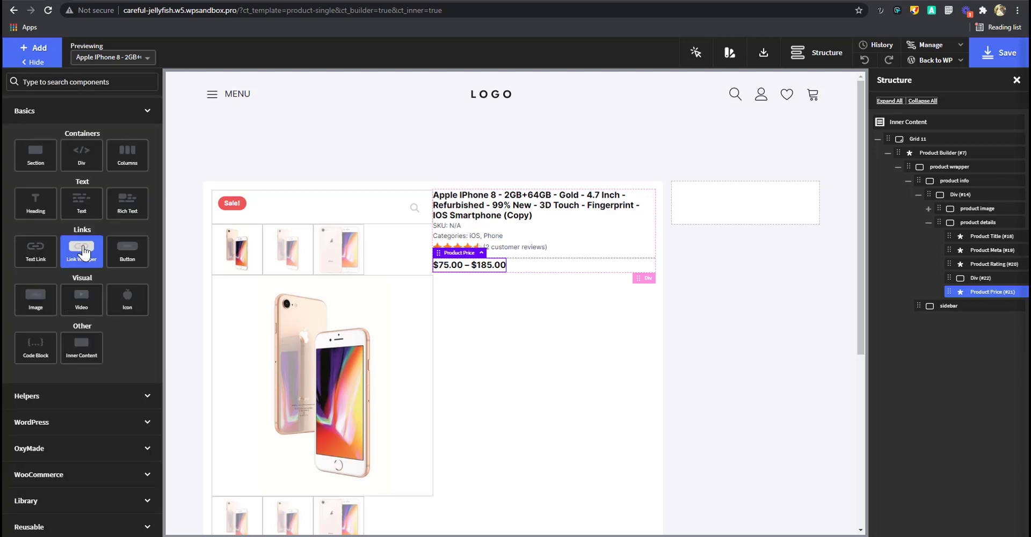
click(85, 205)
double_click(588, 279)
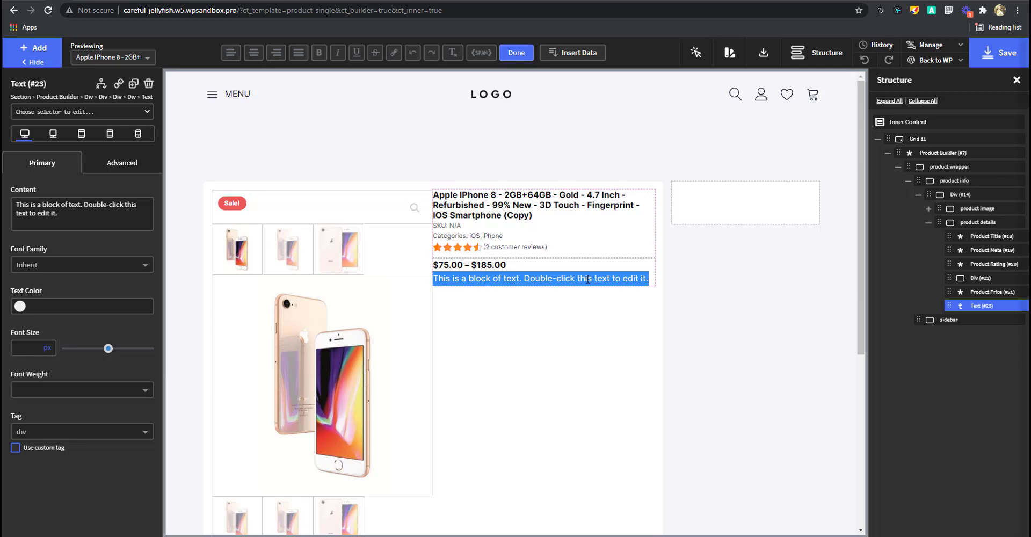
Replace the new text element's placeholder with dynamic data from the total_sales custom field.
click(579, 50)
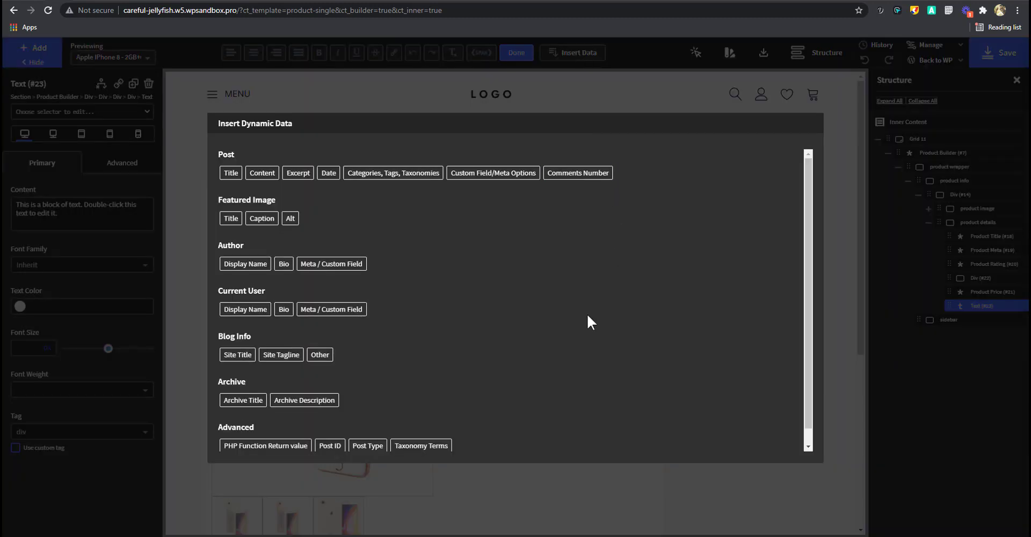
scroll(553, 320, down, 1)
click(492, 162)
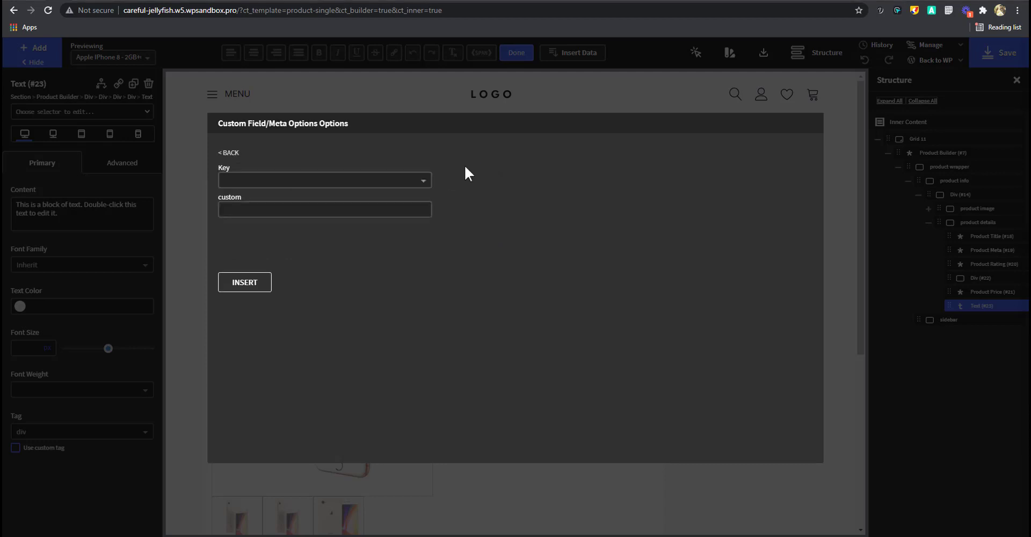
click(373, 181)
scroll(428, 219, down, 1)
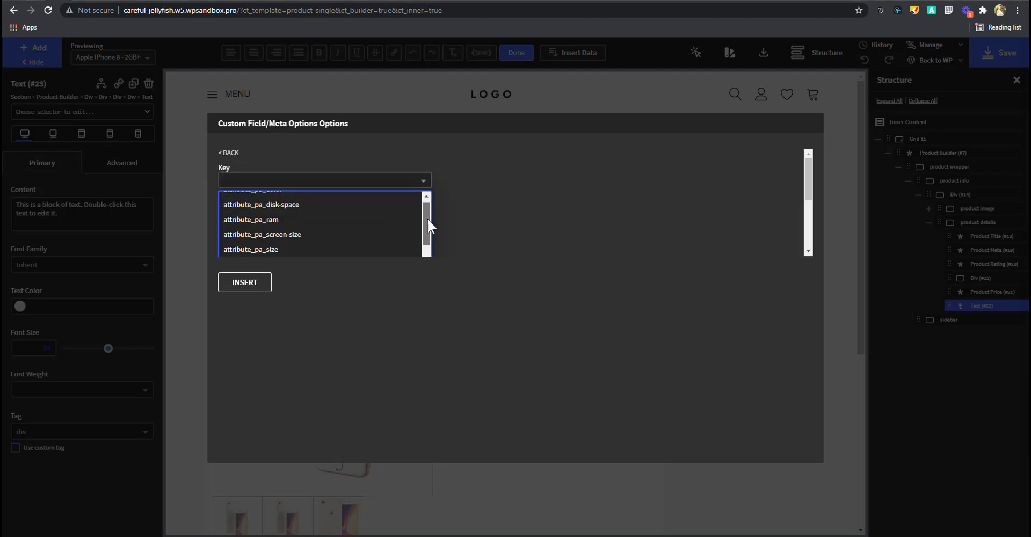
scroll(402, 236, down, 10)
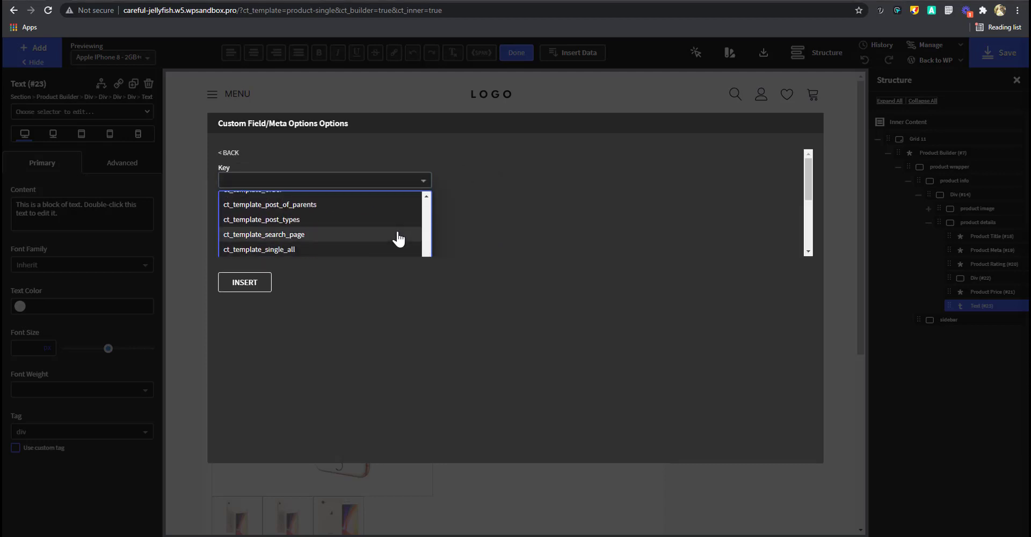
drag(810, 177, 808, 230)
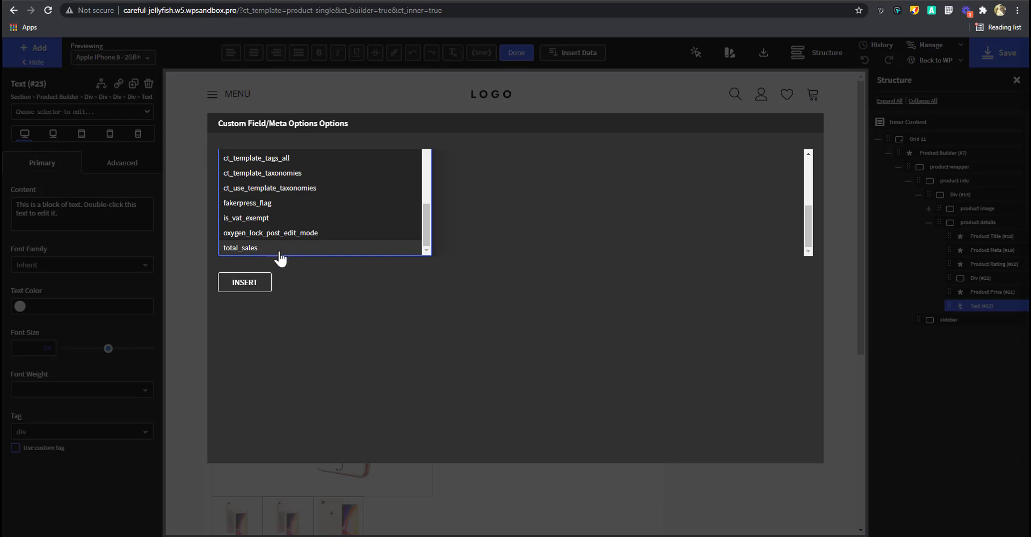
click(244, 250)
click(266, 283)
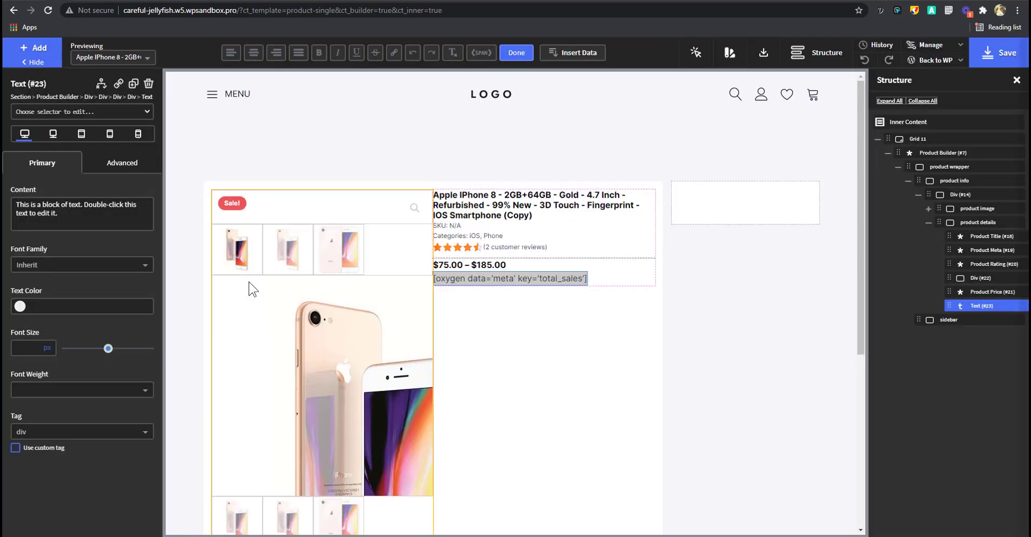
click(618, 279)
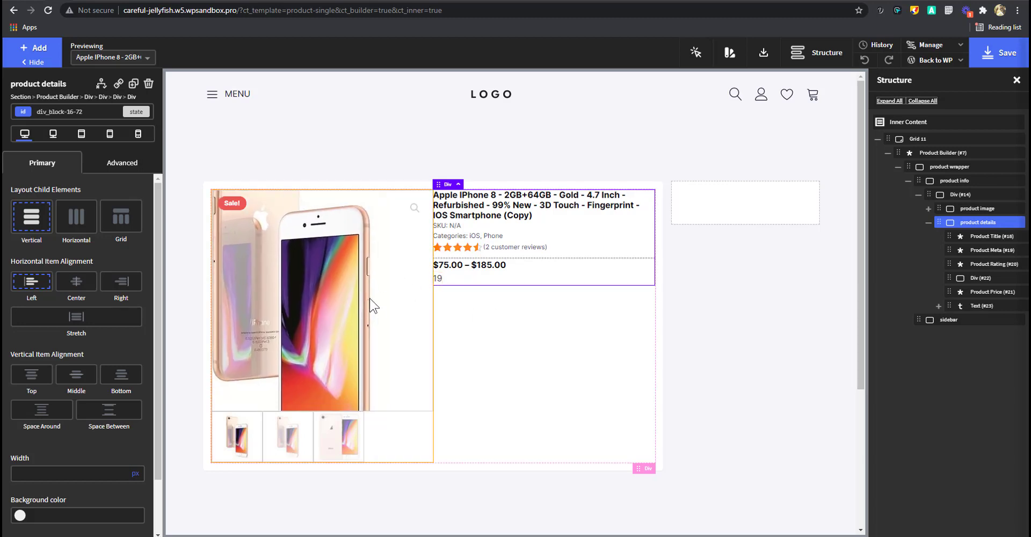
Put the label "Total Sales:" in front of the dynamic sales value in the text element.
click(438, 279)
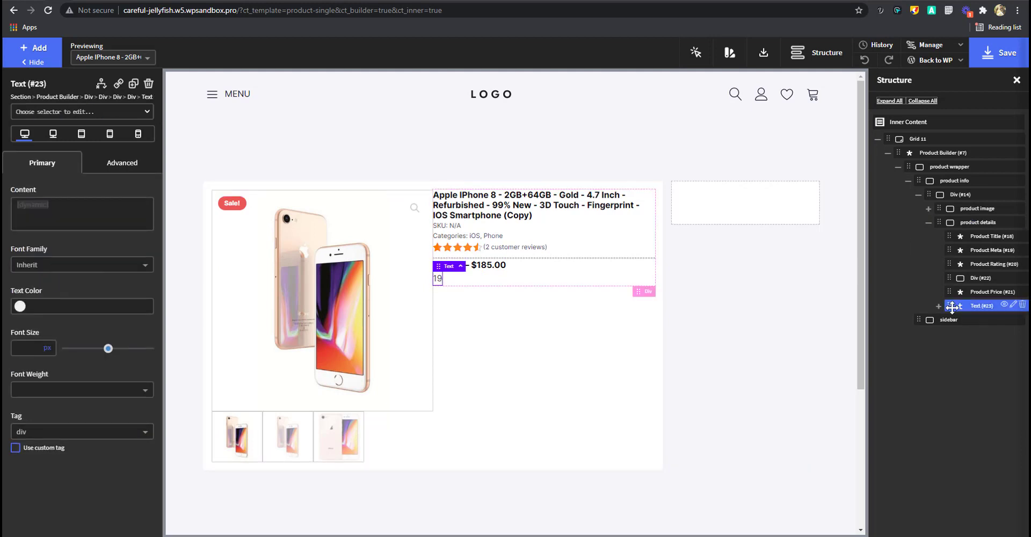
click(80, 204)
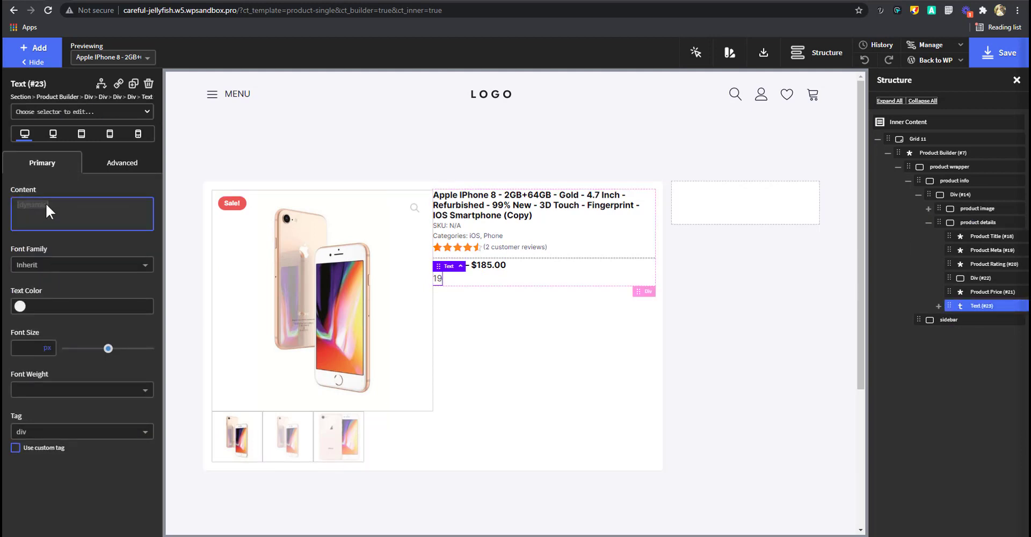
click(939, 306)
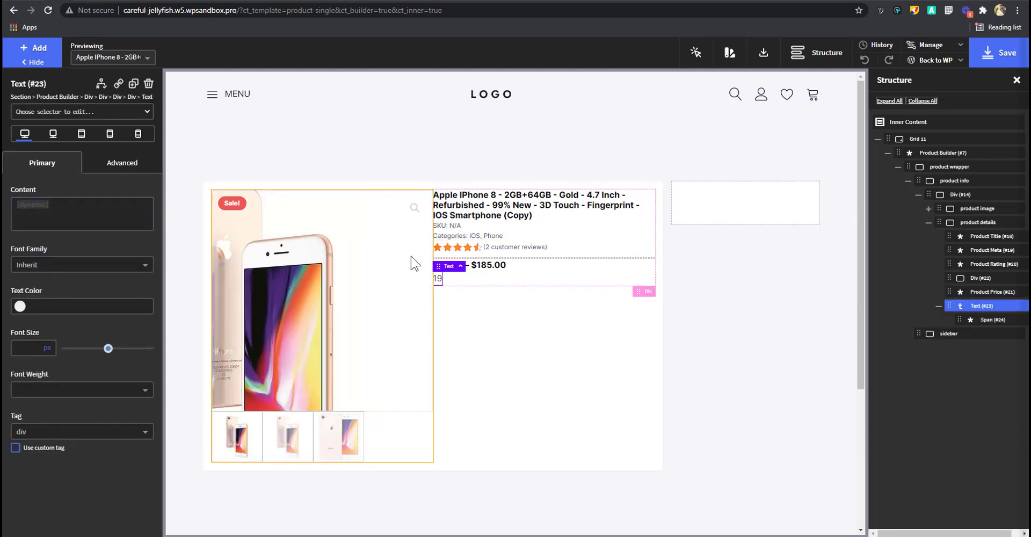
double_click(440, 279)
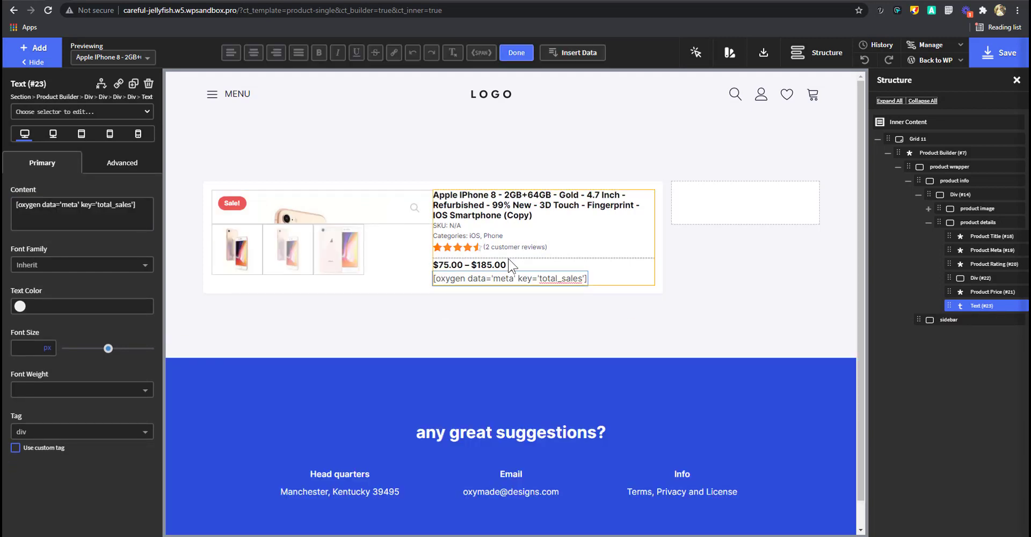
text(To)
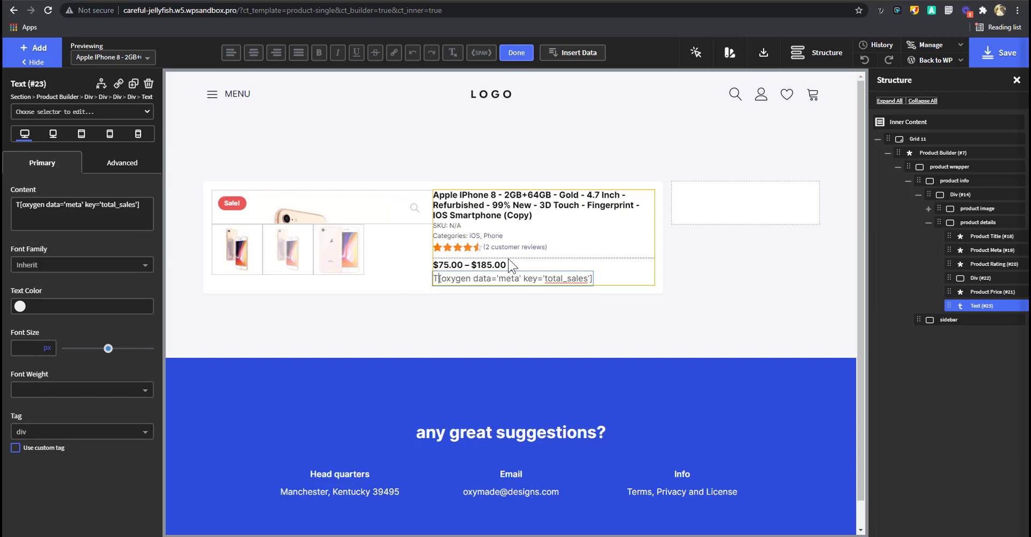
text(tal )
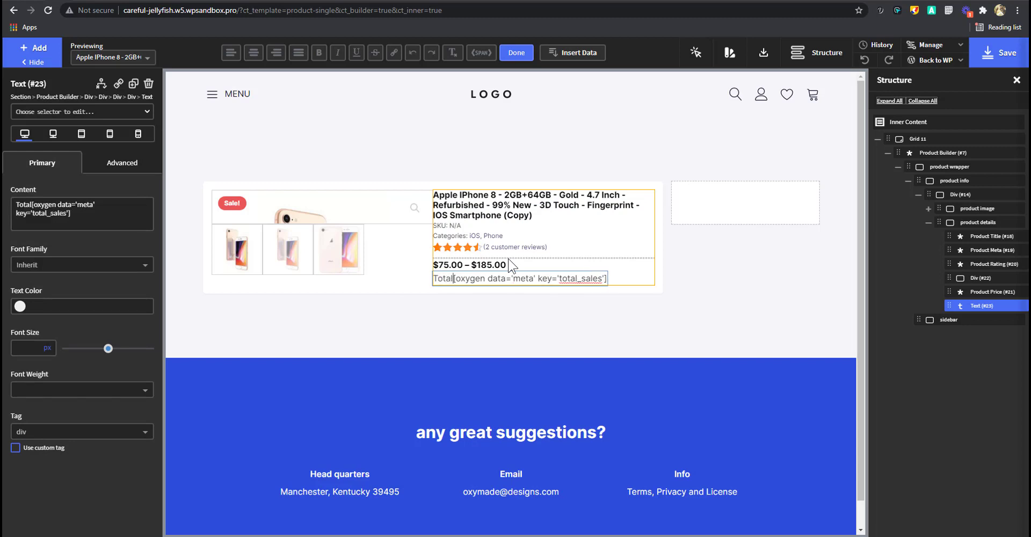
text(Sae)
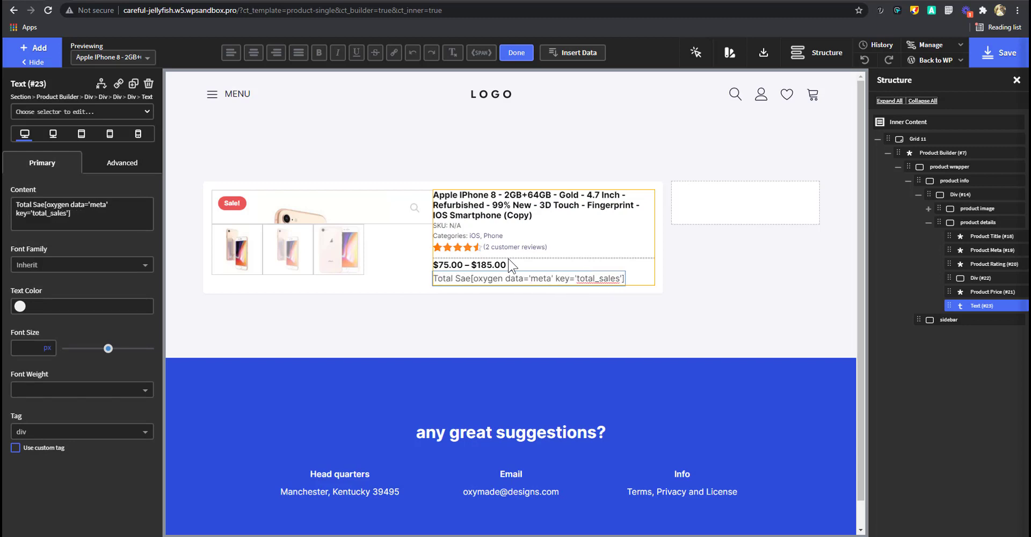
key(BackSpace)
text(le)
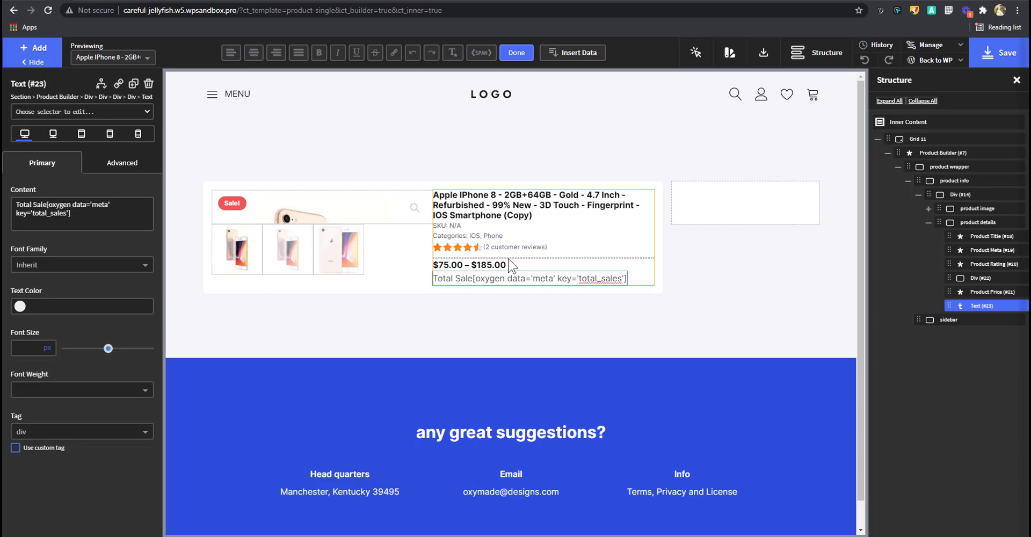
text(s:)
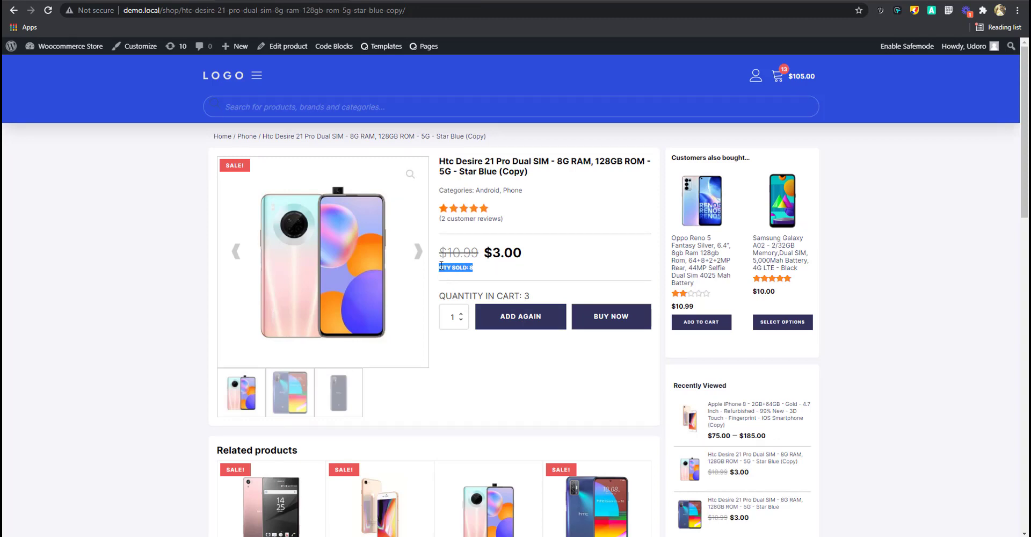
Check the wording on the demo page and change the label before the dynamic sales value to "QTY SOLD:".
click(442, 267)
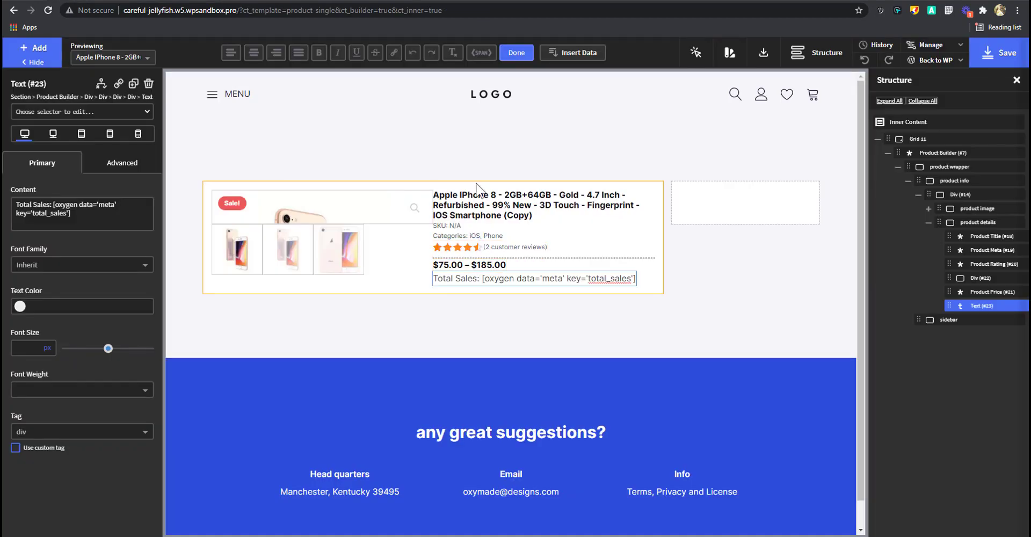
key(shift+Home)
text(QTY SOLD)
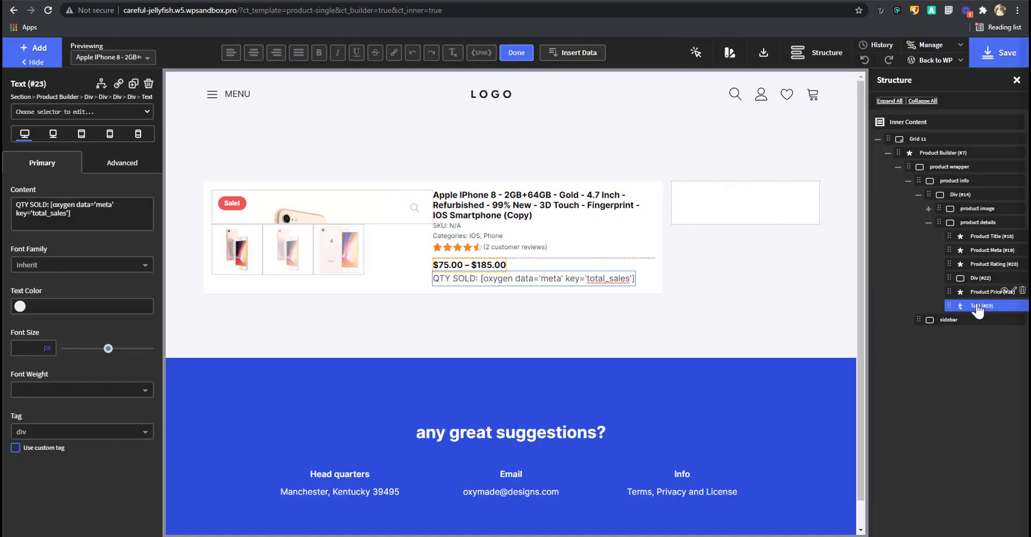
click(984, 293)
Set the quantity sold text's font size to 10 px and give it a bold font weight.
click(981, 305)
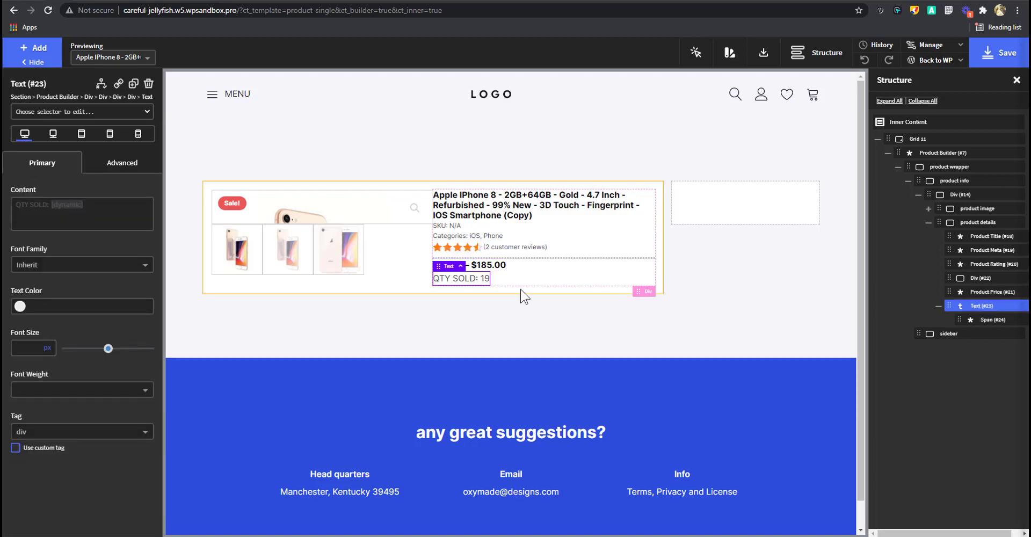
click(34, 348)
text(10)
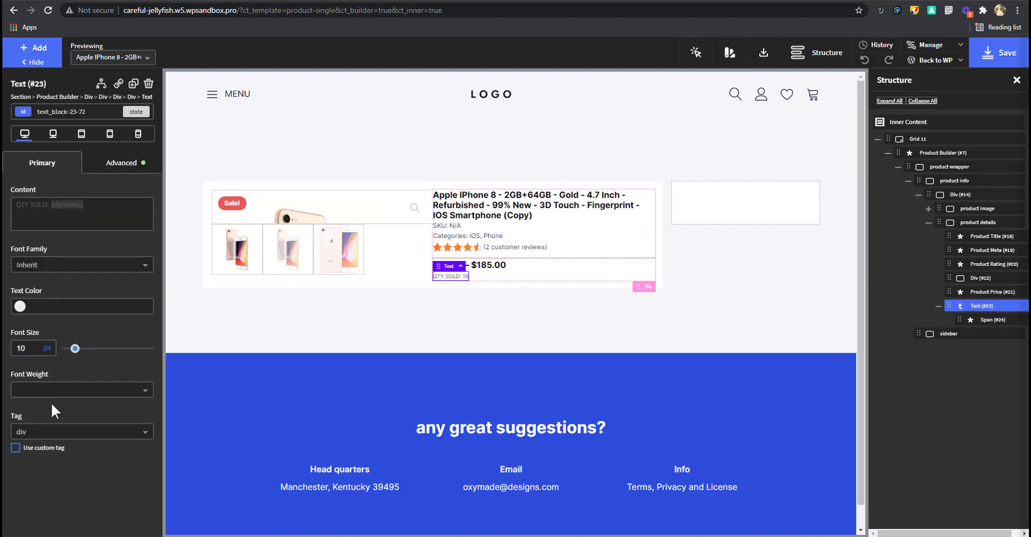
click(54, 390)
click(57, 527)
click(551, 275)
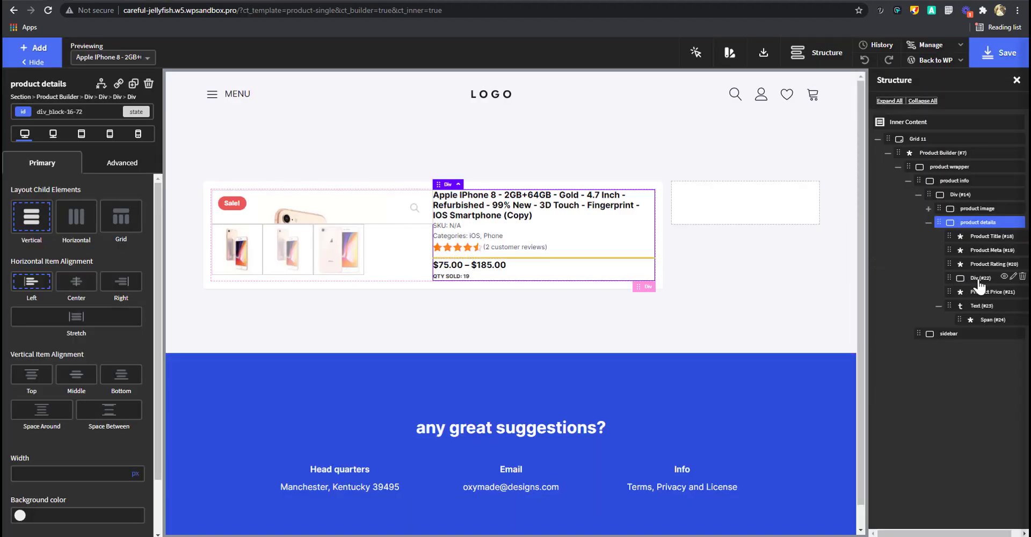
Rename the divider div between the product rating and the product price as line.
click(981, 279)
double_click(980, 278)
text(line)
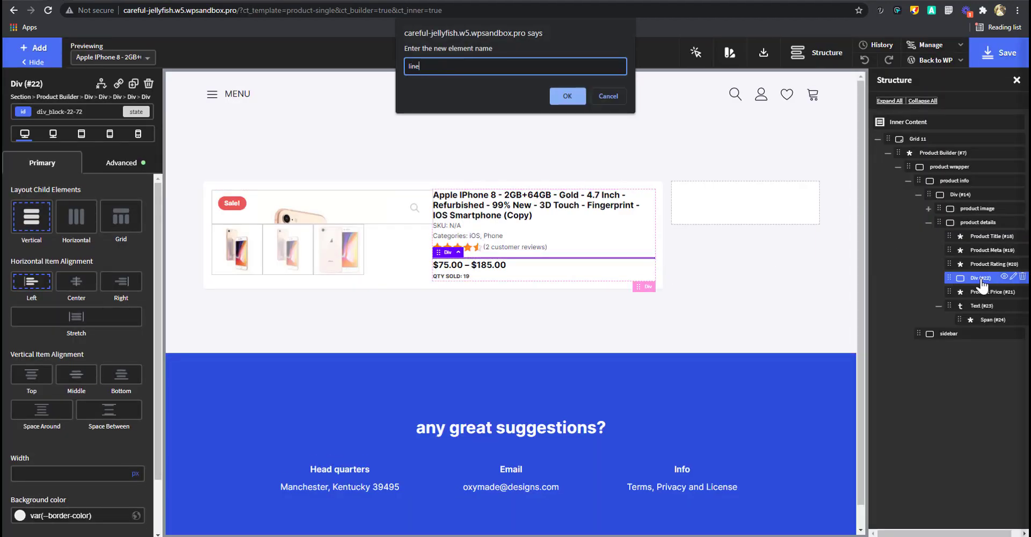
key(Return)
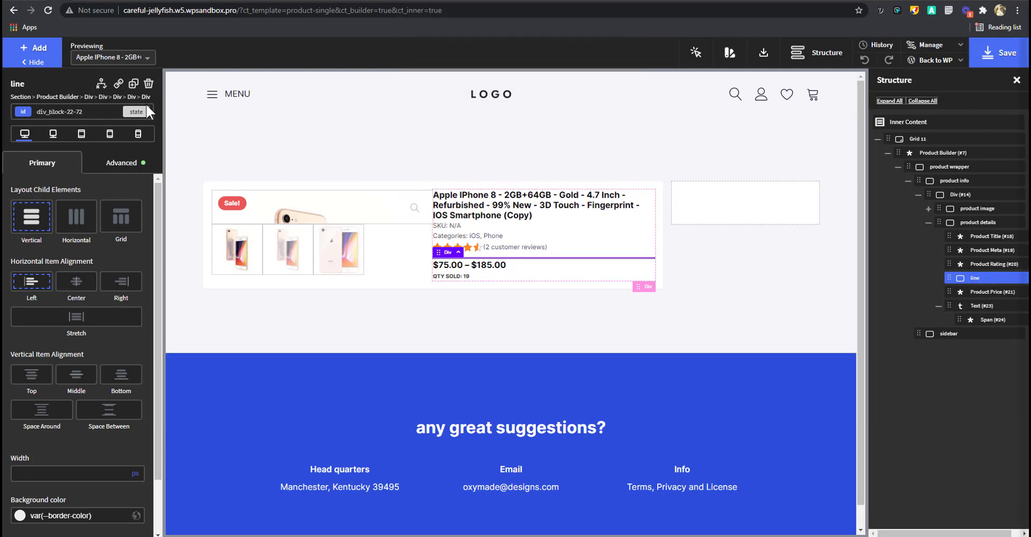
Duplicate the line div and move the copy below the quantity sold text in the product details div.
click(134, 83)
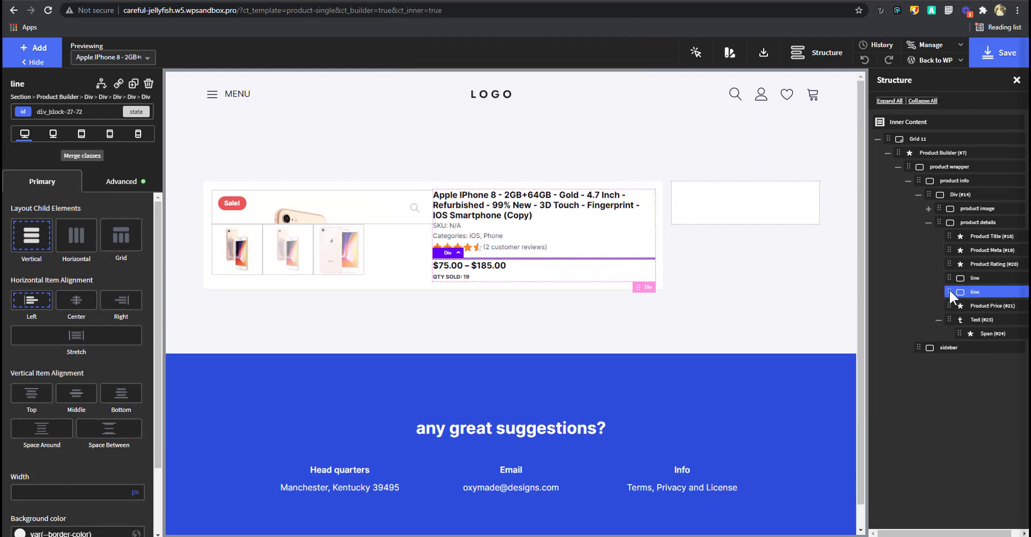
click(939, 320)
drag(963, 298, 961, 328)
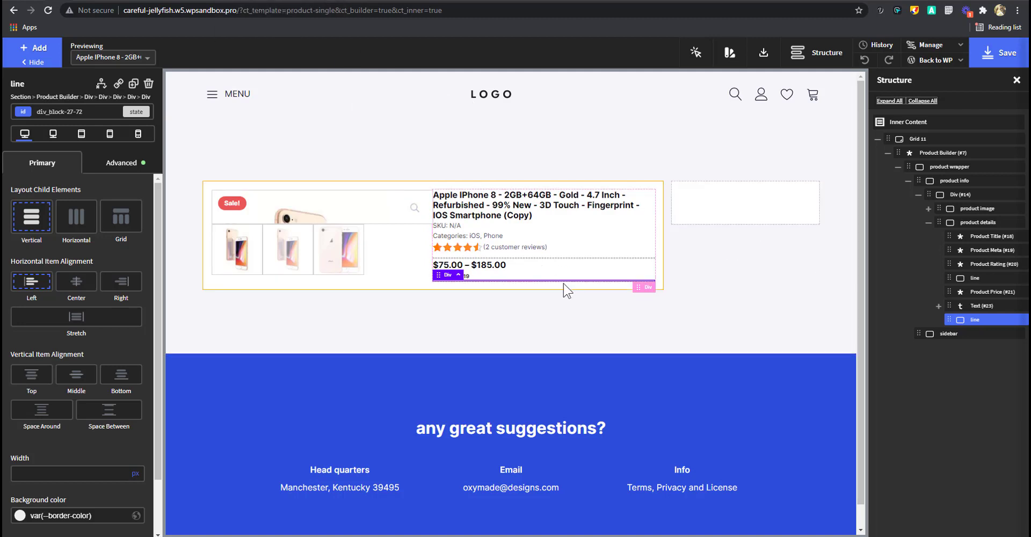
Add a Code Block element to the selected line div below the quantity sold text.
click(31, 62)
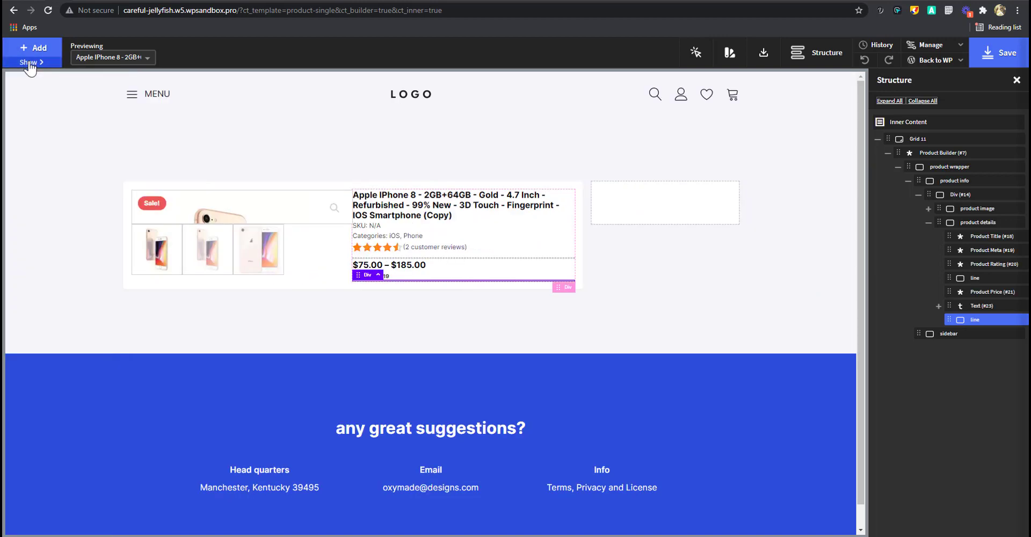
click(31, 62)
click(30, 51)
click(83, 83)
text(cod)
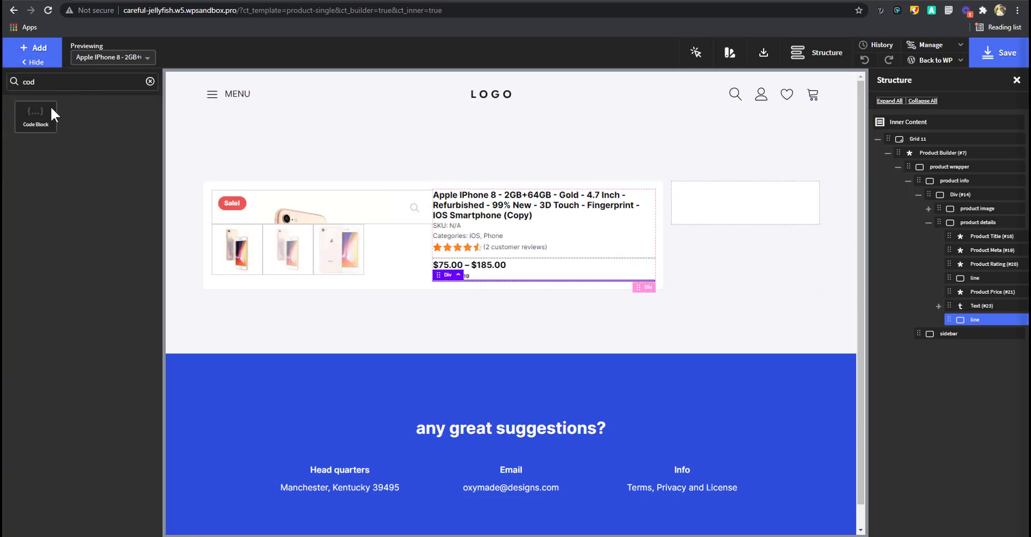
click(50, 105)
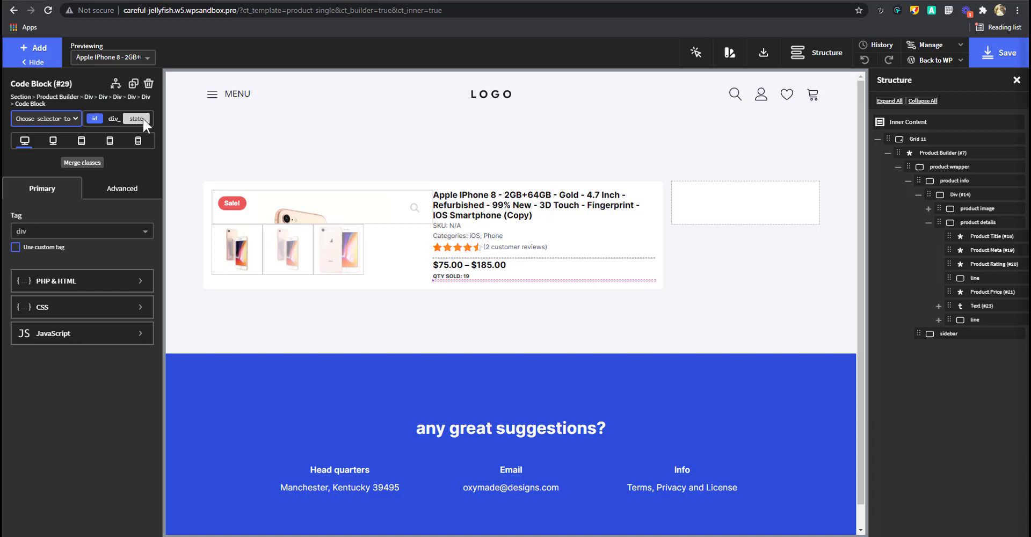
Move the Code Block out of the line div and place it directly below that div in product details.
click(938, 320)
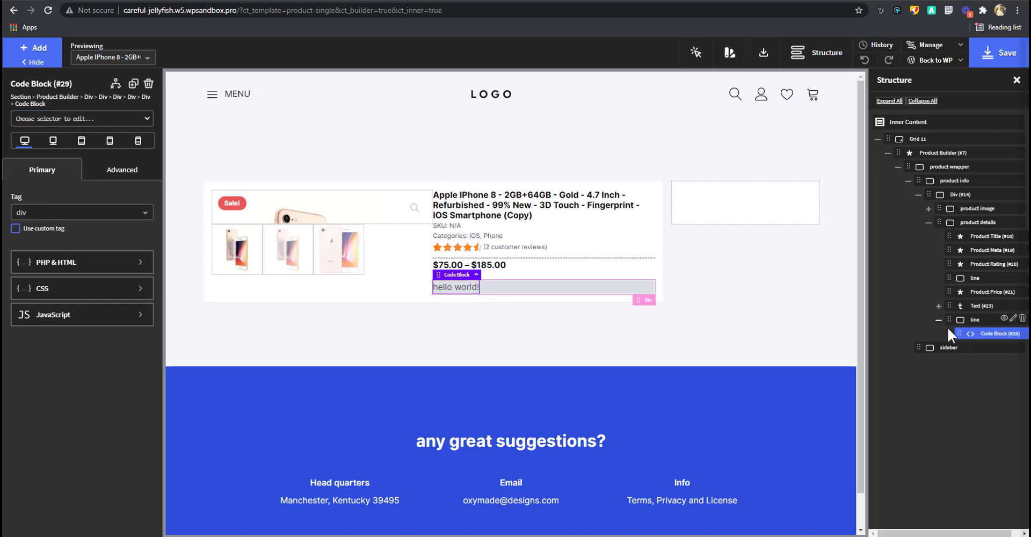
drag(959, 330, 957, 322)
click(949, 337)
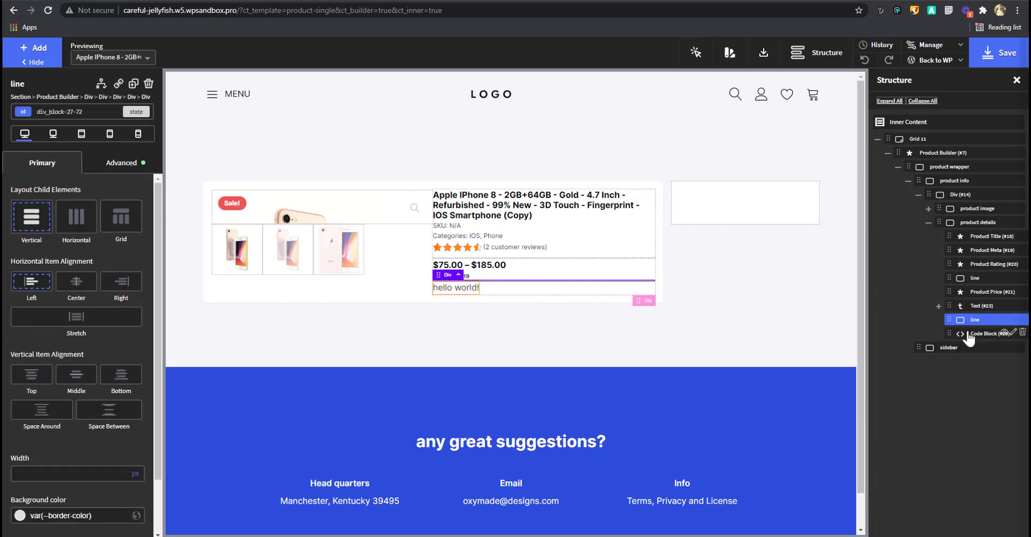
Replace the Code Block's PHP with an in-cart check that echoes the product_qty shortcode for the product ID, apply it and try to save.
click(961, 333)
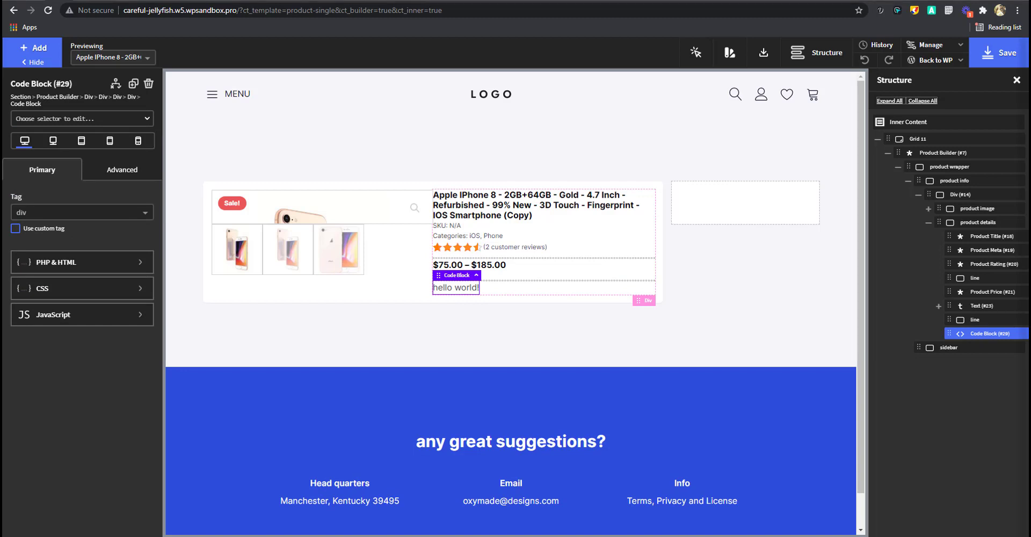
click(86, 268)
key(ctrl+a)
text(<?php  global $product;   $product_id = $product->get_id();   $in_cart = false;    foreach( WC()->cart->get_cart() as $cart_item ) {     $product_in_cart = $cart_item['product_id'];     if ( $product_in_cart === $product_id ) $in_cart = true;   }    if ( $in_cart ) {      echo do_shortcode('[product_qty id="'. $product_id . '"]');    })
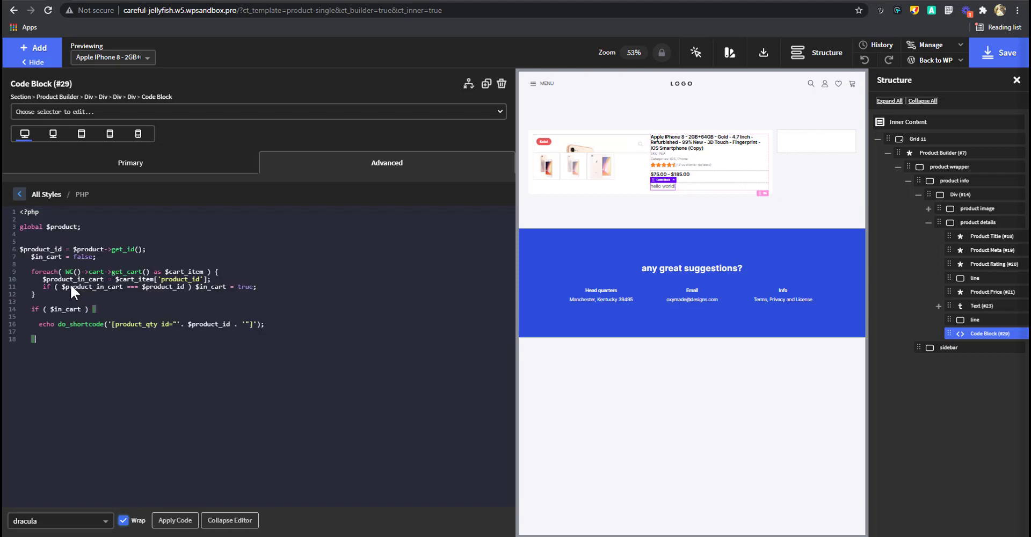
click(170, 520)
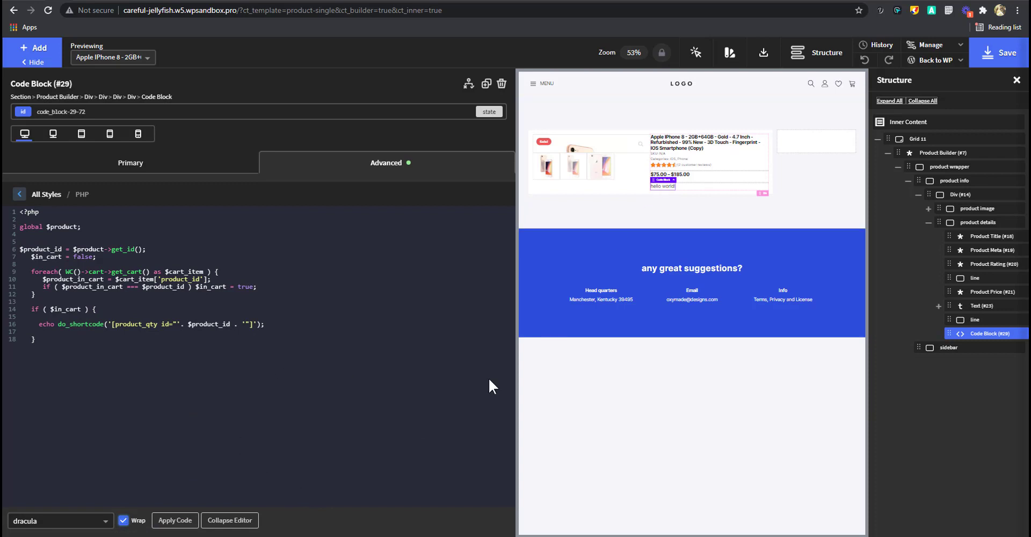
click(239, 520)
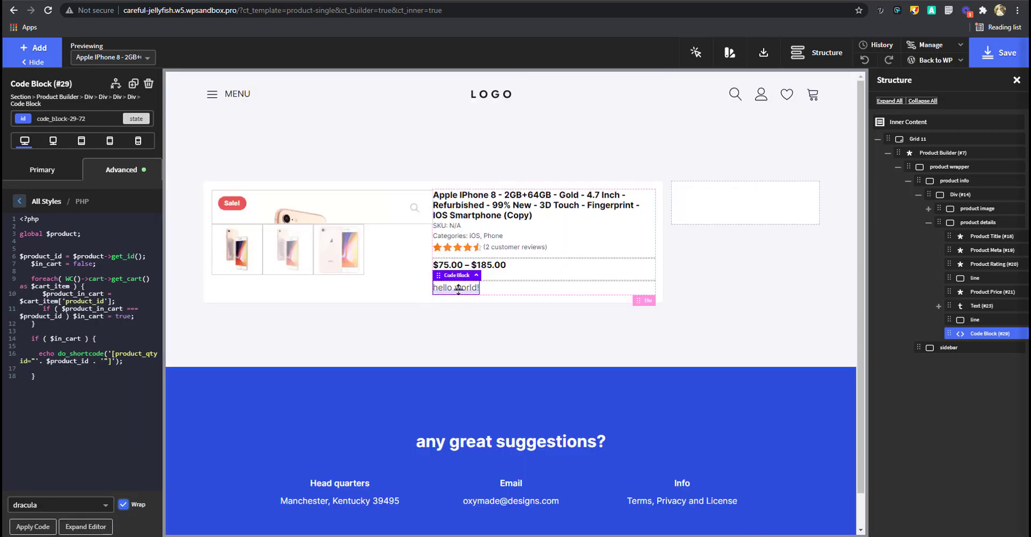
click(985, 51)
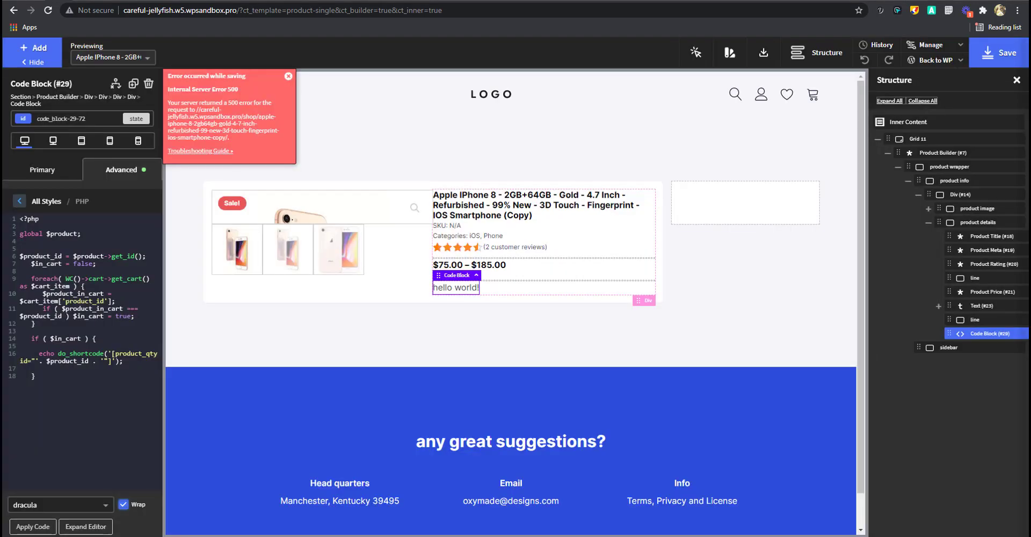
click(288, 77)
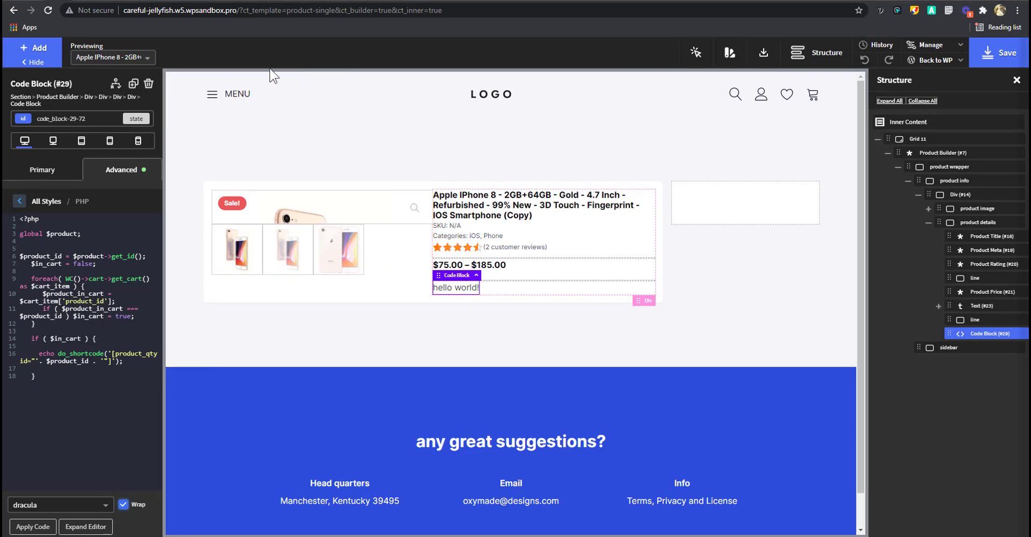
Activate the "Show quantity of product added to cart" snippet in the WordPress admin and try saving the Oxygen template again.
click(183, 1)
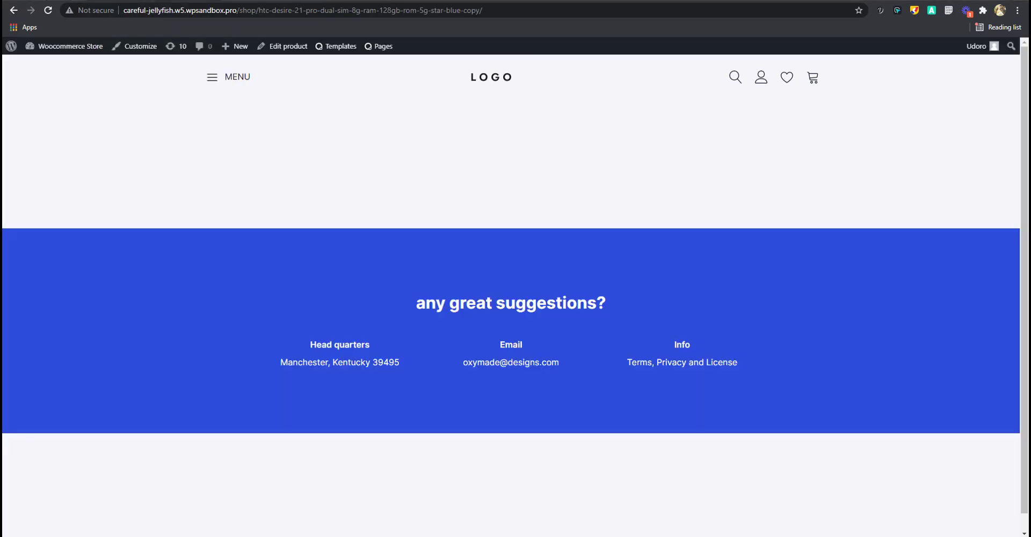
mouse_move(108, 52)
click(46, 68)
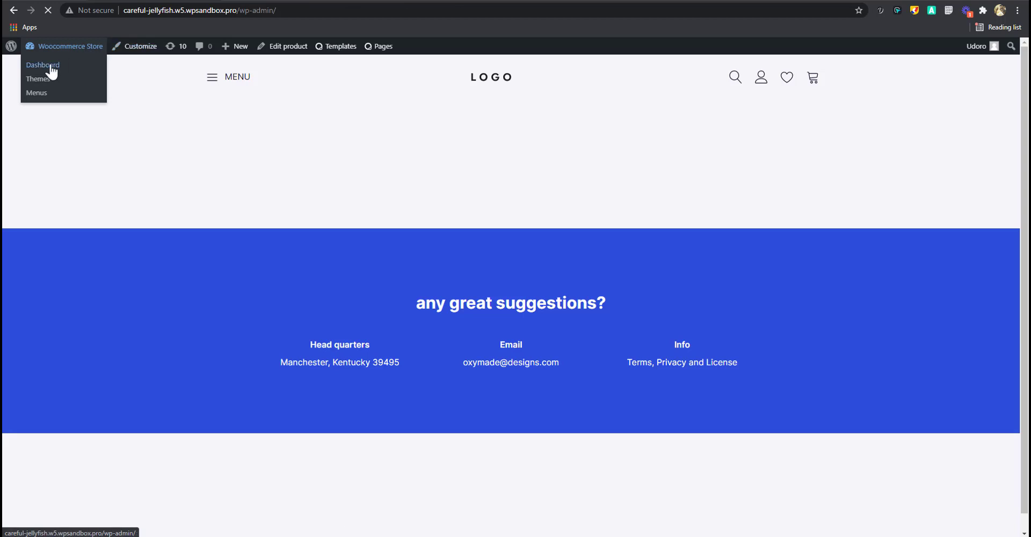
scroll(108, 360, down, 3)
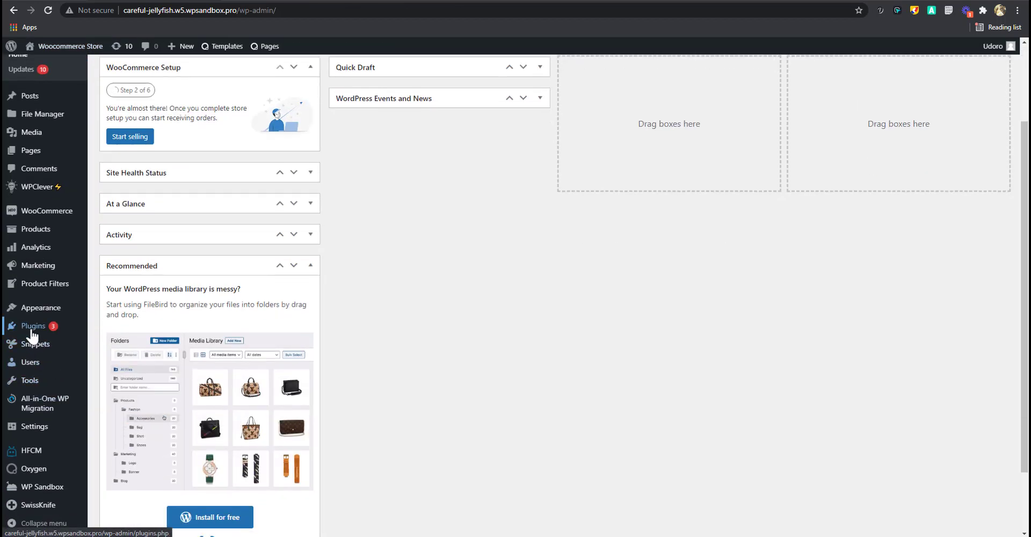
click(33, 348)
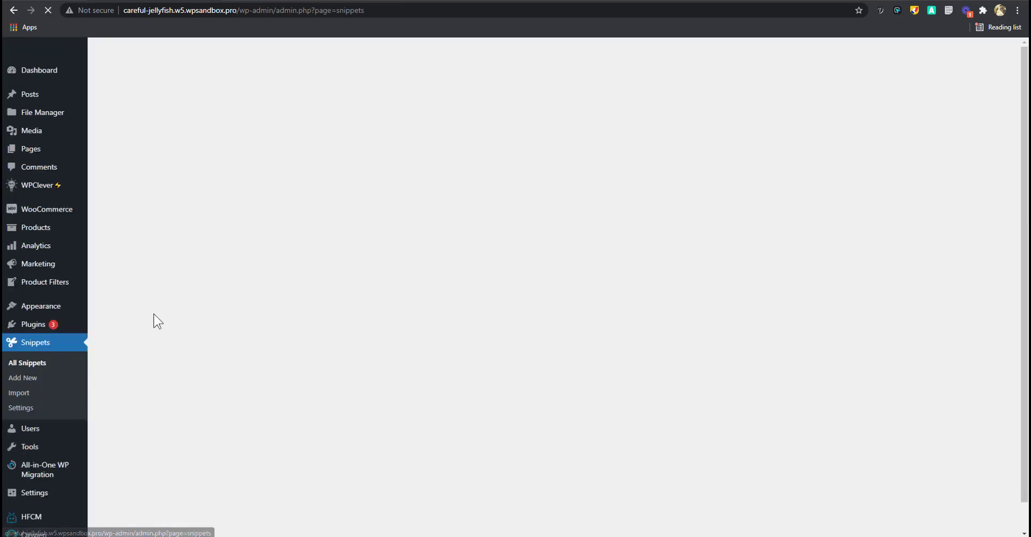
scroll(215, 290, down, 3)
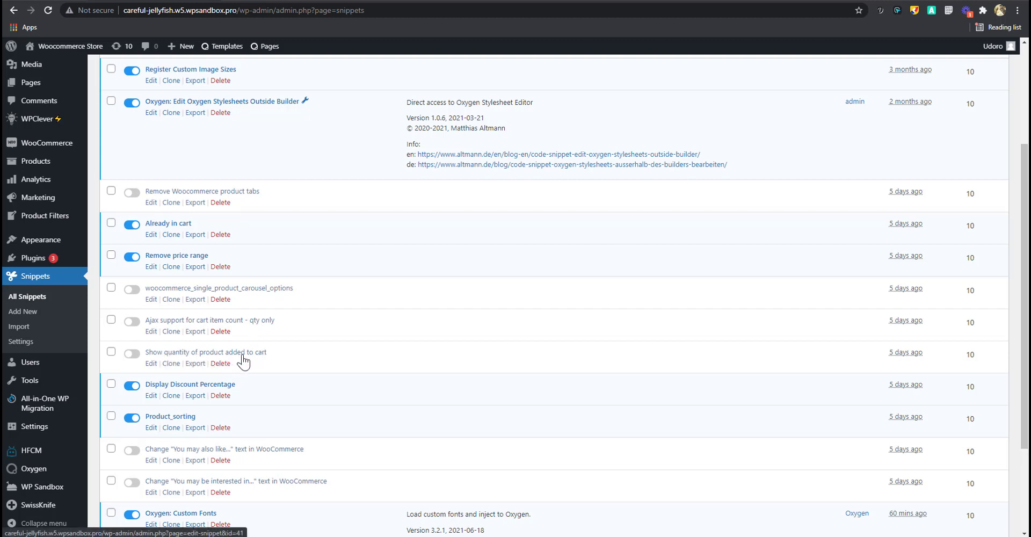
click(132, 354)
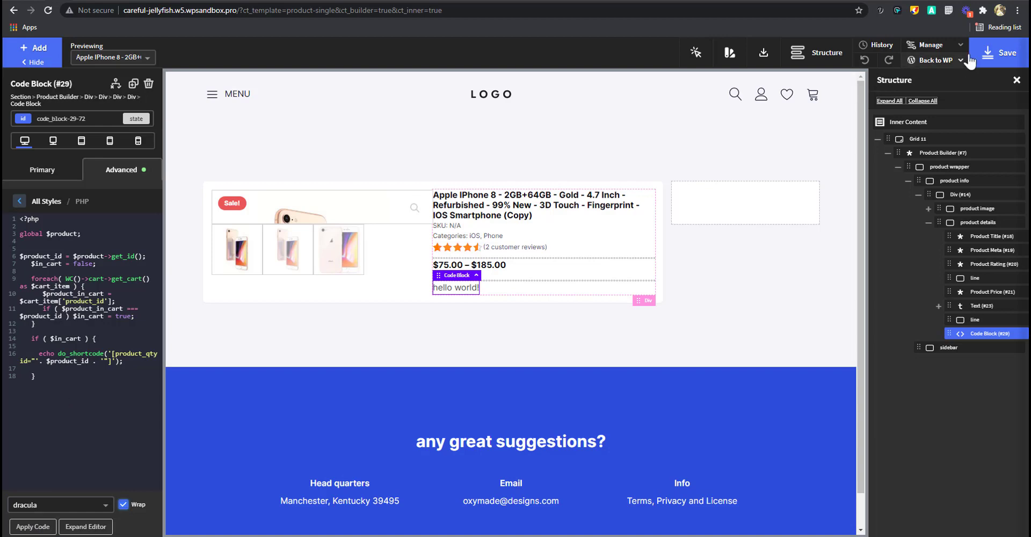
click(992, 58)
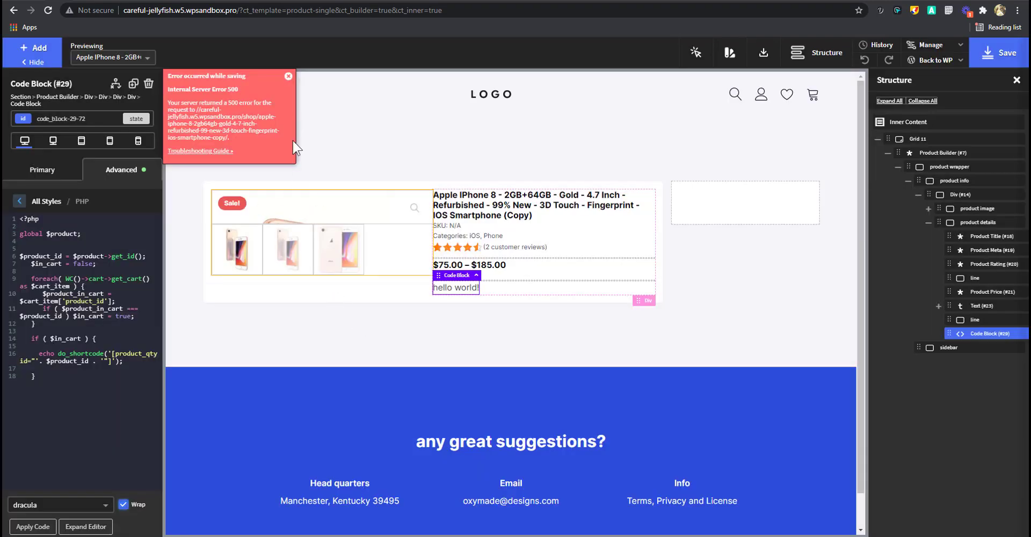
click(288, 80)
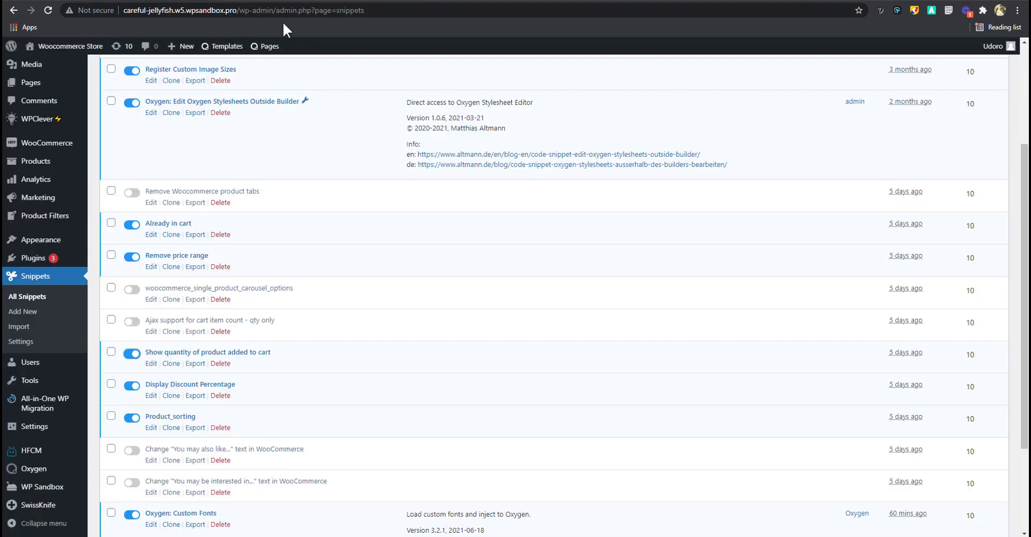
Open the storefront and examine the Htc Desire 21 Pro Star Blue (Copy) product page for the cause of the saving error.
mouse_move(64, 46)
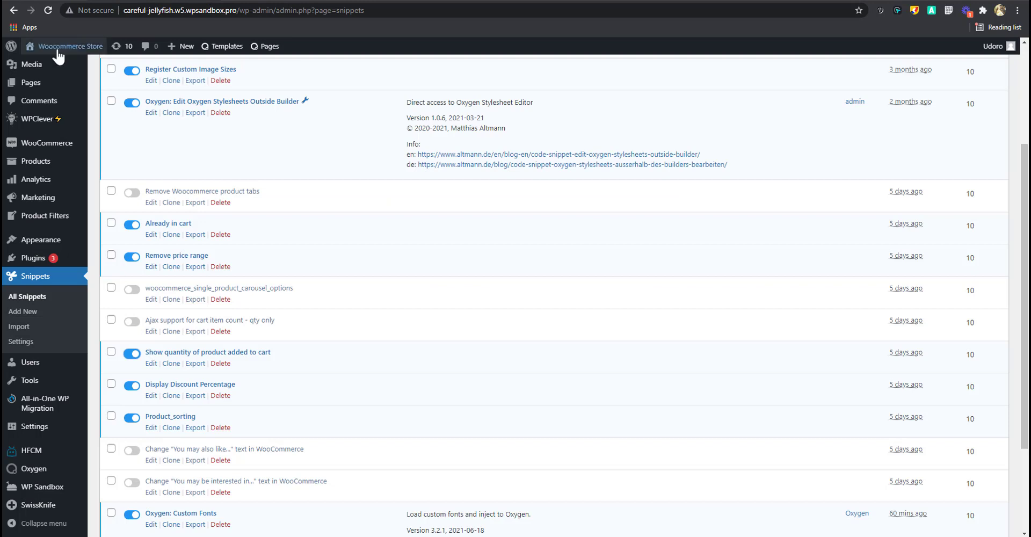
click(114, 59)
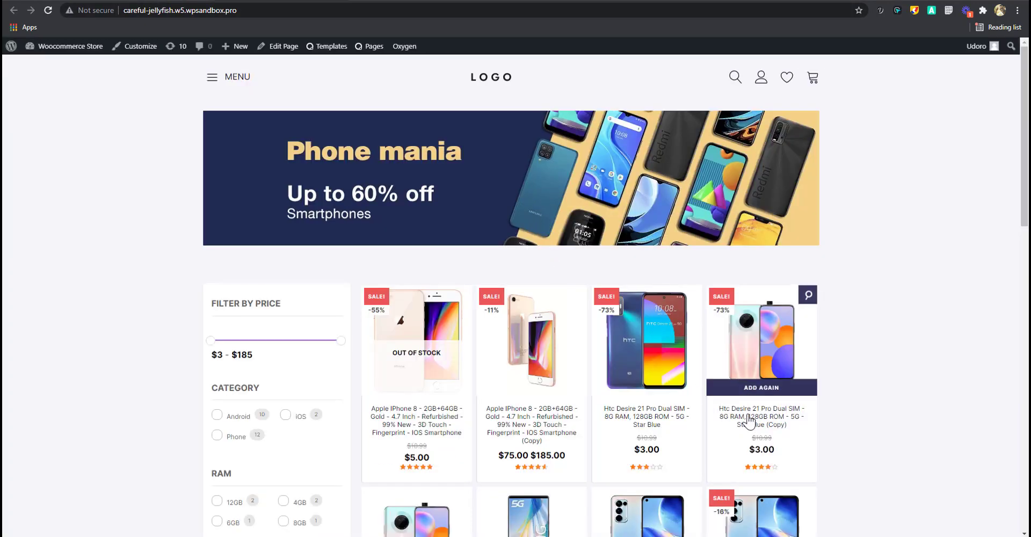
click(748, 418)
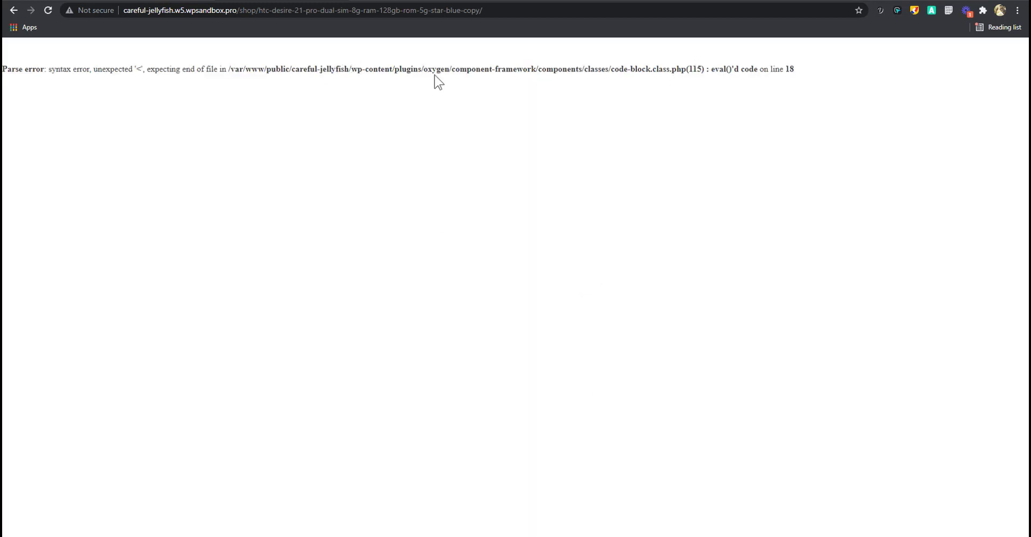
Return to the Oxygen builder and expand the Code Block's PHP editor.
click(56, 1)
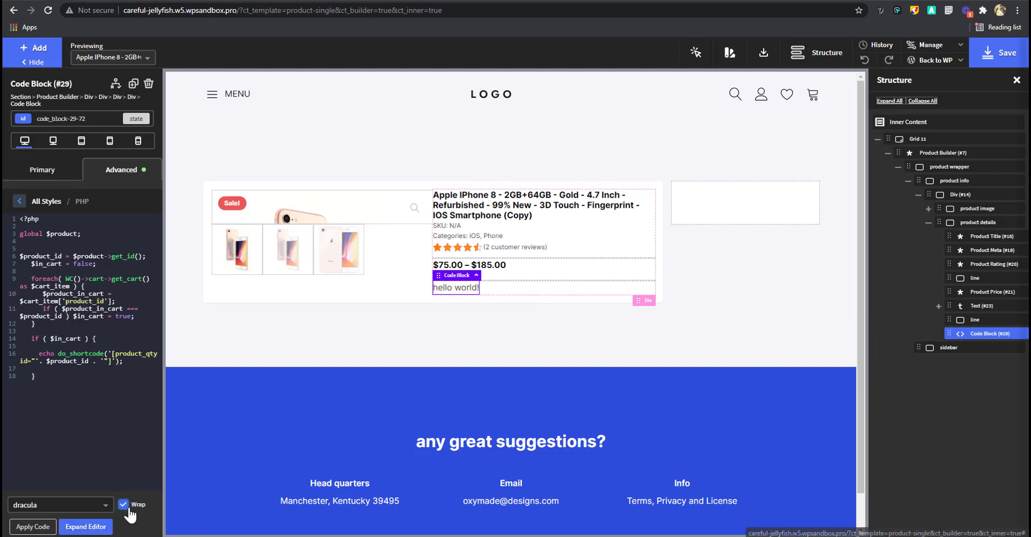
click(89, 526)
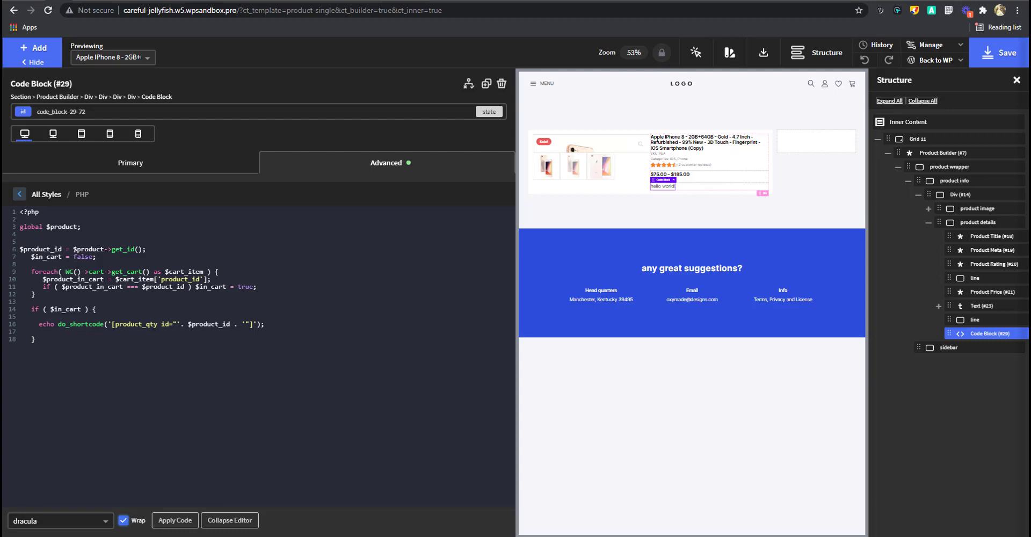
Close the cart-quantity PHP snippet with ?>, apply it to the code block, shrink the code editor and save the template.
click(70, 381)
key(Return)
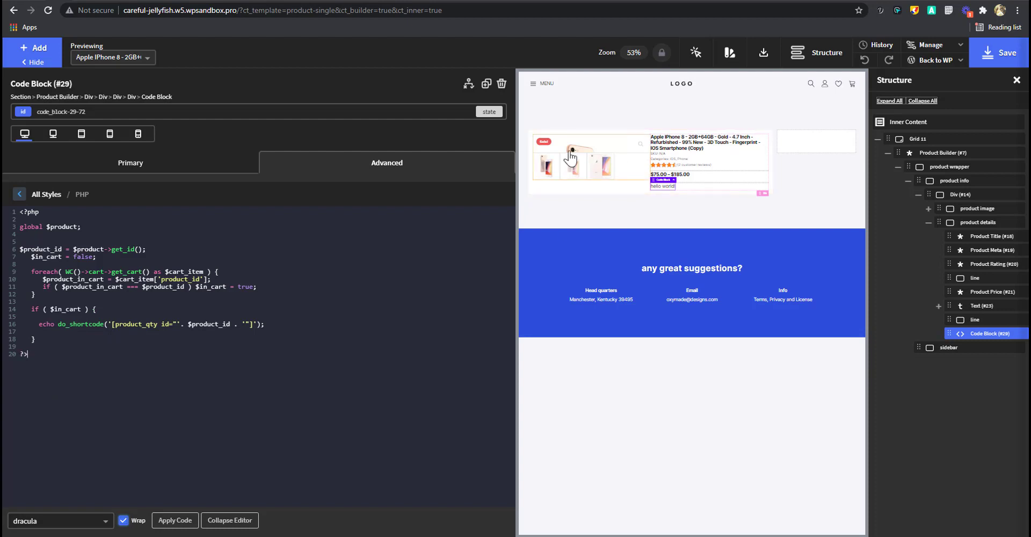
click(175, 520)
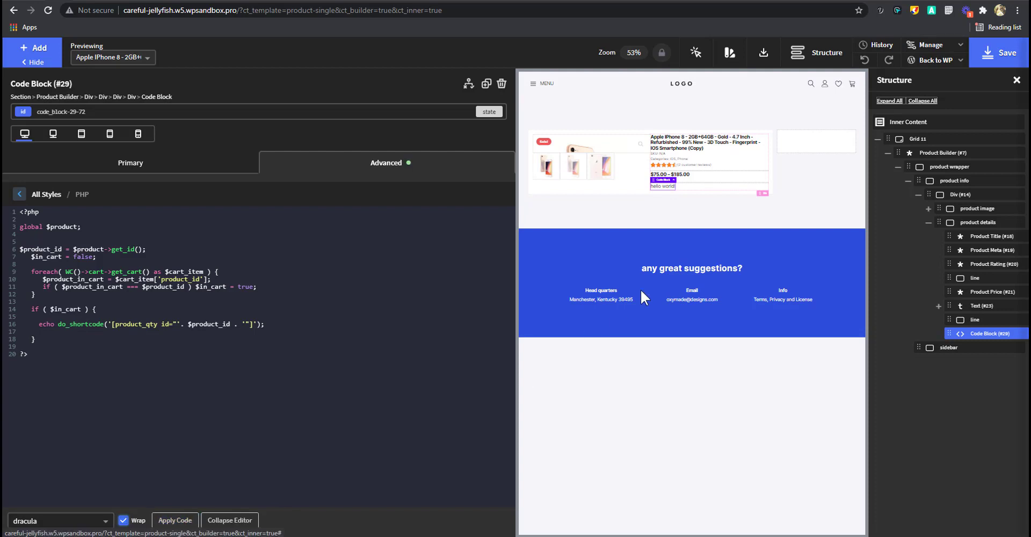
click(229, 520)
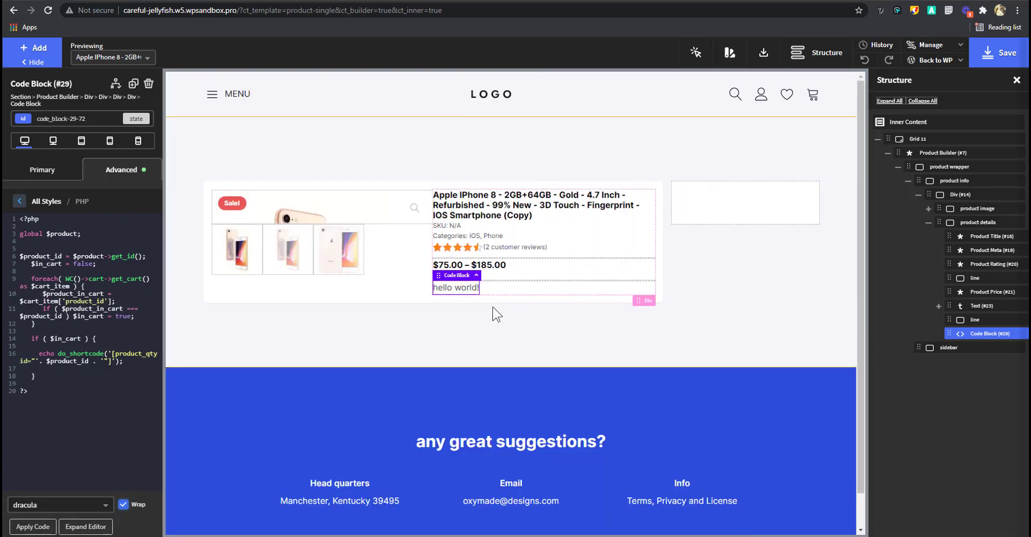
click(999, 54)
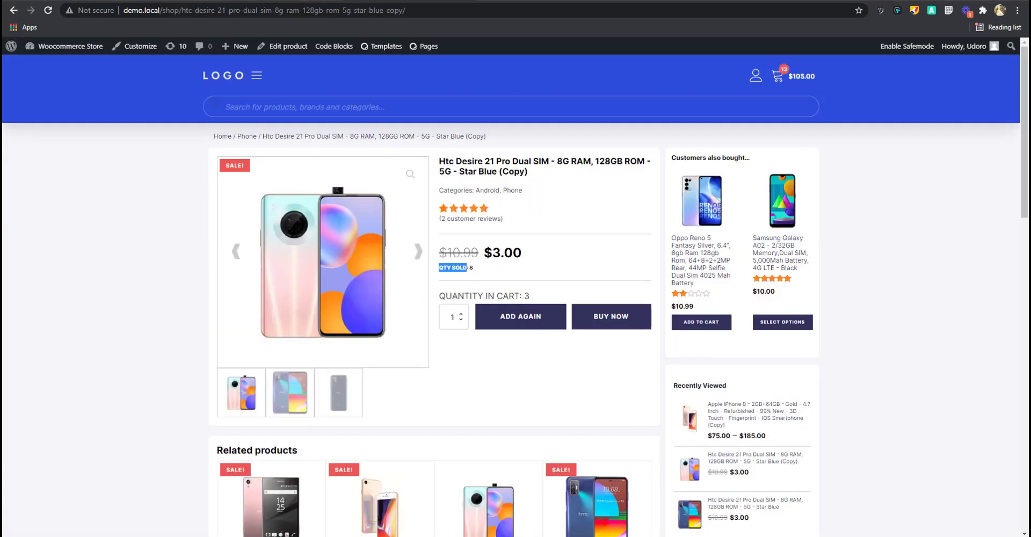
Check the quantity-in-cart line on the sandbox site's Htc Desire 21 Pro product page, and return to the template.
click(263, 0)
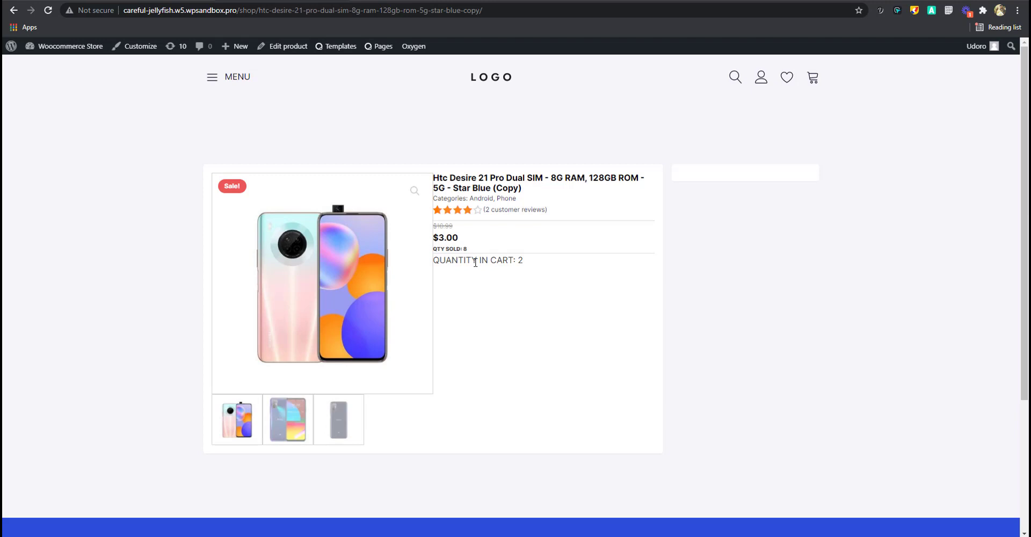
drag(475, 262, 525, 281)
click(493, 271)
click(189, 1)
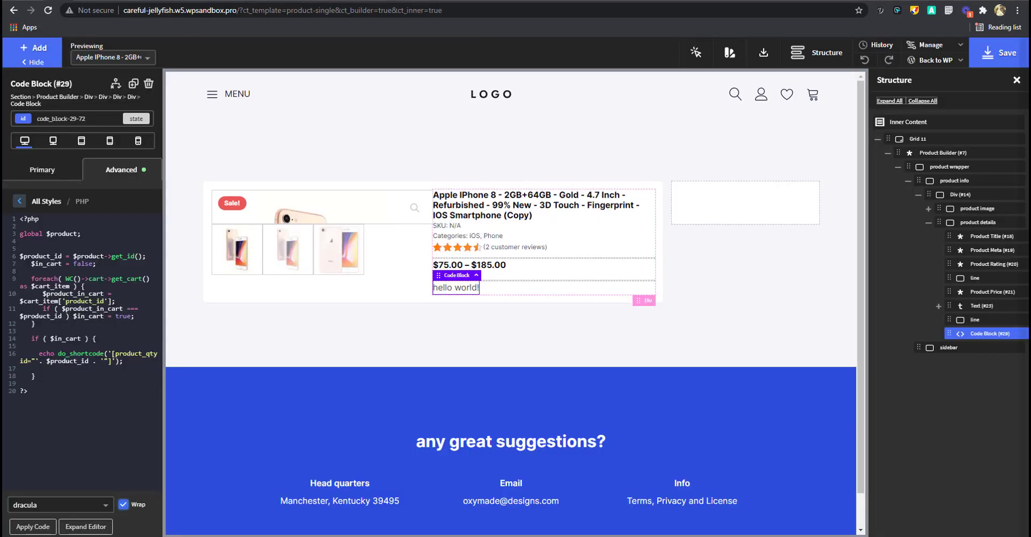
Add a div after the code block in product details and give it the w-full class.
click(457, 1)
click(36, 49)
click(79, 159)
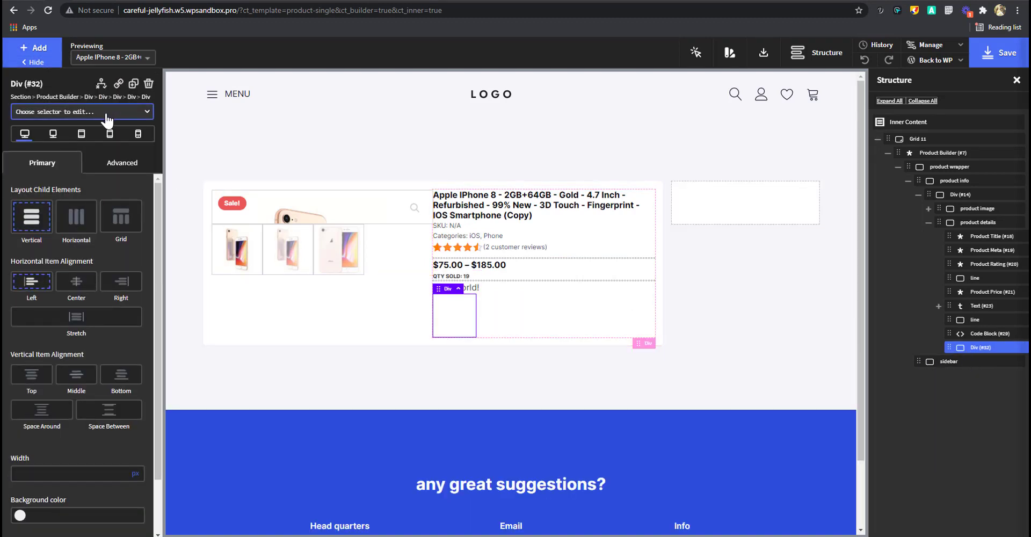
click(107, 113)
click(83, 176)
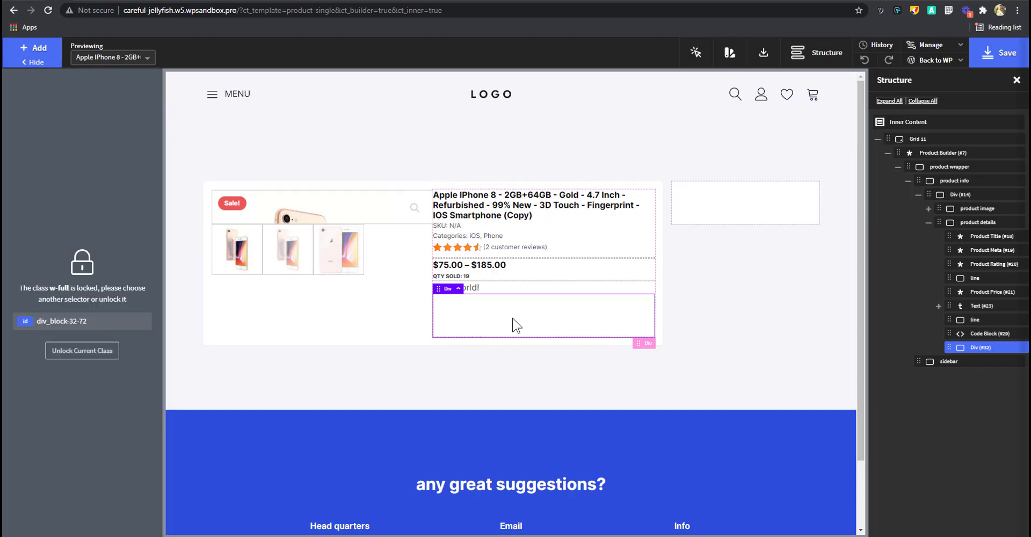
click(623, 329)
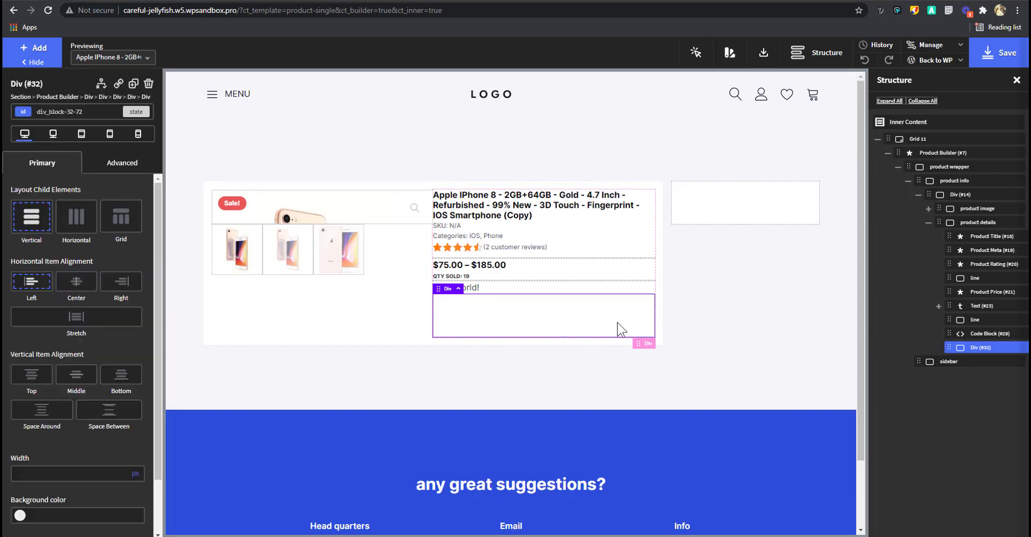
Add a WooCommerce Product Cart Button inside the new div and expand that div in the structure tree.
click(21, 48)
click(76, 476)
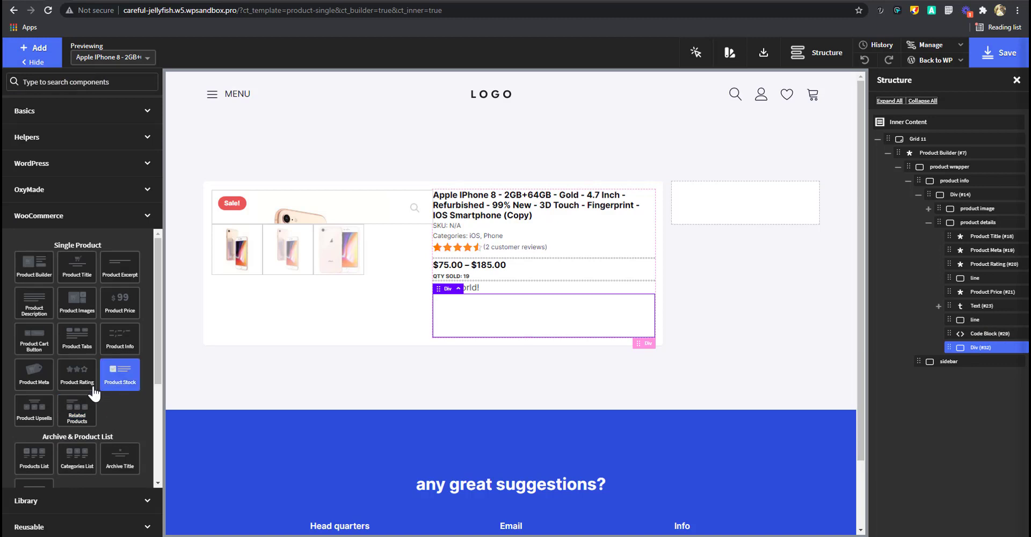
click(33, 347)
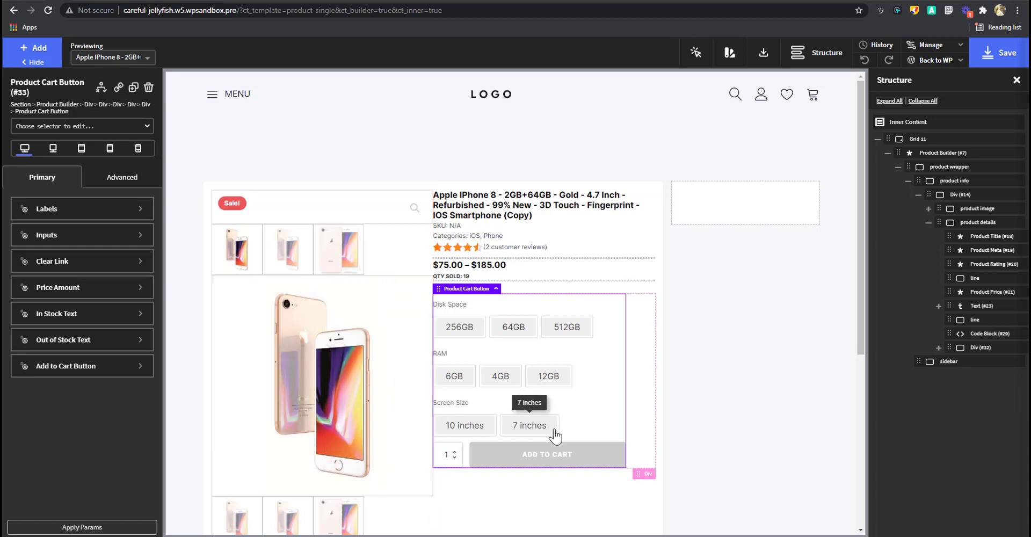
click(939, 347)
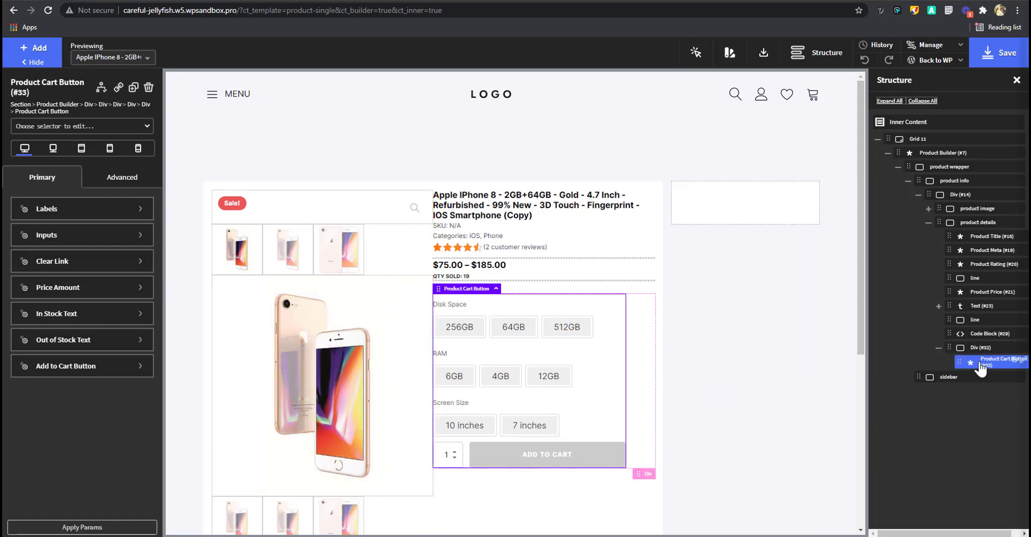
Add a code block after the Product Cart Button and rename it "buy now".
click(35, 48)
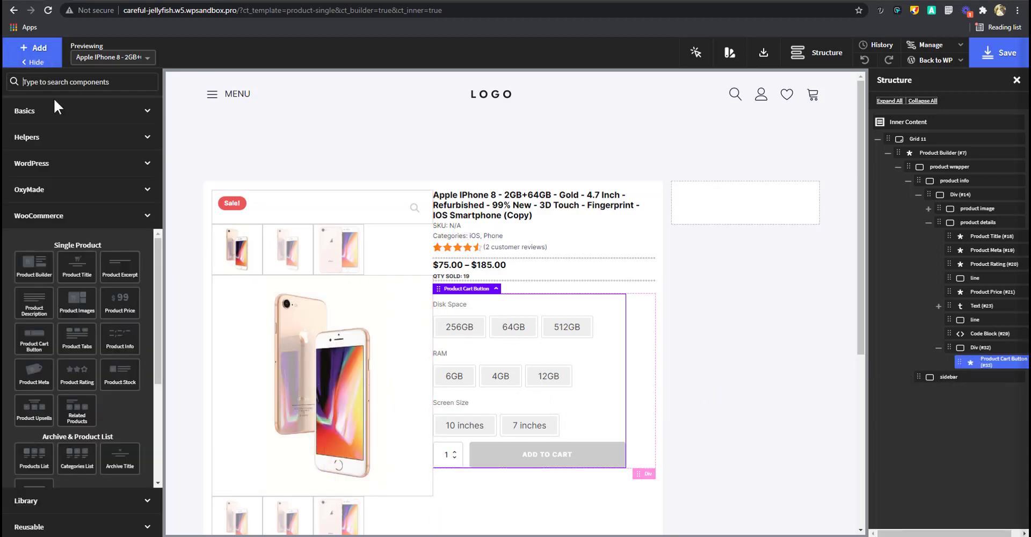
text(code)
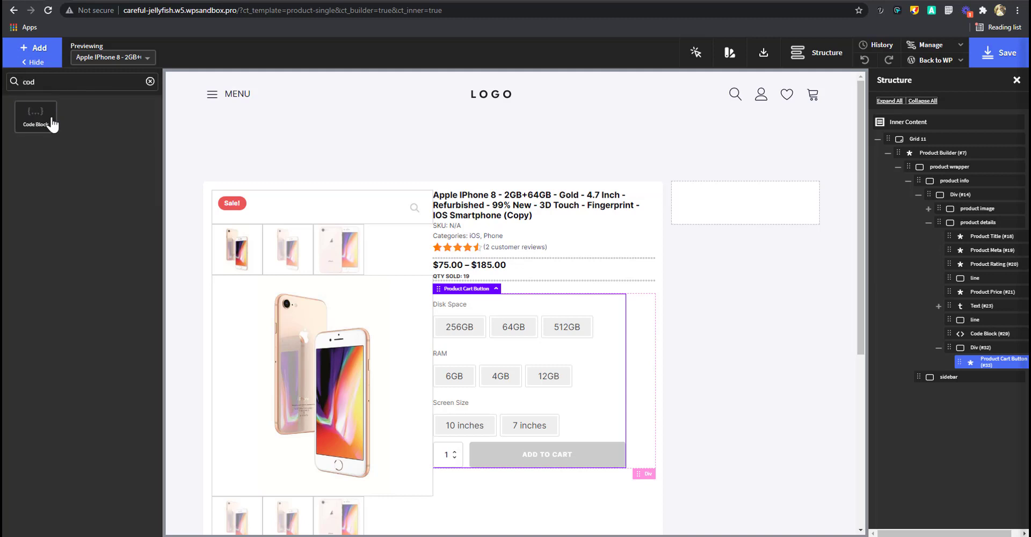
click(50, 125)
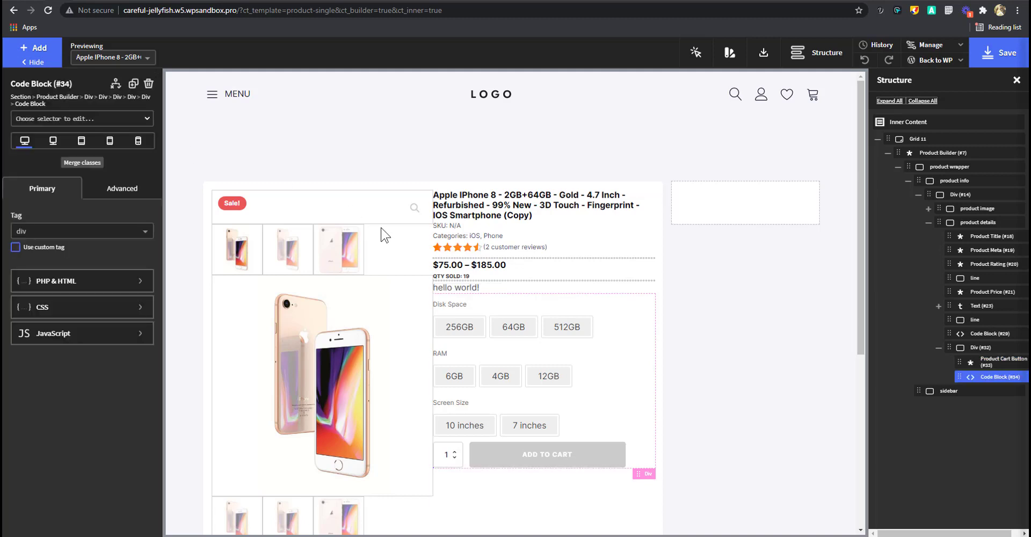
double_click(988, 376)
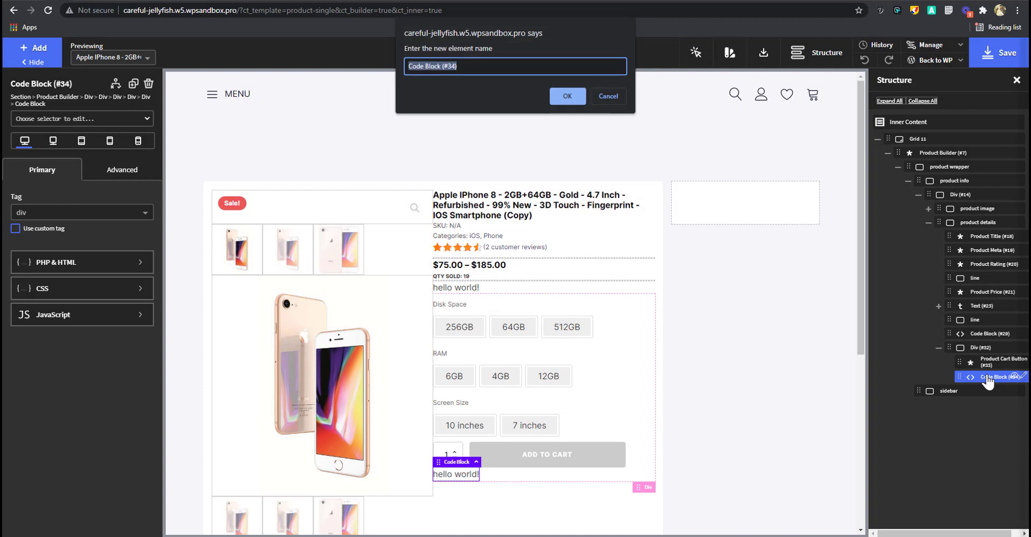
text(buy now)
key(Return)
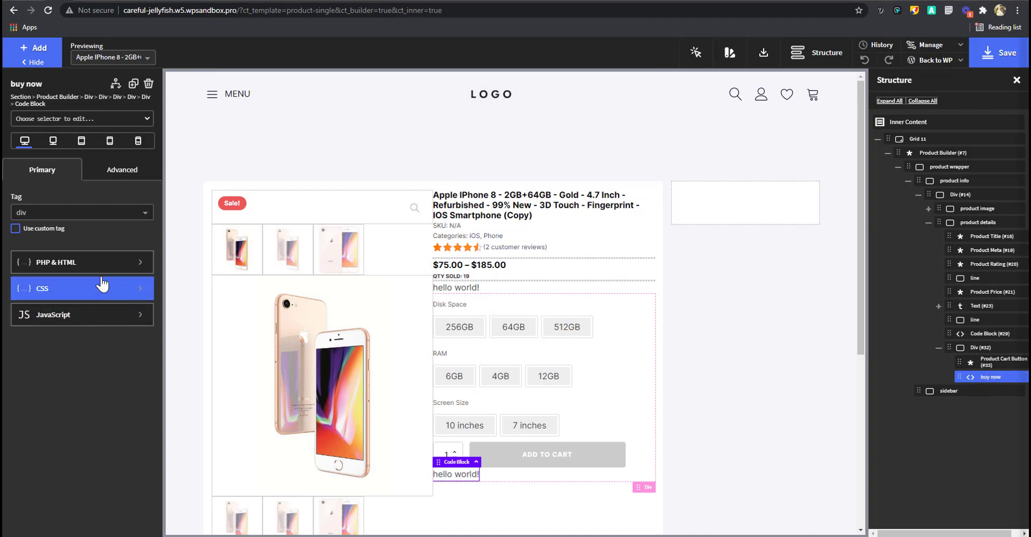
Replace the buy now block's PHP with a "Buy now" link to checkout/?add-to-cart= plus the product ID, and apply the code.
click(76, 268)
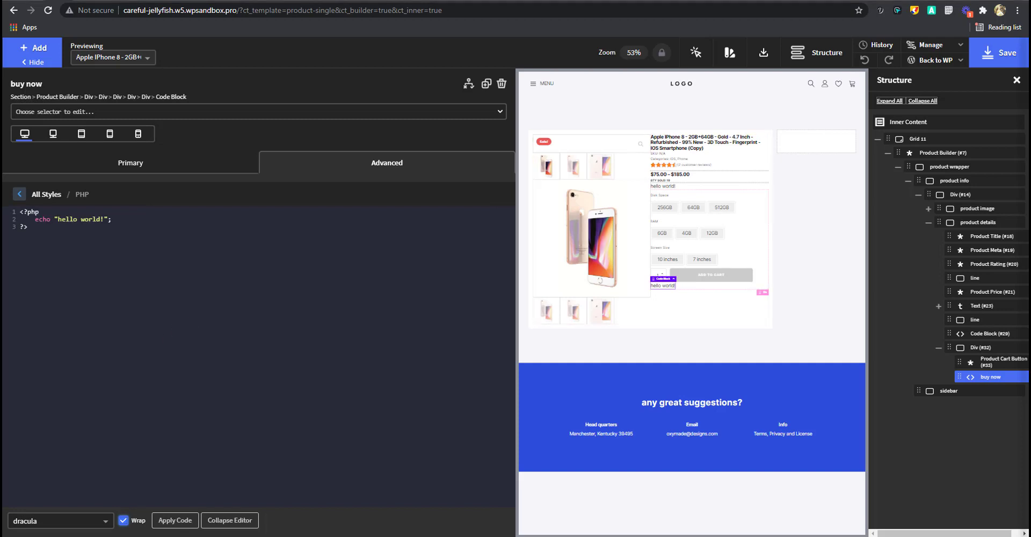
key(ctrl+a)
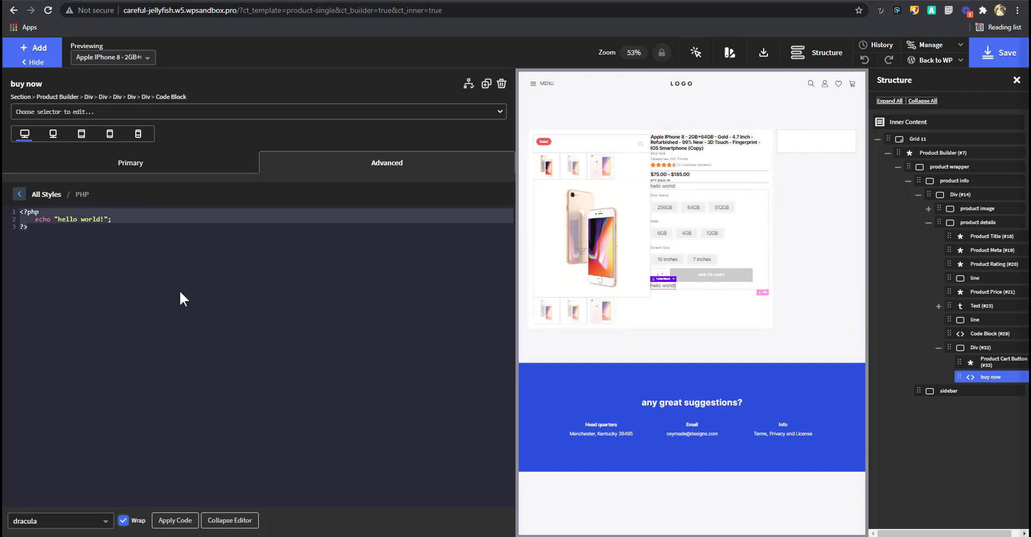
text(<a href="<?php echo esc_url(home_url( '/' ));?>checkout/?add-to-cart=<?php the_ID();?>" class="quick-buy single_add_to_cart_button button alt" ><?php esc_html_e('Buy now', 'demo.local'); ?></a>)
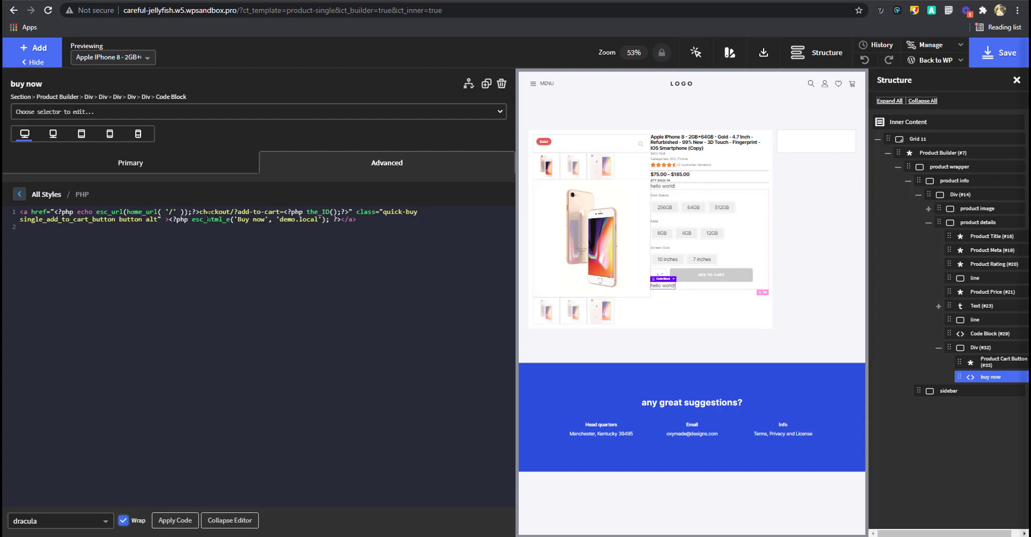
double_click(209, 212)
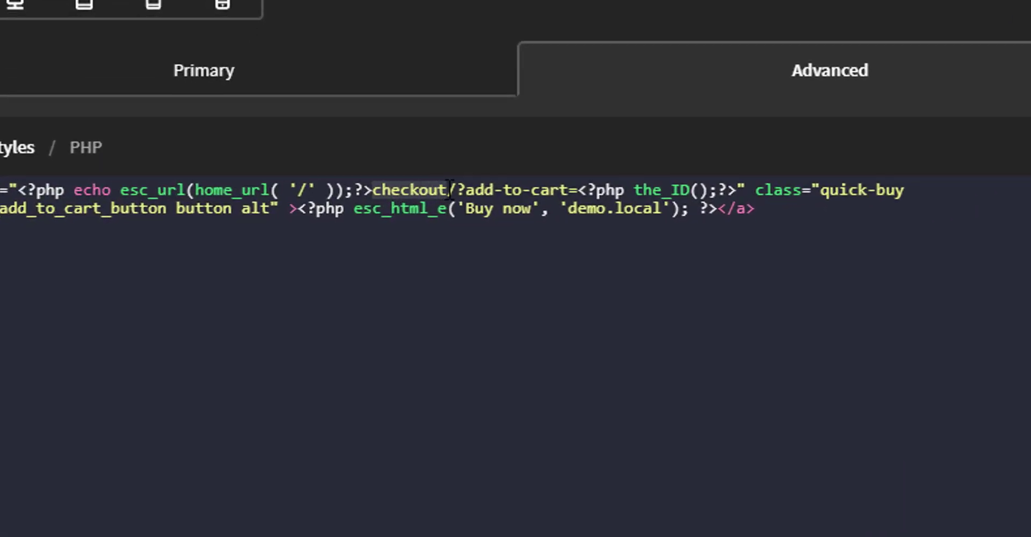
click(565, 281)
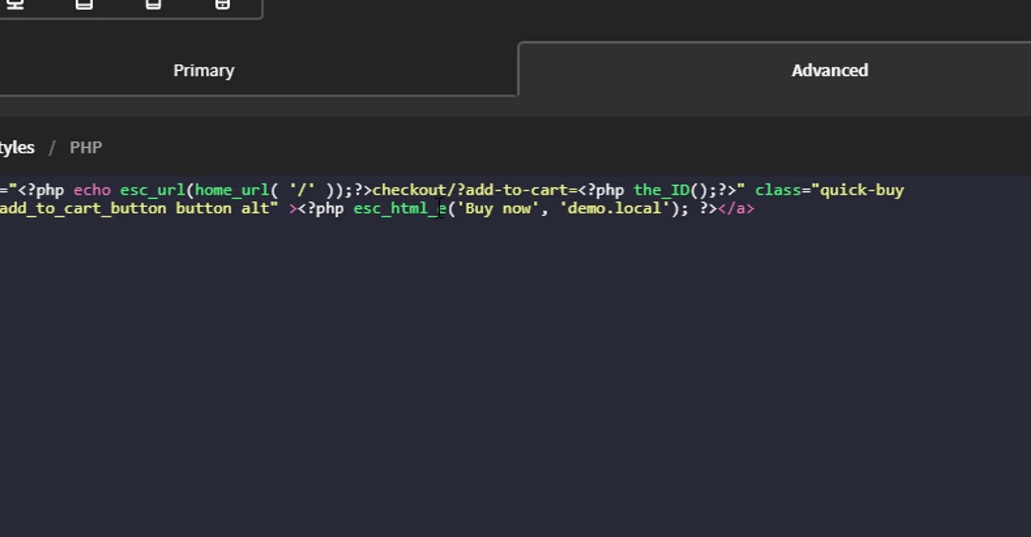
drag(373, 191, 451, 191)
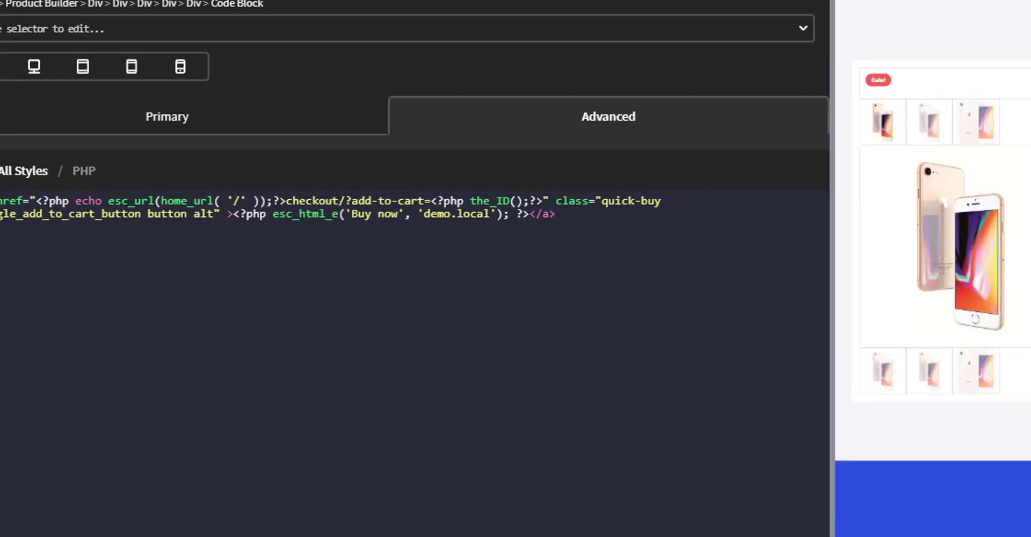
click(236, 520)
click(31, 527)
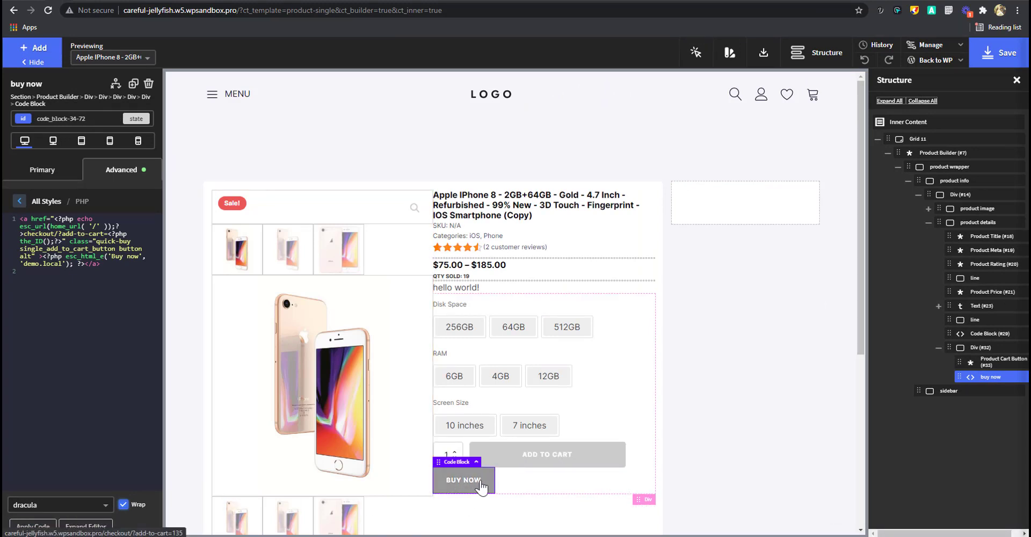
Assign the grid class to the div holding the cart button and the buy now block.
click(978, 348)
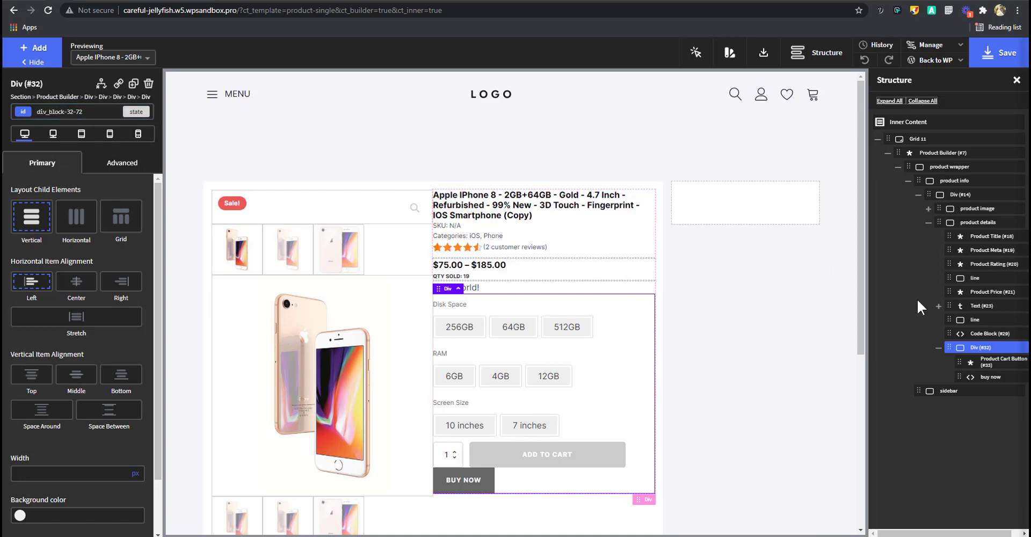
click(79, 111)
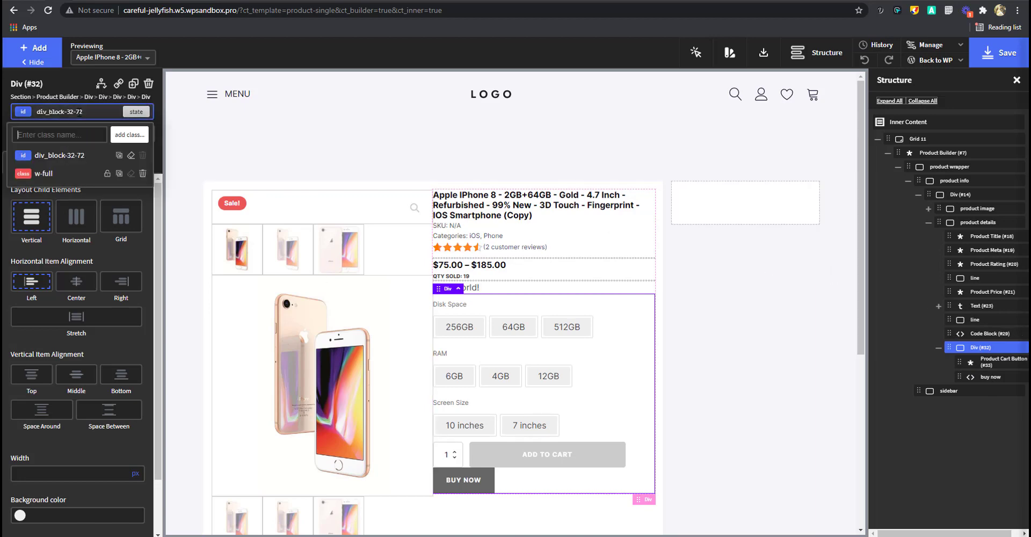
text(bri)
key(BackSpace)
key(BackSpace)
key(BackSpace)
text(gr)
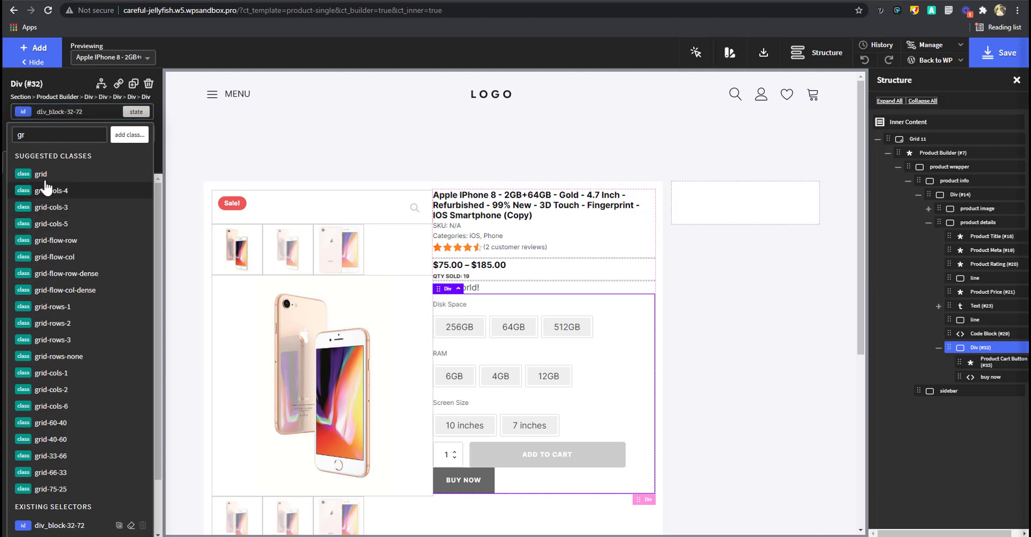
click(24, 175)
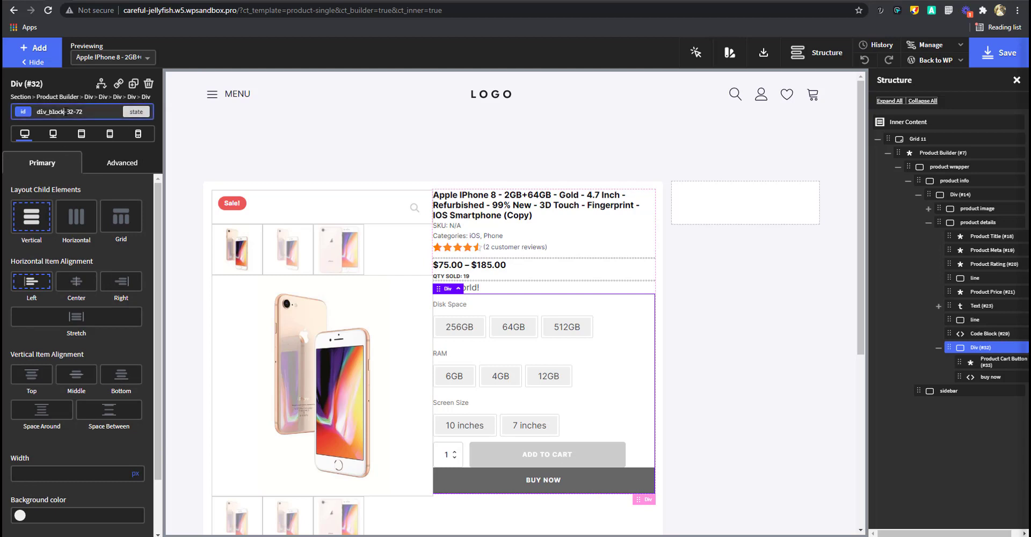
Add the grid-cols-2 class to the same div and review the side-by-side button layout.
click(65, 111)
text(grid)
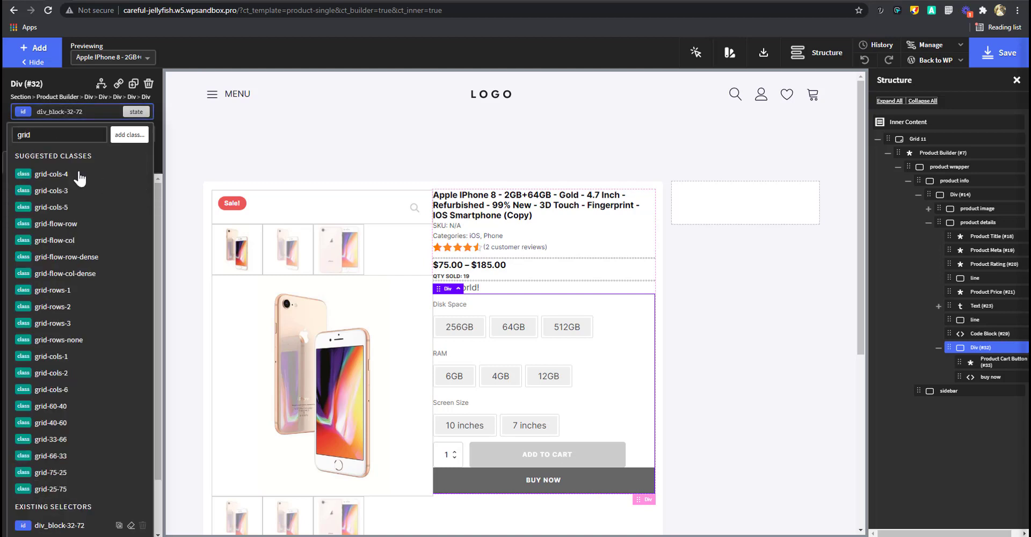
click(80, 373)
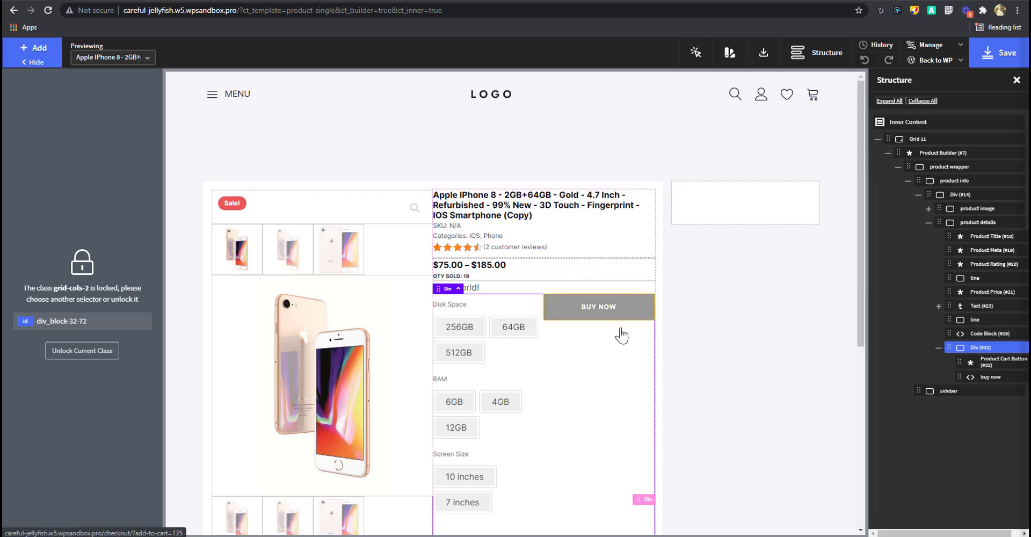
click(604, 325)
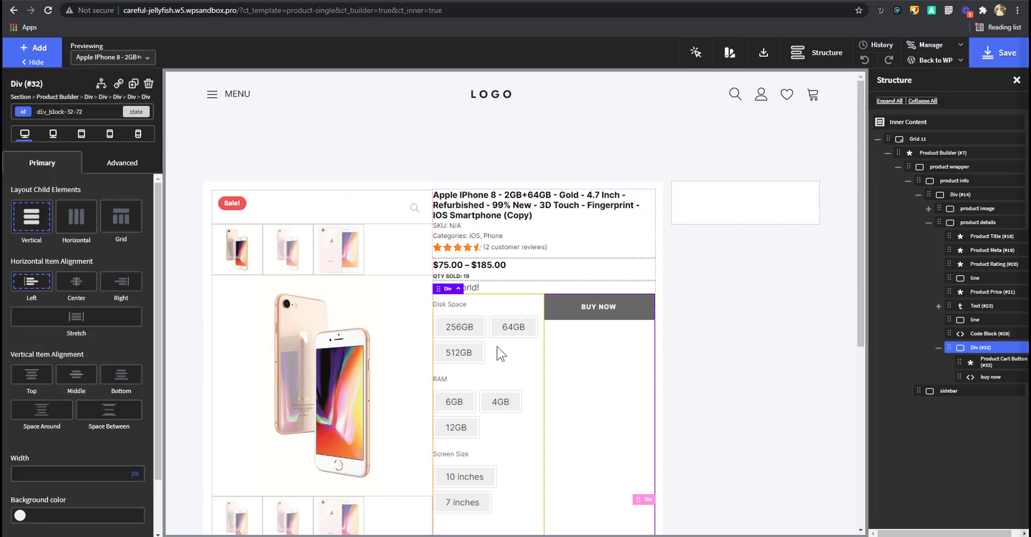
scroll(529, 390, down, 3)
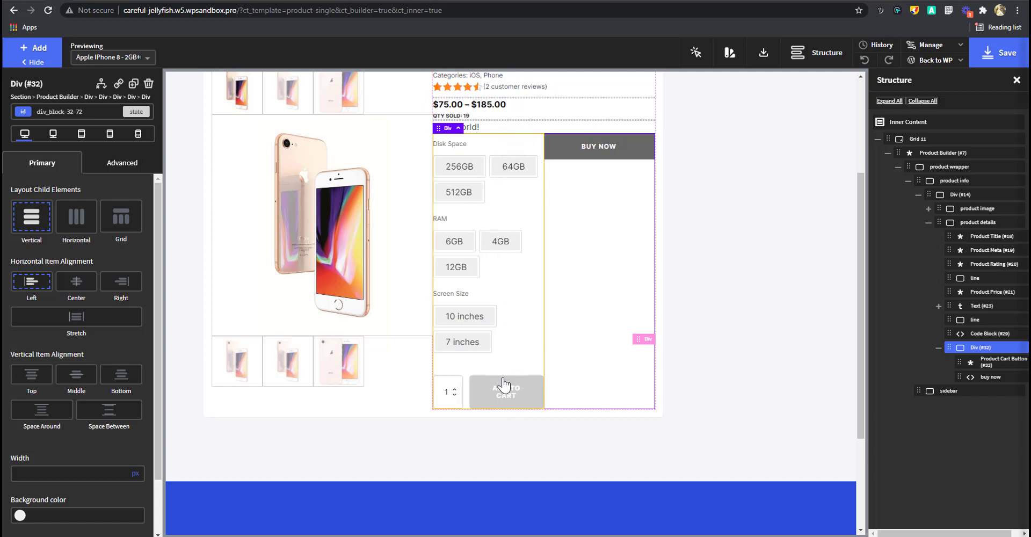
scroll(508, 385, up, 1)
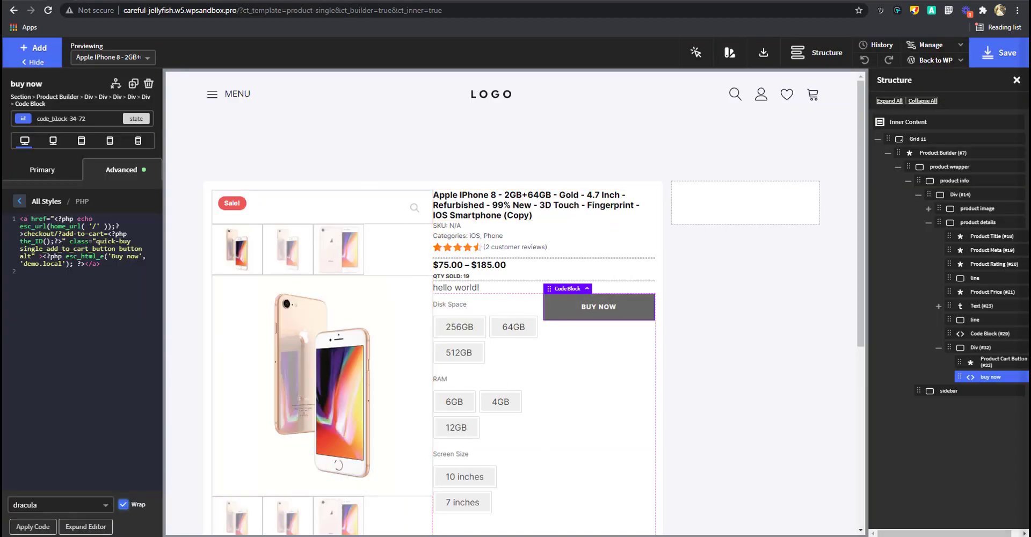
Save the template and reload the Htc Desire 21 Pro product page to check the buttons.
click(1006, 54)
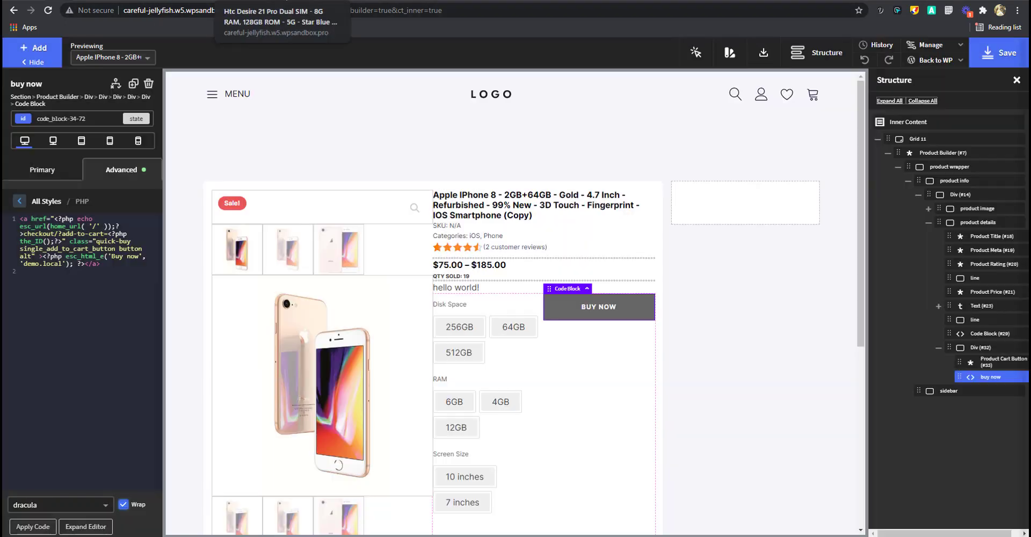
click(242, 2)
key(F5)
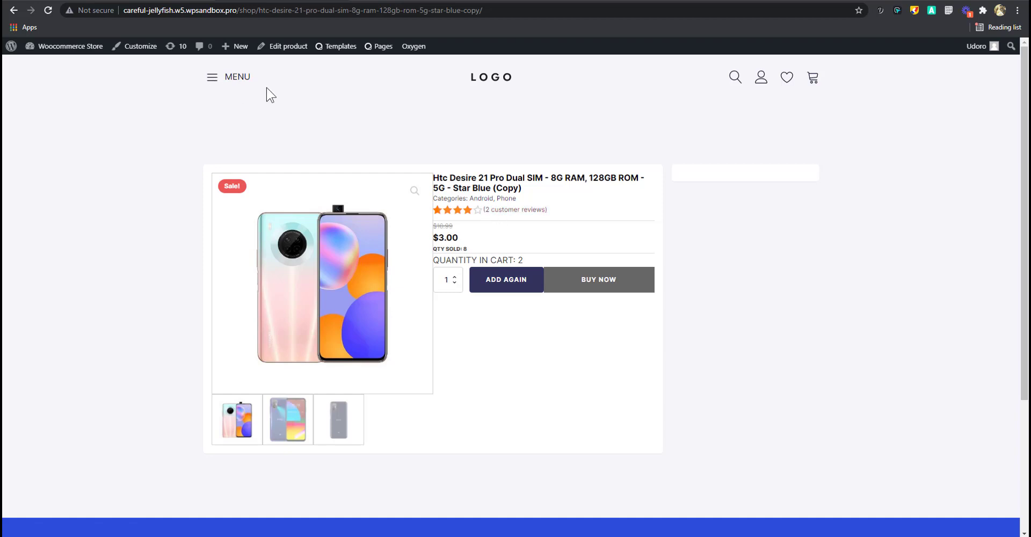
Go to the store's shop page and view the gold Apple IPhone 8 (Copy) variable product with the new template.
click(500, 84)
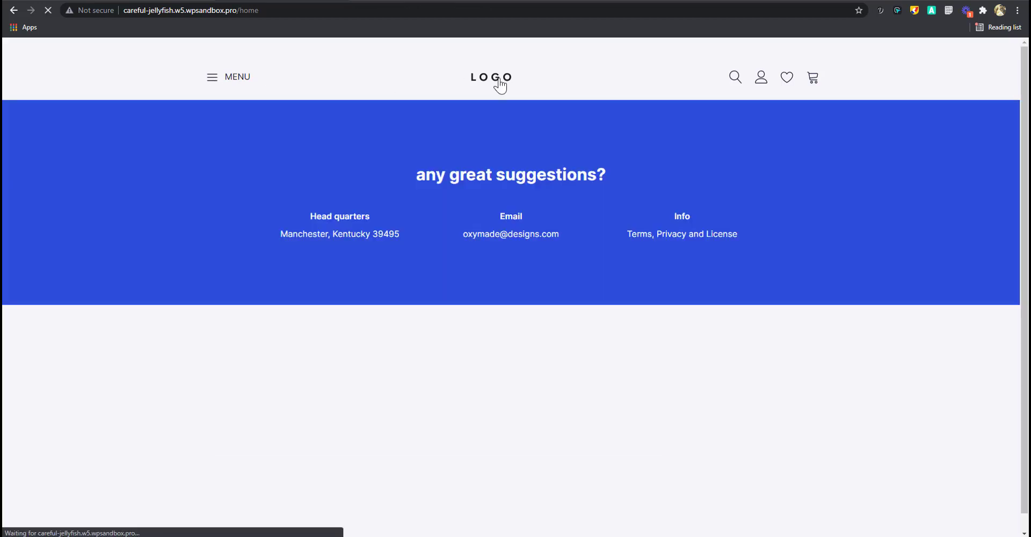
double_click(248, 10)
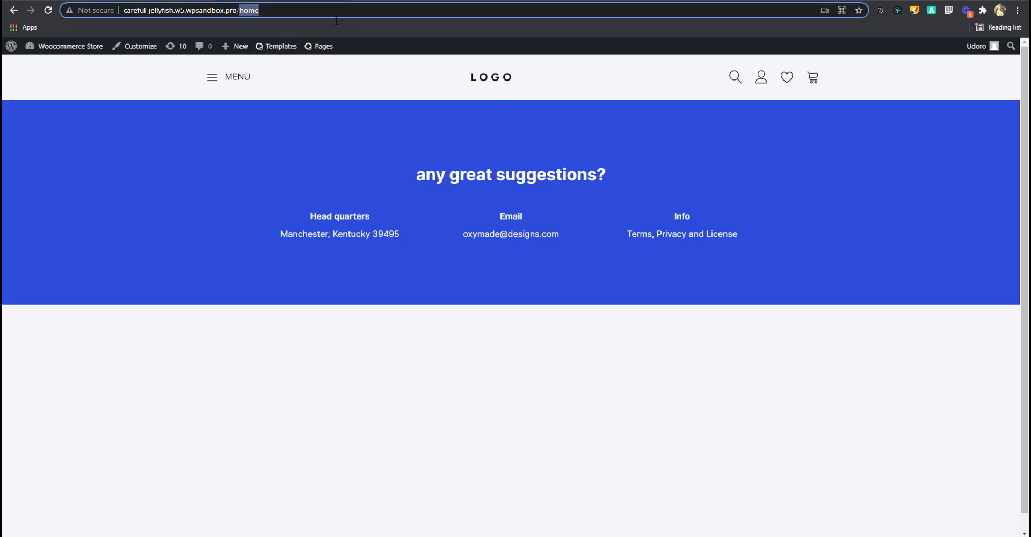
text(shop)
key(Return)
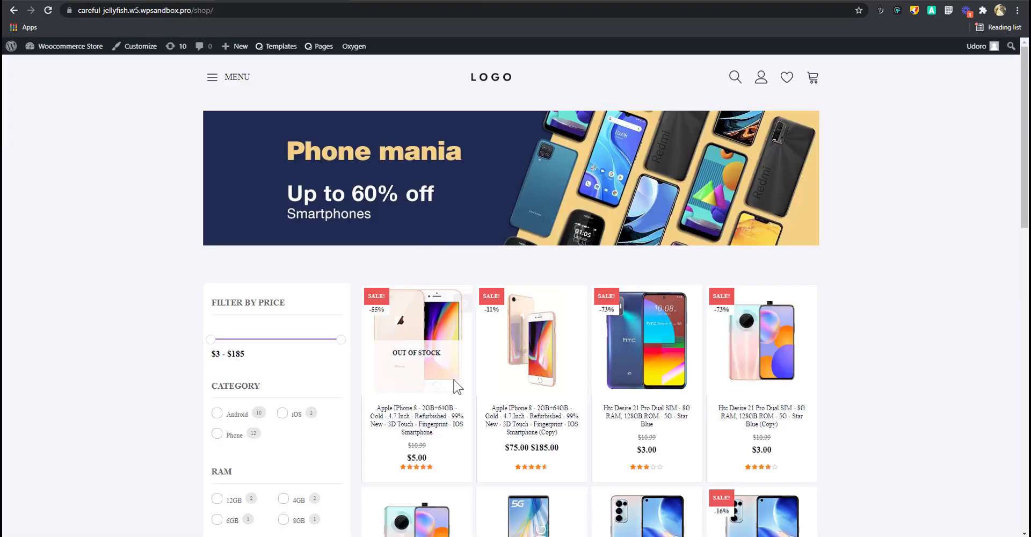
click(533, 430)
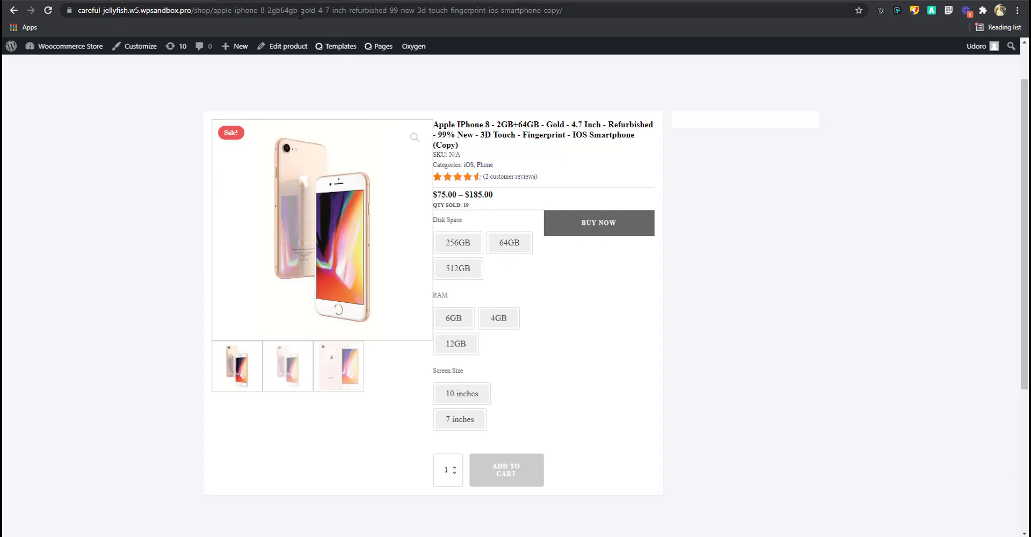
Look through the installed plugins list in the WordPress admin.
click(171, 1)
scroll(289, 343, down, 3)
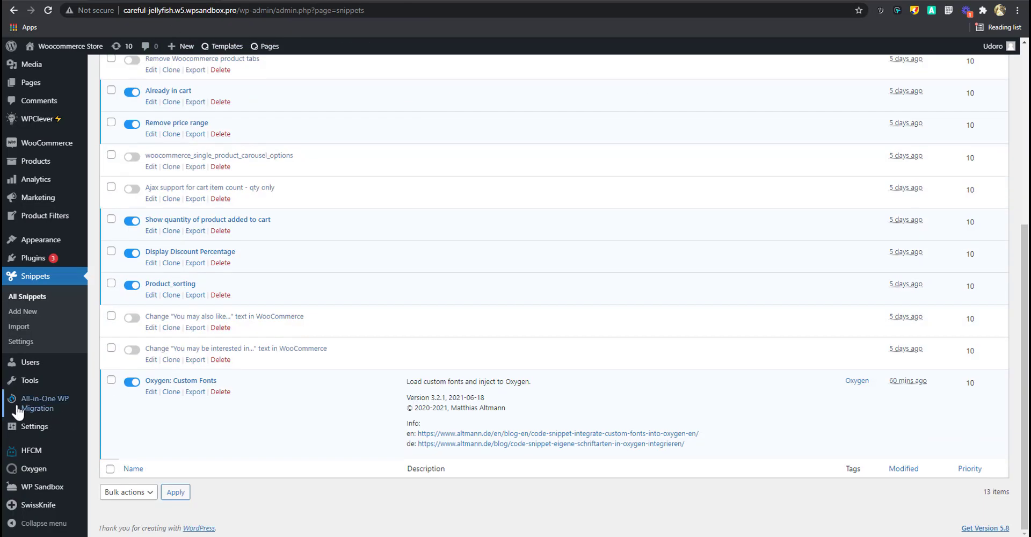
click(86, 263)
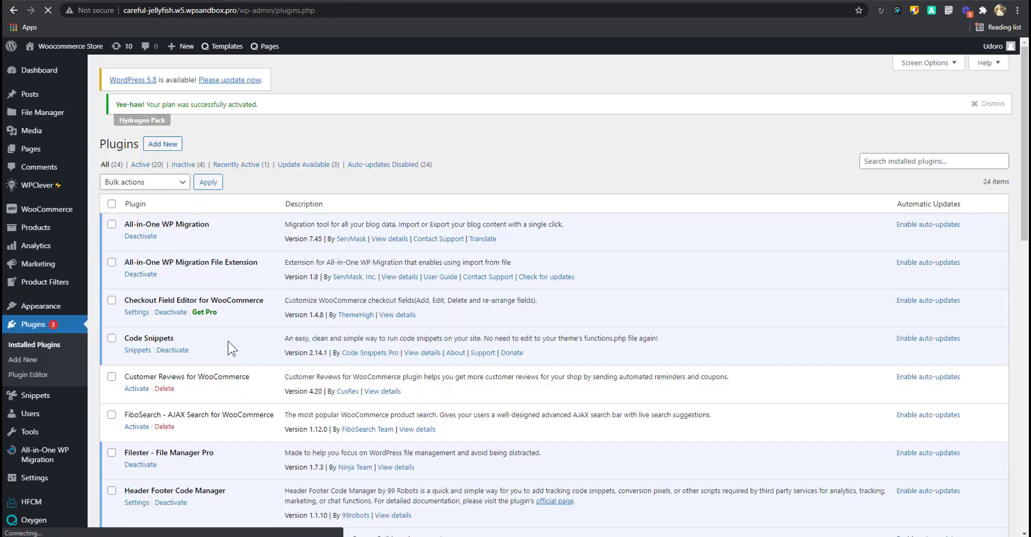
scroll(230, 341, down, 20)
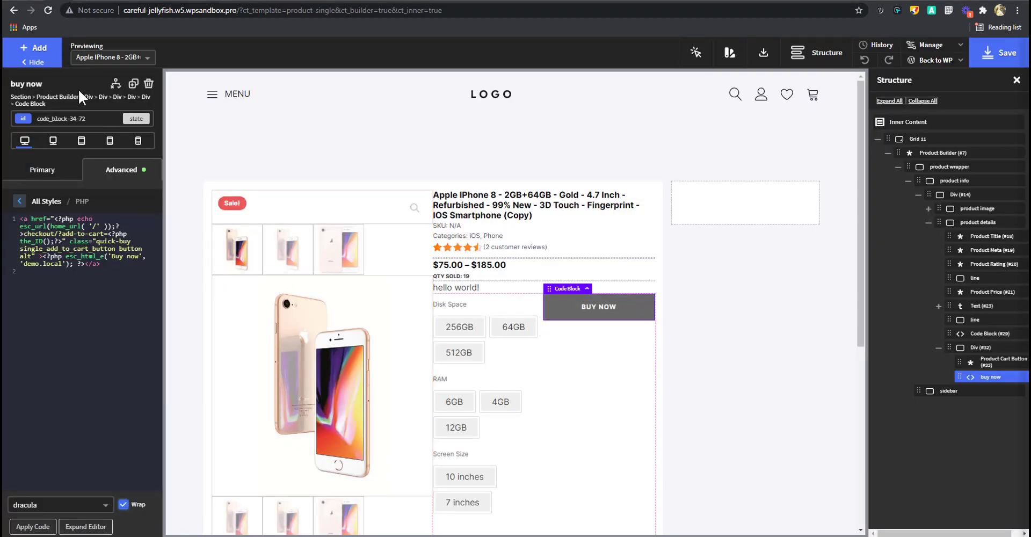
Add a display condition to the buy now code block requiring Product Type == simple.
click(115, 85)
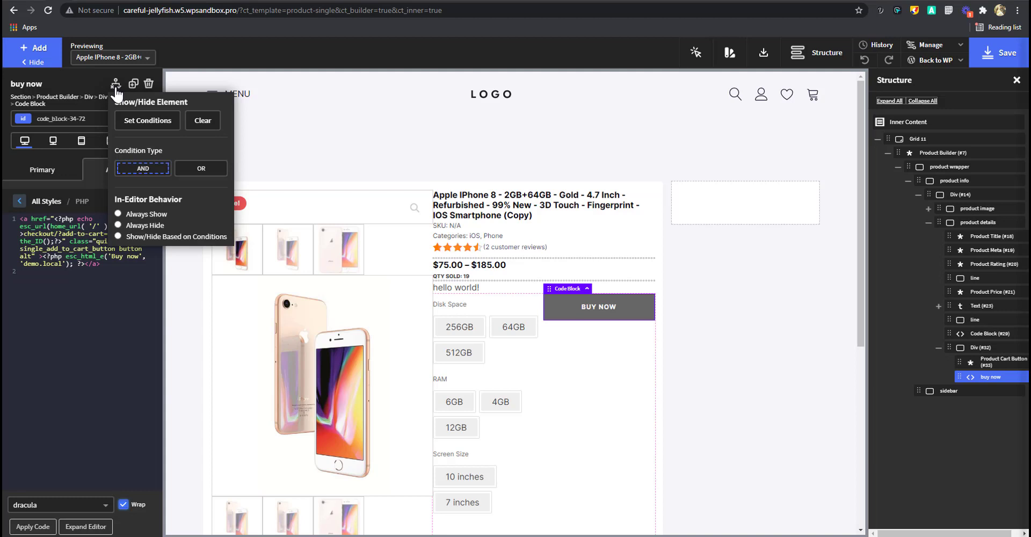
click(144, 120)
click(524, 238)
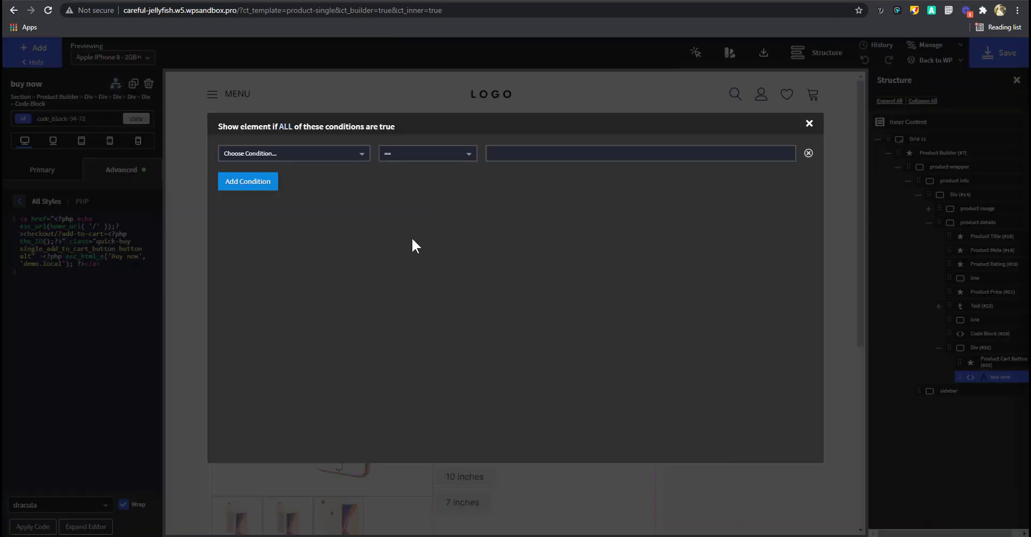
click(333, 153)
scroll(315, 285, down, 10)
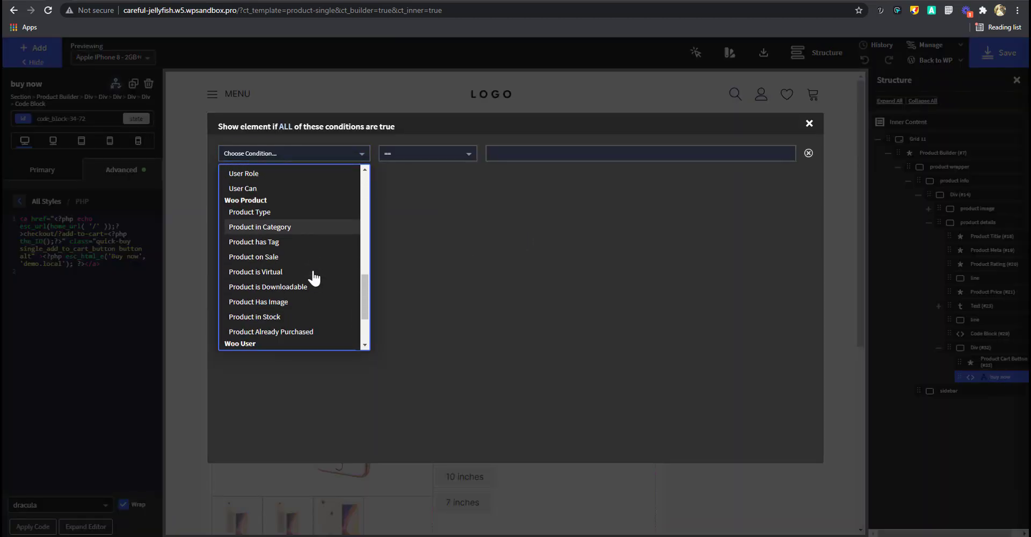
scroll(285, 260, up, 1)
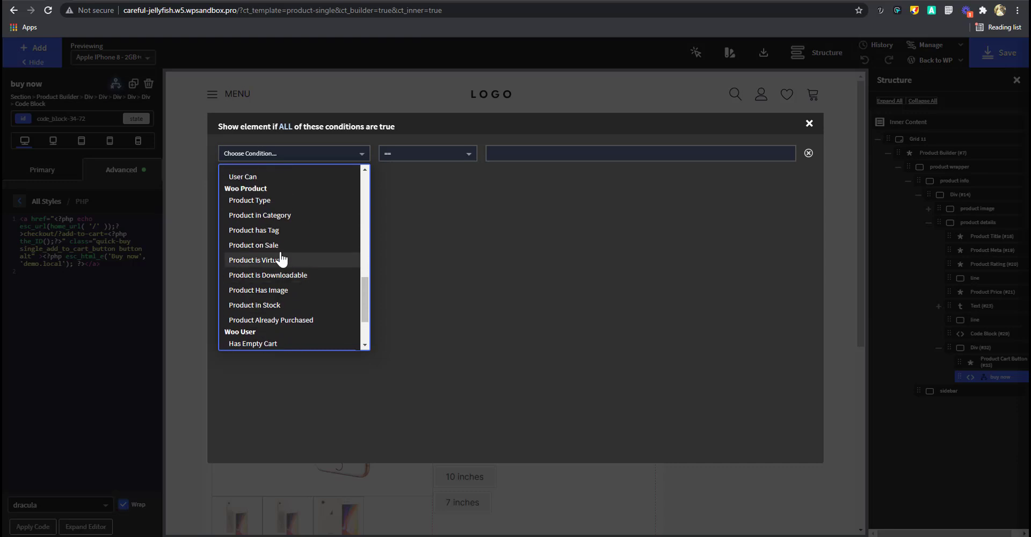
click(267, 204)
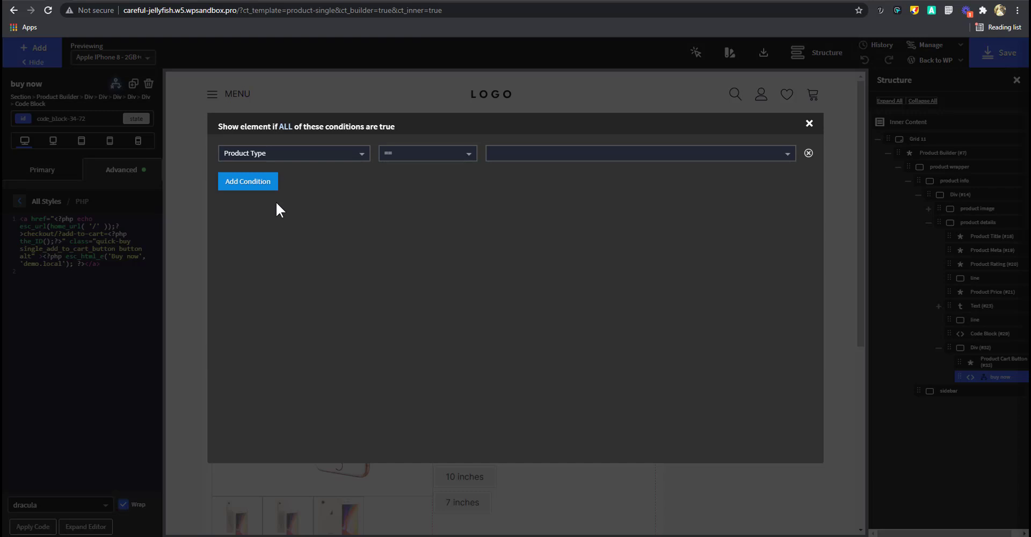
click(637, 156)
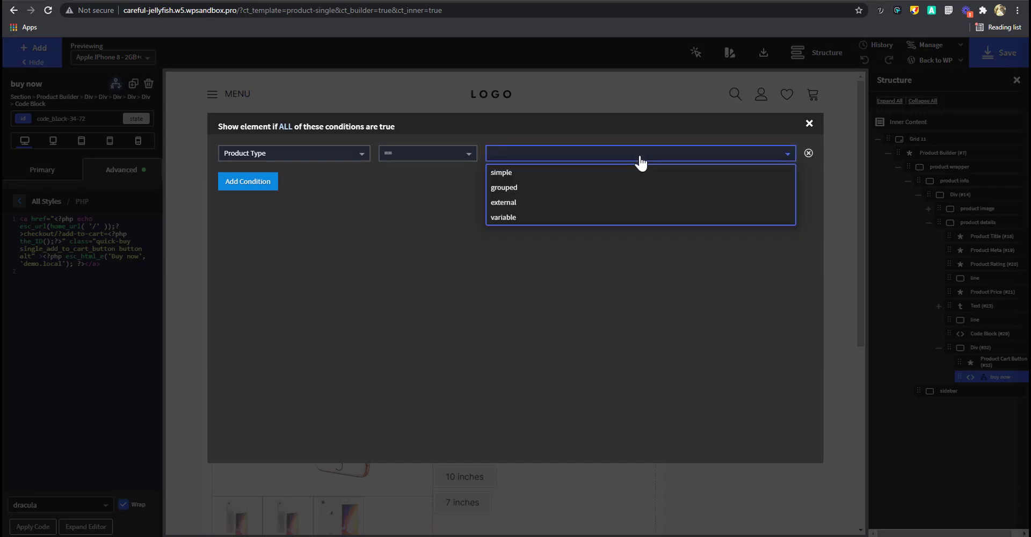
click(555, 173)
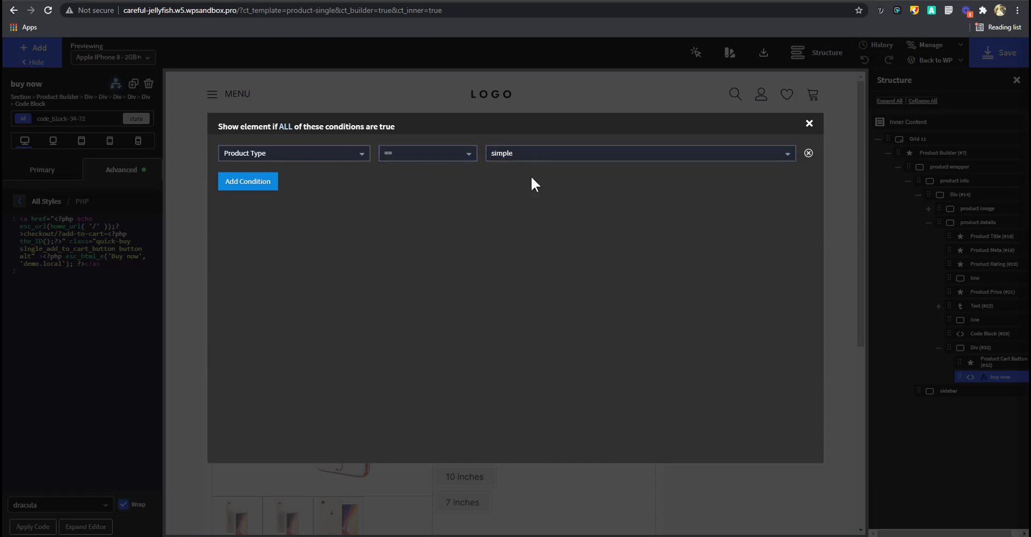
Add a second display condition, Product in Stock == true, to the buy now block and close the conditions.
click(256, 182)
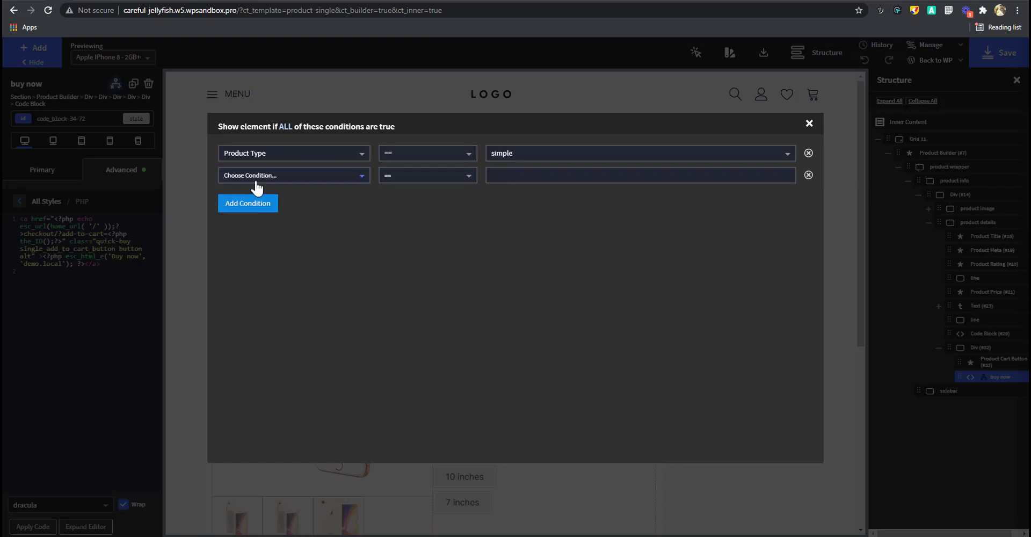
click(296, 185)
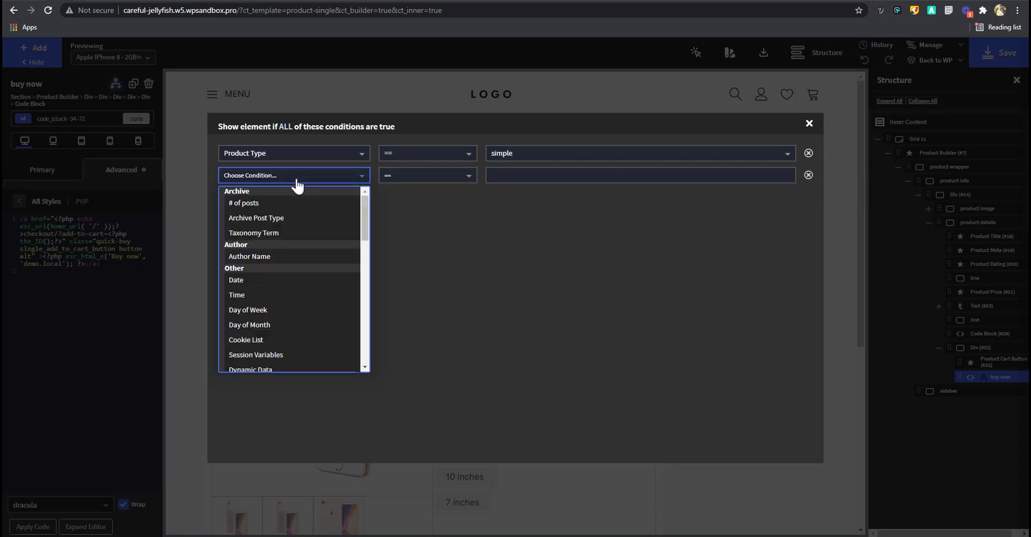
scroll(297, 215, down, 10)
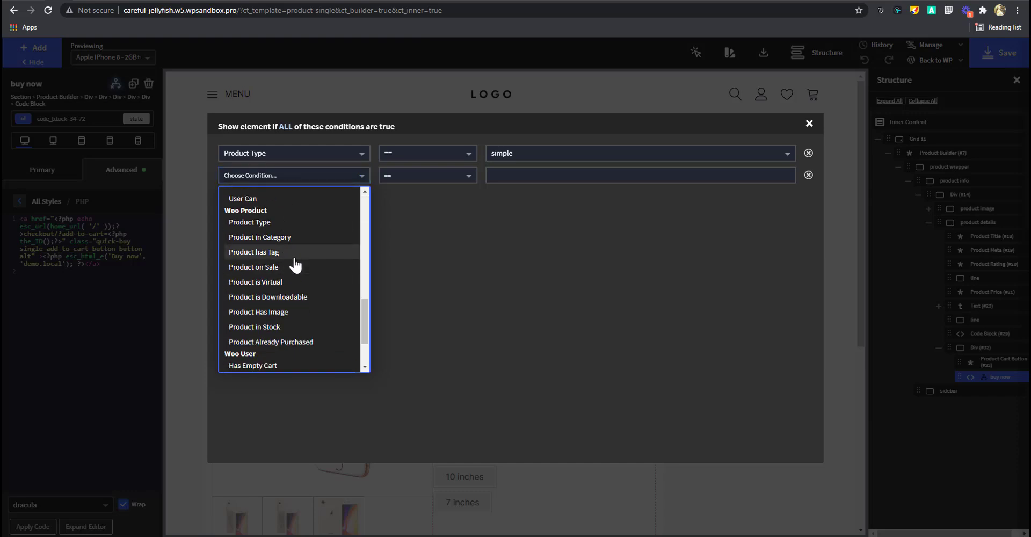
scroll(315, 283, down, 2)
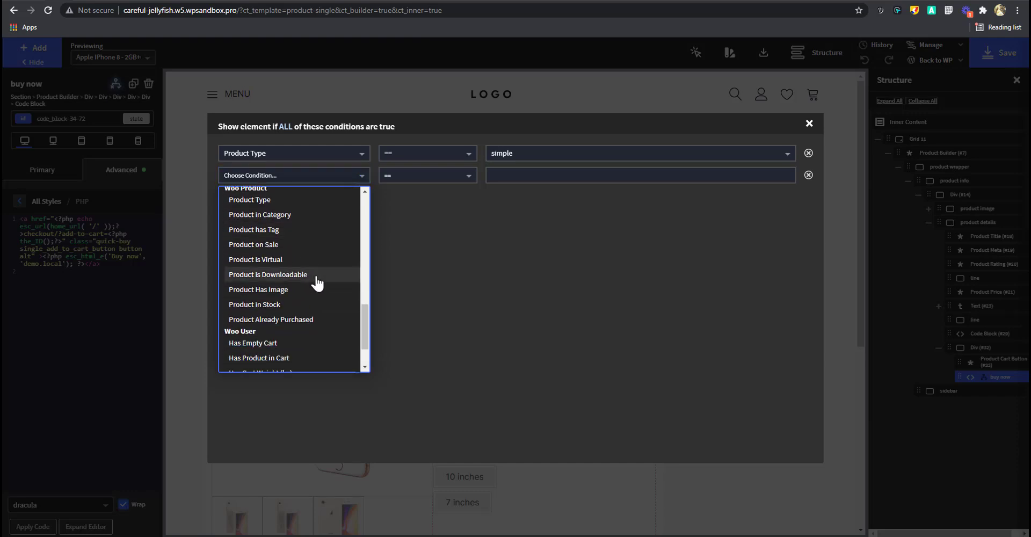
click(277, 308)
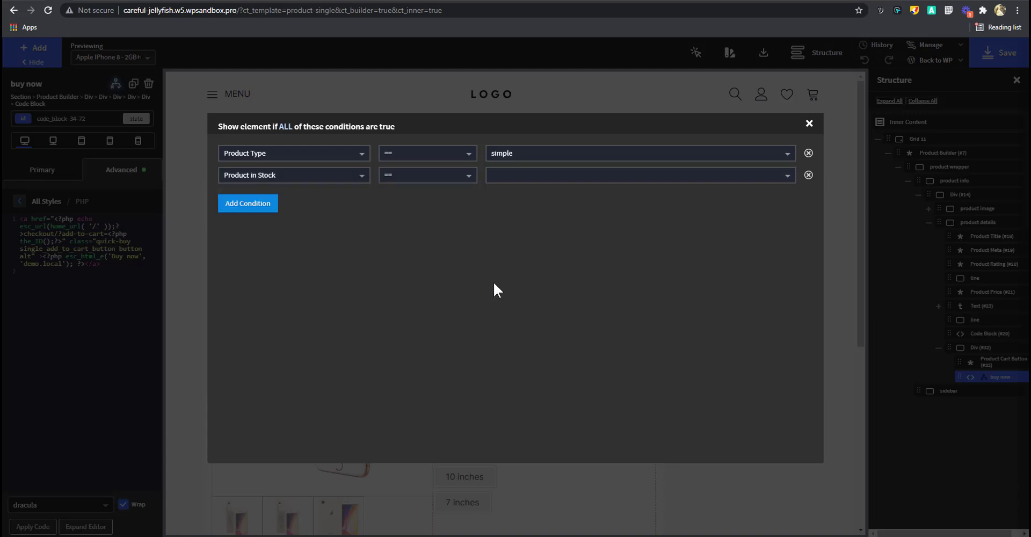
click(564, 184)
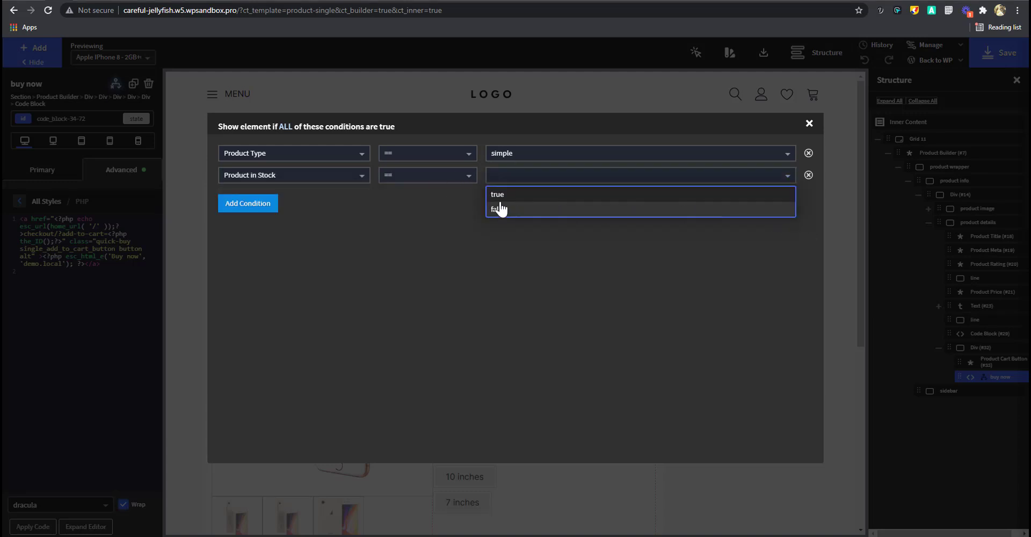
click(527, 197)
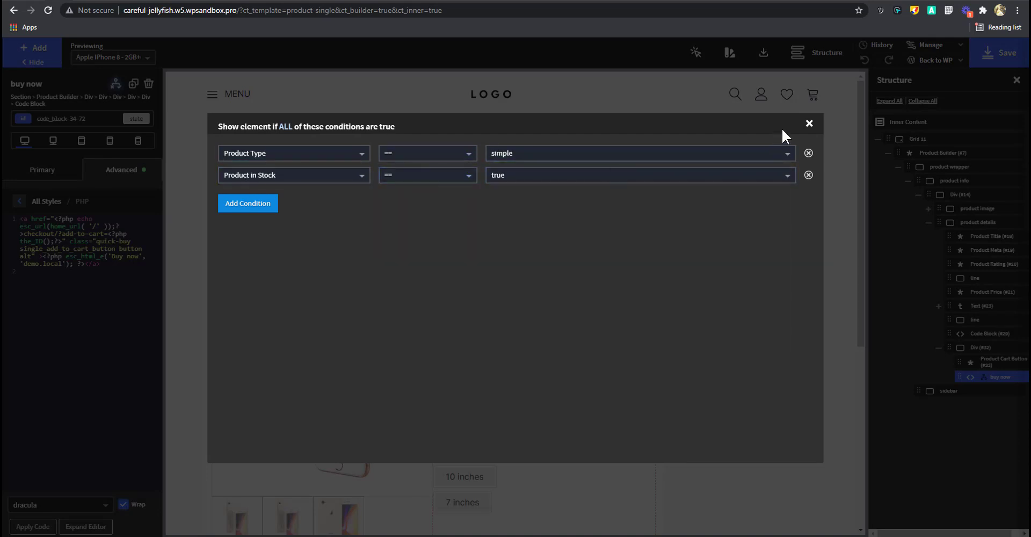
click(810, 133)
Save the template and reload the Apple IPhone 8 (Copy) product page to check the buy now button's conditions.
click(1003, 59)
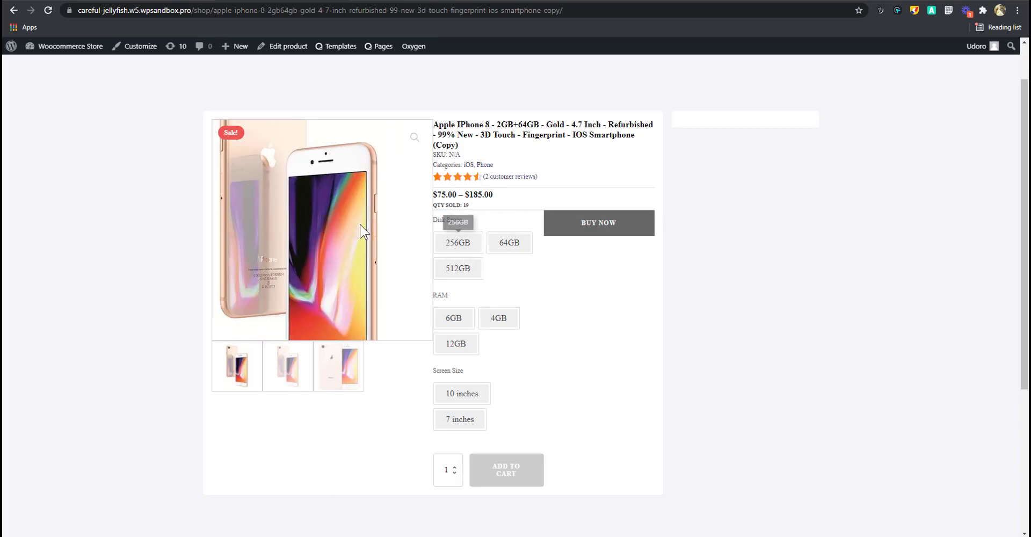
click(50, 9)
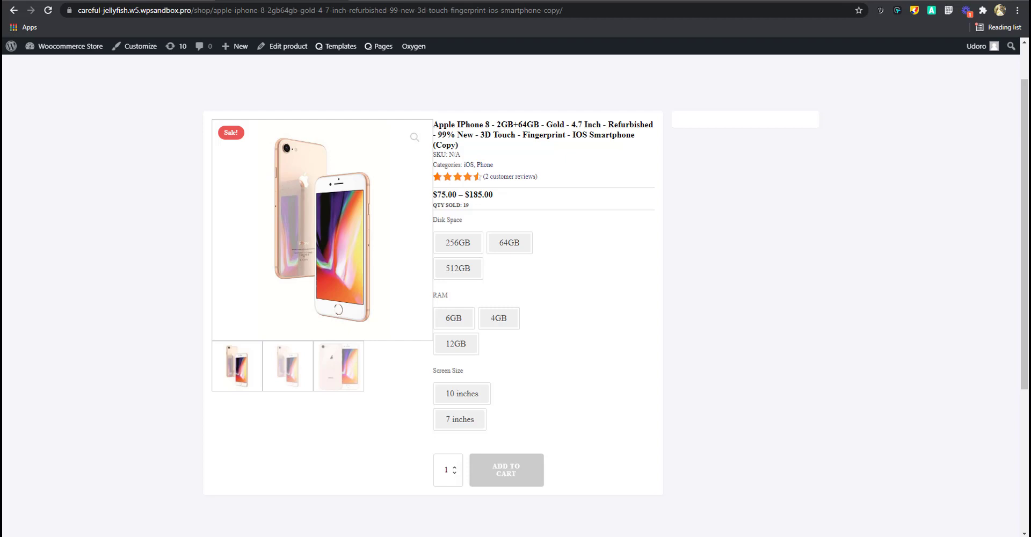
key(ctrl+Tab)
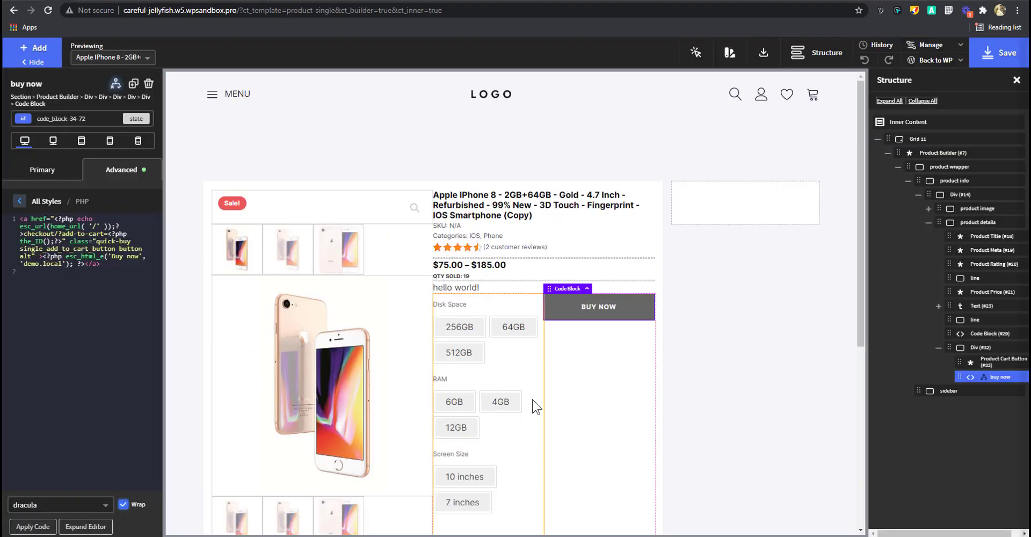
key(ctrl+Tab)
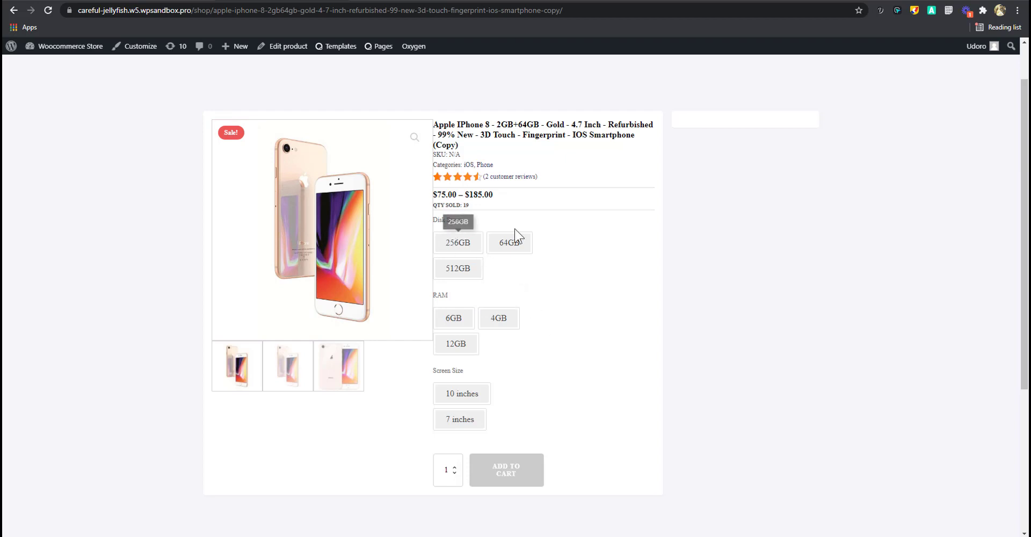
Remove the grid-cols-2 and grid classes from the div holding the cart button and the buy now block.
click(50, 0)
click(978, 349)
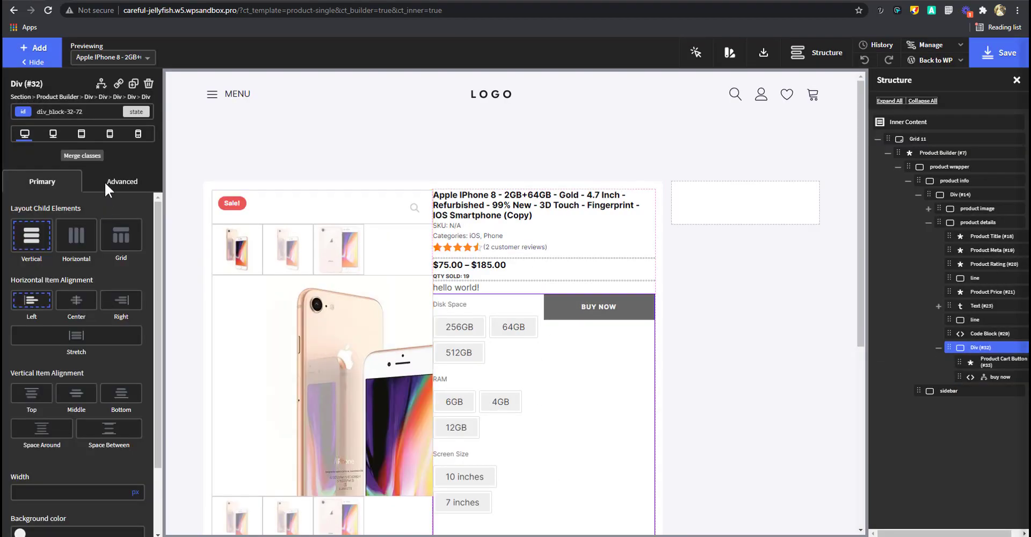
click(75, 111)
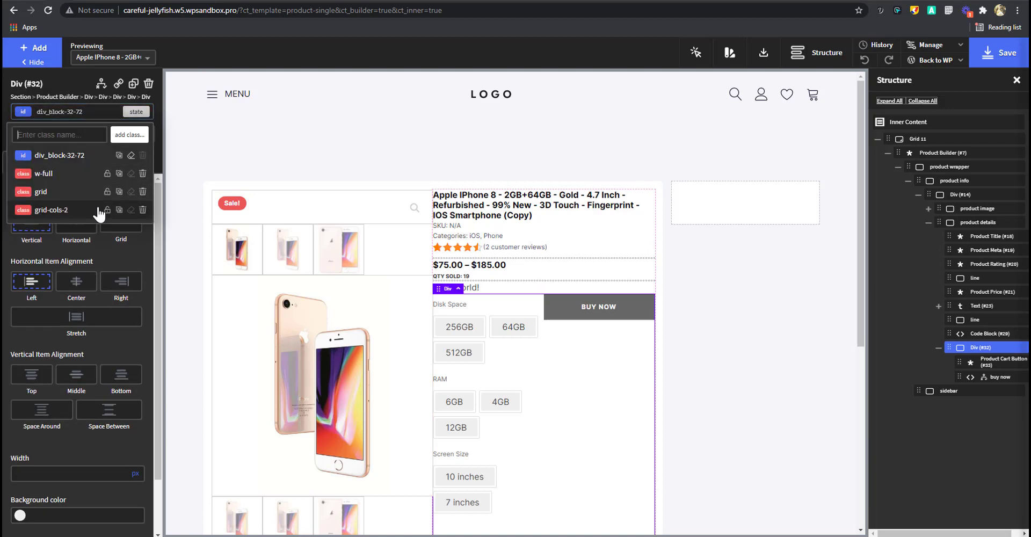
click(143, 210)
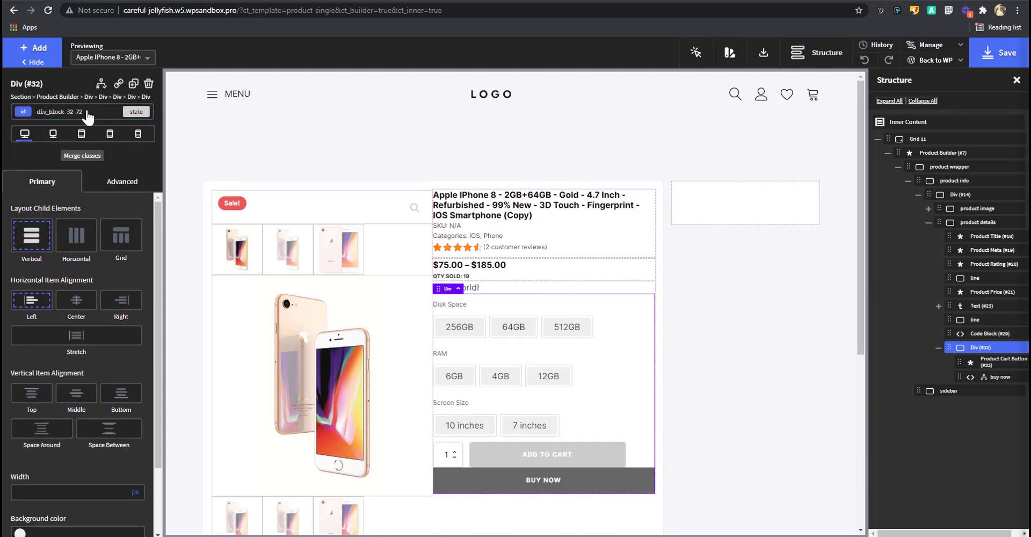
click(87, 114)
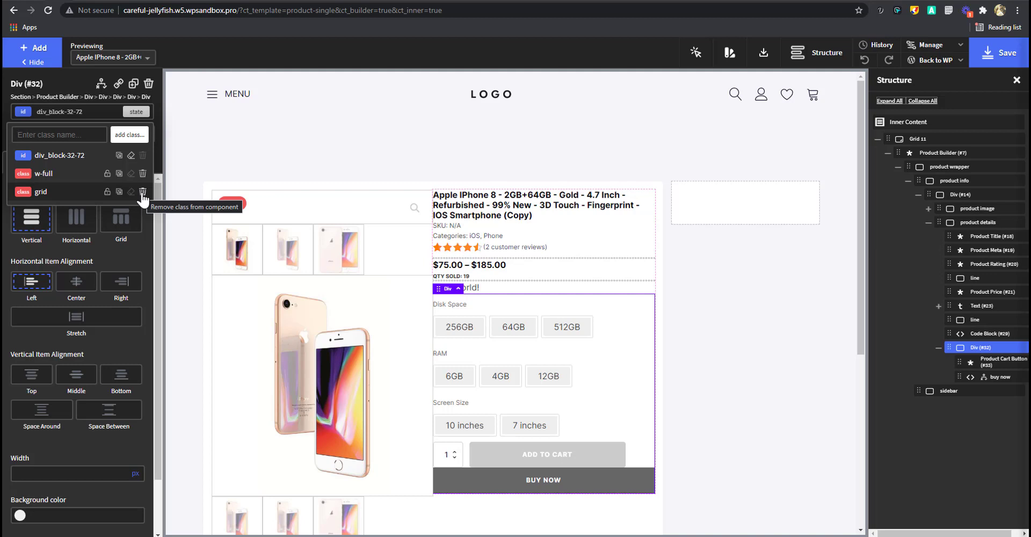
click(143, 192)
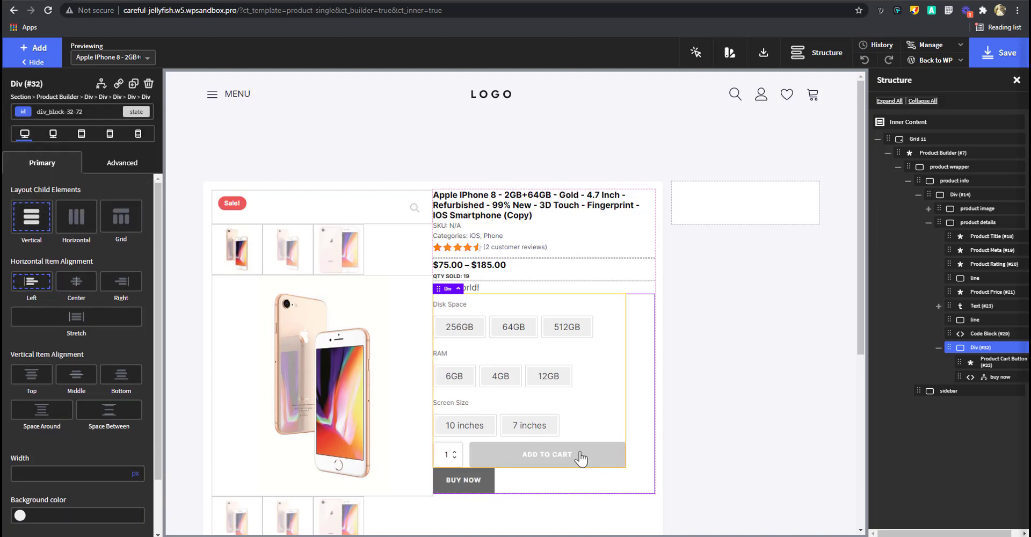
Set the same div's child element layout to horizontal.
click(614, 350)
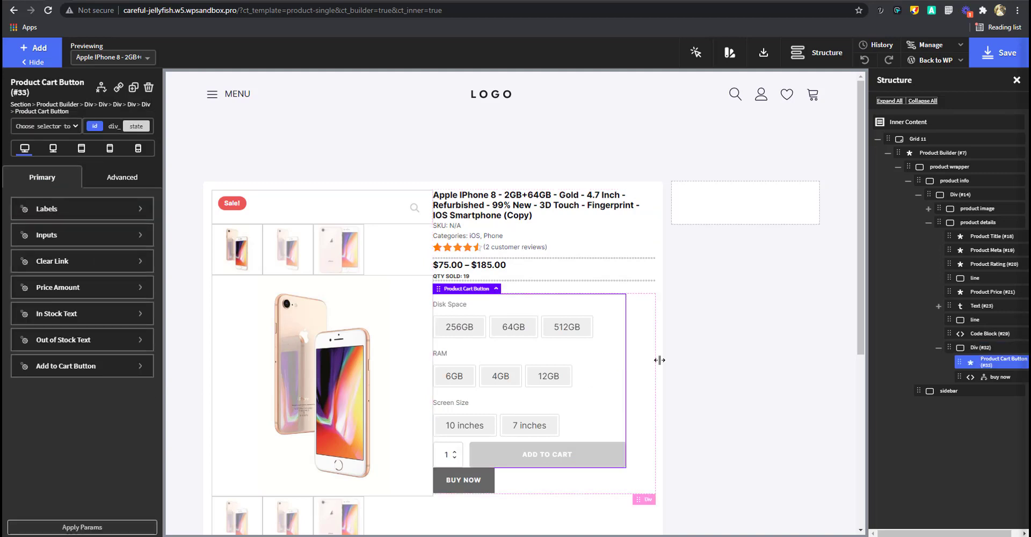
click(979, 349)
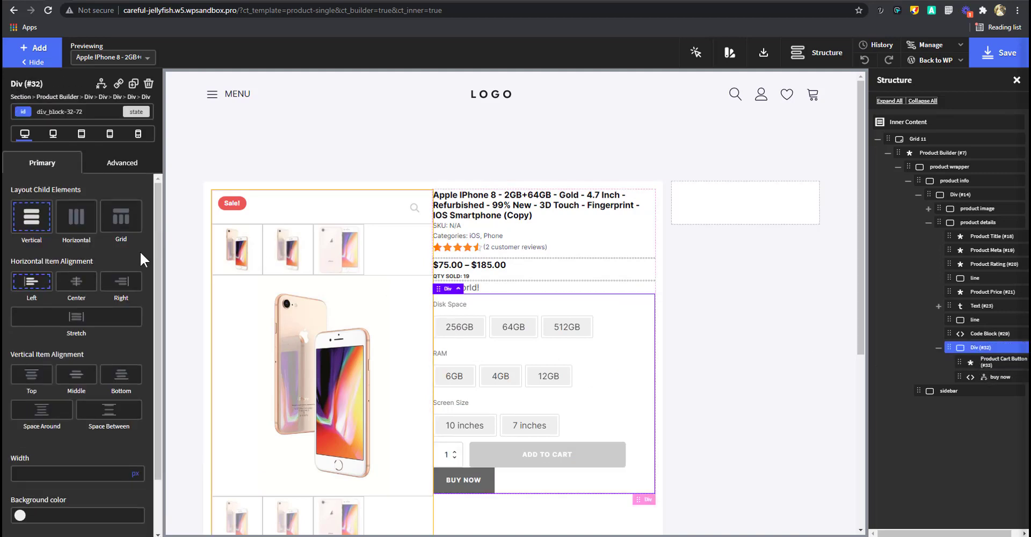
click(77, 229)
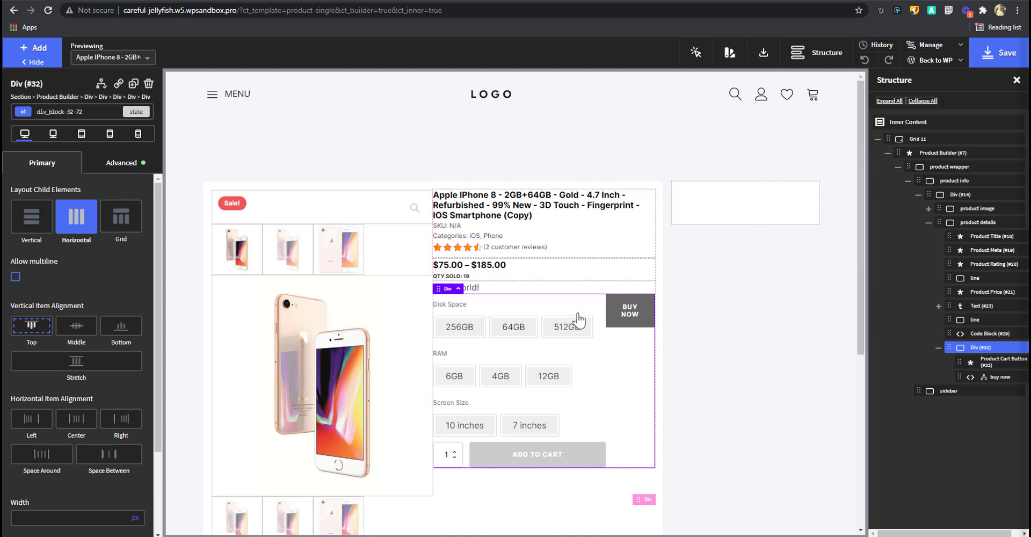
Set the product cart button's width to auto and its minimum width to 60%.
click(991, 363)
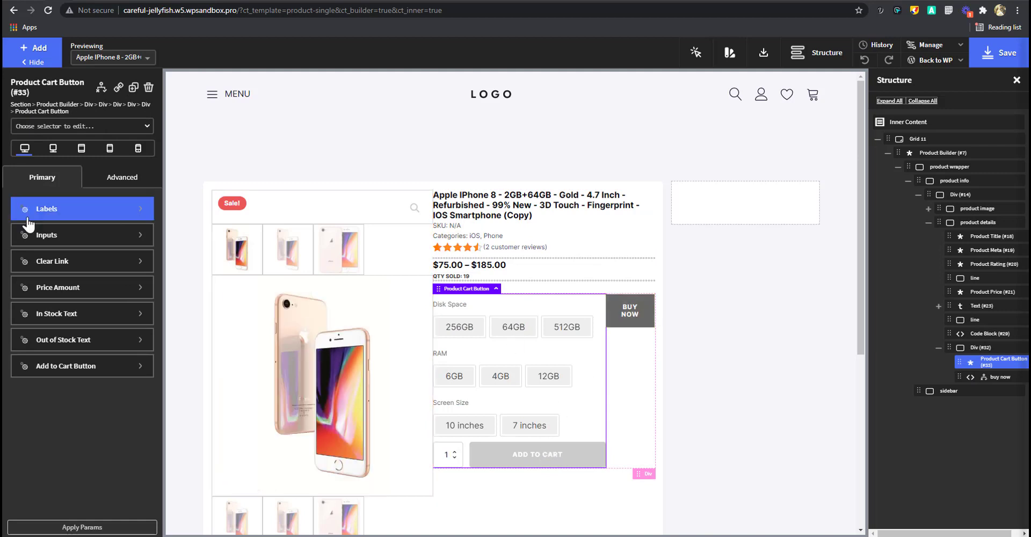
click(120, 180)
click(80, 235)
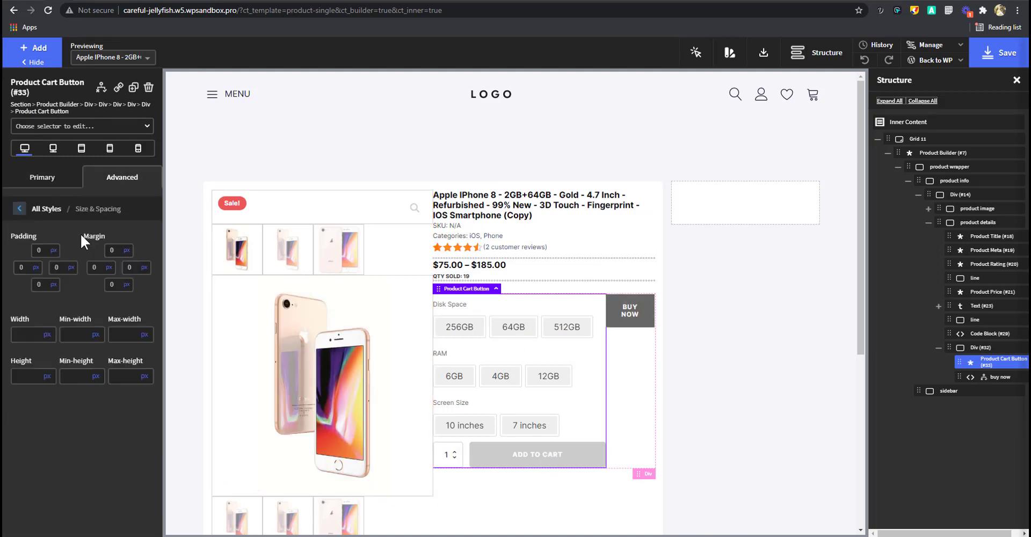
click(47, 344)
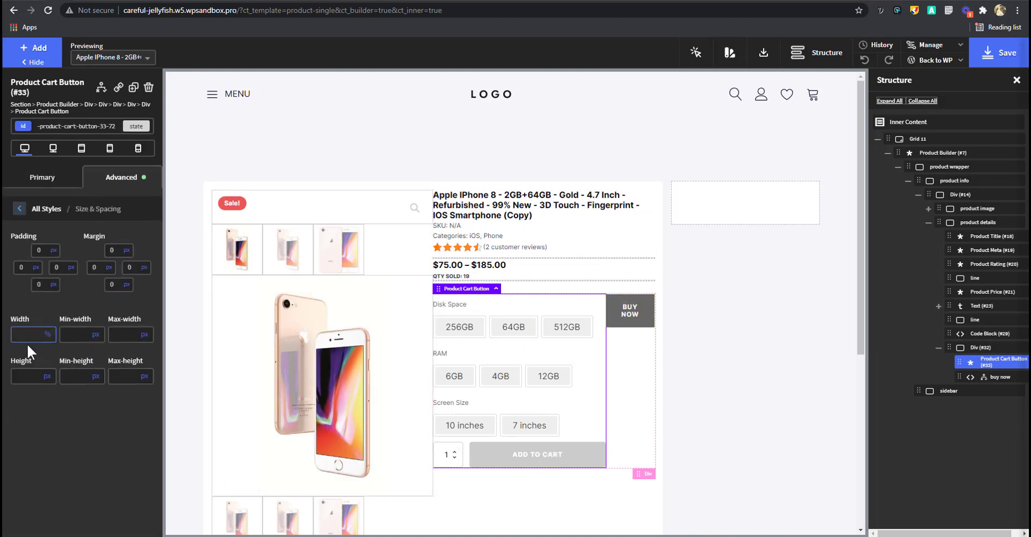
text(60)
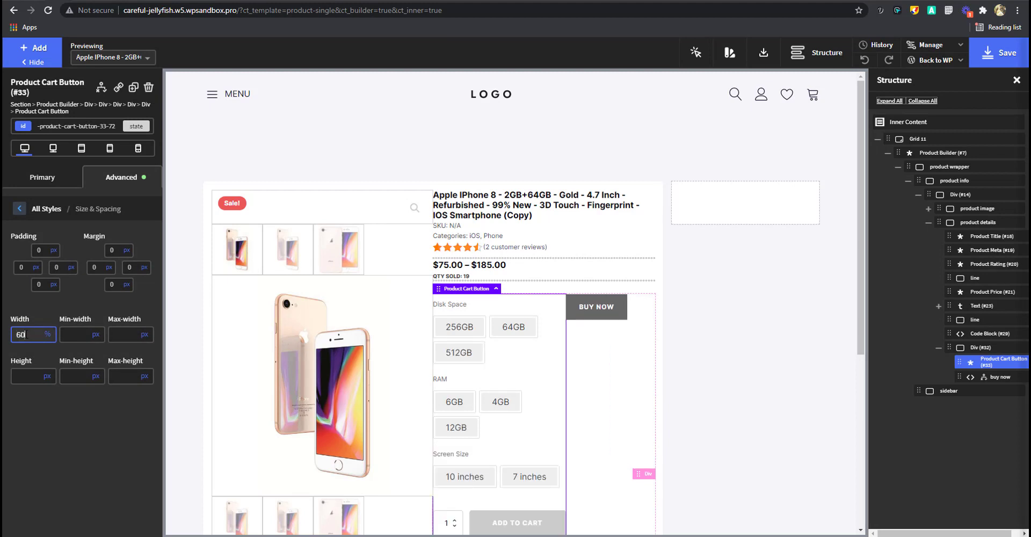
click(47, 334)
click(37, 344)
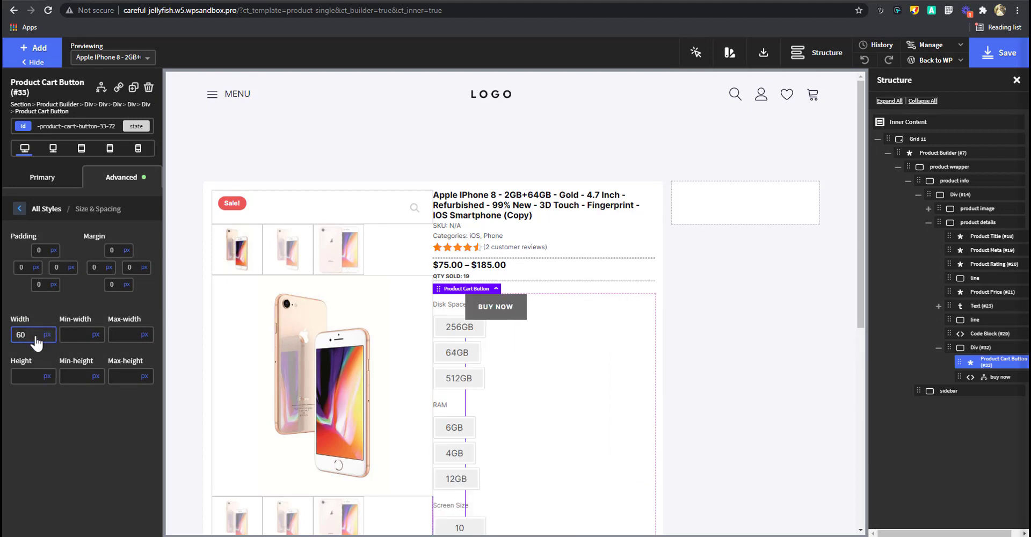
key(BackSpace)
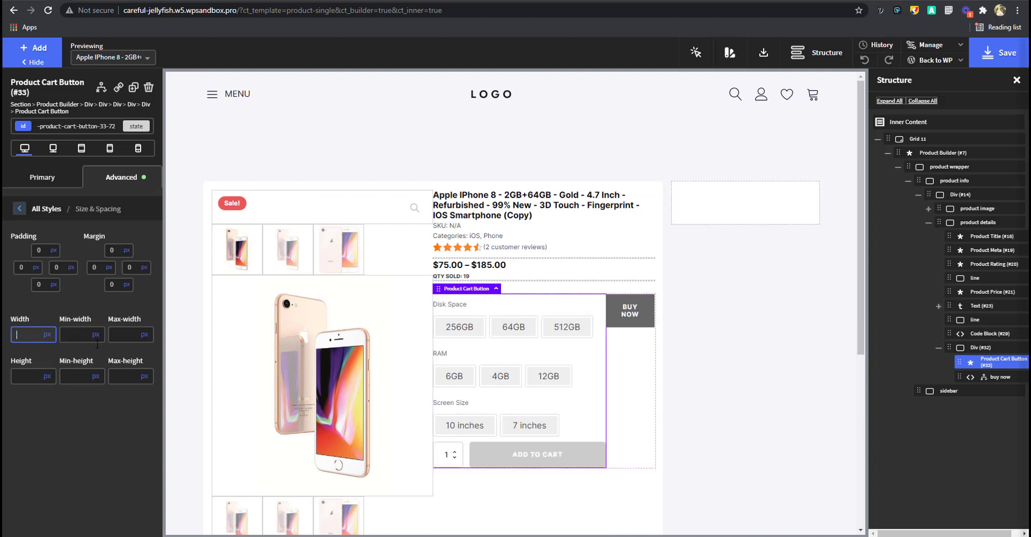
click(47, 335)
click(51, 361)
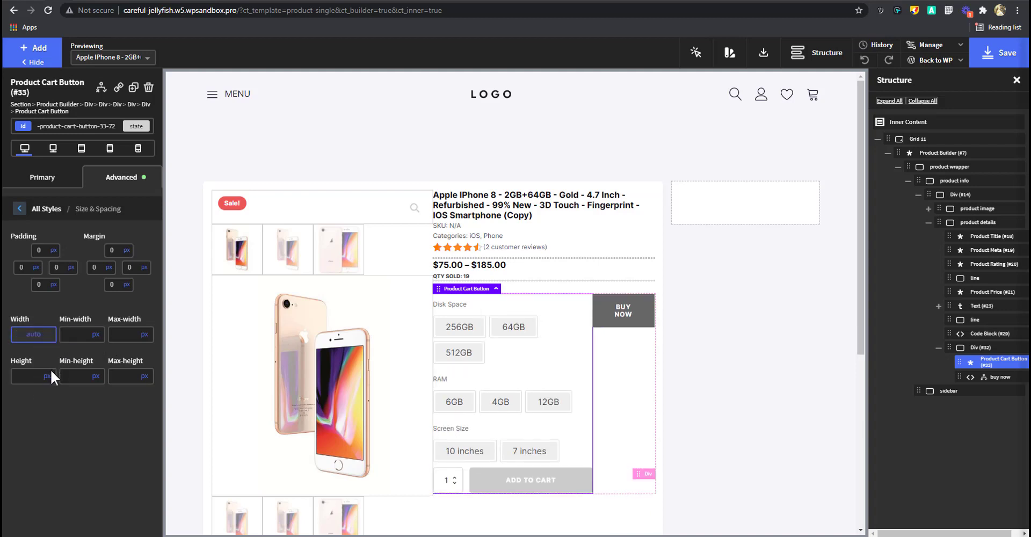
click(96, 334)
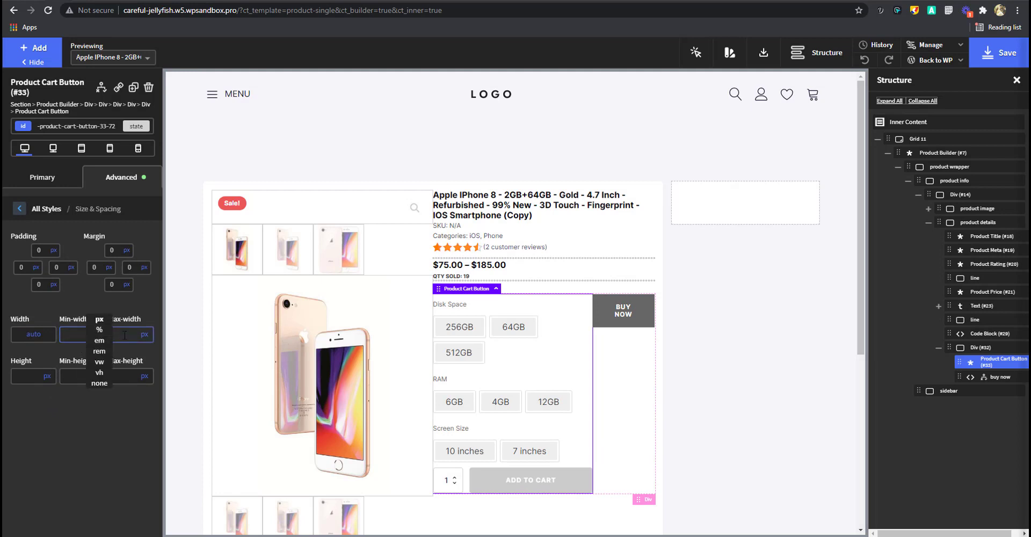
click(97, 338)
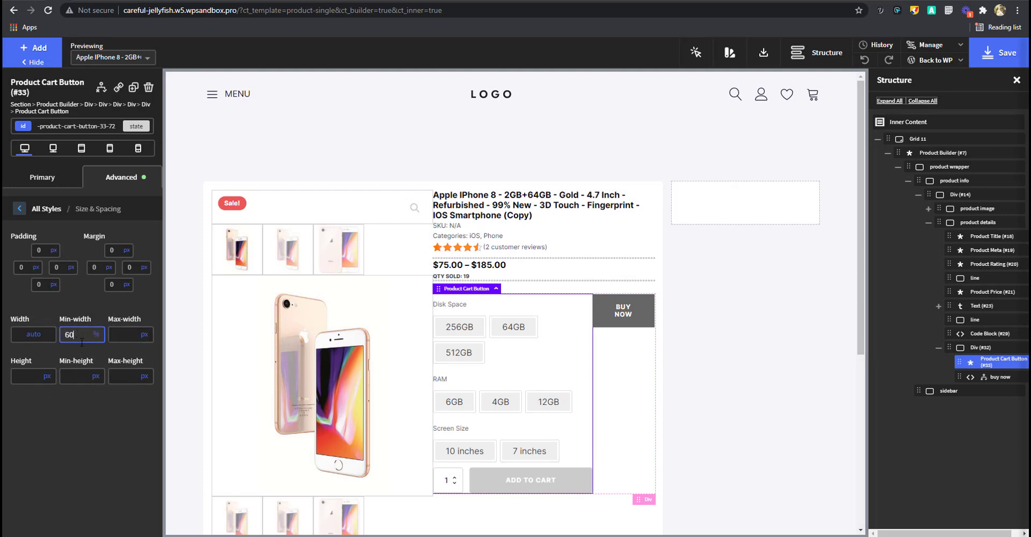
Set the buy now code block's width to auto and its minimum width to 40%.
click(995, 379)
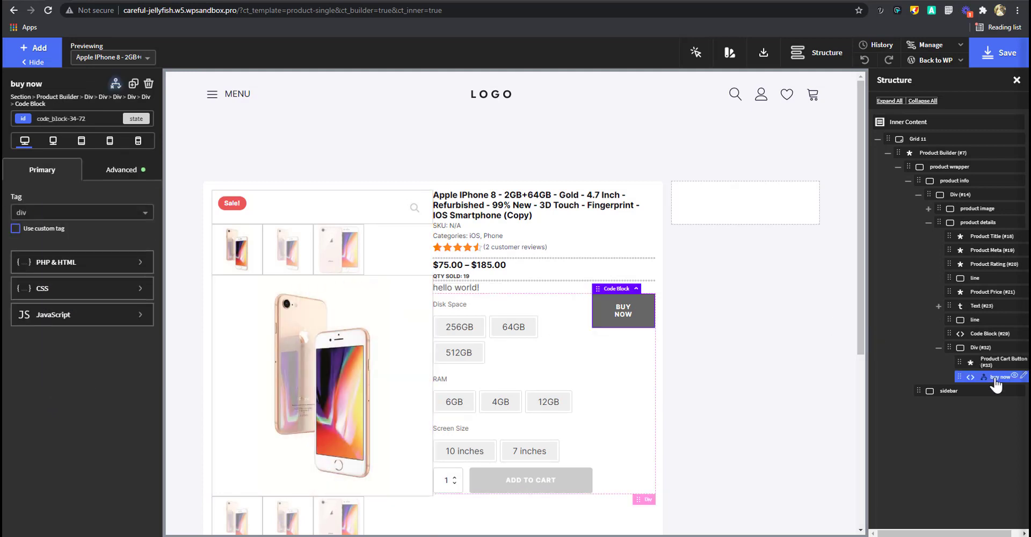
click(119, 171)
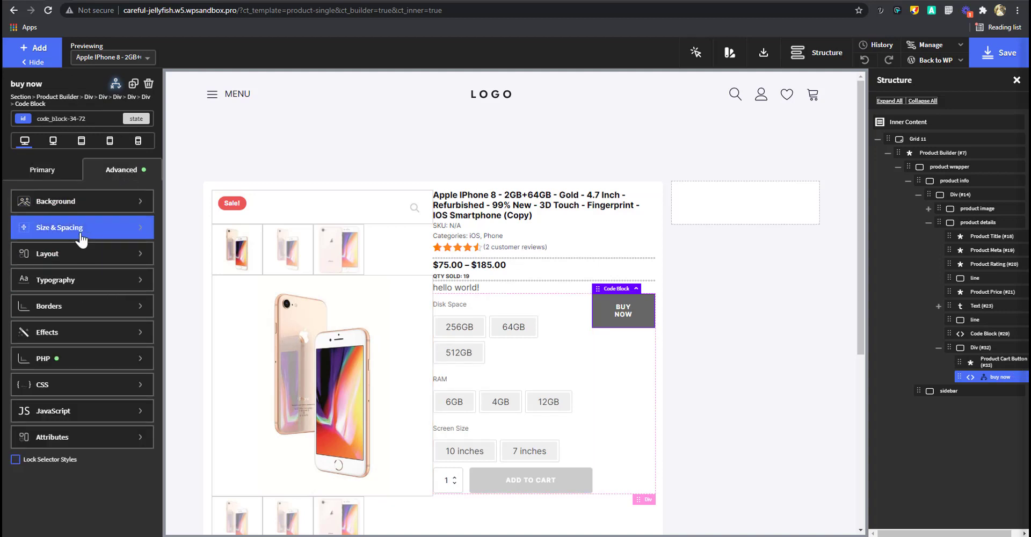
click(102, 227)
click(50, 326)
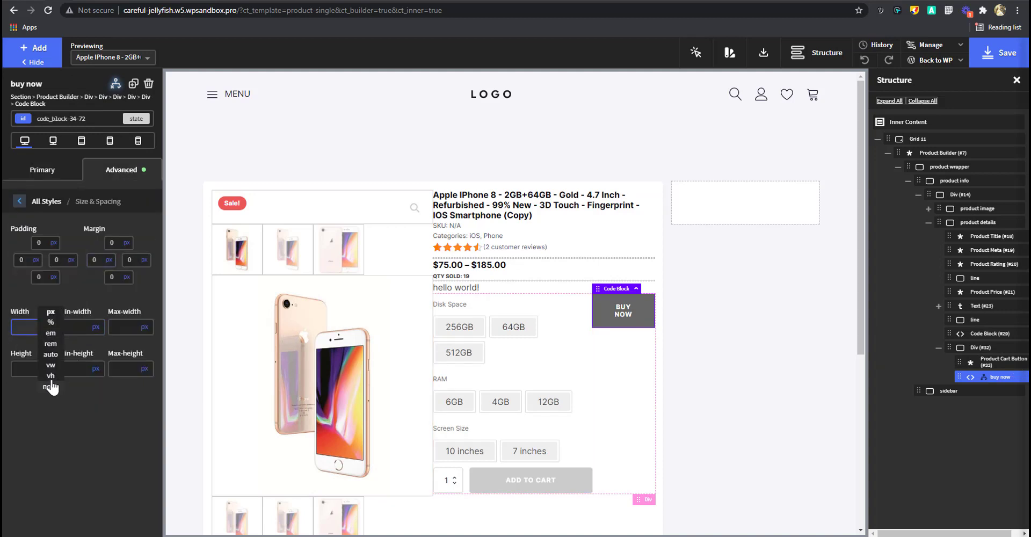
click(50, 354)
click(96, 326)
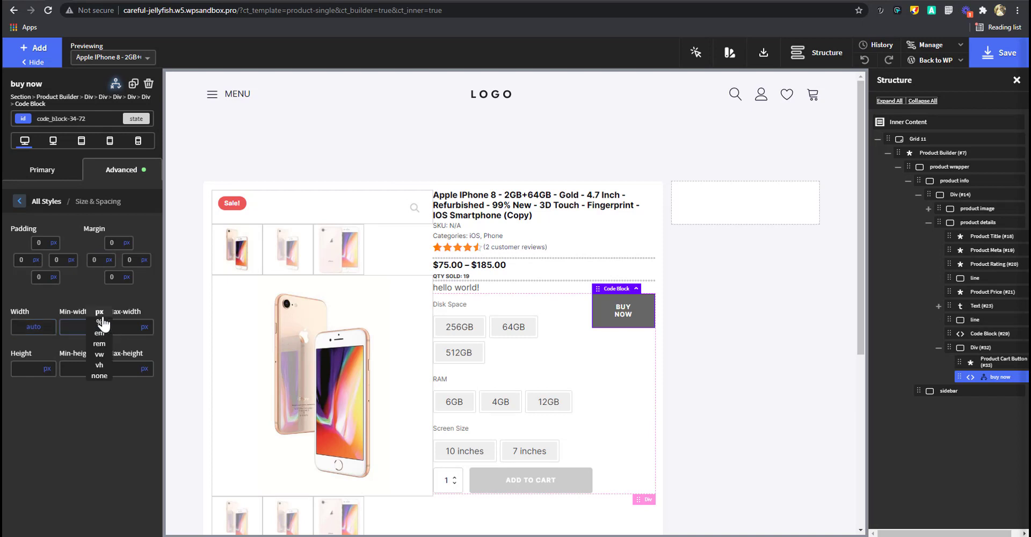
click(96, 335)
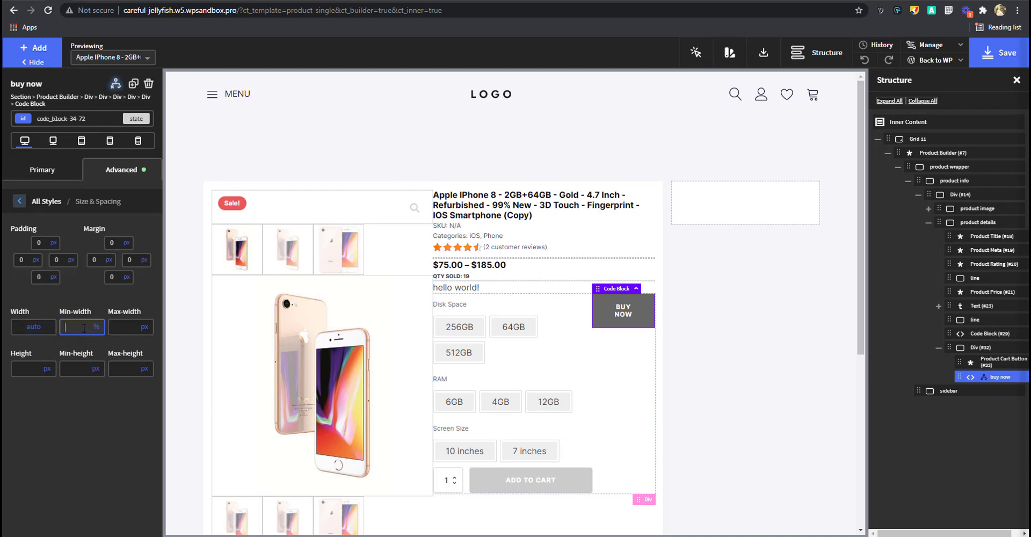
text(40)
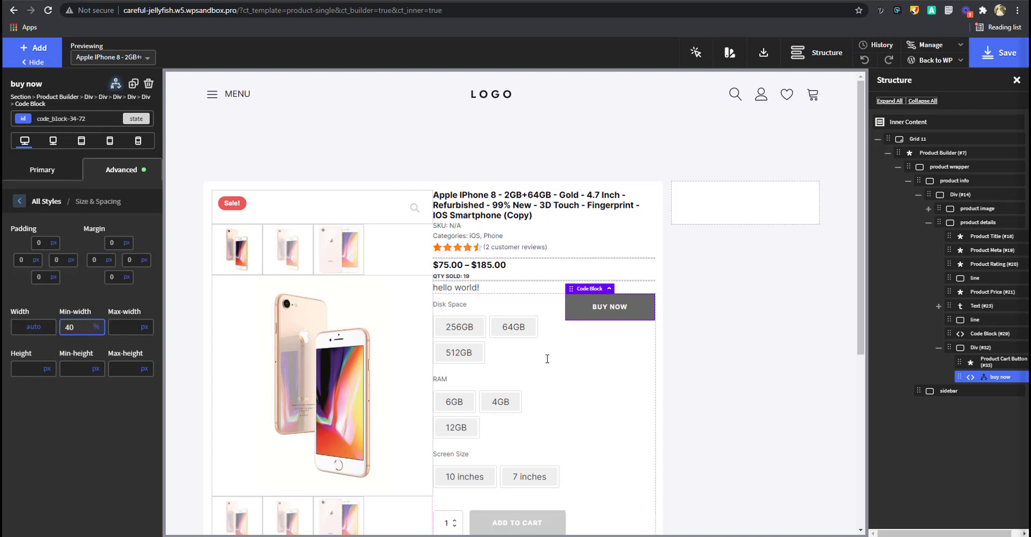
scroll(546, 317, down, 1)
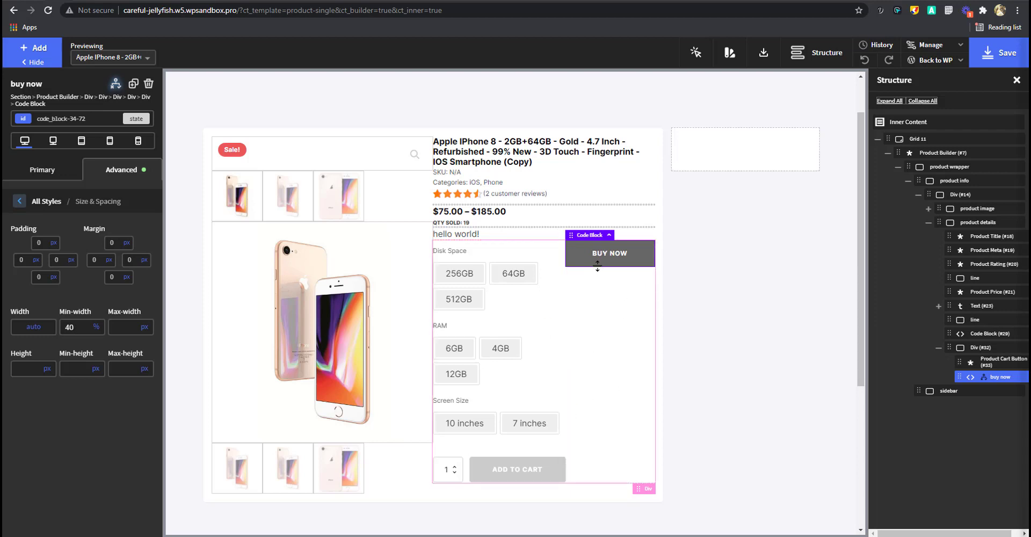
Save the template and reload the Apple IPhone 8 (Copy) product page to check the cart button's layout.
click(1006, 53)
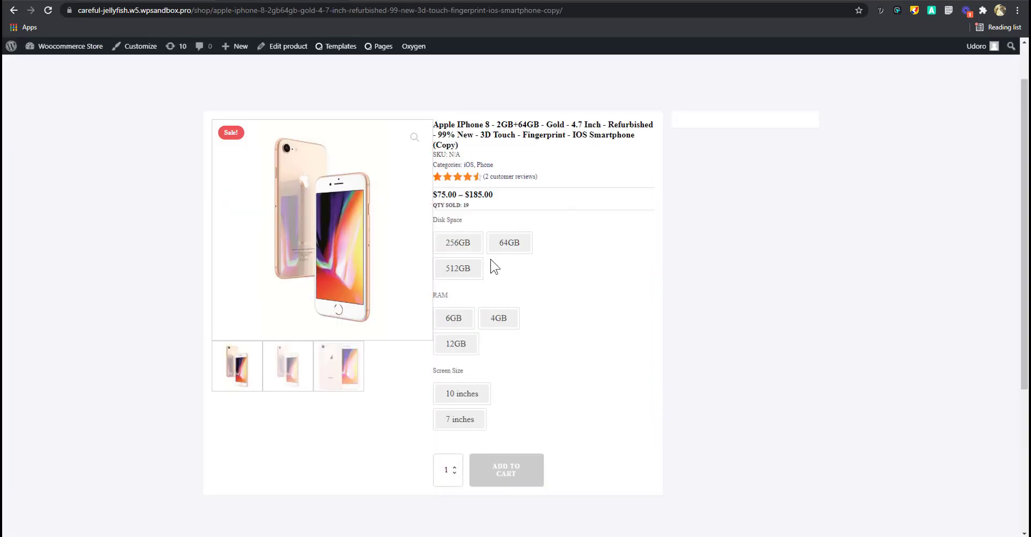
key(ctrl+r)
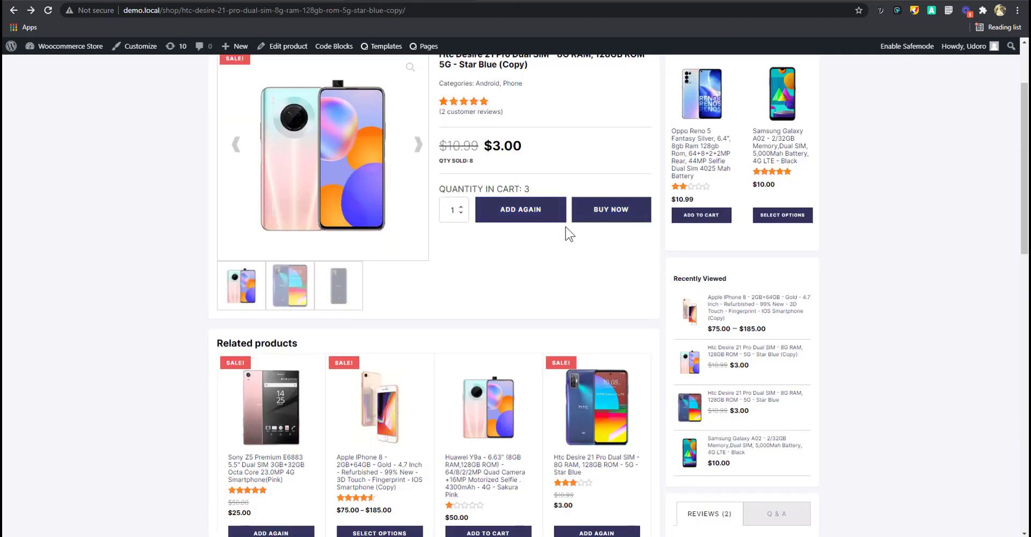
Outline the quantity and add-to-cart area and the buy now button in red on the demo product page, then clear the drawing.
click(915, 8)
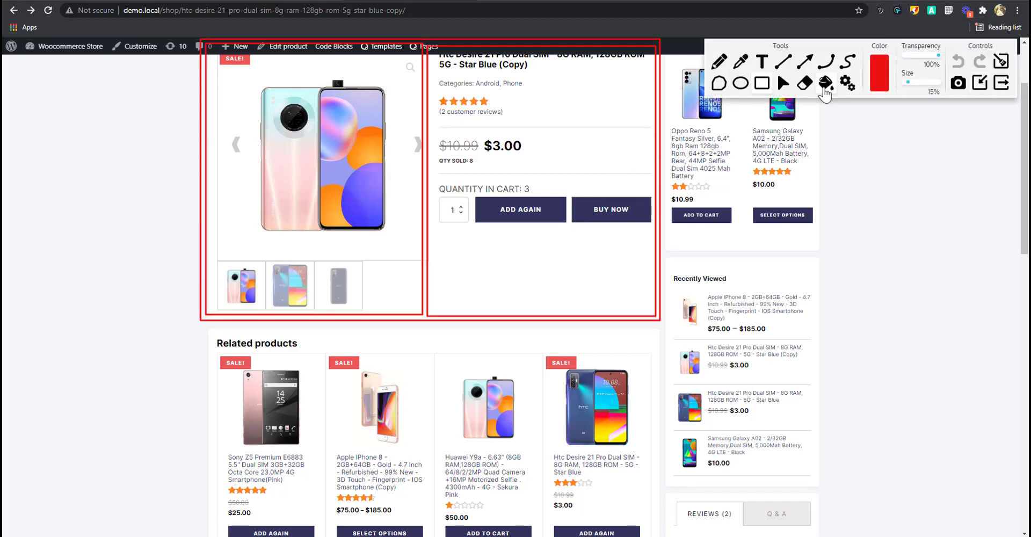
click(1000, 62)
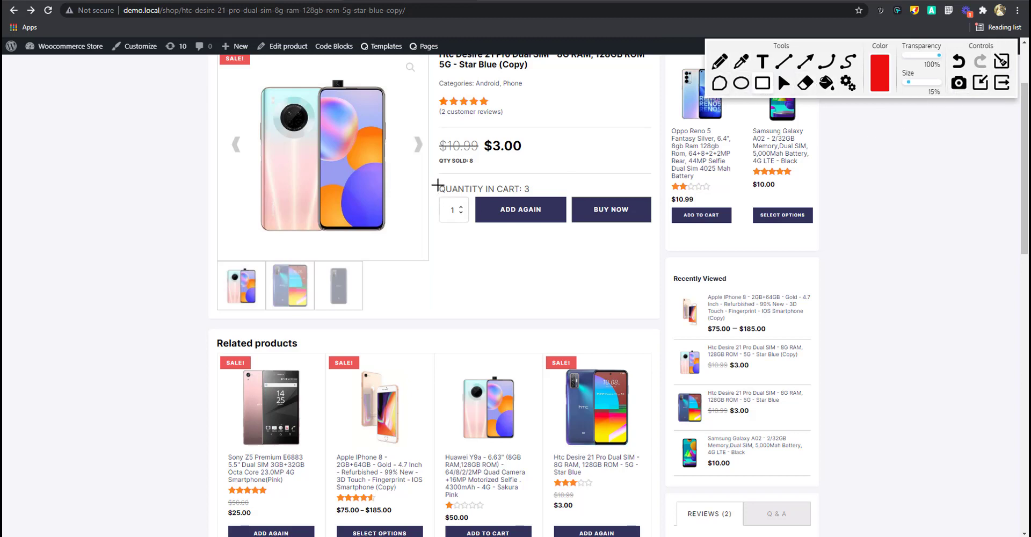
mouse_move(438, 184)
mouse_down()
mouse_move(474, 230)
mouse_move(566, 238)
mouse_up()
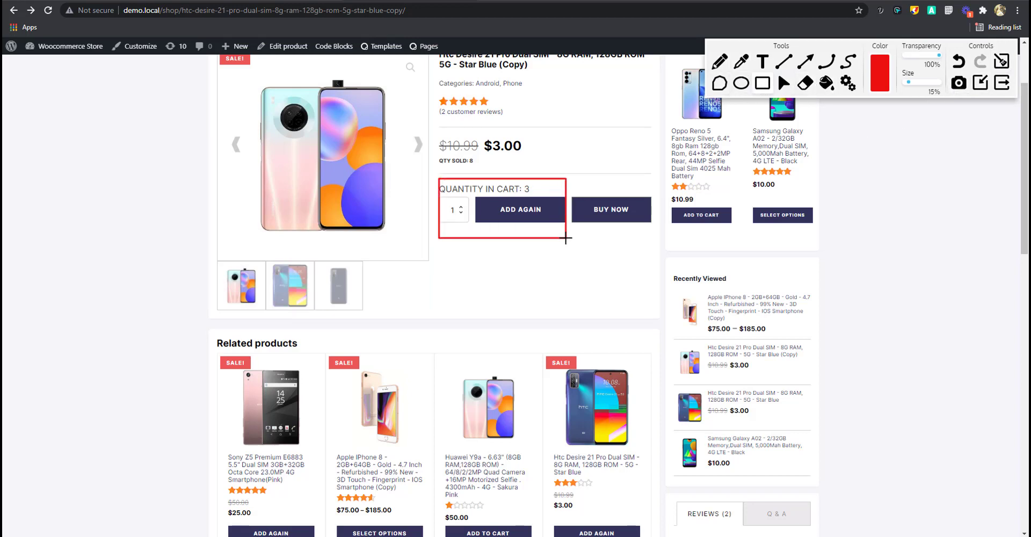
drag(566, 178, 652, 242)
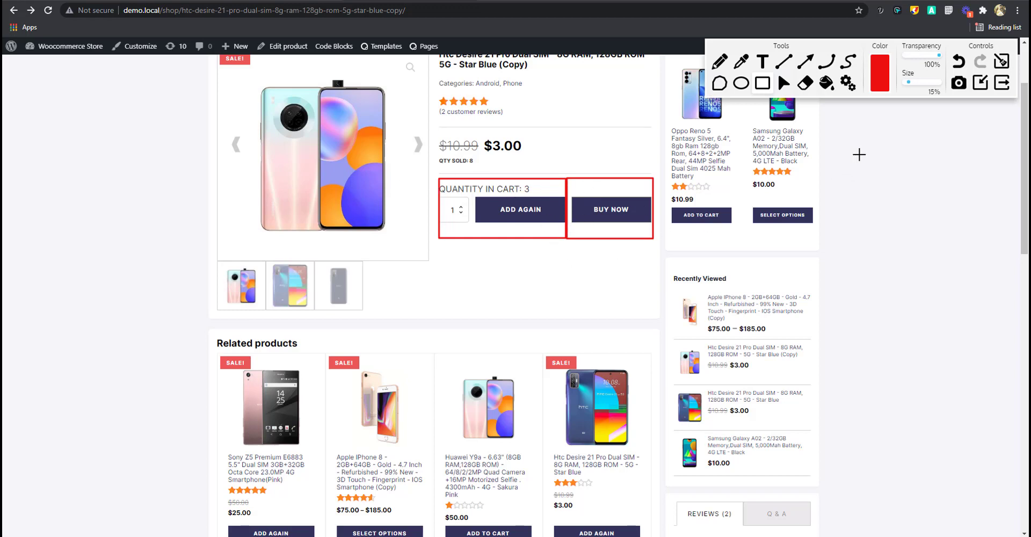
click(1002, 62)
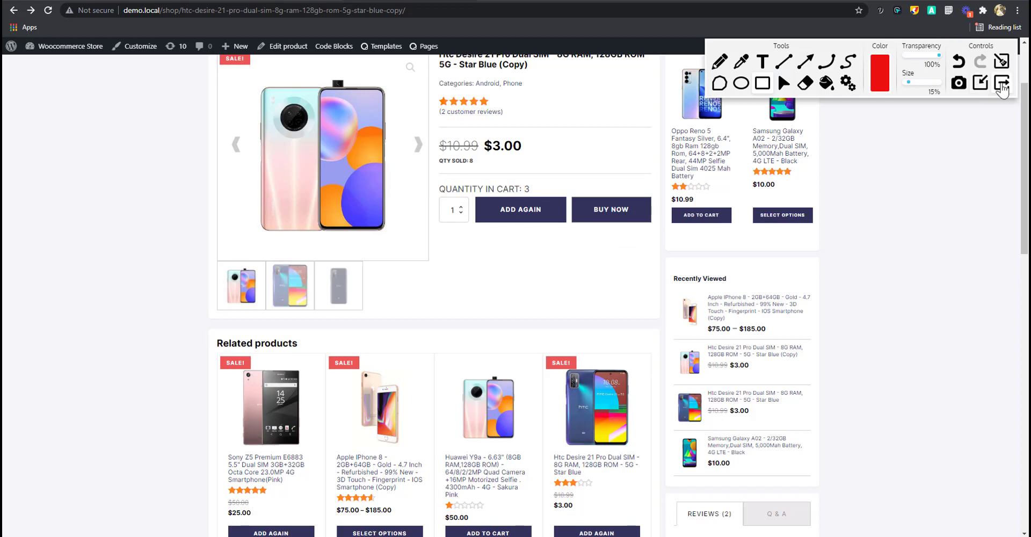
click(1000, 84)
Return to the template builder, add the space-y-2 class to the product details div and save the template.
click(60, 2)
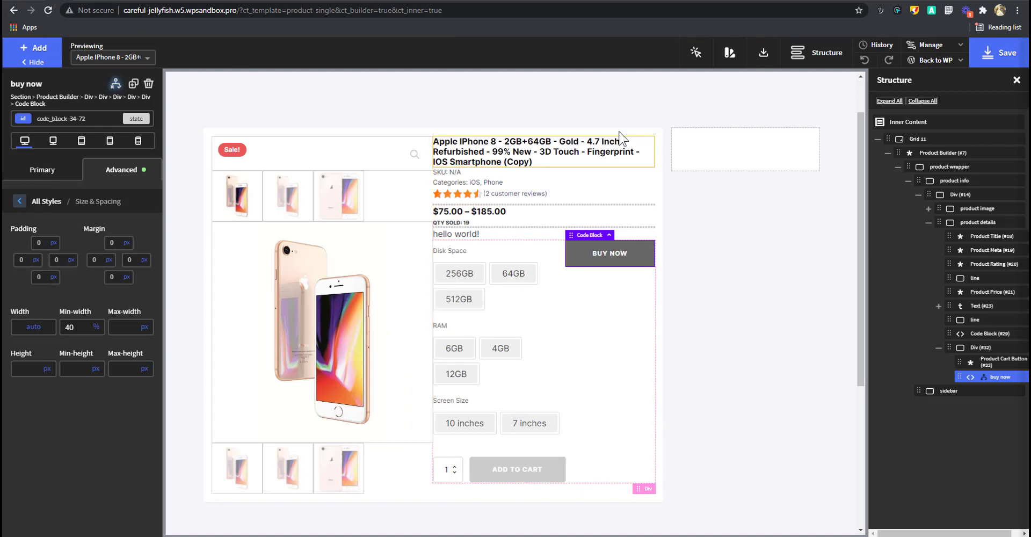
click(651, 184)
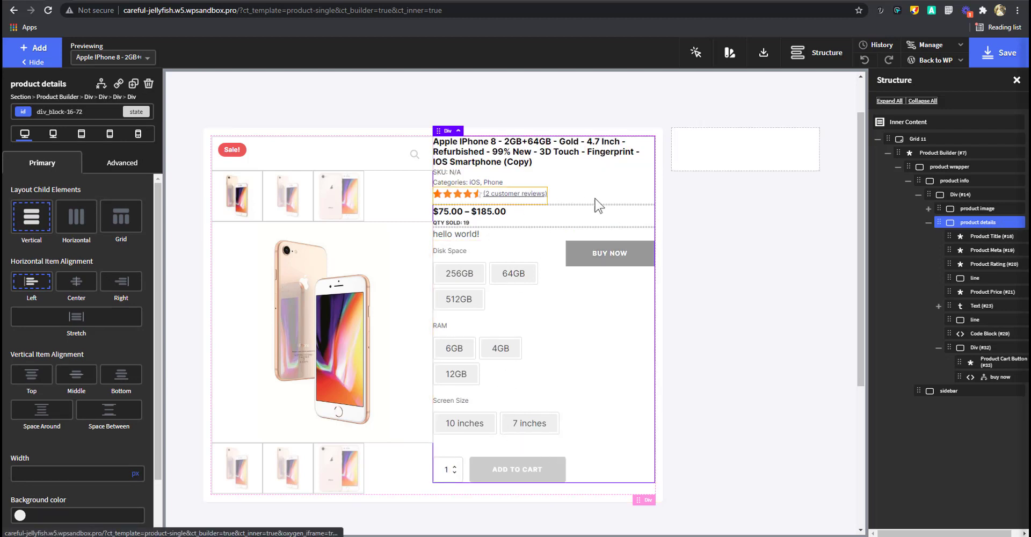
click(85, 112)
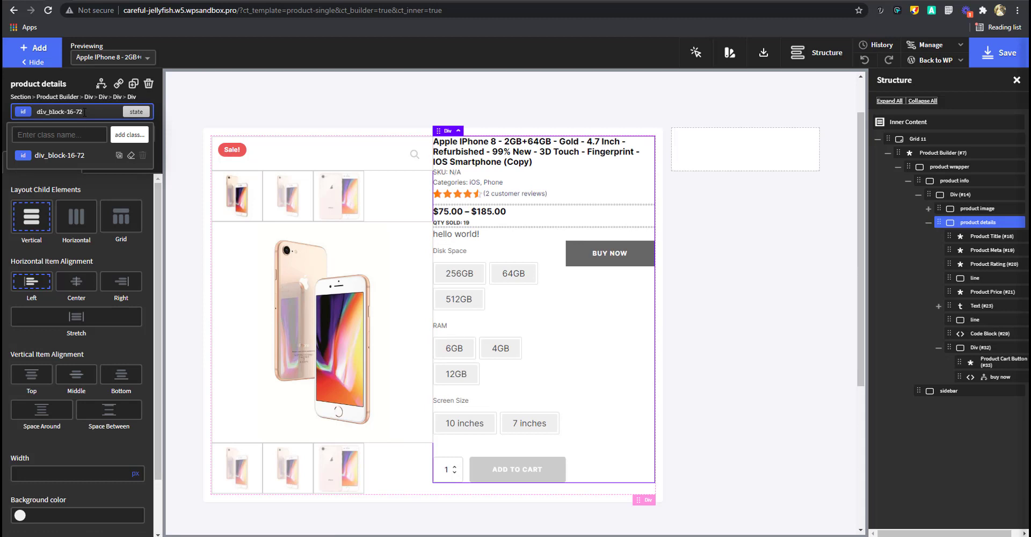
text(spac)
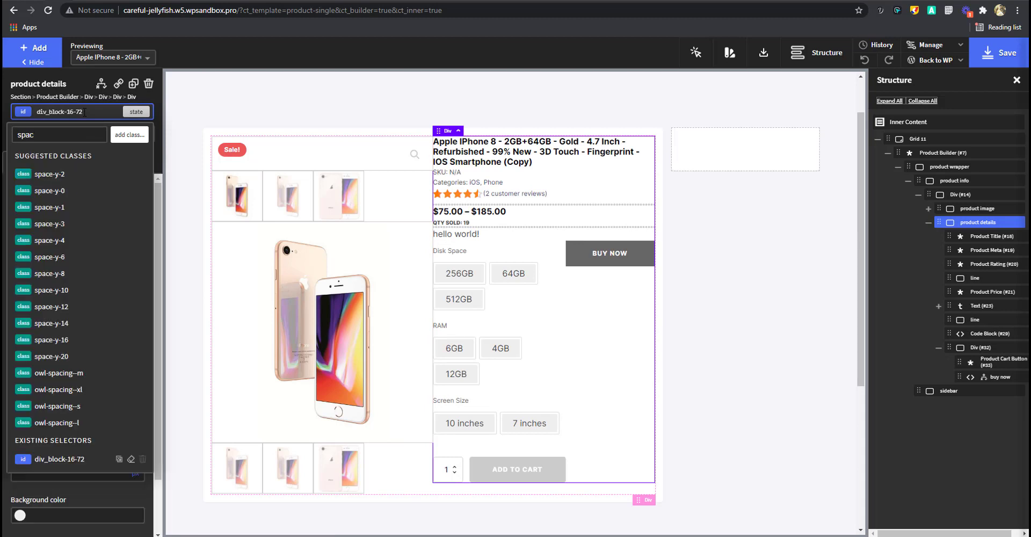
text(e)
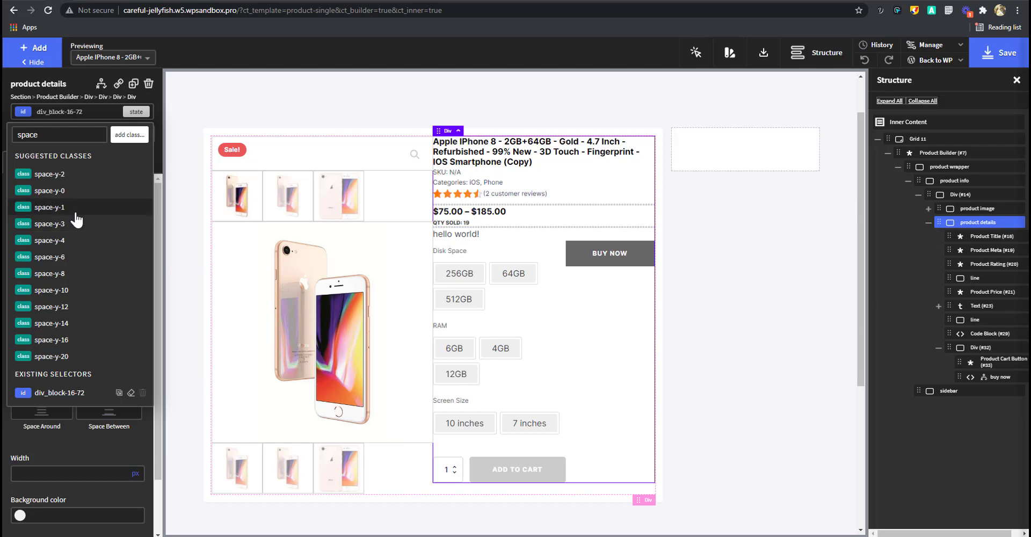
click(75, 183)
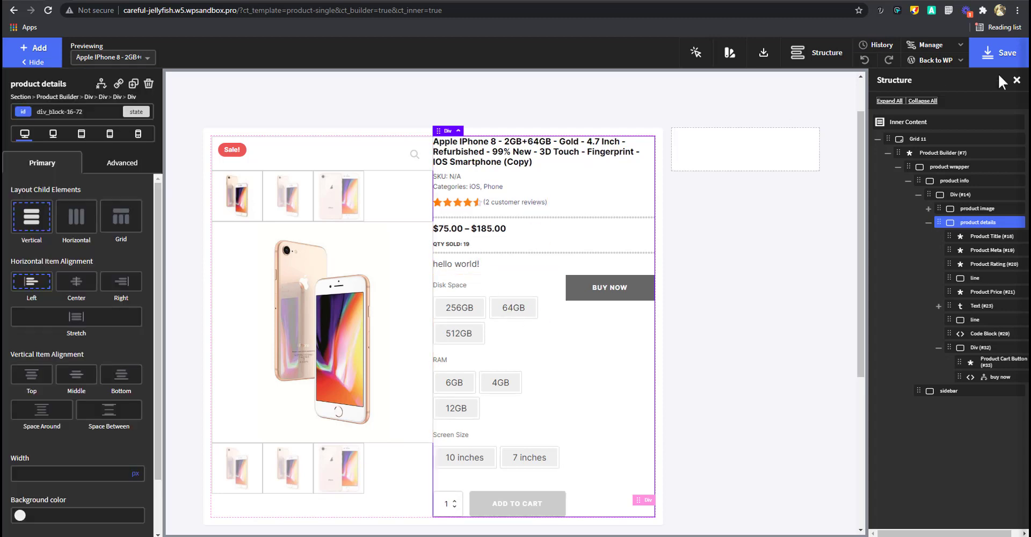
click(1020, 53)
Compare the product layout at the desktop page-container and tablet breakpoints, finishing on the tablet one.
click(81, 134)
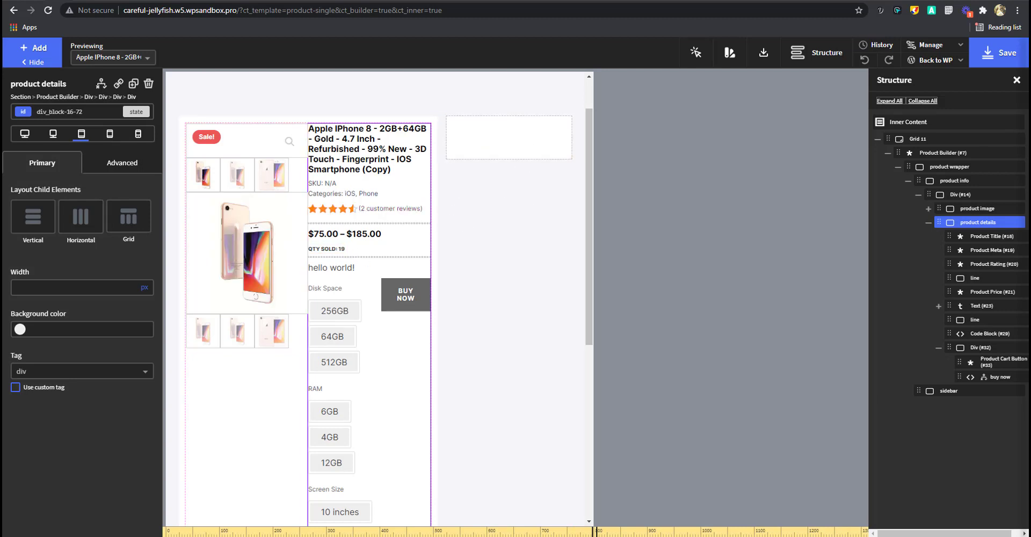
click(49, 136)
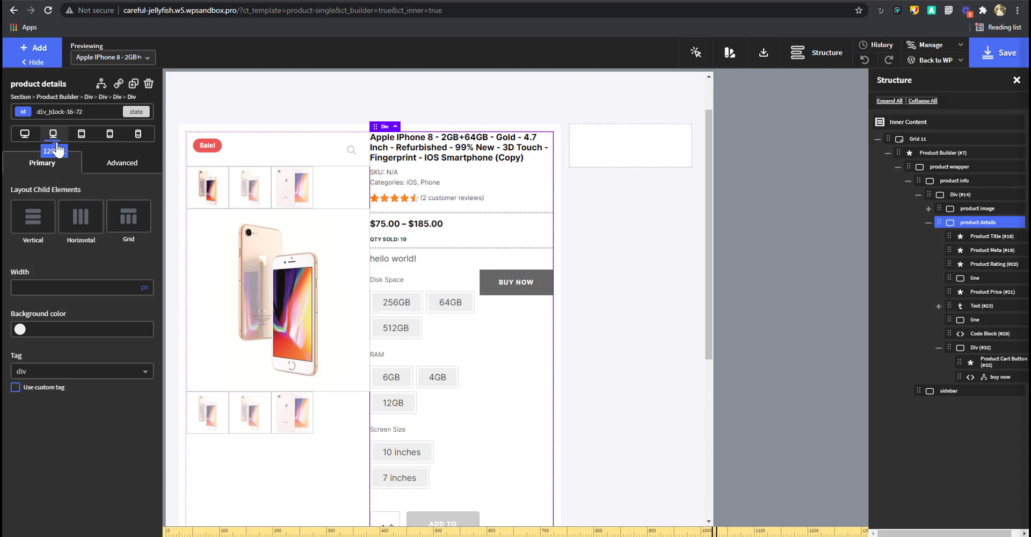
click(82, 137)
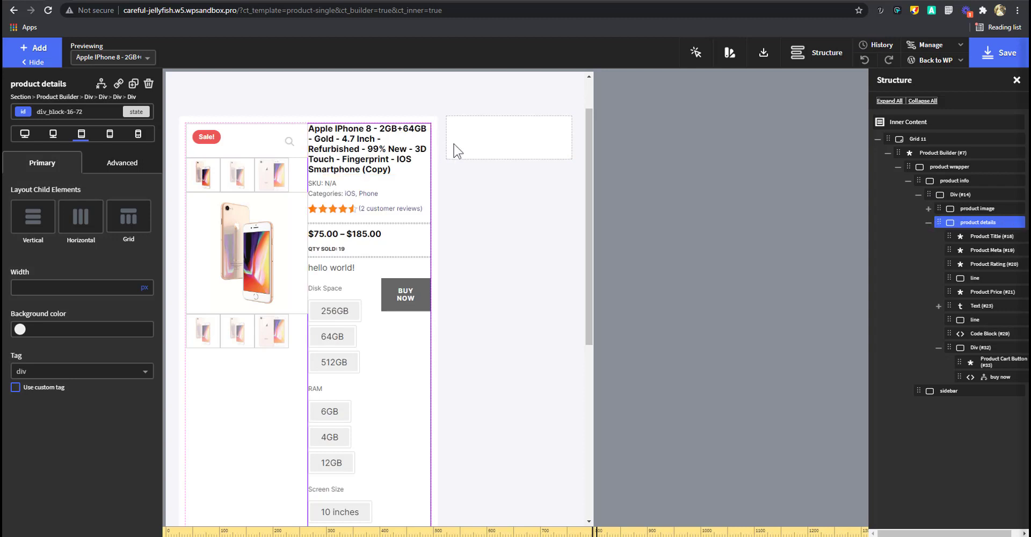
Examine the grid classes on the product wrapper and inspect its nested product info, image, details and sidebar divs at the tablet breakpoint.
click(928, 222)
click(966, 209)
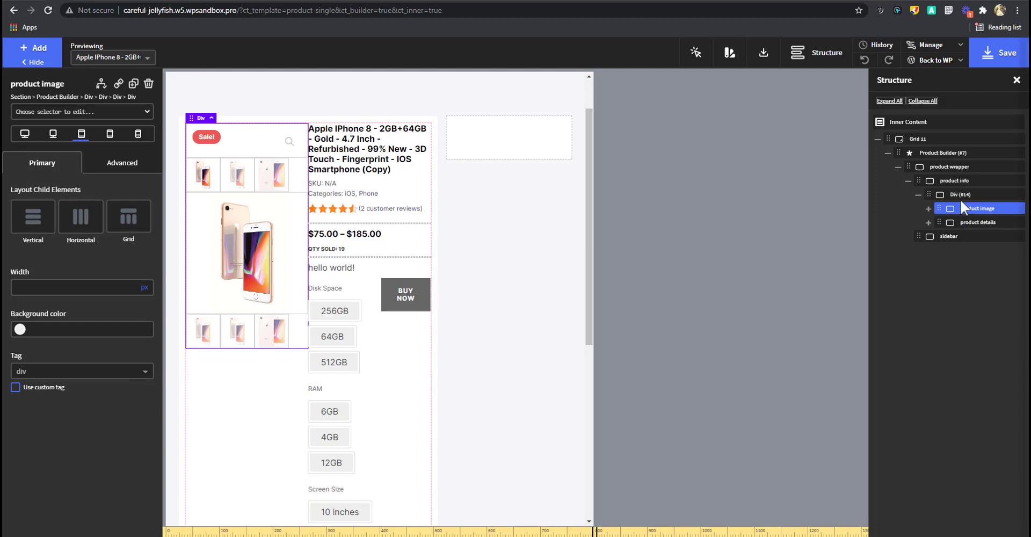
click(967, 222)
click(957, 195)
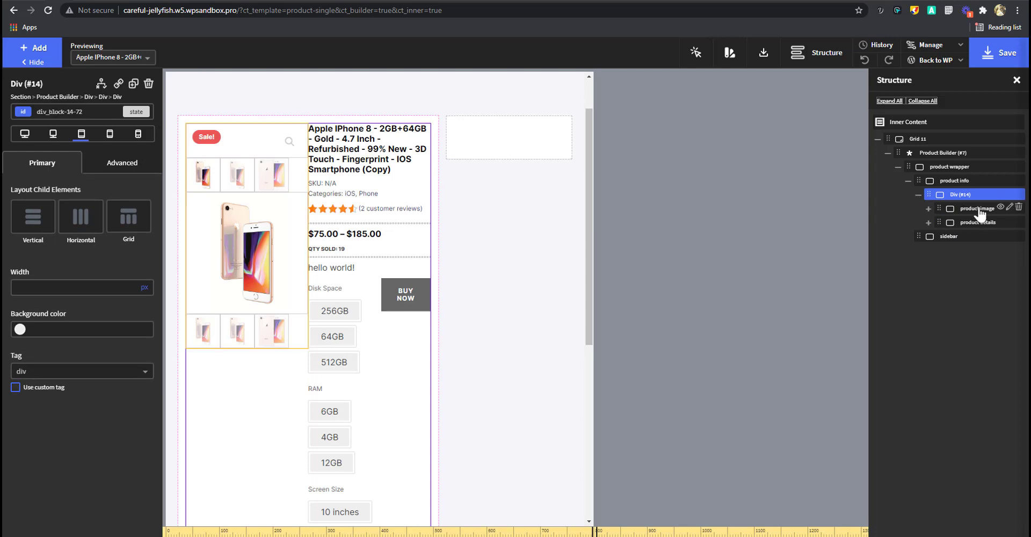
click(979, 212)
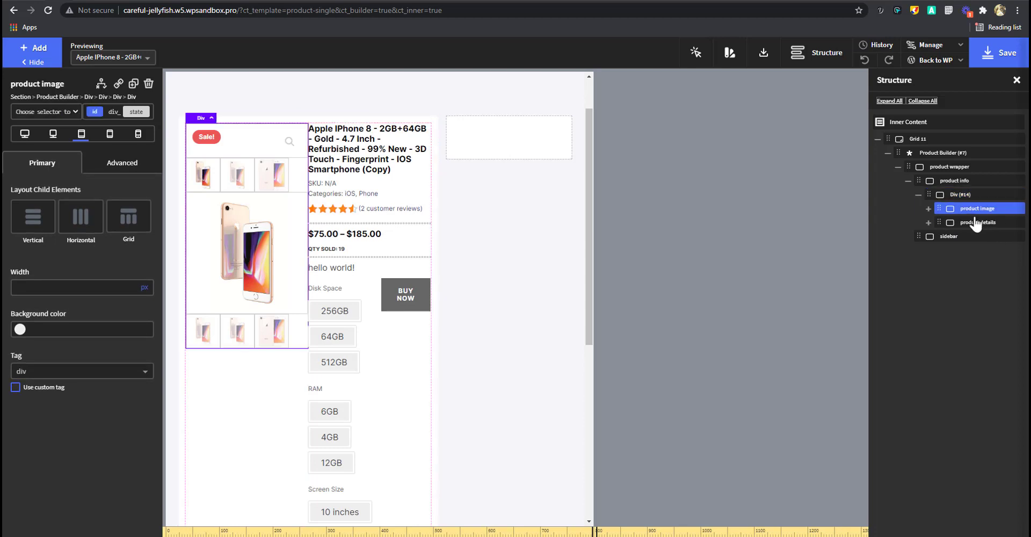
click(917, 197)
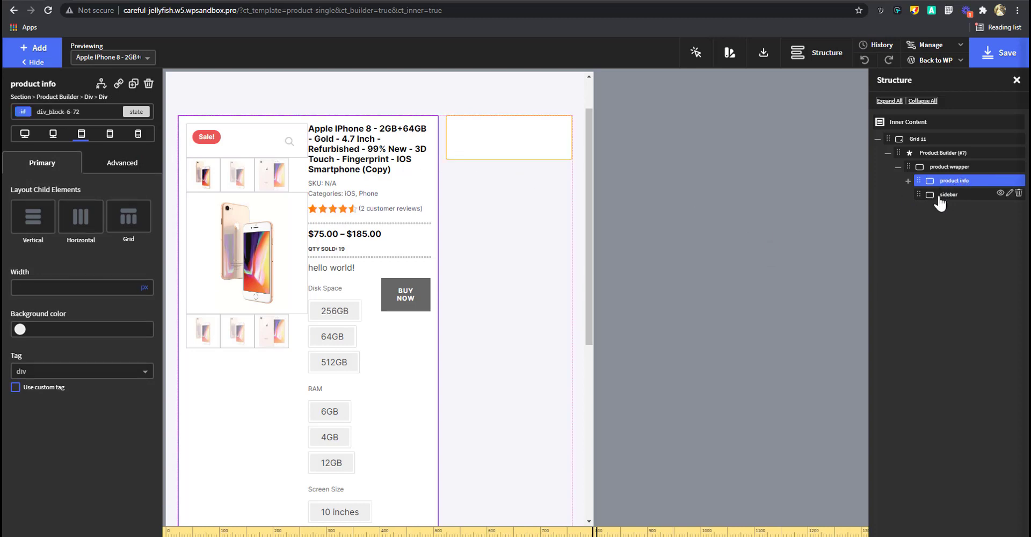
click(949, 167)
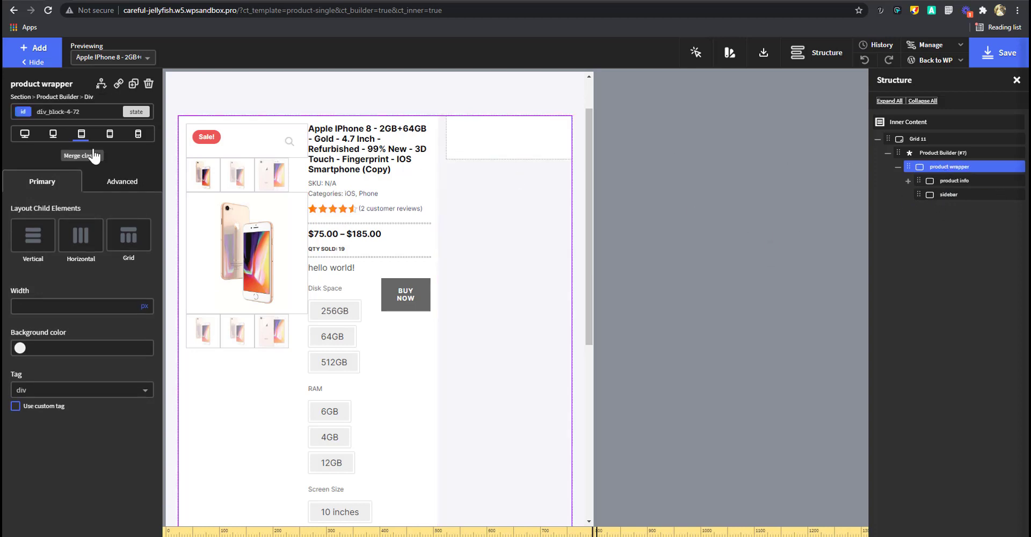
click(75, 112)
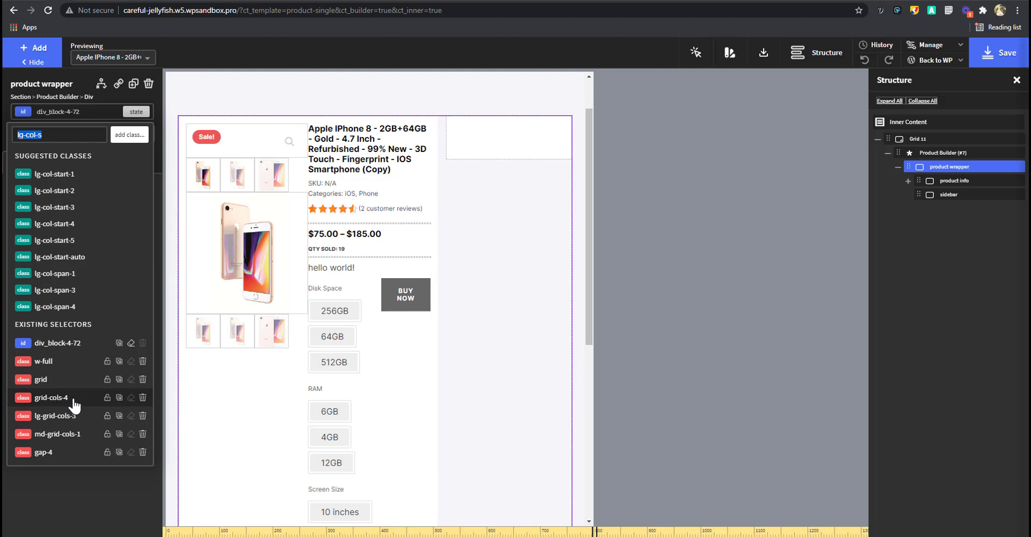
click(954, 181)
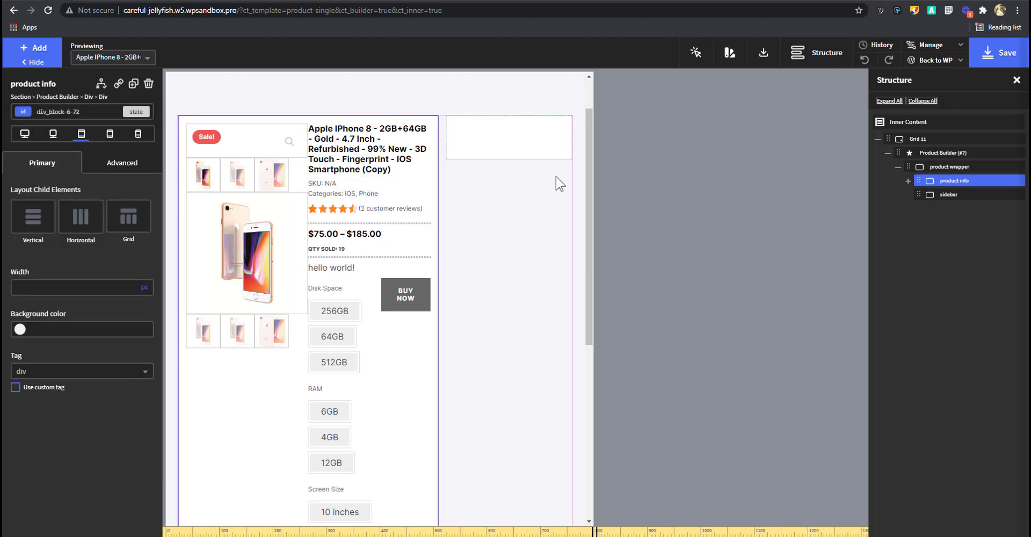
click(946, 198)
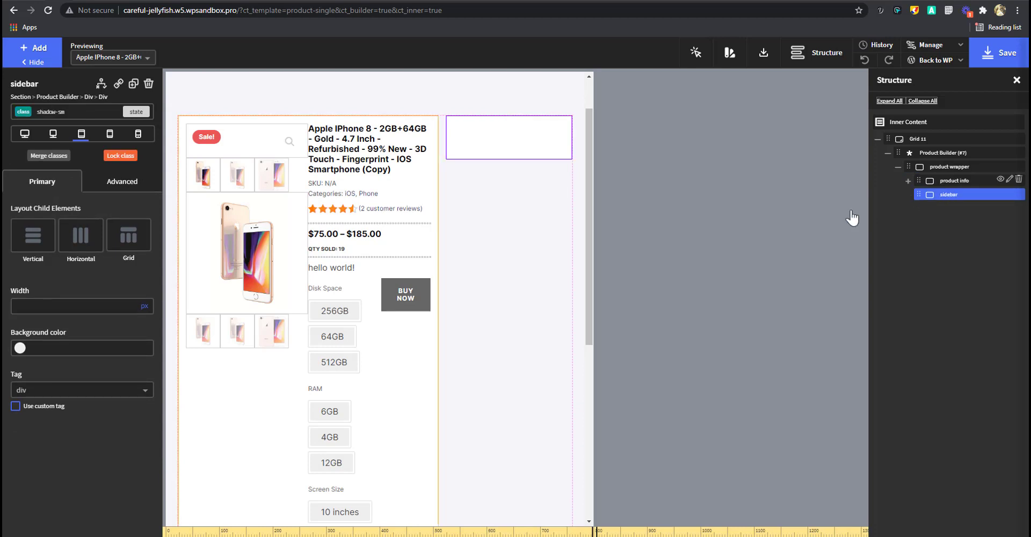
Add the lg-col-span-4 class to the product info div.
click(961, 186)
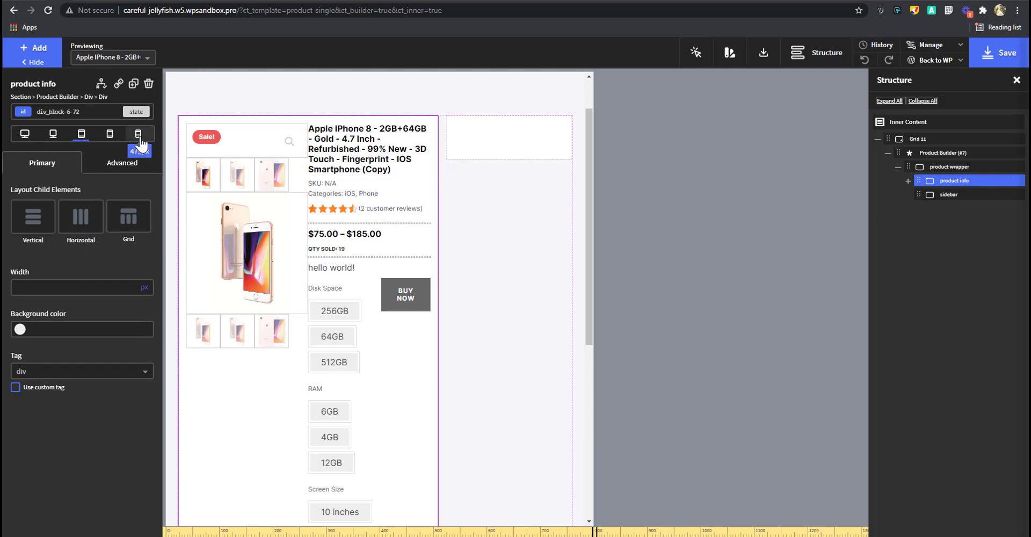
click(91, 114)
text(span)
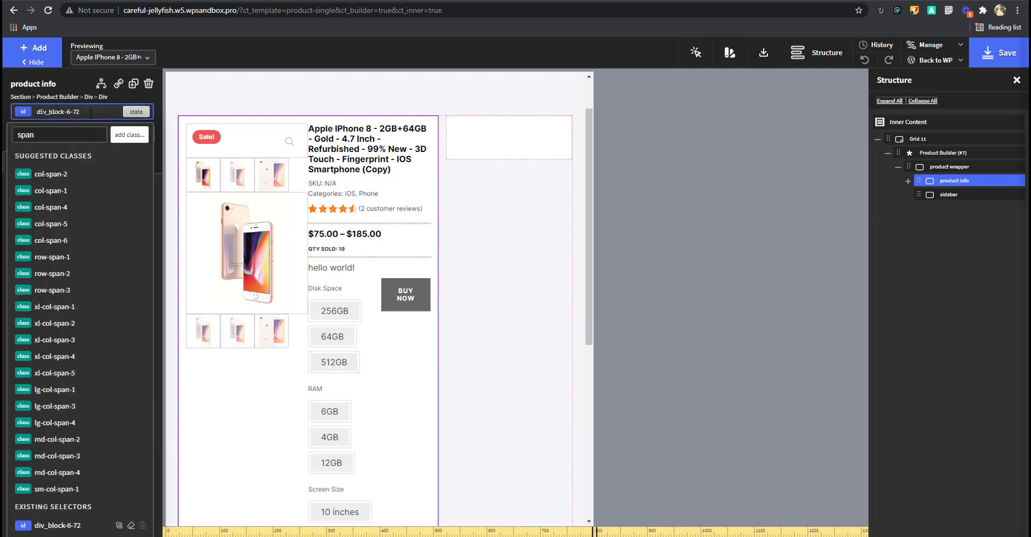
click(56, 423)
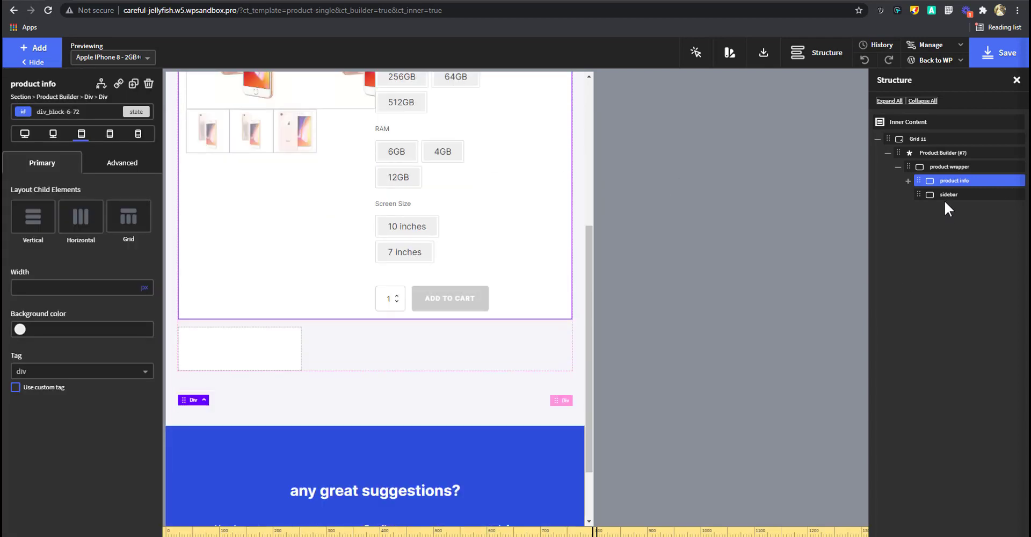
Add the lg-col-span-4 class to the sidebar div.
click(949, 195)
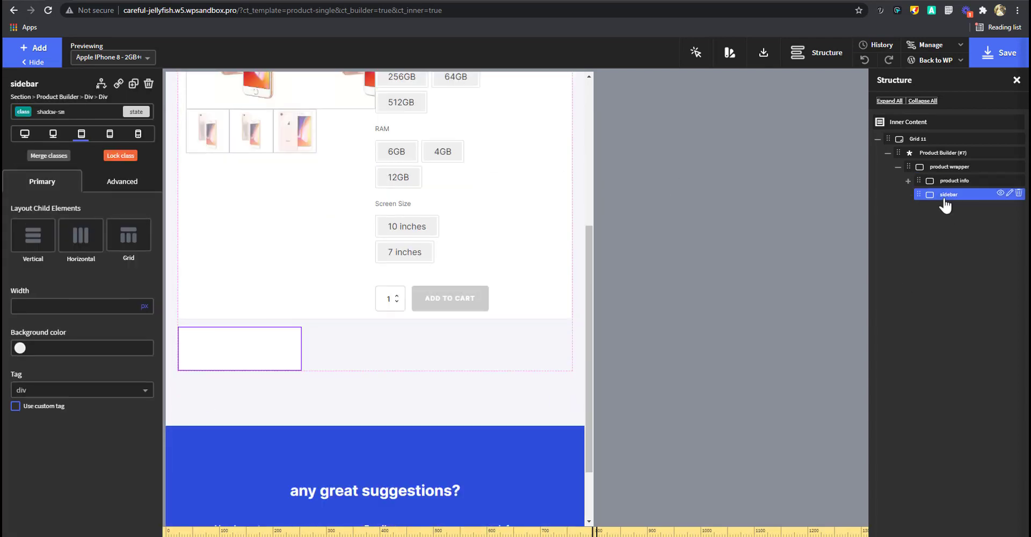
click(102, 111)
text(lg-s)
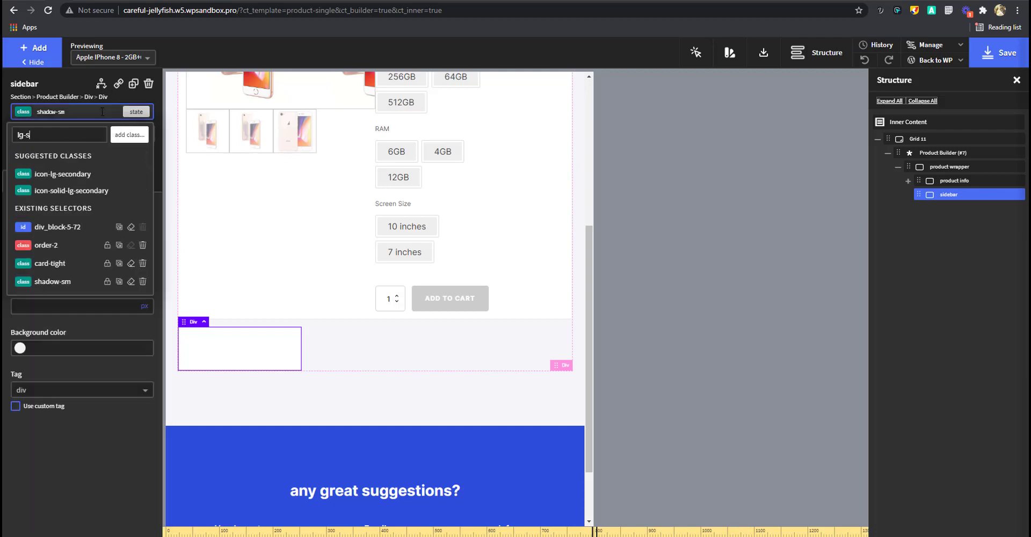
key(BackSpace)
text(col)
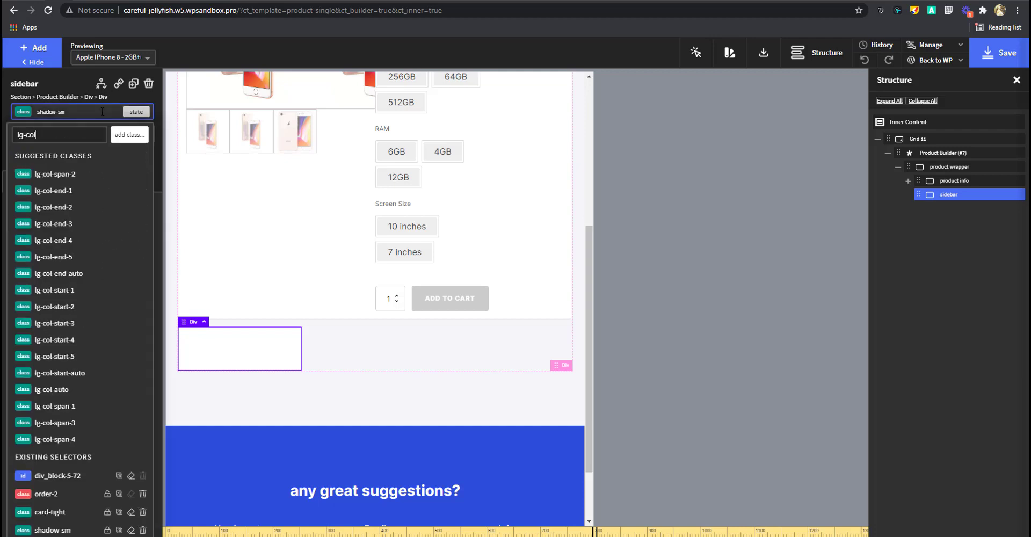
click(54, 439)
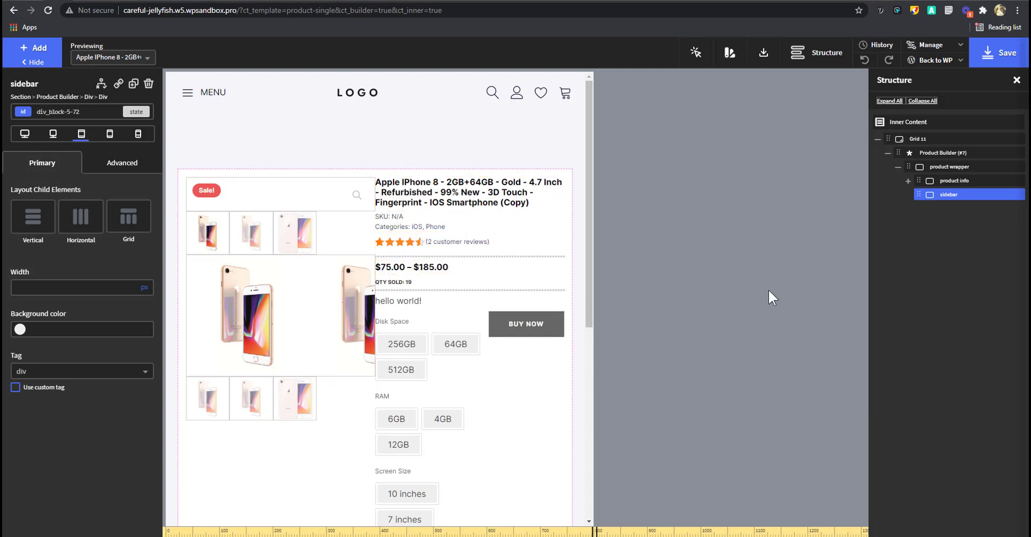
Check the product layout at the landscape phone breakpoint and inspect the divs nested in product info.
click(110, 134)
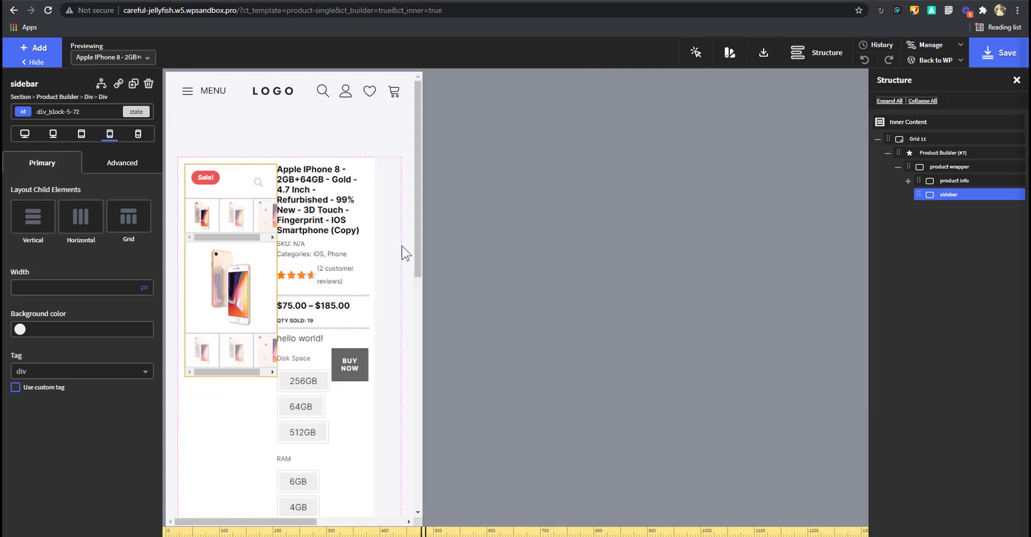
scroll(246, 179, down, 3)
scroll(341, 293, up, 2)
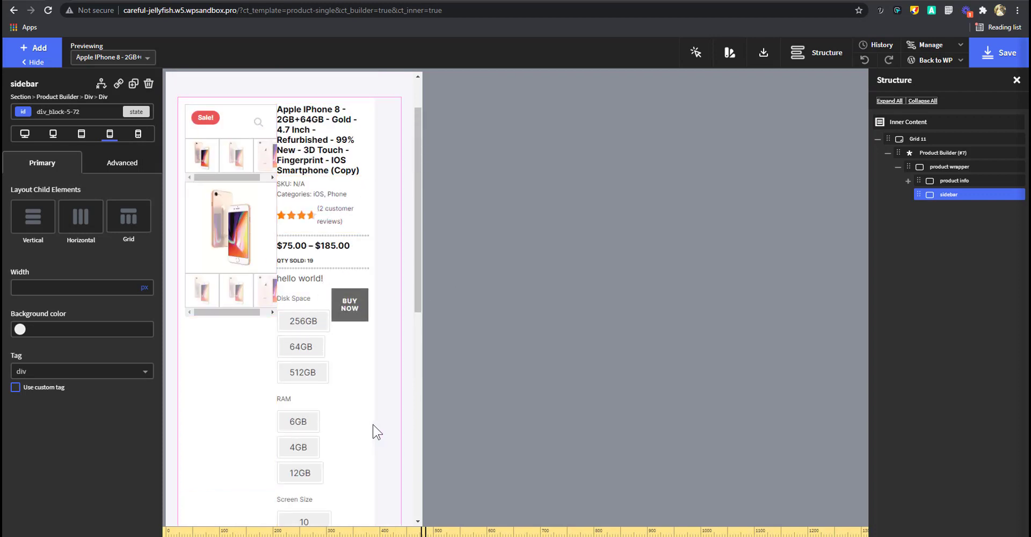
click(945, 183)
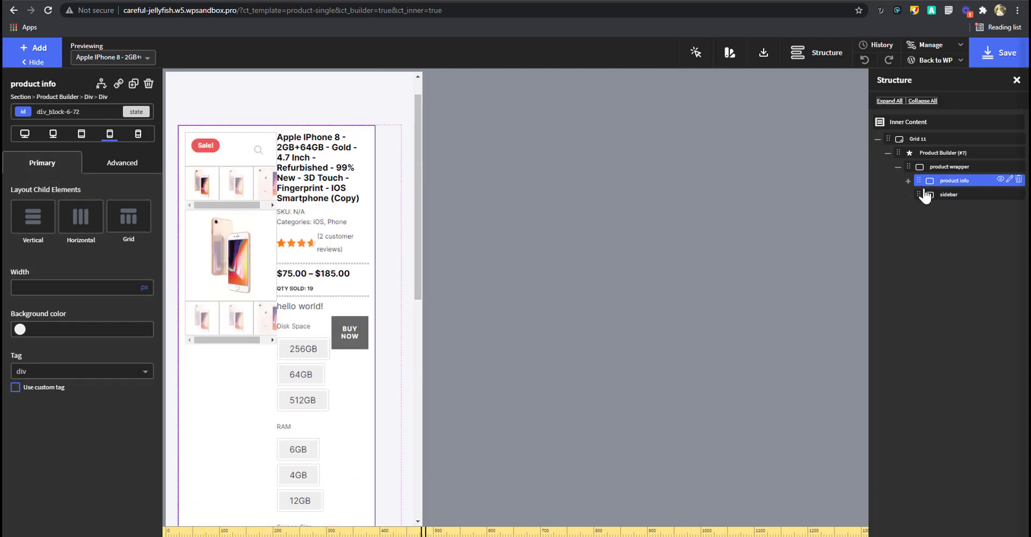
click(908, 181)
click(918, 195)
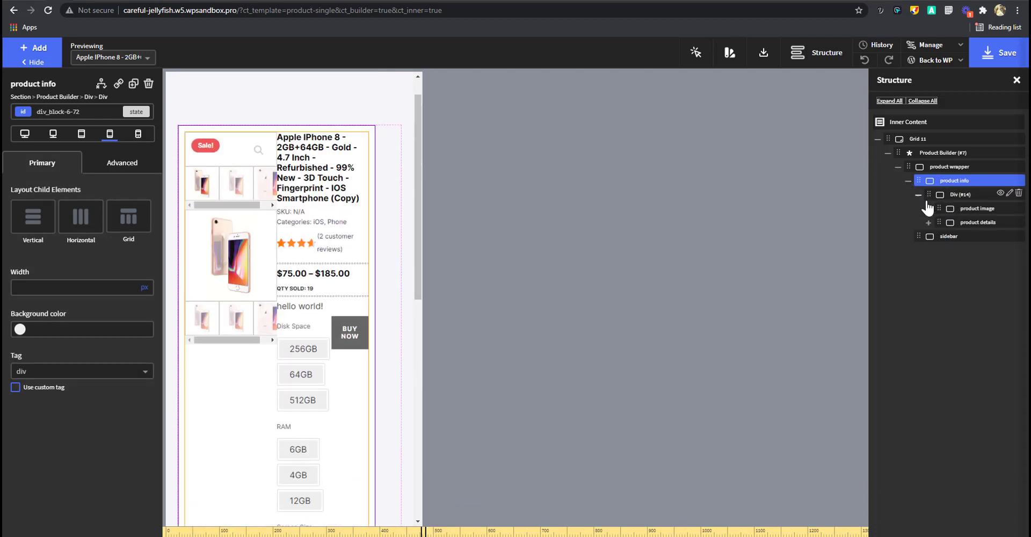
click(954, 196)
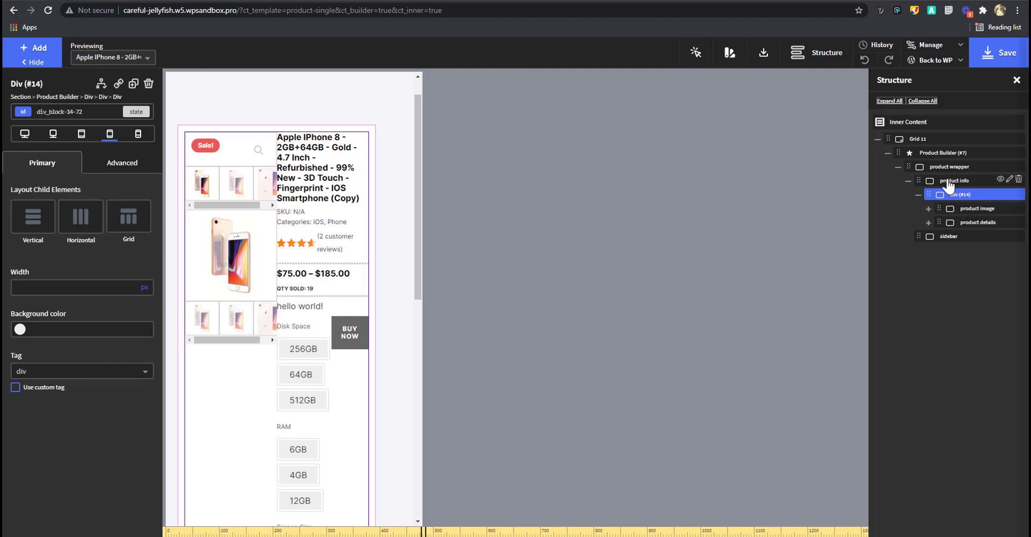
click(948, 182)
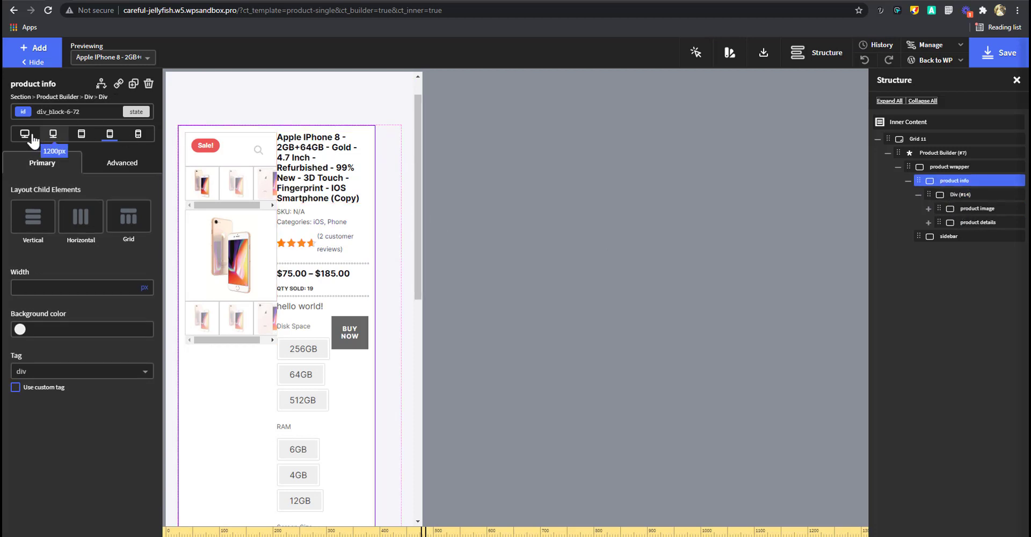
Compare the image and details columns at the 1200px, tablet and landscape phone breakpoints, and check the classes on their parent div.
click(53, 135)
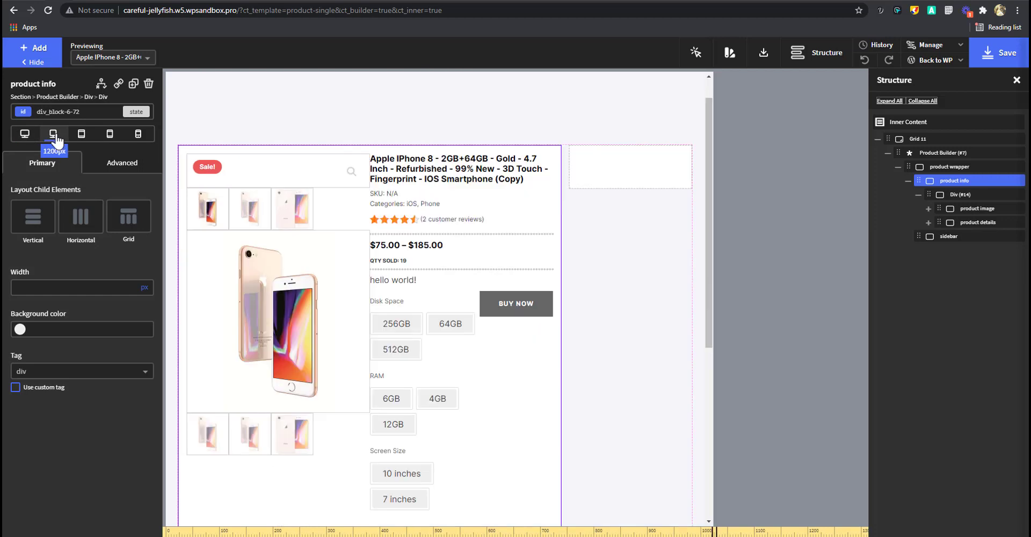
click(950, 195)
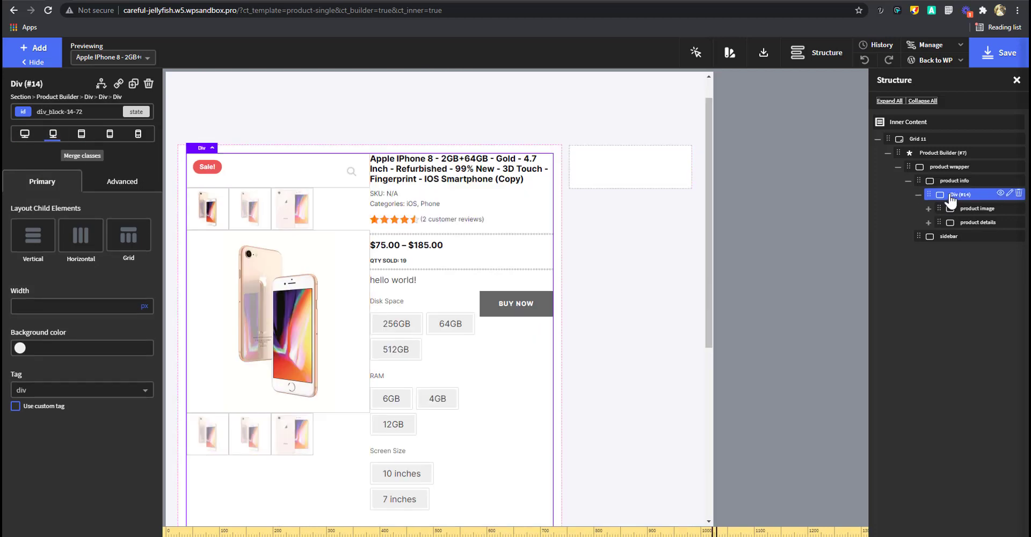
click(87, 111)
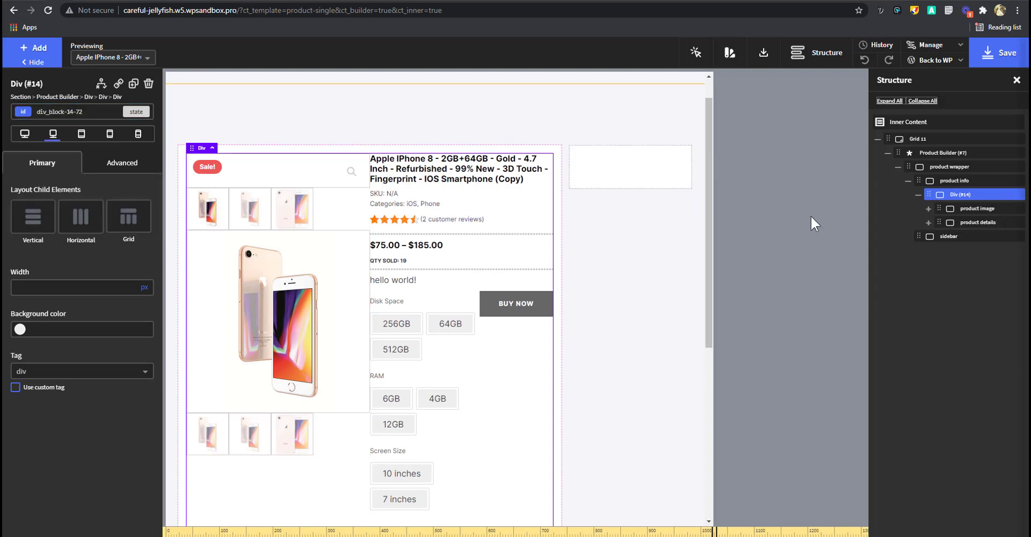
click(975, 210)
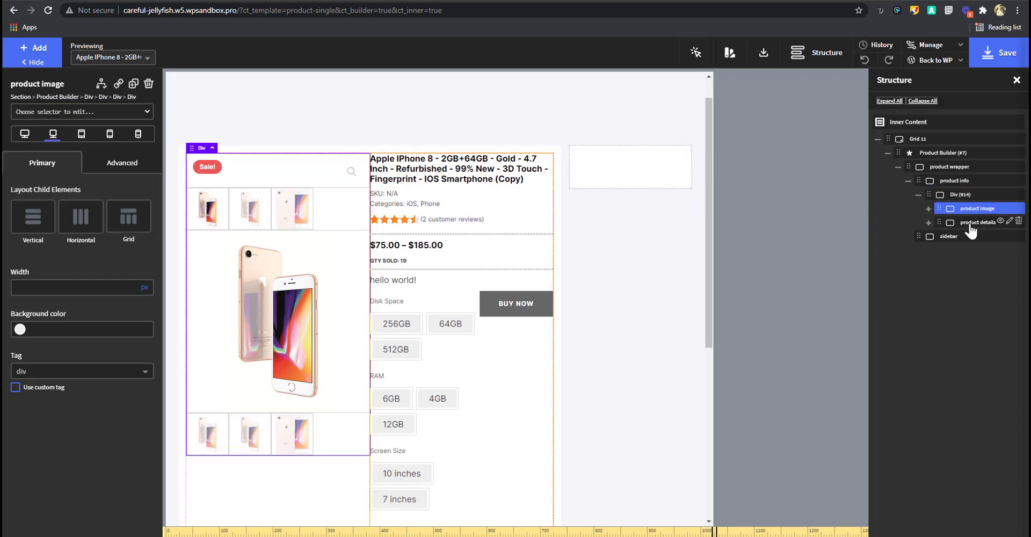
click(971, 226)
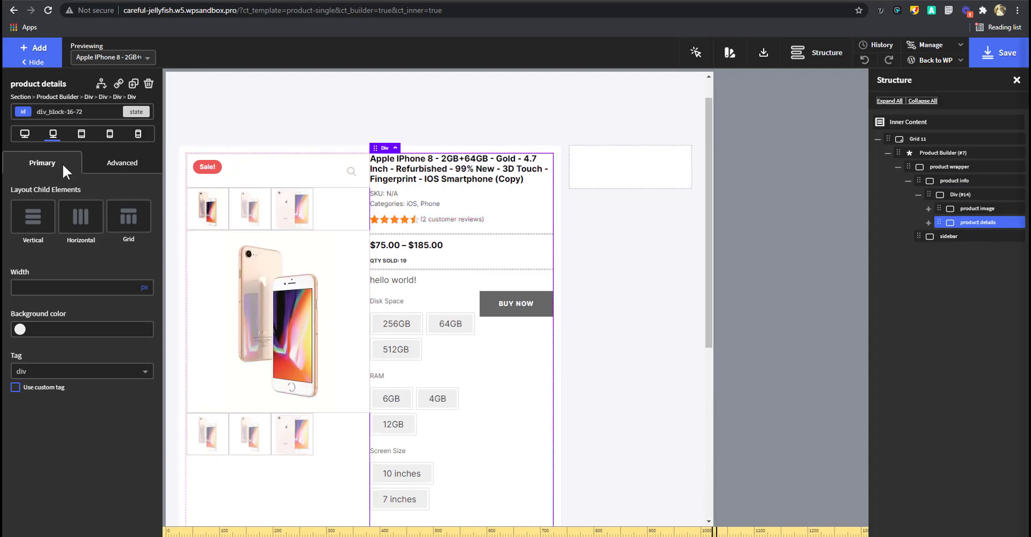
click(81, 133)
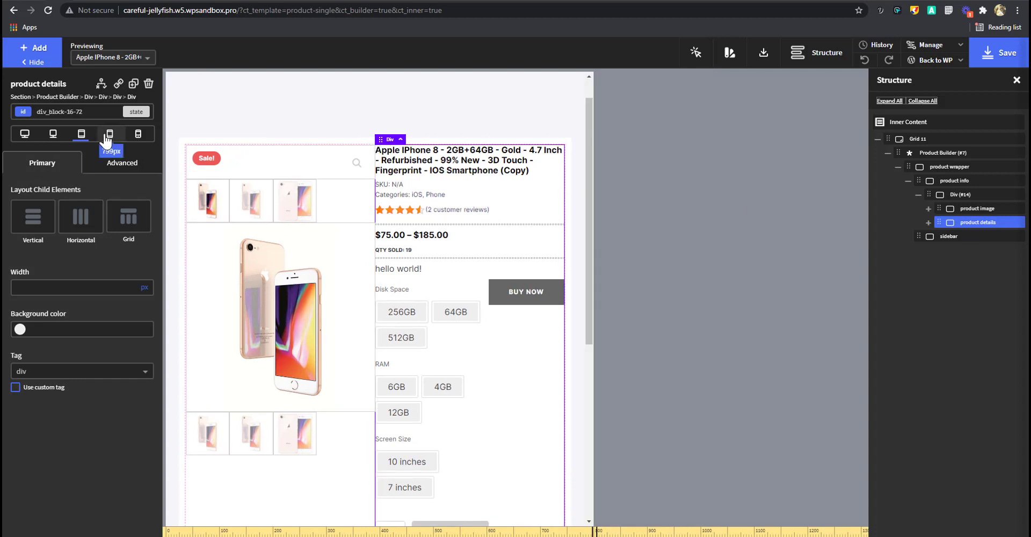
click(108, 134)
click(946, 208)
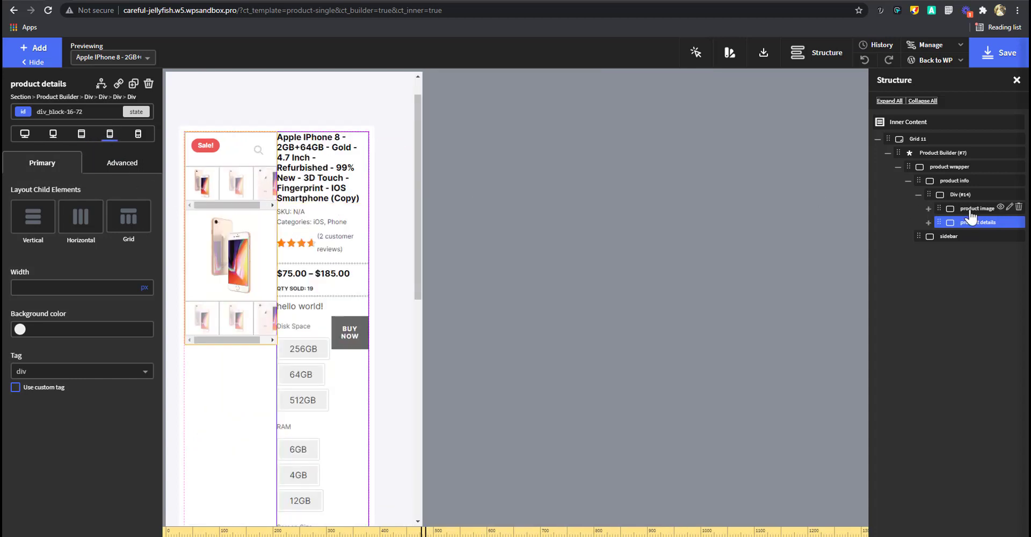
click(947, 194)
click(63, 110)
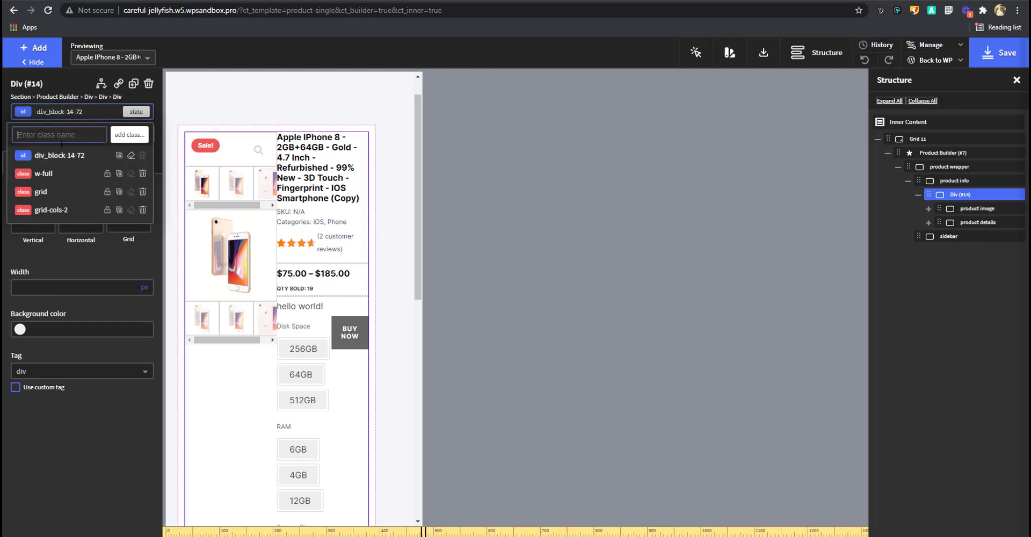
Add the md-col-span-2 class to the product image div.
click(972, 209)
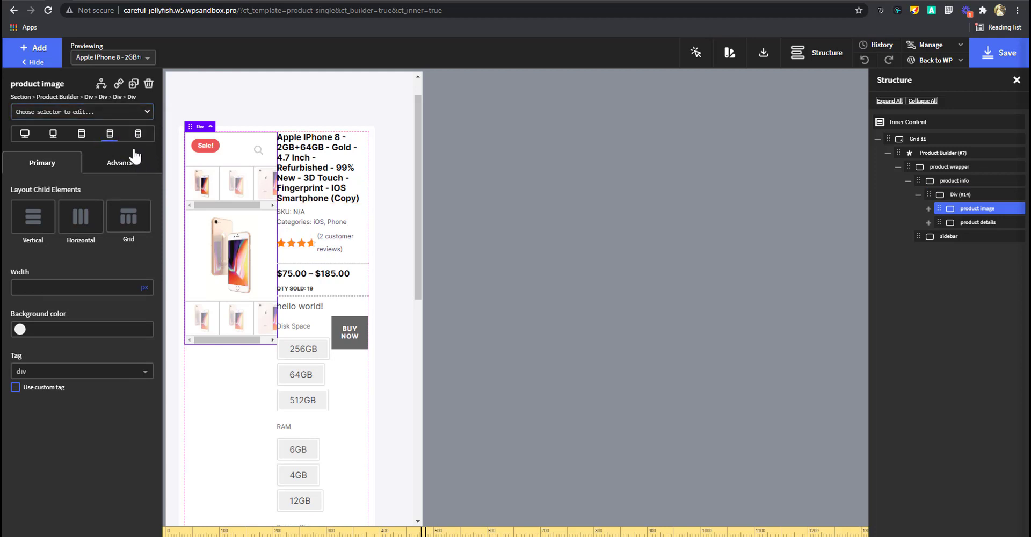
click(100, 114)
text(md-)
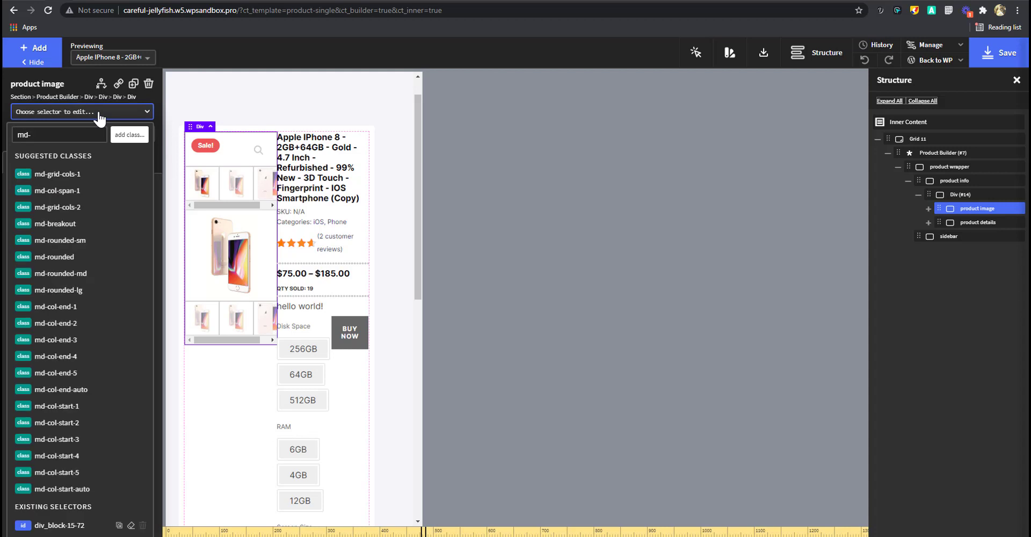
text(col)
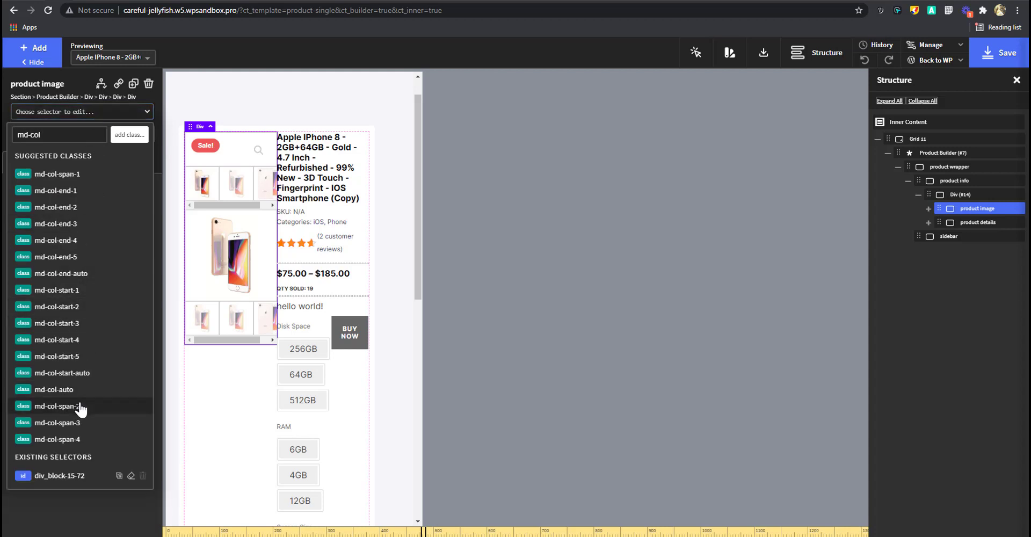
click(81, 406)
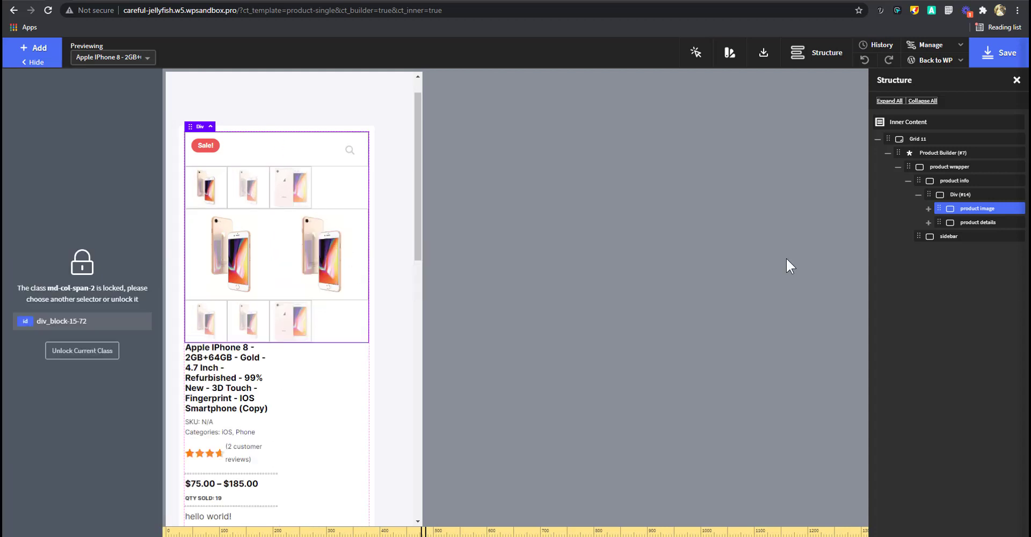
Add the md-col-span-2 class to the product details div.
click(973, 223)
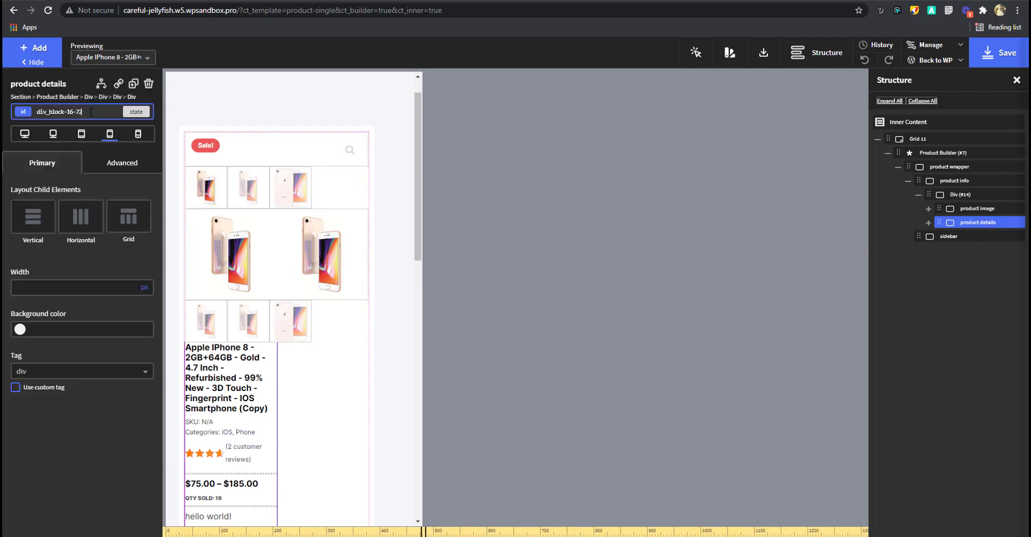
click(91, 111)
text(md)
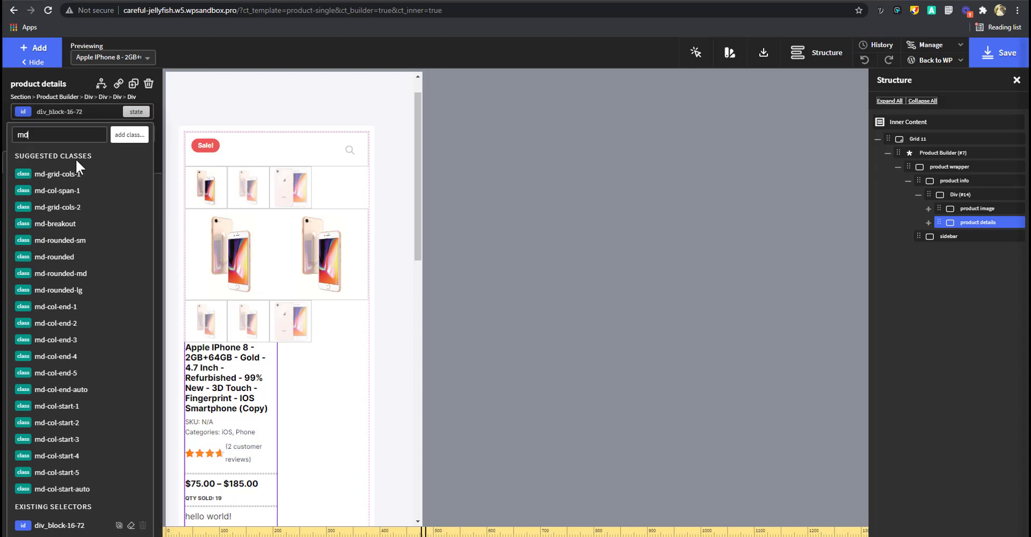
text(-col)
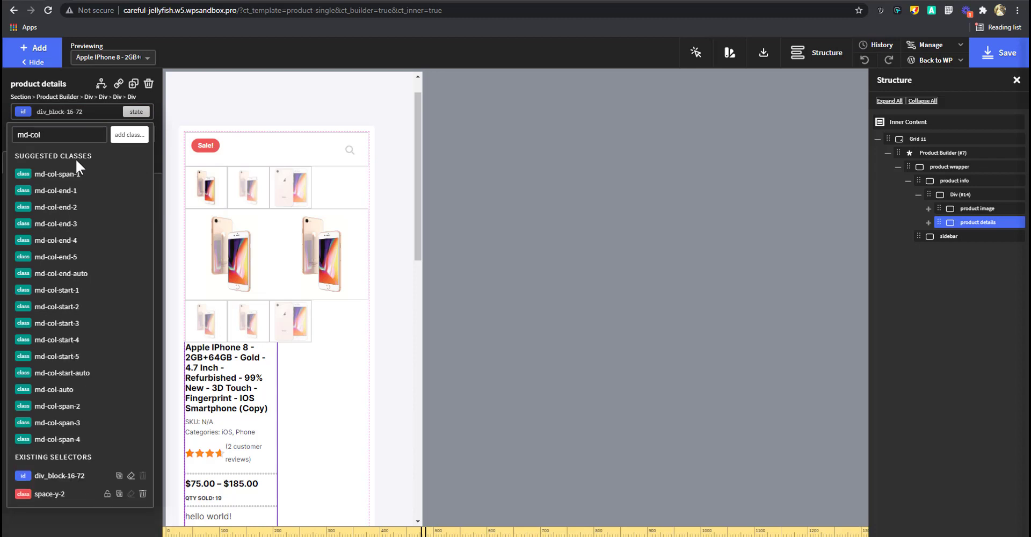
click(72, 409)
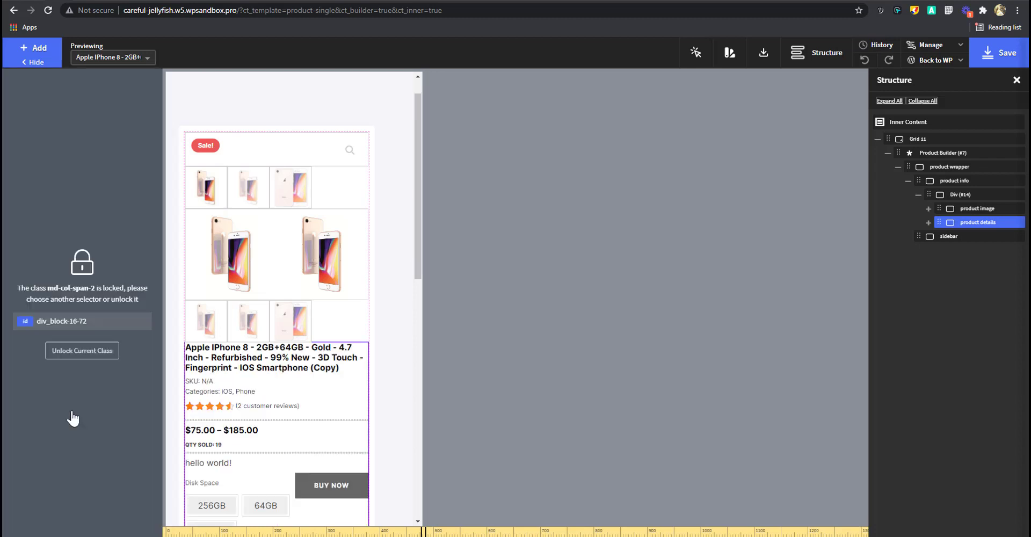
Examine the stacked product image and details at the landscape phone breakpoint, including the spacing between them and their parent div.
scroll(311, 341, down, 2)
click(305, 326)
scroll(305, 326, up, 2)
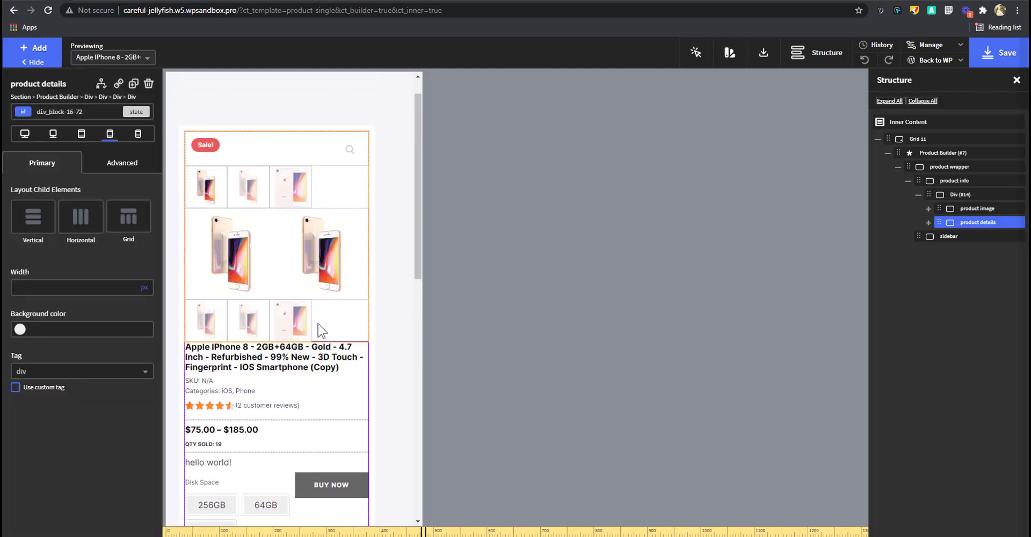
scroll(316, 343, down, 2)
scroll(307, 355, up, 3)
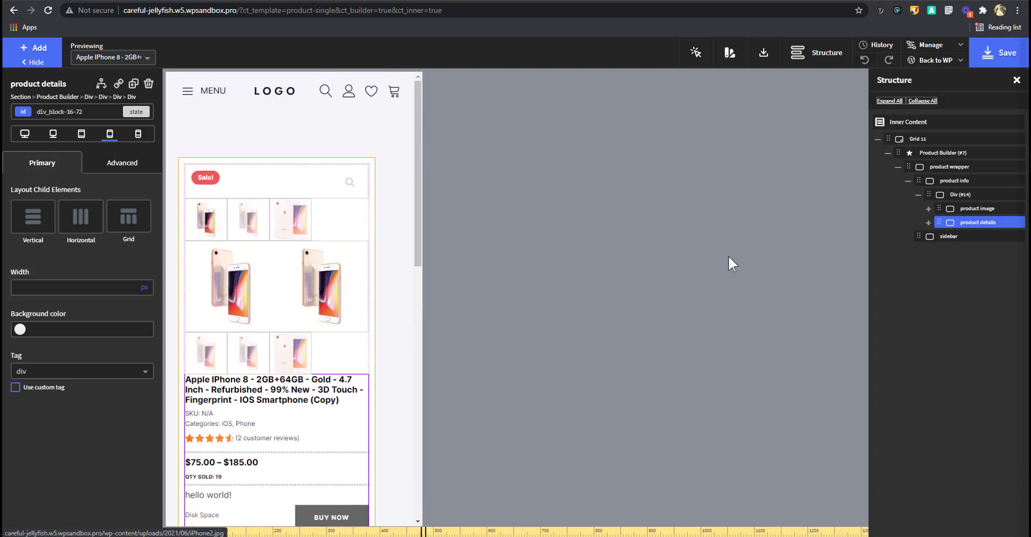
click(960, 196)
scroll(336, 323, down, 7)
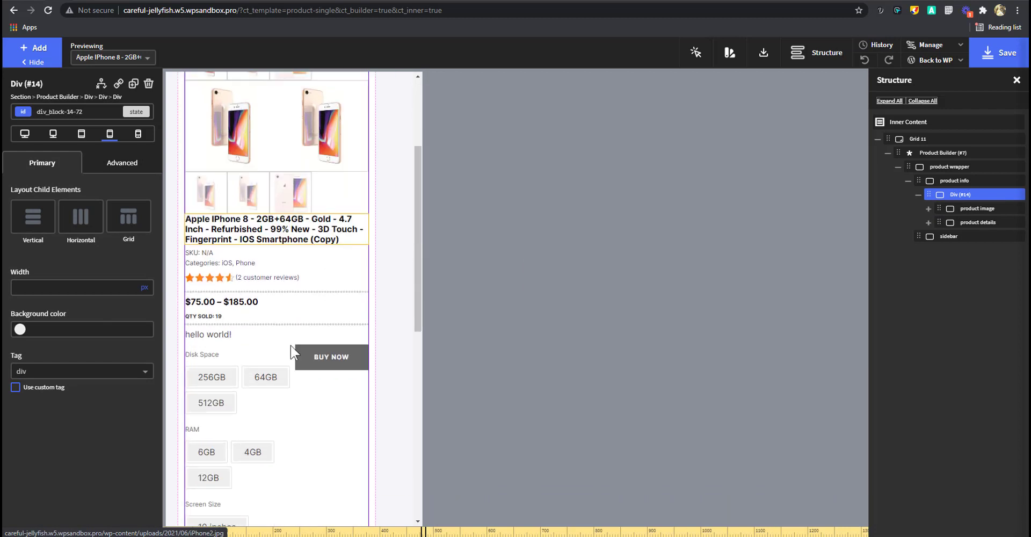
scroll(289, 356, up, 5)
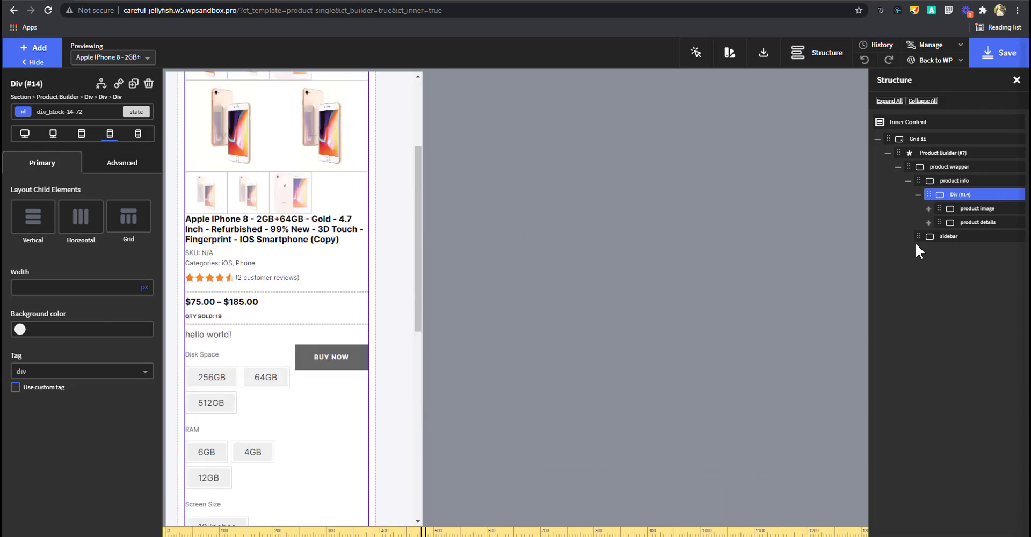
Give the product image div a 20 px bottom margin at the landscape phone breakpoint.
click(964, 209)
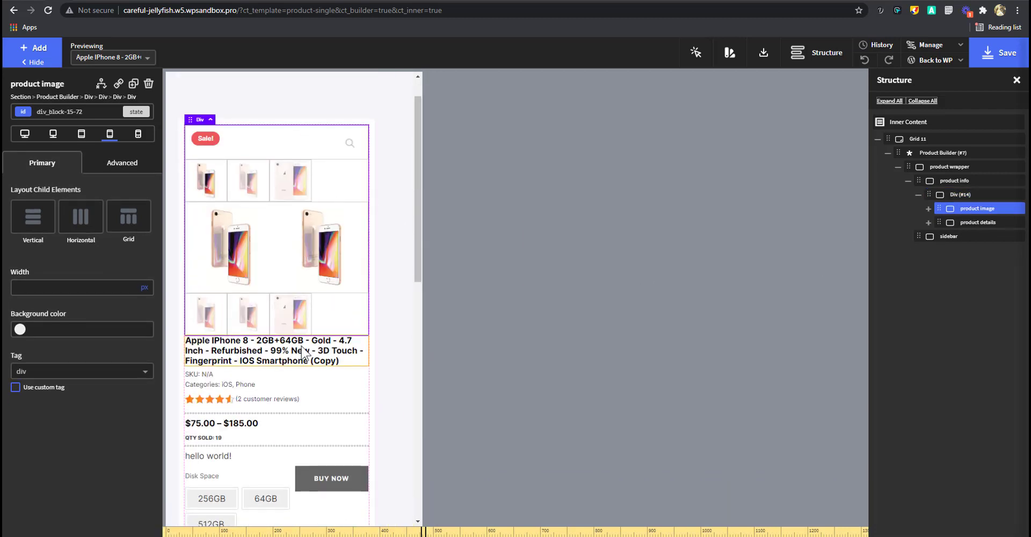
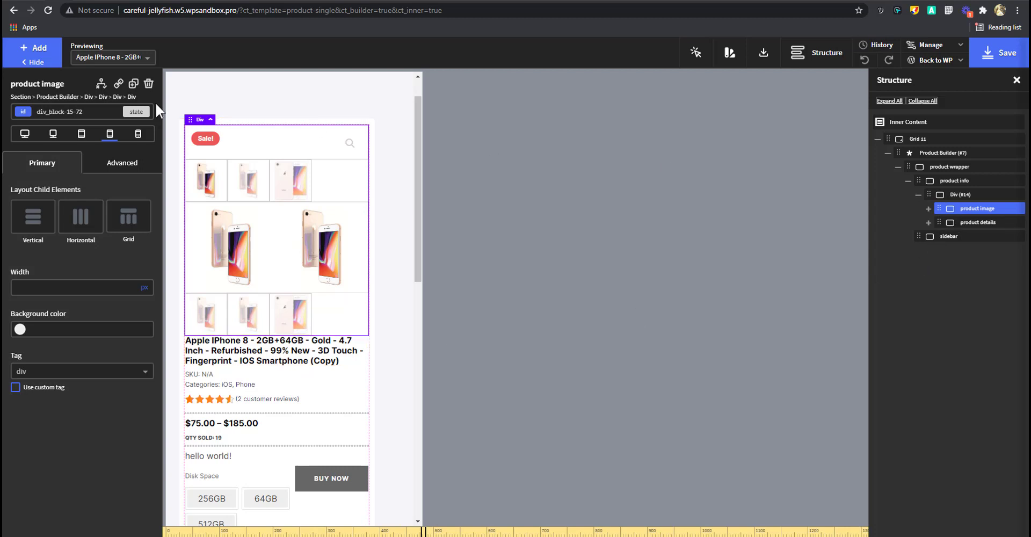
click(116, 170)
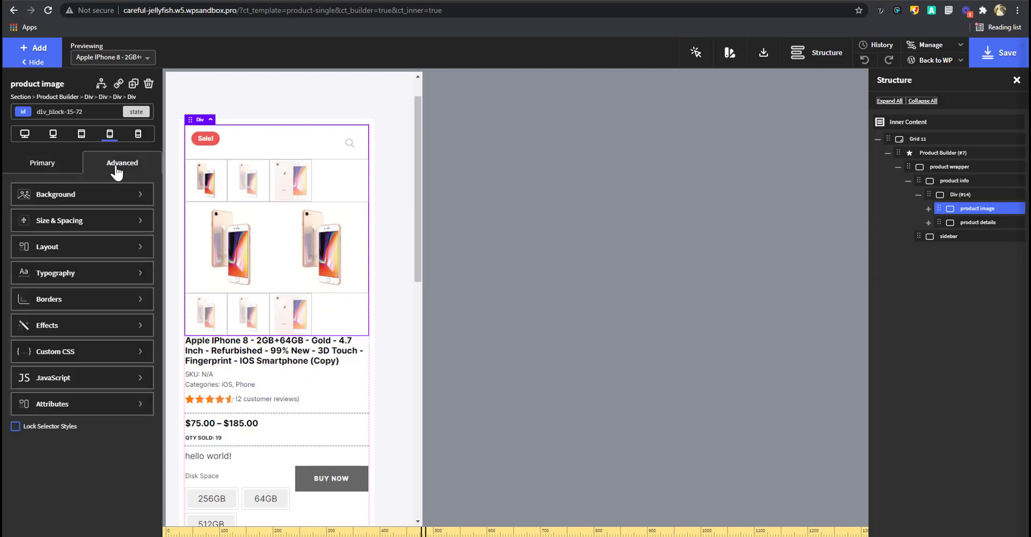
click(98, 223)
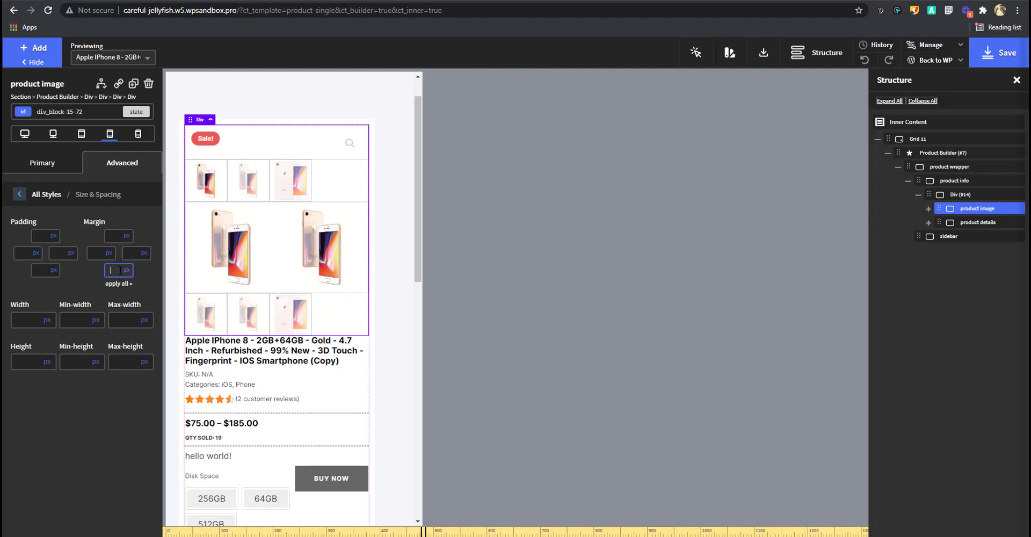
text(20)
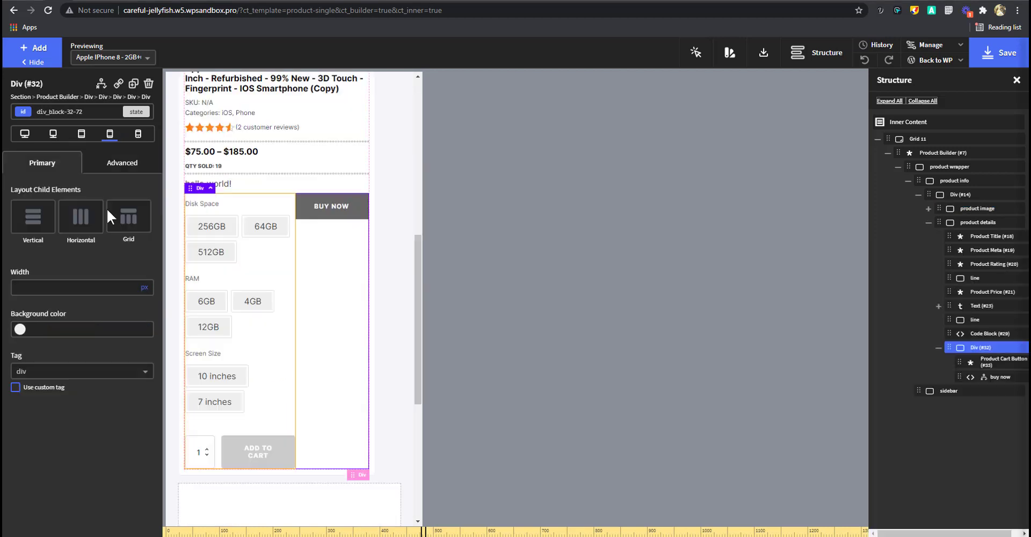
Compare the div holding the cart and buy now buttons at the page-width and full desktop breakpoints, and inspect its layout settings.
click(53, 134)
scroll(366, 268, up, 3)
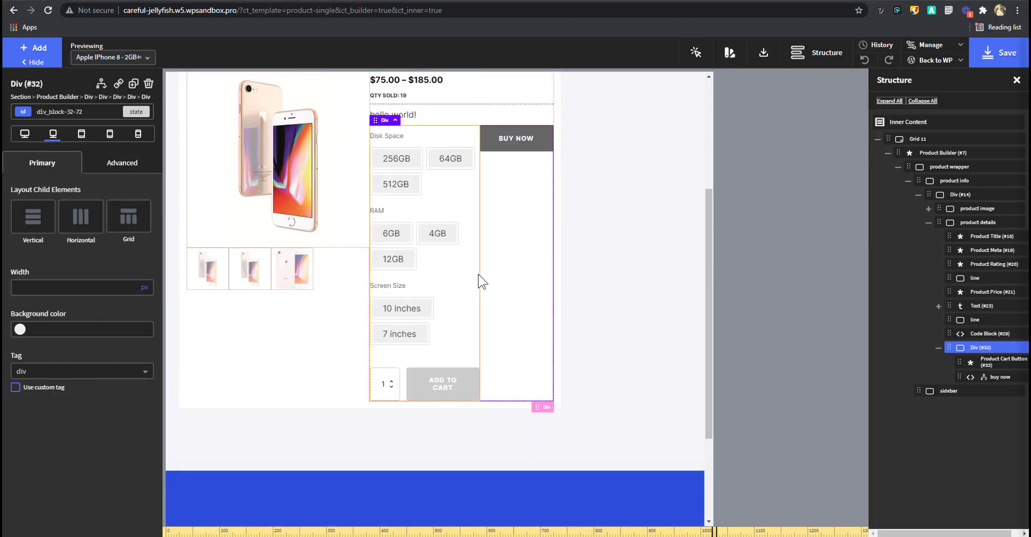
click(981, 361)
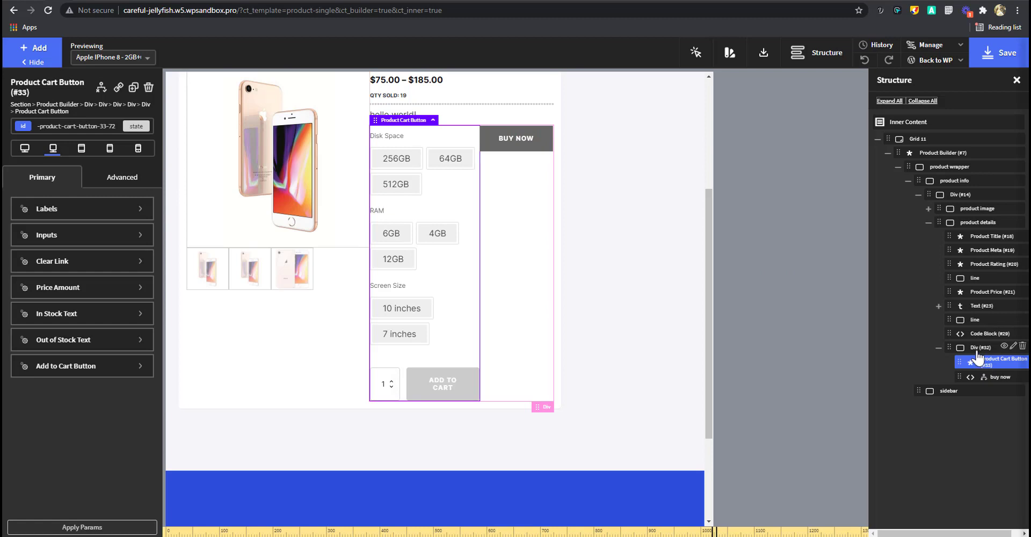
click(976, 351)
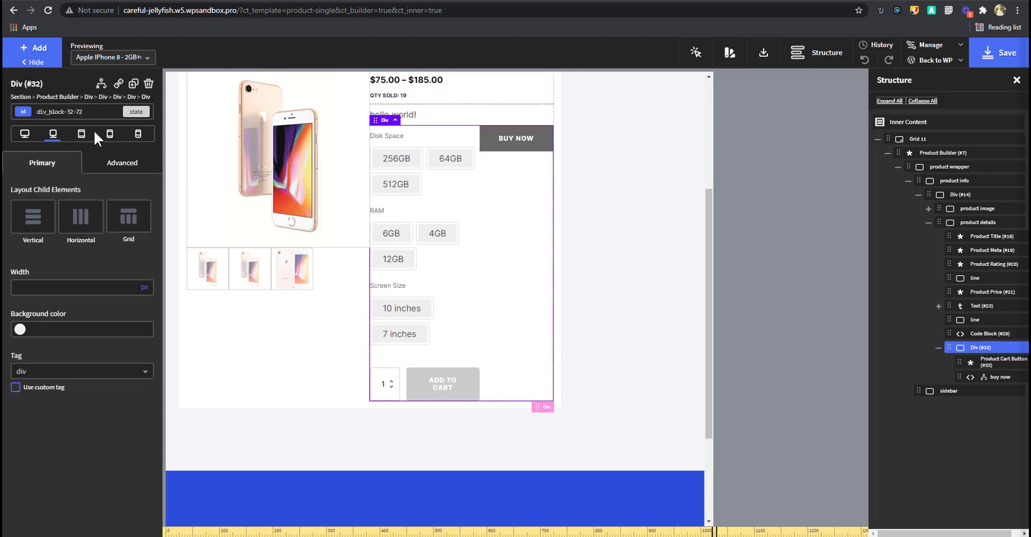
click(25, 135)
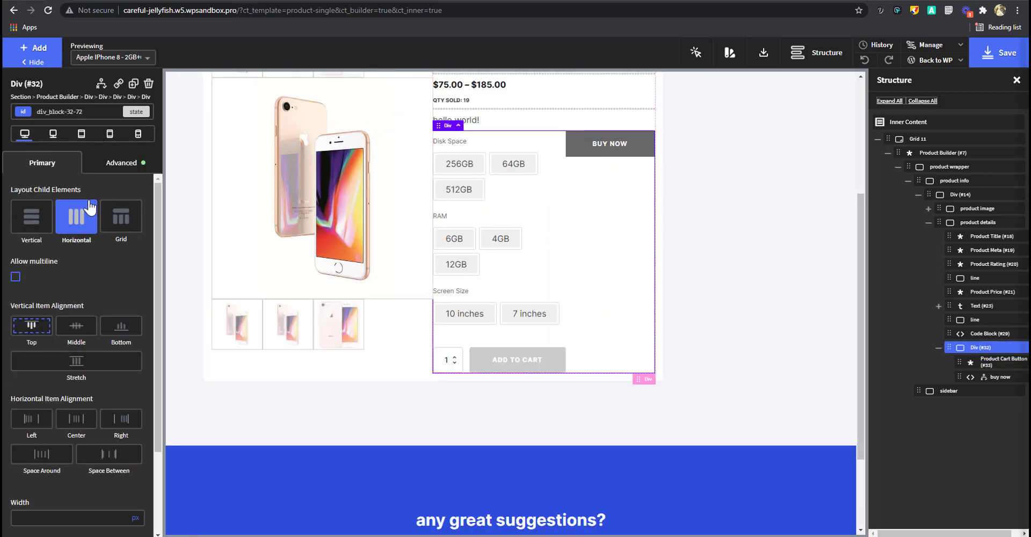
click(121, 165)
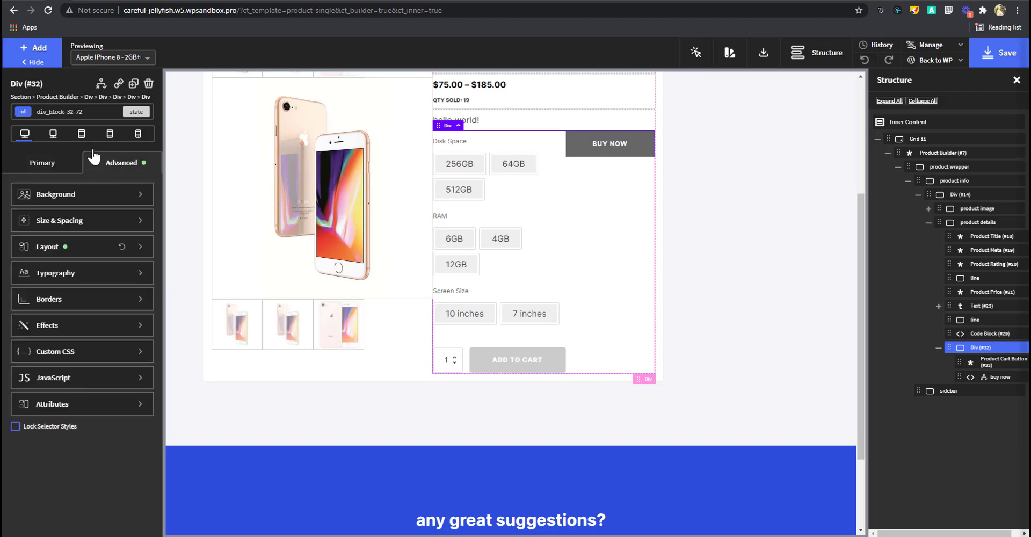
Try a minimum width of 100% on the Product Cart Button at the breakpoint just below desktop.
click(53, 135)
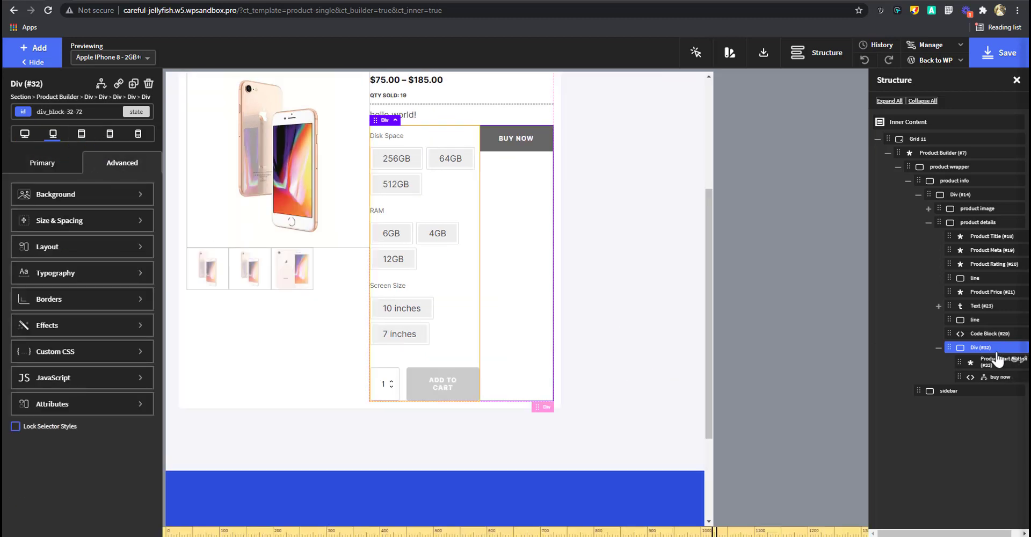
click(996, 362)
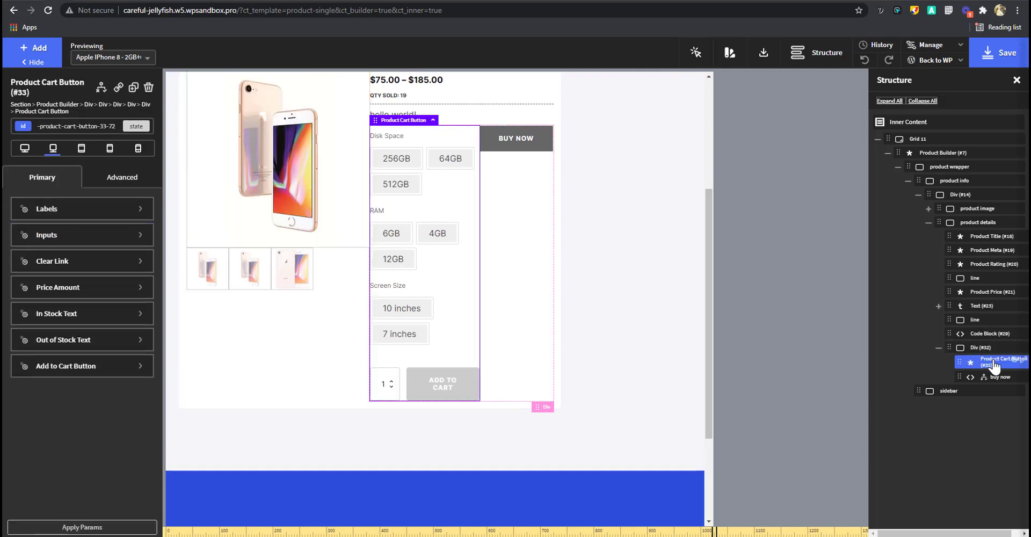
click(117, 178)
click(81, 241)
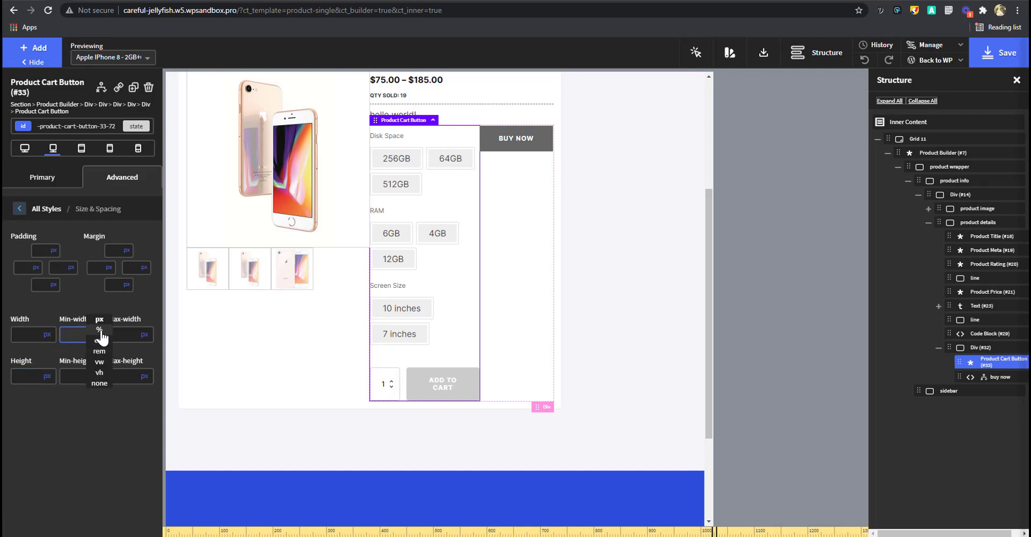
click(95, 335)
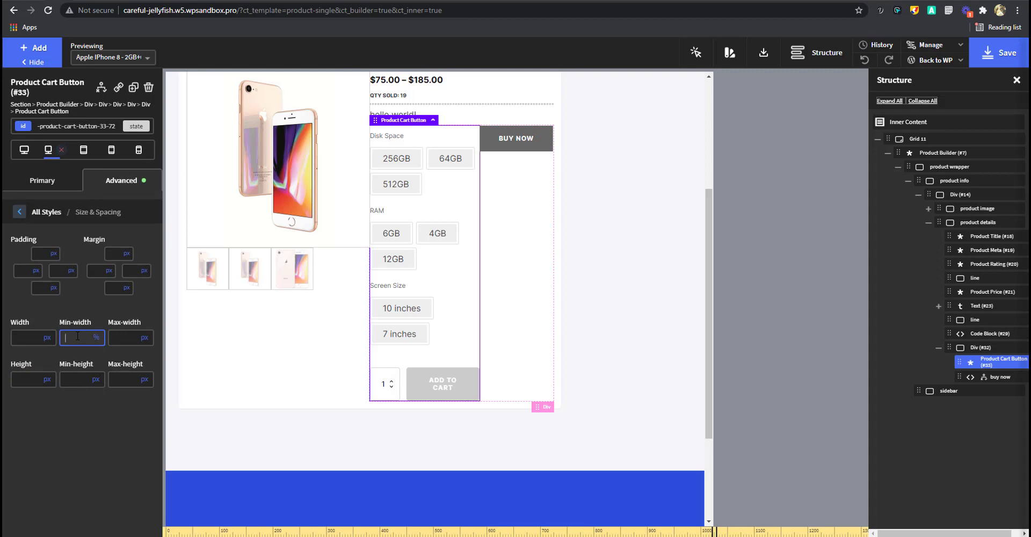
text(100)
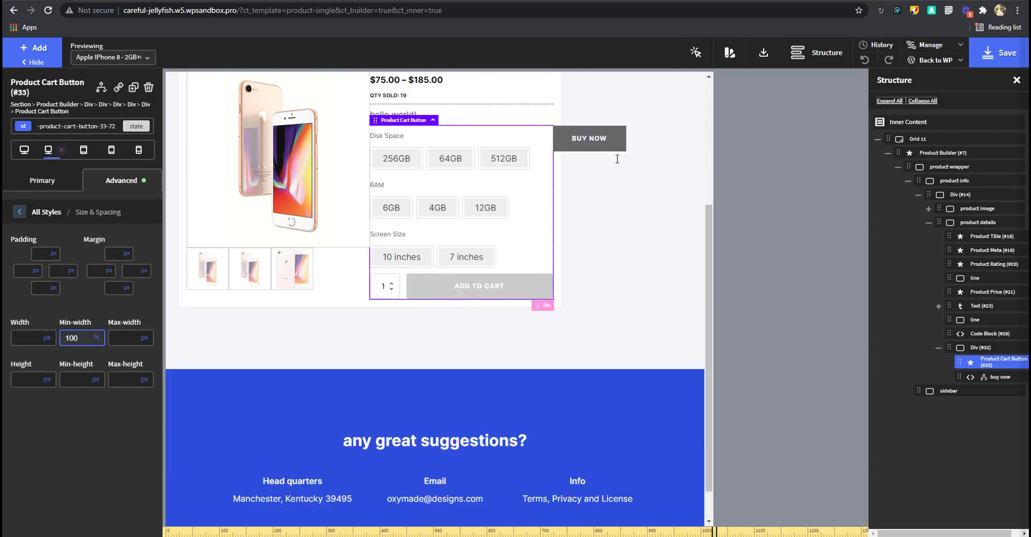
Try a minimum width of 100% on the buy now code block at the same breakpoint.
click(989, 382)
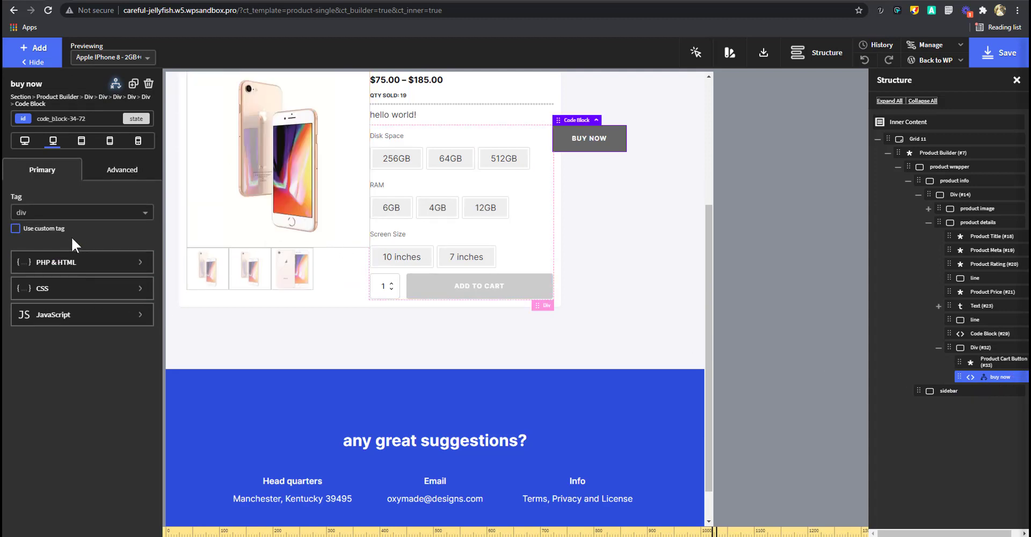
click(115, 169)
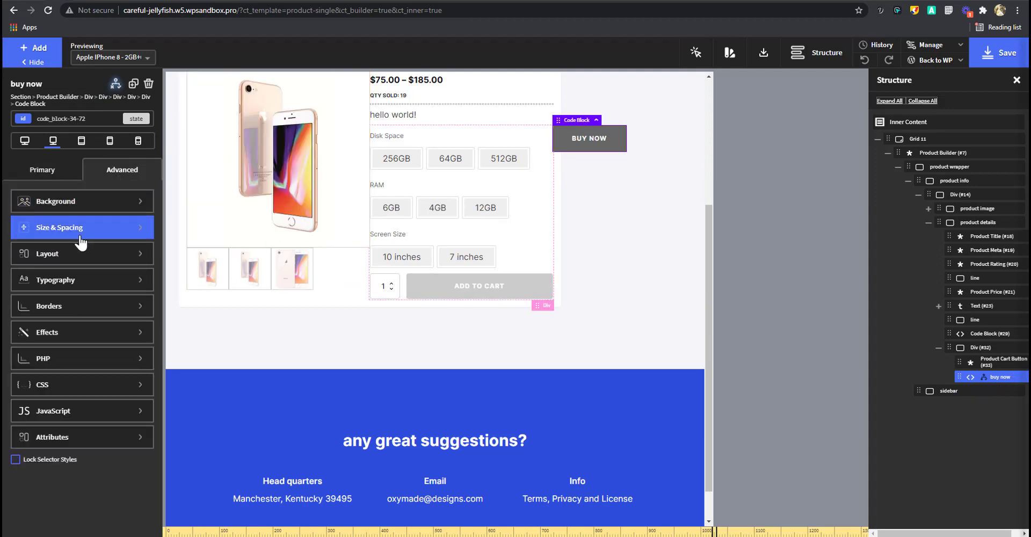
click(97, 242)
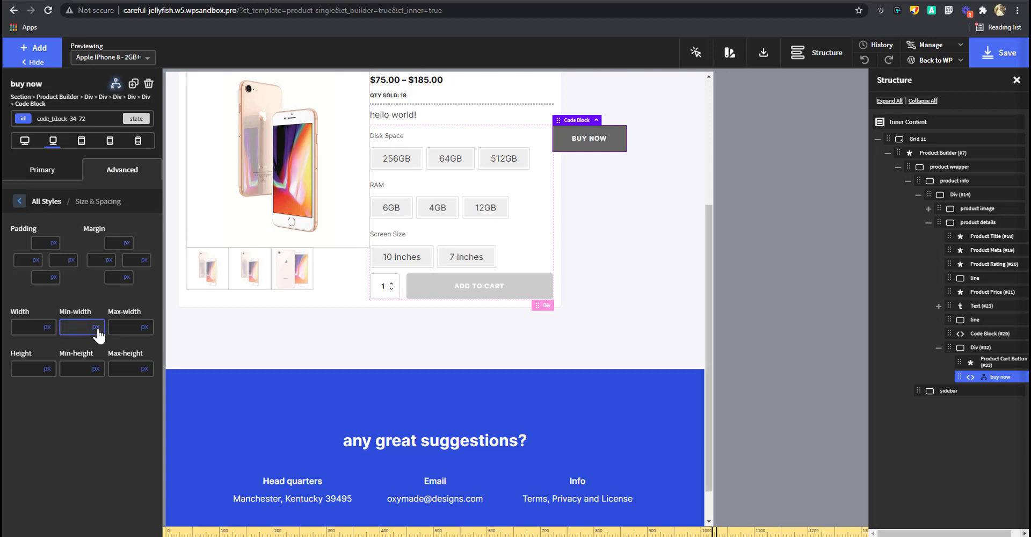
click(95, 327)
click(95, 344)
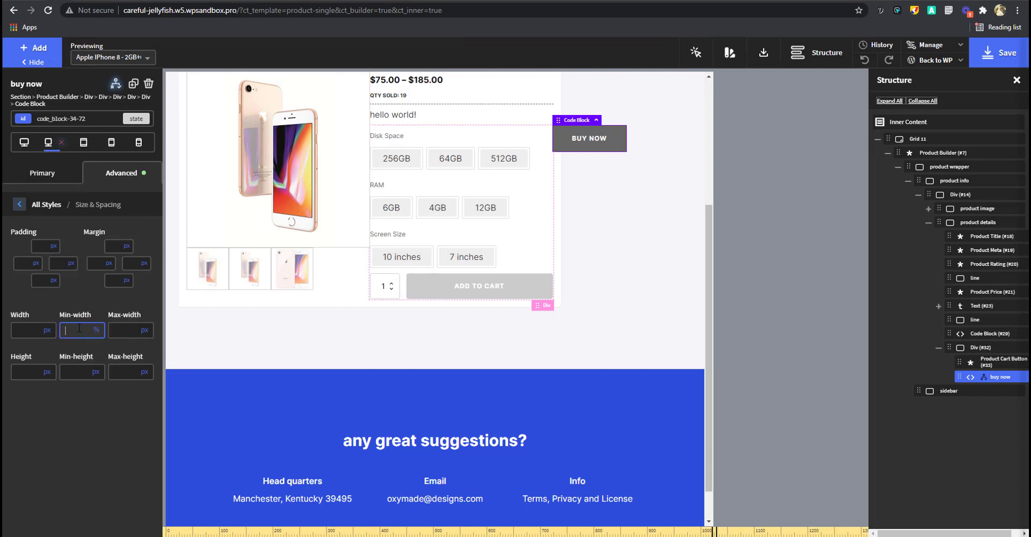
text(100)
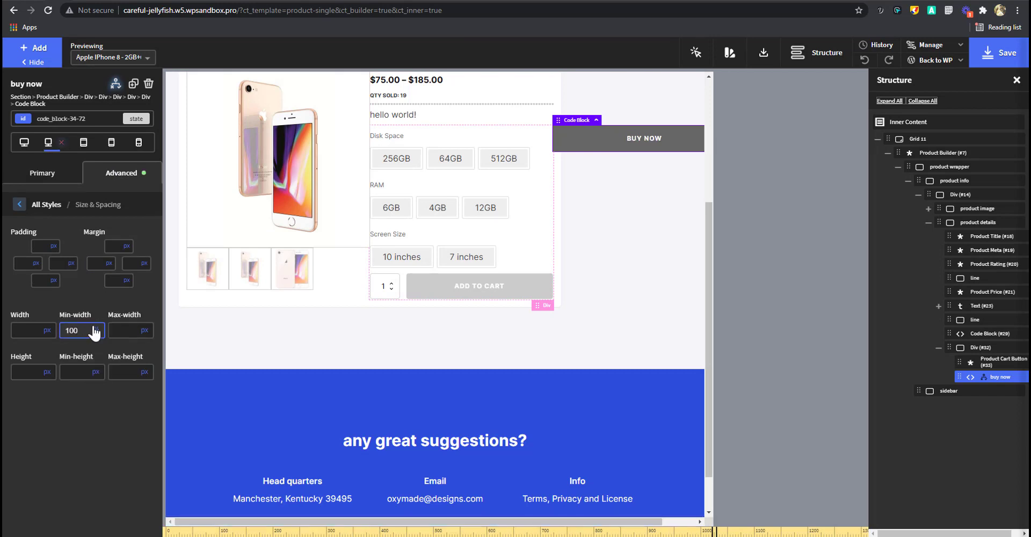
Clear the buy now code block's minimum width and set its width to 100%.
click(20, 332)
key(BackSpace)
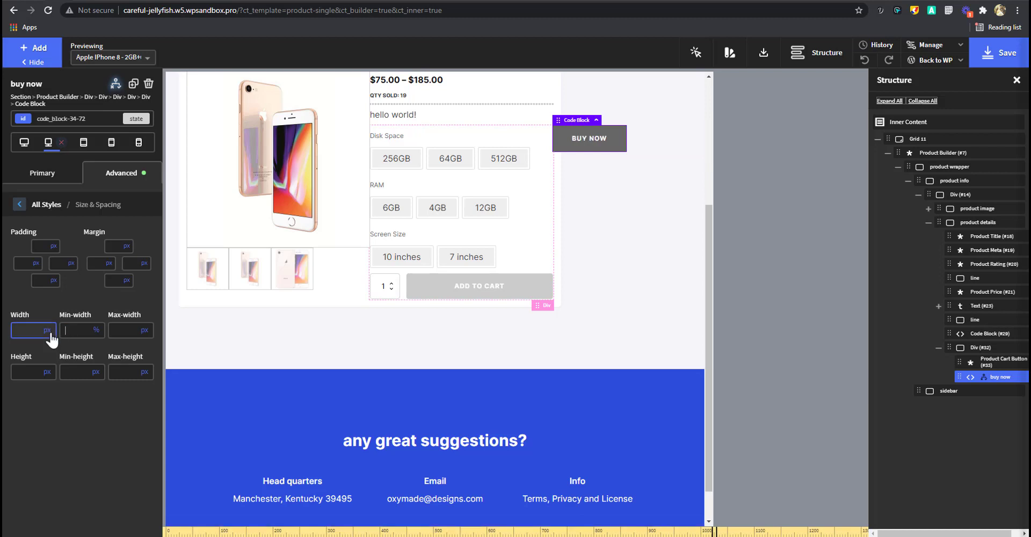
click(47, 330)
click(51, 325)
text(100)
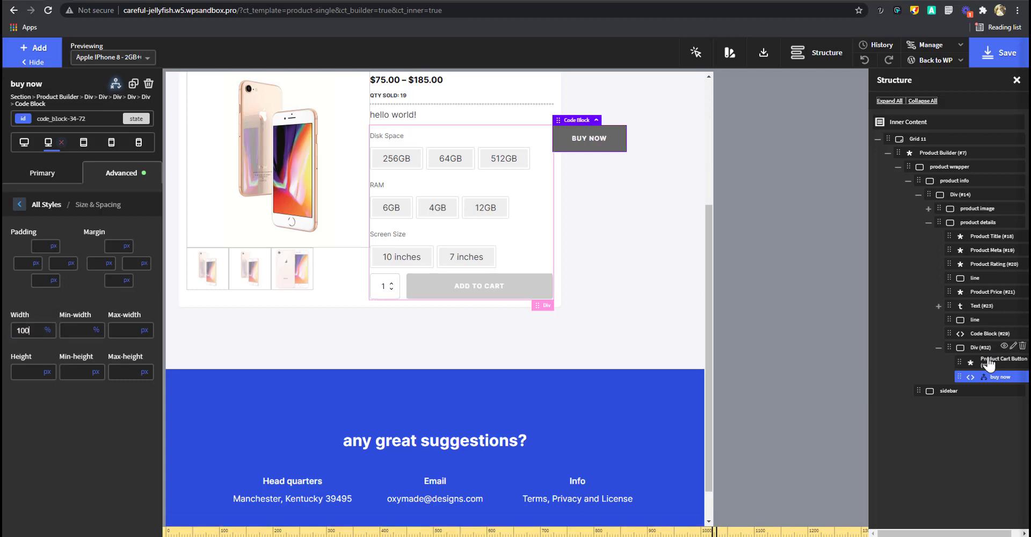
Clear the Product Cart Button's minimum width and set its width to 100%.
click(532, 258)
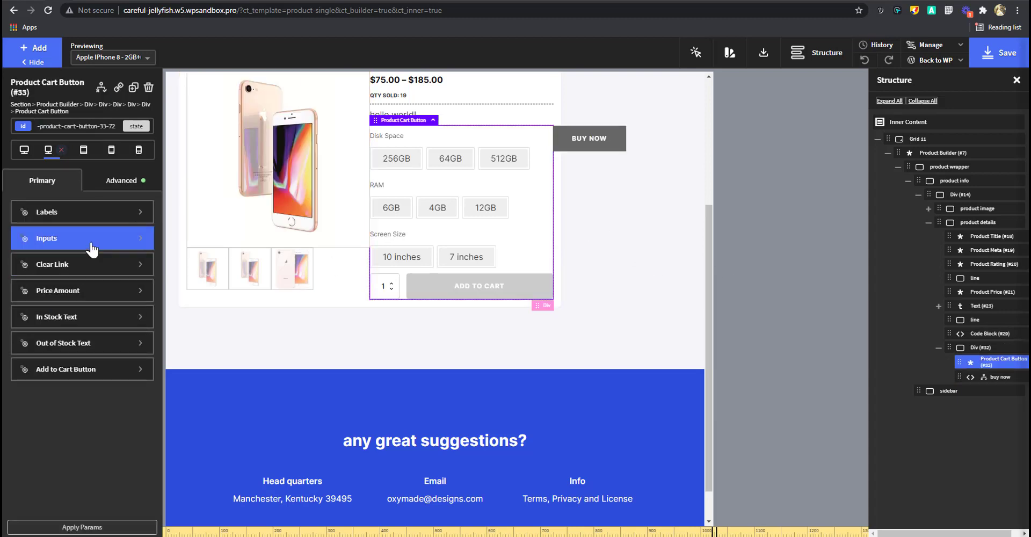
click(129, 183)
click(83, 240)
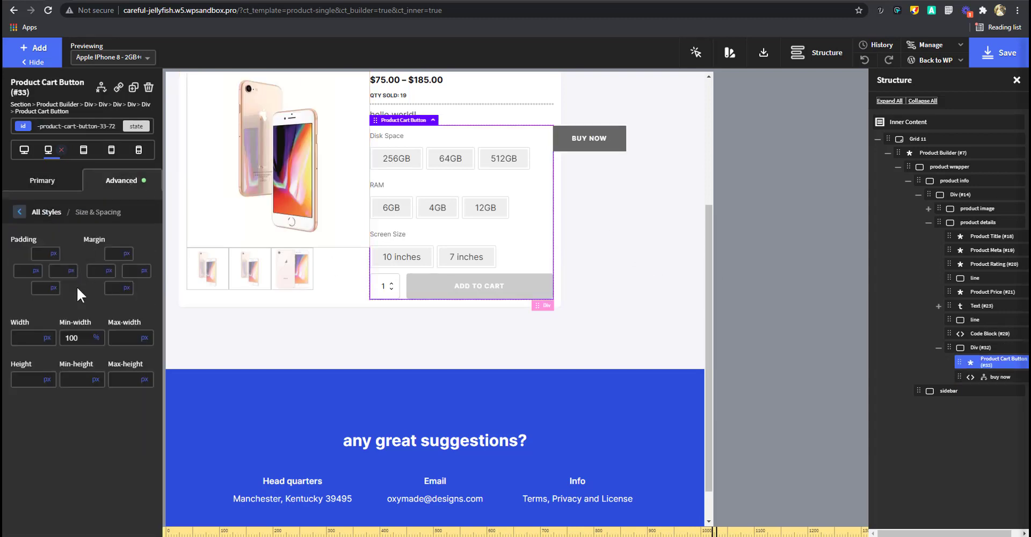
click(84, 338)
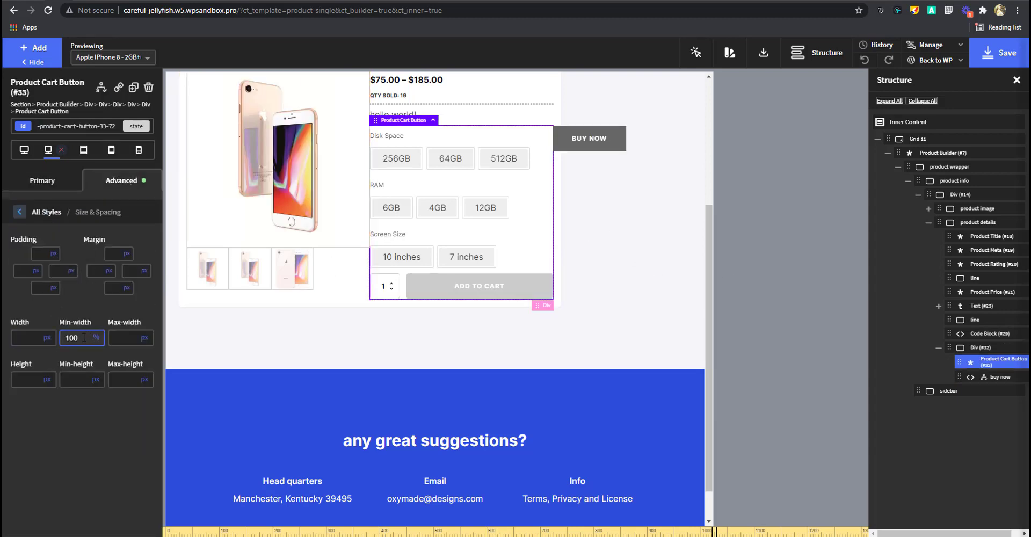
click(47, 338)
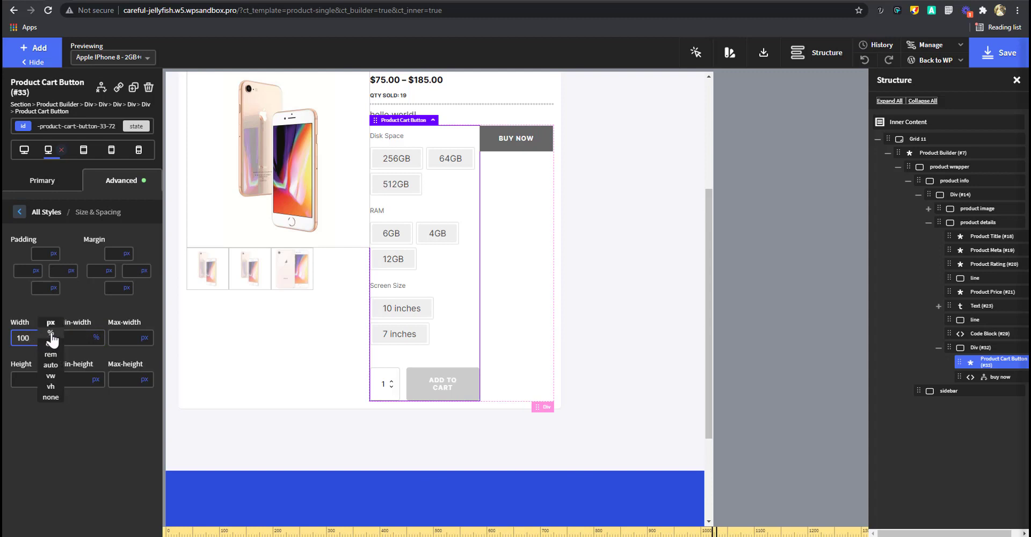
click(53, 333)
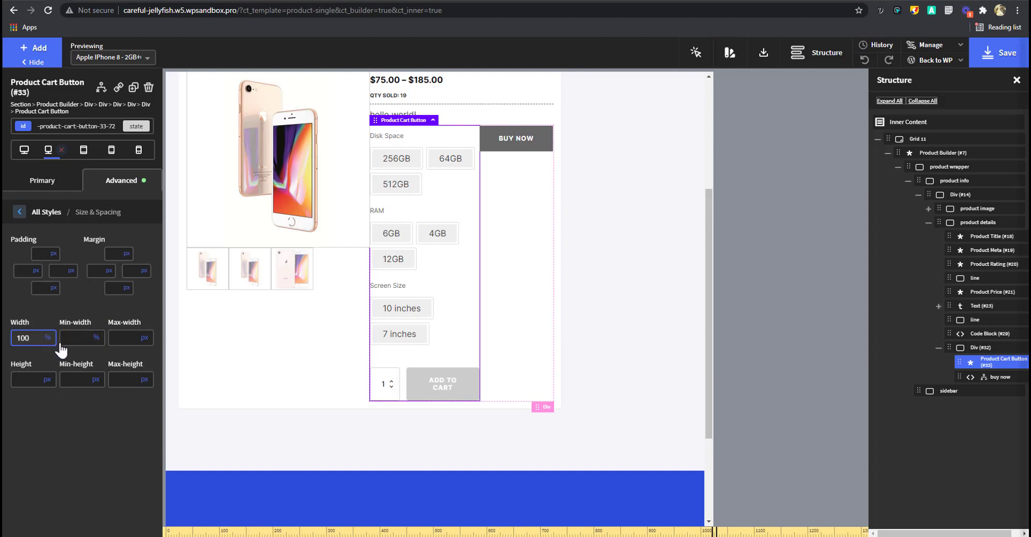
Set the minimum width to 100% on both the Product Cart Button and the buy now code block.
click(91, 338)
text(100)
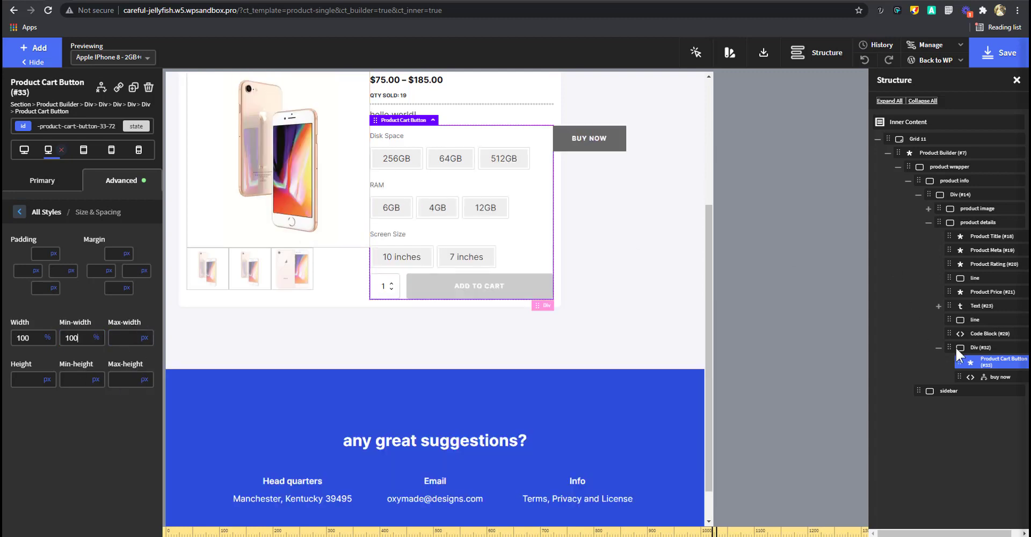
click(994, 378)
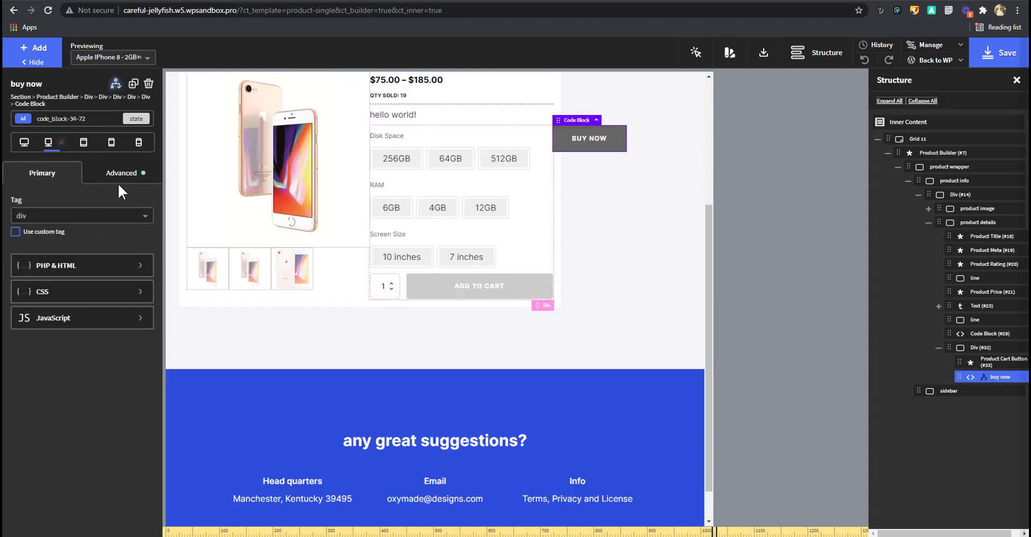
click(118, 174)
click(85, 235)
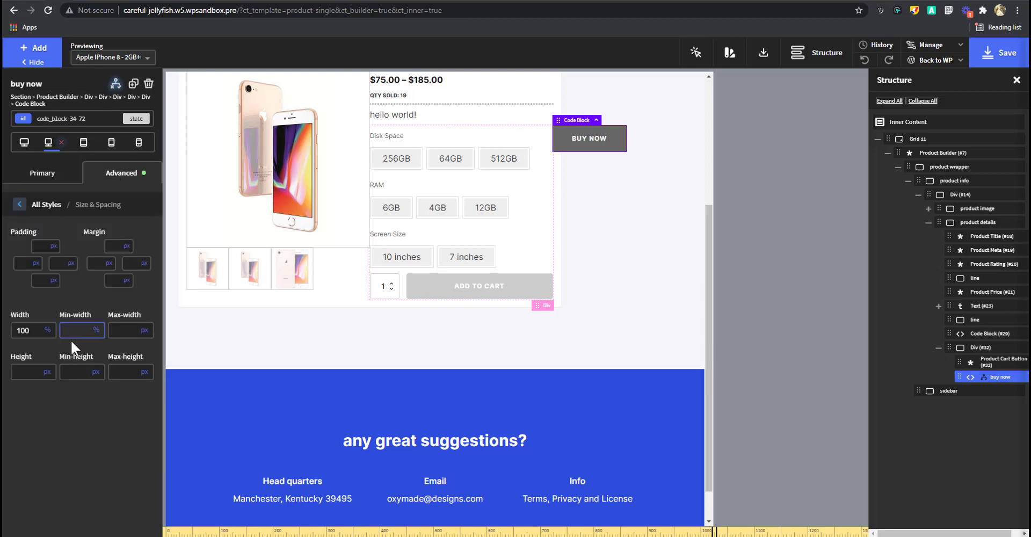
text(100)
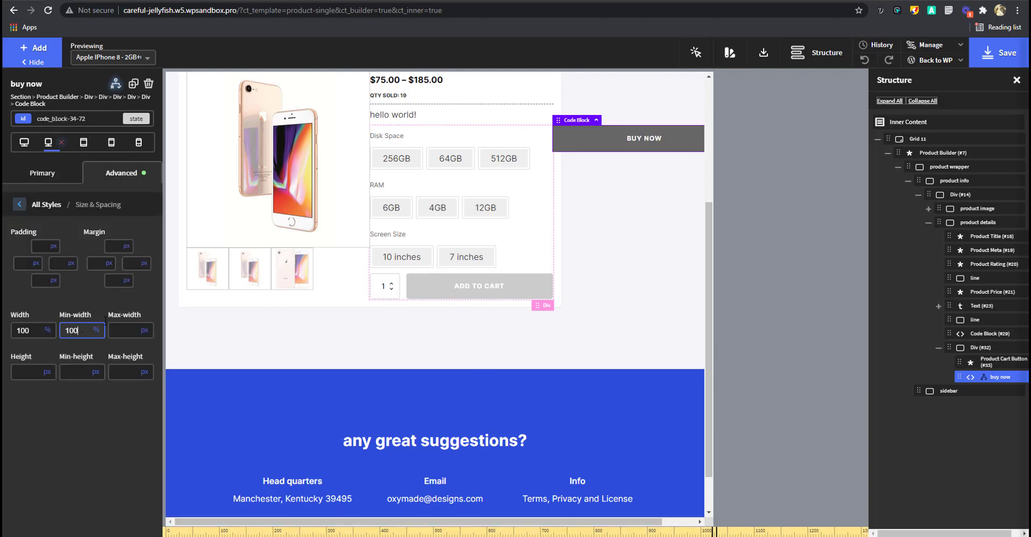
Clear the width value of the buy now code block and of the Product Cart Button.
double_click(35, 331)
key(BackSpace)
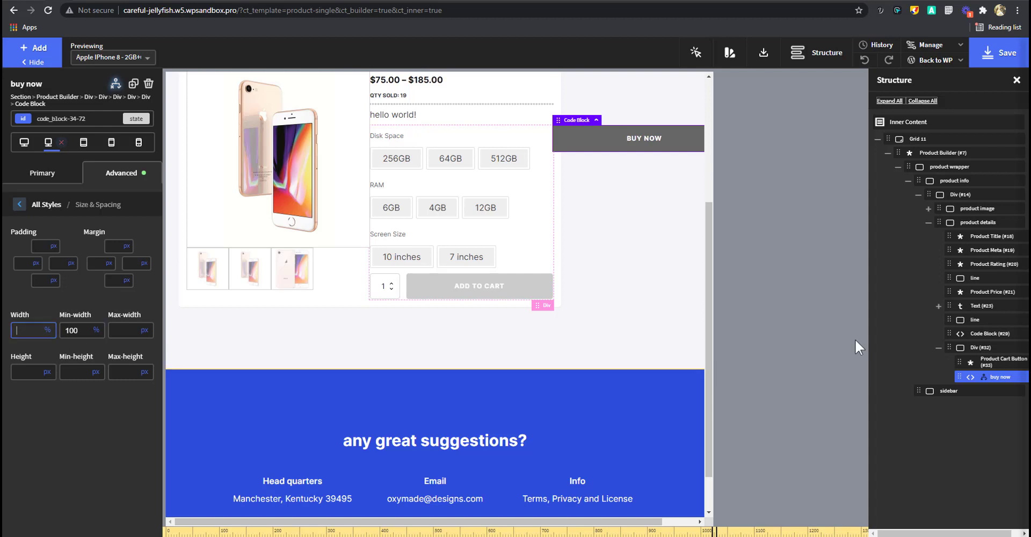
click(975, 364)
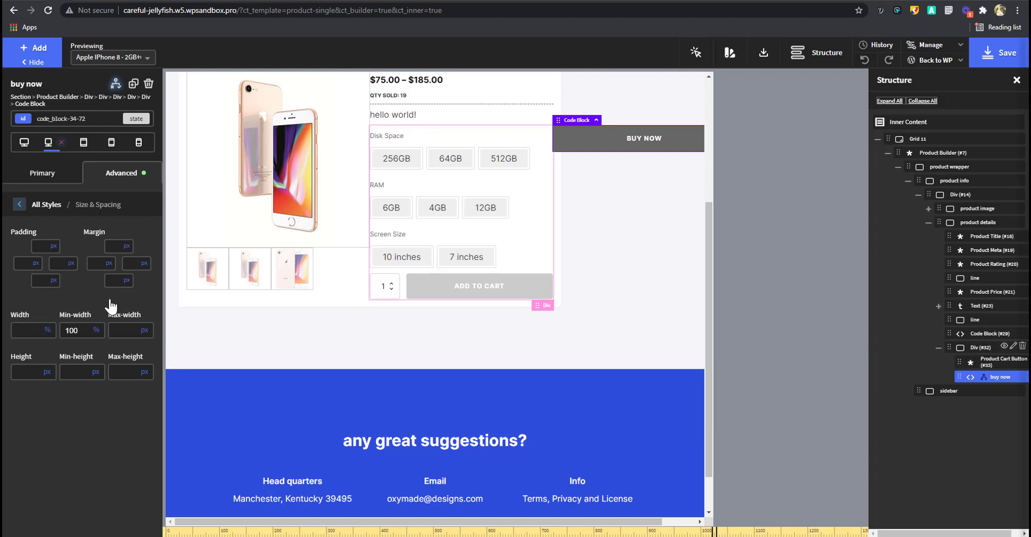
click(121, 182)
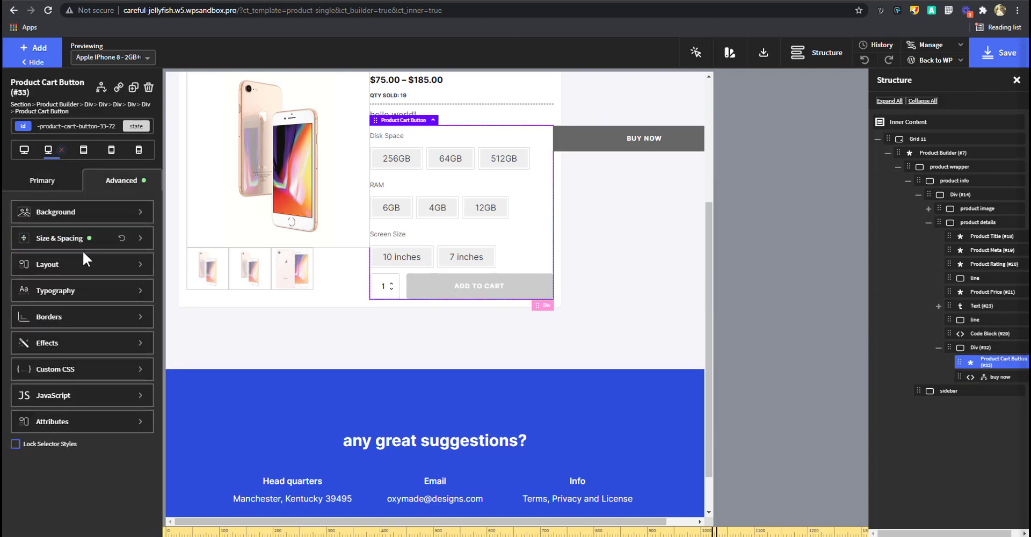
click(64, 239)
click(76, 345)
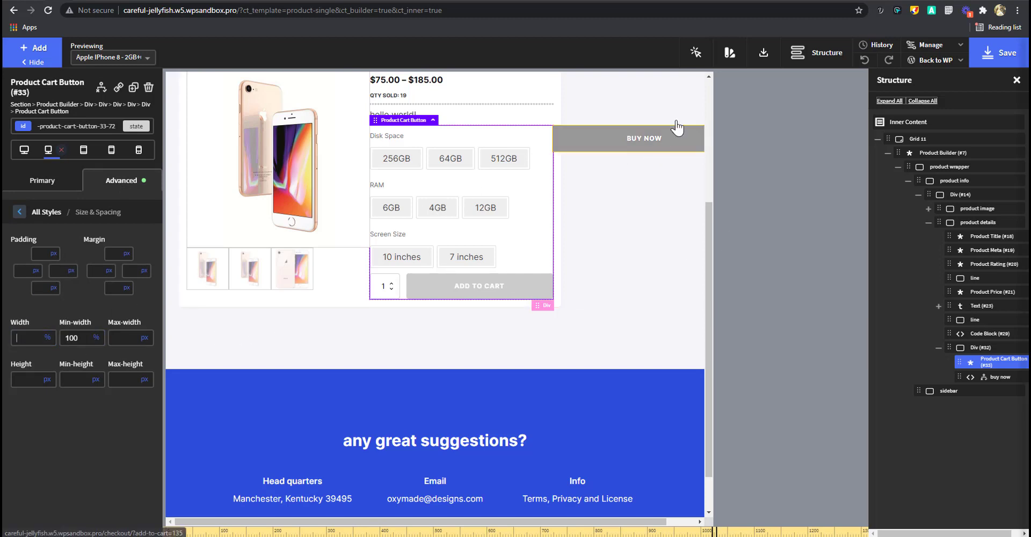
Stack the contents of the div around both buttons vertically and give the Product Cart Button a 20 px bottom margin.
click(981, 348)
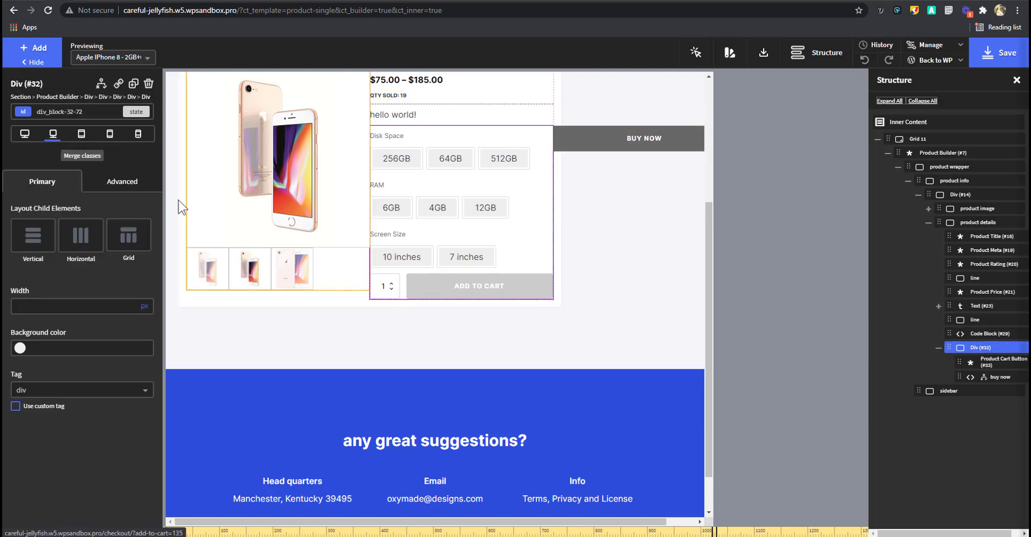
click(31, 228)
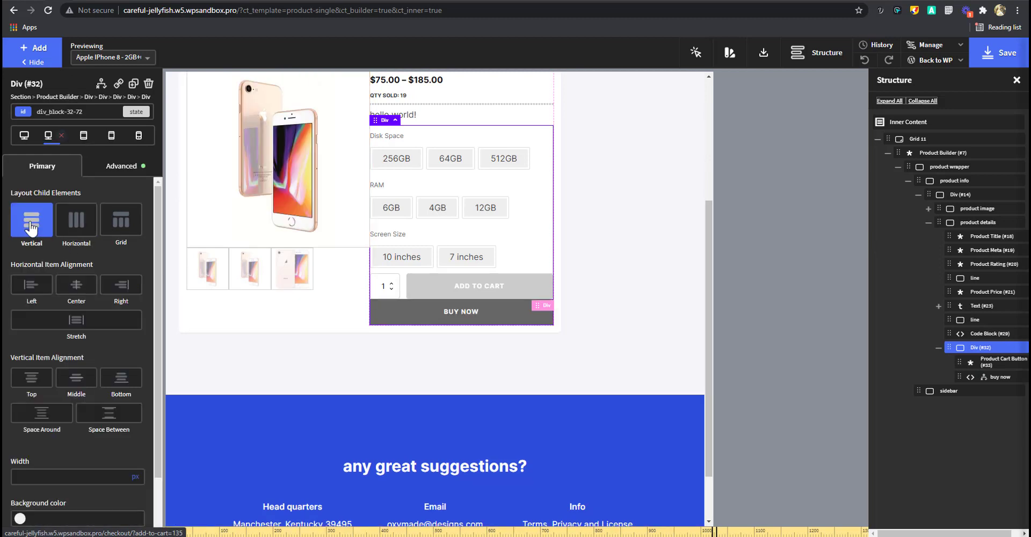
click(976, 359)
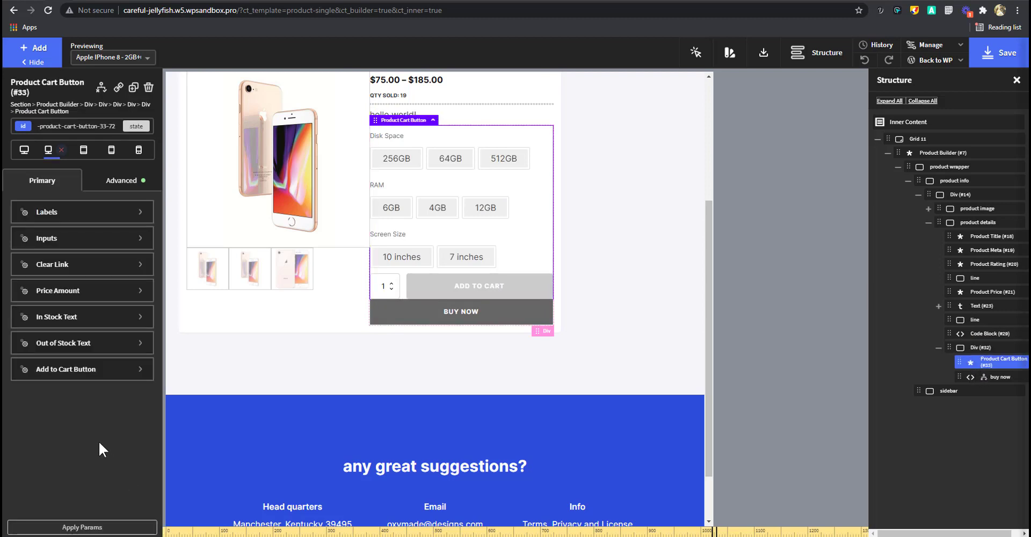
click(141, 182)
click(101, 243)
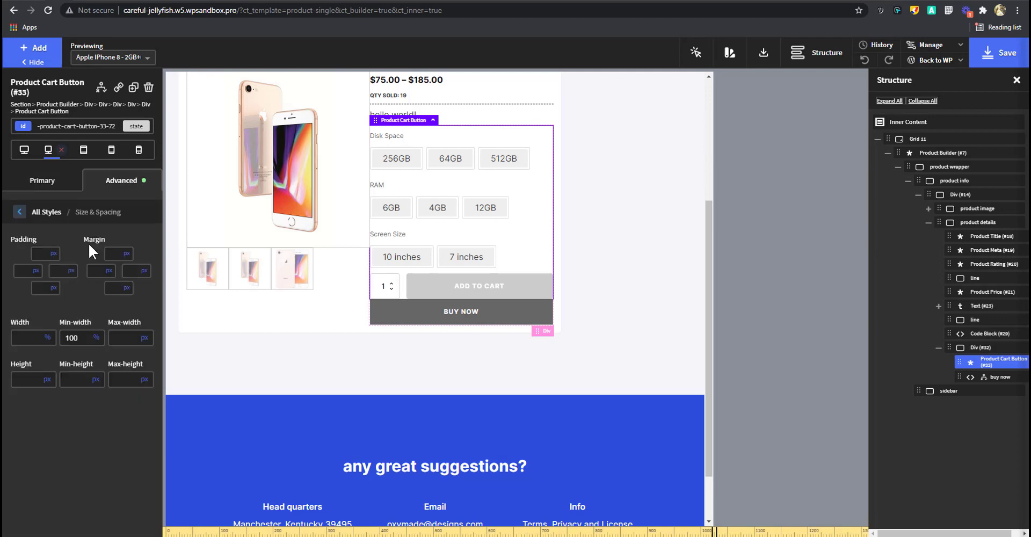
click(114, 288)
text(20)
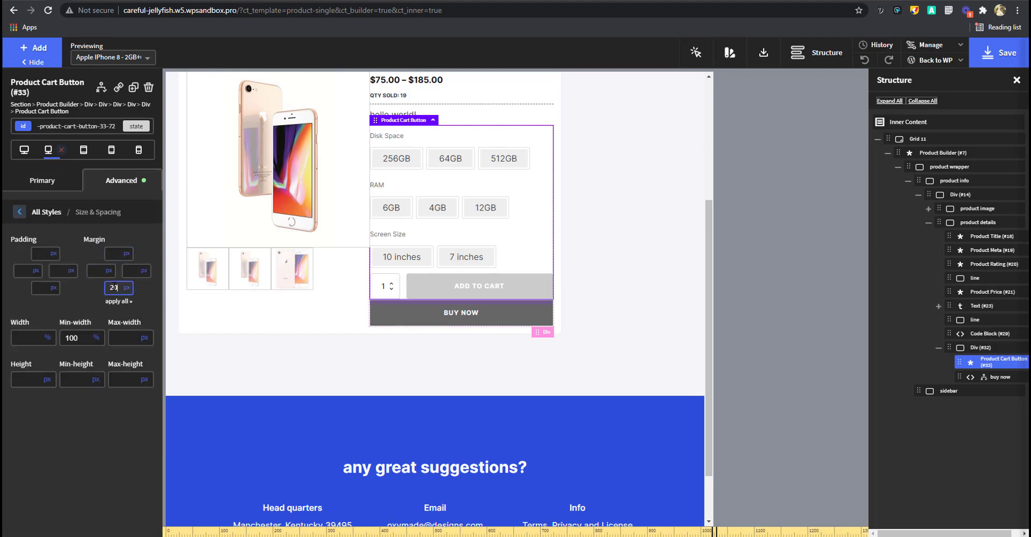
Examine the product page at the tablet and landscape phone breakpoints, comparing the widths of the sidebar, product wrapper and product info.
click(83, 152)
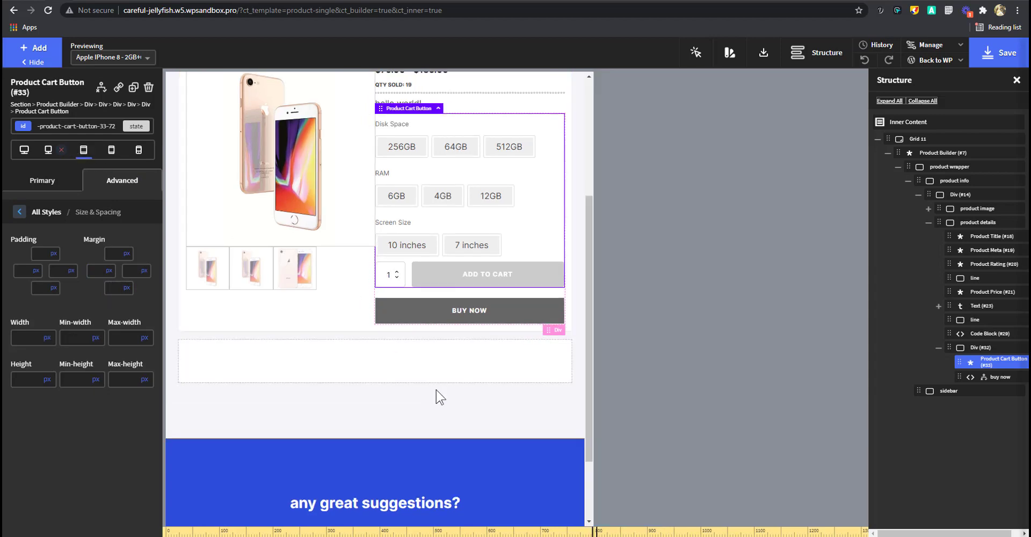
click(113, 153)
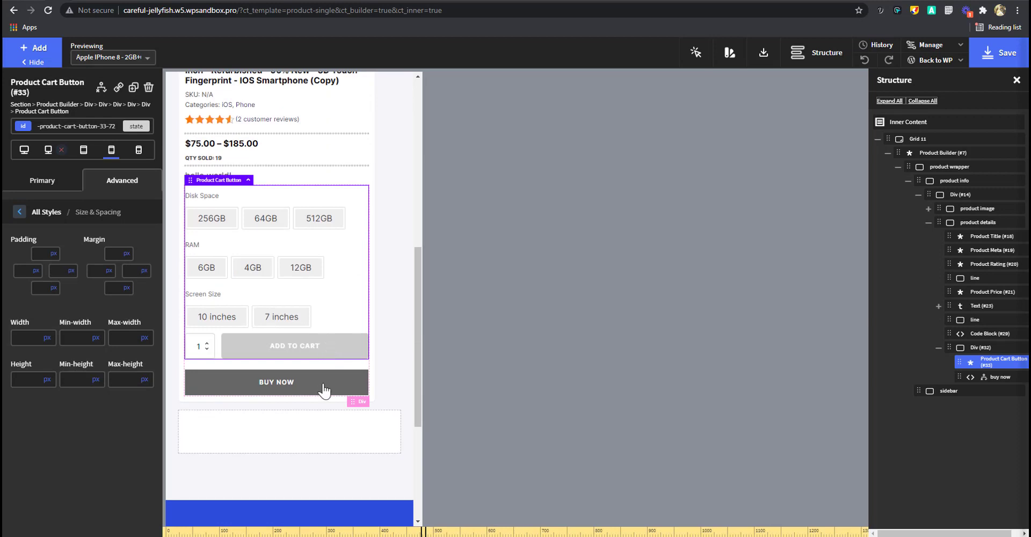
click(361, 444)
scroll(389, 461, down, 4)
scroll(391, 457, up, 3)
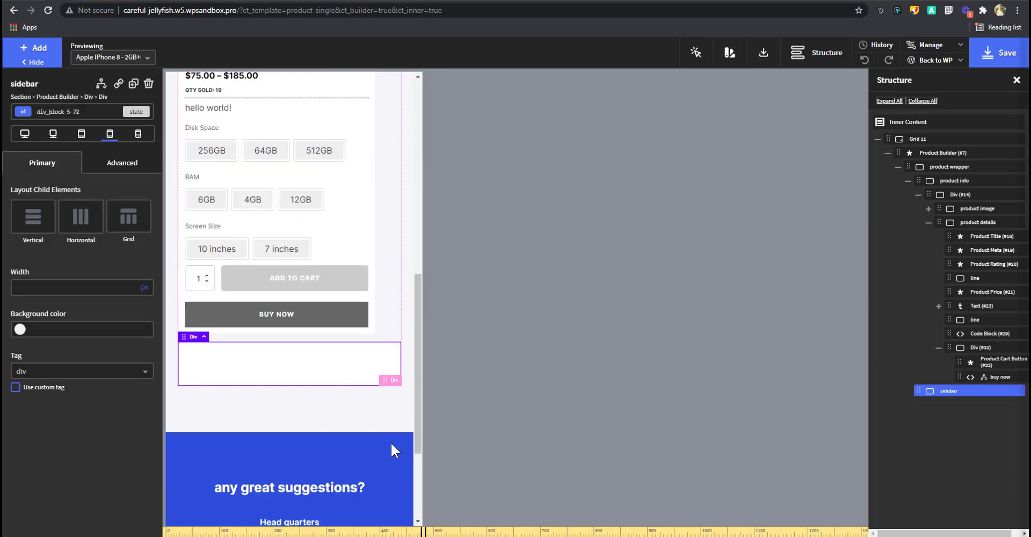
click(336, 411)
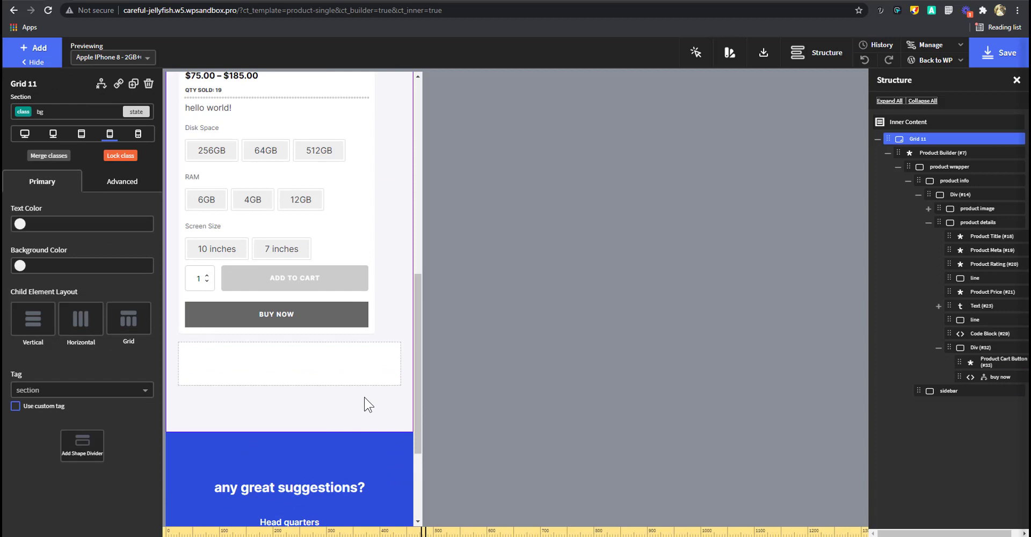
click(392, 292)
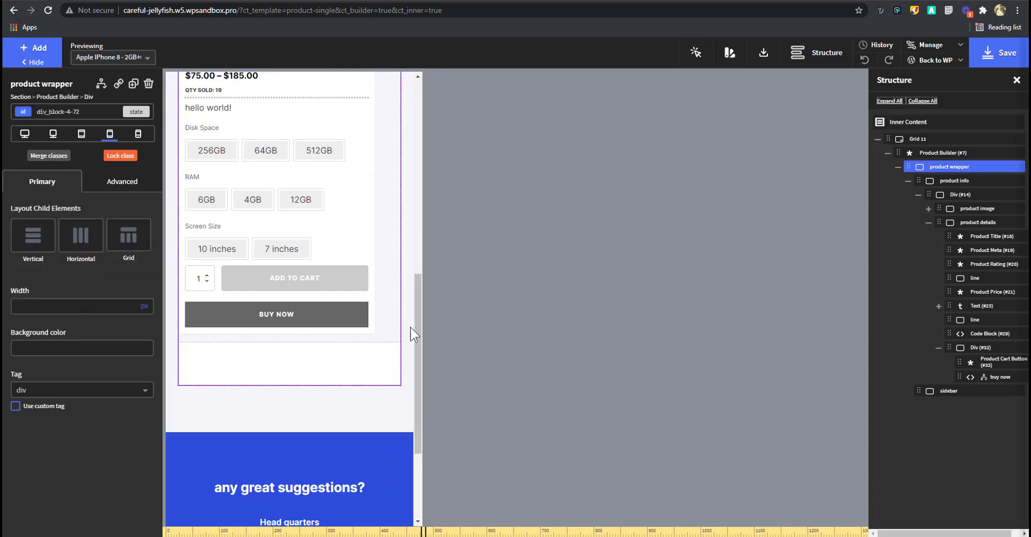
click(954, 181)
scroll(390, 376, up, 2)
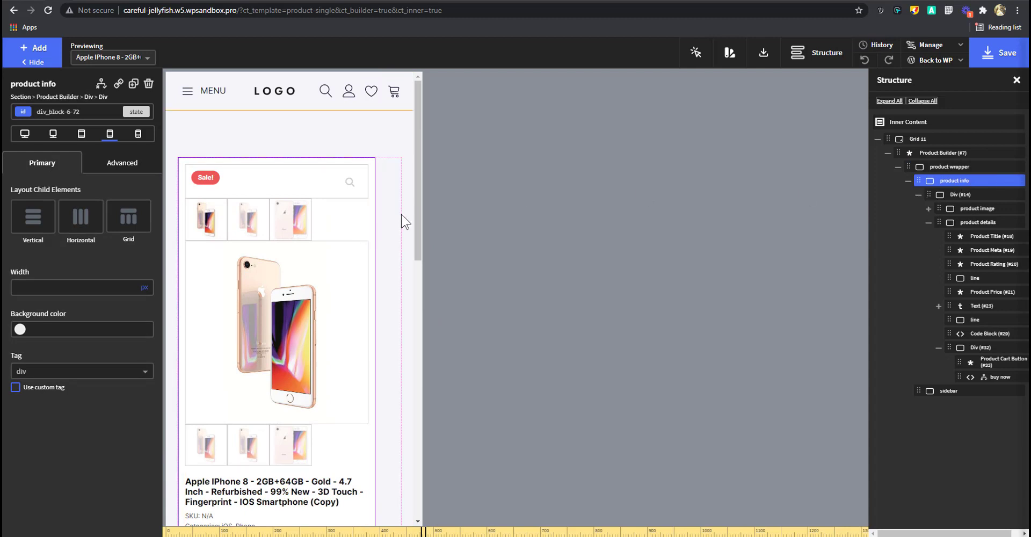
scroll(390, 371, down, 4)
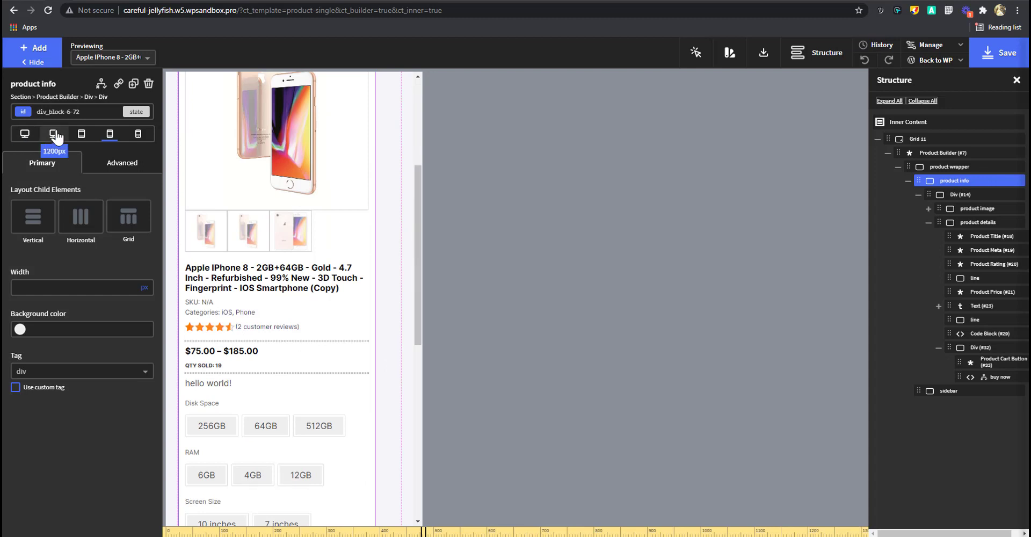
Compare the product info layout across the 1200px, tablet and landscape phone breakpoints.
click(78, 112)
click(52, 137)
click(81, 137)
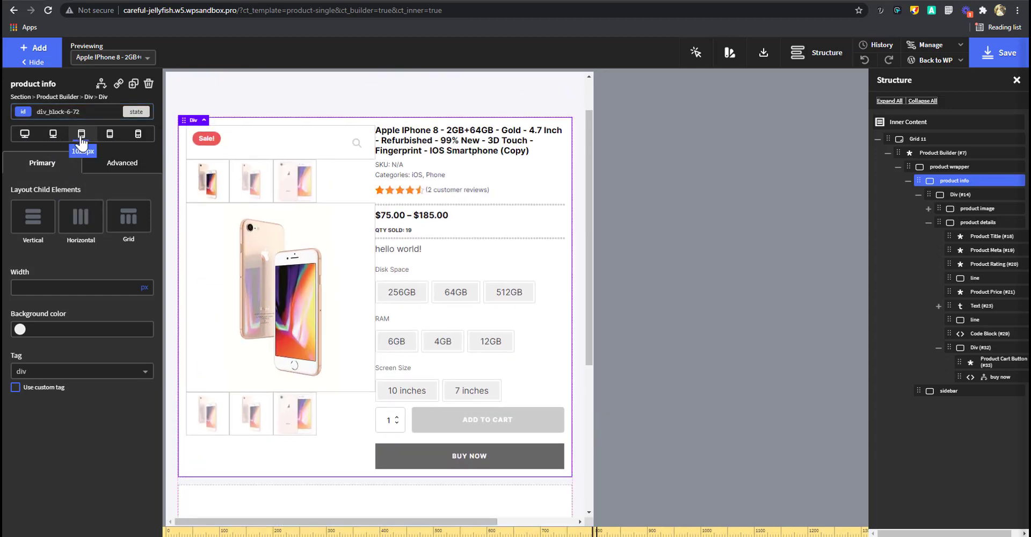
scroll(376, 284, down, 1)
click(108, 141)
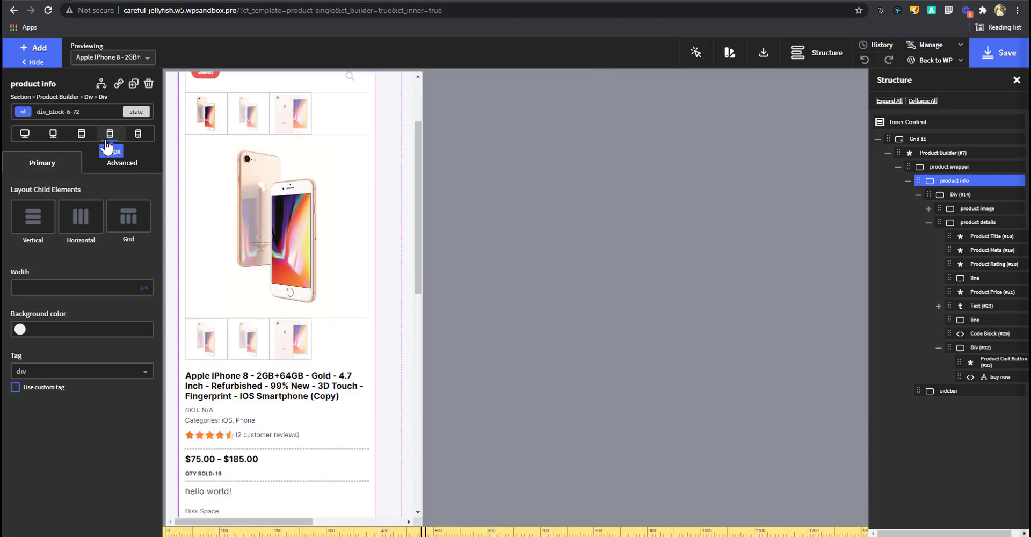
scroll(323, 355, down, 6)
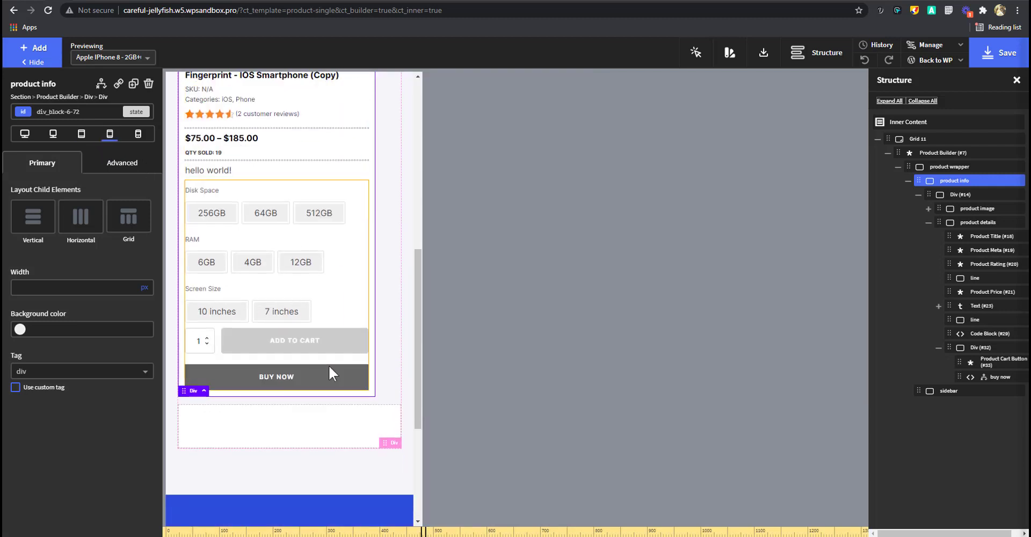
Examine the column span classes assigned to the product info and sidebar divs at the landscape phone breakpoint.
click(74, 112)
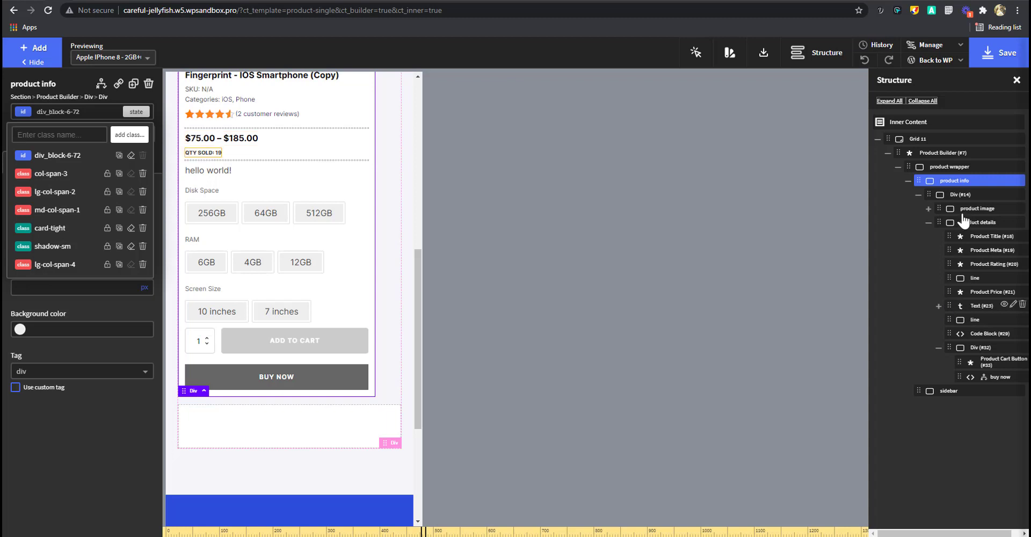
click(918, 195)
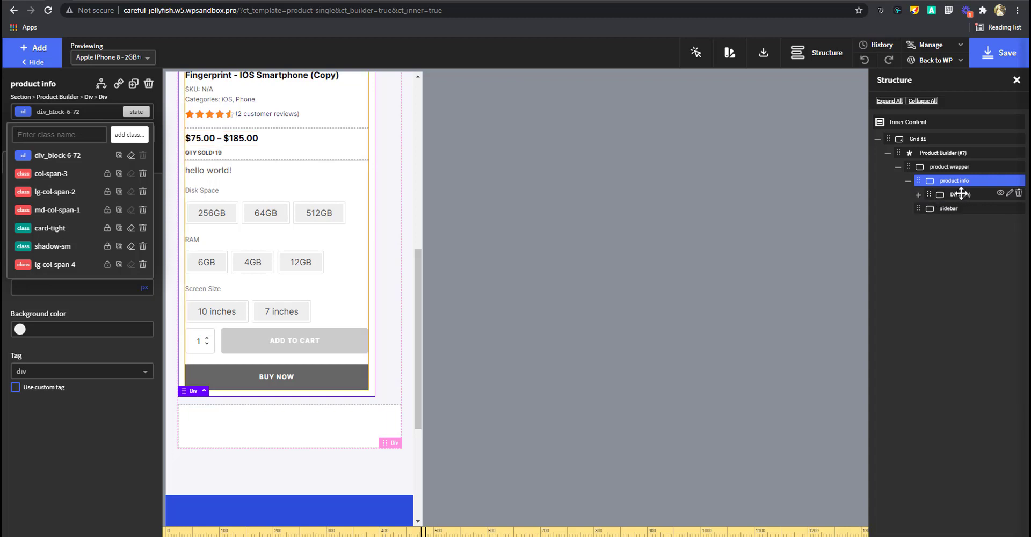
click(378, 428)
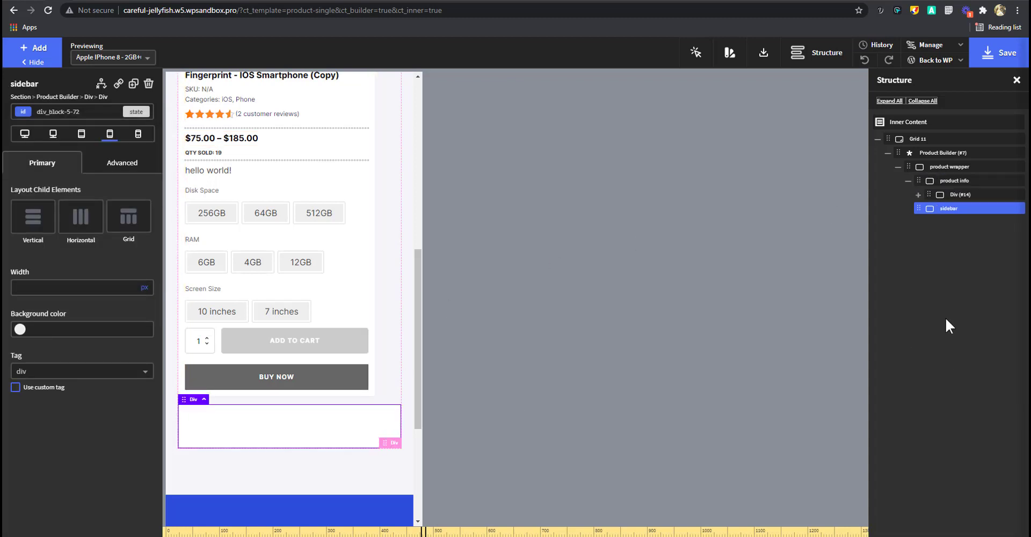
click(108, 113)
text(w)
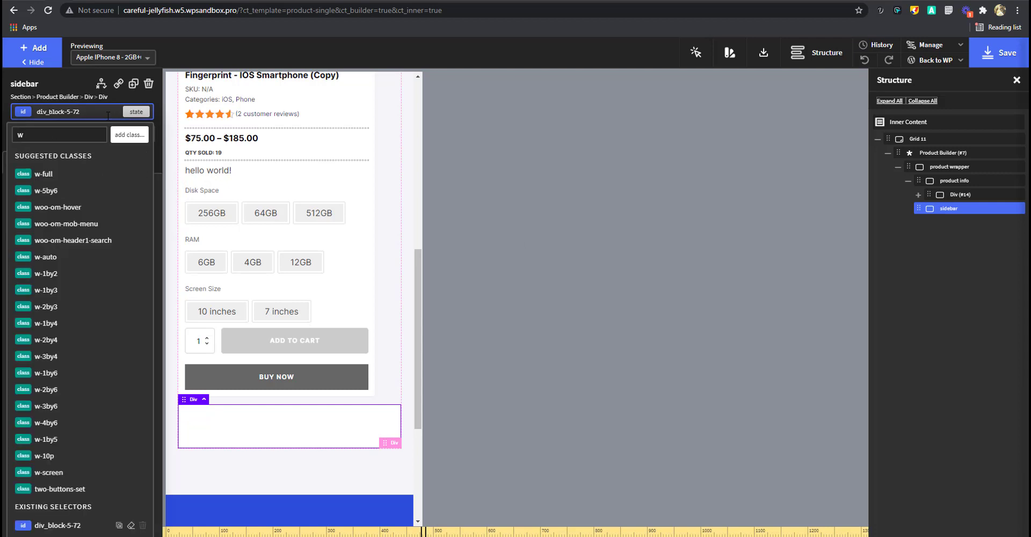
key(BackSpace)
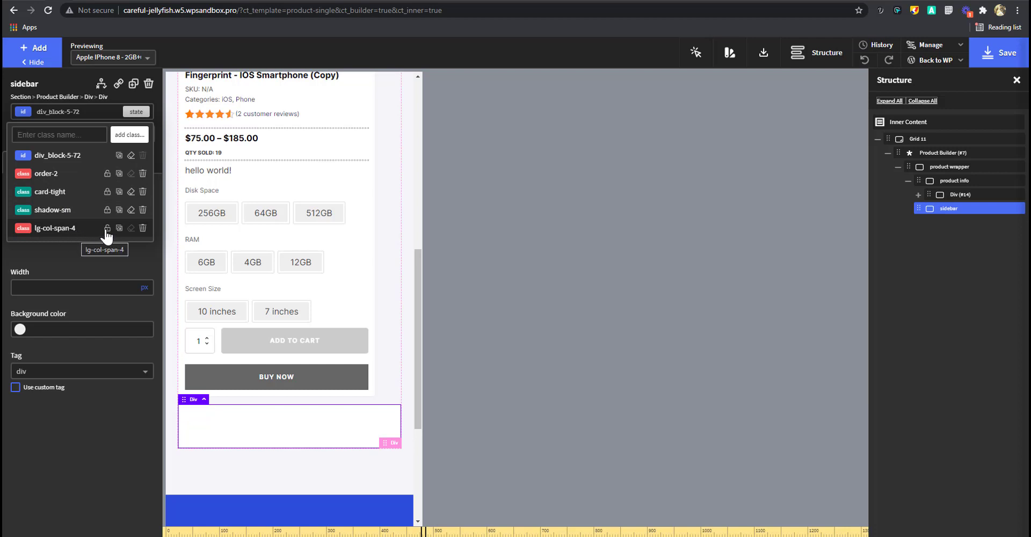
click(378, 379)
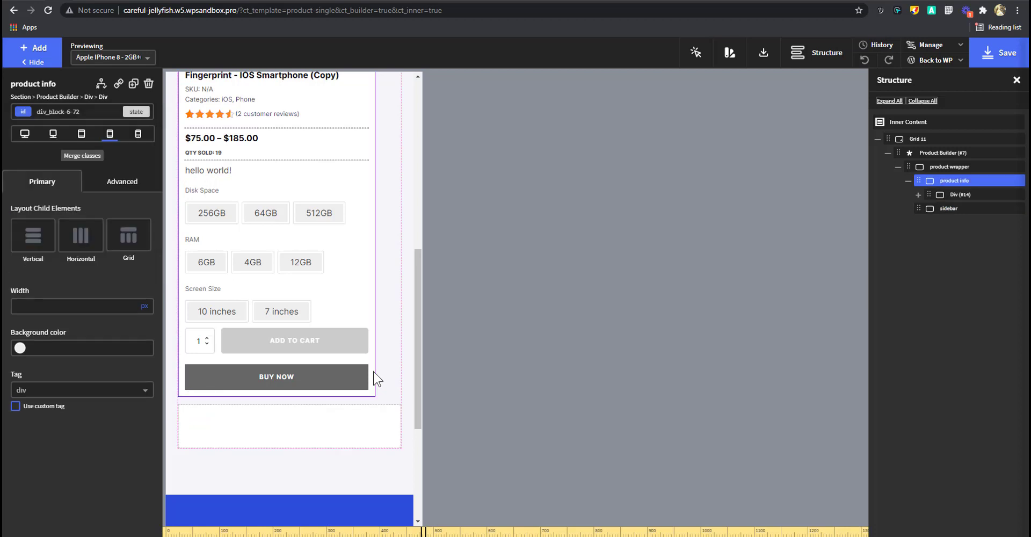
click(89, 112)
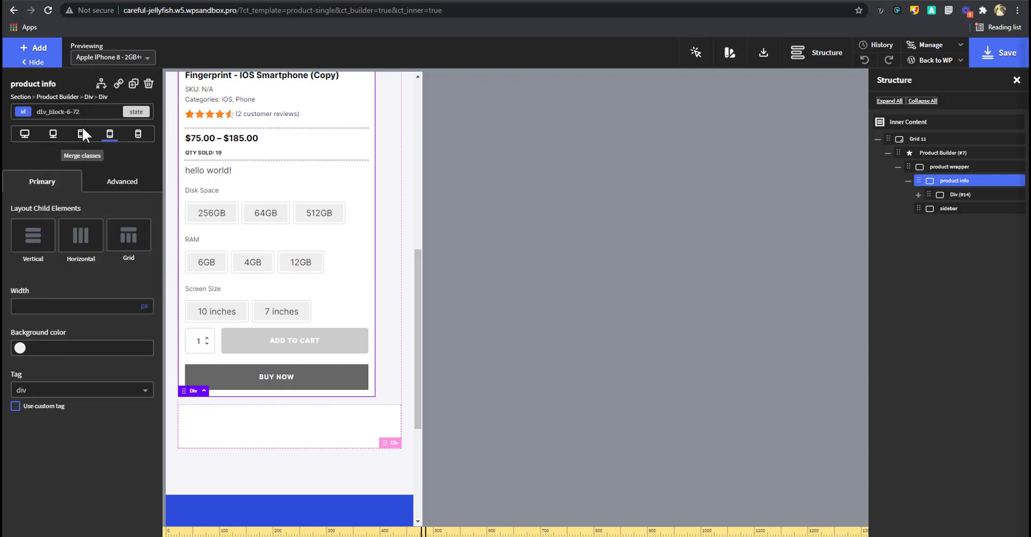
Recheck the whole page at the landscape phone, 1200px and desktop breakpoints, including the sidebar.
scroll(353, 421, up, 10)
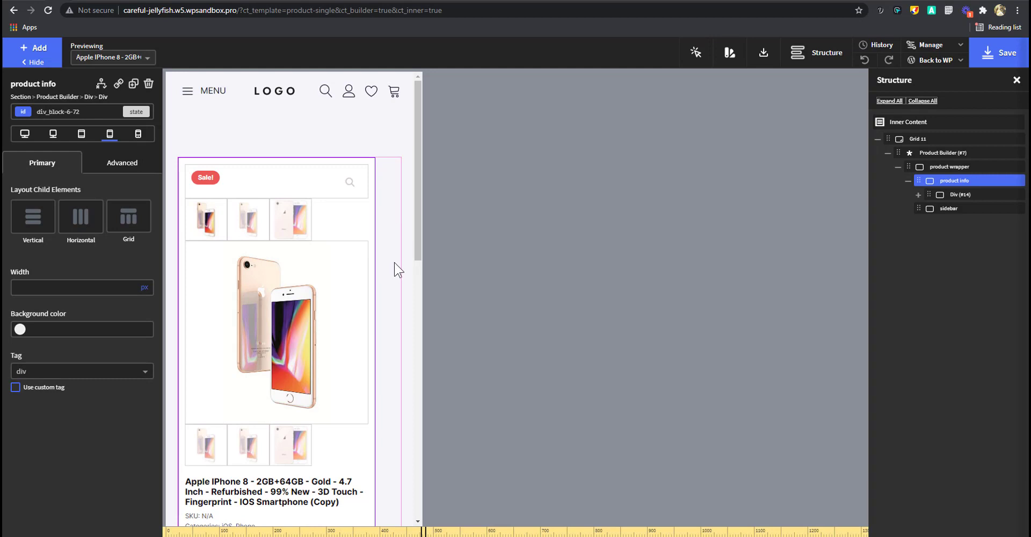
scroll(394, 444, down, 12)
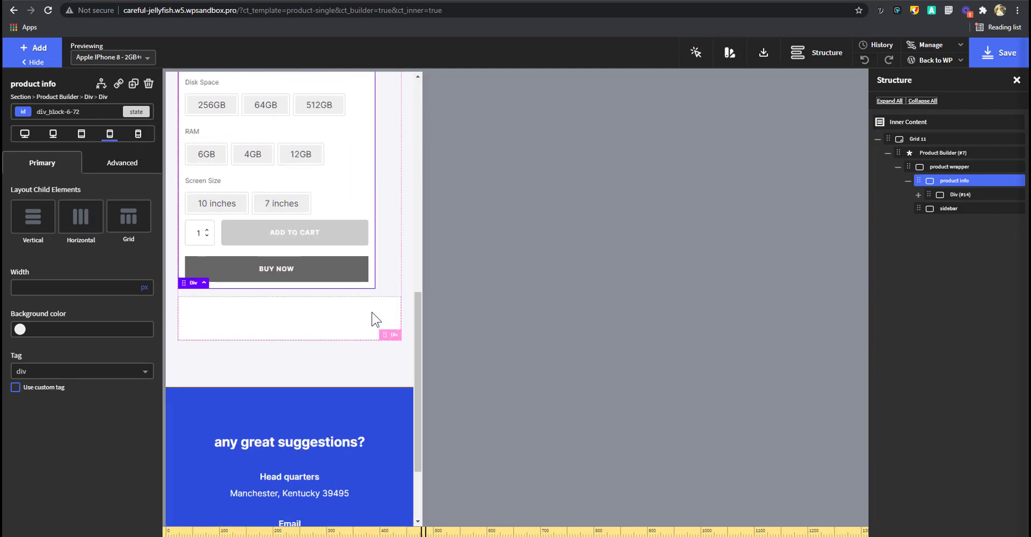
scroll(376, 322, up, 10)
click(53, 134)
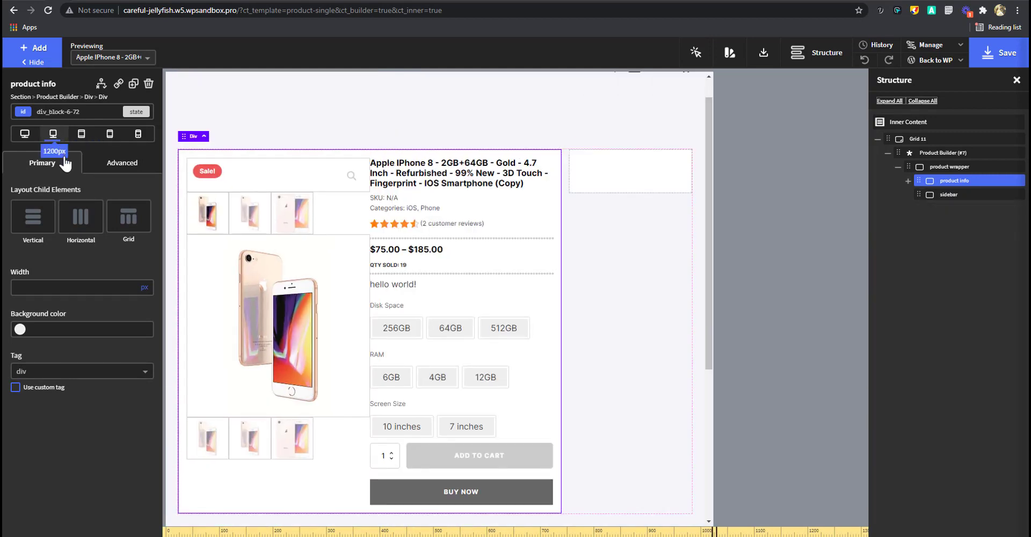
click(24, 133)
scroll(594, 292, down, 5)
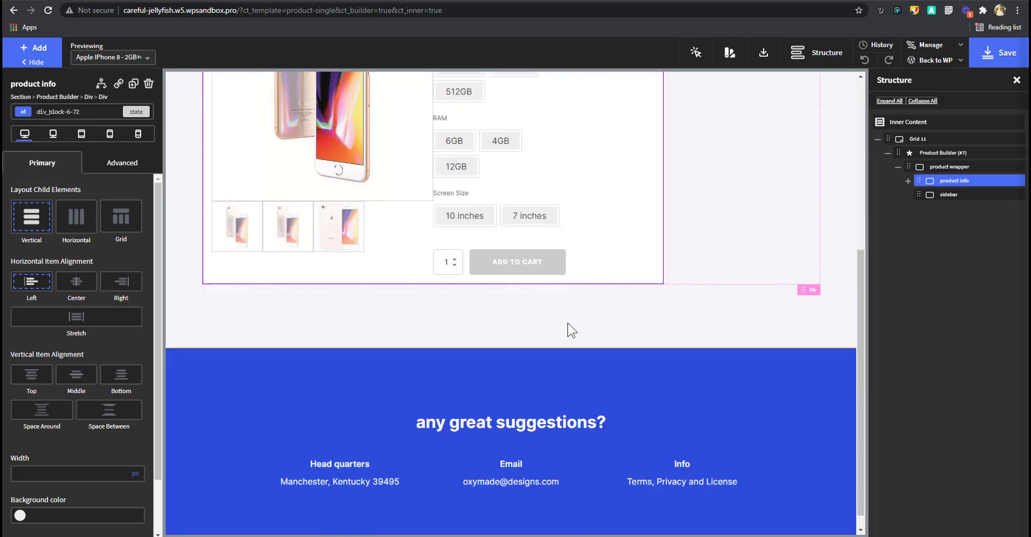
scroll(572, 330, up, 3)
click(946, 195)
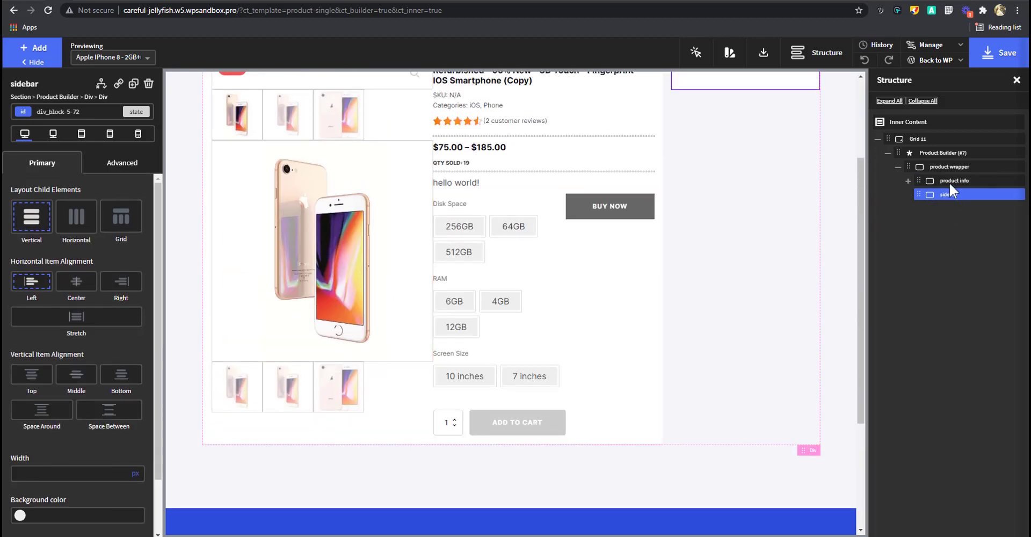
Add a Product Upsells element inside the sidebar div.
click(954, 181)
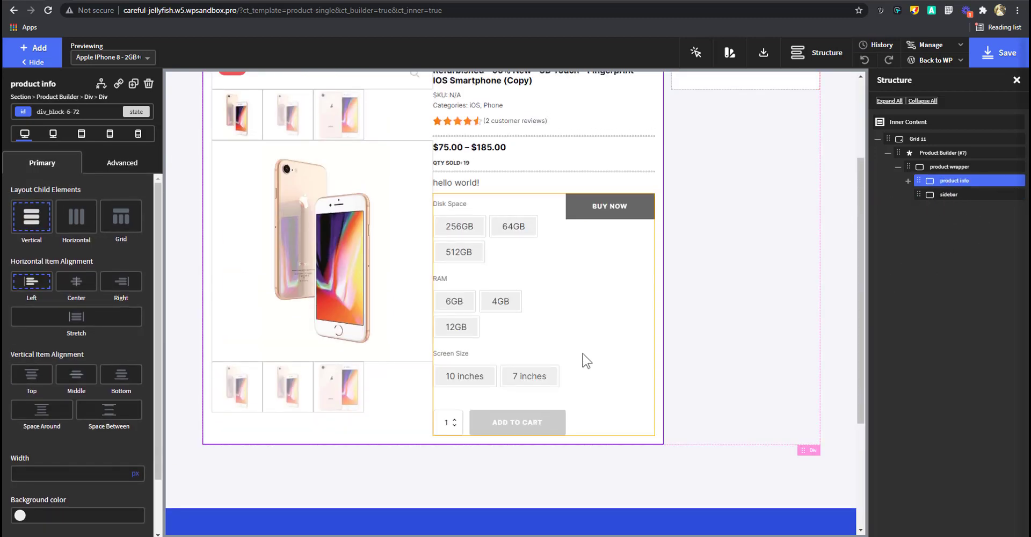
scroll(814, 254, up, 2)
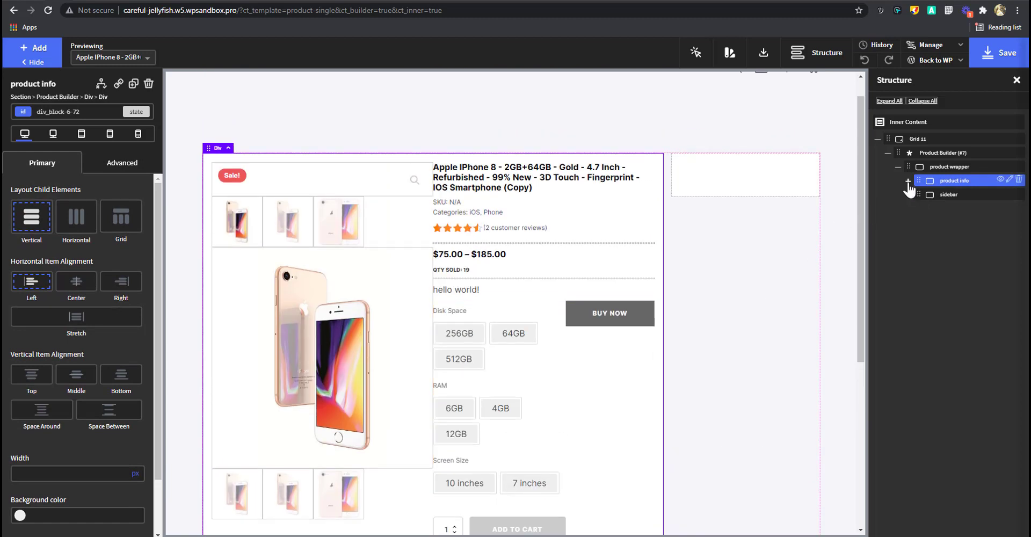
click(949, 196)
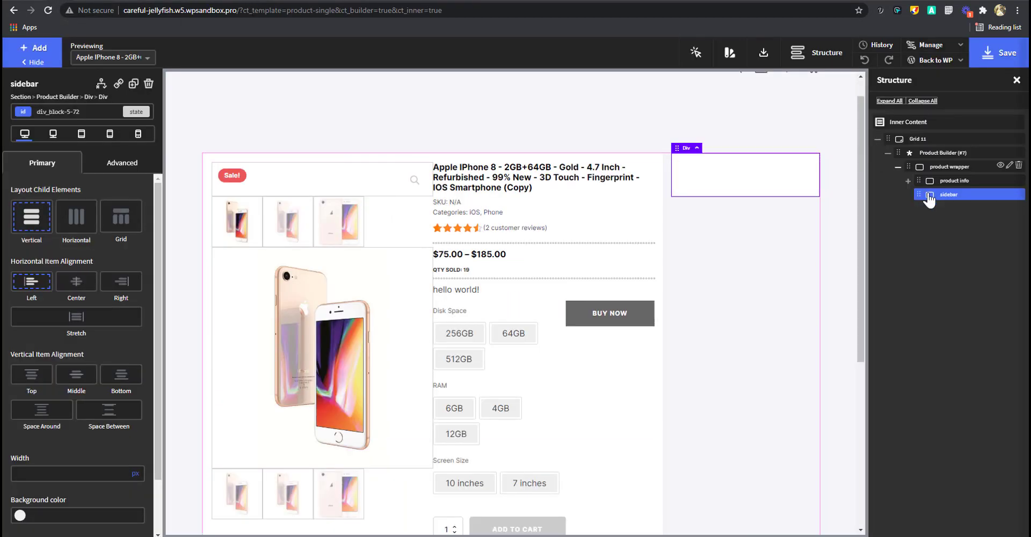
click(37, 55)
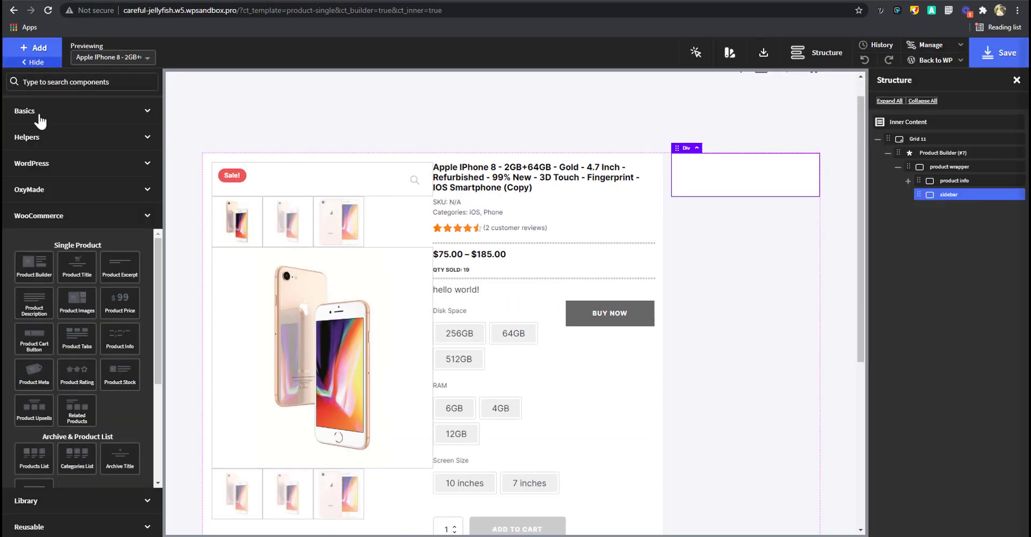
click(33, 421)
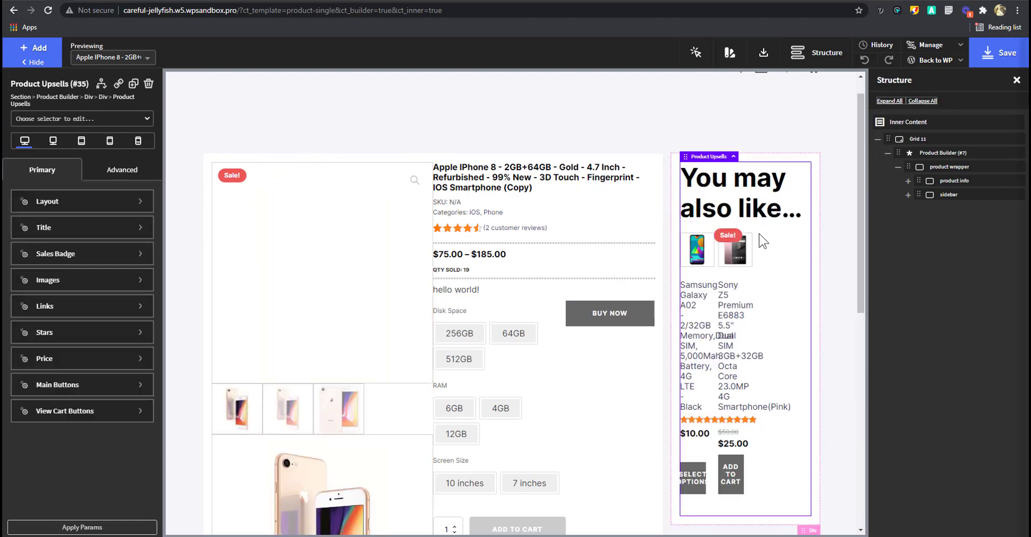
Set the Product Upsells layout to two columns.
click(102, 203)
click(27, 376)
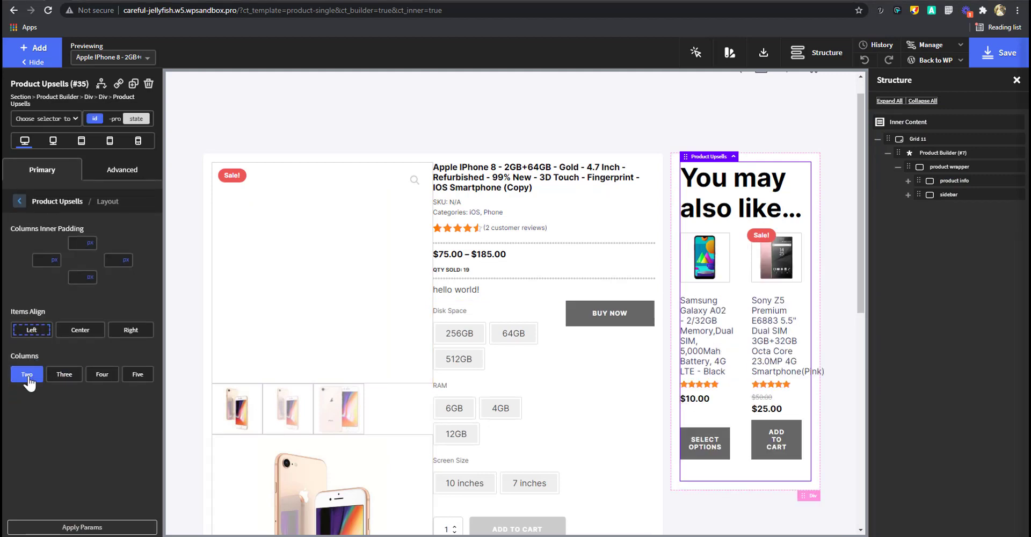
click(27, 376)
click(33, 373)
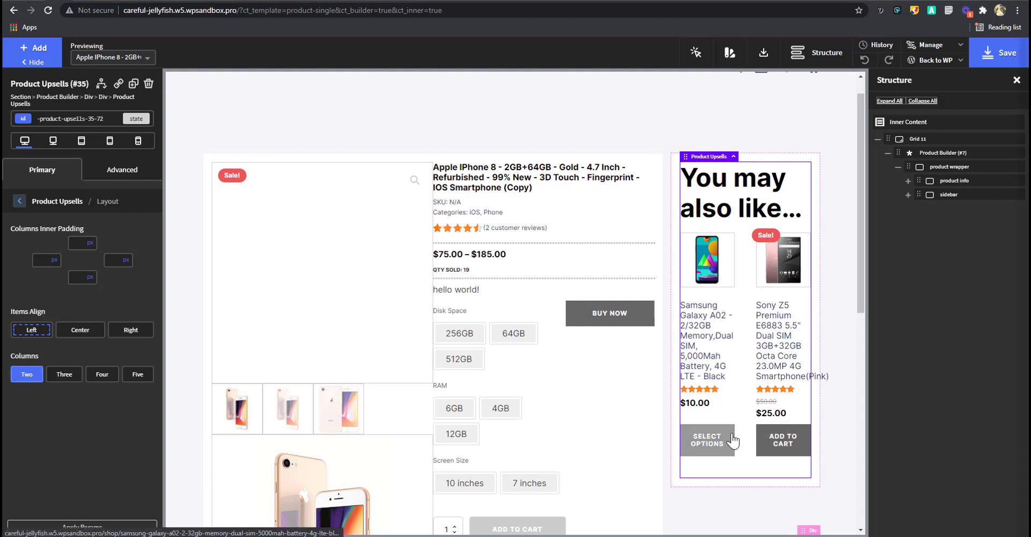
click(64, 204)
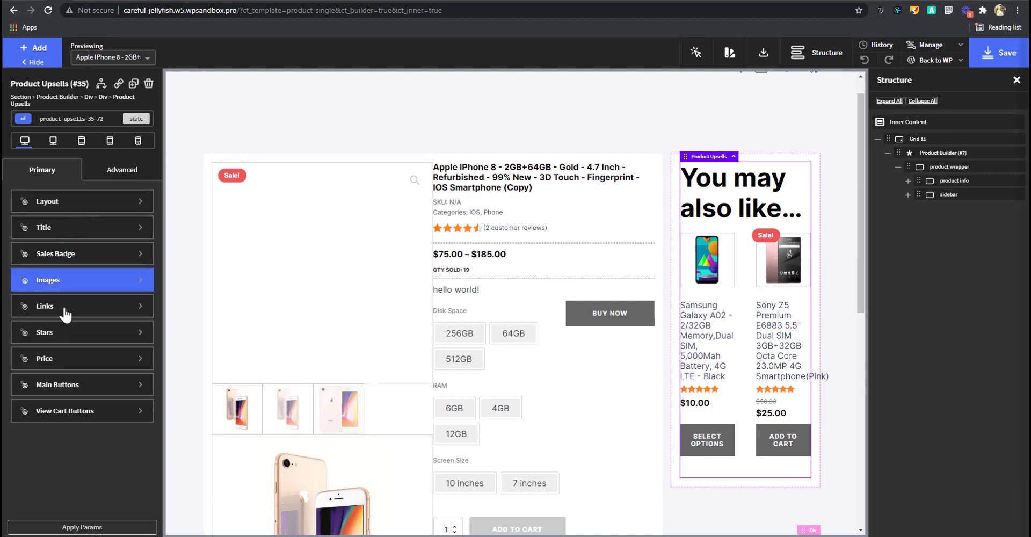
Set the upsells' main button padding to 4 px top and bottom and 10 px on both sides.
click(75, 387)
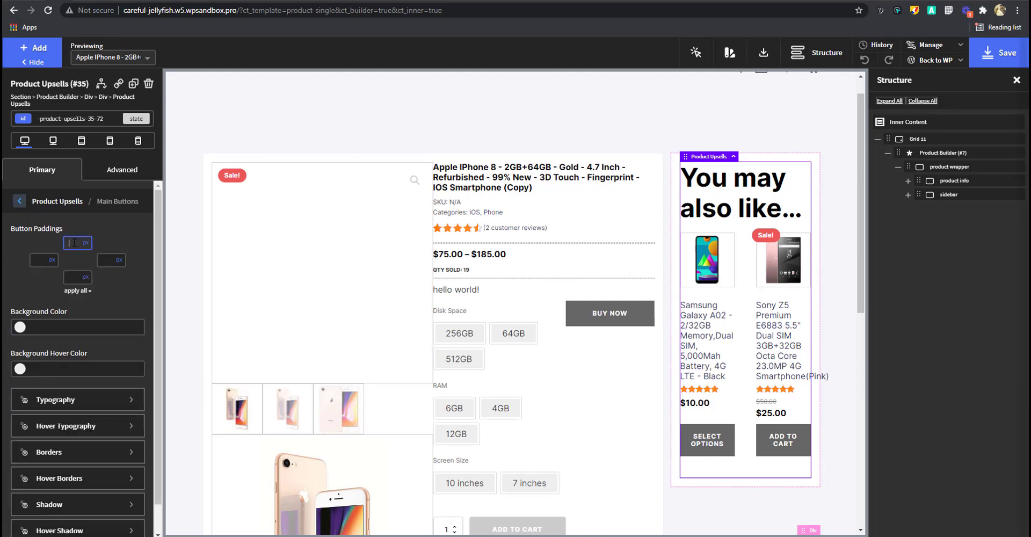
click(74, 243)
text(4)
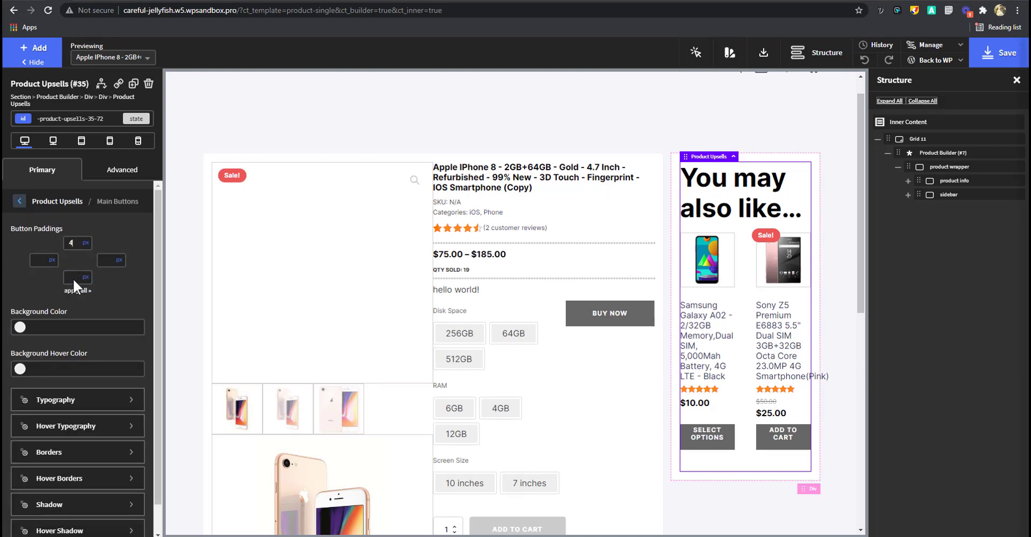
click(74, 276)
text(4)
click(108, 263)
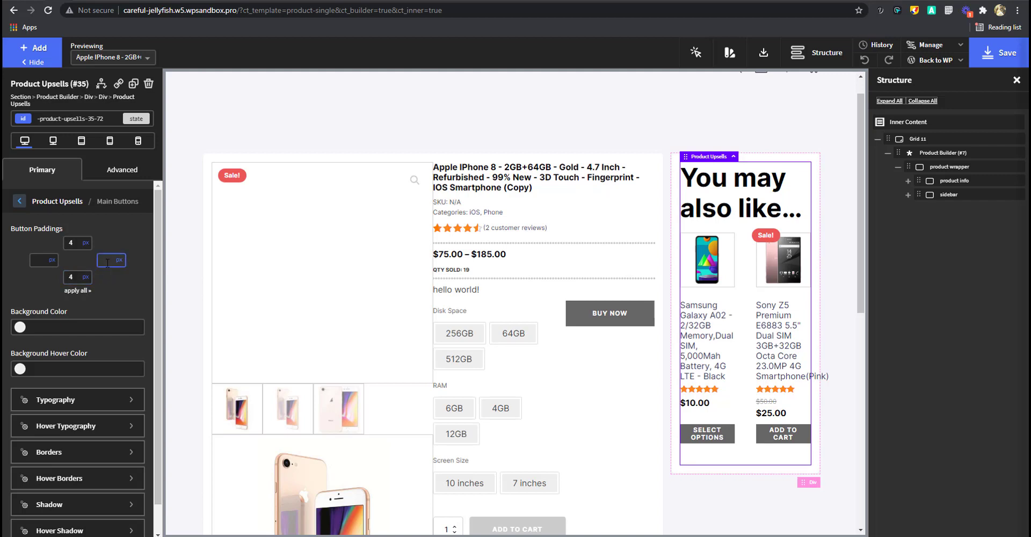
text(10)
click(43, 260)
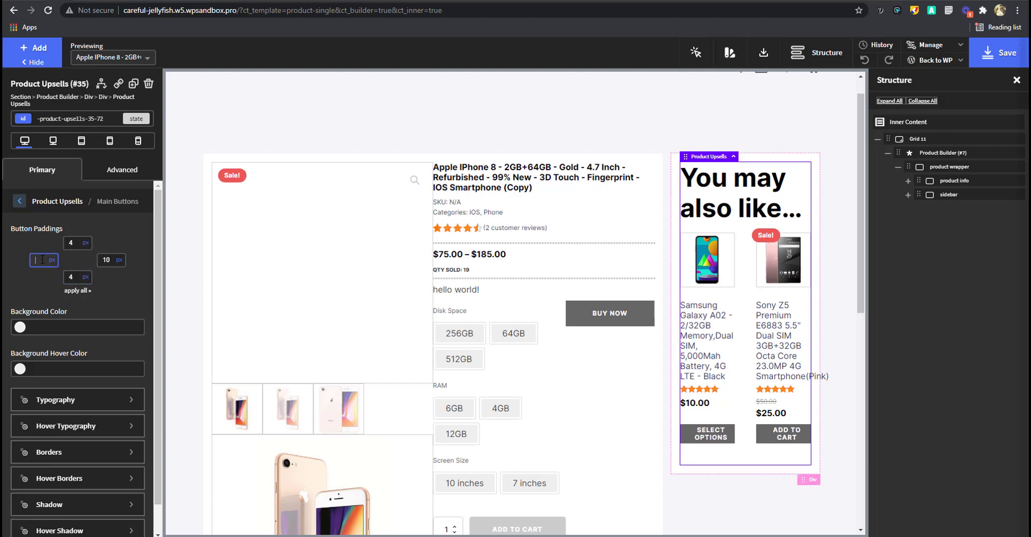
text(10)
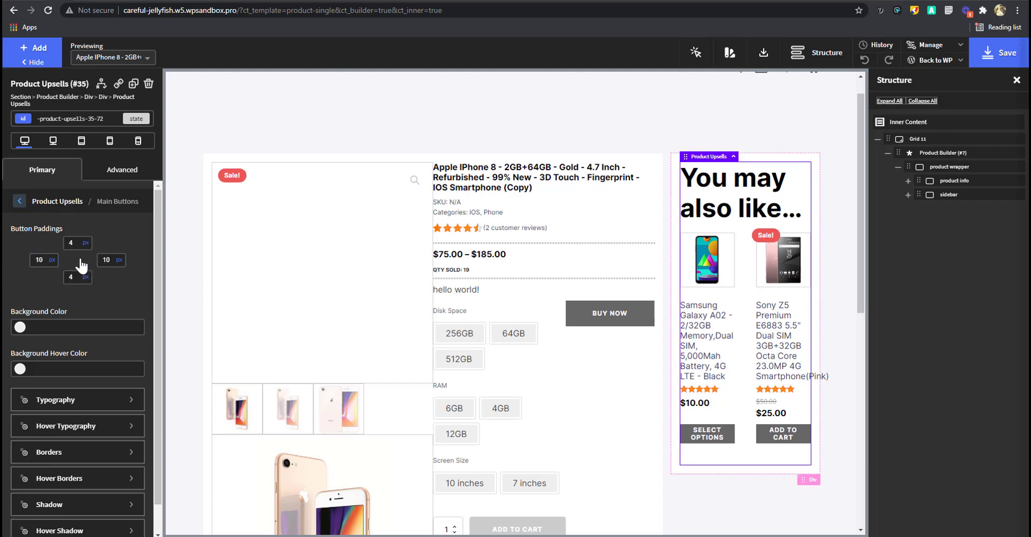
scroll(88, 424, down, 1)
click(42, 170)
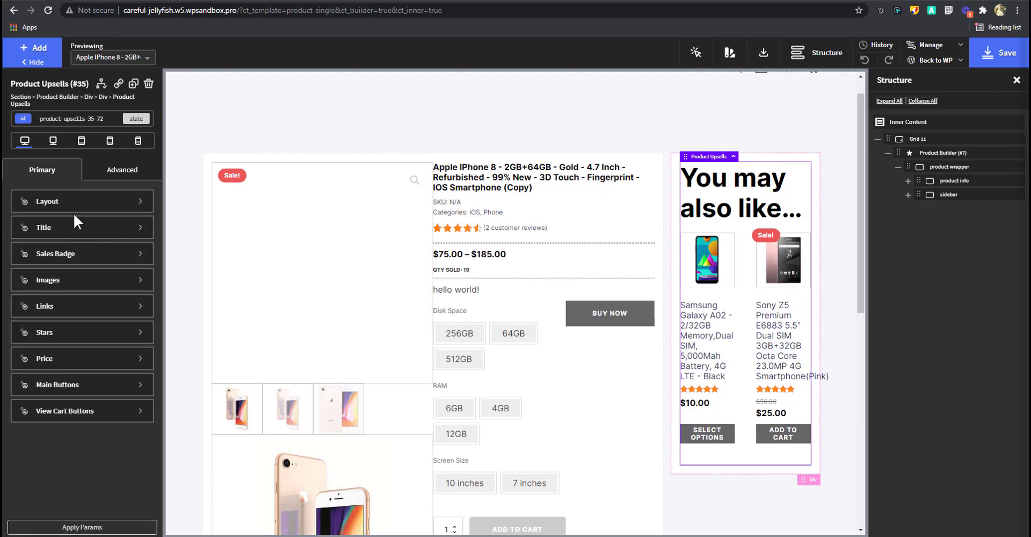
Set the upsells' view cart button padding to 4 px top and bottom and 10 px on both sides.
click(81, 411)
click(71, 243)
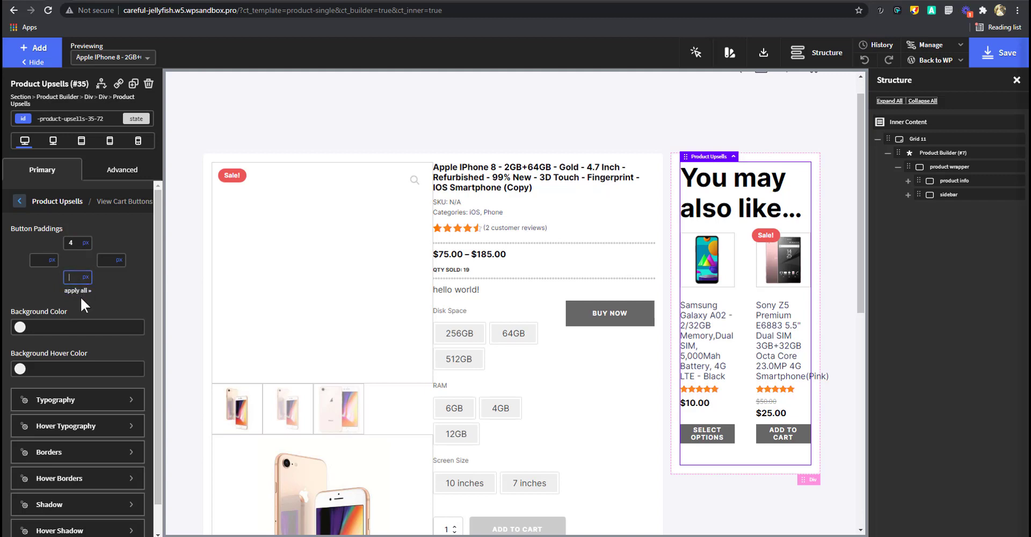
text(10)
click(106, 259)
text(10)
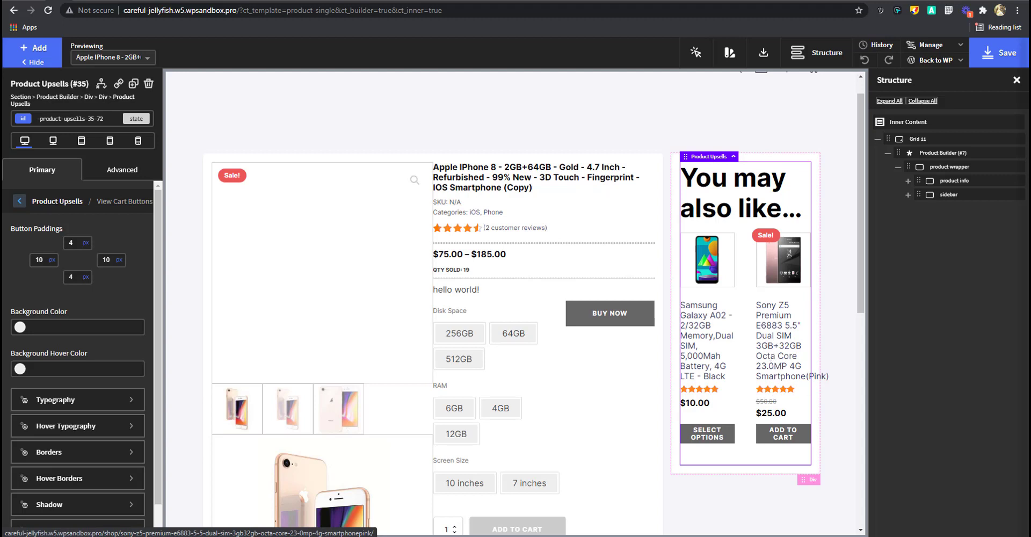
Remove the card-tight and shadow-sm classes from the sidebar div.
click(948, 195)
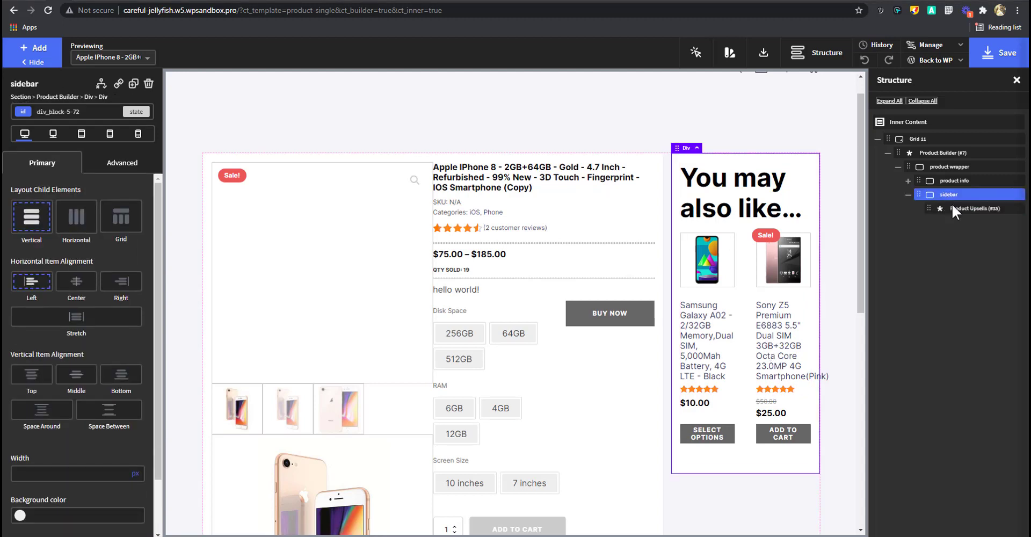
click(70, 111)
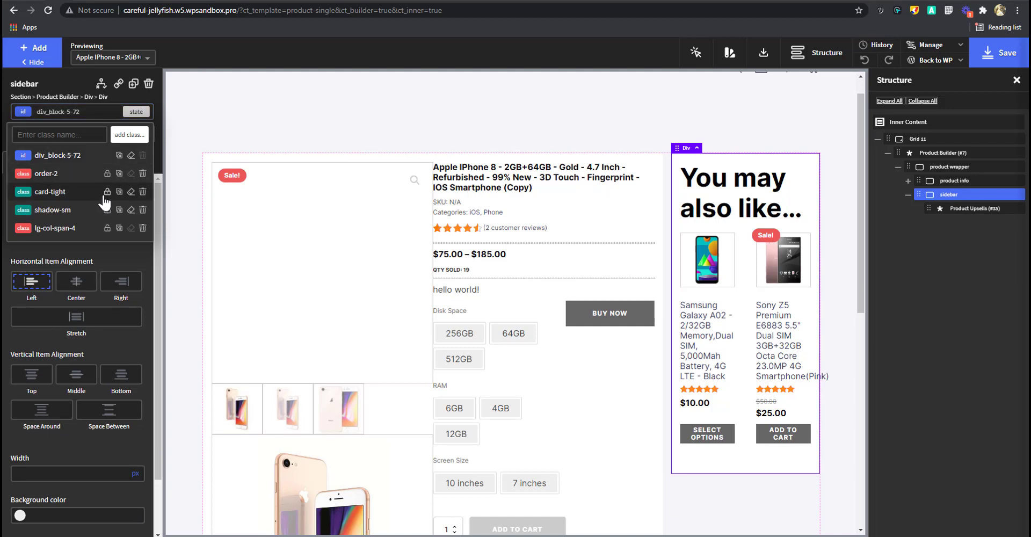
click(142, 192)
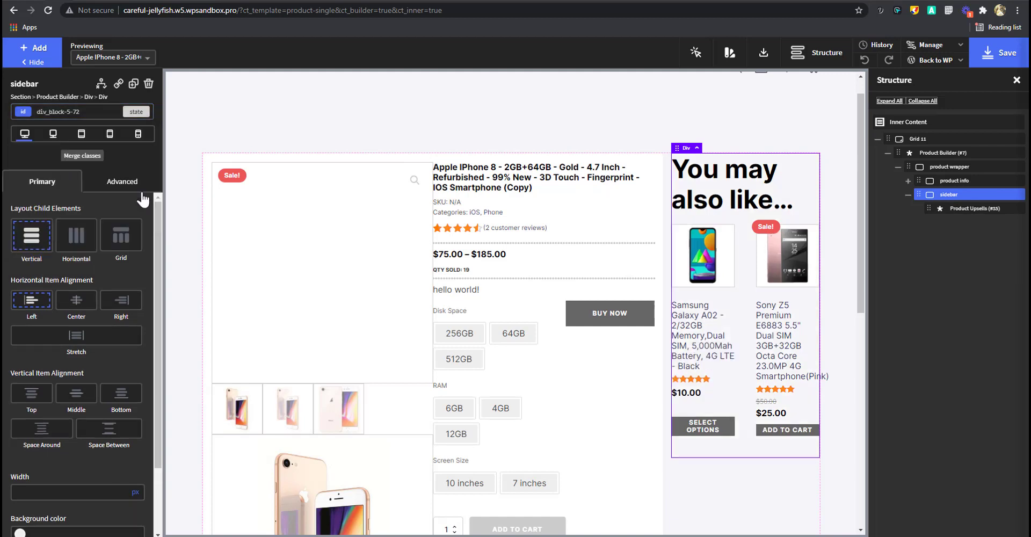
click(83, 111)
click(142, 199)
Apply the card-tight and shadow-sm classes to the Product Upsells element.
click(965, 213)
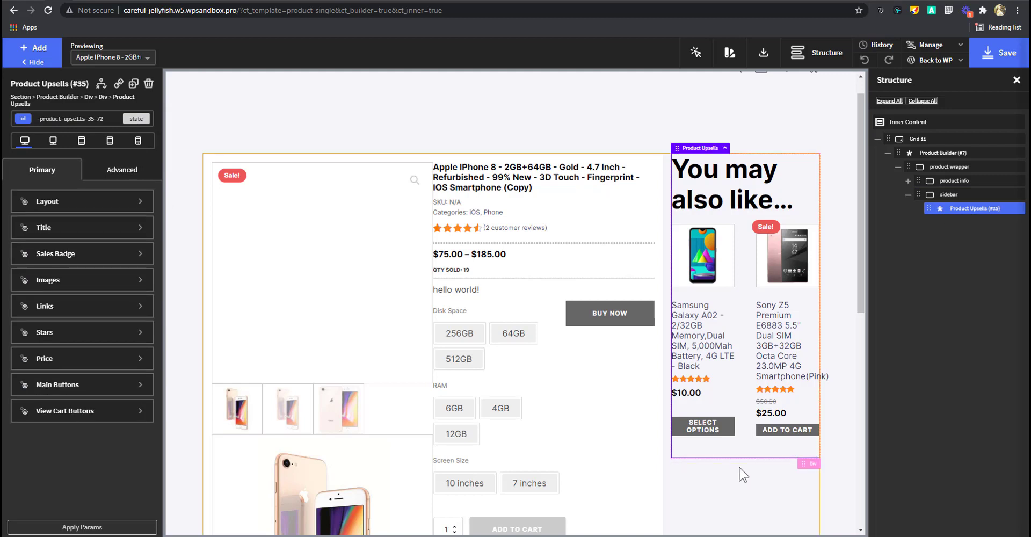
click(67, 119)
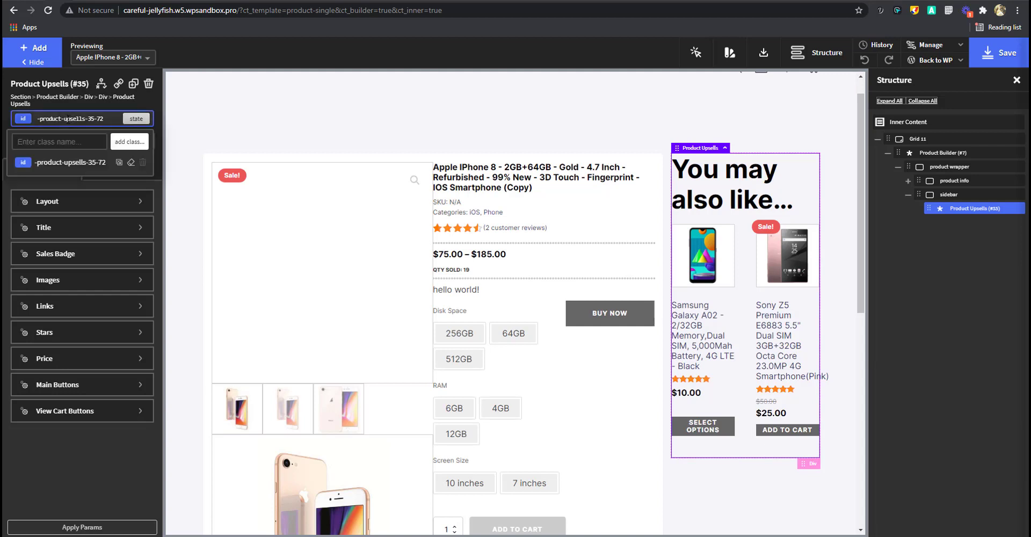
text(card)
click(59, 220)
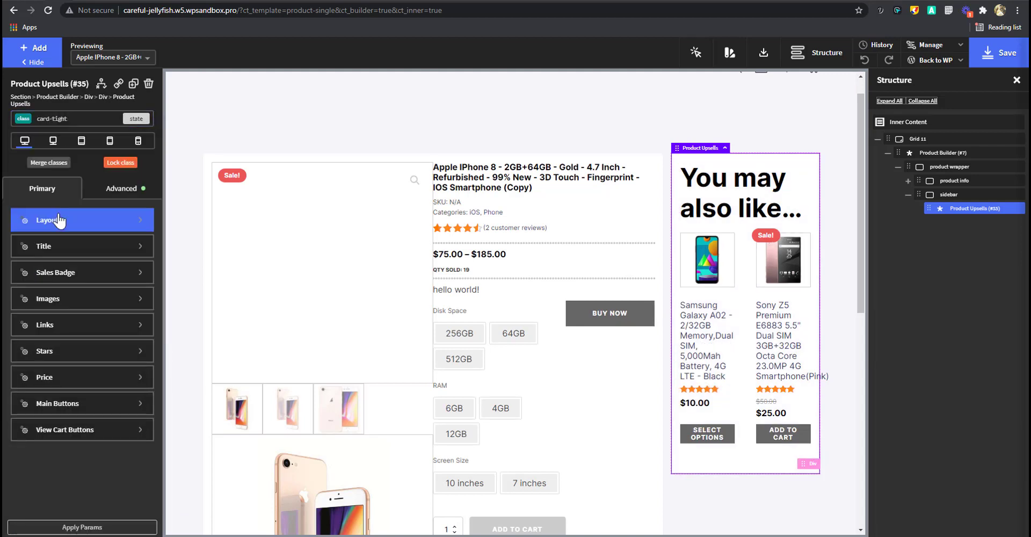
click(77, 119)
text(ha)
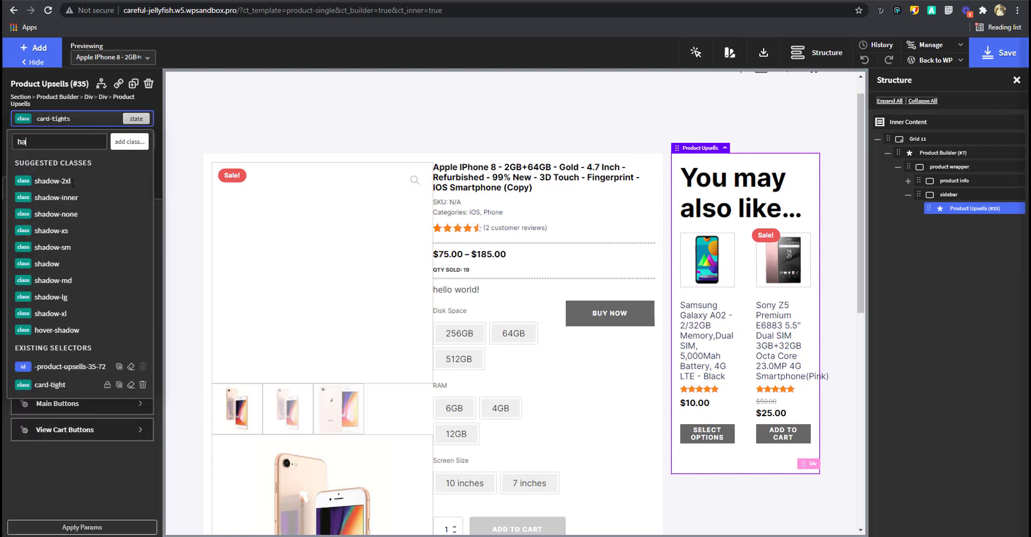
click(69, 247)
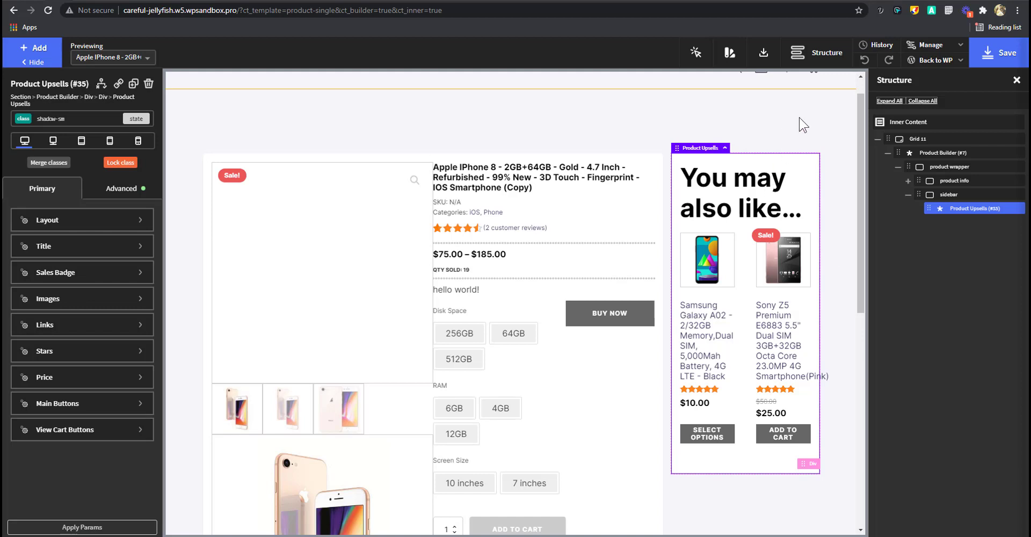
click(841, 153)
click(652, 481)
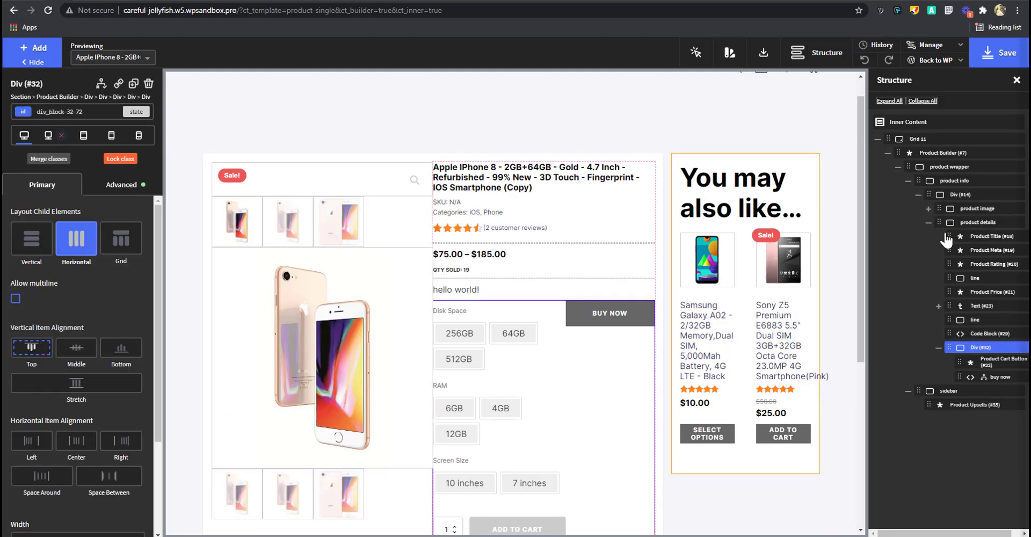
Add the Recent Viewed Products WordPress widget to the sidebar below Product Upsells.
click(943, 405)
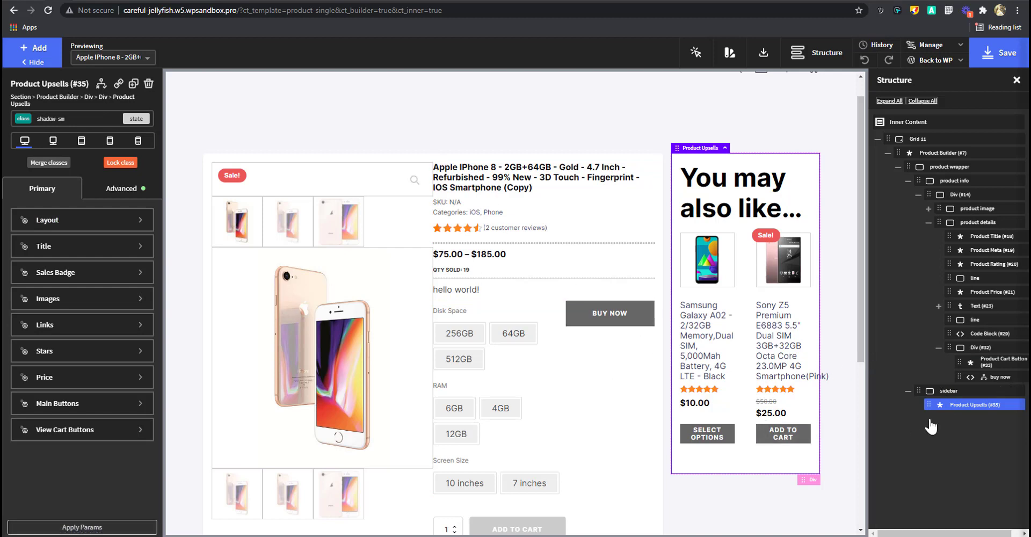
click(32, 49)
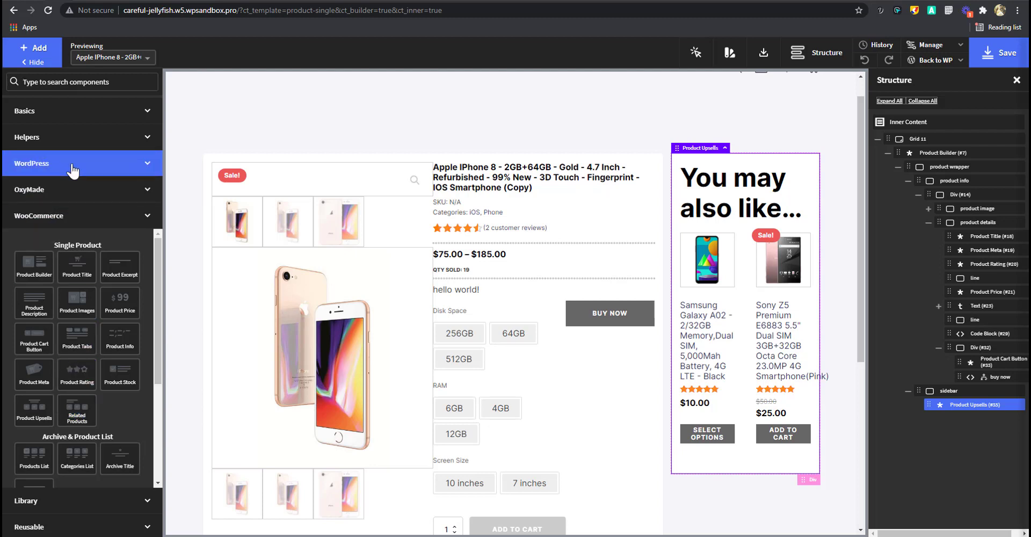
click(73, 171)
click(63, 344)
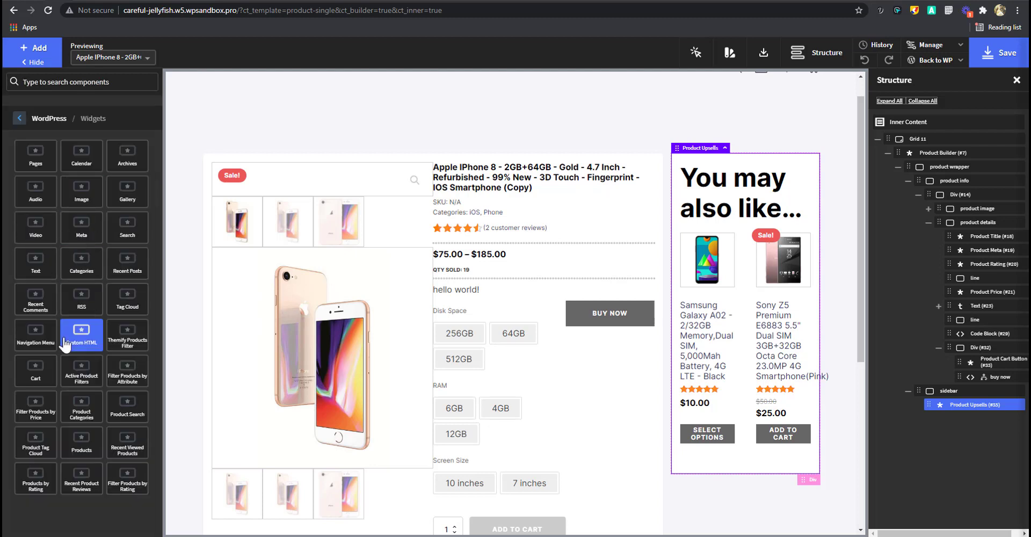
click(127, 455)
scroll(743, 344, down, 2)
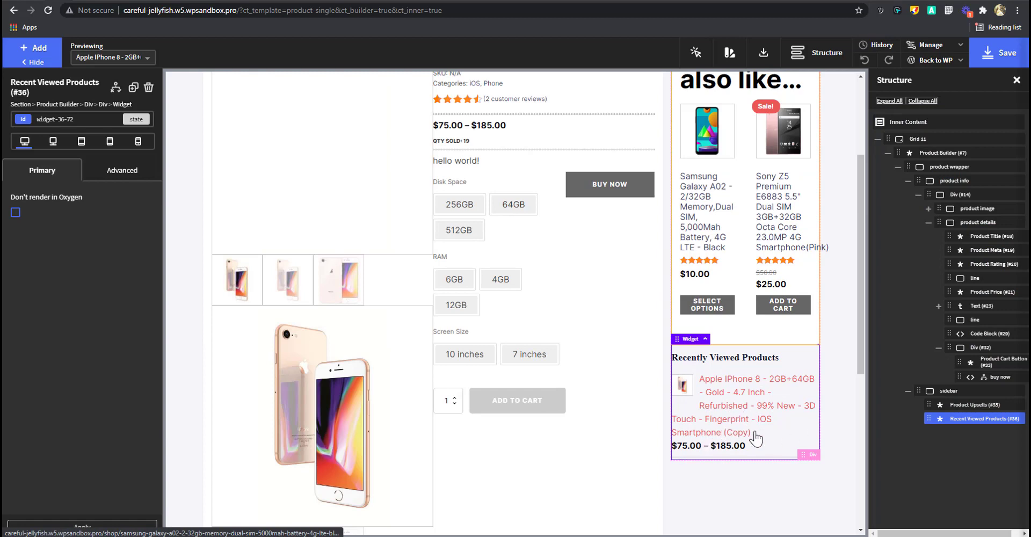
Apply the card-tight and shadow-sm classes to the Recent Viewed Products widget and check its card on the page.
click(69, 119)
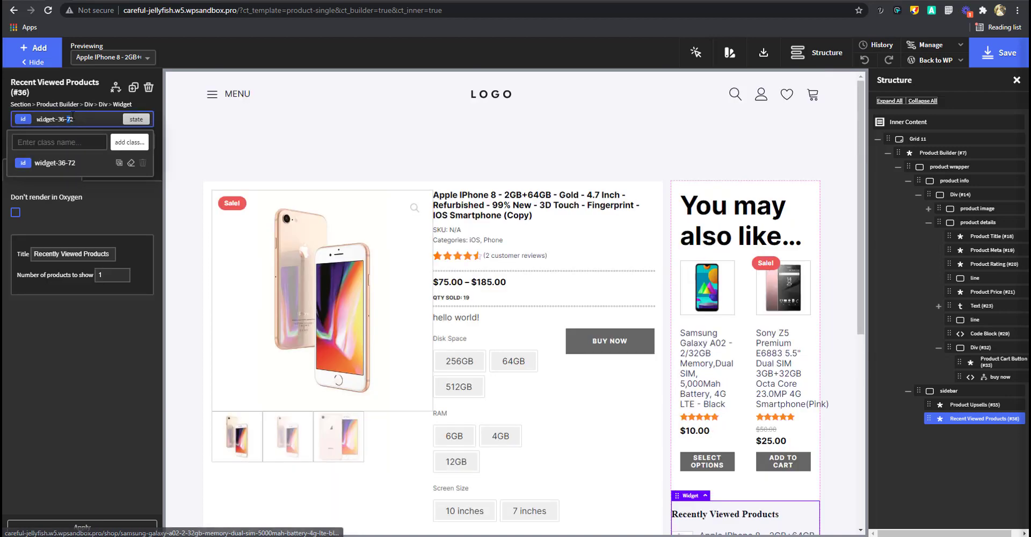
click(64, 142)
text(card)
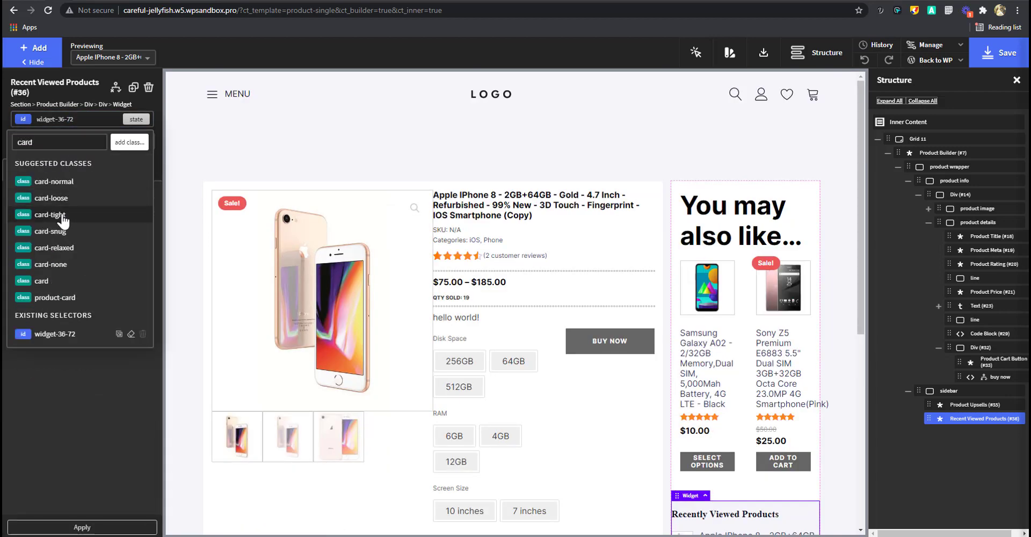
click(50, 214)
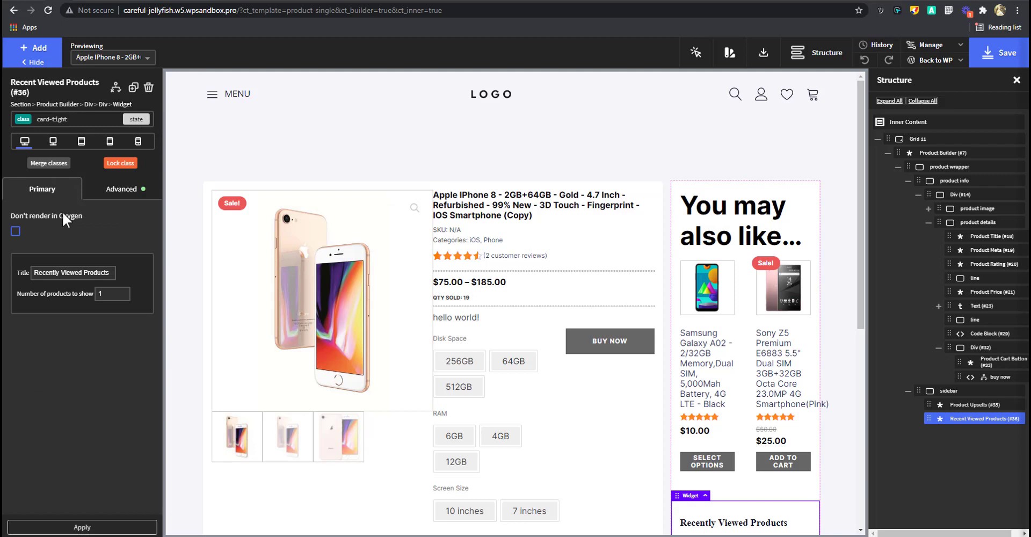
click(79, 118)
text(shad)
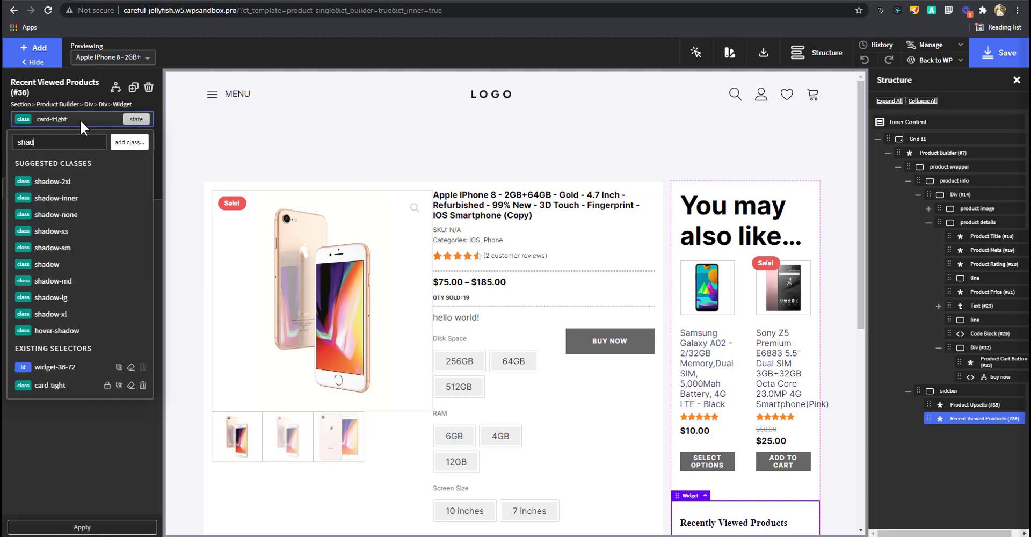
click(65, 248)
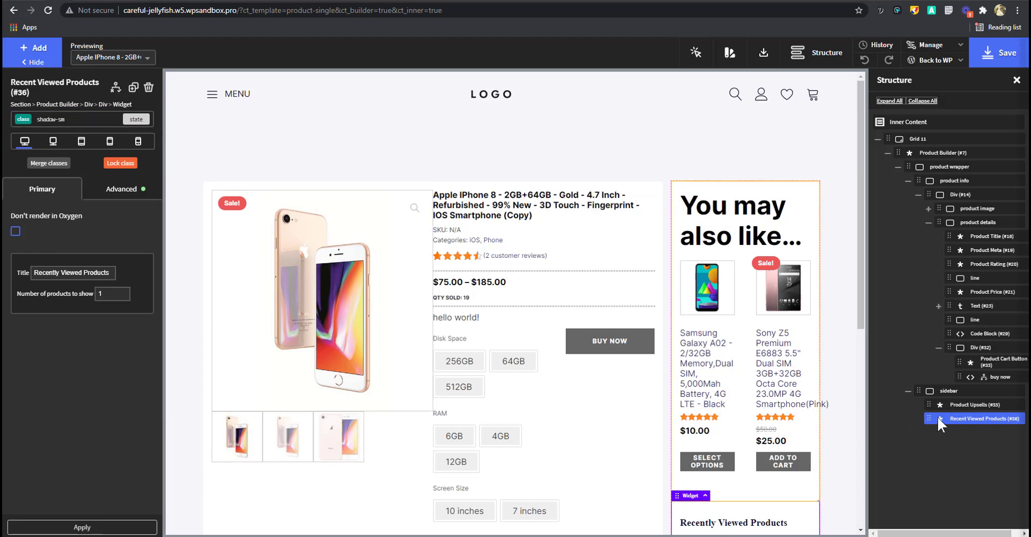
scroll(823, 471, down, 8)
scroll(776, 252, up, 7)
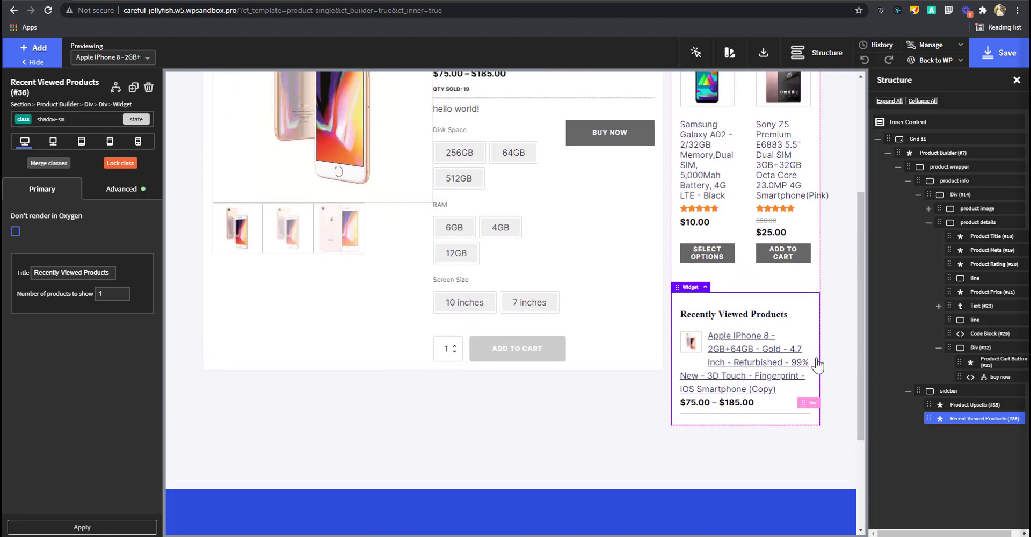
Add the space-y-3 class to the sidebar div and check the spacing between its two cards.
click(967, 405)
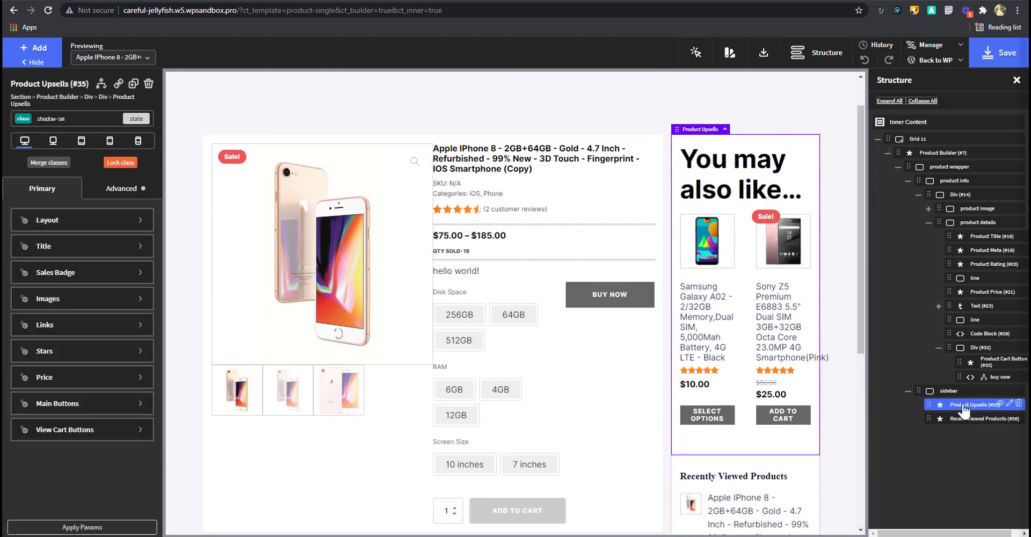
click(962, 391)
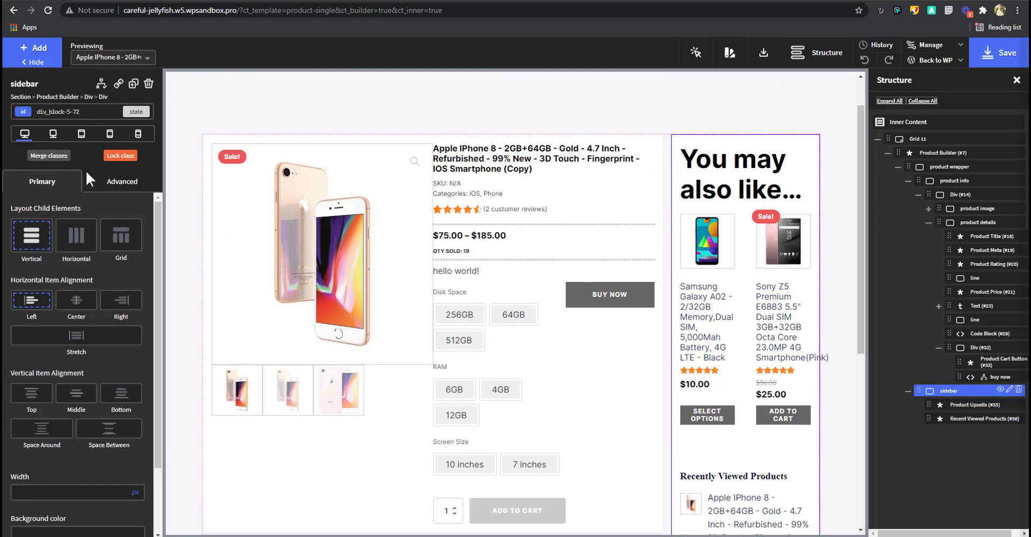
click(67, 111)
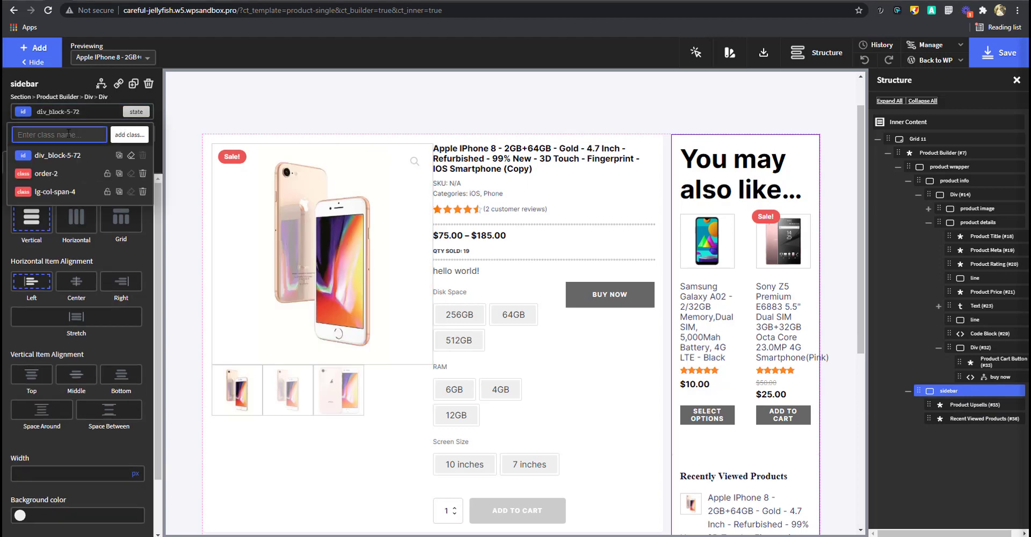
text(space)
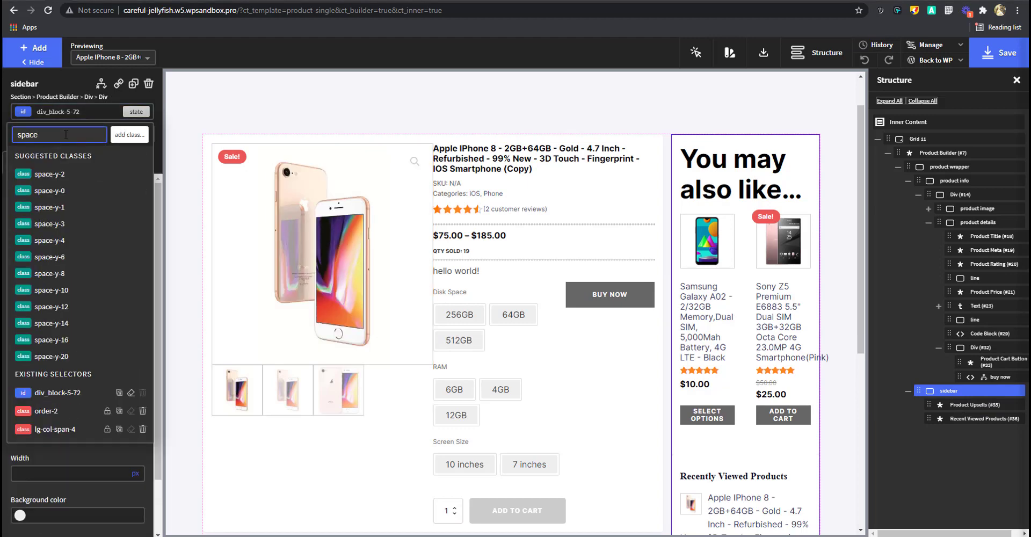
click(51, 224)
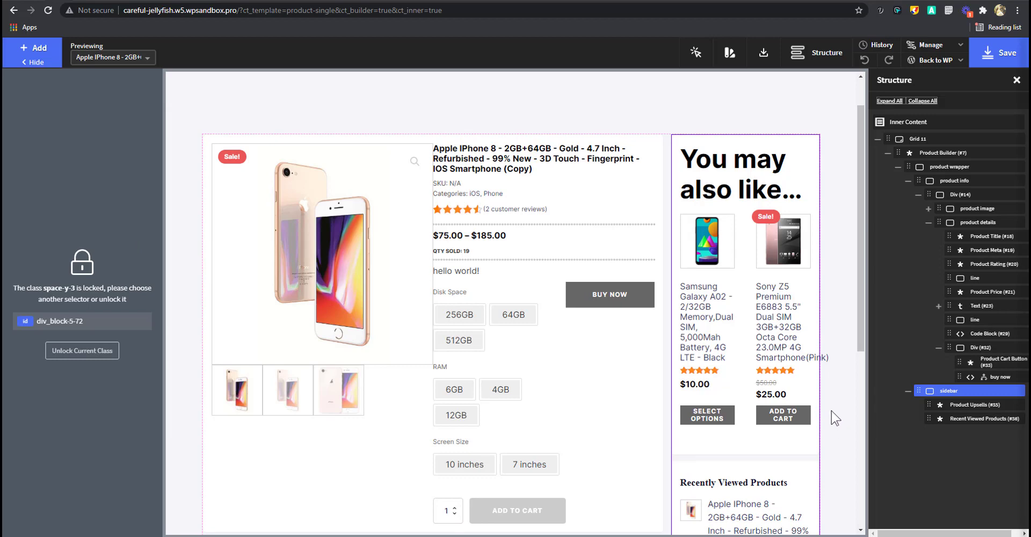
scroll(831, 412, down, 6)
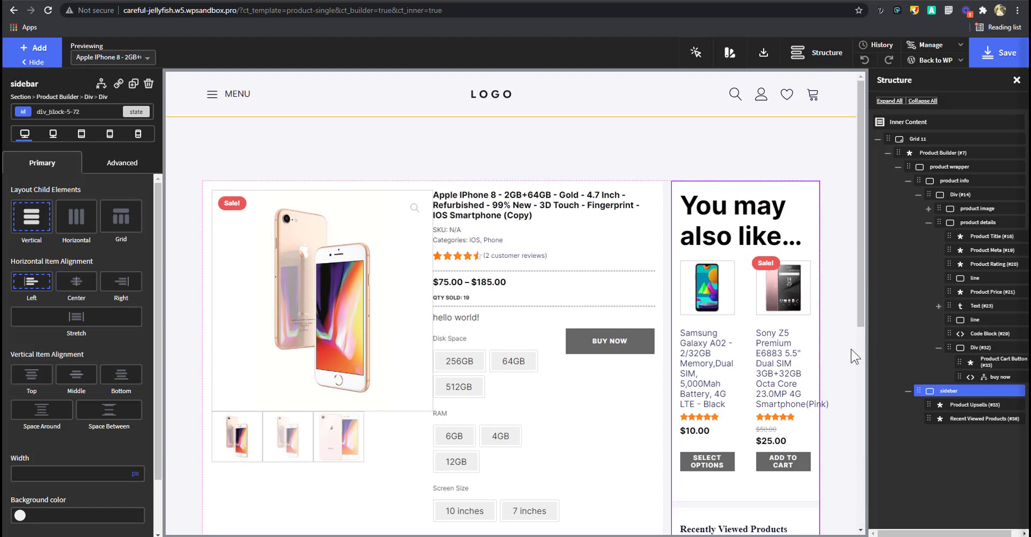
scroll(855, 356, down, 5)
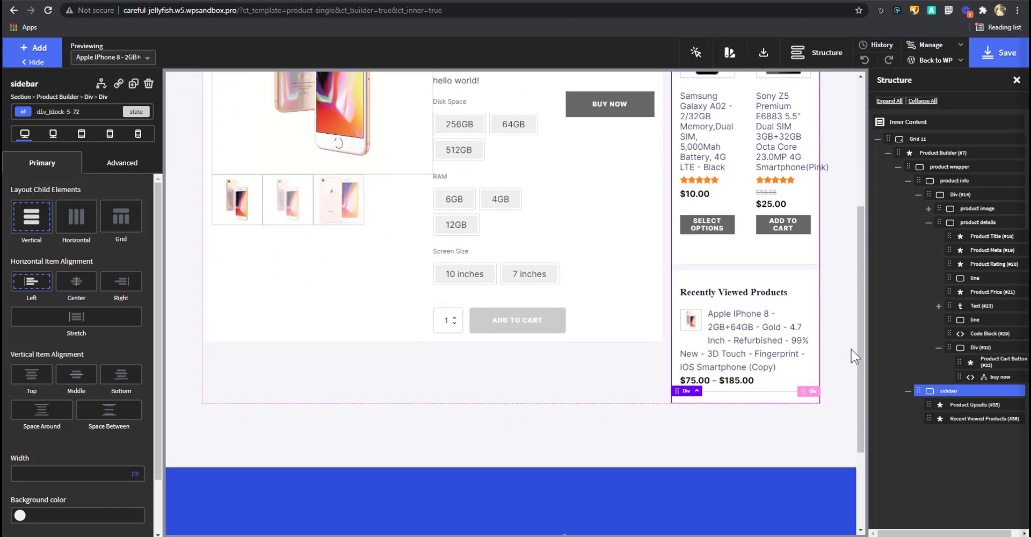
Add the WooCommerce Product Tabs element to the sidebar below the Recent Viewed Products widget.
click(974, 422)
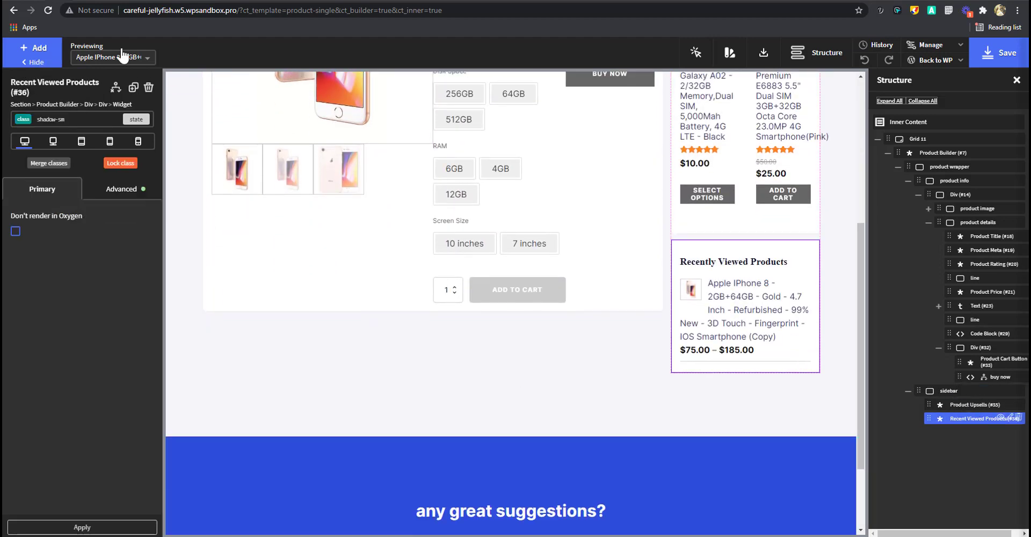
click(53, 53)
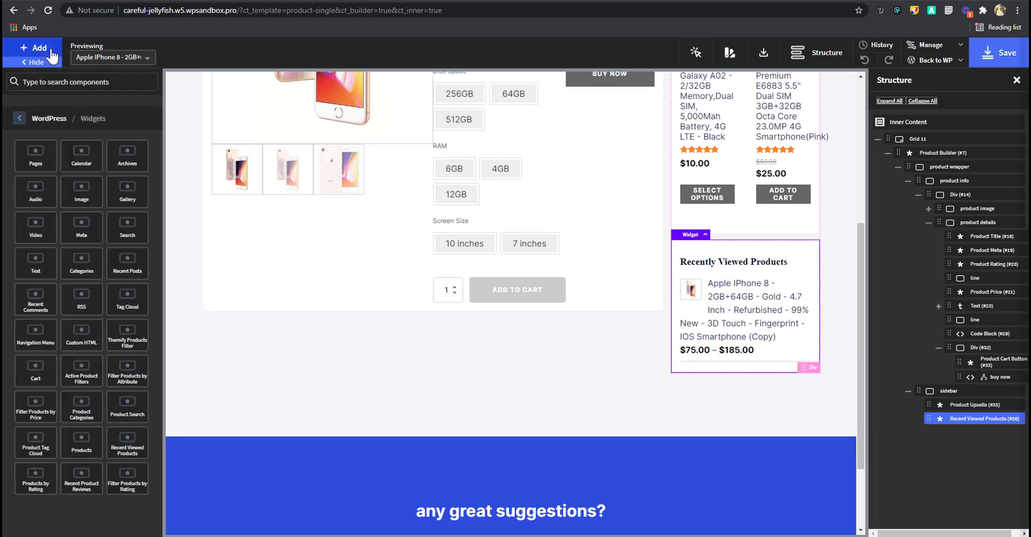
click(51, 114)
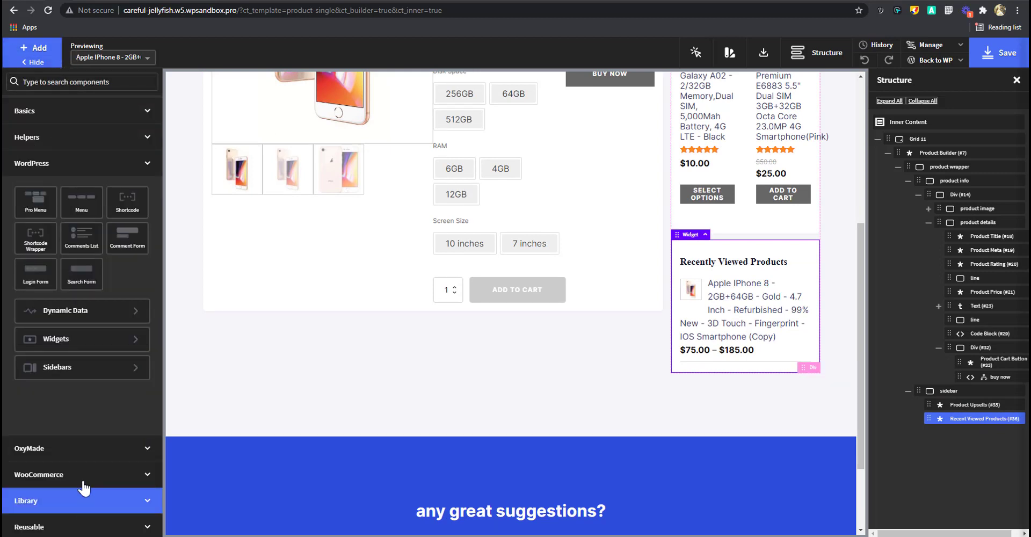
click(83, 482)
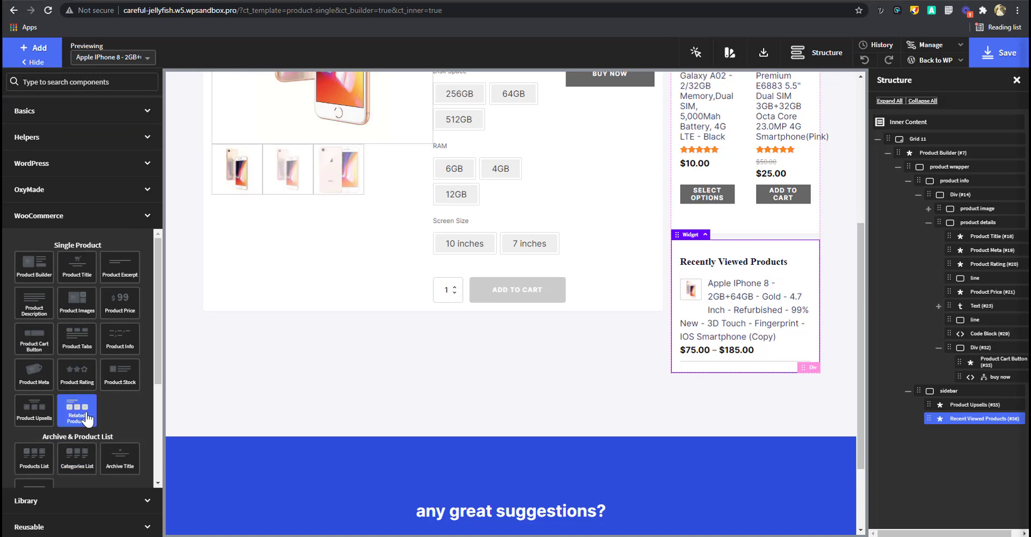
click(73, 348)
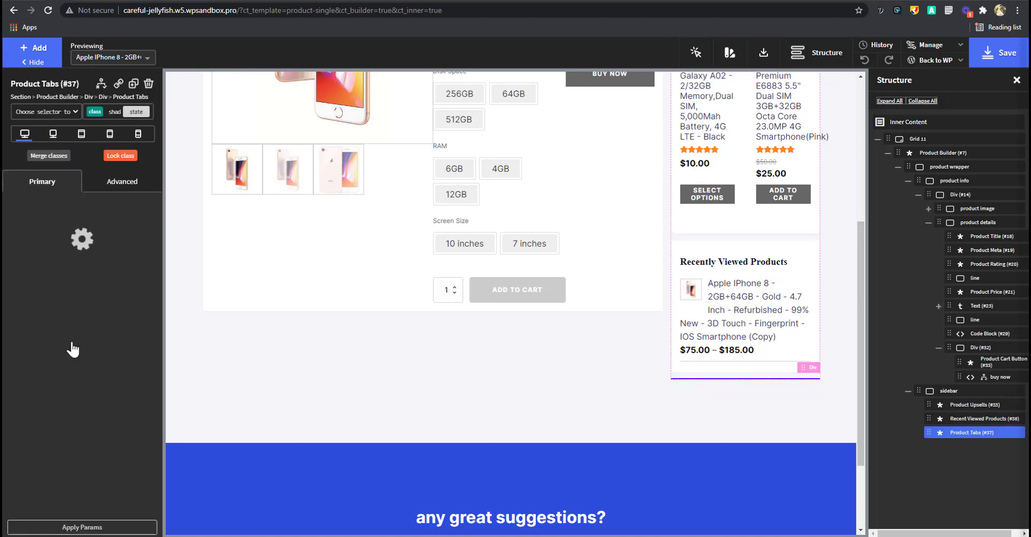
Apply the card-tight and shadow-sm classes to the Product Tabs element.
click(75, 111)
text(card)
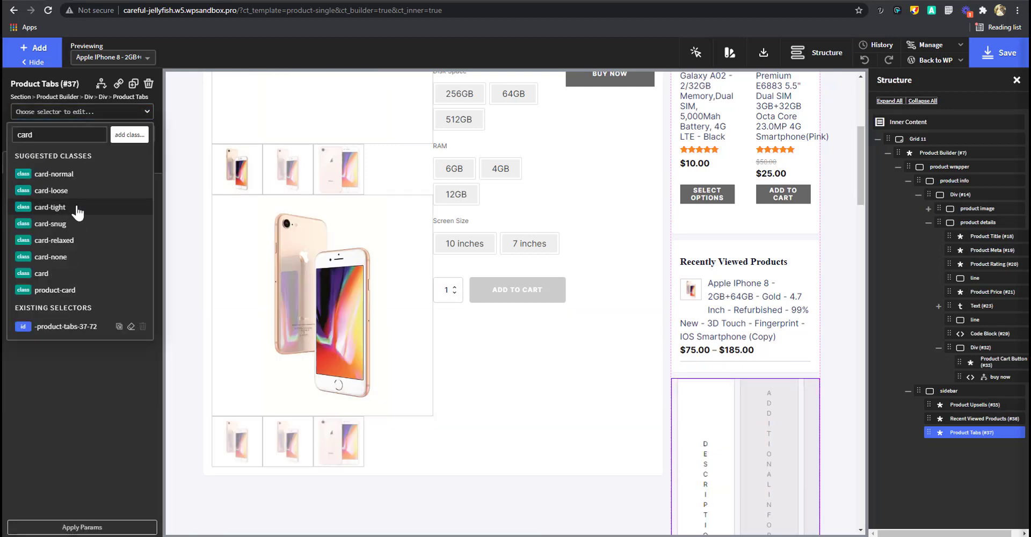
click(77, 207)
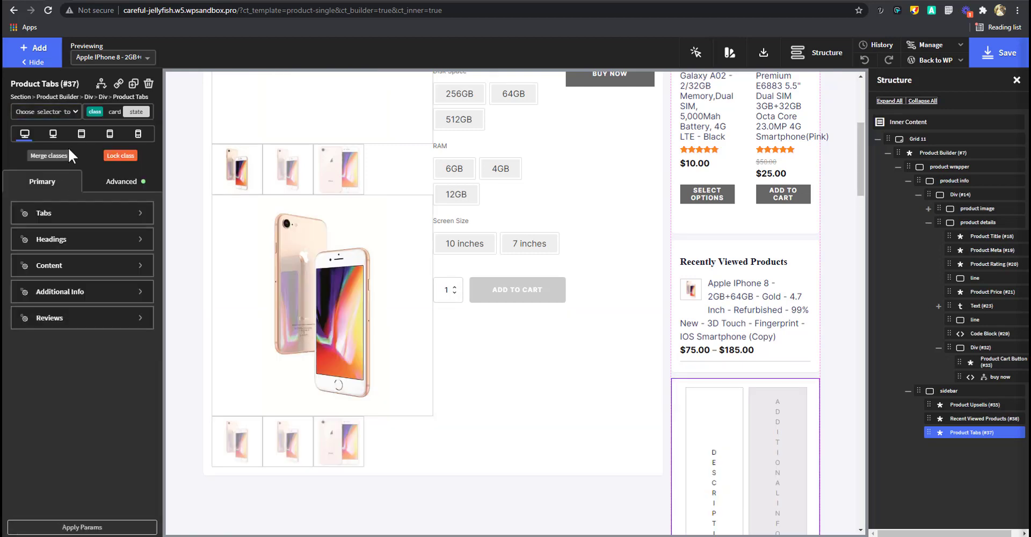
click(72, 110)
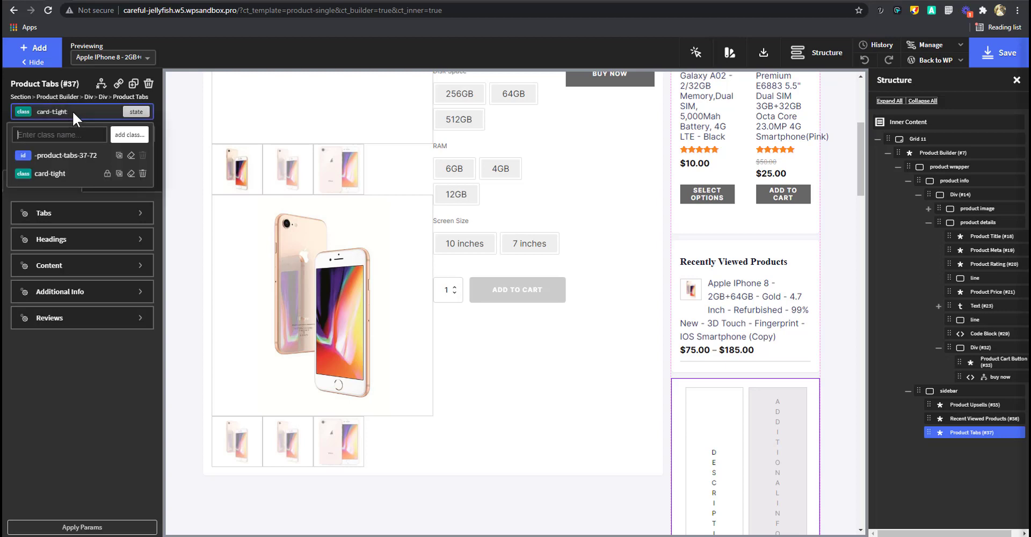
text(sh)
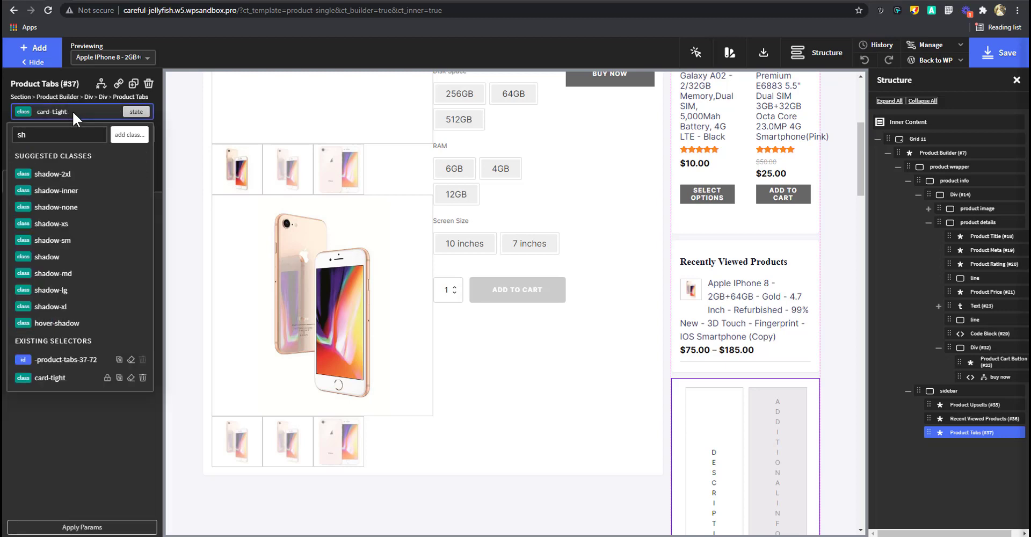
click(53, 240)
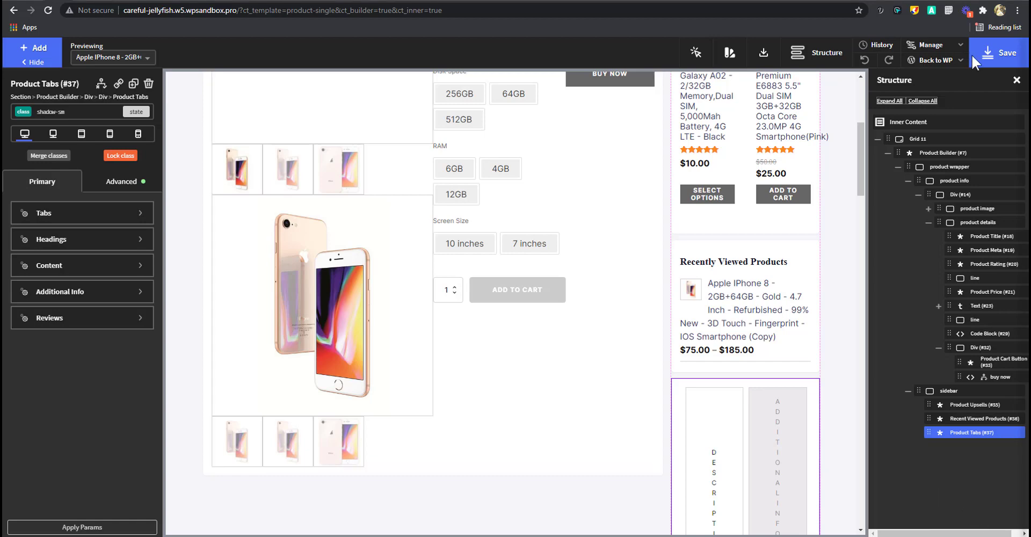
Save the template and reload the live iPhone 8 product page to check the layout.
click(993, 53)
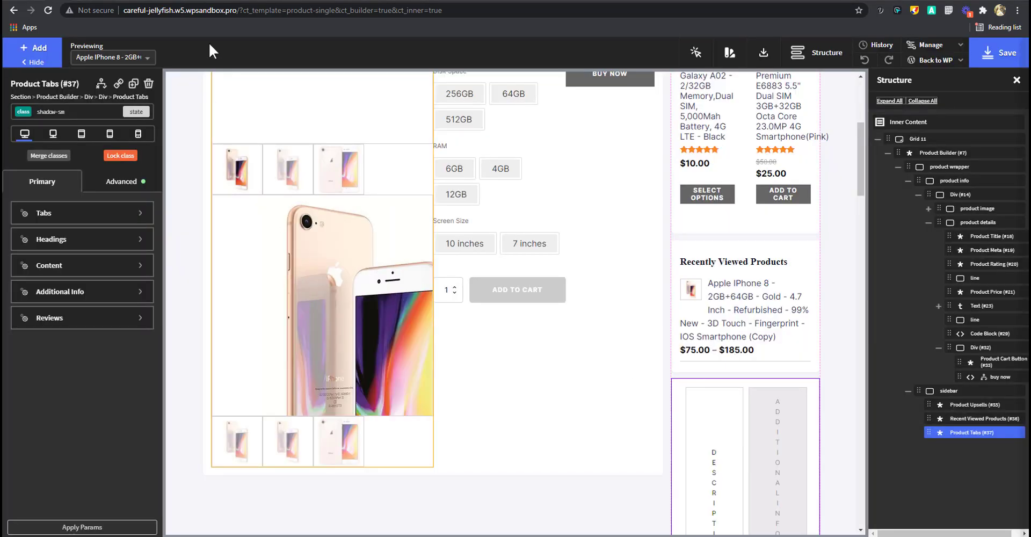
click(134, 1)
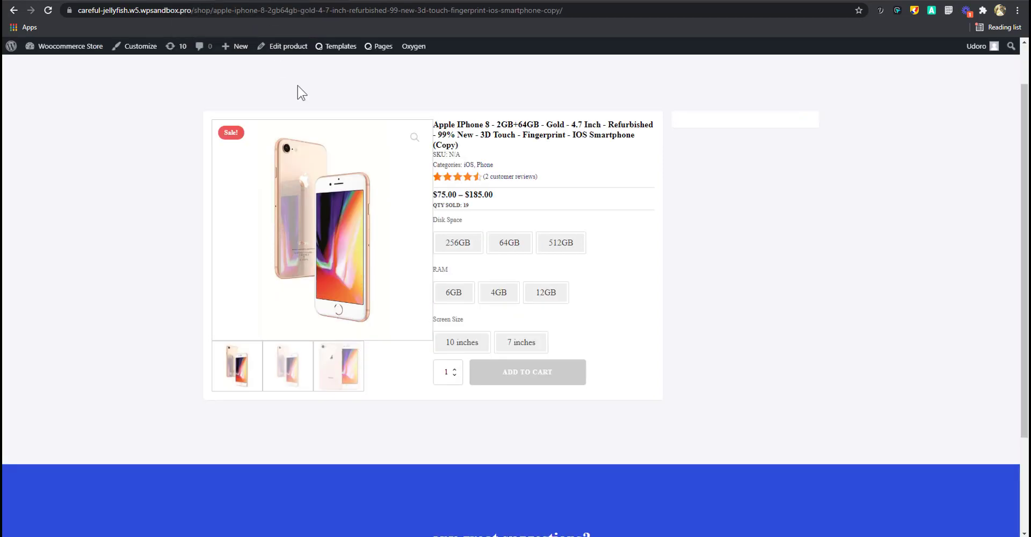
key(F5)
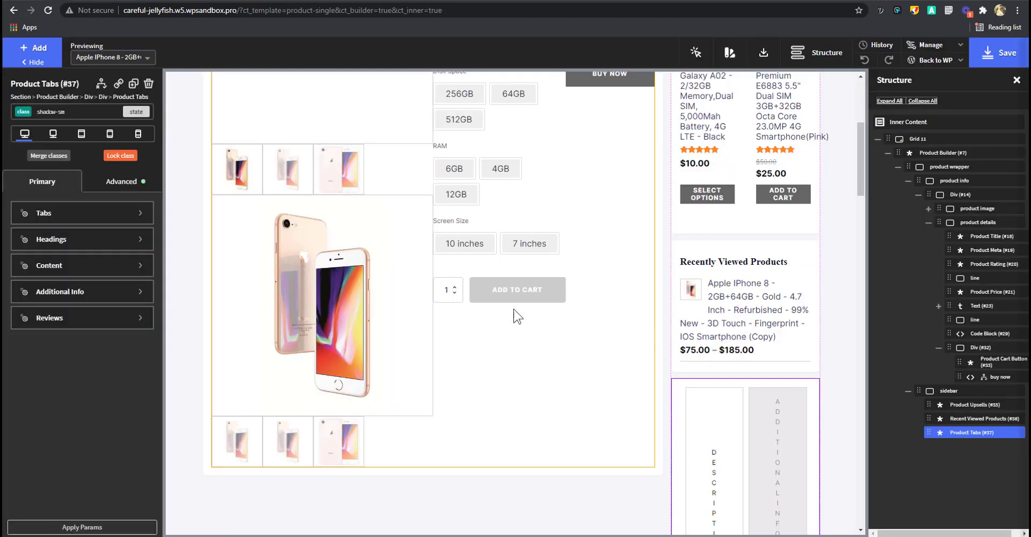
Review the product details block beside the product image in the builder and collapse it in the structure tree.
scroll(516, 315, up, 5)
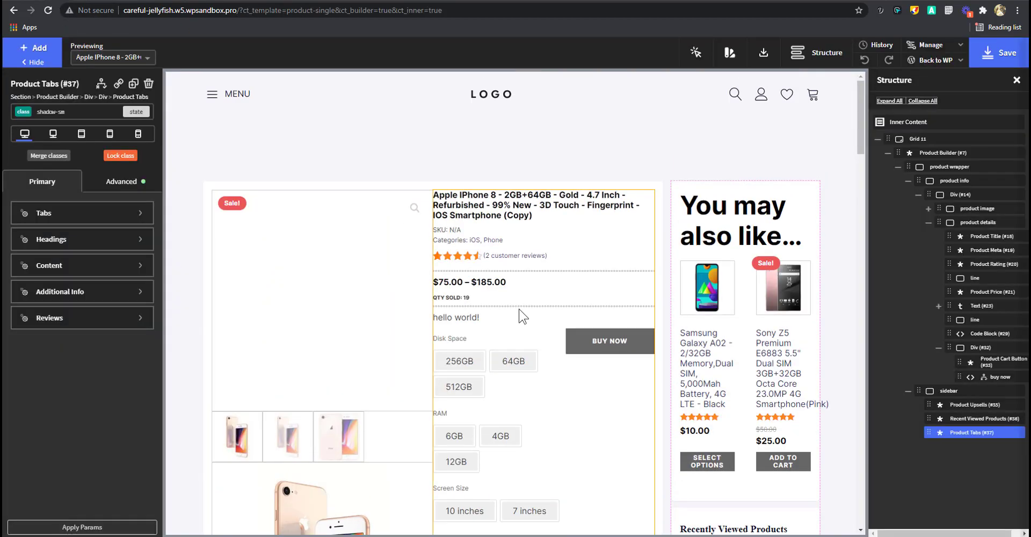
click(537, 260)
click(605, 237)
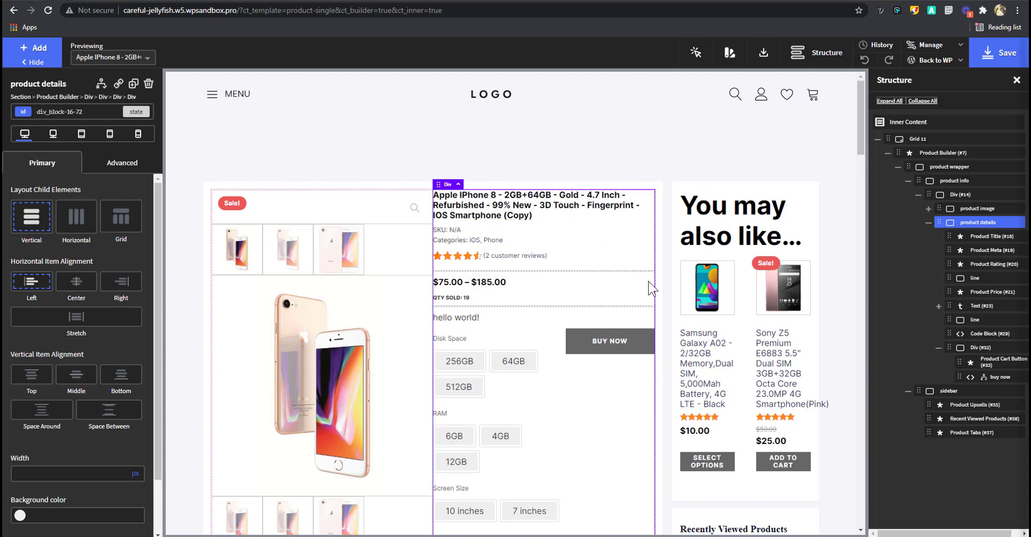
scroll(588, 269, down, 1)
scroll(588, 269, down, 1)
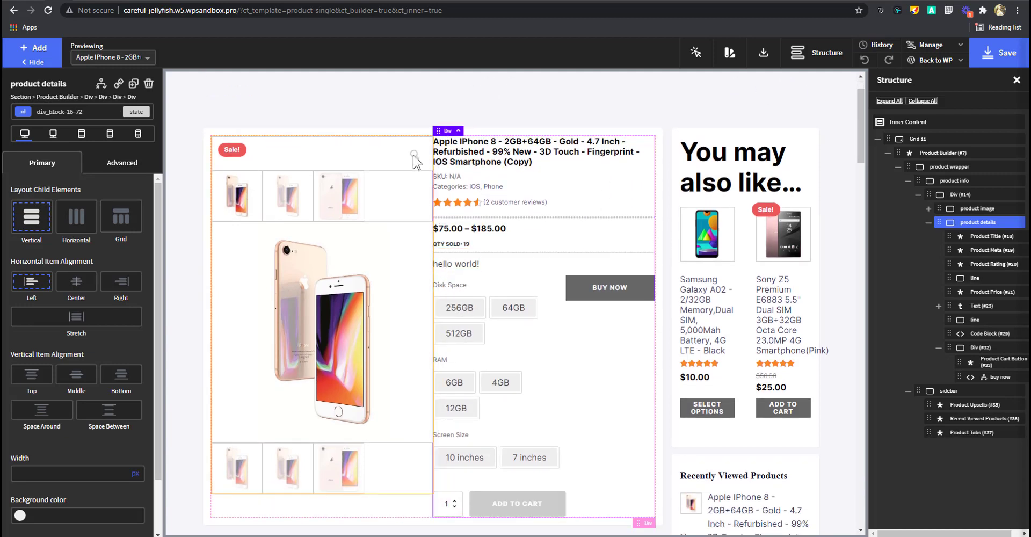
click(929, 222)
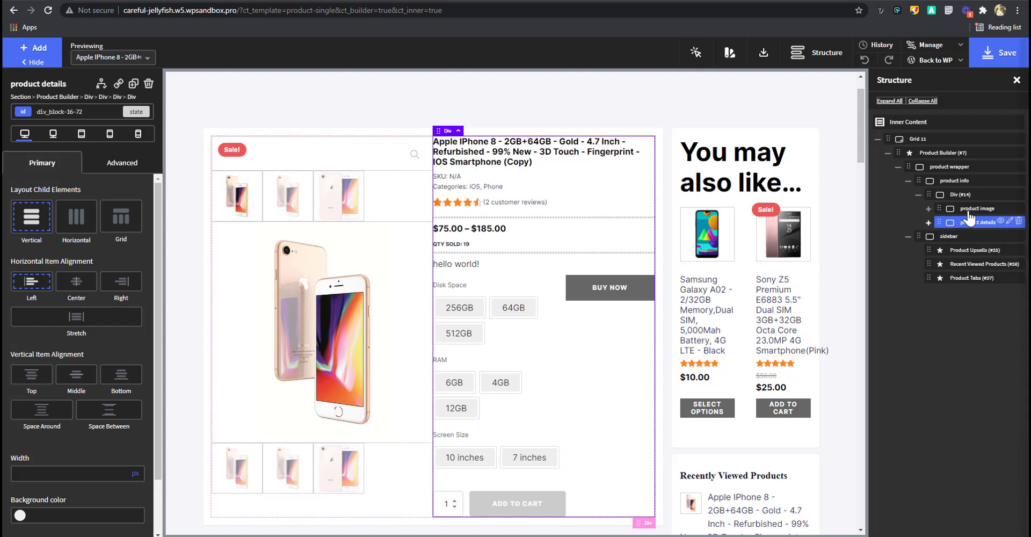
Clear the bottom margin of the product image div at the phone-landscape breakpoint.
click(962, 195)
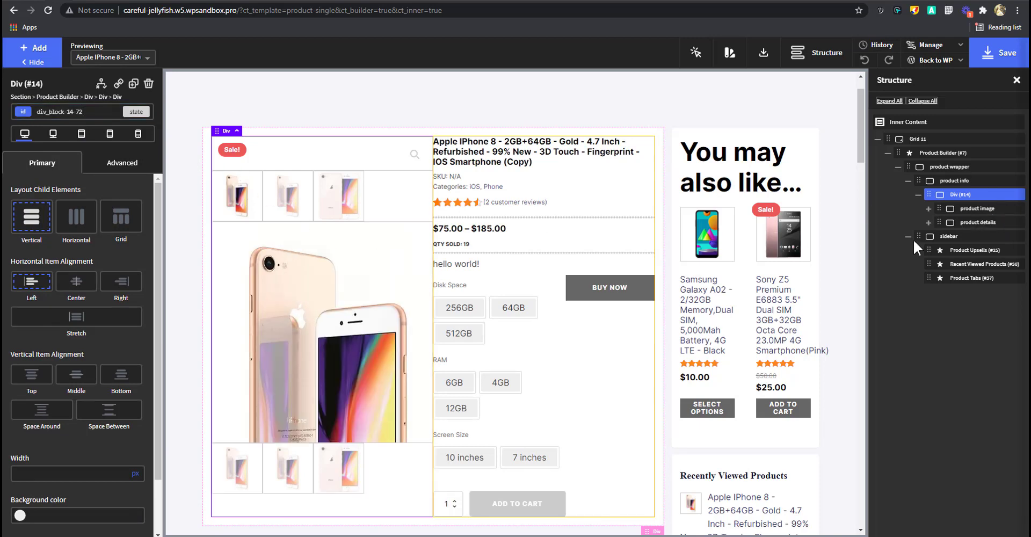
click(977, 209)
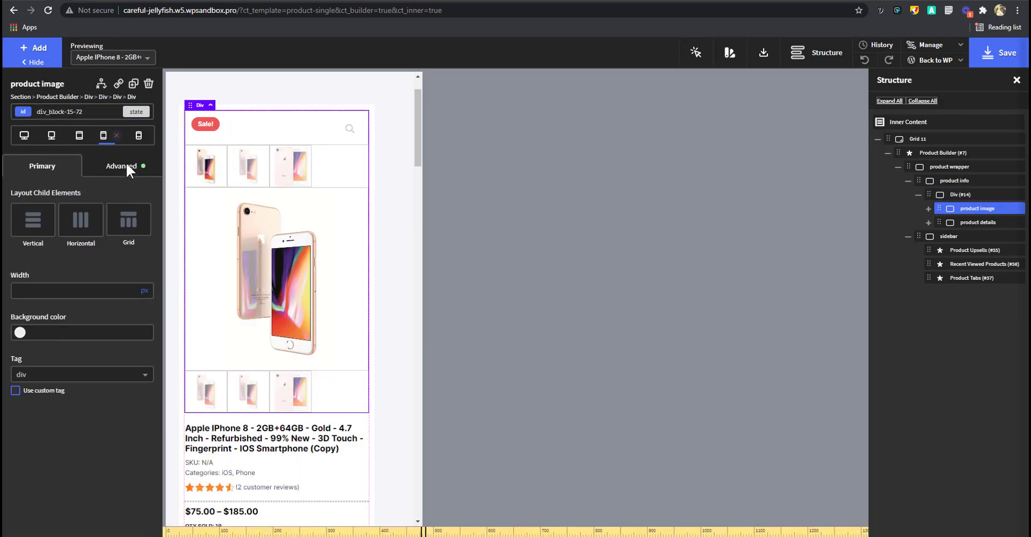
click(126, 166)
click(88, 226)
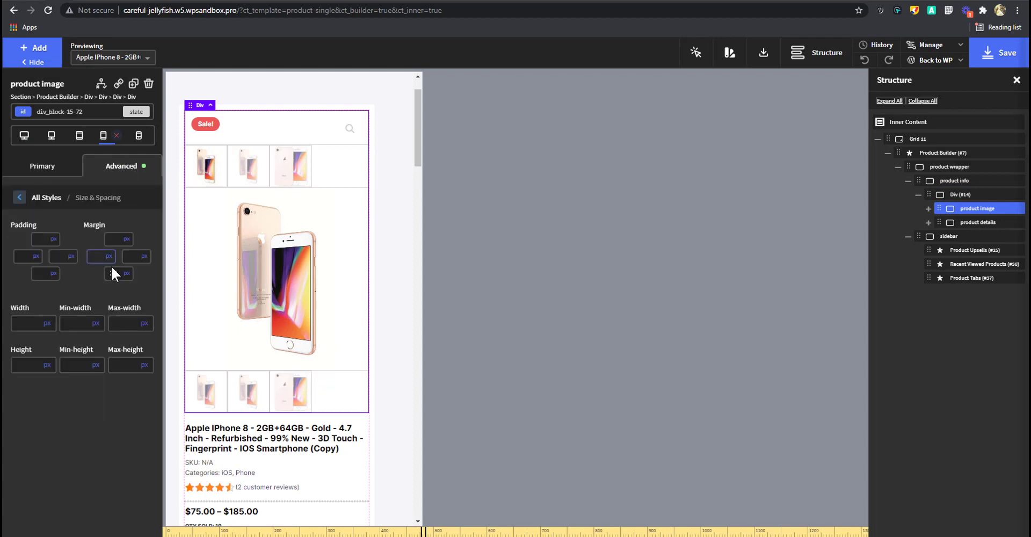
key(BackSpace)
key(BackSpace)
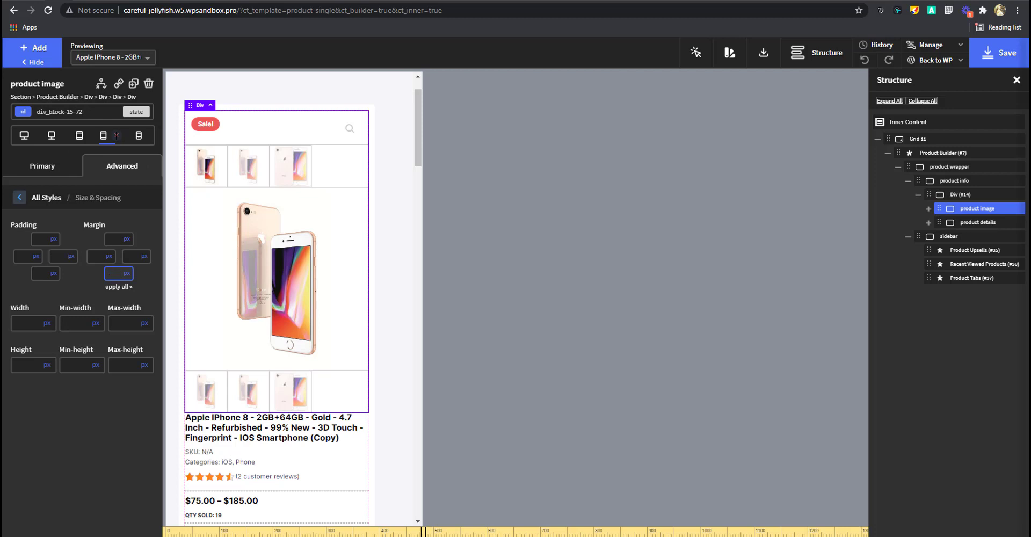
Add the gap-6 class to the product image div and return to editing its ID selector.
click(75, 111)
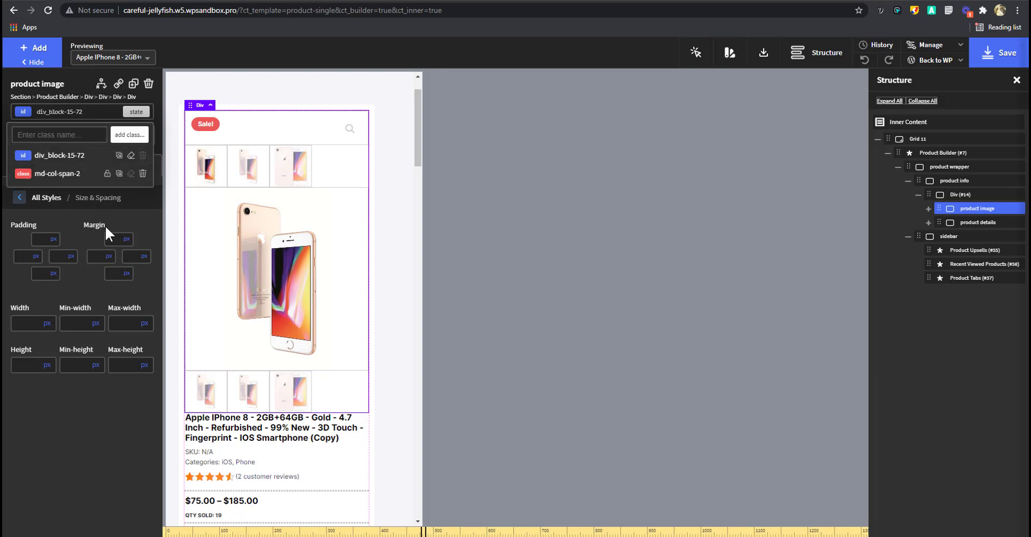
text(gap)
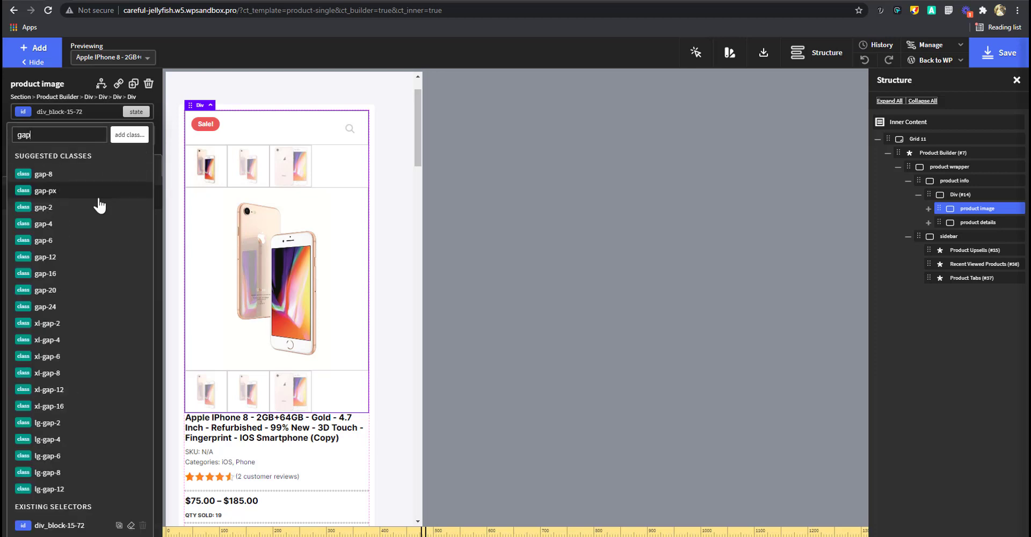
click(62, 240)
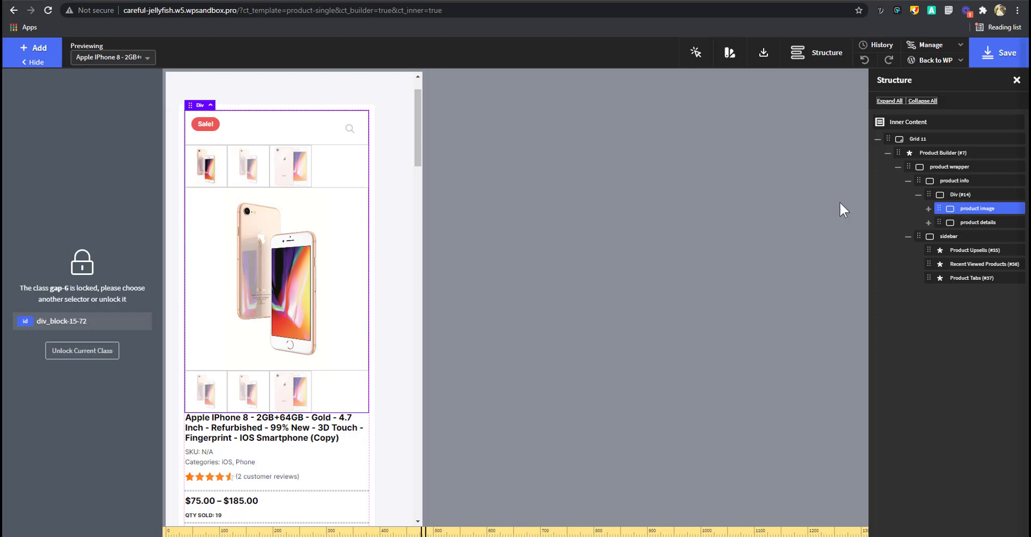
click(56, 321)
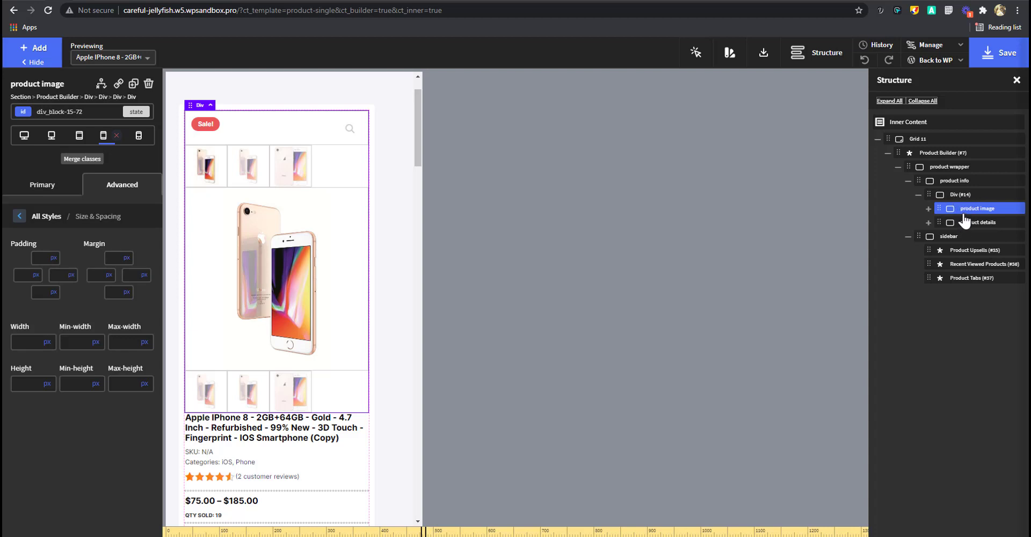
Add the gap-4 class to the div holding the product image and product details, and return to editing its ID selector.
click(960, 196)
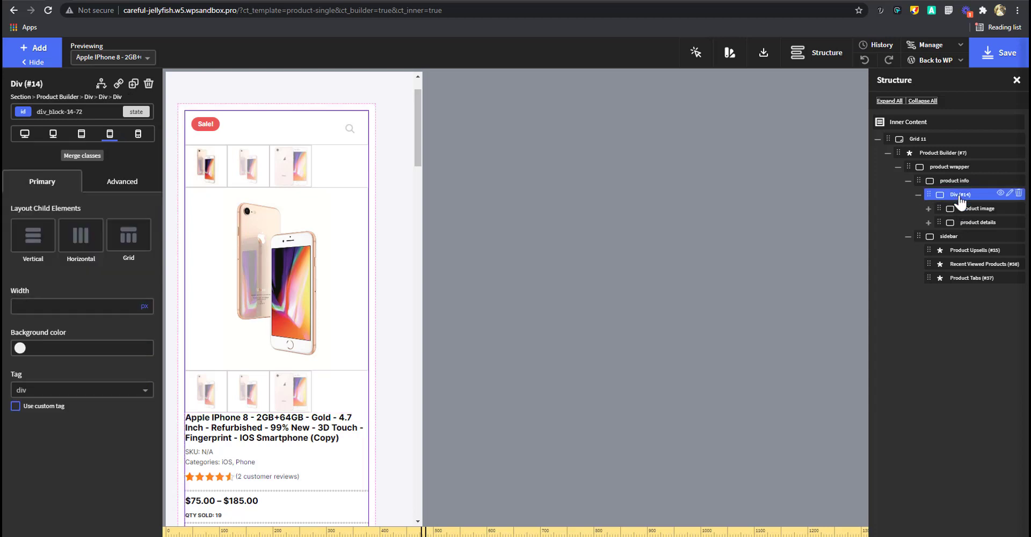
click(88, 113)
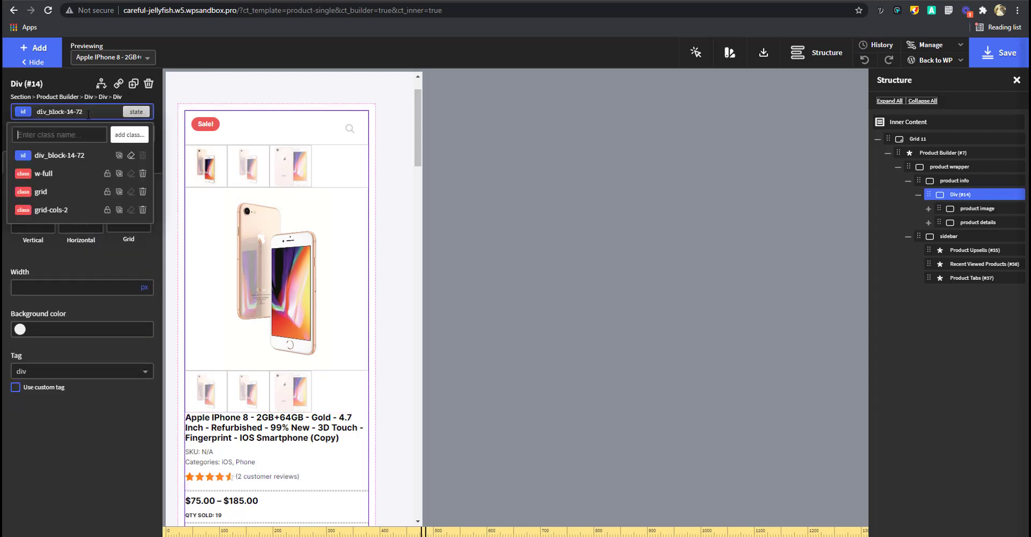
text(gap)
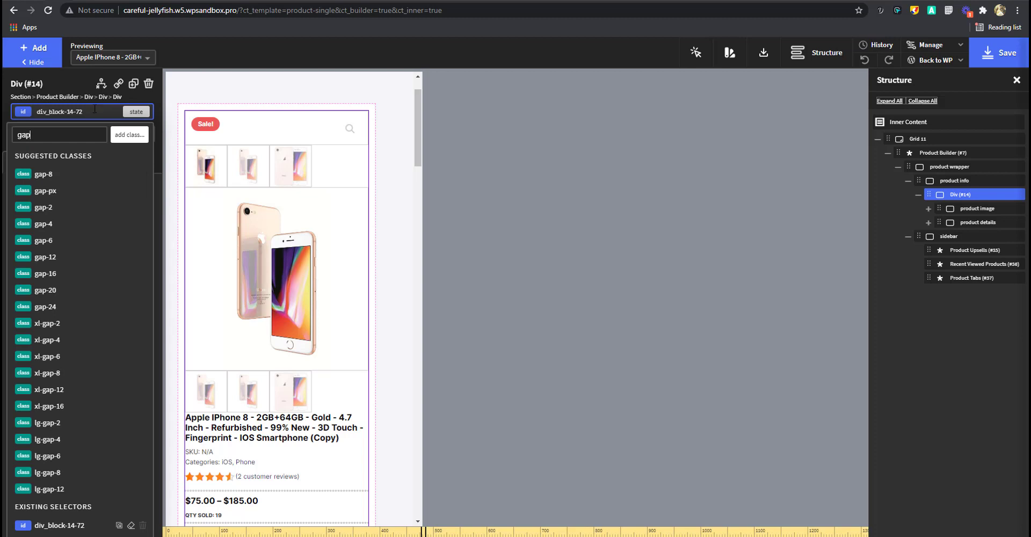
text(5)
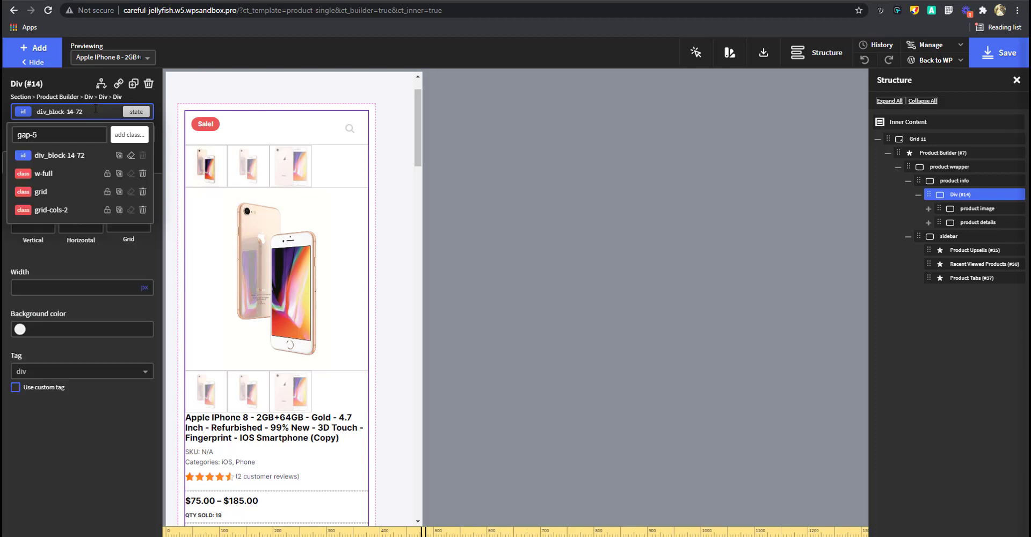
key(BackSpace)
text(4)
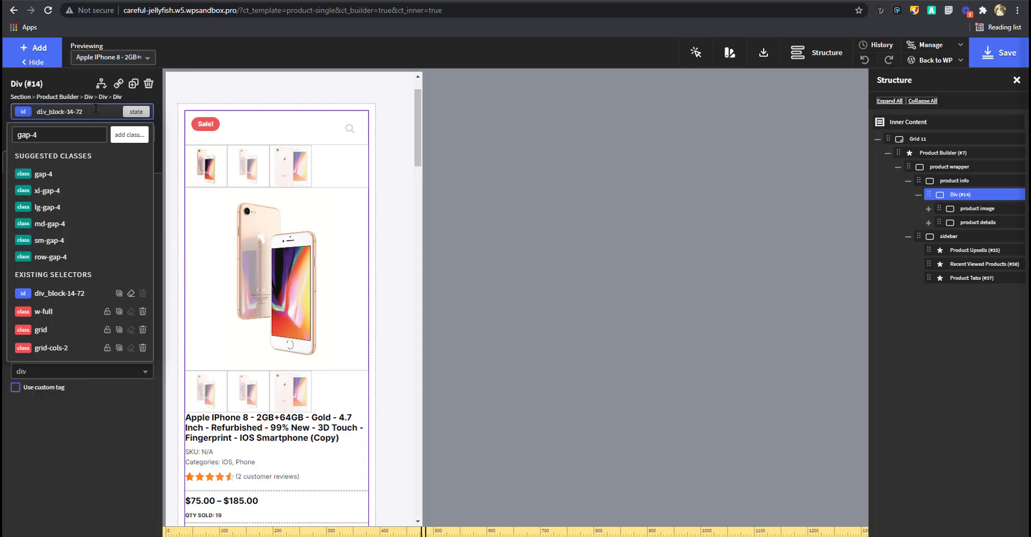
click(85, 175)
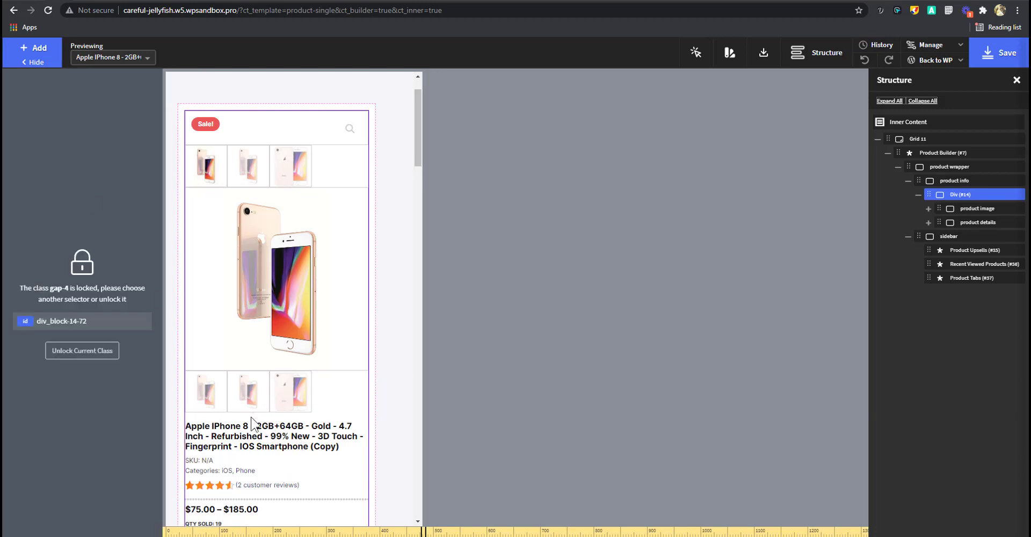
click(70, 320)
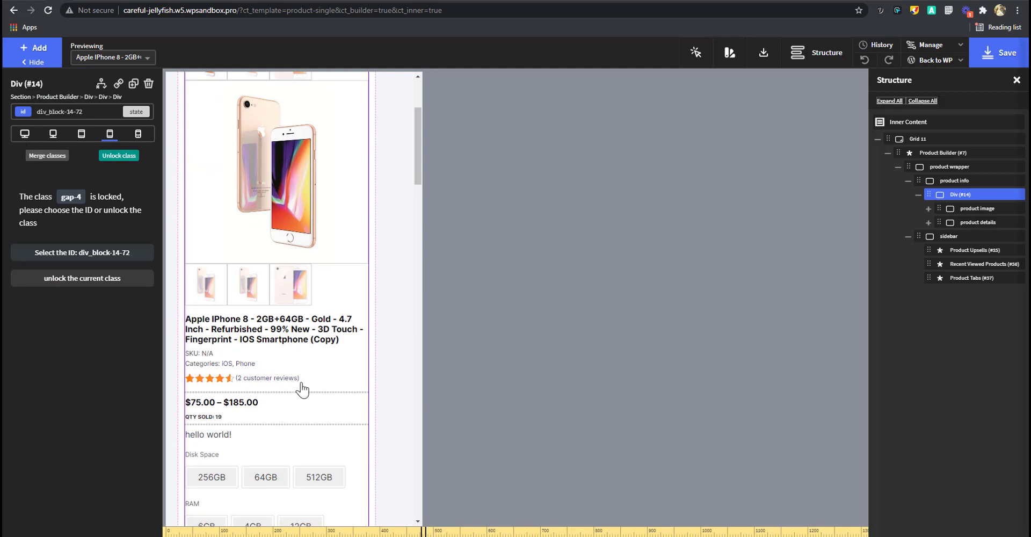
Switch the builder to the desktop breakpoint, save the template, and reload the live iPhone 8 product page.
click(25, 137)
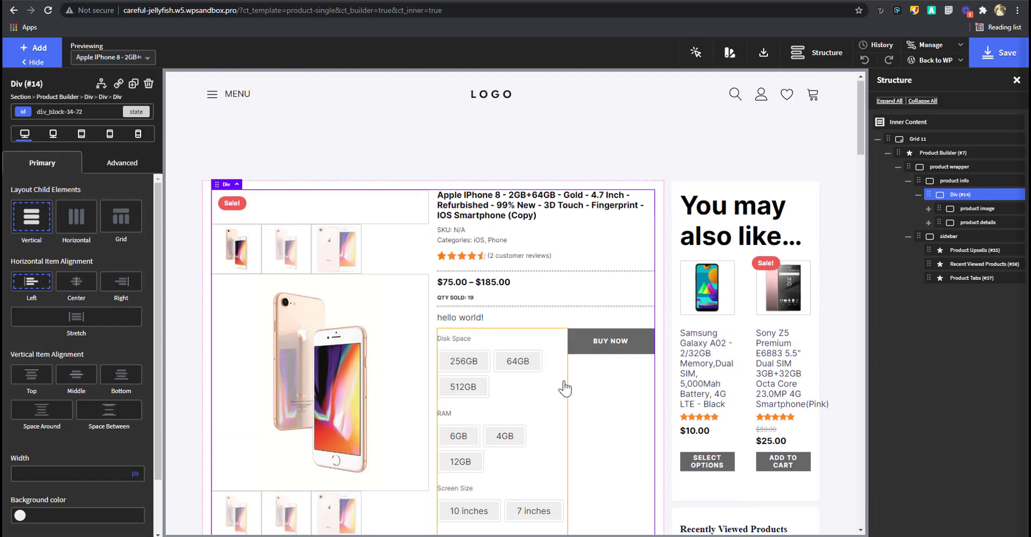
click(998, 56)
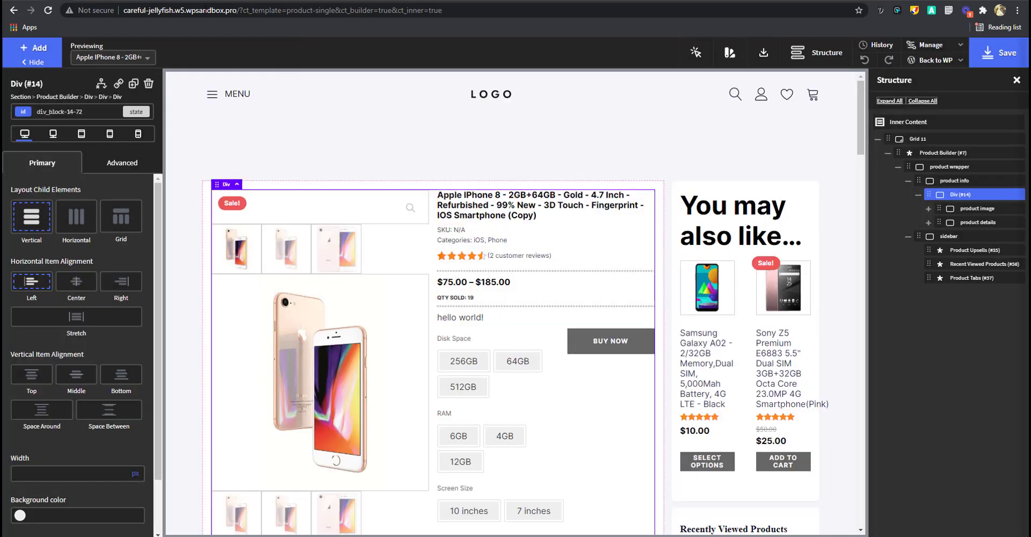
click(299, 0)
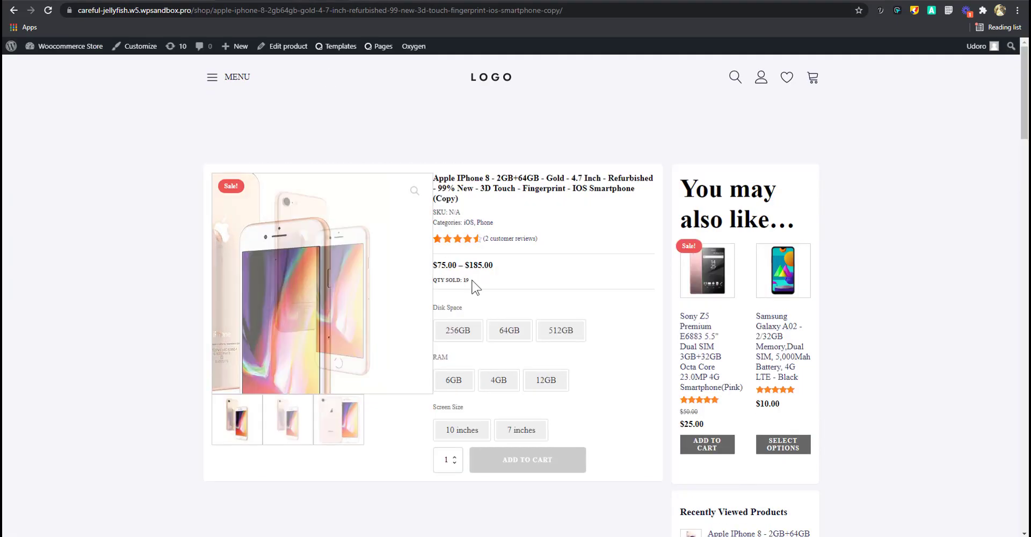
key(ctrl+r)
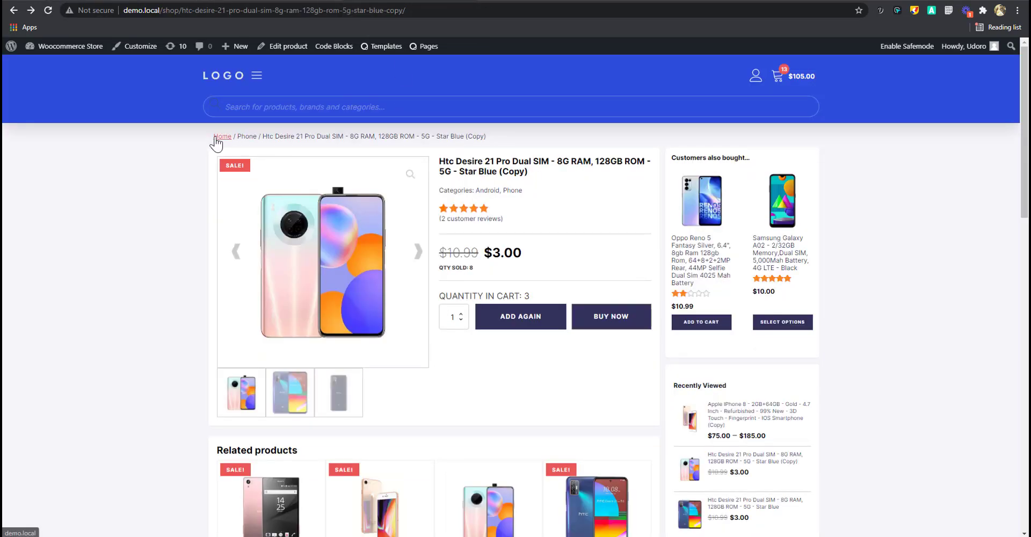
Examine the breadcrumb above the product card on the demo site's HTC Desire 21 Pro page.
drag(215, 143, 537, 143)
drag(131, 138, 537, 139)
drag(182, 137, 434, 138)
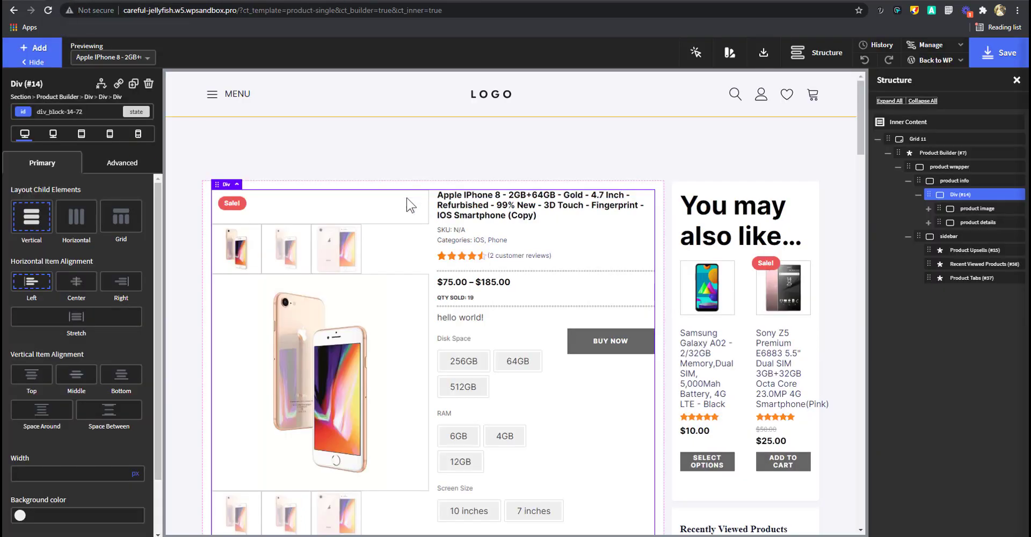
Collapse Div (#14), sidebar, product info and product wrapper in the structure tree.
click(918, 195)
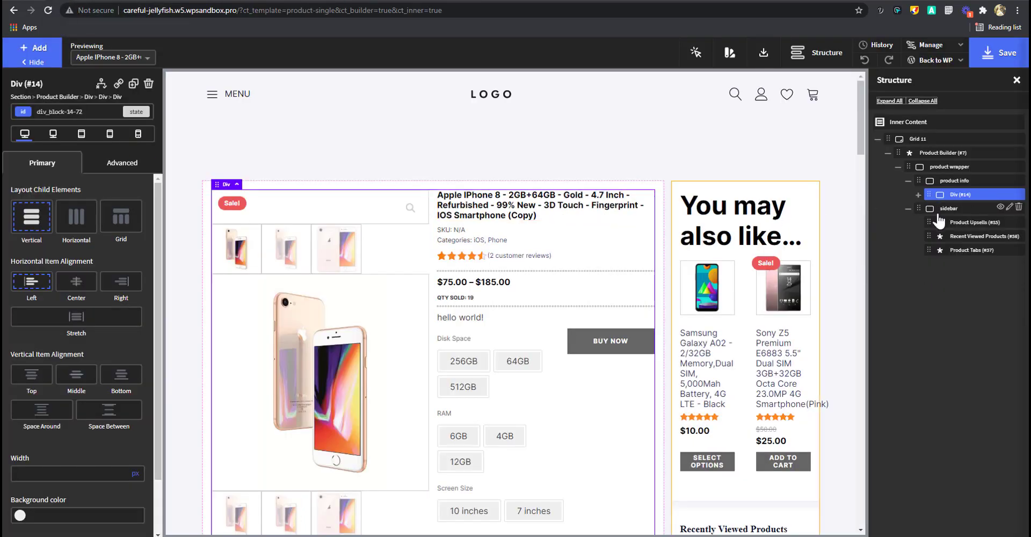
click(909, 208)
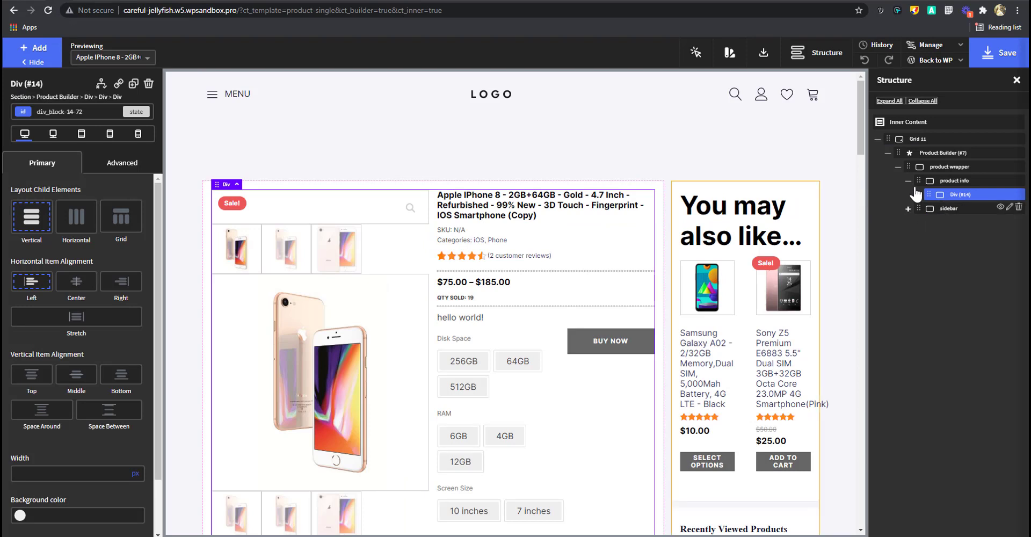
click(908, 180)
click(919, 167)
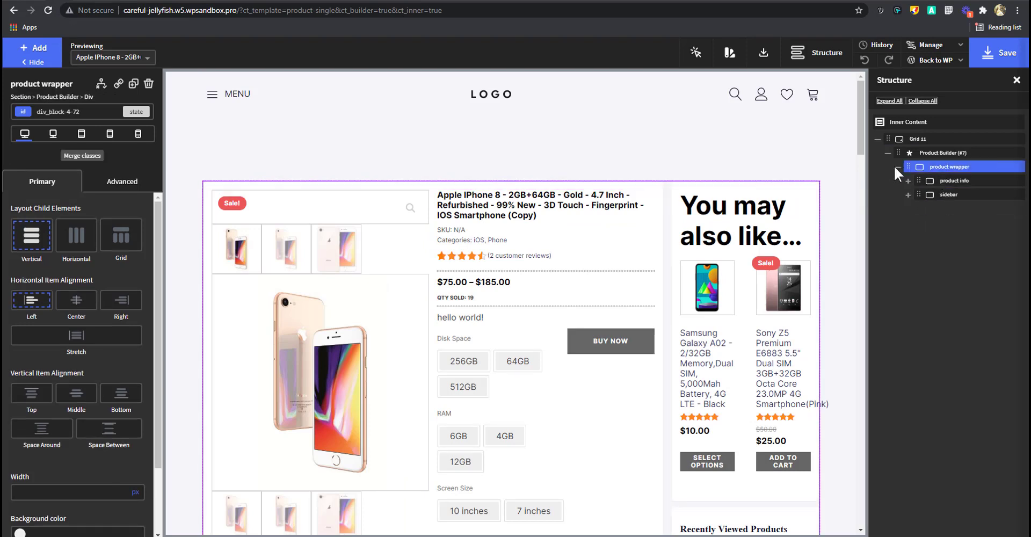
click(895, 166)
Add a WooCommerce Breadcrumb to the Grid 11 section and place it above the Product Builder.
click(937, 154)
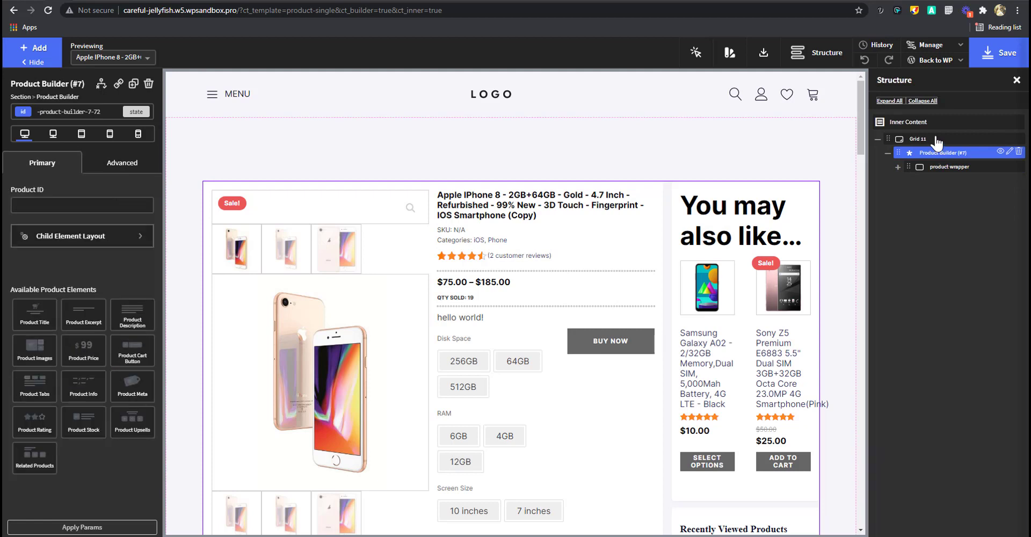
click(937, 141)
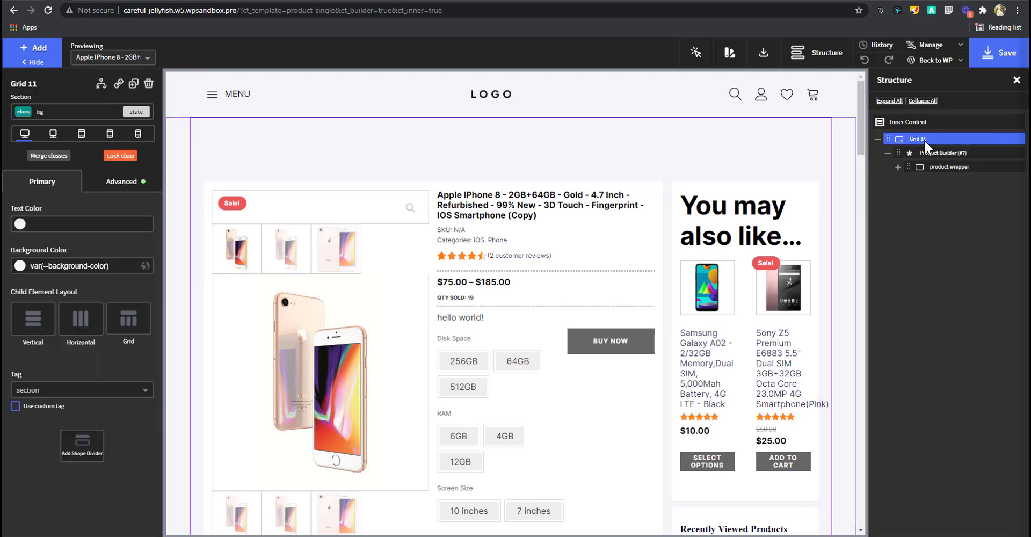
click(25, 48)
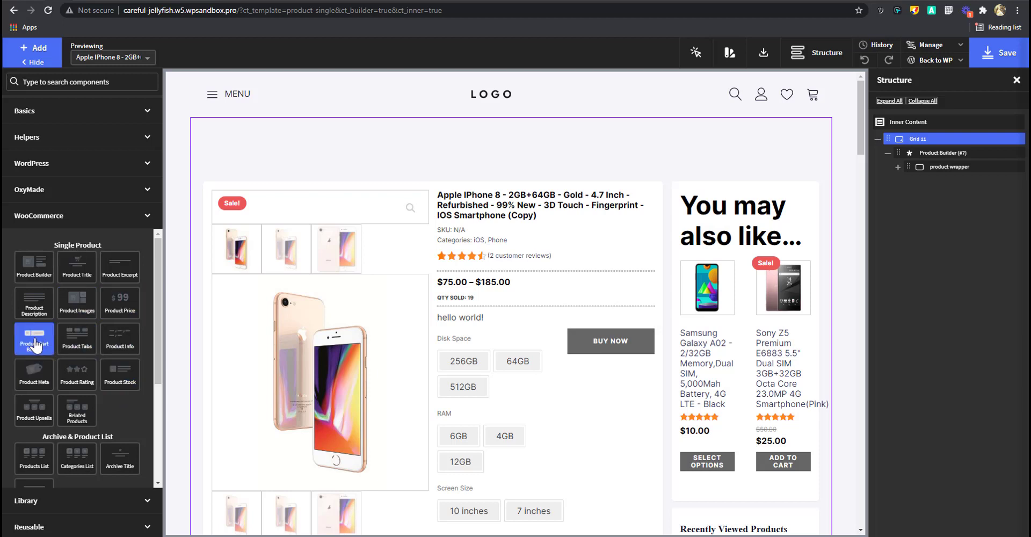
scroll(35, 346, down, 3)
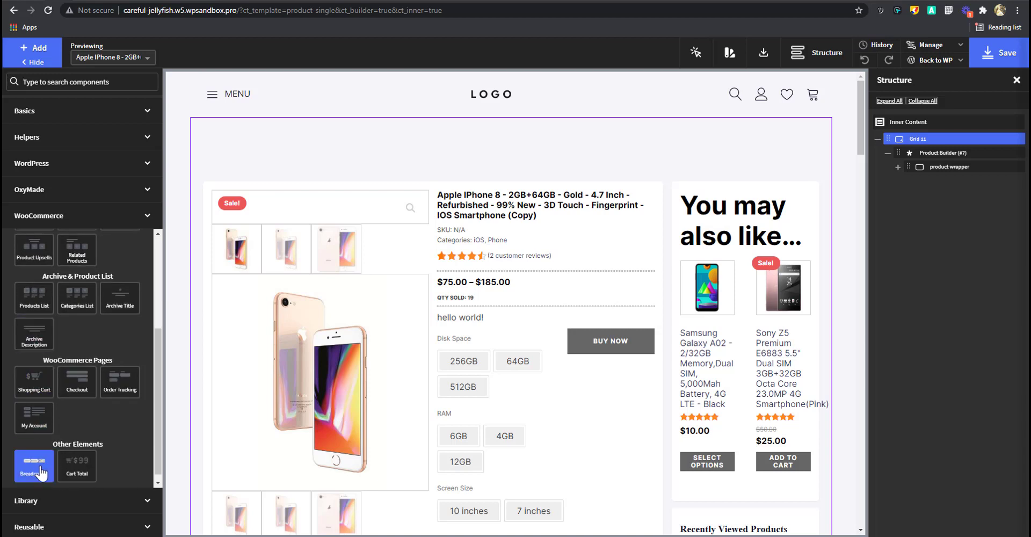
click(40, 472)
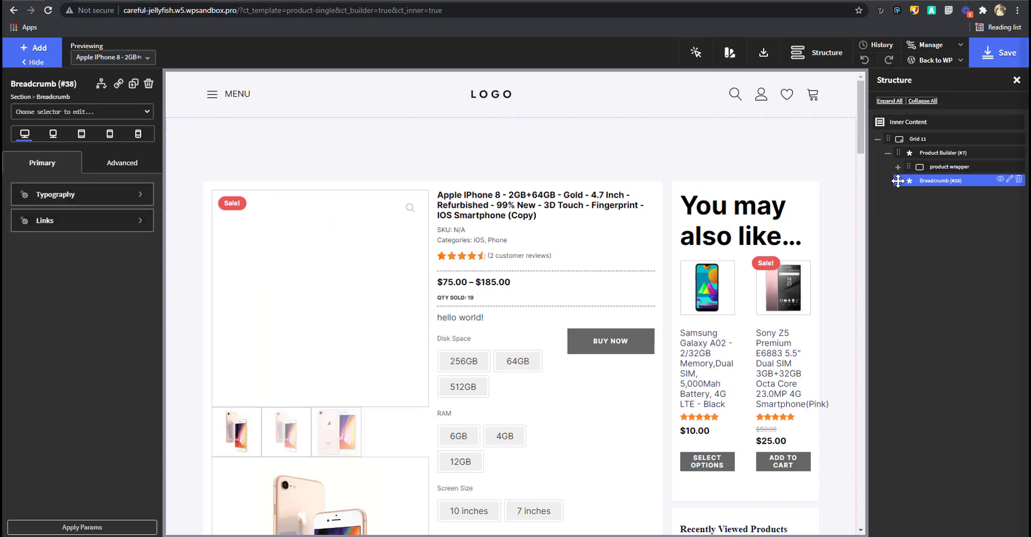
drag(898, 180, 907, 160)
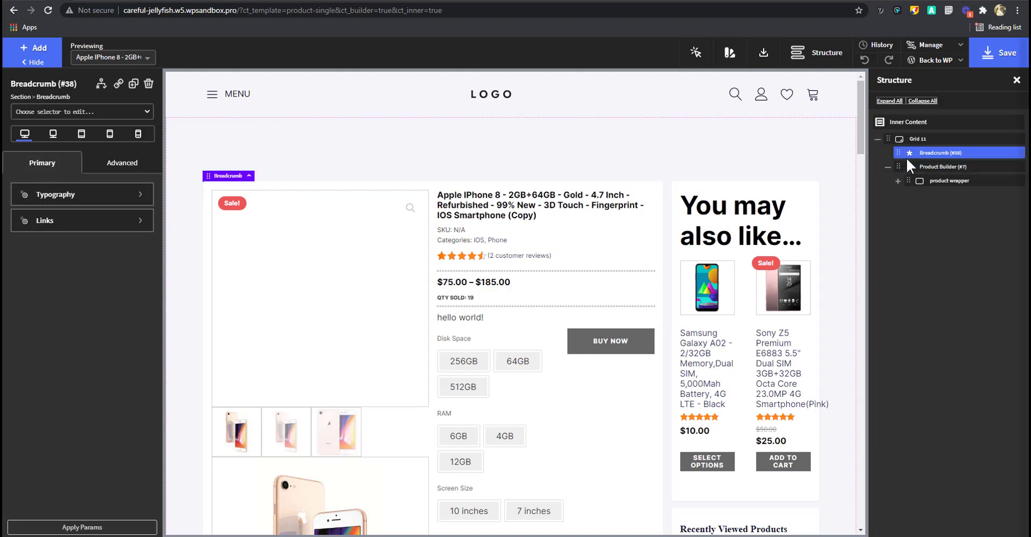
Set the breadcrumb's typography font size to 12 px.
click(79, 195)
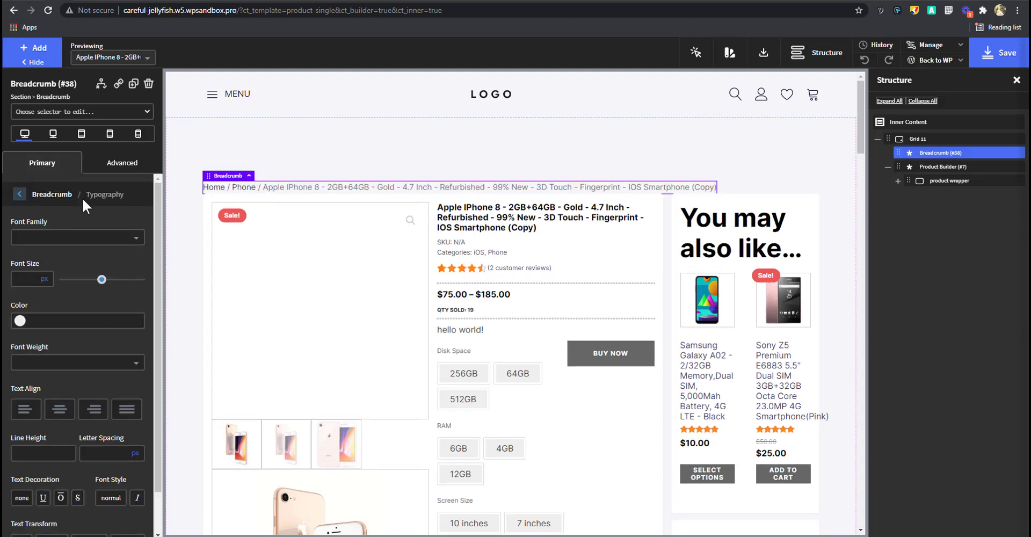
click(22, 277)
text(12)
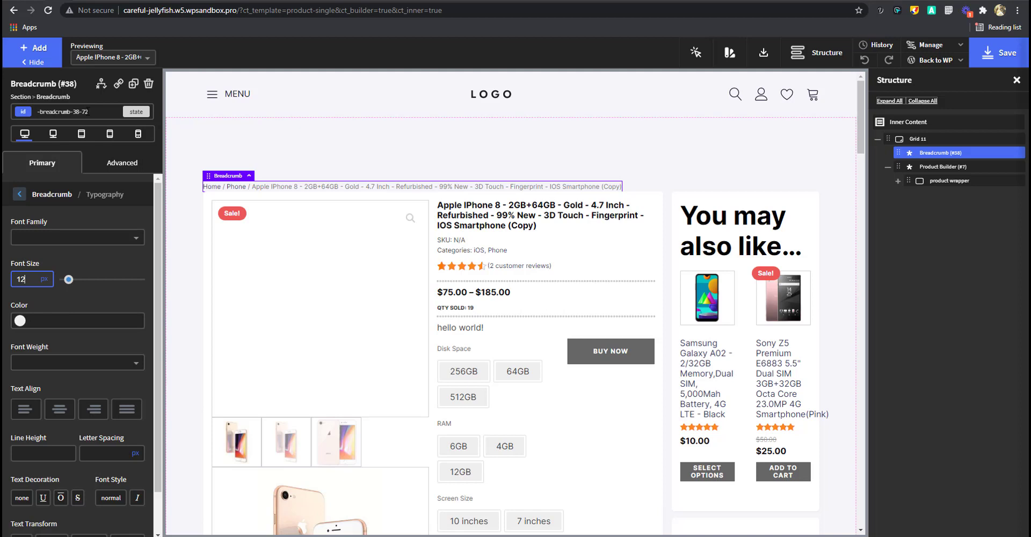
Add the color-secondary and mb-2 classes to the breadcrumb.
click(89, 111)
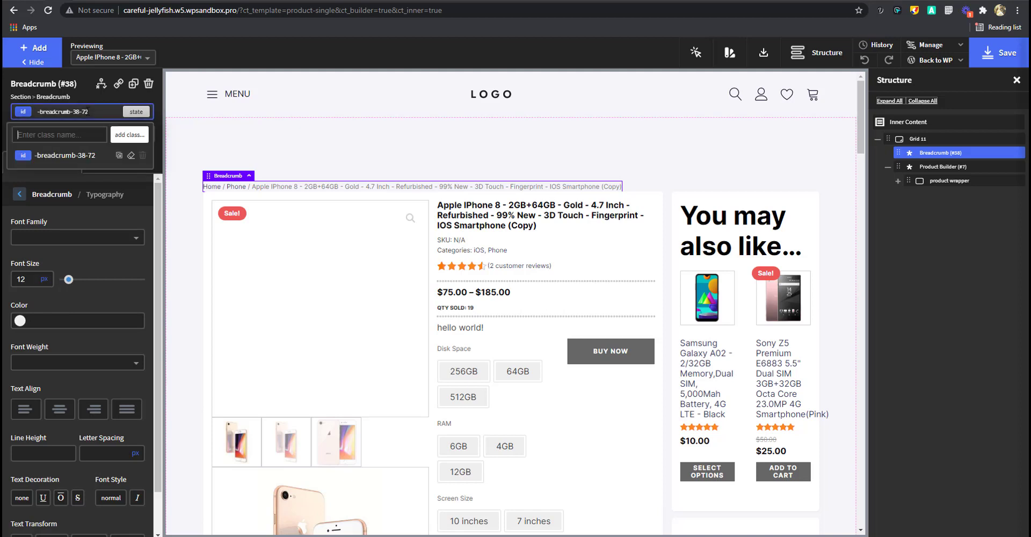
text(color)
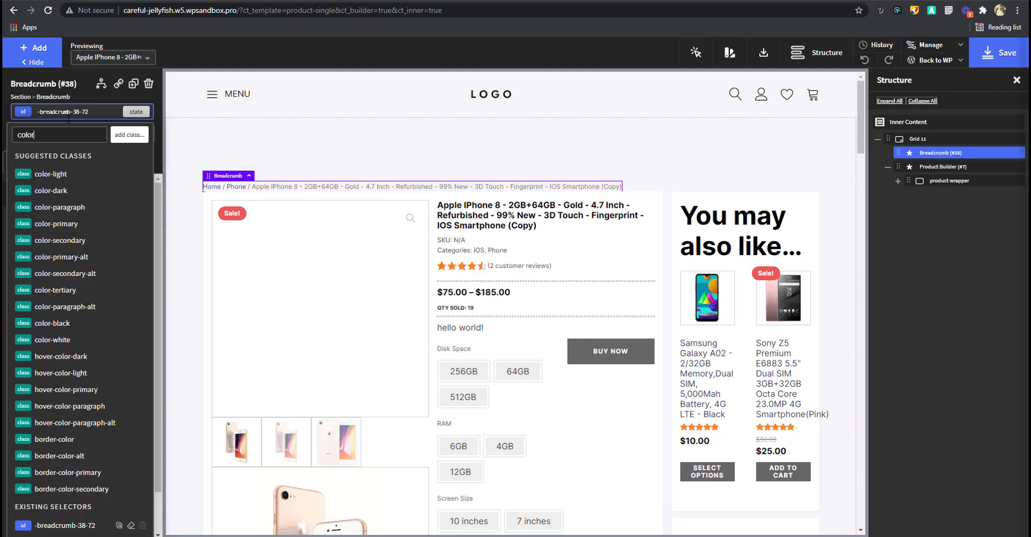
click(72, 245)
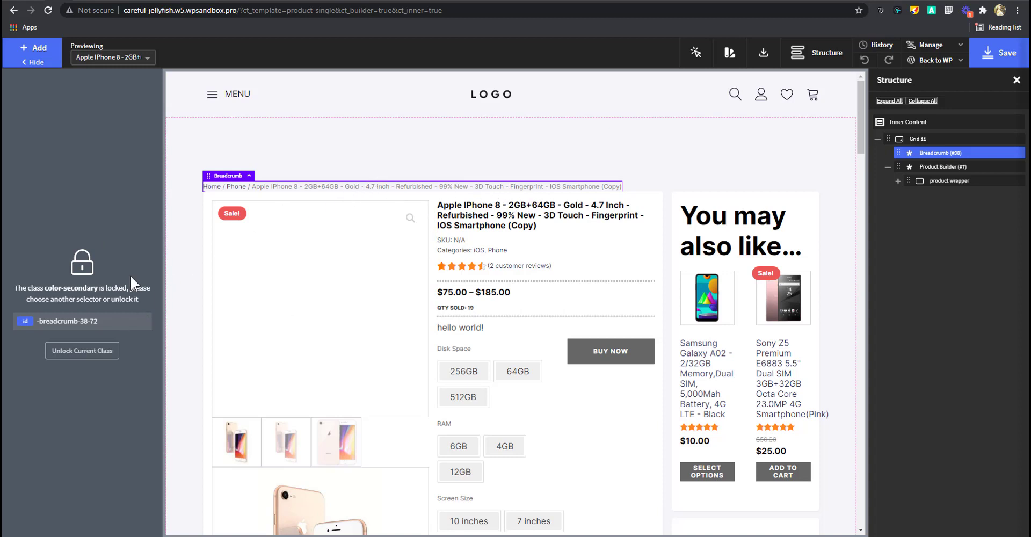
click(82, 320)
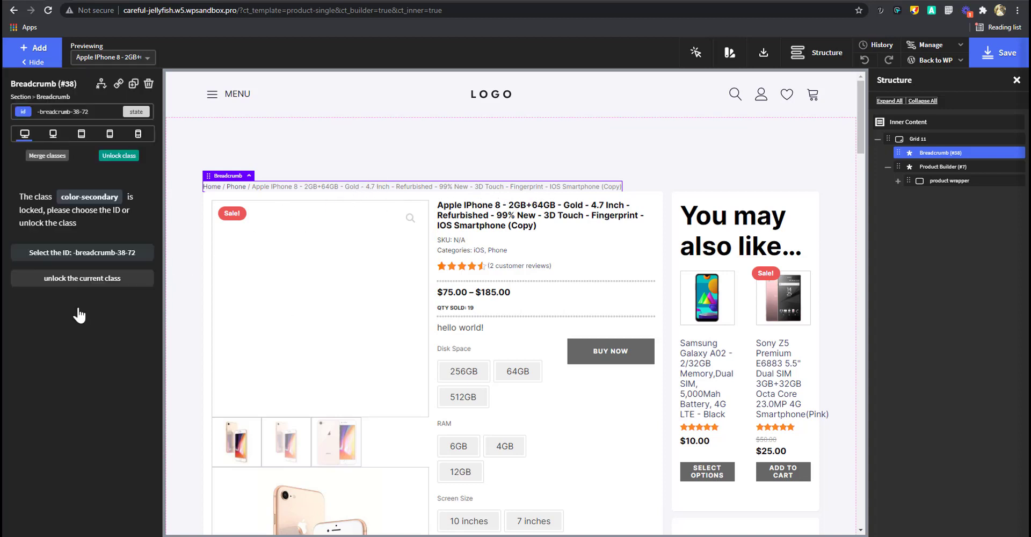
click(92, 113)
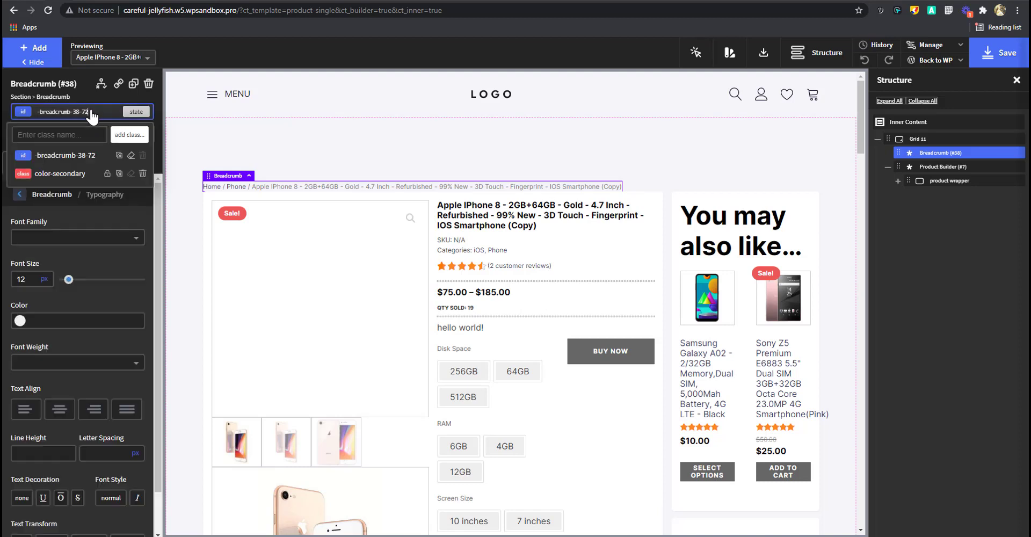
text(mb)
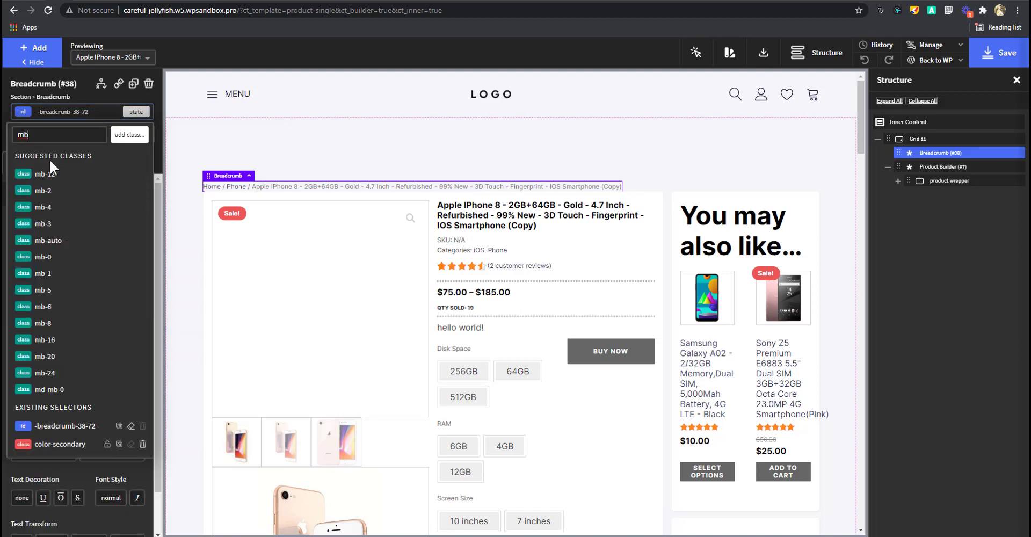
click(63, 195)
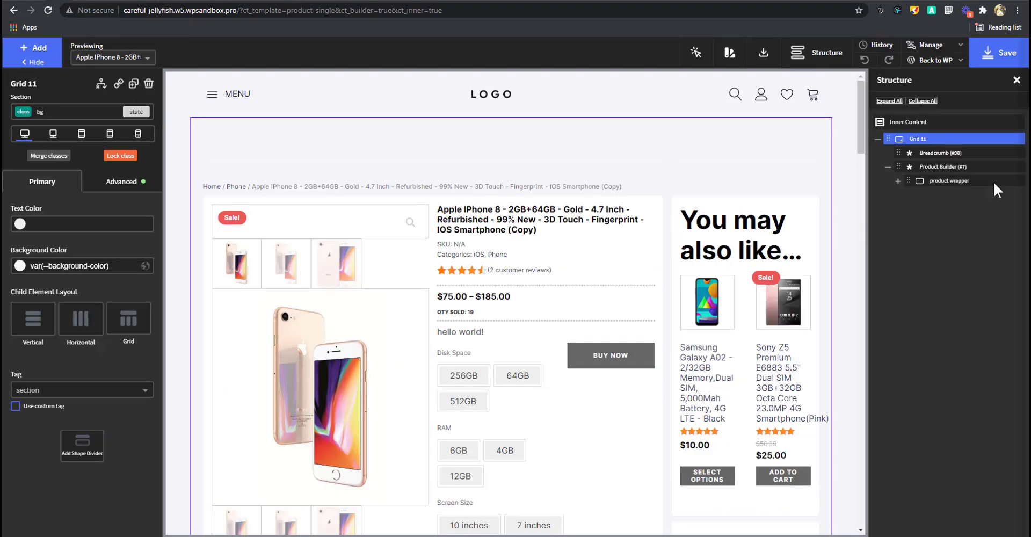
Examine the Fonts and Headings settings in the global styles.
click(942, 49)
click(925, 61)
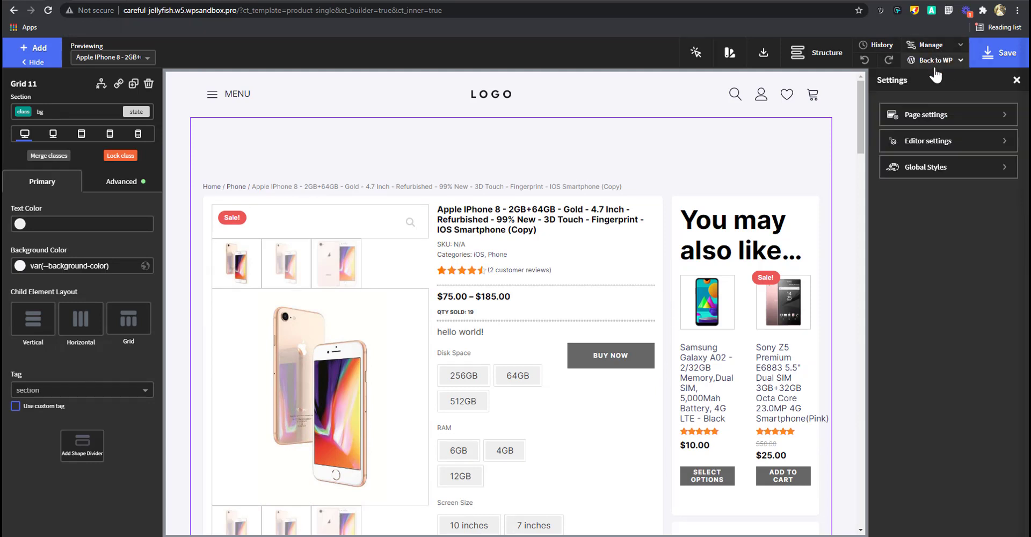
click(949, 167)
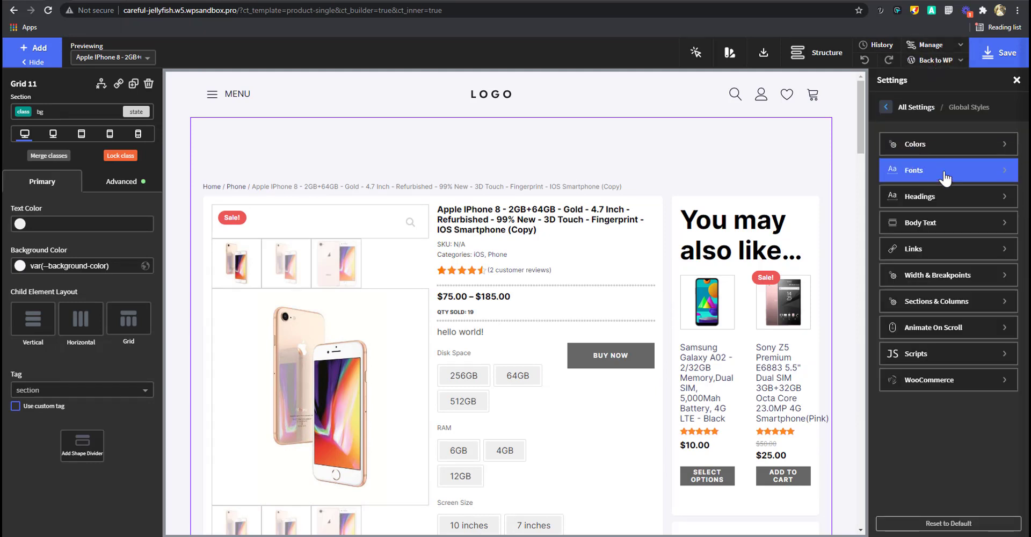
click(947, 169)
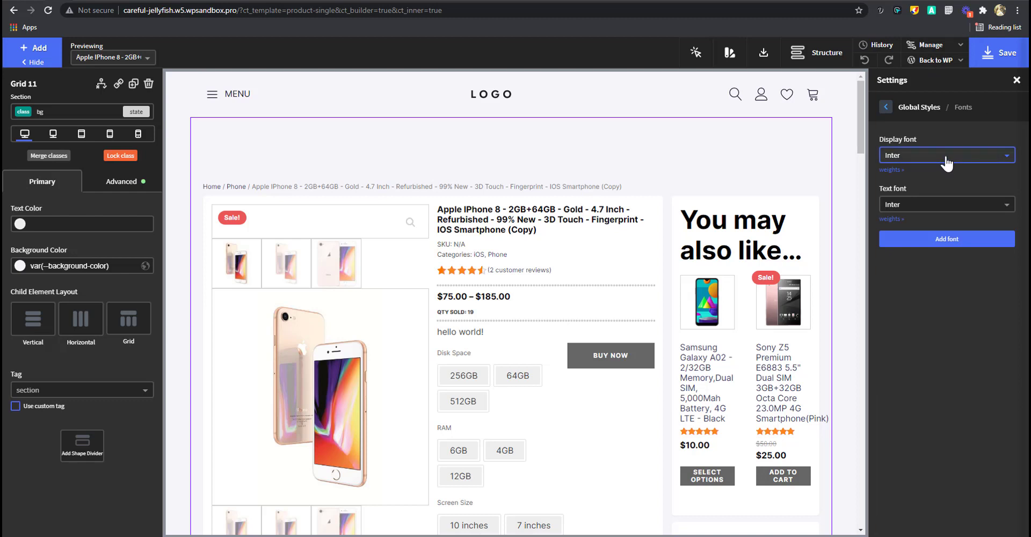
click(922, 107)
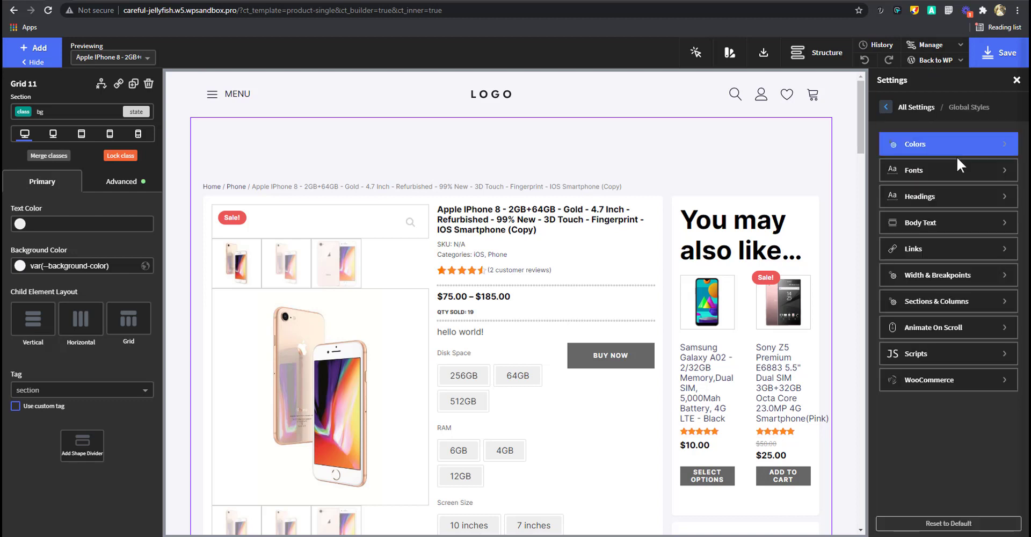
click(956, 191)
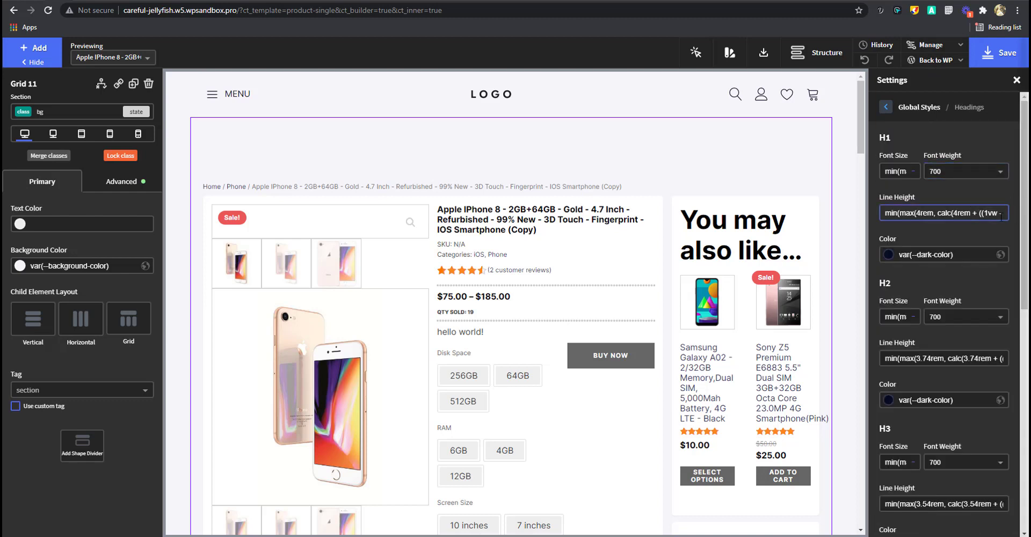
click(919, 107)
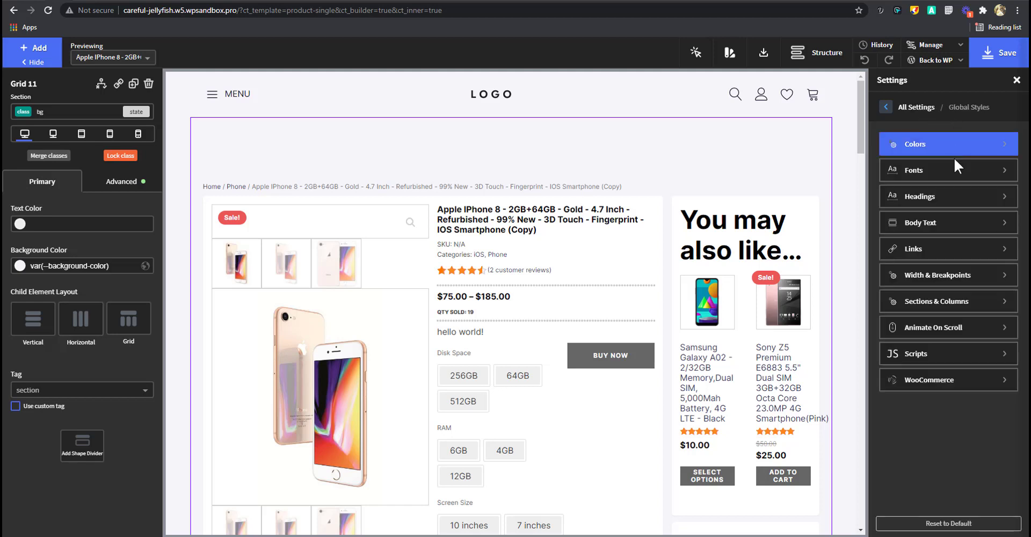
click(967, 170)
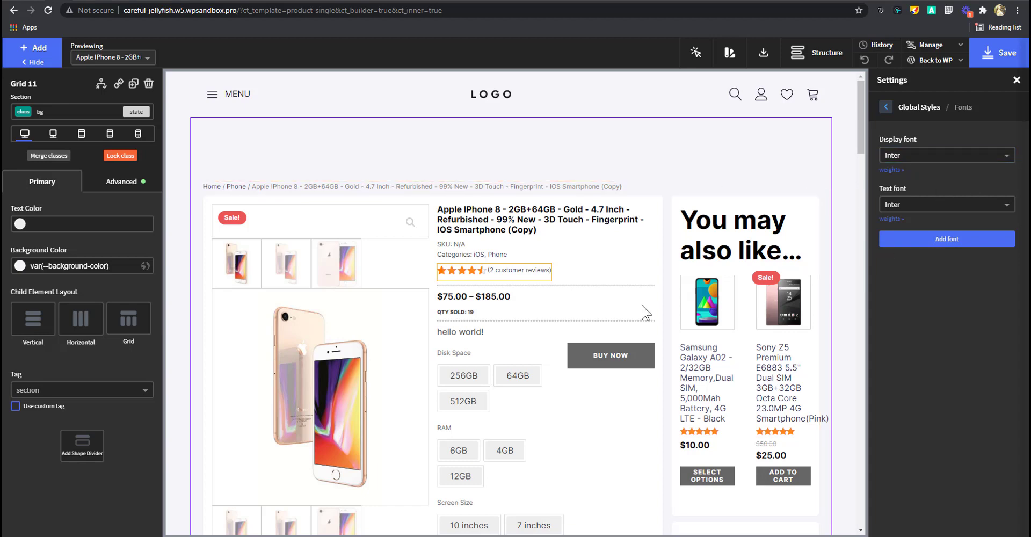
Reload the live iPhone 8 product page and examine the sidebar's recently viewed products and product tabs in the builder.
click(193, 1)
key(F5)
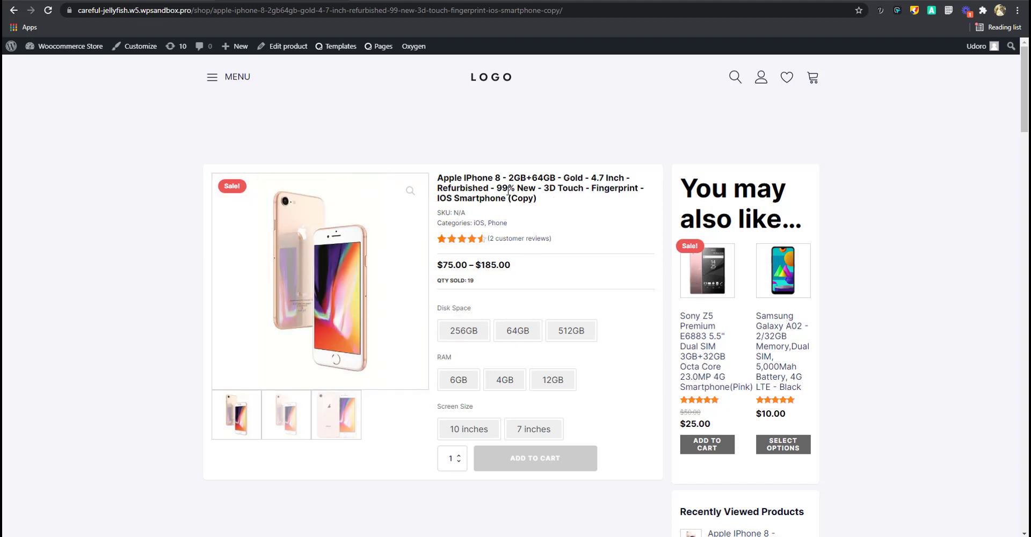
click(56, 1)
scroll(538, 290, down, 3)
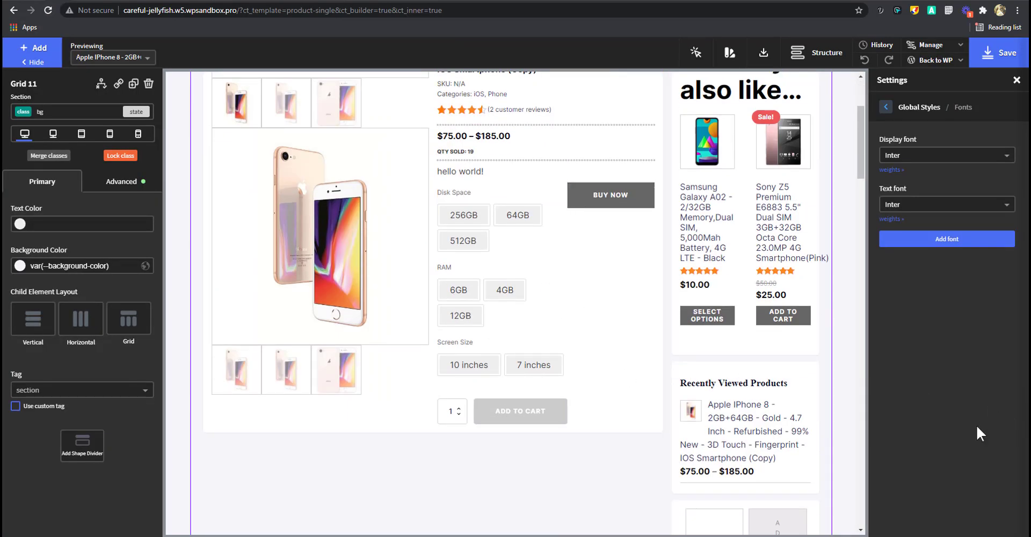
scroll(791, 441, down, 7)
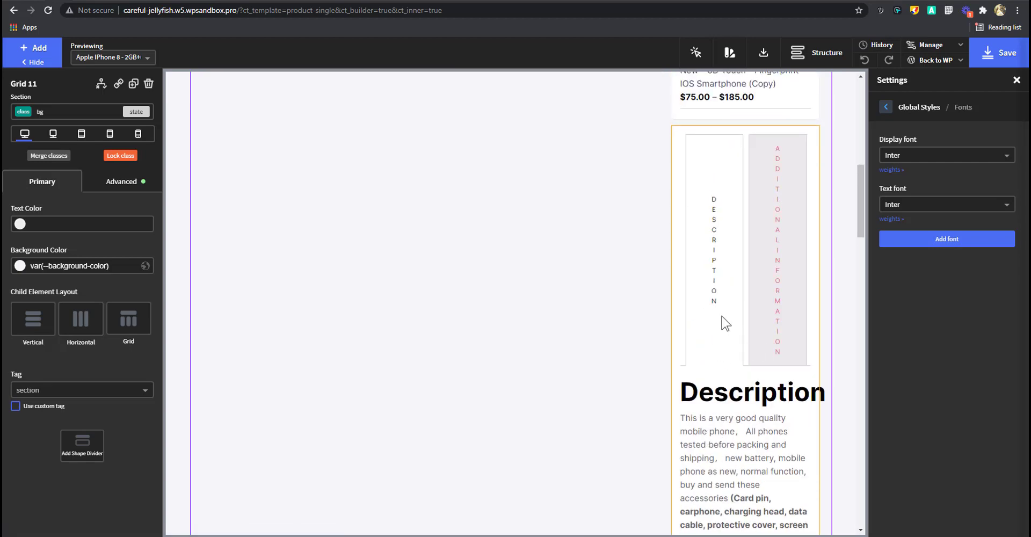
scroll(722, 350, up, 2)
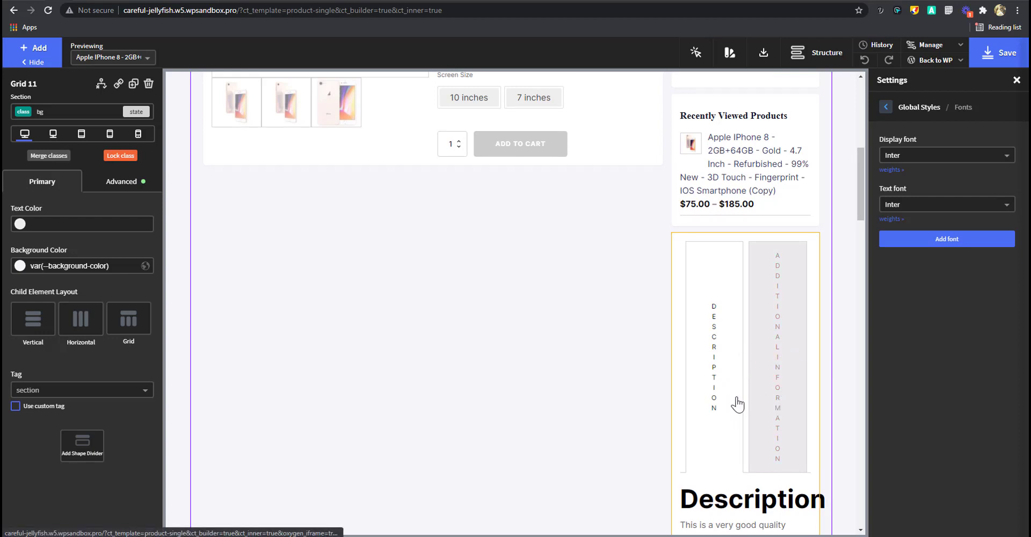
scroll(720, 396, down, 7)
scroll(723, 323, up, 4)
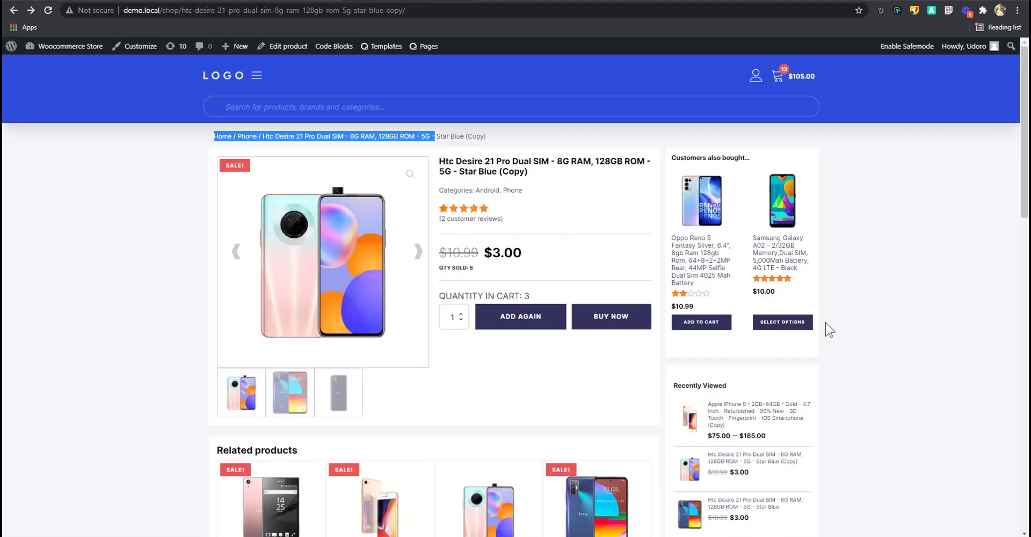
Compare the description and review sections of the demo store's product page with the sidebar tabs on the live product page.
scroll(824, 333, down, 8)
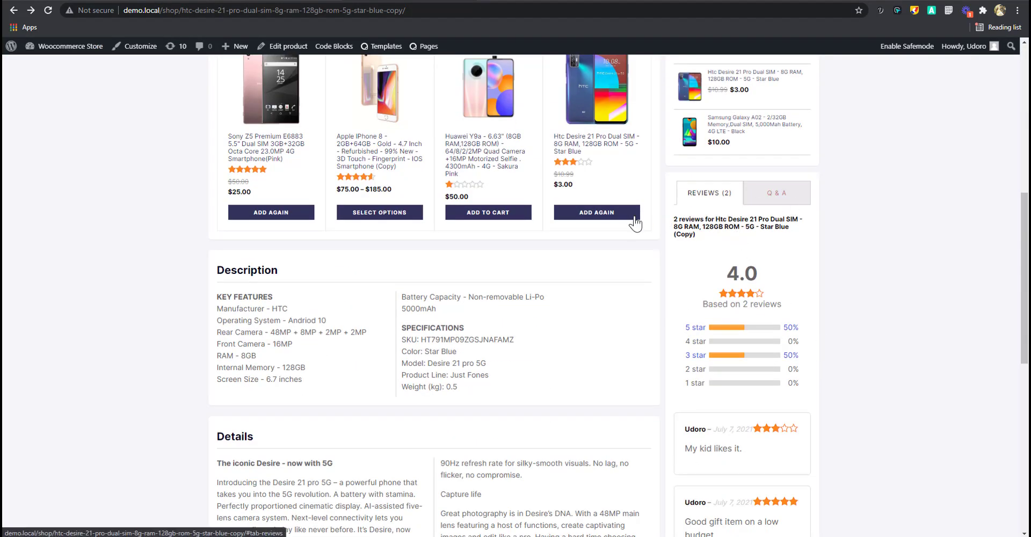
scroll(634, 220, up, 2)
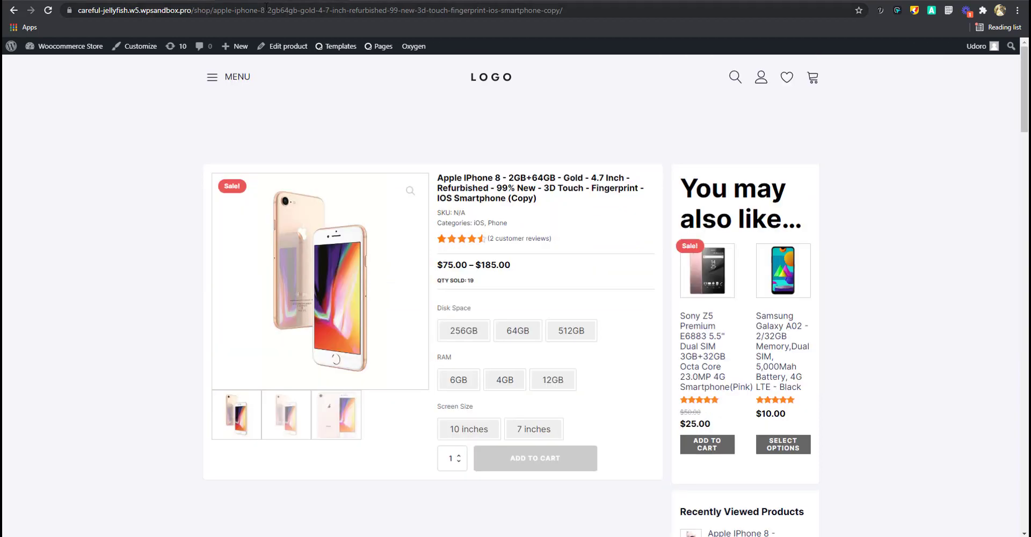
scroll(678, 295, down, 9)
scroll(781, 300, up, 7)
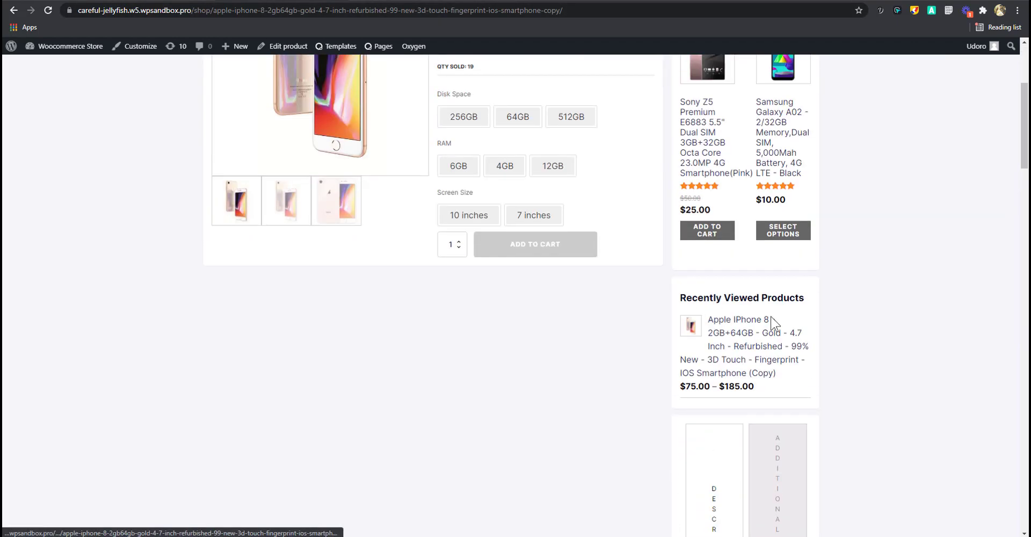
Open the Sony Z5 Premium product from the upsells and check its sidebar by switching between the Description and Additional information tabs.
click(706, 258)
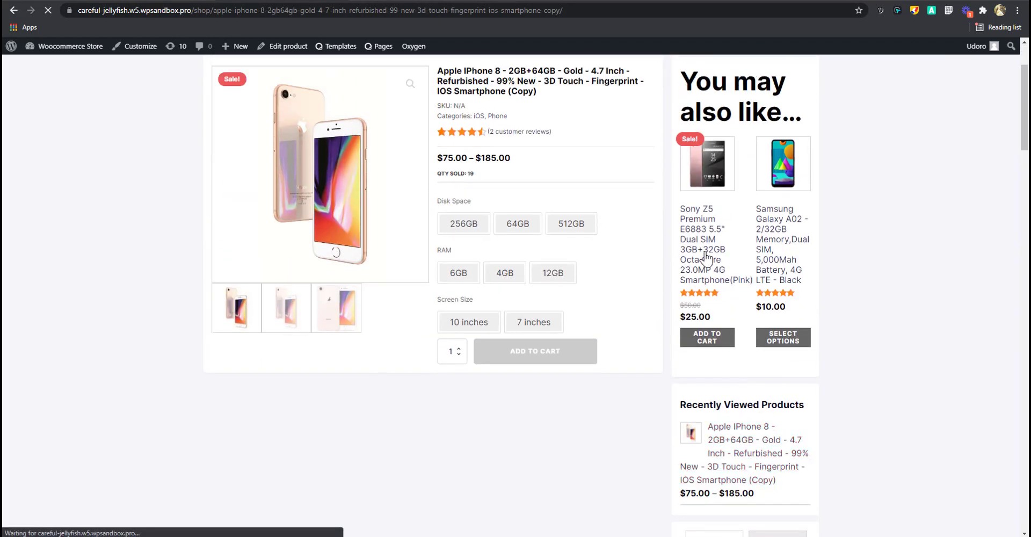
scroll(721, 322, down, 9)
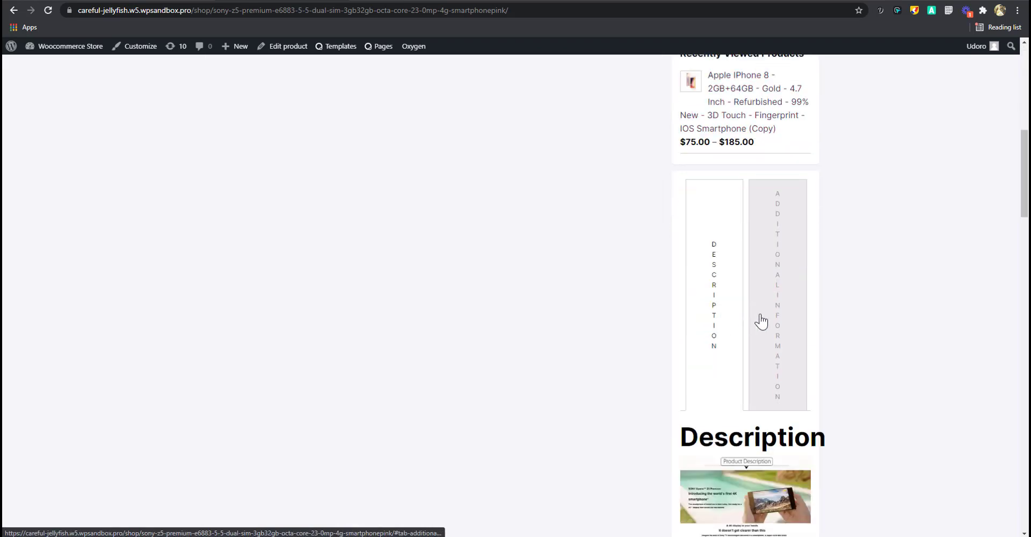
click(761, 321)
click(732, 339)
click(782, 333)
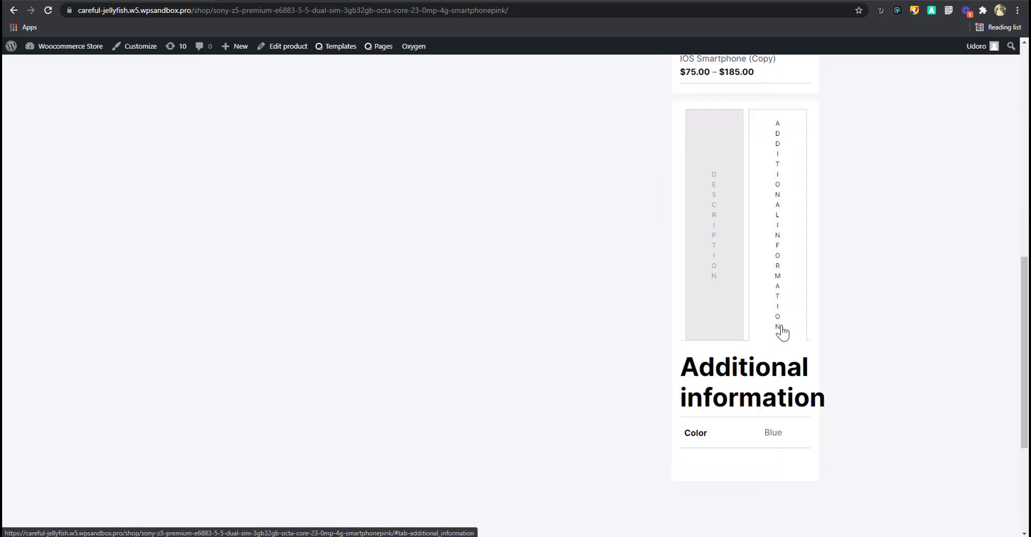
scroll(783, 334, down, 3)
scroll(780, 334, up, 5)
click(738, 312)
click(772, 321)
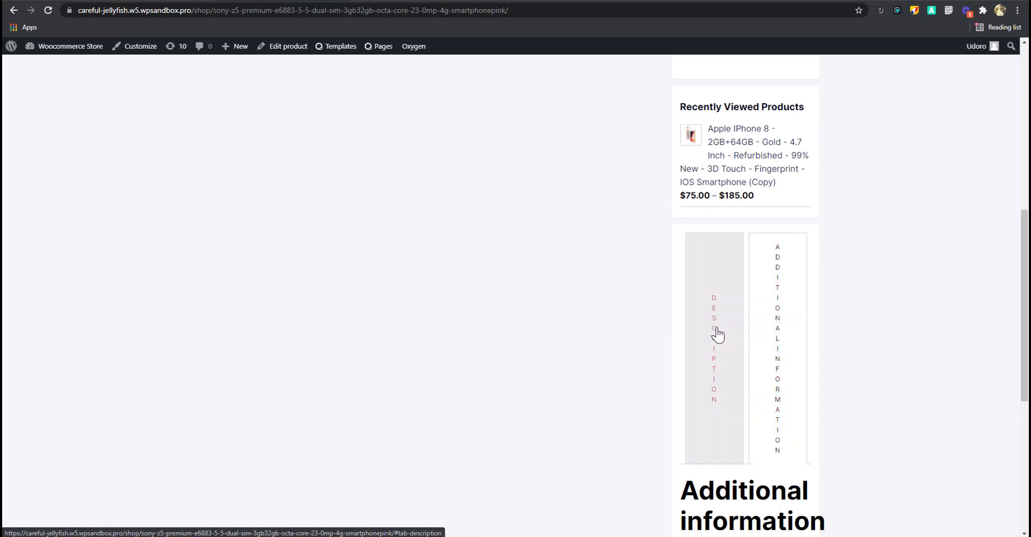
click(790, 339)
click(693, 353)
click(772, 353)
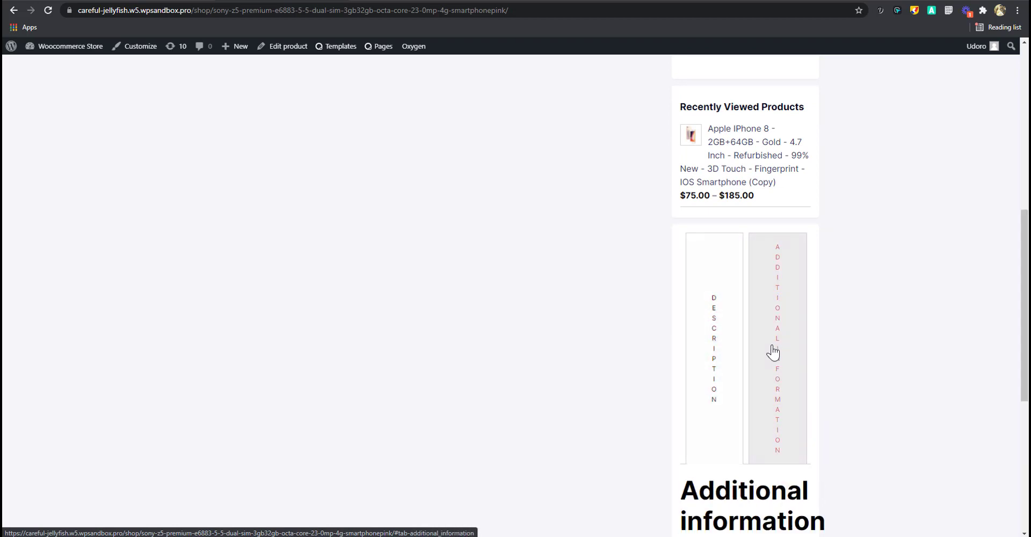
click(716, 365)
click(782, 380)
click(709, 353)
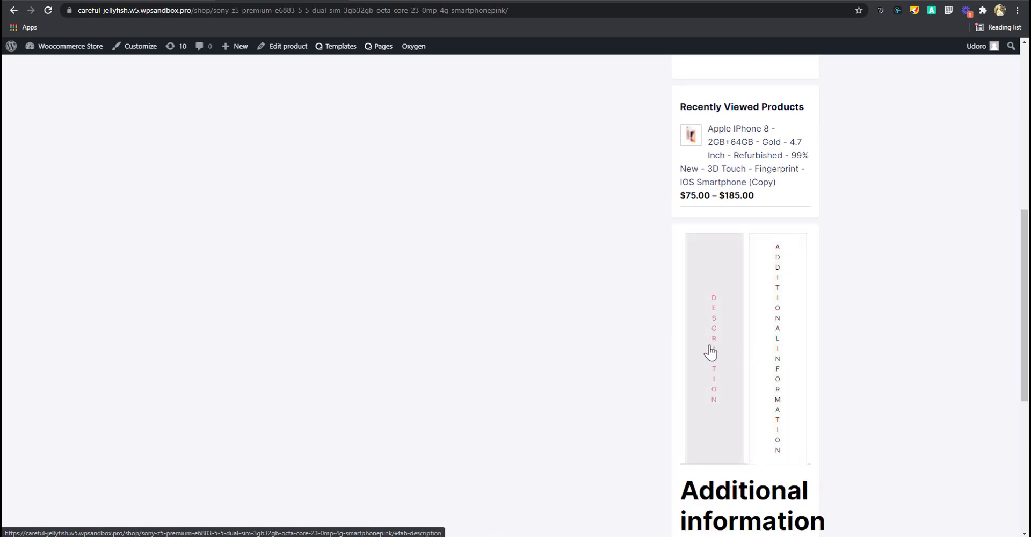
click(756, 361)
click(755, 361)
scroll(723, 340, down, 5)
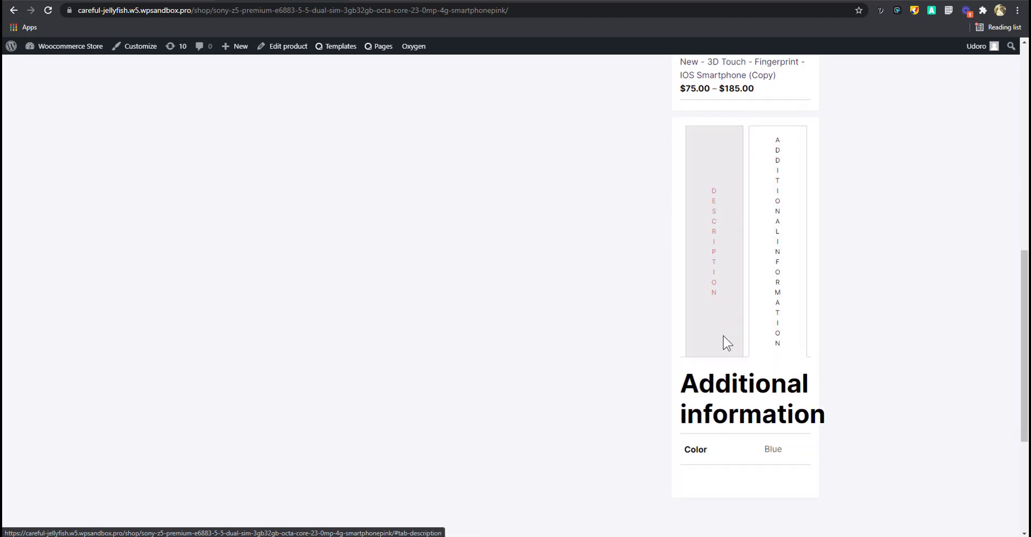
scroll(742, 357, up, 5)
click(717, 310)
click(763, 328)
click(732, 330)
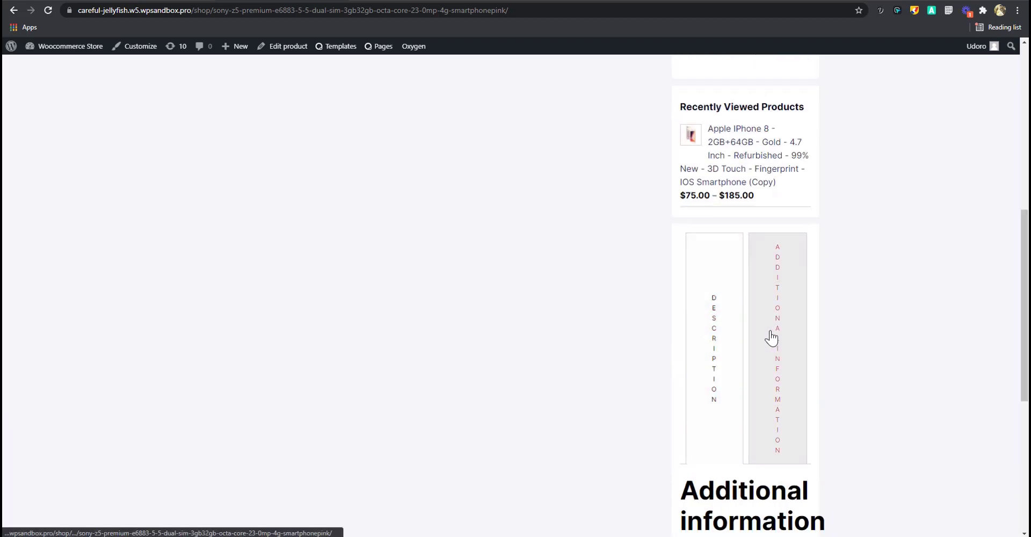
click(772, 339)
click(733, 347)
click(771, 350)
click(726, 355)
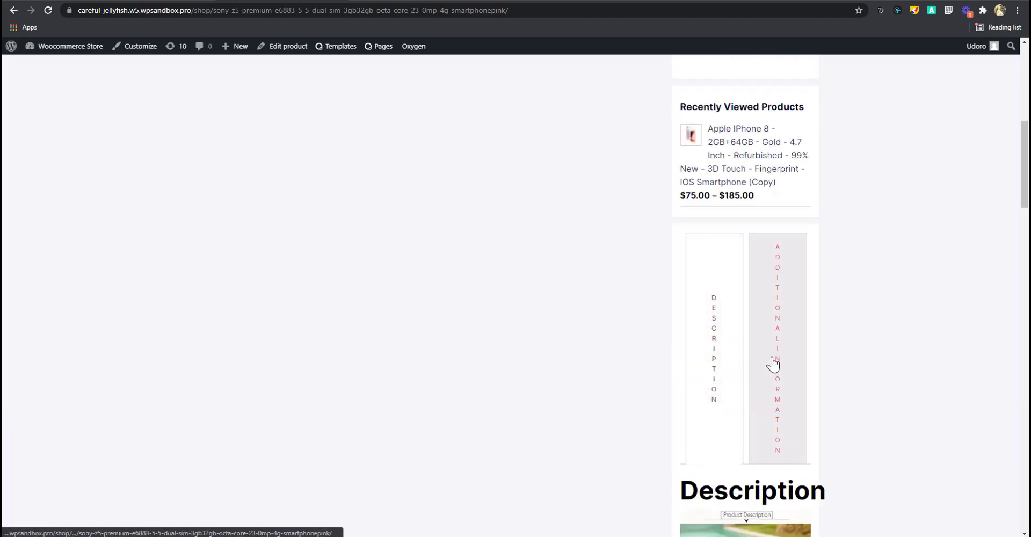
scroll(771, 360, up, 4)
scroll(800, 406, up, 3)
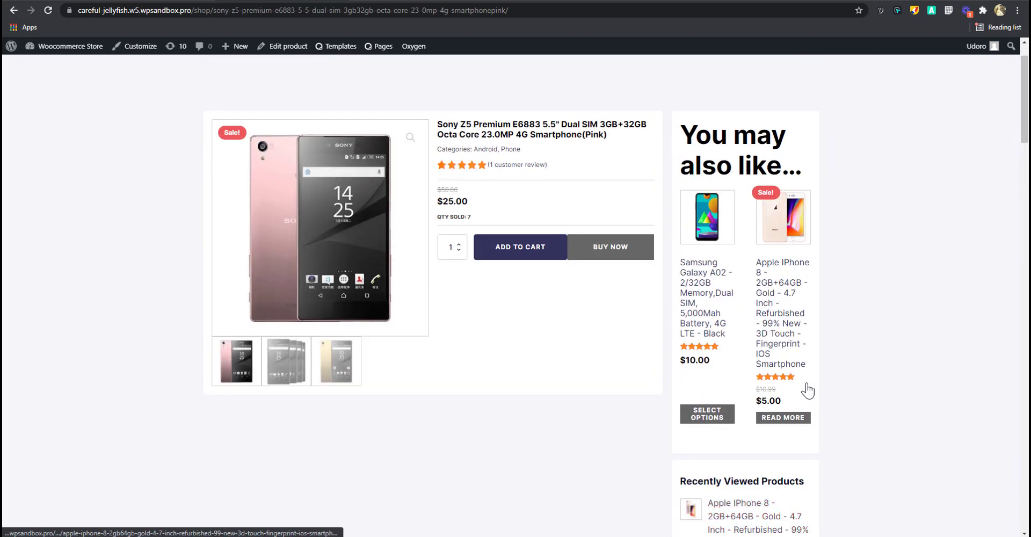
scroll(806, 390, down, 2)
scroll(760, 379, down, 1)
scroll(768, 417, up, 1)
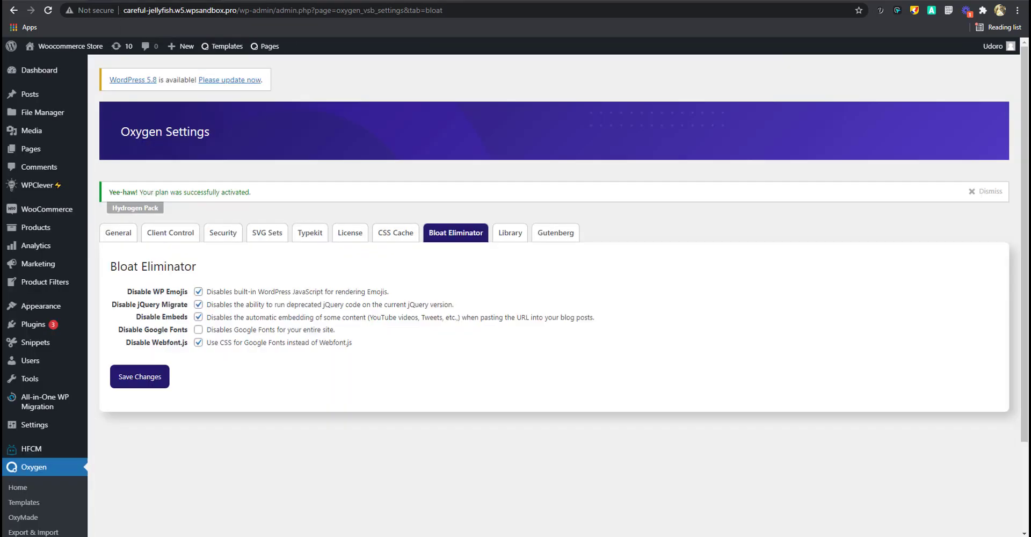
Open the "Remove Woocommerce product tabs" snippet in the WordPress admin, then save and activate it to run everywhere.
click(33, 345)
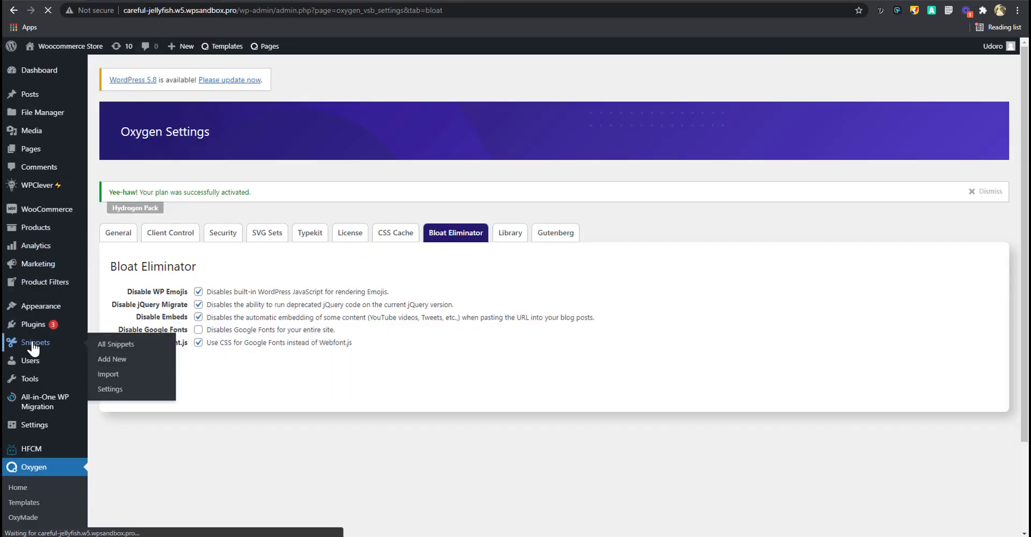
scroll(244, 284, down, 2)
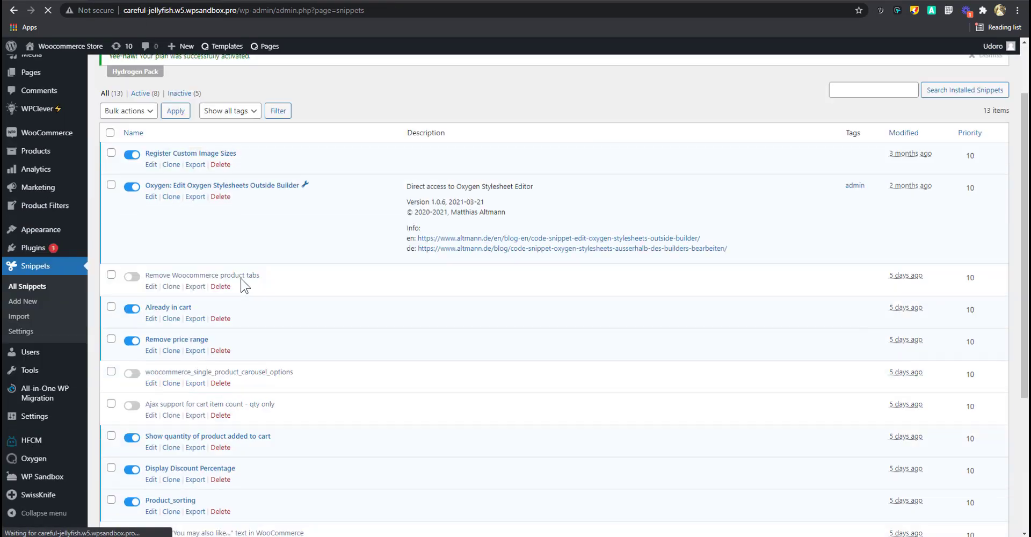
scroll(245, 285, down, 1)
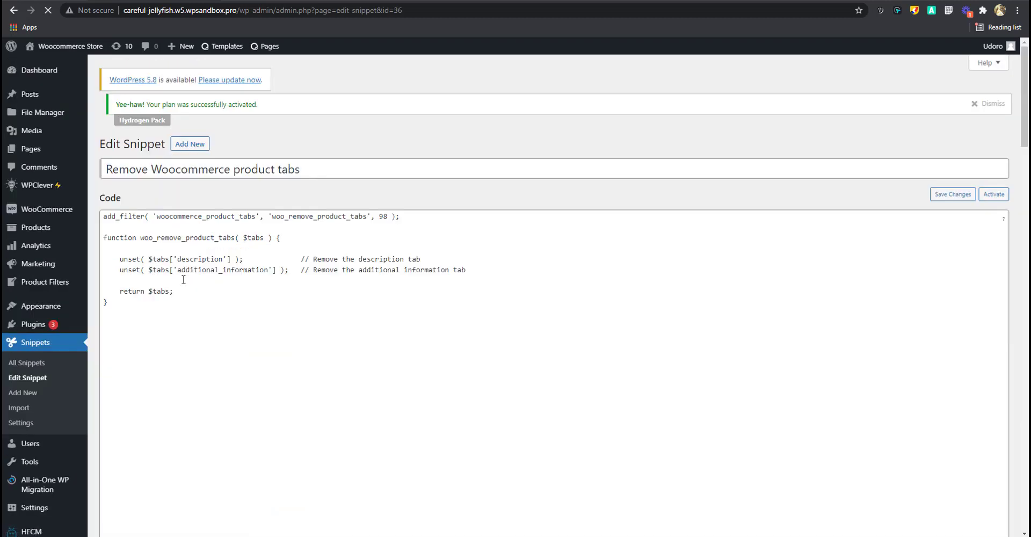
drag(200, 270, 236, 283)
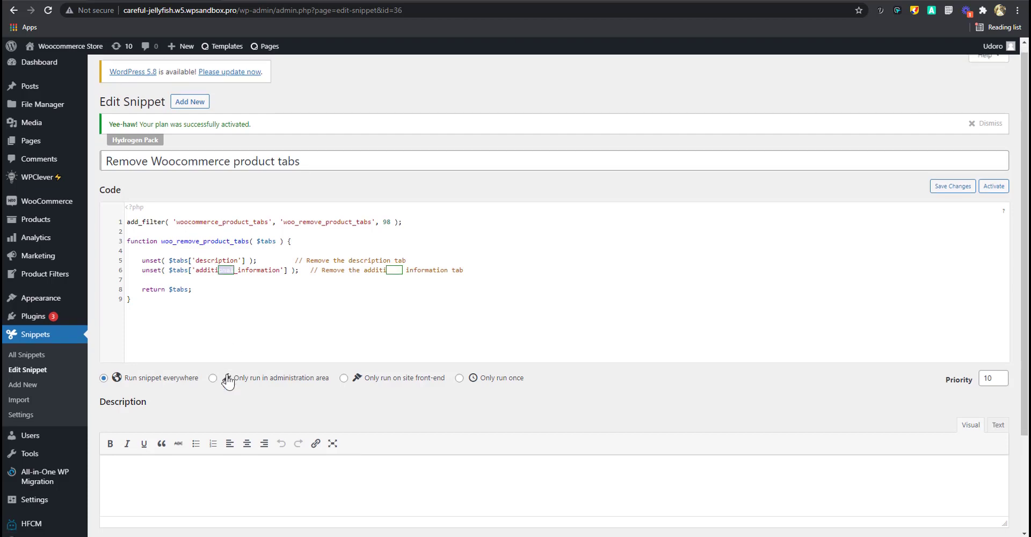
scroll(226, 376, down, 3)
click(162, 486)
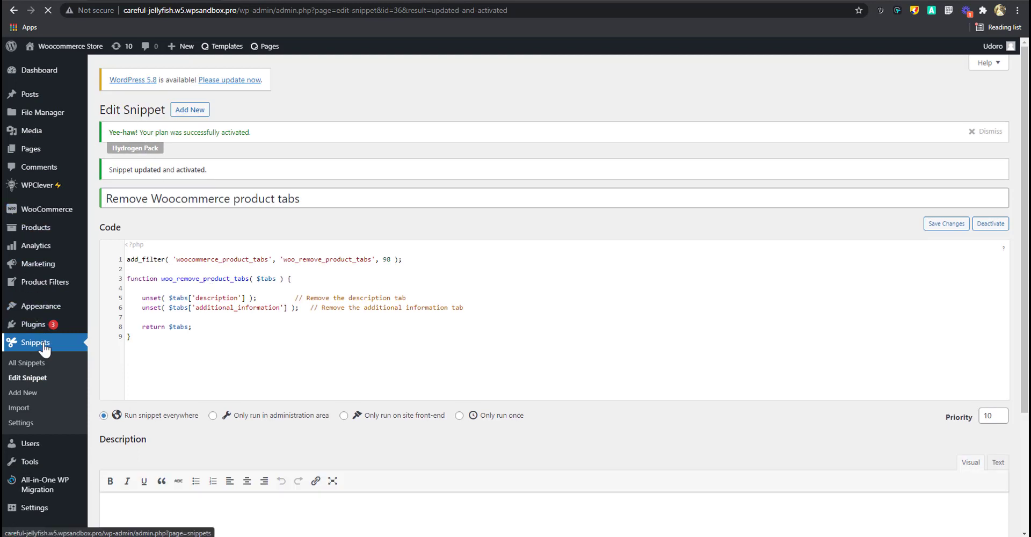
Activate the snippets that change the "You may also like..." and "You may be interested in..." text in WooCommerce.
scroll(177, 354, down, 2)
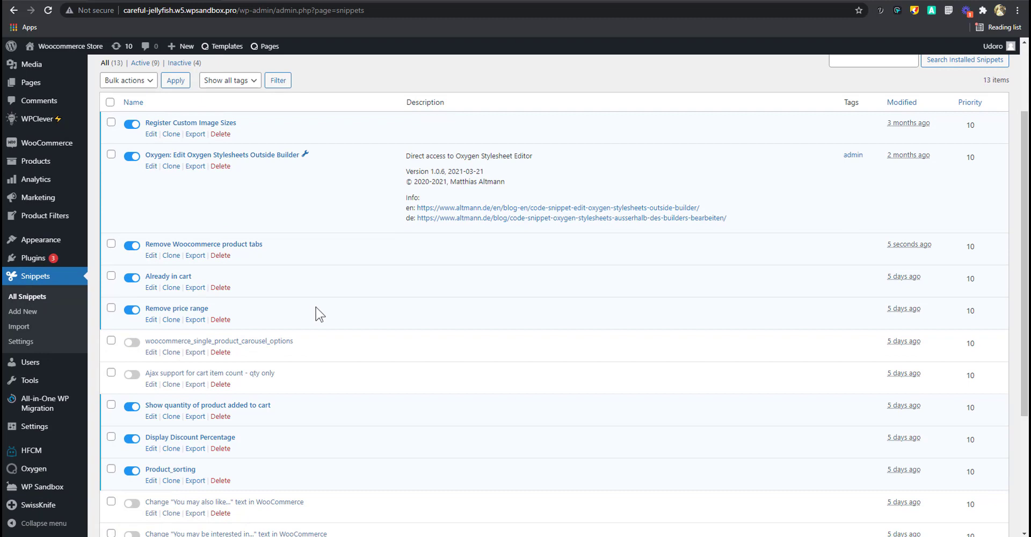
scroll(320, 314, down, 1)
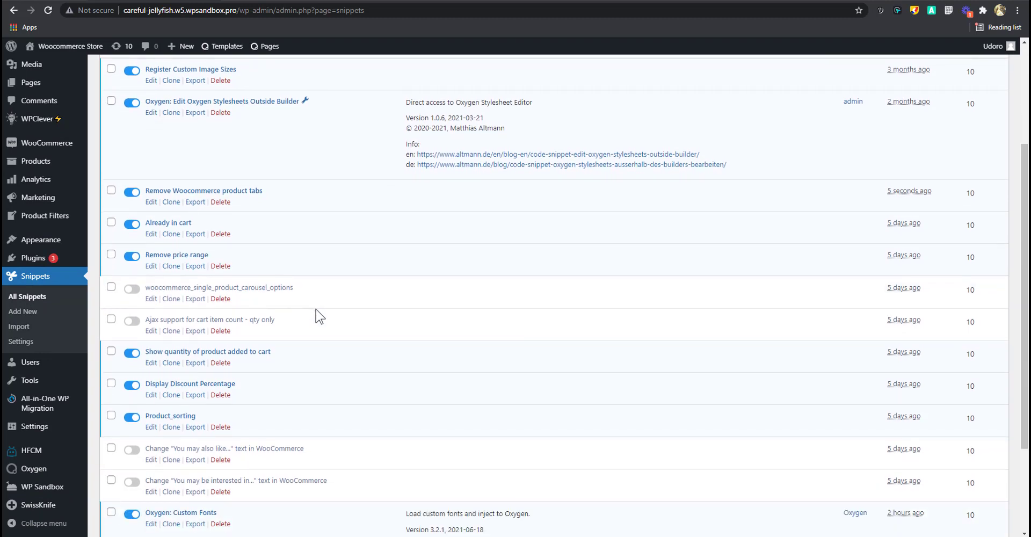
scroll(320, 316, down, 1)
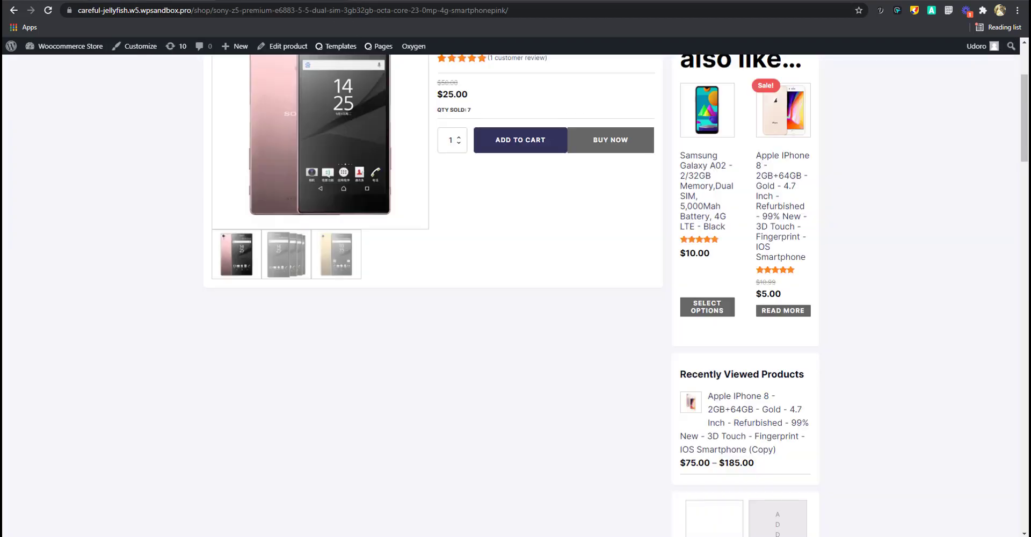
scroll(764, 227, up, 3)
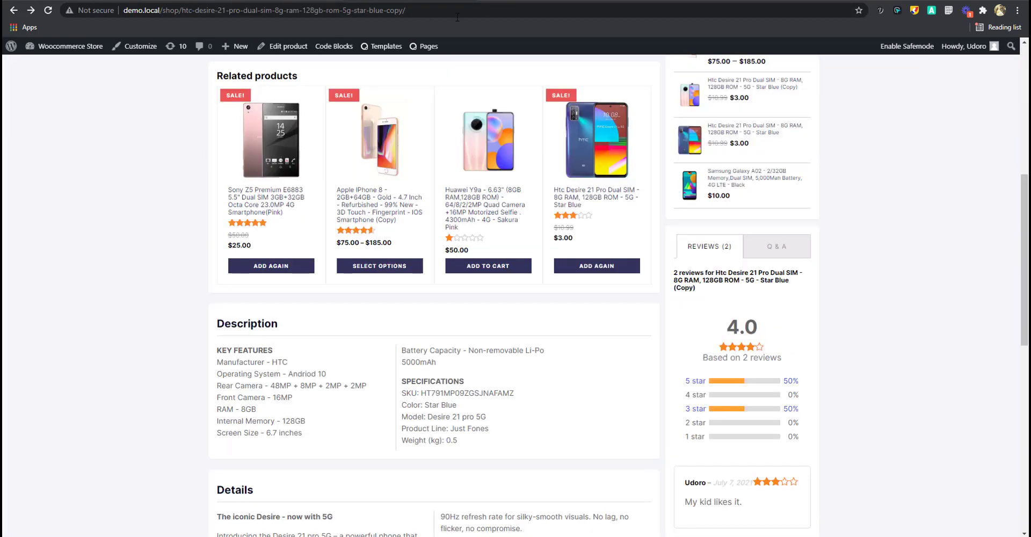
scroll(785, 241, up, 7)
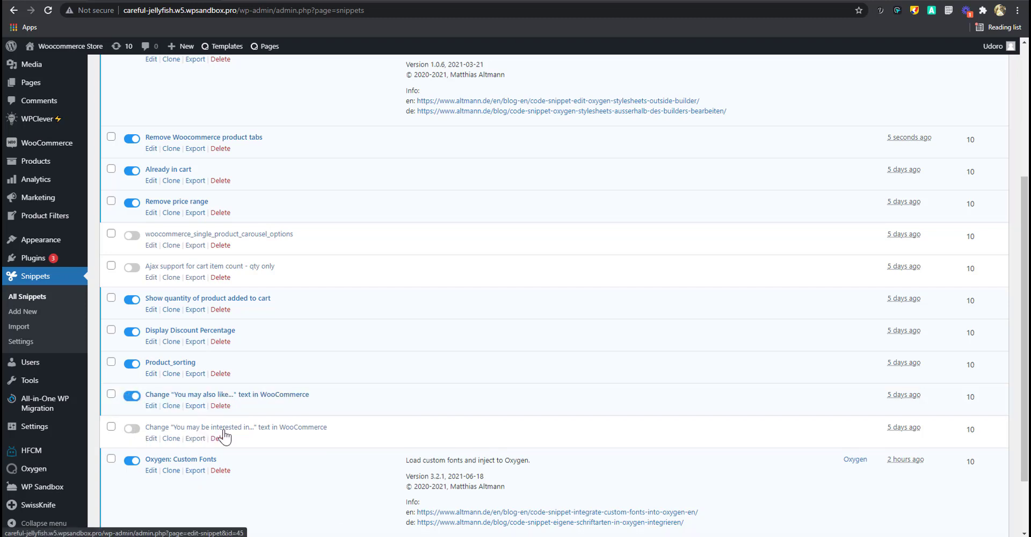
click(132, 429)
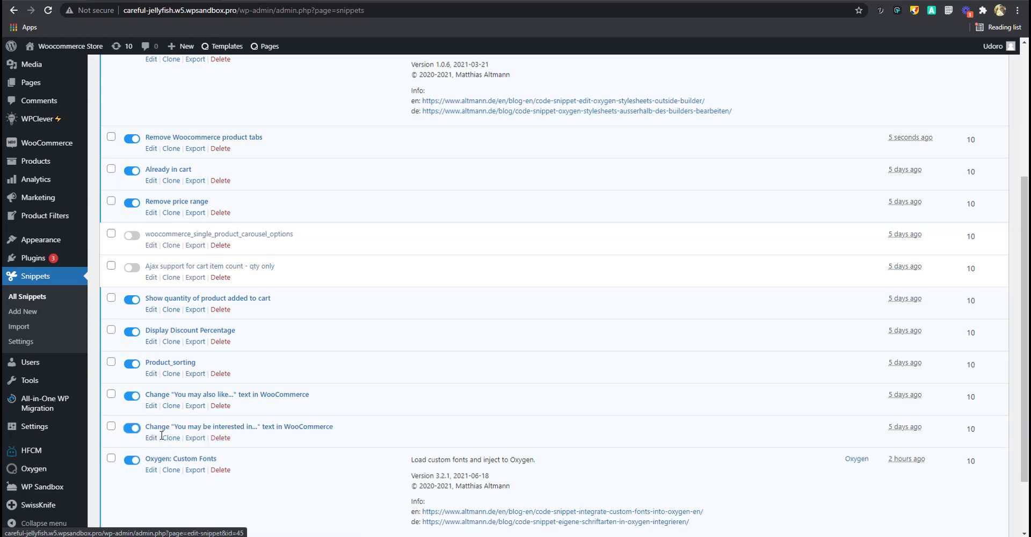
Check the upsell heading, recently viewed products and reviews section on the sandbox site's Sony Z5 Premium product page.
click(278, 0)
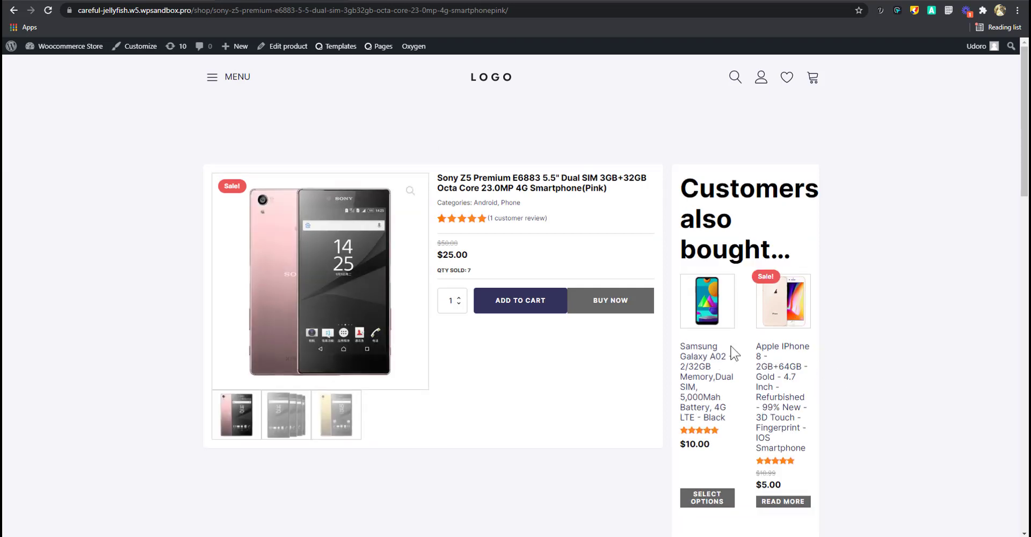
scroll(588, 389, down, 1)
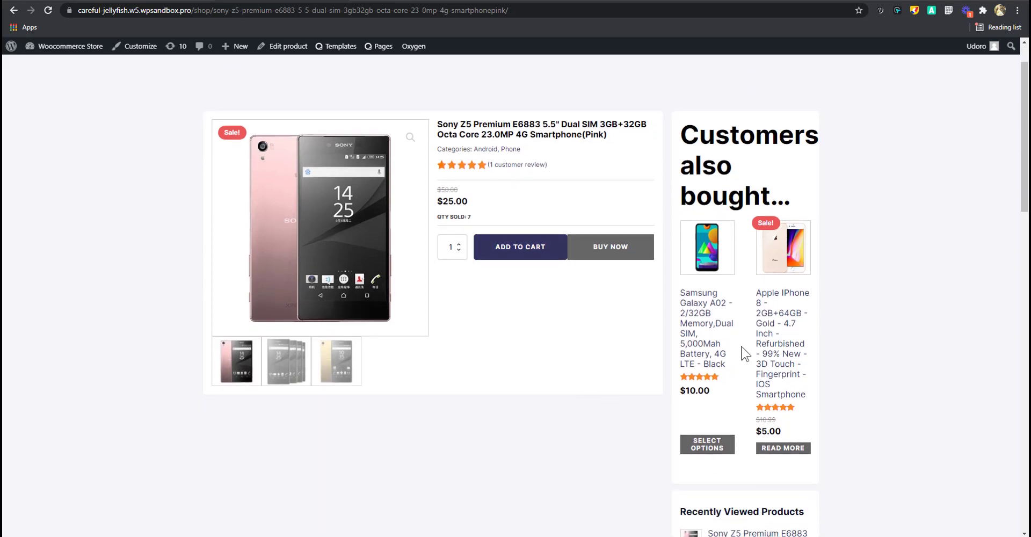
scroll(757, 432, down, 9)
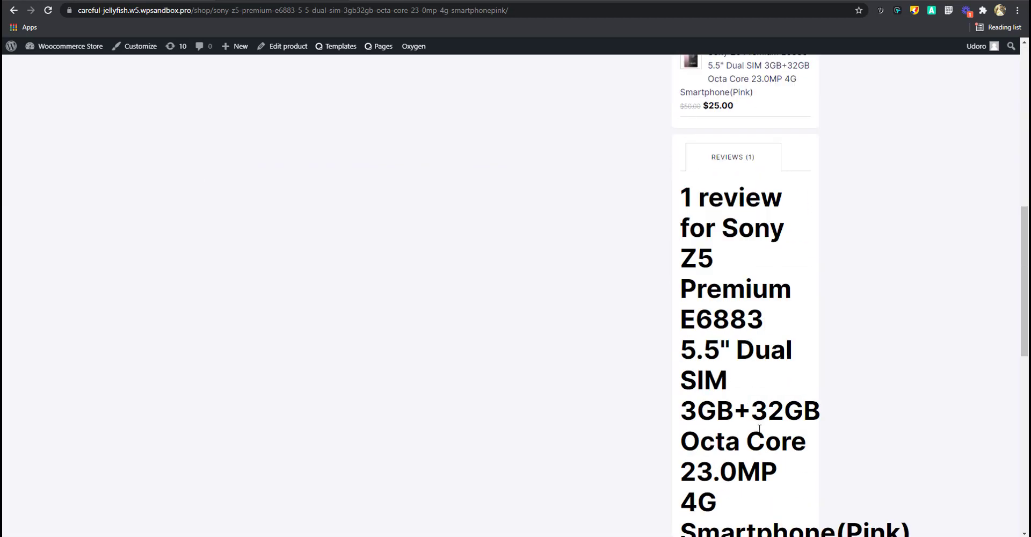
scroll(759, 396, up, 4)
scroll(744, 388, down, 8)
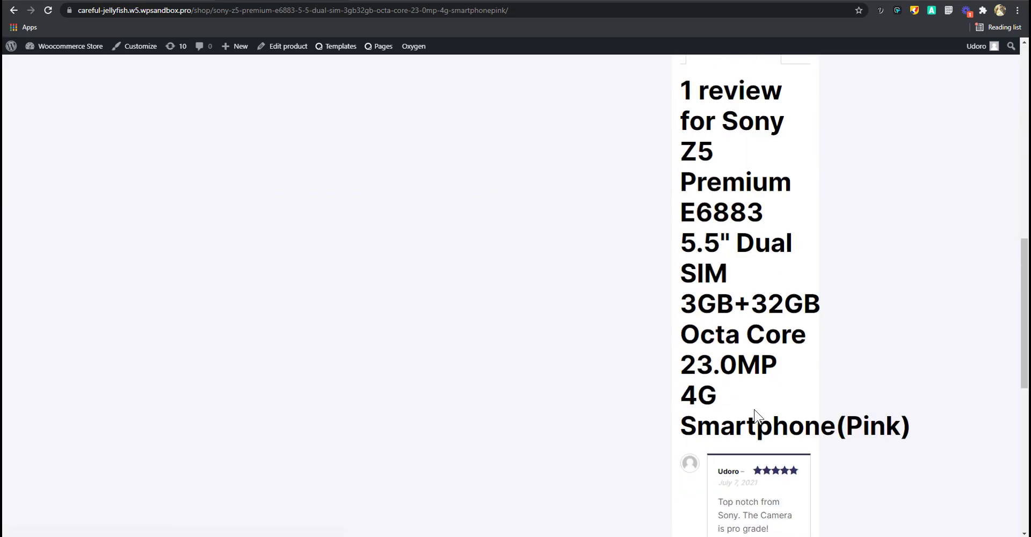
scroll(757, 397, up, 5)
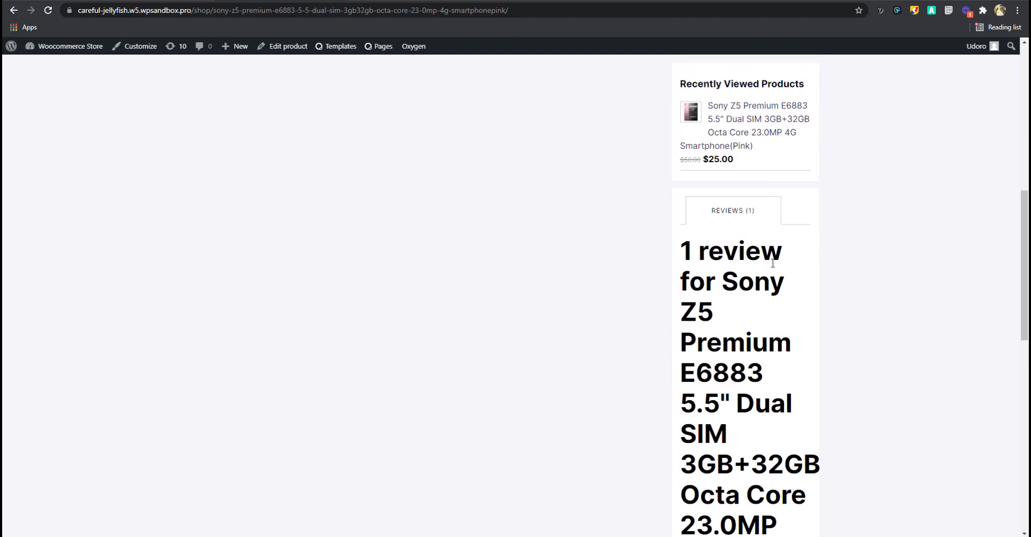
scroll(742, 385, up, 3)
scroll(776, 385, down, 9)
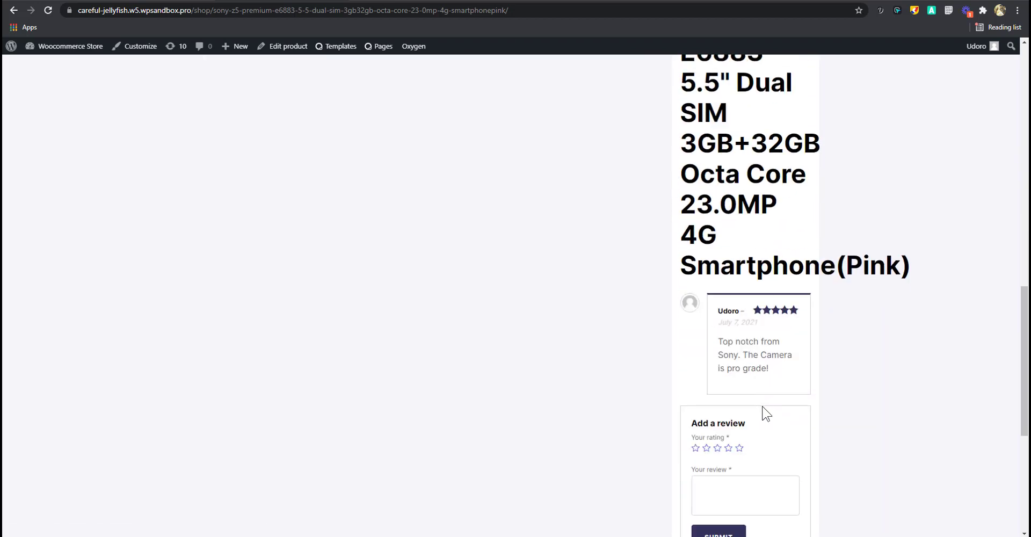
scroll(770, 424, up, 12)
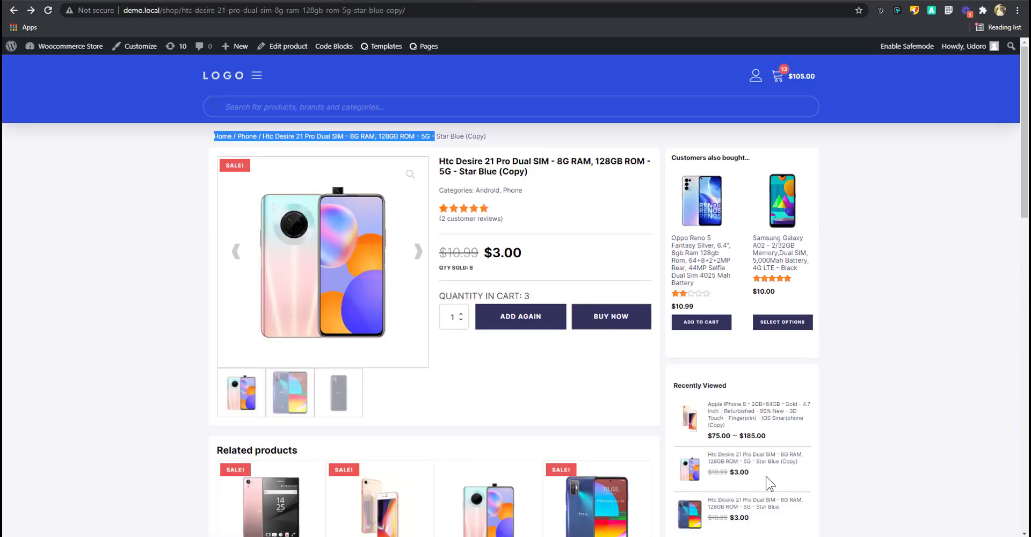
Compare the Reviews and Q & A tabs on the demo site's Htc Desire 21 Pro product page.
scroll(770, 484, down, 5)
click(781, 362)
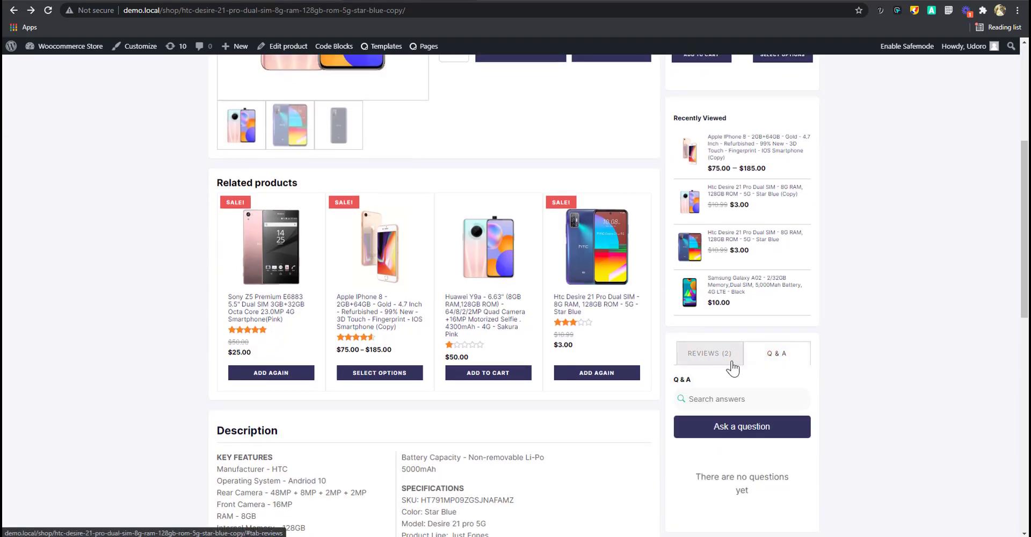
click(728, 366)
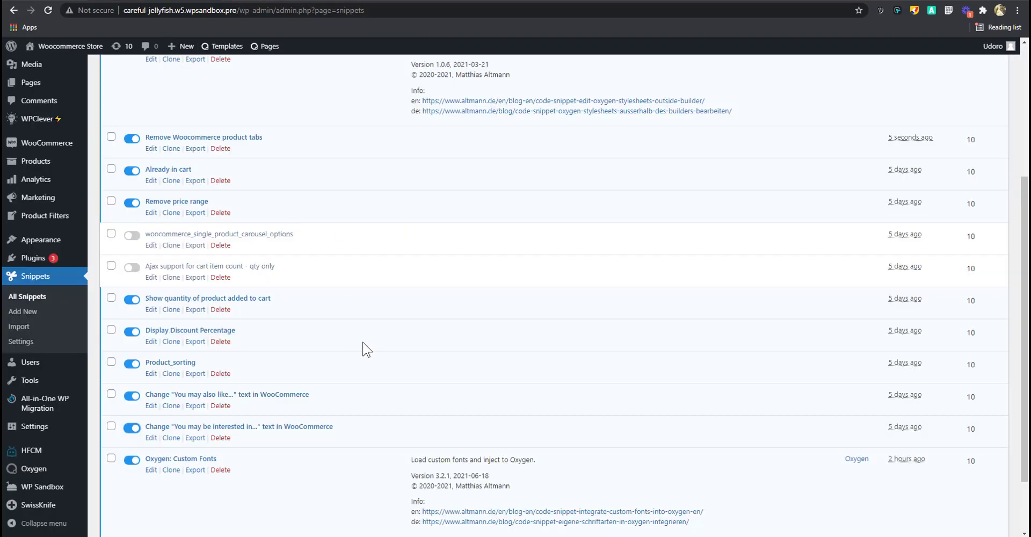
Open the sandbox site's installed plugins and find the Customer Reviews for WooCommerce plugin.
scroll(359, 353, up, 1)
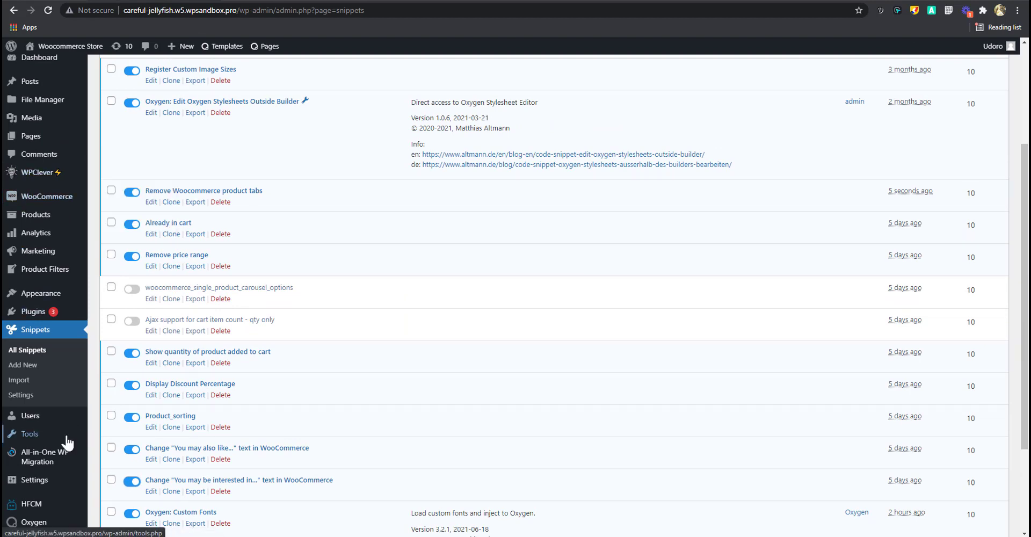
click(35, 311)
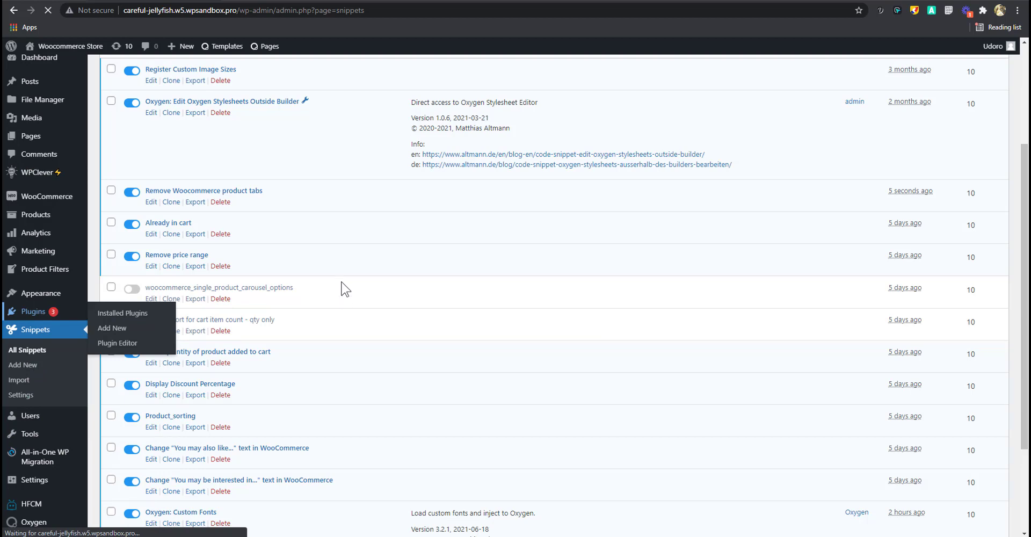
scroll(346, 300, down, 6)
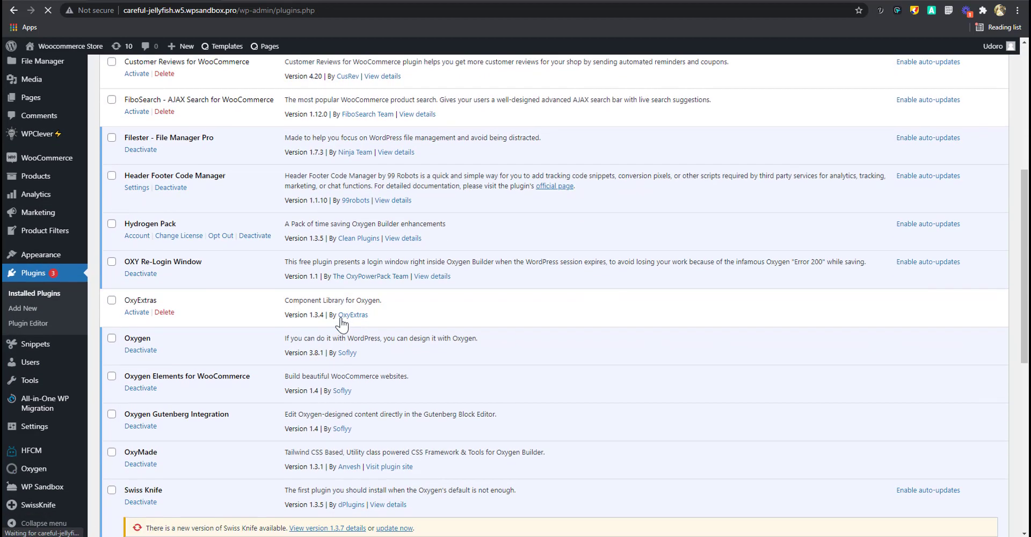
scroll(342, 324, up, 2)
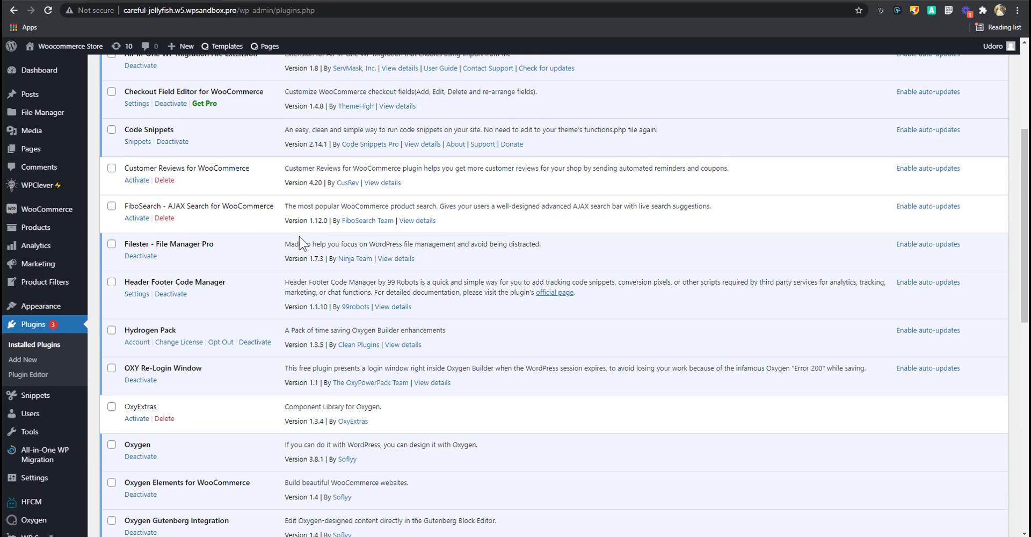
scroll(256, 209, up, 2)
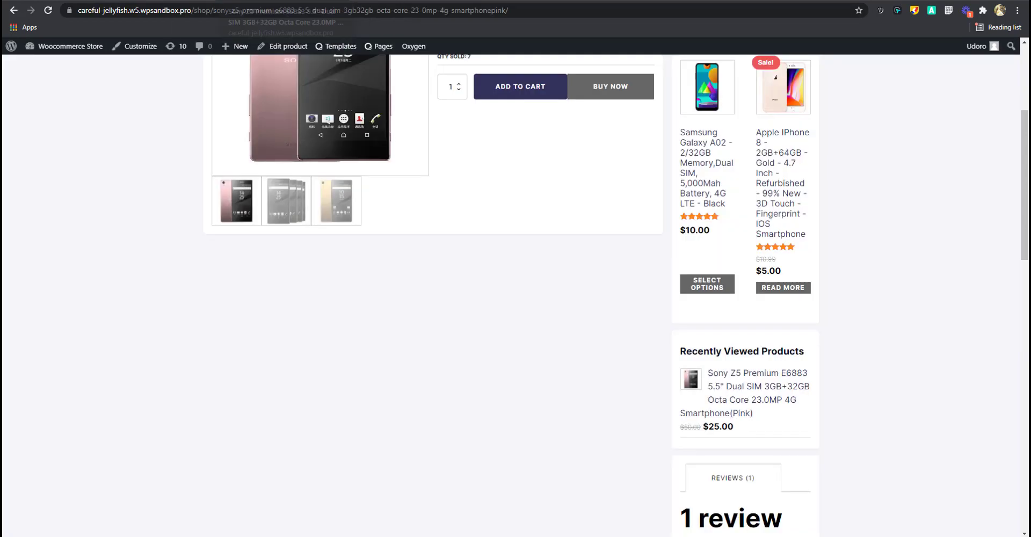
Compare the Sony page's reviews section with the rating summary and reviews on the demo site's Htc product page.
scroll(830, 408, down, 9)
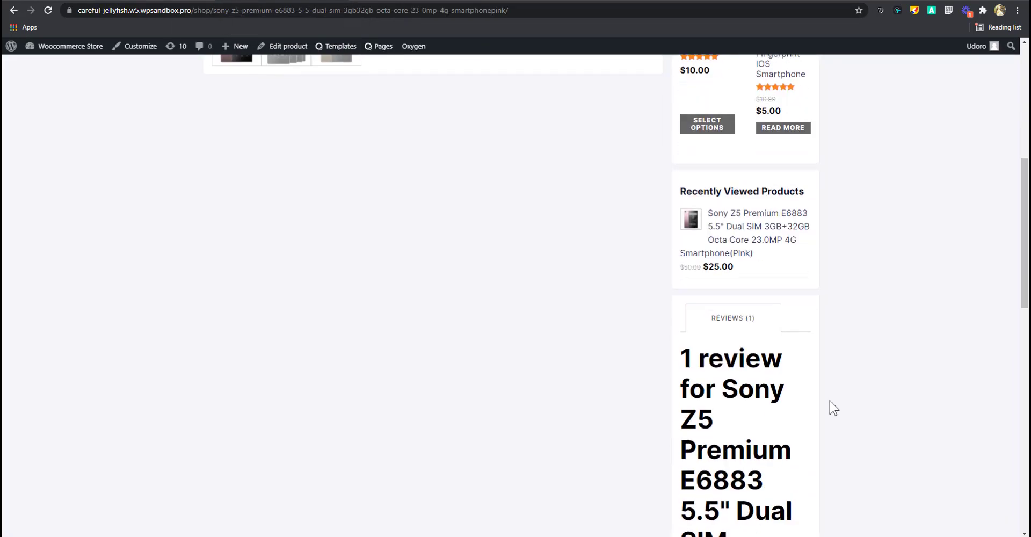
scroll(771, 424, up, 7)
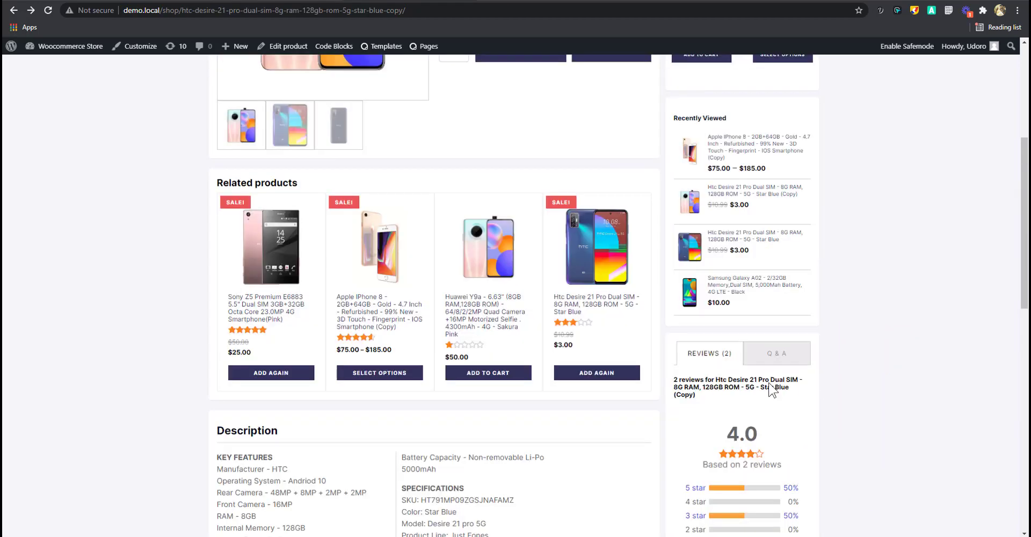
scroll(725, 278, down, 4)
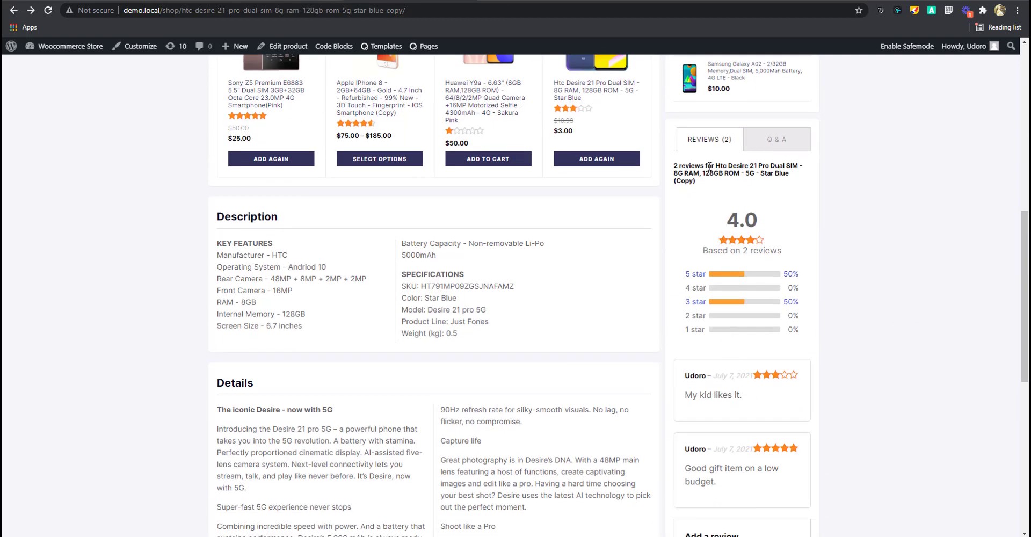
drag(709, 179, 813, 348)
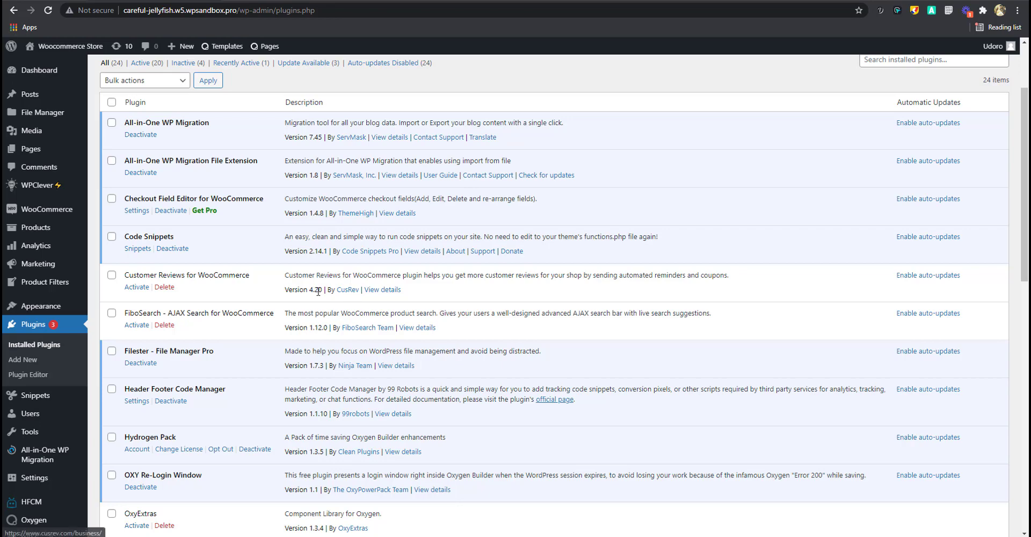
Activate the Customer Reviews for WooCommerce plugin.
click(137, 287)
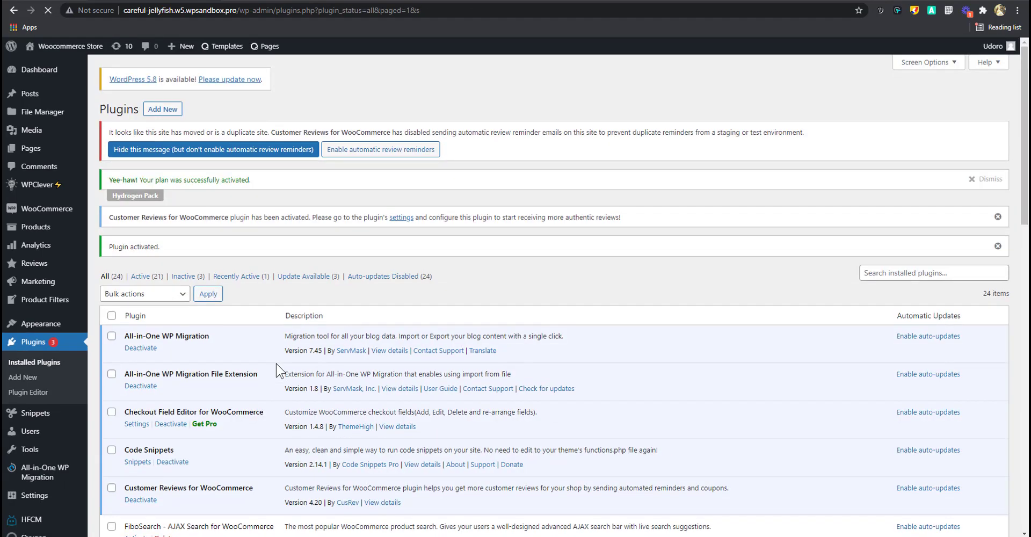
scroll(276, 369, down, 4)
scroll(277, 370, down, 5)
scroll(276, 369, up, 7)
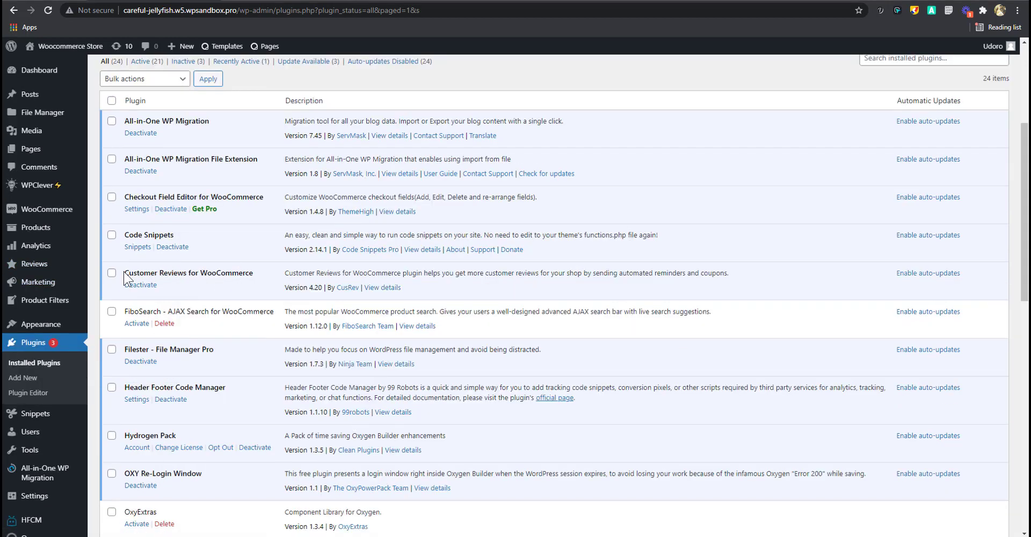
drag(124, 273, 208, 273)
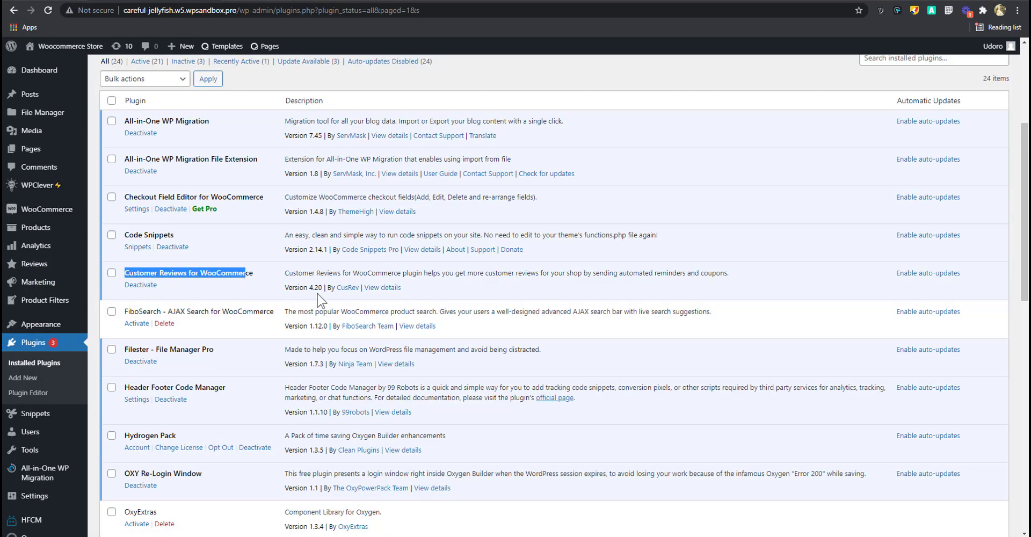
View the plugin's list of customer questions and answers, and open the Q & A section of its settings.
mouse_move(40, 266)
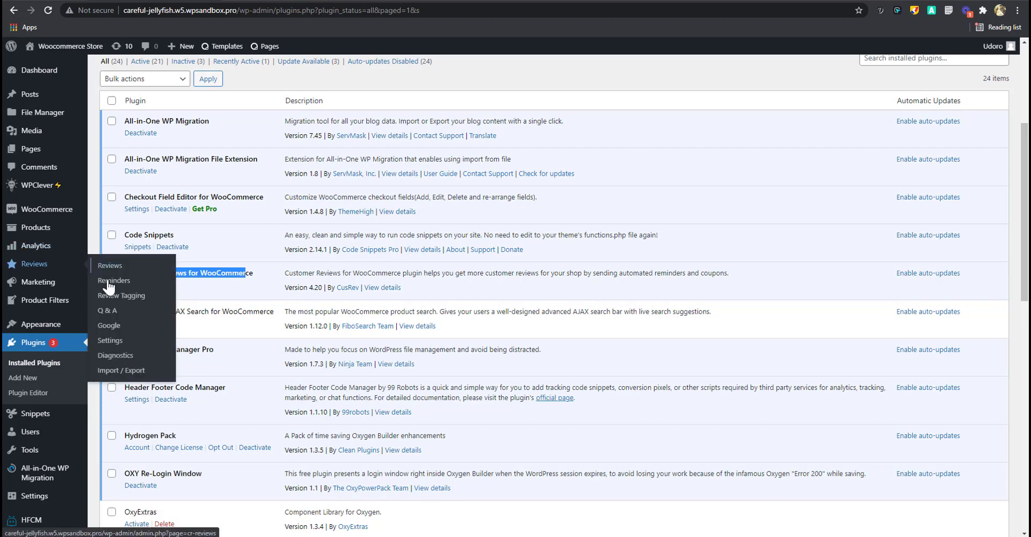
click(107, 313)
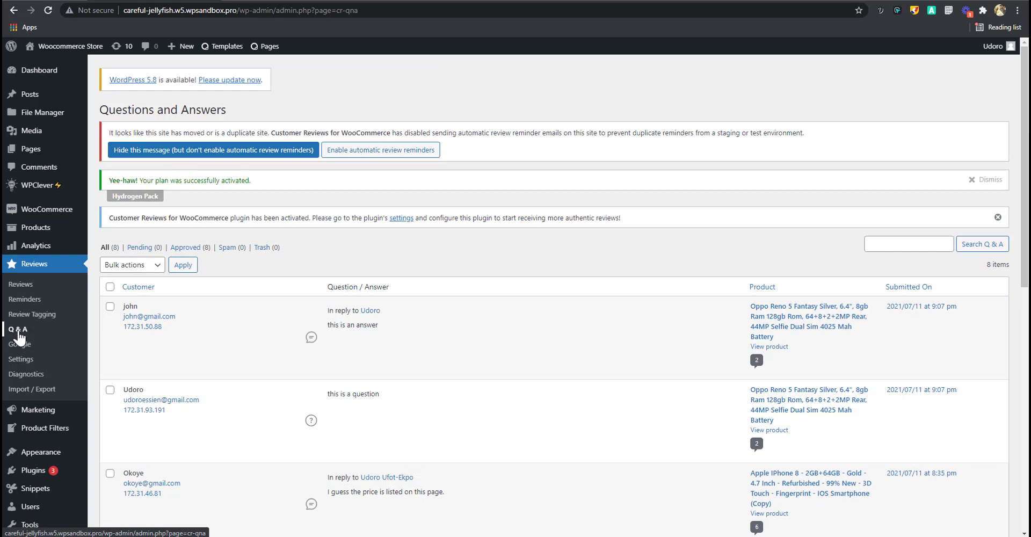
click(22, 364)
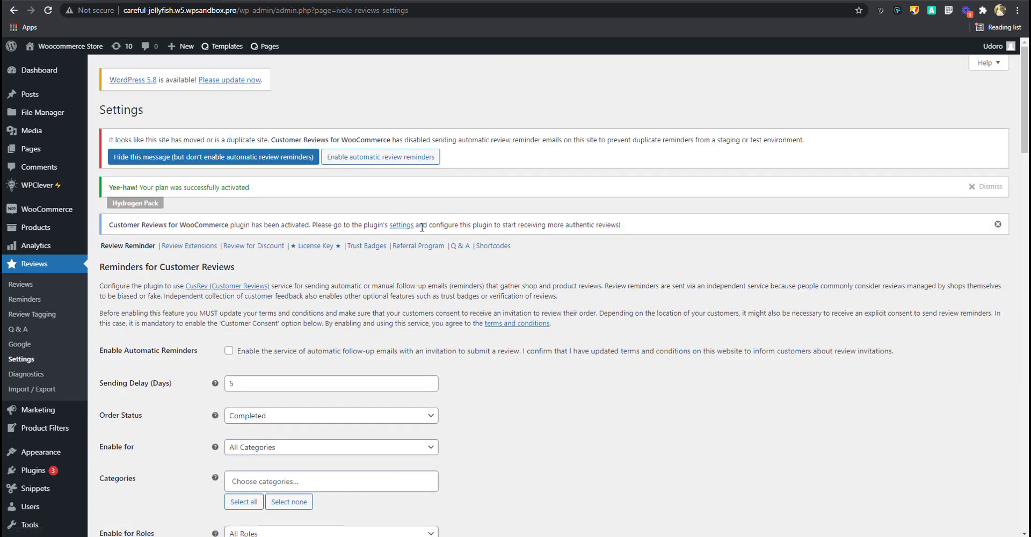
click(461, 246)
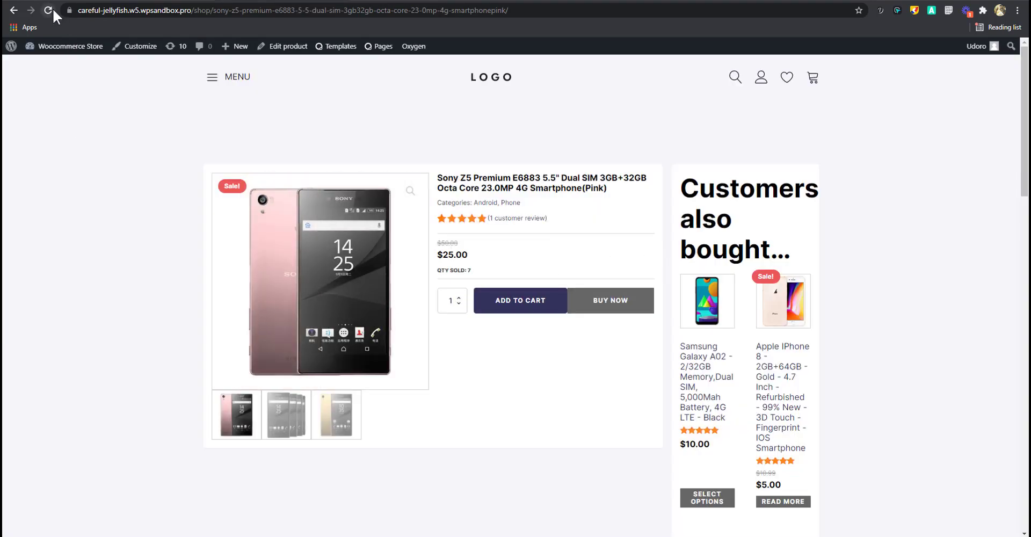
Reload the Sony Z5 Premium product page and check its Reviews and Q & A tabs.
click(48, 10)
scroll(545, 242, down, 3)
scroll(542, 241, down, 5)
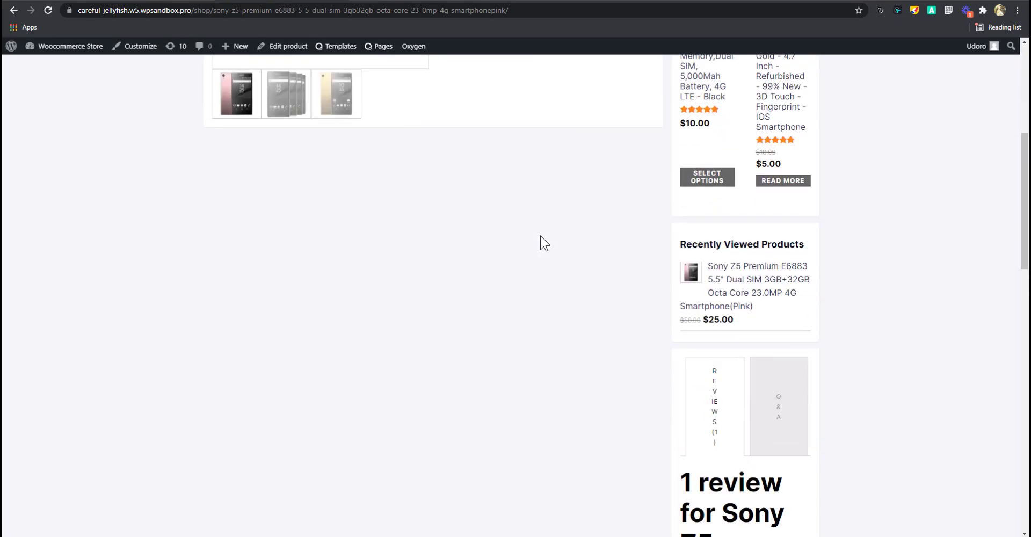
click(801, 307)
scroll(821, 315, down, 2)
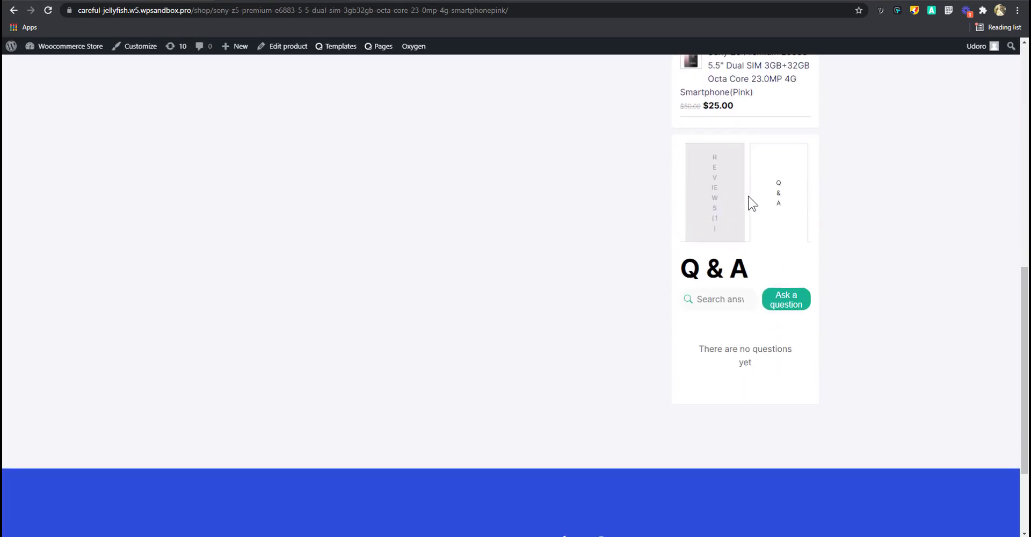
click(734, 214)
click(782, 223)
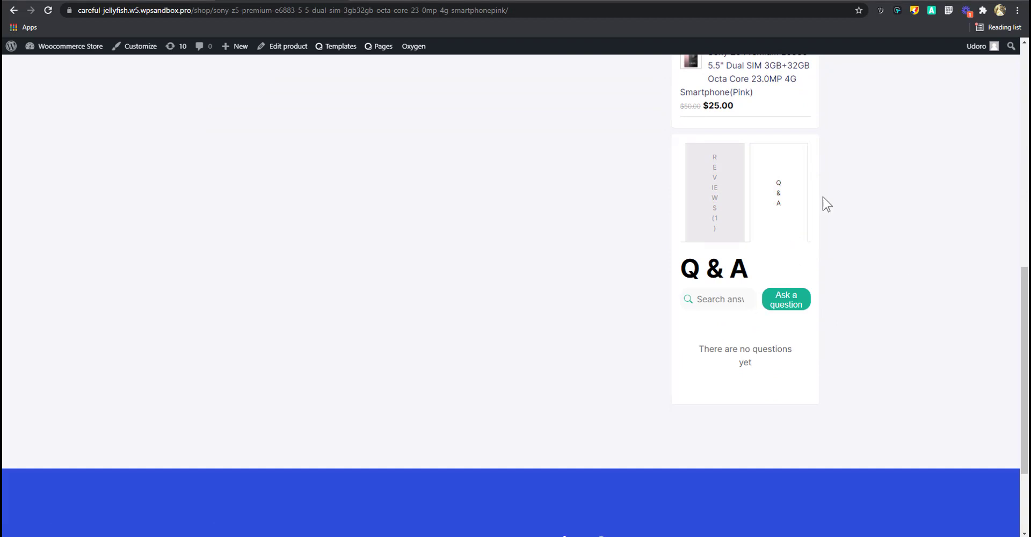
scroll(737, 258, up, 8)
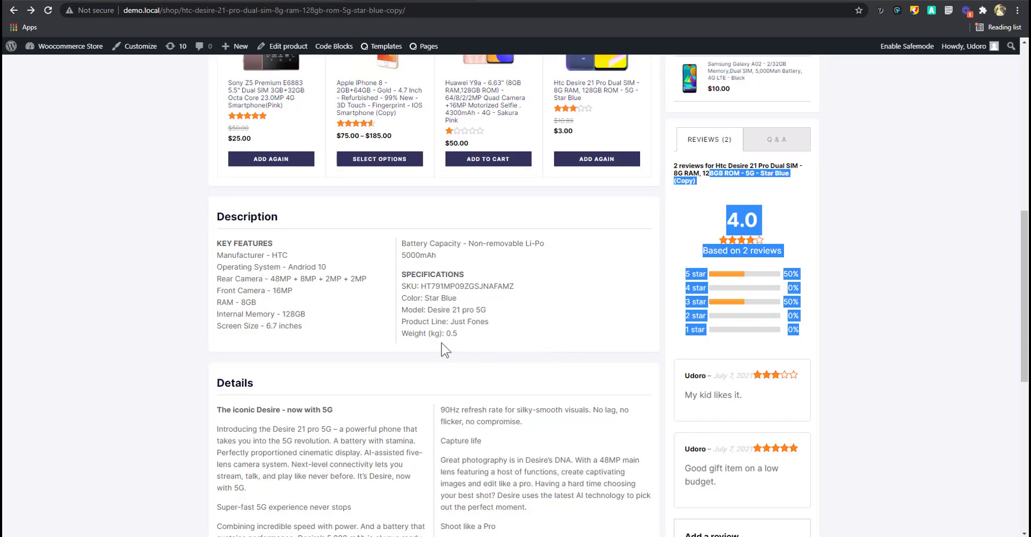
Compare the related products, description and details sections on the demo's Htc product page with the sandbox Sony Z5 Premium page.
scroll(445, 349, up, 4)
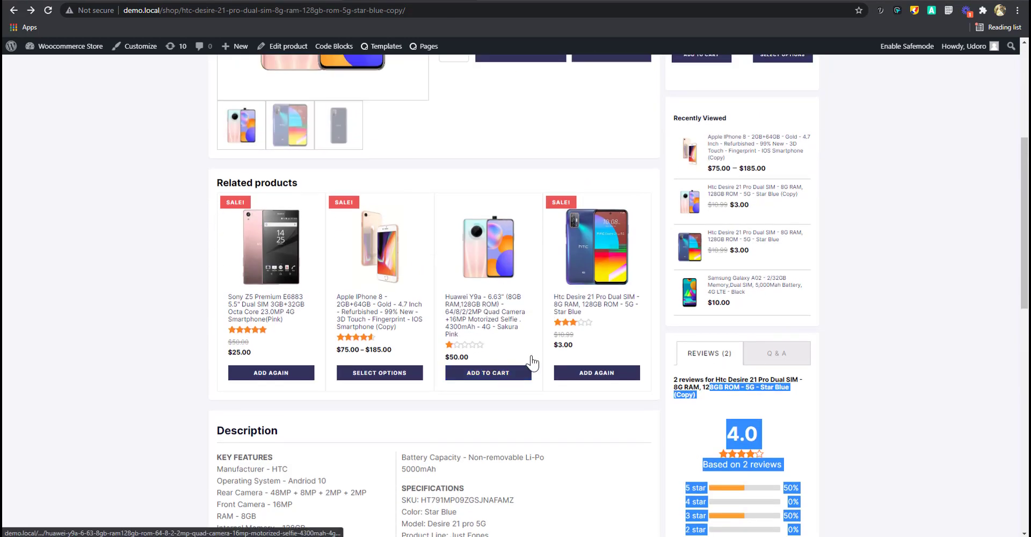
scroll(725, 365, down, 10)
scroll(725, 363, up, 6)
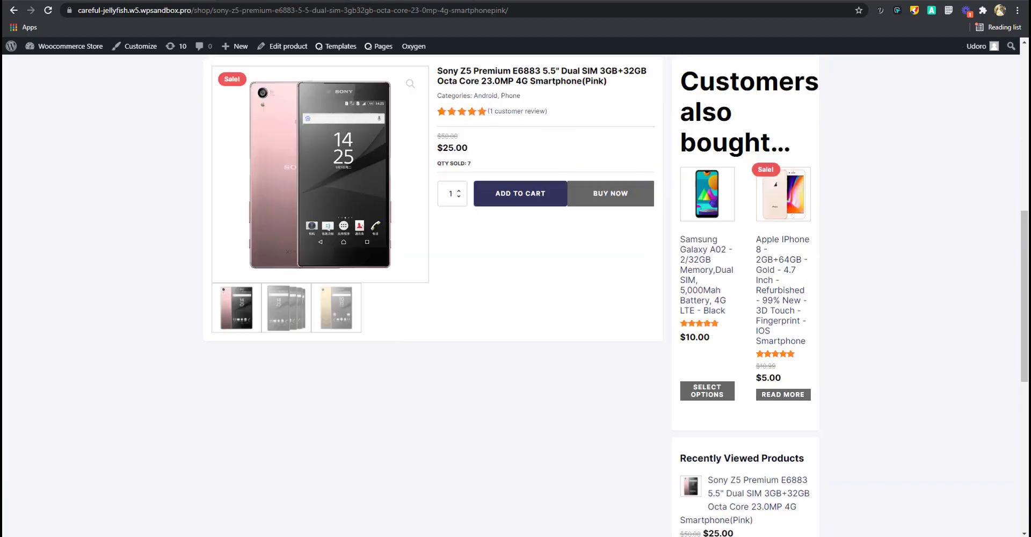
scroll(736, 366, down, 9)
scroll(752, 370, up, 9)
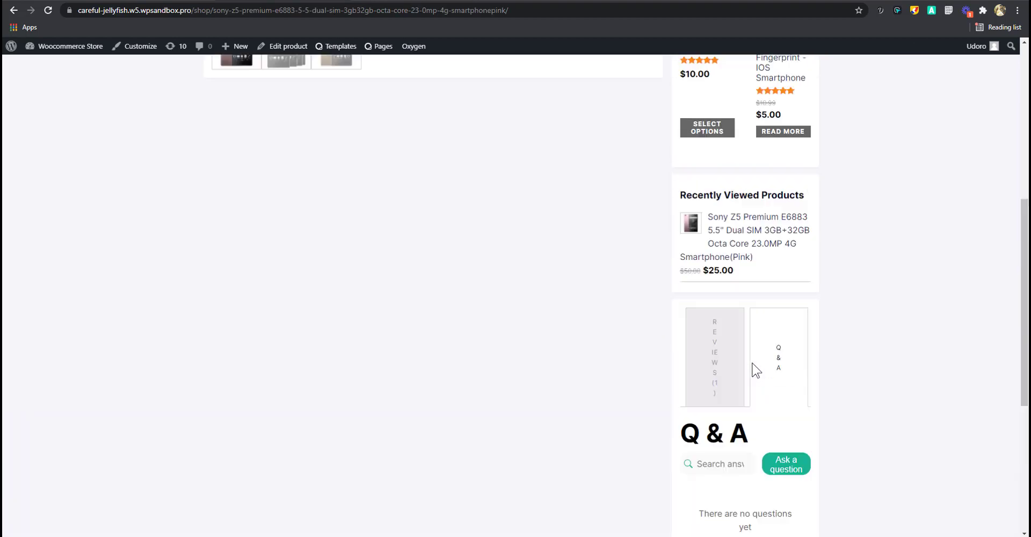
scroll(754, 376, up, 2)
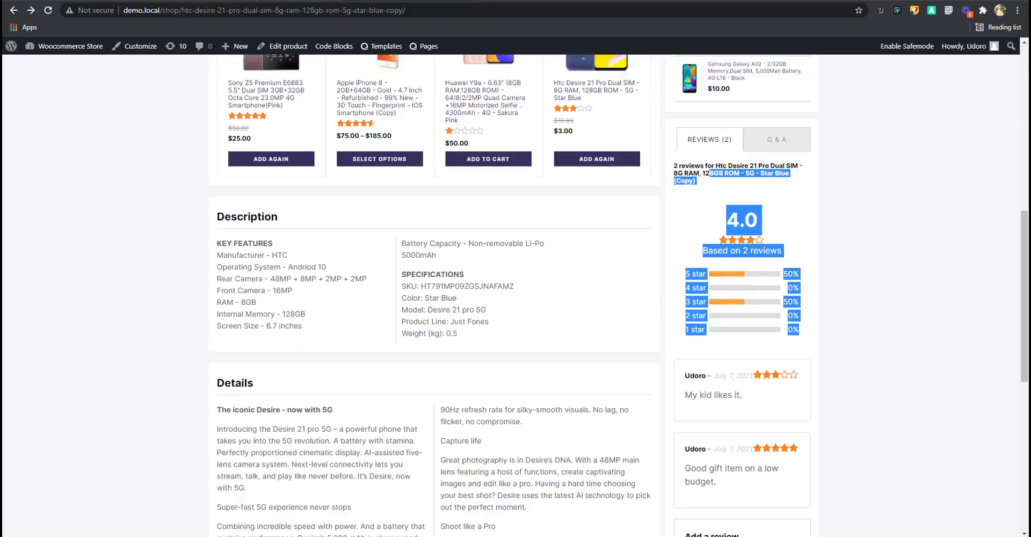
scroll(565, 278, up, 7)
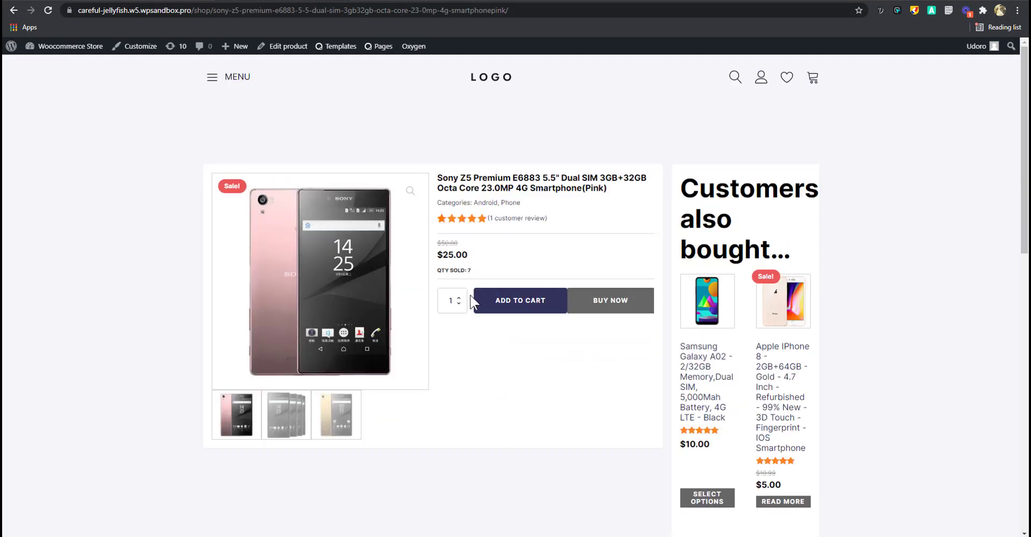
Open the sandbox's Samsung Galaxy A02 product page and compare its quantity-in-cart line and layout with the demo's Htc page.
click(706, 378)
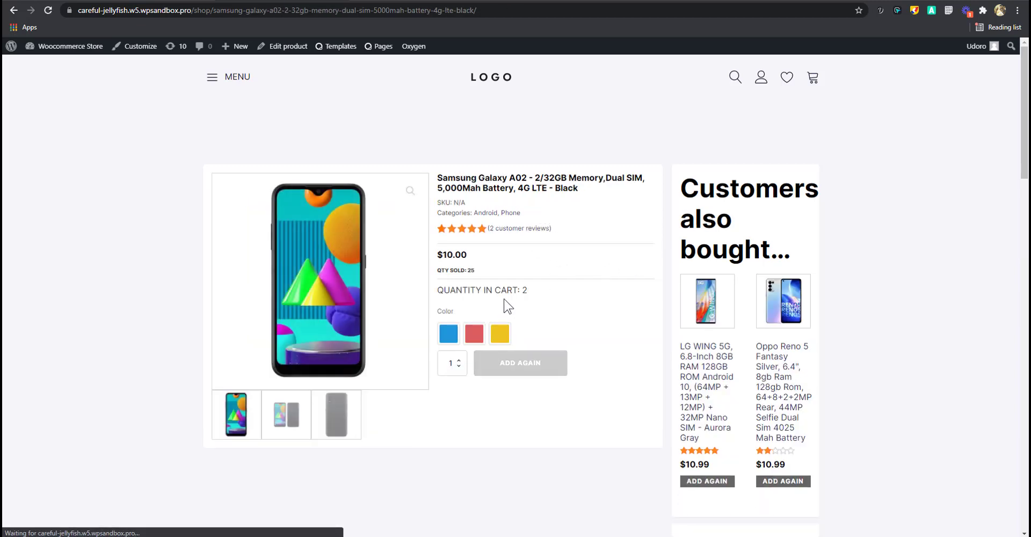
drag(495, 290, 566, 293)
click(463, 268)
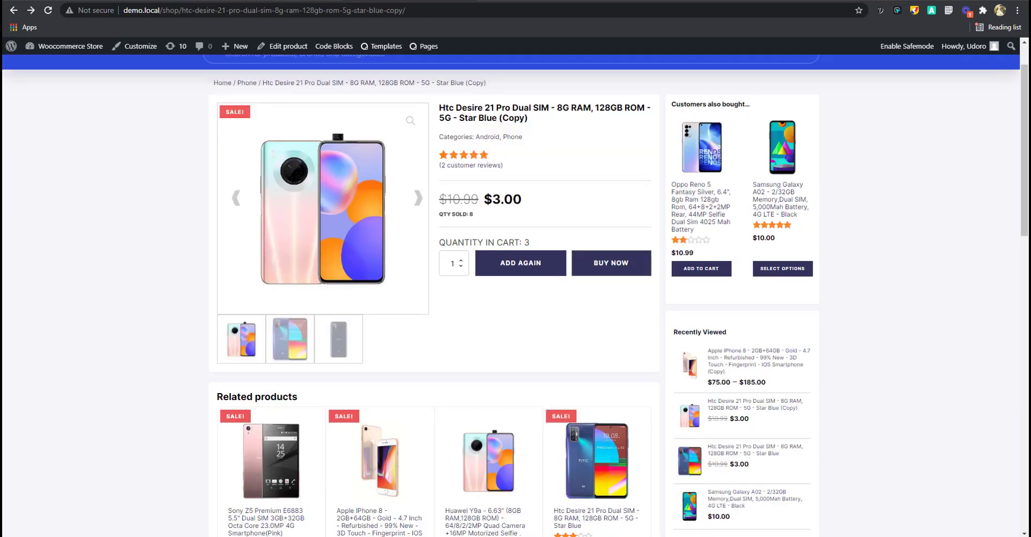
scroll(411, 246, down, 3)
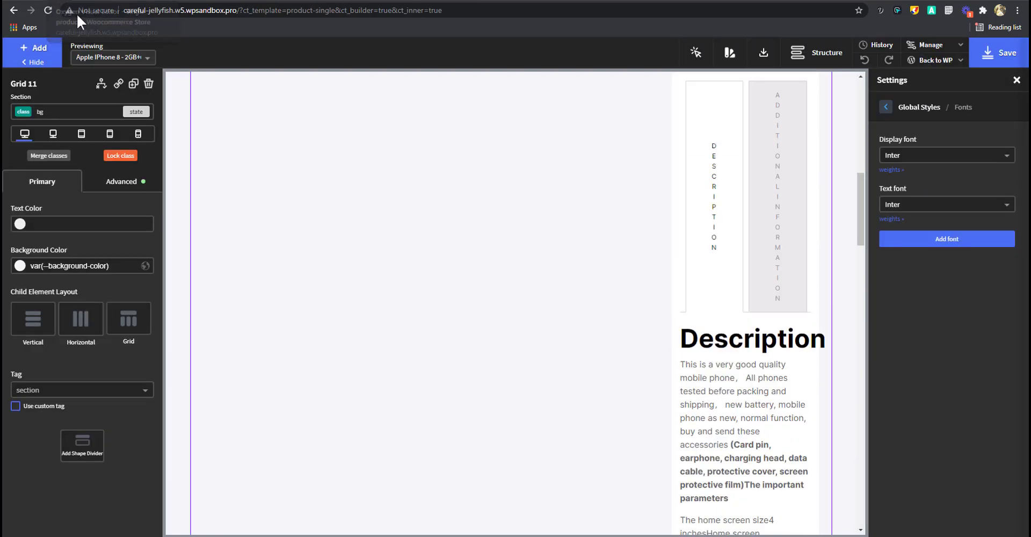
Show the structure tree of the single product template in the builder and expand the product info container to reach its inner div.
scroll(619, 297, up, 10)
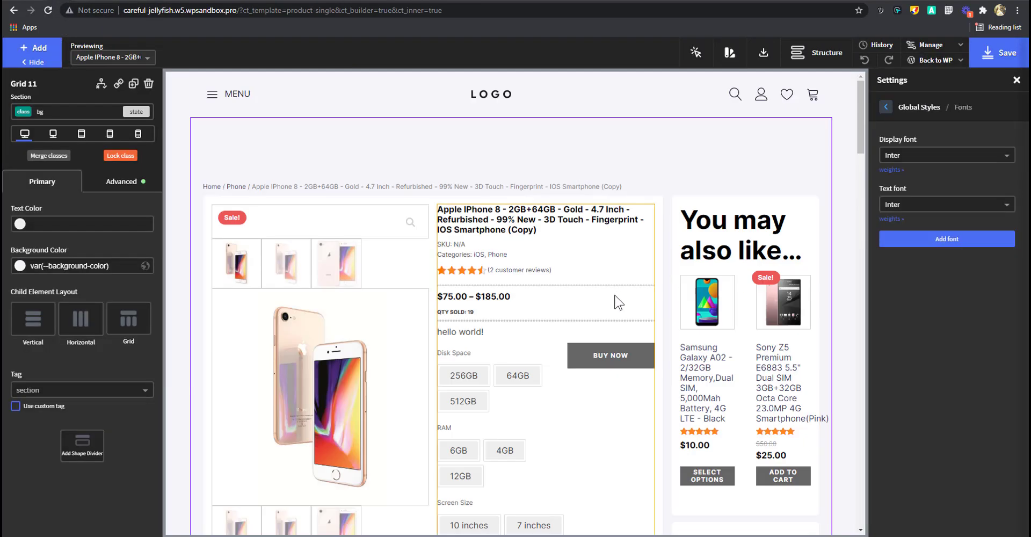
scroll(620, 299, down, 2)
click(659, 428)
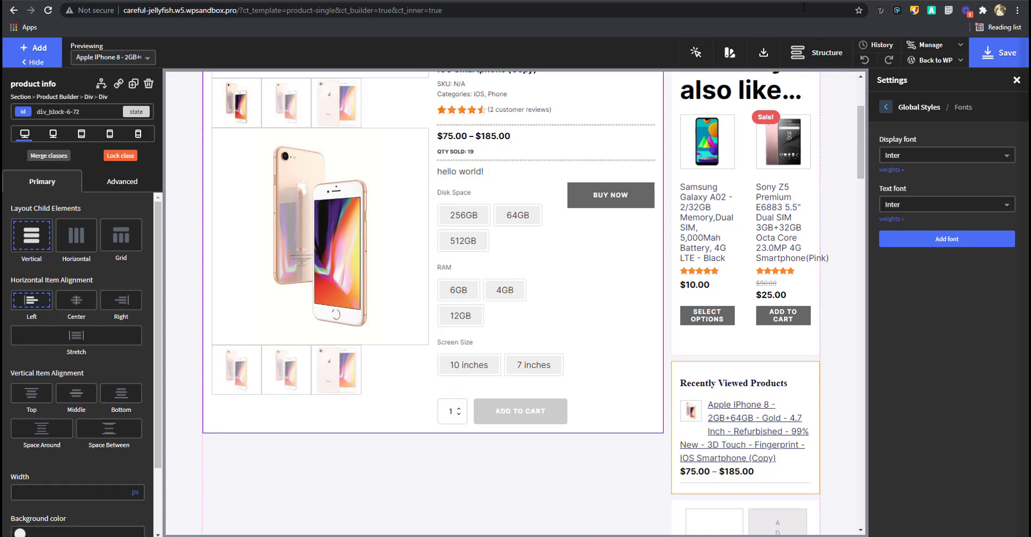
click(817, 64)
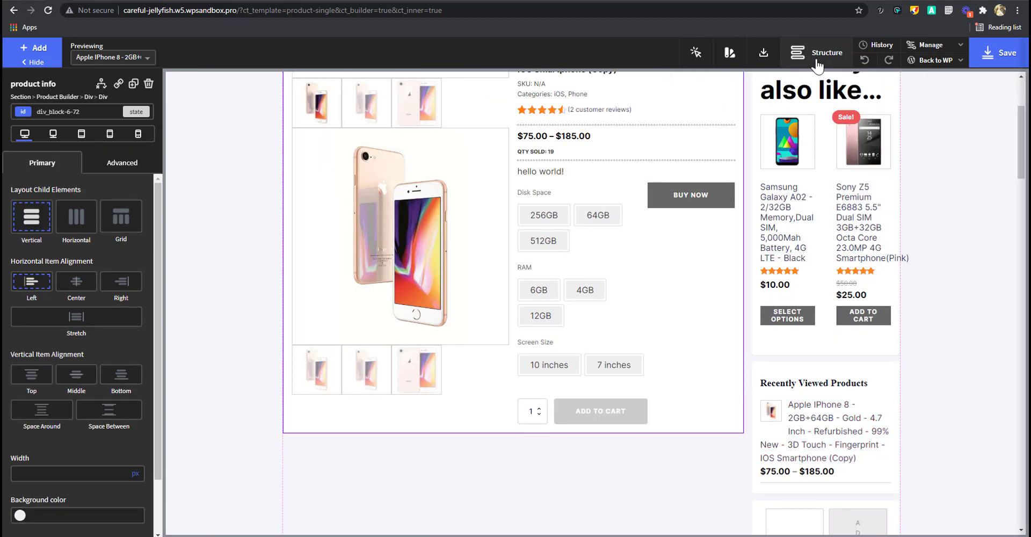
click(817, 64)
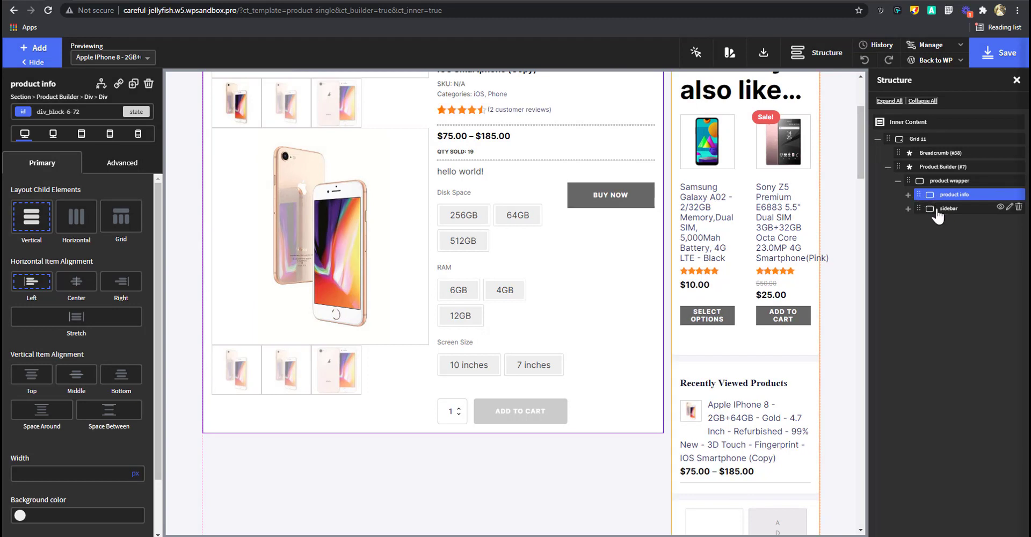
click(908, 196)
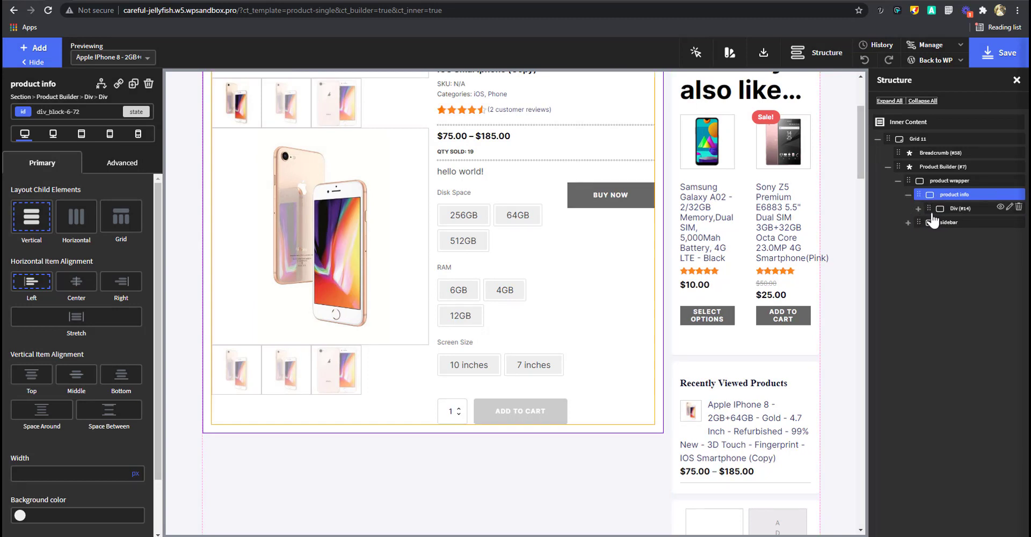
click(953, 210)
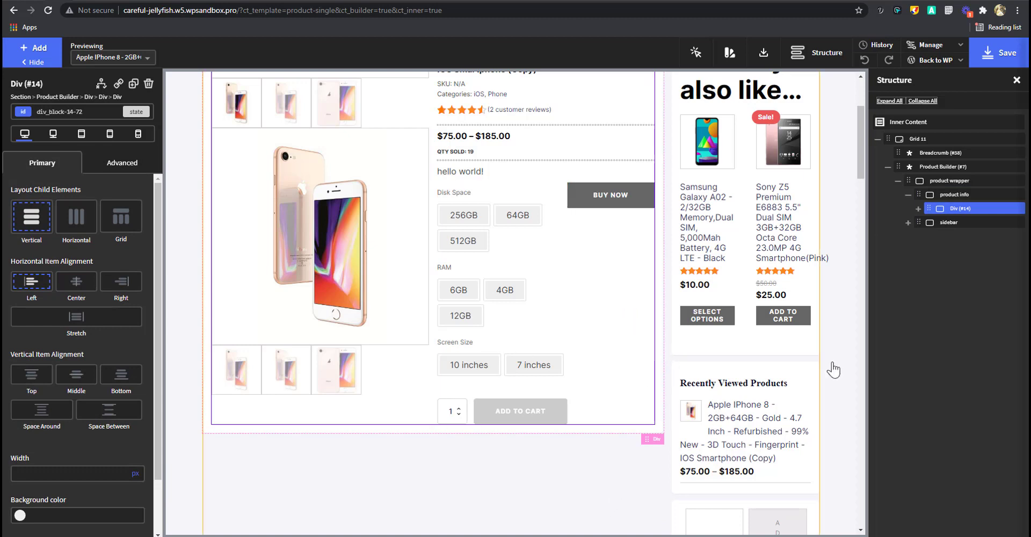
Remove the card-tight and shadow-sm classes from the product info container.
click(944, 197)
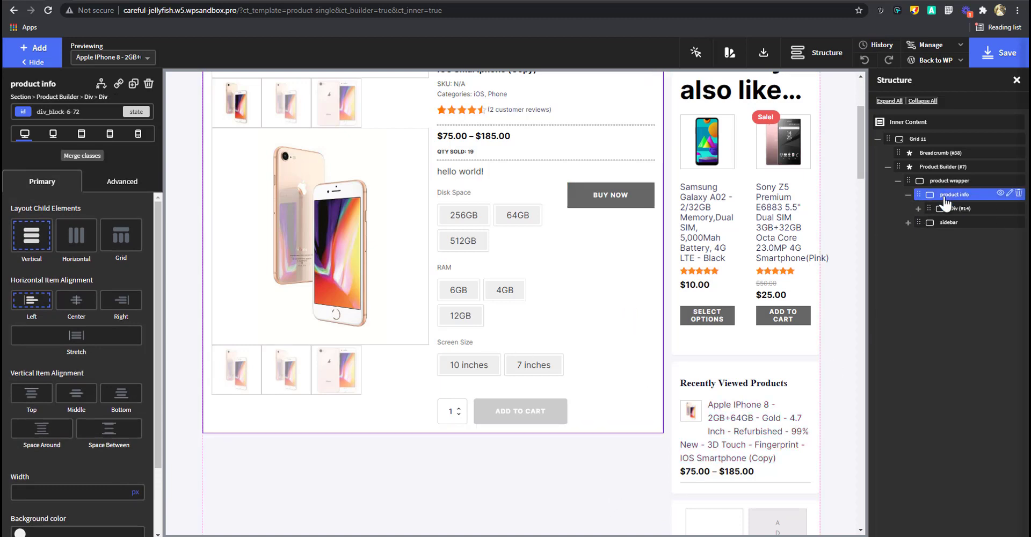
click(97, 112)
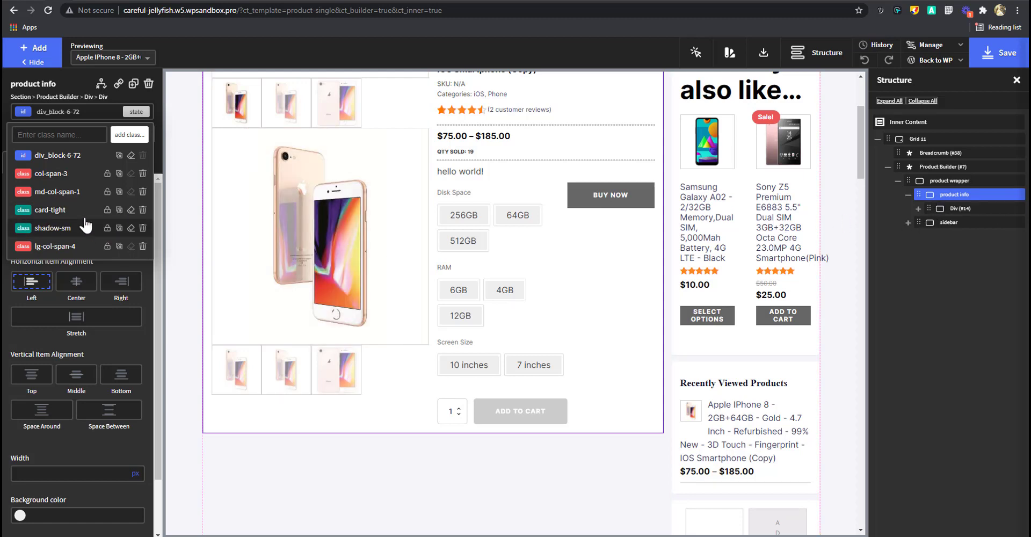
click(143, 215)
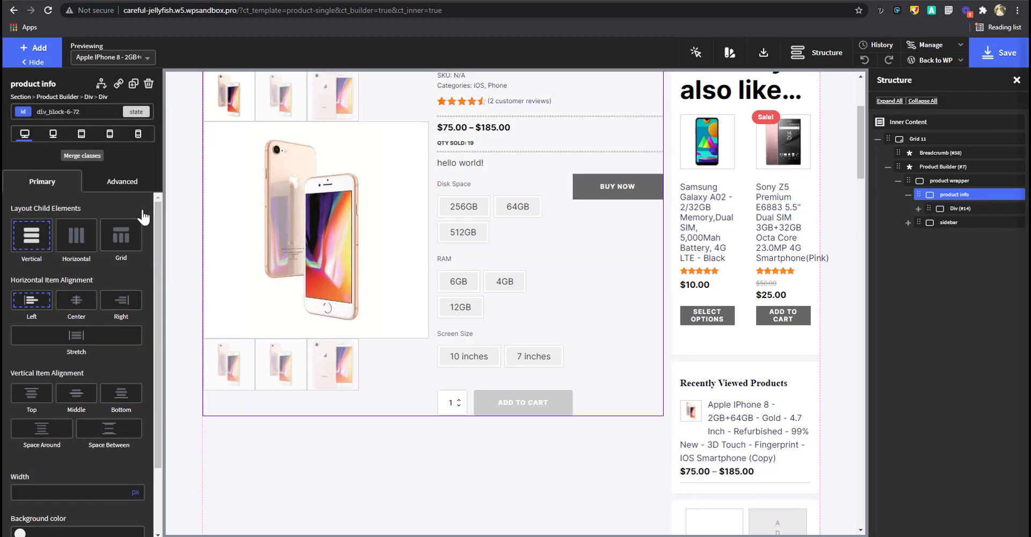
click(82, 111)
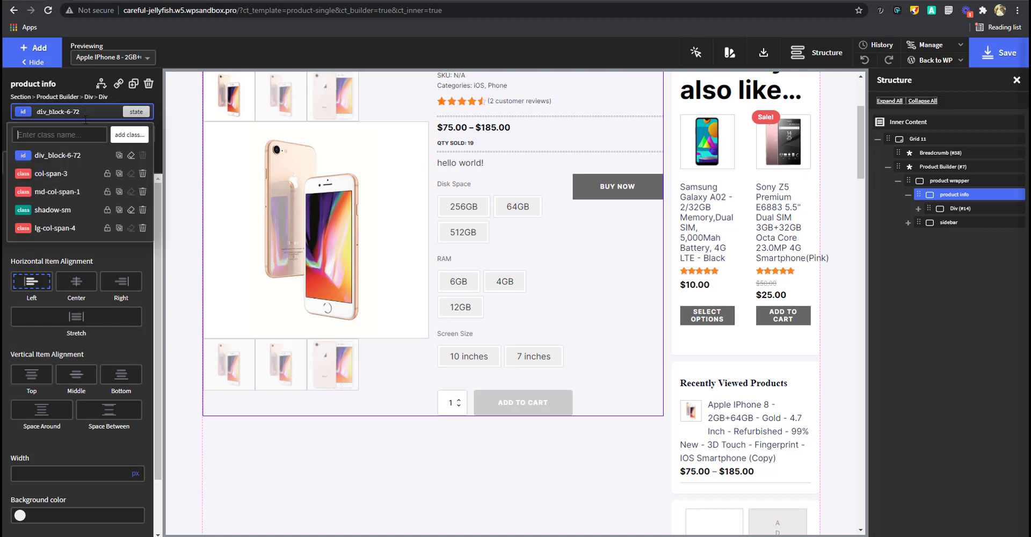
click(143, 218)
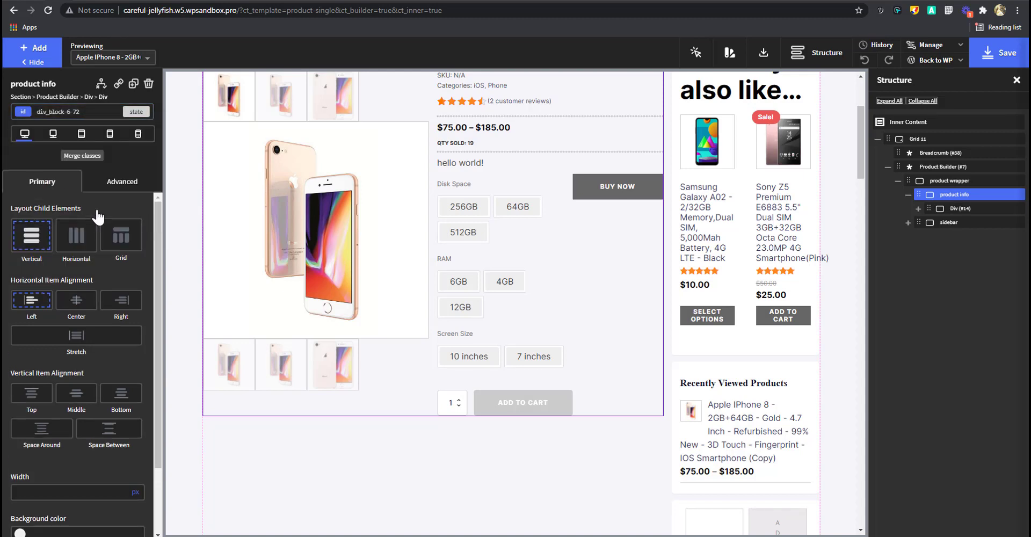
Add the card-tight and shadow-sm classes to the inner div that holds the product gallery and purchase options.
click(958, 210)
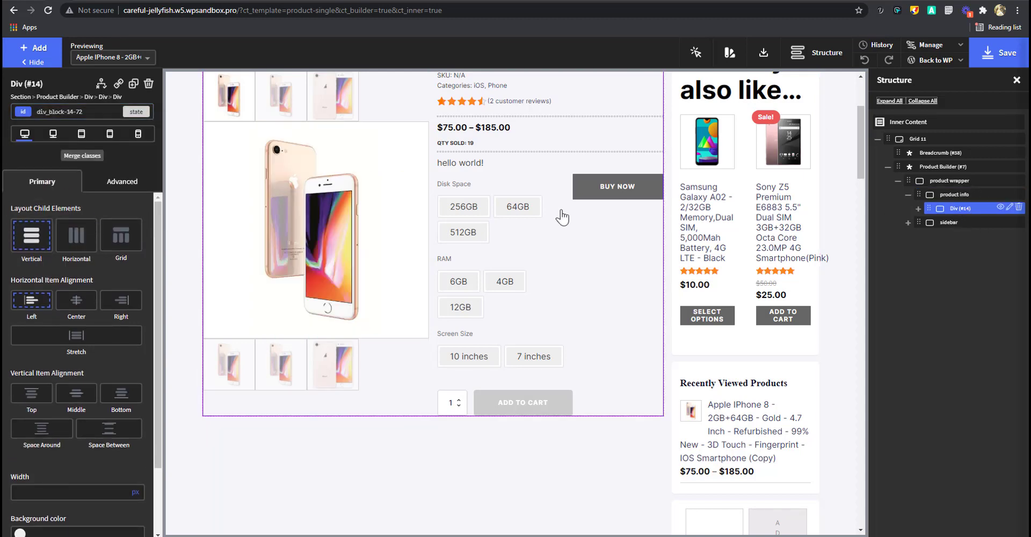
click(75, 112)
text(card)
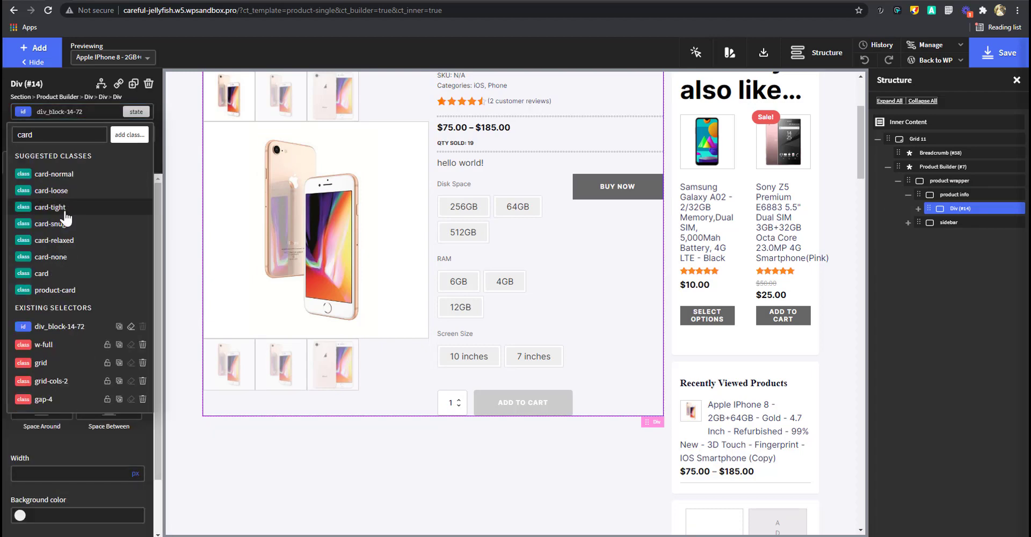
click(65, 210)
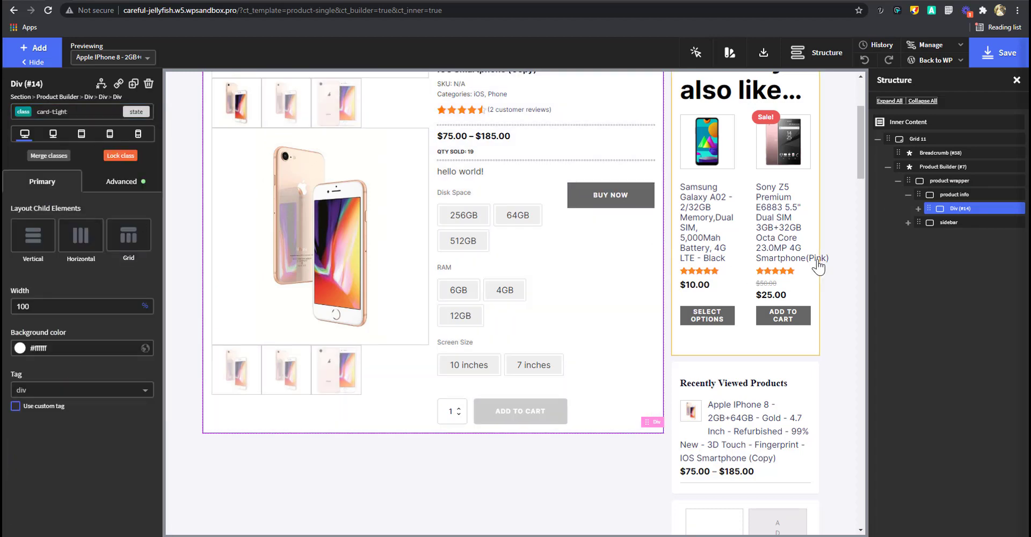
click(89, 113)
text(shad)
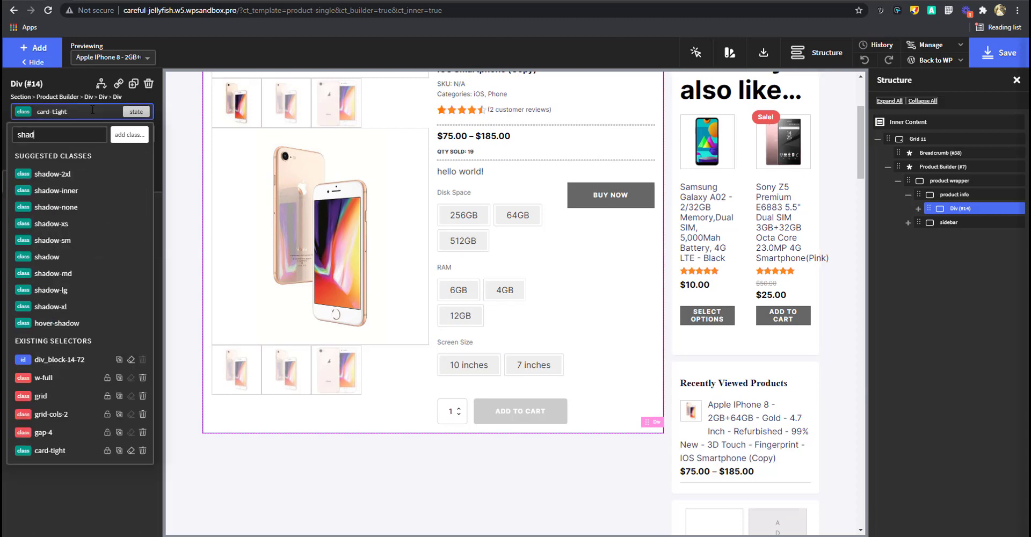
click(72, 242)
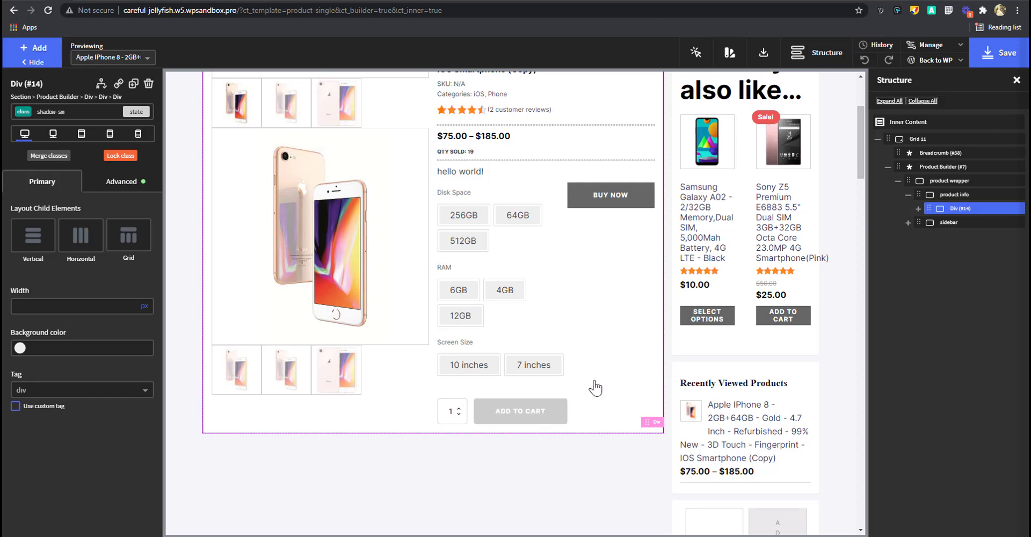
Insert a new div inside product info below the gallery div and give it the w-full class.
click(622, 359)
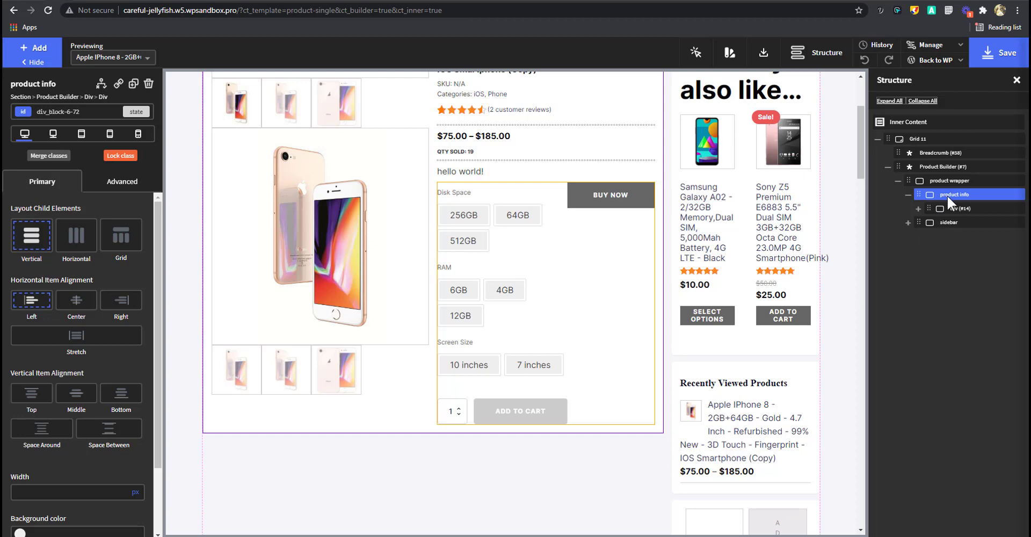
click(32, 47)
click(48, 113)
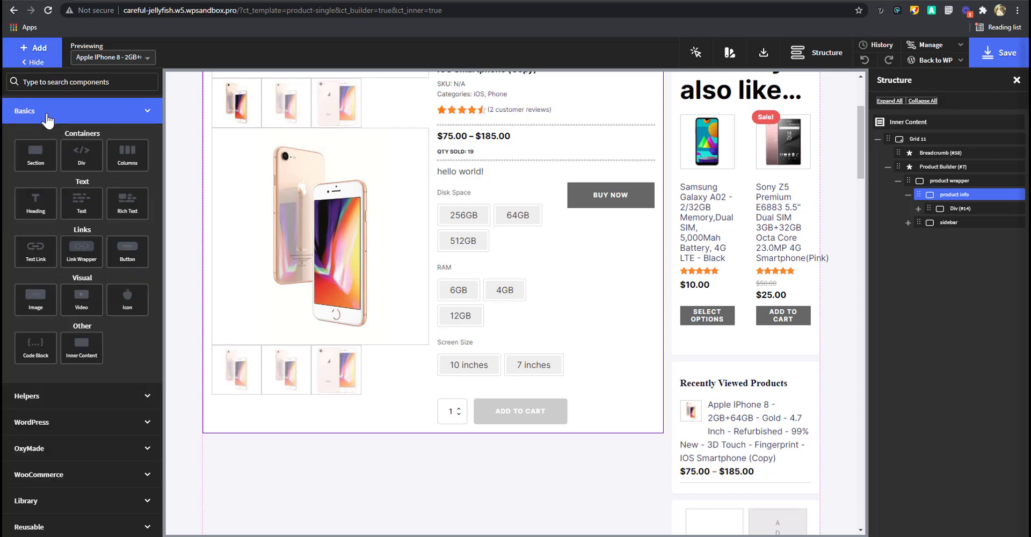
click(82, 155)
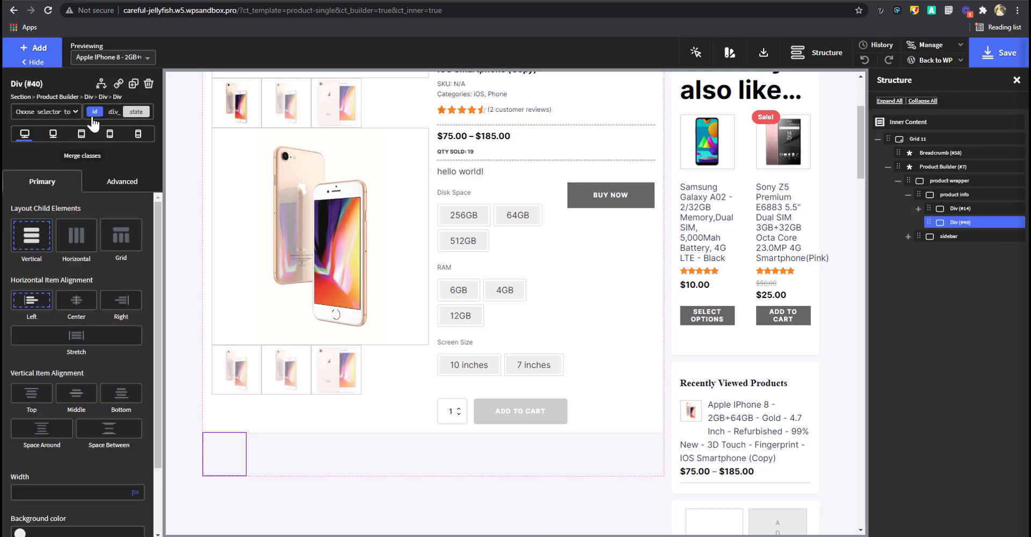
click(952, 223)
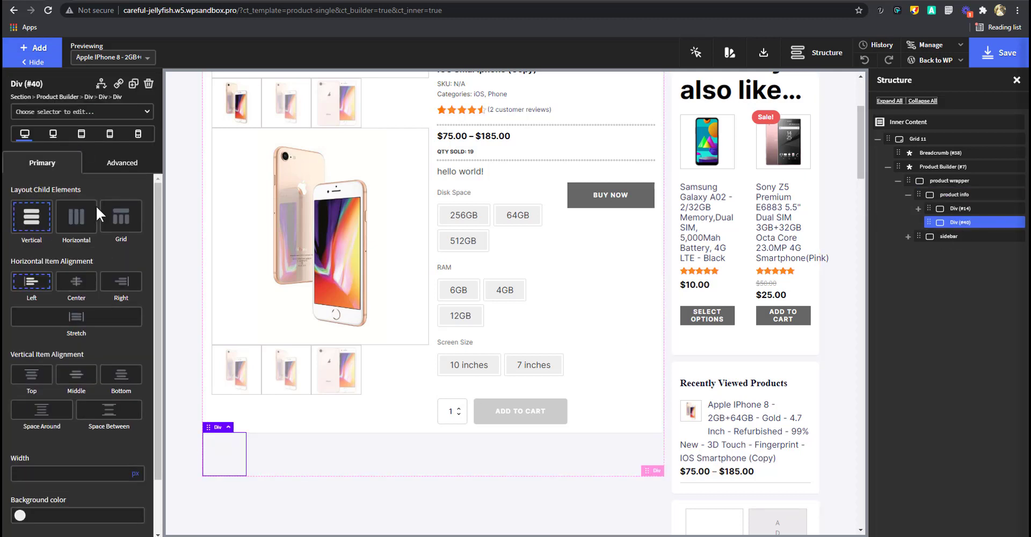
click(86, 113)
text(w)
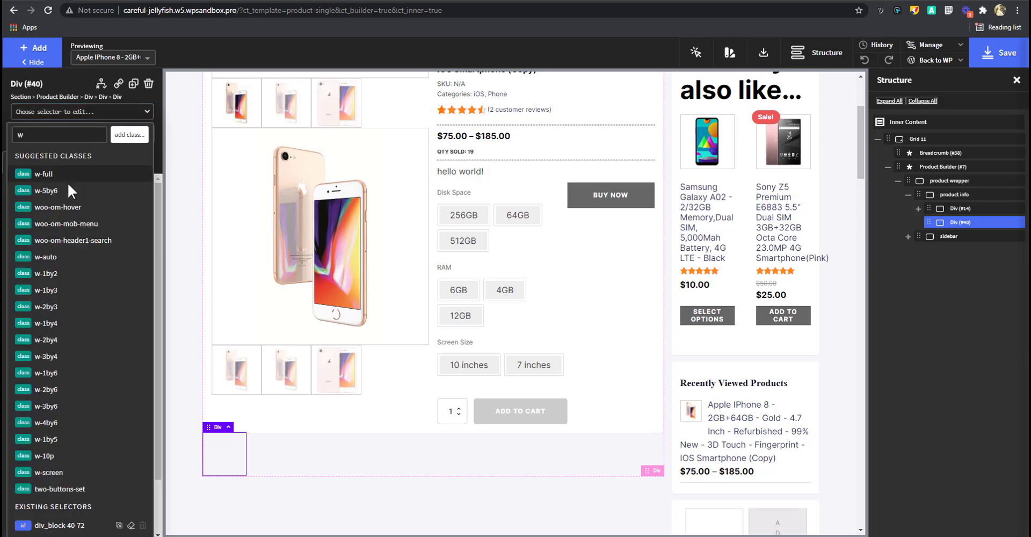
click(59, 175)
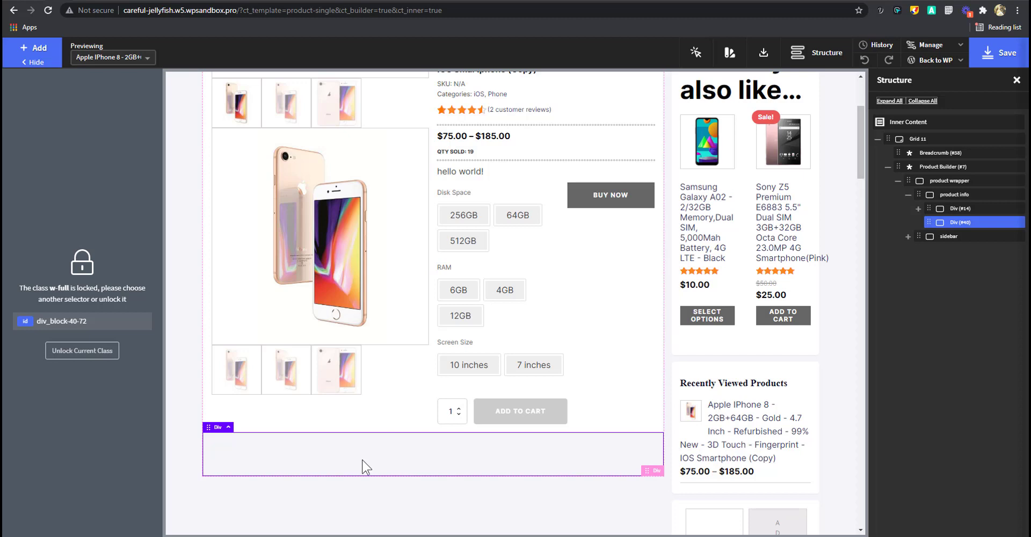
Add the card-tight and shadow-sm classes to the new empty div in product info.
click(85, 320)
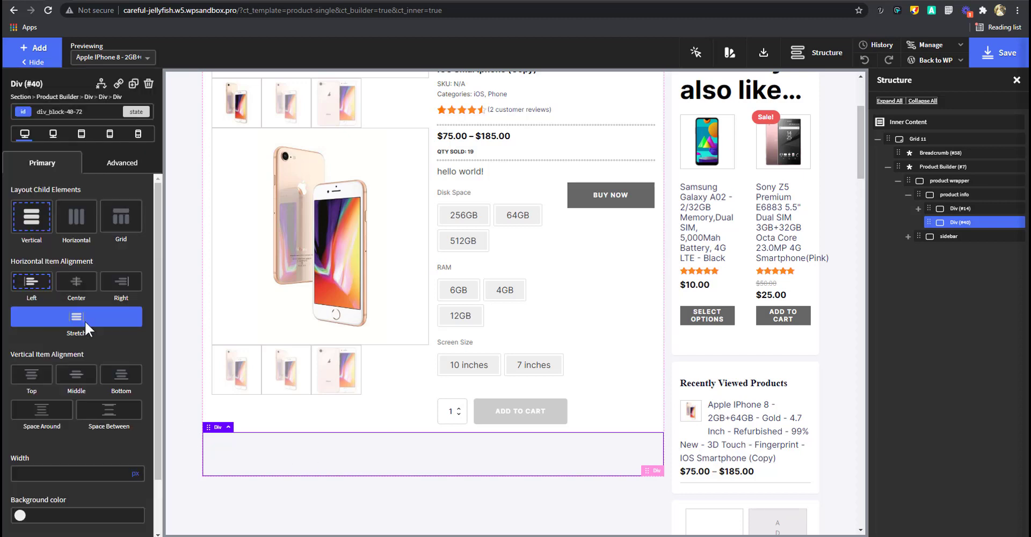
click(66, 111)
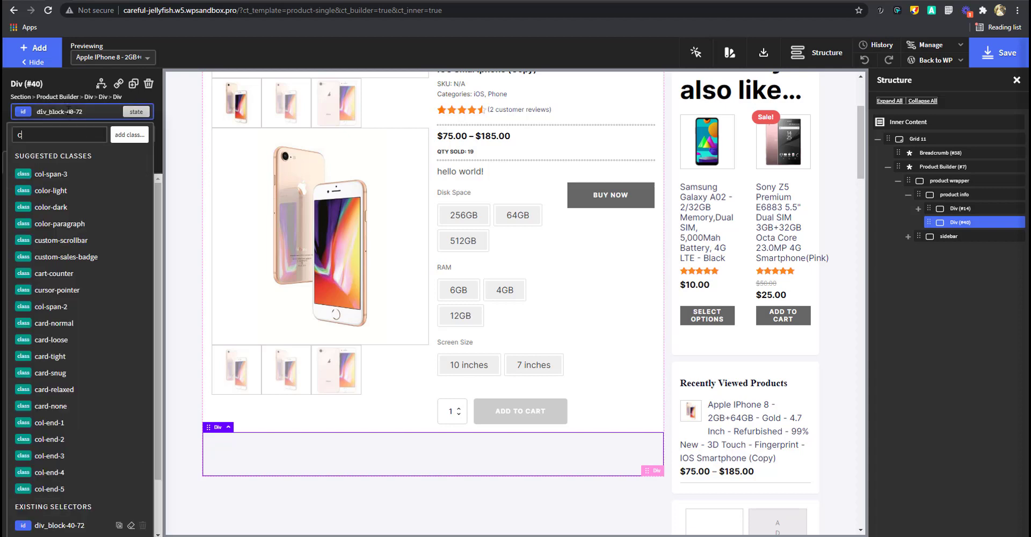
text(card)
click(56, 209)
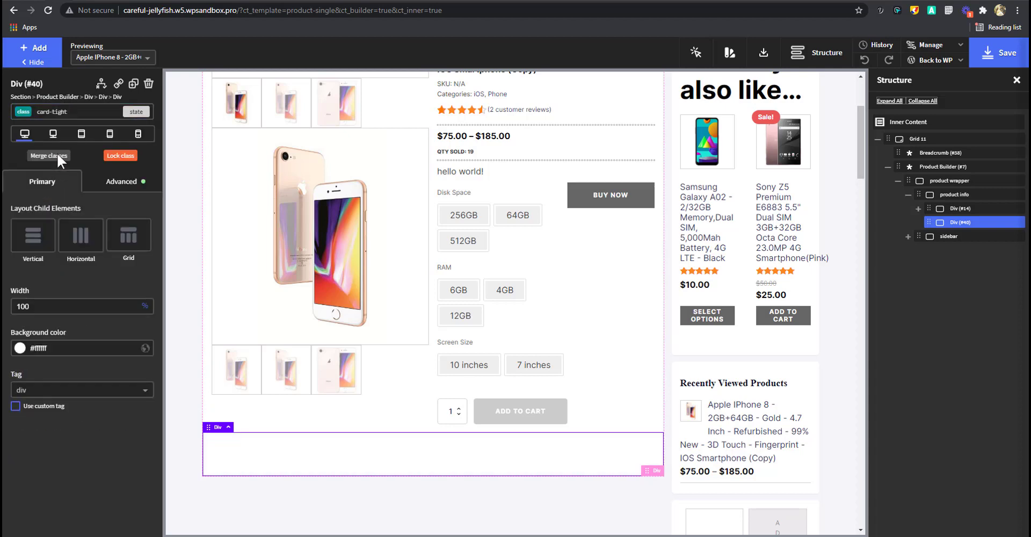
click(73, 118)
text(sh)
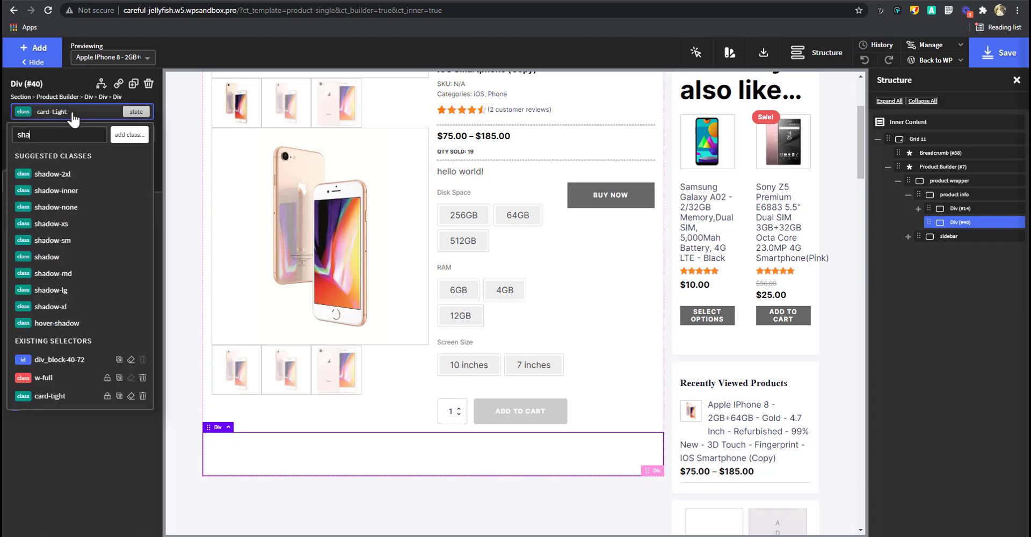
text(a)
click(67, 241)
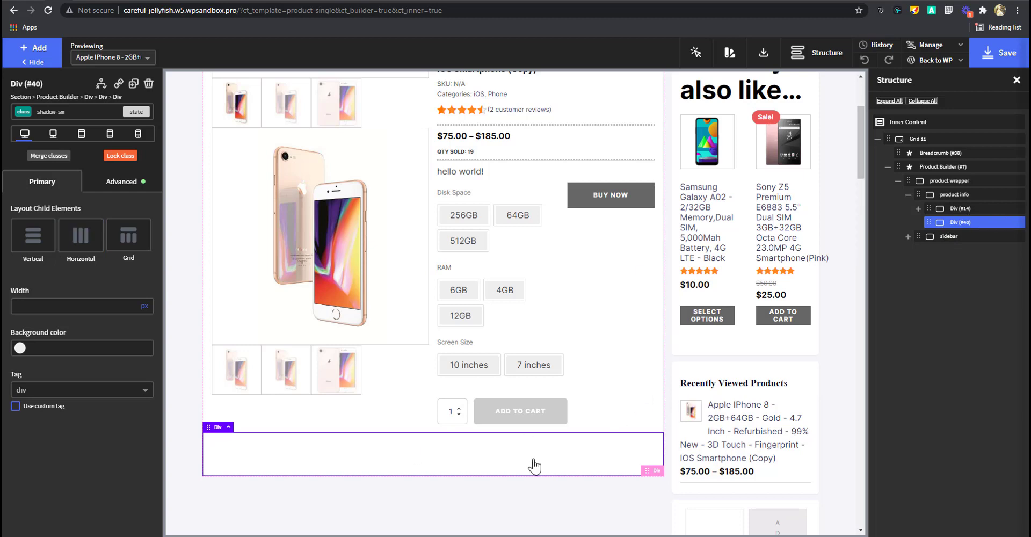
Insert a WooCommerce Related Products component into the new empty card in product info.
click(43, 55)
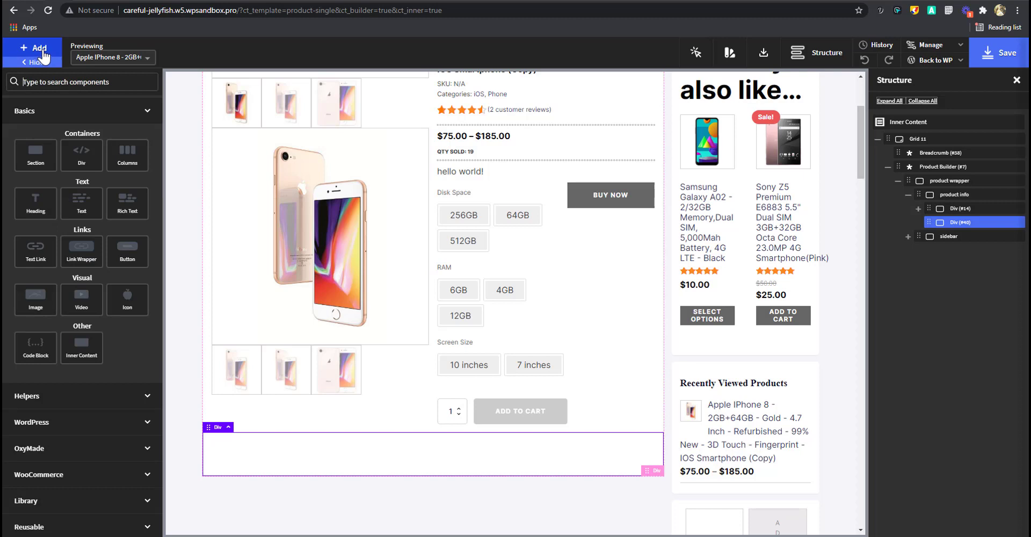
click(60, 490)
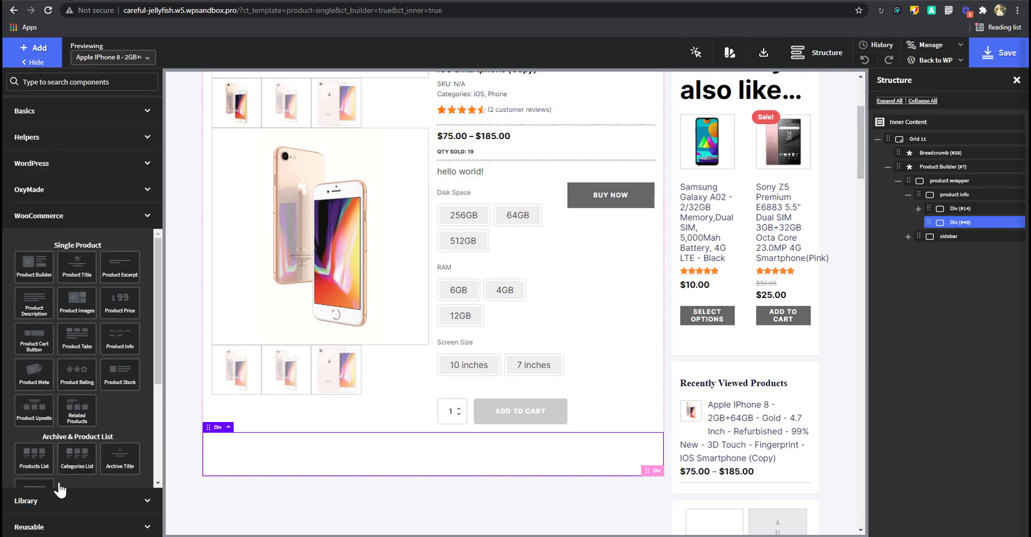
click(78, 412)
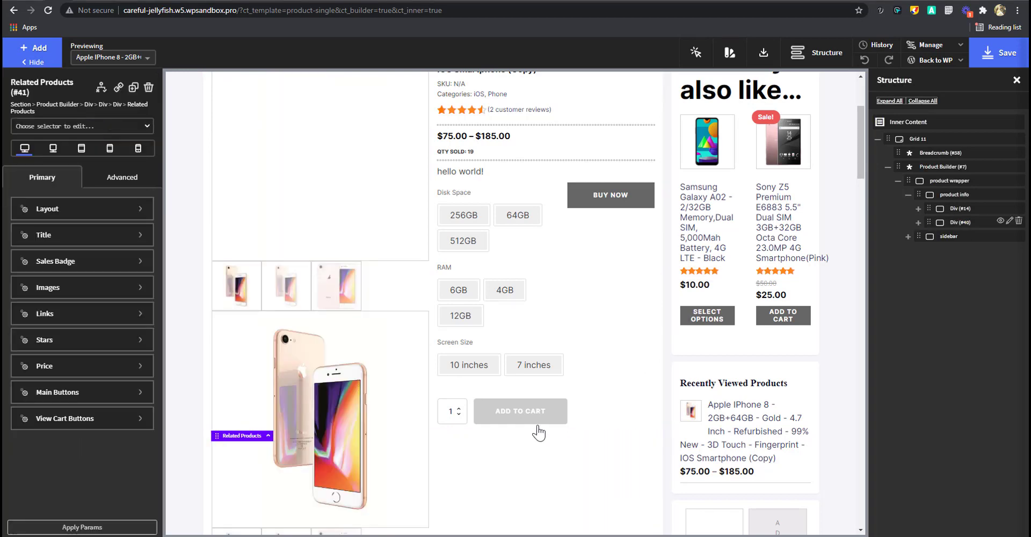
scroll(537, 427, down, 9)
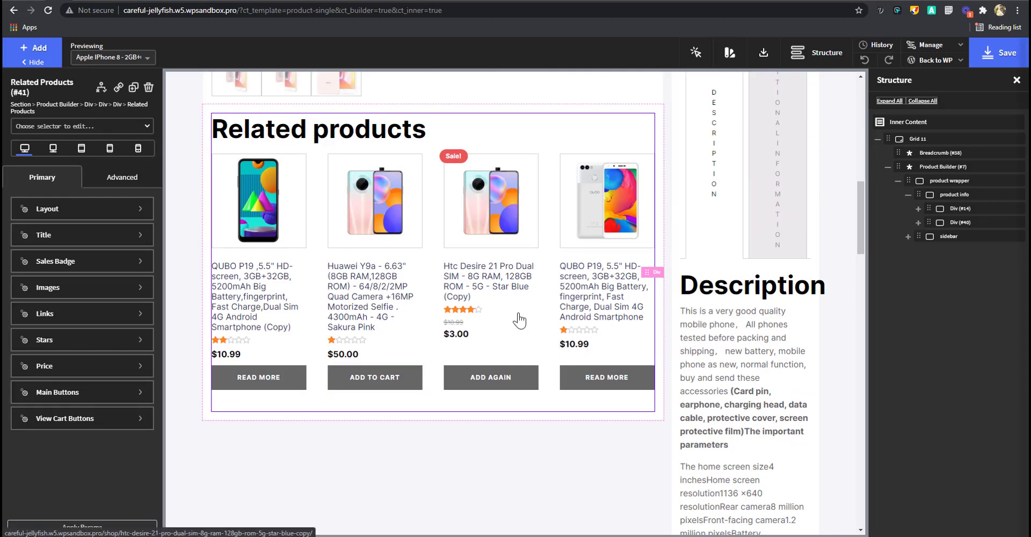
Set the Related Products layout to four columns for the full-width desktop view.
click(89, 210)
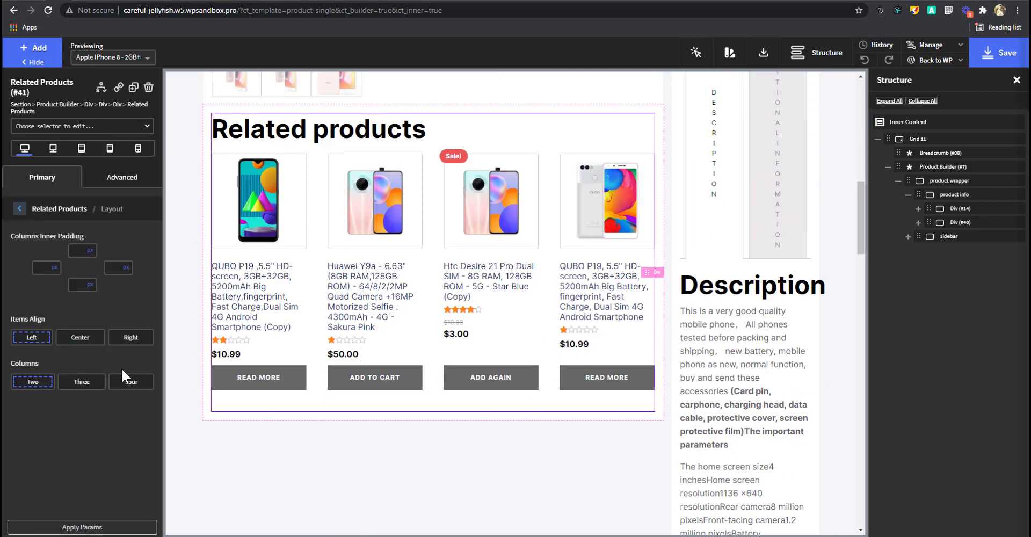
click(130, 382)
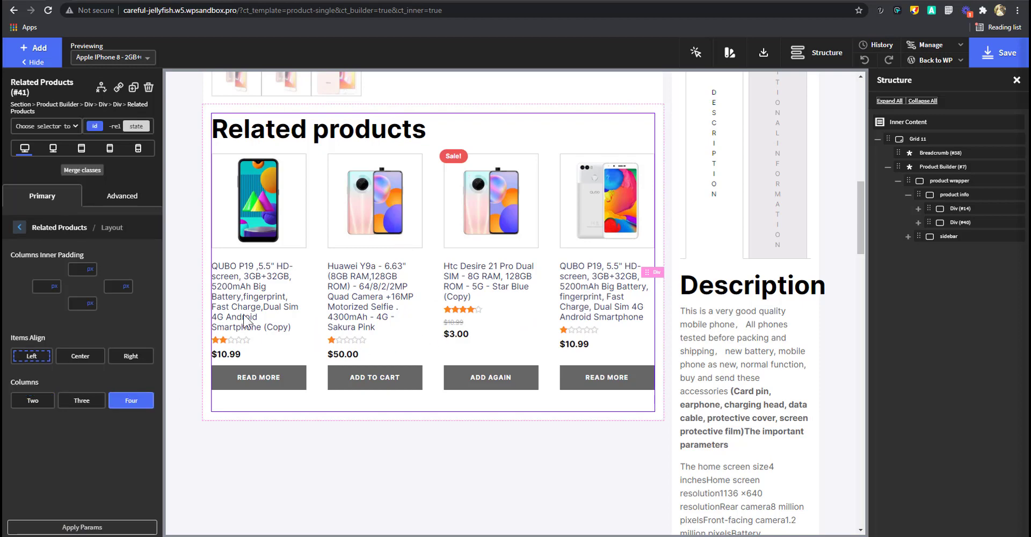
click(84, 401)
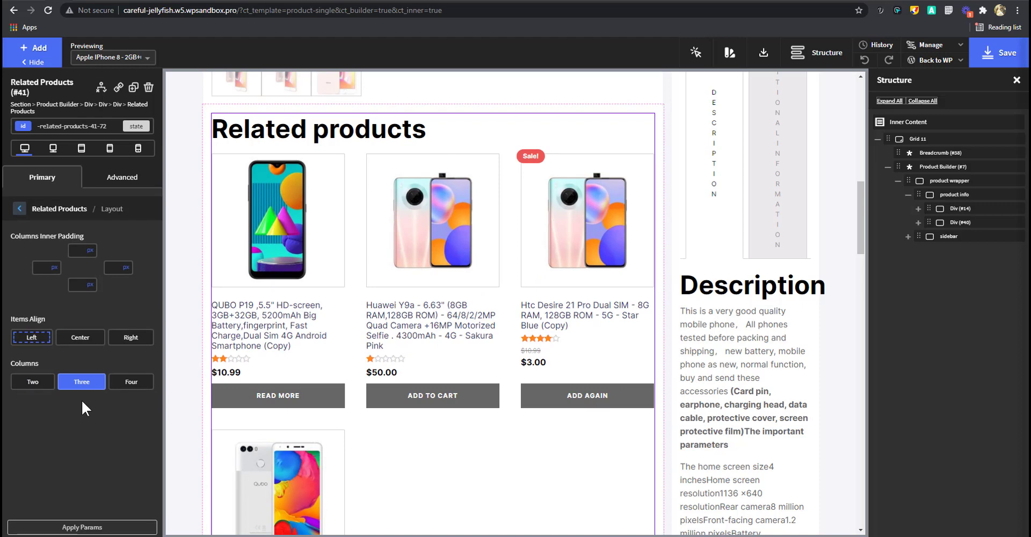
click(128, 381)
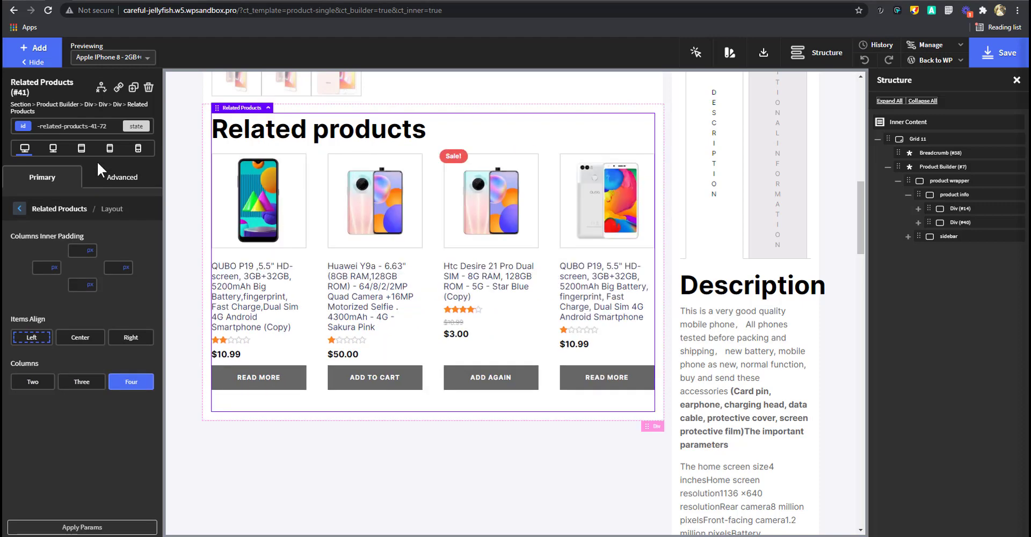
Set the Related Products layout to two columns at the phone-landscape breakpoint and return to the full-width view.
click(108, 152)
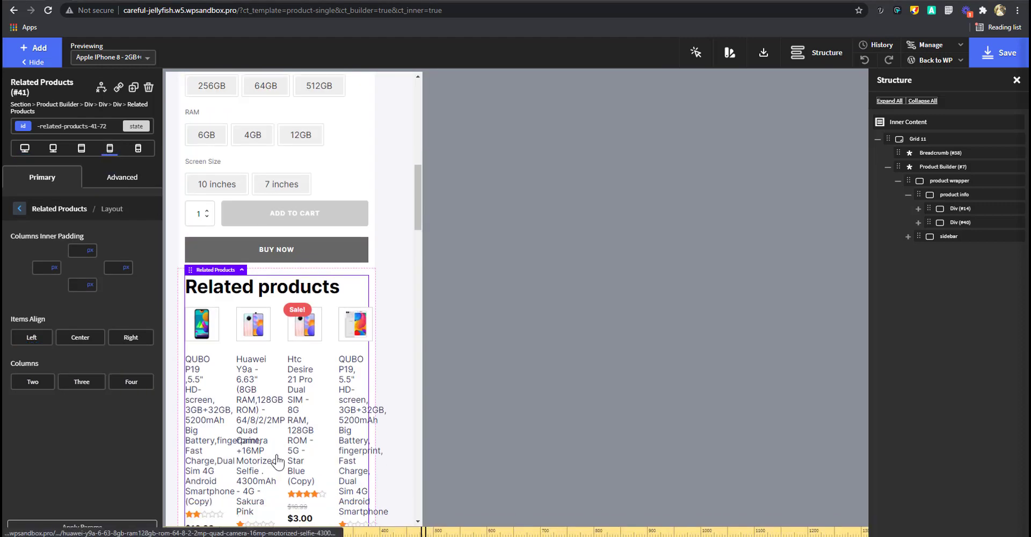
click(82, 382)
click(32, 382)
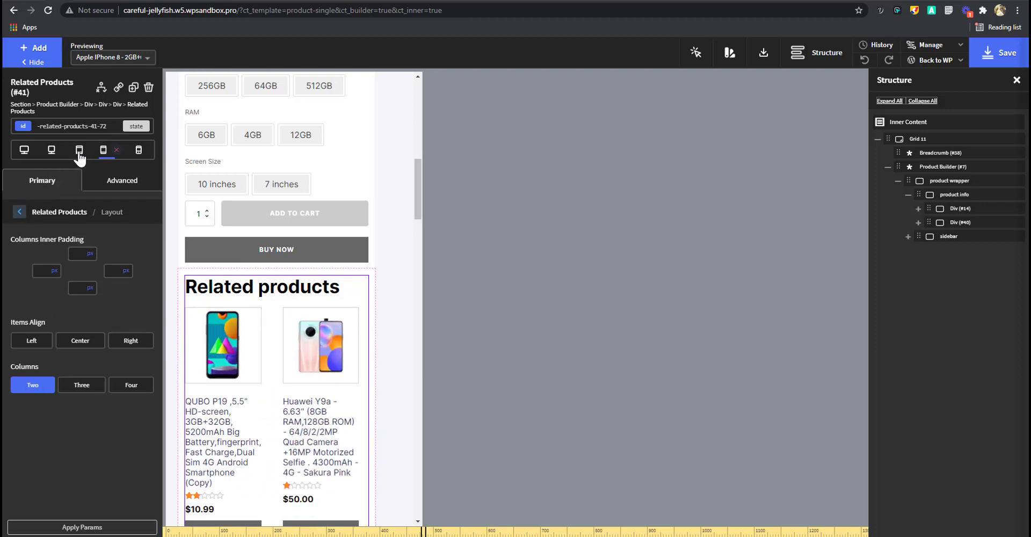
click(23, 152)
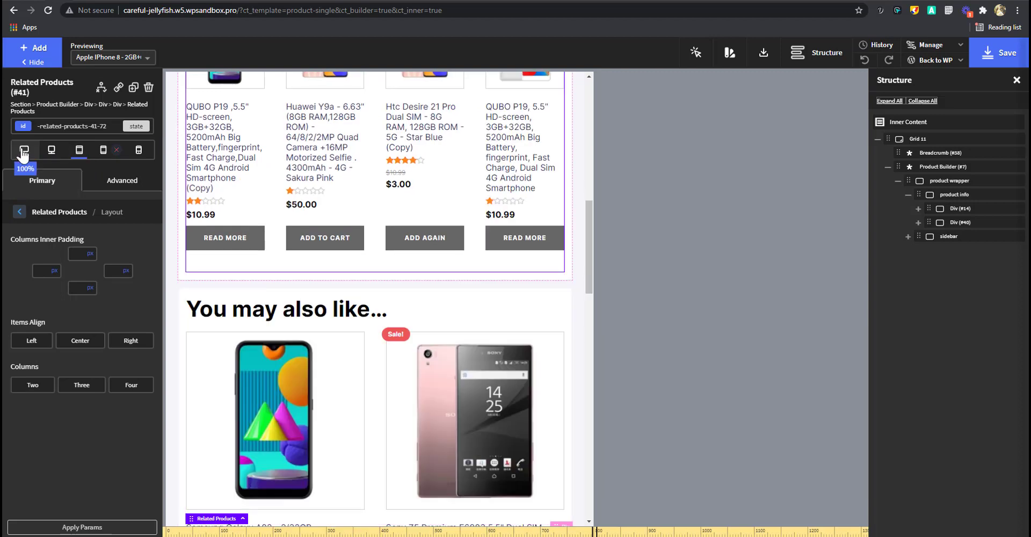
click(24, 153)
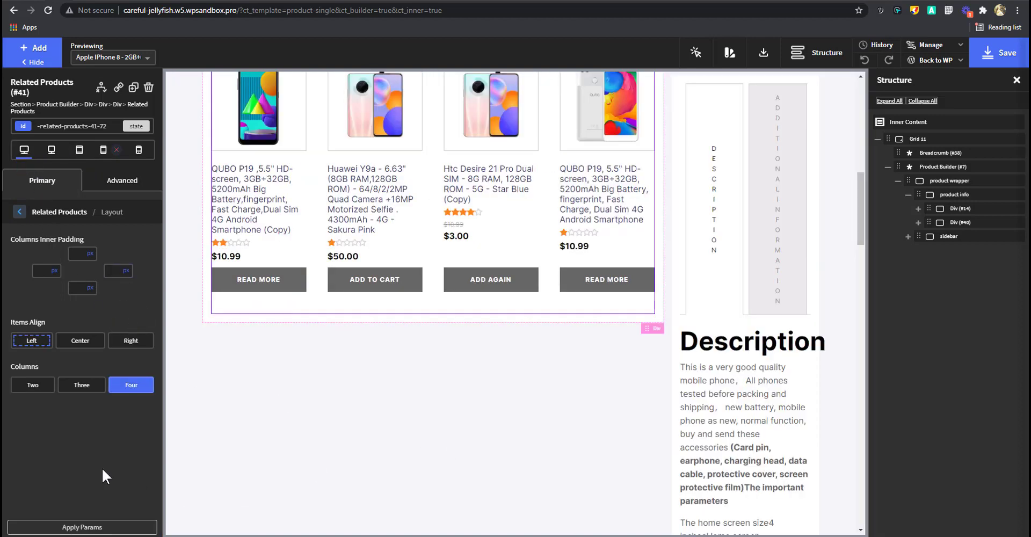
Set the top and bottom padding of the Related Products main buttons to 8 px.
scroll(424, 467, up, 1)
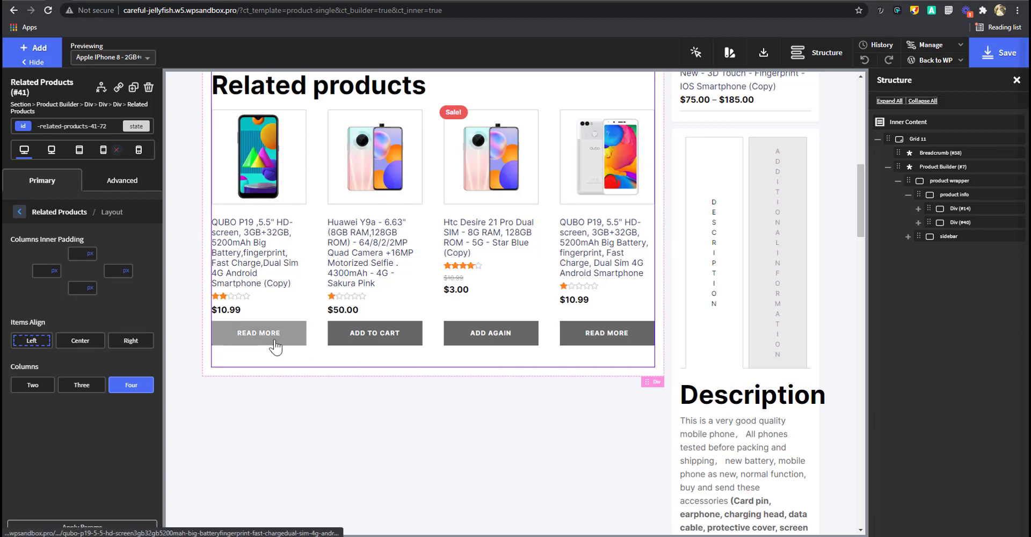
click(76, 212)
click(59, 395)
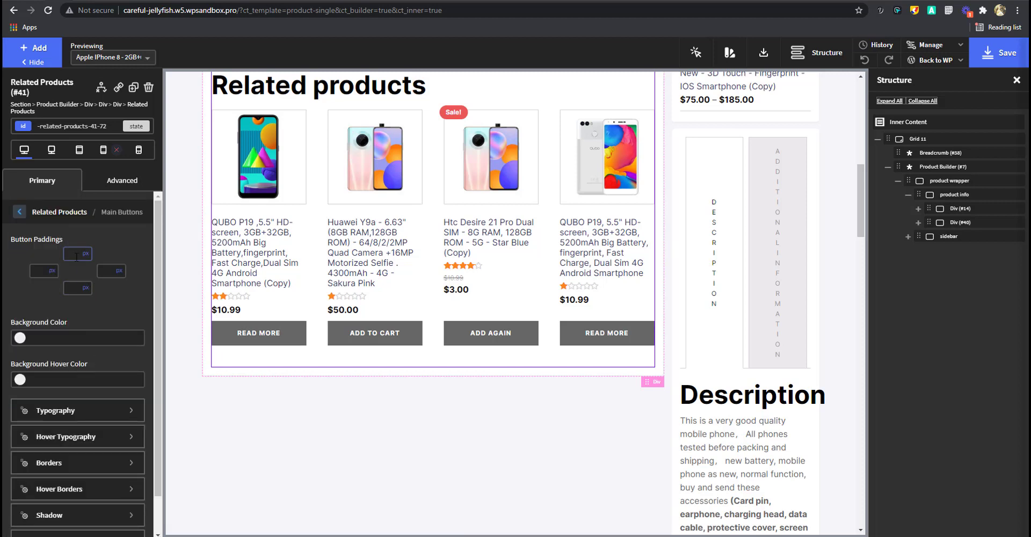
click(75, 253)
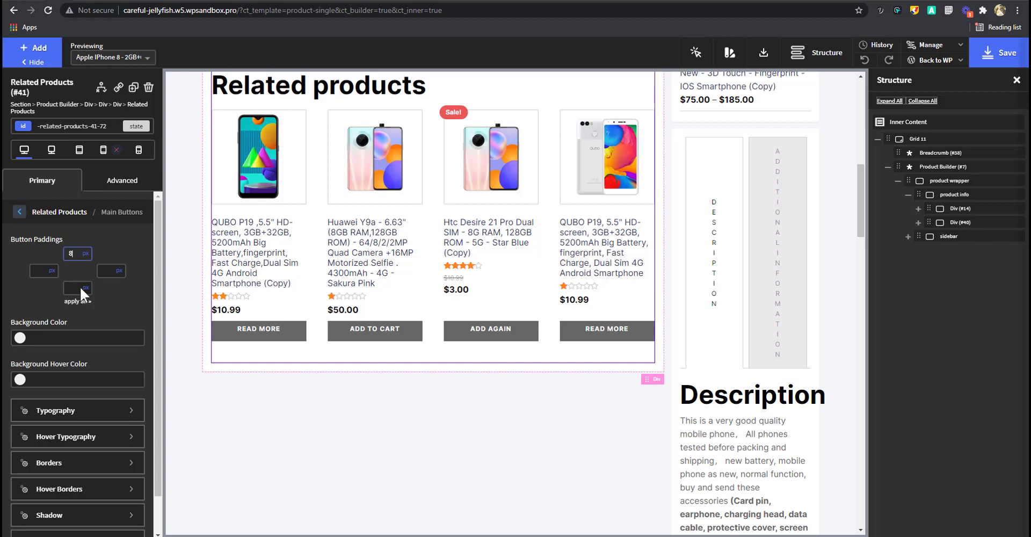
click(75, 286)
text(8)
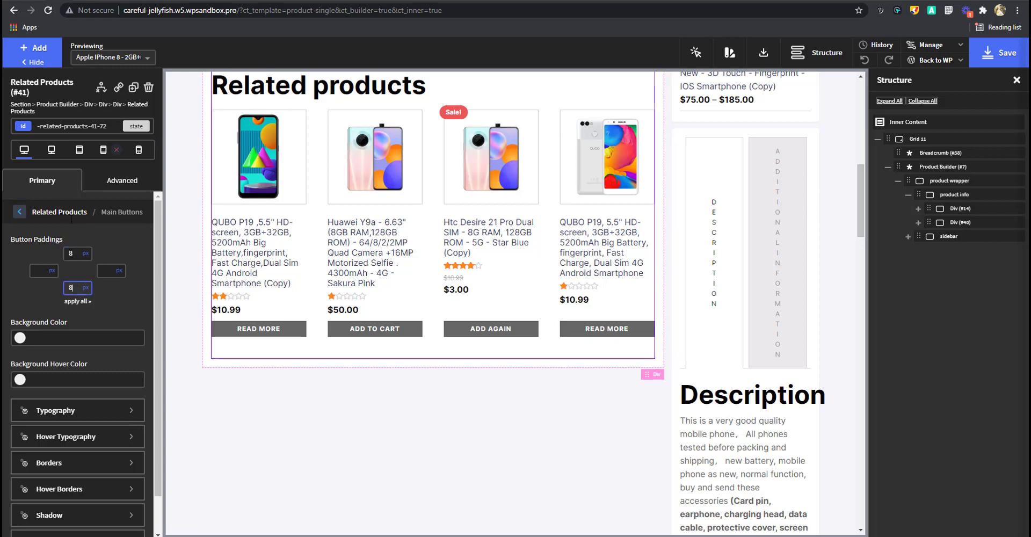
Set the top and bottom padding of the Related Products view cart buttons to 8 px.
click(18, 211)
click(63, 424)
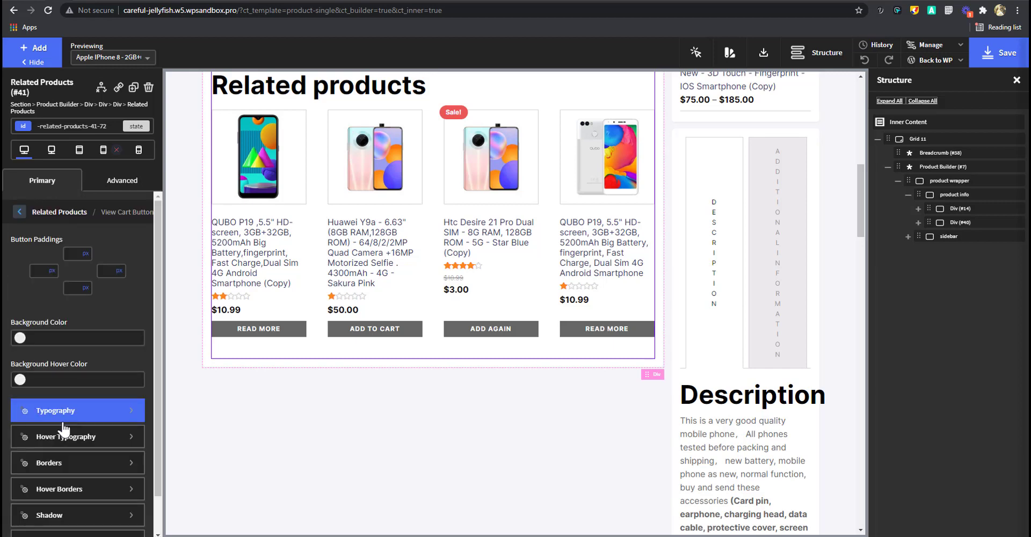
click(75, 254)
text(8)
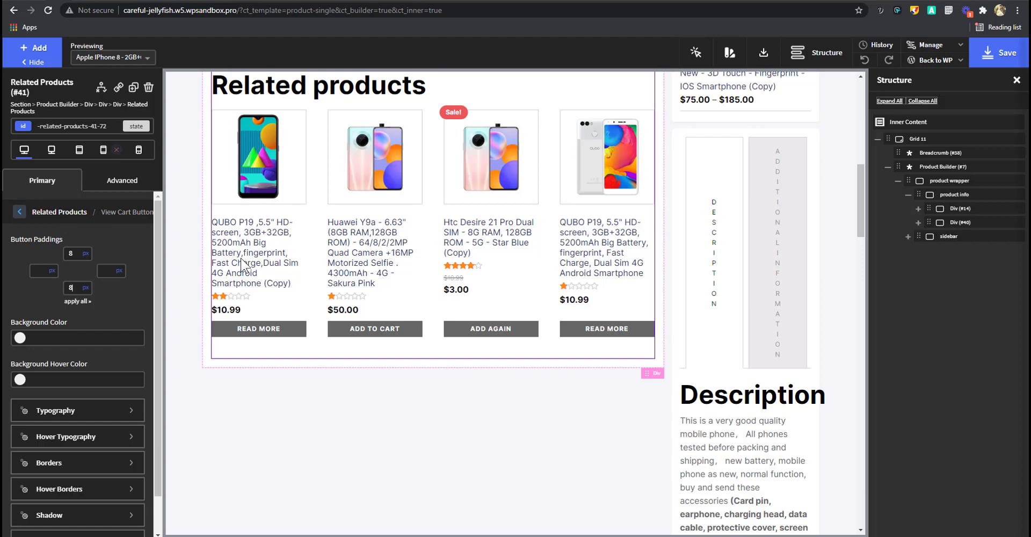
Set the Related Products title font size to 18 px.
click(182, 243)
click(73, 250)
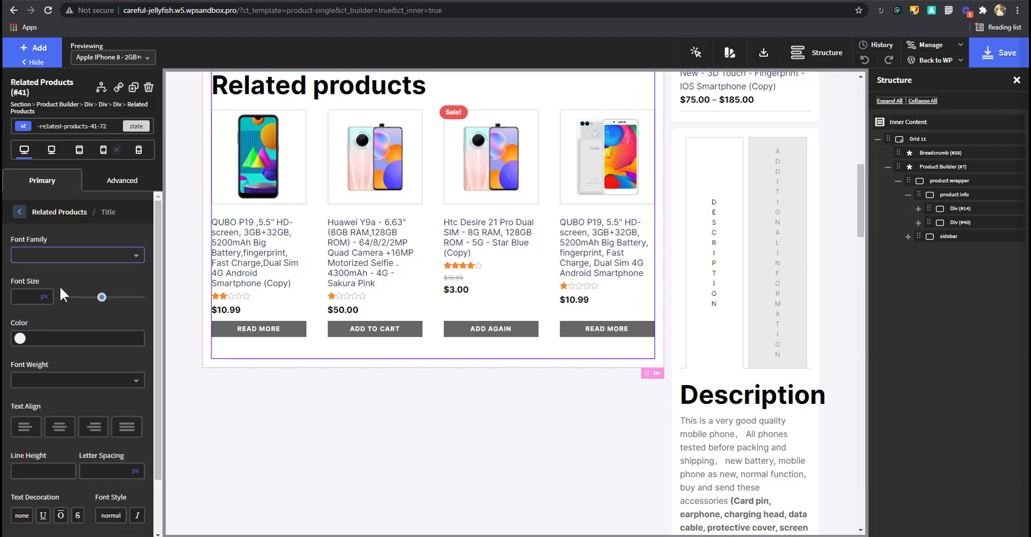
click(25, 297)
text(18)
scroll(244, 134, up, 1)
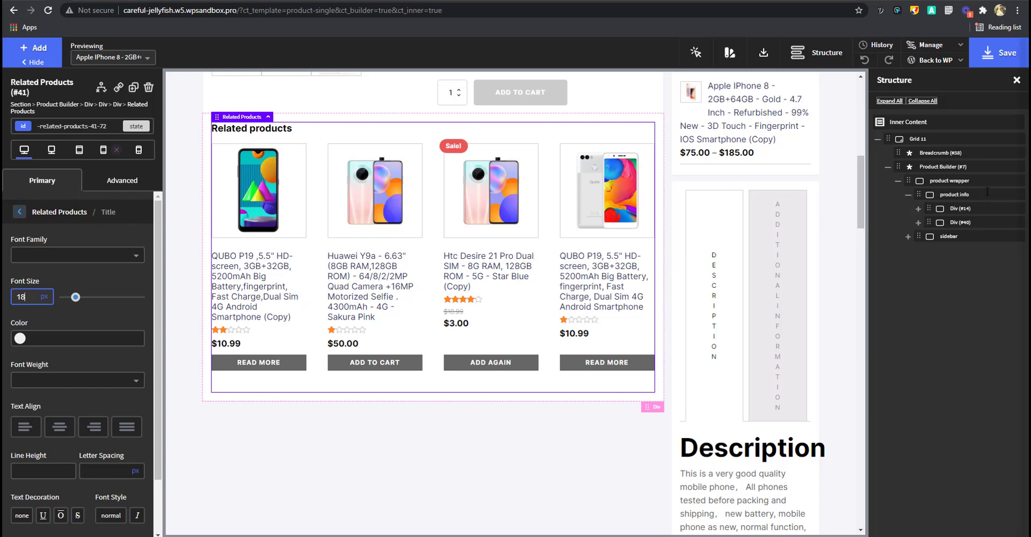
Set the font size of the Related Products links to 12 px.
click(51, 213)
click(58, 320)
click(34, 296)
text(1)
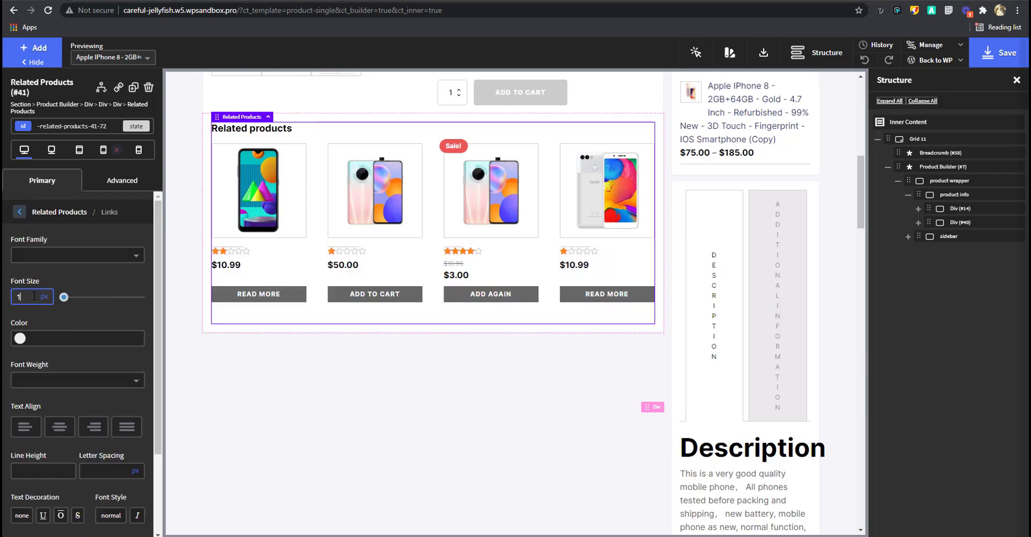
text(2)
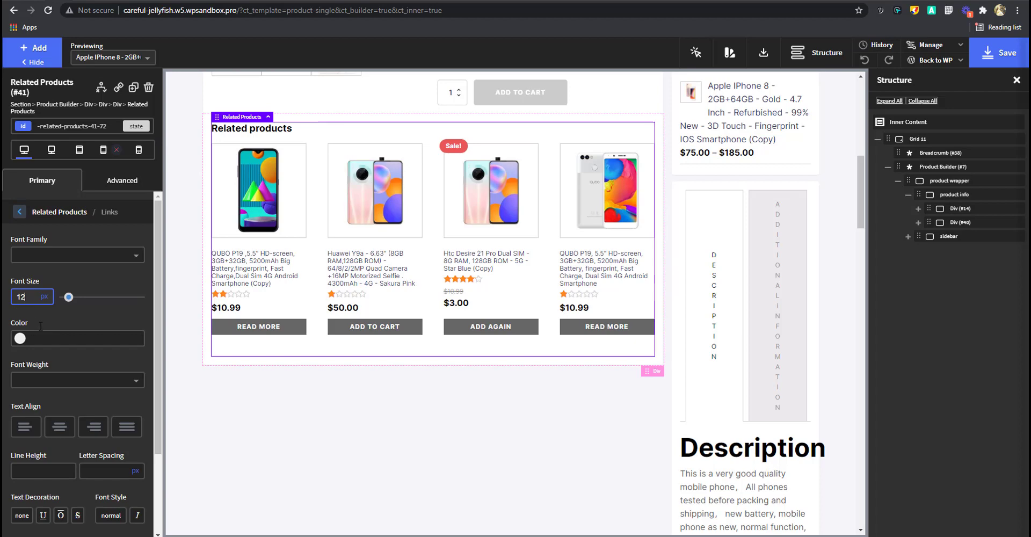
click(82, 384)
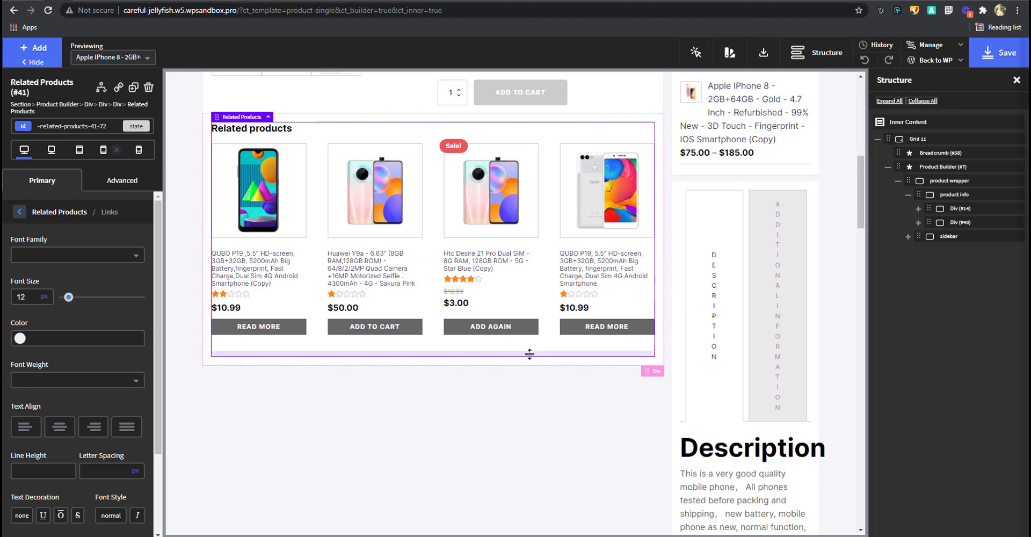
Add the space-y-8 class to the product info container and save the template.
scroll(591, 317, up, 3)
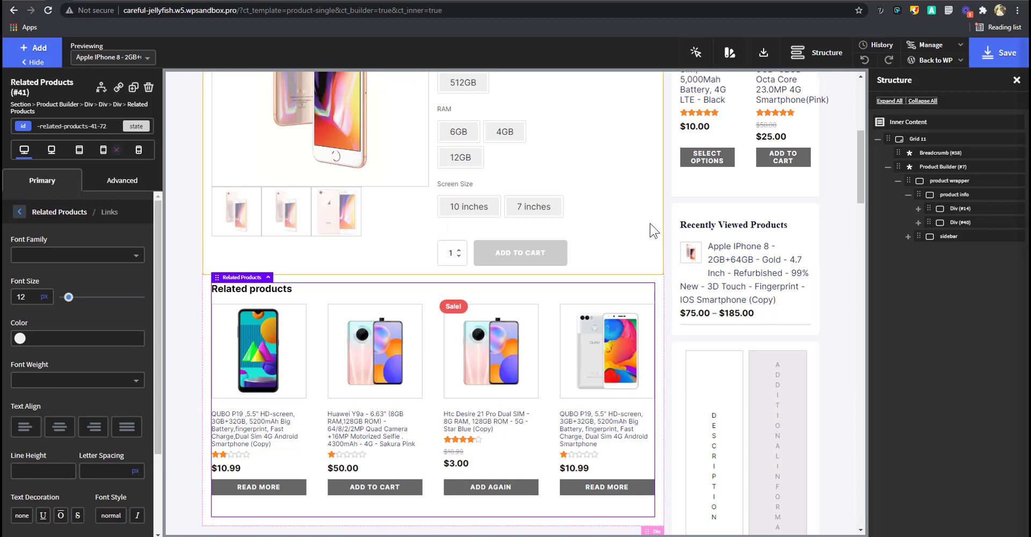
click(660, 285)
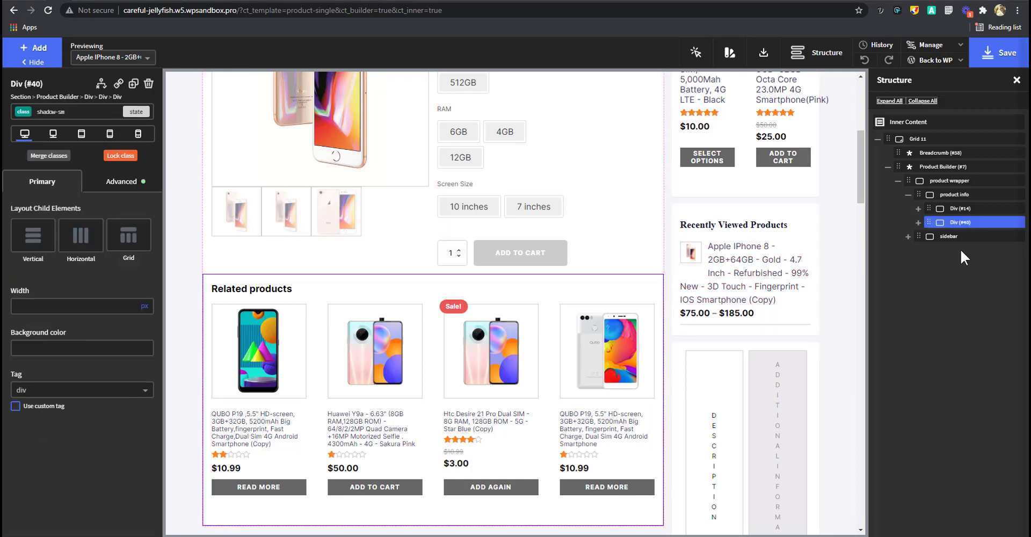
click(954, 196)
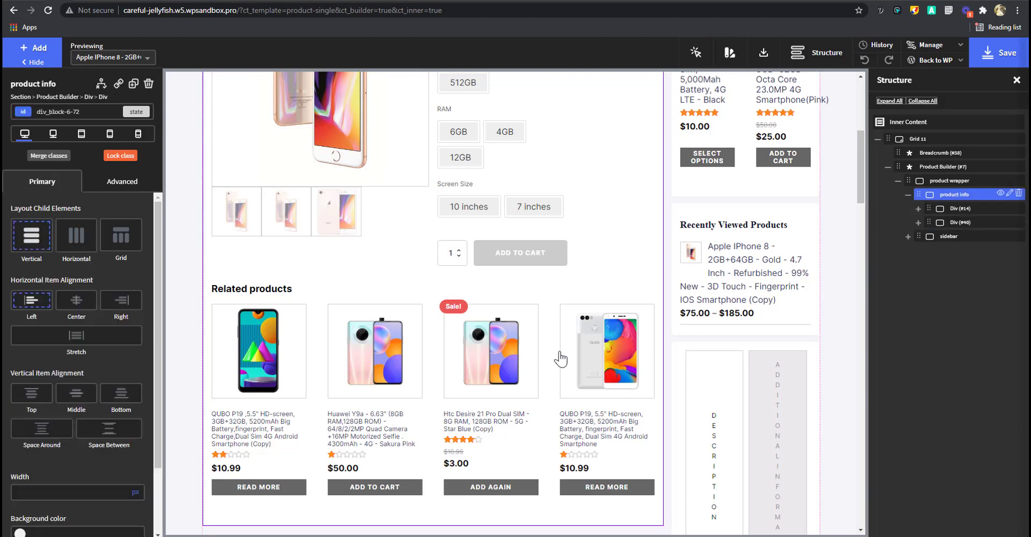
click(78, 116)
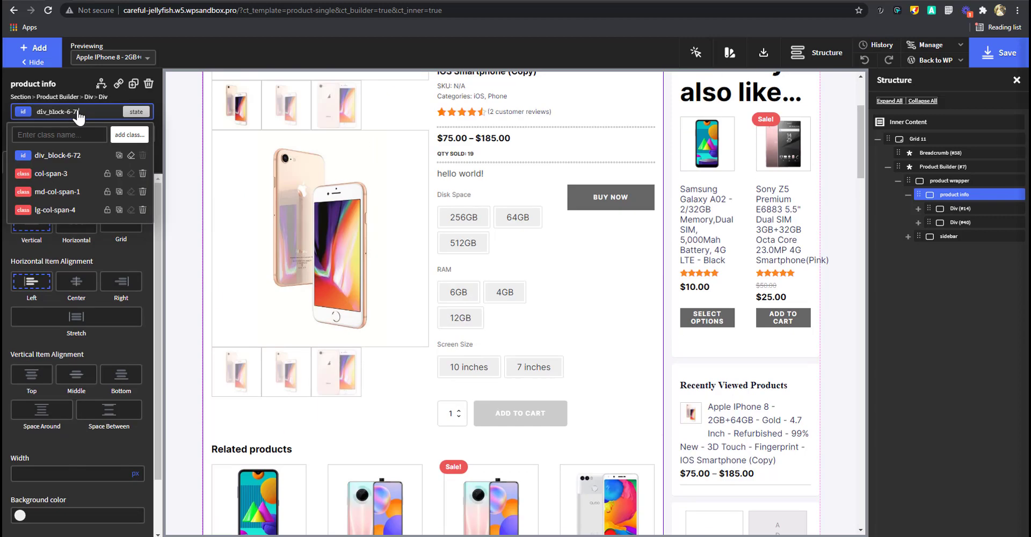
text(spac)
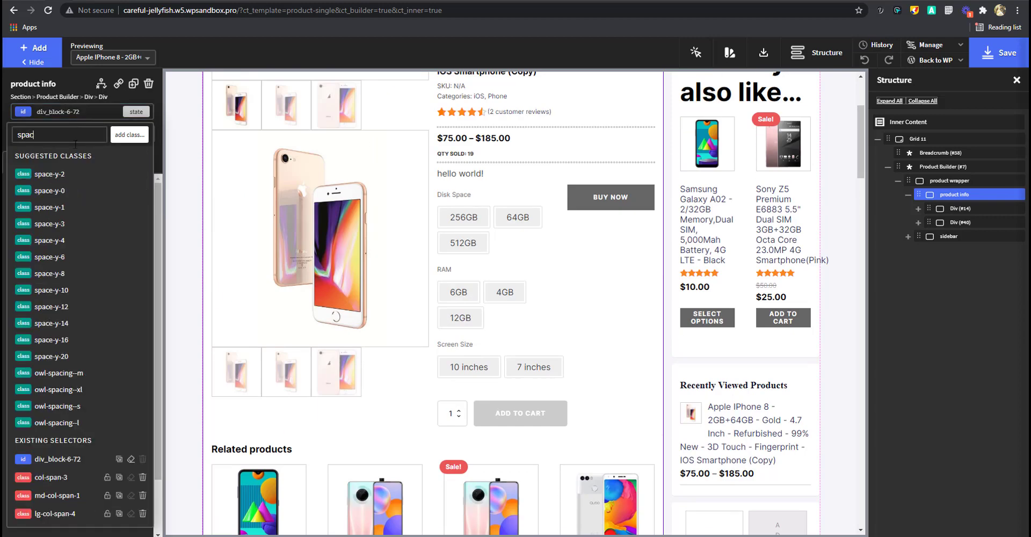
click(59, 274)
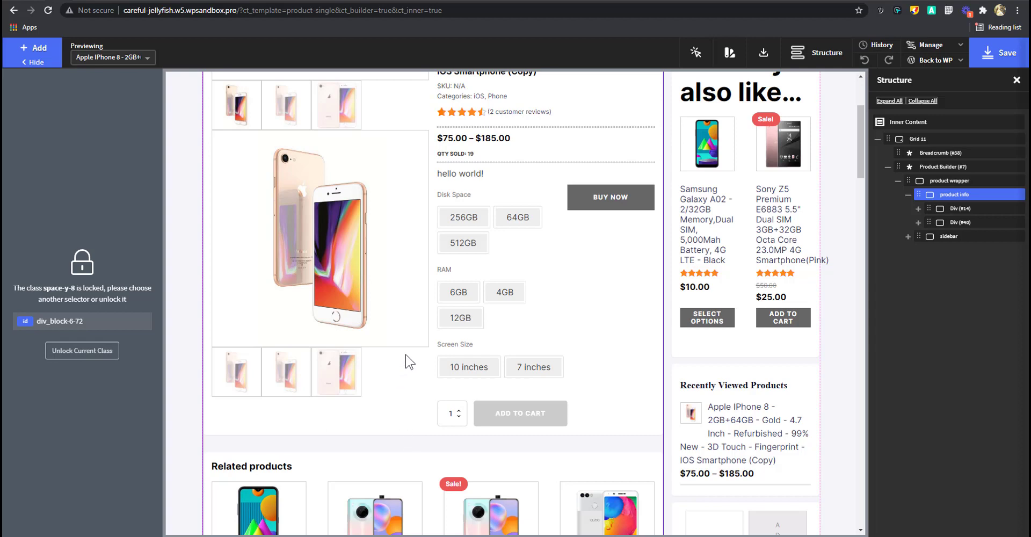
scroll(409, 363, down, 5)
click(1001, 47)
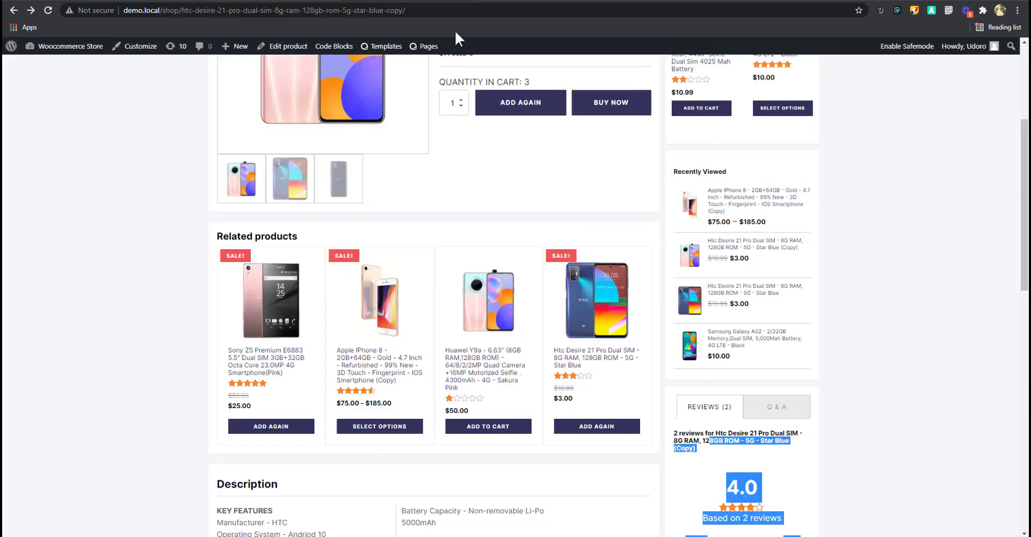
Check the card layout on the demo product page, return to the template builder and duplicate the related products card inside product info.
scroll(529, 344, down, 9)
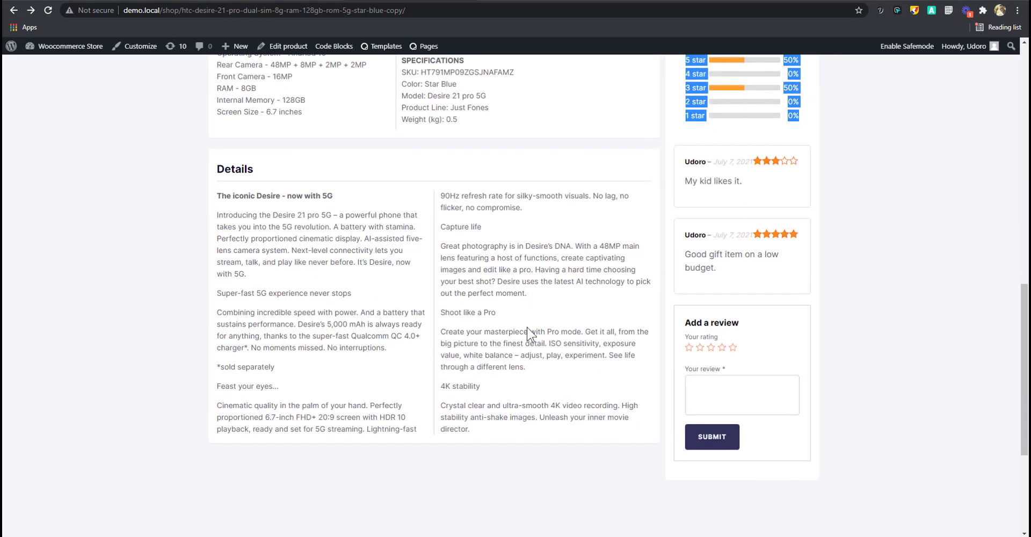
scroll(529, 333, up, 12)
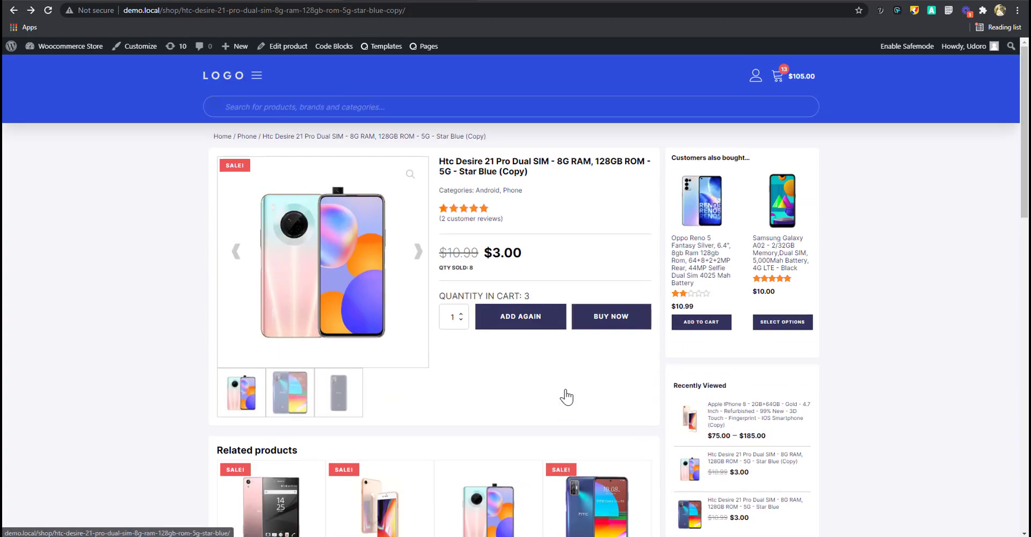
scroll(499, 408, down, 8)
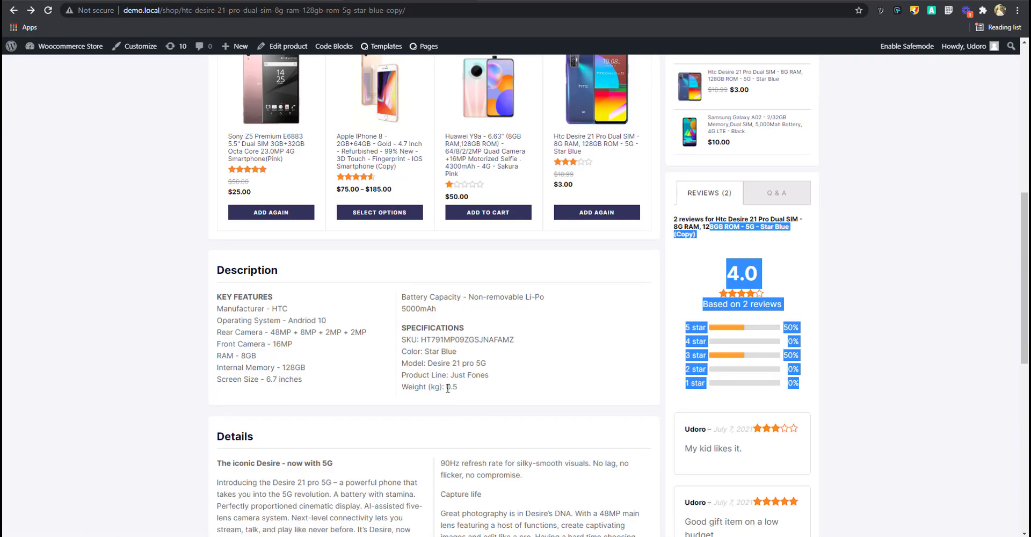
click(64, 1)
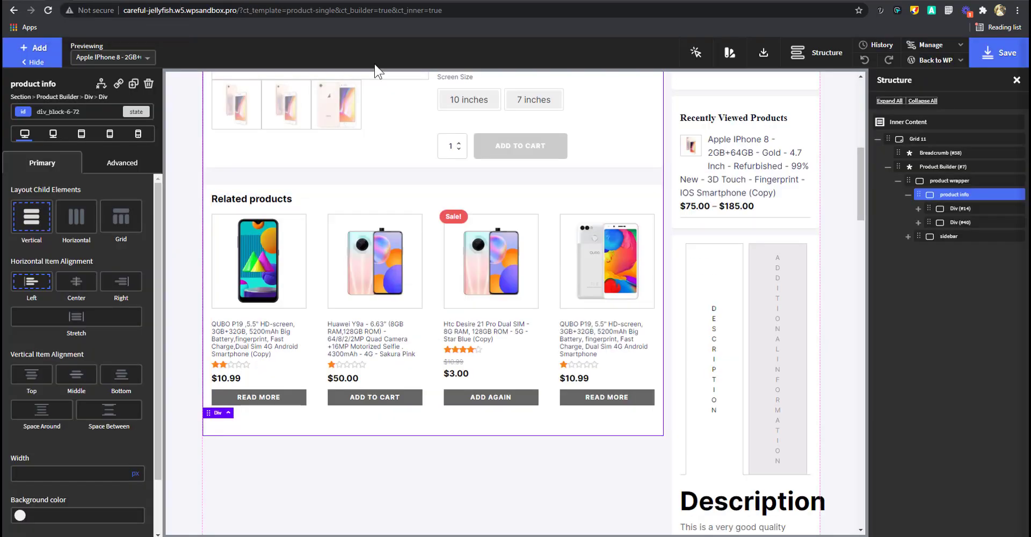
click(968, 226)
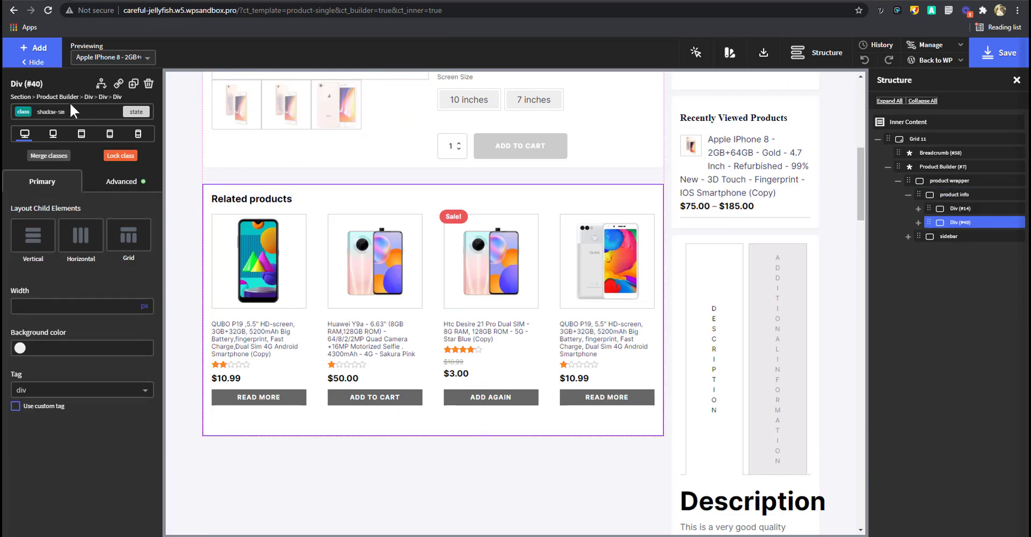
click(133, 84)
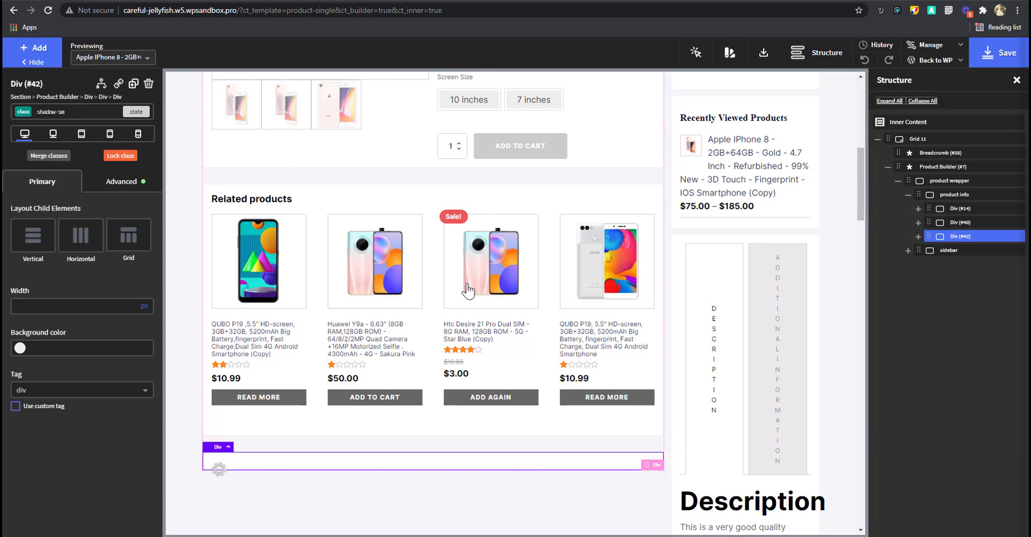
Delete the Related Products element from the duplicated card so the container is empty.
click(918, 237)
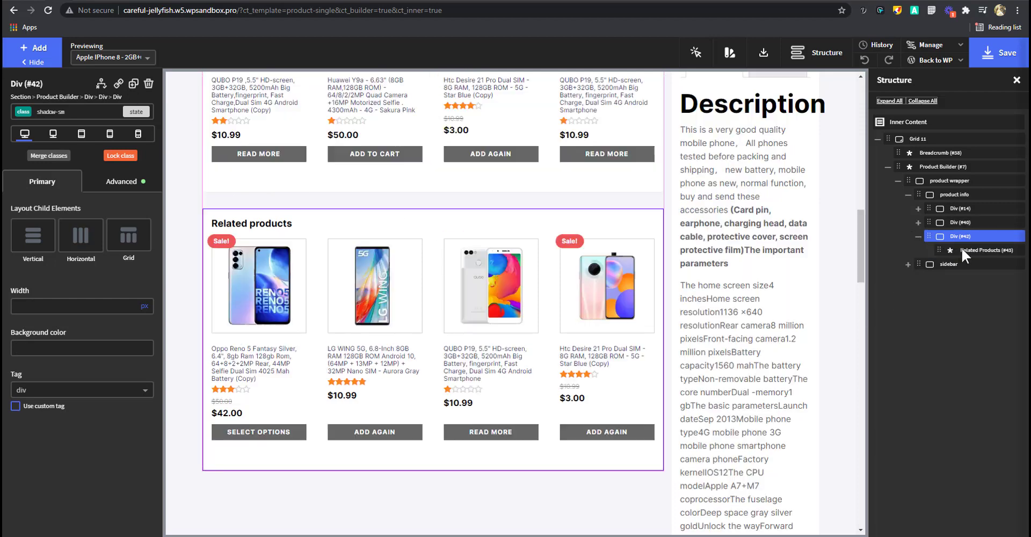
click(961, 251)
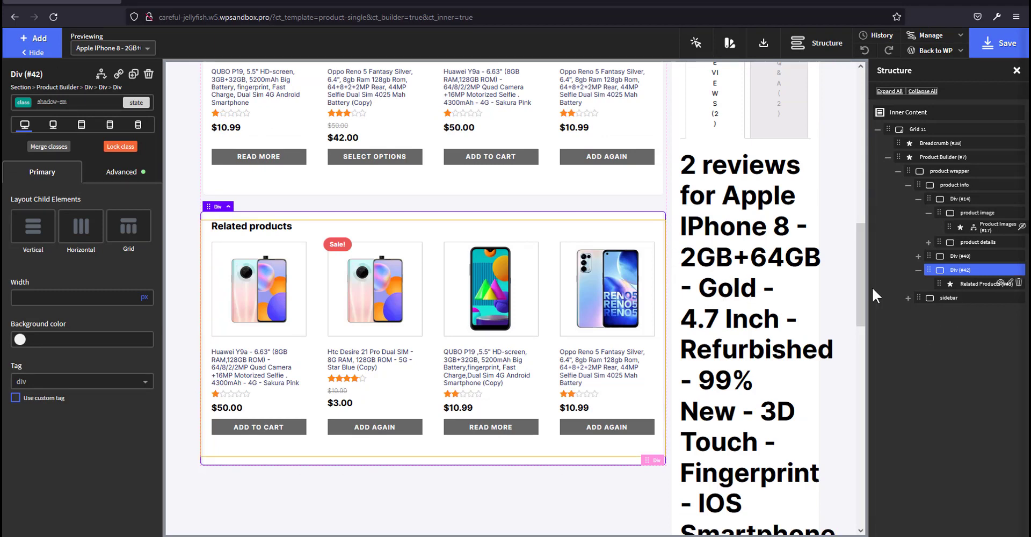
click(984, 291)
click(1019, 282)
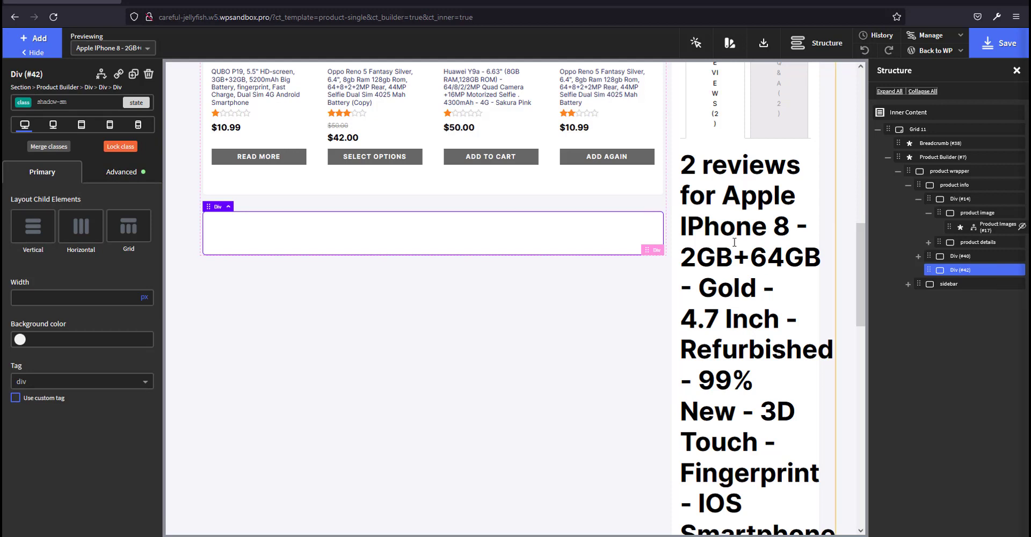
Add a WooCommerce Product Description element to the empty card below the related products.
click(32, 42)
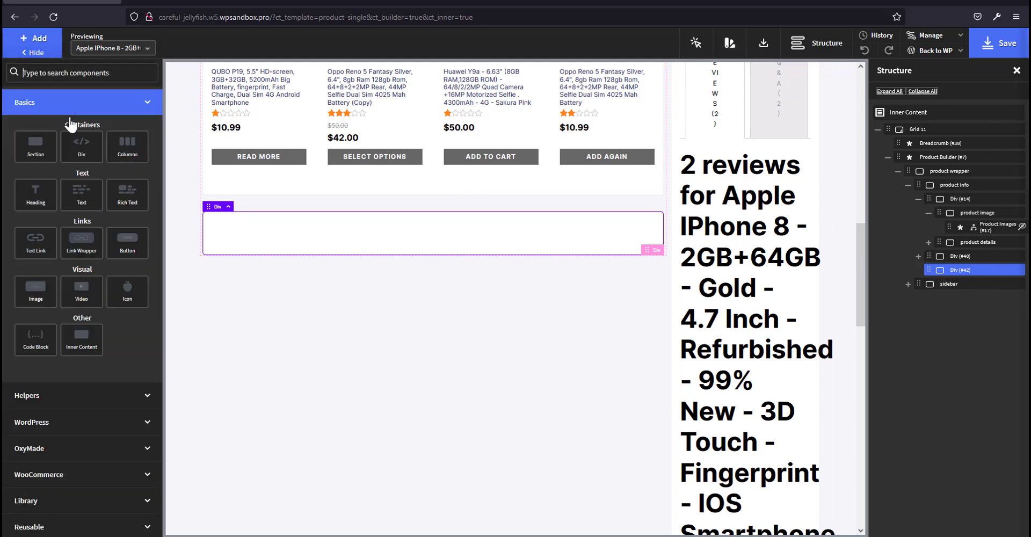
click(76, 475)
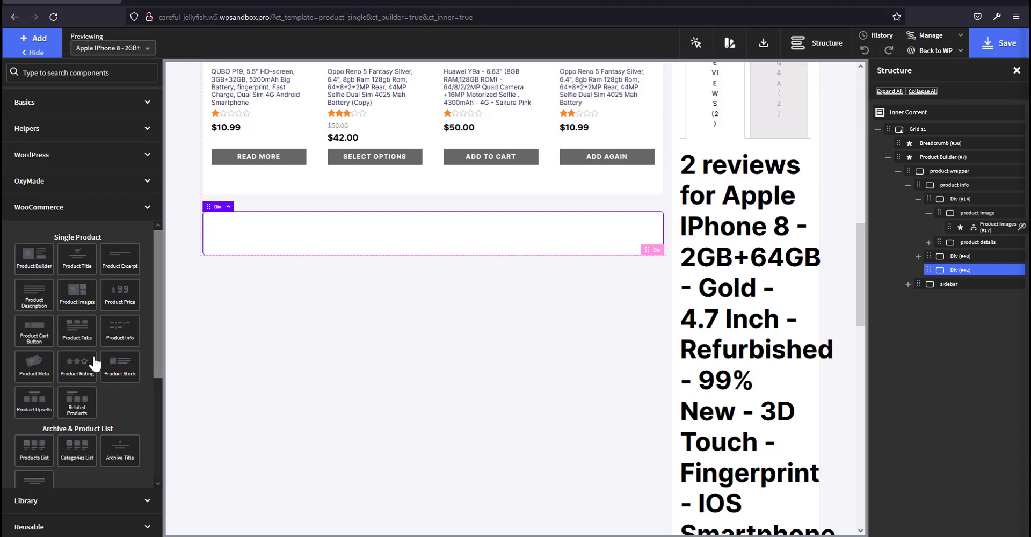
scroll(119, 444, down, 2)
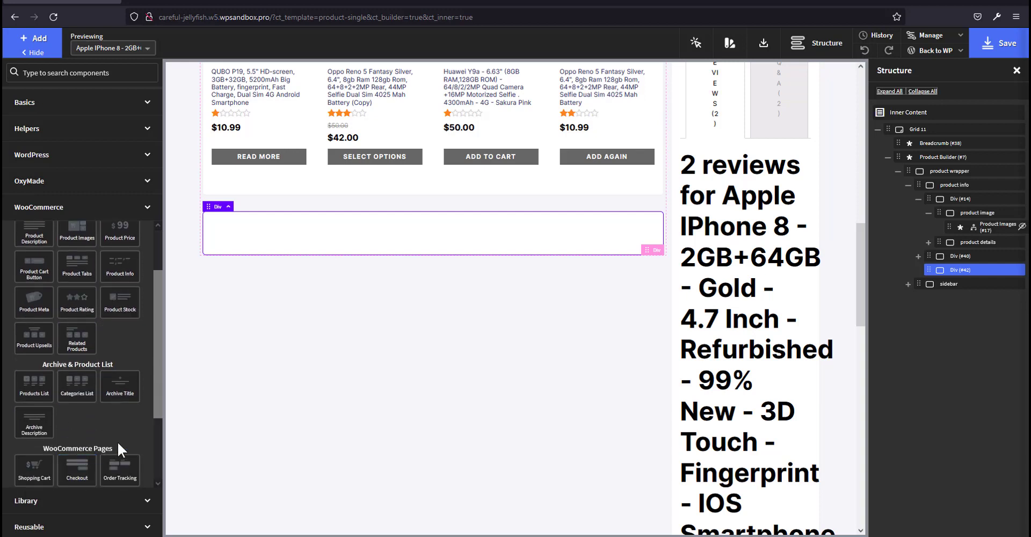
scroll(56, 390, up, 2)
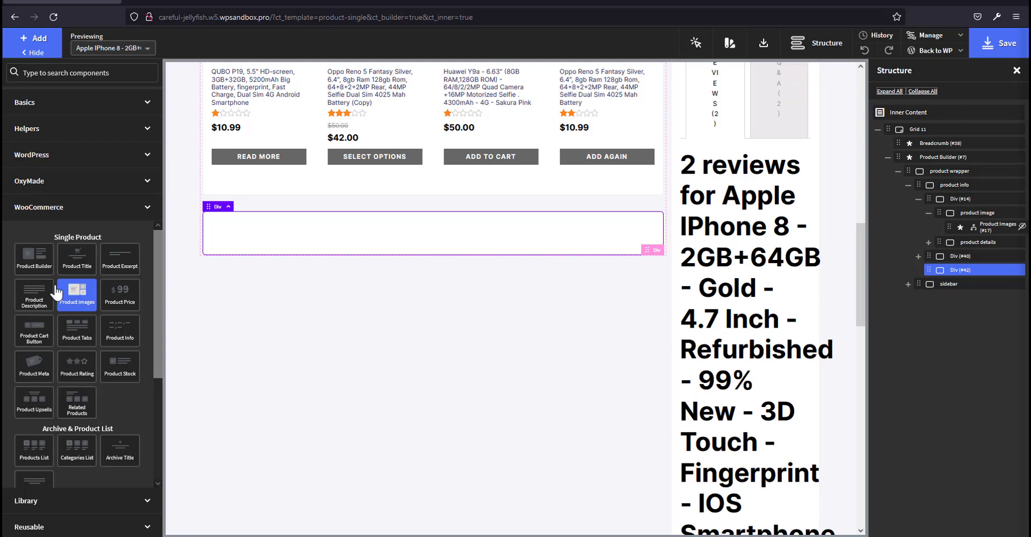
click(38, 298)
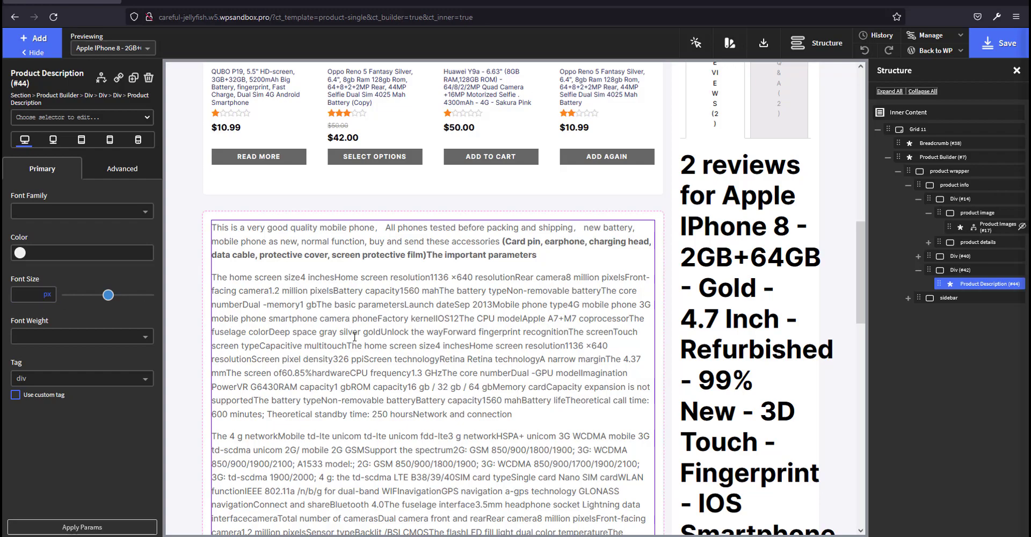
scroll(352, 327, down, 6)
scroll(352, 326, up, 8)
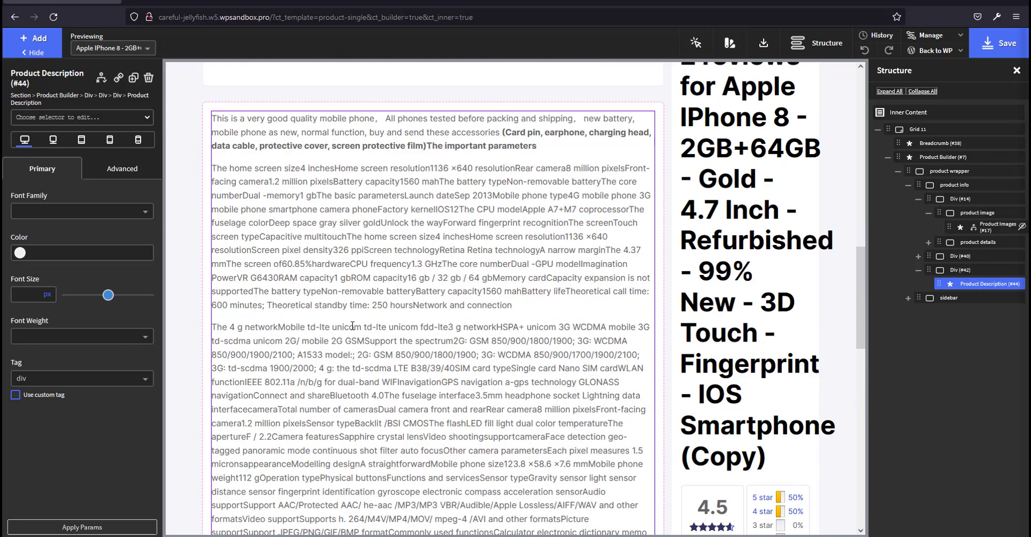
Duplicate the product description card and delete the Product Description element from the upper copy.
click(959, 274)
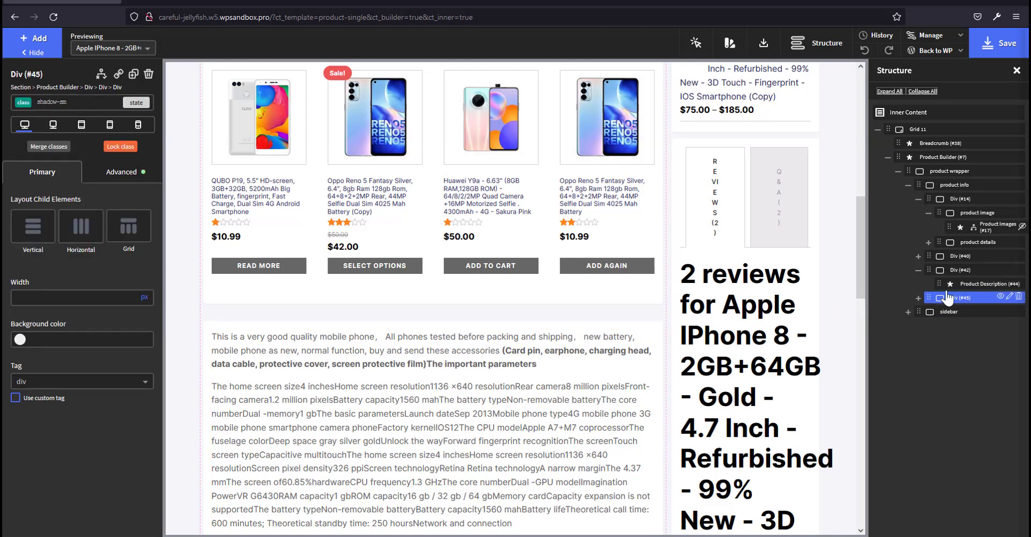
click(964, 284)
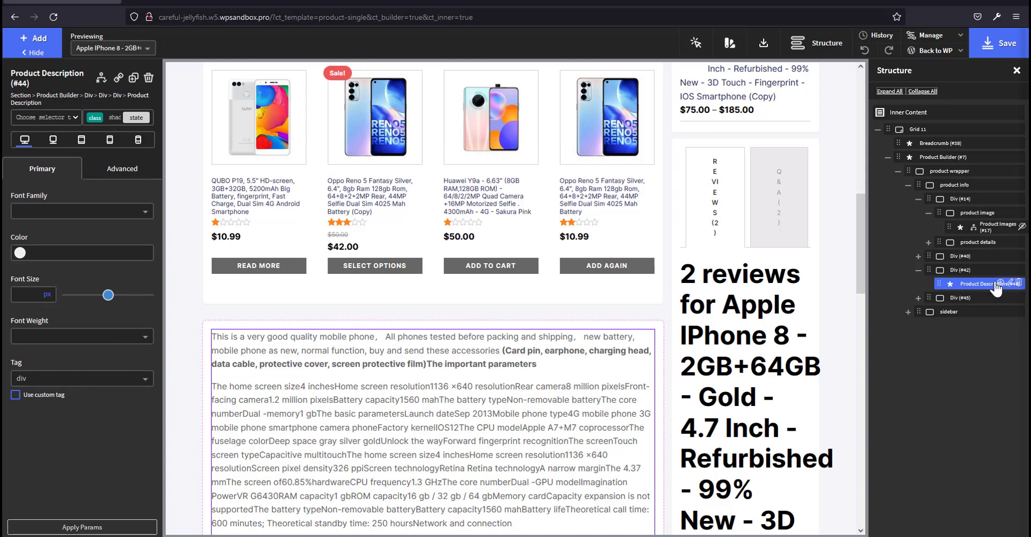
click(1018, 284)
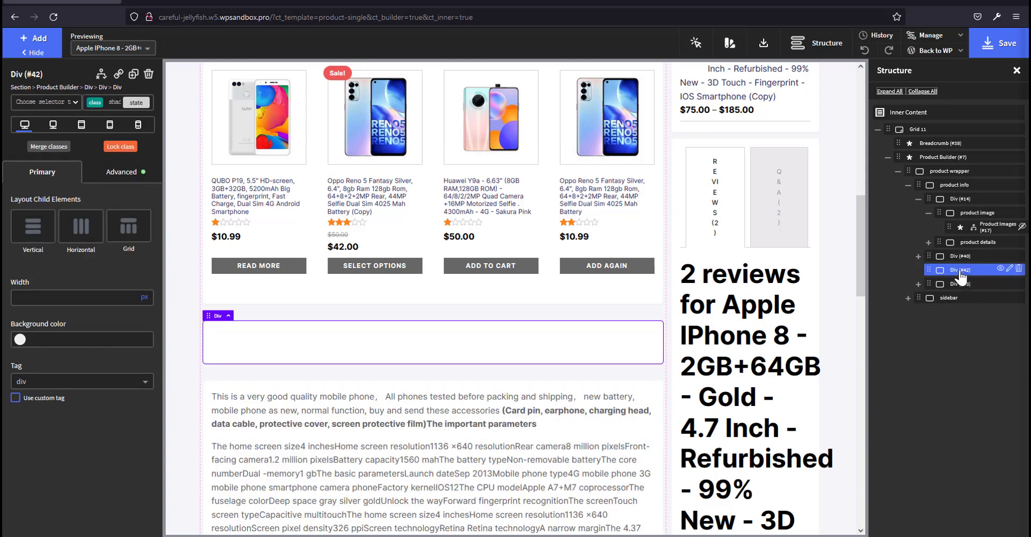
Add a WooCommerce Product Excerpt element to the emptied card between the related products and the product description.
click(34, 40)
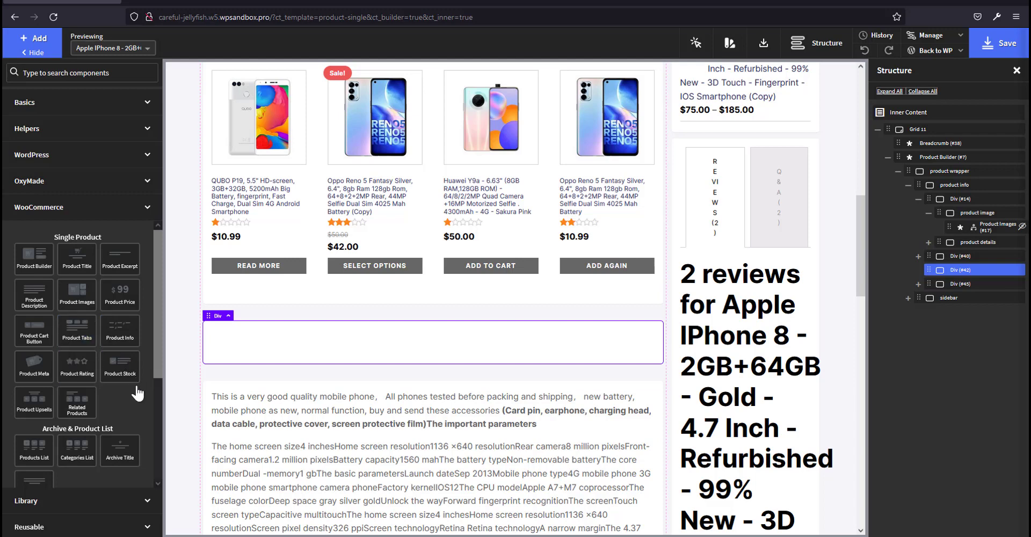
scroll(118, 401, down, 2)
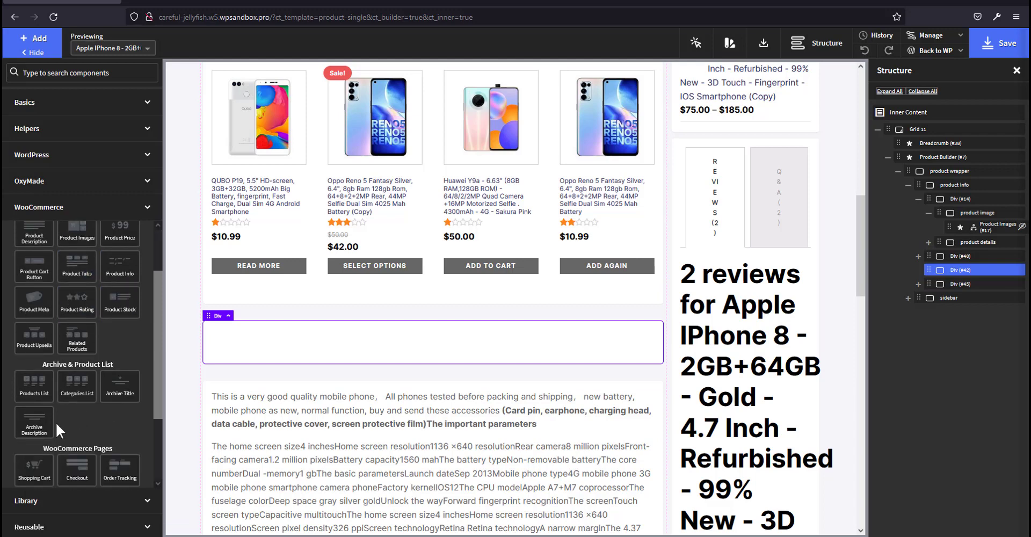
scroll(81, 299, up, 2)
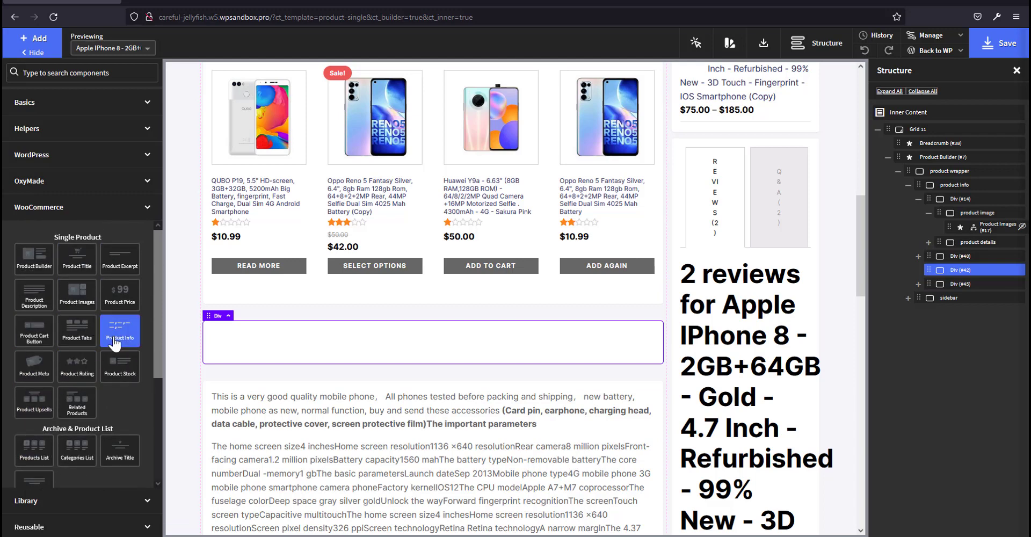
click(122, 272)
scroll(424, 349, down, 2)
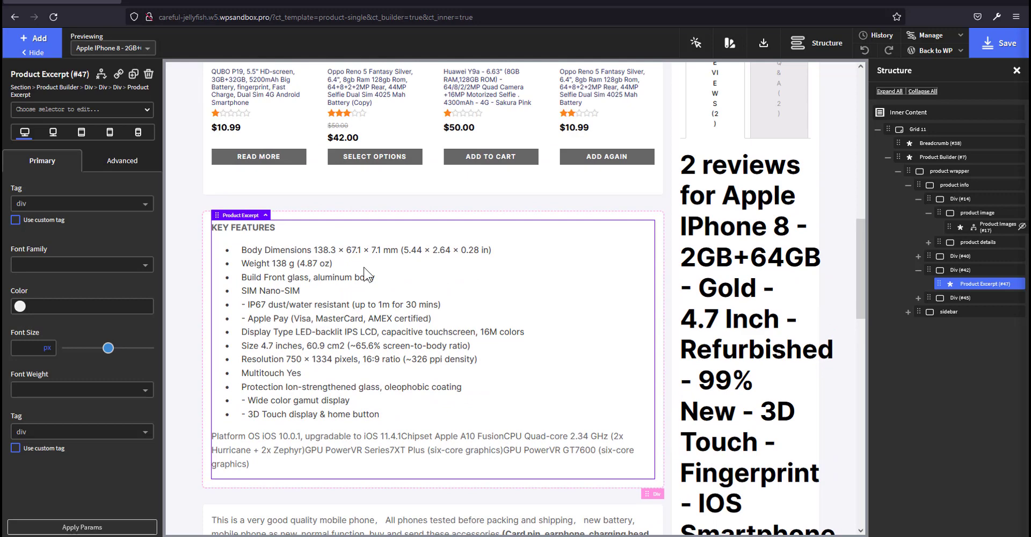
Add a Heading element to the excerpt card and move it above the Product Excerpt.
click(36, 38)
click(34, 192)
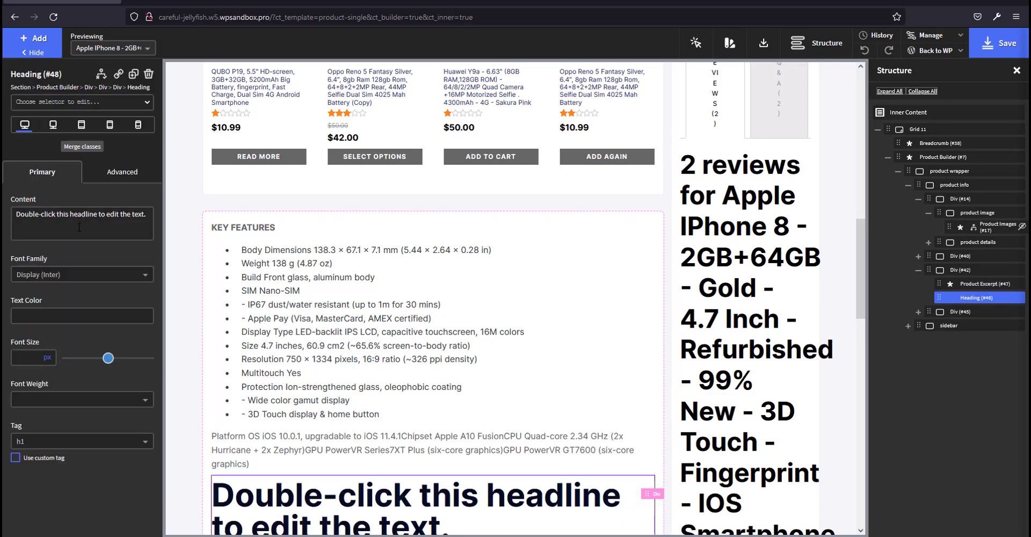
drag(937, 299, 938, 278)
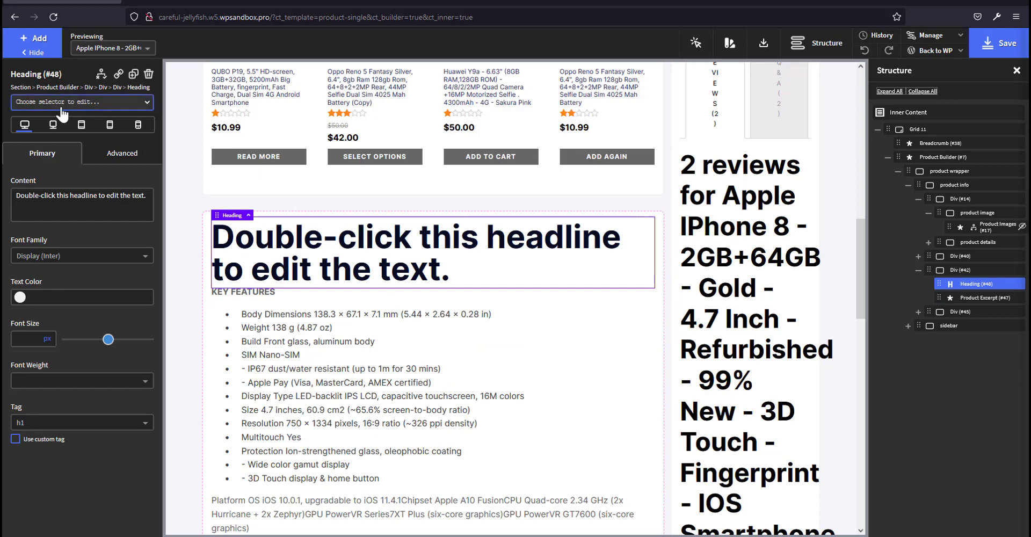
Try the H6 tag on the excerpt card's heading, compare it with the Related products title, and set the tag to H2.
click(116, 422)
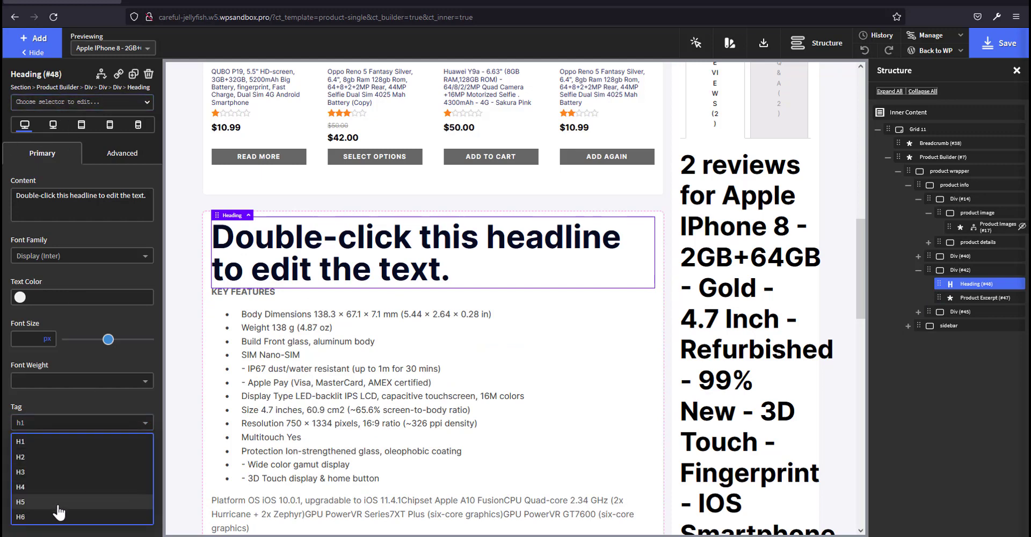
click(86, 516)
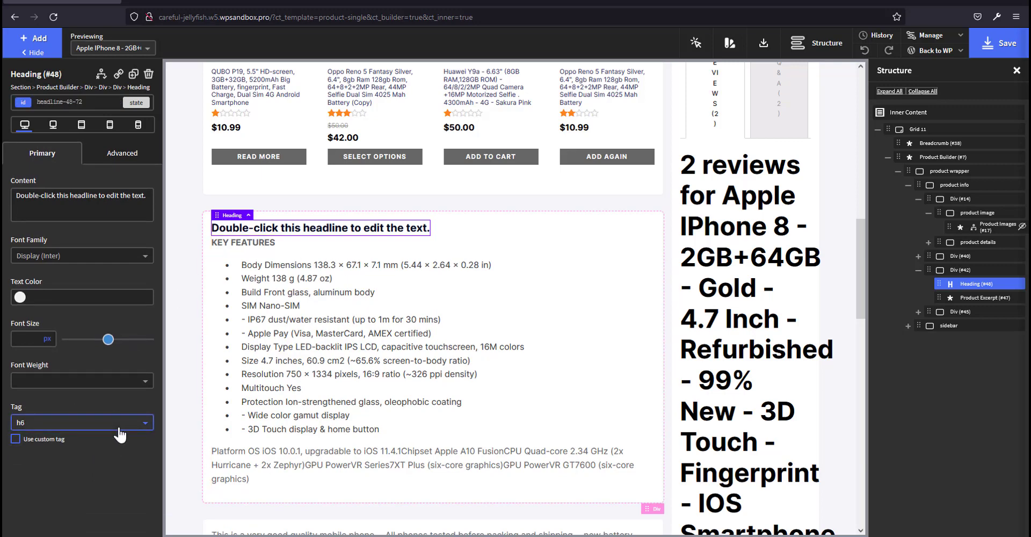
click(86, 422)
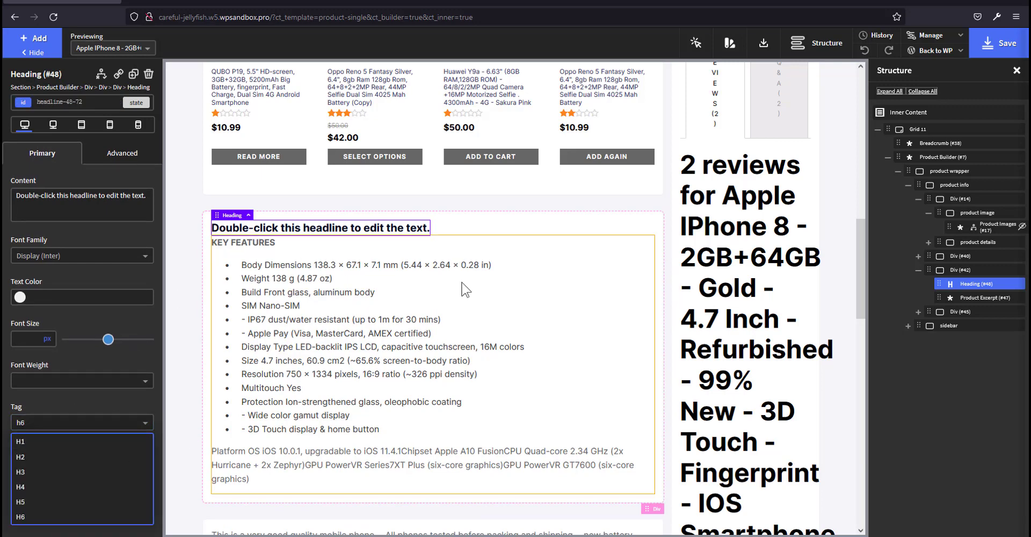
scroll(438, 306, up, 3)
scroll(432, 308, up, 2)
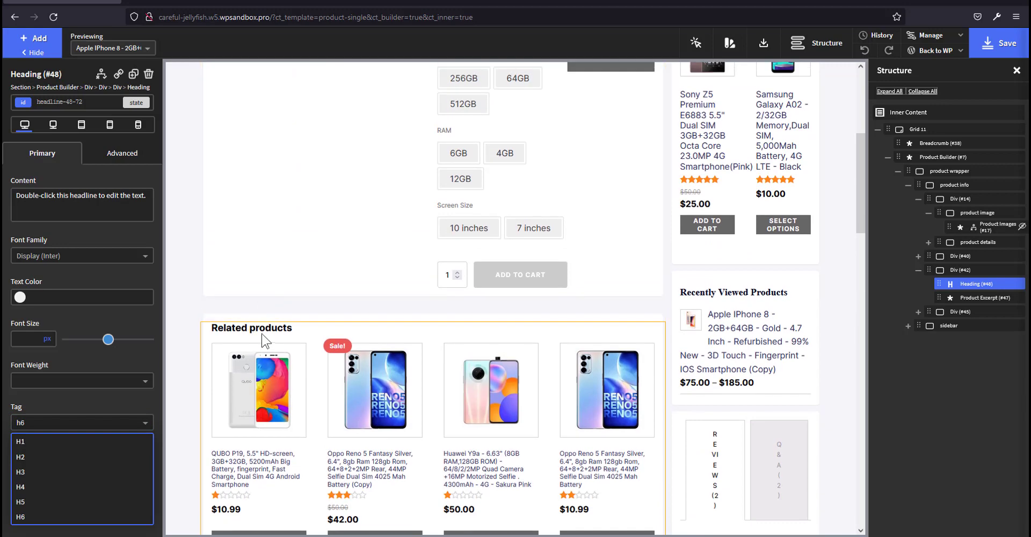
scroll(321, 329, down, 3)
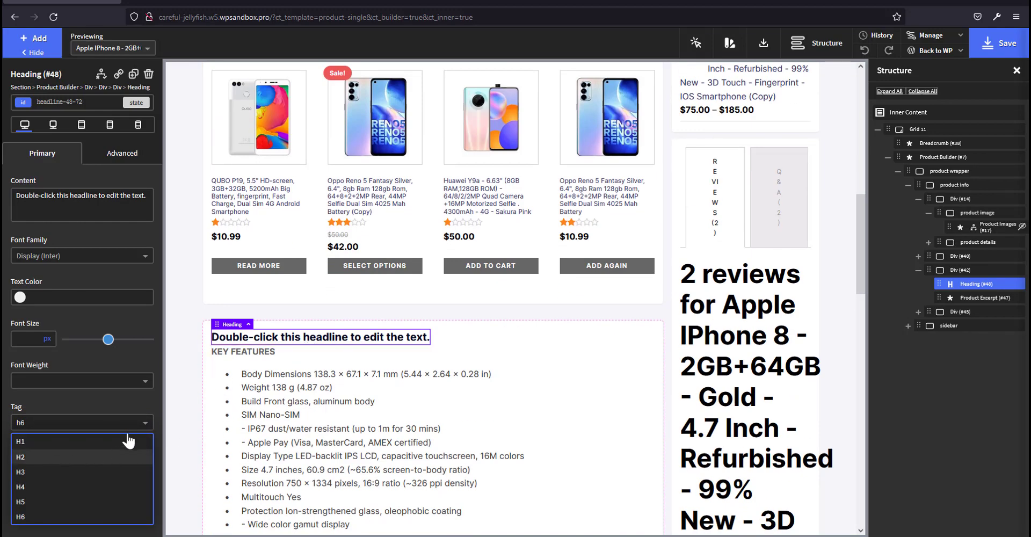
click(112, 457)
Assign the existing h6 class to the excerpt card's heading.
click(75, 101)
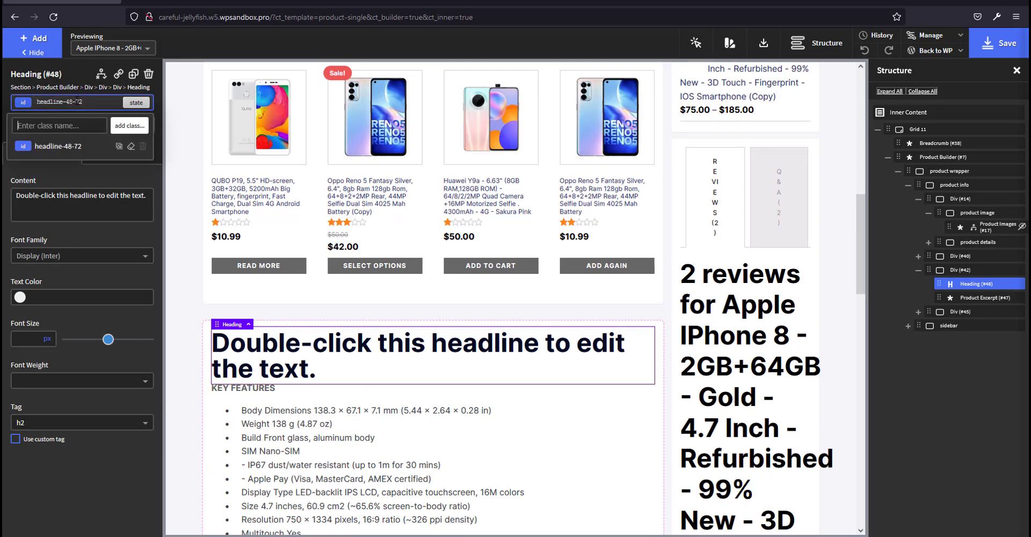
text(h6)
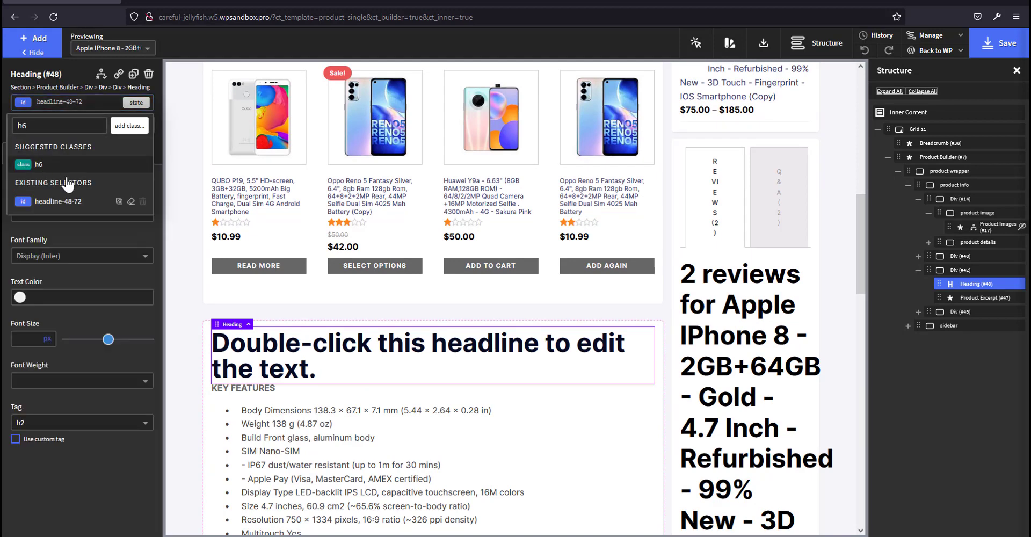
key(Return)
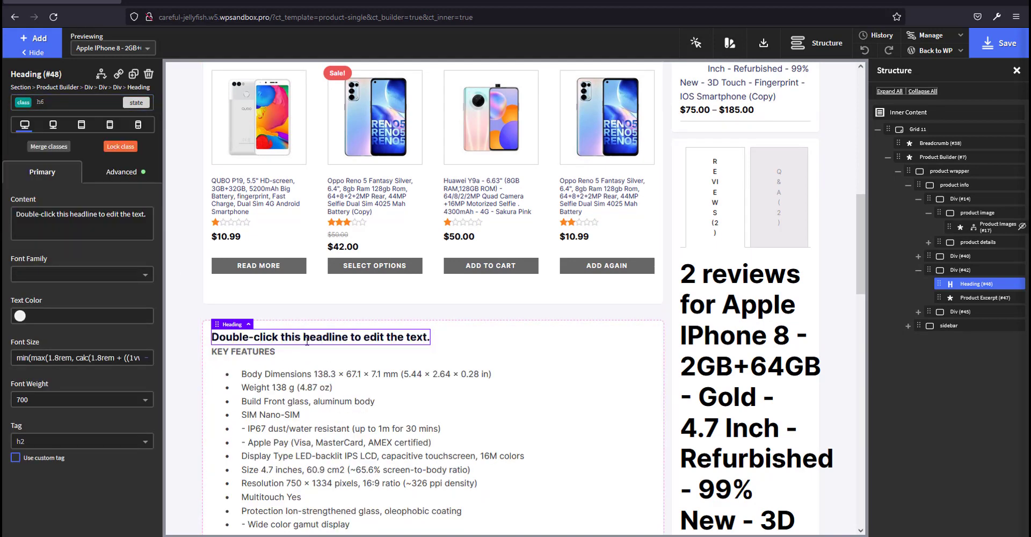
Change the excerpt card's heading text to "Description" and switch to the demo product page for comparison.
triple_click(55, 220)
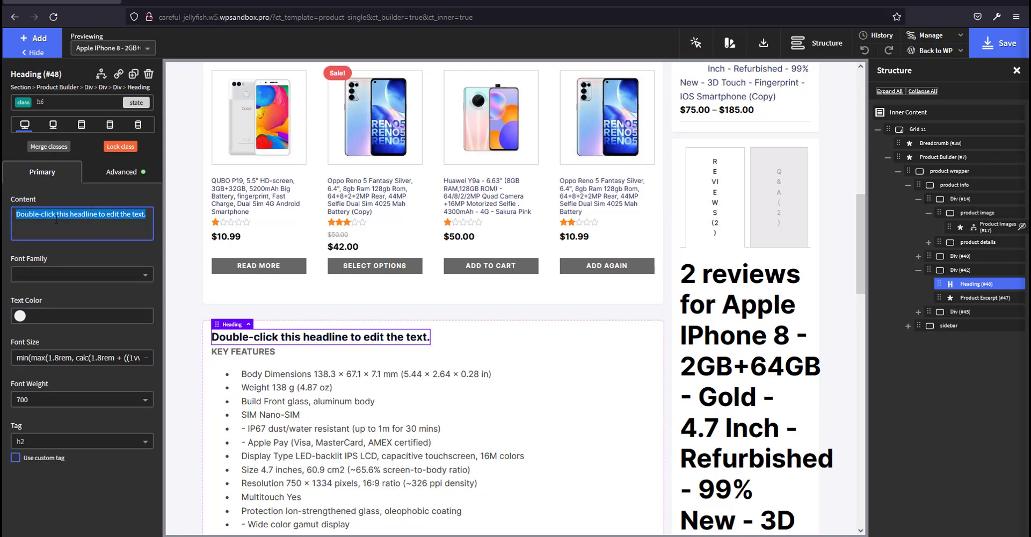
text(Descripti)
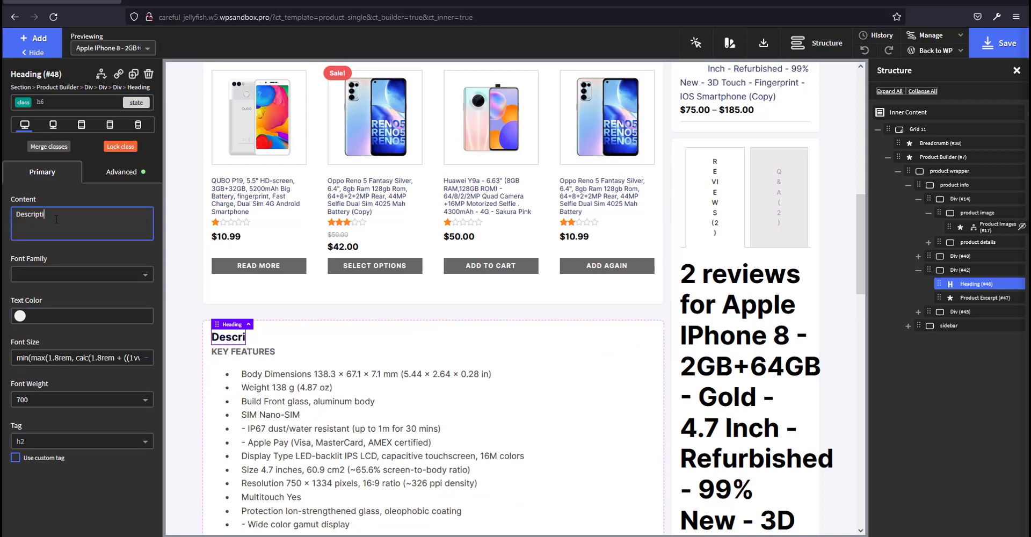
text(on)
key(ctrl+Tab)
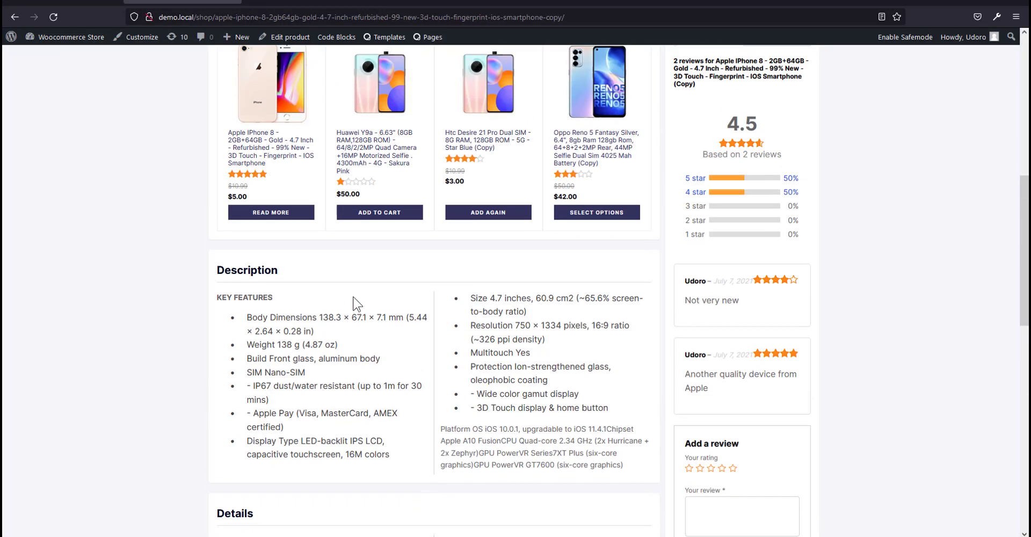
Check the Description heading's underline on the demo page and assign the border-b class to the template's Description heading.
scroll(354, 303, up, 1)
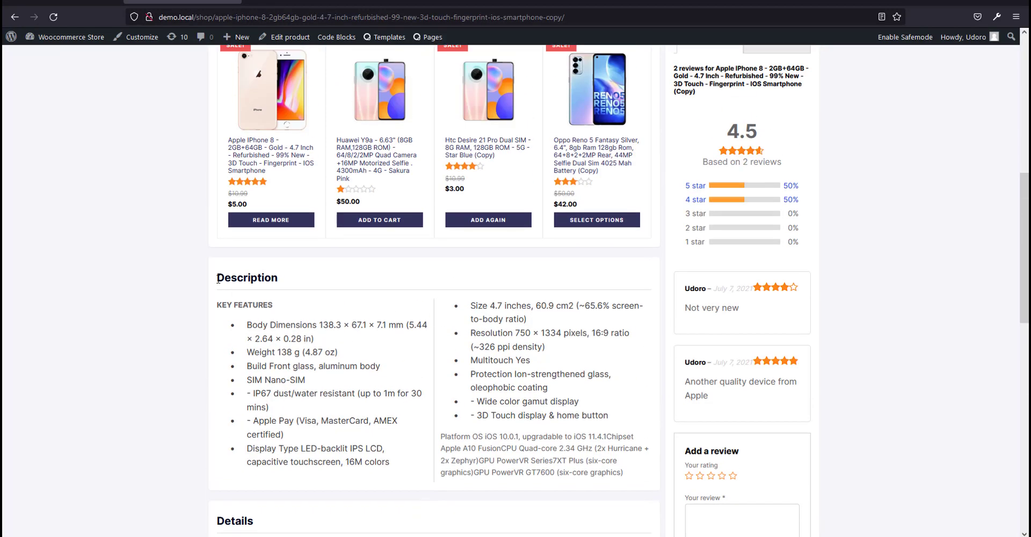
drag(220, 297, 618, 299)
click(605, 305)
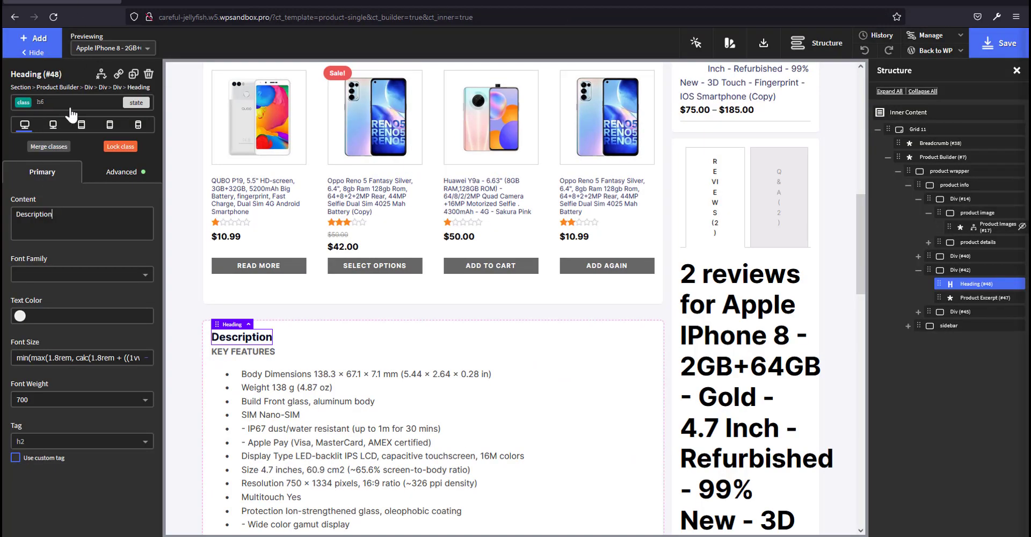
click(73, 102)
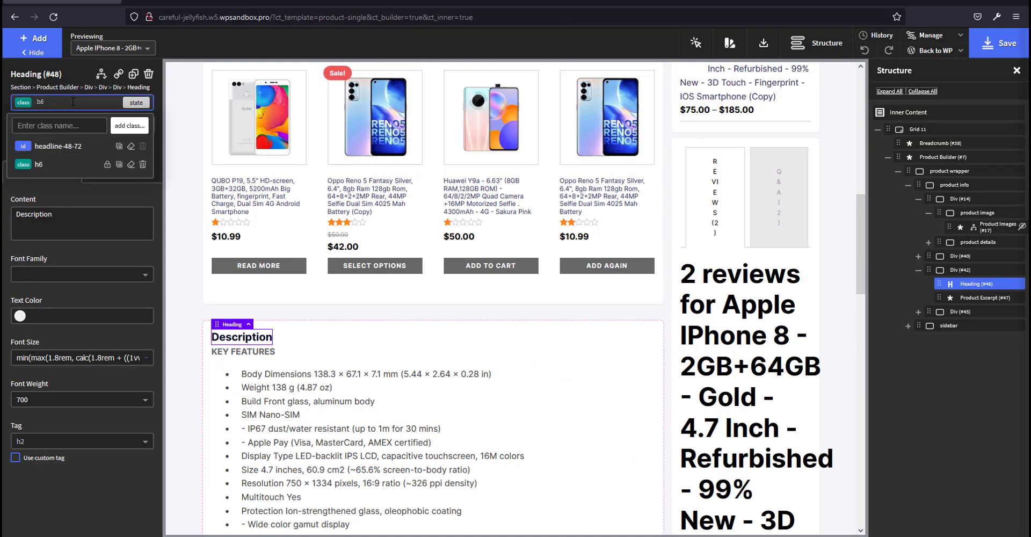
click(59, 122)
text(ord)
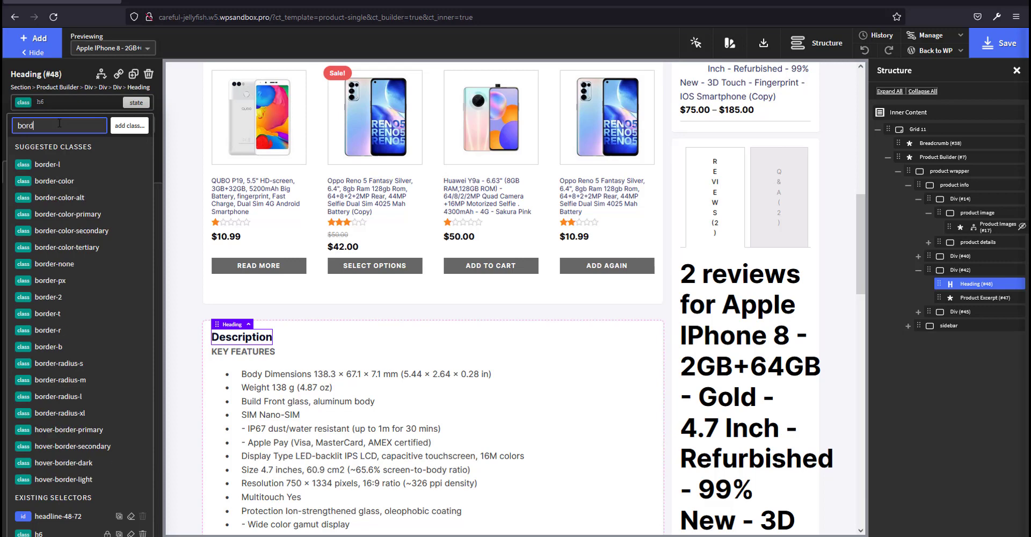
text(er b)
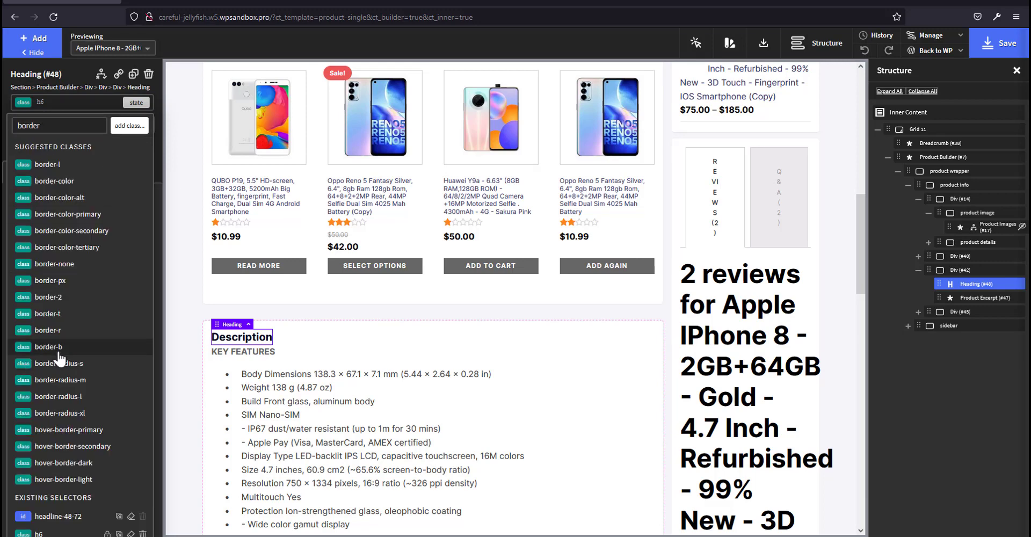
click(58, 358)
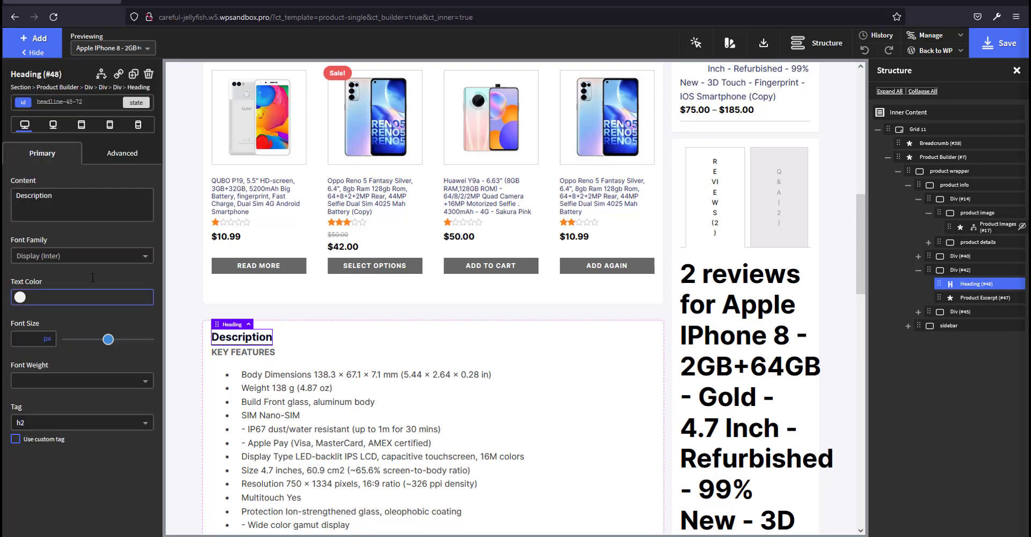
Assign the w-full and py-2 classes to the Description heading.
click(70, 103)
click(59, 126)
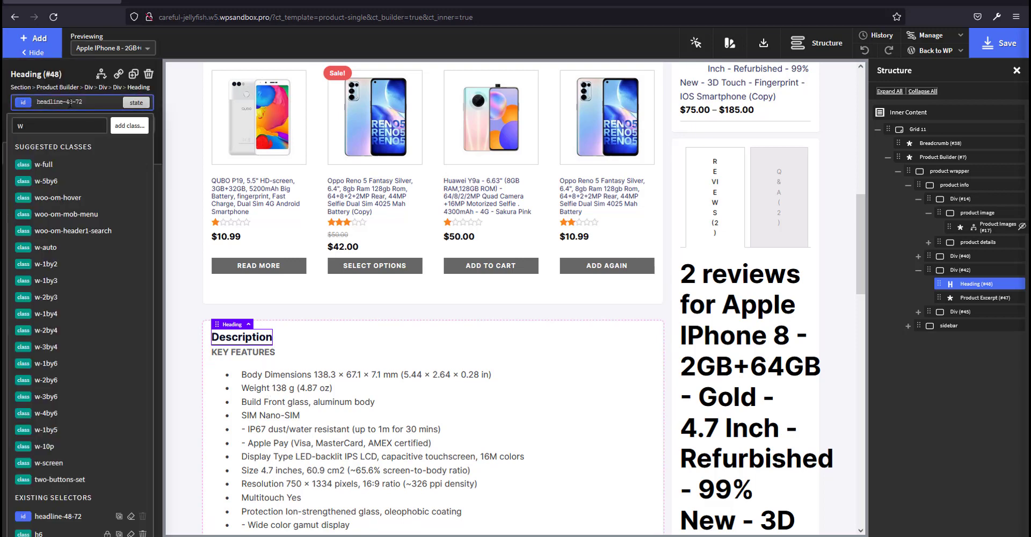
click(71, 166)
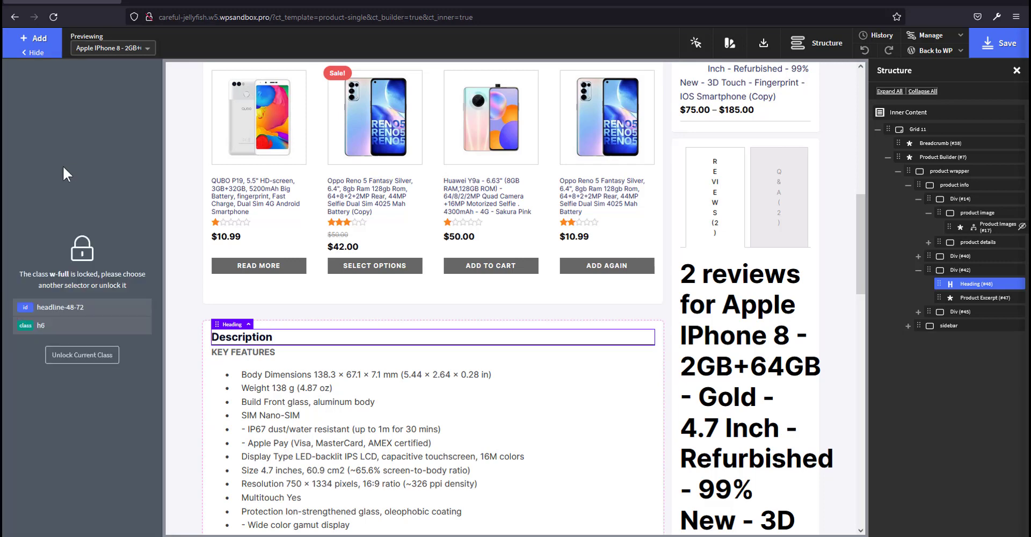
click(263, 329)
click(79, 103)
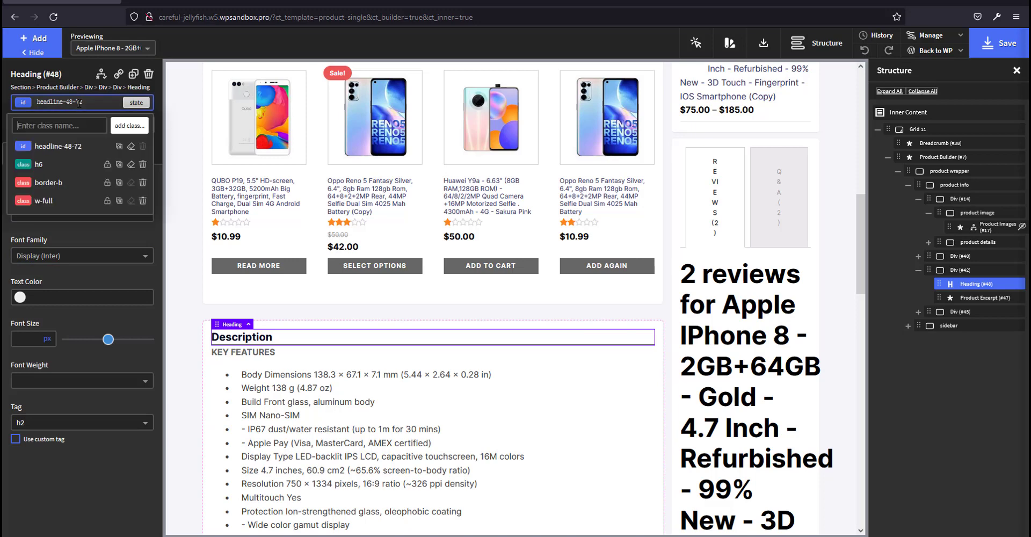
text(py)
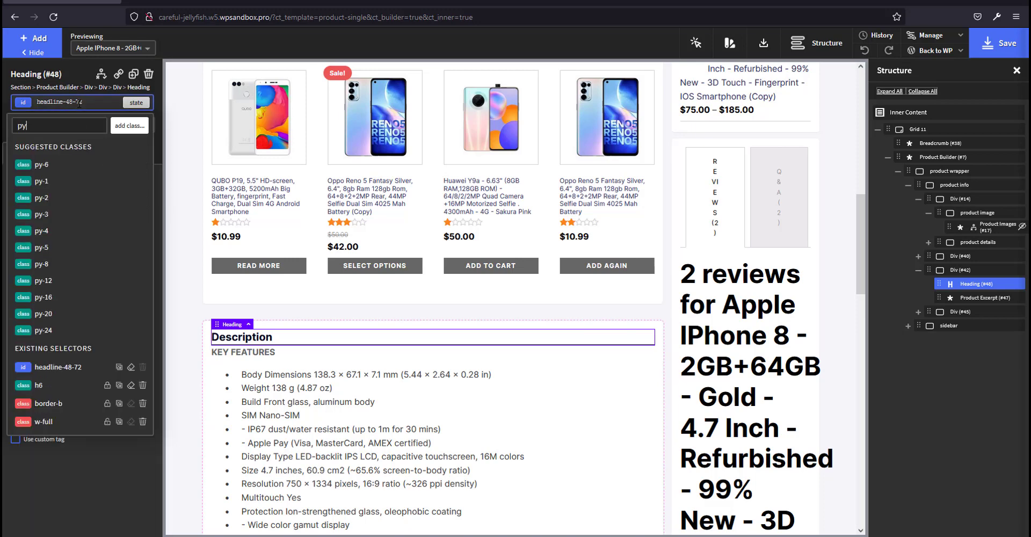
click(48, 198)
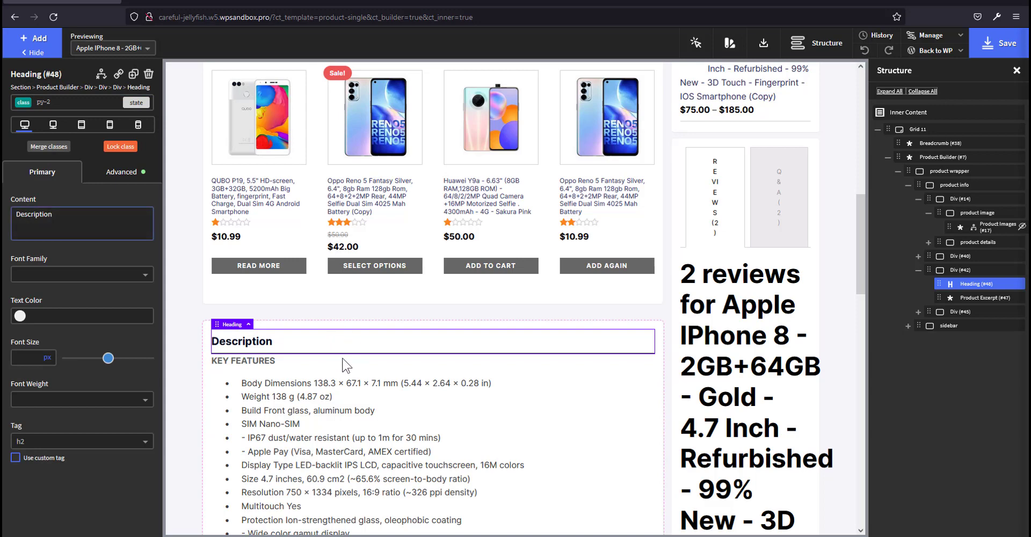
Assign the border-color class to the Description heading and check its bottom border with the heading deselected.
click(71, 102)
text(bord)
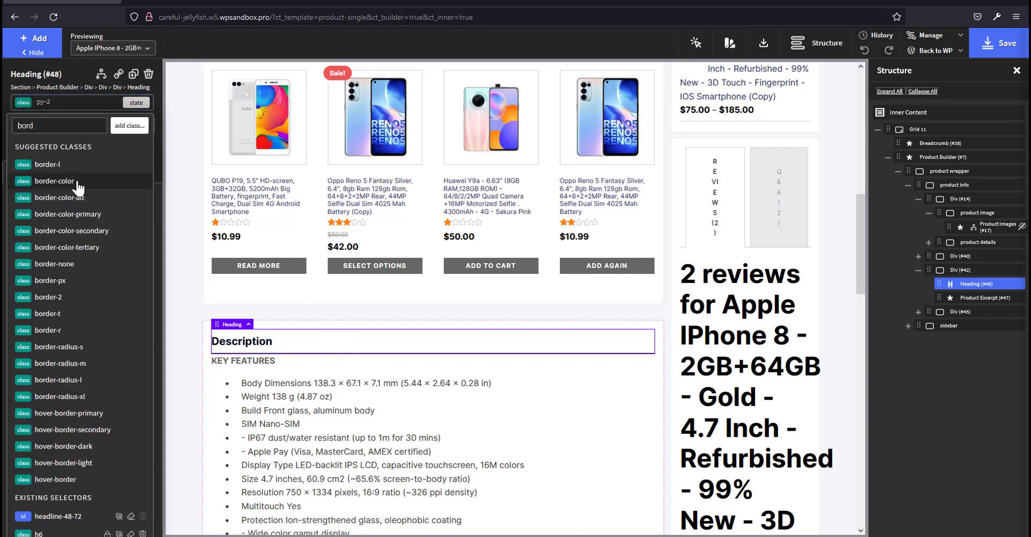
click(54, 181)
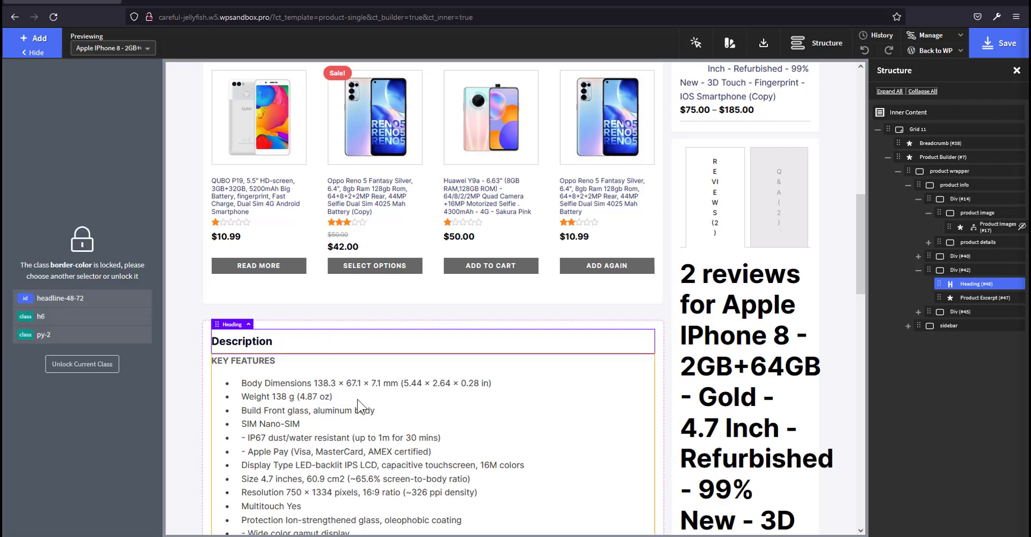
click(525, 395)
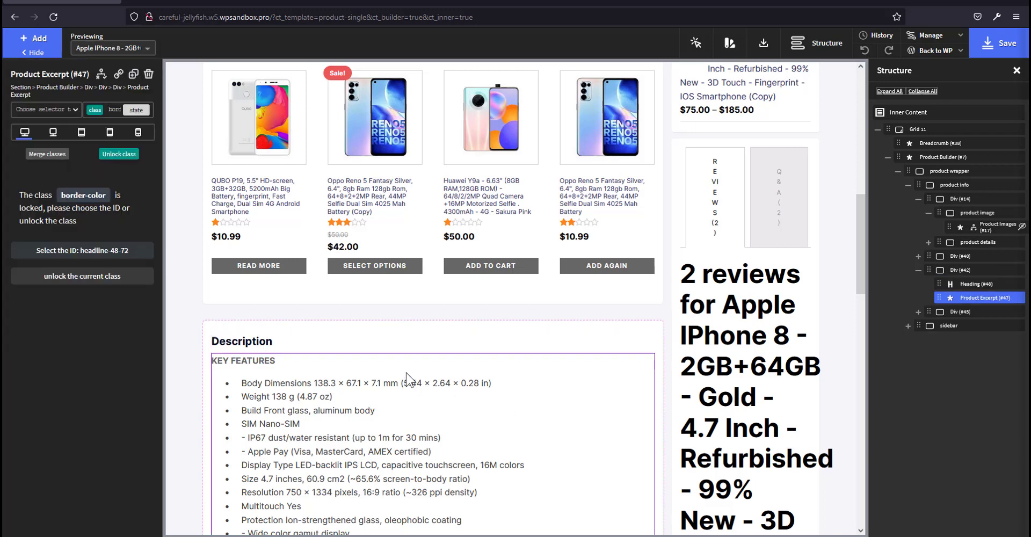
click(589, 344)
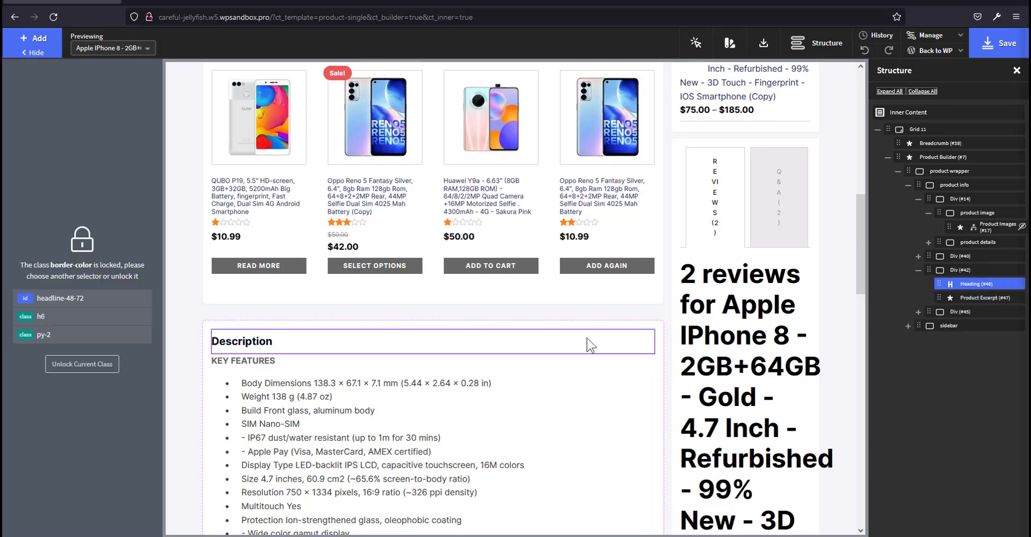
scroll(524, 320, down, 2)
click(430, 203)
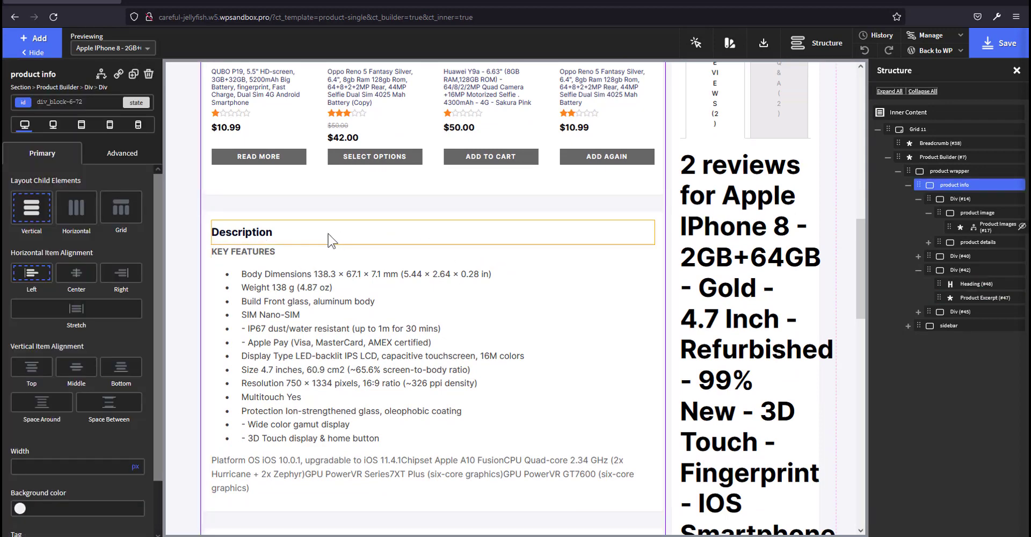
Assign the mb-2 class to the Description heading to add space above the excerpt.
click(331, 240)
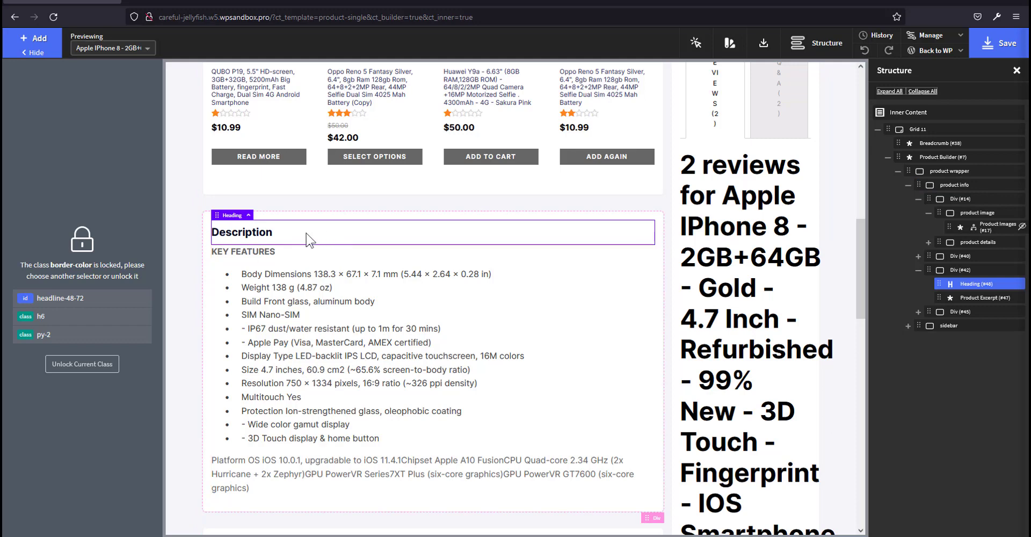
click(307, 234)
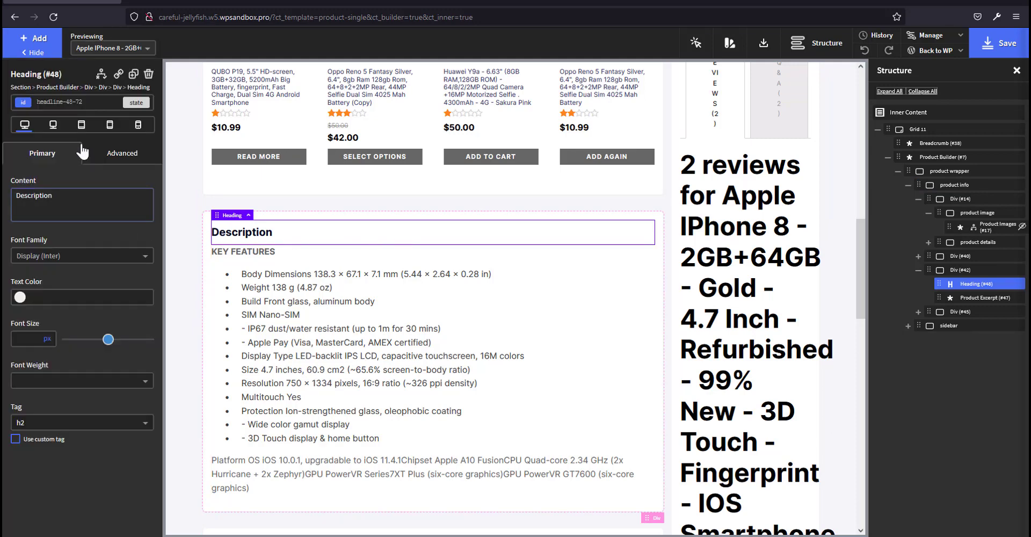
click(89, 106)
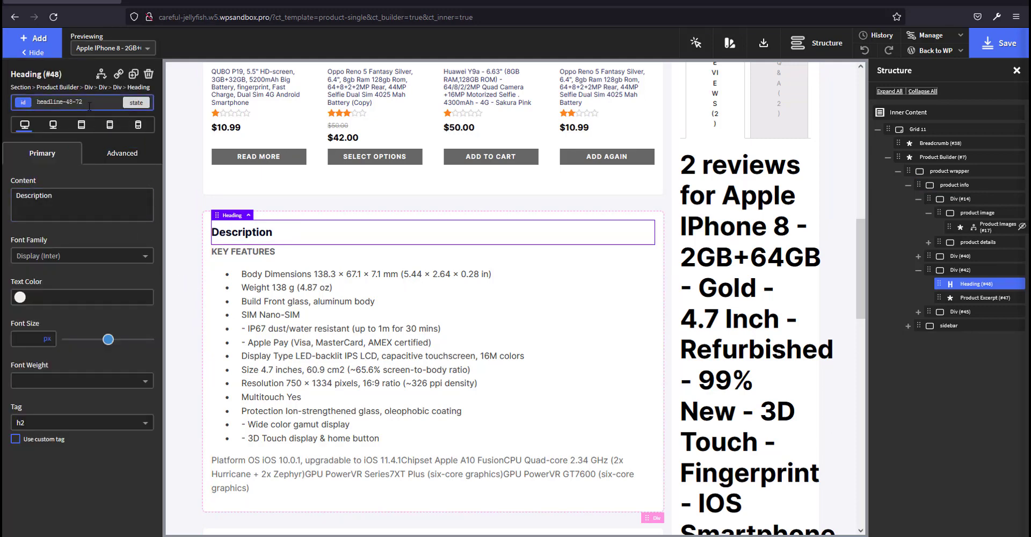
click(89, 106)
text(mb)
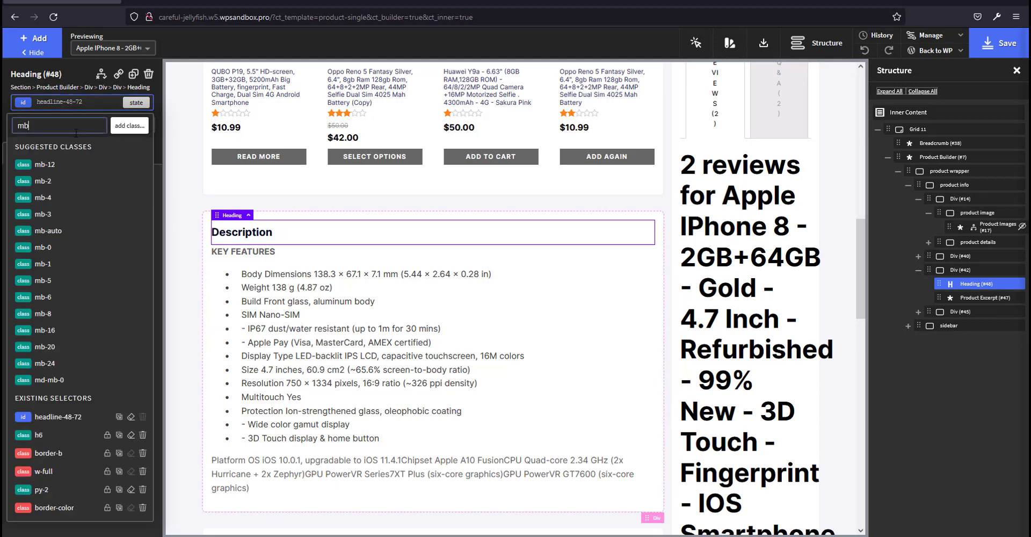
click(55, 187)
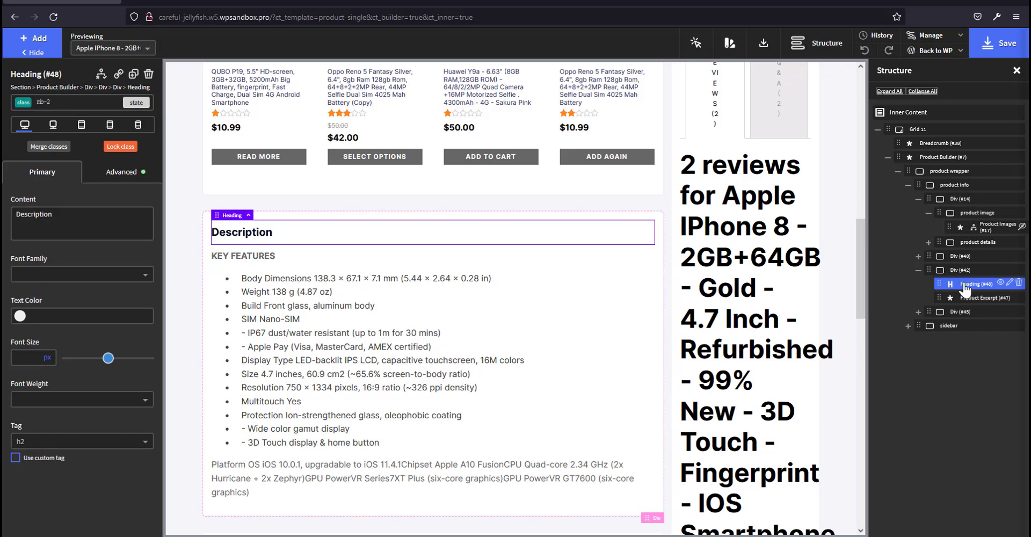
Duplicate the Description heading and move the copy into the last card, above the Product Description element.
click(134, 73)
scroll(483, 328, down, 5)
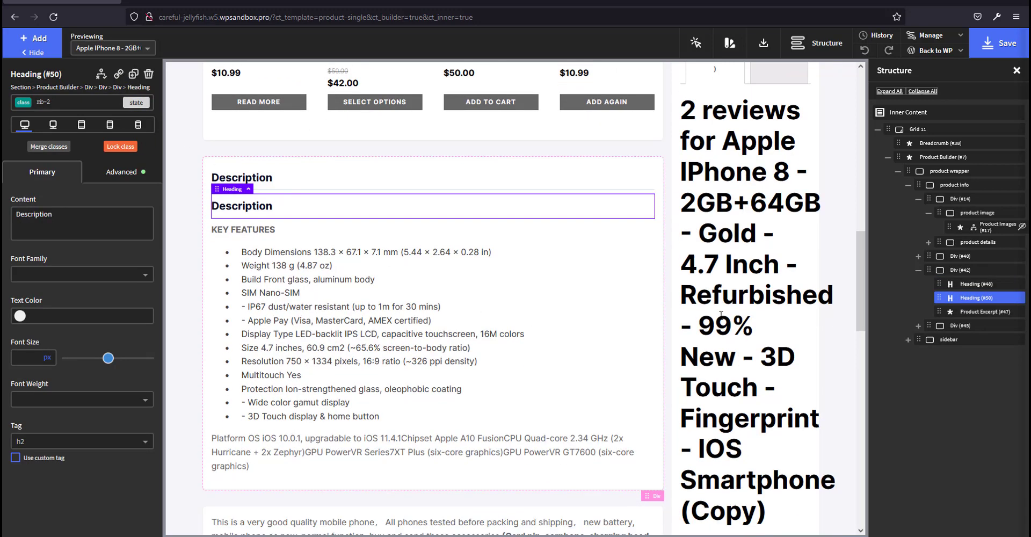
click(918, 325)
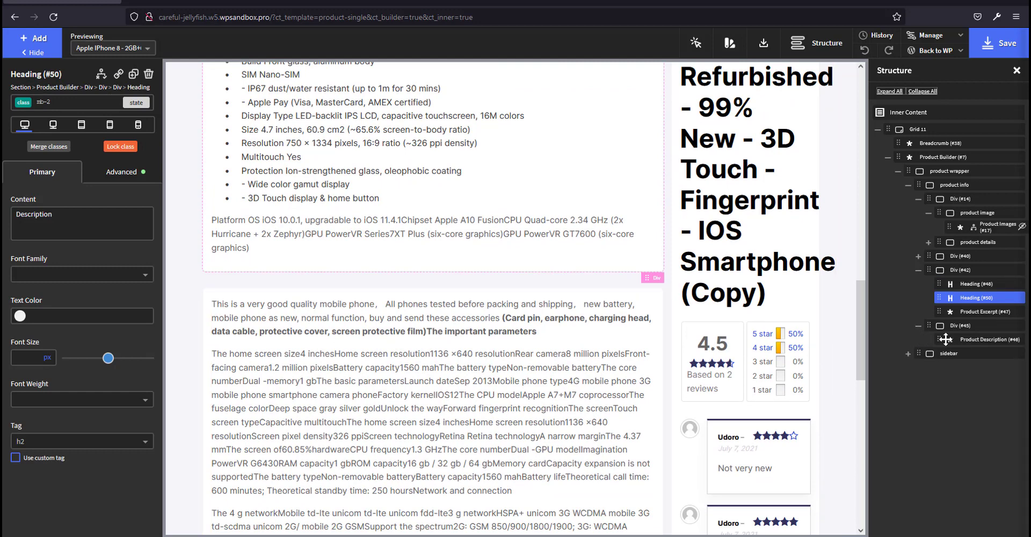
drag(939, 295, 945, 329)
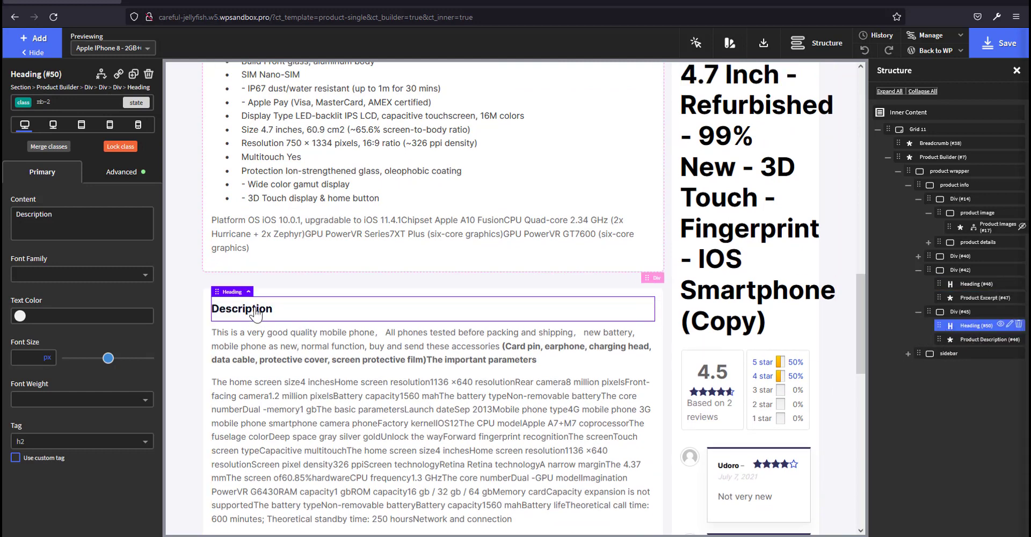
Change the duplicated heading's text to "Details".
drag(33, 214, 52, 214)
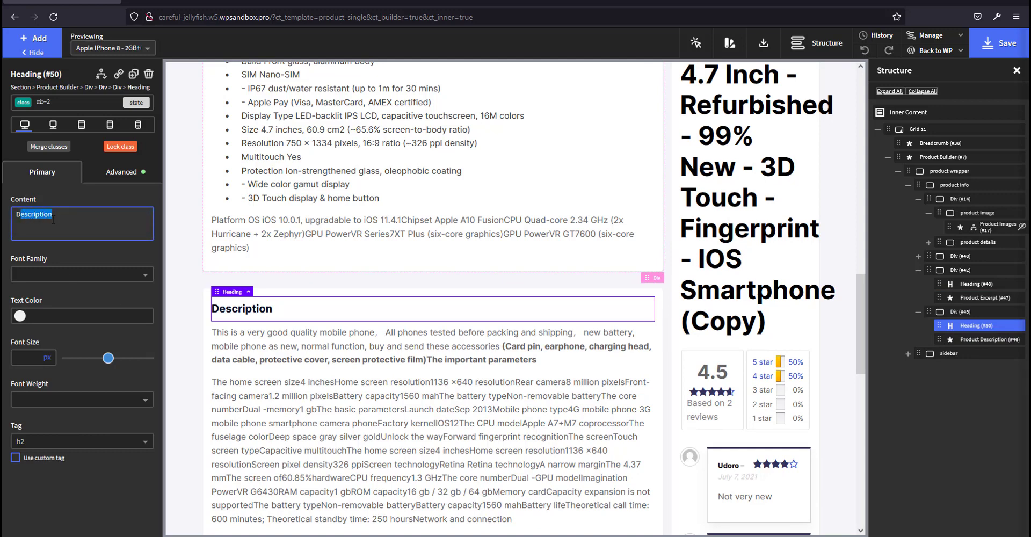
text(eta)
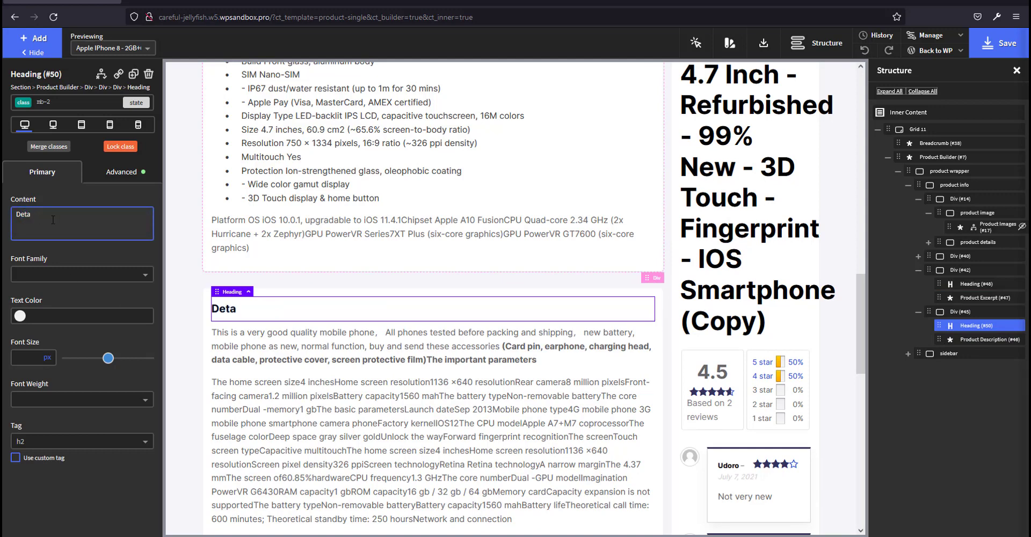
text(ils)
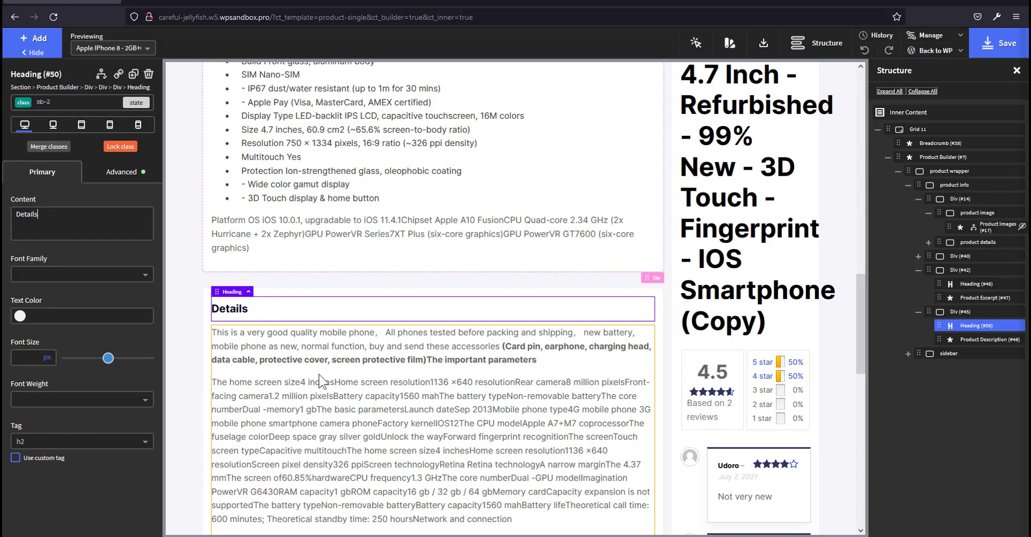
Assign the richtext-col-2-line class to the Product Excerpt in the Description card.
scroll(365, 363, up, 4)
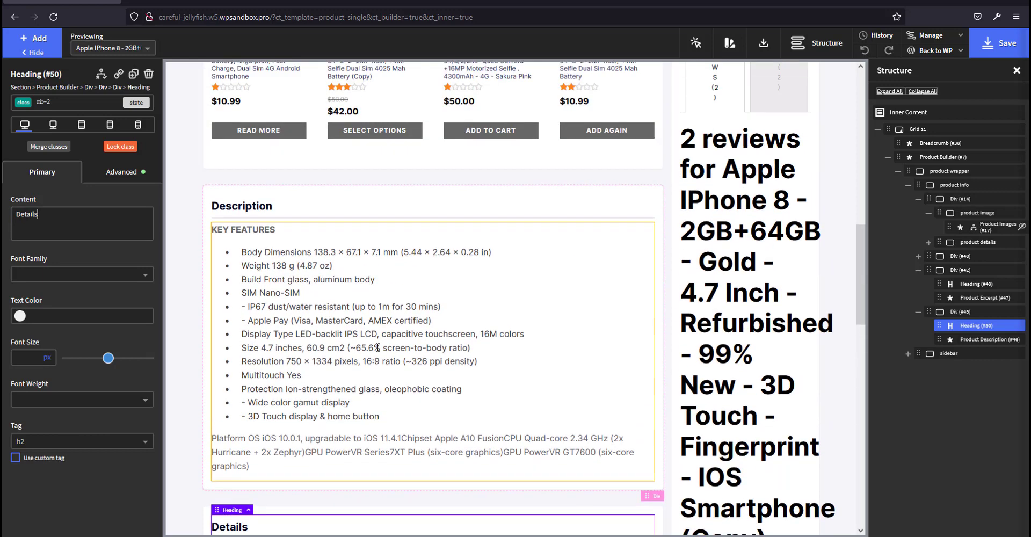
click(407, 344)
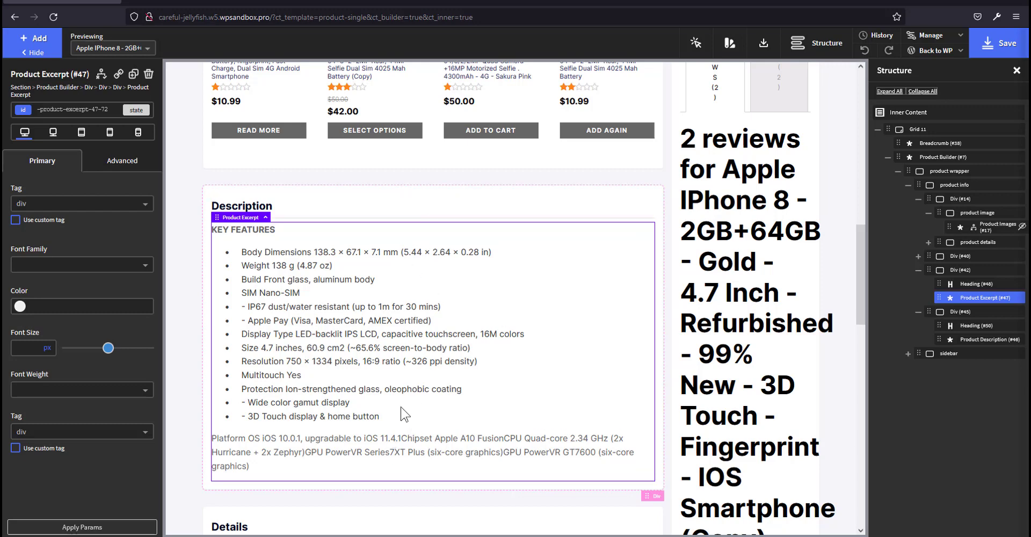
click(77, 109)
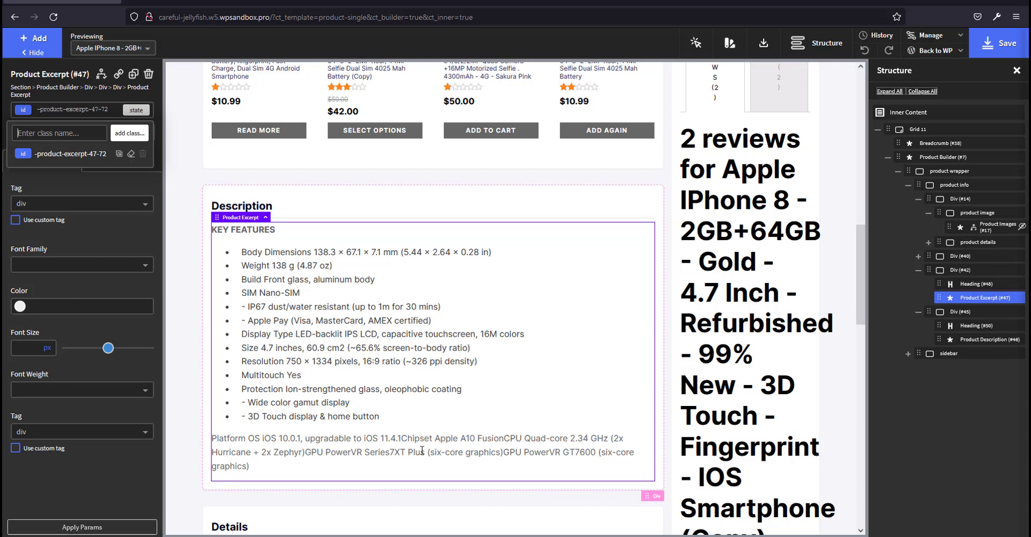
text(rich)
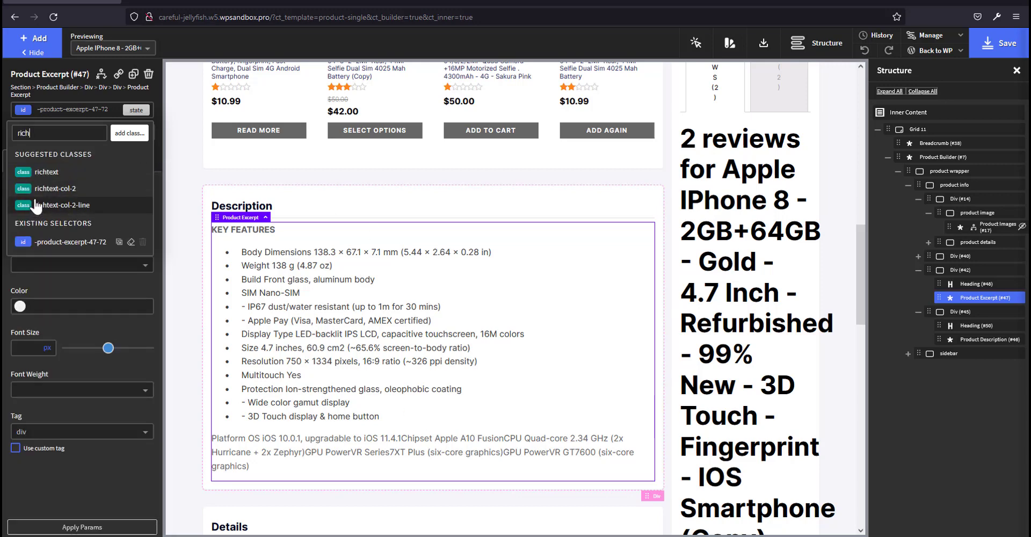
click(81, 207)
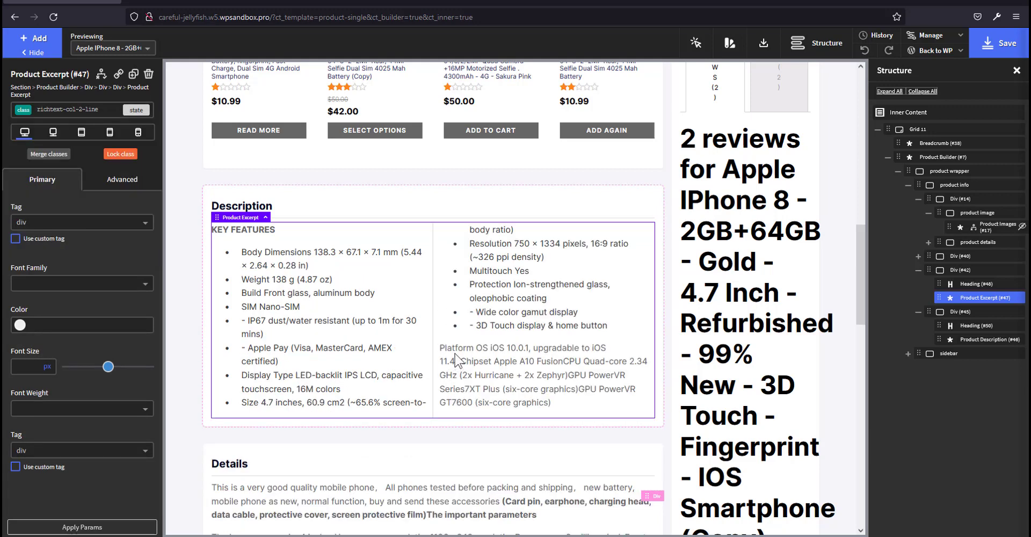
Assign the richtext-col-2-line class to the Product Description element in the Details card.
scroll(379, 277, down, 2)
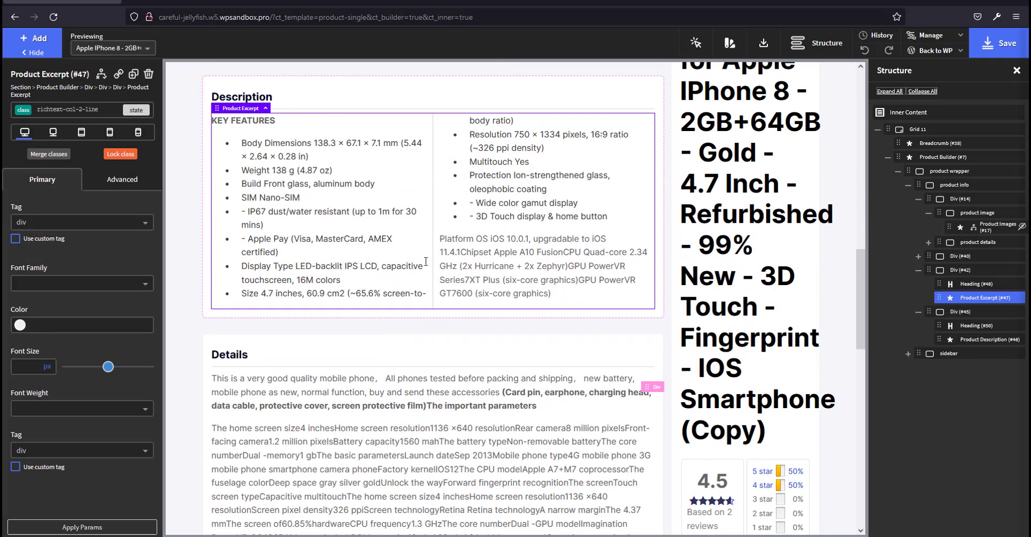
scroll(426, 262, up, 1)
click(472, 430)
scroll(472, 430, down, 2)
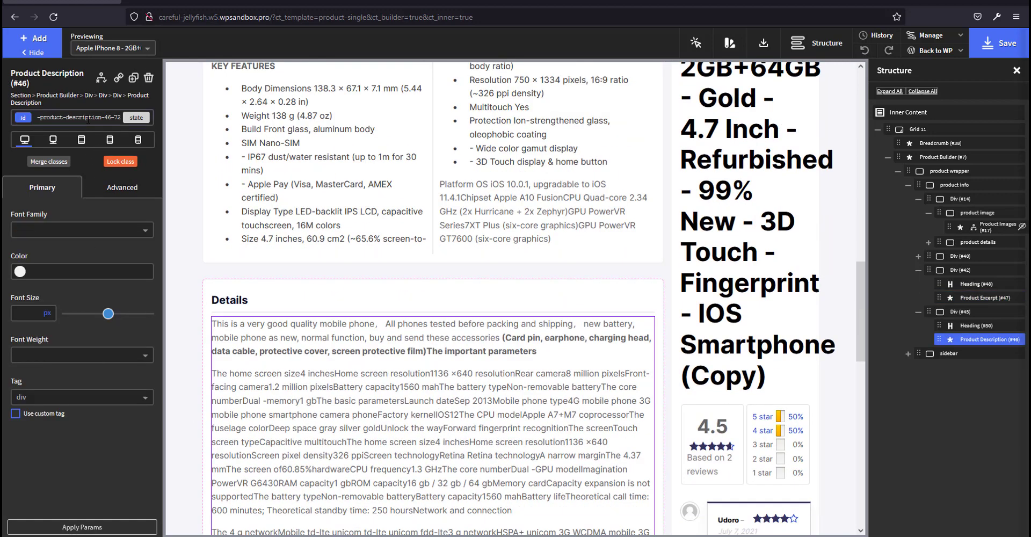
click(87, 118)
text(rich)
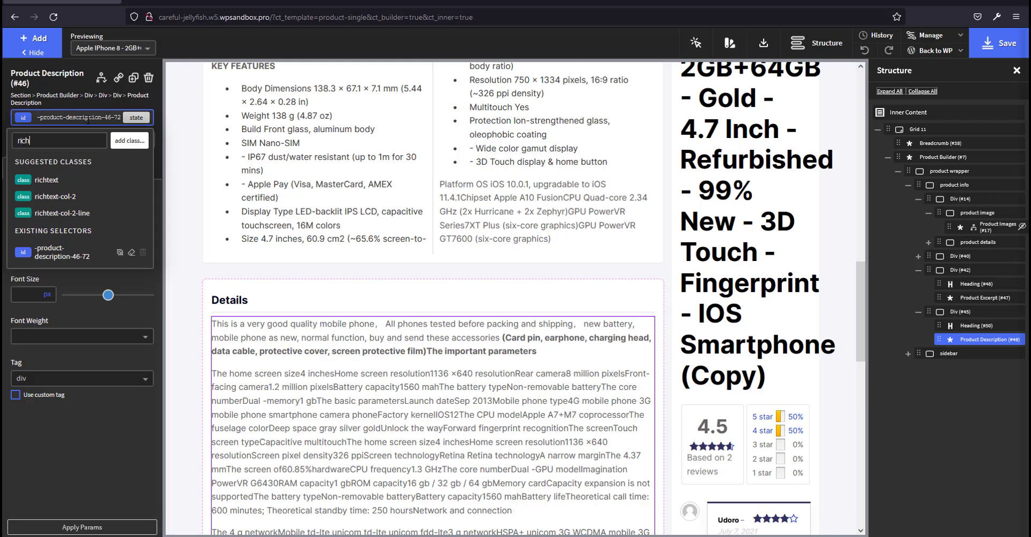
click(77, 215)
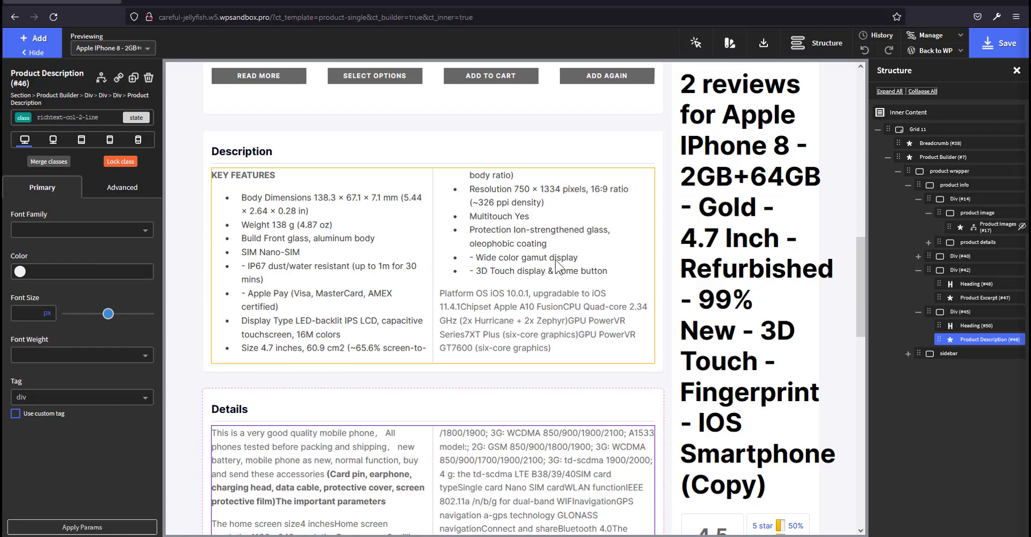
scroll(469, 247, down, 5)
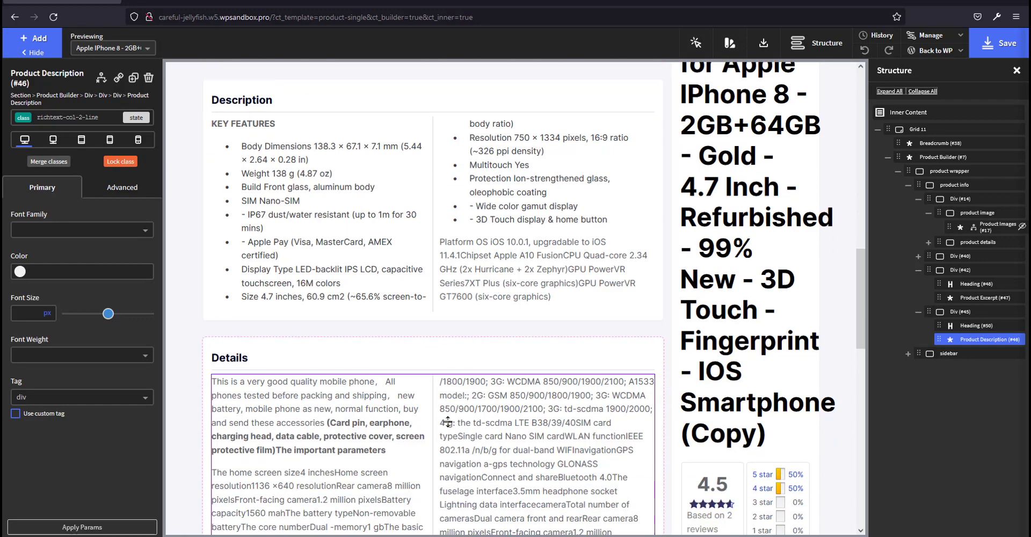
scroll(469, 412, down, 3)
scroll(468, 412, up, 8)
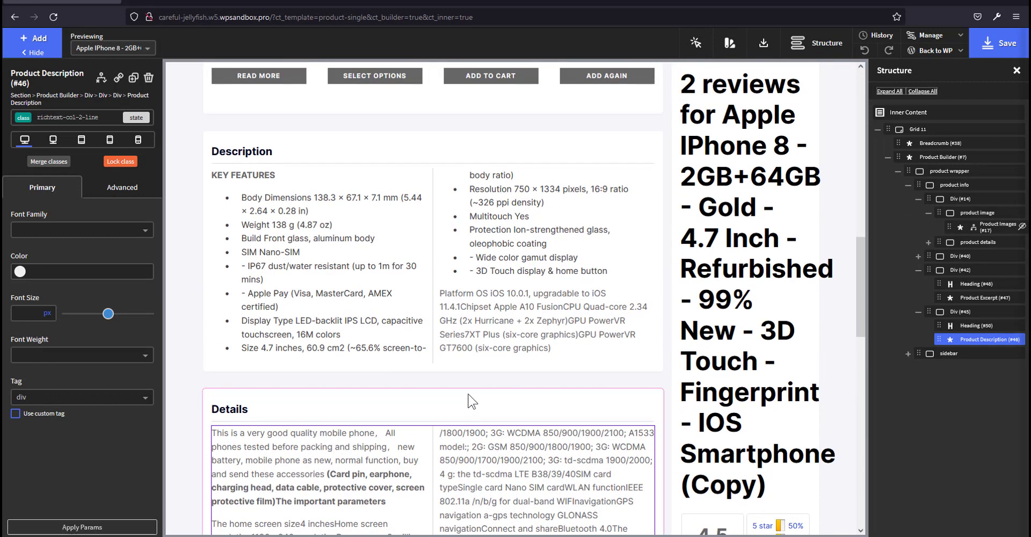
click(333, 389)
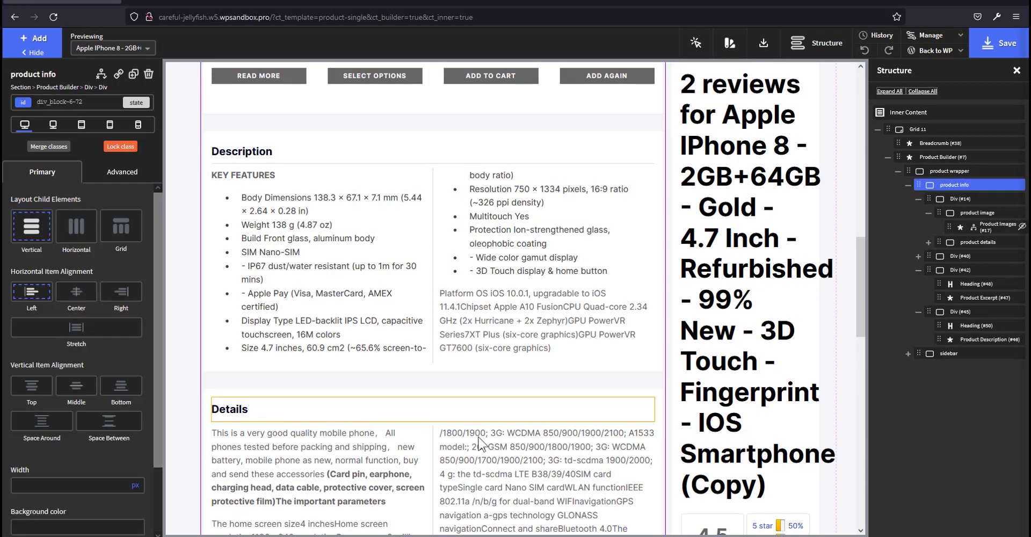
Open the global stylesheet and examine the column count, gap and rule declarations of the richtext-col-2-line class.
click(931, 35)
click(921, 75)
click(913, 137)
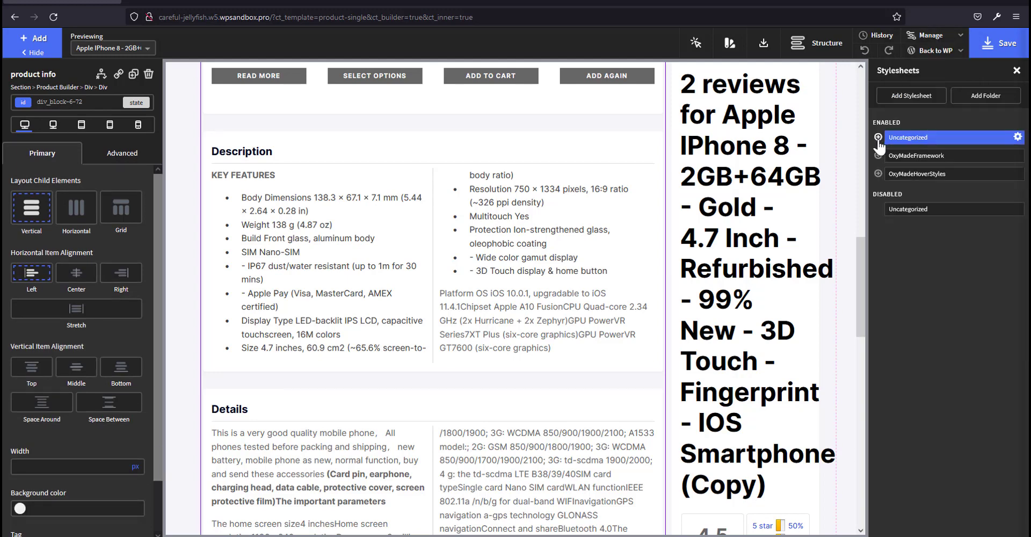
click(919, 156)
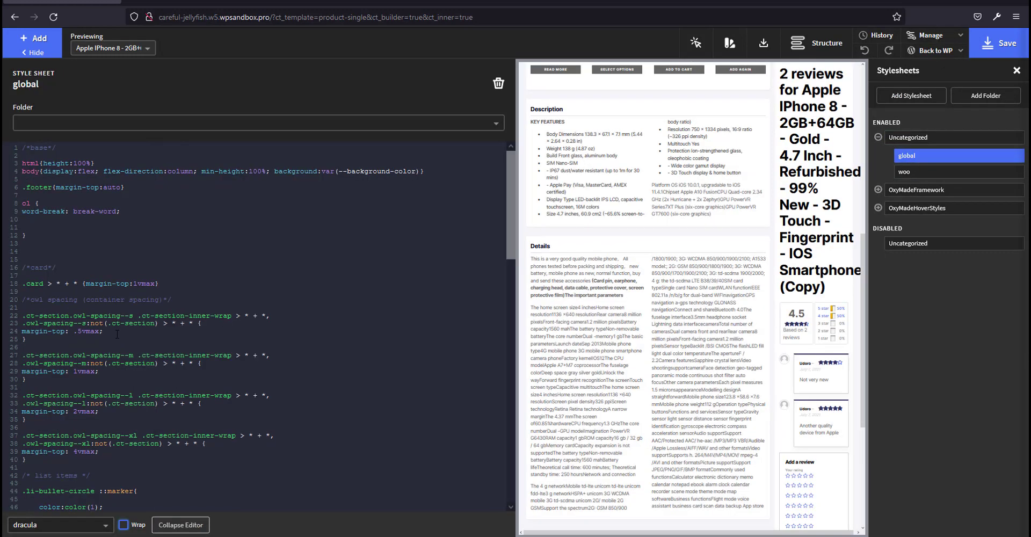
drag(510, 182, 504, 441)
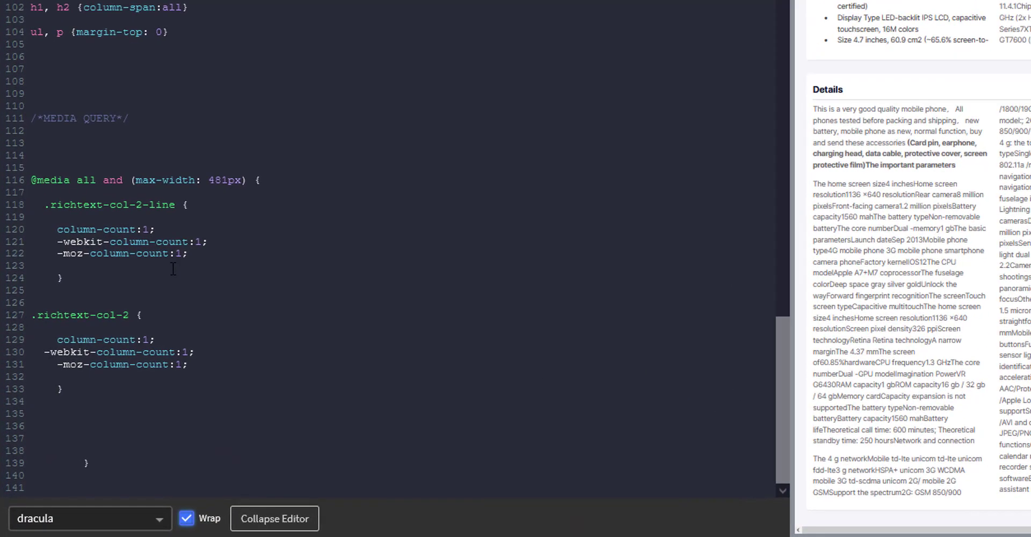
scroll(117, 351, up, 4)
scroll(177, 250, up, 8)
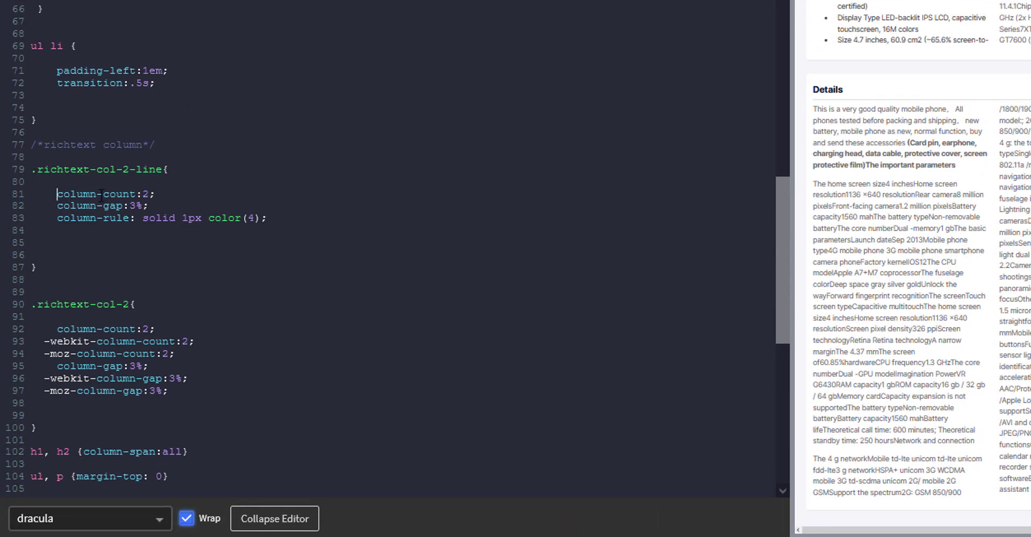
shift+click(185, 196)
click(56, 205)
shift+click(176, 210)
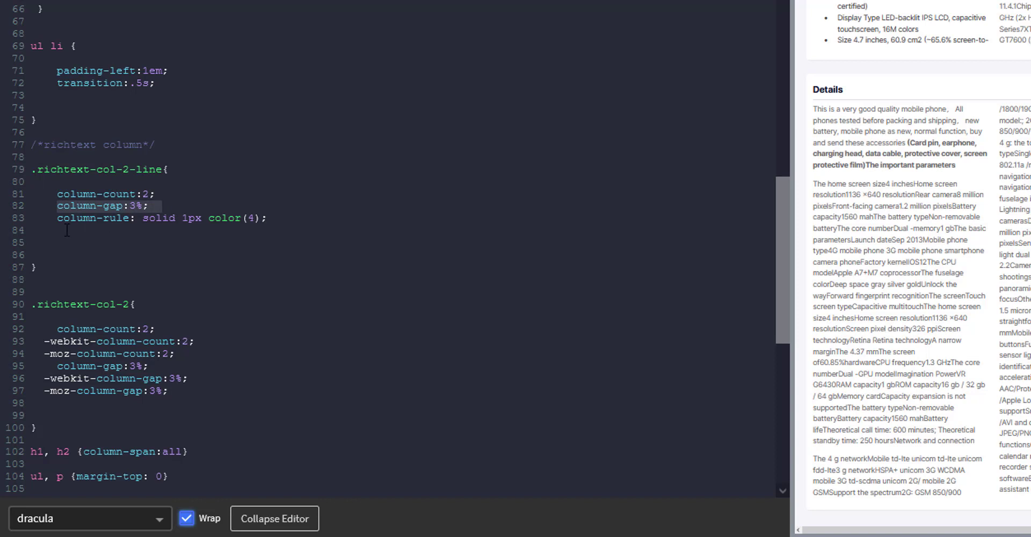
drag(57, 218, 287, 222)
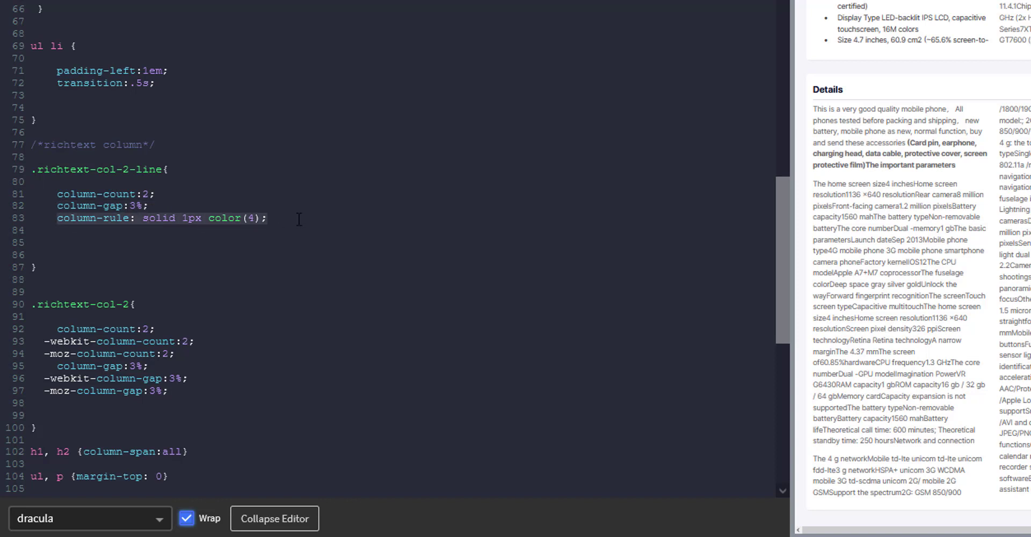
click(299, 220)
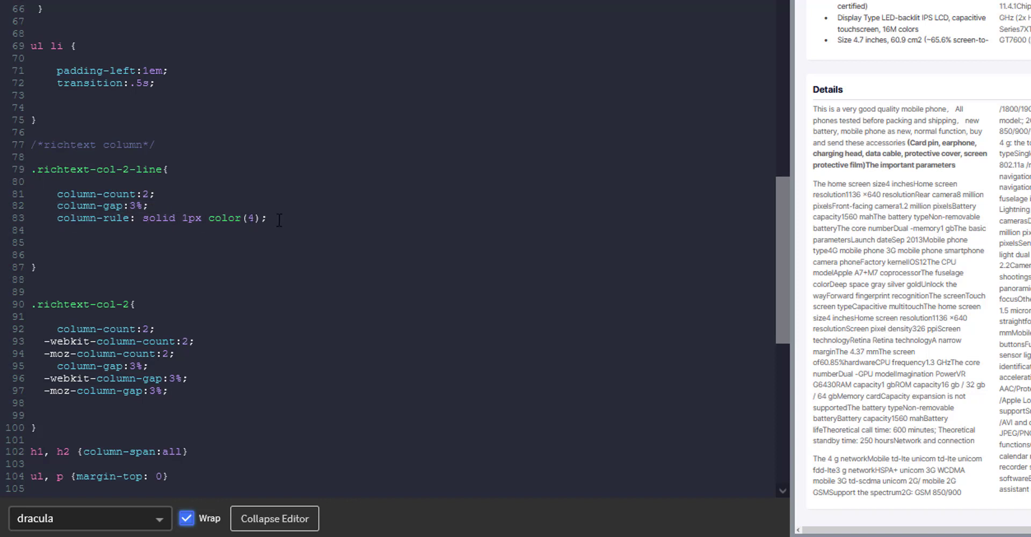
Review the richtext-col-2-line and richtext-col-2 overrides in the 481px media query, and collapse the stylesheet editor.
scroll(274, 232, down, 8)
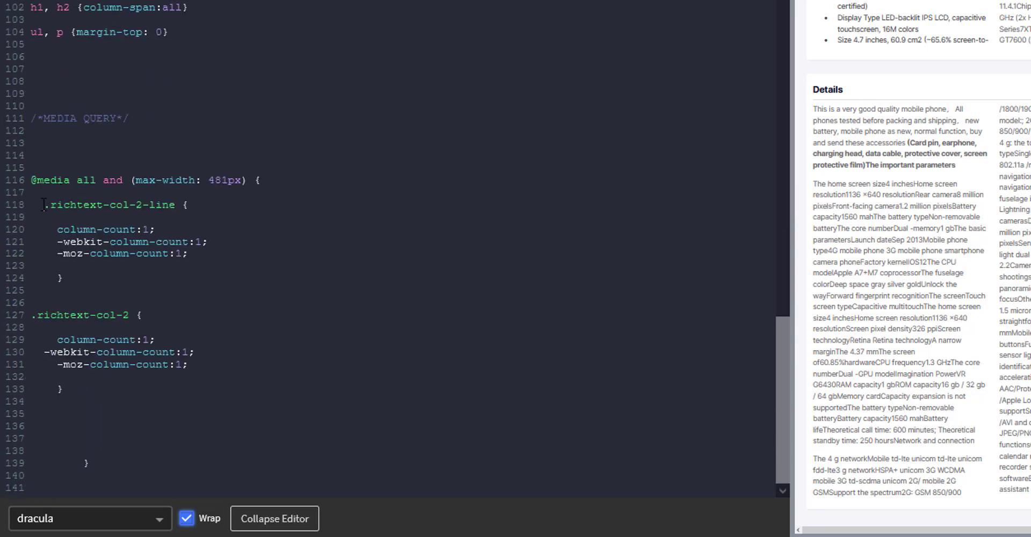
drag(43, 206, 186, 277)
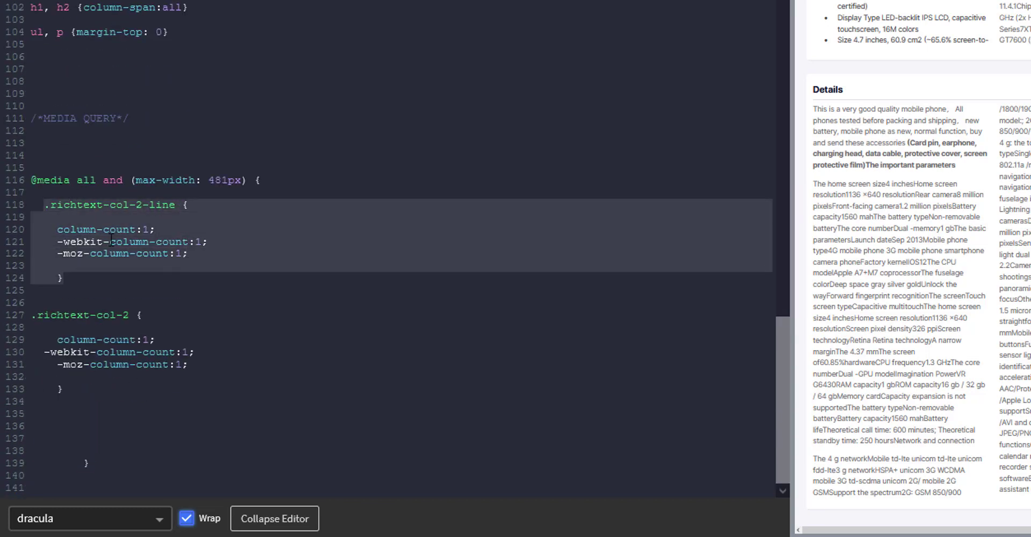
click(106, 241)
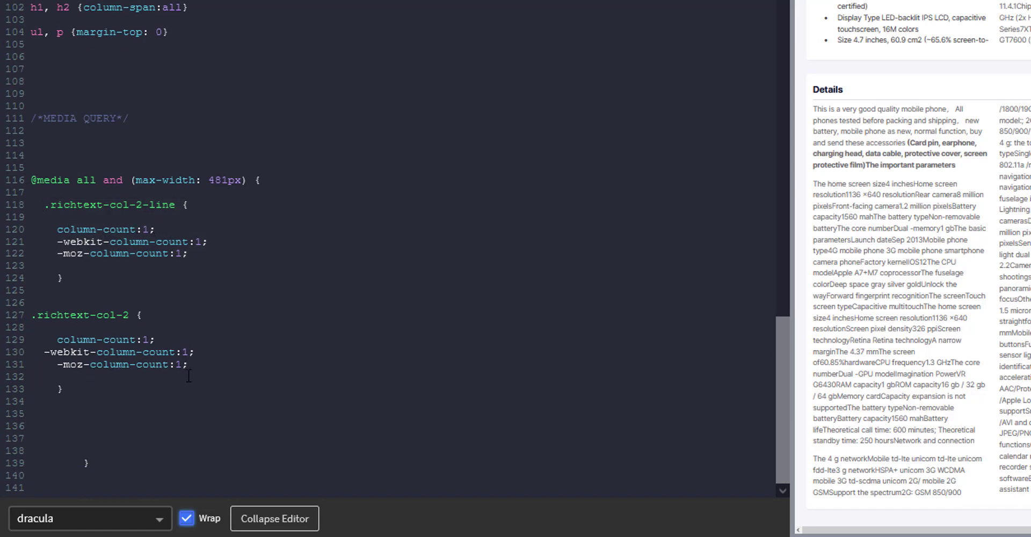
drag(201, 368, 32, 327)
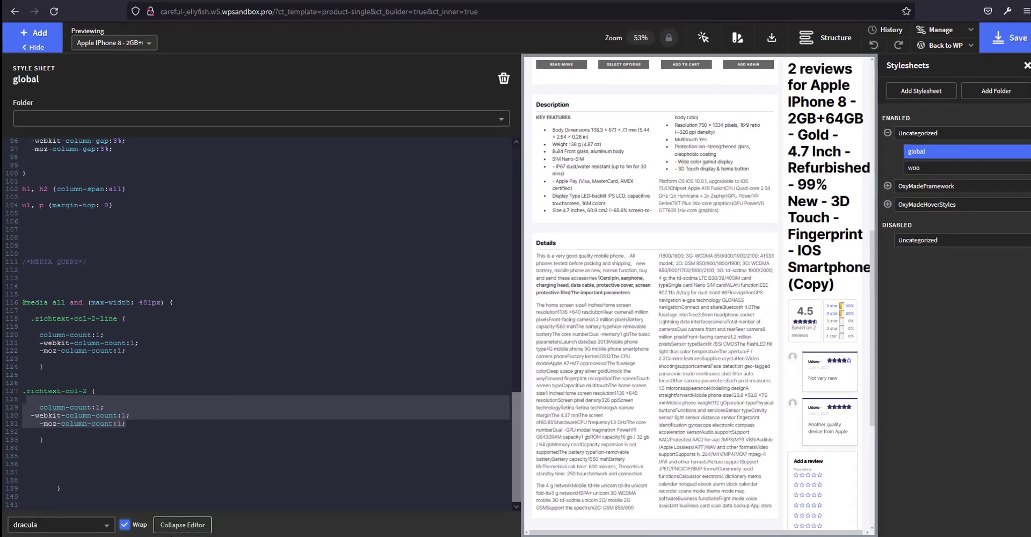
click(177, 525)
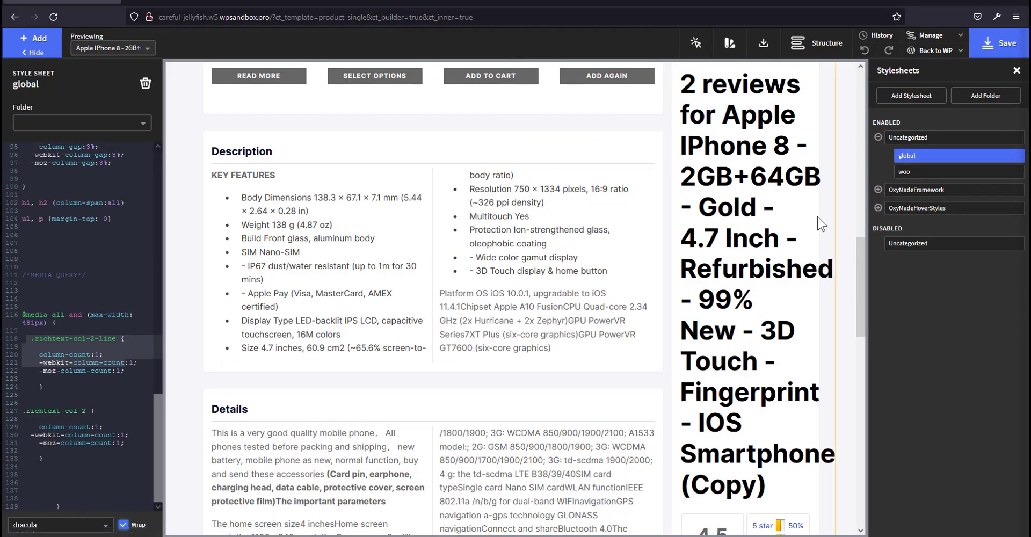
Compare the Description and Details cards with the same two-column cards on the demo product page.
click(352, 461)
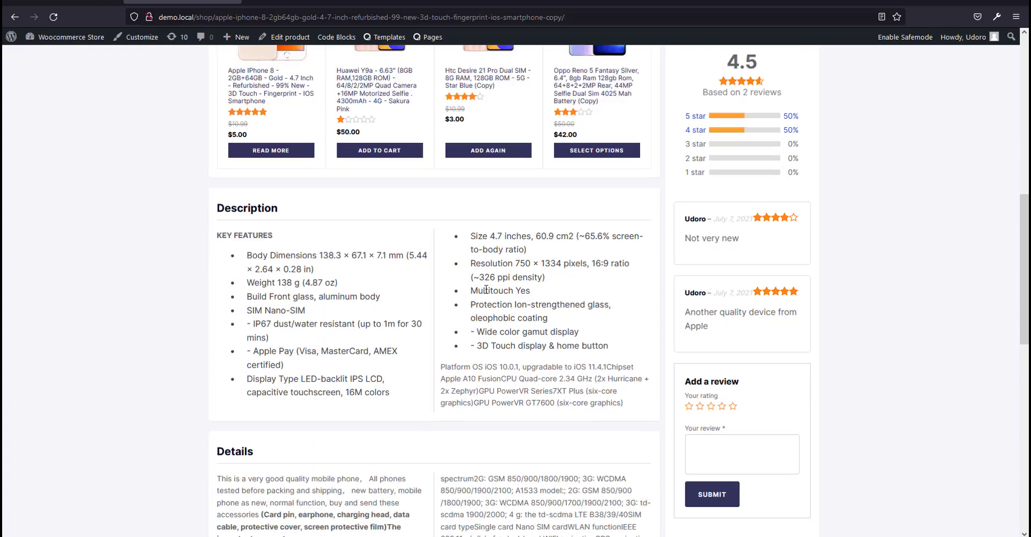
scroll(465, 398, down, 6)
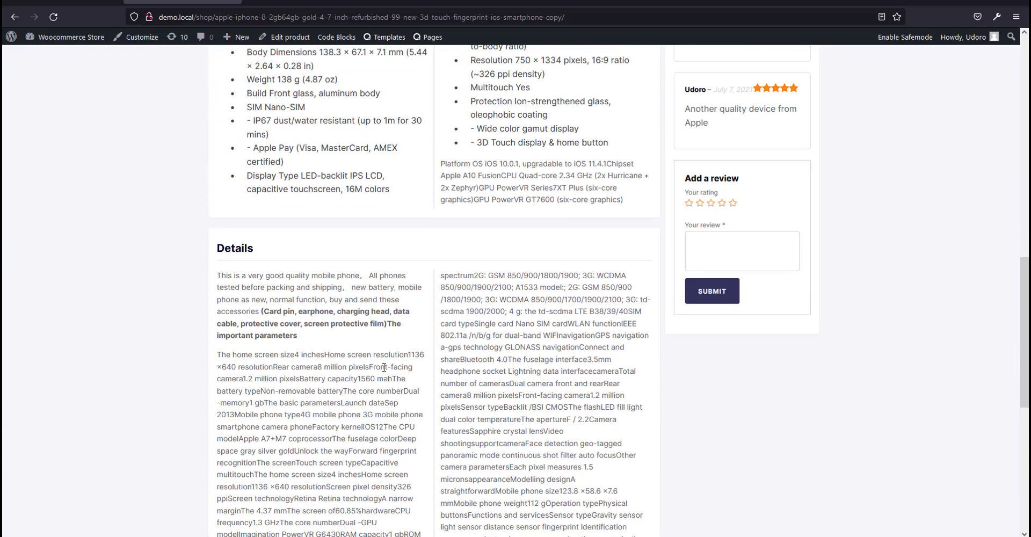
scroll(464, 398, up, 3)
key(ctrl+Page_Up)
scroll(455, 381, down, 5)
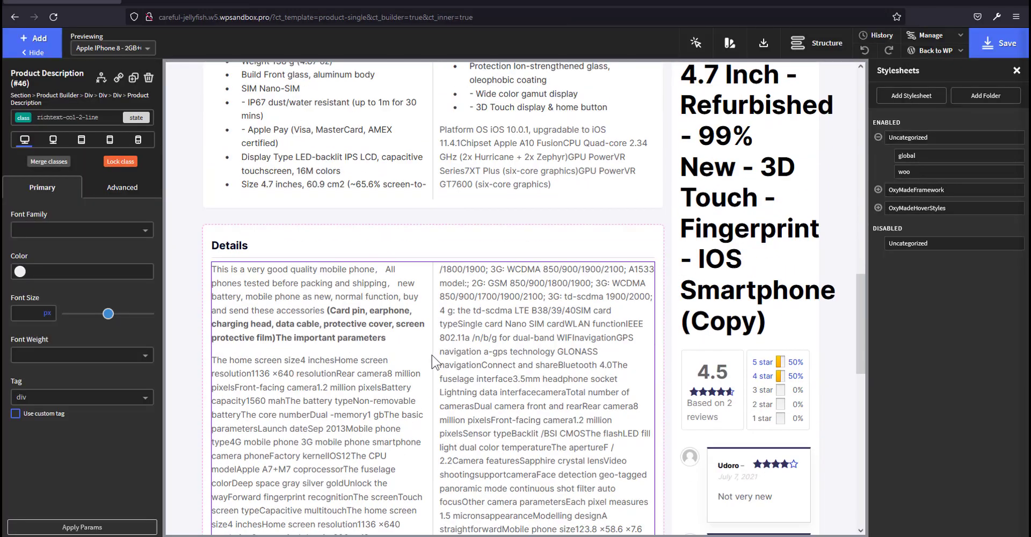
scroll(455, 381, up, 10)
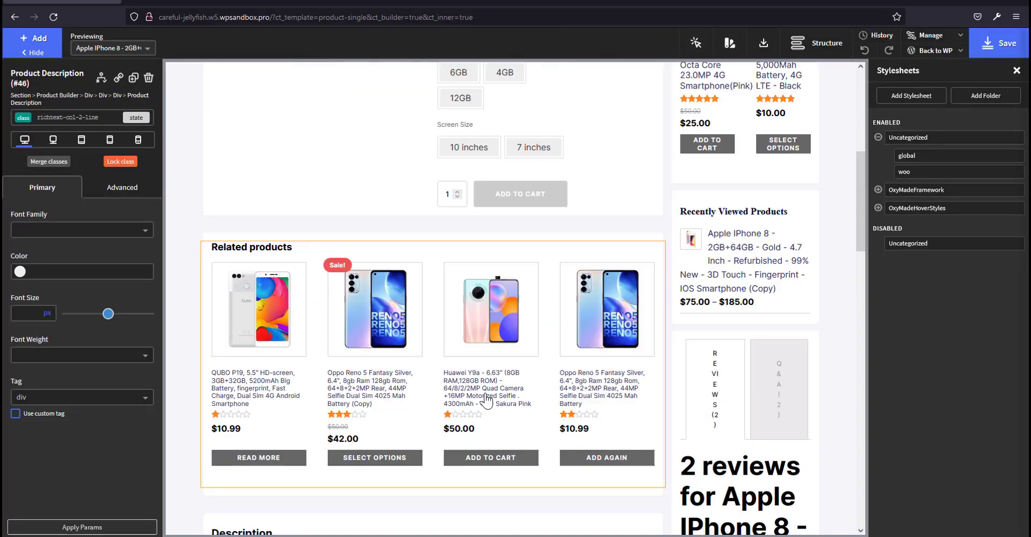
Select the Product Upsells element in the sidebar column and open its Title settings.
scroll(489, 402, up, 1)
click(699, 322)
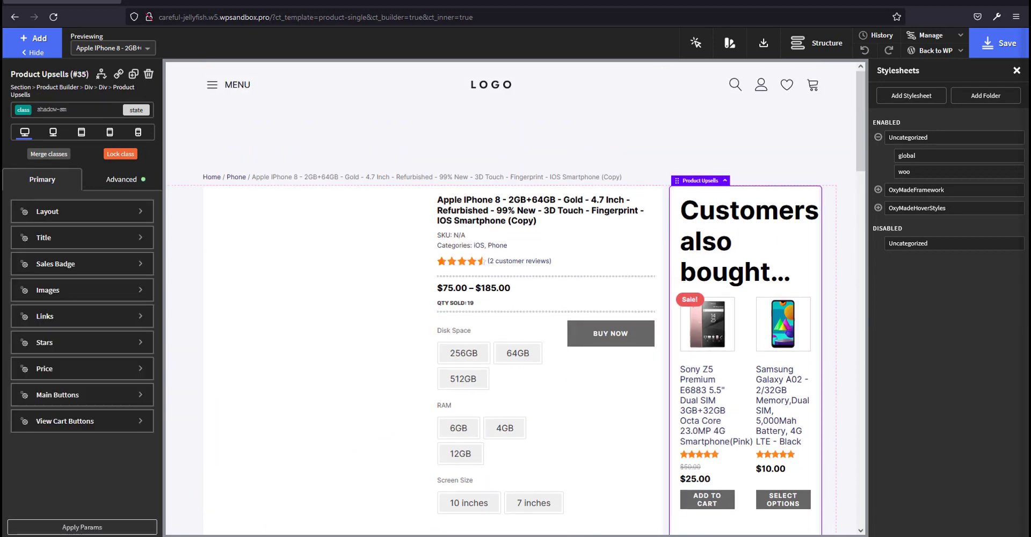
click(814, 47)
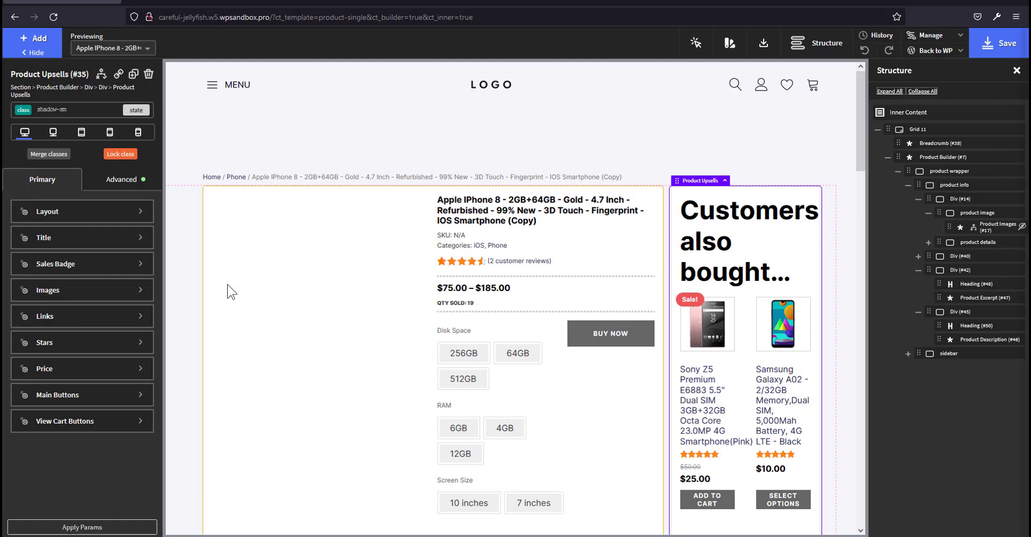
click(103, 246)
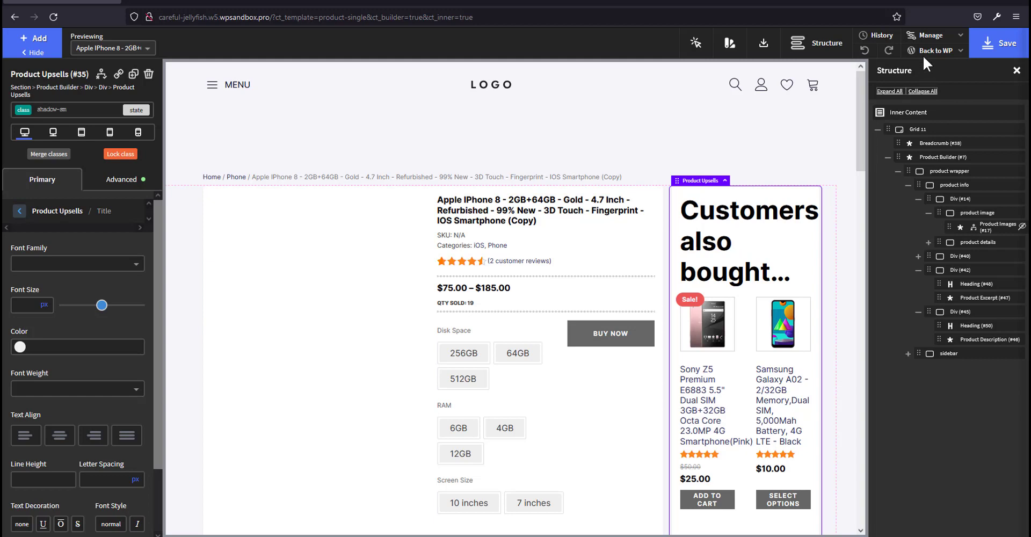
Check the heading font size in the global WooCommerce widget styles.
click(930, 37)
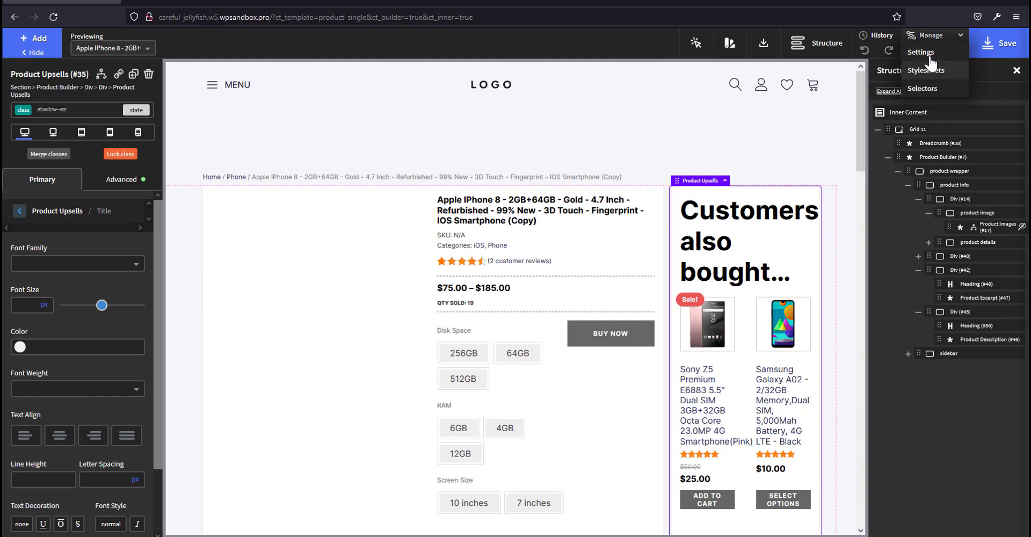
click(921, 52)
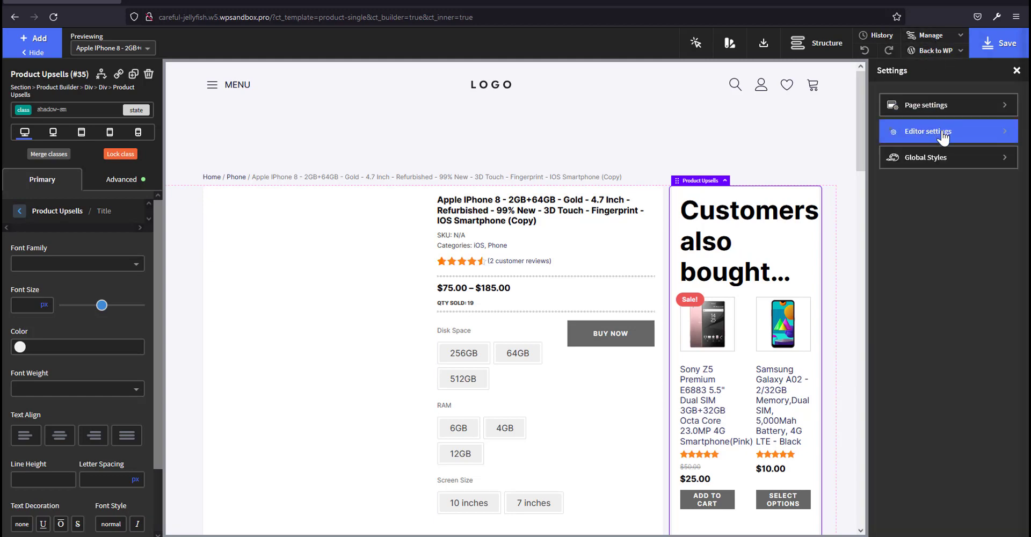
click(943, 158)
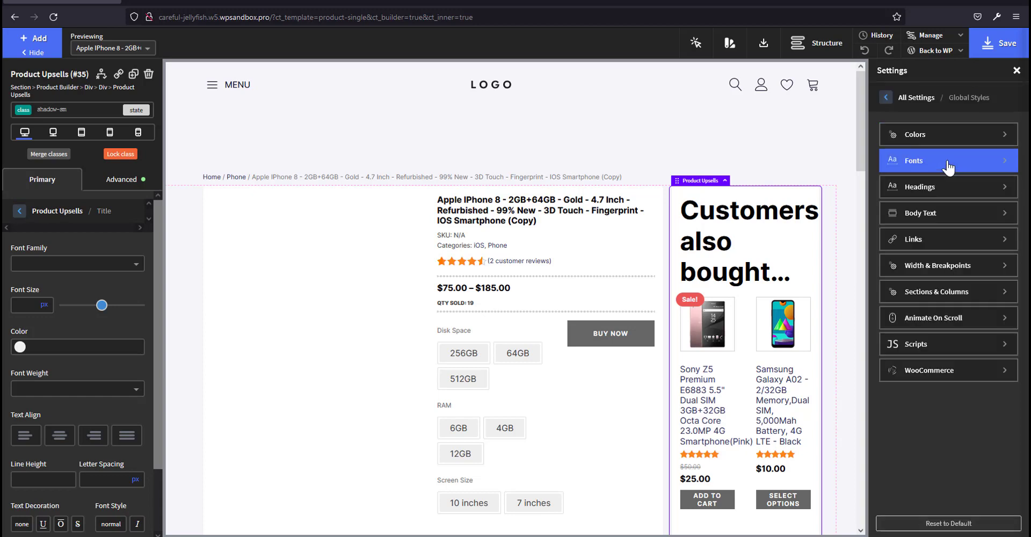
click(945, 368)
click(937, 293)
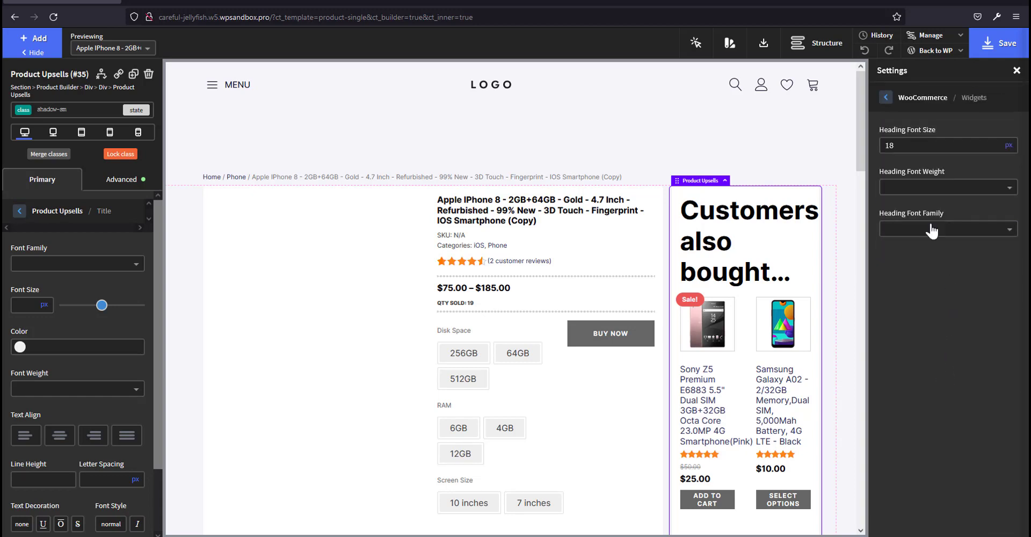
click(917, 148)
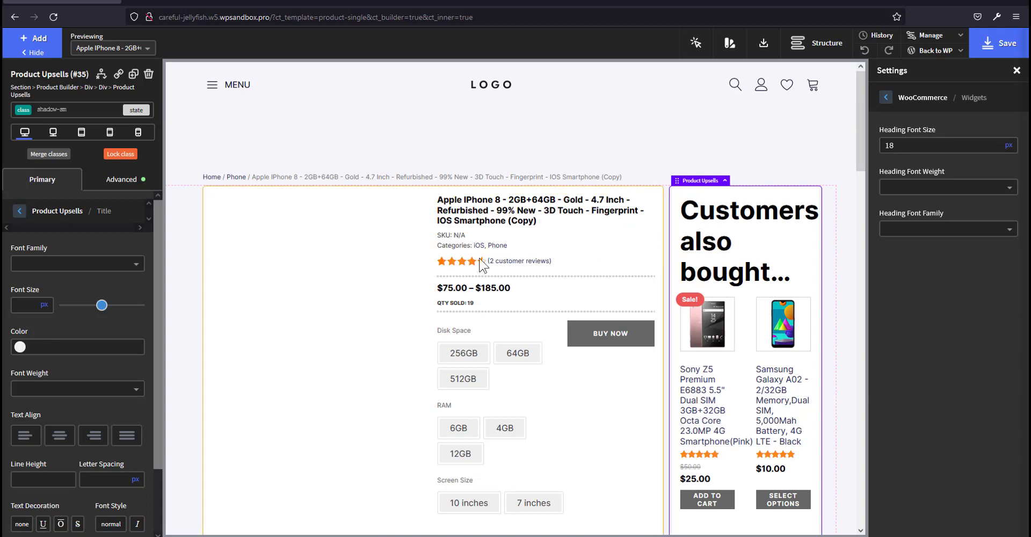
Set the Product Upsells title font size to 12 px and return to the element's list of settings.
click(818, 43)
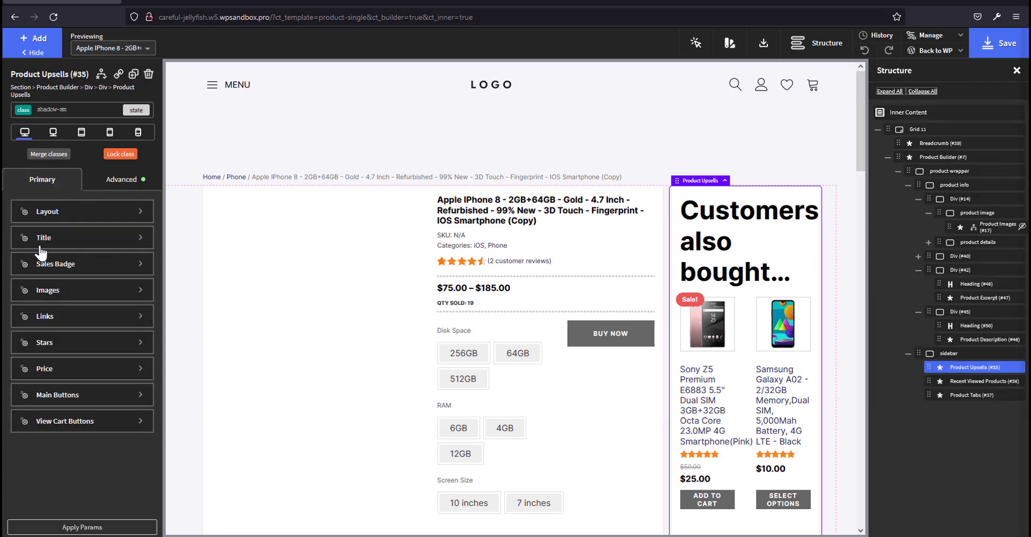
click(99, 242)
click(25, 305)
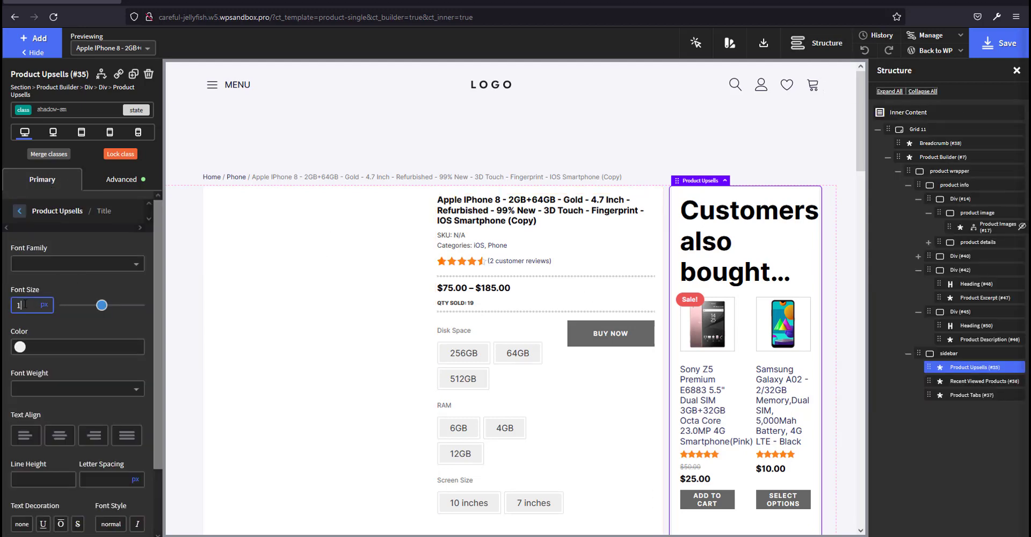
text(12)
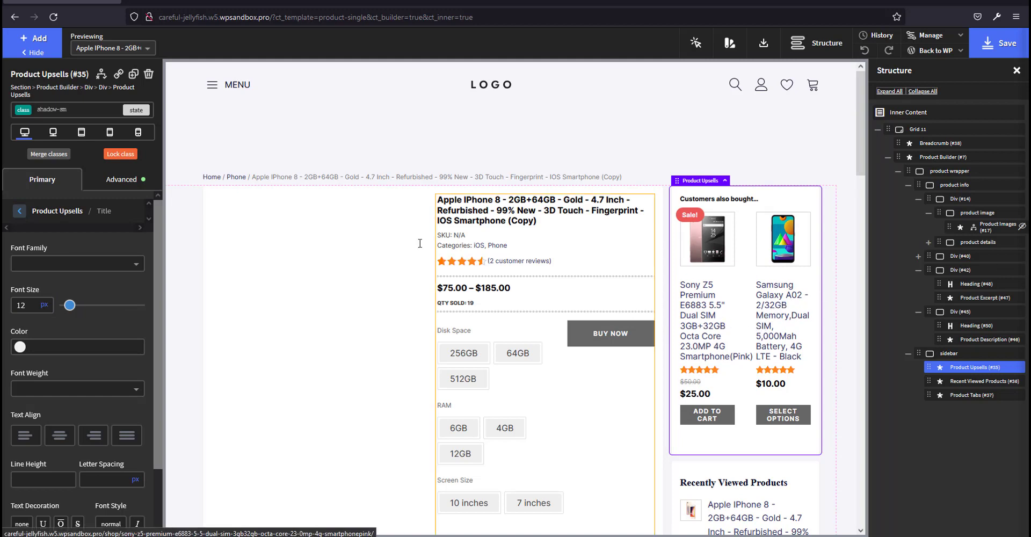
click(58, 215)
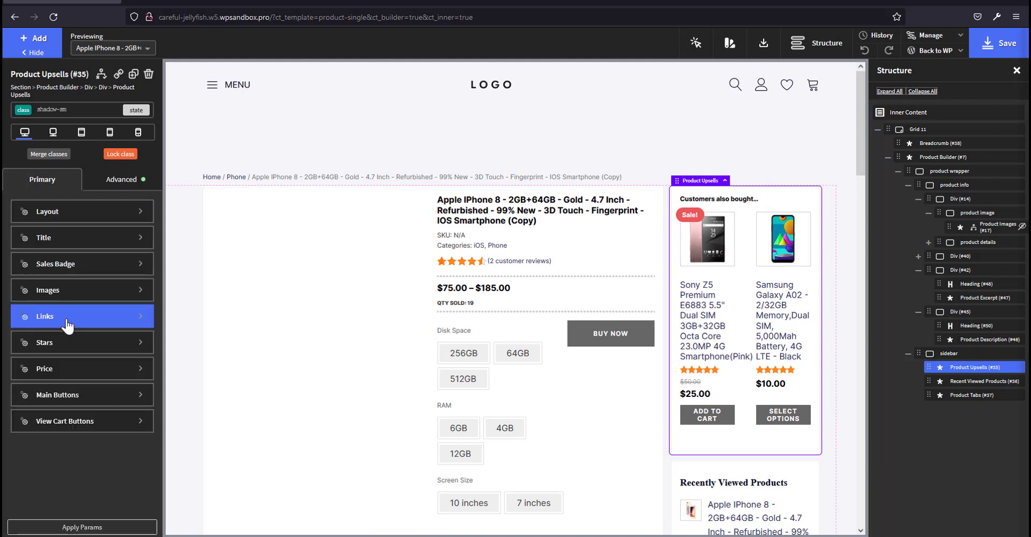
click(41, 318)
text(12)
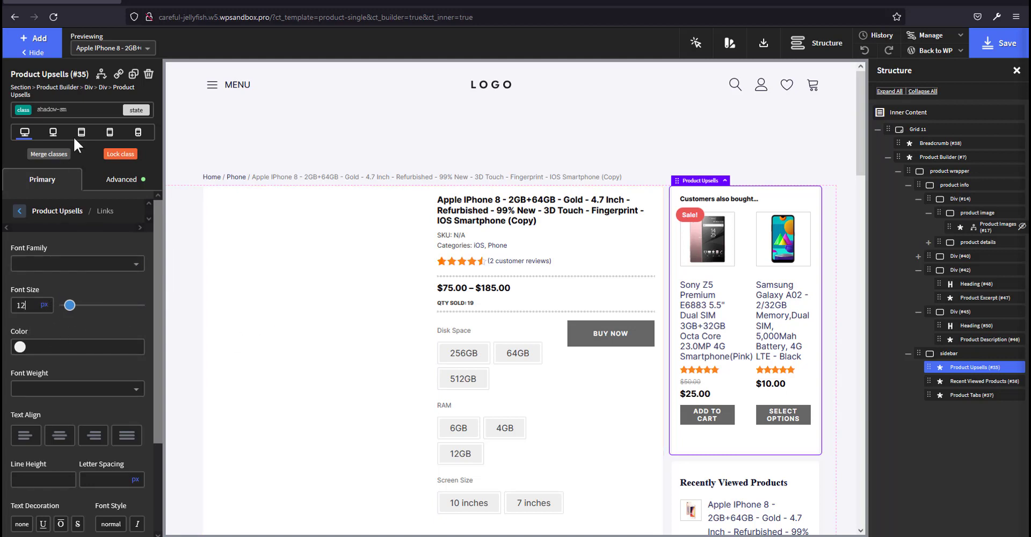
click(74, 107)
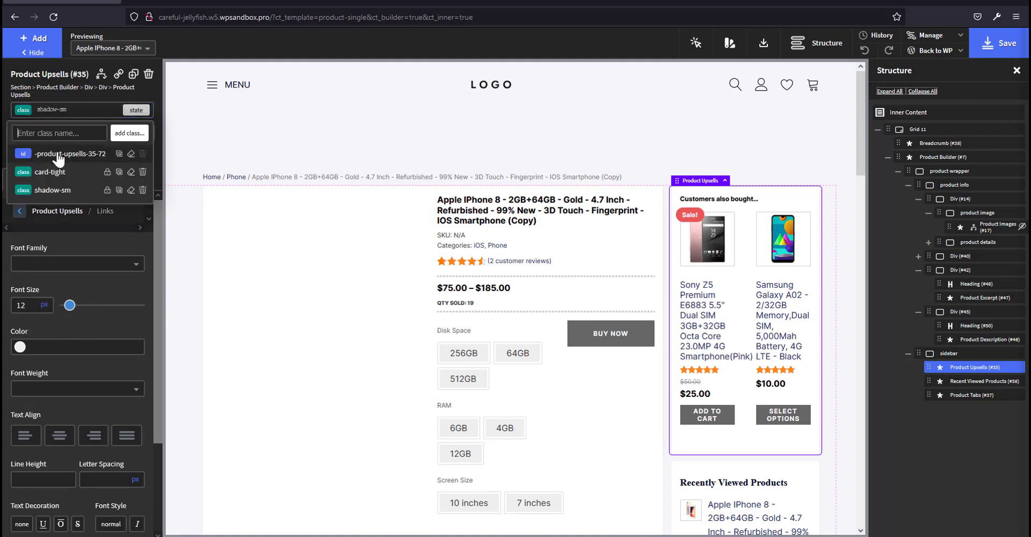
click(49, 157)
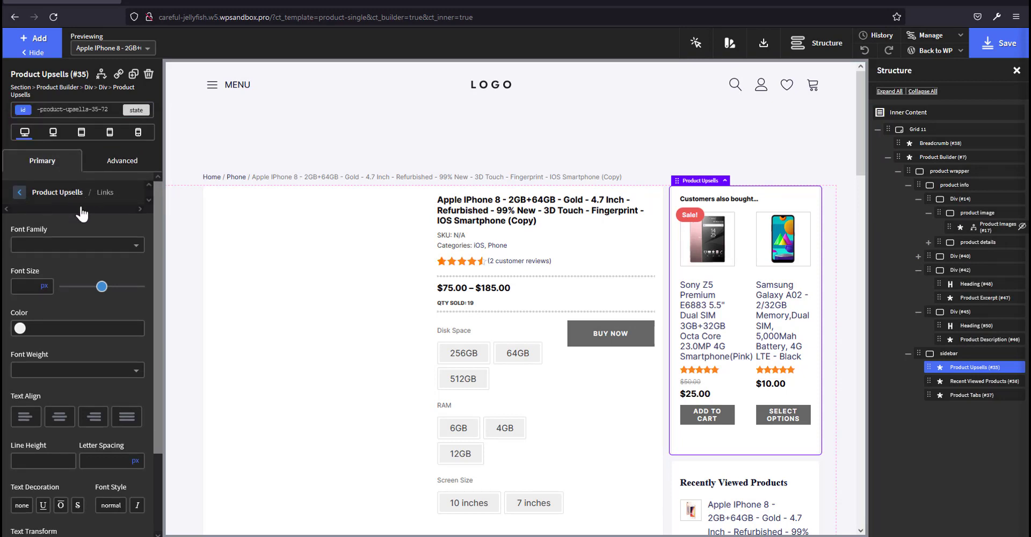
click(82, 109)
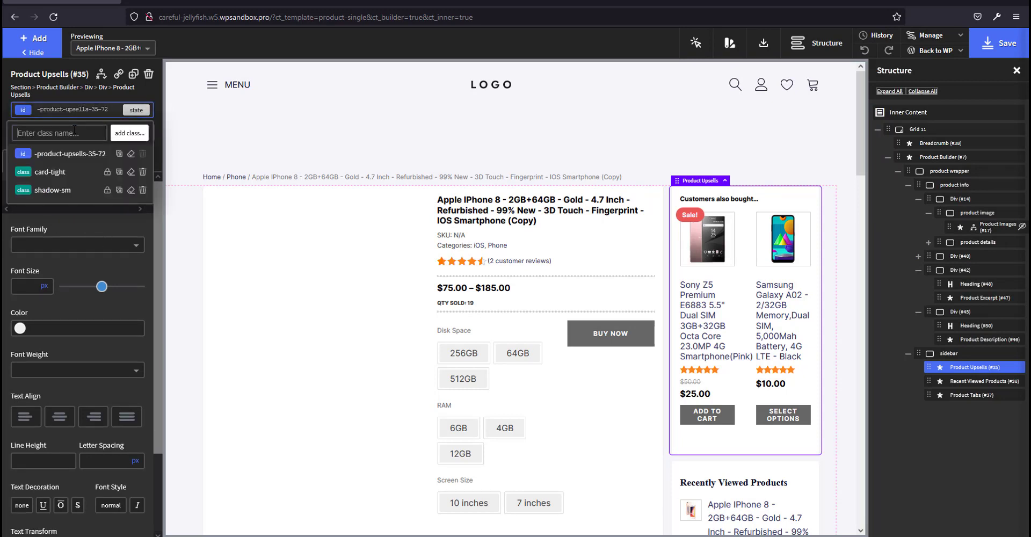
click(53, 190)
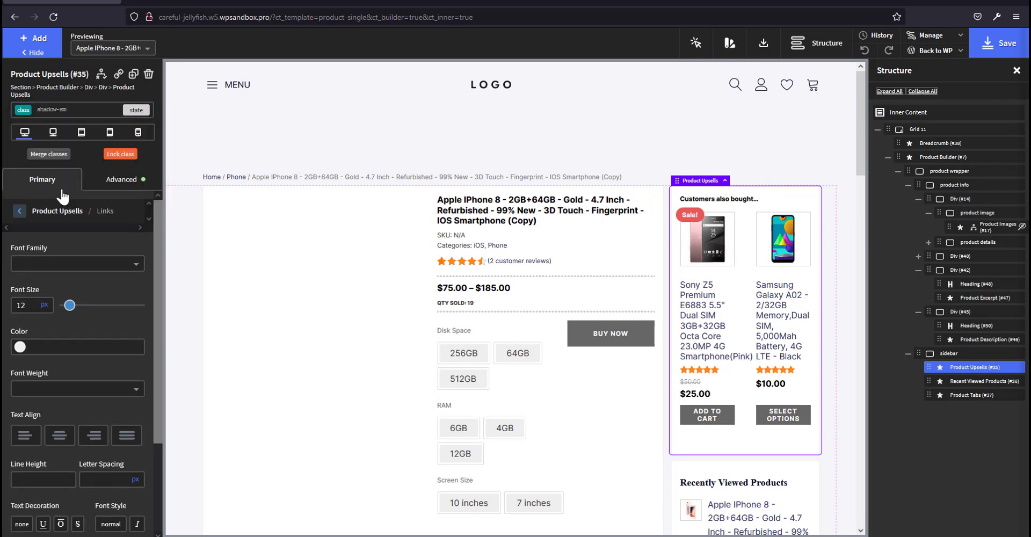
click(28, 304)
key(BackSpace)
key(BackSpace)
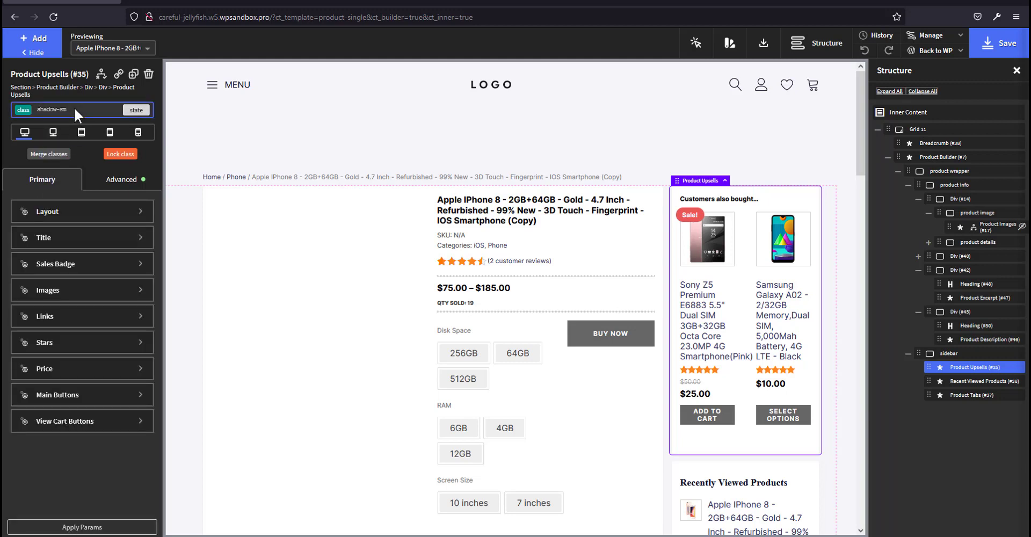
Clear the Product Upsells title font size from the shared shadow-sm class.
click(78, 247)
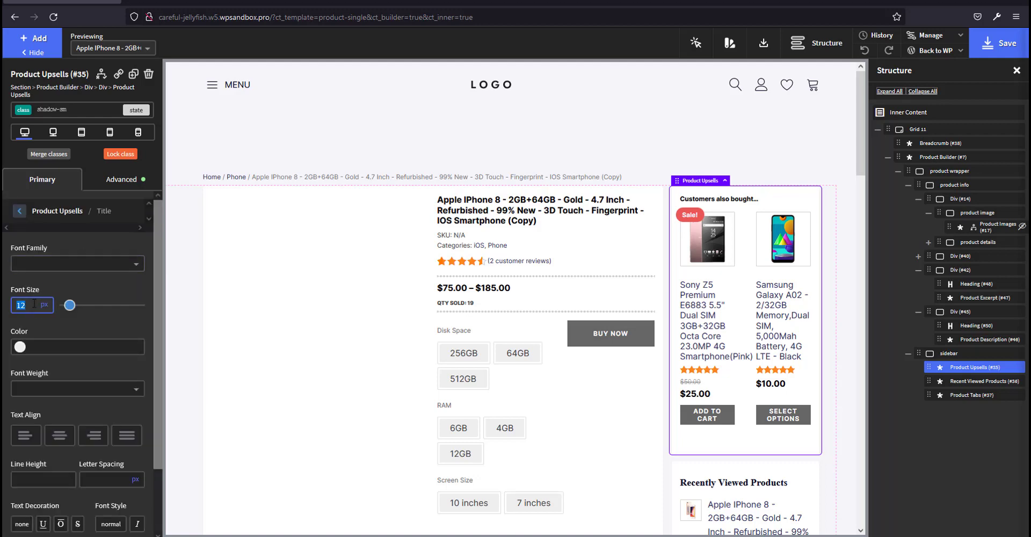
click(77, 114)
click(48, 214)
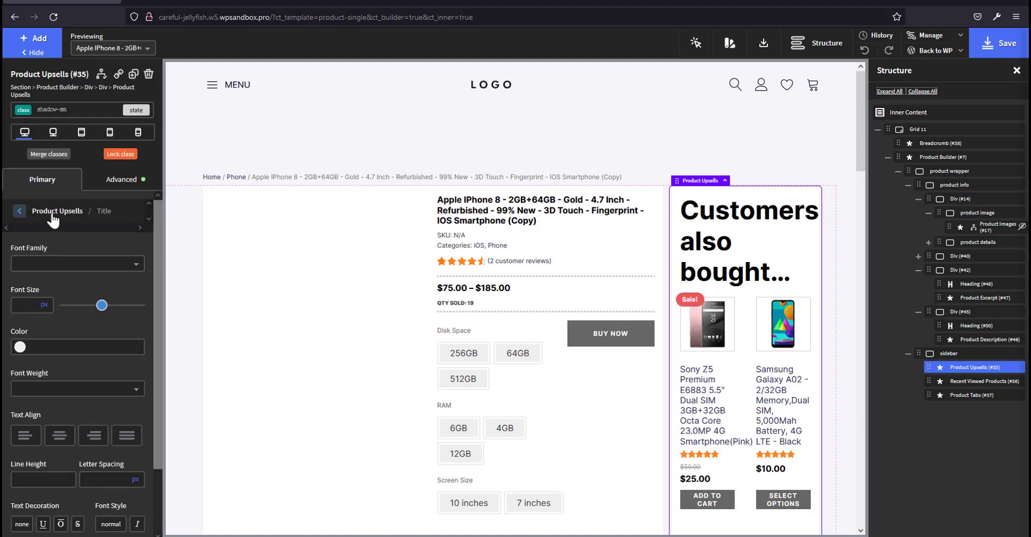
Switch Product Upsells to its own ID selector and set its title and links font sizes to 12 px.
click(76, 114)
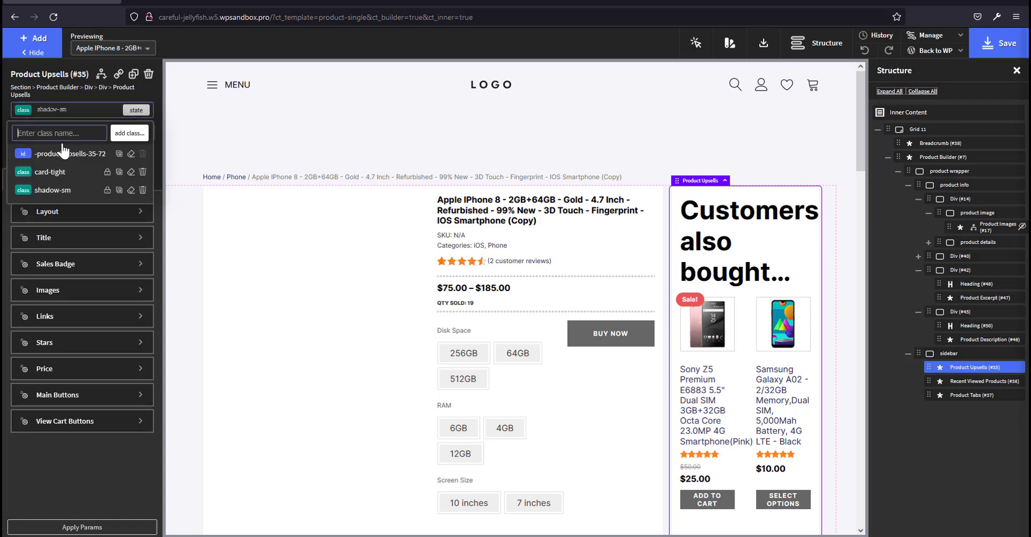
click(60, 132)
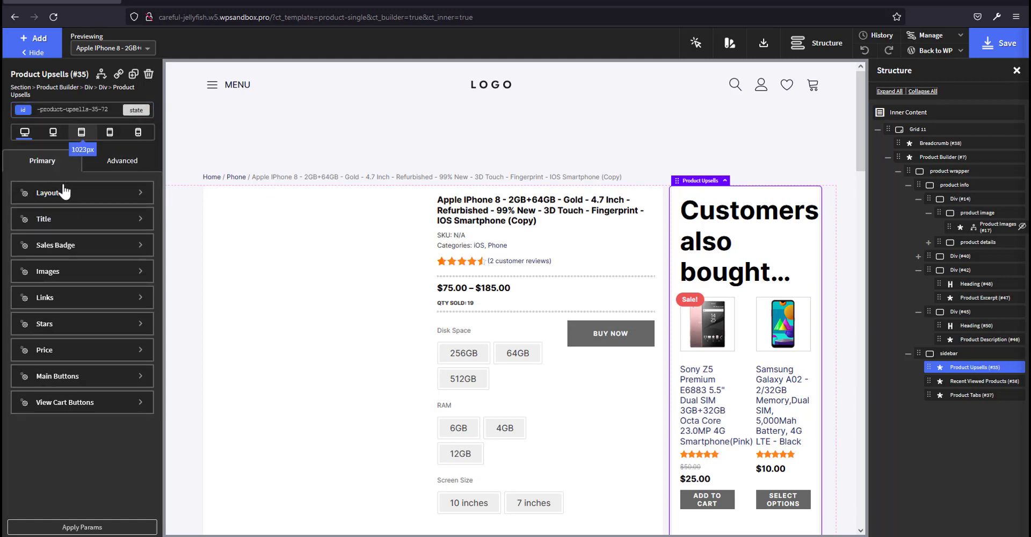
click(48, 219)
click(30, 289)
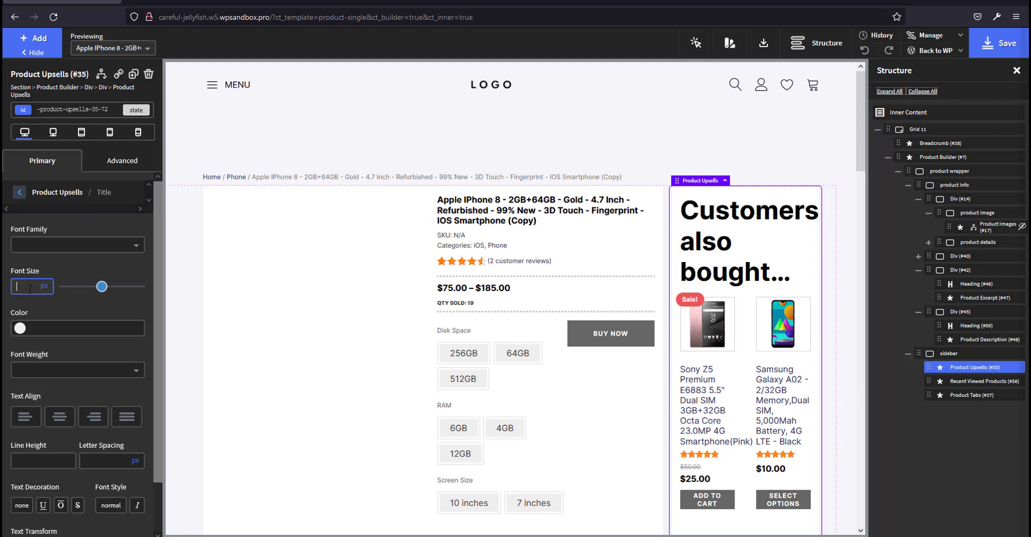
text(12)
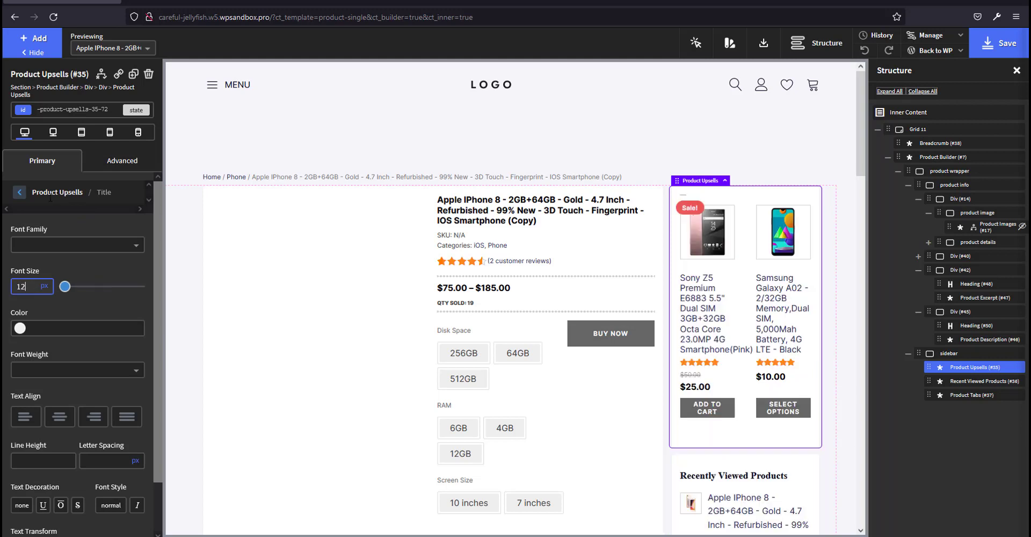
click(56, 192)
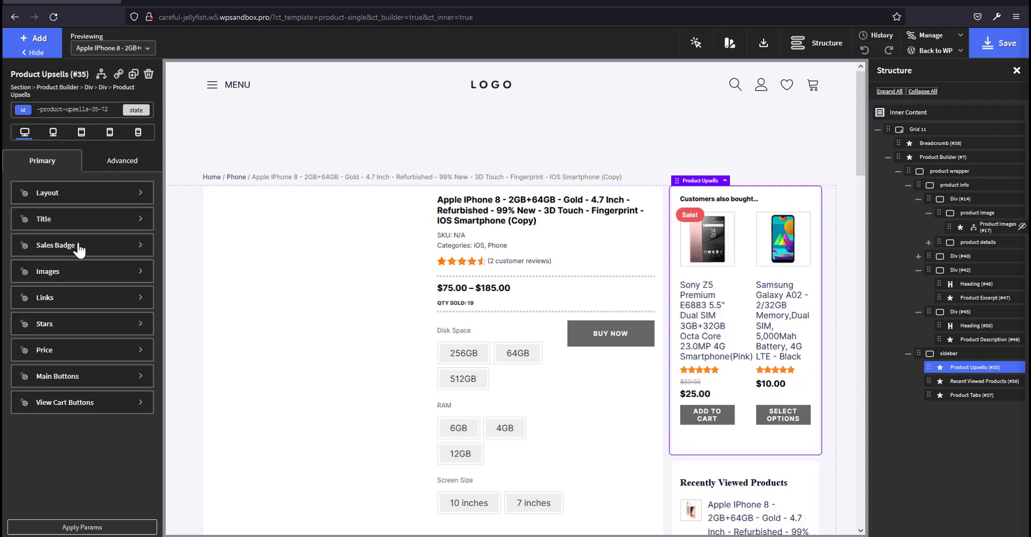
click(79, 297)
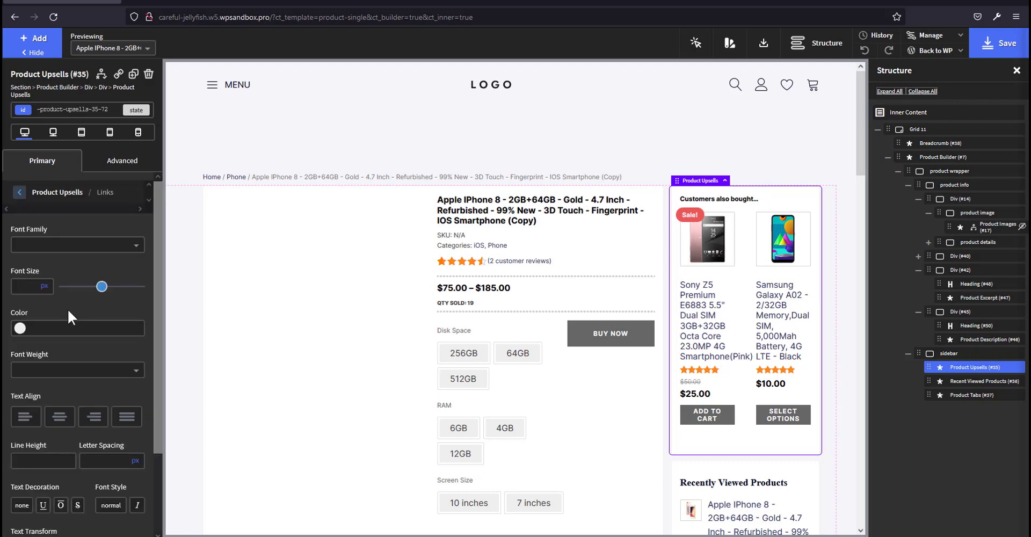
text(12)
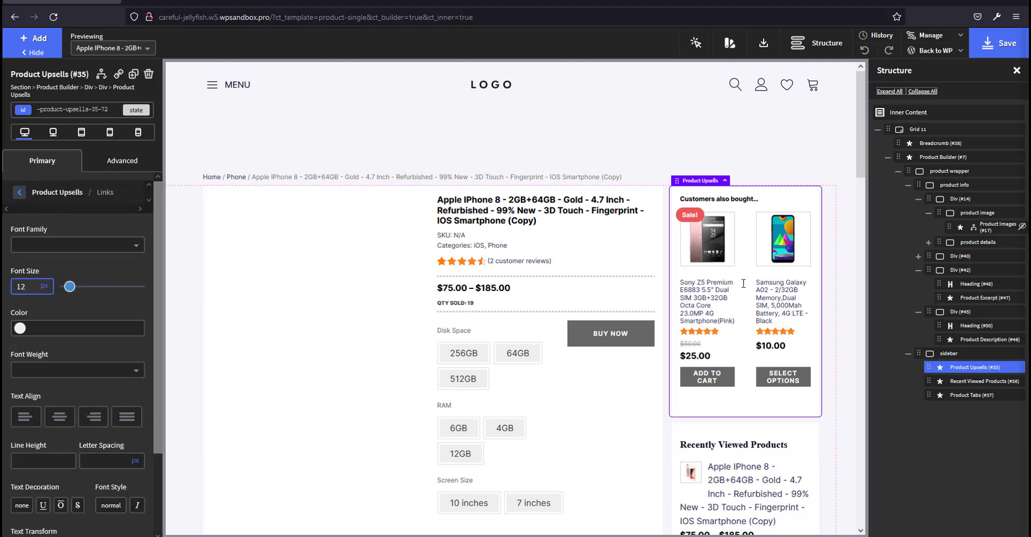
Select the Recently Viewed Products widget, switch editing to its ID selector, and apply the widget settings.
scroll(744, 284, down, 5)
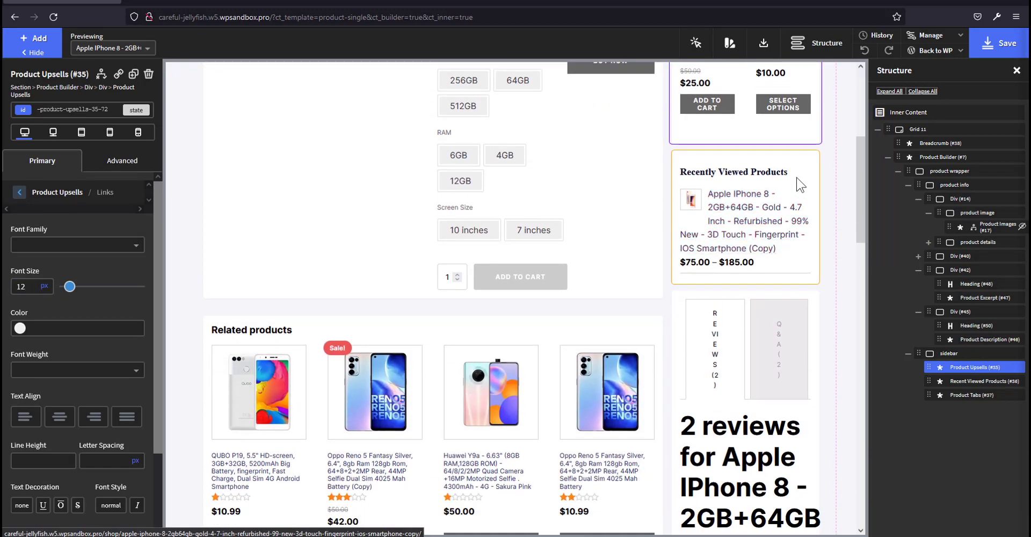
click(800, 186)
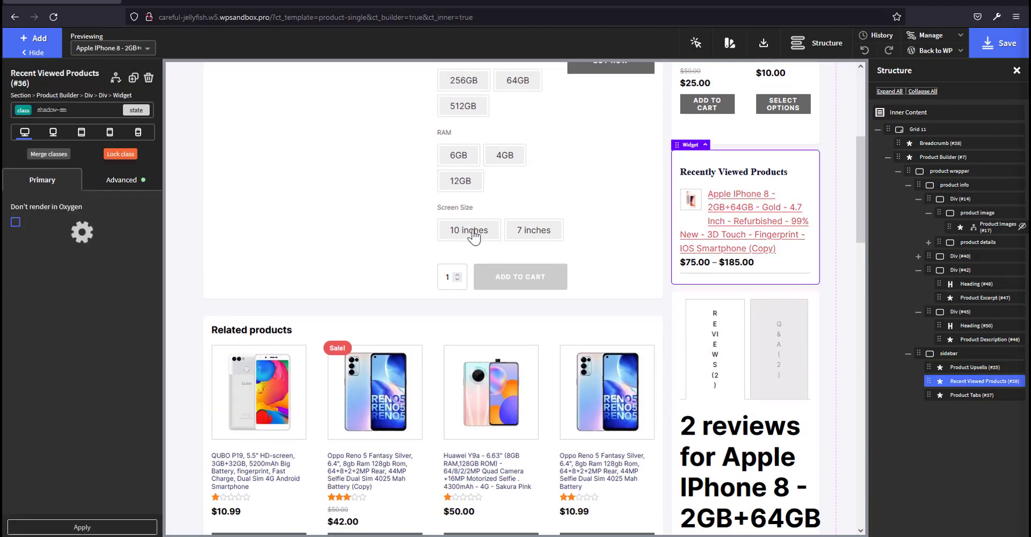
click(94, 113)
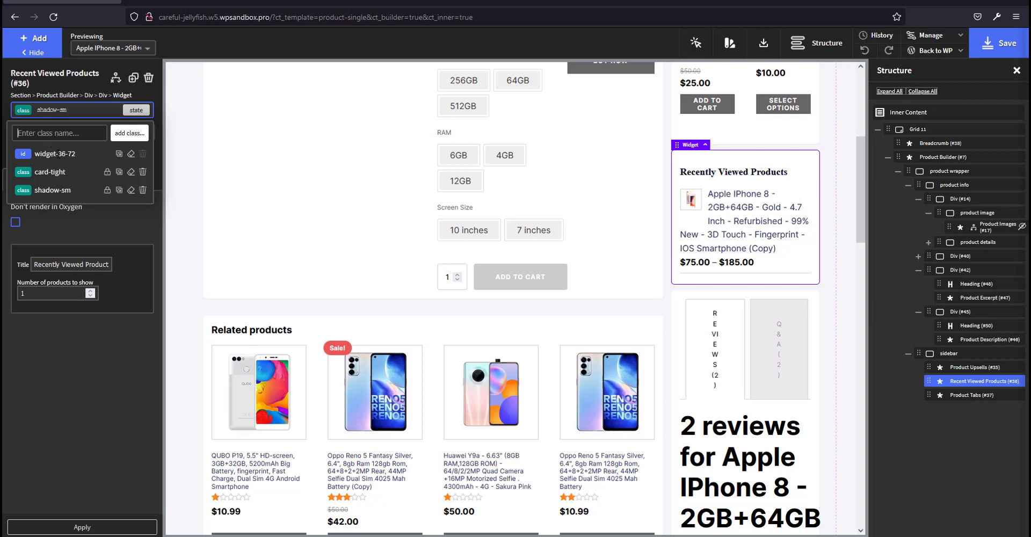
click(58, 154)
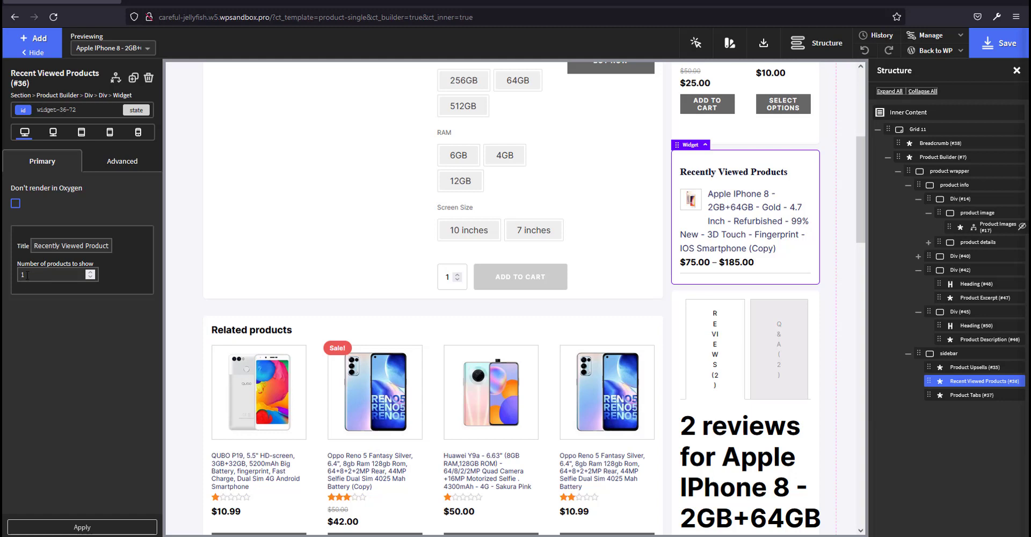
click(68, 528)
Set the Product Tabs headings font size to 12 px on the element's ID selector and return to its settings list.
click(964, 396)
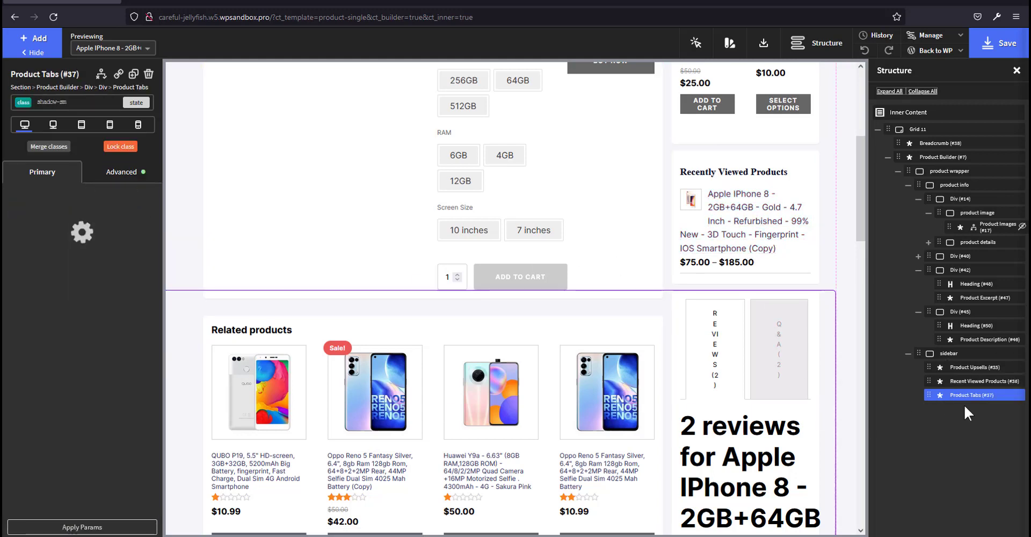
click(80, 231)
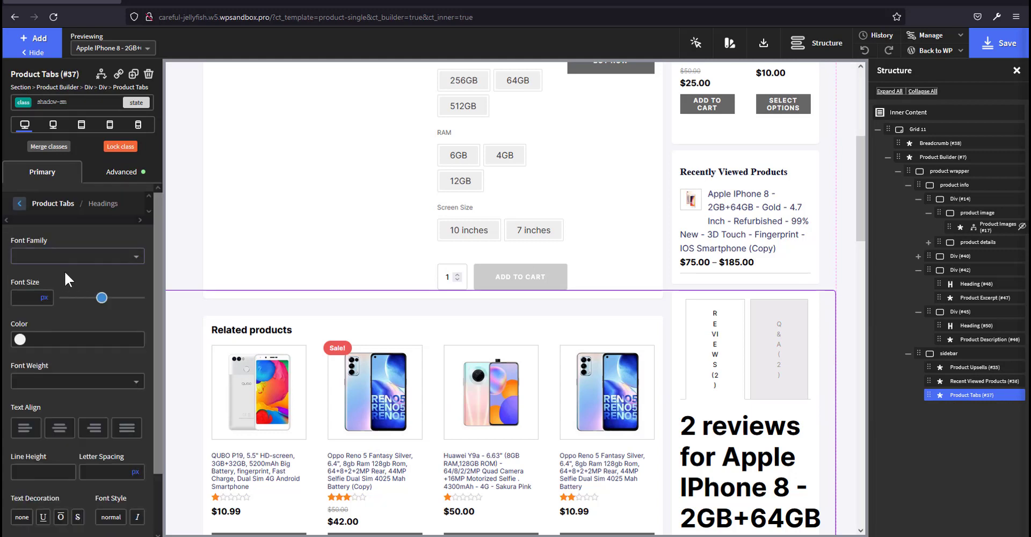
click(57, 102)
click(62, 146)
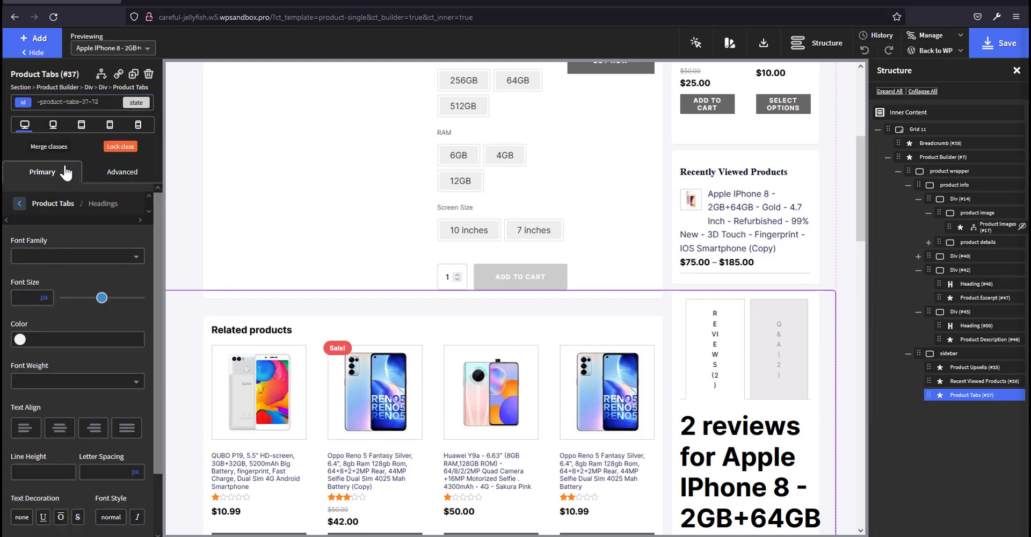
click(28, 302)
text(12)
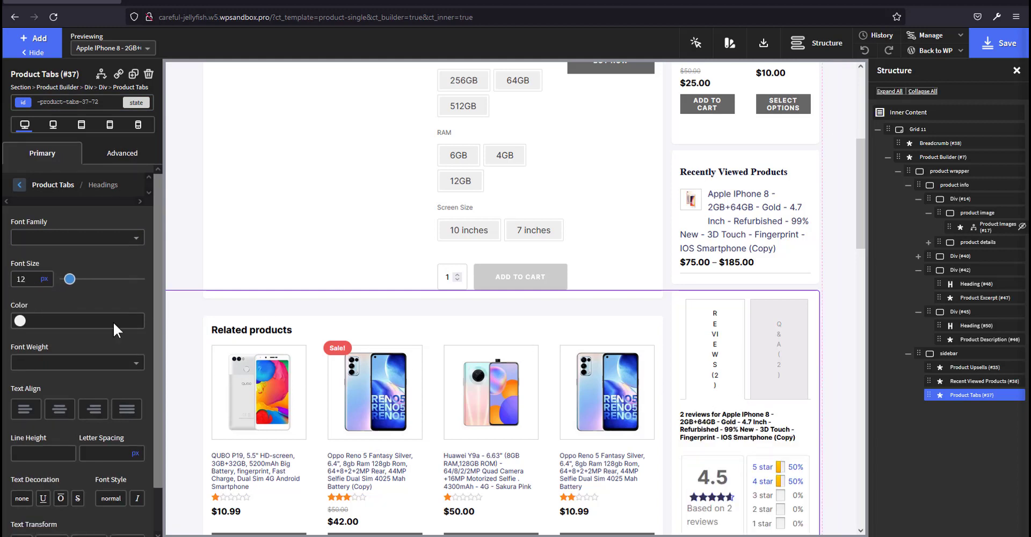
click(52, 185)
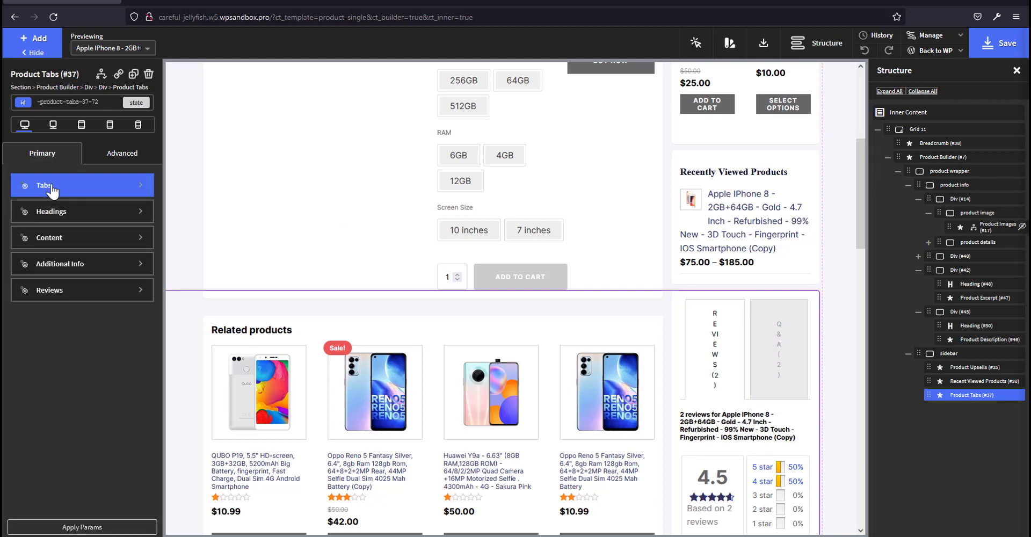
Set the font size of the Product Tabs Additional Info typography to 20 px.
click(110, 265)
click(83, 225)
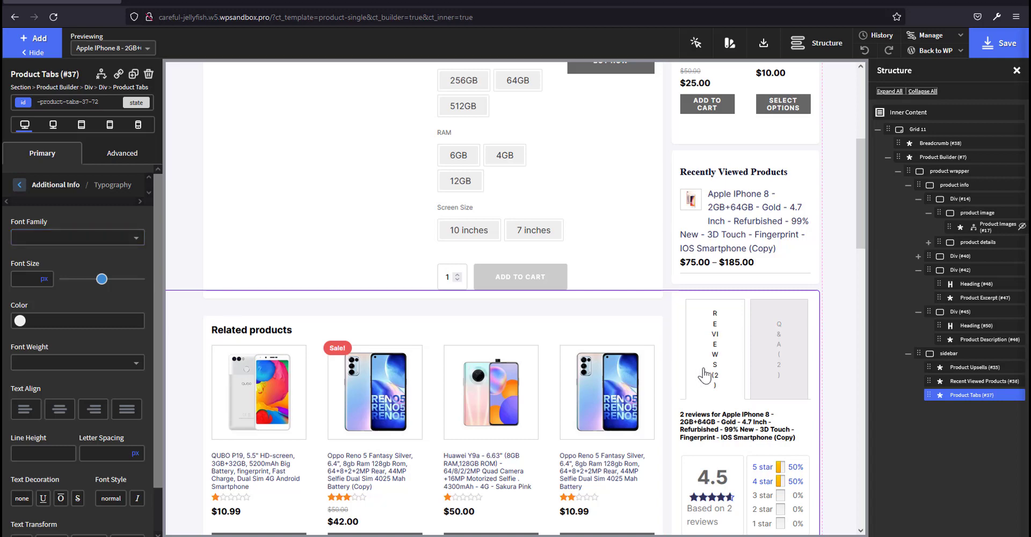
scroll(705, 374, down, 3)
click(20, 280)
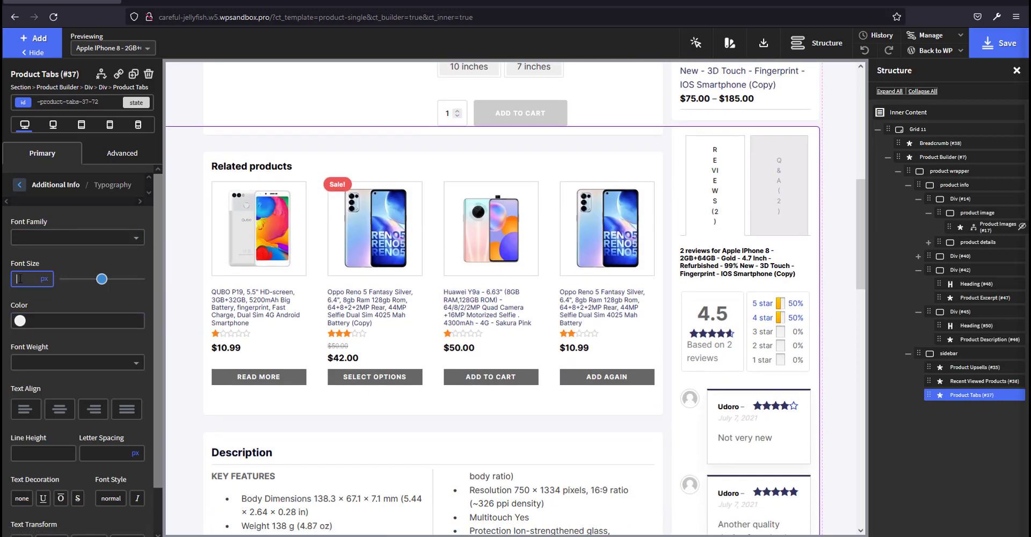
text(20)
Examine the sidebar's review ratings, review cards and tabs alongside the rest of the product template.
scroll(730, 298, down, 5)
scroll(753, 344, up, 4)
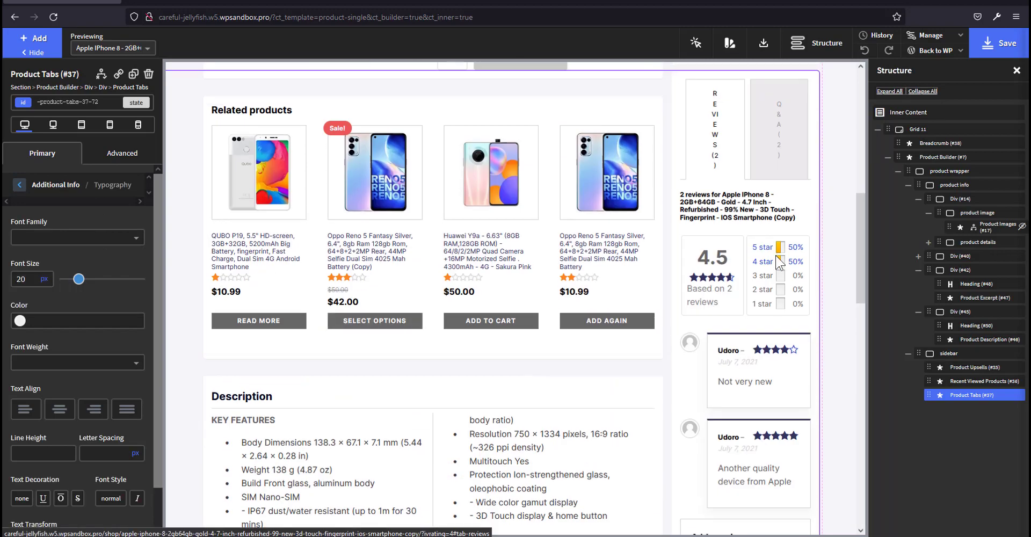
scroll(773, 301, down, 9)
scroll(774, 322, up, 7)
scroll(773, 322, up, 3)
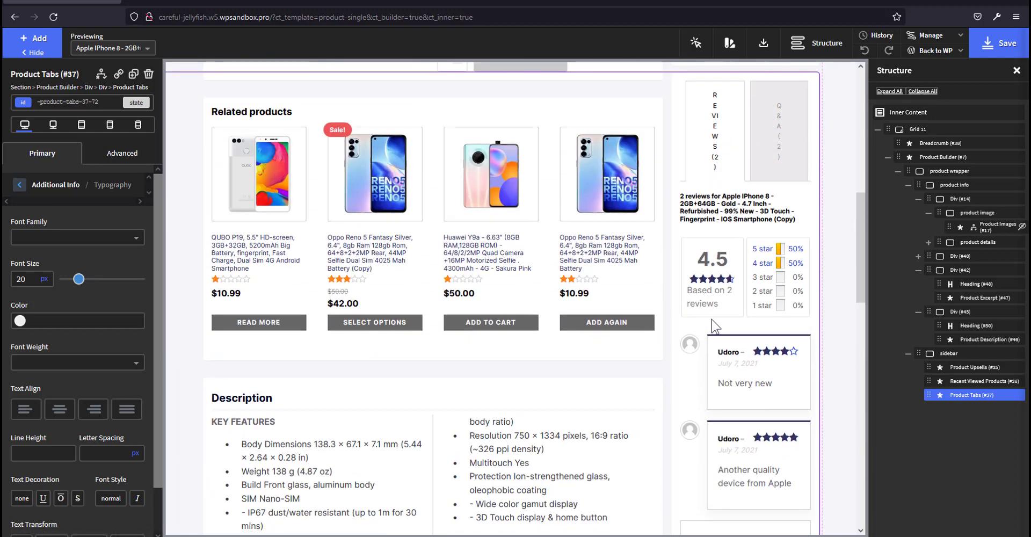
scroll(710, 318, down, 4)
scroll(711, 318, down, 3)
scroll(568, 344, up, 10)
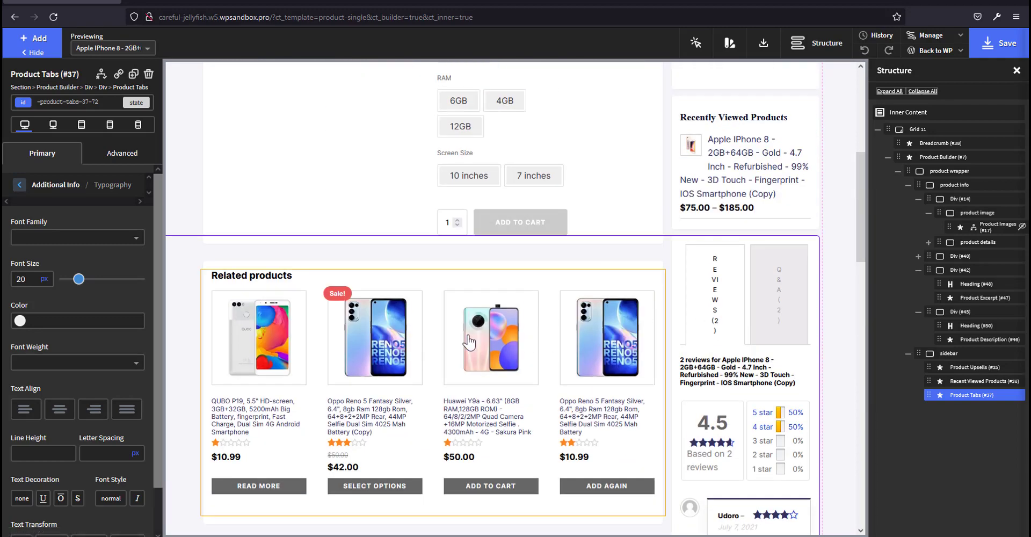
scroll(456, 379, up, 3)
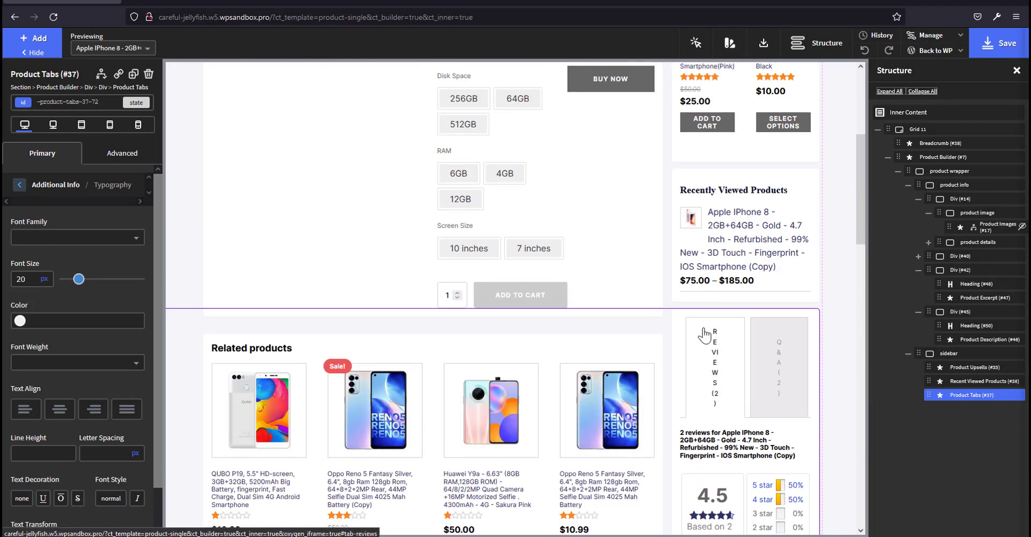
scroll(707, 334, up, 4)
scroll(731, 301, down, 4)
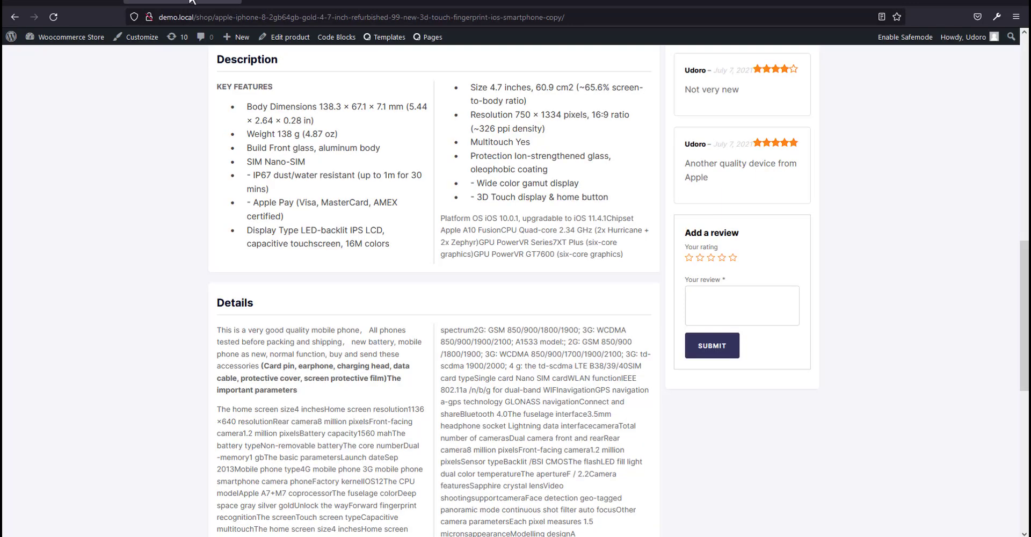
Compare the template's sidebar reviews, related products and description areas with the same sections on the demo product page.
scroll(445, 400, down, 8)
scroll(445, 400, up, 10)
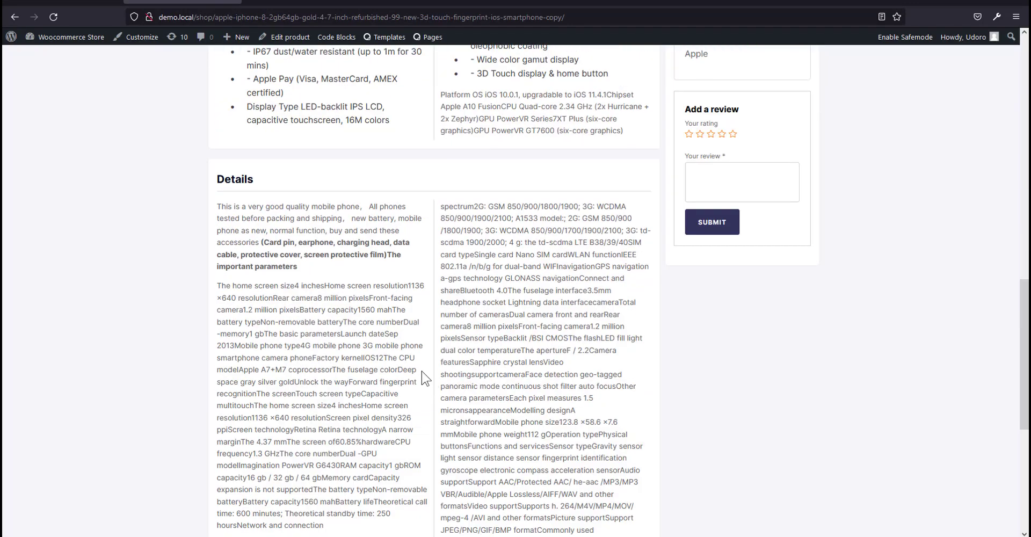
scroll(438, 400, up, 3)
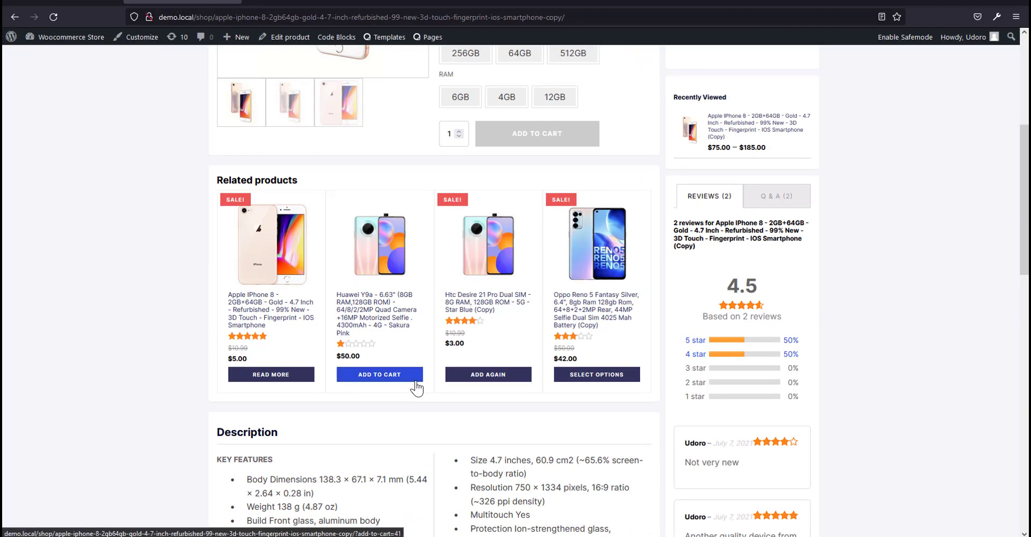
scroll(659, 350, up, 1)
scroll(603, 352, down, 3)
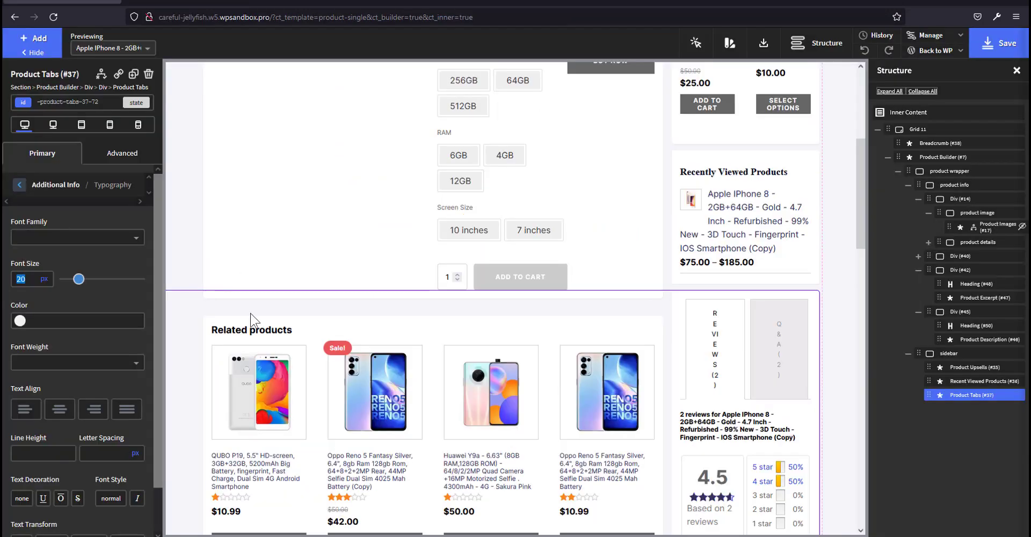
scroll(283, 366, down, 5)
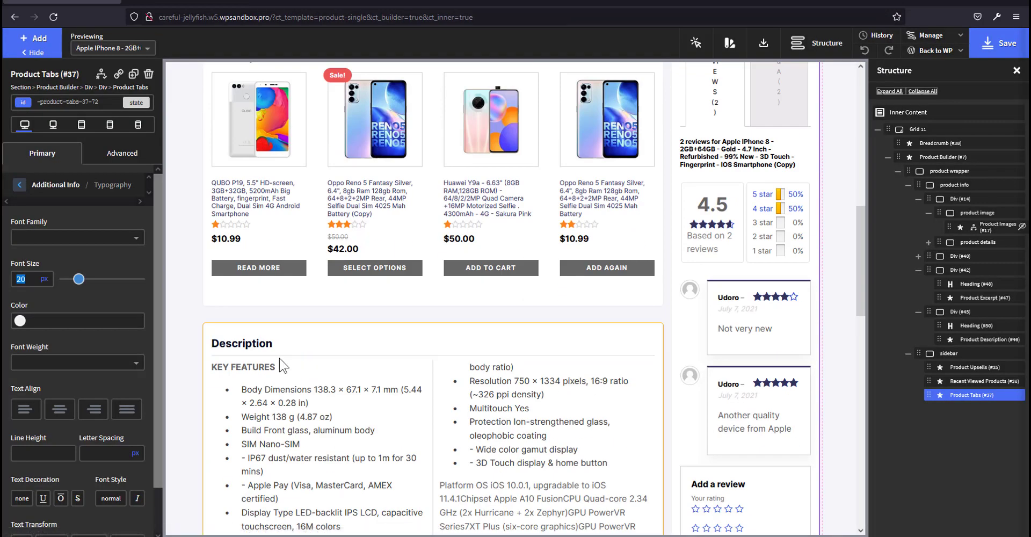
Compare the template's related products, description, details and review areas with the same sections on the demo product page.
scroll(283, 367, up, 4)
scroll(498, 369, down, 8)
scroll(744, 445, up, 1)
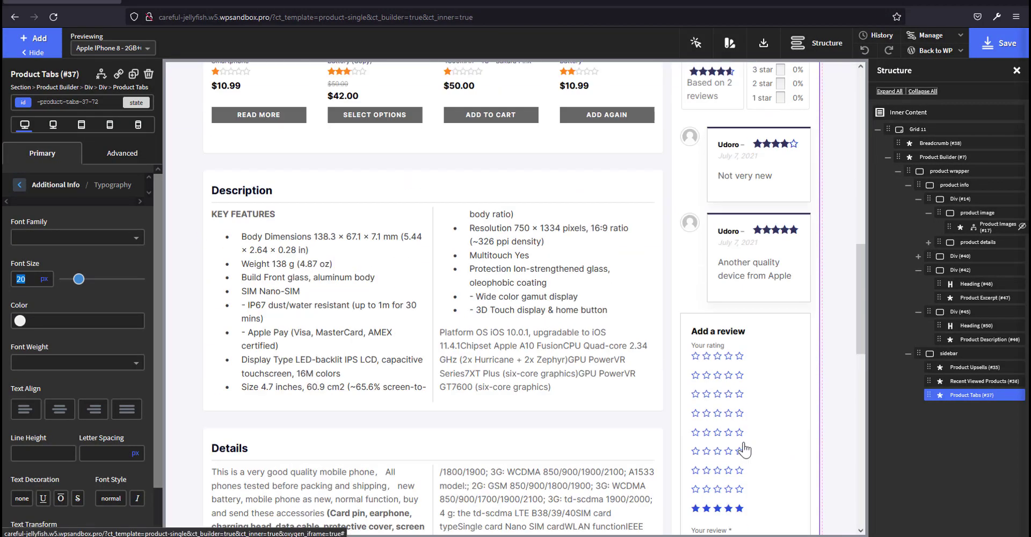
scroll(744, 450, up, 4)
scroll(651, 448, down, 14)
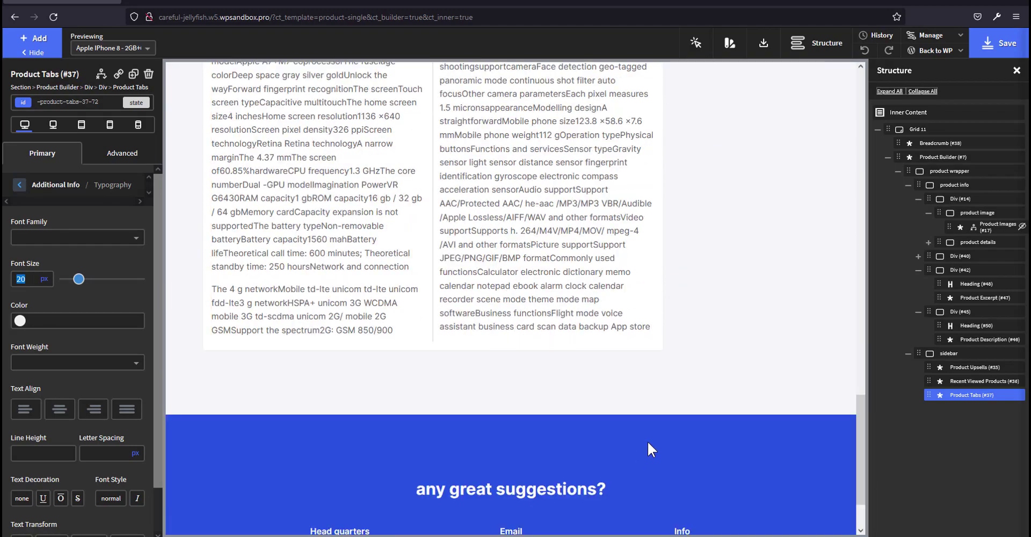
scroll(649, 448, up, 8)
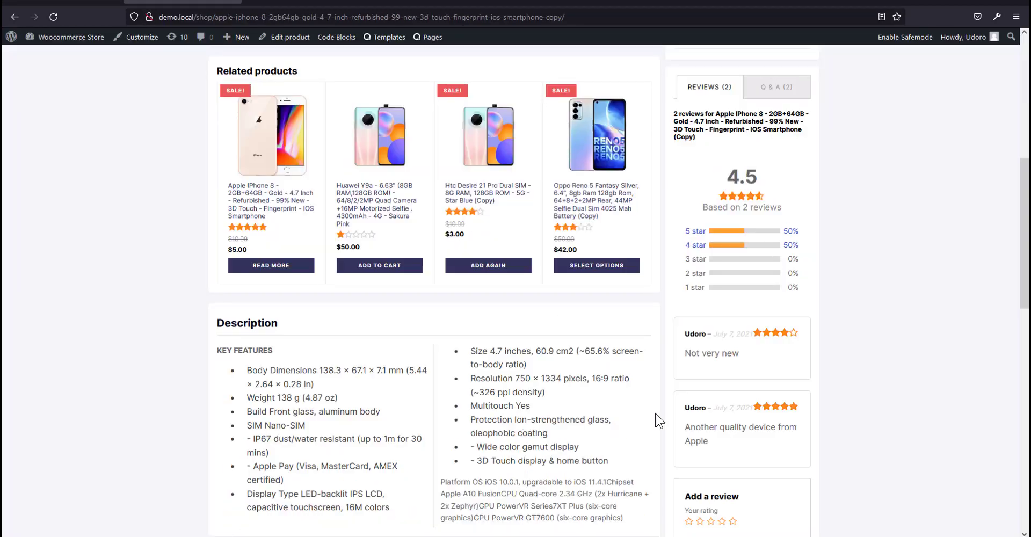
scroll(709, 419, down, 7)
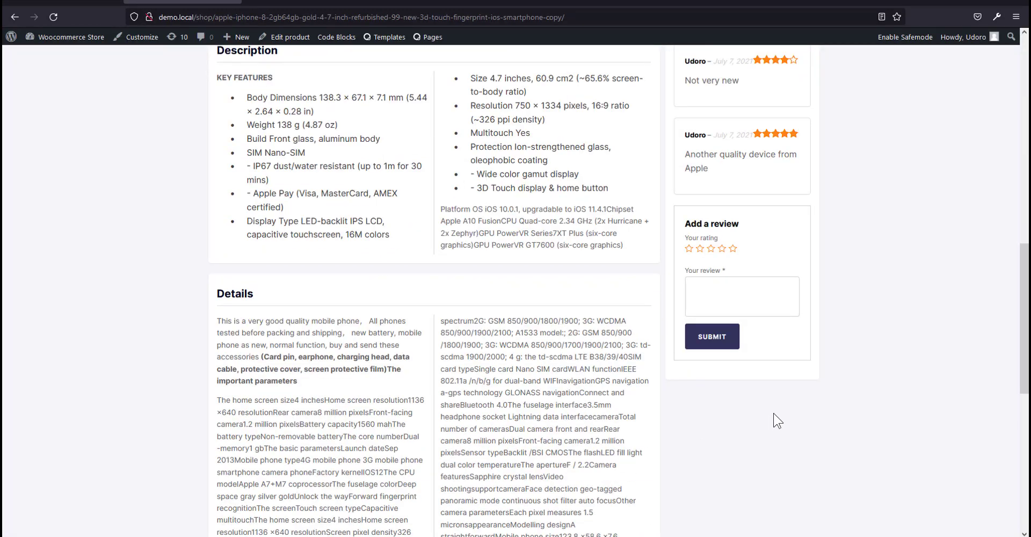
scroll(580, 427, up, 11)
scroll(578, 425, up, 2)
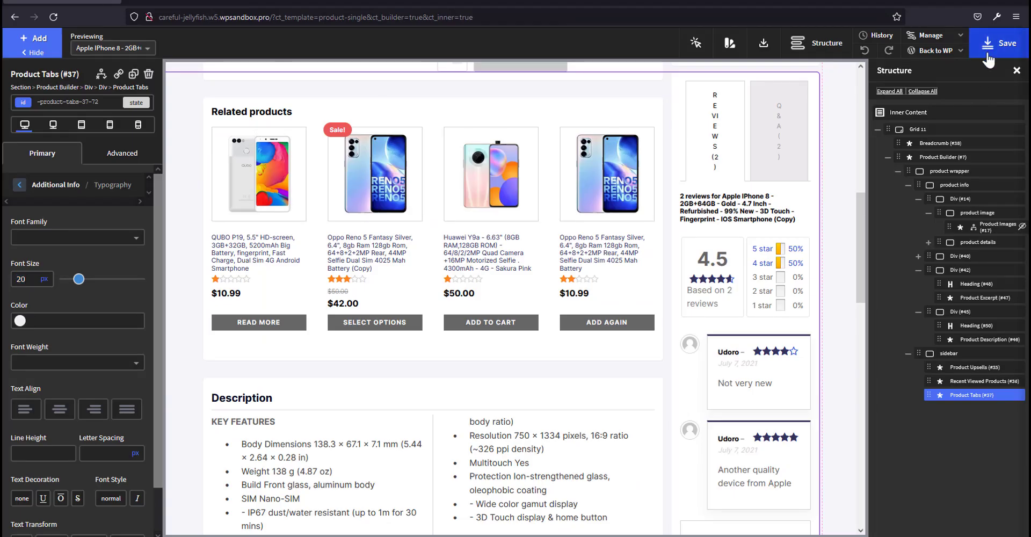
Save the product template and open the sandbox iPhone 8 product page on the front end.
click(988, 56)
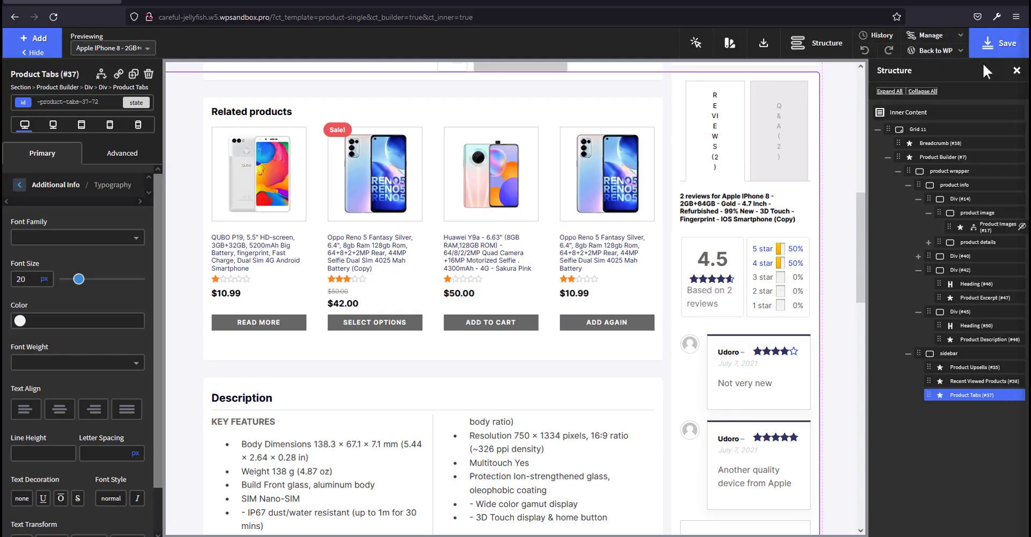
mouse_move(935, 51)
click(934, 88)
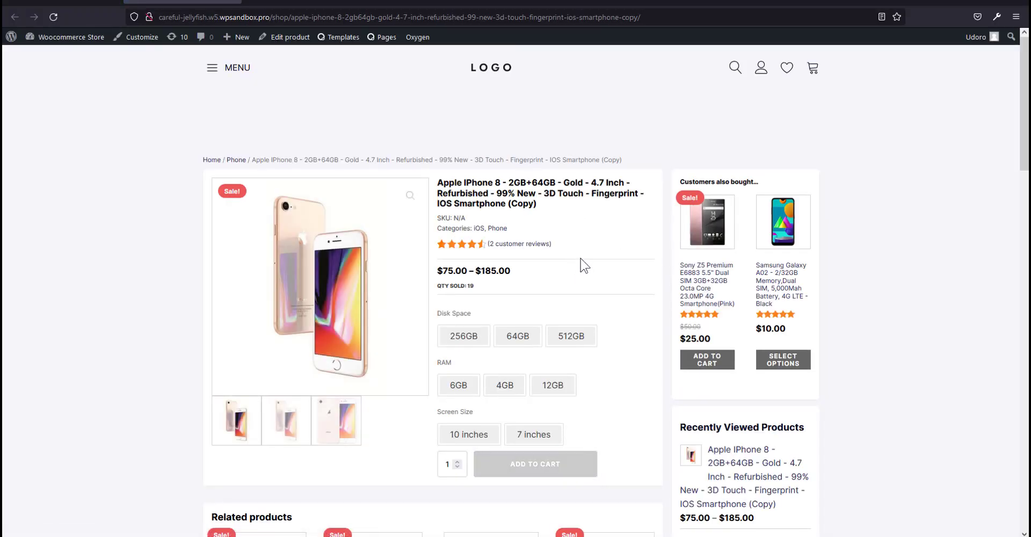
Examine the whole sandbox product page on the front end and try the image gallery's slider arrows on the demo product page.
scroll(604, 247, down, 12)
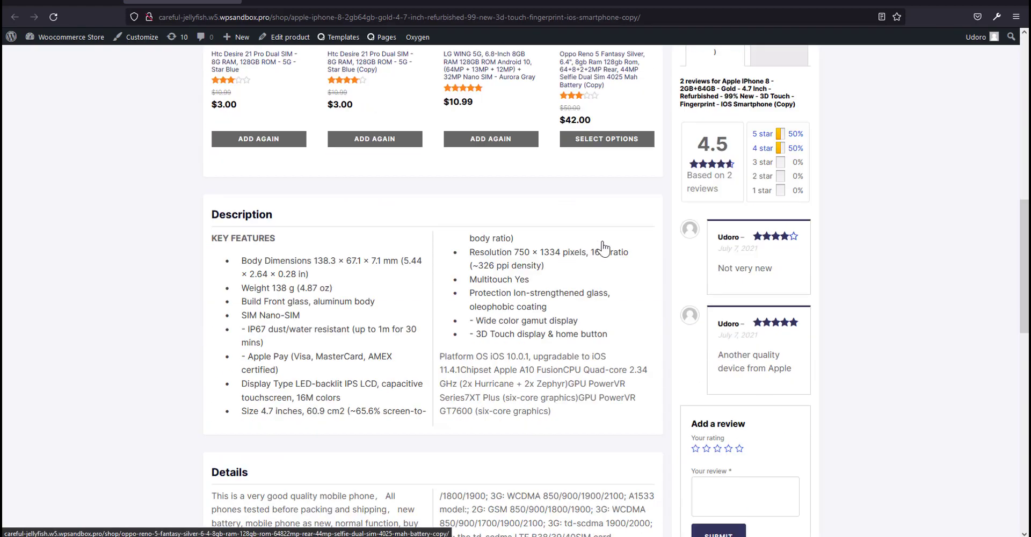
scroll(604, 247, down, 10)
scroll(633, 294, up, 15)
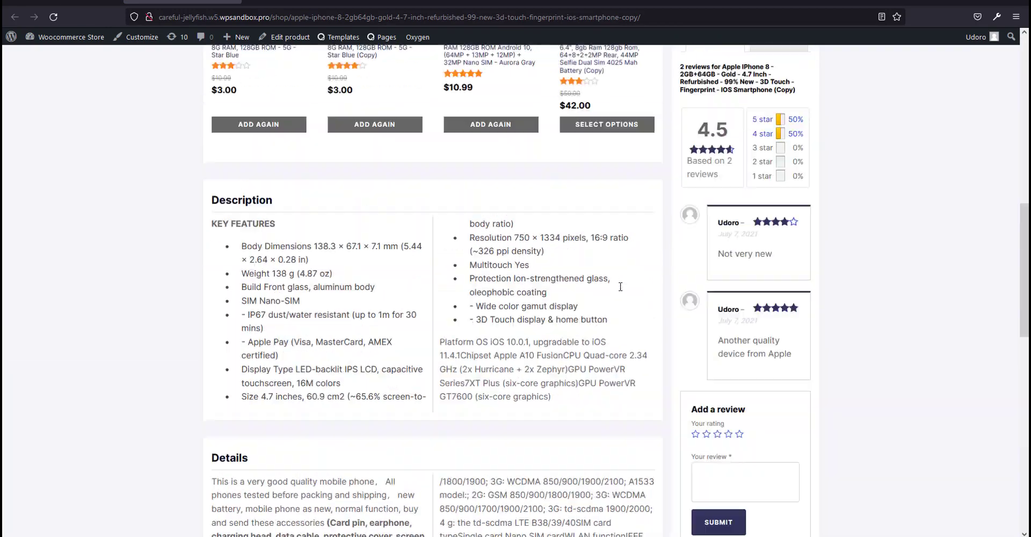
scroll(632, 295, up, 6)
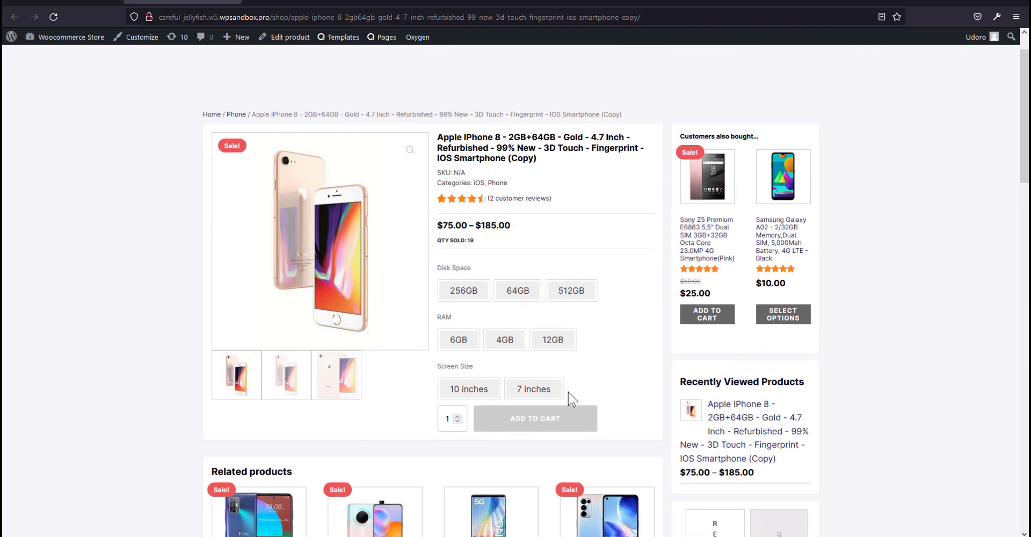
scroll(559, 381, down, 2)
scroll(531, 365, up, 3)
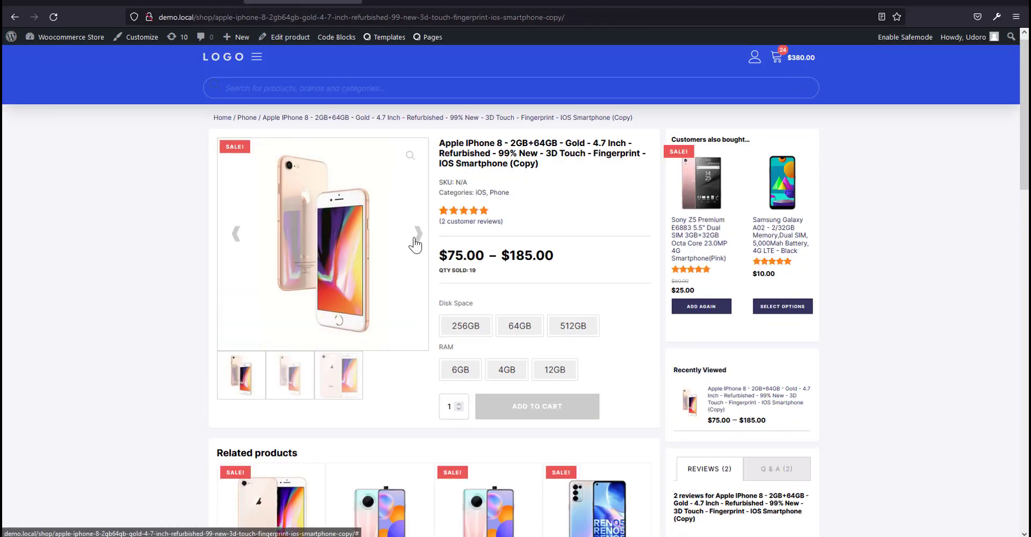
click(415, 239)
click(415, 239)
click(418, 242)
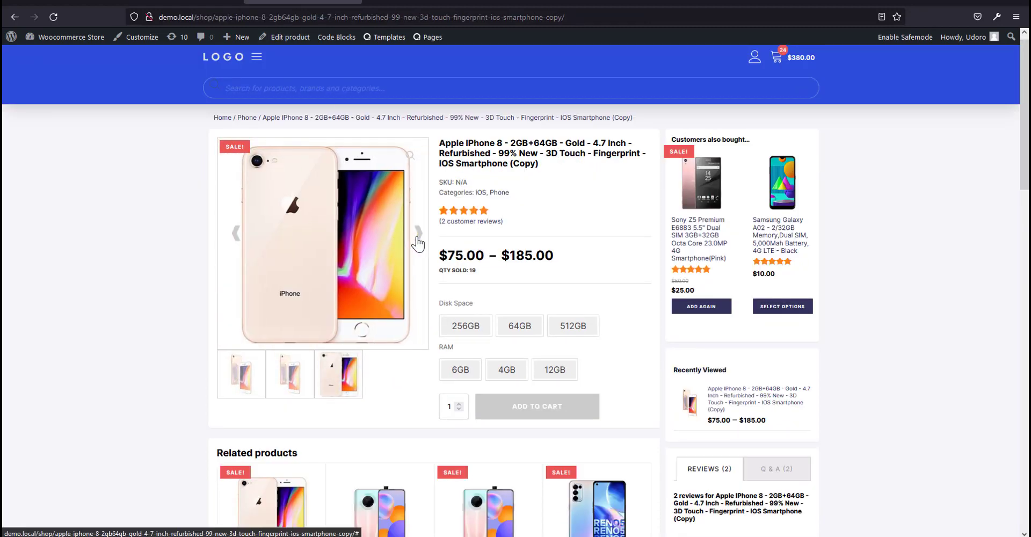
click(417, 241)
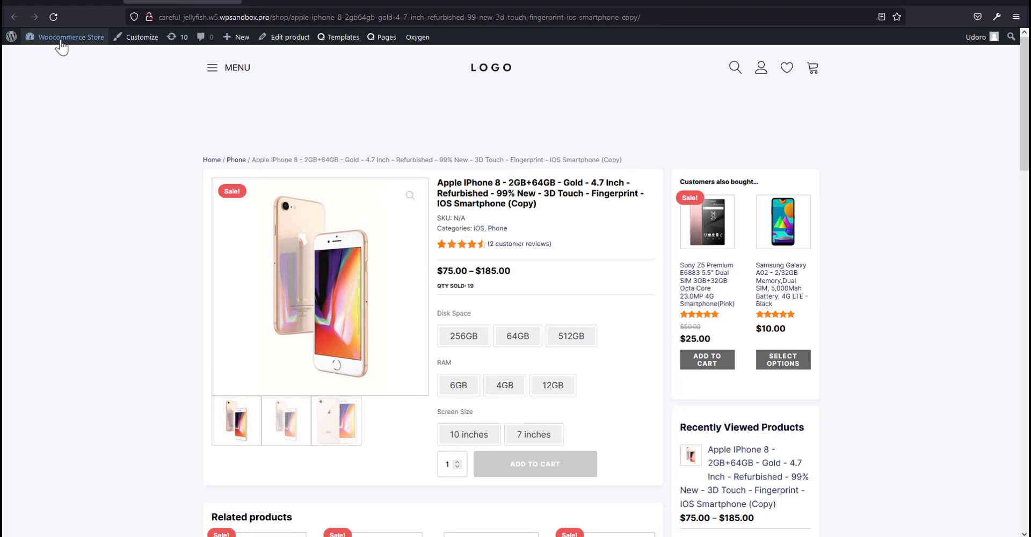
Activate the woocommerce_single_product_carousel_options snippet in the sandbox site's WordPress admin.
mouse_move(57, 39)
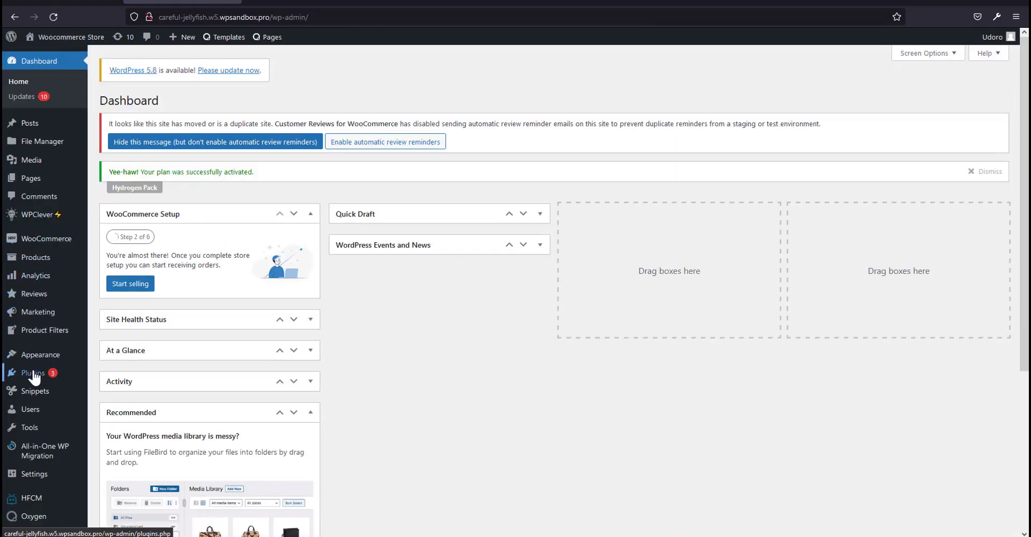
click(36, 391)
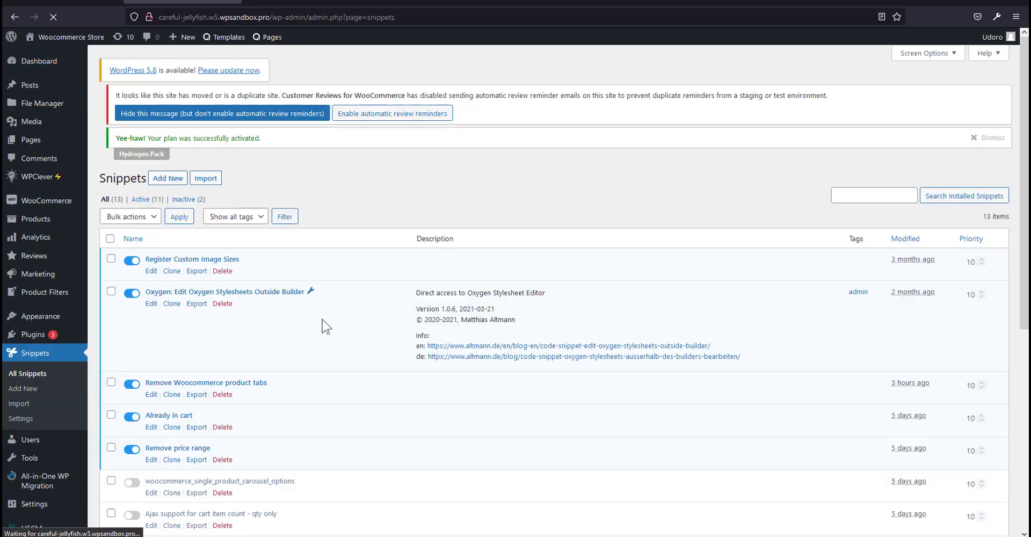
scroll(257, 357, down, 4)
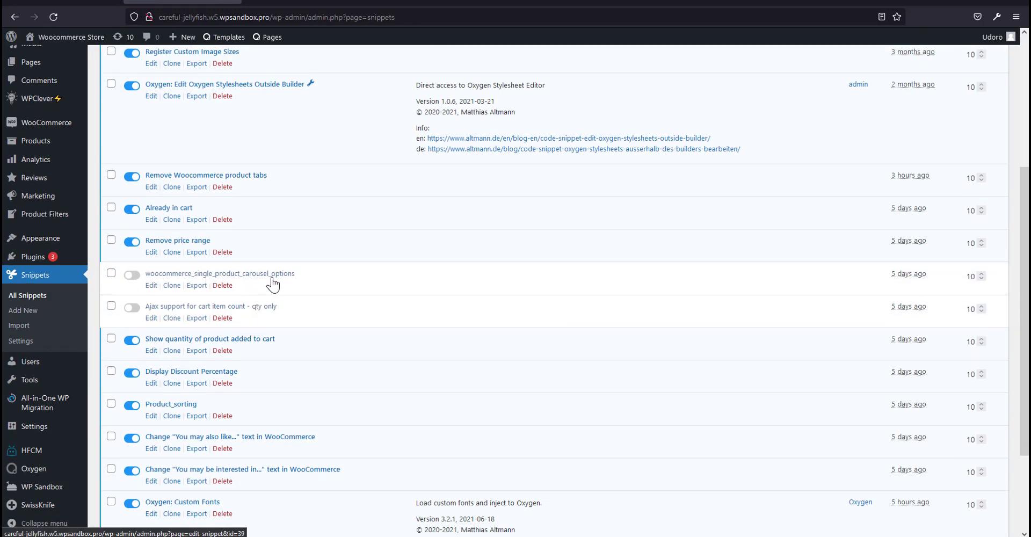
click(131, 275)
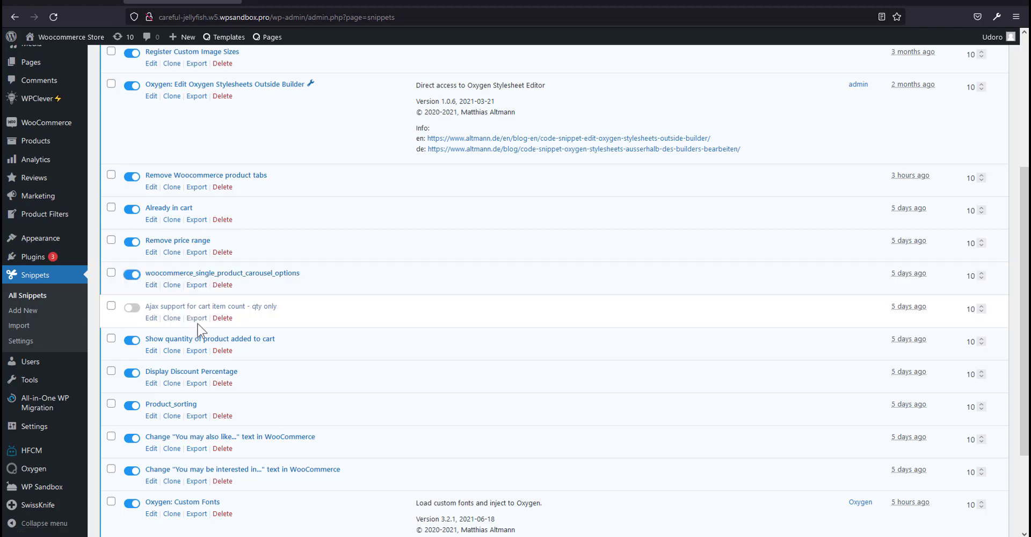
scroll(200, 329, down, 3)
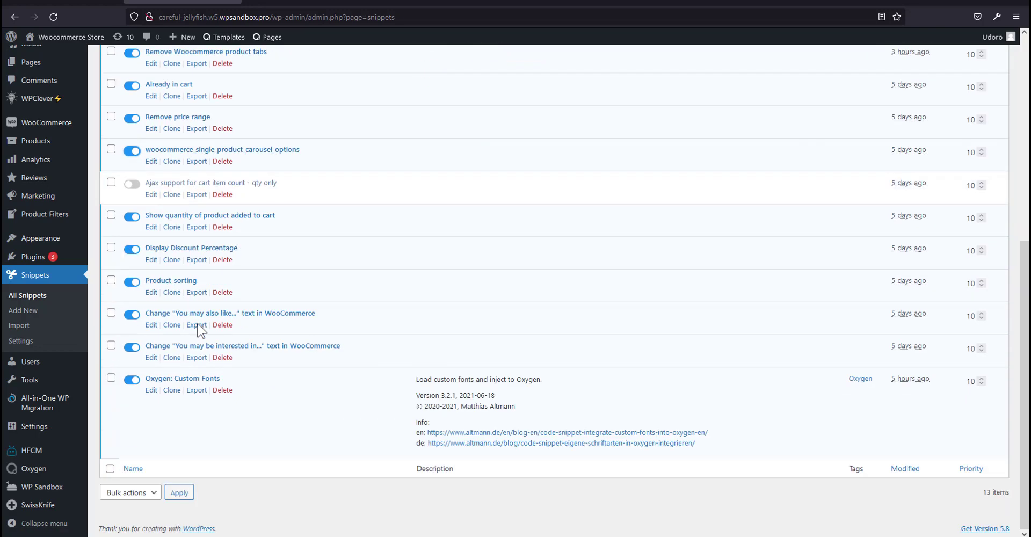
Return to the sandbox product page and test the product gallery's Previous and Next links.
right_click(13, 18)
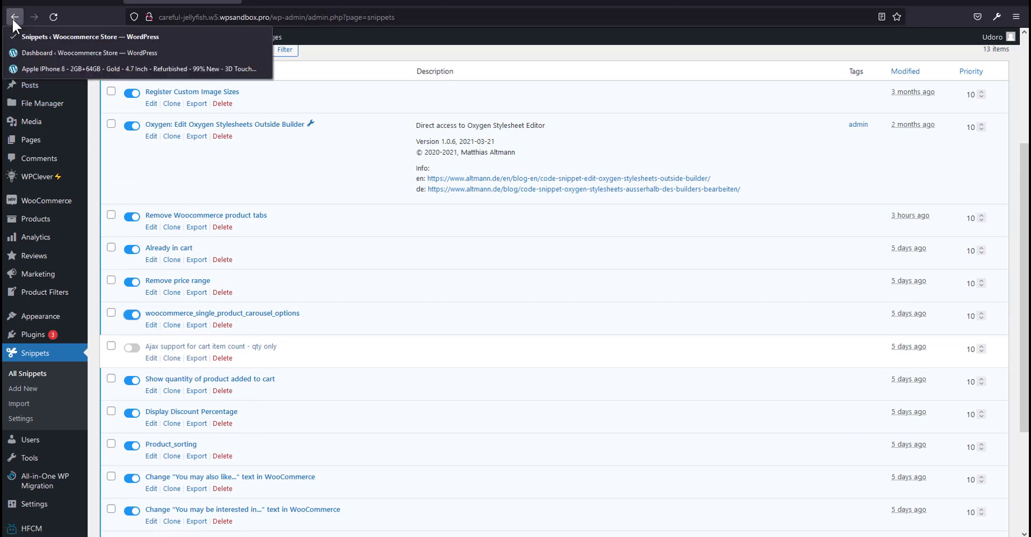
click(143, 68)
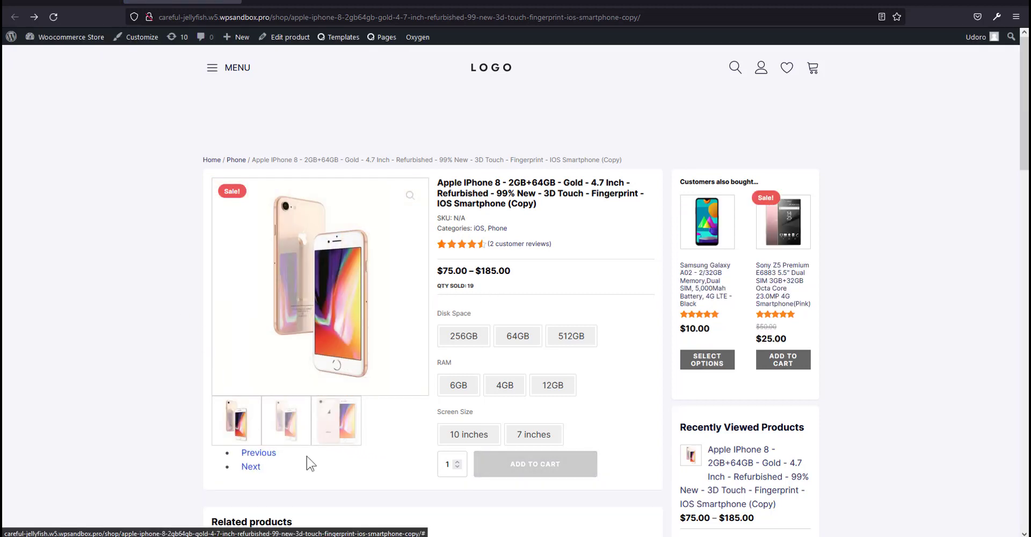
scroll(307, 456, down, 1)
click(262, 398)
click(256, 414)
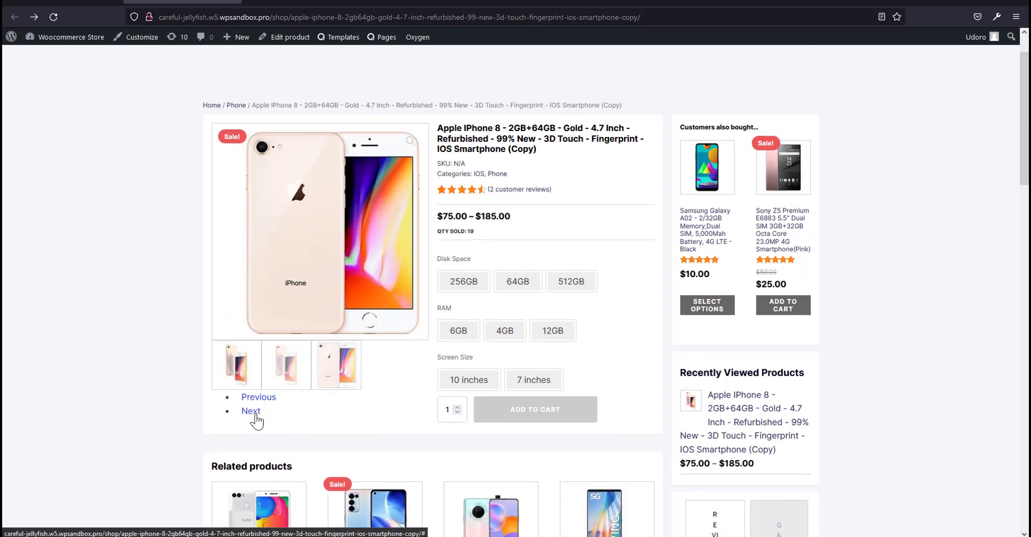
click(261, 399)
click(261, 399)
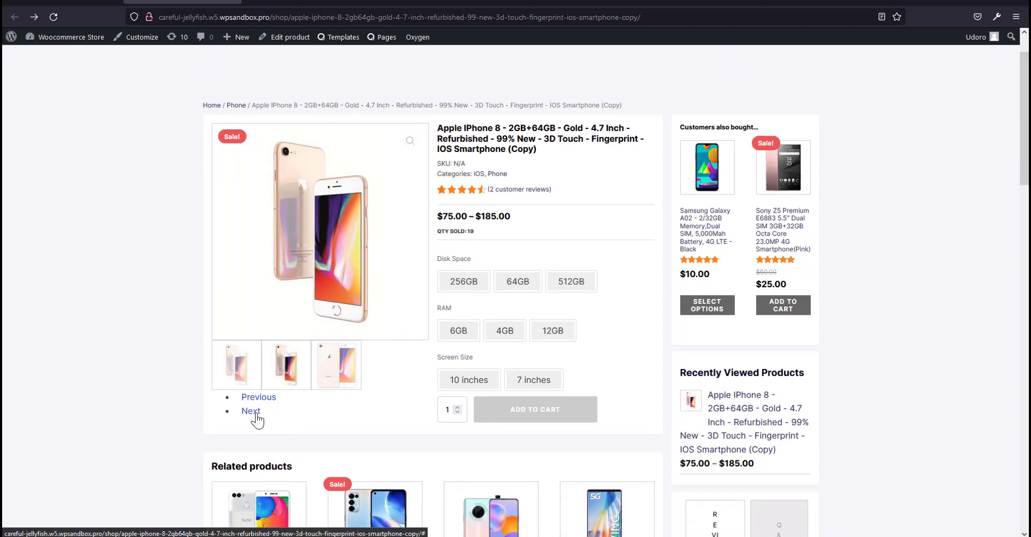
click(256, 415)
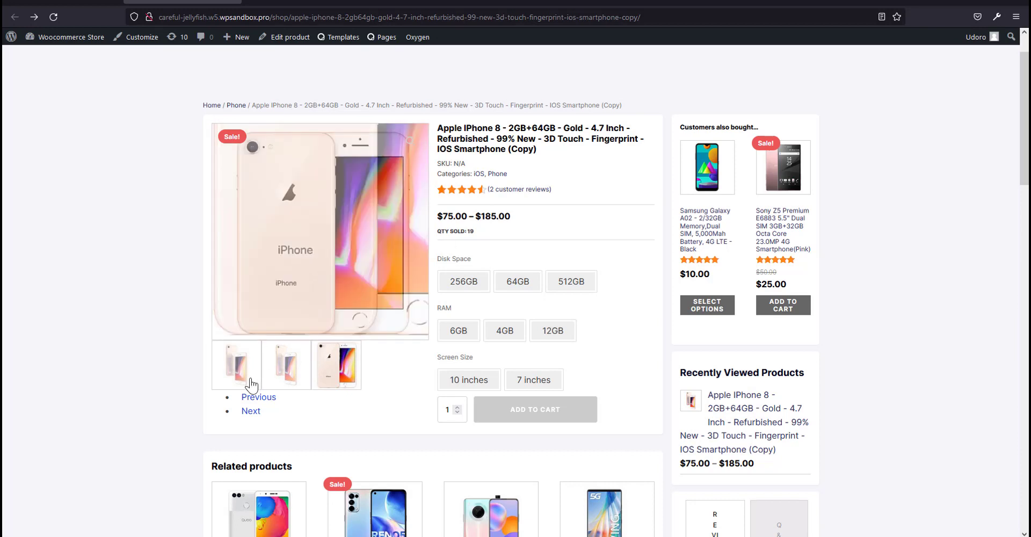
click(252, 411)
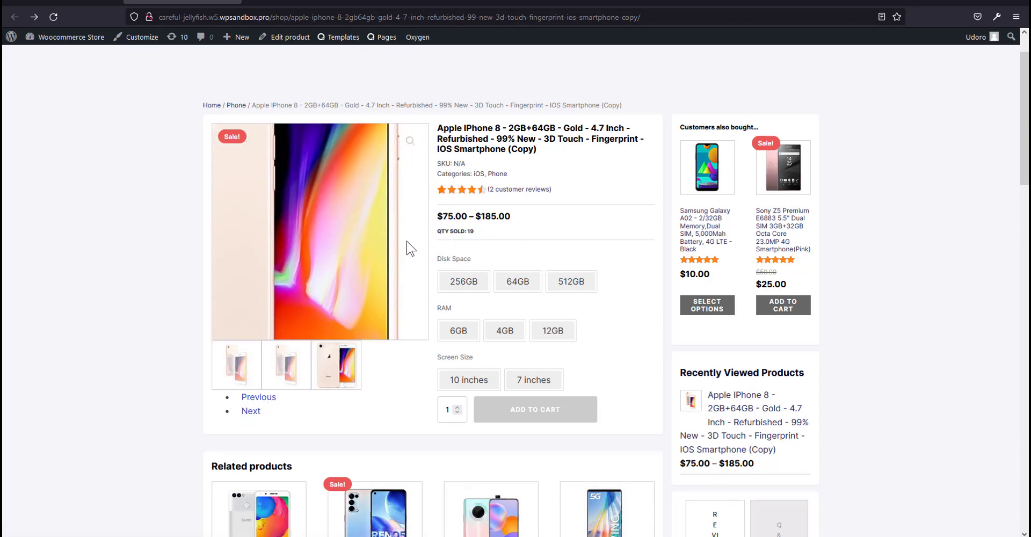
click(248, 413)
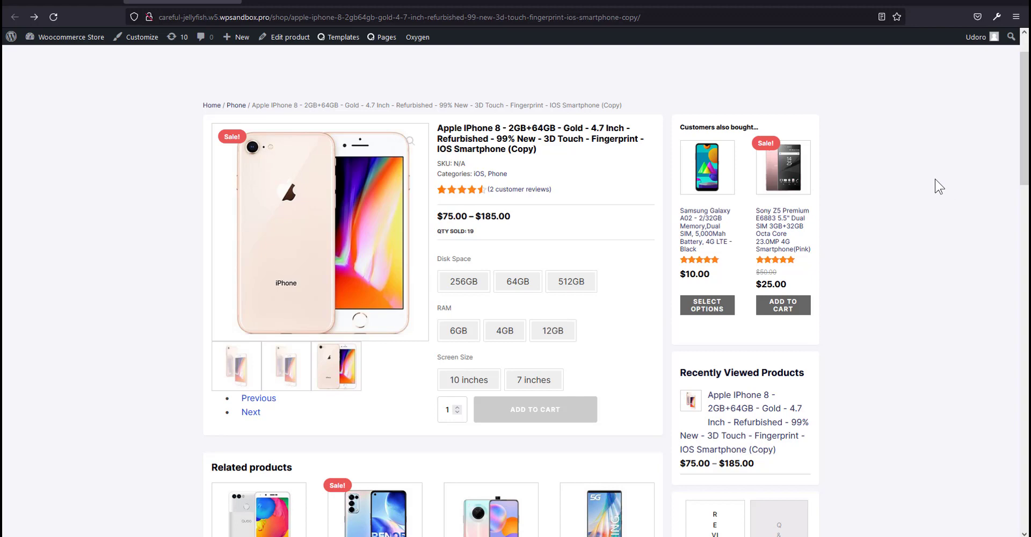
Inspect the product page in widened developer tools, add a new CSS rule and open its inline stylesheet in the Style Editor.
key(F12)
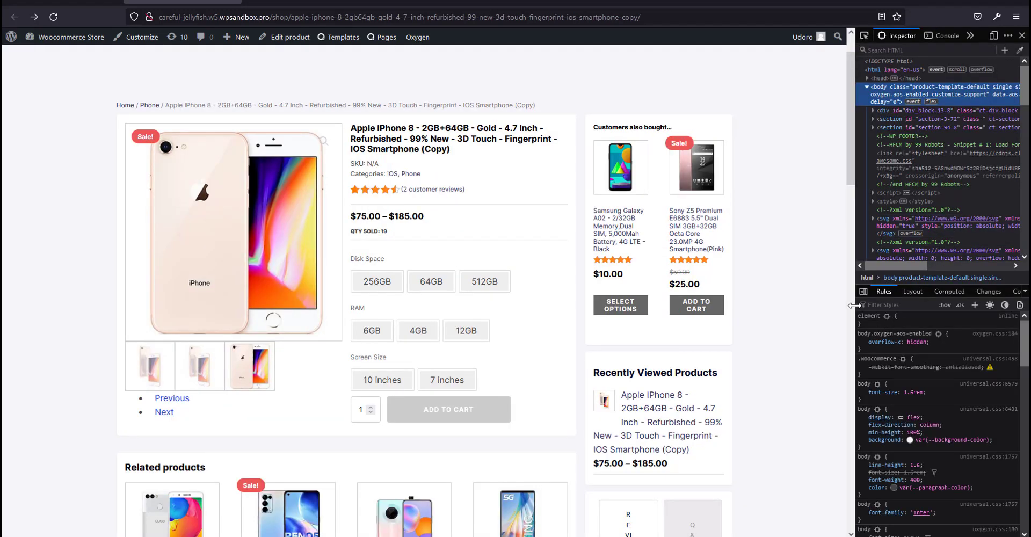
drag(854, 305, 783, 305)
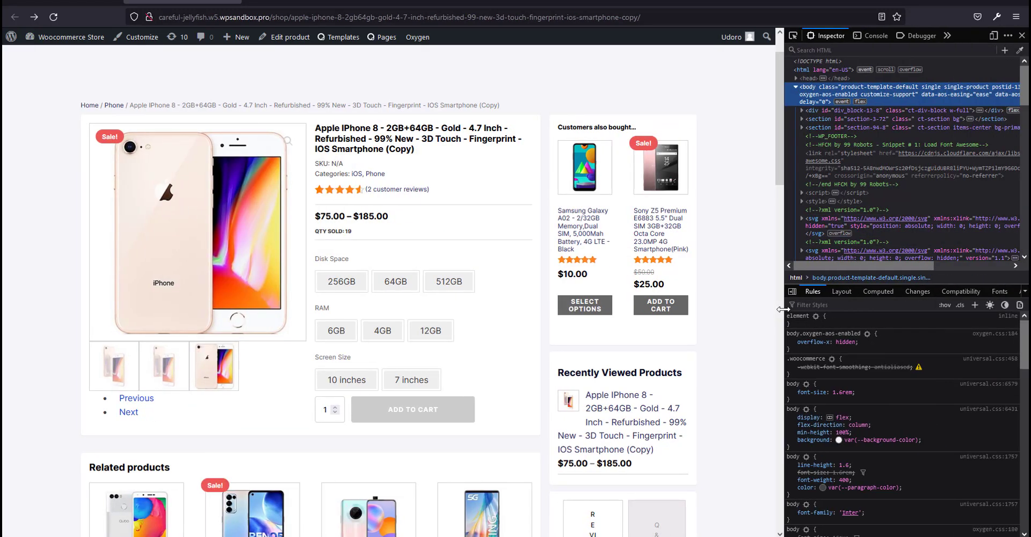
click(975, 305)
click(950, 357)
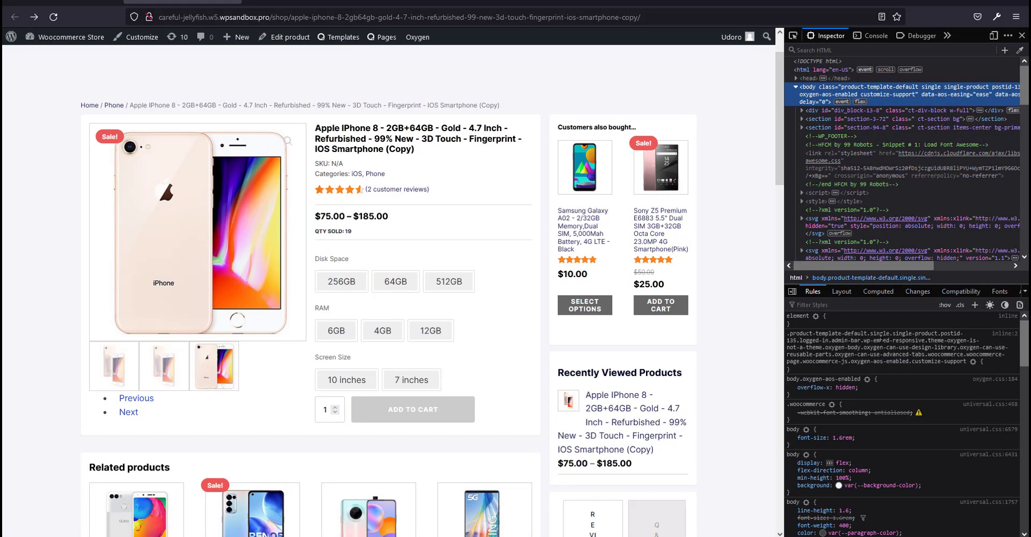
drag(784, 301, 708, 306)
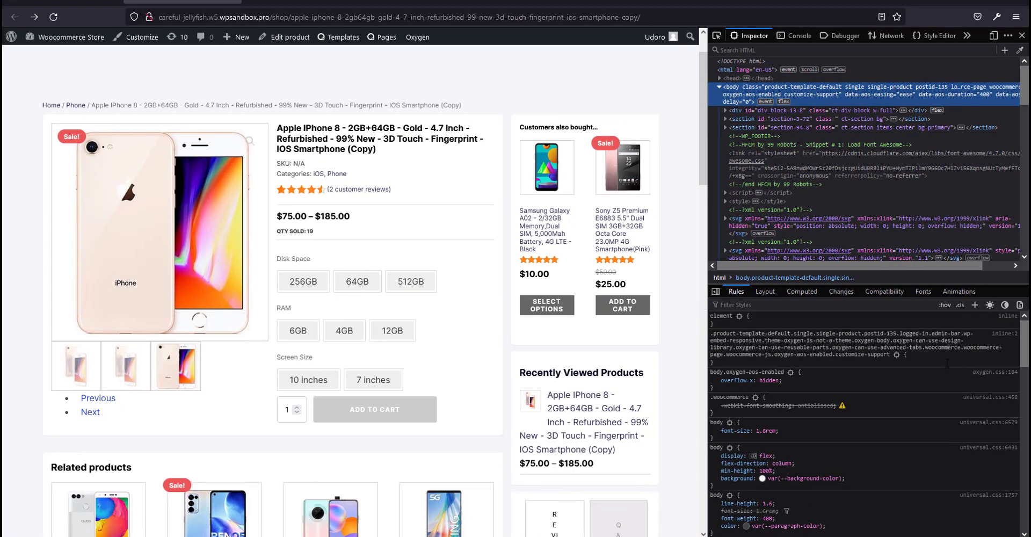
click(975, 305)
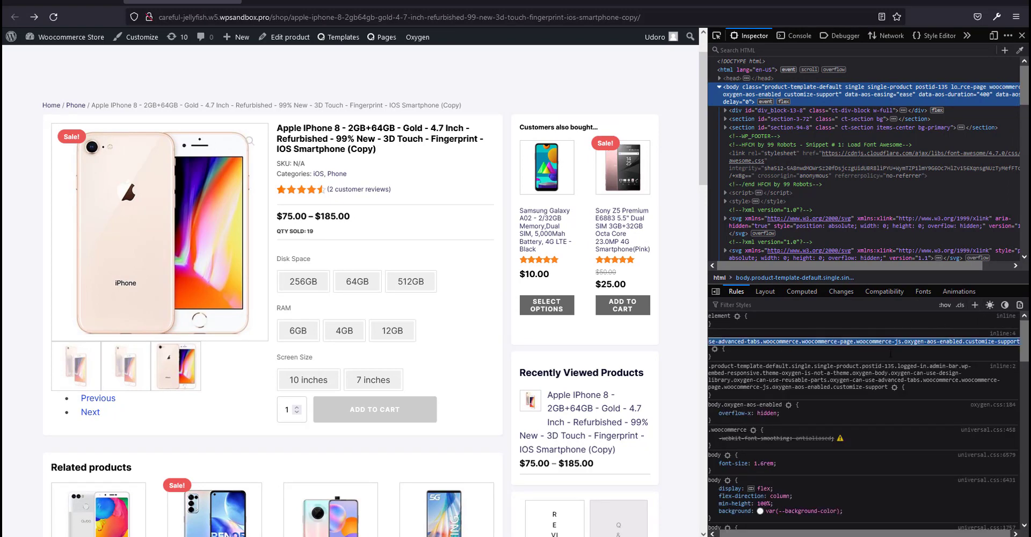
key(Return)
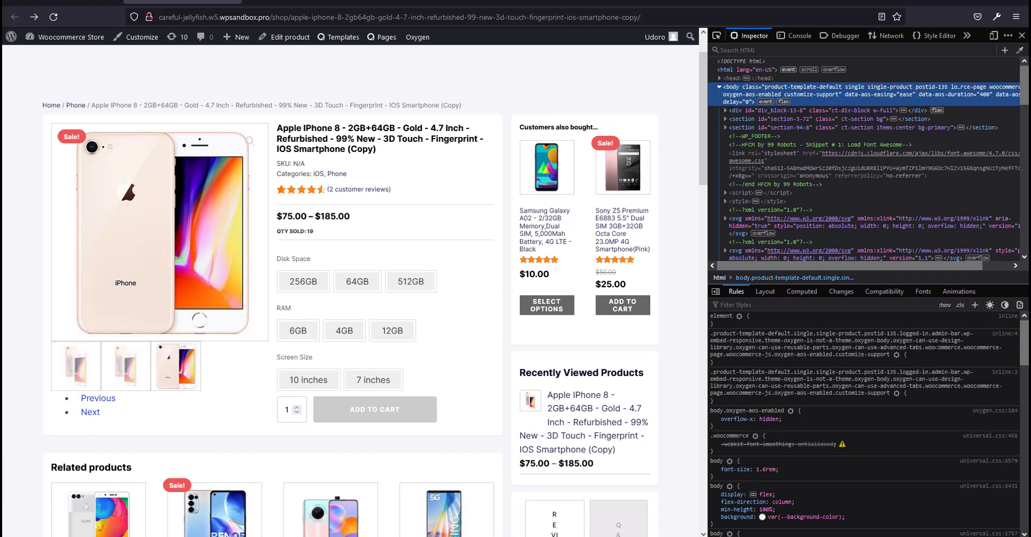
click(1004, 373)
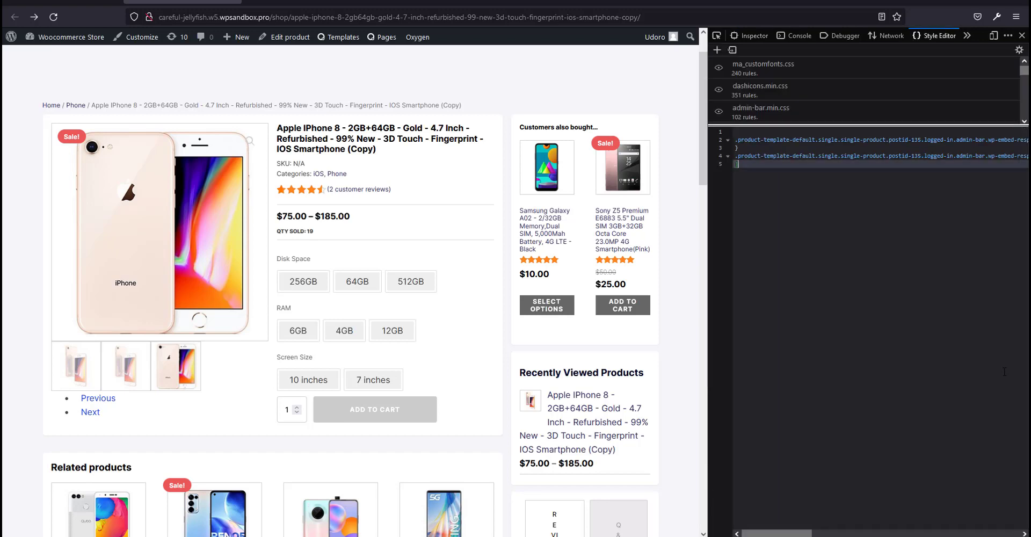
Replace the inline stylesheet's contents with the copied SINGLE PRODUCT GALLERY SLIDER CSS and test the gallery's previous and next arrows.
key(ctrl+a)
key(ctrl+v)
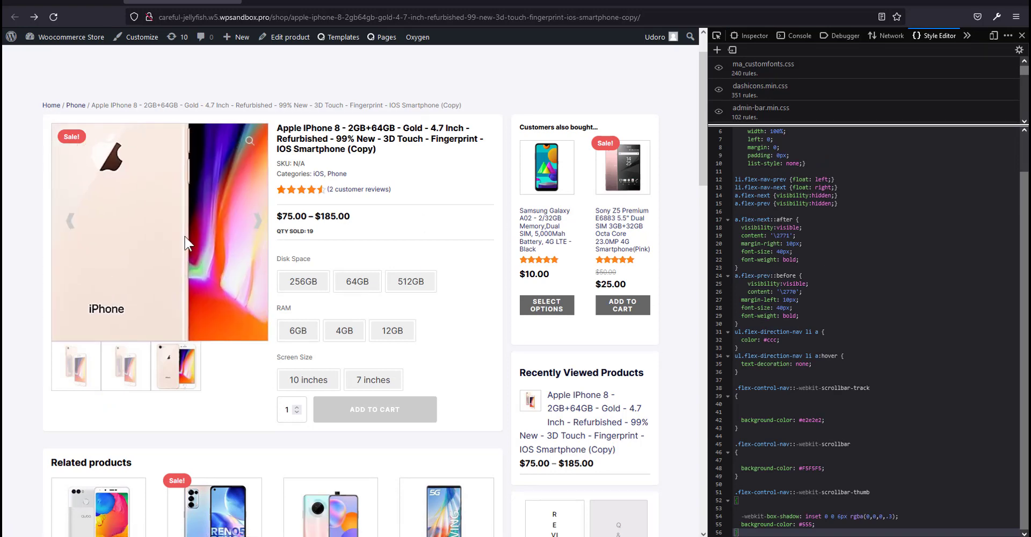
click(262, 226)
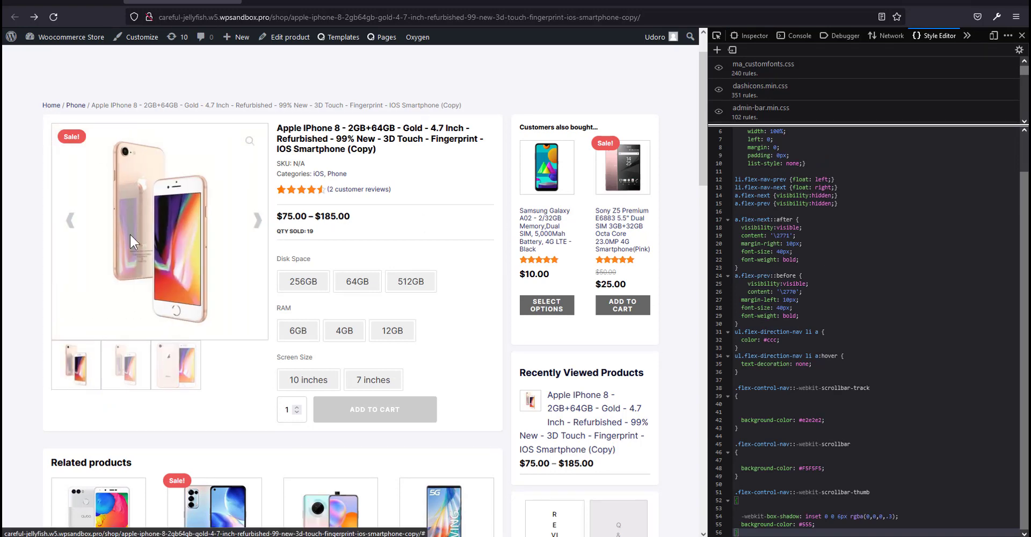
click(69, 224)
scroll(827, 256, up, 2)
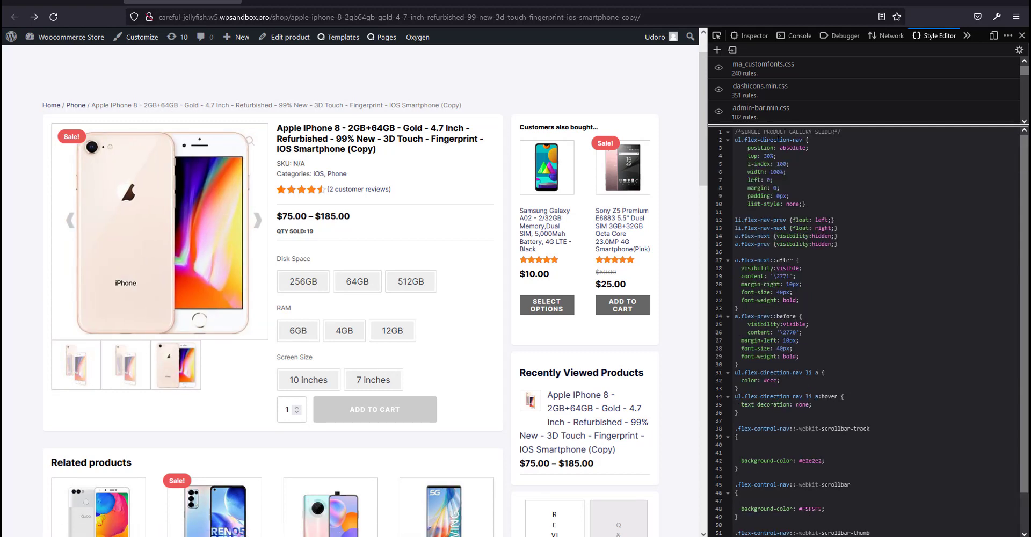
Compare the product gallery without and with the slider CSS by clearing and restoring it, and test the next arrow.
scroll(830, 352, down, 2)
scroll(827, 376, up, 2)
click(258, 221)
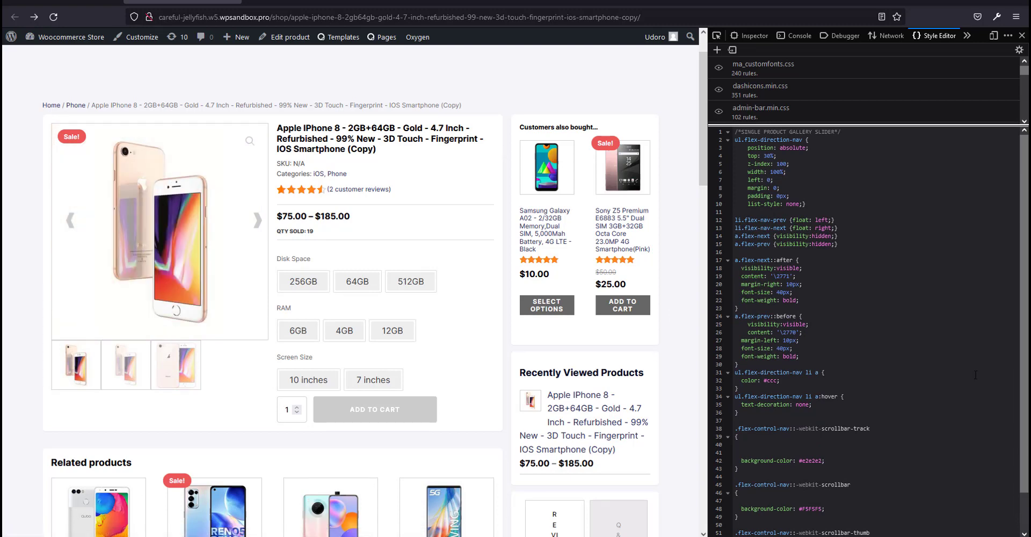
key(ctrl+a)
key(Delete)
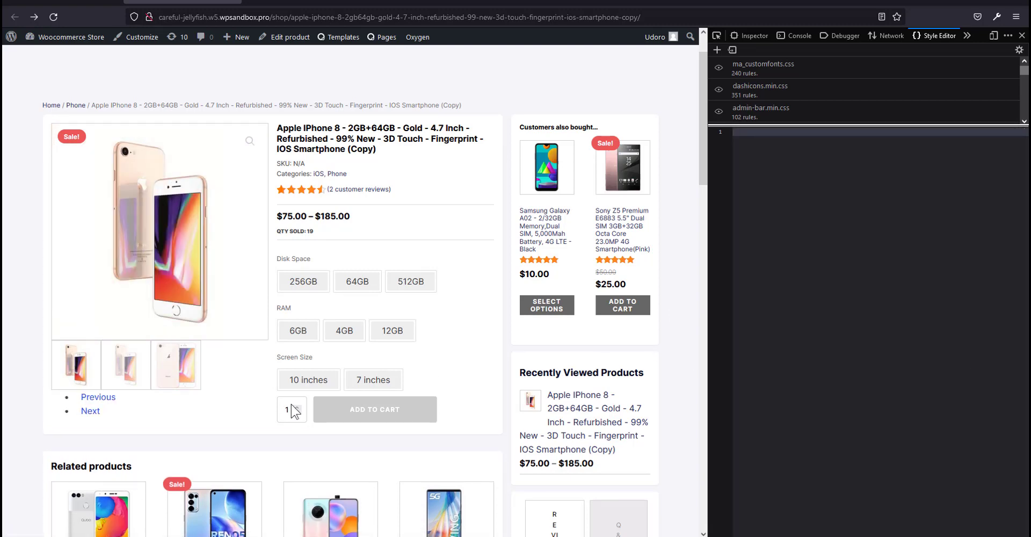
key(ctrl+z)
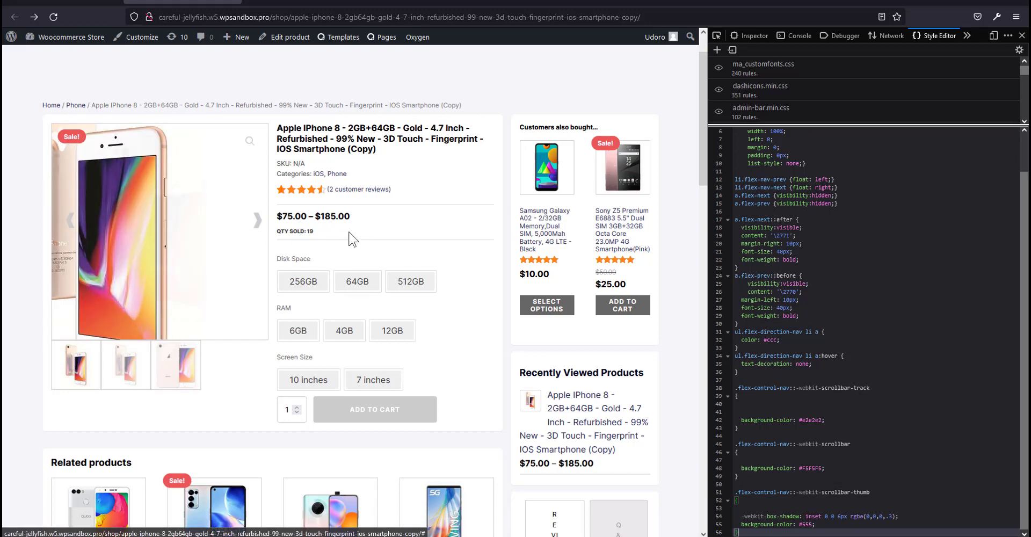
click(257, 228)
click(257, 228)
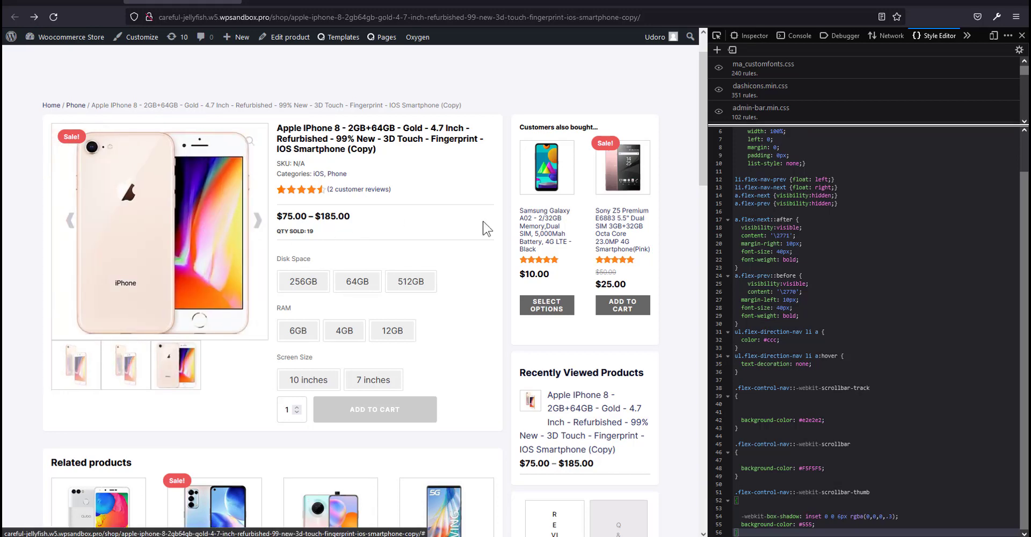
Cut the gallery slider CSS from the Style Editor and open the woo stylesheet in the Oxygen product template.
click(836, 285)
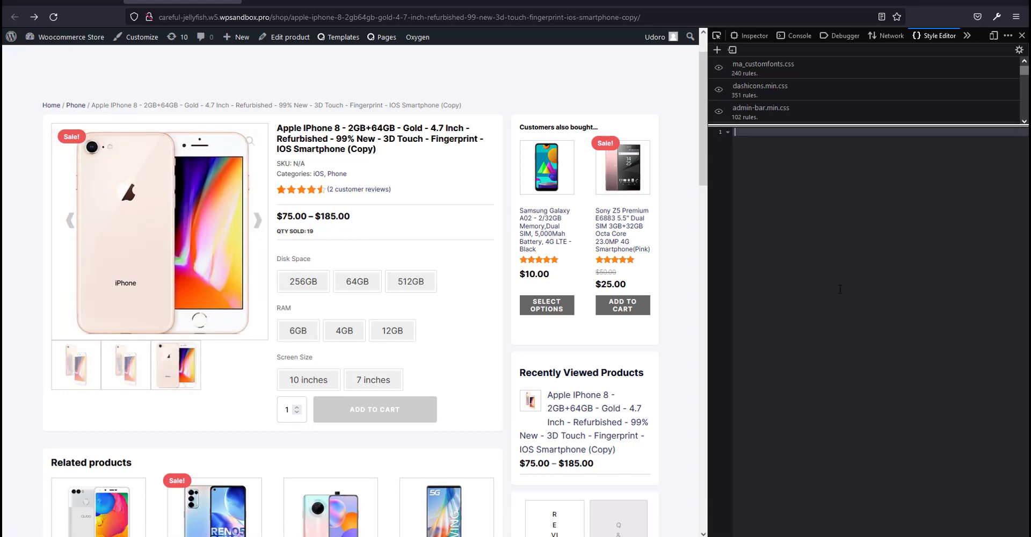
click(102, 4)
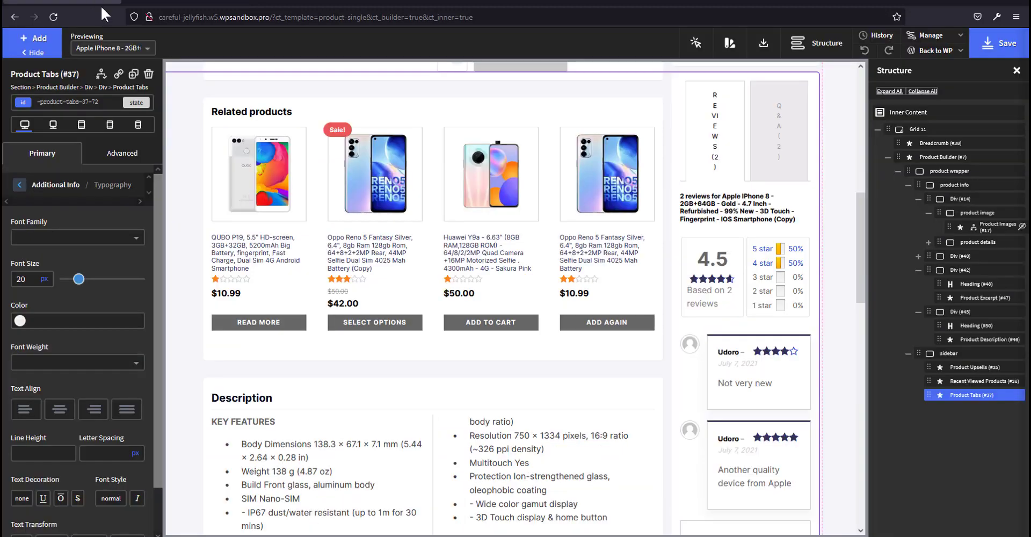
click(924, 37)
click(926, 70)
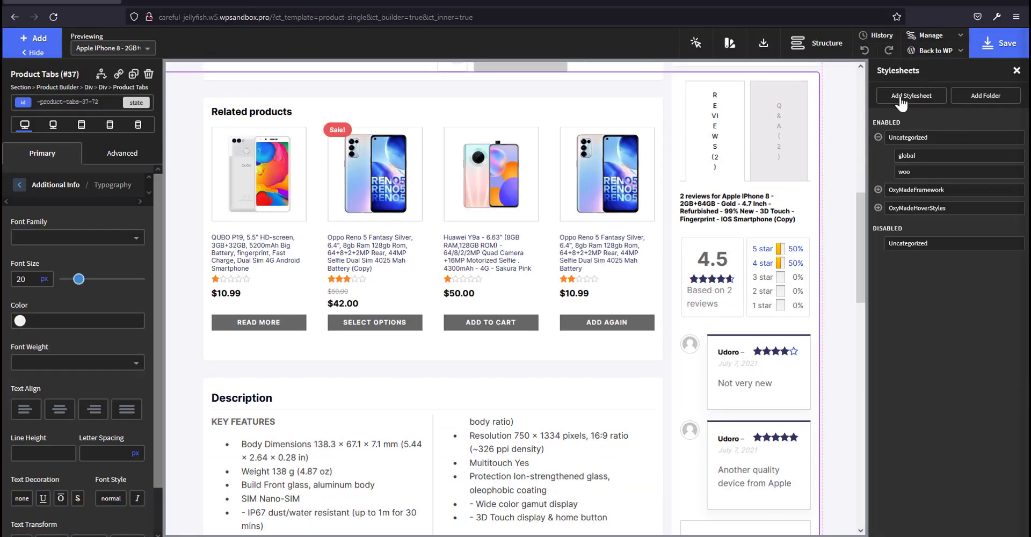
click(990, 171)
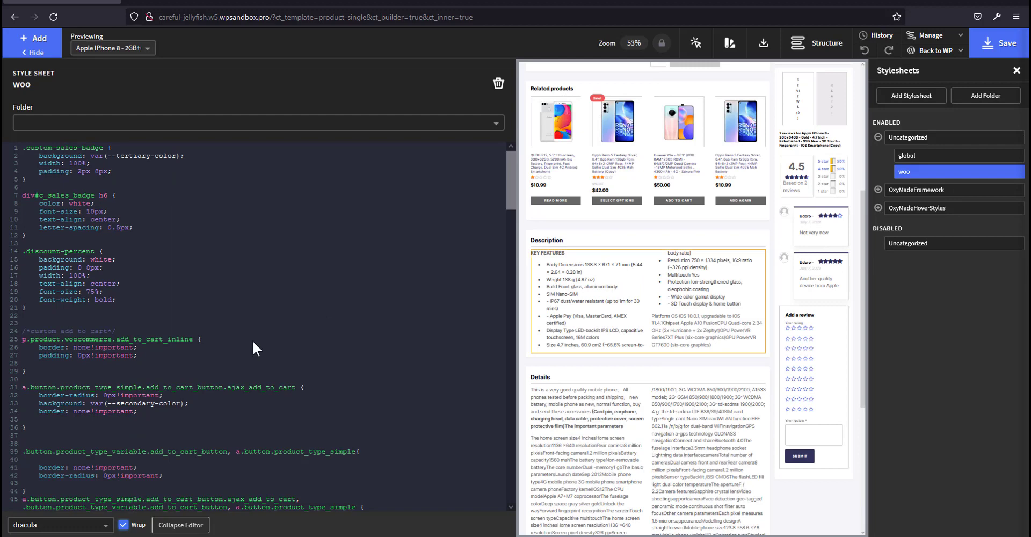
Paste the SINGLE PRODUCT GALLERY SLIDER CSS into the woo stylesheet after the .recently-viewed-archive price rule, above the max-width:1025px media query.
scroll(253, 346, down, 20)
scroll(189, 419, down, 9)
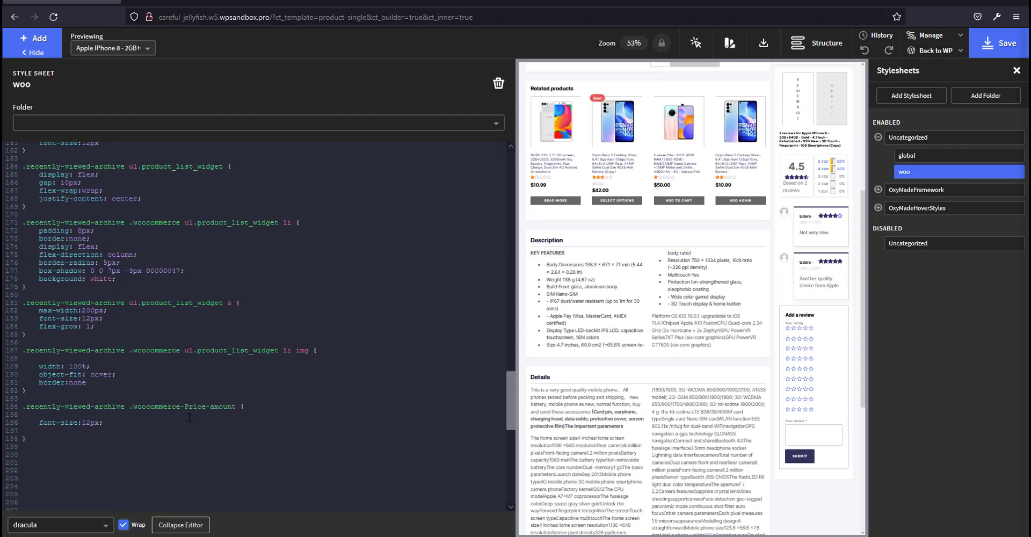
scroll(157, 383, up, 7)
scroll(158, 383, down, 14)
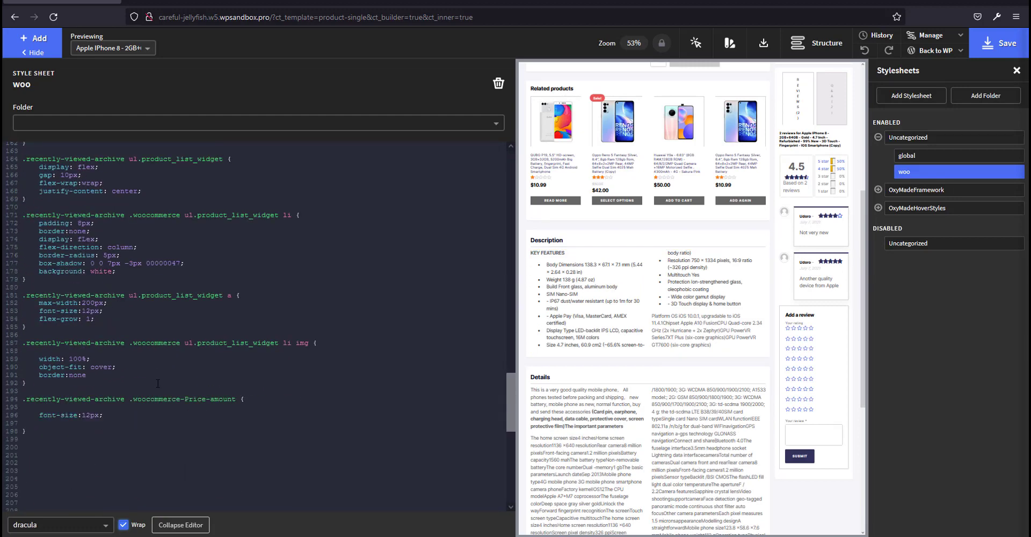
scroll(91, 233, up, 3)
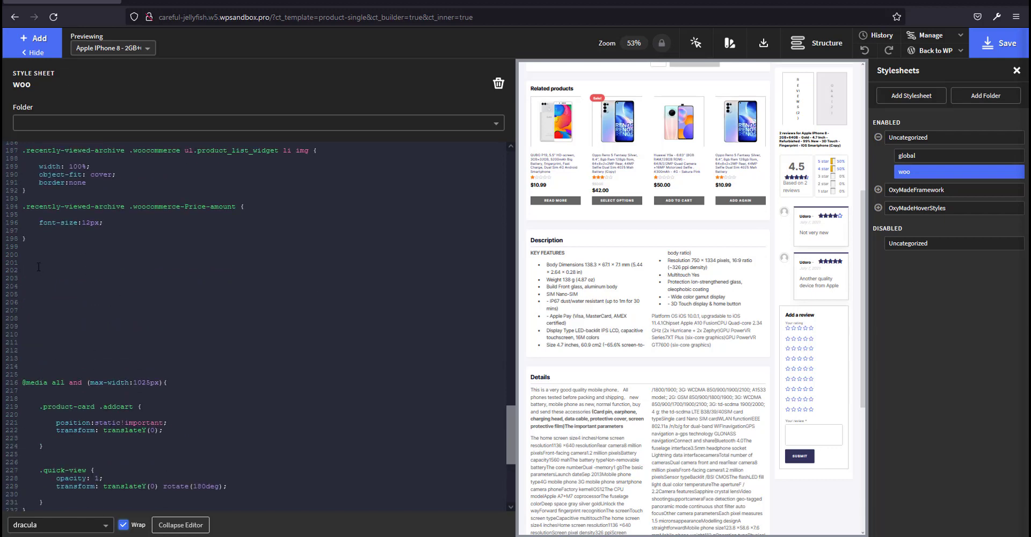
key(ctrl+v)
scroll(138, 363, up, 20)
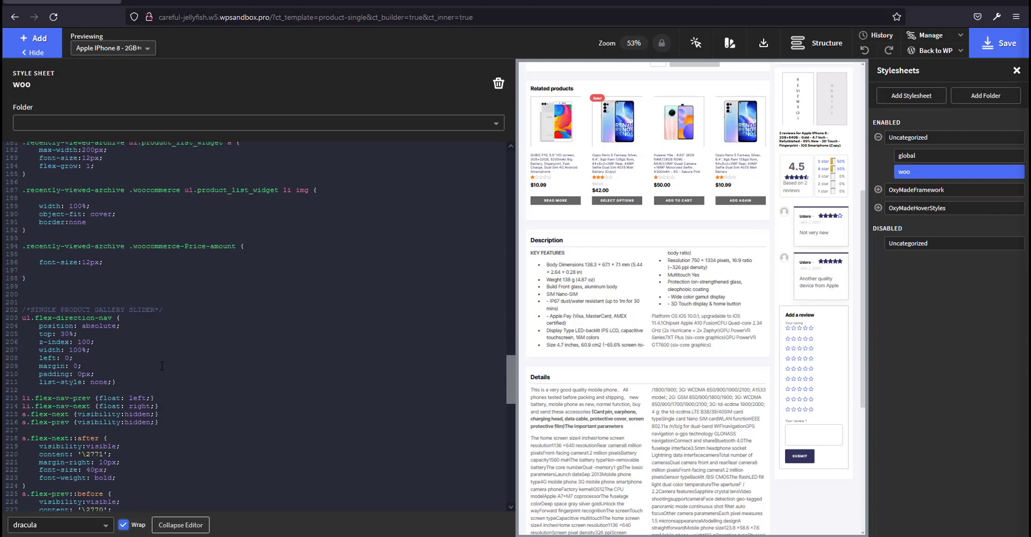
Return to the product page, reapply the gallery slider CSS in the Style Editor and clear it again.
click(182, 2)
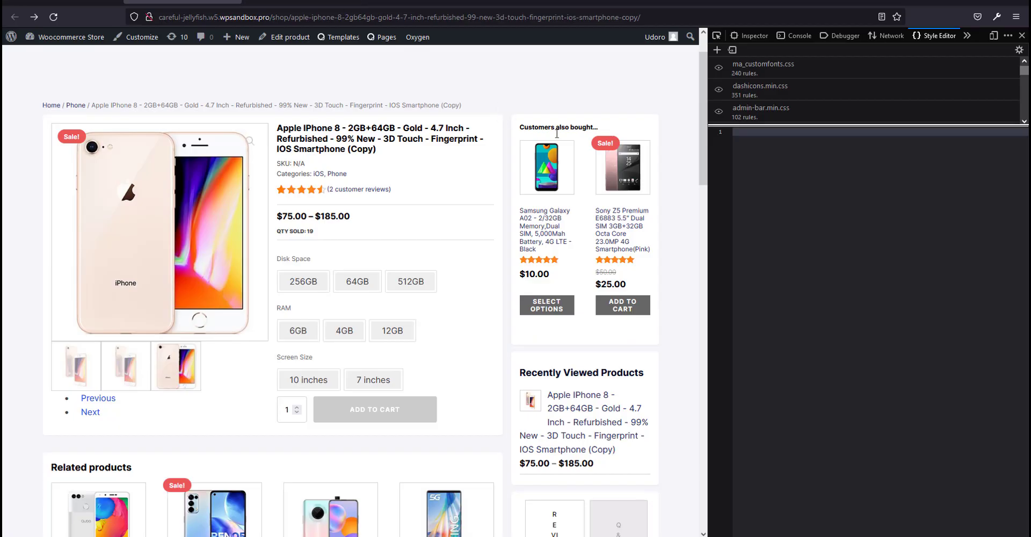
key(ctrl+v)
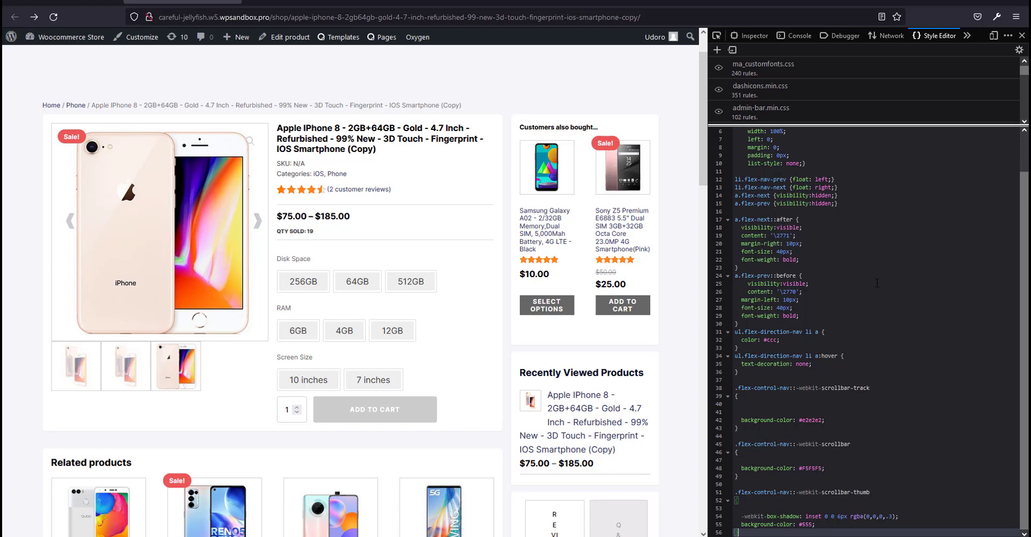
key(ctrl+a)
key(BackSpace)
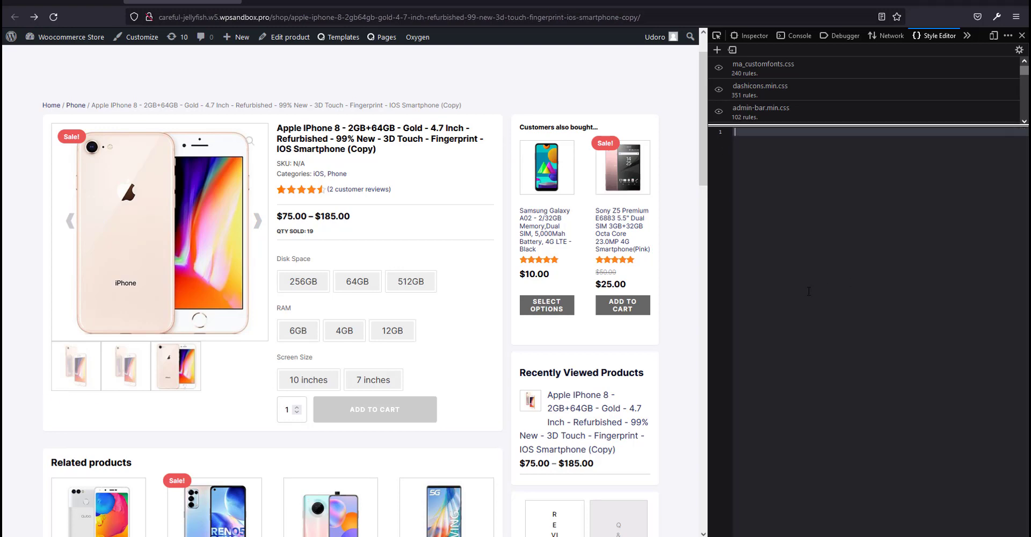
Compare the sale badges on the product page with those on the shop's home page.
scroll(612, 252, down, 1)
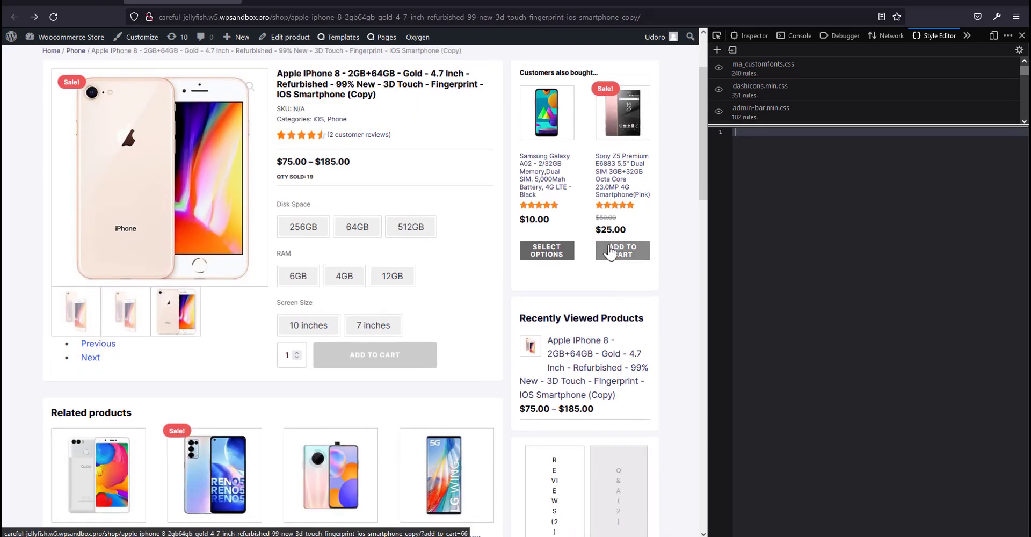
scroll(613, 253, up, 1)
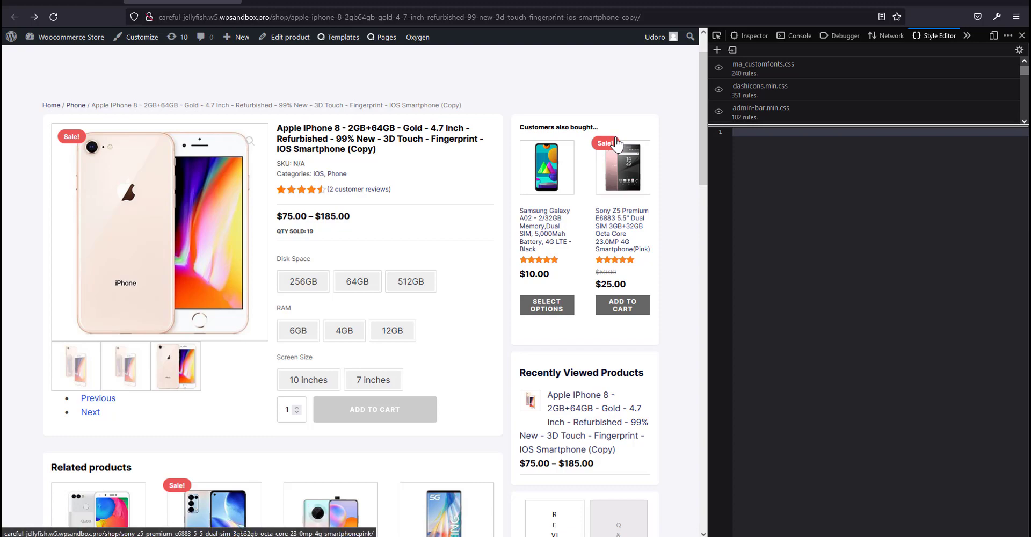
click(302, 1)
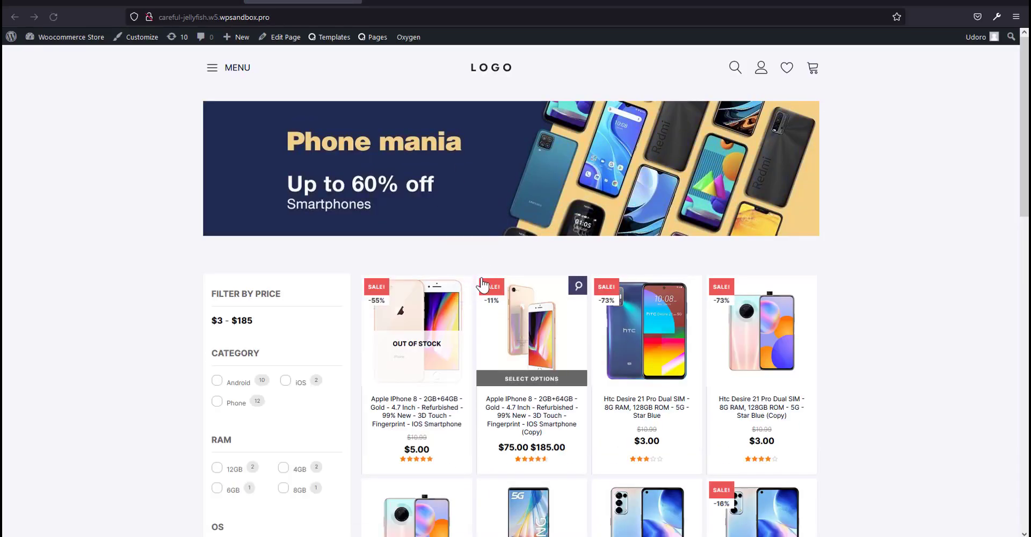
click(352, 1)
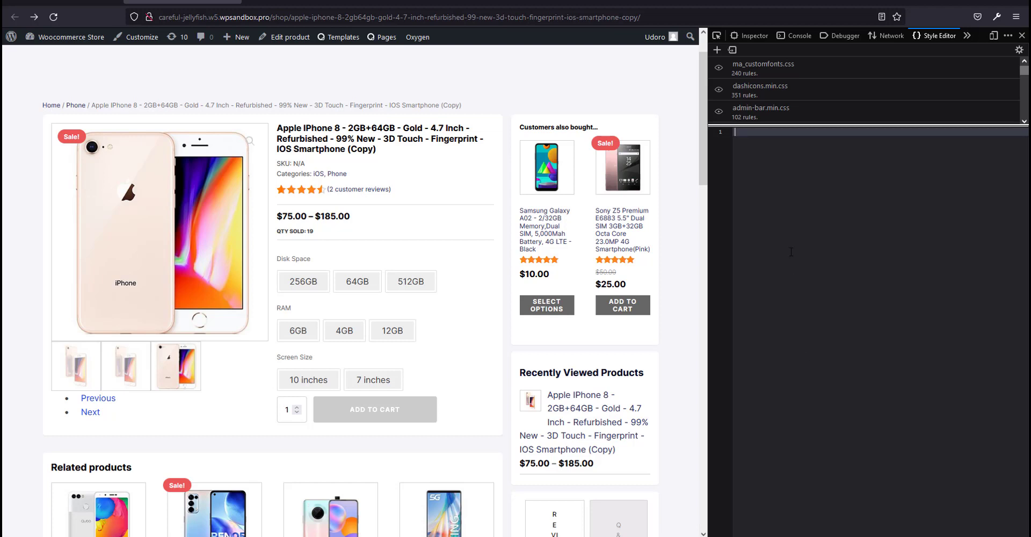
Add a sale badge rule for .onsale with 10px uppercase text, border-radius 0, top and left 5px, and letter-spacing 1px.
text(/*SINGLE PRODCUT SALE BADGE*/ .woocommerce ul.products li.product .onsale, .woocommerce span.onsale {    font-size: 10px;   border-radius: 0;   top: 5px;   left: 5px;   text-transform: uppercase;   letter-spacing: 1px; })
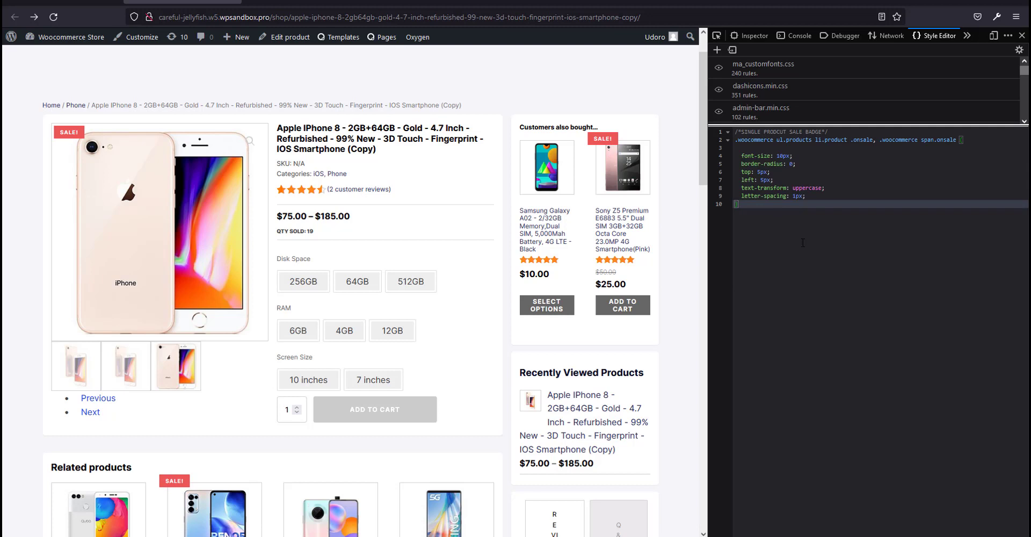
text(})
key(Return)
key(Return)
key(Return)
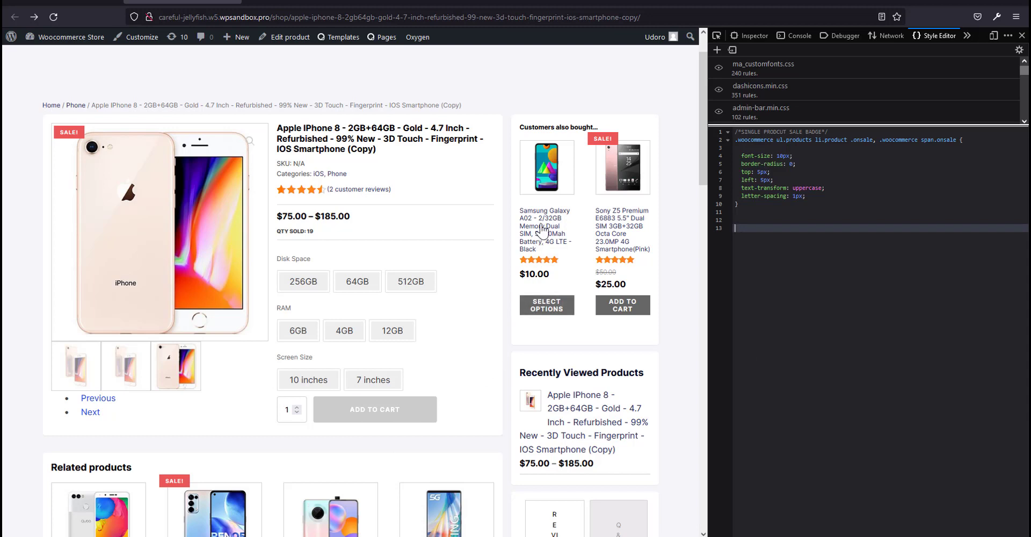
Copy the complete sale badge CSS and clear it from the Style Editor.
key(ctrl+a)
key(ctrl+c)
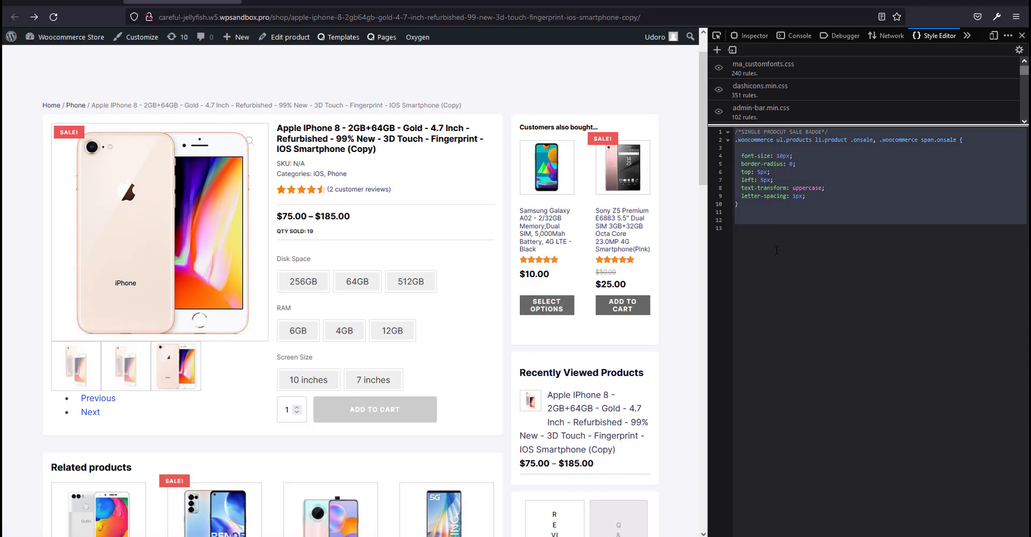
key(BackSpace)
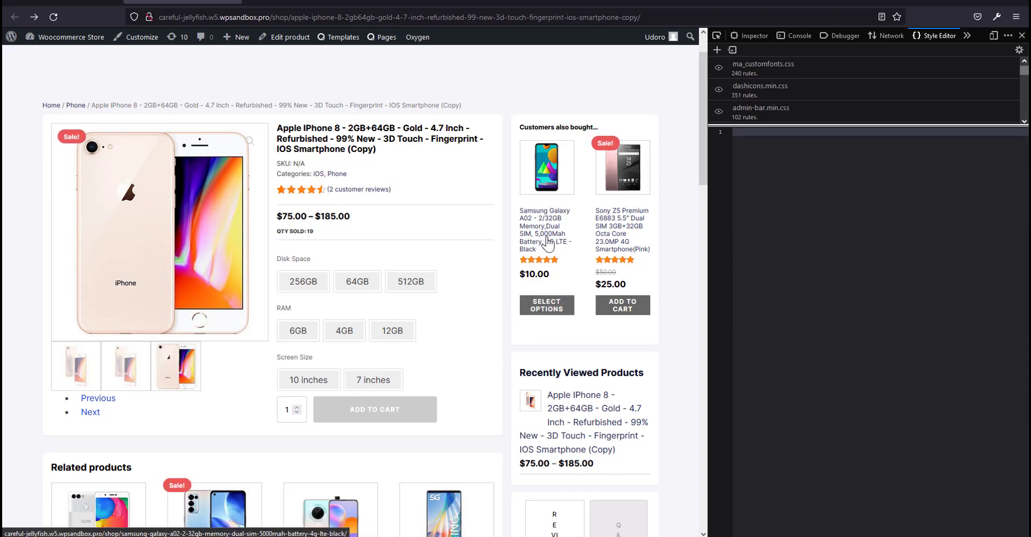
Open the Huawei Y9a product page and replace its inline stylesheet in the Style Editor with the copied sale badge CSS.
scroll(540, 243, down, 3)
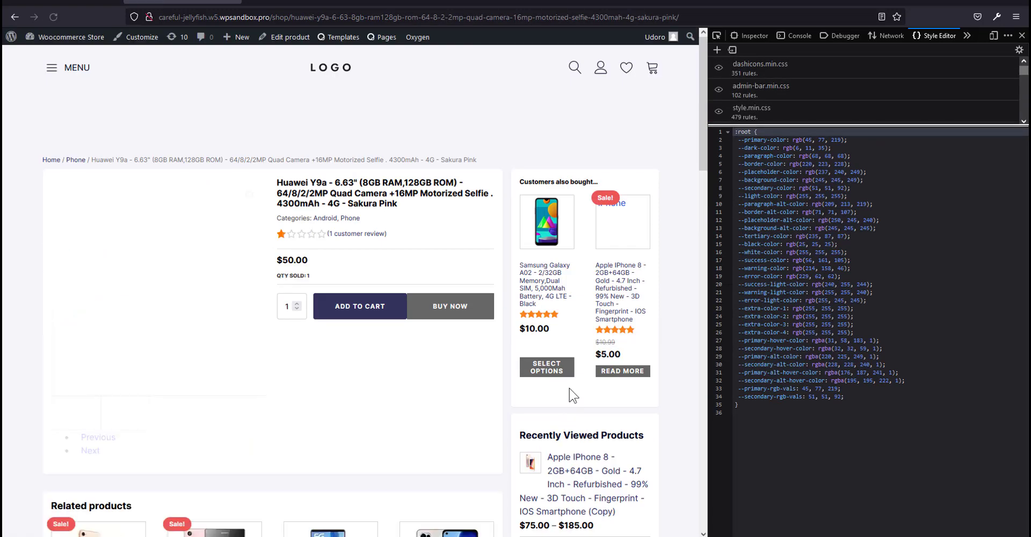
scroll(561, 390, down, 2)
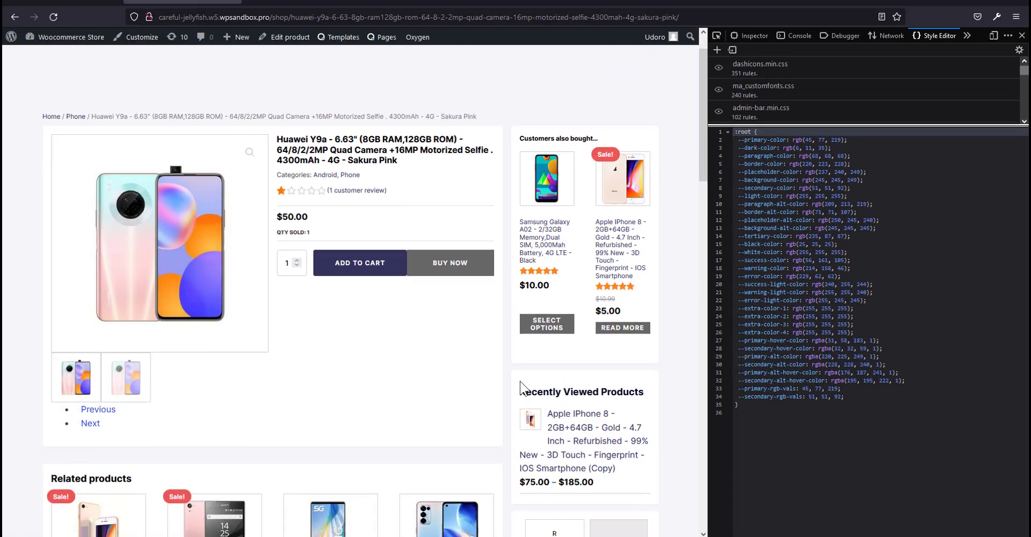
click(886, 465)
key(ctrl+a)
key(ctrl+v)
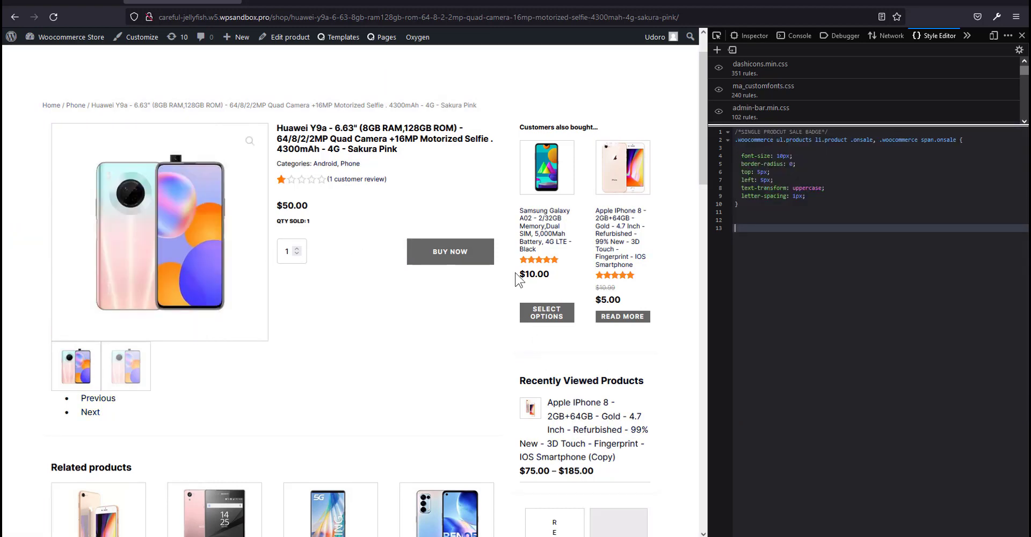
Review the Huawei Y9a page's related products, description and review sections with the sale badge CSS applied.
scroll(534, 385, down, 10)
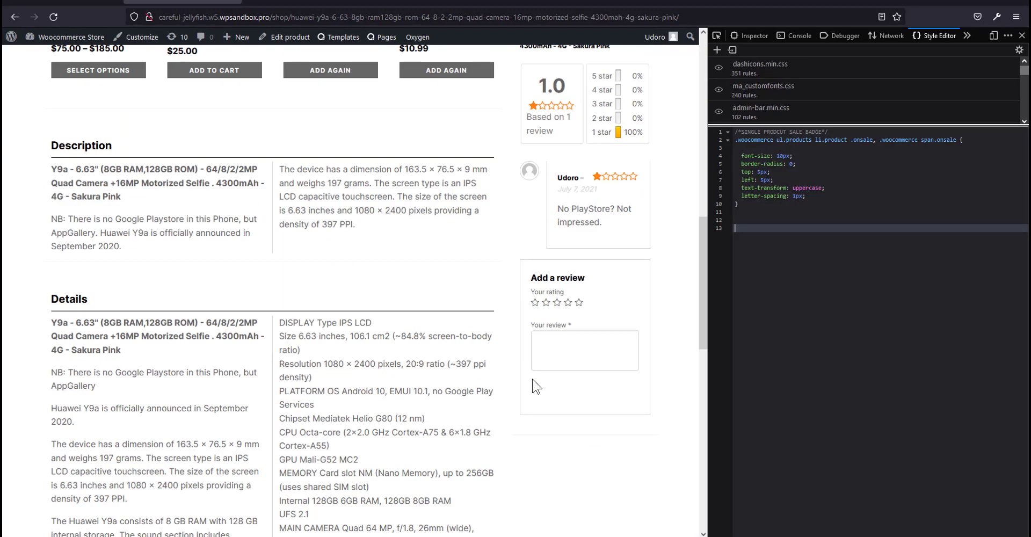
scroll(534, 386, up, 12)
scroll(535, 386, down, 10)
scroll(536, 386, up, 5)
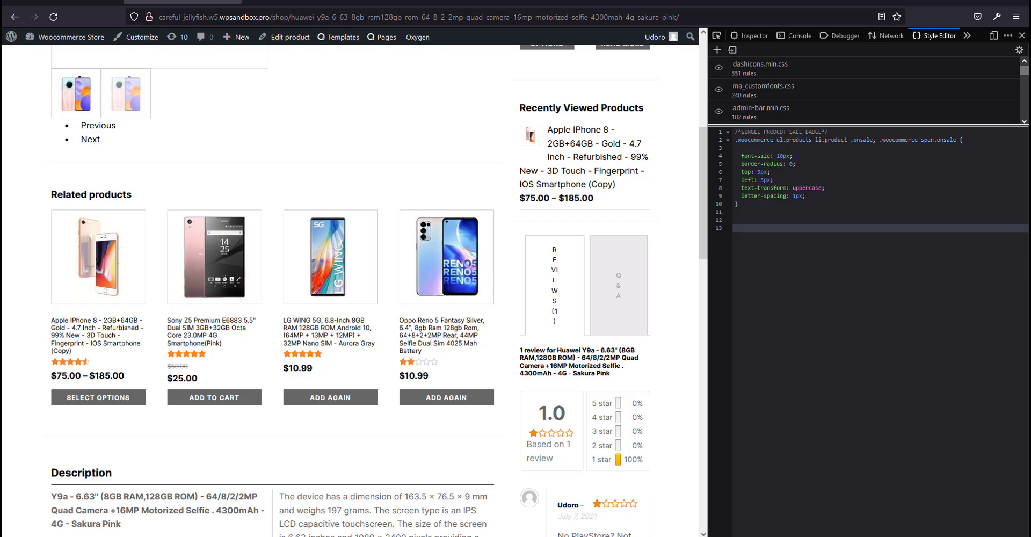
Try a quick-buy button rule with a --secondary-color background and --primary-color on hover, and remove it from the stylesheet.
text(/*QUIKC BUY BUTTON*/  .quick-buy.single_add_to_cart_button.button {background: var(--secondary-color)!important}  .quick-buy.single_add_to_cart_button.button:hover {background: var(--primary-color)!important})
scroll(349, 290, up, 5)
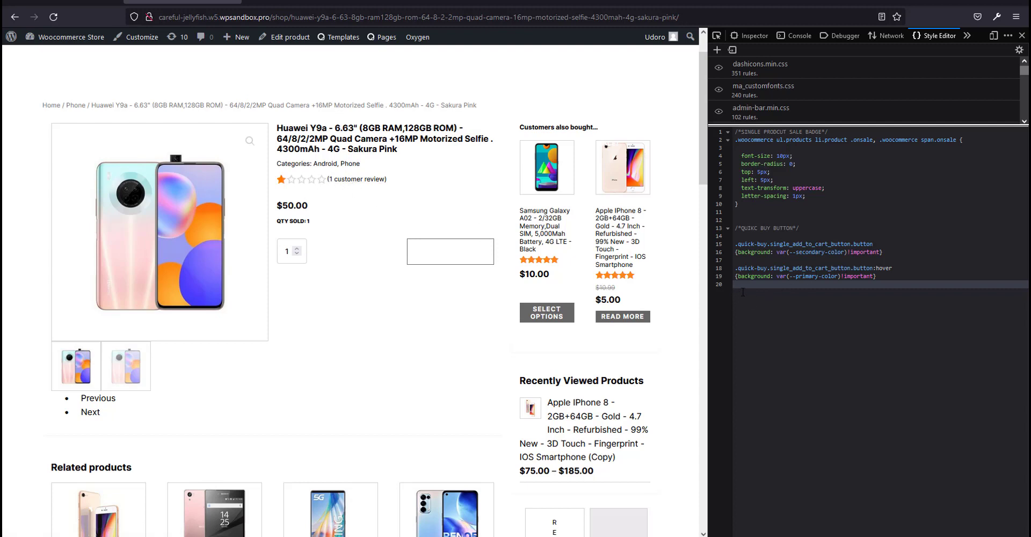
drag(742, 293, 715, 221)
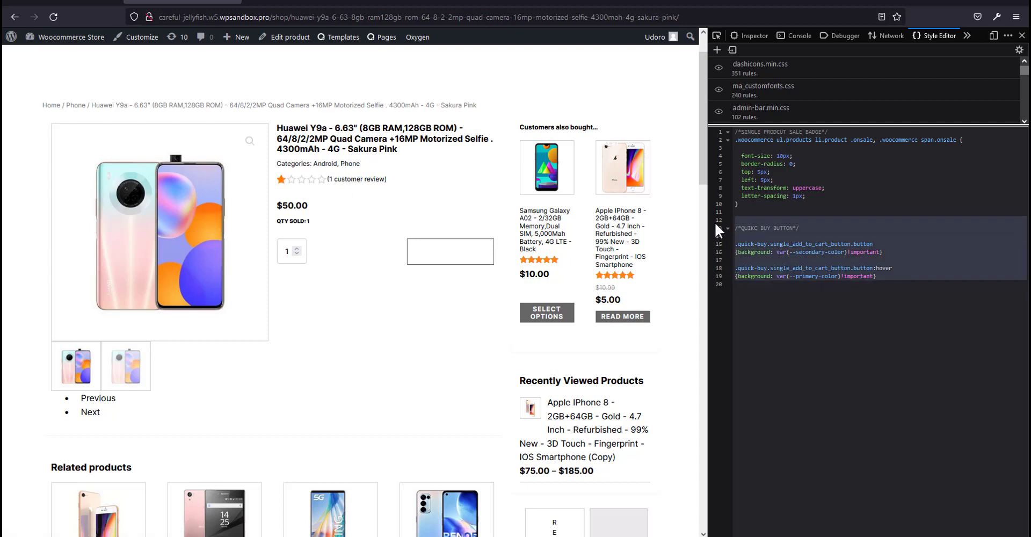
key(BackSpace)
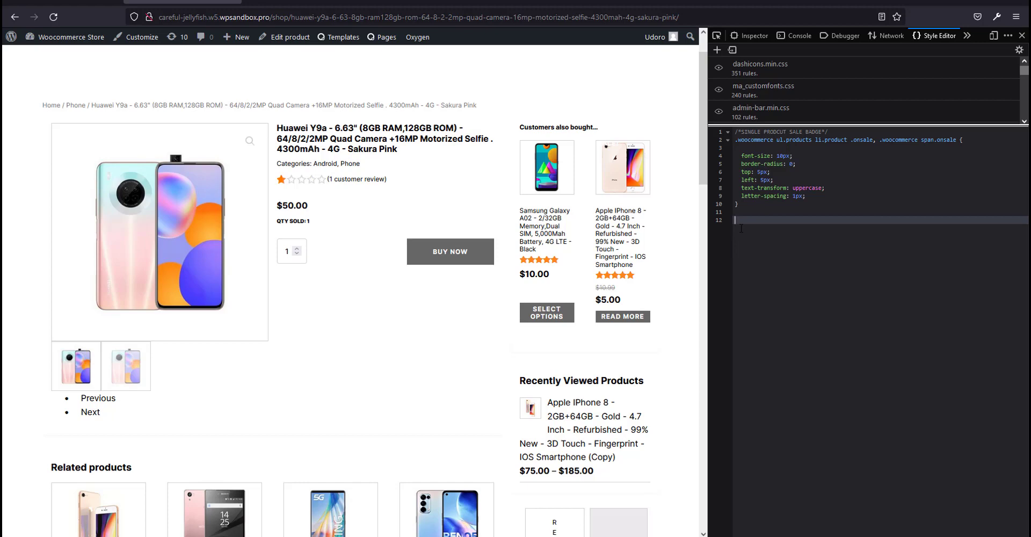
Reload the Huawei Y9a page, add a new rule for the Buy Now button, and open that rule's inline stylesheet in the Style Editor.
key(F5)
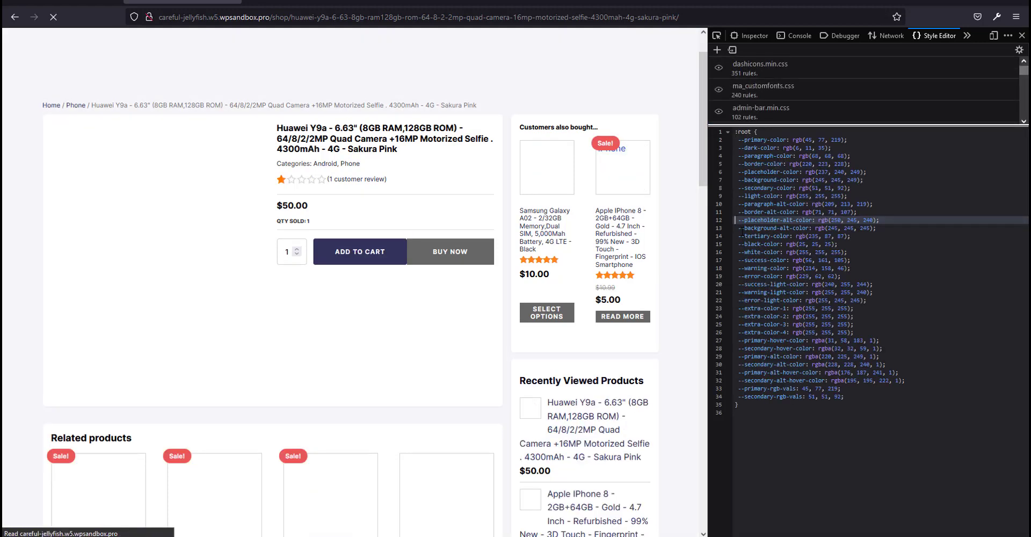
click(741, 35)
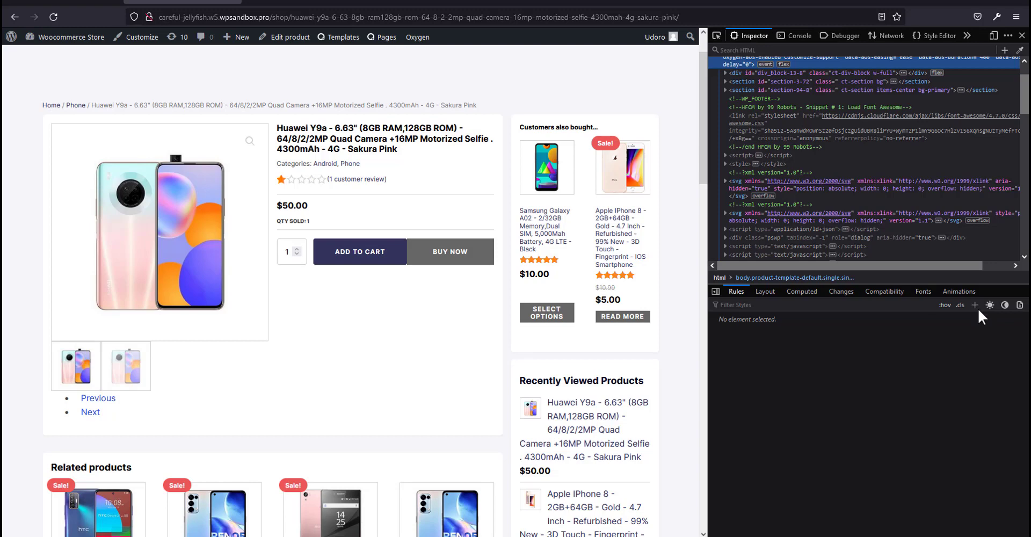
scroll(792, 237, up, 2)
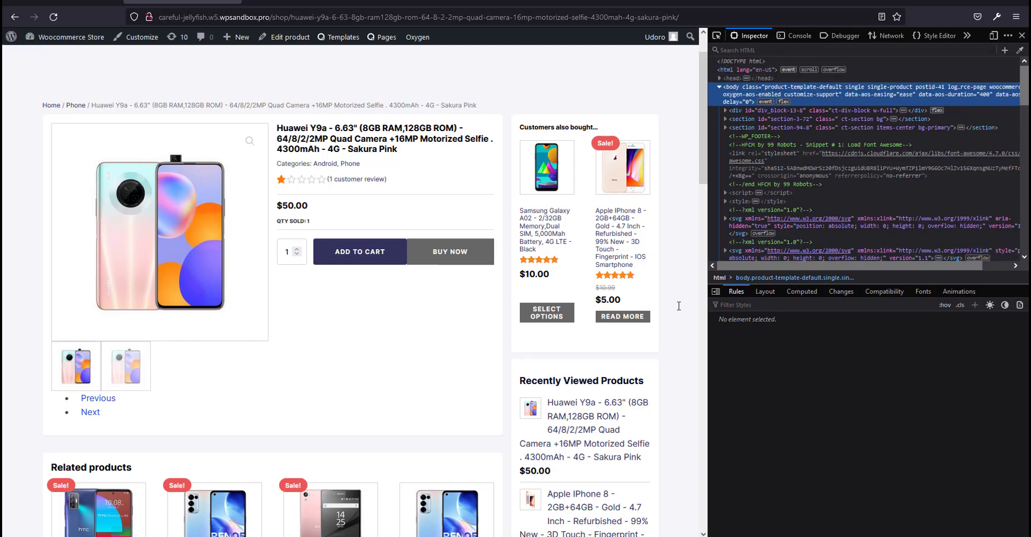
key(ctrl+shift+c)
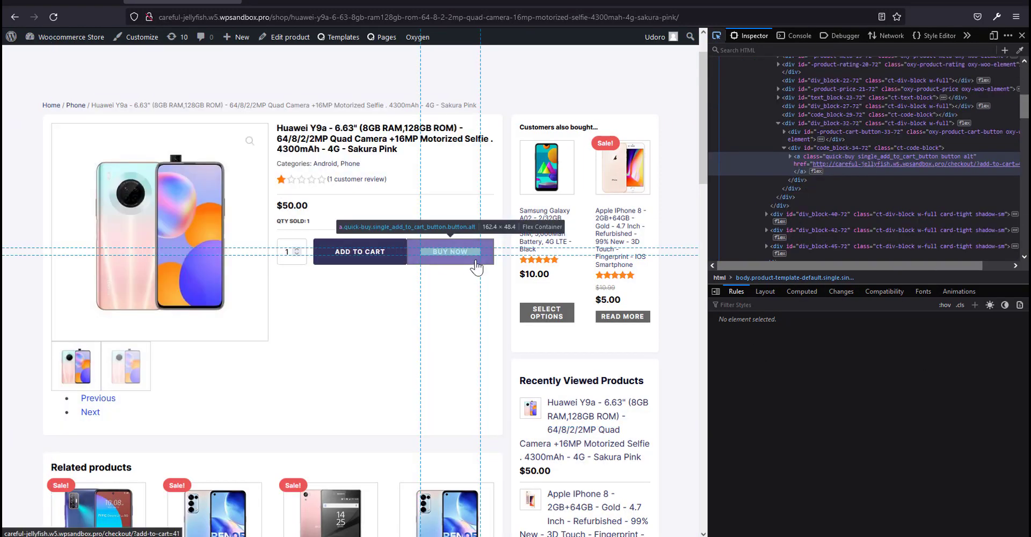
click(476, 265)
click(975, 304)
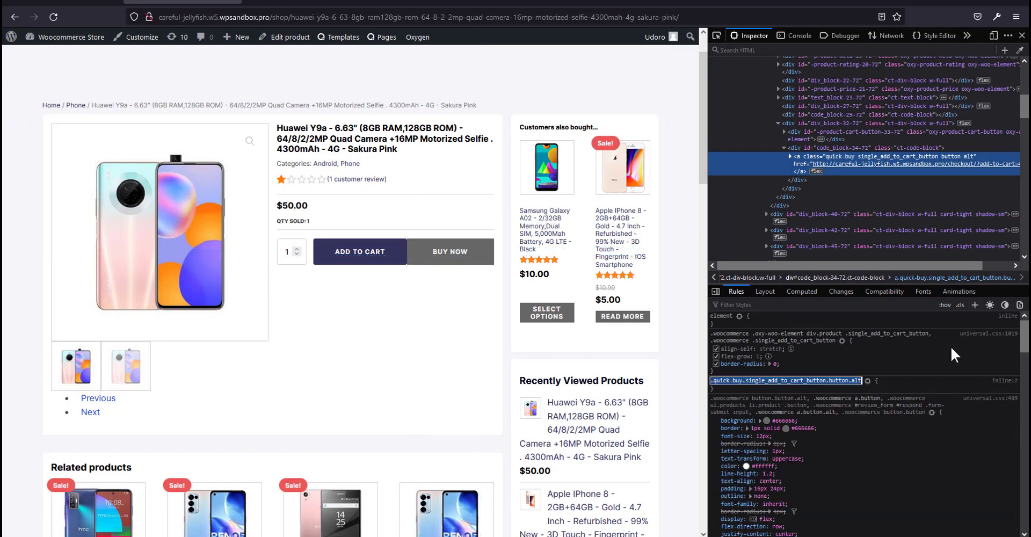
click(1007, 380)
key(Up)
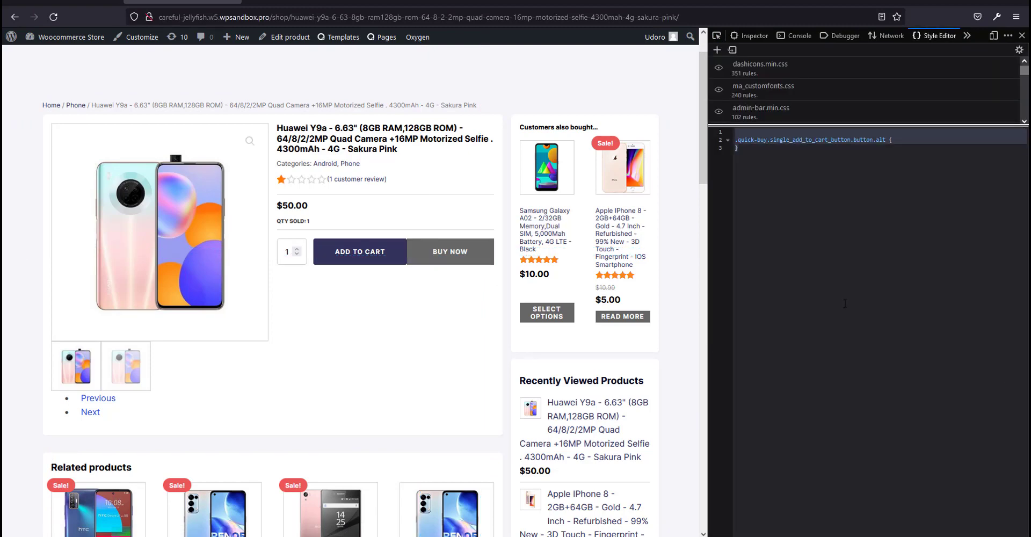
Replace the inline stylesheet with the quick-buy button CSS using a --secondary-color background and --primary-color on hover, both !important.
key(ctrl+a)
key(BackSpace)
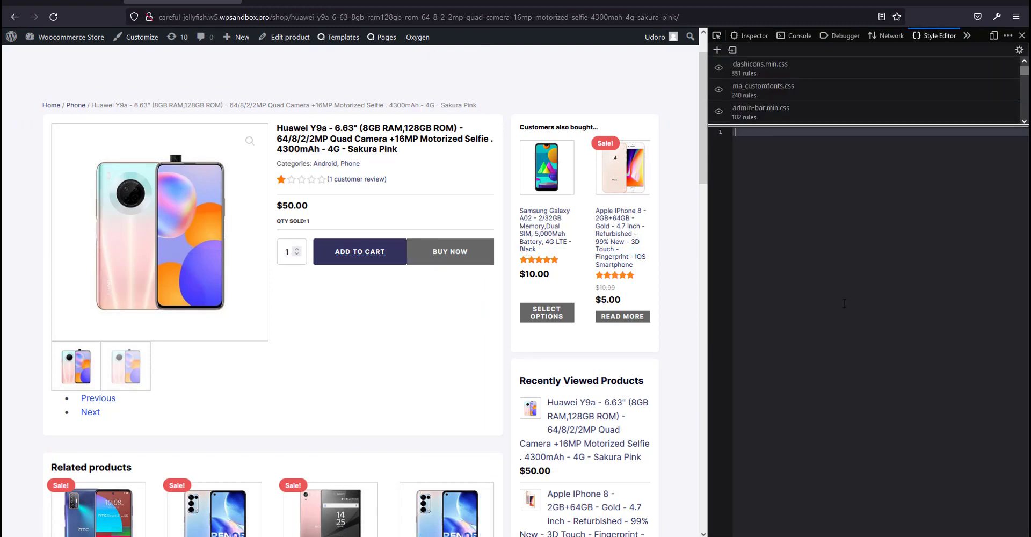
key(ctrl+v)
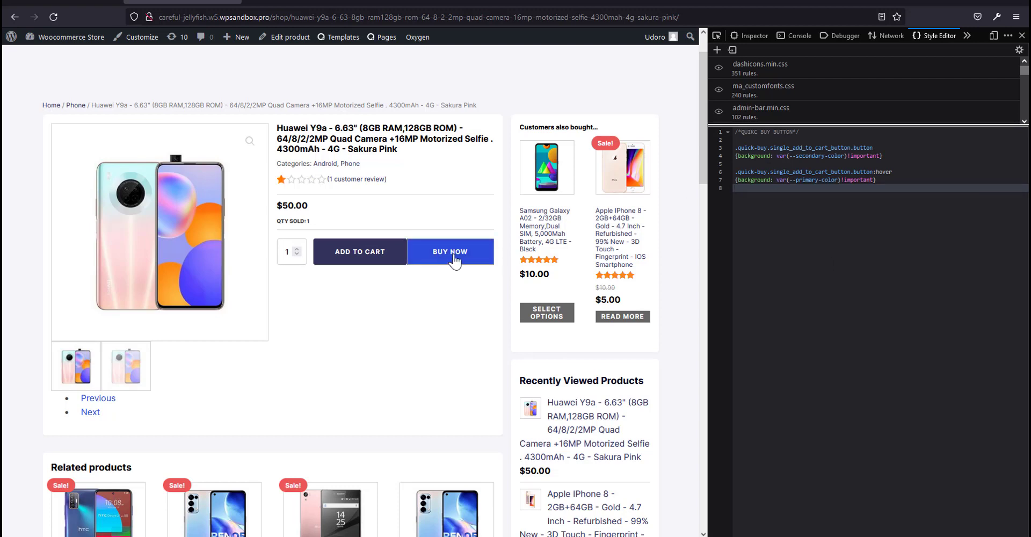
key(Return)
key(Return)
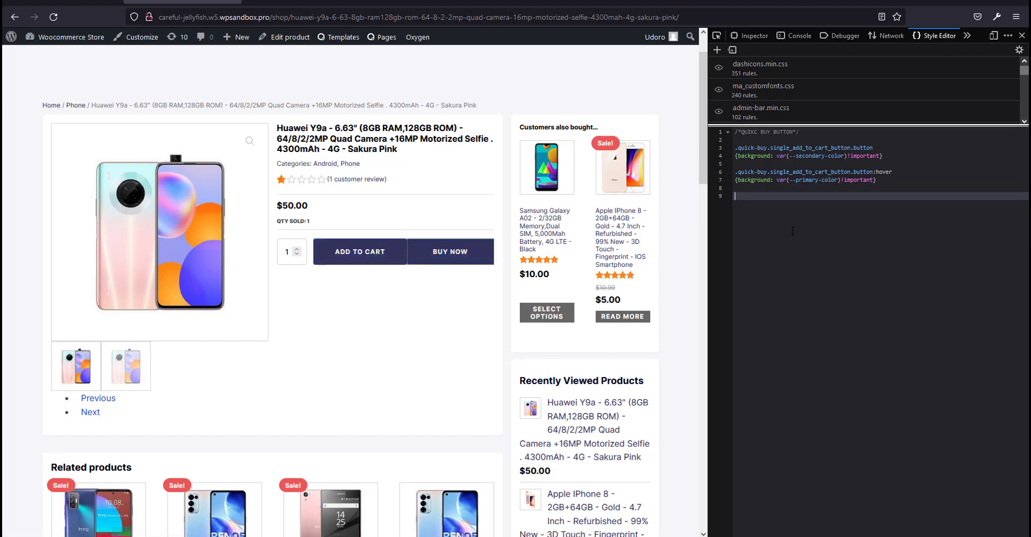
Append the copied single product sale badge CSS from the clipboard history below the quick-buy button rules.
key(super+v)
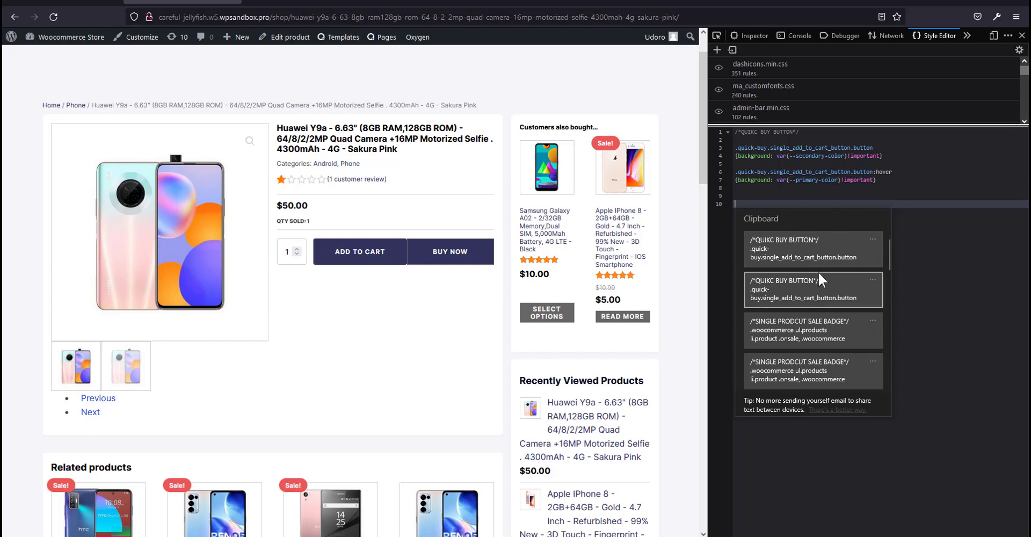
click(832, 331)
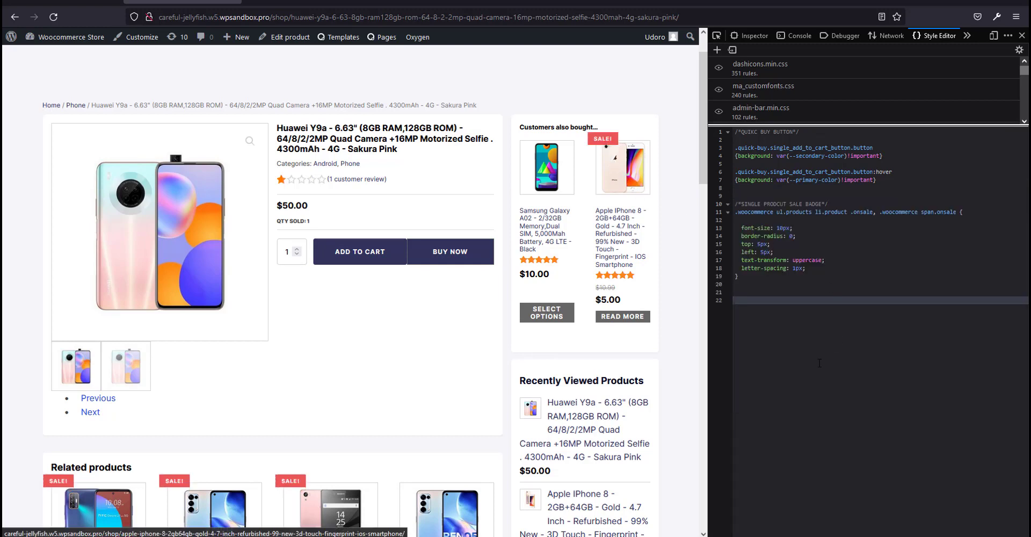
key(Return)
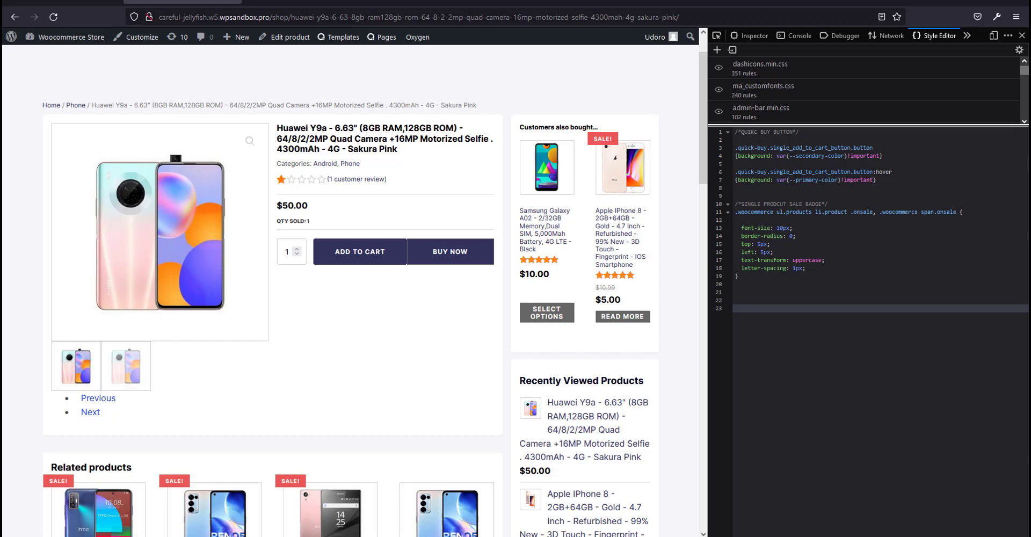
Add a commented rule for .woocommerce ul.products li.product a img that sets the product image margin to 0.
scroll(434, 400, down, 3)
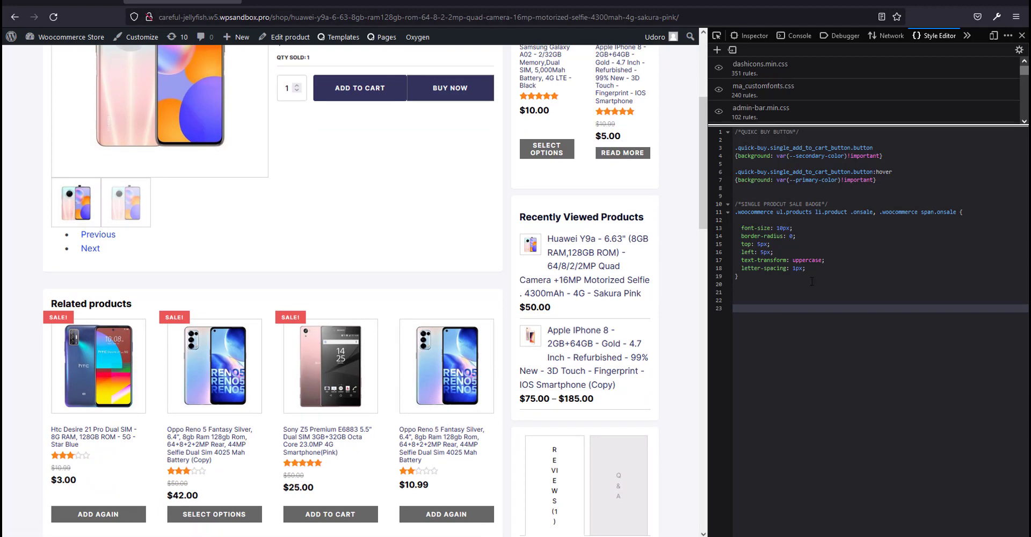
click(806, 301)
key(ctrl+v)
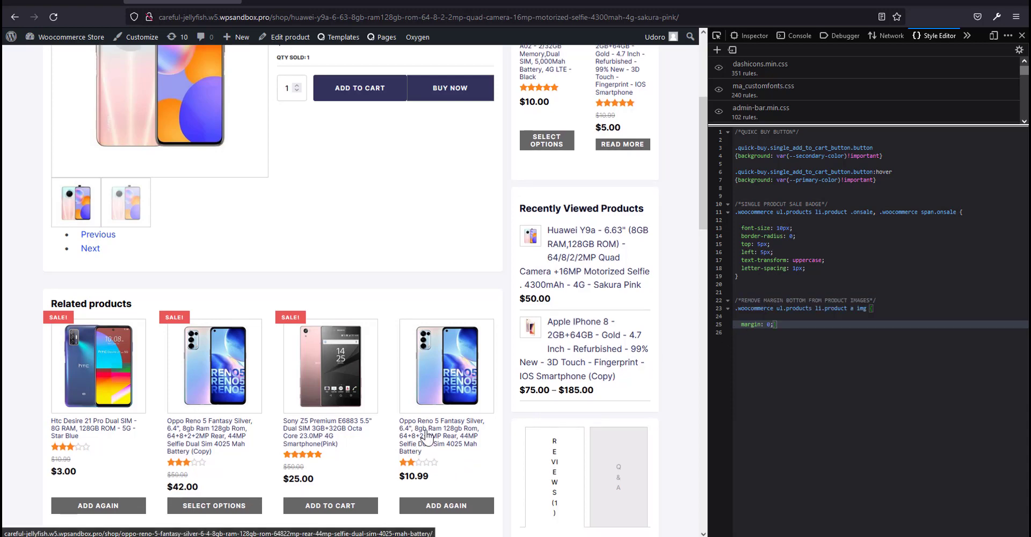
Remove the product image margin rule and restore it to compare the spacing in the product cards.
scroll(346, 444, up, 3)
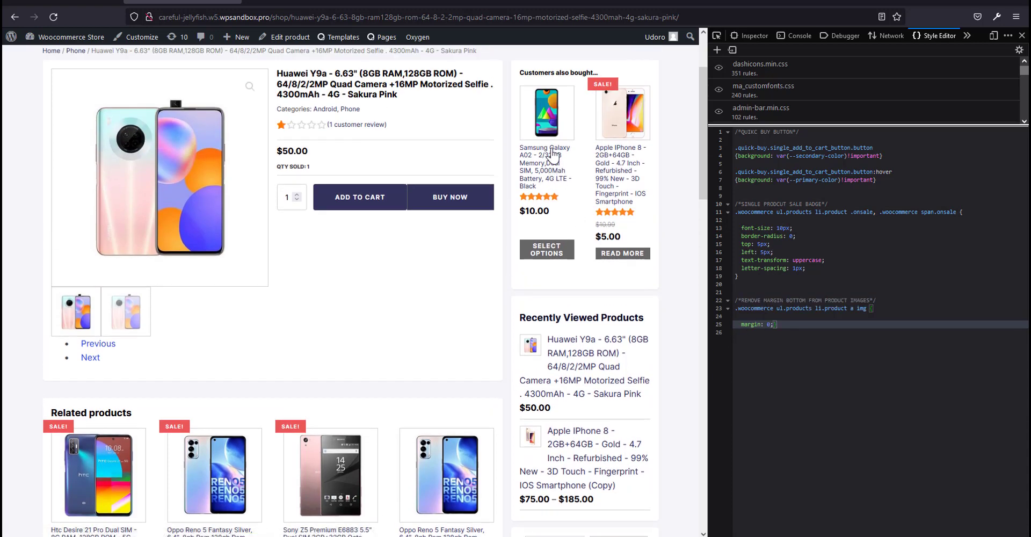
drag(737, 325, 722, 303)
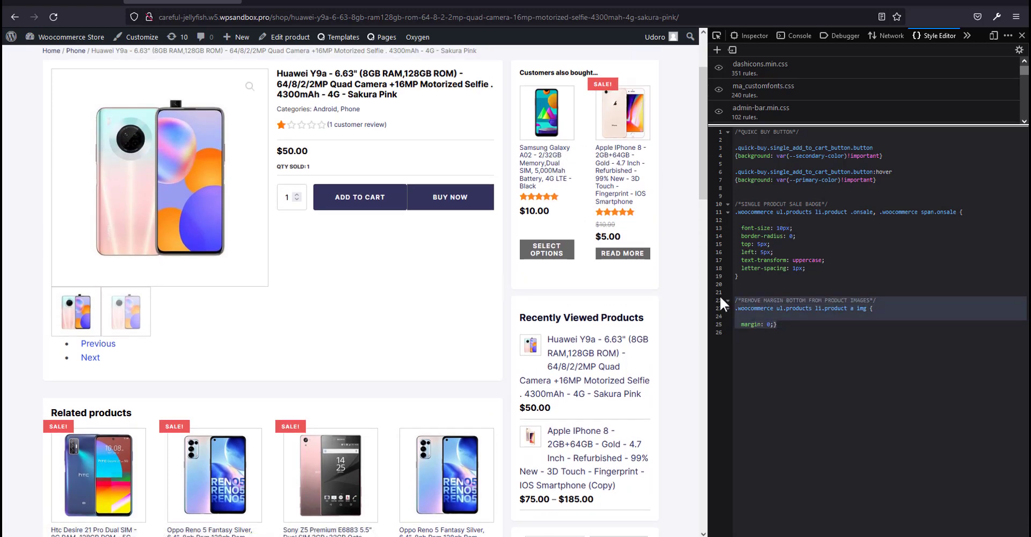
key(BackSpace)
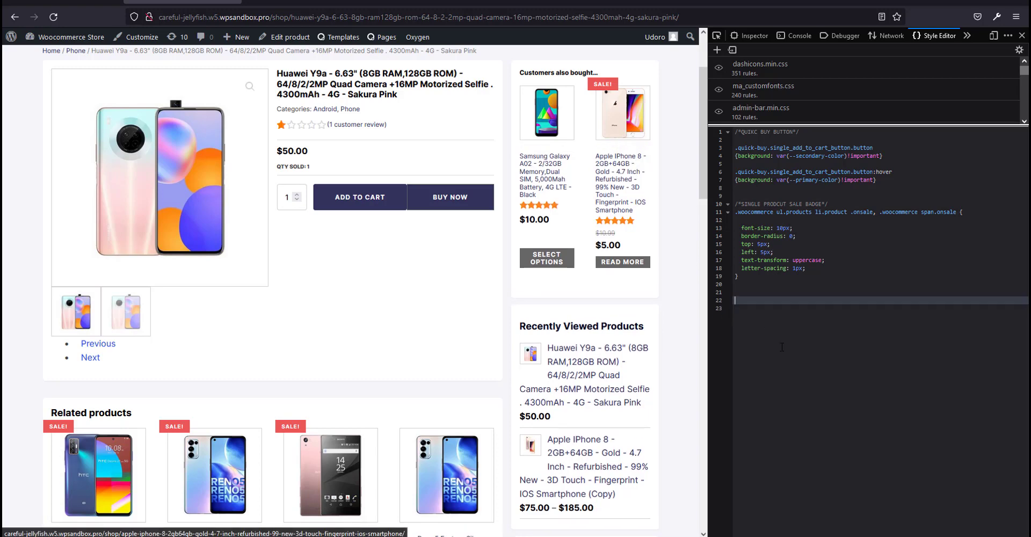
key(ctrl+z)
scroll(349, 408, down, 3)
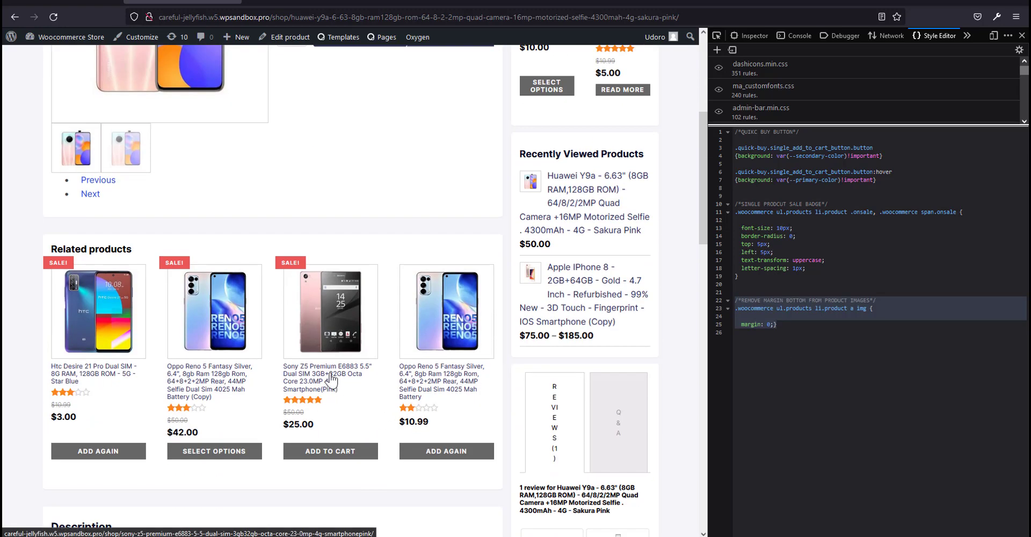
scroll(332, 380, up, 3)
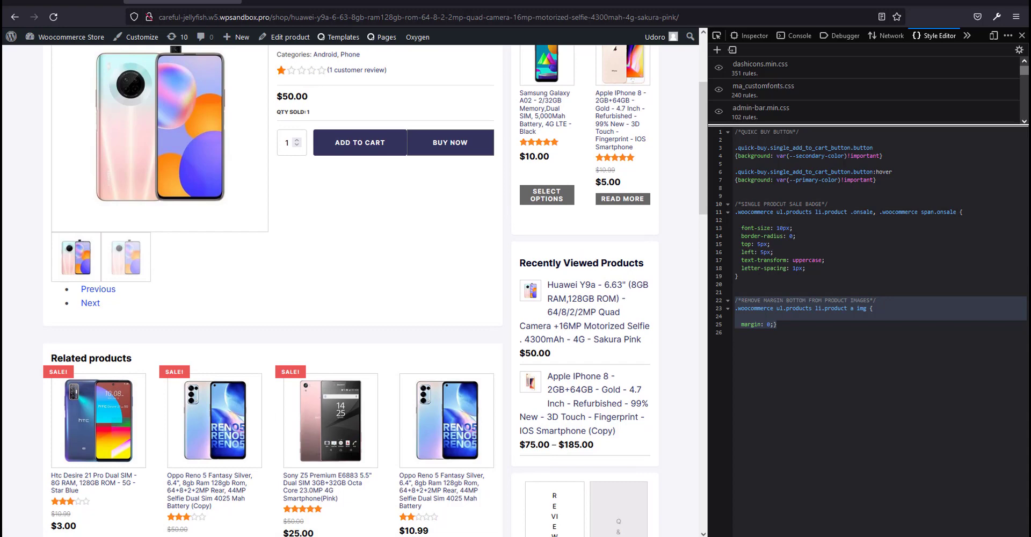
scroll(571, 376, up, 3)
scroll(571, 376, down, 3)
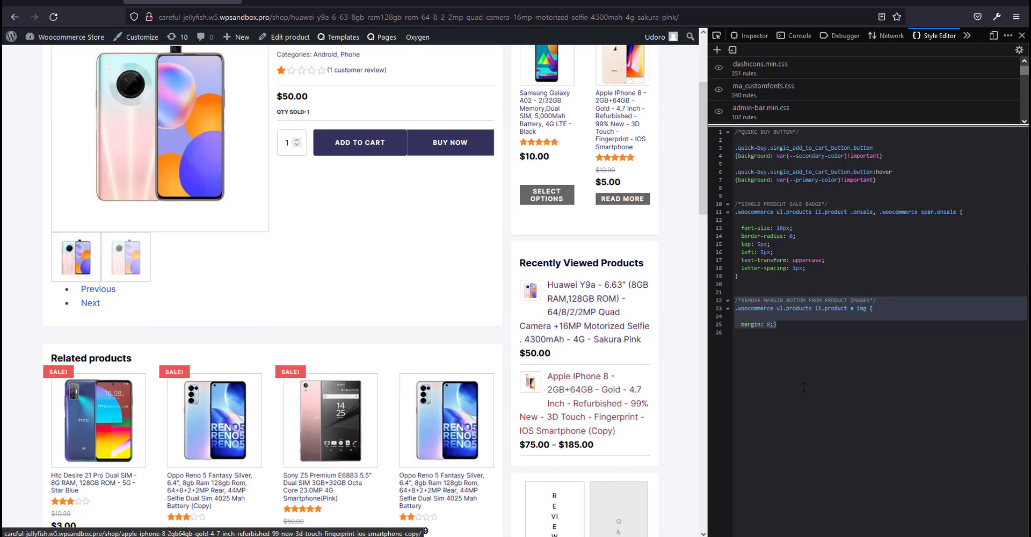
Add a WIDGET TITLES rule for .ct-widget .widget.woocommerce .widgettitle with a 16px font size.
click(793, 401)
key(Return)
key(Return)
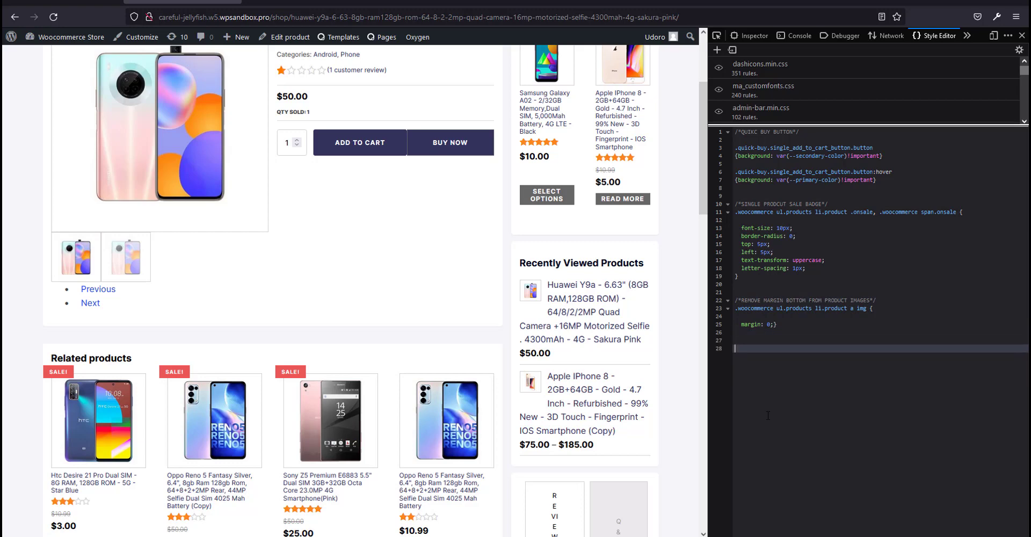
text(/*WIDGET TITLES*/  .ct-widget .widget.woocommerce .widgettitle {     font-size: 16px;)
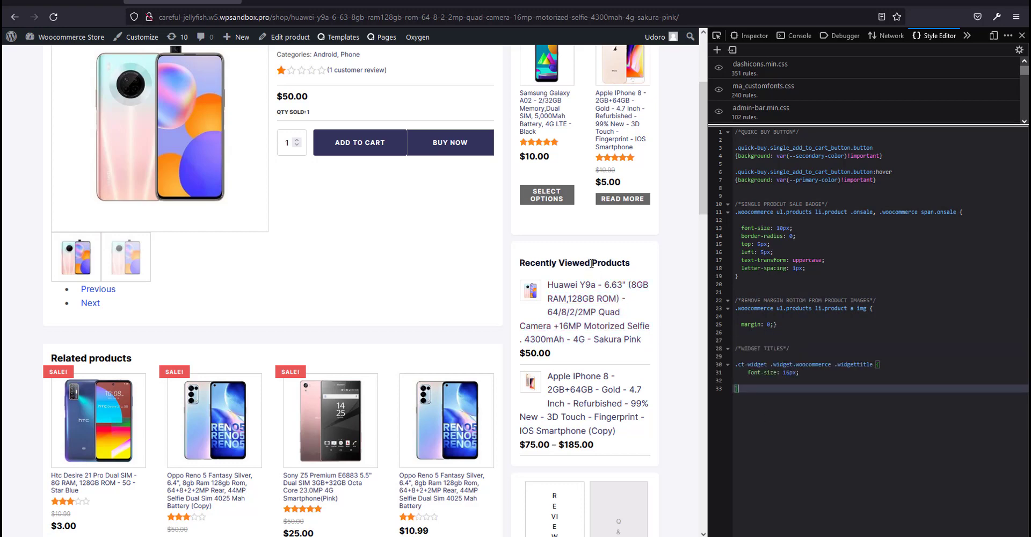
scroll(617, 460, down, 6)
scroll(616, 456, up, 4)
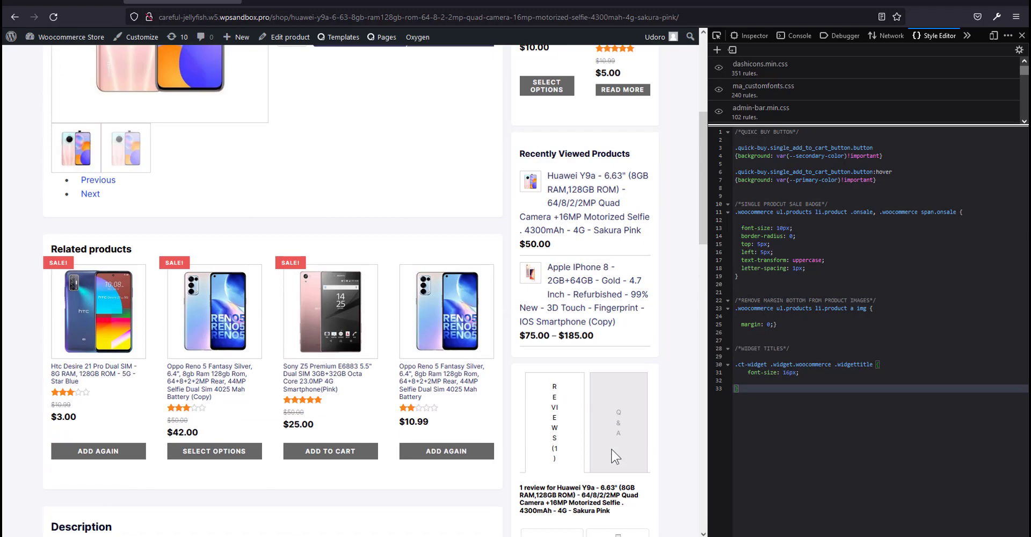
scroll(615, 456, up, 4)
scroll(610, 454, down, 3)
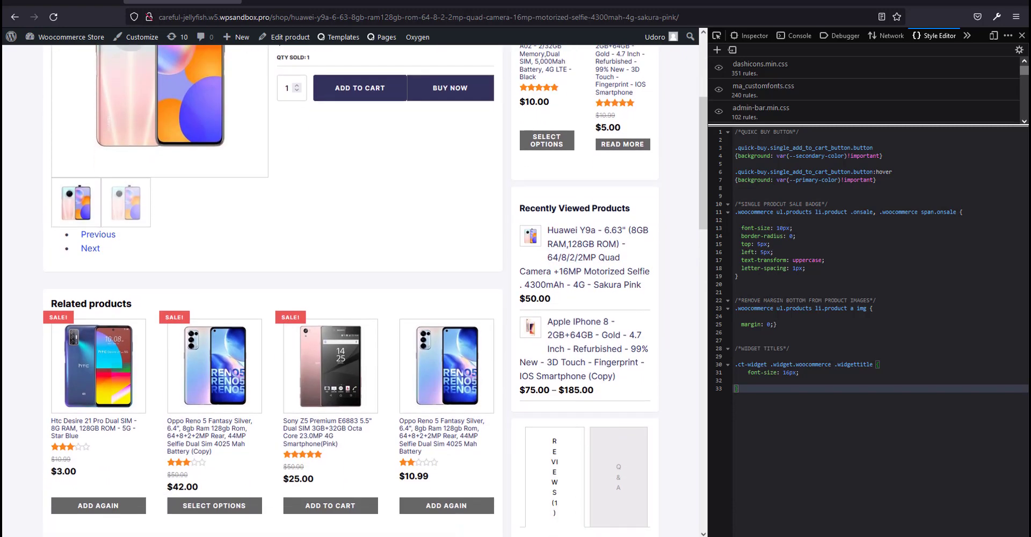
scroll(569, 236, up, 3)
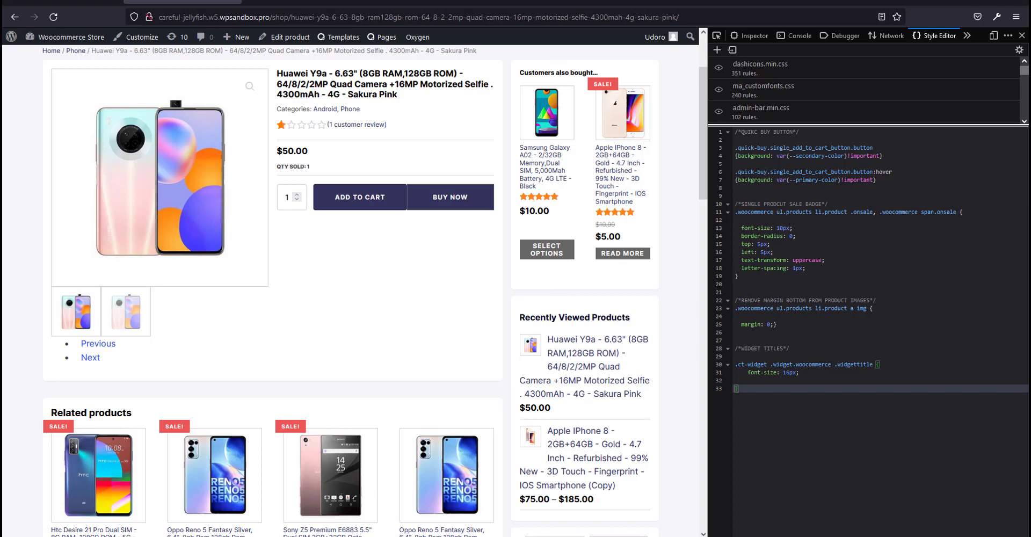
scroll(467, 436, down, 3)
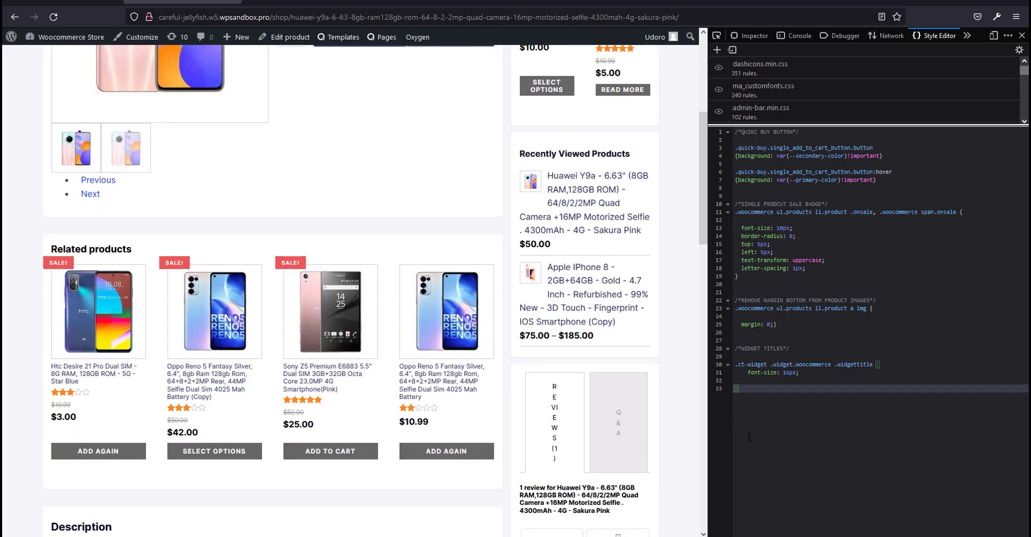
Try related products rules with a solid 1px #f0f0f0 border, zero margin, padding and ellipsis titles, and remove them from the stylesheet.
key(Return)
key(Return)
key(ctrl+v)
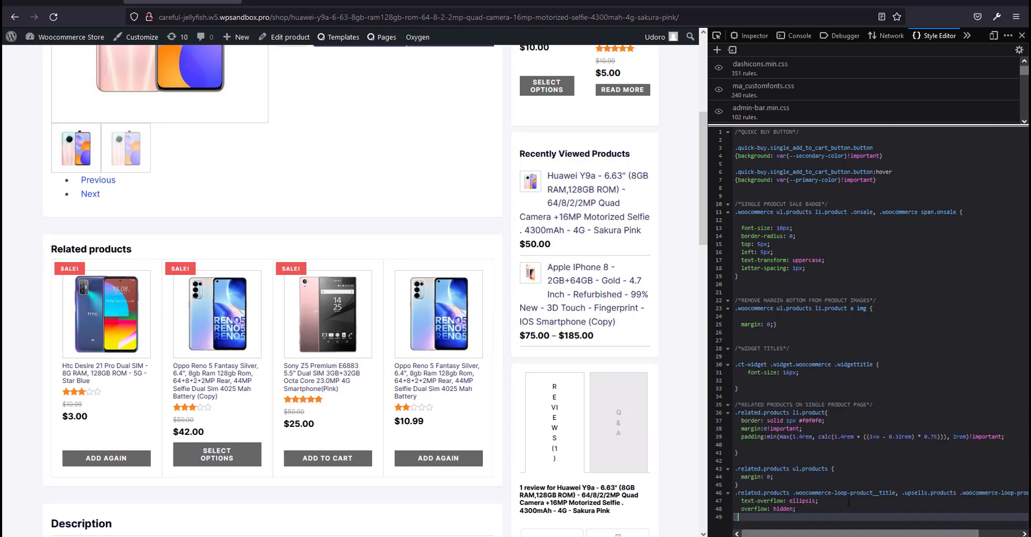
shift+click(737, 406)
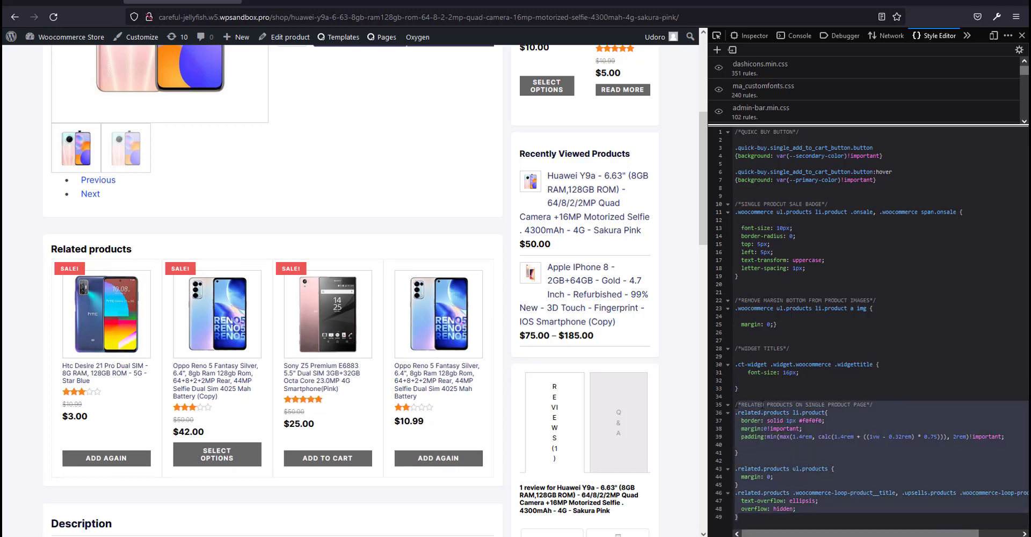
text(/)
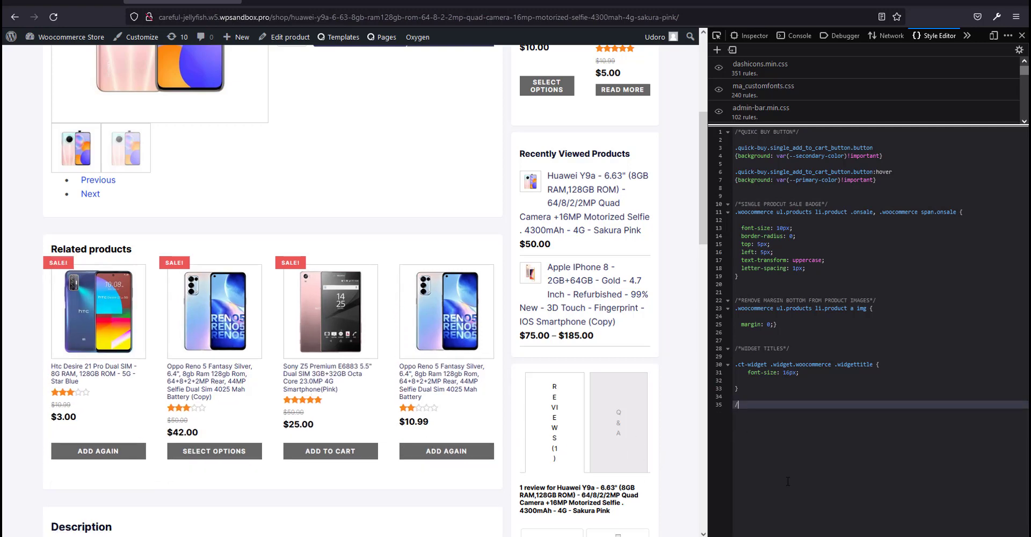
Restore the "RELATED PRODUCTS ON SINGLE PRODUCT PAGE" CSS block and add blank lines below it.
key(ctrl+z)
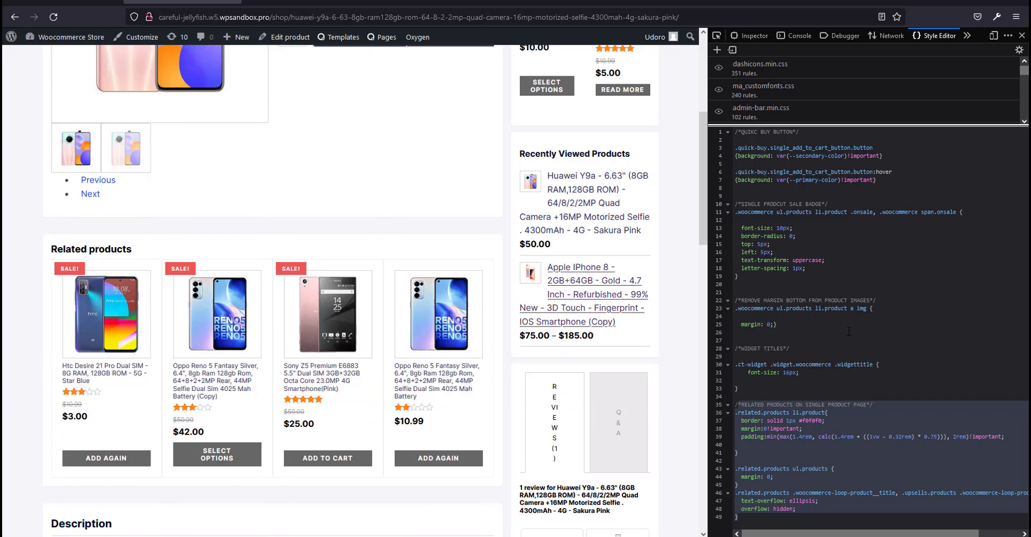
click(894, 460)
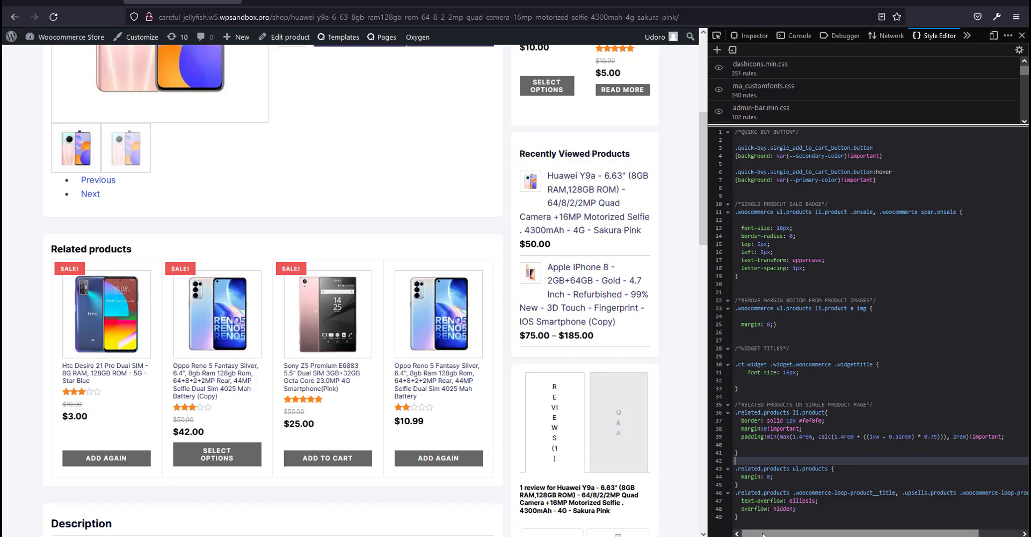
click(795, 516)
key(Return)
key(Return)
scroll(497, 279, down, 3)
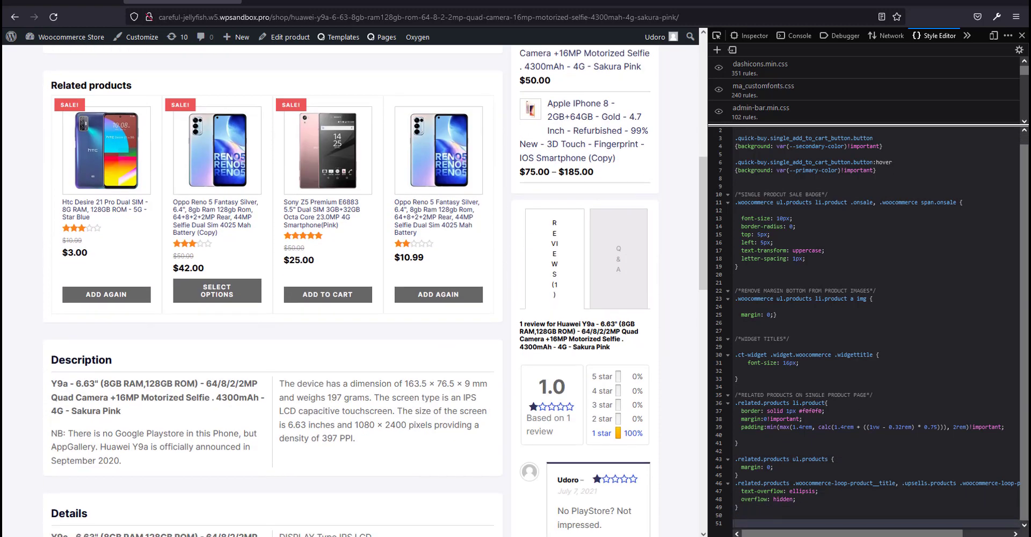
Add the "PRODUCT TABS CONTAINER IN SINGLE PRODUCT PAGE" rules at the end of the stylesheet, with display: flex for the tab list and margin: 0 for its items.
click(758, 514)
key(Return)
key(Return)
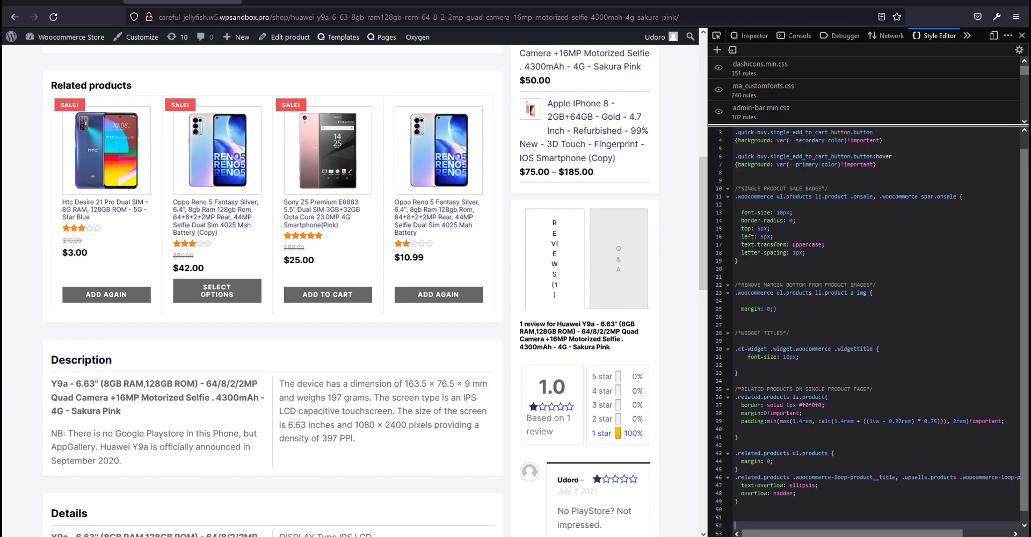
scroll(546, 368, down, 3)
key(ctrl+v)
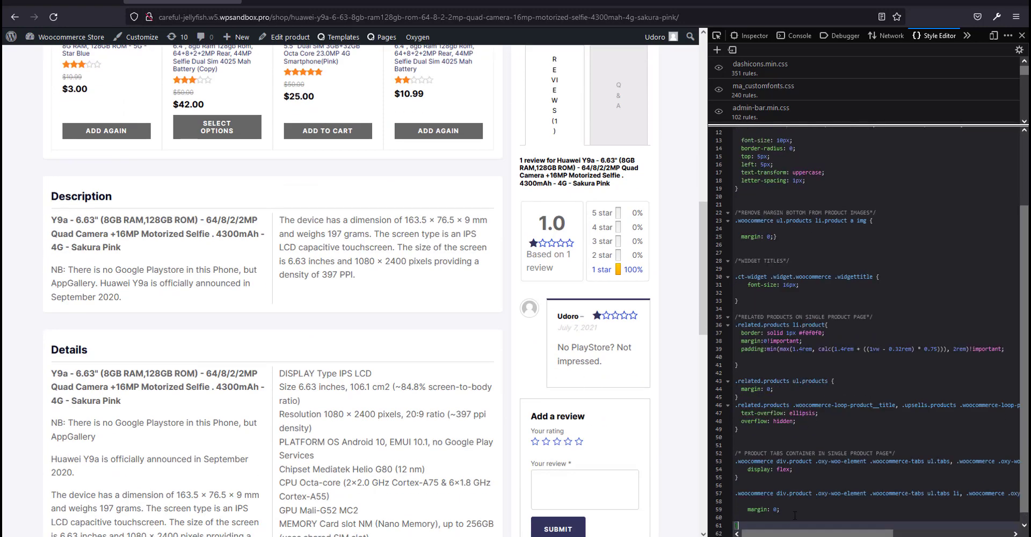
scroll(638, 280, up, 2)
scroll(638, 279, up, 2)
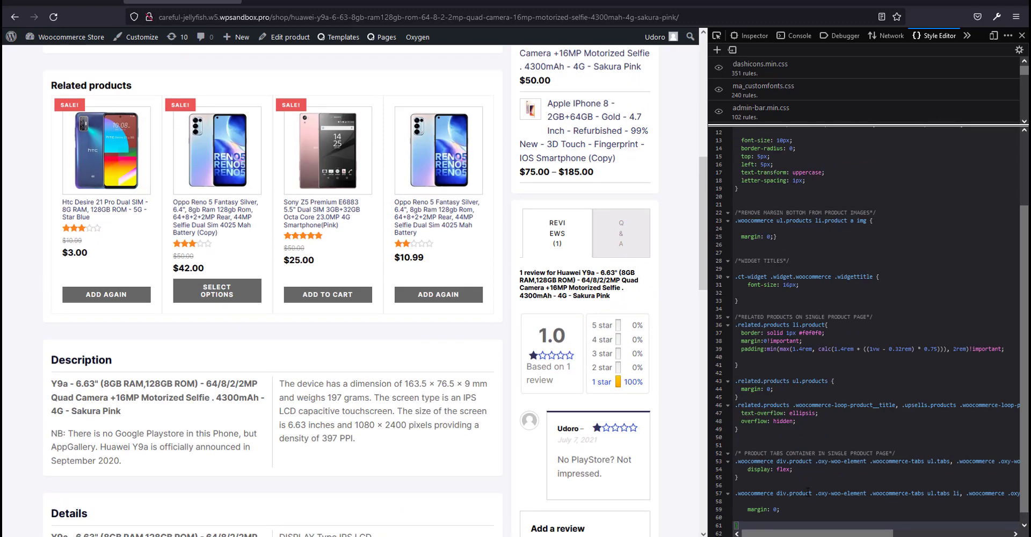
Undo and reapply the product tabs container rules to compare their effect on the Reviews and Q & A tabs.
key(ctrl+z)
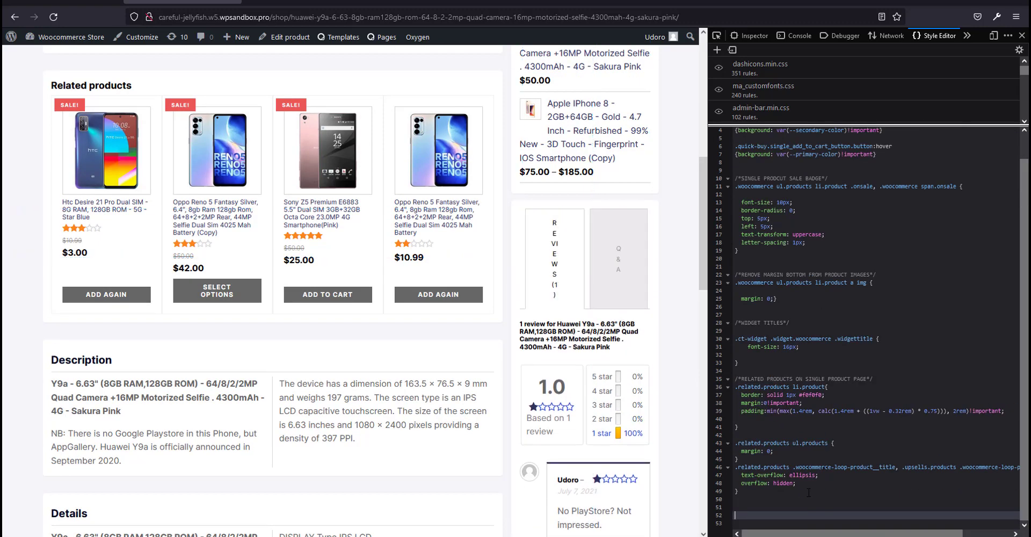
key(ctrl+y)
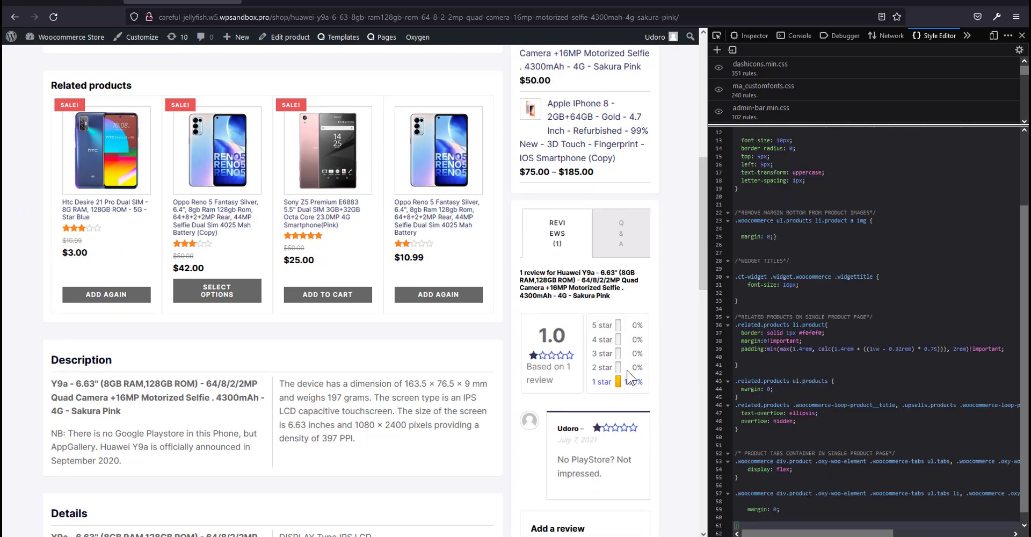
scroll(630, 376, down, 4)
scroll(637, 378, up, 3)
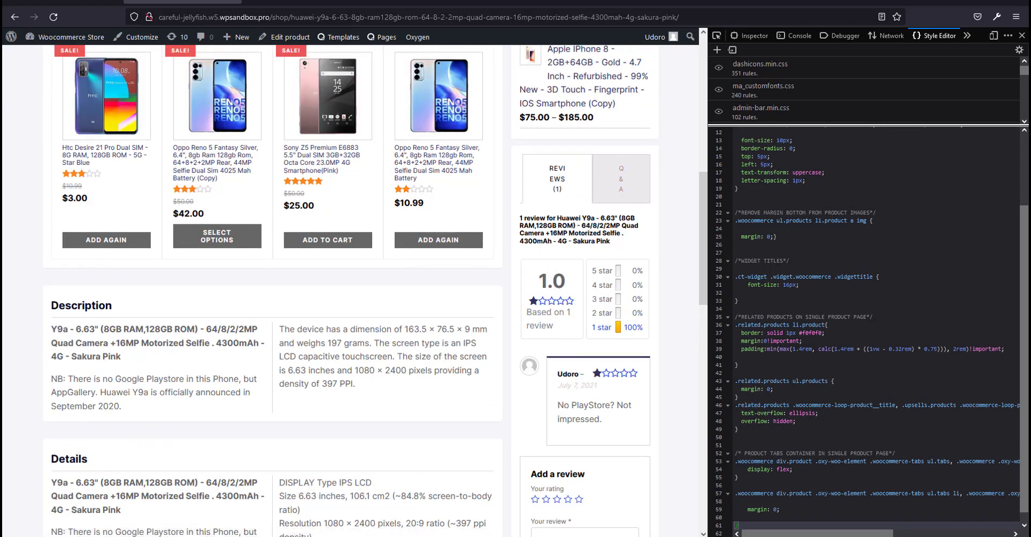
Add a "TABS" rule below the tabs container block, giving the product tab links padding: 12px 12px.
scroll(830, 449, down, 1)
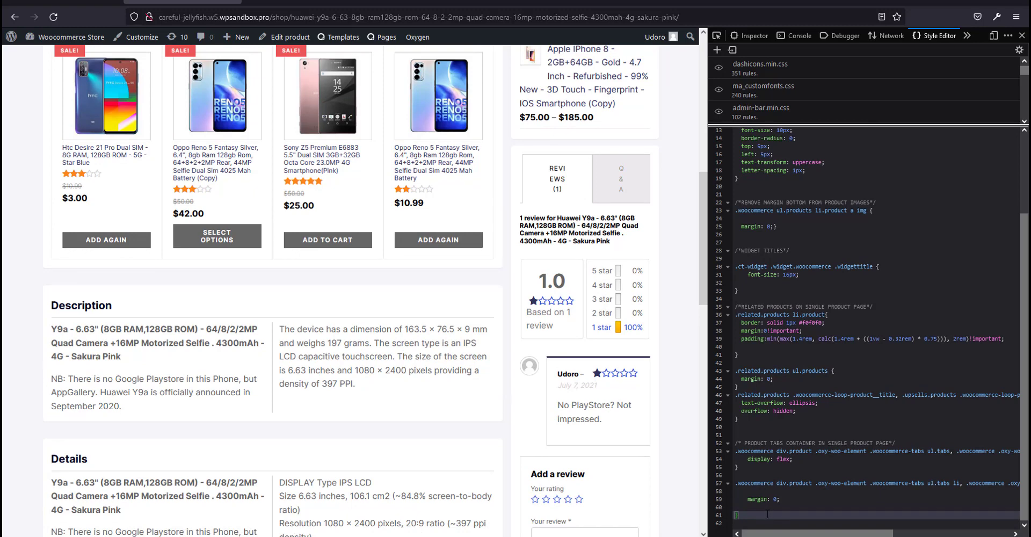
key(Return)
key(Return)
key(Return)
key(Return)
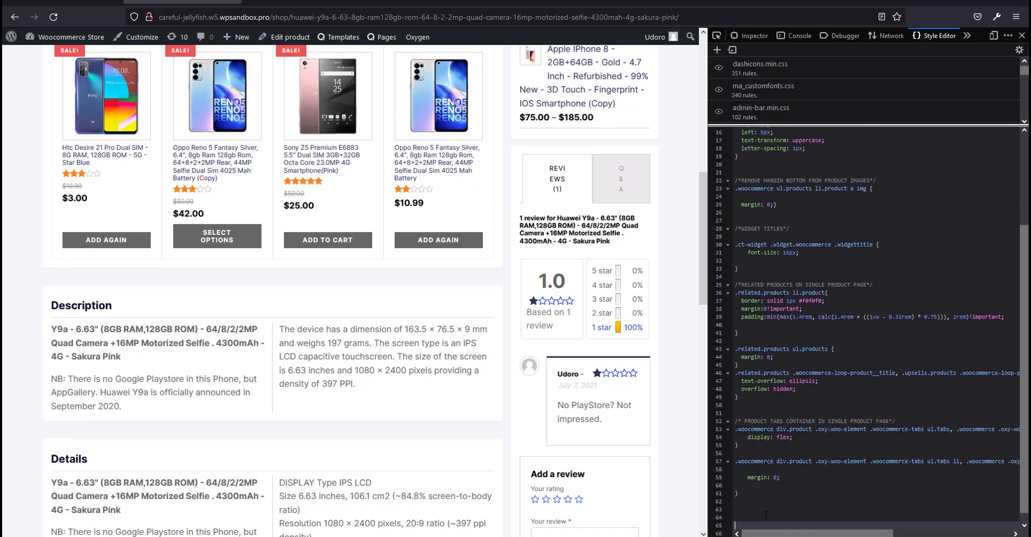
key(ctrl+v)
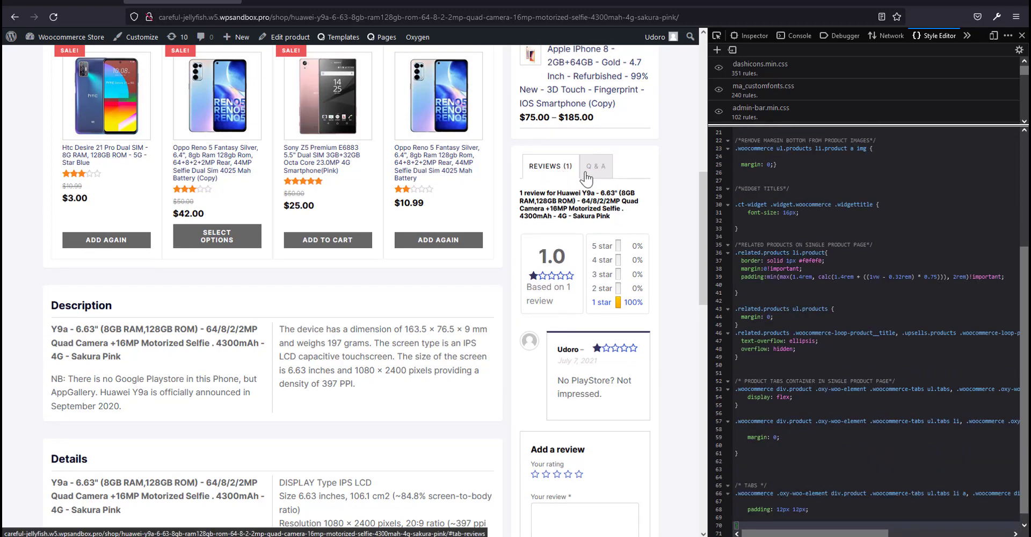
scroll(567, 287, down, 1)
scroll(801, 454, down, 1)
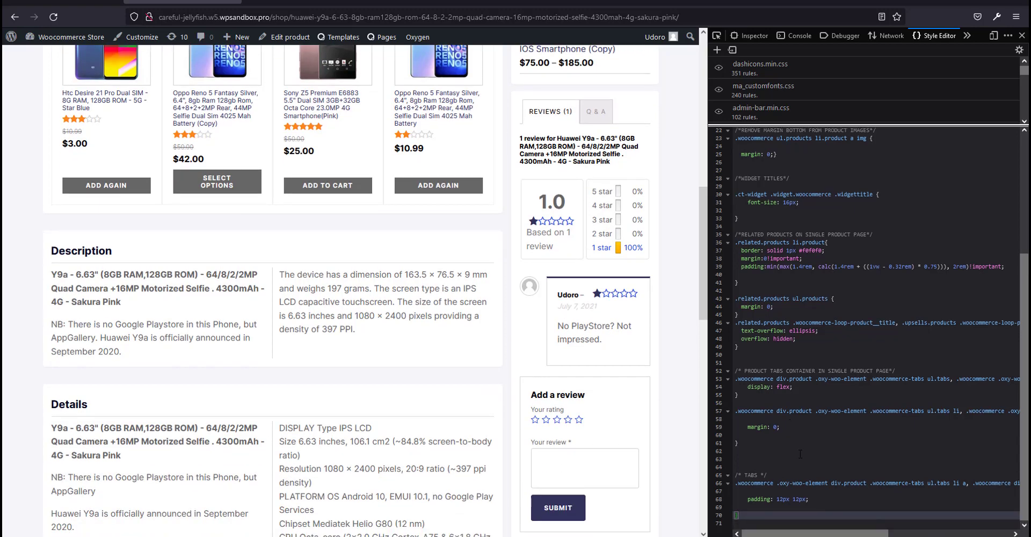
Add the "REVIEW TAB ON SINGLE PRODUCT PAGE" rules for orange stars, a column summary box and bordered comments with a 5px radius.
text(})
key(Return)
key(Return)
key(Return)
key(Return)
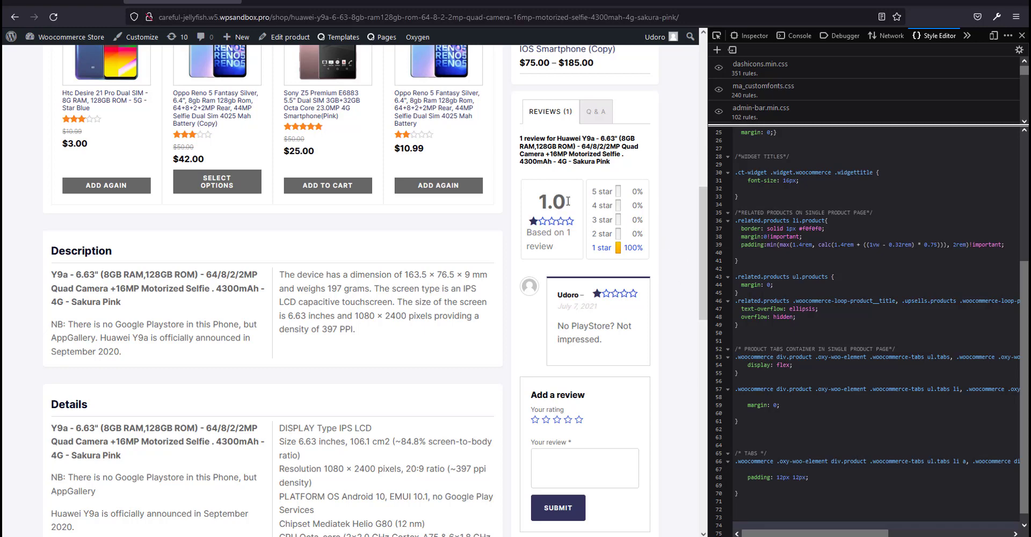
click(753, 500)
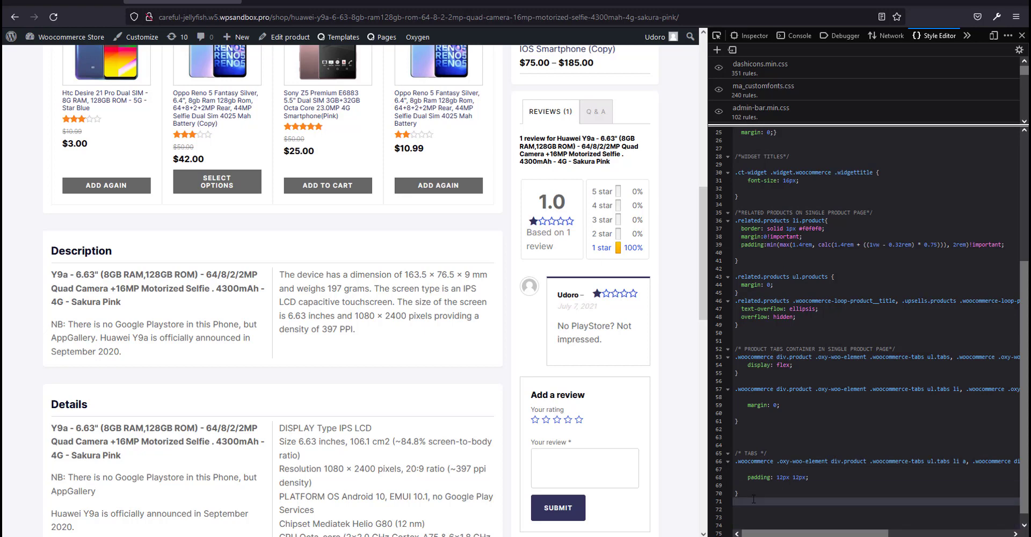
key(ctrl+v)
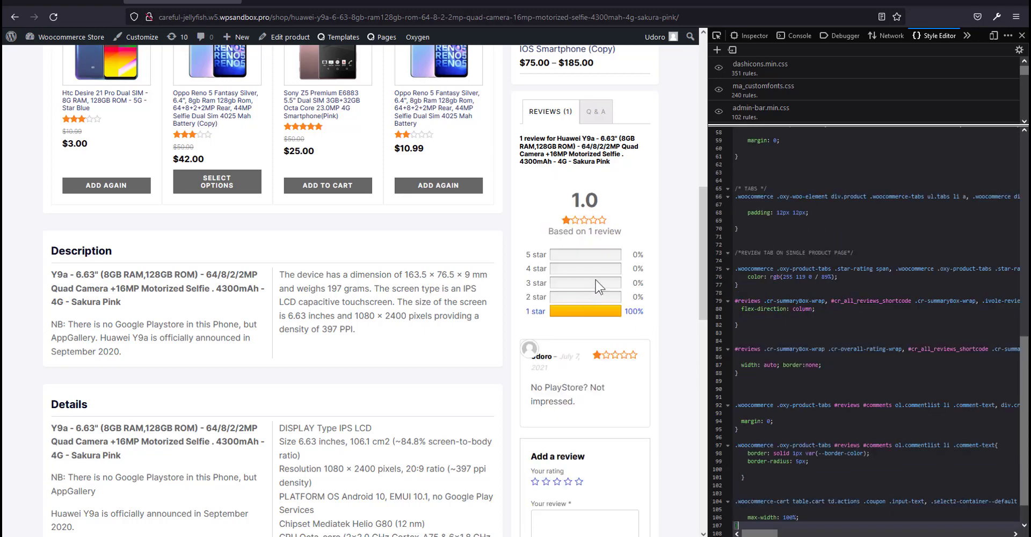
Undo and reapply the review tab rules to compare their effect on the reviews section.
scroll(600, 290, down, 2)
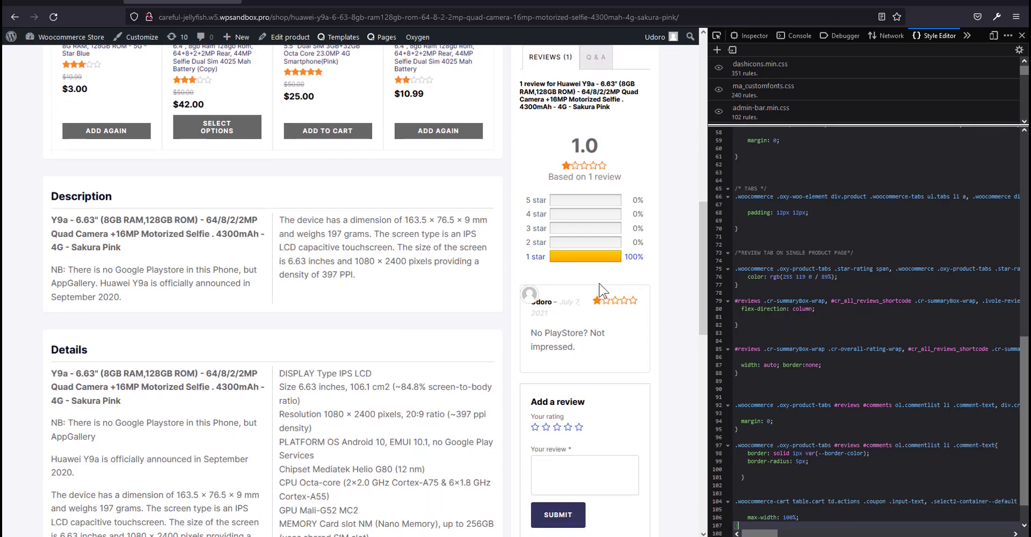
scroll(602, 290, up, 2)
key(ctrl+z)
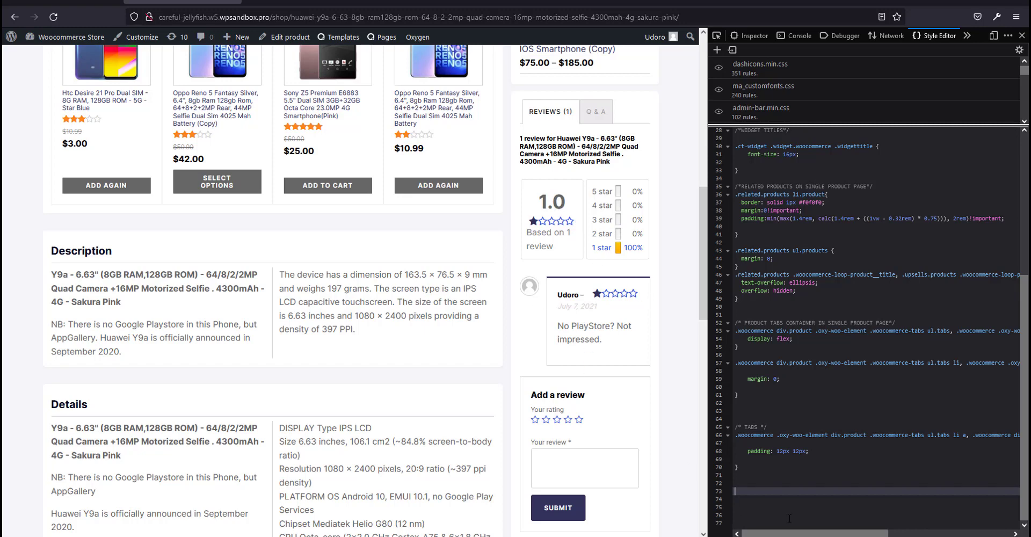
key(ctrl+v)
scroll(548, 246, down, 3)
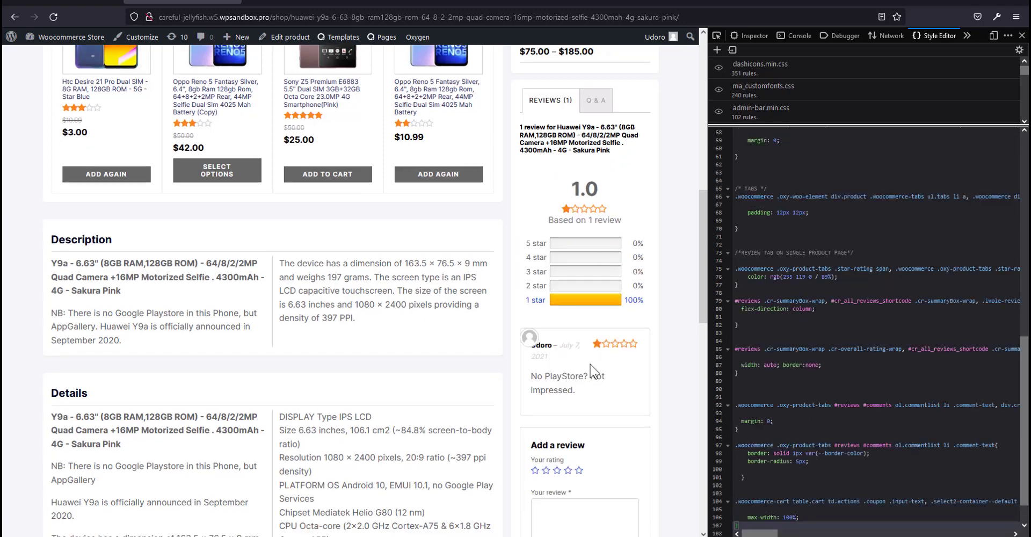
scroll(551, 268, up, 1)
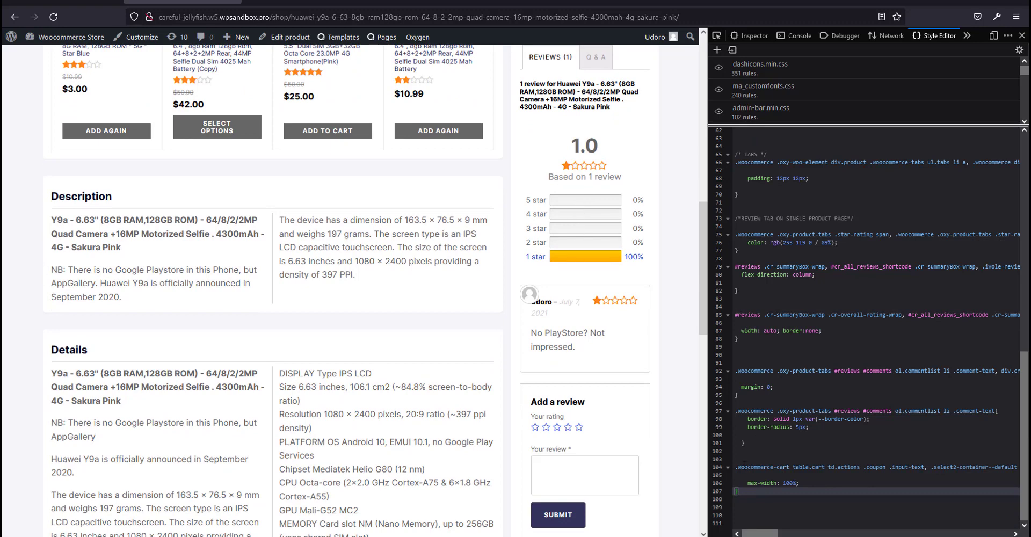
Show the product's Q & A tab and add its CSS rules, including a #33335c ask button and an answer button with a 1.5px solid #ff861c border.
text(})
key(Return)
key(Return)
key(Return)
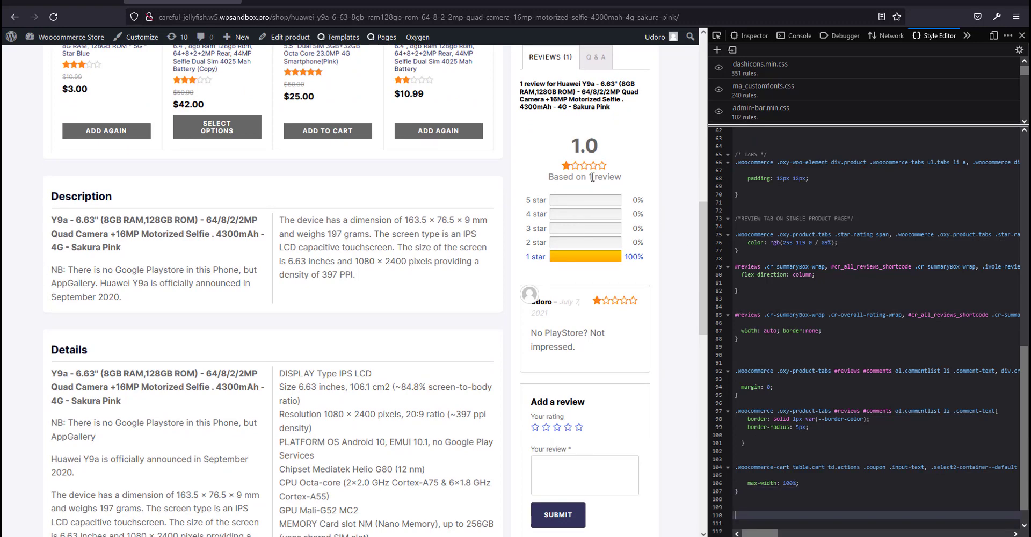
click(596, 57)
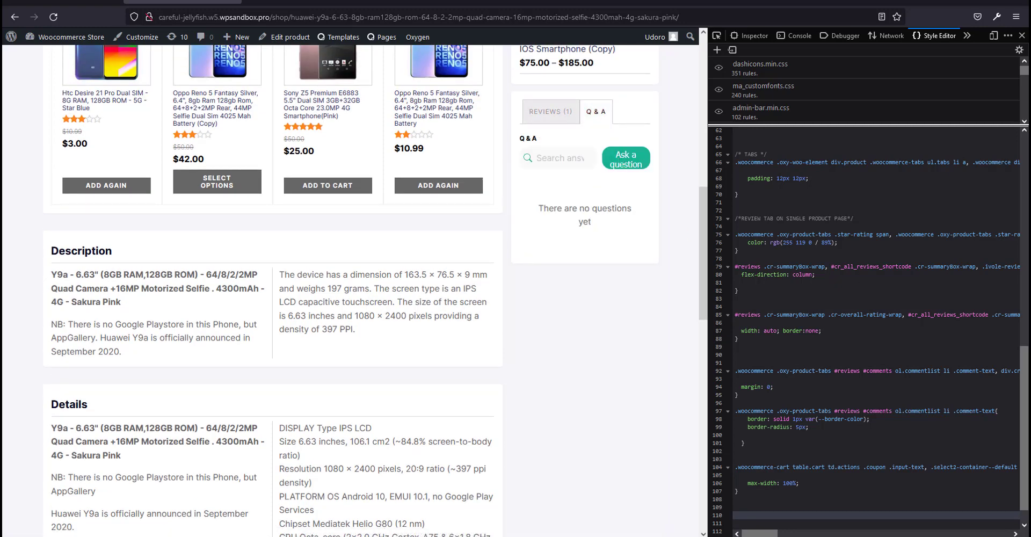
key(ctrl+v)
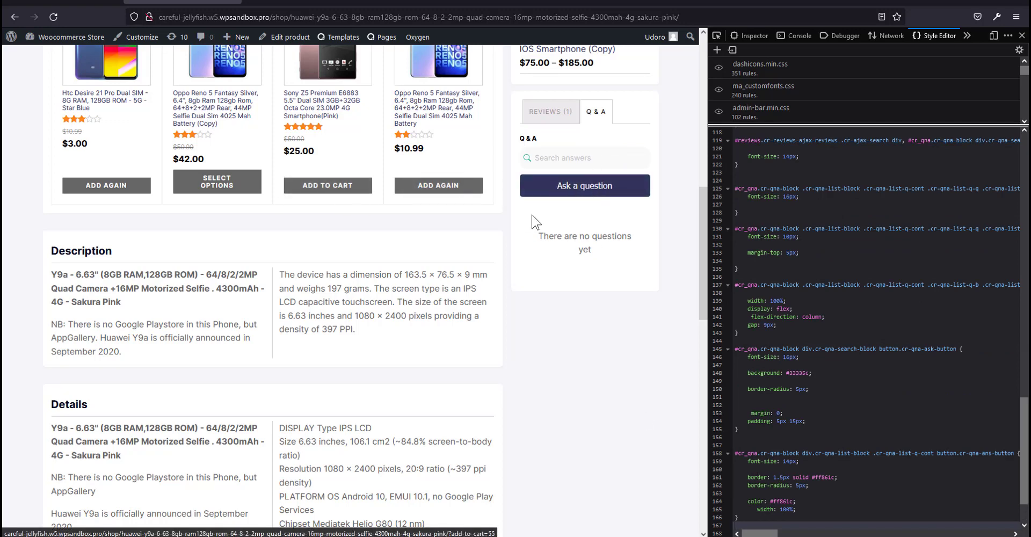
Return to the Reviews tab and add the "REMOVE AVATAR FROM REVIEW" rules with display: none, comment list padding 0 1em and margin-bottom: 1em.
scroll(827, 484, down, 2)
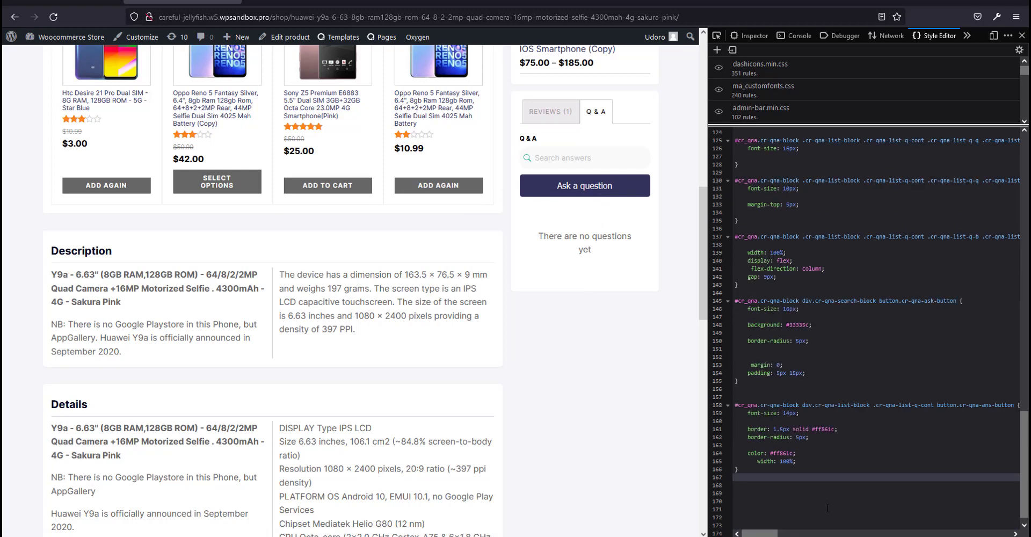
click(827, 505)
key(Return)
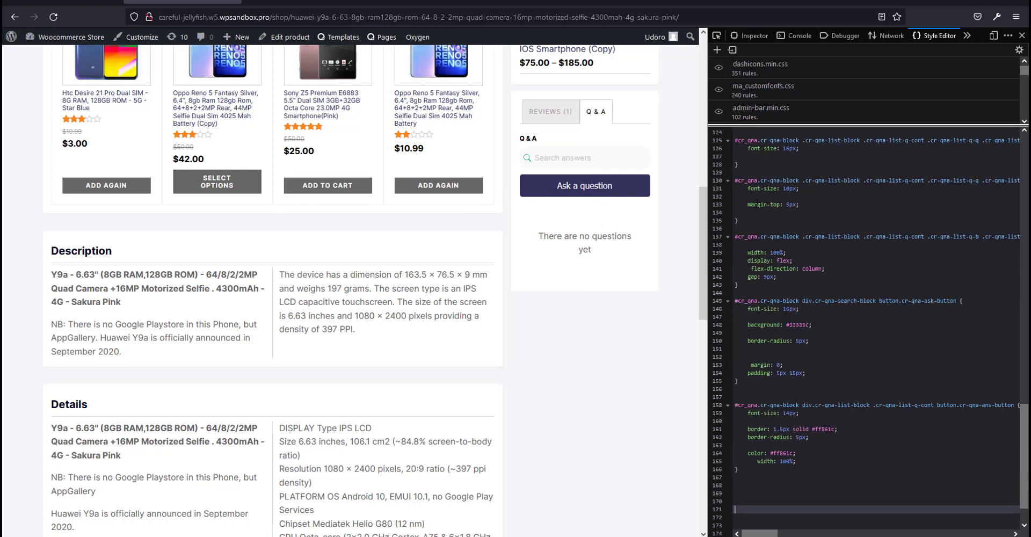
click(548, 112)
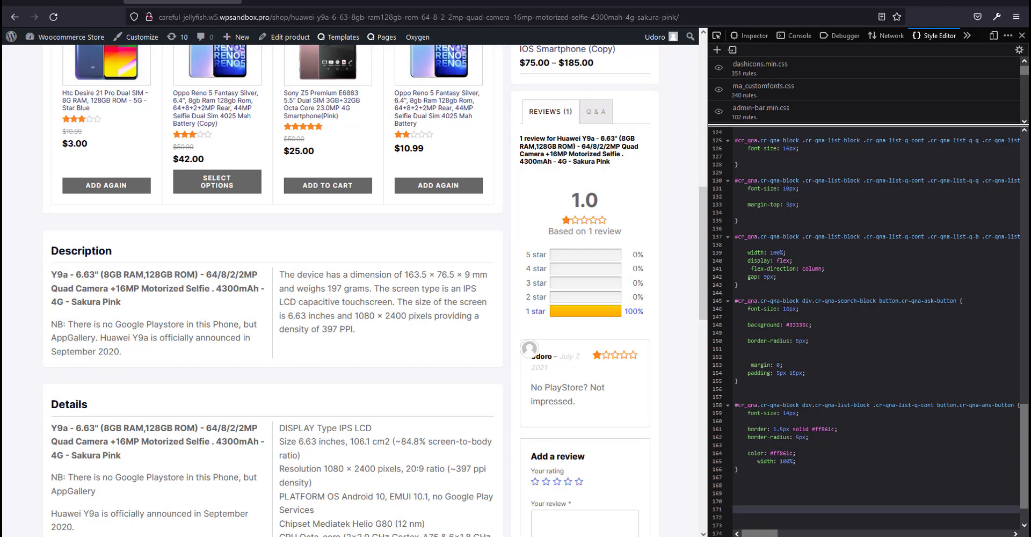
click(761, 490)
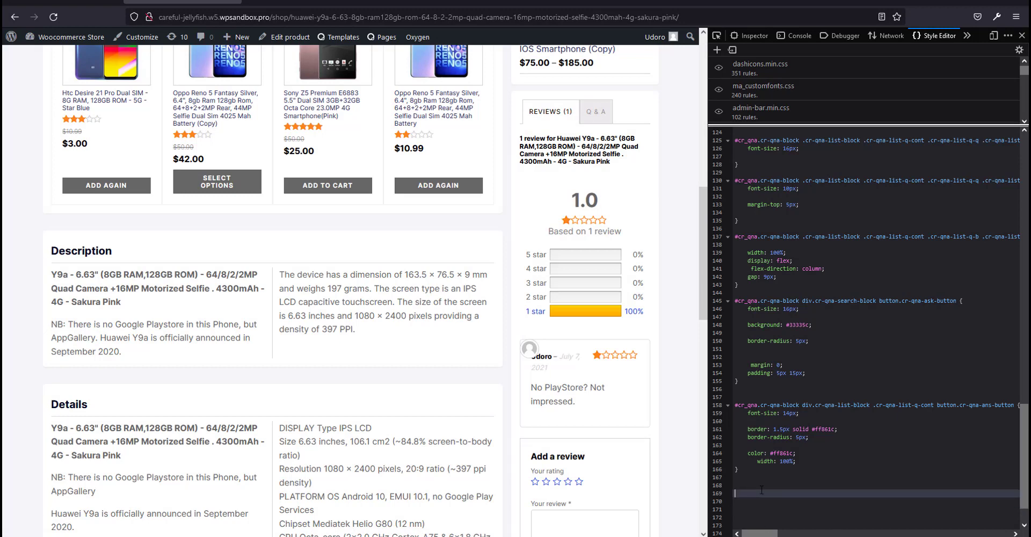
key(ctrl+v)
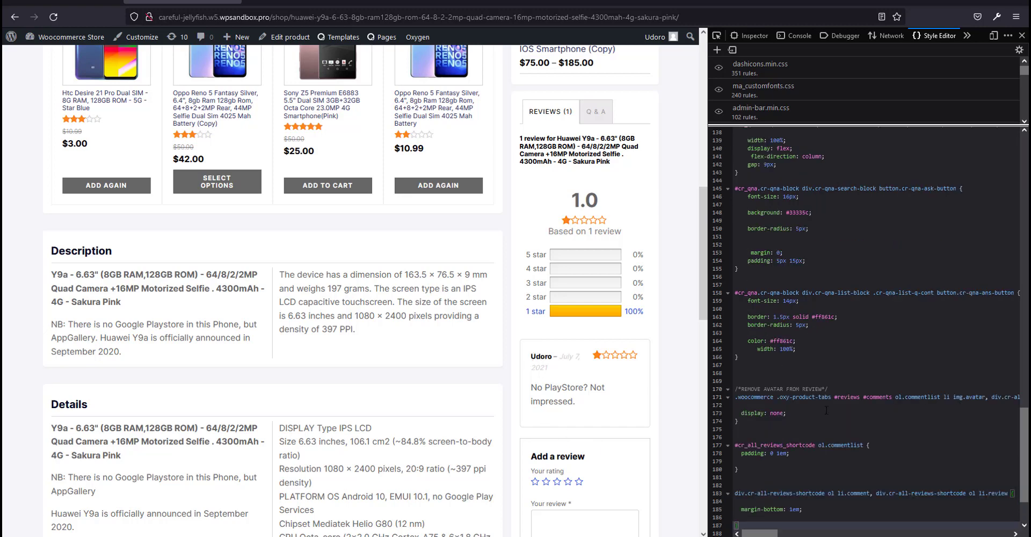
Add "REVIEW BARS" rules without background image or shadow: .ivole-meter in #ddd at 10px height and .ivole-meter-bar in #ffa034.
key(Return)
key(Return)
key(Return)
key(Return)
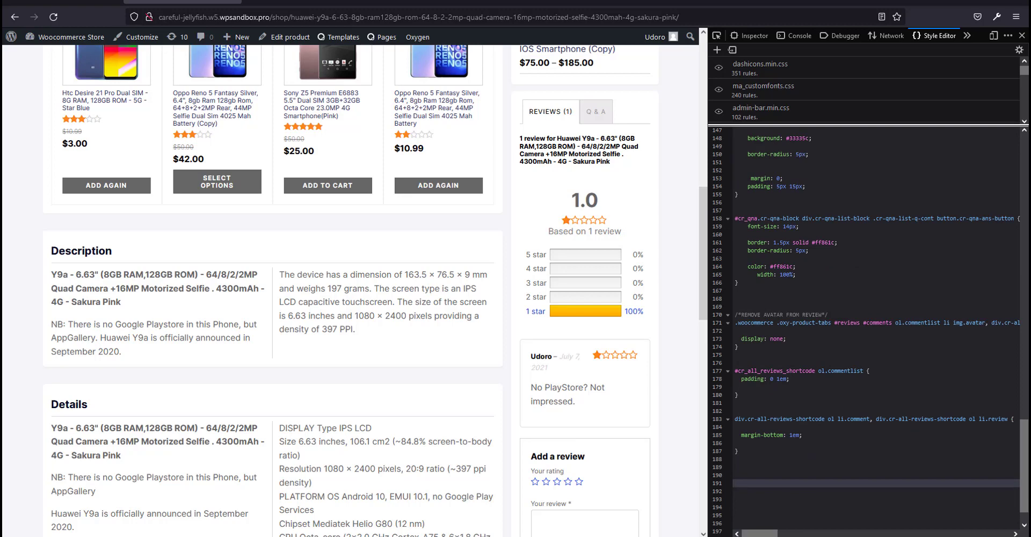
text(/*REVIEW BARS*/  .ivole-meter {    background: none;   background-color: #ddd;   height: 10px;   box-shadow: none;  }  .ivole-meter .ivole-meter-bar {    background: none;   background-color: #ffa034;   box-shadow: none;  })
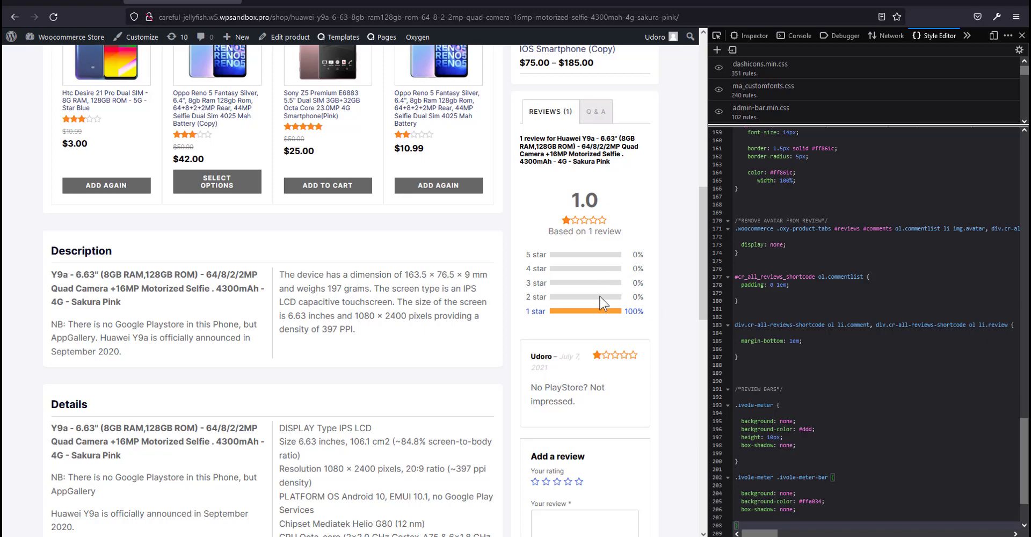
scroll(877, 433, down, 3)
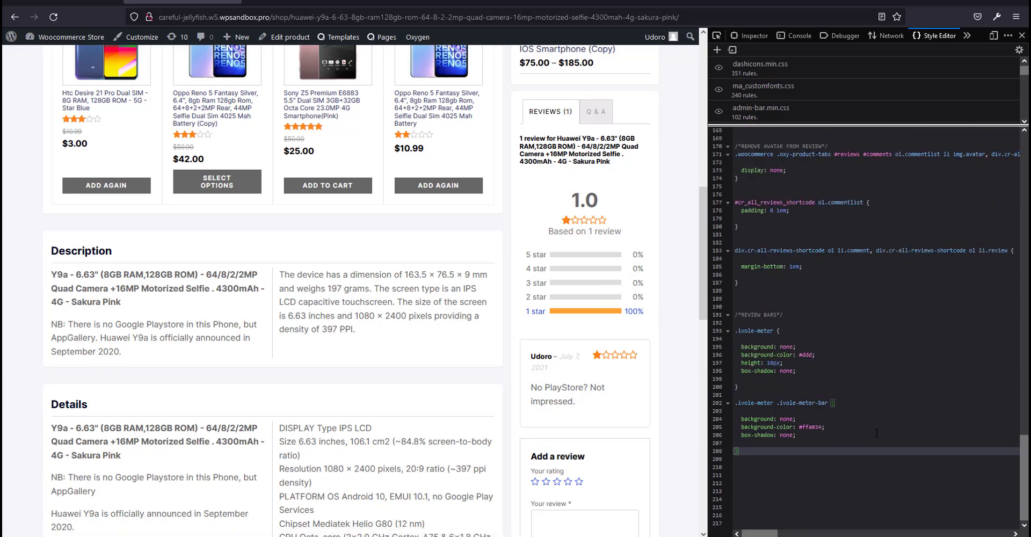
key(Return)
key(Return)
key(Return)
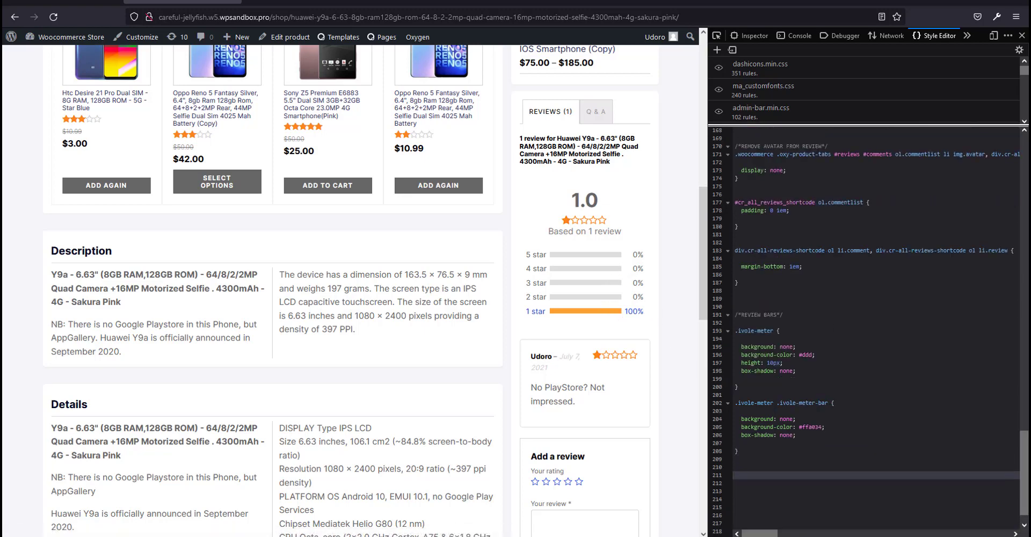
scroll(454, 376, up, 10)
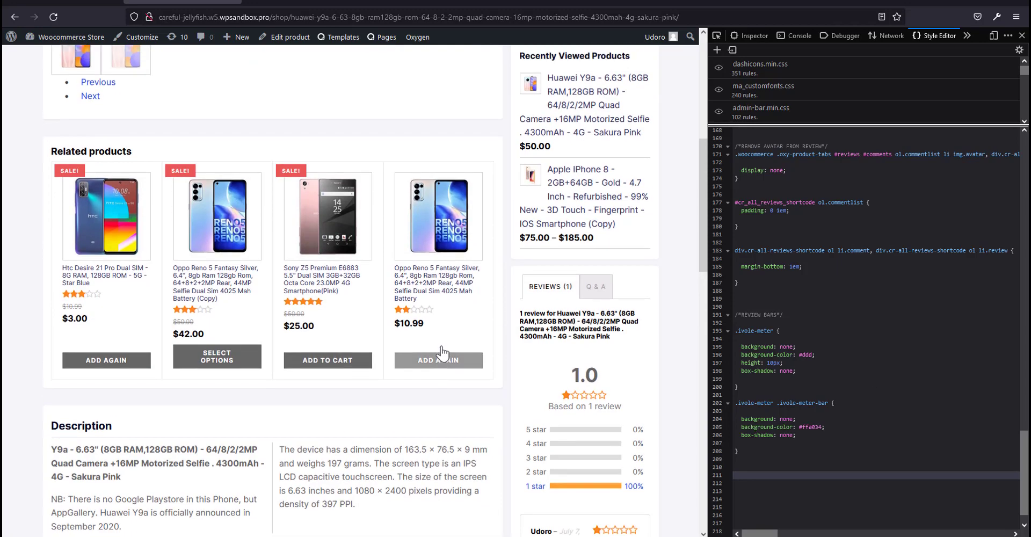
scroll(409, 243, down, 6)
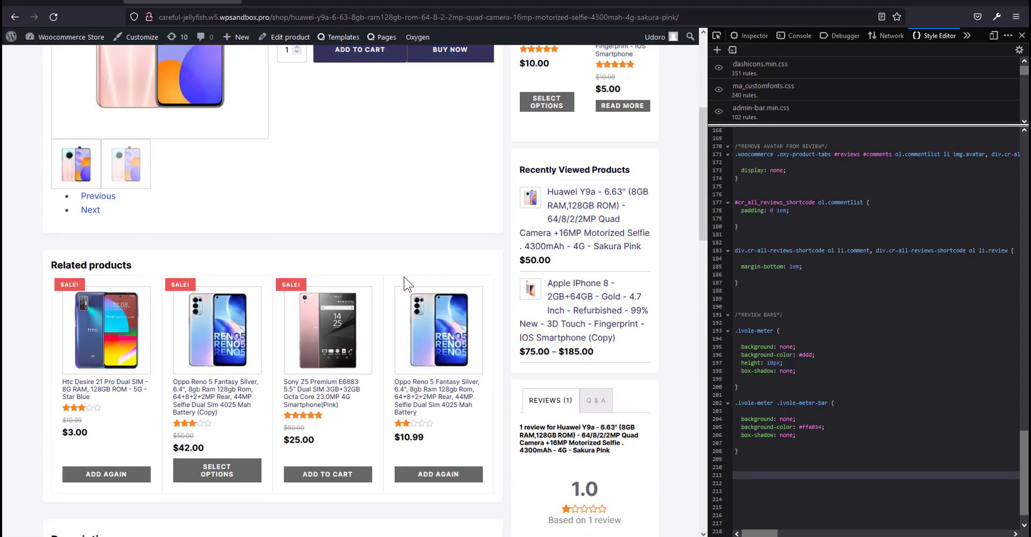
scroll(486, 281, up, 3)
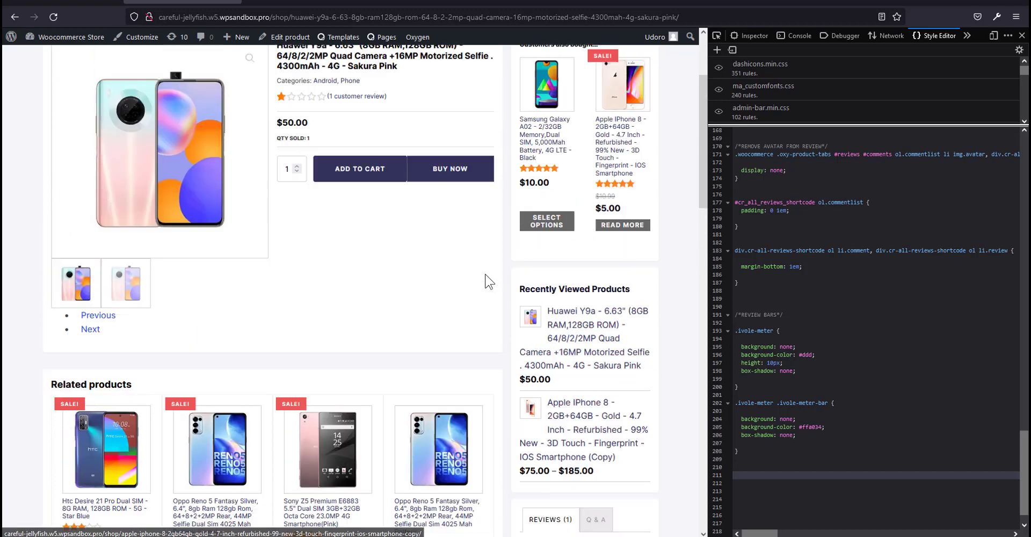
Cut all the custom CSS out of the temporary stylesheet for the product page.
scroll(467, 442, down, 4)
scroll(460, 437, down, 1)
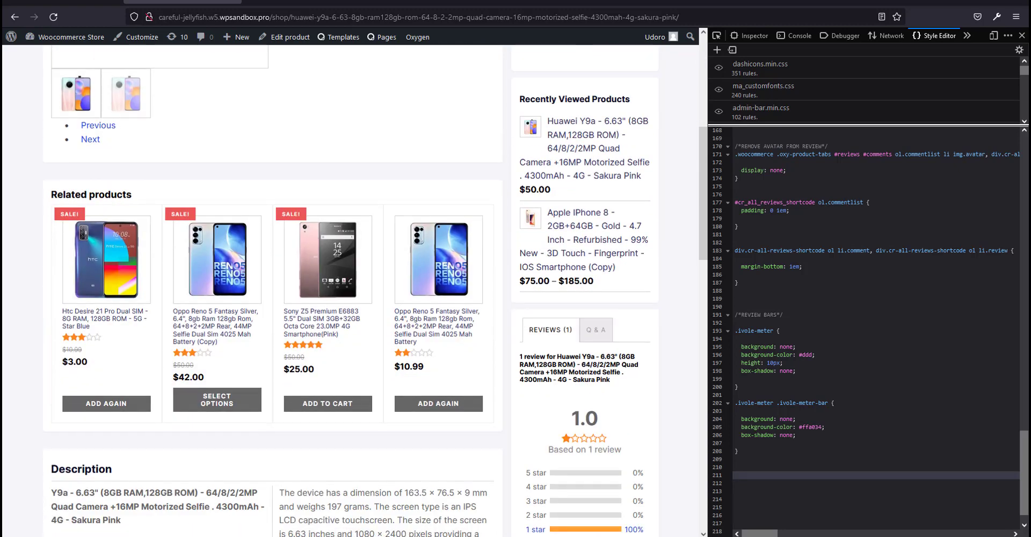
click(808, 451)
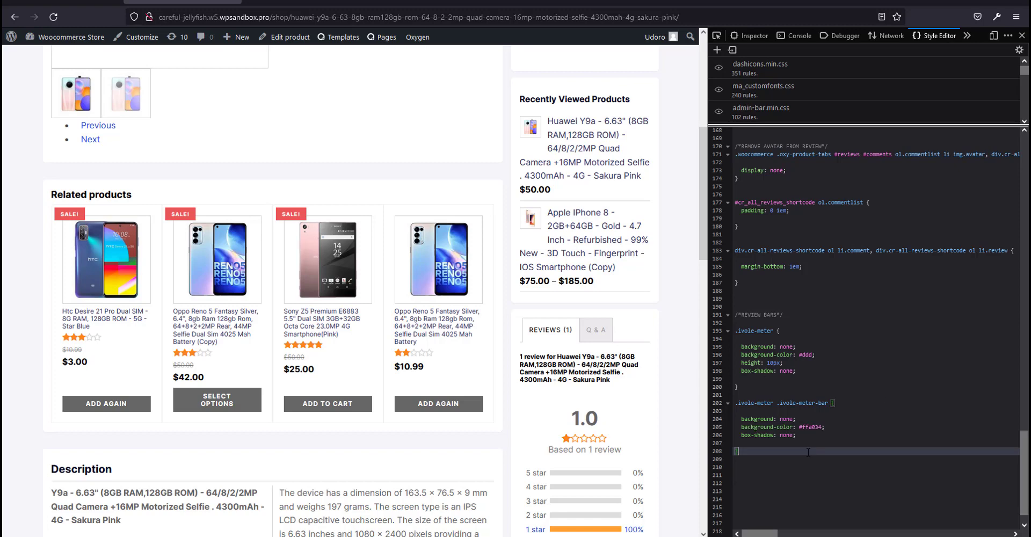
key(ctrl+x)
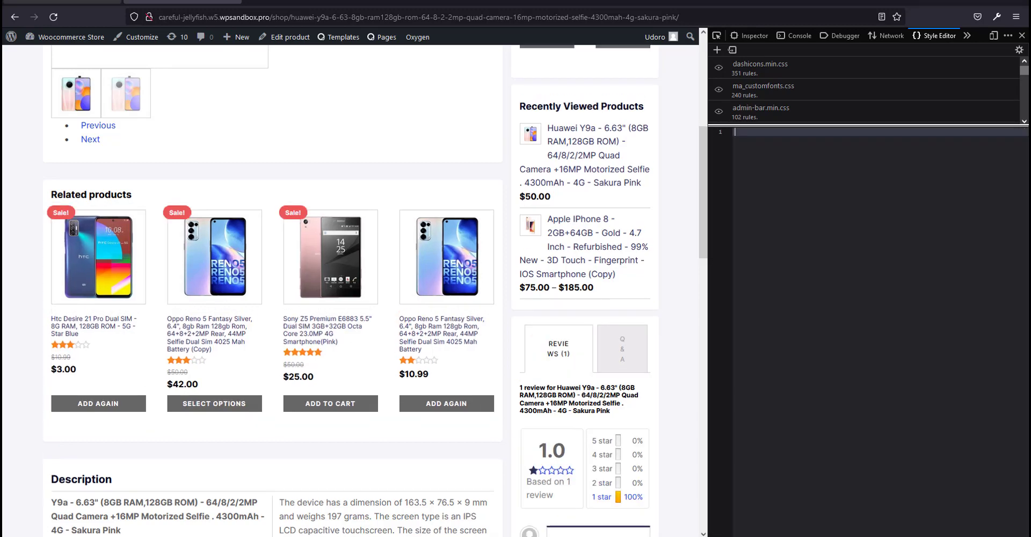
Switch to the Oxygen builder, paste the cut CSS into the woo stylesheet above the max-width:1025px media query, and save.
click(62, 2)
scroll(258, 322, down, 5)
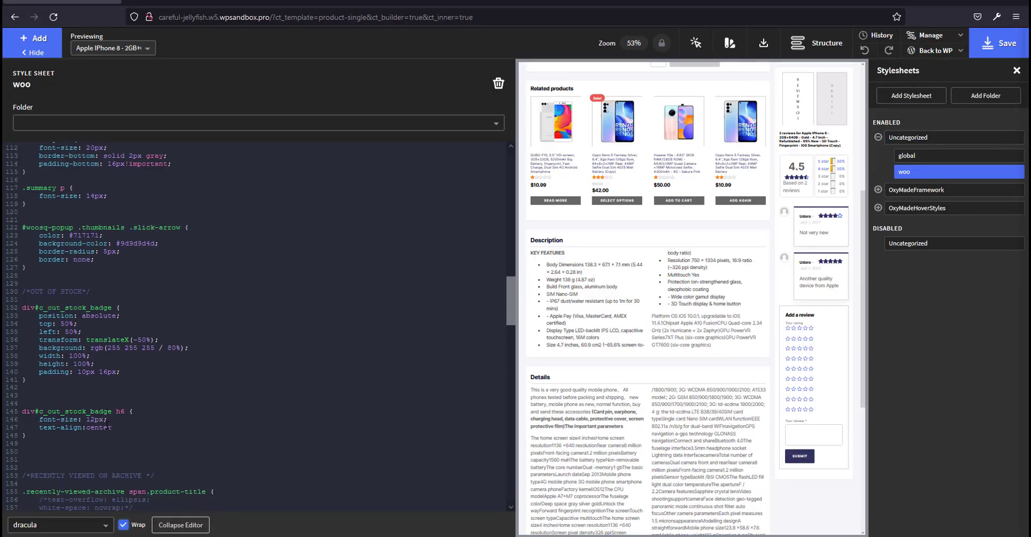
scroll(120, 391, down, 10)
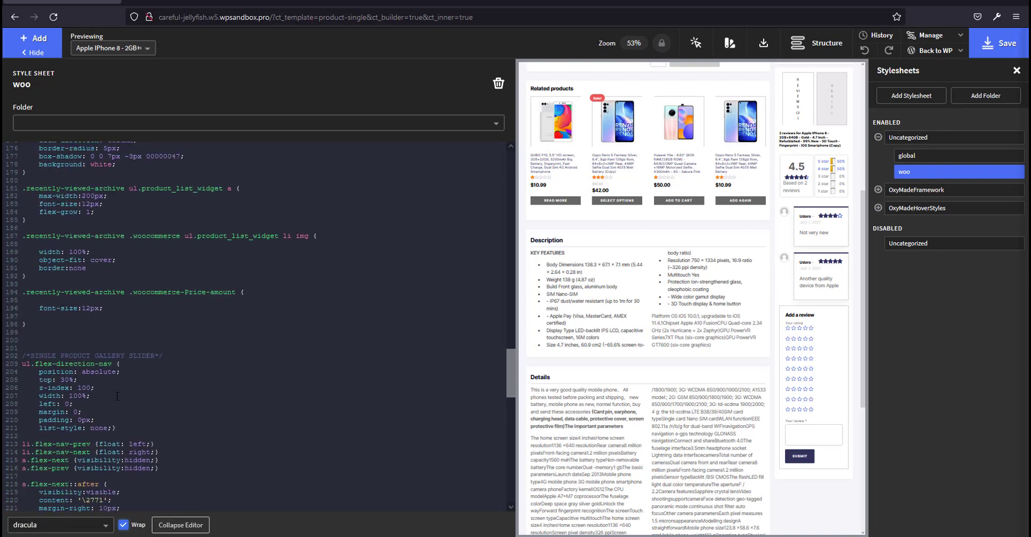
scroll(119, 392, down, 3)
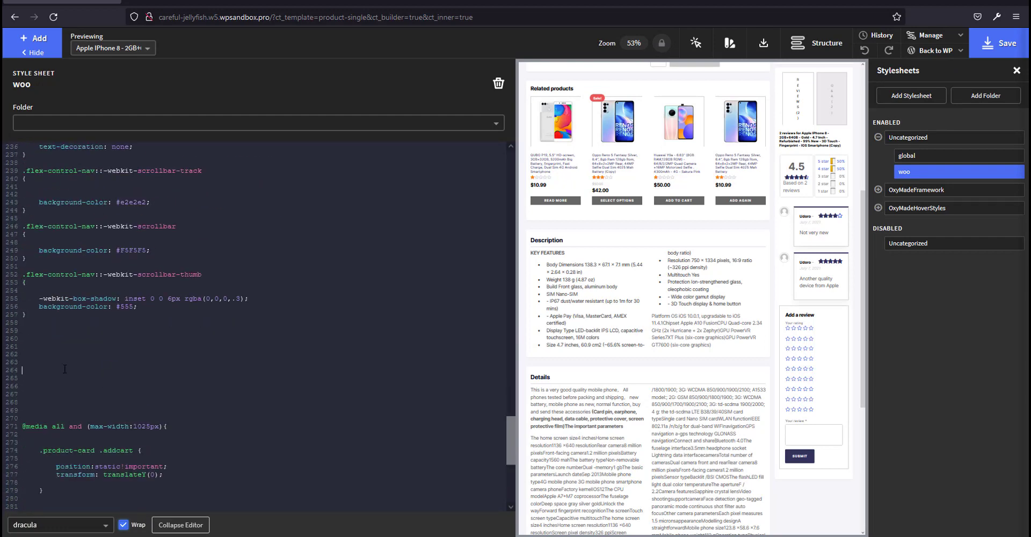
key(ctrl+v)
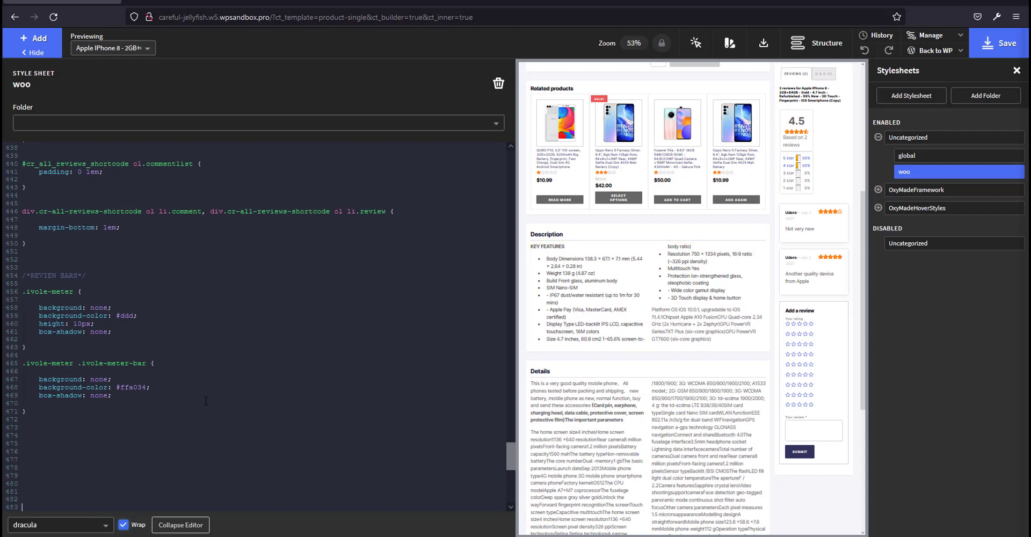
scroll(232, 404, down, 5)
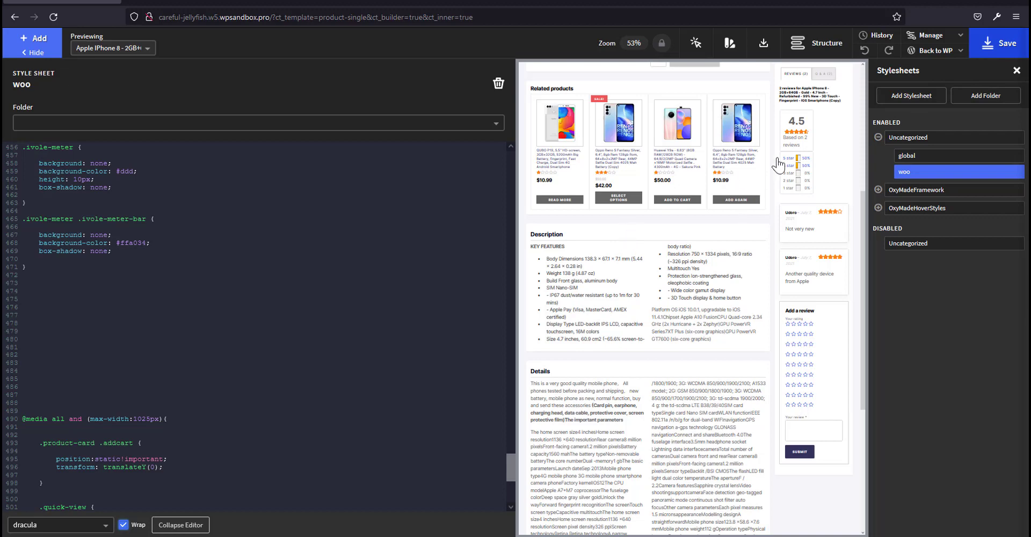
click(1009, 48)
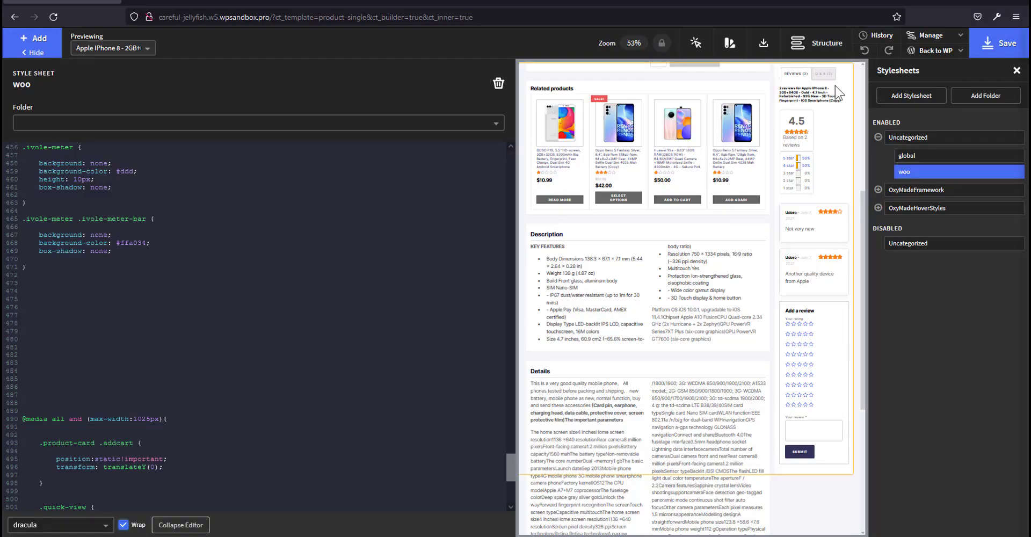
Reload the Huawei Y9a product page in a wider viewport at 110% zoom and check its related products and reviews styling.
click(161, 2)
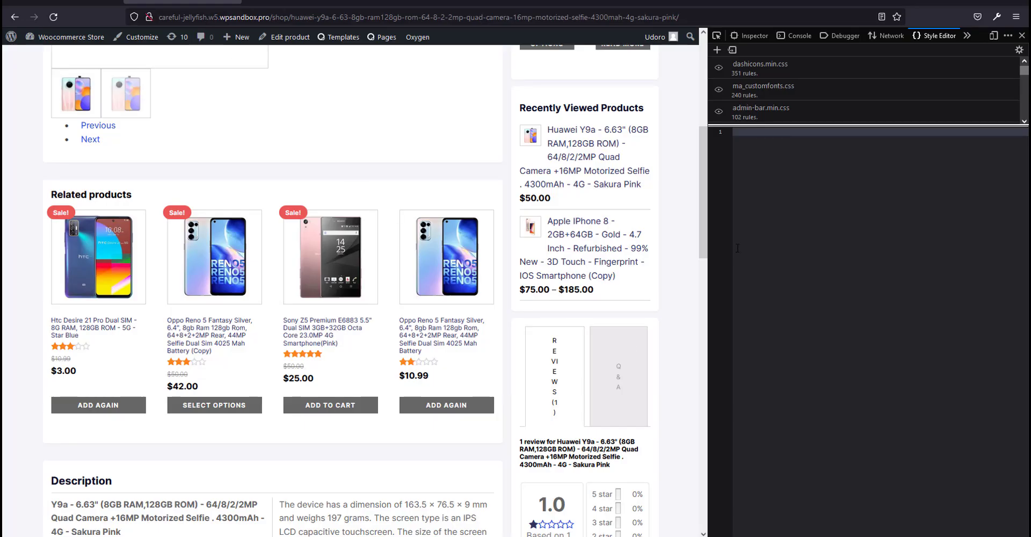
drag(707, 271, 769, 285)
scroll(732, 320, up, 6)
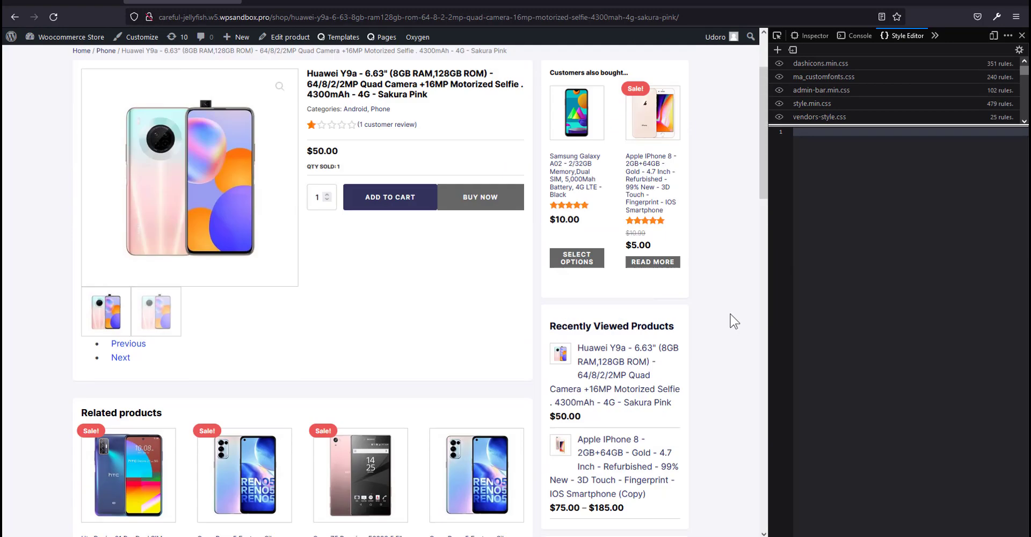
key(ctrl+plus)
key(F5)
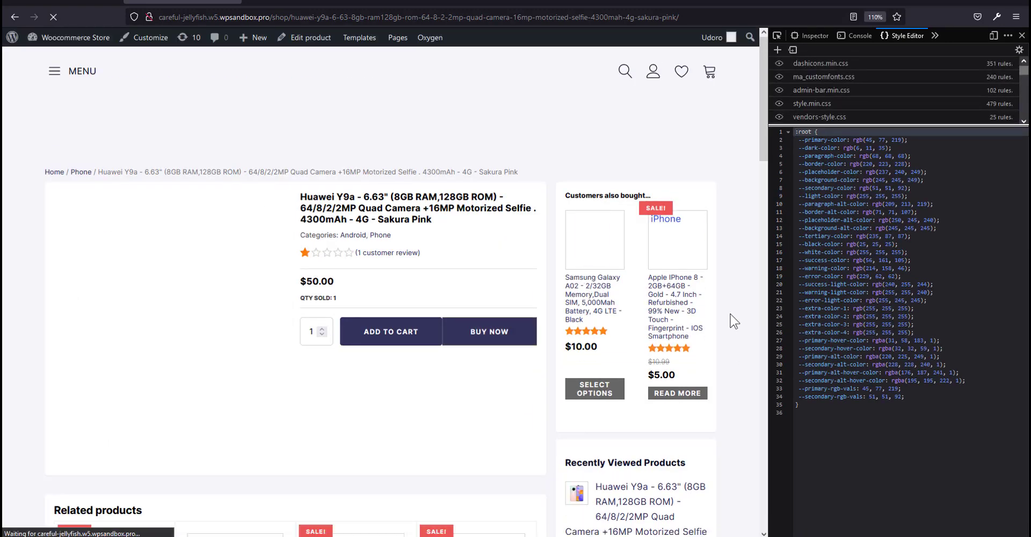
scroll(734, 320, down, 4)
scroll(733, 320, down, 7)
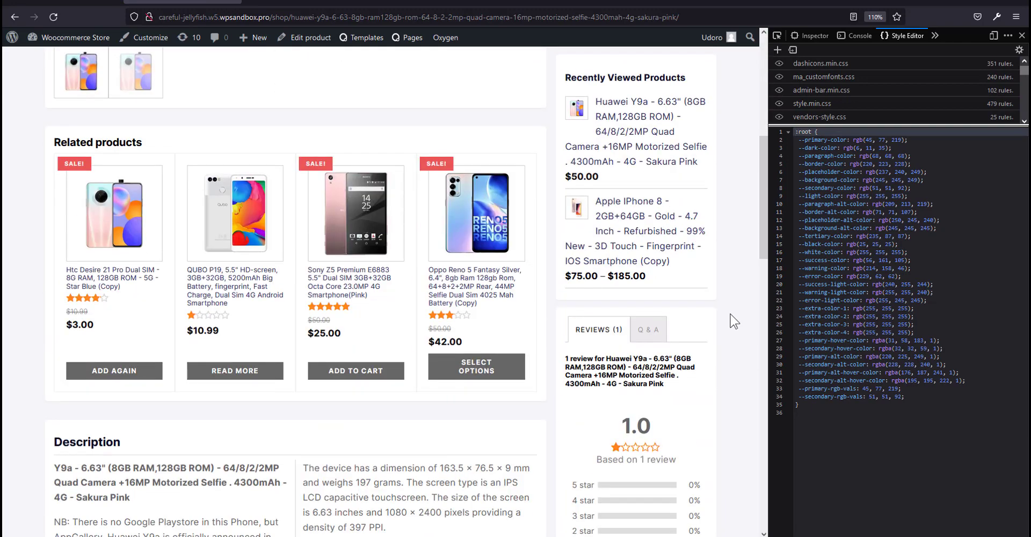
scroll(734, 320, up, 3)
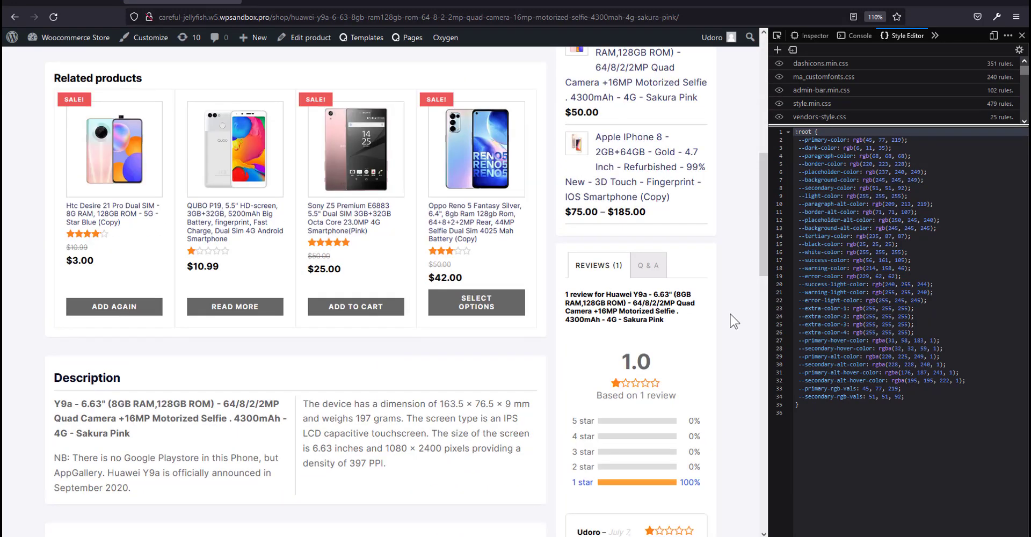
scroll(734, 320, up, 3)
scroll(734, 321, down, 10)
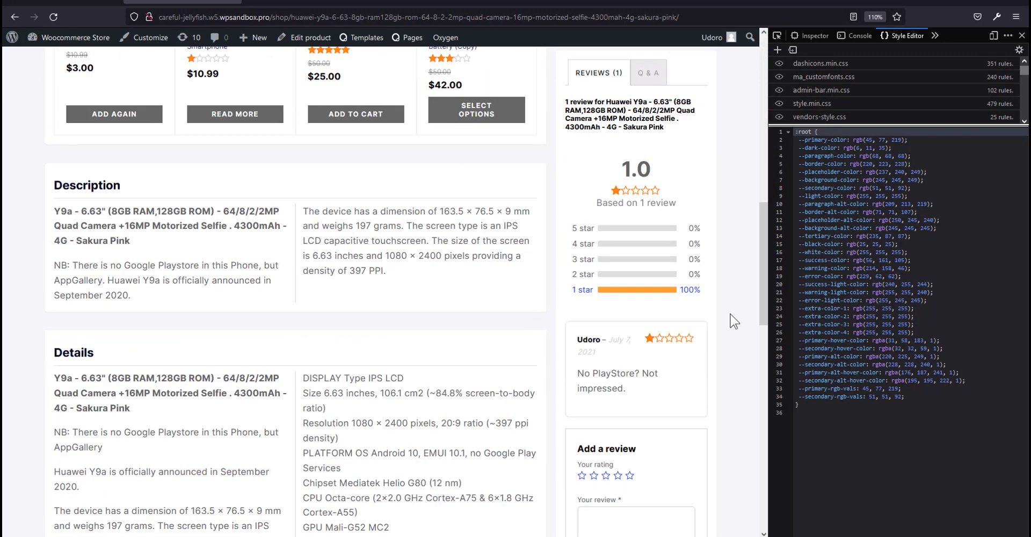
scroll(733, 321, up, 12)
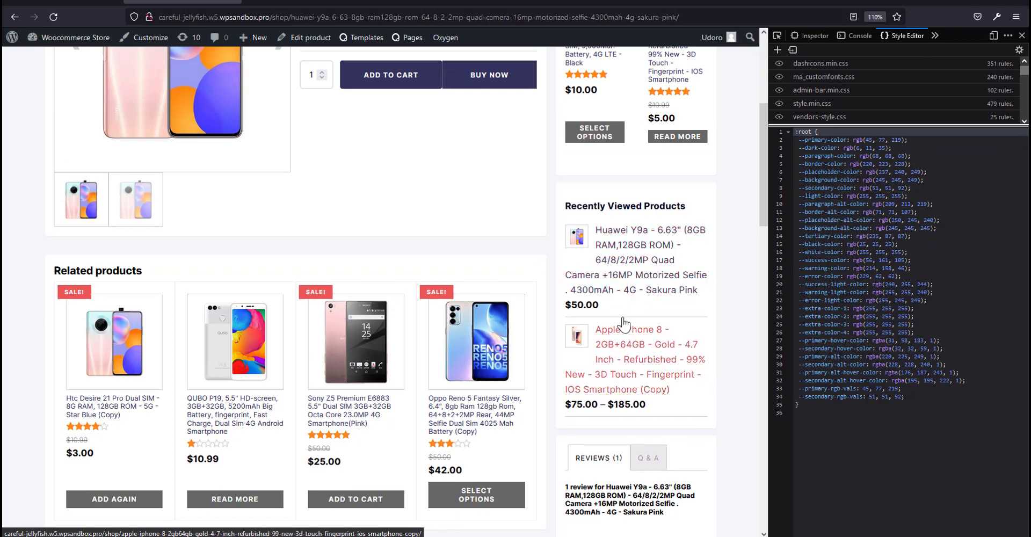
Inspect the Recently Viewed Products heading, add a new rule for it, and empty the resulting inline stylesheet.
click(778, 36)
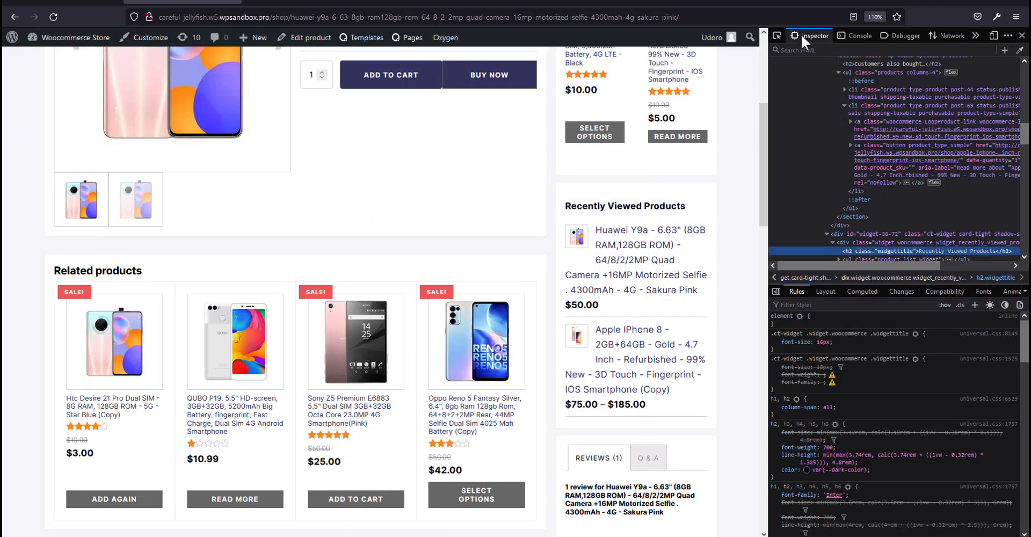
click(975, 305)
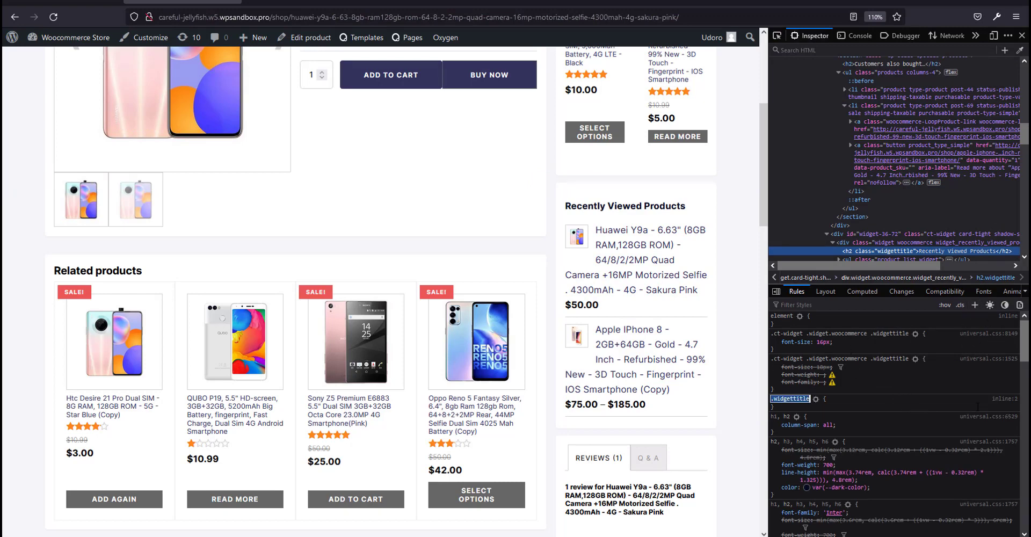
click(1002, 399)
key(ctrl+a)
key(BackSpace)
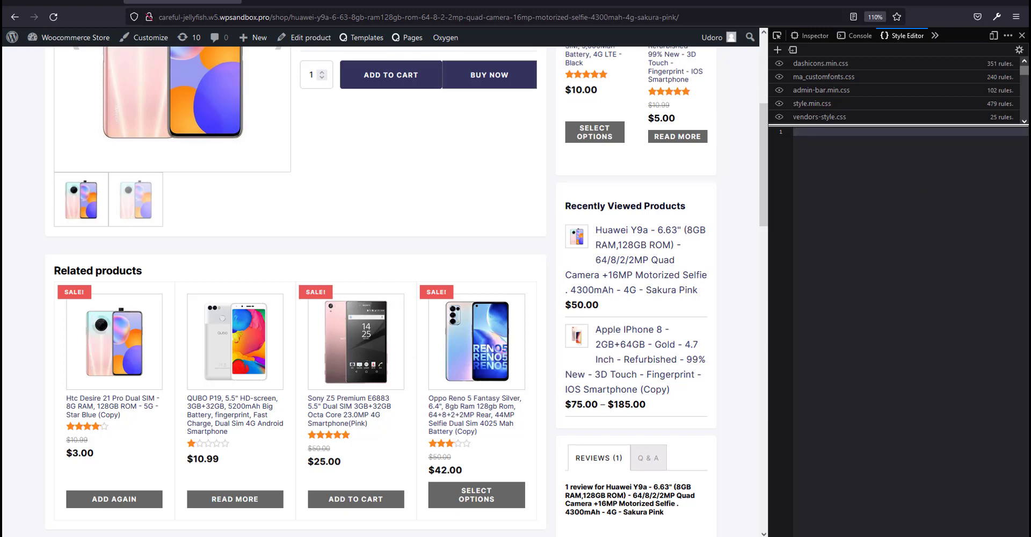
Open the Apple iPhone 8 product and its variable "(Copy)" version, and show the variation swatches.
scroll(566, 360, up, 5)
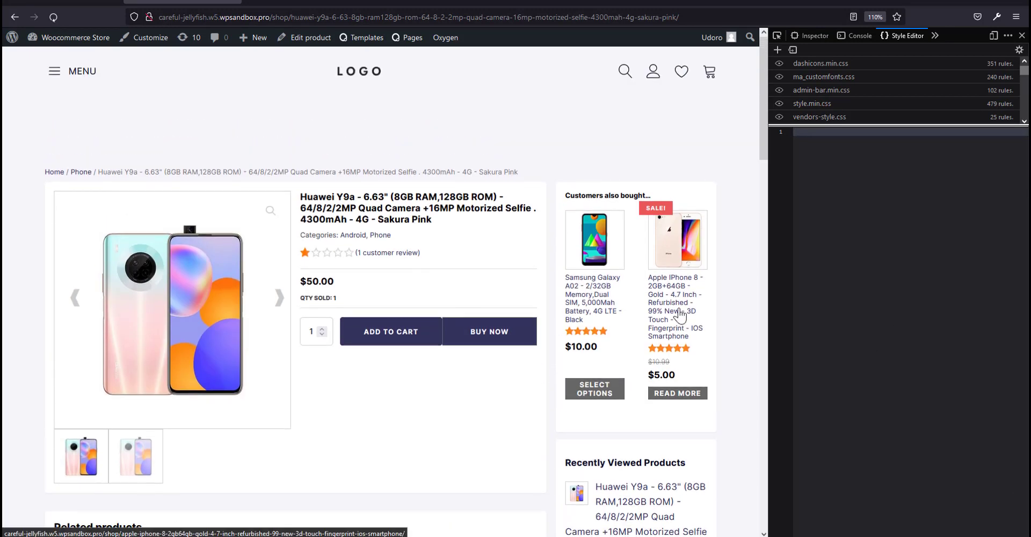
click(680, 314)
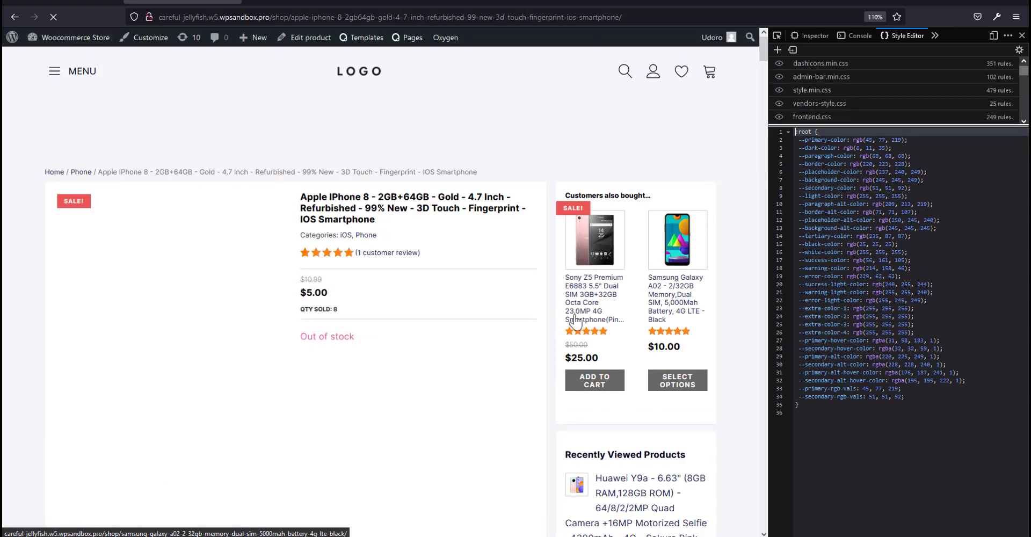
scroll(610, 326, down, 5)
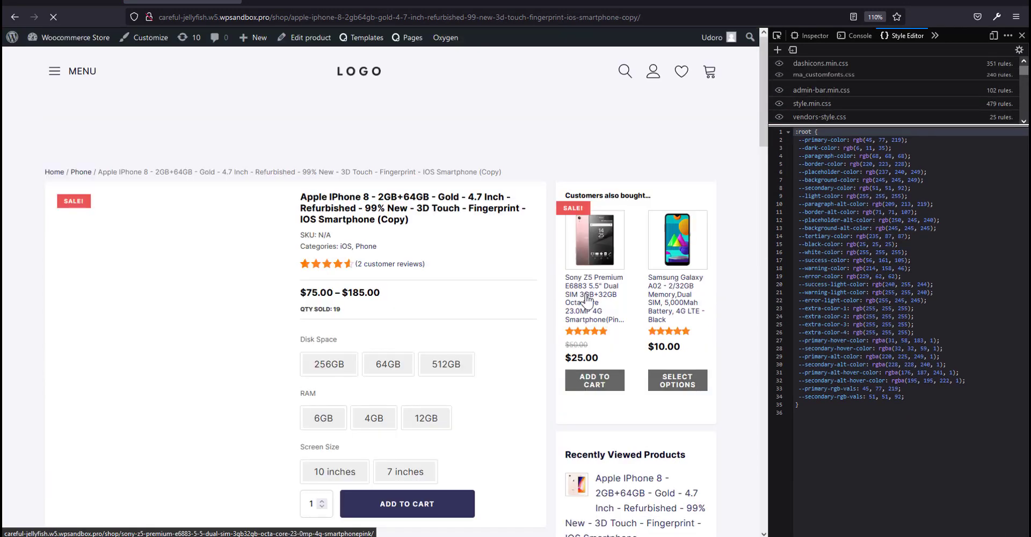
scroll(548, 308, down, 2)
Try the 512GB disk space and 12GB RAM swatches, and deselect them again.
click(389, 236)
click(445, 236)
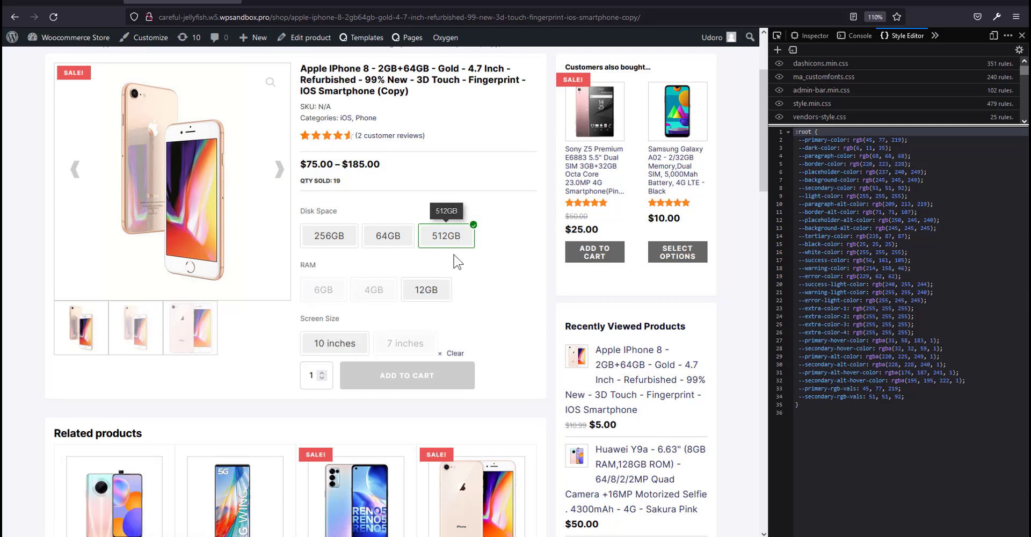
click(431, 295)
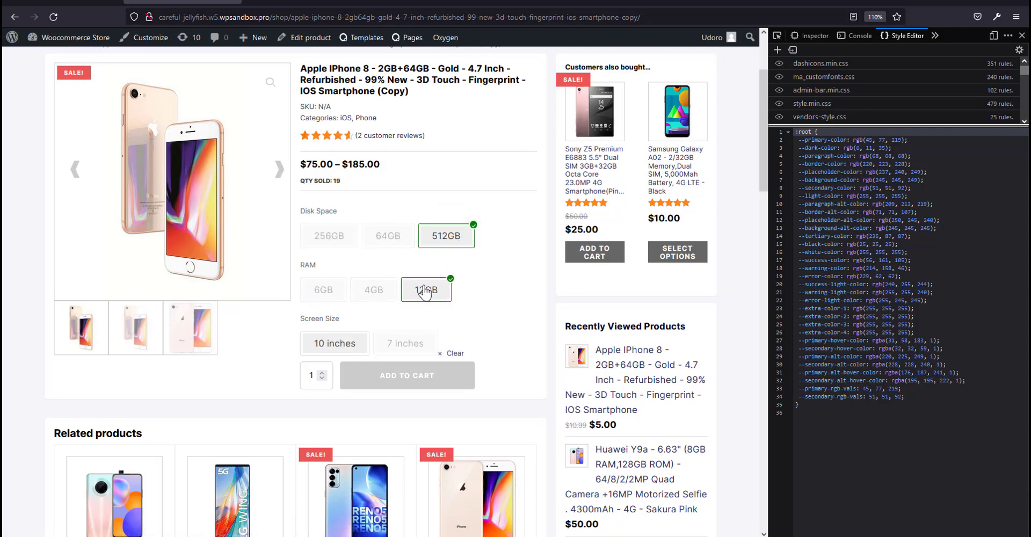
click(427, 291)
click(440, 239)
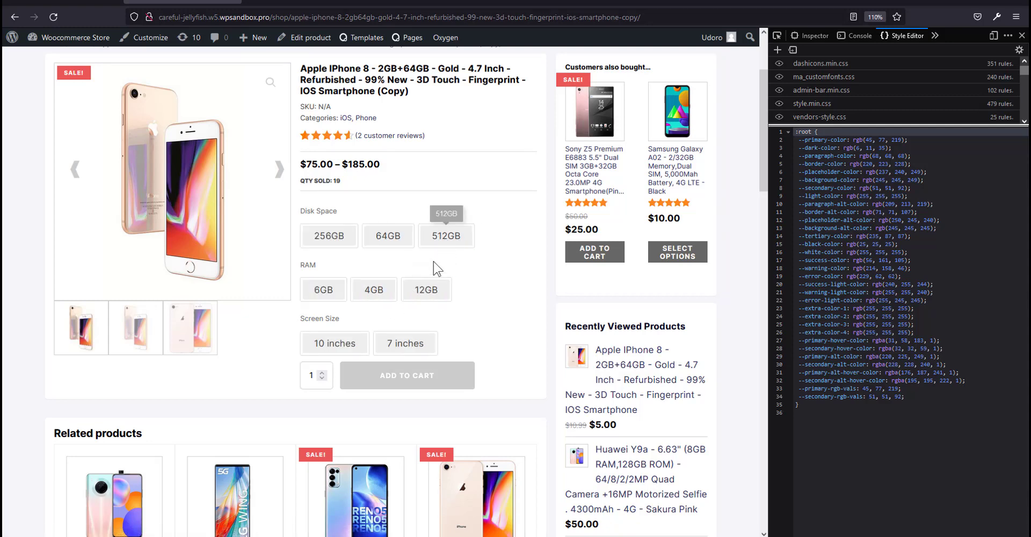
Create an empty inline stylesheet from the 512GB swatch and add the "SWATCHES FOR ATTRIBUTES AND VARIATIONS" rule with a solid 1px #1c6df4 border and matching box-shadow.
click(778, 37)
click(446, 236)
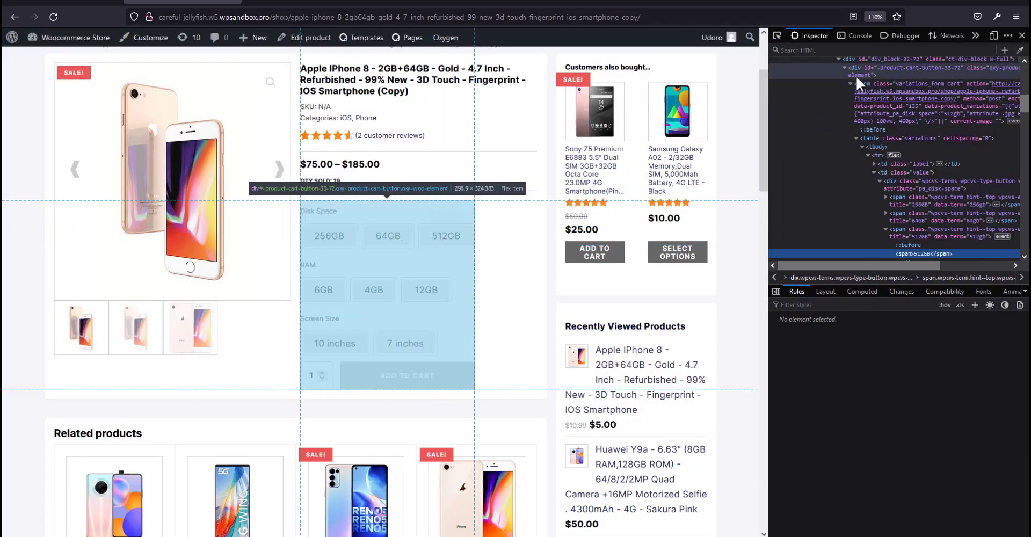
click(975, 305)
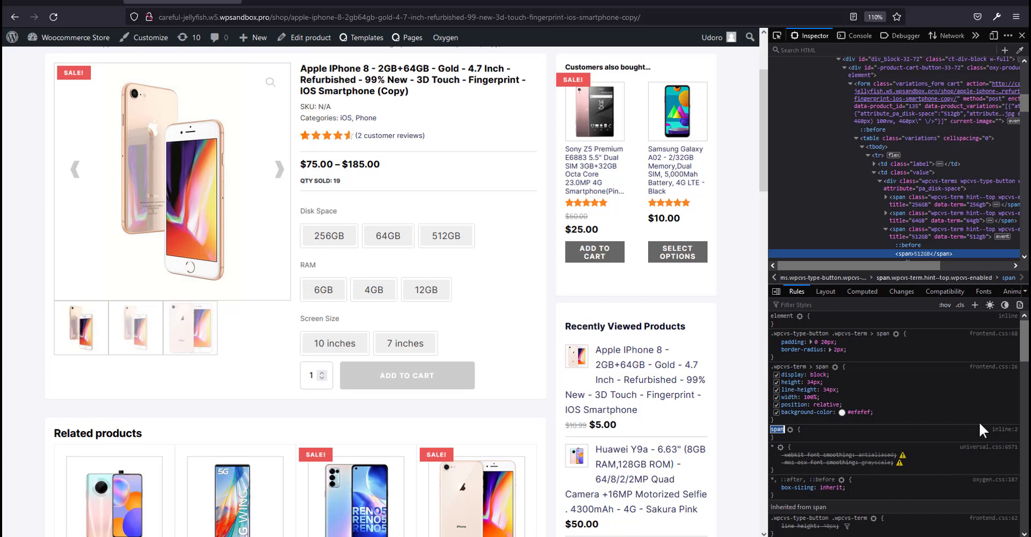
click(1005, 430)
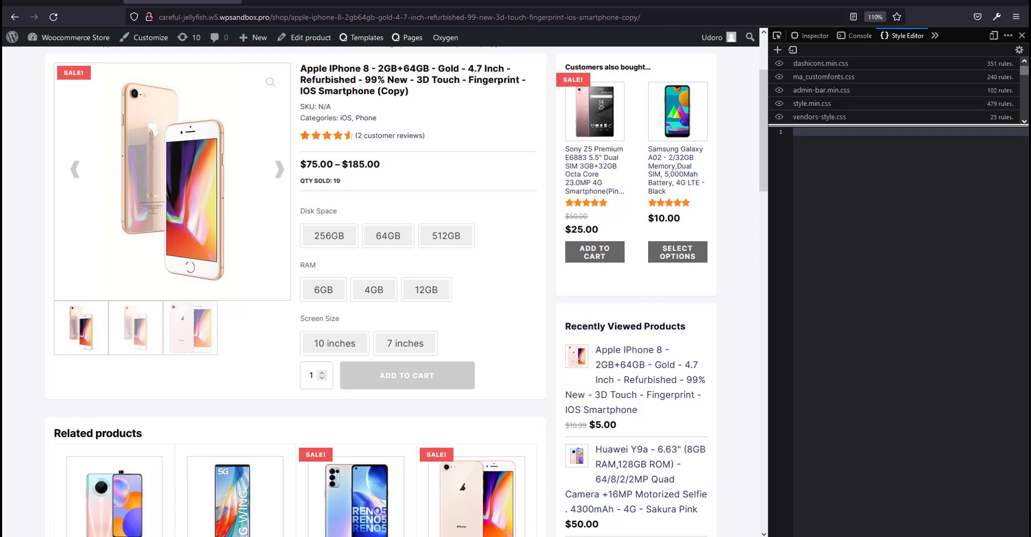
text(/*SWATCHES FOR ATTRIBUTES AND VARIATIONS*/  li.variable-item.button-variable-item.selected {     border: solid 1px #1c6df4;     box-shadow: 0 0 7px 2px #1c6df4!important; })
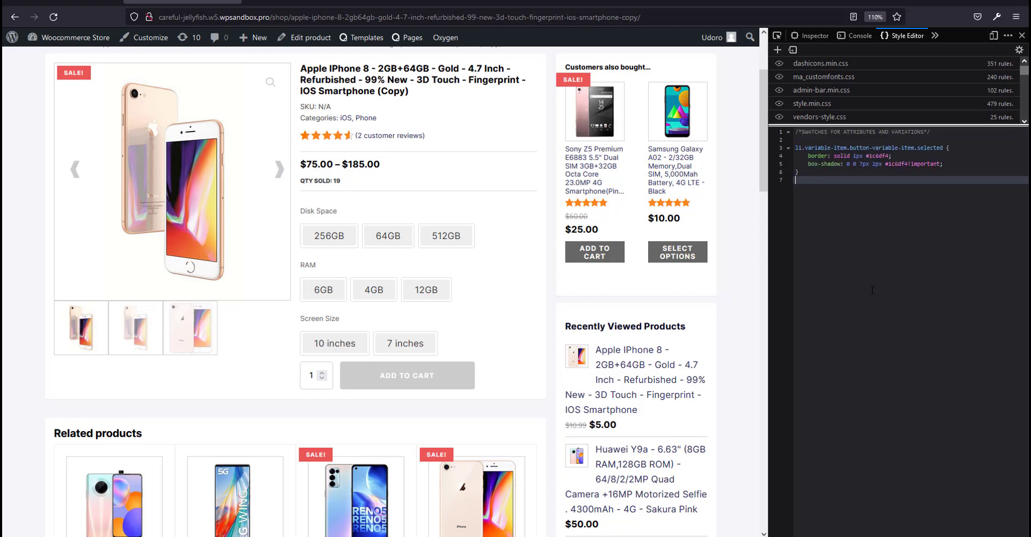
Test the new swatch rule by selecting and clearing different disk space and RAM options.
click(387, 234)
click(428, 241)
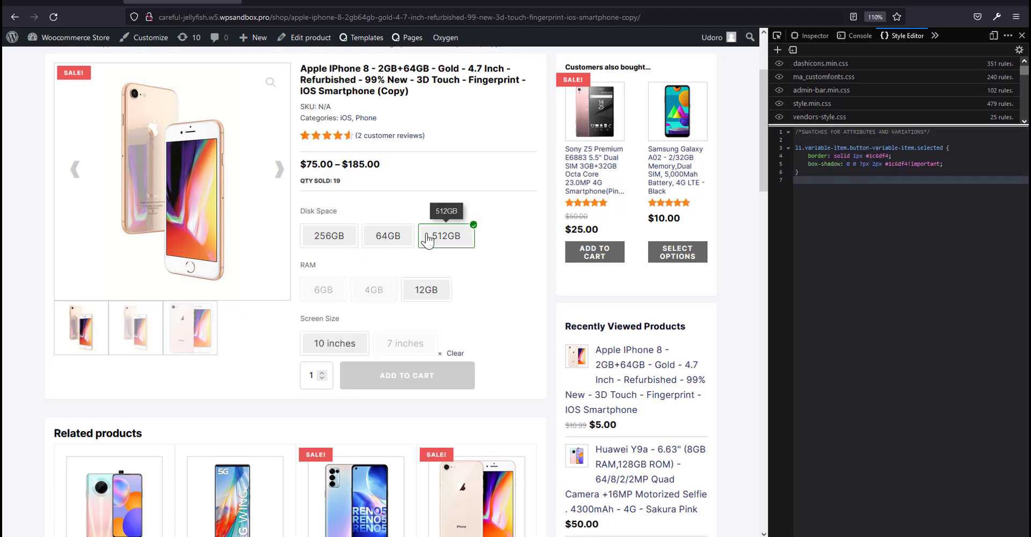
click(428, 292)
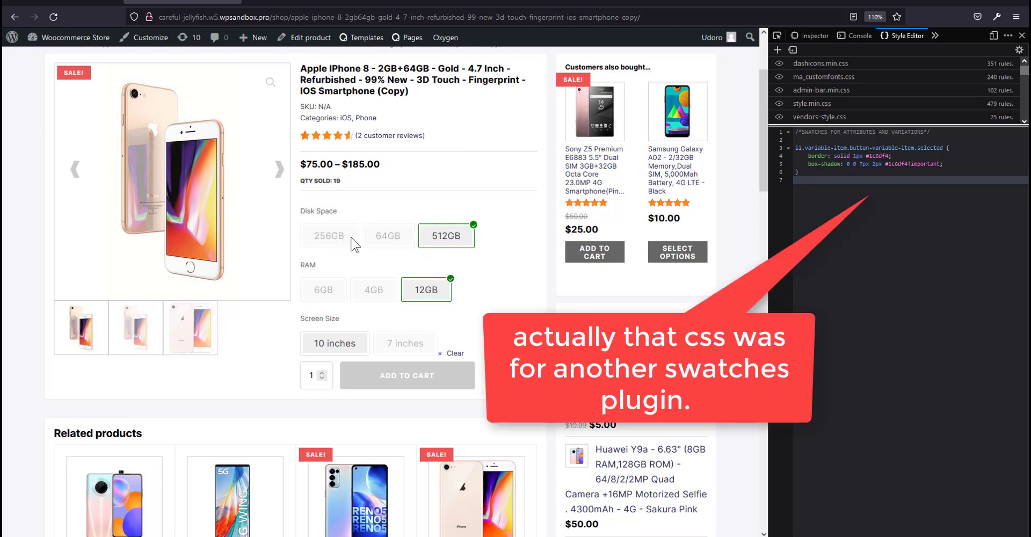
click(454, 237)
click(419, 298)
click(374, 291)
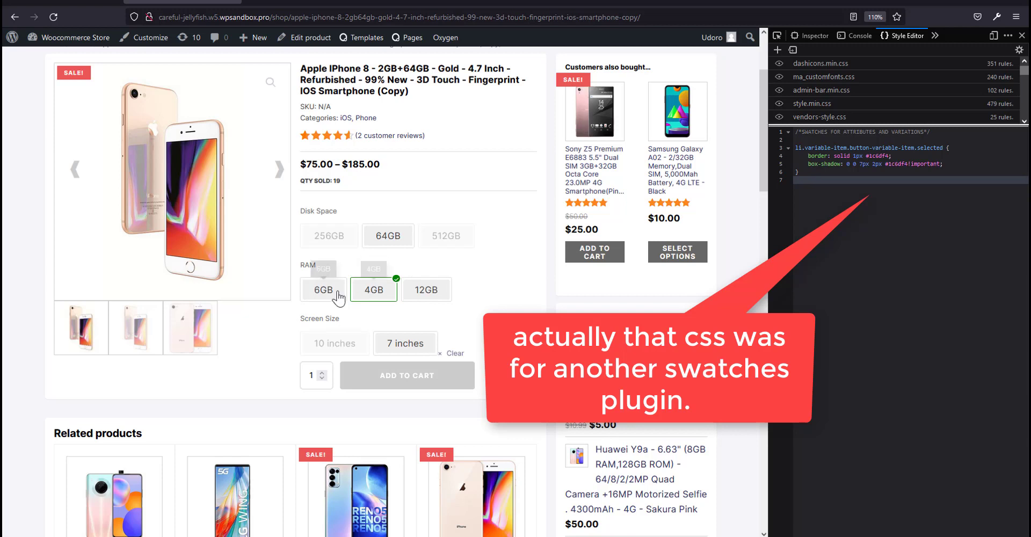
click(337, 291)
click(429, 287)
click(445, 234)
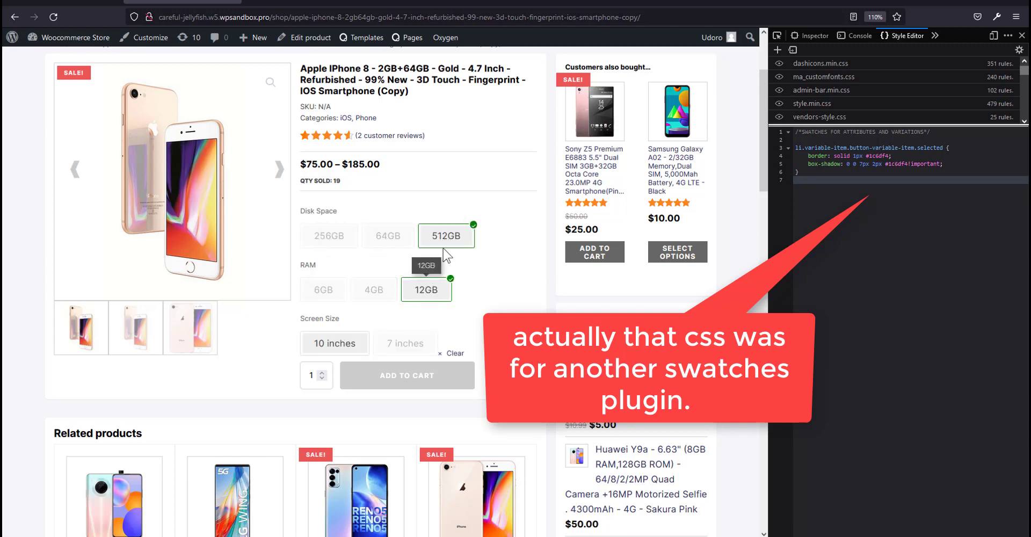
click(448, 235)
click(431, 289)
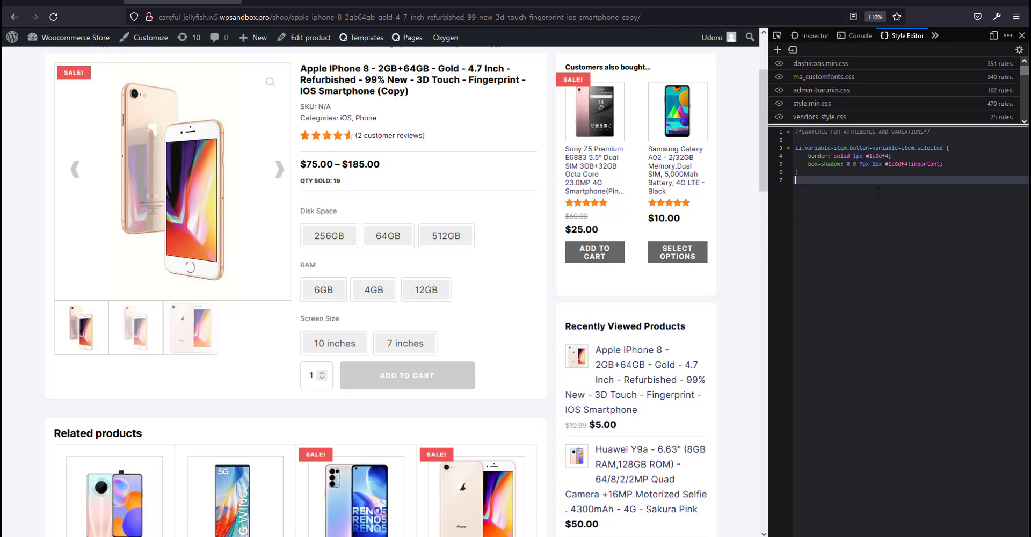
Add a "PRODUCT PRICE ON SINGLE PRODUCT" rule for .product-info p.price with display: flex and gap: 10px below the swatch rule.
key(Return)
key(Return)
key(Return)
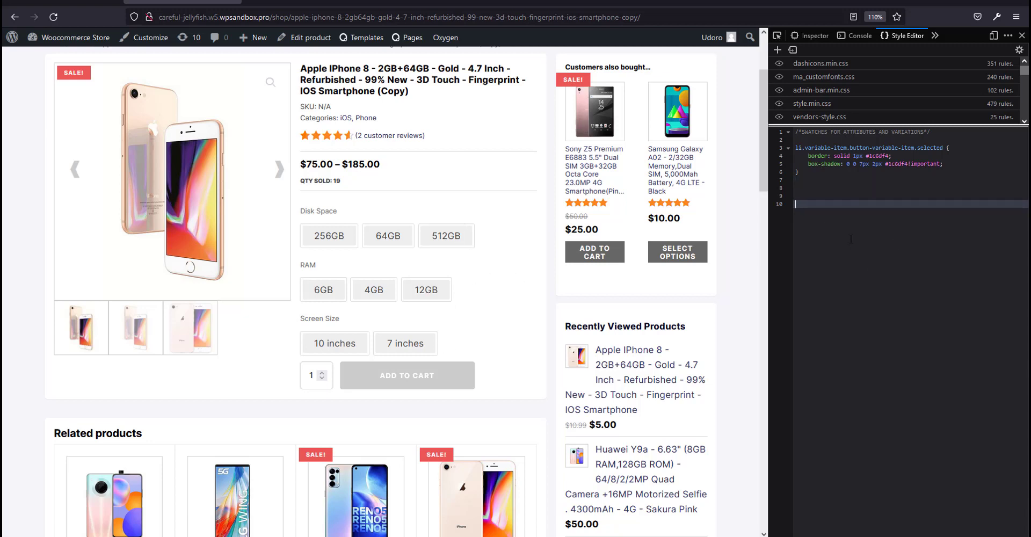
text(/*PRODUCT PRICE ON SINGLE PRODUCT*/ .product-info p.price {     display: flex;     gap: 10px; })
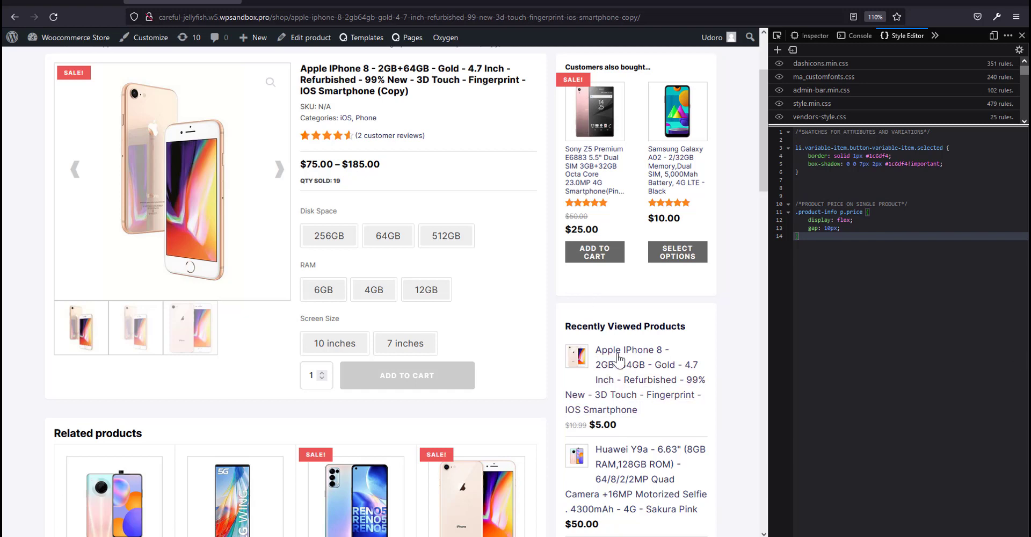
Add the "RECENTLY VIEWED ON SINGLE PRODUCT" rules: titles and prices 12px!important, images max-width 6em with 4px margins, links 10px with line-height 1.3.
scroll(603, 364, down, 2)
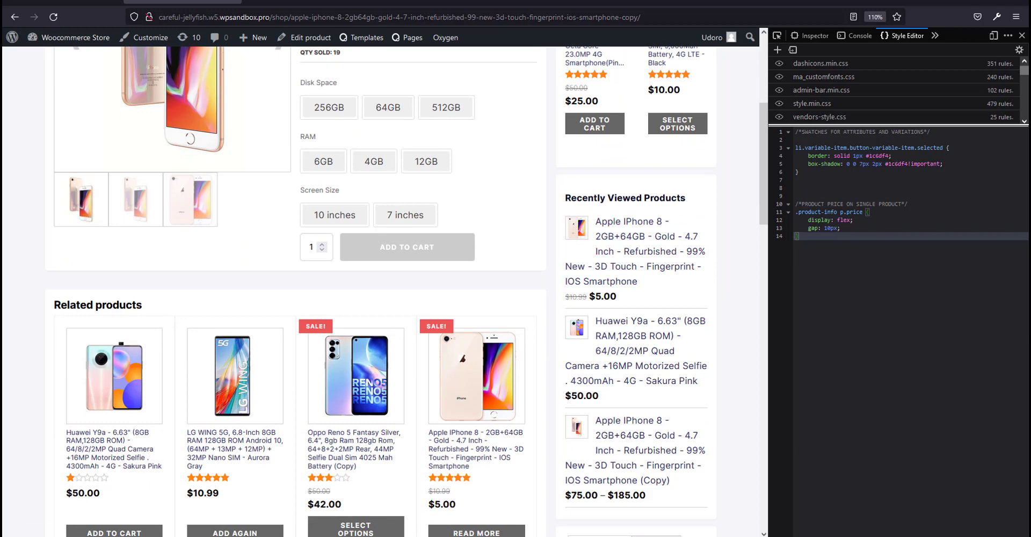
text(})
key(Return)
key(Return)
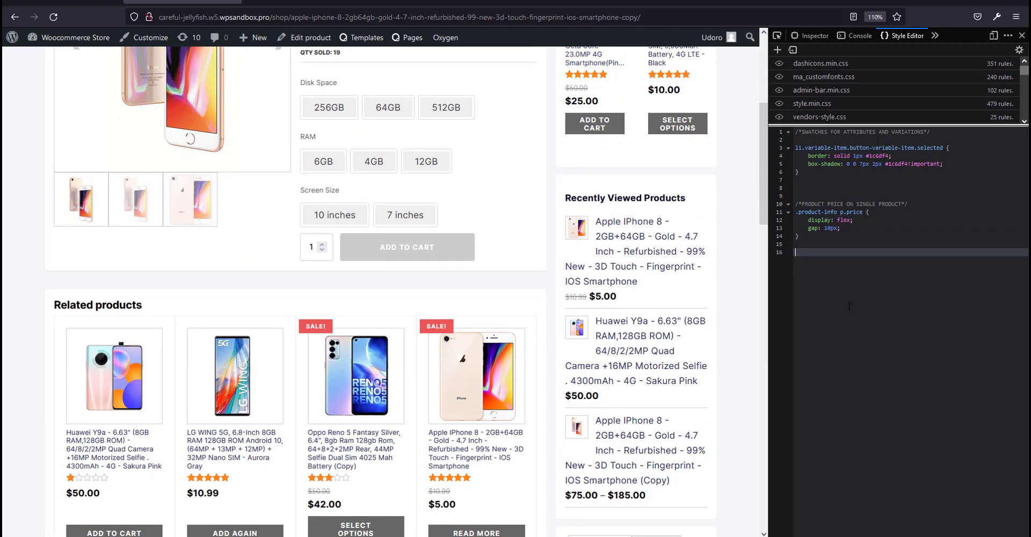
key(ctrl+v)
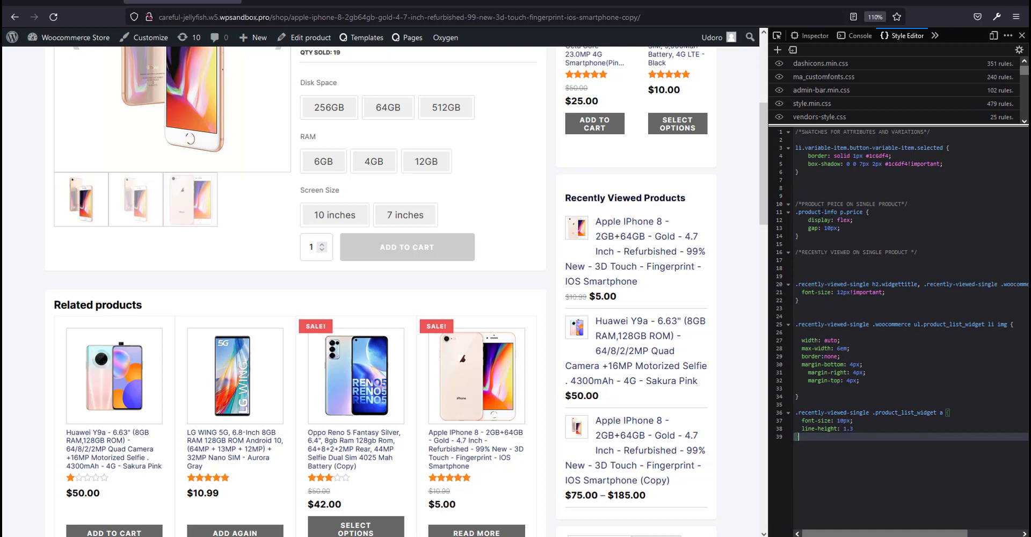
click(799, 213)
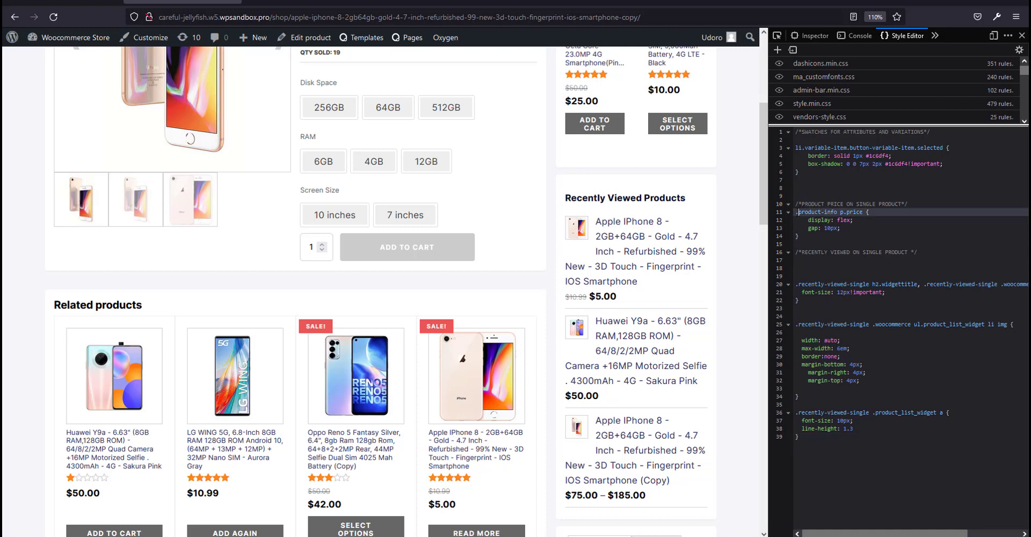
click(827, 261)
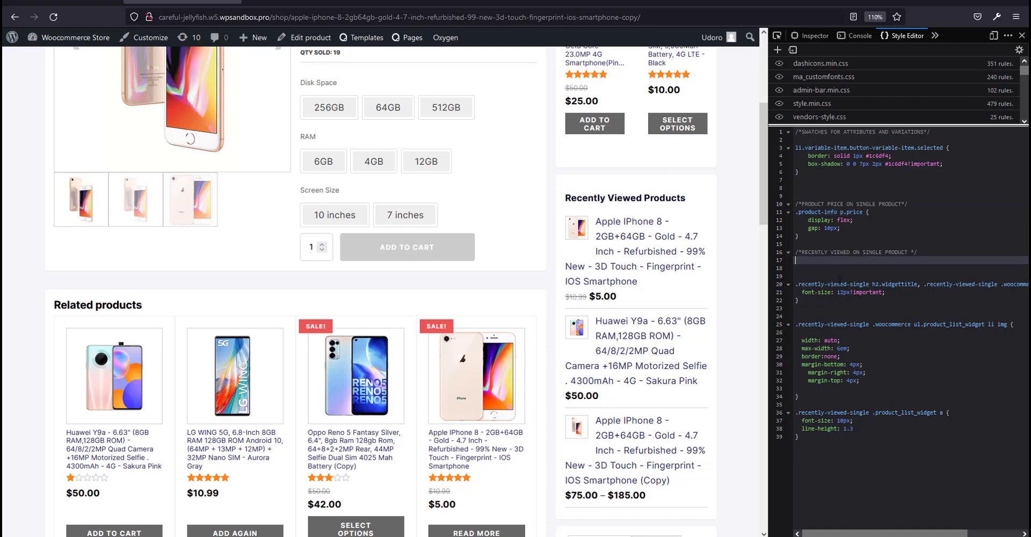
Move the swatch, product price and recently viewed CSS into the woo stylesheet in Oxygen, below the review bar rules.
click(869, 284)
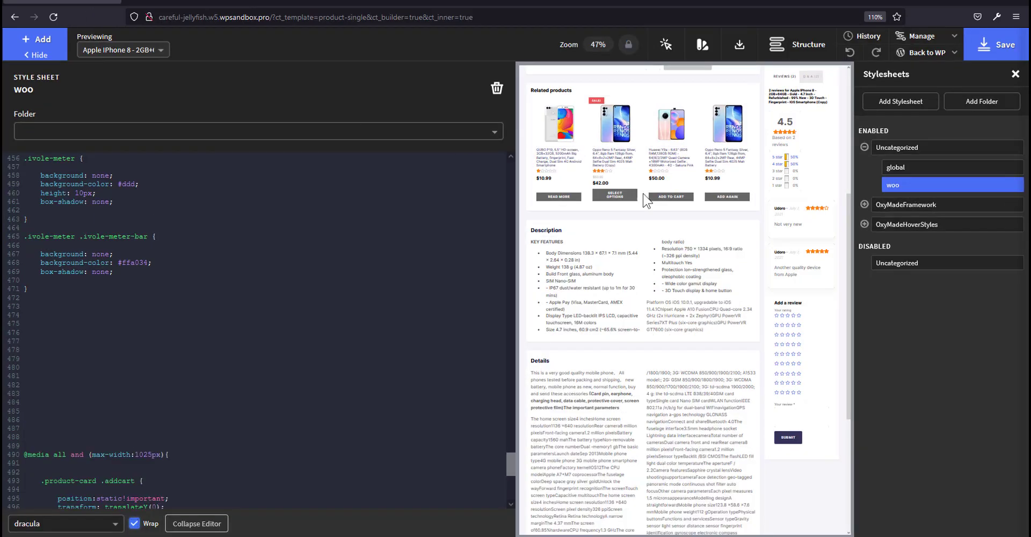
scroll(801, 156, up, 3)
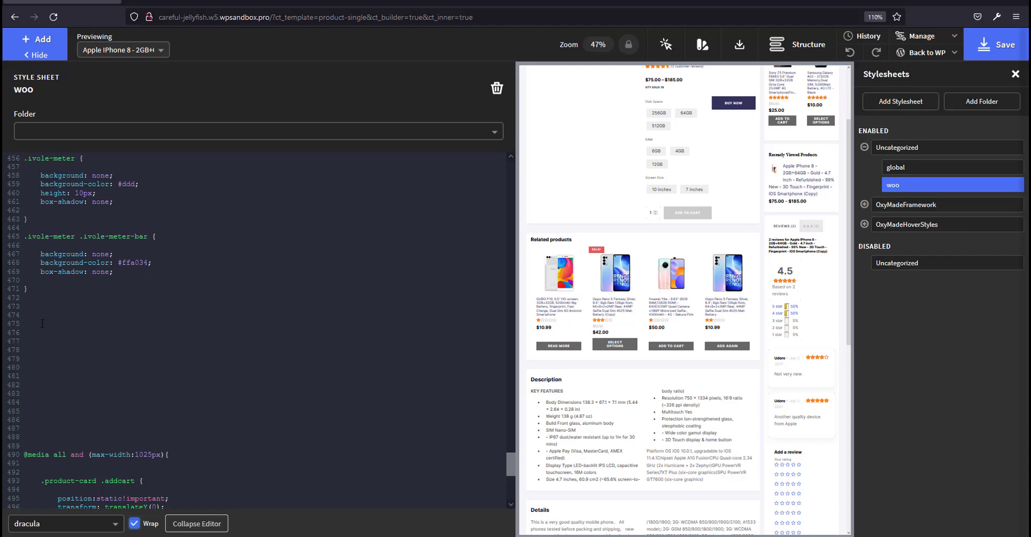
scroll(430, 384, up, 3)
scroll(605, 380, up, 3)
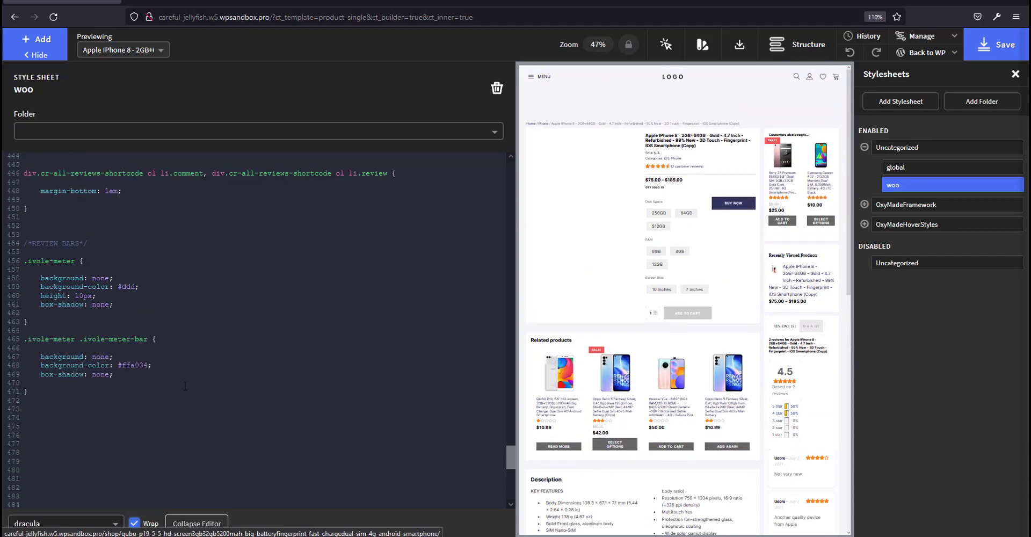
scroll(50, 434, down, 6)
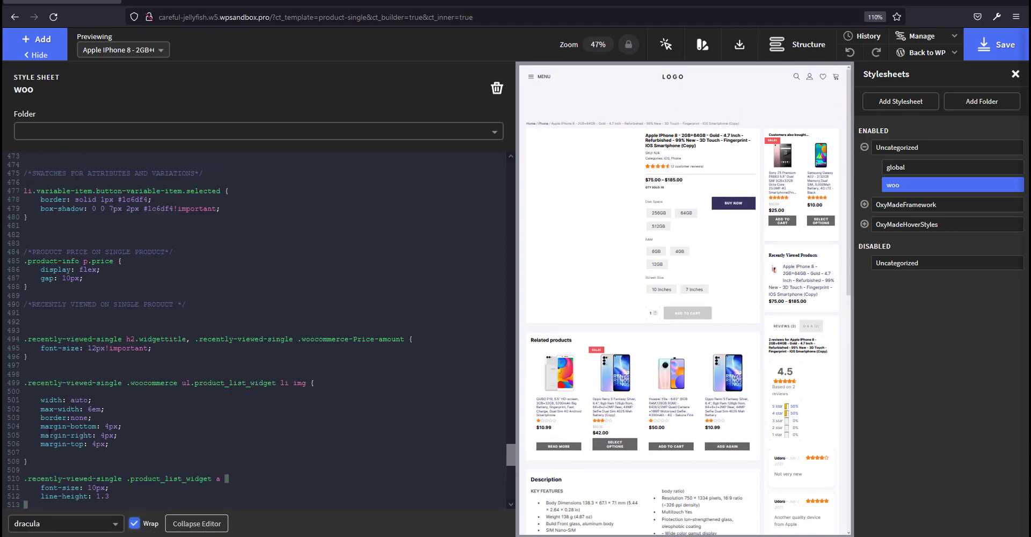
Select the Recently Viewed Products widget in Oxygen, and put the CSS back in the product page's inline stylesheet to look up its .recently-viewed-single selector.
click(810, 281)
scroll(757, 419, down, 3)
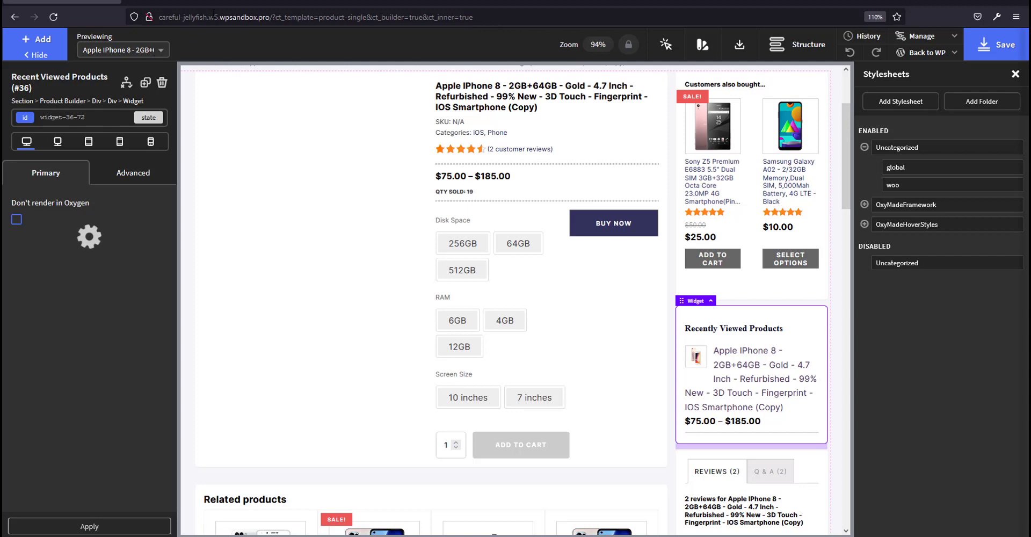
click(182, 3)
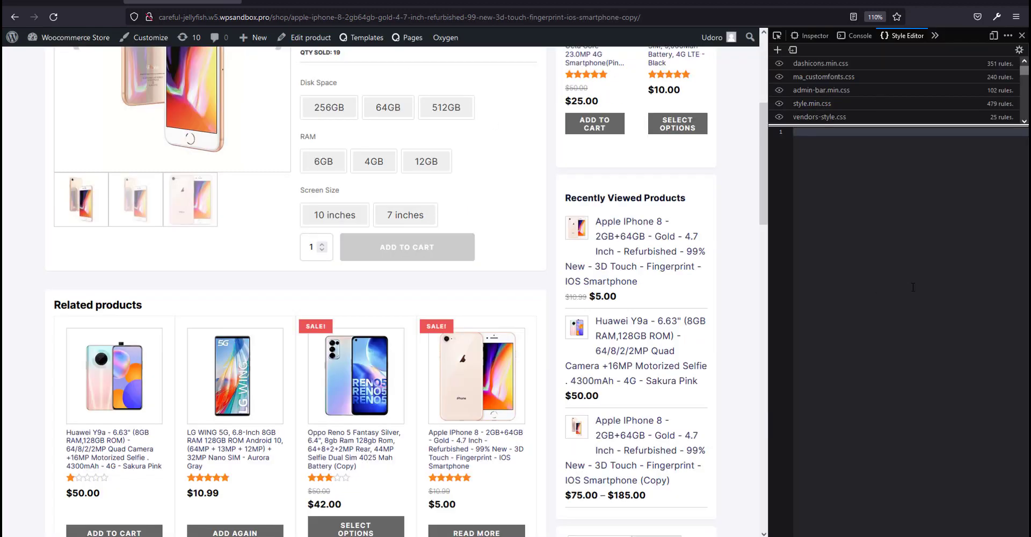
key(ctrl+v)
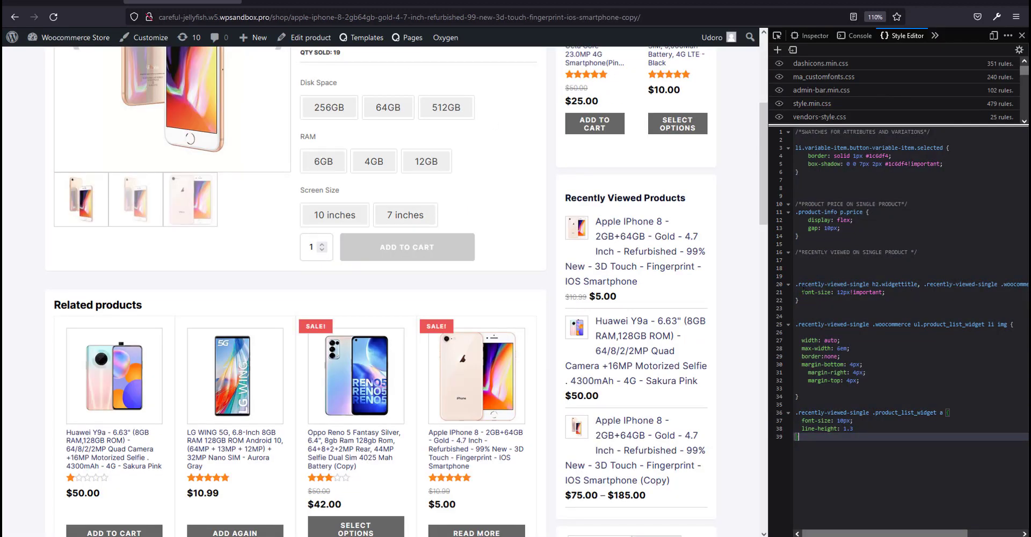
drag(797, 284, 872, 284)
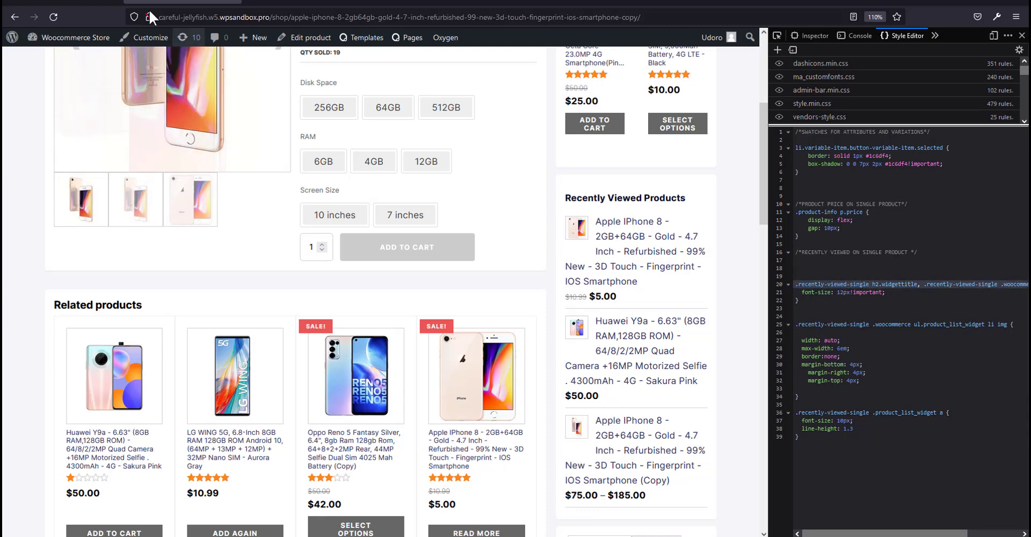
click(97, 2)
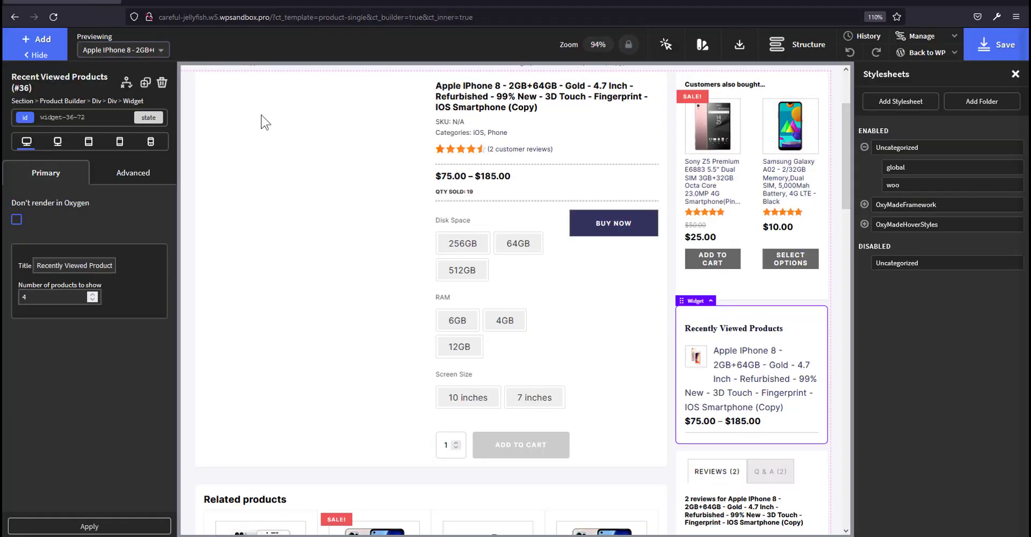
Add the suggested class recently-viewed-single to the Recently Viewed Products widget.
click(744, 341)
click(91, 115)
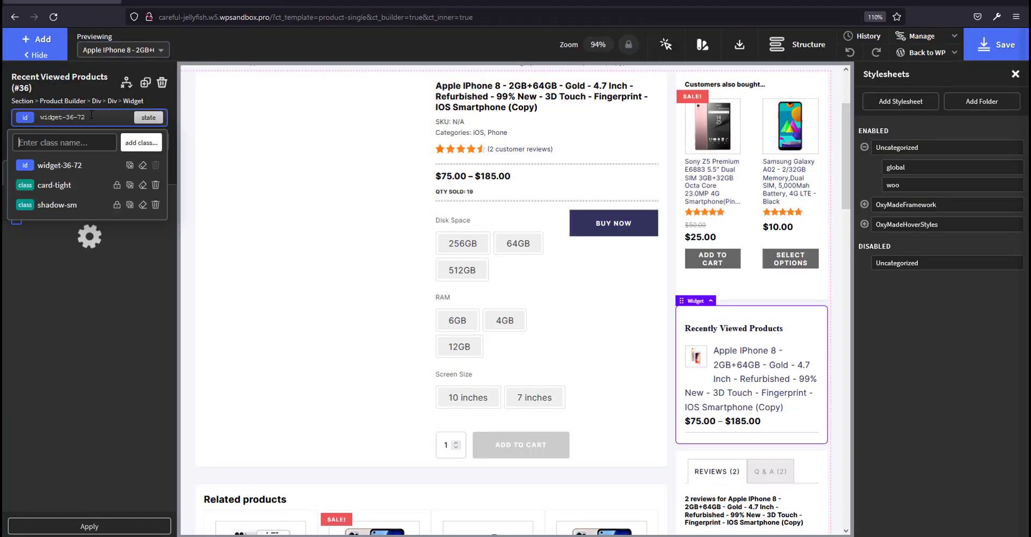
text(recen)
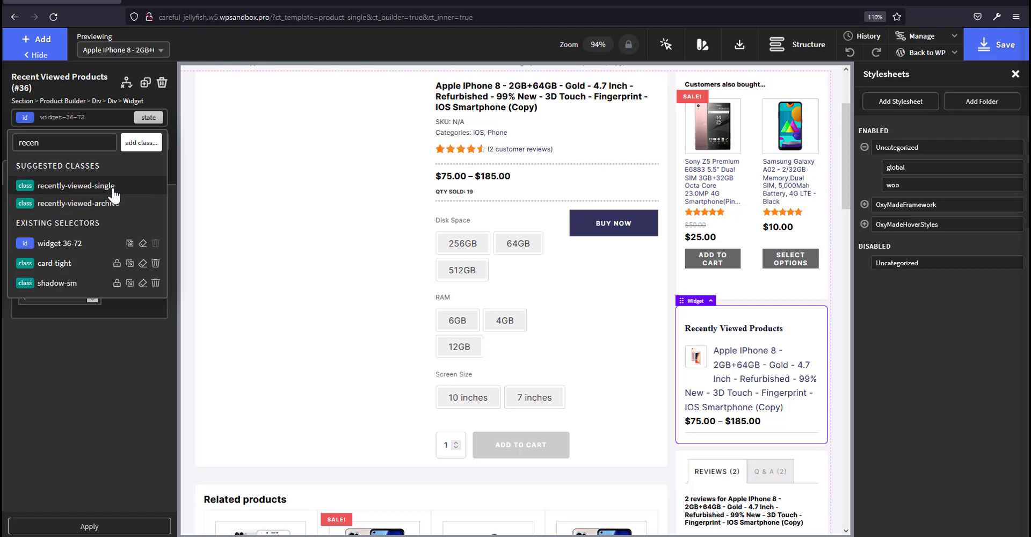
click(80, 186)
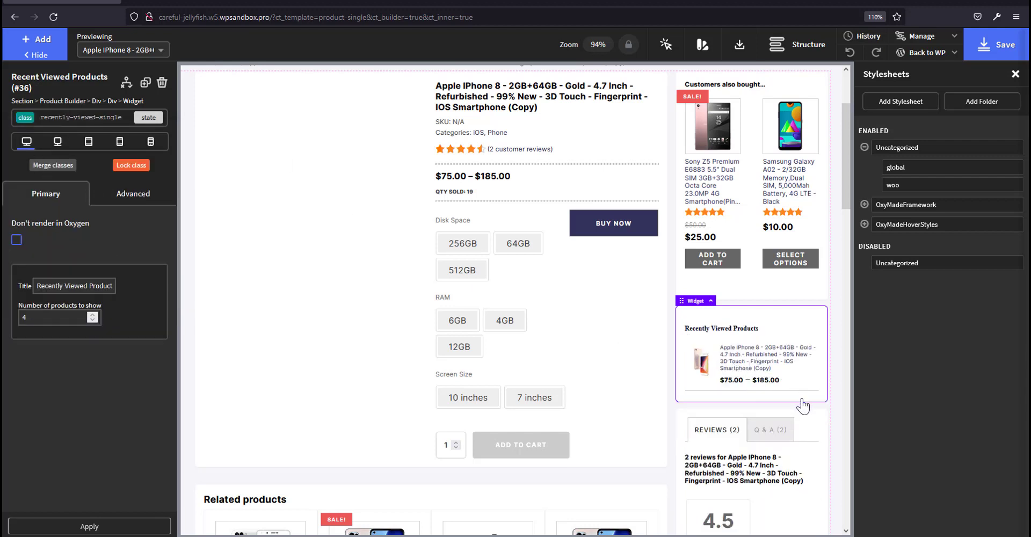
Remove the recently-viewed-single class from the widget and add it again to compare the styling.
click(116, 129)
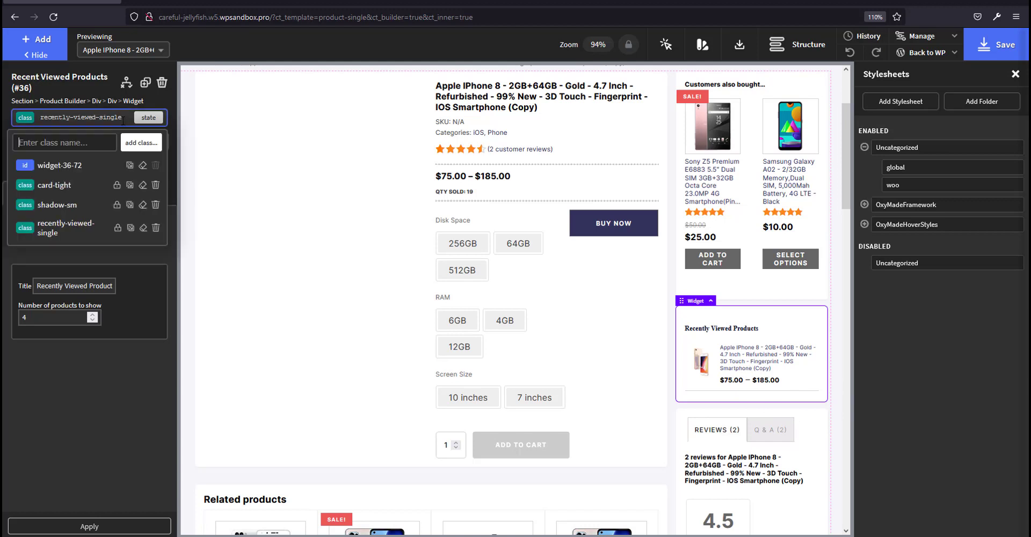
click(157, 236)
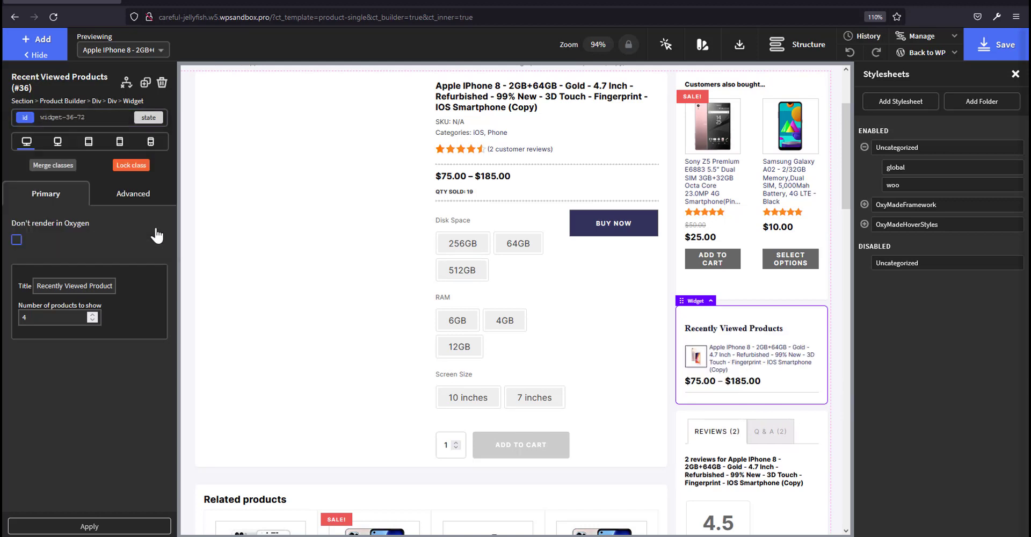
click(104, 123)
text(rec)
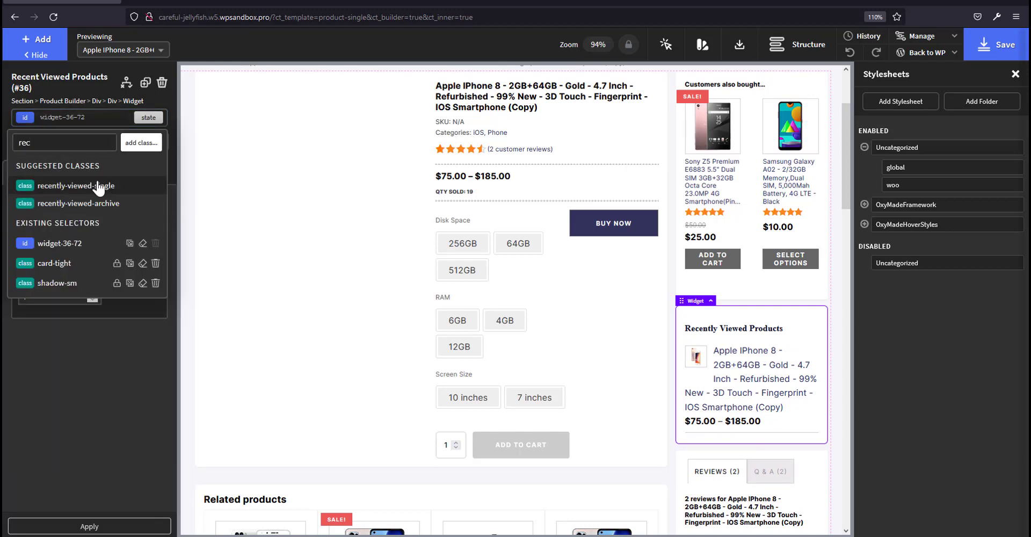
click(98, 188)
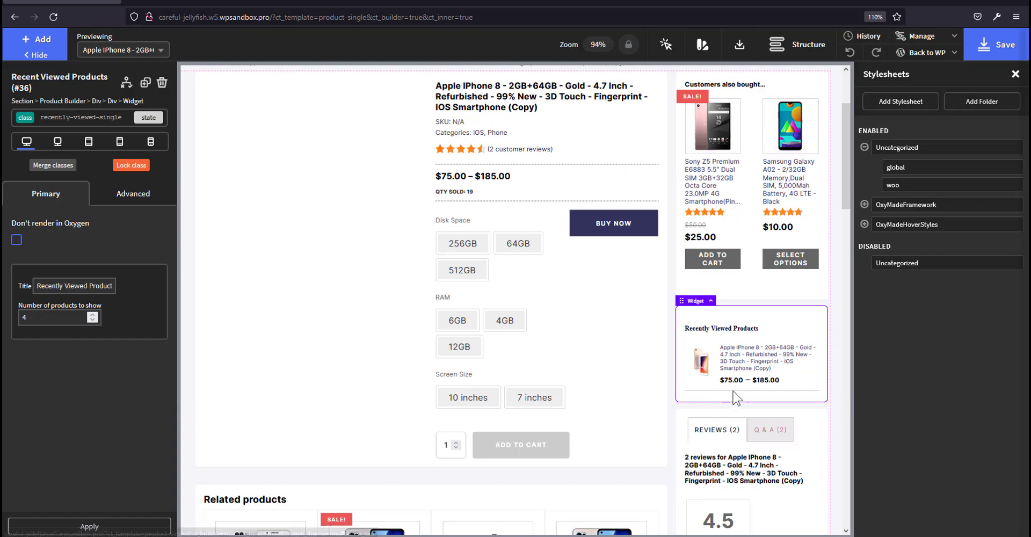
Save the template in Oxygen and check the Recently Viewed Products list on the reloaded iPhone 8 (Copy) product page.
click(988, 50)
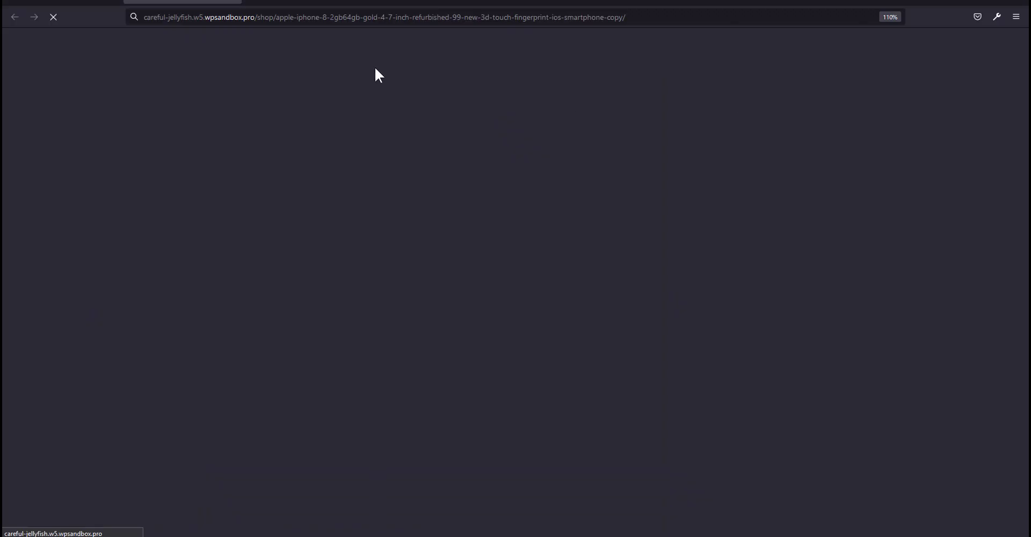
click(345, 2)
click(183, 2)
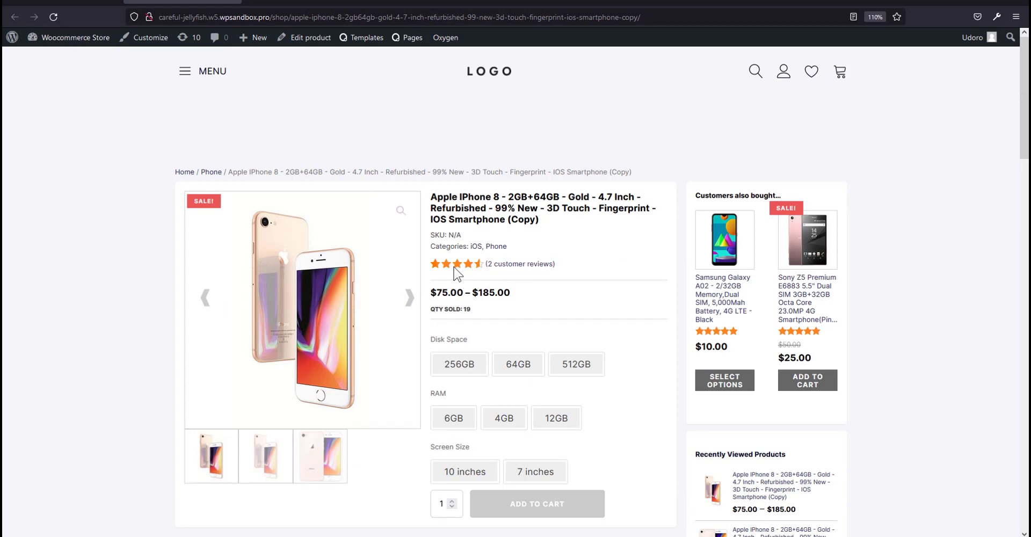
scroll(502, 272, down, 3)
scroll(525, 279, up, 3)
scroll(575, 269, down, 5)
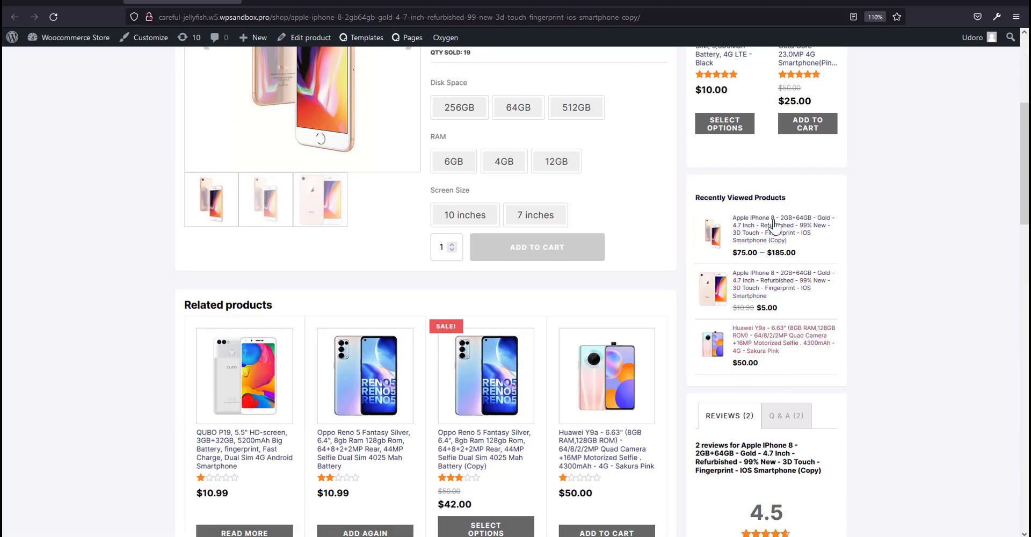
scroll(771, 276, down, 3)
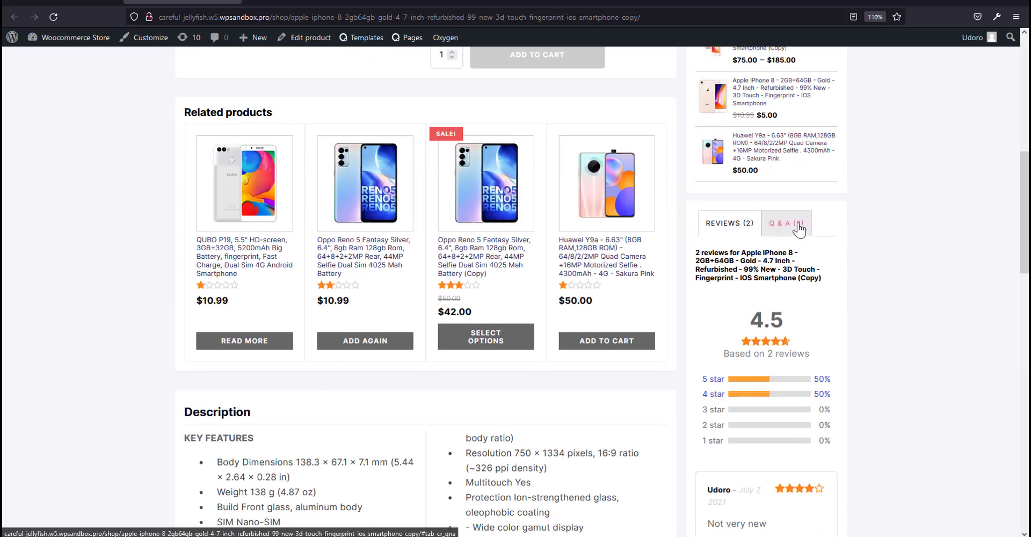
Switch between the Q & A and Reviews tabs, and compare the page with the demo.local version of the product.
click(787, 223)
click(741, 225)
click(793, 230)
click(745, 231)
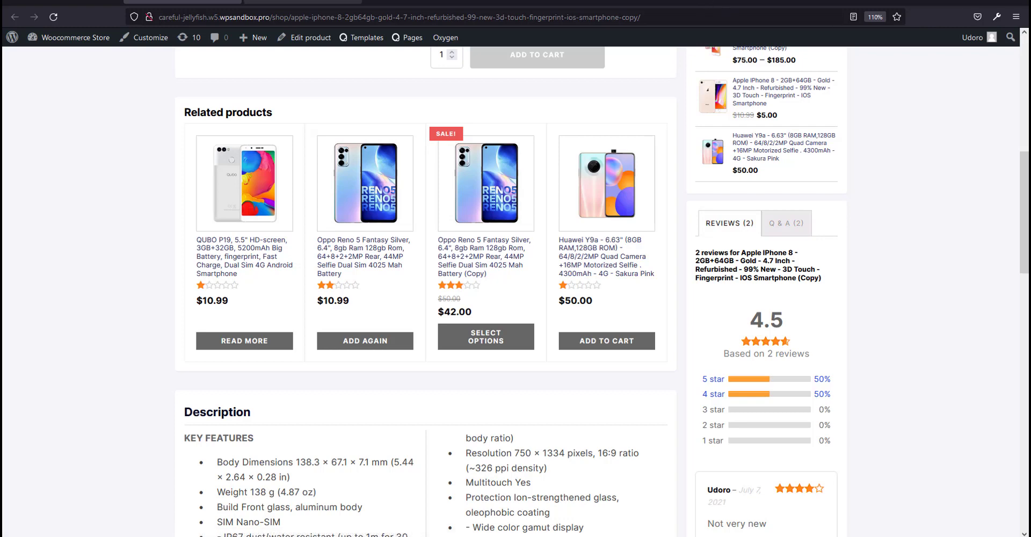
click(303, 2)
scroll(726, 375, down, 3)
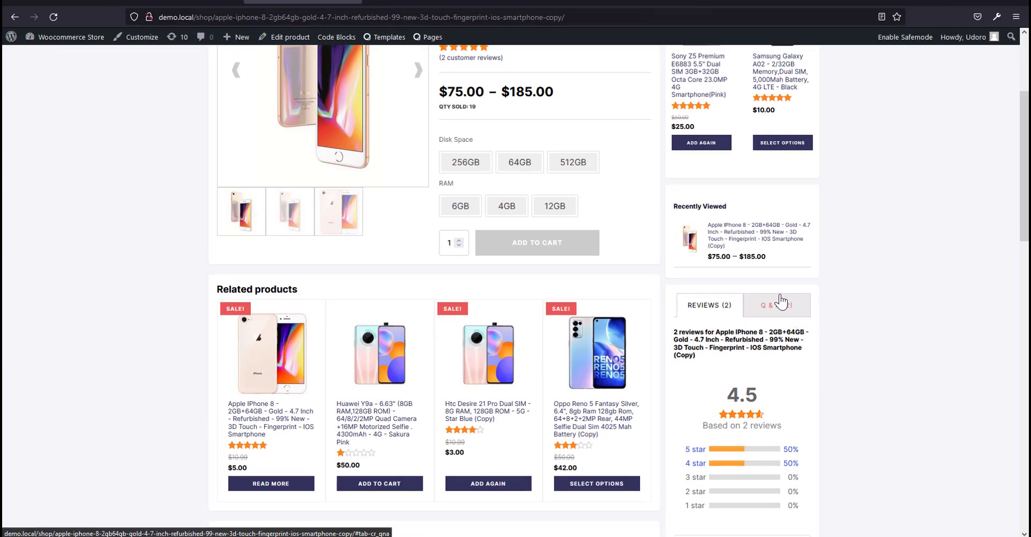
click(183, 2)
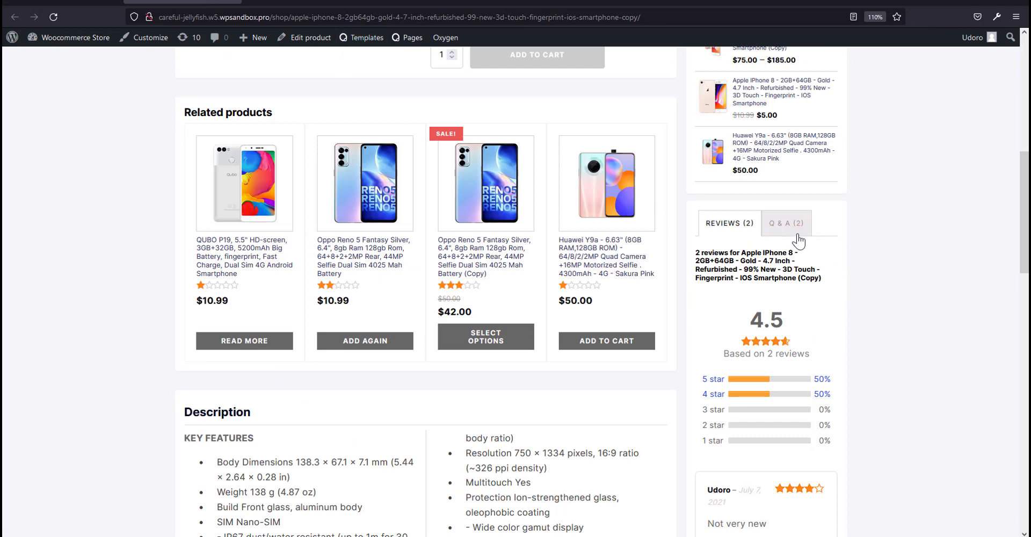
Review the customer reviews and the Q & A content in the product sidebar, and return to the Reviews tab.
scroll(801, 396, down, 5)
scroll(804, 361, up, 1)
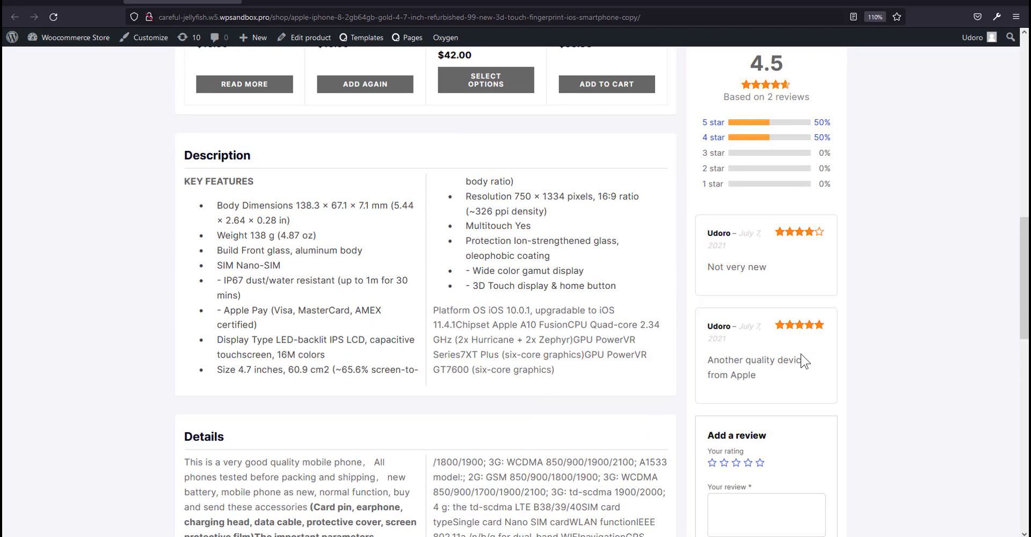
scroll(773, 333, up, 4)
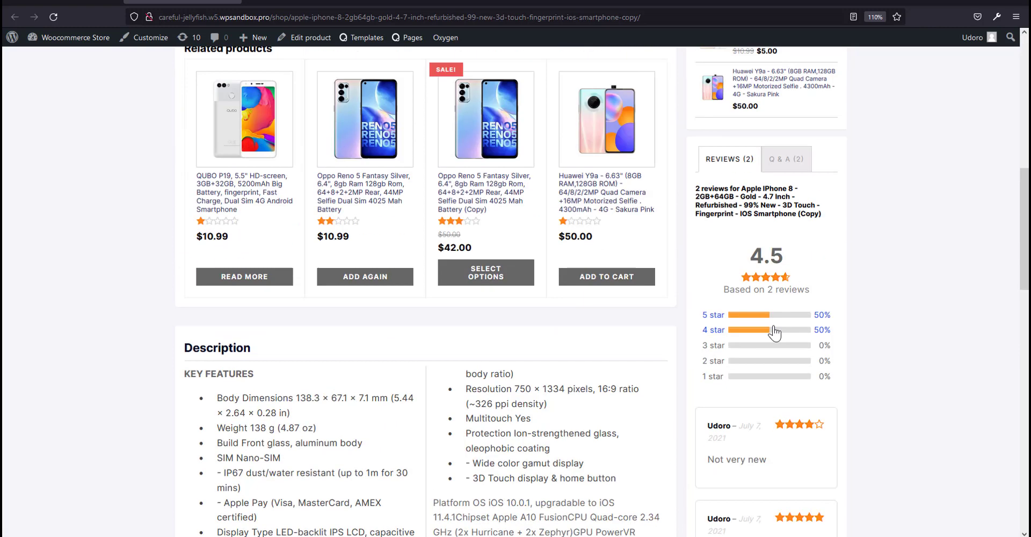
click(797, 169)
scroll(798, 360, down, 4)
scroll(799, 360, up, 2)
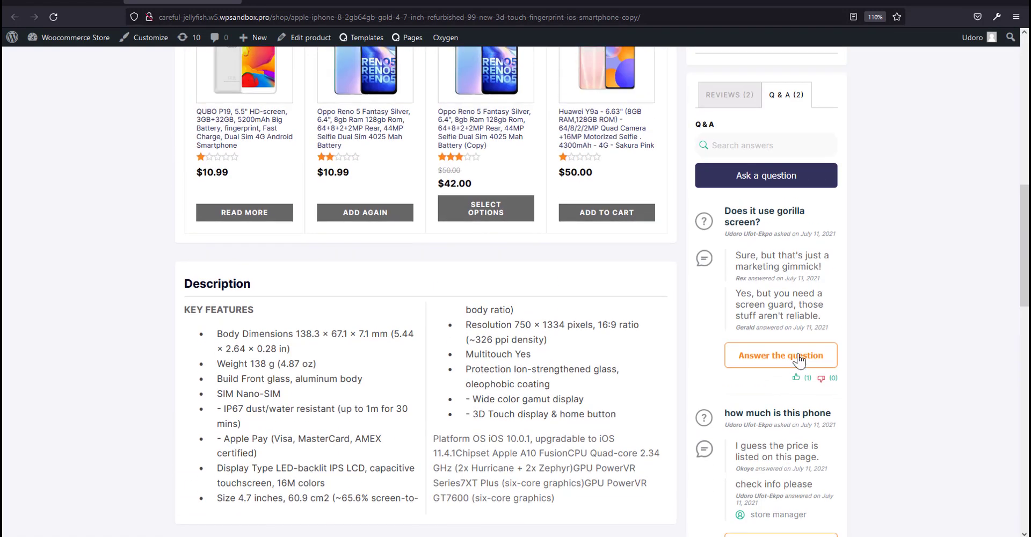
scroll(787, 251, up, 2)
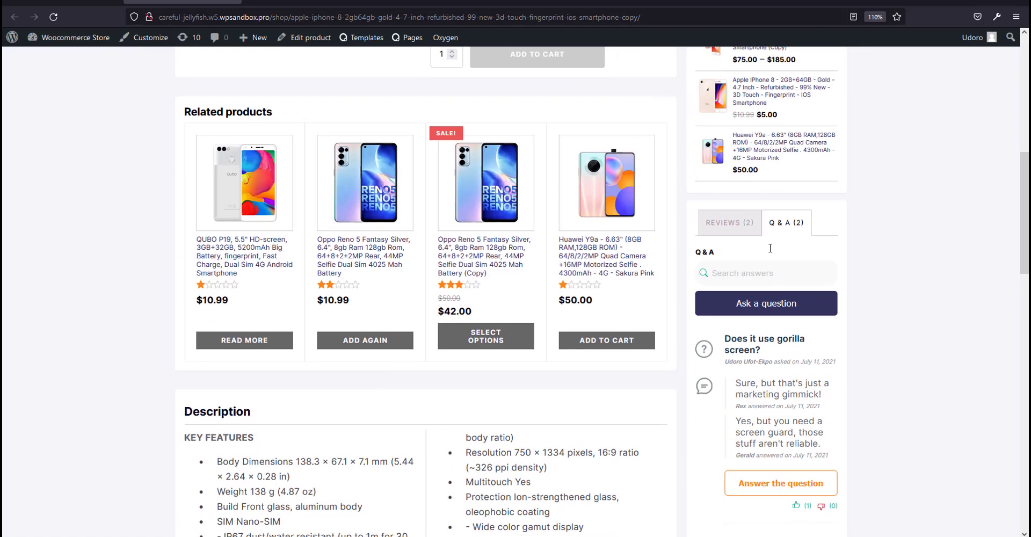
click(751, 224)
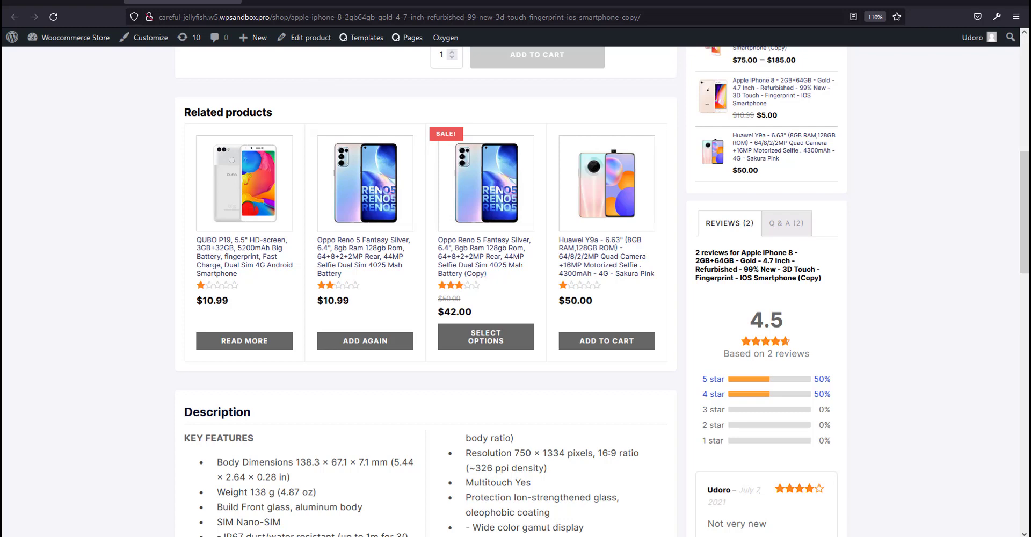
Choose the 512GB, 12GB and 10 inches variation of the iPhone 8 (Copy) product and add it to the cart.
scroll(661, 350, up, 7)
scroll(651, 356, down, 1)
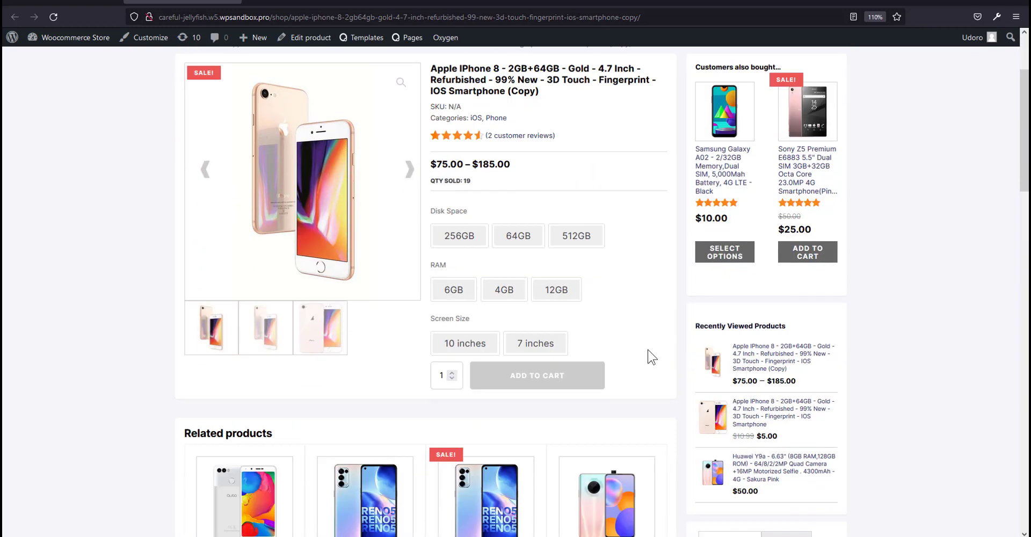
click(556, 290)
click(577, 235)
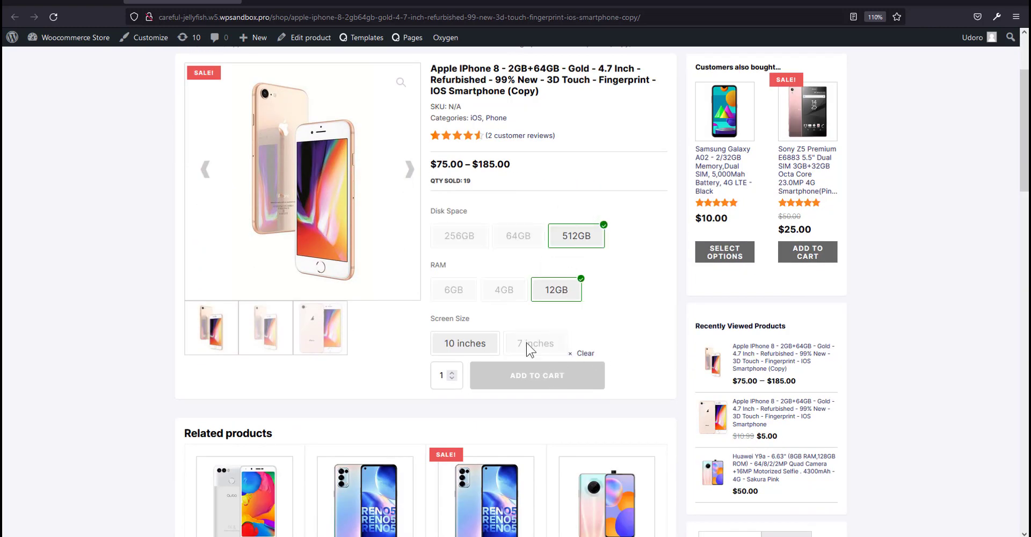
click(465, 347)
click(542, 404)
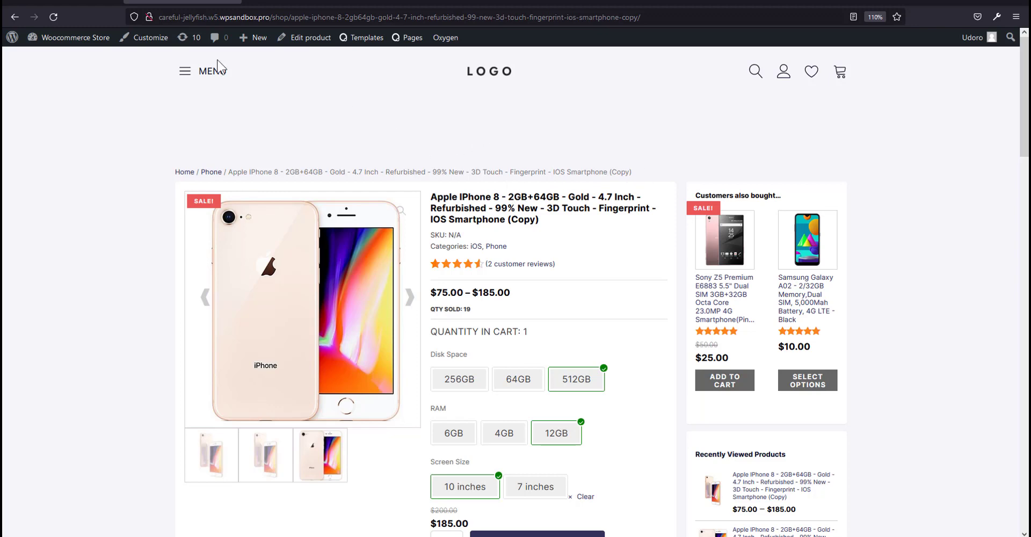
Open the WordPress dashboard and look through the installed plugins for Header Footer Code Manager.
mouse_move(74, 38)
click(87, 62)
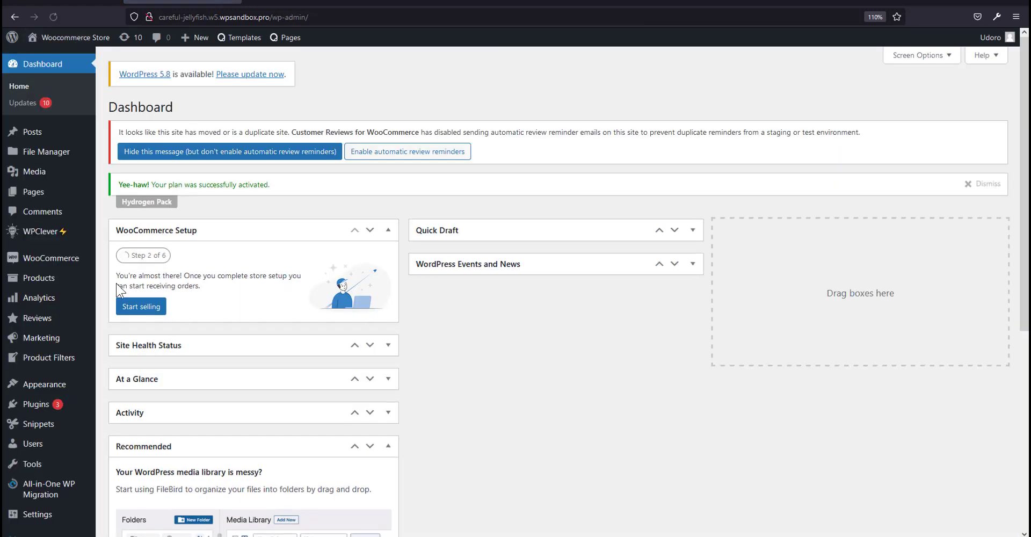
scroll(84, 339, down, 3)
scroll(84, 338, down, 2)
mouse_move(34, 444)
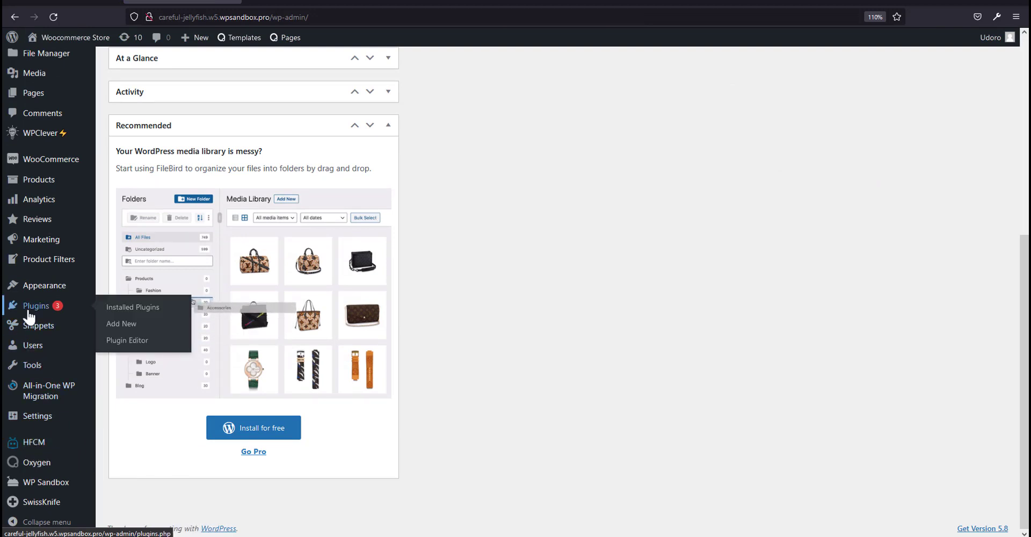
click(29, 315)
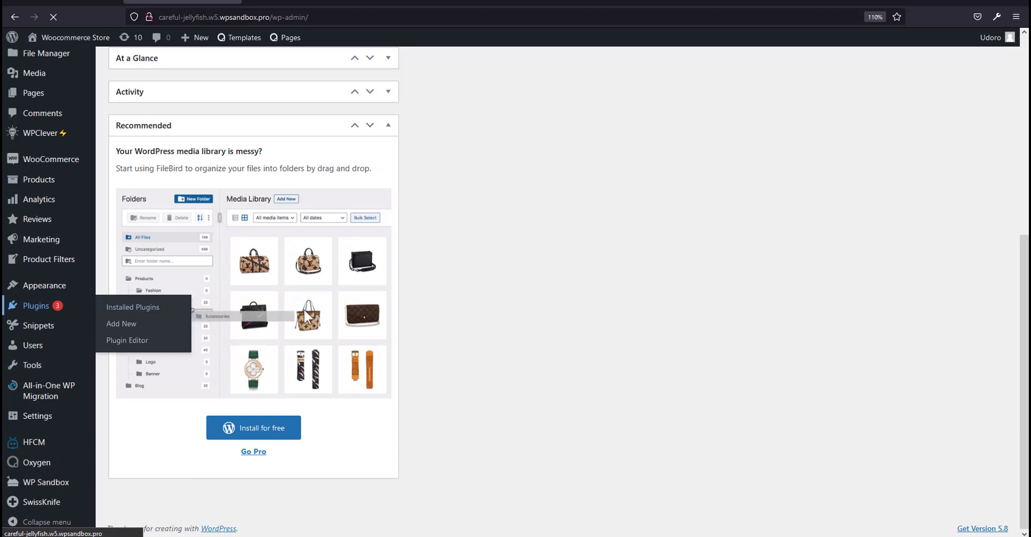
scroll(300, 328, down, 6)
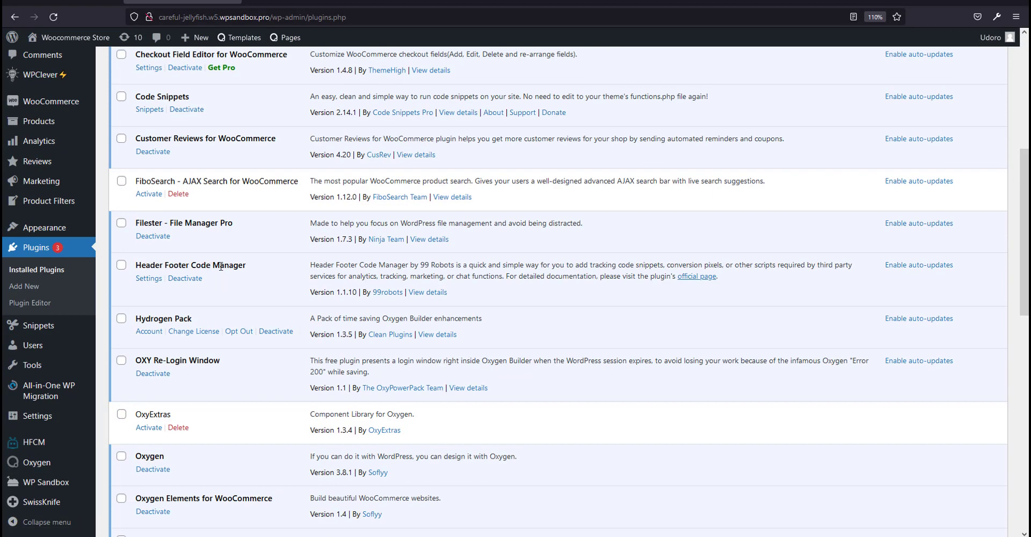
Open the HFCM snippet "Fade out 'added to cart' after 5 mins" for editing and check which pages can be excluded.
click(30, 450)
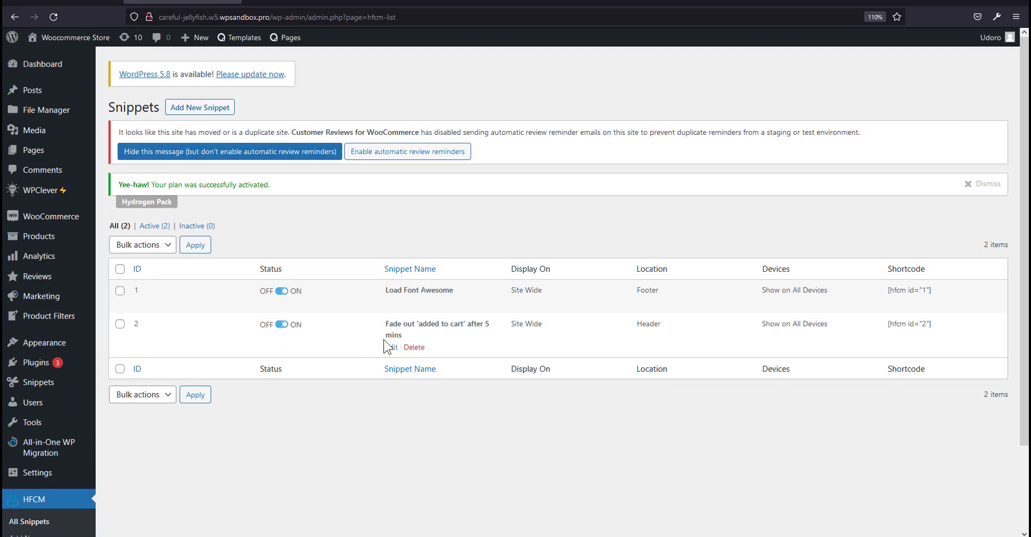
click(393, 348)
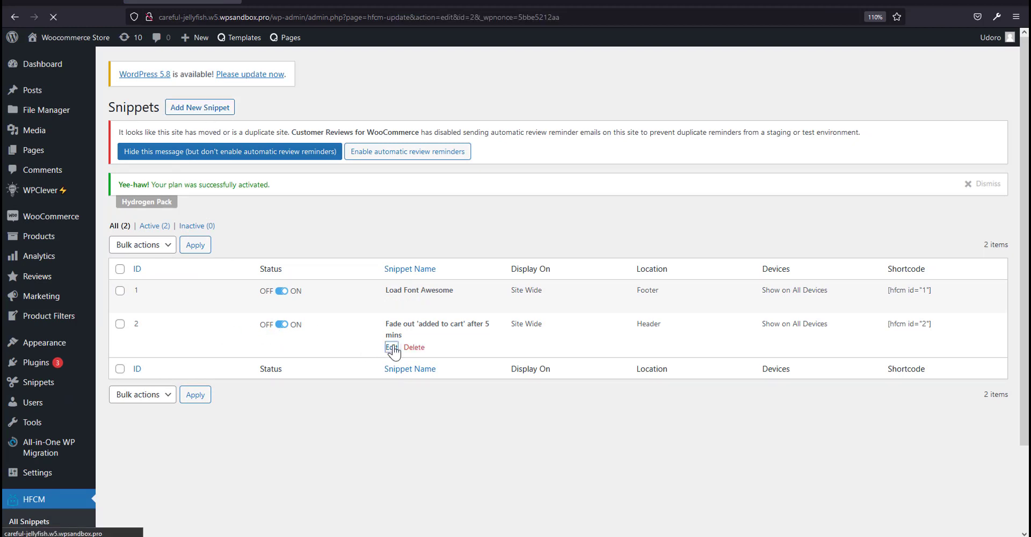
scroll(316, 207, down, 2)
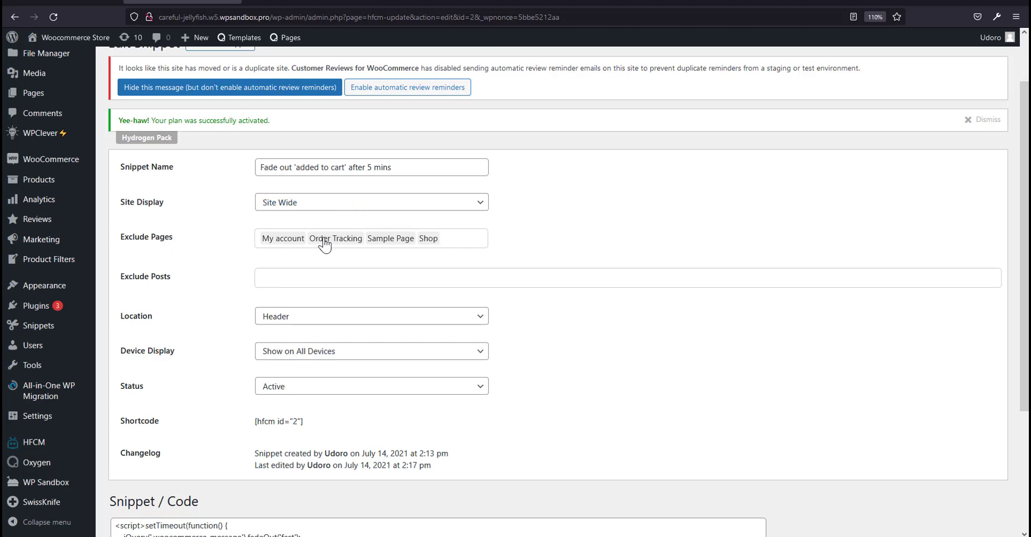
click(454, 236)
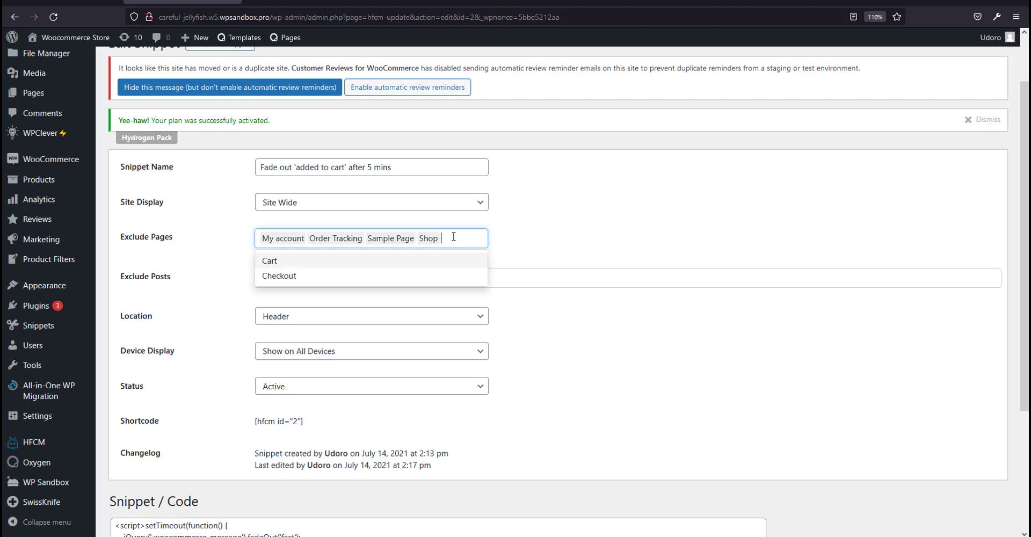
click(594, 220)
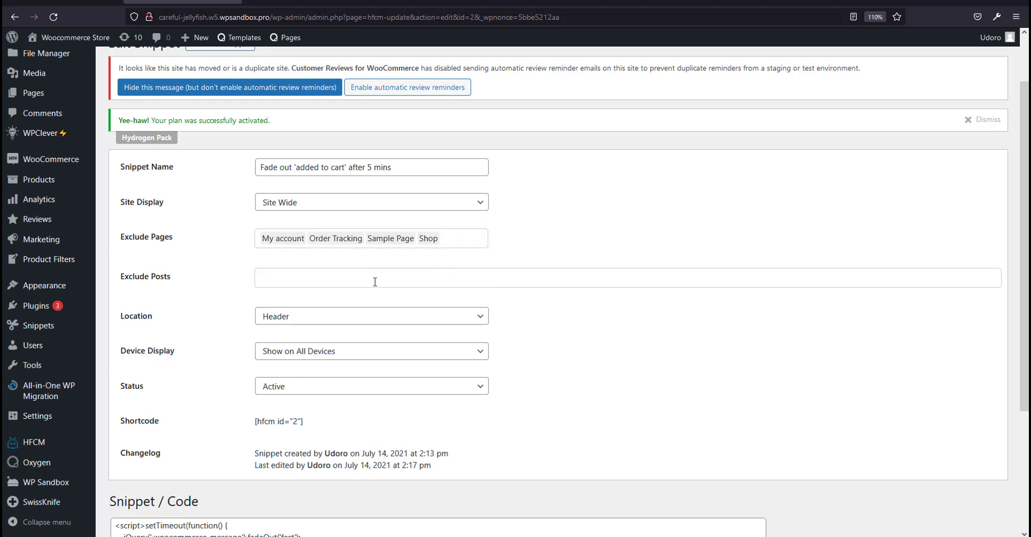
Check the snippet's Location and Device Display options without changing them.
scroll(375, 281, down, 2)
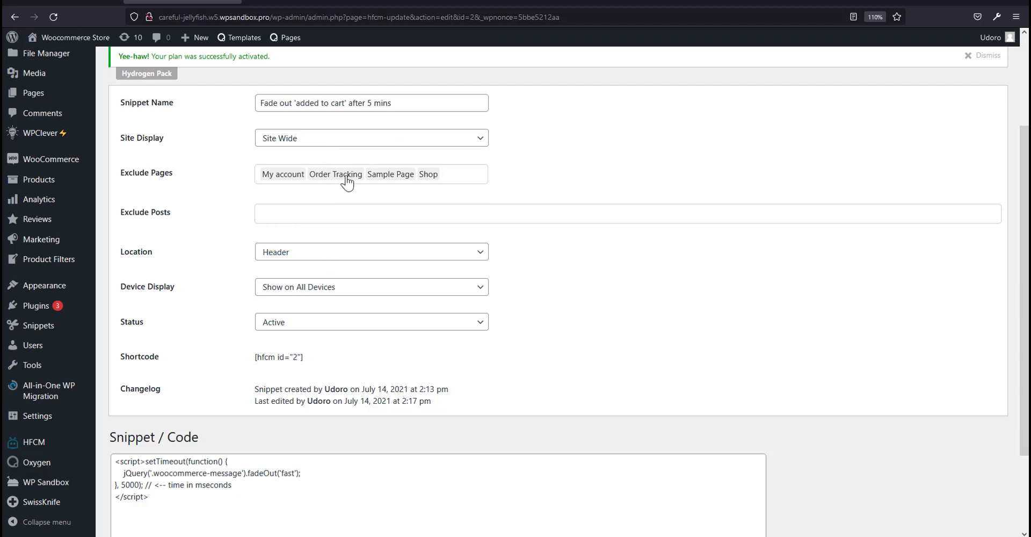
click(337, 261)
click(338, 261)
scroll(410, 307, down, 3)
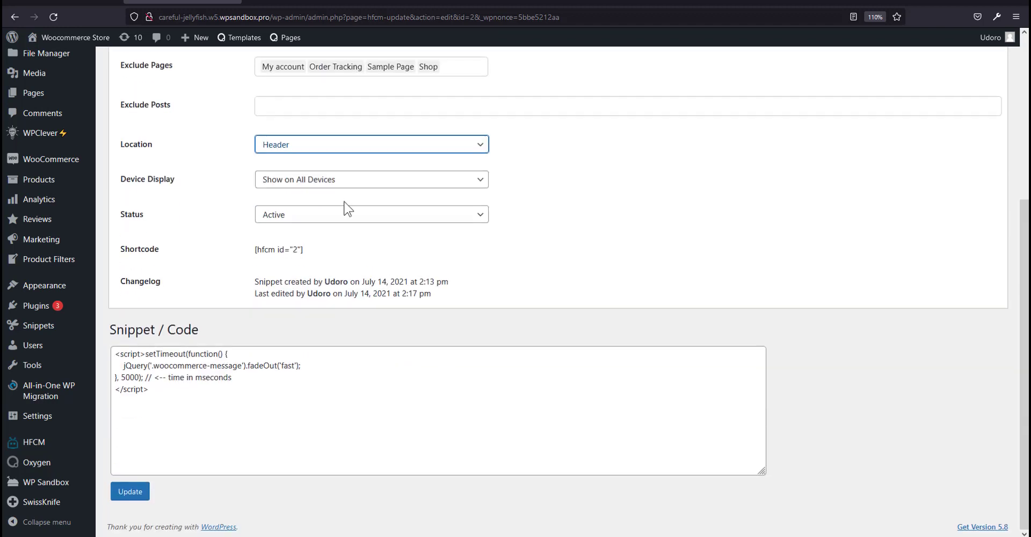
click(349, 183)
click(349, 183)
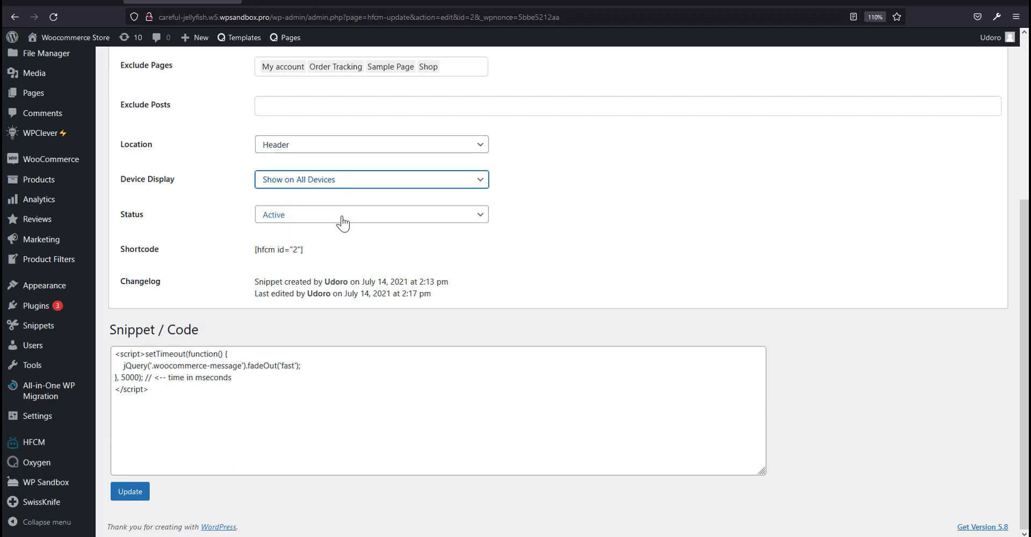
Examine the snippet code, highlighting the .woocommerce-message selector and checking the fadeOut call.
click(121, 357)
drag(121, 357, 190, 428)
click(151, 380)
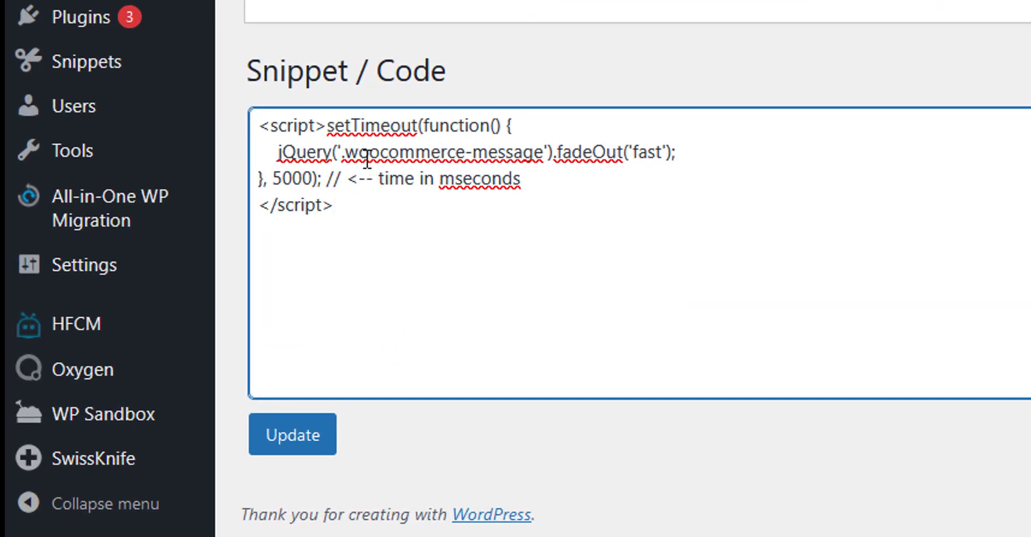
drag(344, 157, 536, 154)
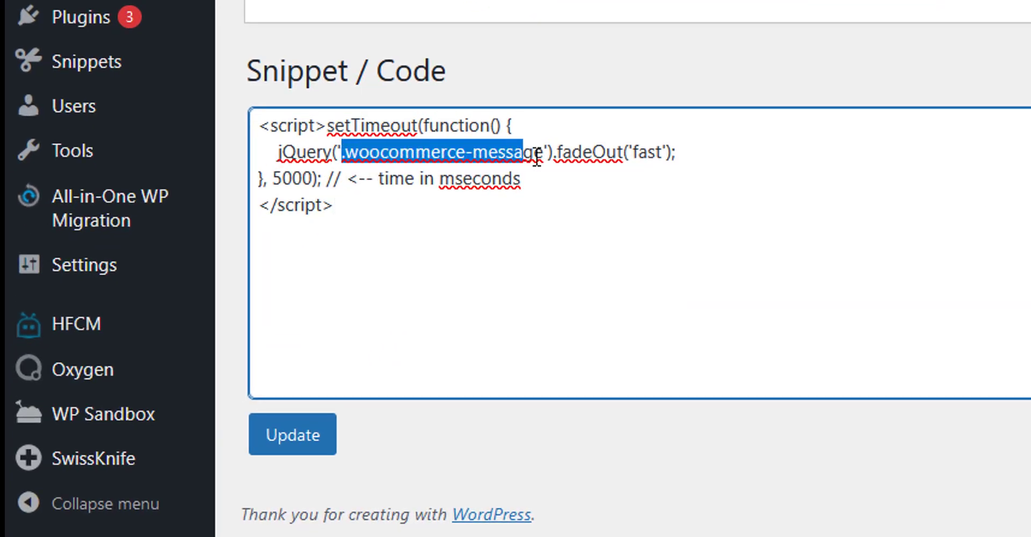
click(584, 152)
click(682, 152)
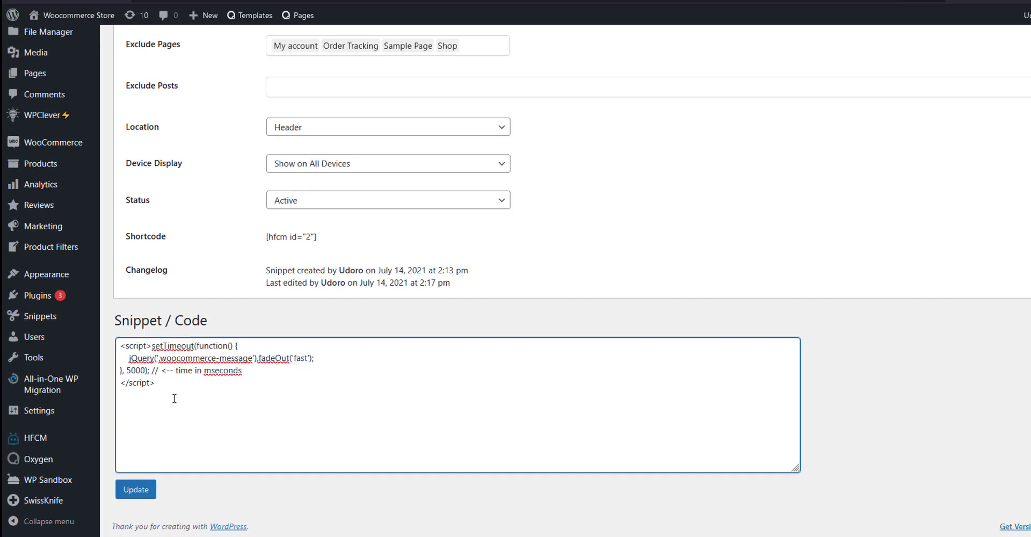
Highlight the complete setTimeout script in the snippet code to read it from start to end.
drag(335, 206, 266, 118)
click(165, 395)
drag(166, 395, 108, 354)
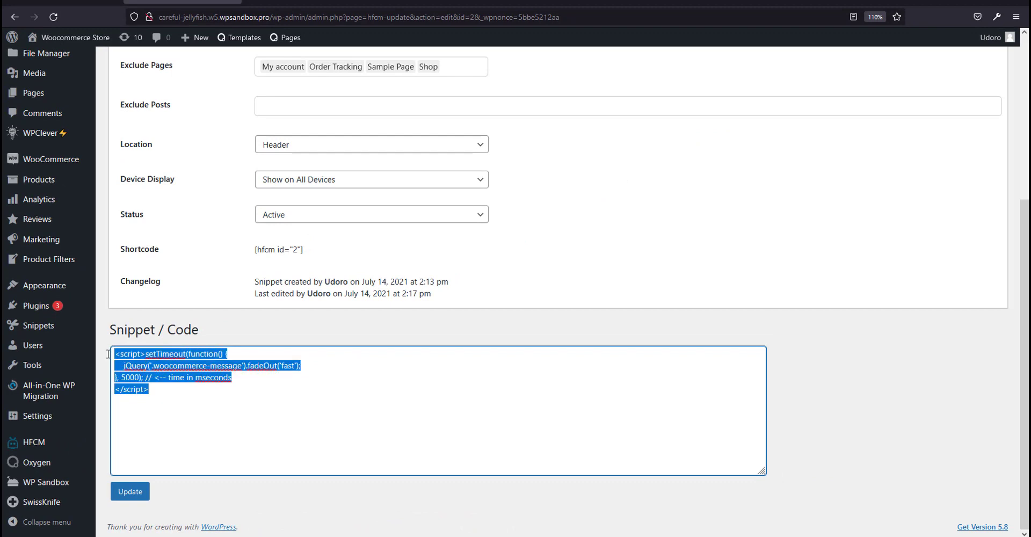
click(198, 412)
scroll(214, 414, up, 3)
scroll(214, 413, down, 3)
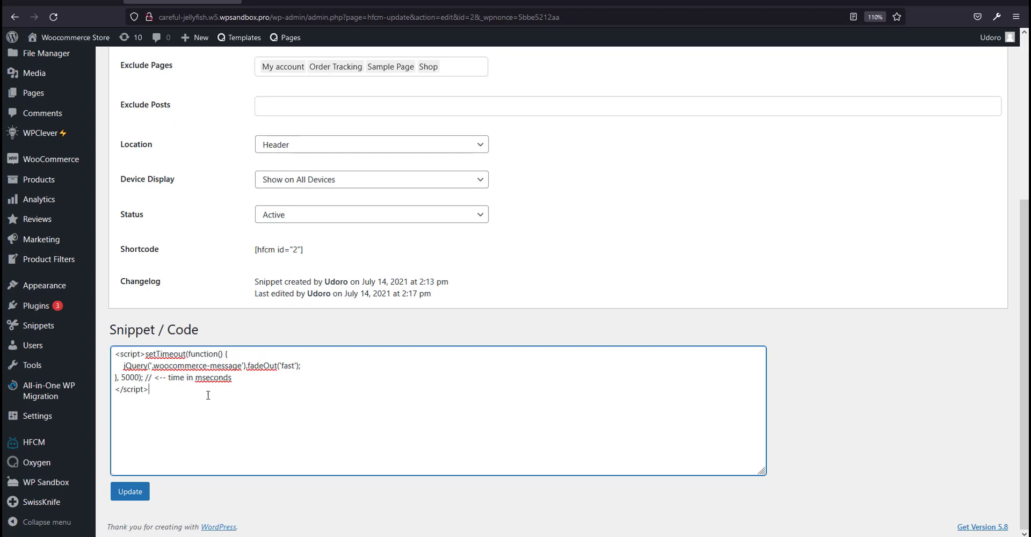
drag(149, 388, 114, 357)
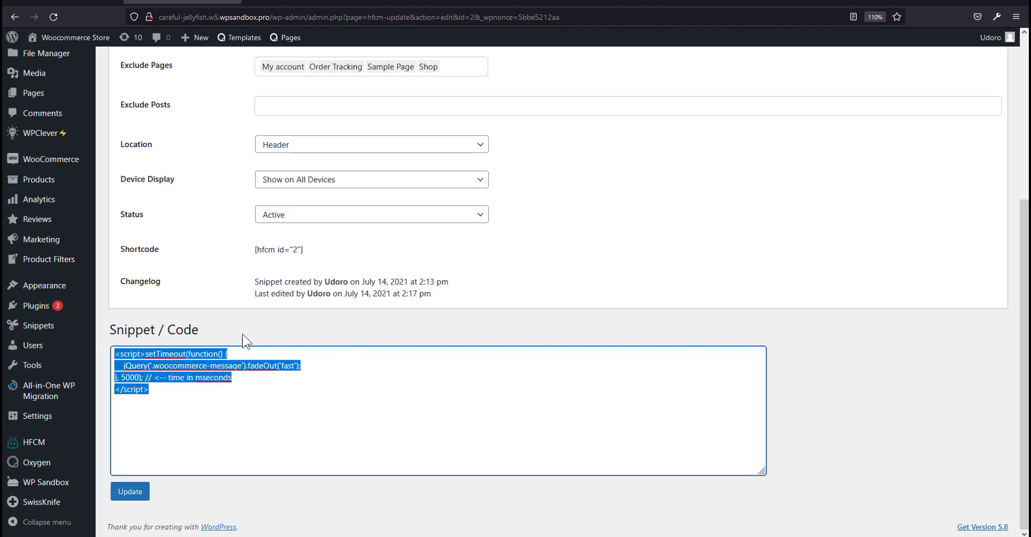
click(243, 382)
Review the snippet's name, site display, exclusions and location together with its code once more.
scroll(325, 311, up, 4)
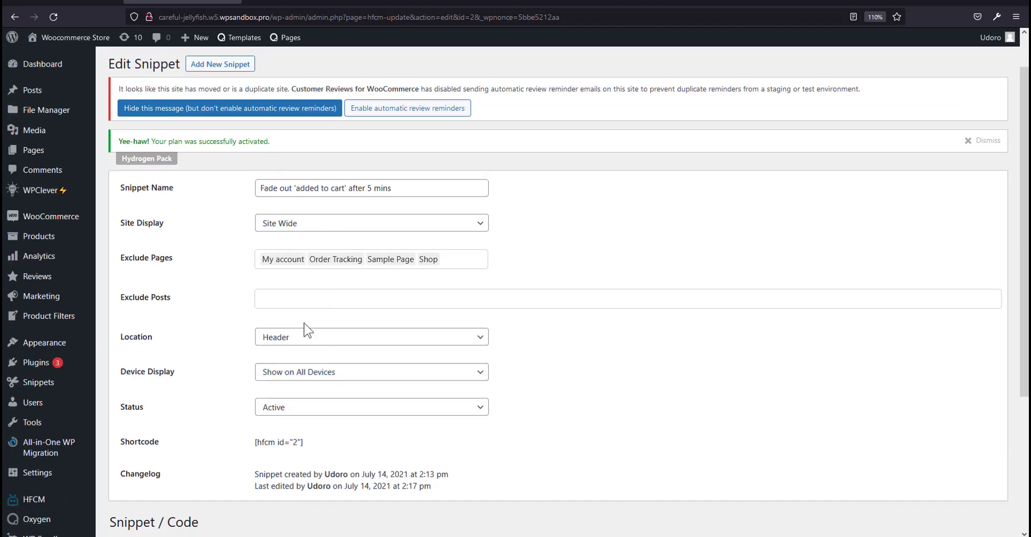
scroll(344, 338, down, 3)
scroll(329, 336, up, 1)
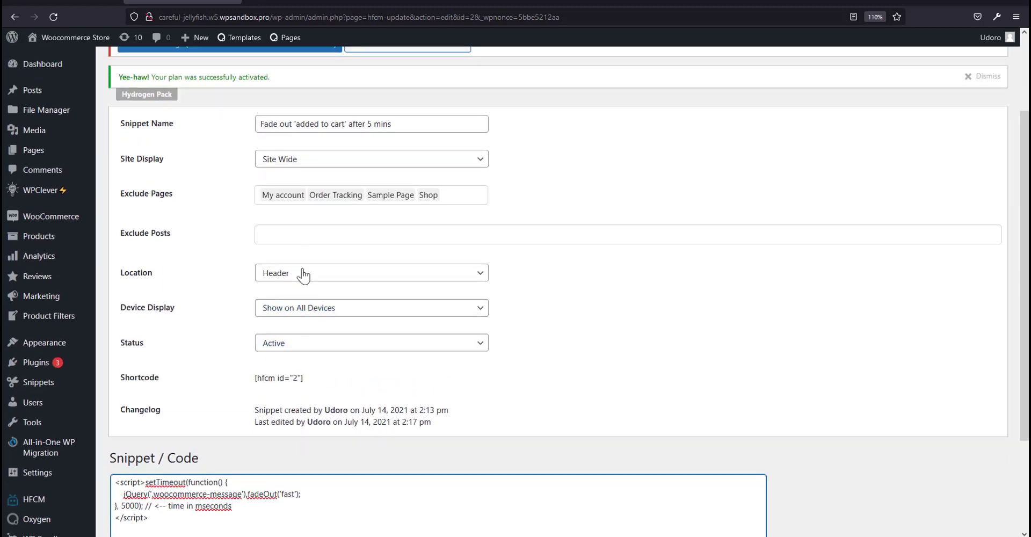
scroll(315, 389, down, 2)
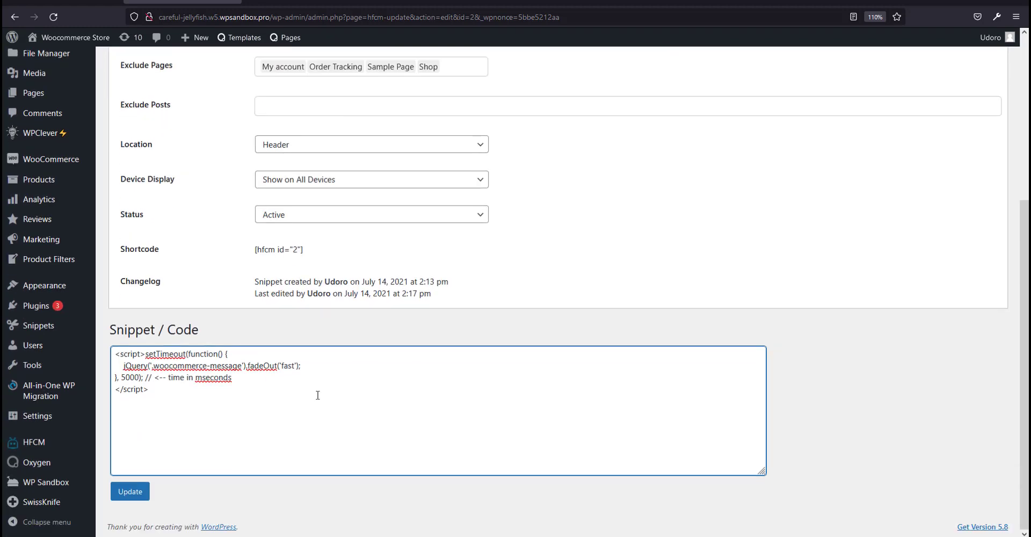
scroll(311, 387, up, 4)
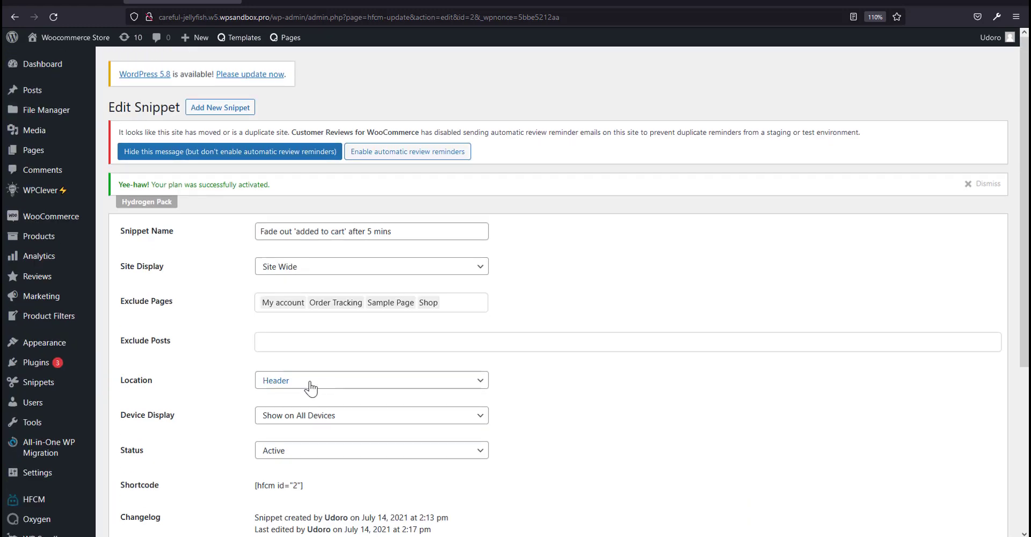
Return to the iPhone 8 (Copy) product page, check the Quantity in Cart line and reload the page.
click(11, 15)
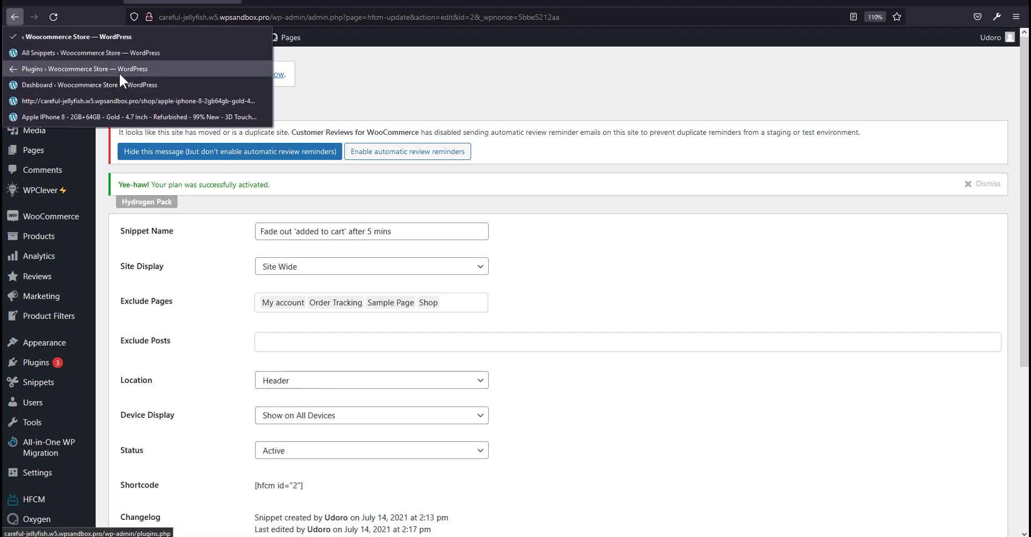
click(99, 115)
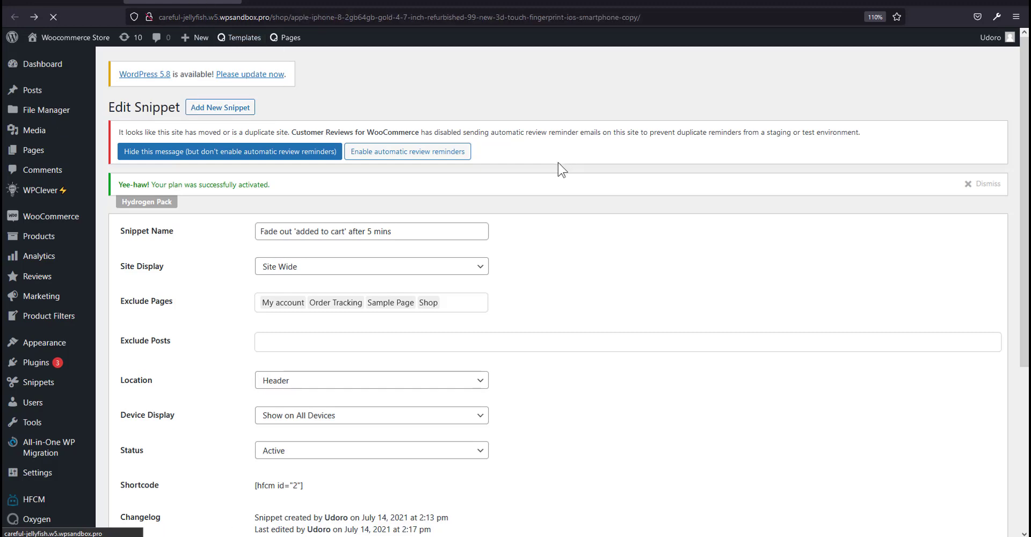
scroll(531, 366, down, 2)
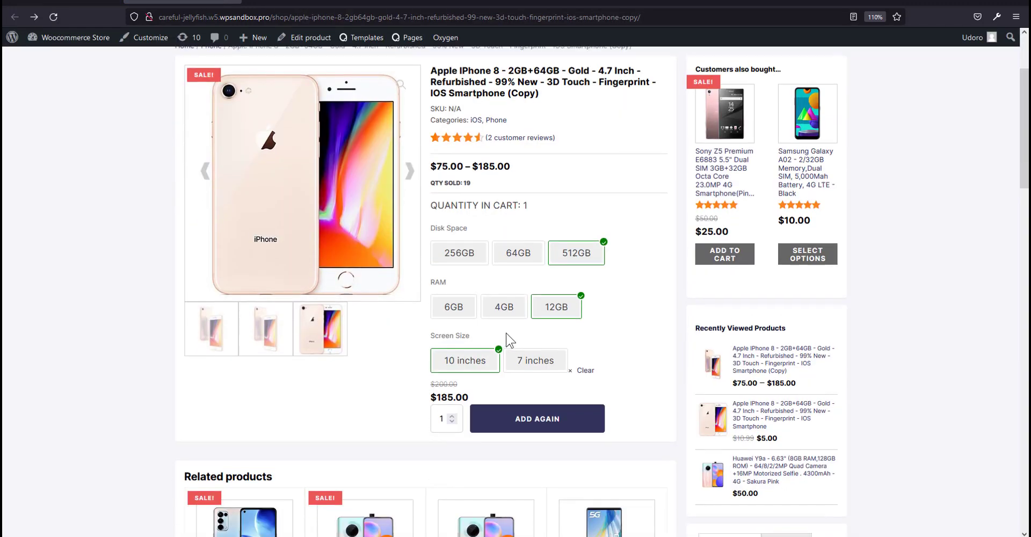
scroll(515, 339, up, 2)
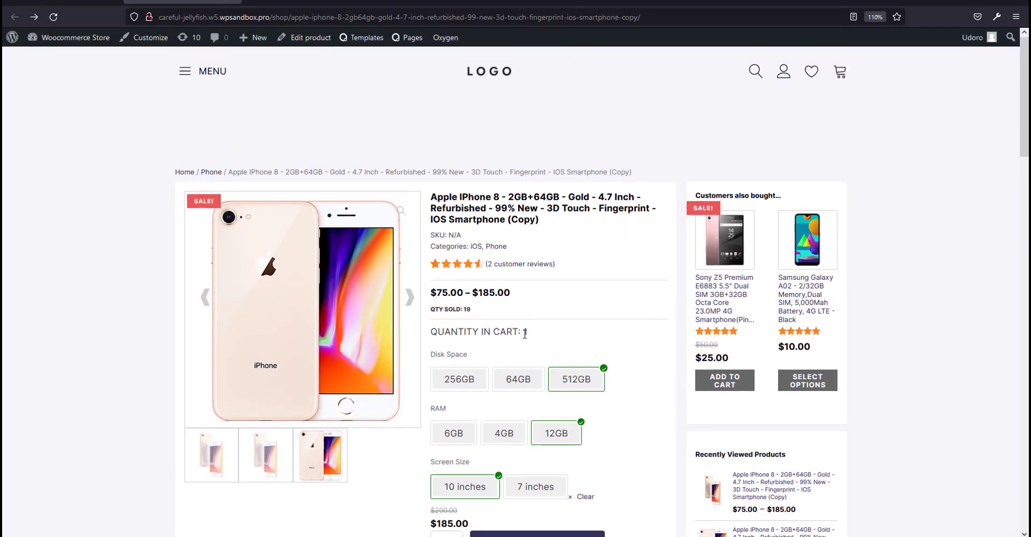
click(54, 17)
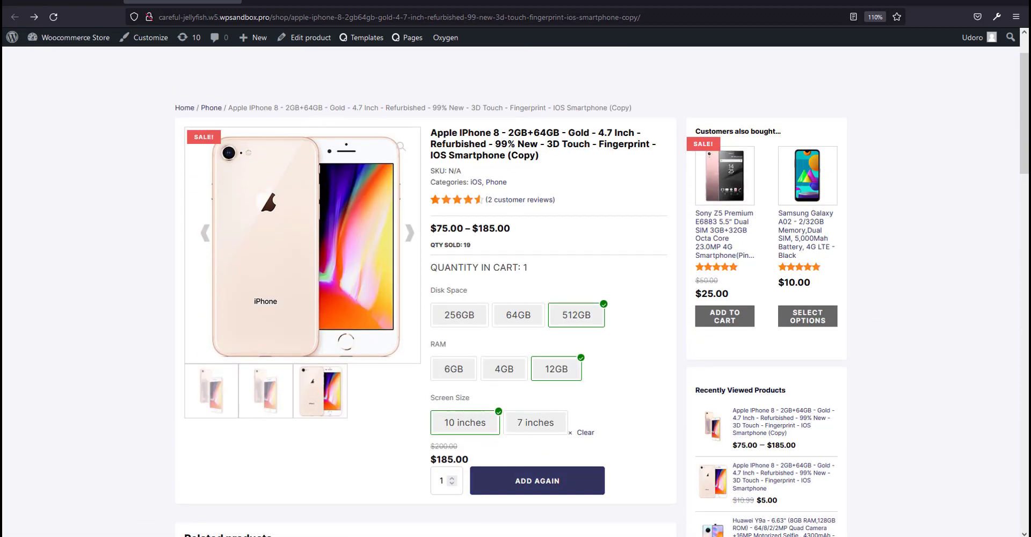
Return to Oxygen, insert the ADDED TO CART MESSAGE rules with background #fff6da and button colour #2d4ddb below the recently-viewed-single rules in the woo stylesheet, and save.
click(62, 3)
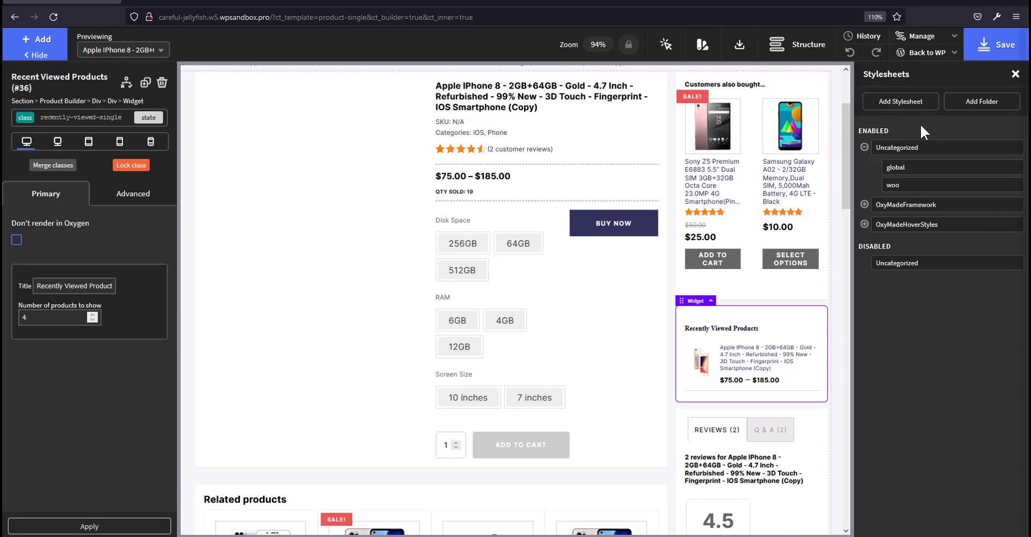
click(913, 185)
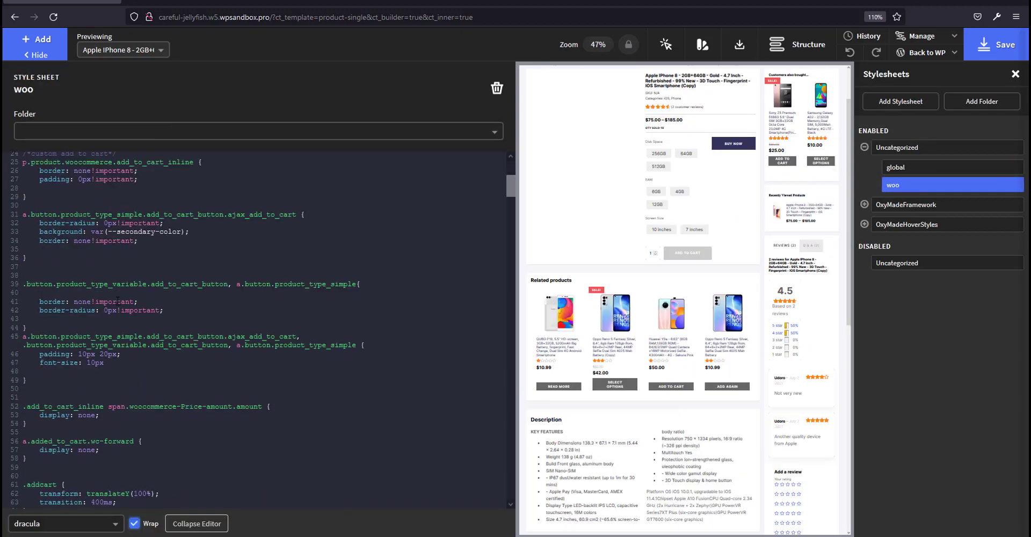
scroll(118, 300, down, 18)
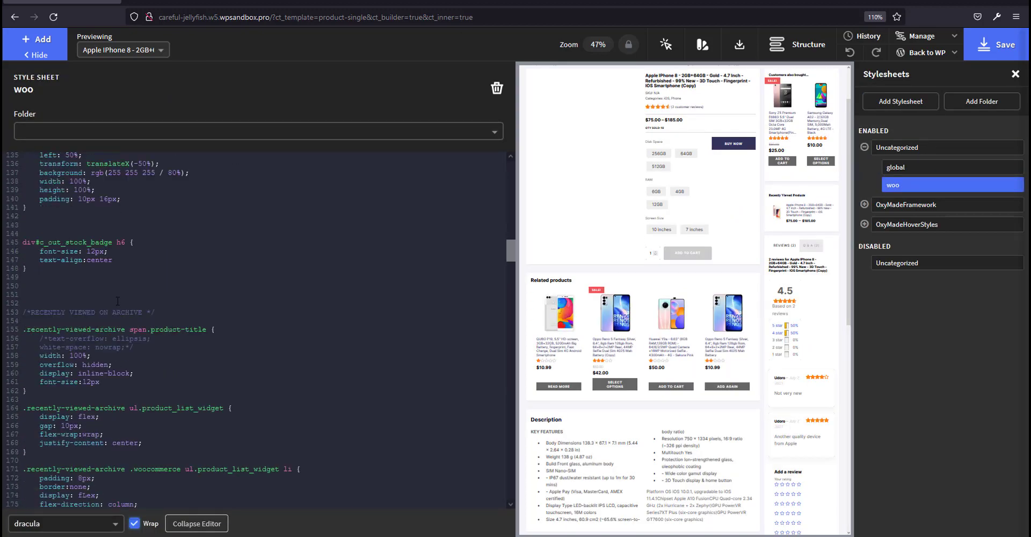
scroll(117, 301, down, 16)
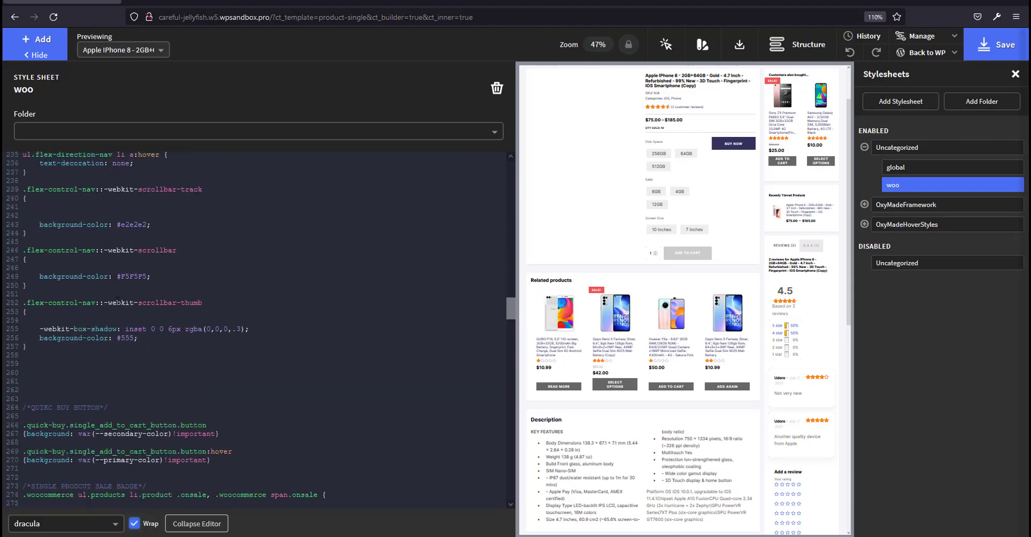
scroll(117, 300, down, 18)
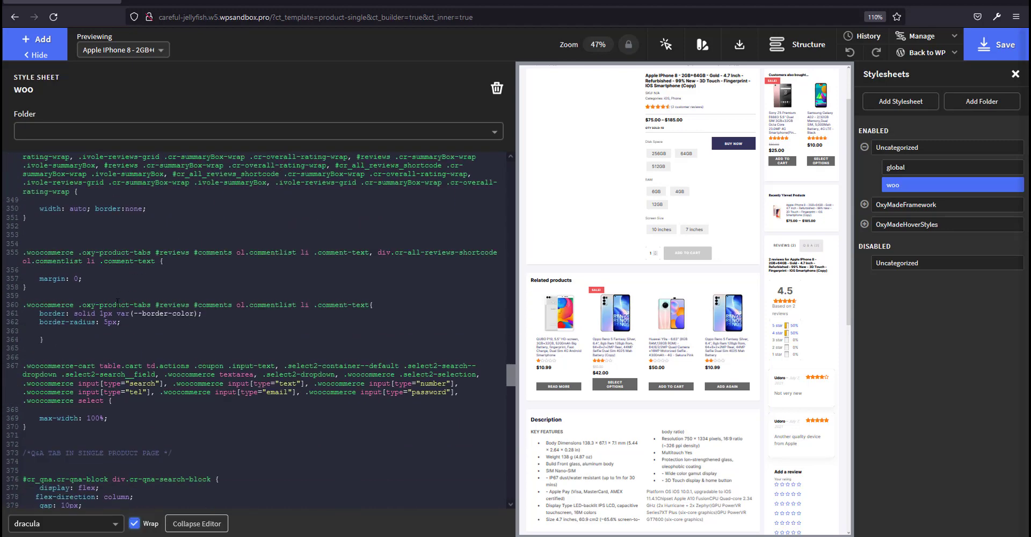
scroll(118, 303, down, 14)
scroll(118, 302, down, 10)
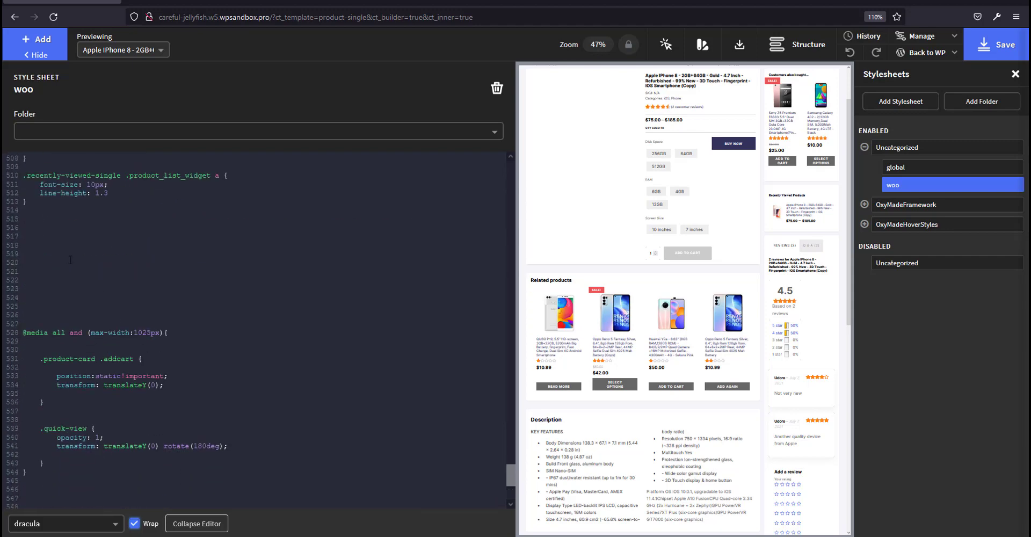
text(/*ADDED TO CART MESSAGE*/ .woocommerce-info, .woocommerce-error, .woocommerce-message {      background: #fff6da;     padding: 4px 20px 4px 50px;     font-size: 12px; }  .woocommerce-message .button.wc-forward {     background: #2d4ddb;     border: 1px solid #2d4ddb;     font-size: 10px;     border-radius: 0px;     padding: 6px 14px;     border-radius: 0;  }   .woocommerce-message .button.wc-forward:hover {     background: #2d4ddb;   }   .woocommerce-error::before, .woocommerce-info::before, .woocommerce-message::before {      top: 0.4em;  })
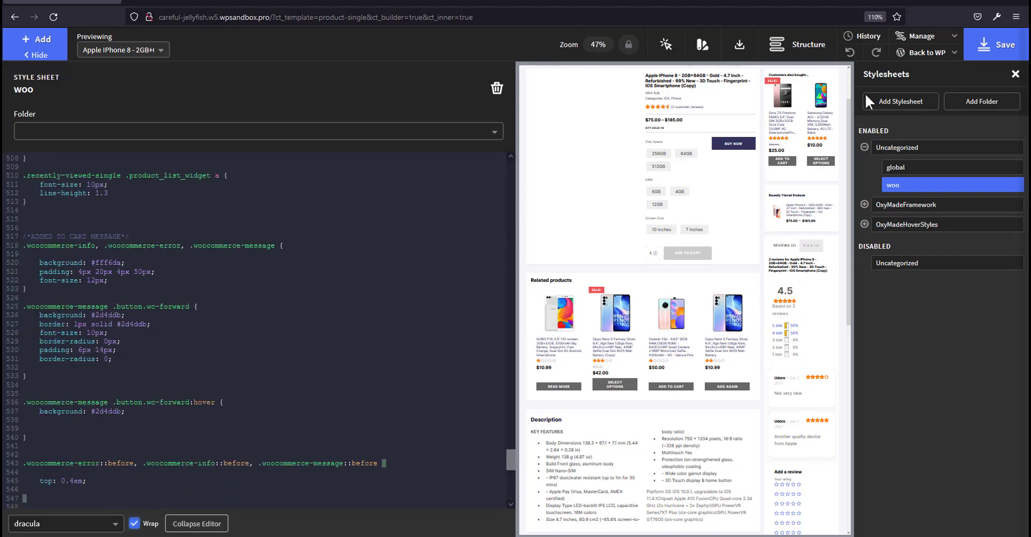
scroll(31, 289, up, 2)
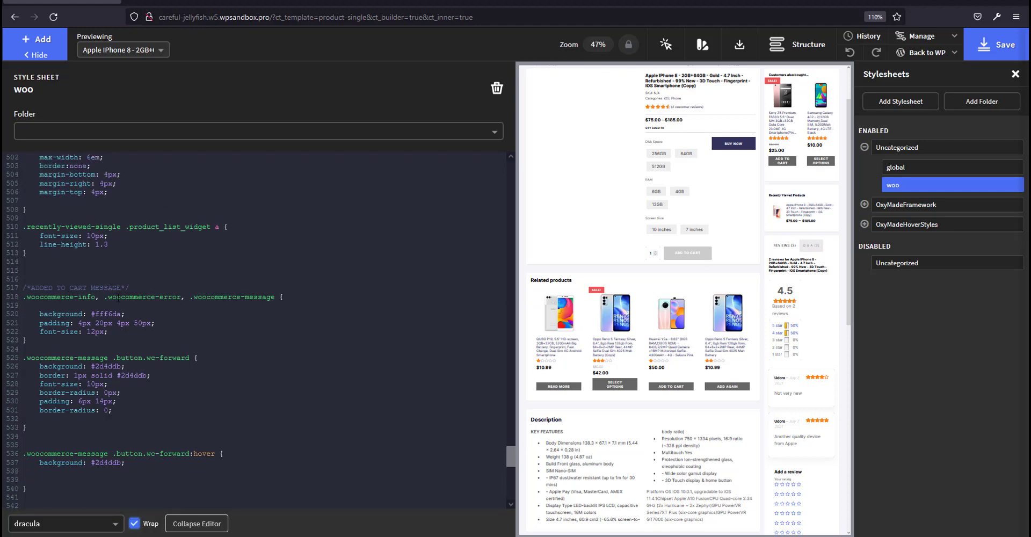
click(1000, 54)
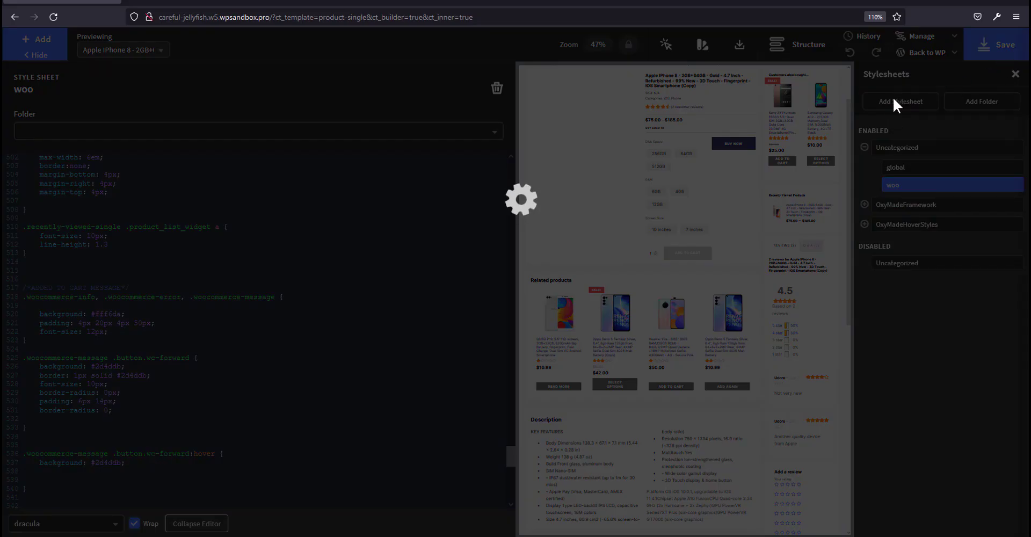
Reload the iPhone 8 (Copy) product page and add the phone to the cart again to check the restyled message and its fade-out.
key(alt+Left)
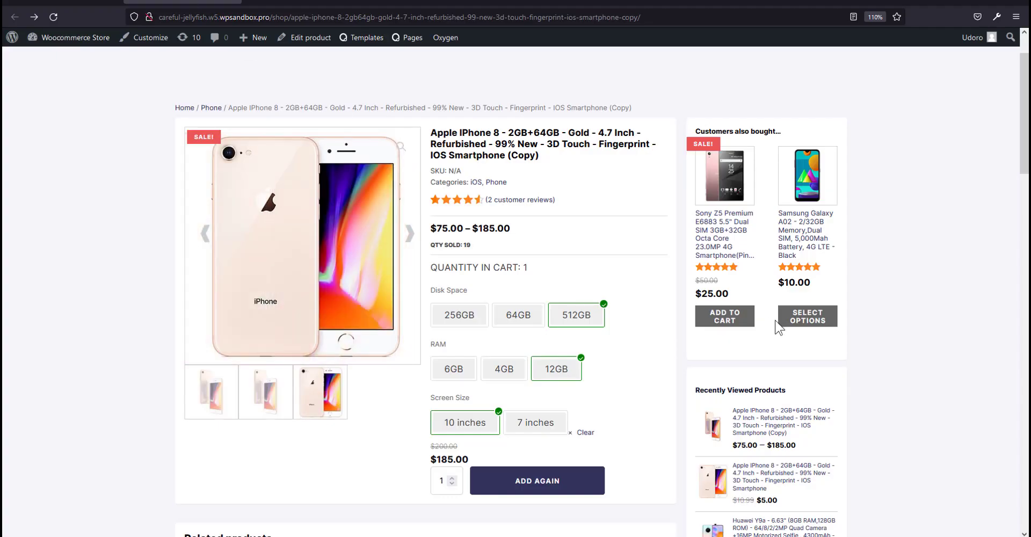
key(F5)
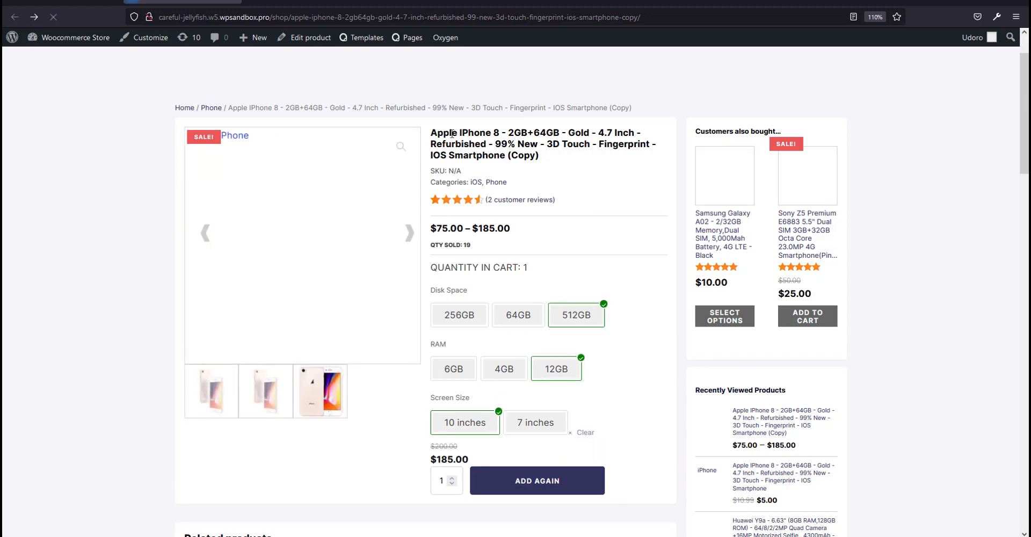
click(545, 480)
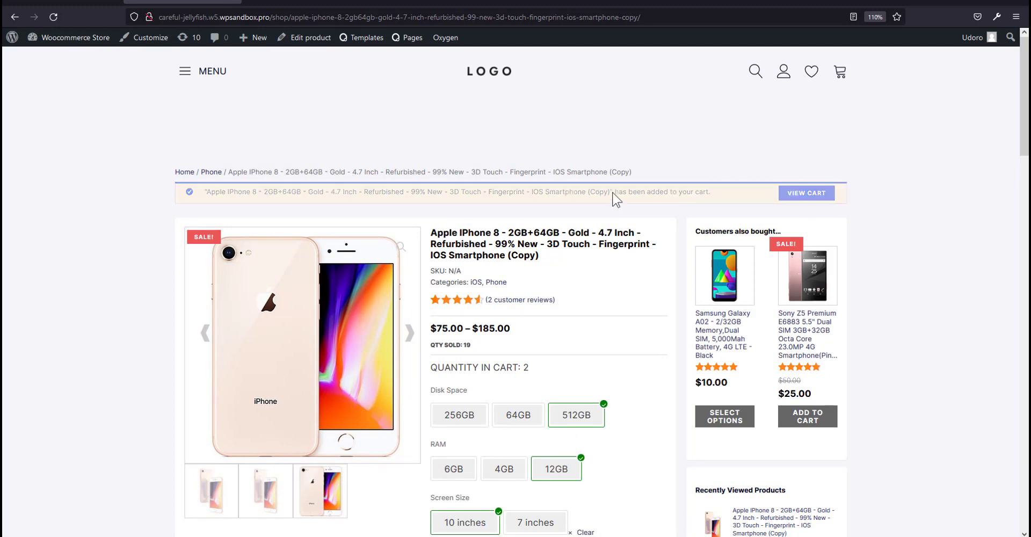
scroll(572, 344, down, 2)
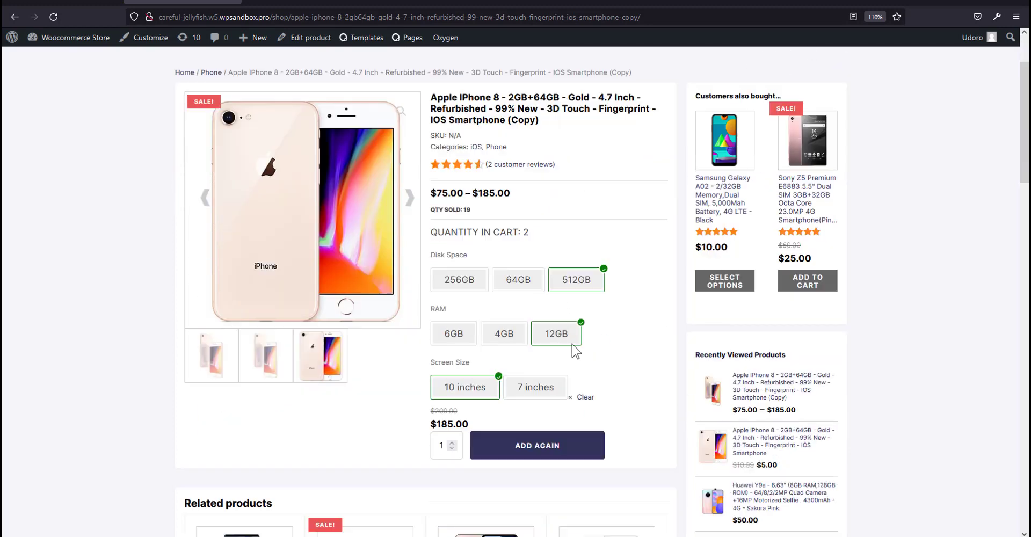
scroll(573, 348, up, 3)
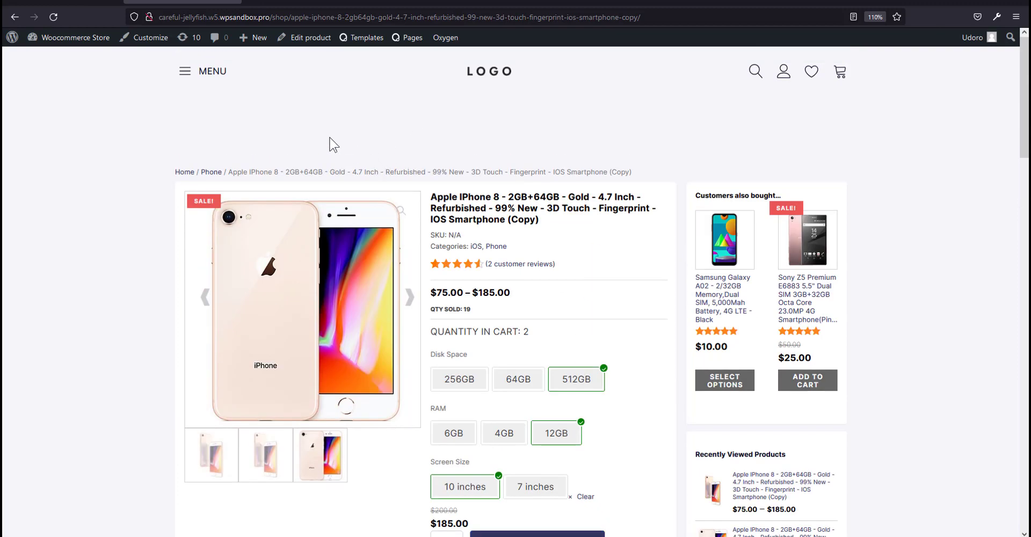
Back in the Oxygen template, select the Grid 11 section and switch its top container padding unit to px on the bg class.
click(62, 1)
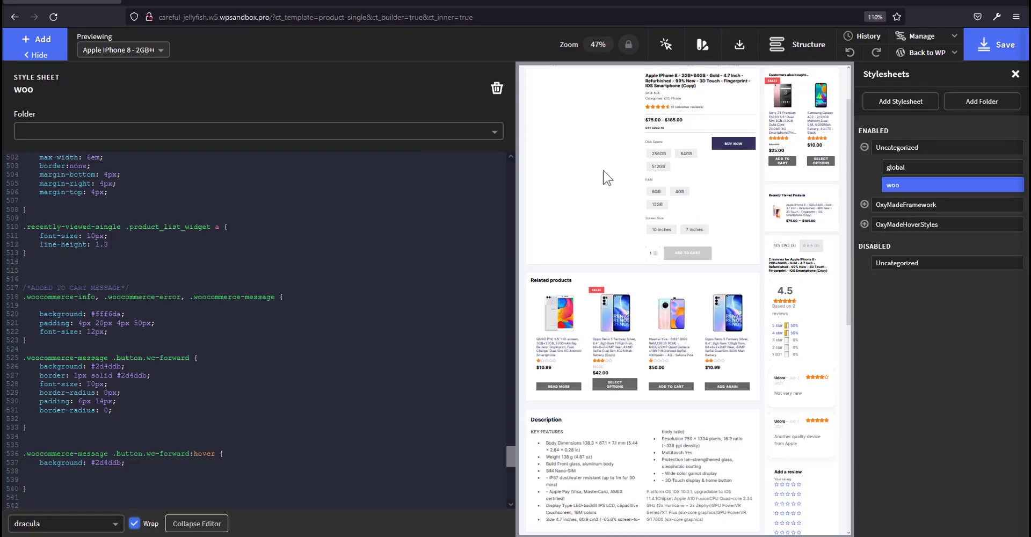
click(564, 274)
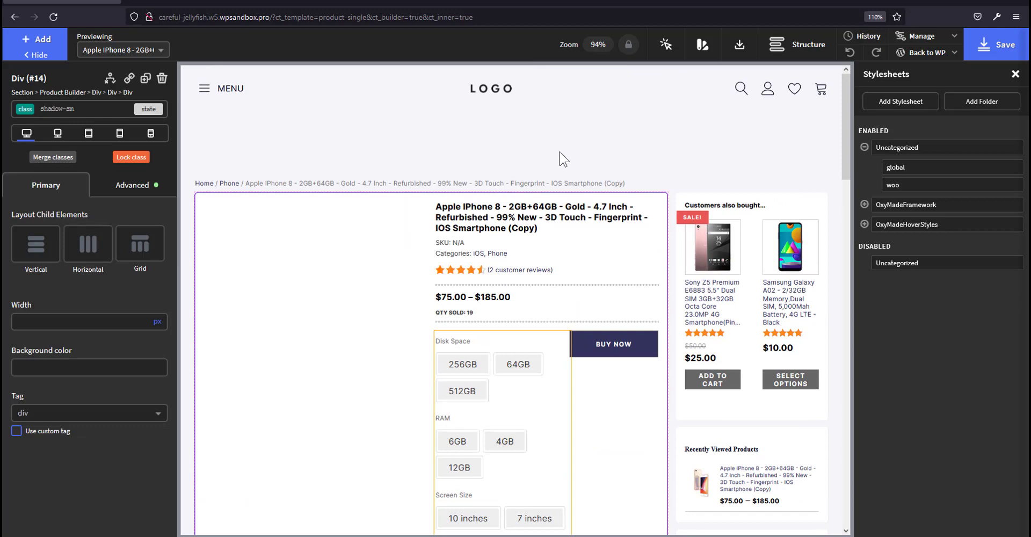
click(803, 43)
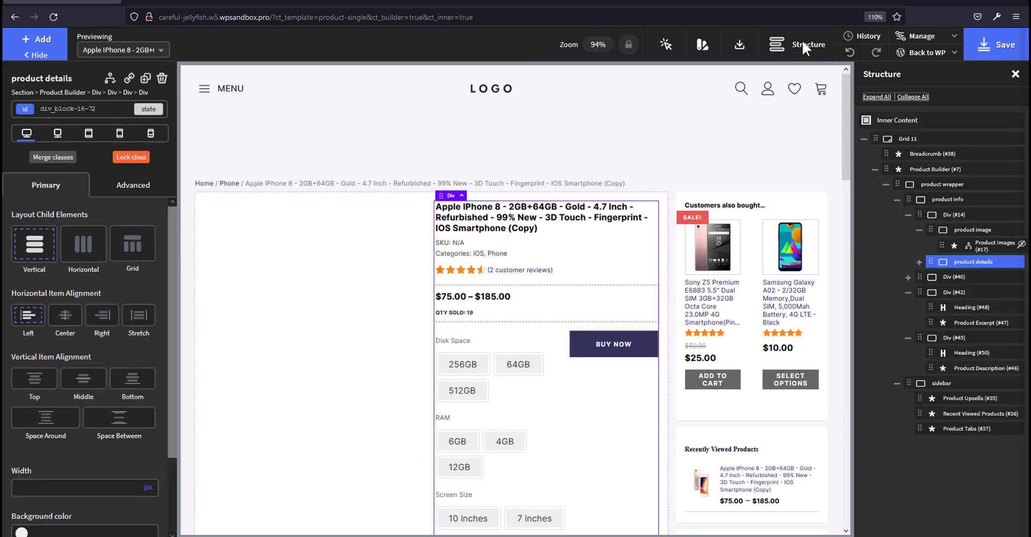
click(894, 137)
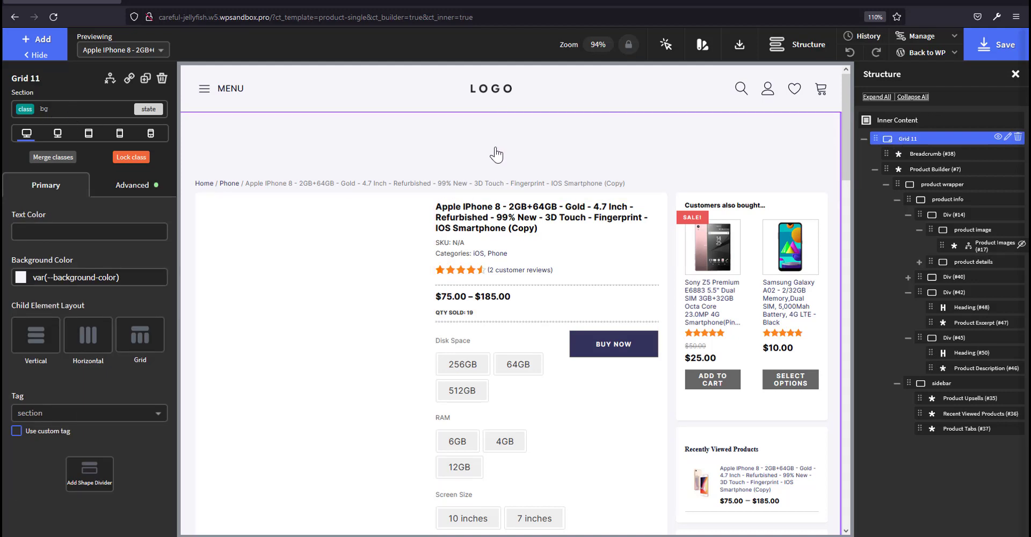
click(149, 186)
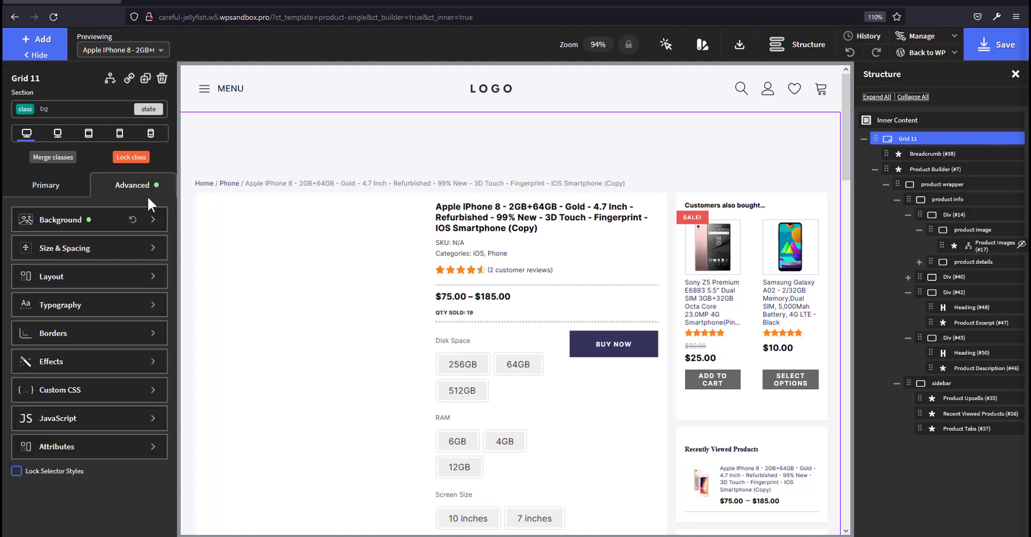
click(98, 250)
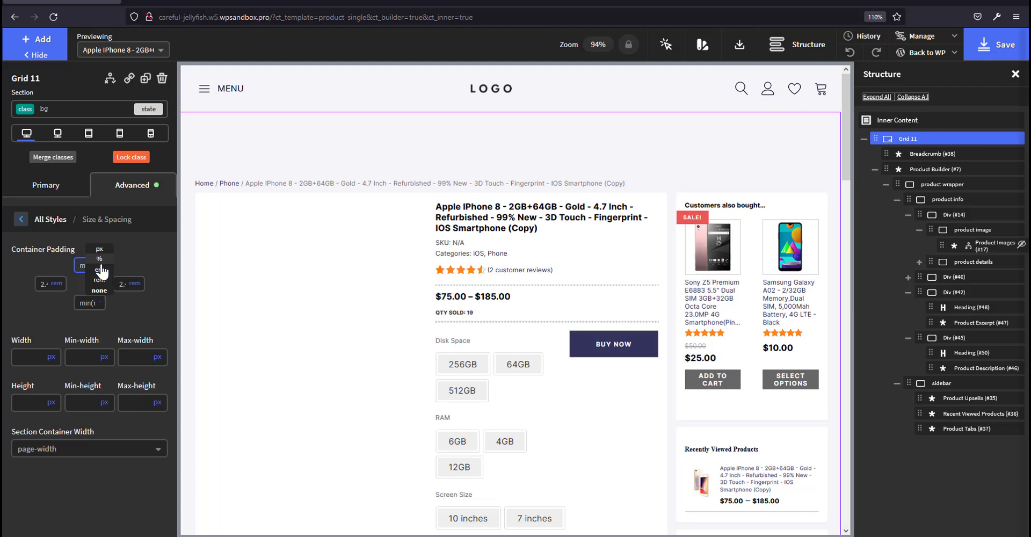
click(99, 252)
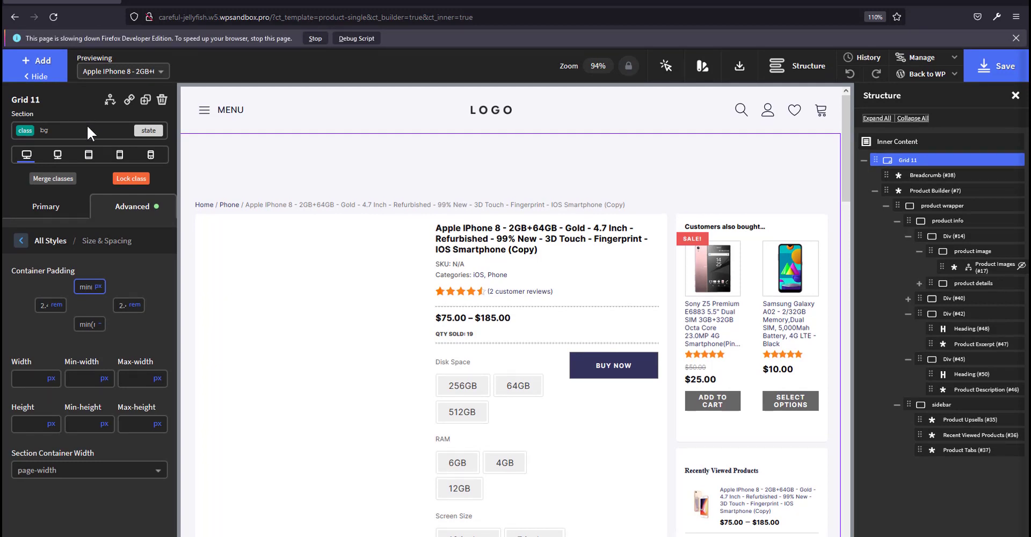
Set Grid 11's top container padding to 20 px on its section-3-72 ID and save the template.
click(37, 129)
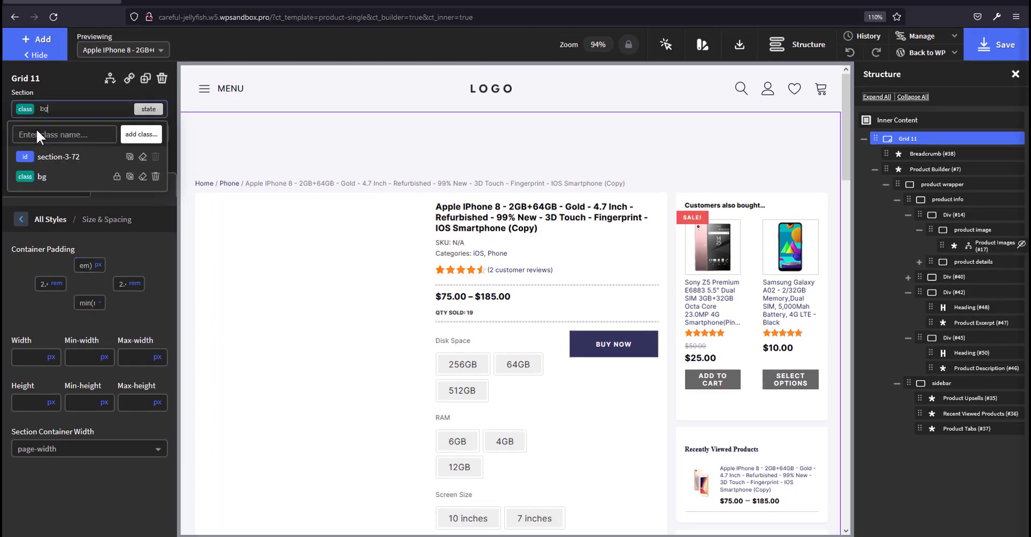
click(58, 156)
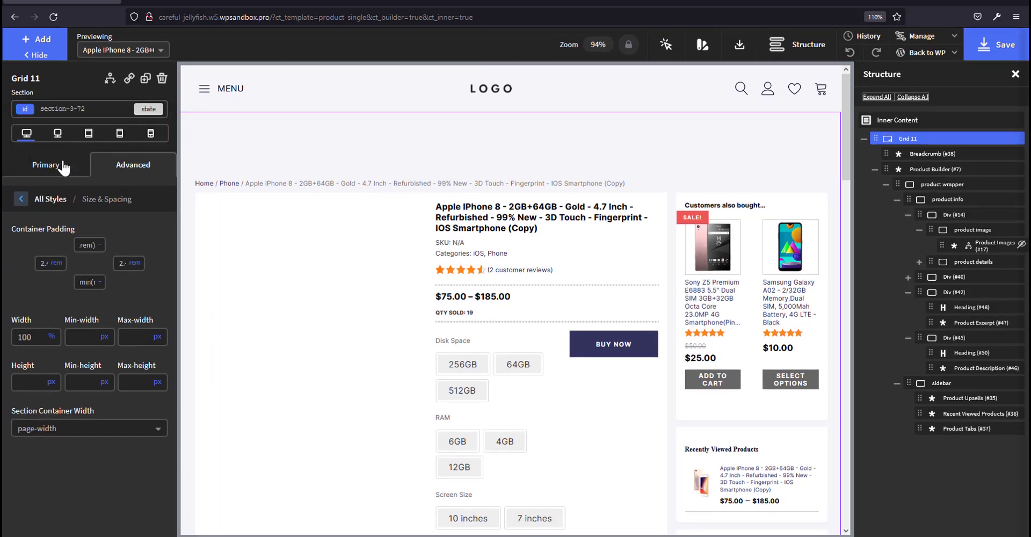
click(98, 244)
text(20)
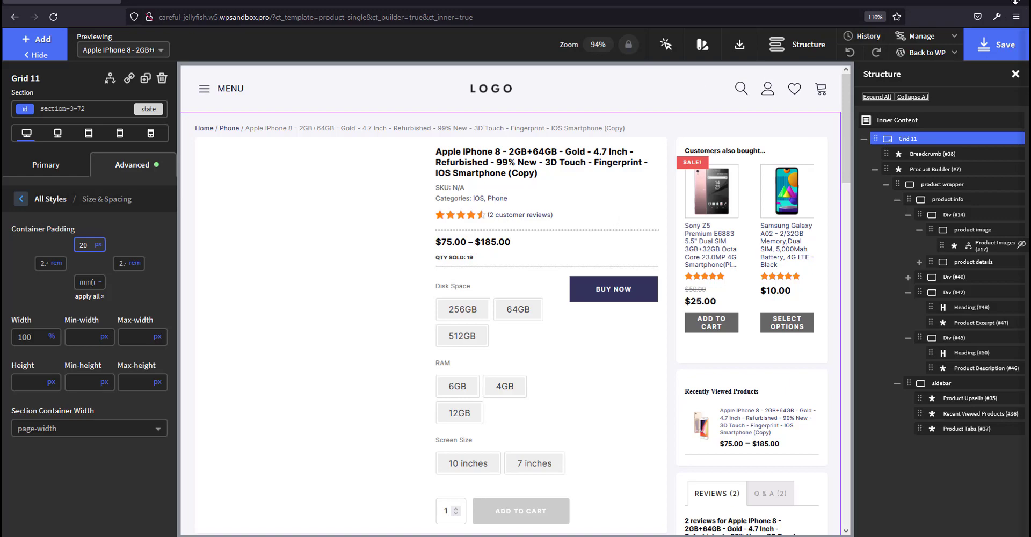
click(993, 44)
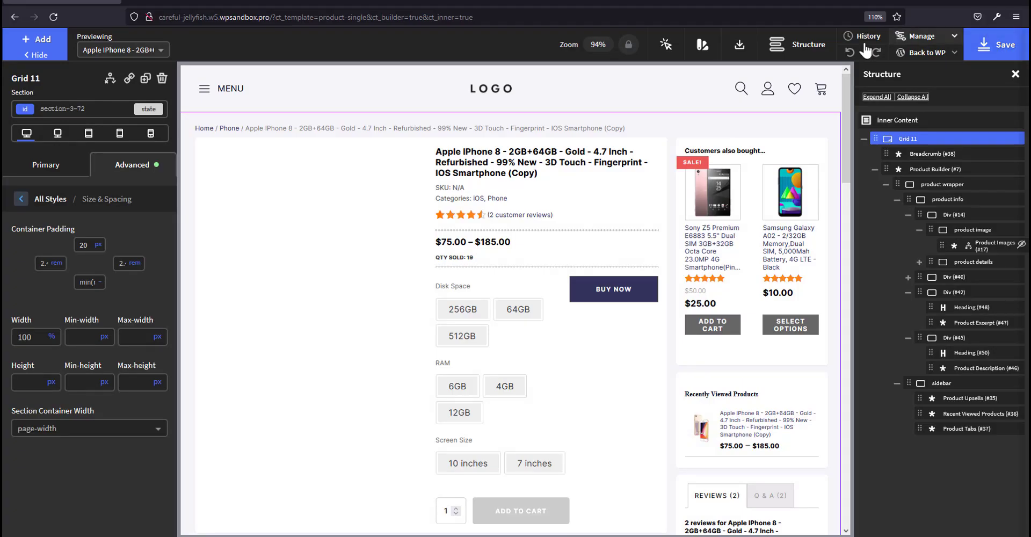
Return to the shop, cancel resending the form on reload, and open the Samsung Galaxy A02 product from Customers also bought to check the top spacing.
click(182, 1)
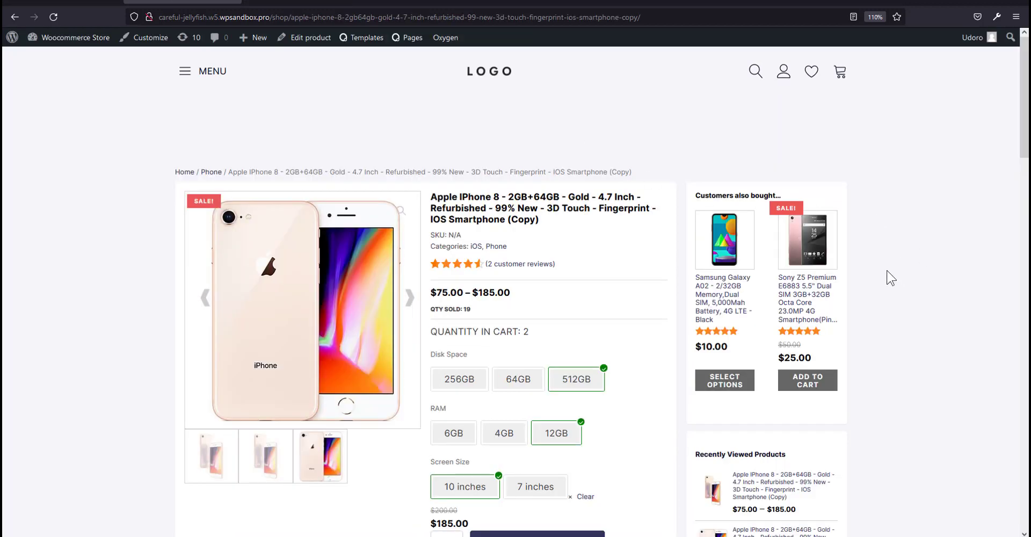
key(F5)
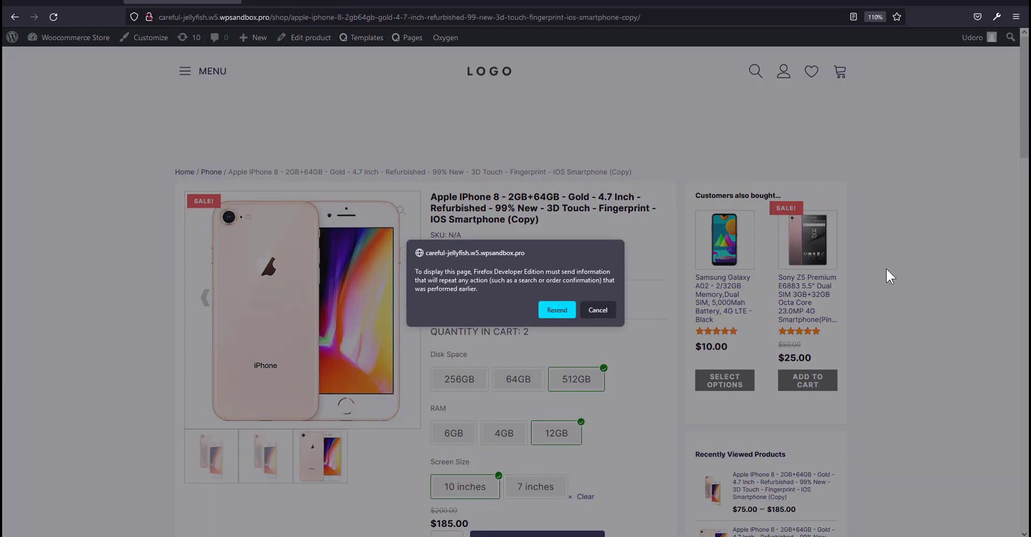
click(595, 310)
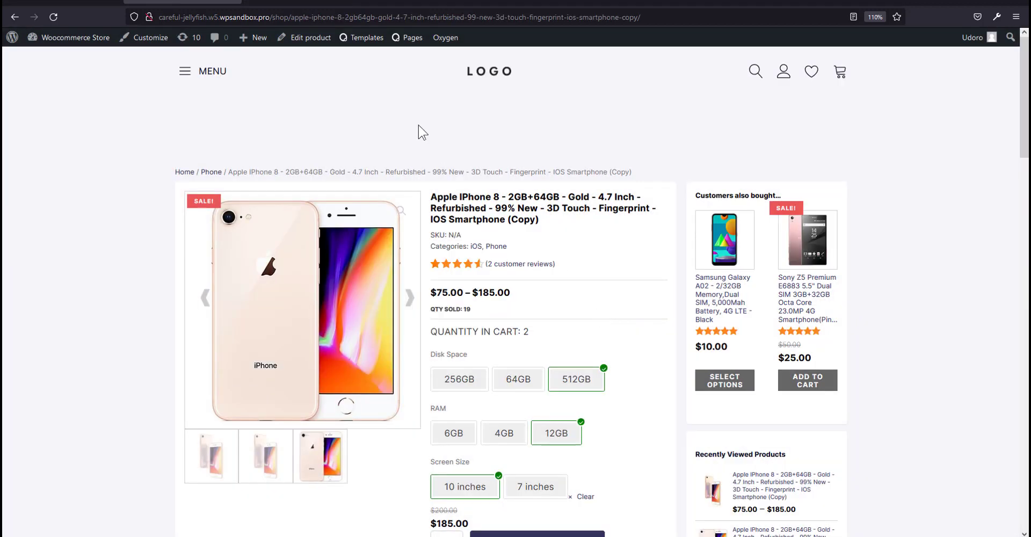
click(714, 303)
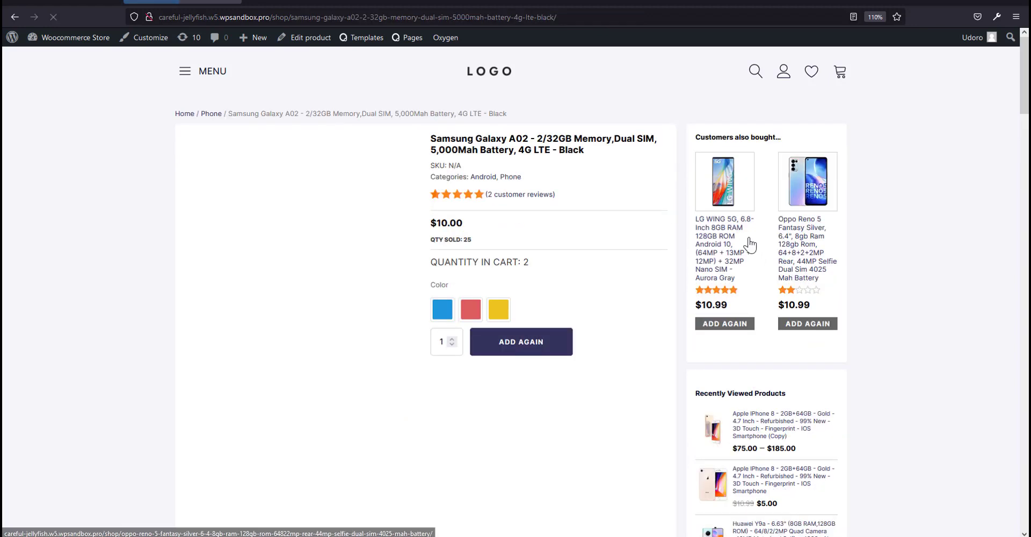
Try the yellow and red colour swatches, deselect the red one, and review the Samsung page's related products, description and reviews.
click(498, 311)
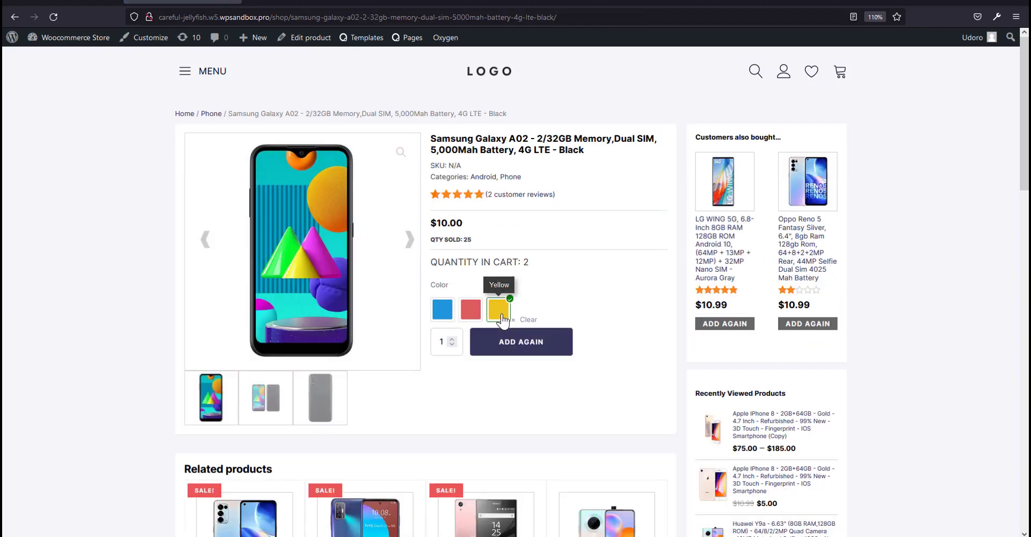
click(473, 308)
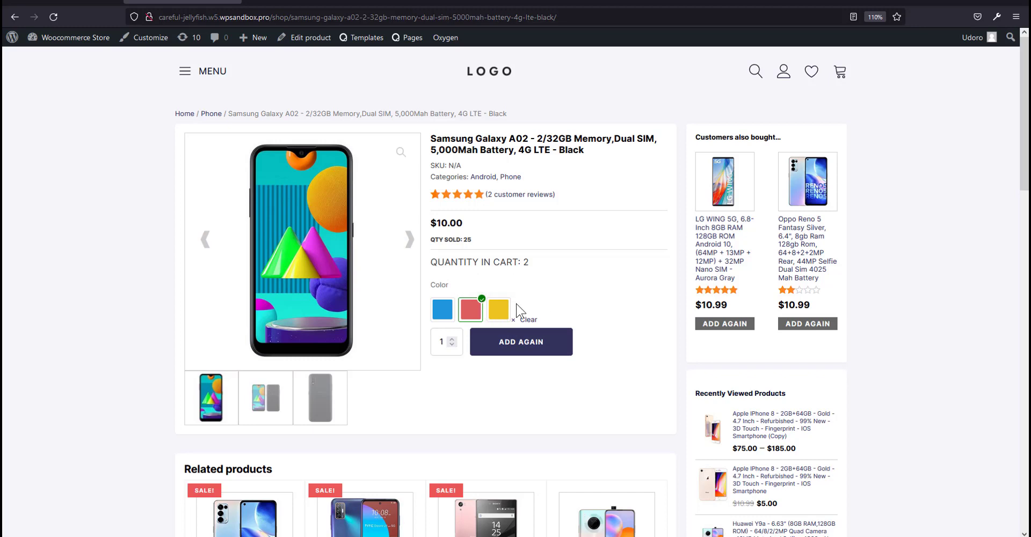
click(476, 312)
scroll(497, 265, down, 3)
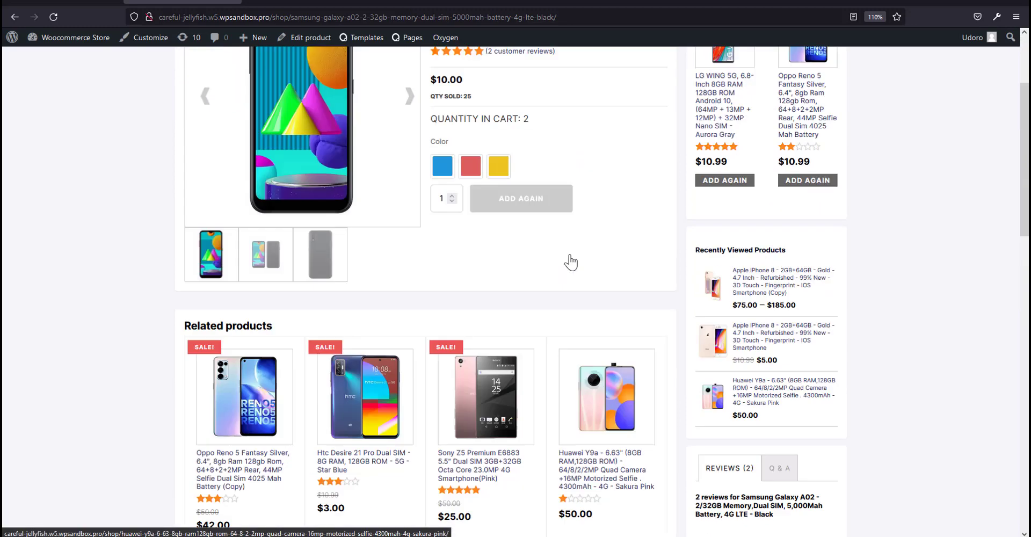
scroll(569, 261, up, 3)
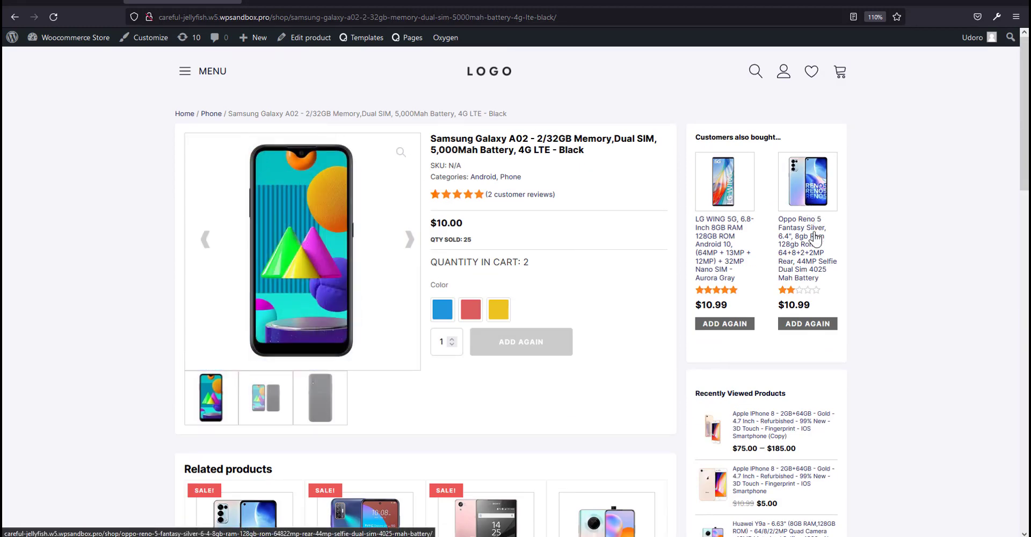
scroll(811, 236, down, 2)
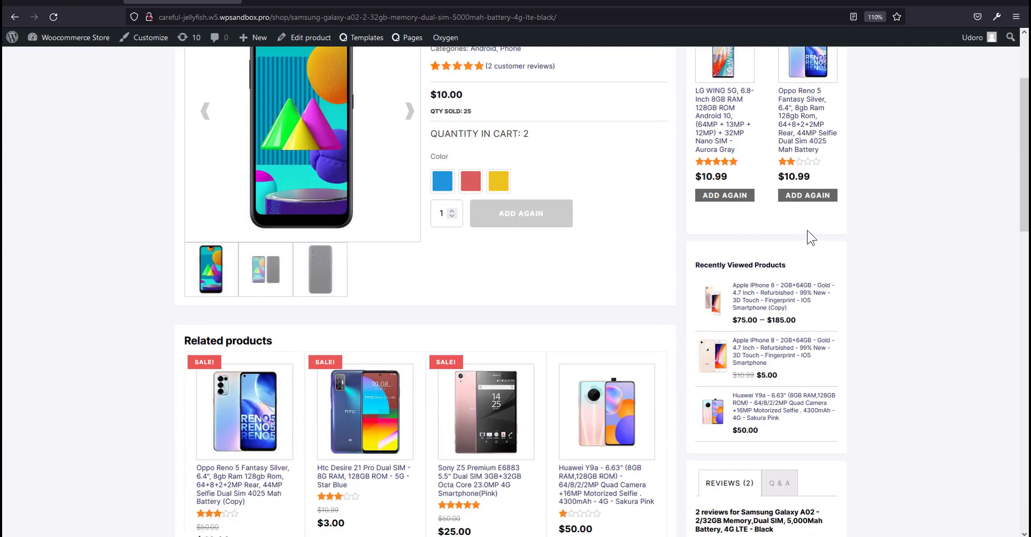
scroll(779, 225, down, 5)
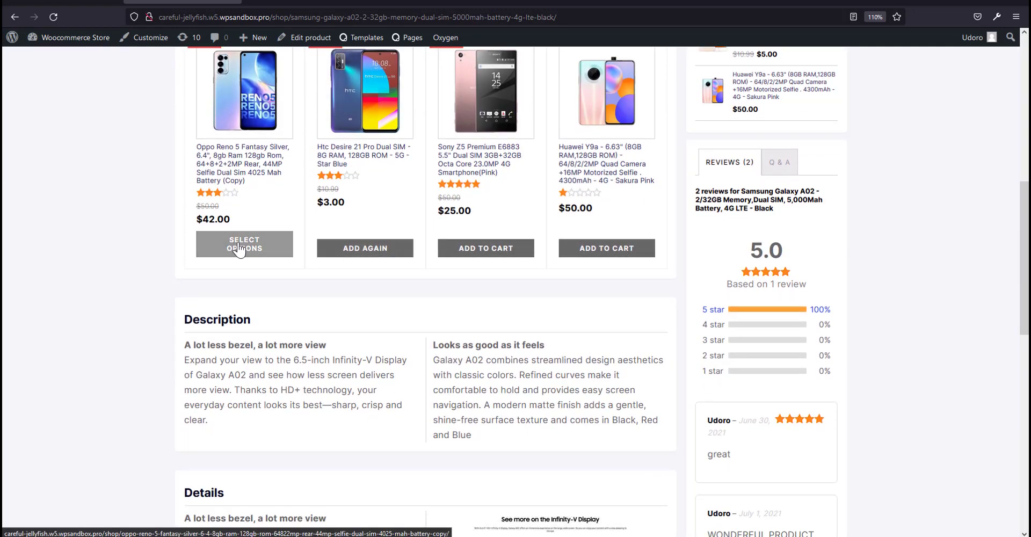
Return to the Oxygen template and set the Related Products main buttons' font size to 10 px.
scroll(667, 268, up, 3)
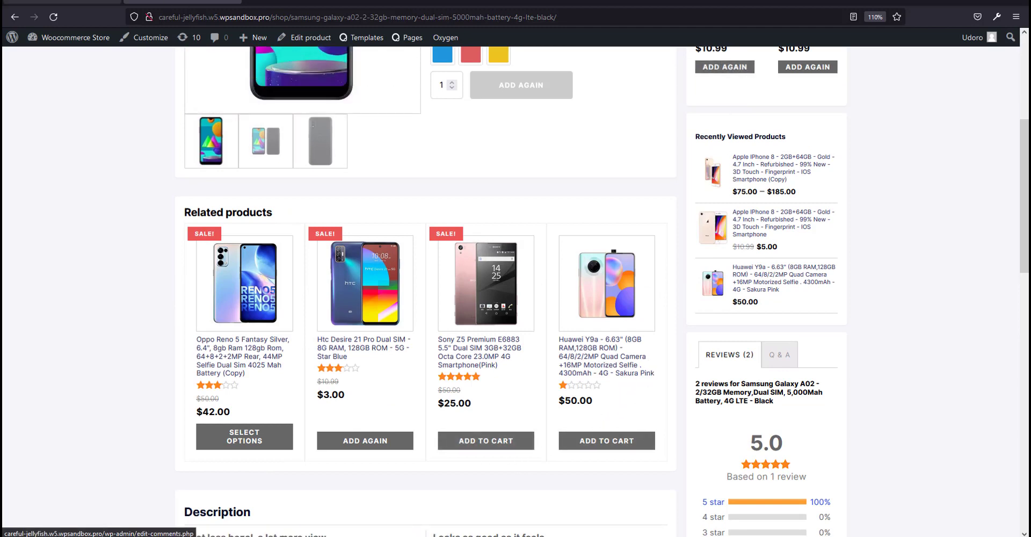
click(81, 2)
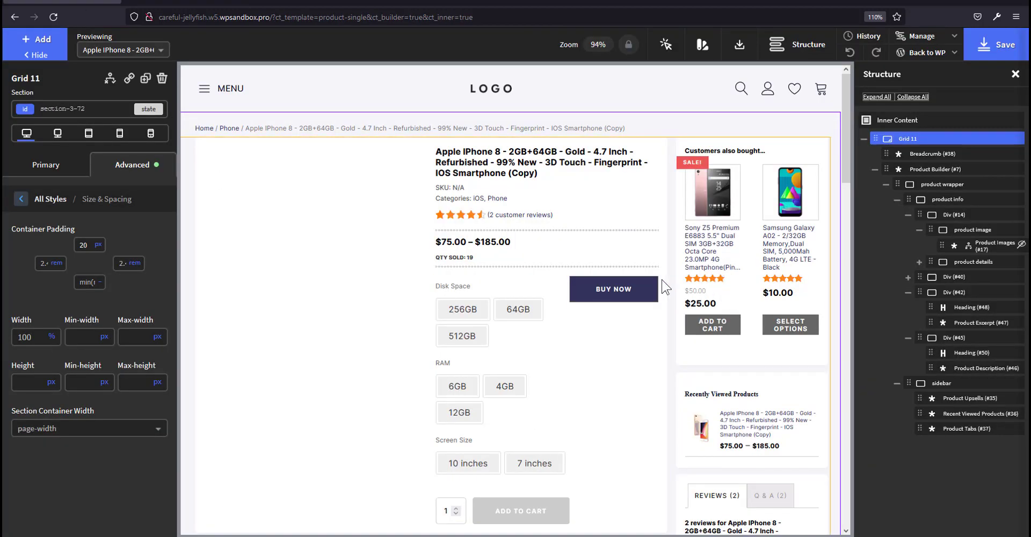
scroll(658, 293, down, 10)
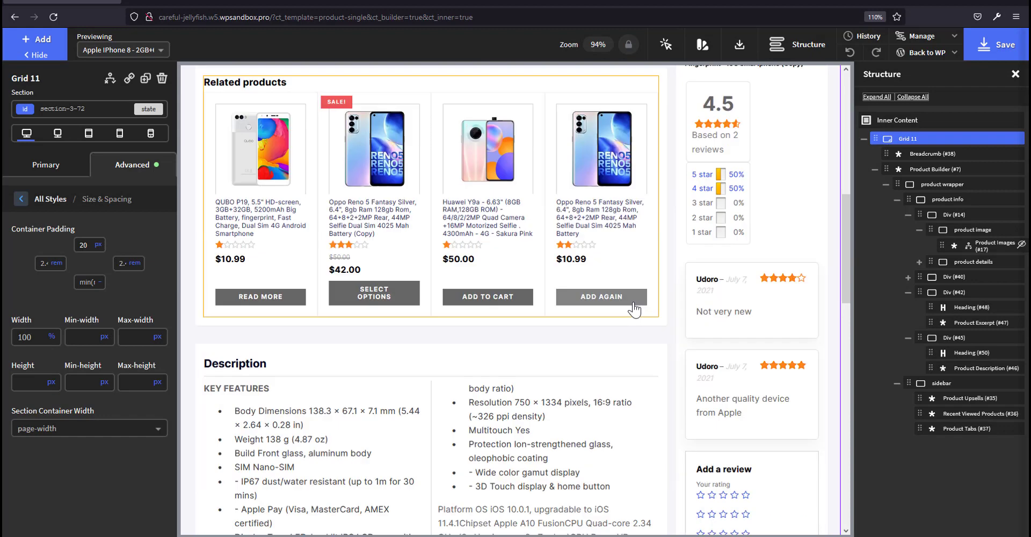
click(598, 239)
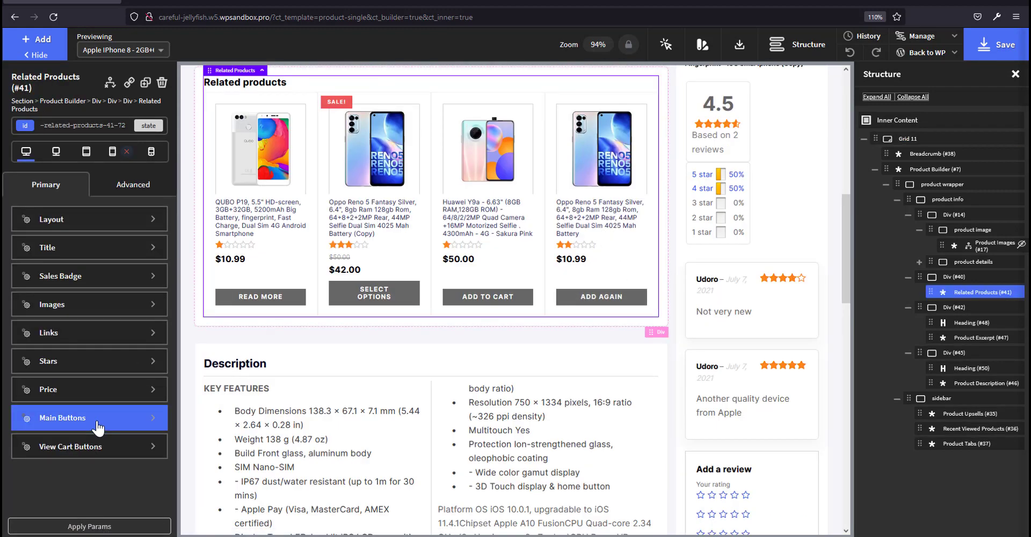
click(99, 420)
scroll(123, 395, down, 2)
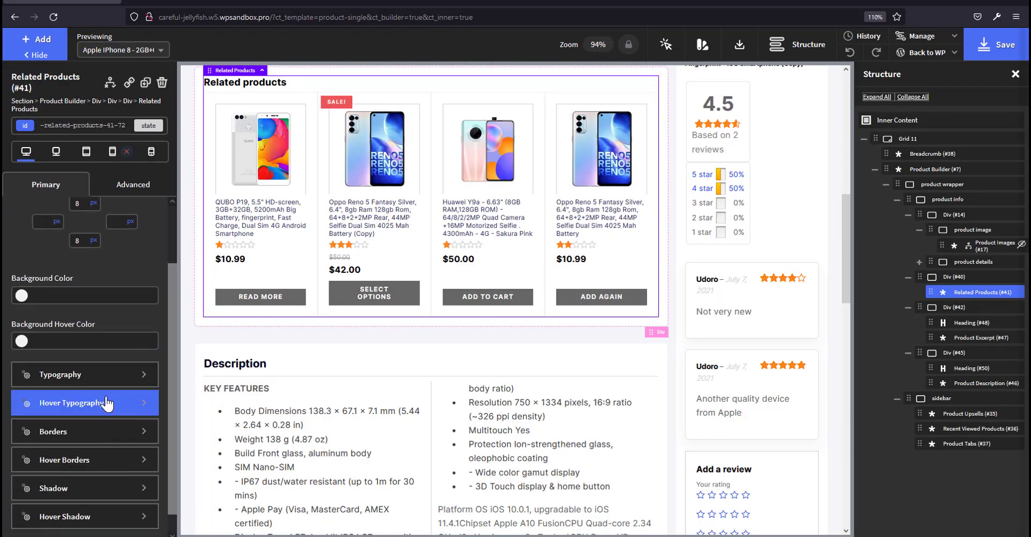
click(108, 371)
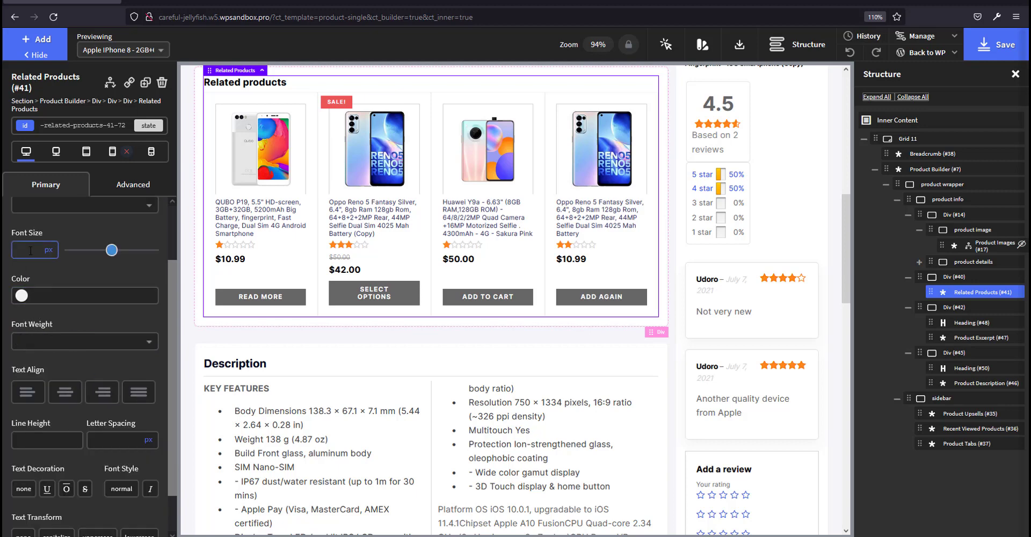
text(12)
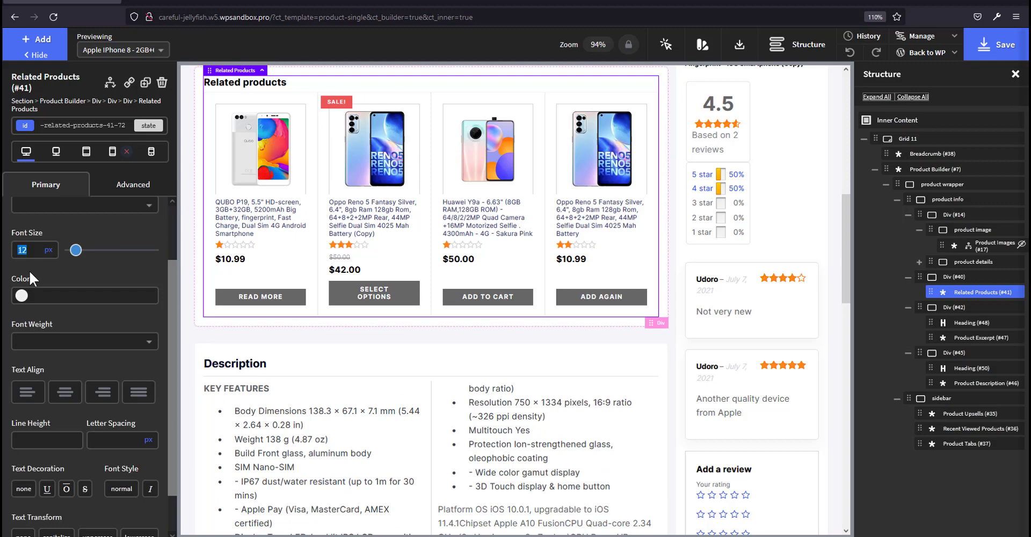
text(10)
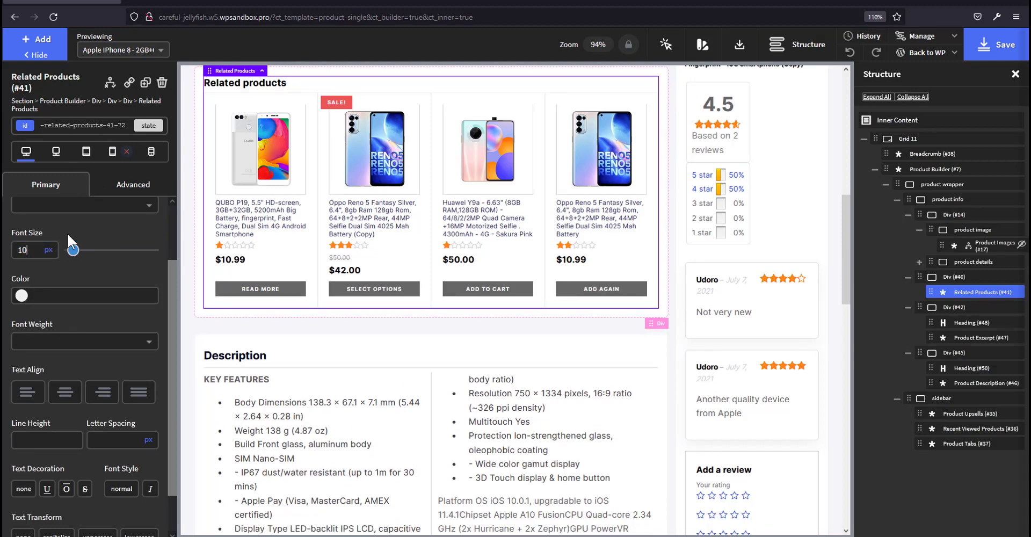
Set the font size of the Related Products view cart buttons to 10 px.
click(53, 191)
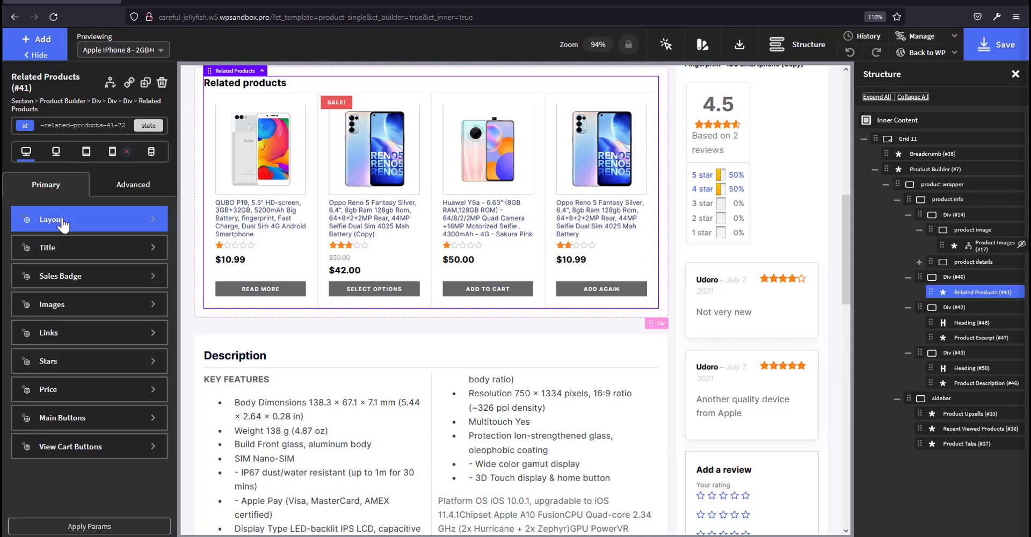
click(99, 453)
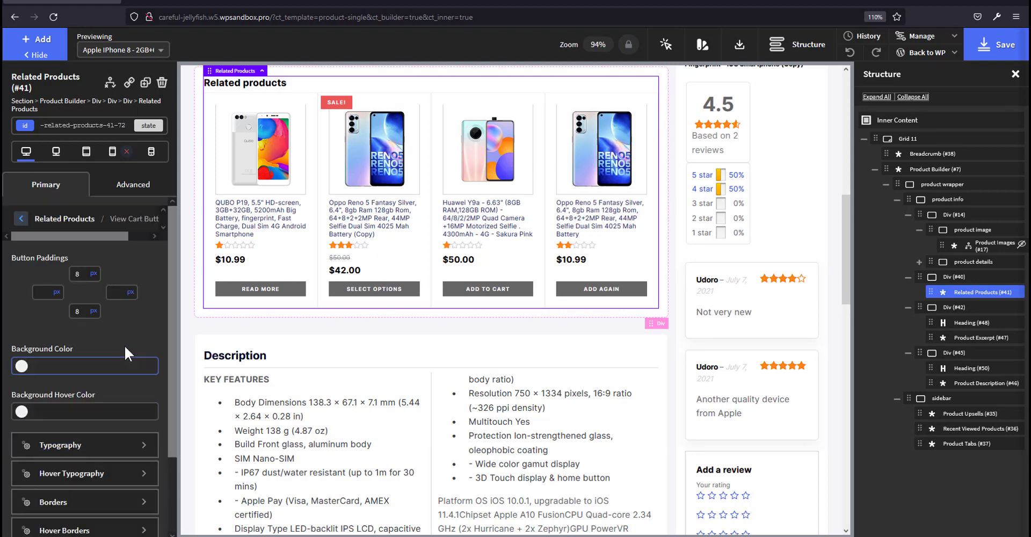
click(68, 454)
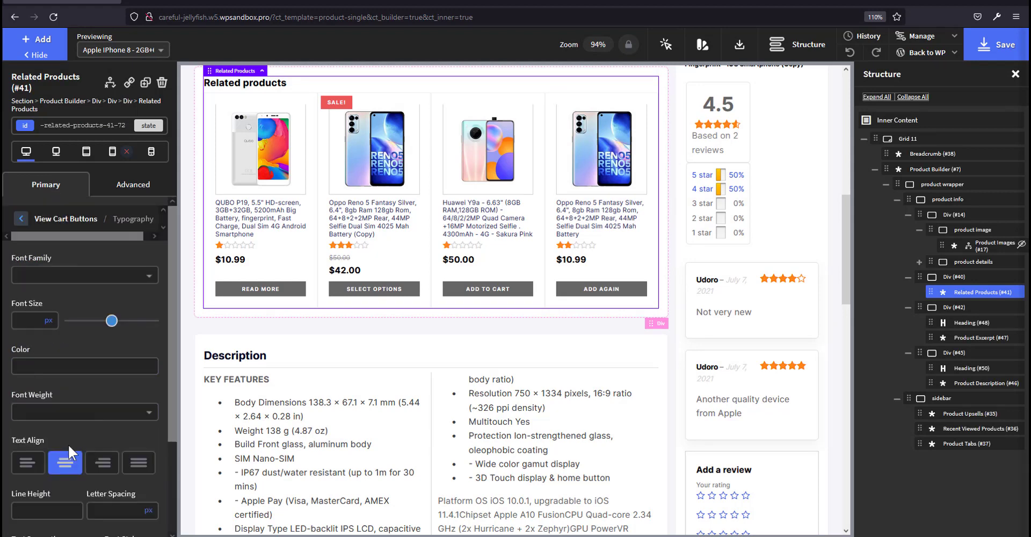
click(32, 316)
text(10)
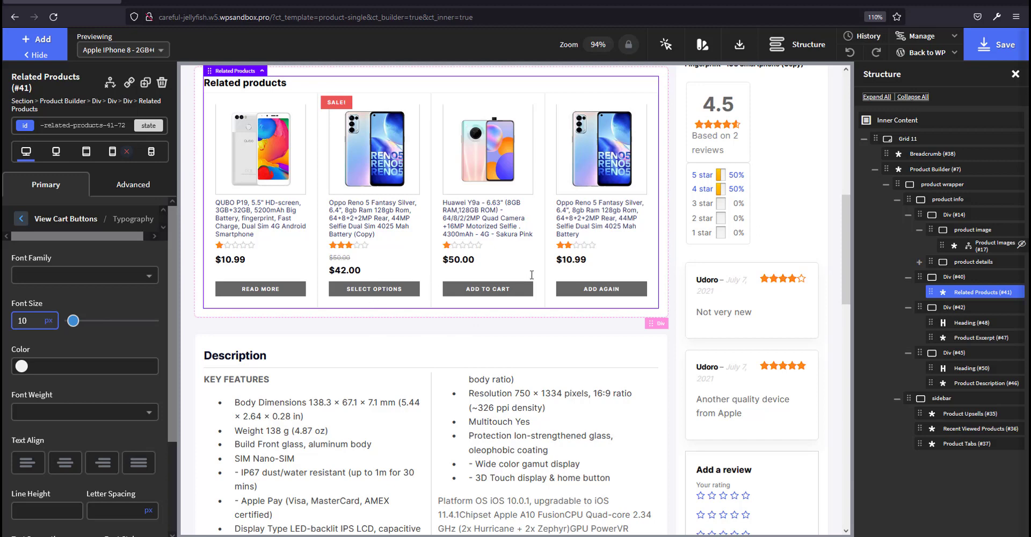
Select the Product Upsells element in the sidebar and set its main buttons' font size to 10 px.
scroll(532, 274, up, 8)
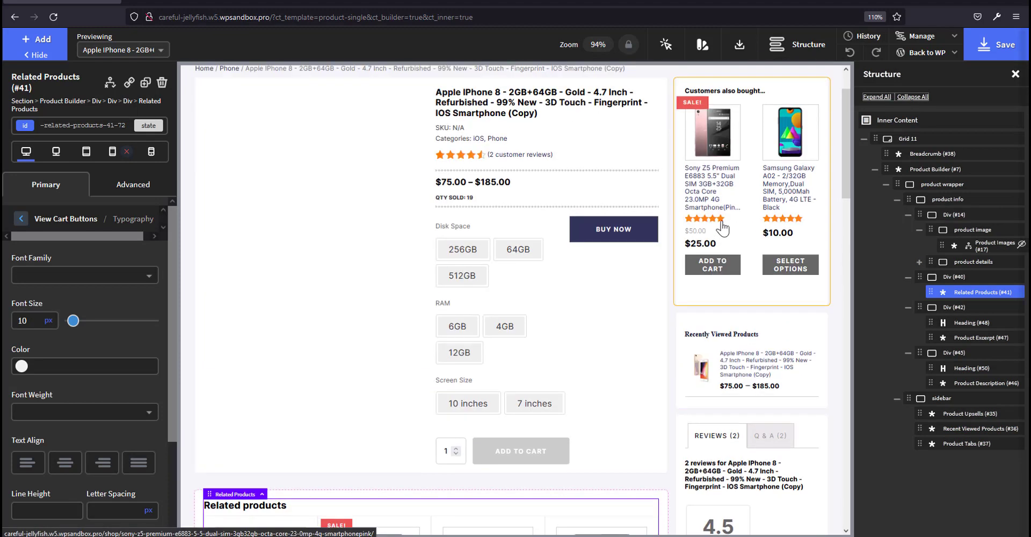
click(718, 217)
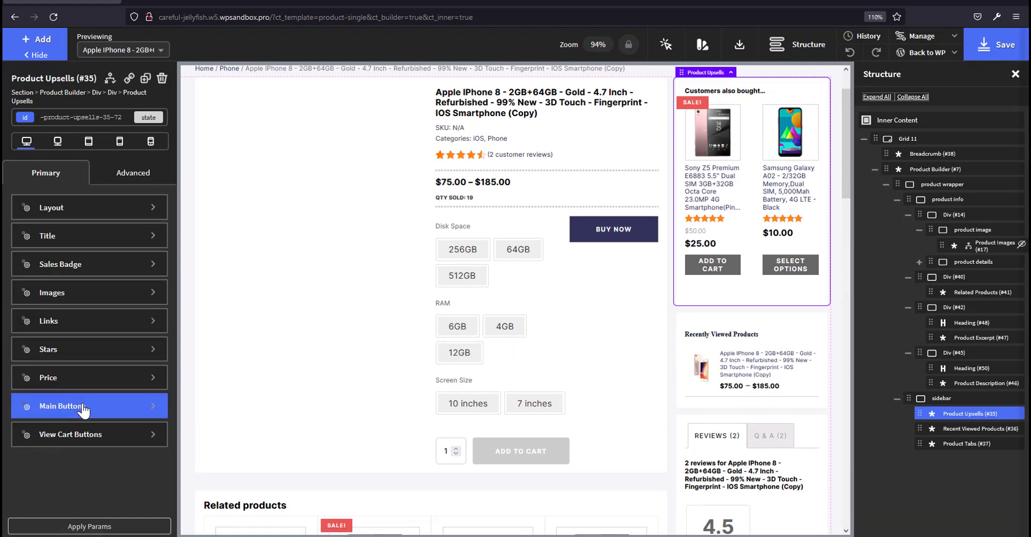
click(81, 406)
click(58, 433)
click(26, 310)
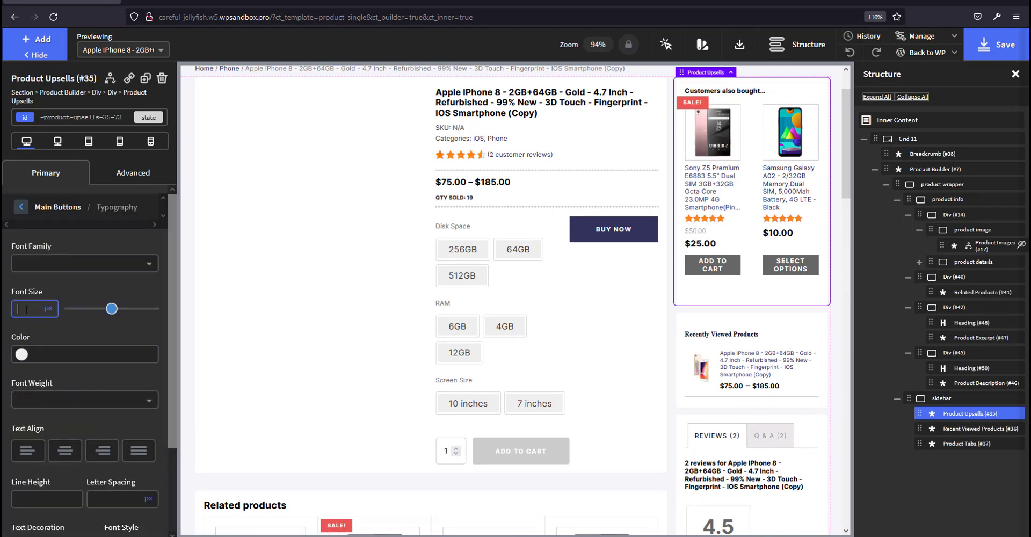
text(1)
text(2)
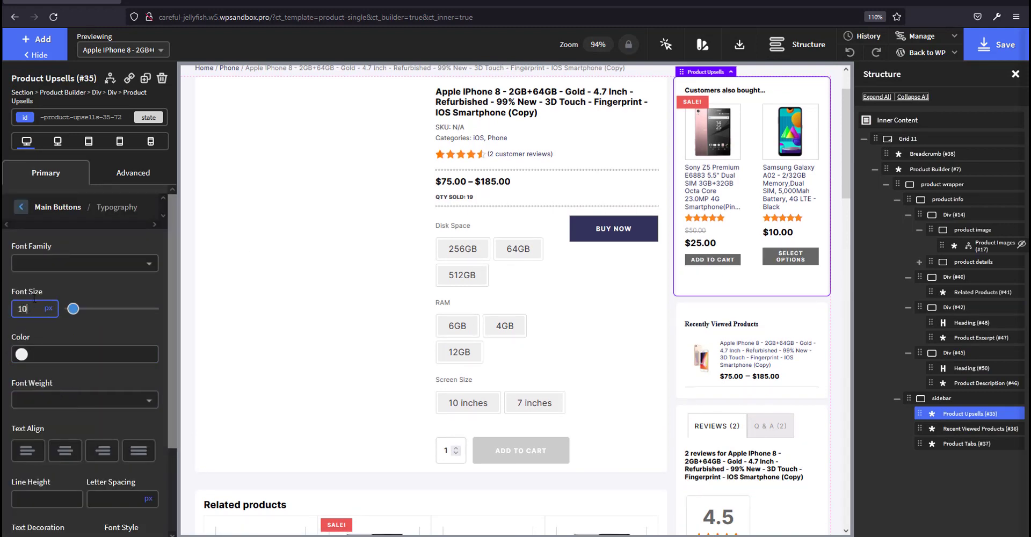
Set the Product Upsells view cart buttons' font size to 10 px and check the buttons in the preview.
click(59, 208)
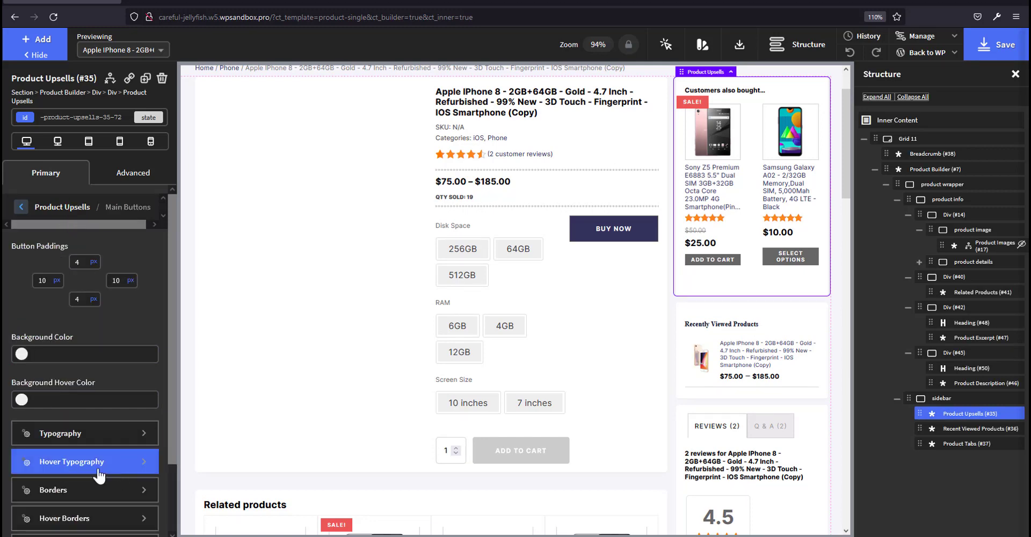
click(64, 208)
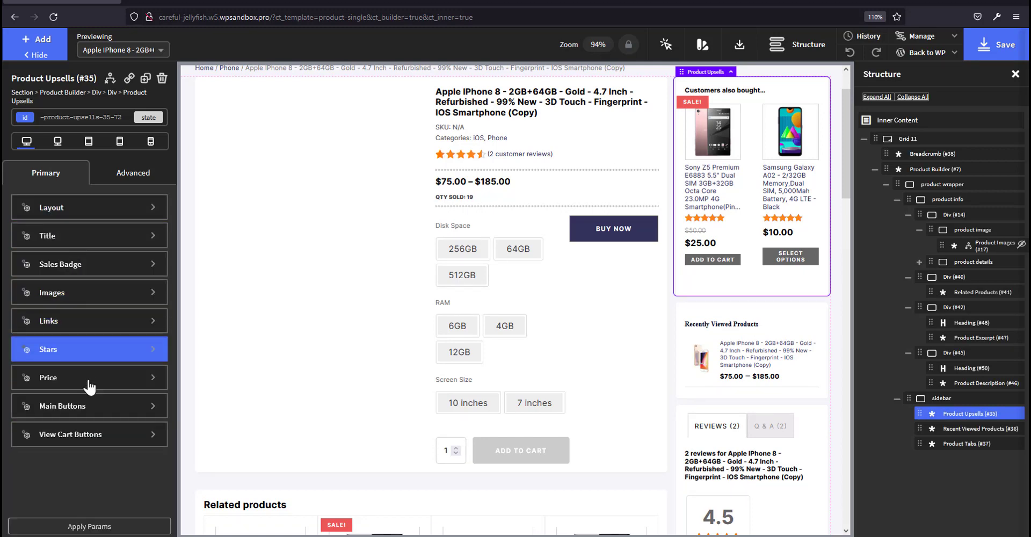
click(92, 438)
click(51, 431)
click(32, 309)
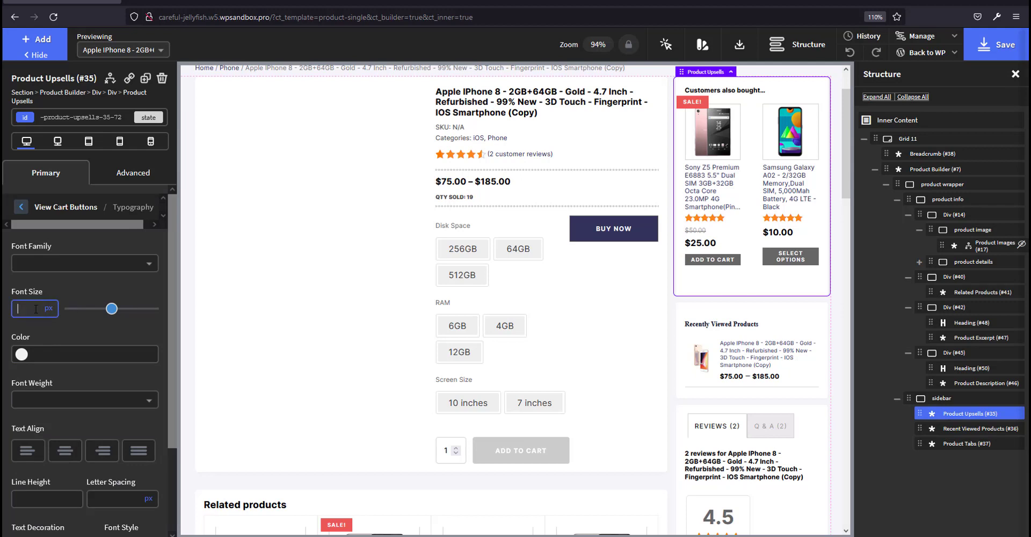
text(10)
key(Return)
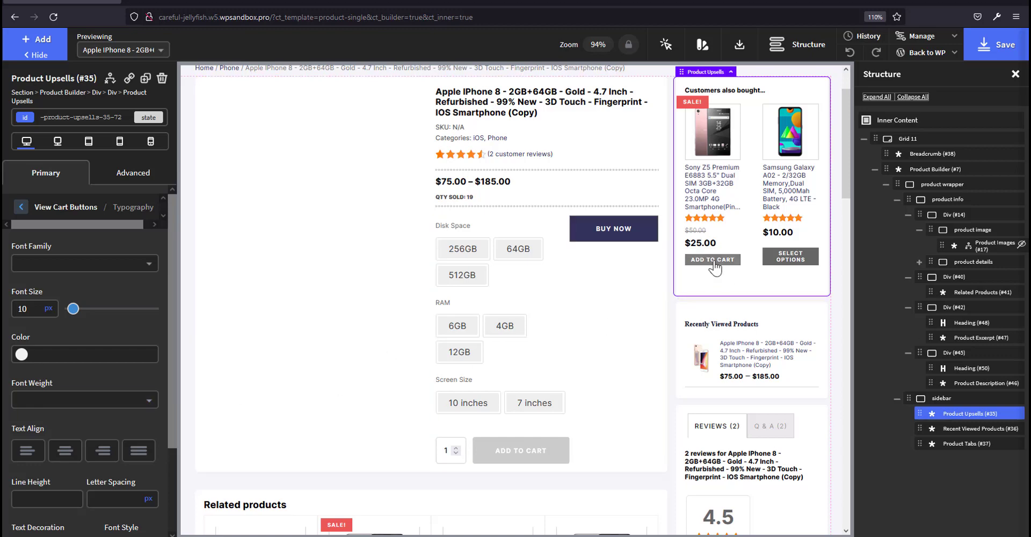
scroll(586, 304, down, 2)
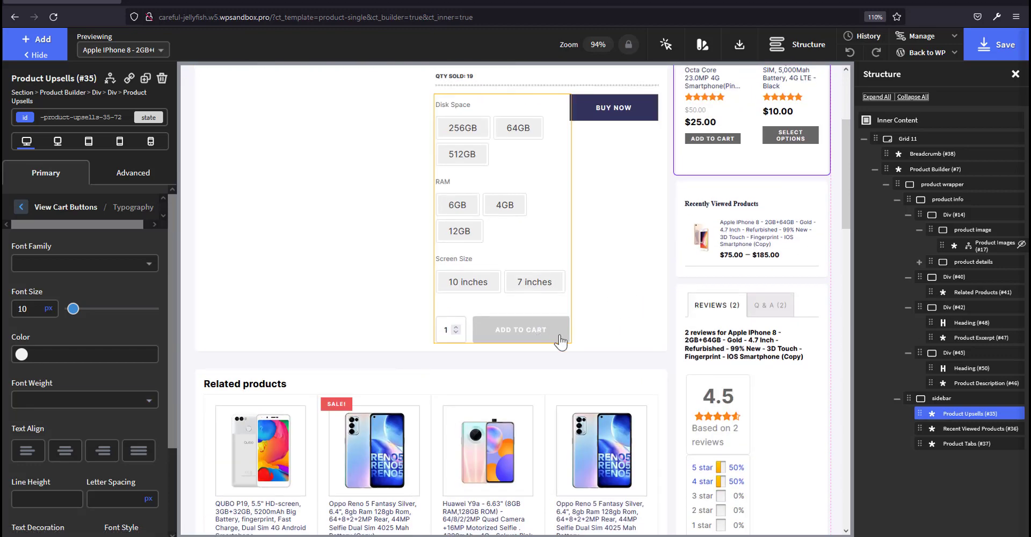
scroll(603, 258, up, 2)
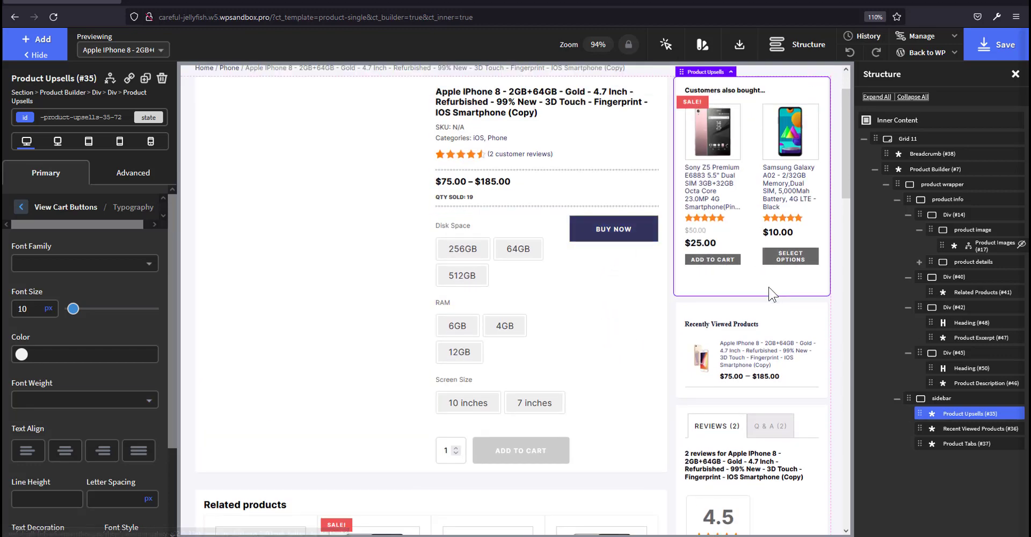
Open the global WooCommerce button styles and examine the primary CTA and primary CTA hover colors.
click(922, 36)
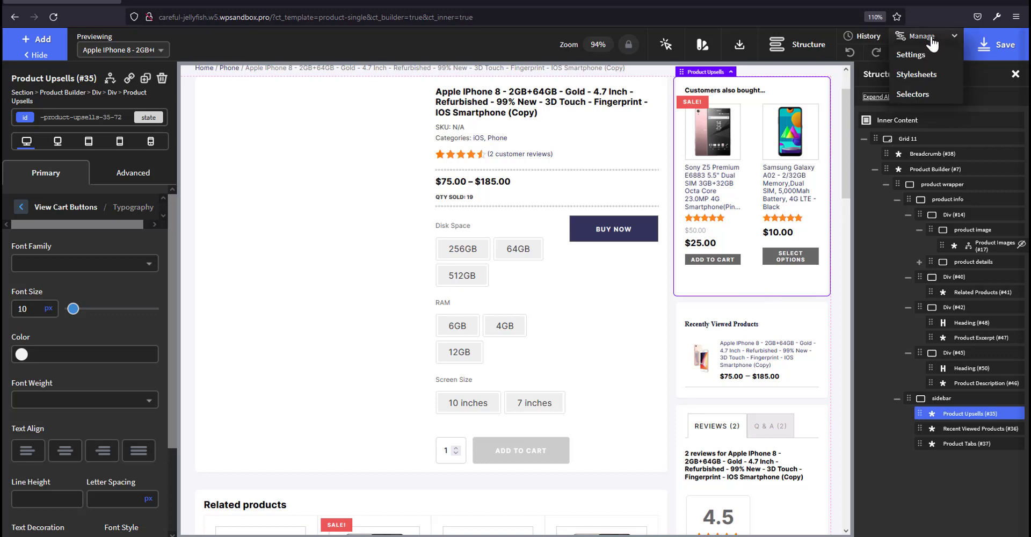
click(937, 72)
click(933, 107)
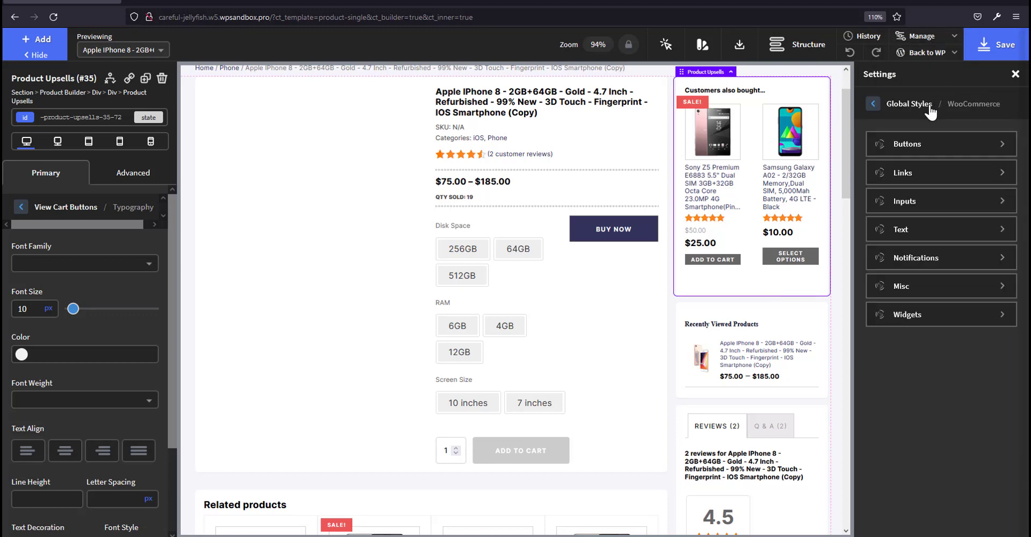
click(924, 144)
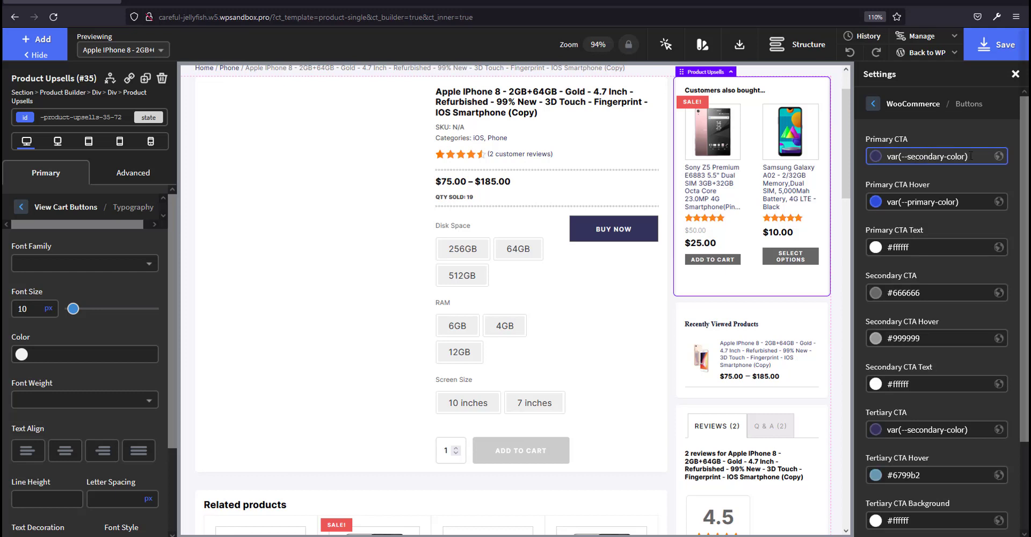
click(961, 202)
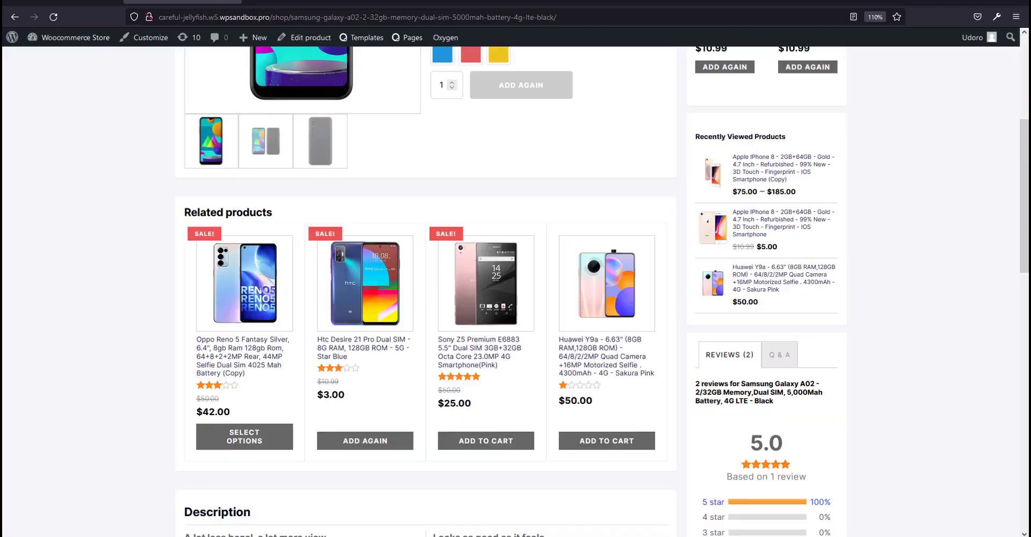
Return to the builder, save the template, and look over the variation options and cart buttons in the preview.
click(81, 1)
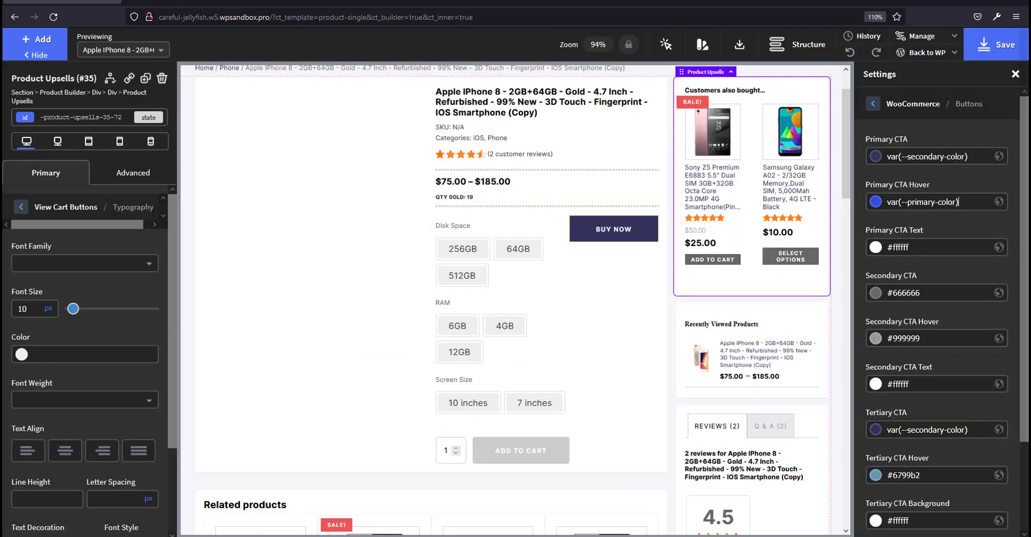
click(990, 52)
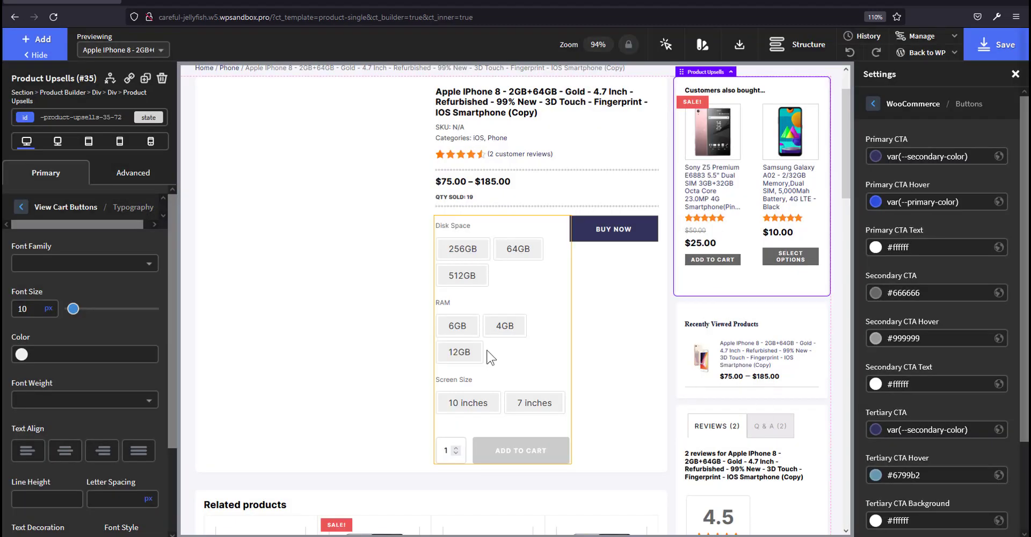
scroll(531, 354, down, 2)
scroll(552, 345, up, 2)
scroll(357, 353, down, 1)
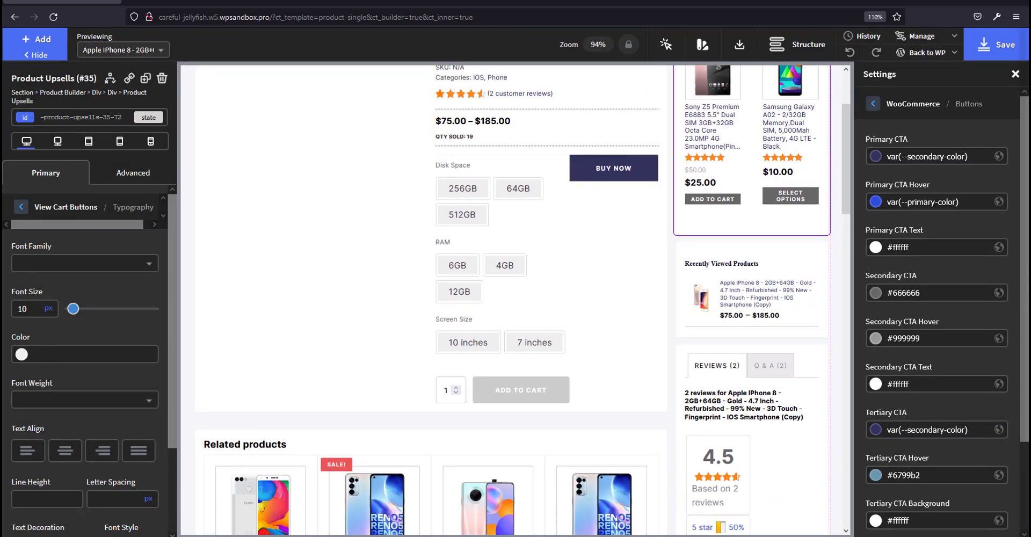
In the woo stylesheet, add product button rules with 10px 20px padding and a var(--secondary-color) background, plus a var(--primary-color) hover background.
click(926, 41)
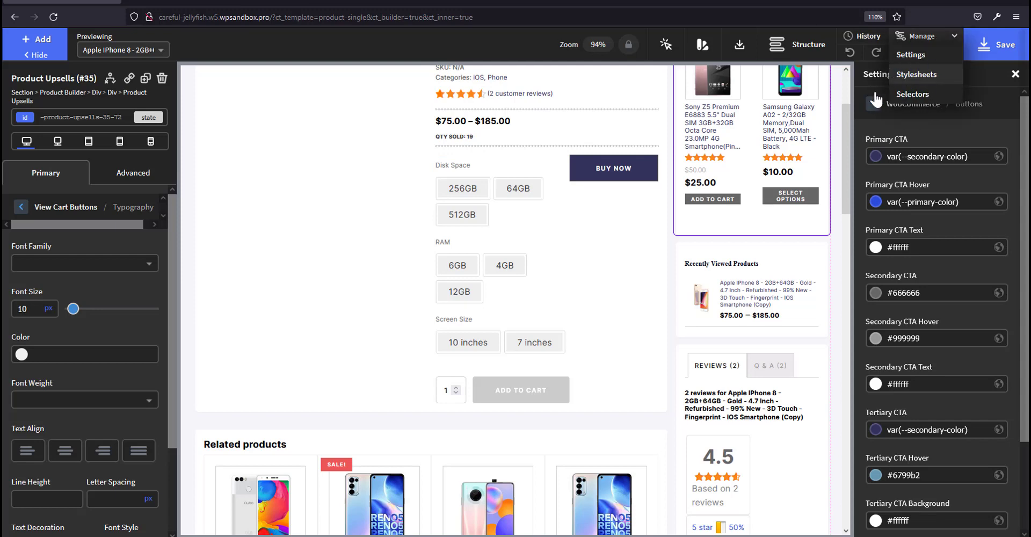
click(909, 76)
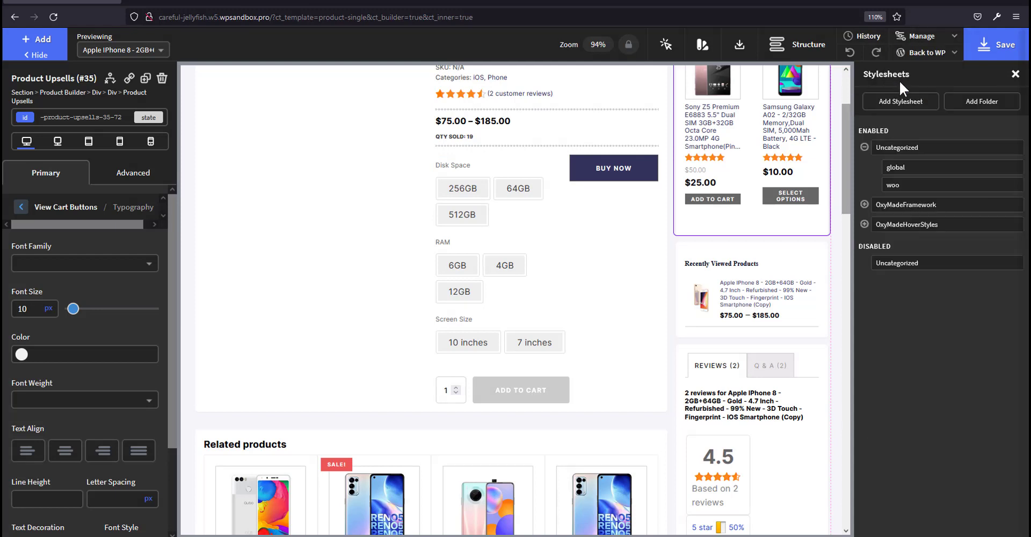
click(913, 185)
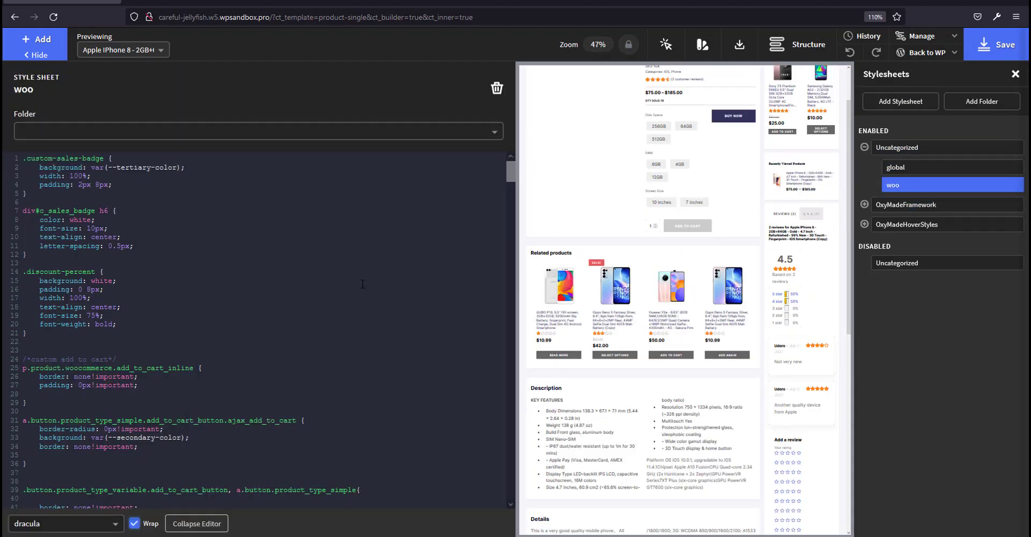
scroll(156, 275, down, 20)
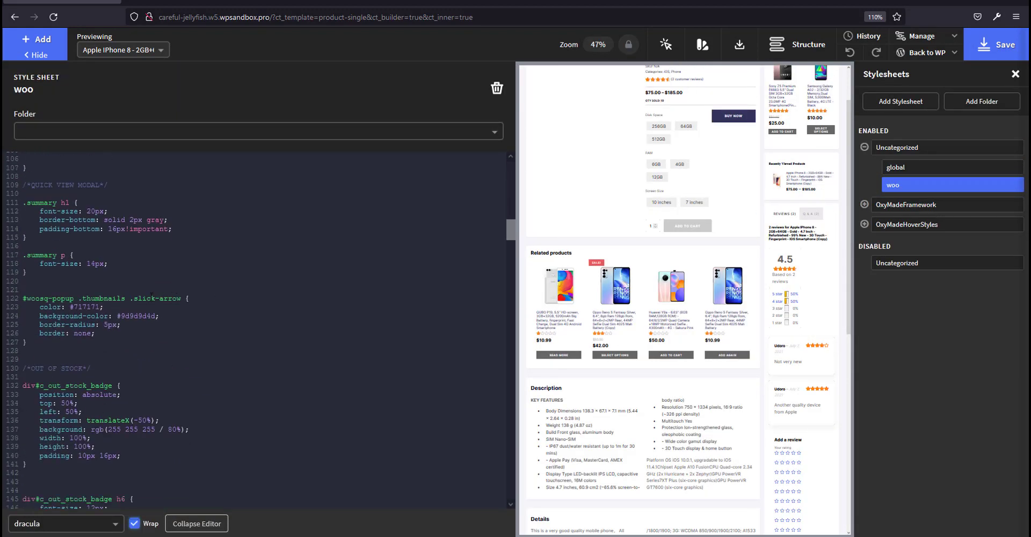
scroll(145, 297, down, 15)
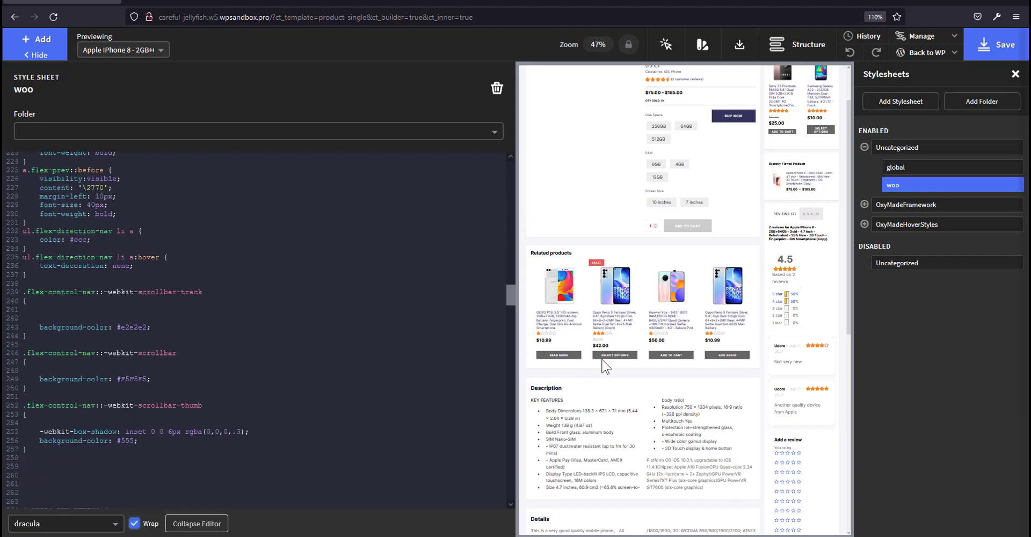
scroll(203, 338, down, 4)
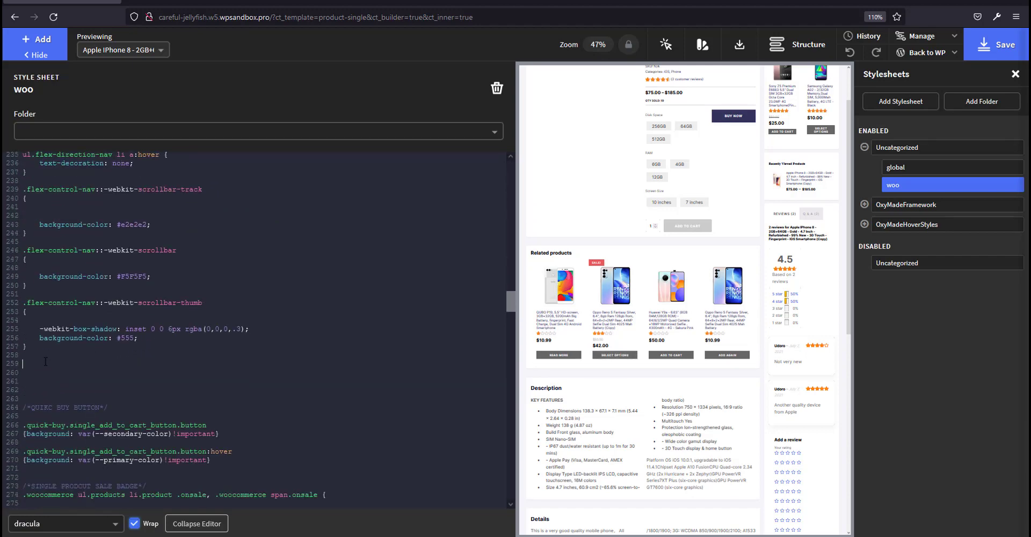
text(/*woocommerce button*/ .woocommerce ul.products li.product .button {      padding: 10px 20px;     background: var(--secondary-color); } .woocommerce ul.products li.product .button:hover {       background: var(--primary-color); })
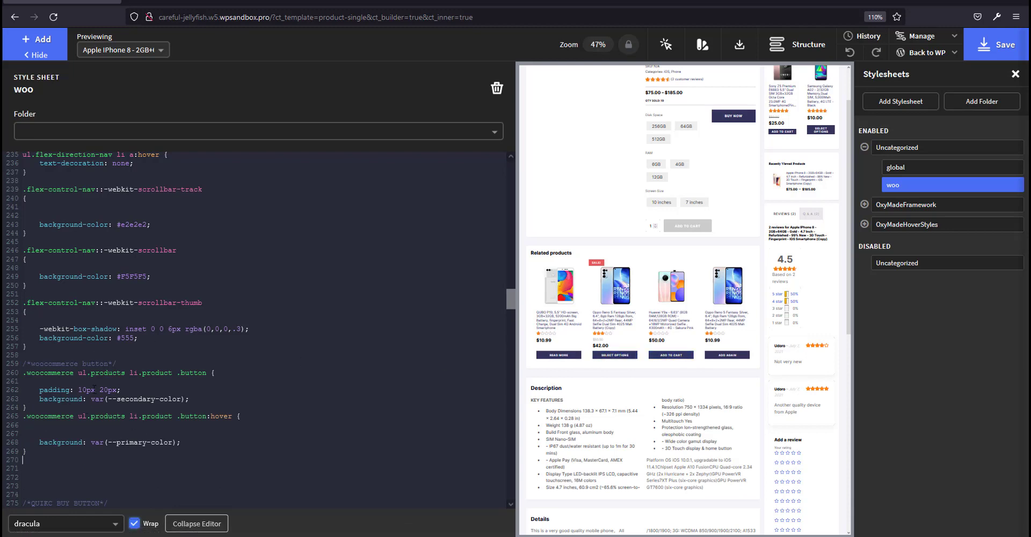
Review the secondary and primary color variables used in the new product button and hover rules.
drag(91, 399, 181, 399)
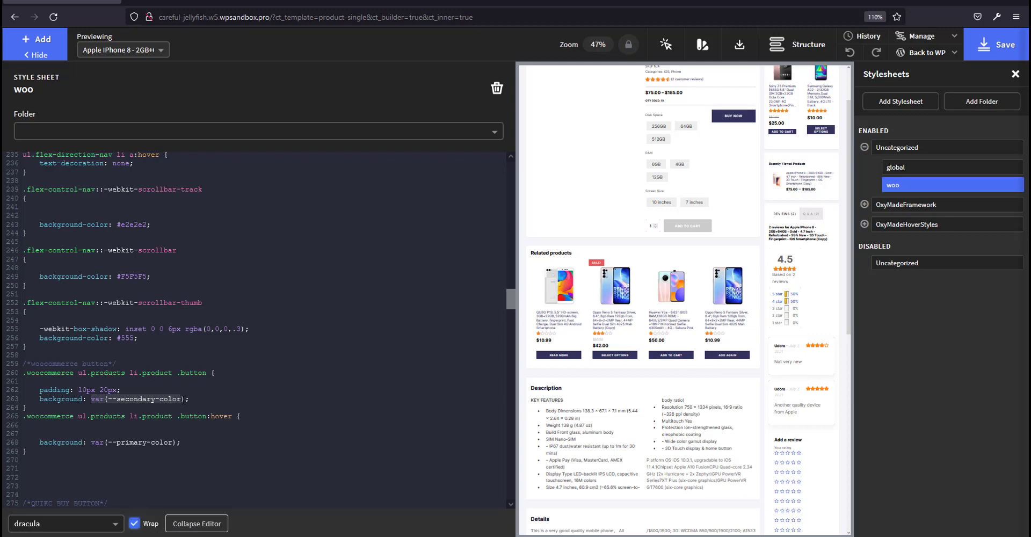
double_click(98, 443)
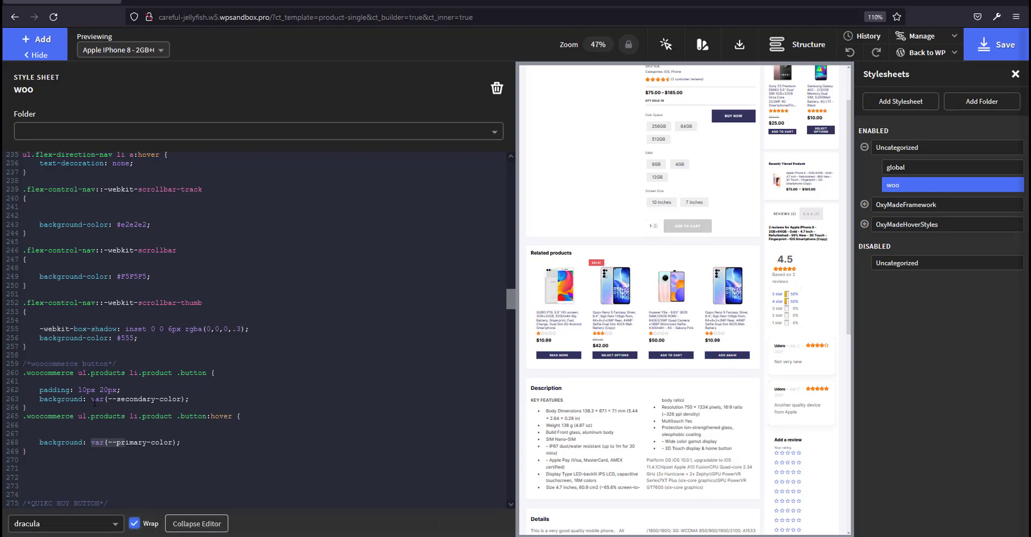
drag(92, 400, 169, 399)
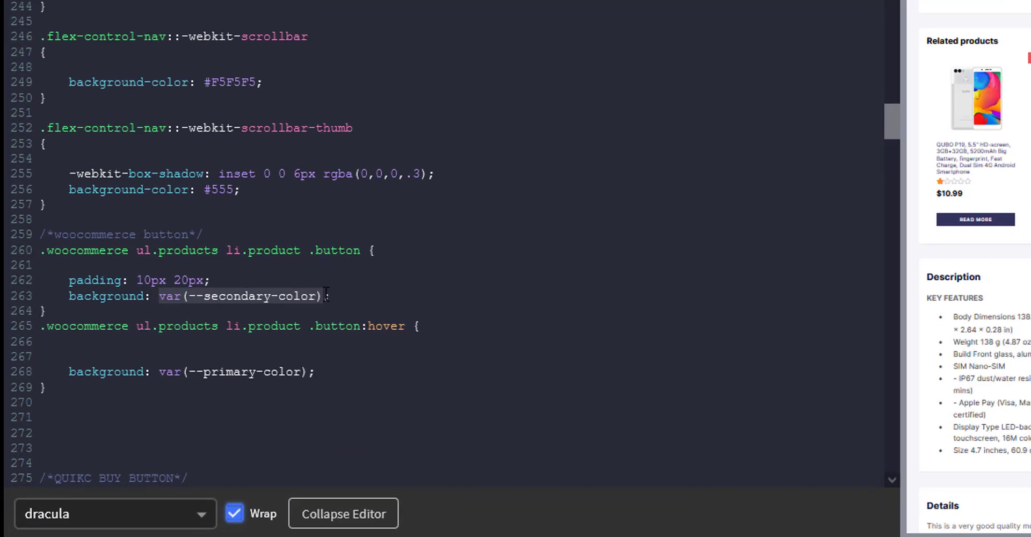
drag(247, 271, 483, 269)
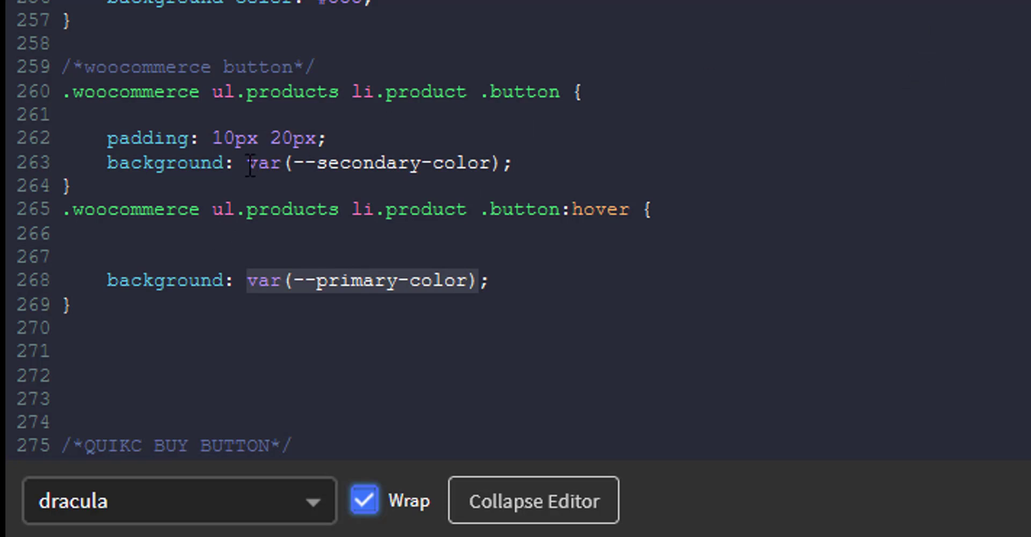
drag(249, 162, 506, 163)
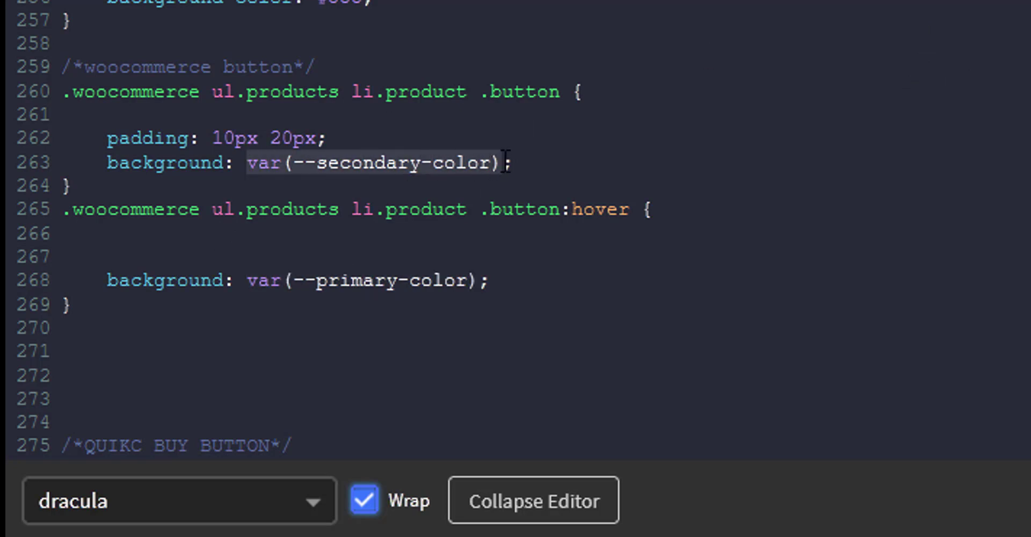
click(500, 284)
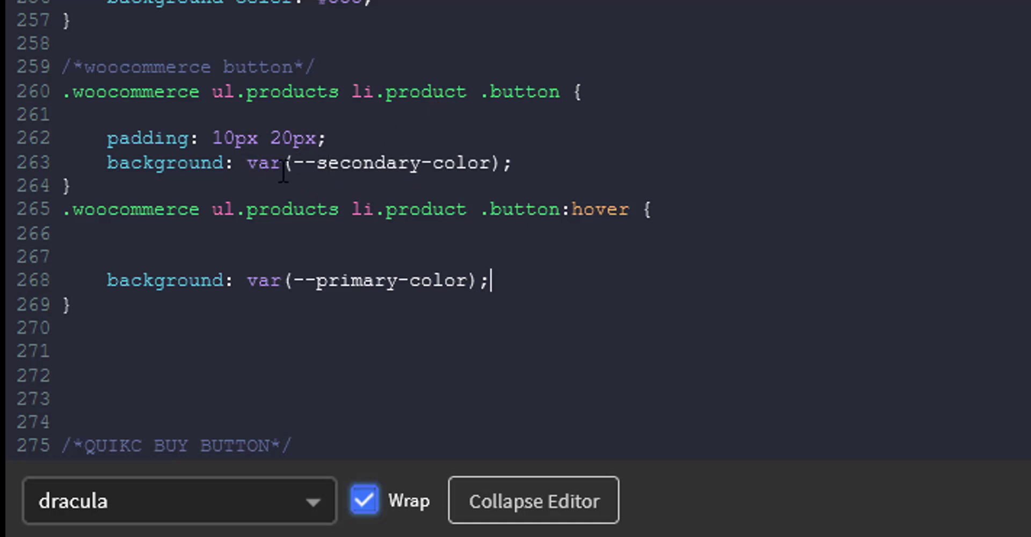
scroll(511, 6, up, 10)
scroll(725, 50, up, 2)
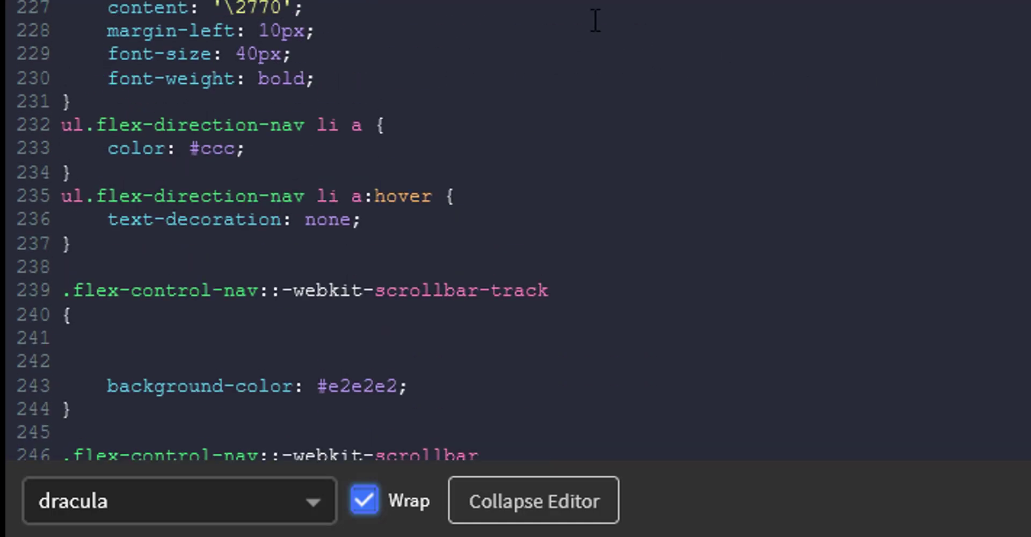
scroll(564, 54, down, 12)
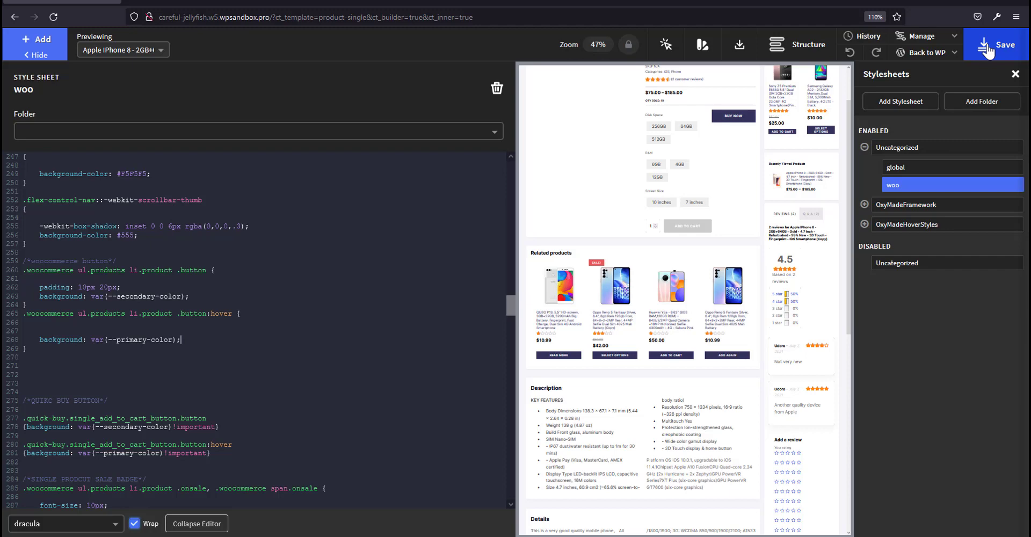
Save the template with the updated stylesheet and reload the Samsung Galaxy A02 product page.
click(1013, 51)
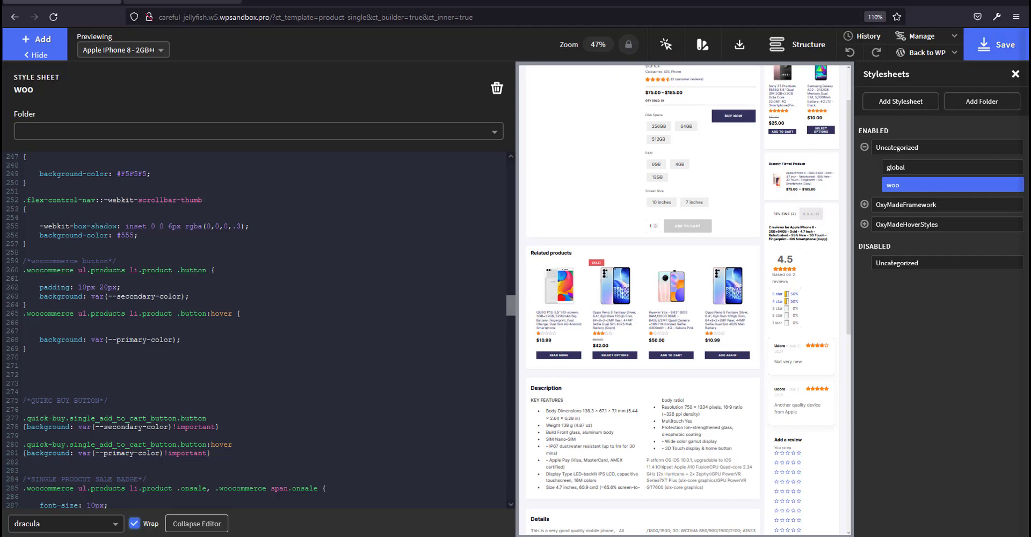
click(175, 1)
click(53, 16)
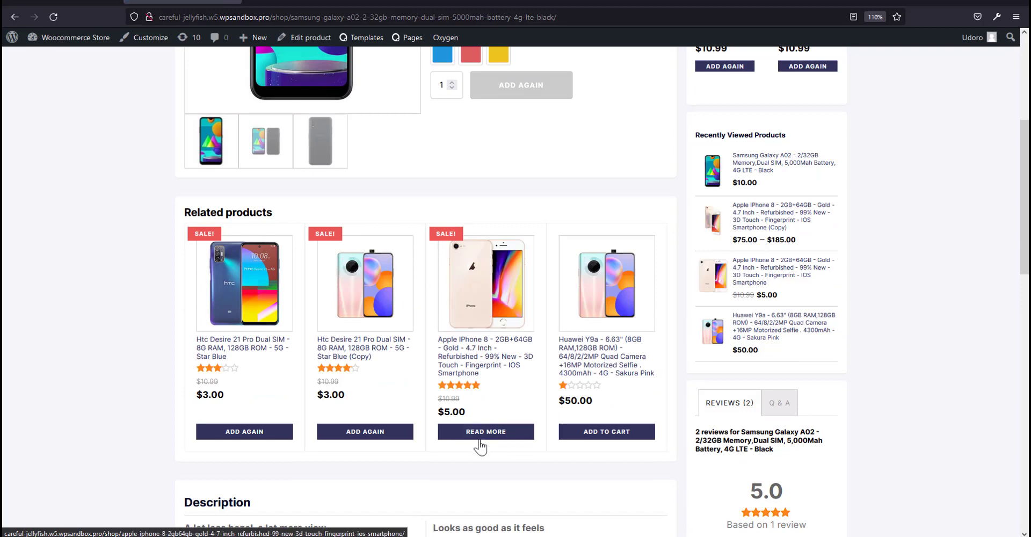
Examine the upsell and related product buttons on the Samsung Galaxy A02 page, including the upsell buttons' hover color.
scroll(656, 424, up, 5)
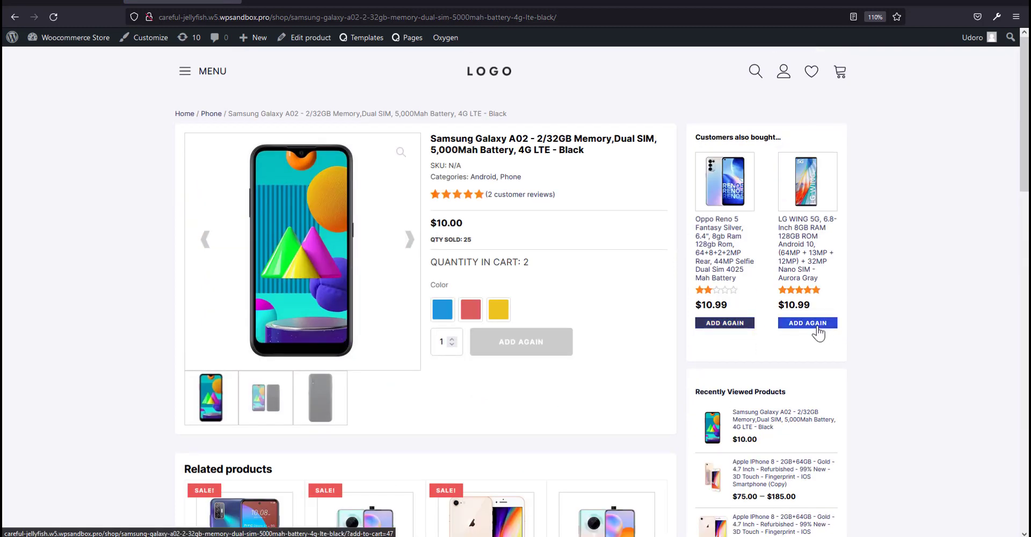
scroll(537, 344, down, 3)
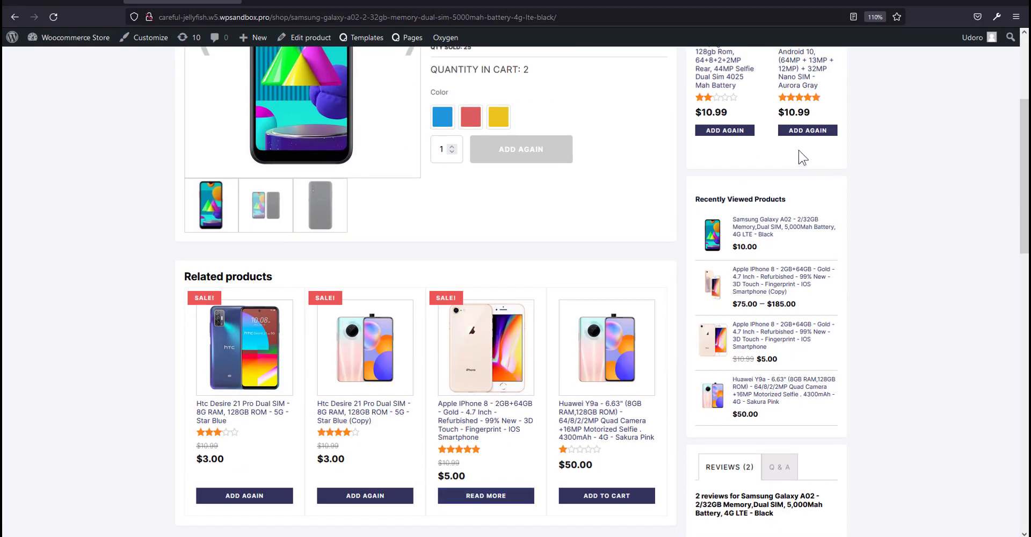
scroll(752, 196, up, 3)
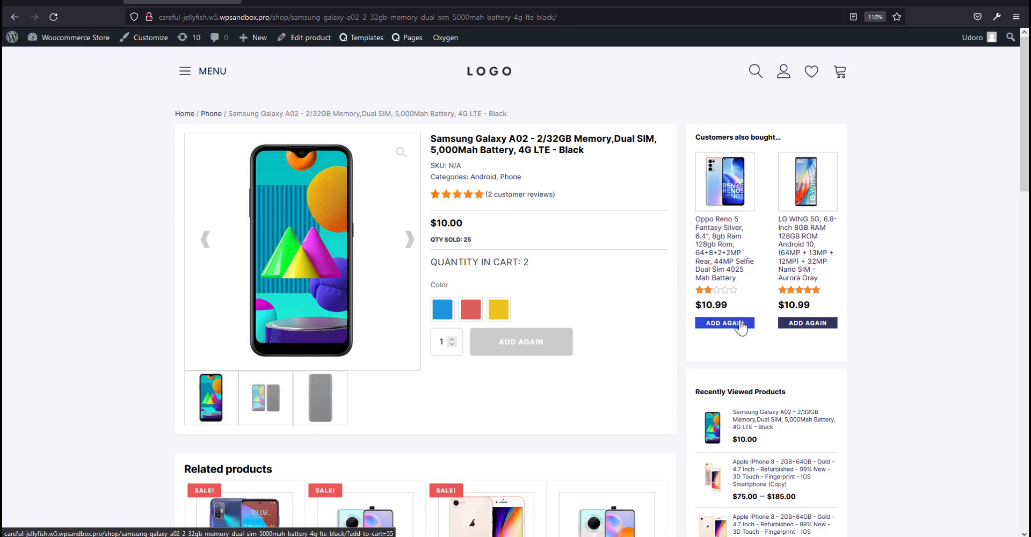
scroll(720, 325, down, 6)
scroll(566, 302, up, 5)
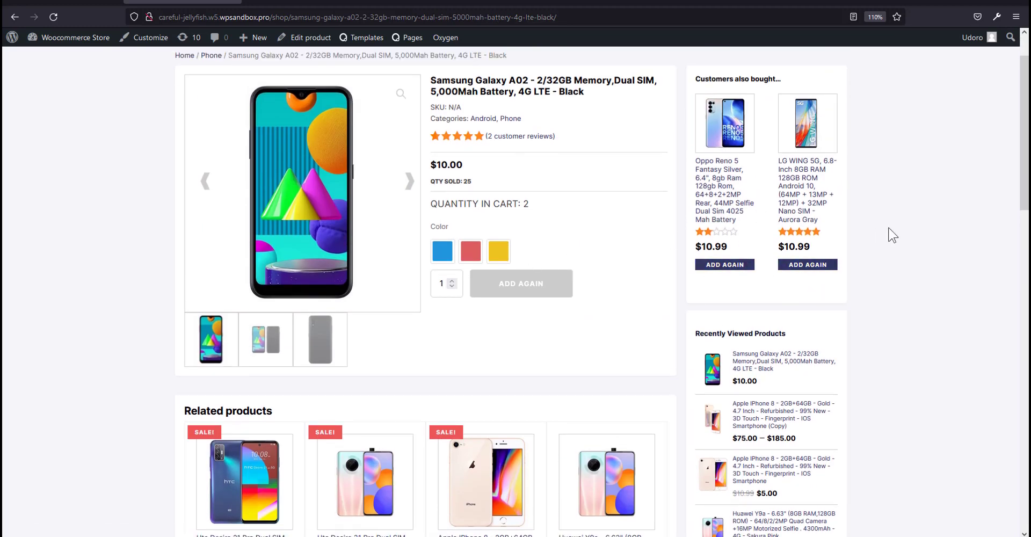
scroll(888, 232, up, 2)
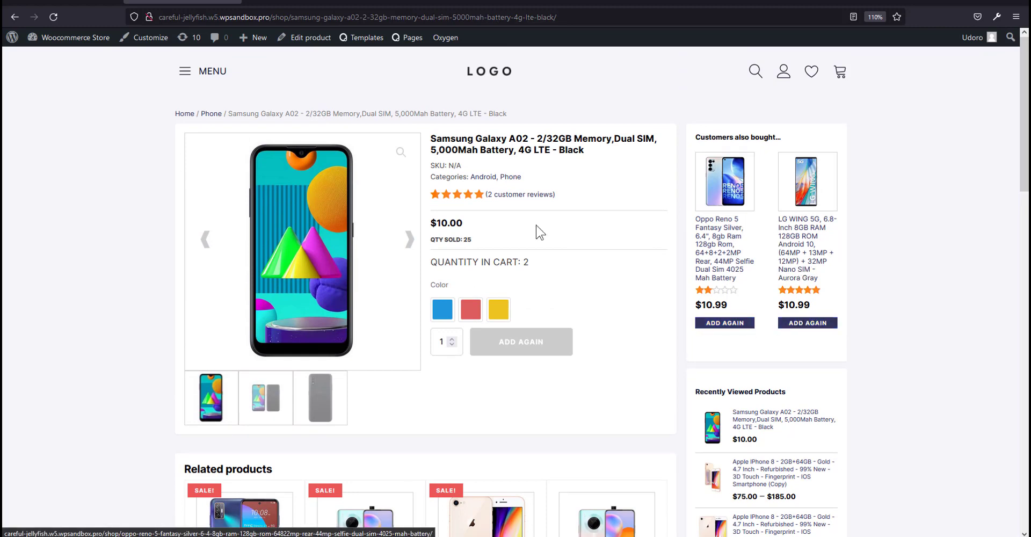
scroll(516, 220, down, 4)
scroll(520, 236, down, 4)
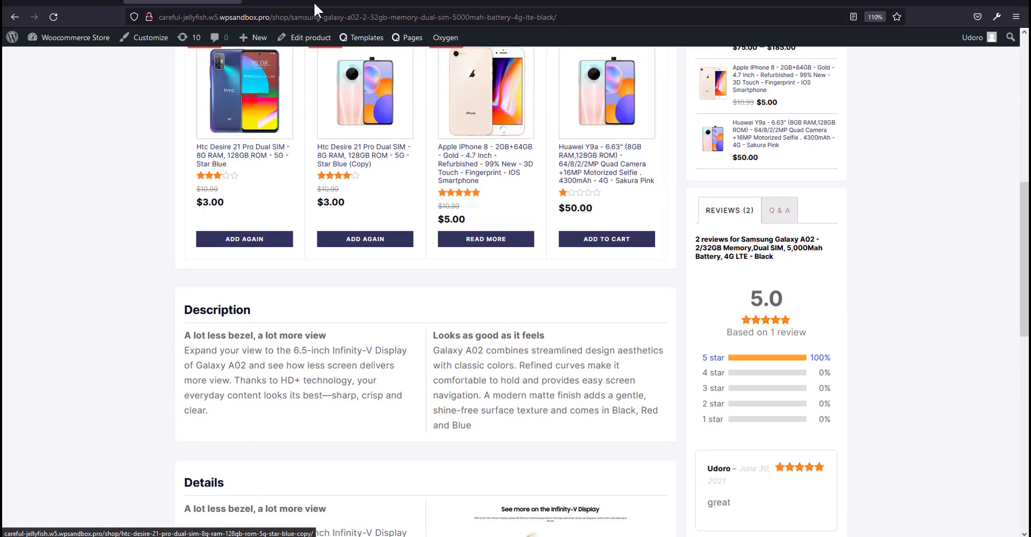
Compare the Reviews and Q & A tabs on the demo.local iPhone product page with those on the Samsung Galaxy A02 page.
click(313, 8)
click(780, 316)
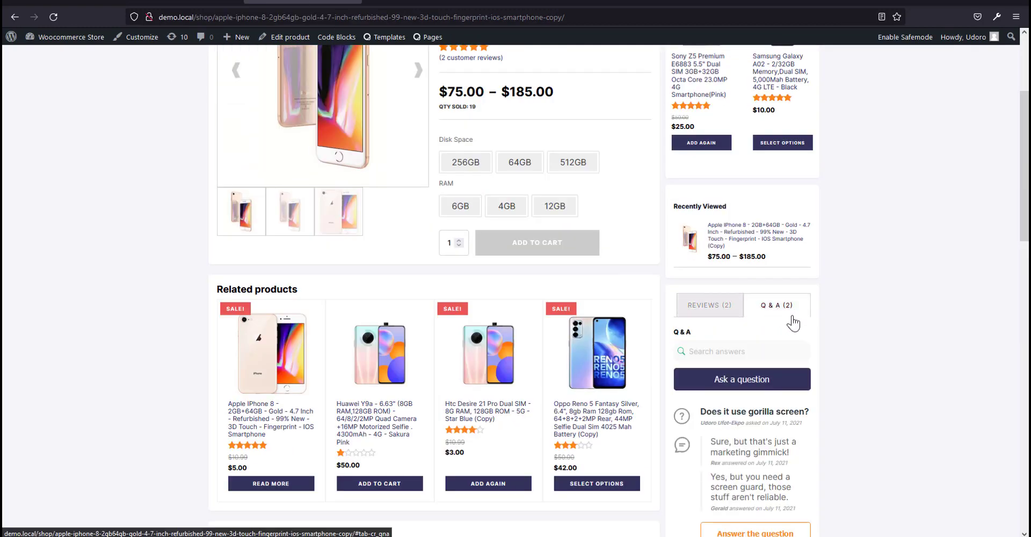
click(695, 315)
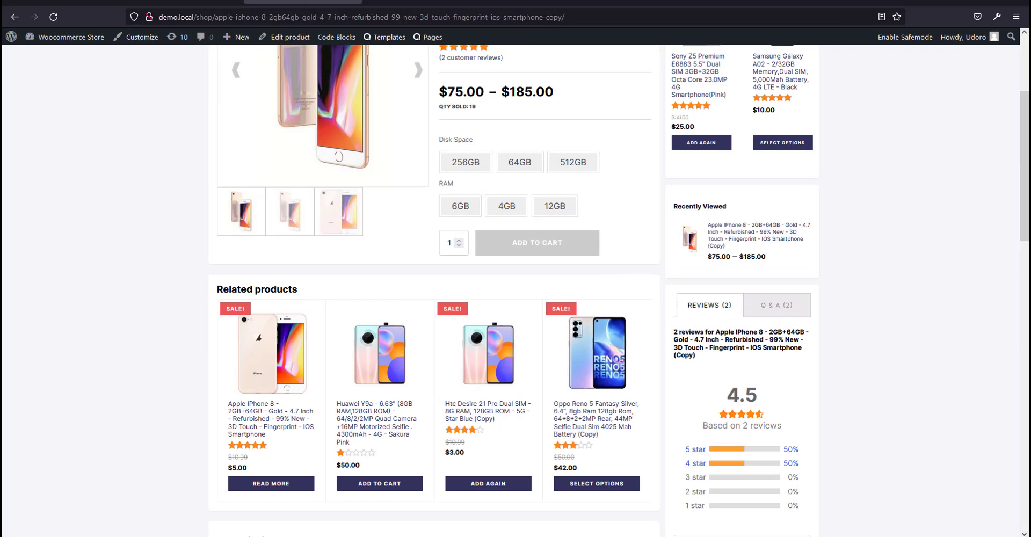
click(236, 7)
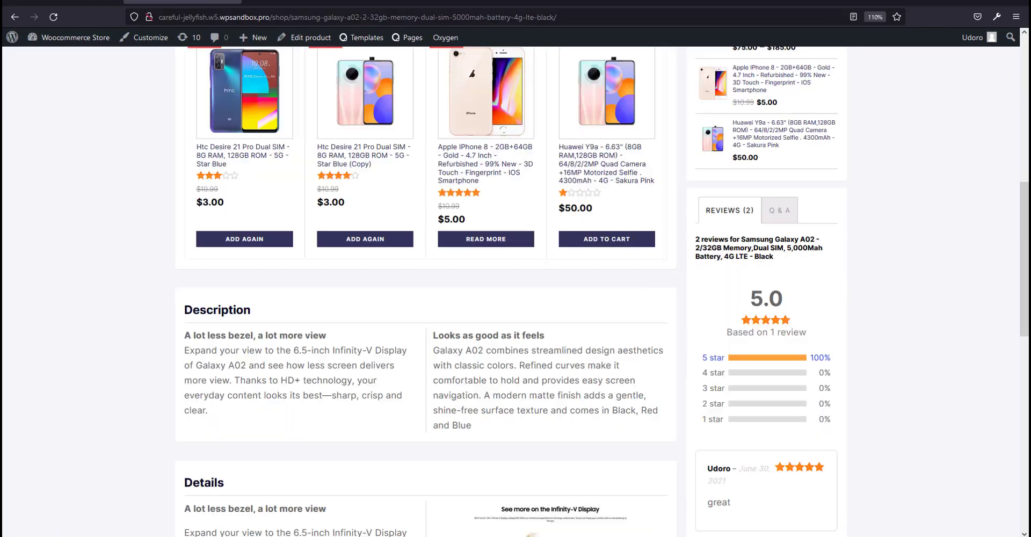
click(781, 221)
click(745, 223)
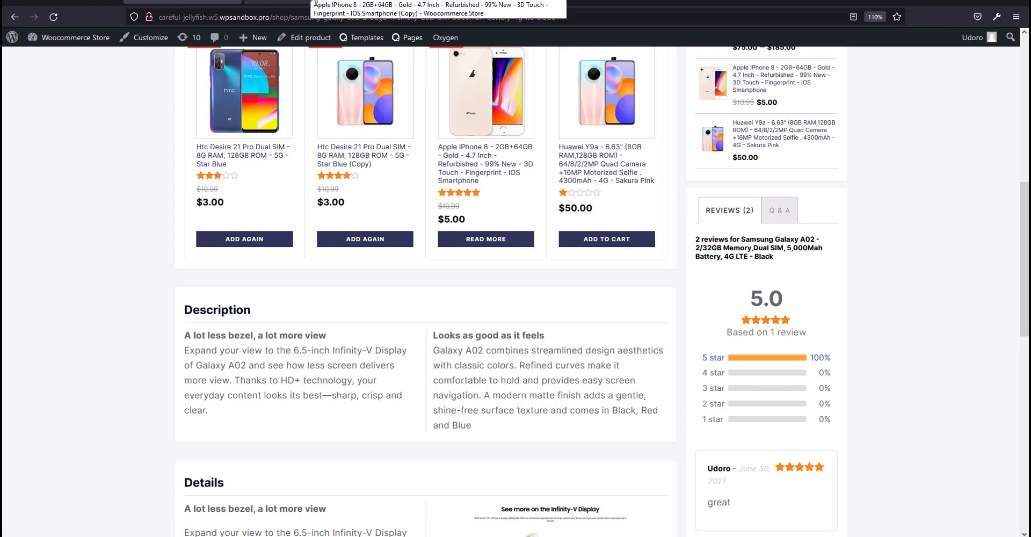
Inspect the Reviews tab on the Samsung page and examine the CSS rules of its link and list item.
right_click(740, 225)
click(786, 382)
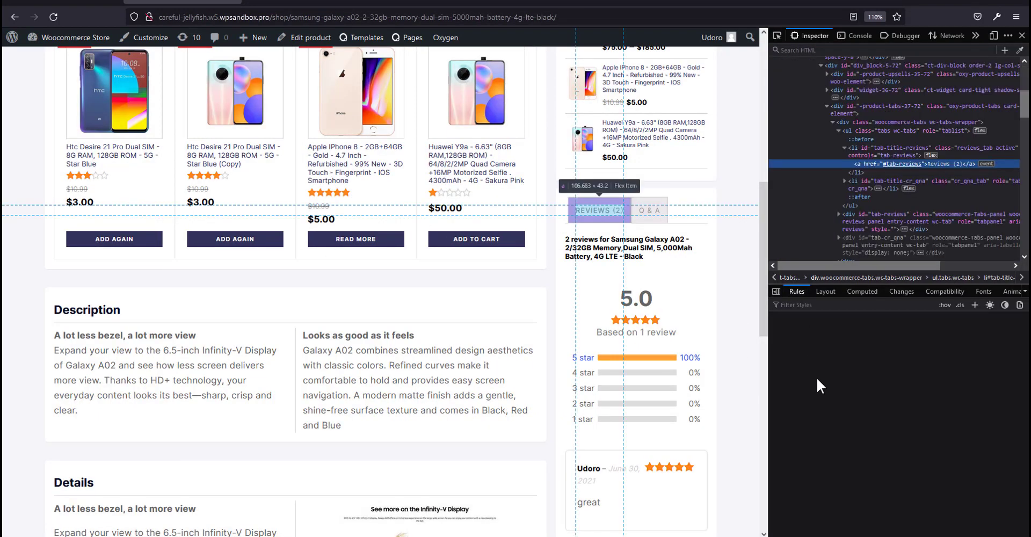
drag(768, 338, 726, 340)
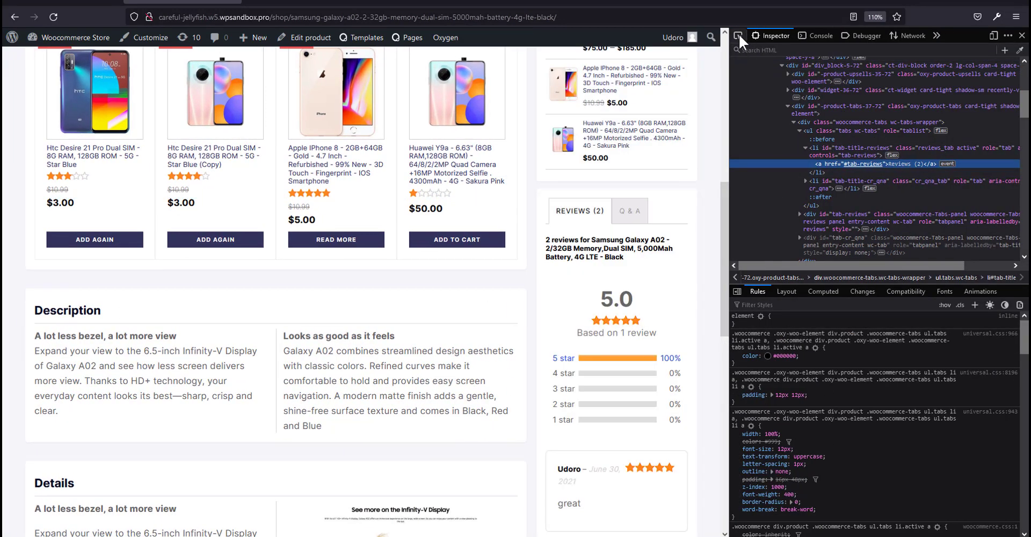
click(739, 36)
click(596, 220)
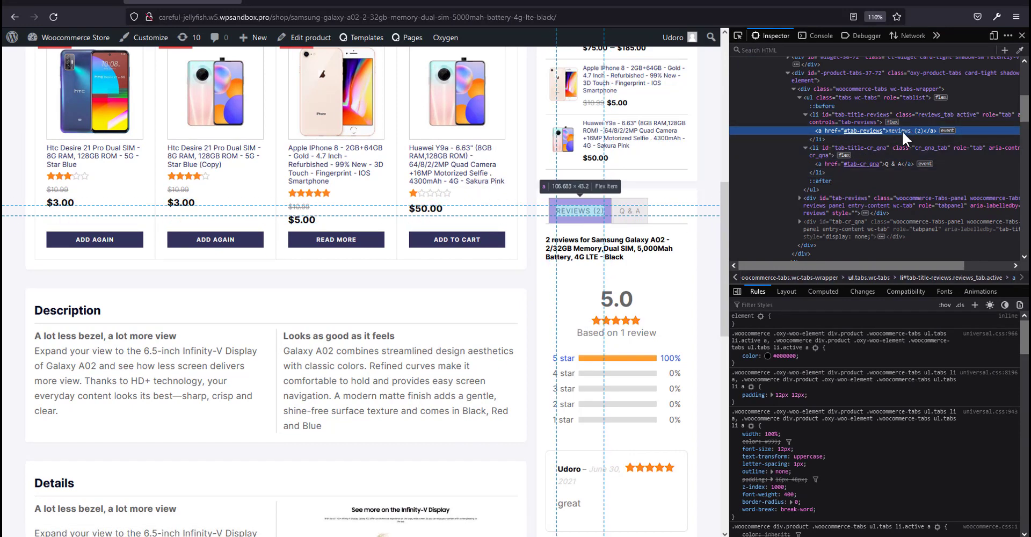
click(849, 115)
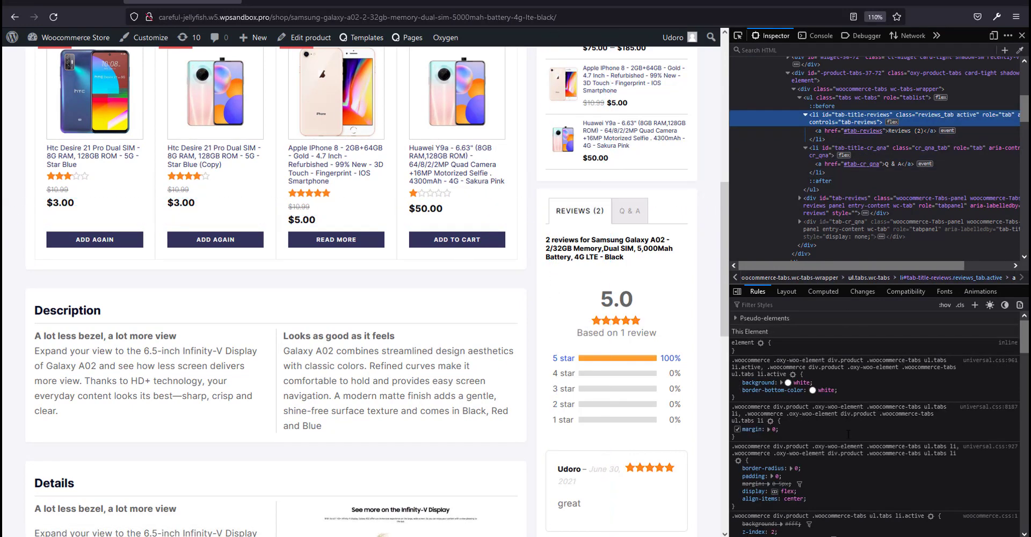
scroll(844, 423, down, 2)
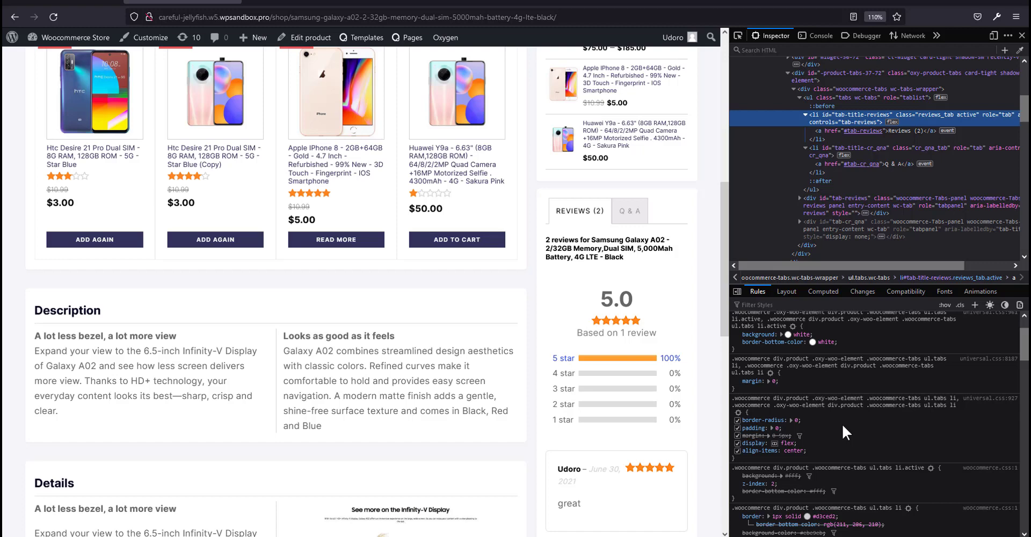
key(Down)
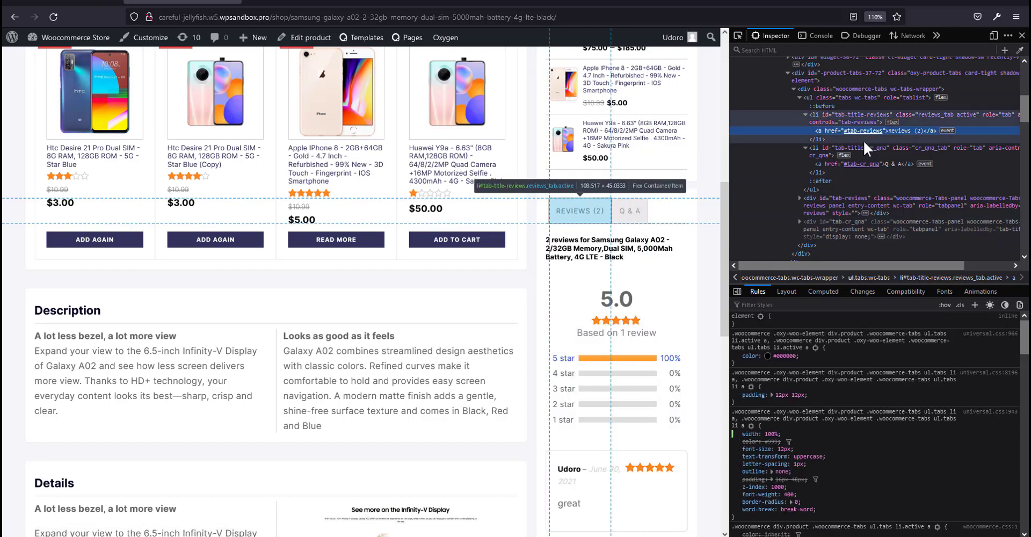
Add an inline width to the Q & A tab's list item, trying 100% and auto before setting it to 50%.
click(863, 153)
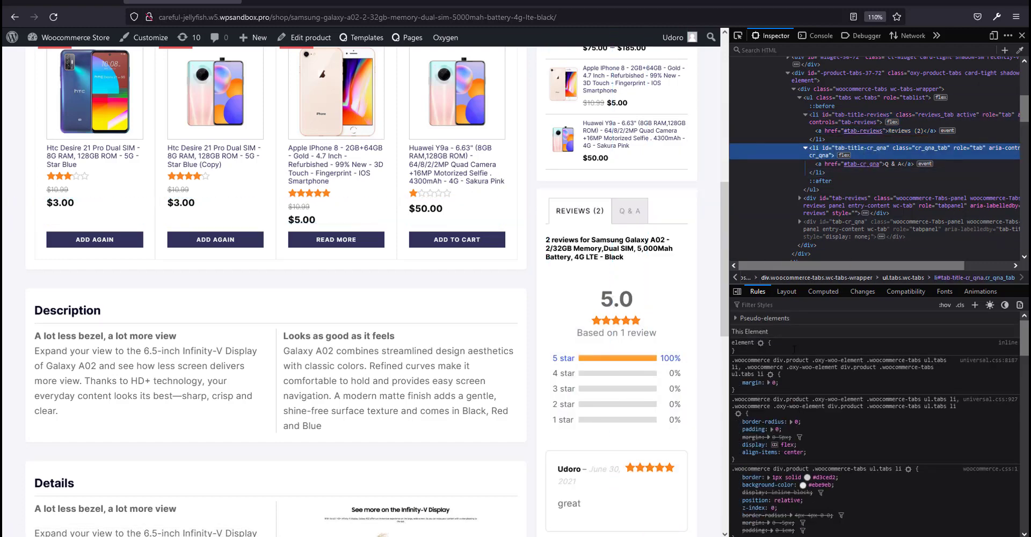
click(793, 350)
text(width)
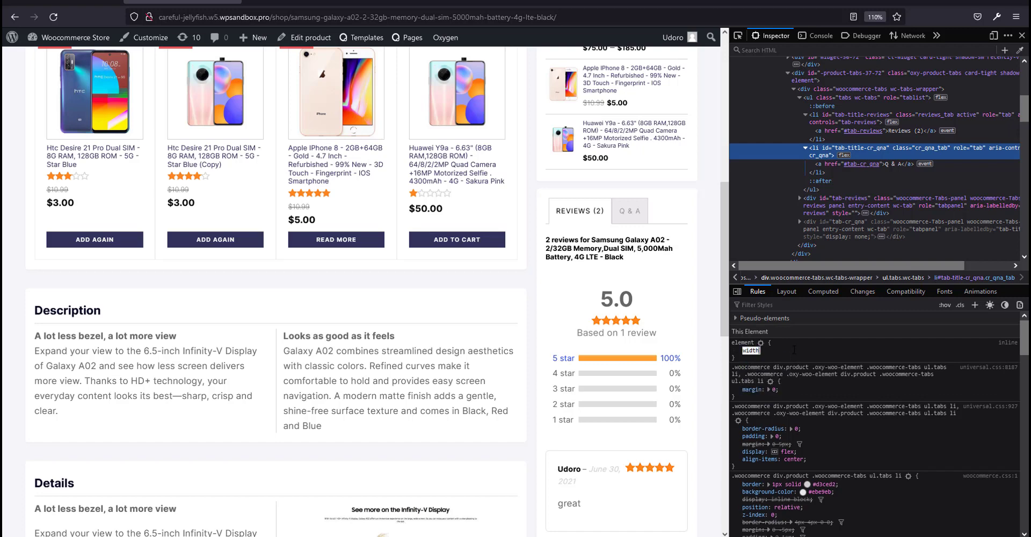
key(Tab)
text(1)
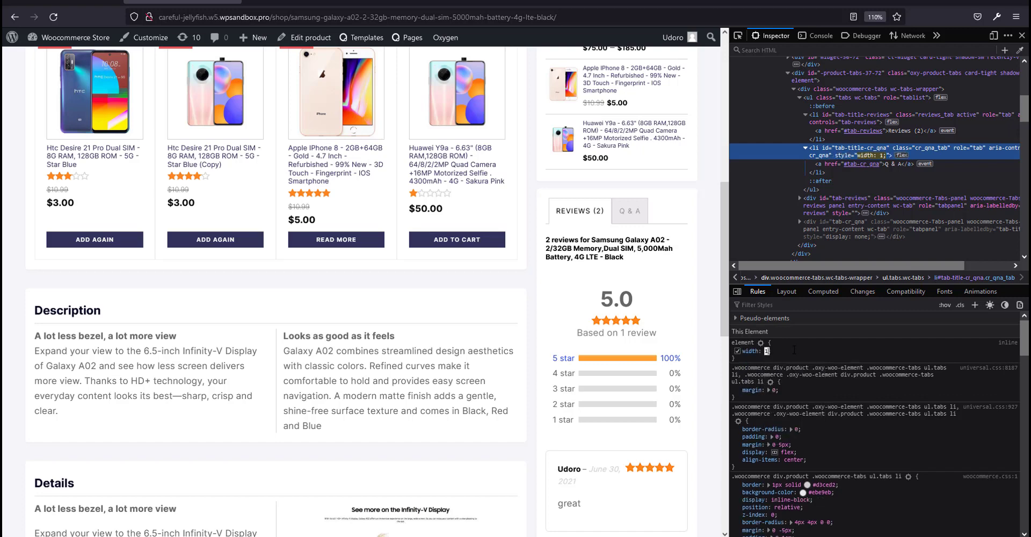
text(00%)
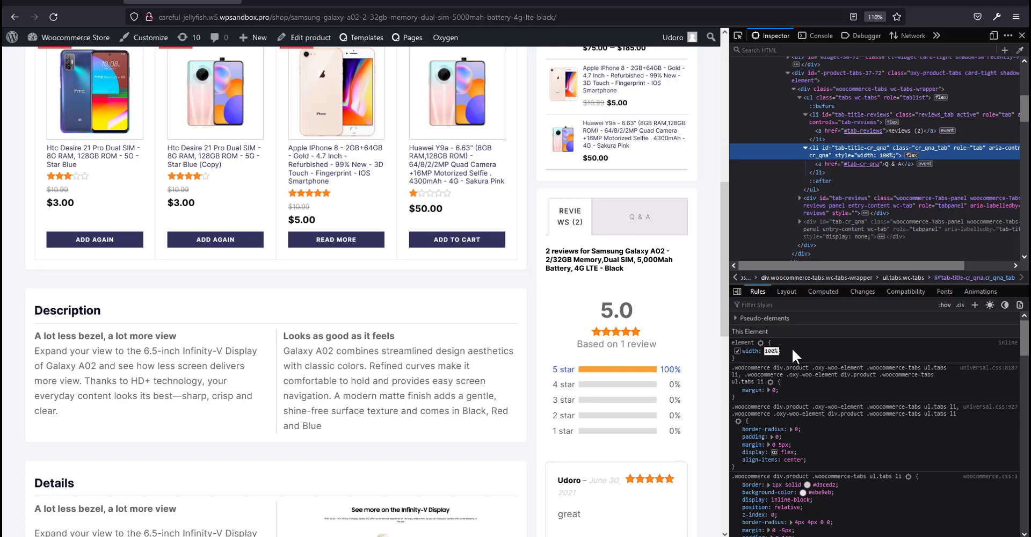
text(auto)
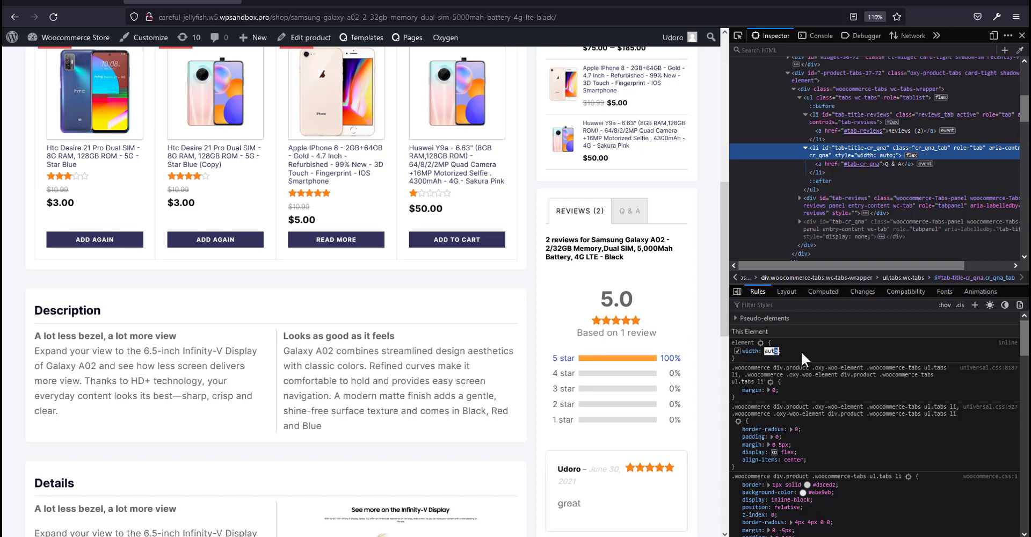
key(ctrl+a)
text(50%)
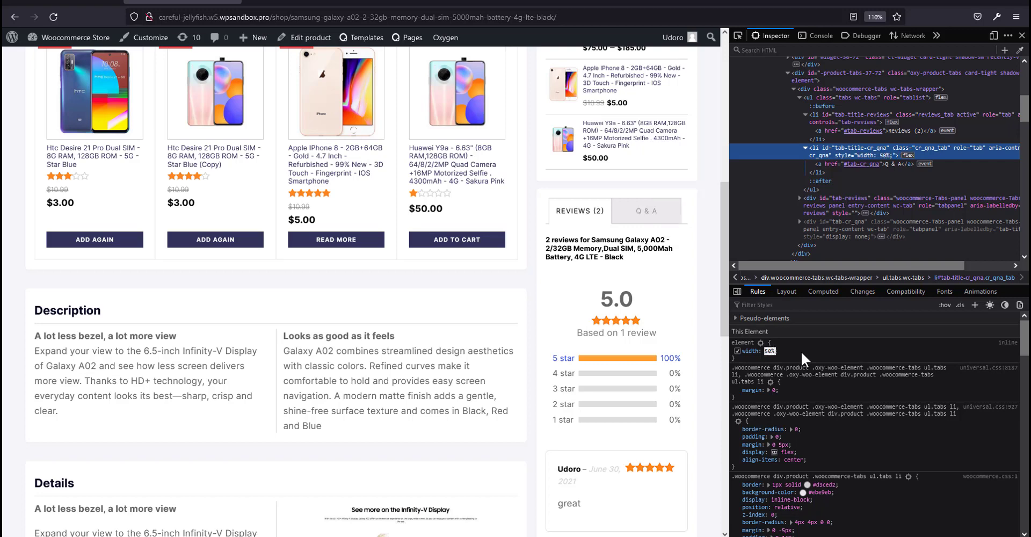
key(Return)
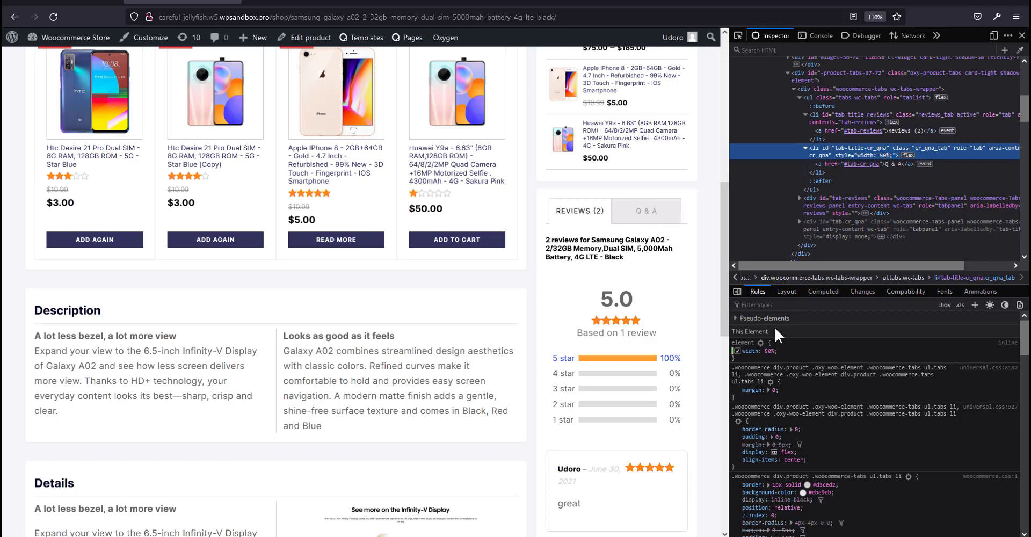
Compare the CSS rules of both tab list items and give the Reviews tab an inline width of 50%.
click(856, 121)
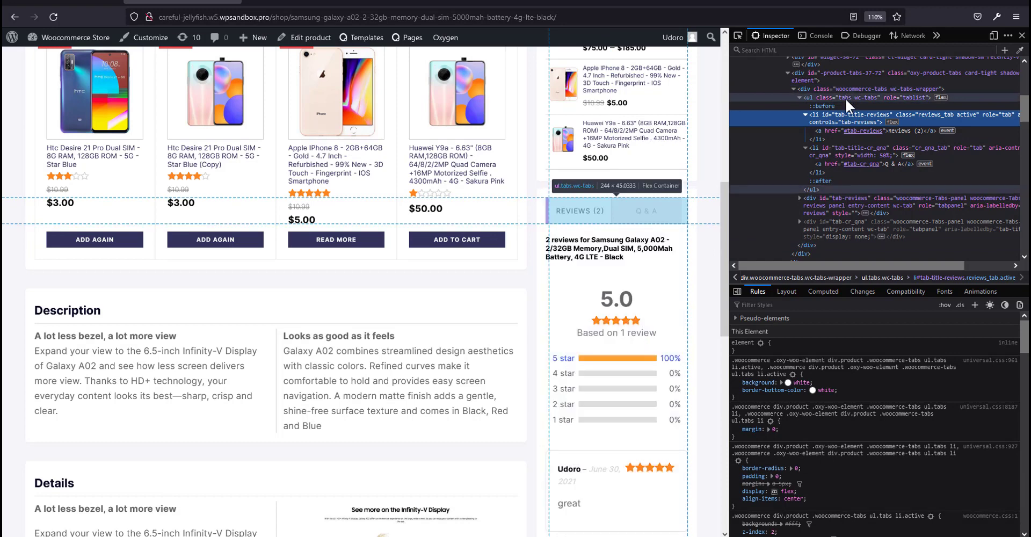
click(840, 147)
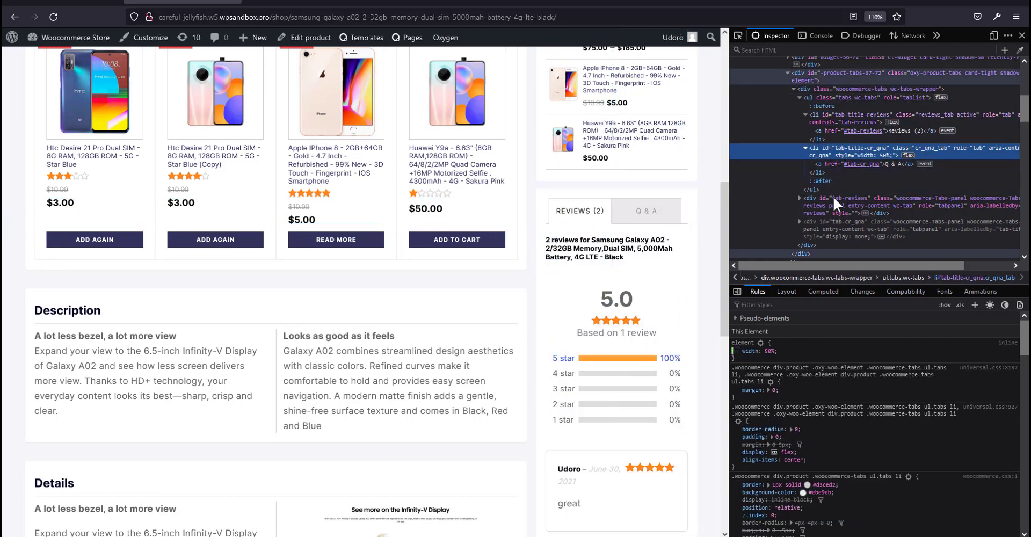
click(843, 118)
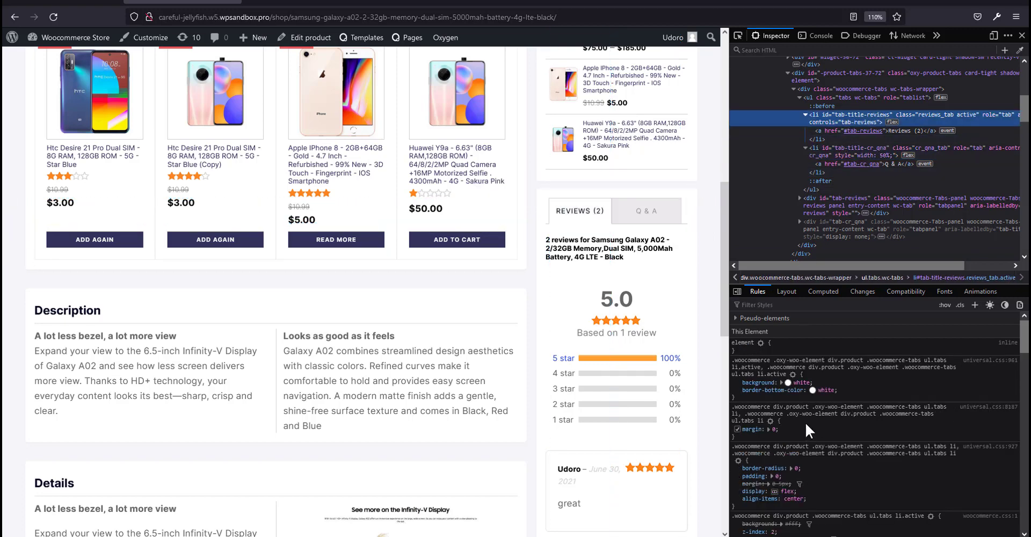
scroll(798, 353, down, 3)
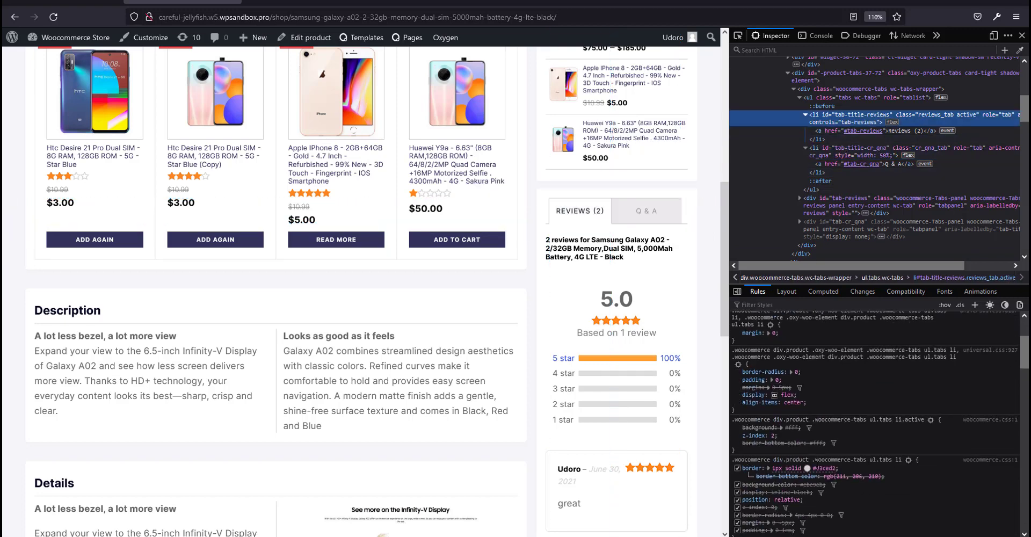
scroll(827, 465, up, 4)
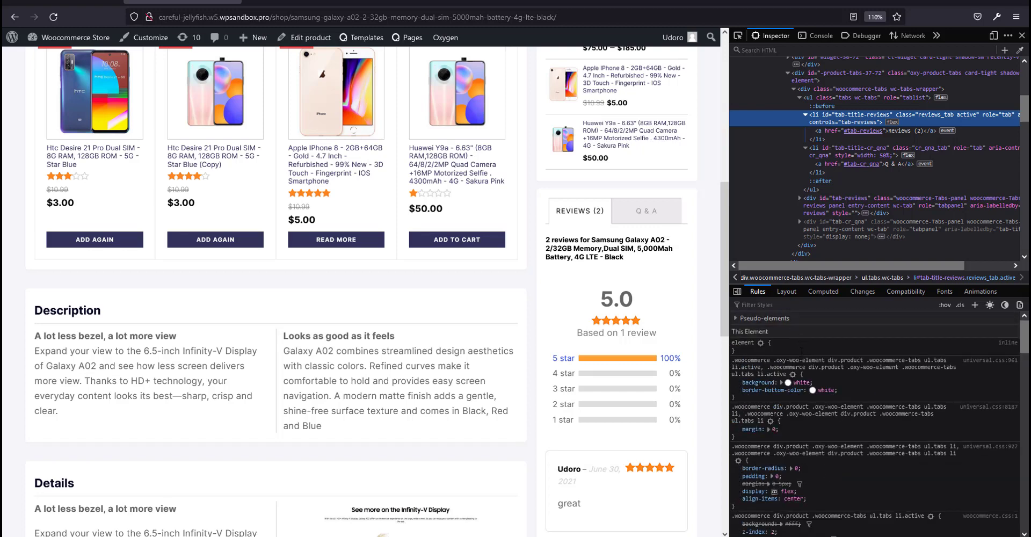
click(801, 351)
text(width)
key(Tab)
text(5)
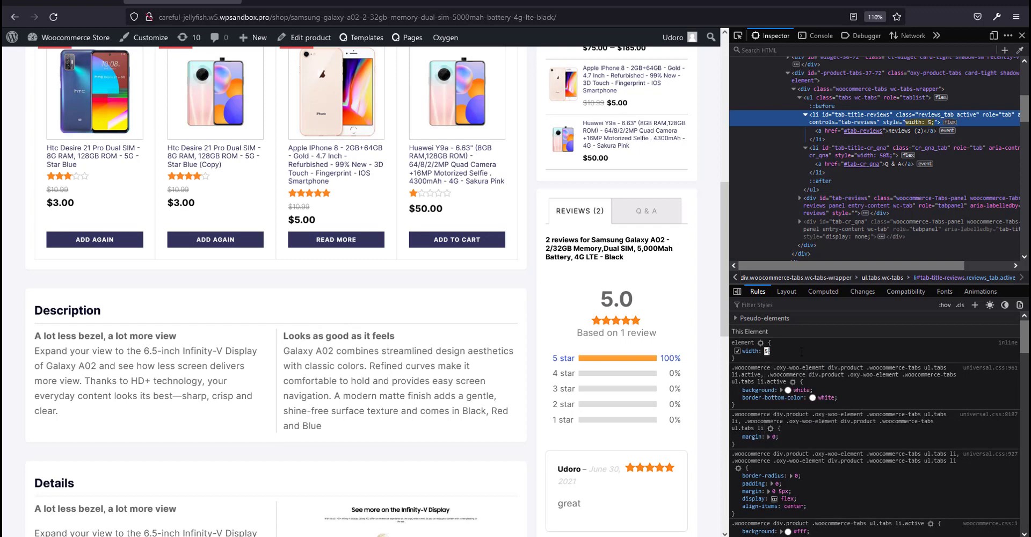
text(0%)
key(Return)
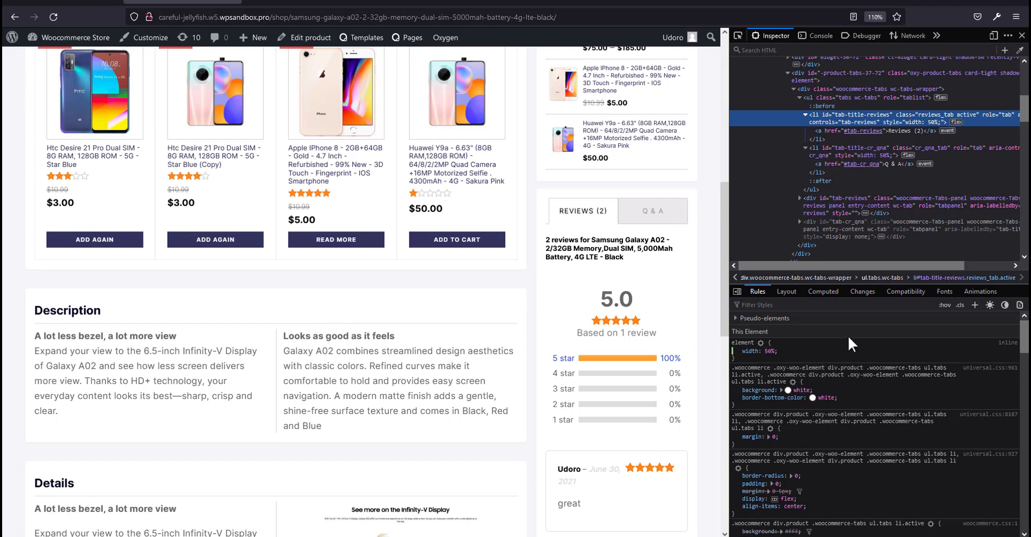
Switch repeatedly between the Reviews and Q & A tabs to examine their widths and active states.
click(641, 218)
click(596, 218)
click(651, 215)
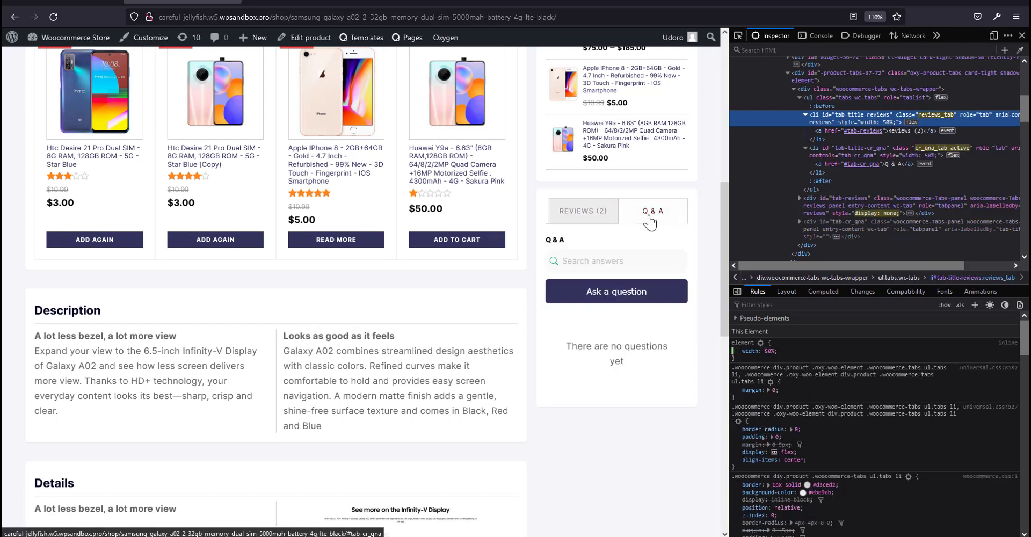
click(592, 217)
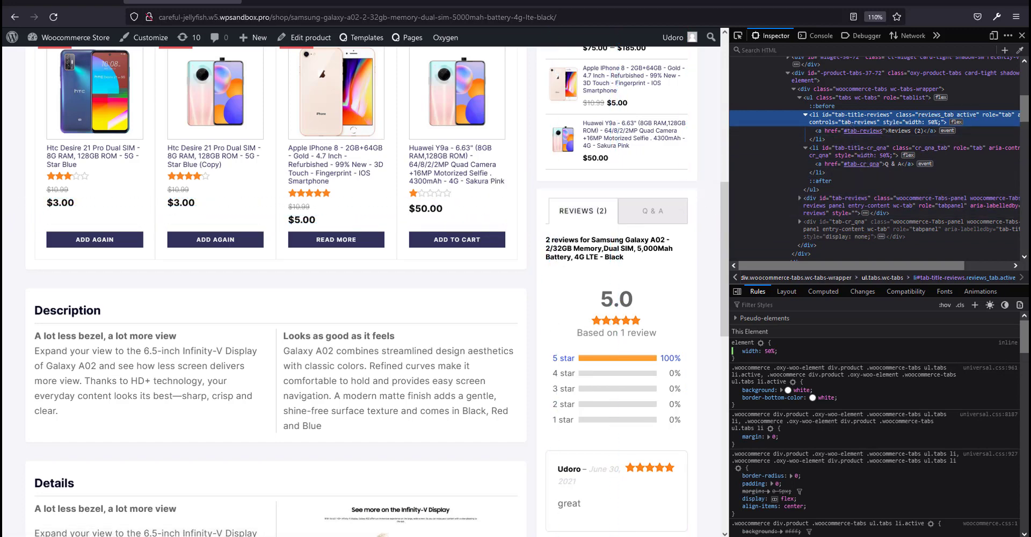
click(658, 220)
click(594, 223)
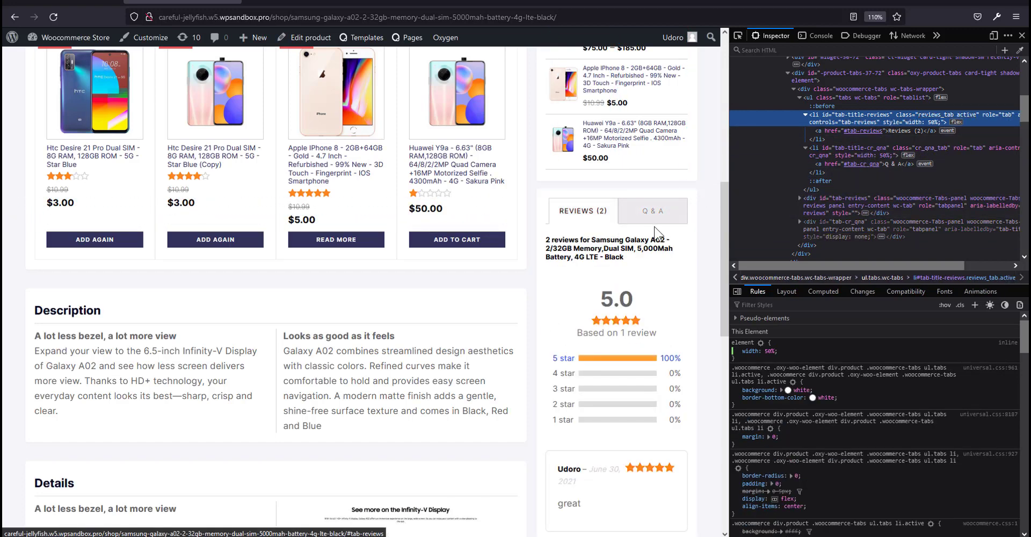
click(662, 228)
click(598, 222)
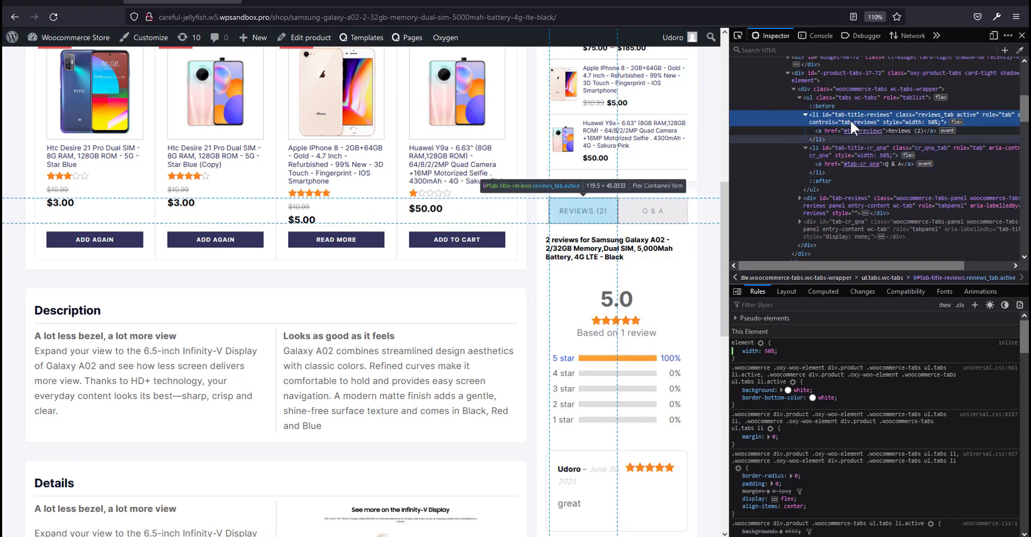
click(673, 226)
click(601, 222)
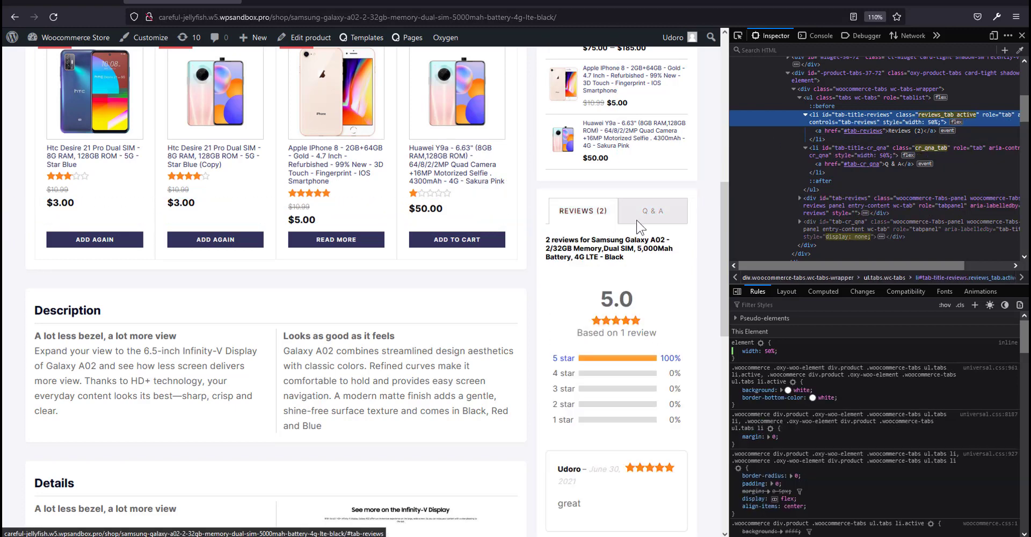
click(648, 223)
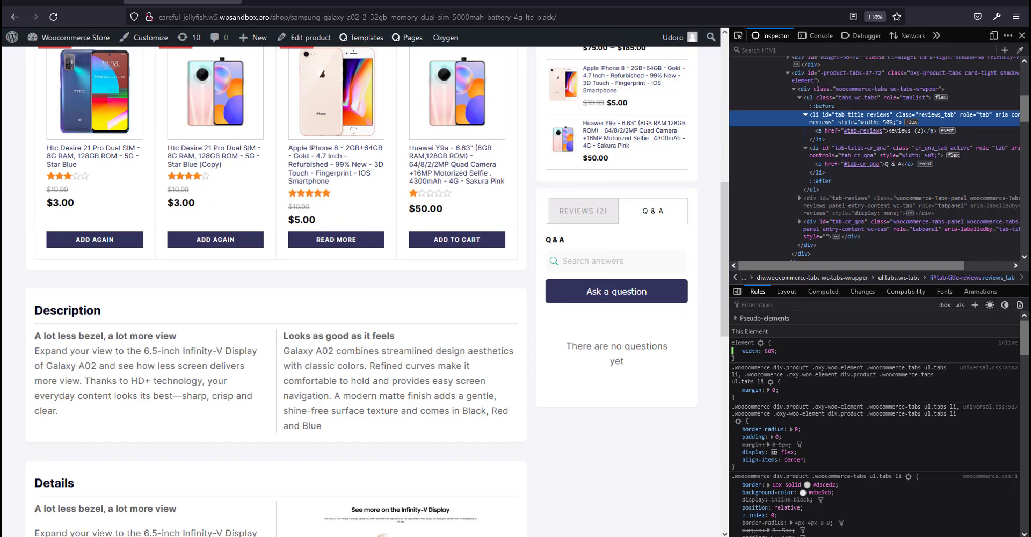
Copy the #tab-title-reviews rule with its 50% width, paste it into a new Notepad document and minimize Notepad.
key(F5)
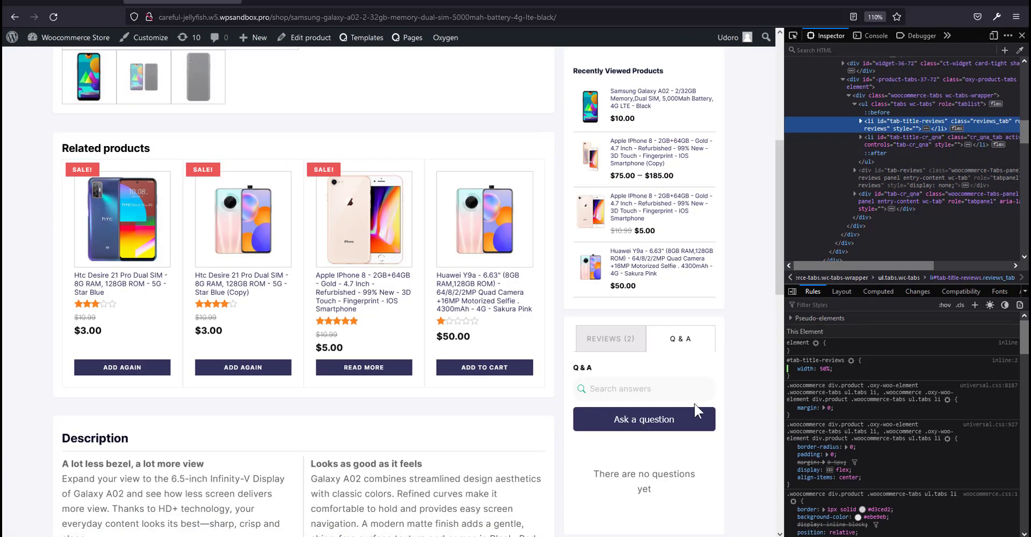
right_click(827, 367)
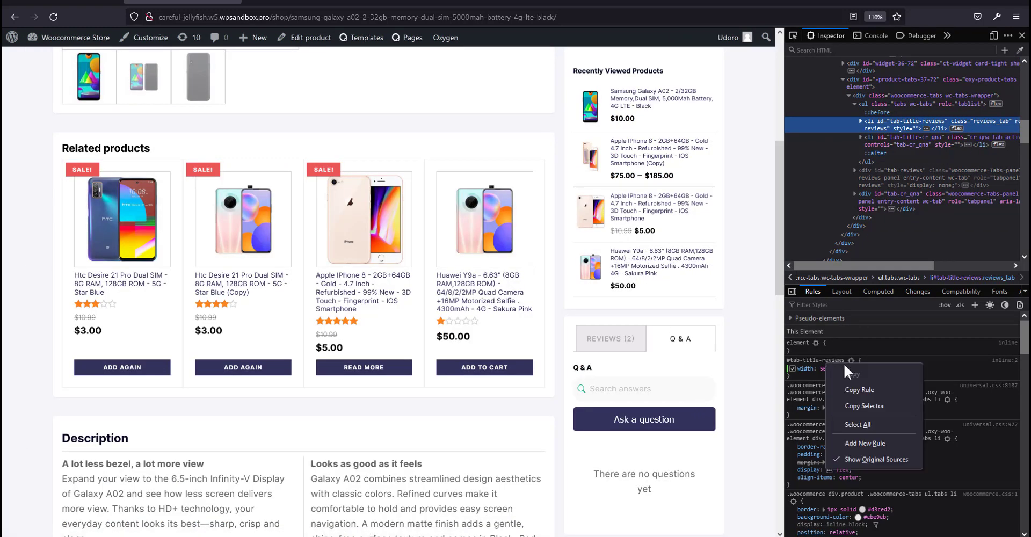
click(853, 405)
key(super)
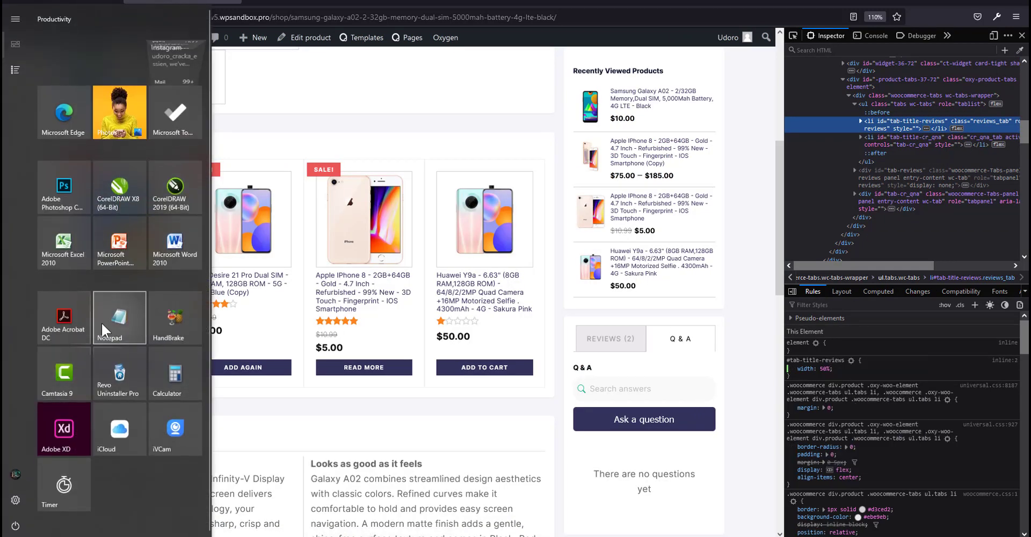
click(120, 318)
text(#tab-title-reviews { 	width: 50%; })
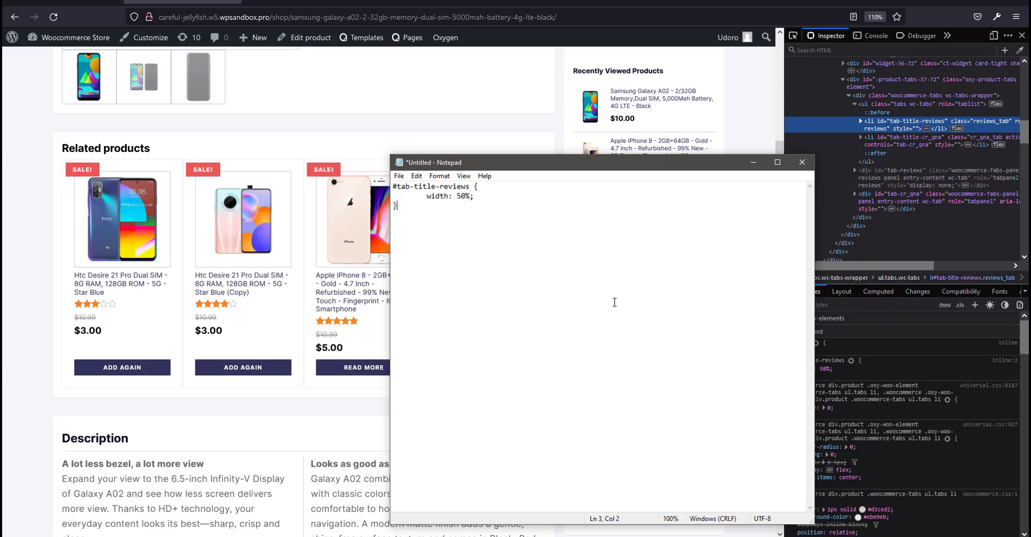
click(754, 162)
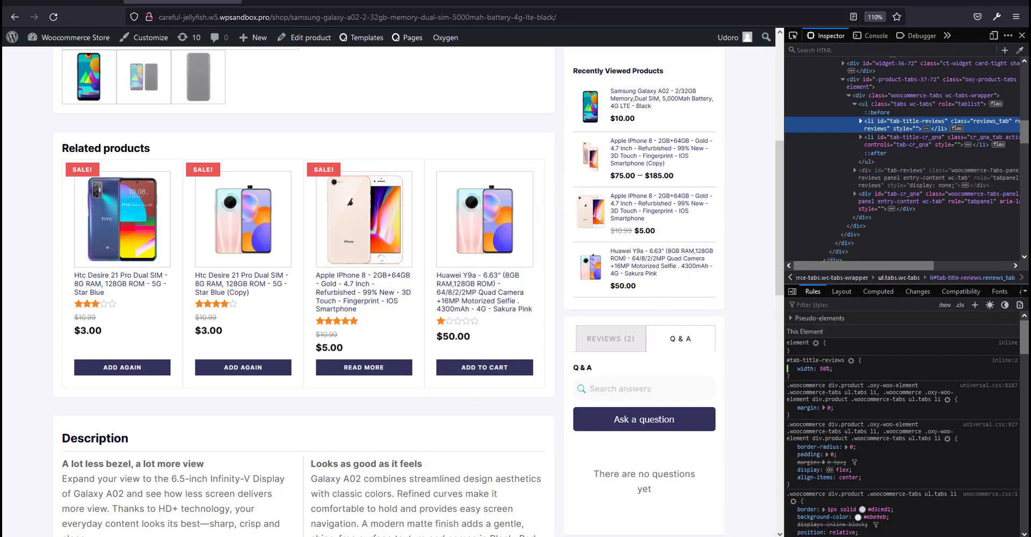
Select the Q & A tab's list item and copy its #tab-title-cr_qna width rule.
click(889, 140)
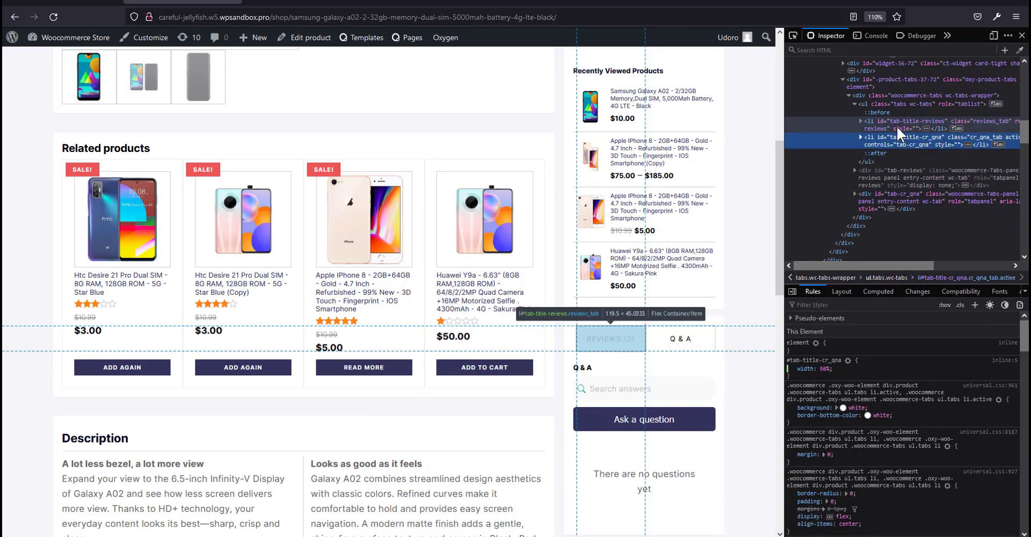
right_click(832, 362)
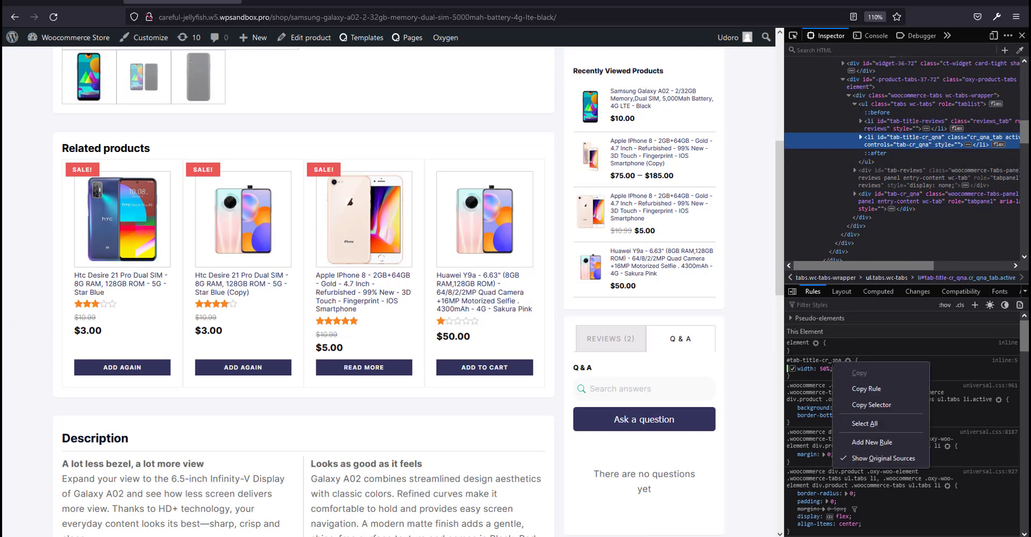
click(881, 384)
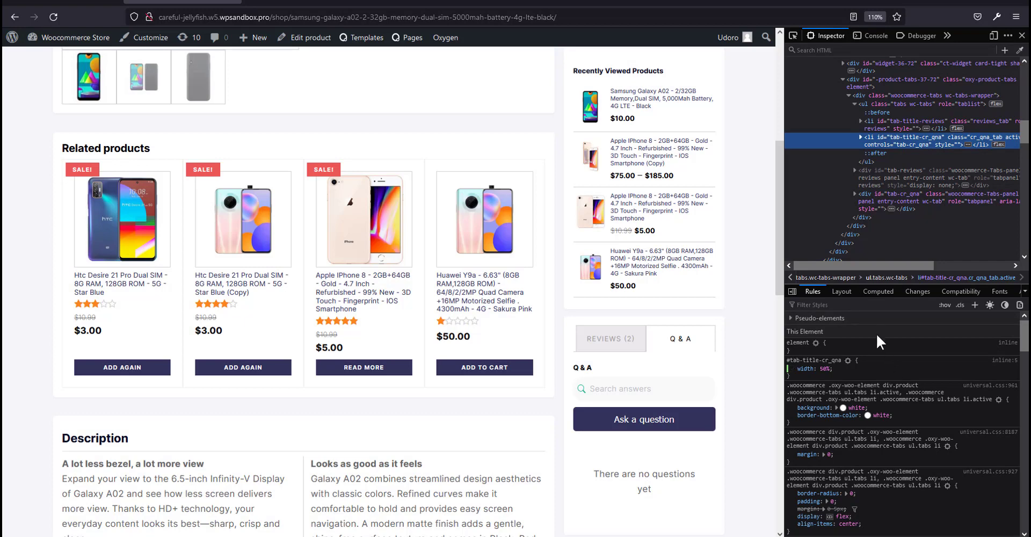
Turn on the responsive design view and examine the product page's section widths in the mobile layout.
scroll(488, 255, up, 5)
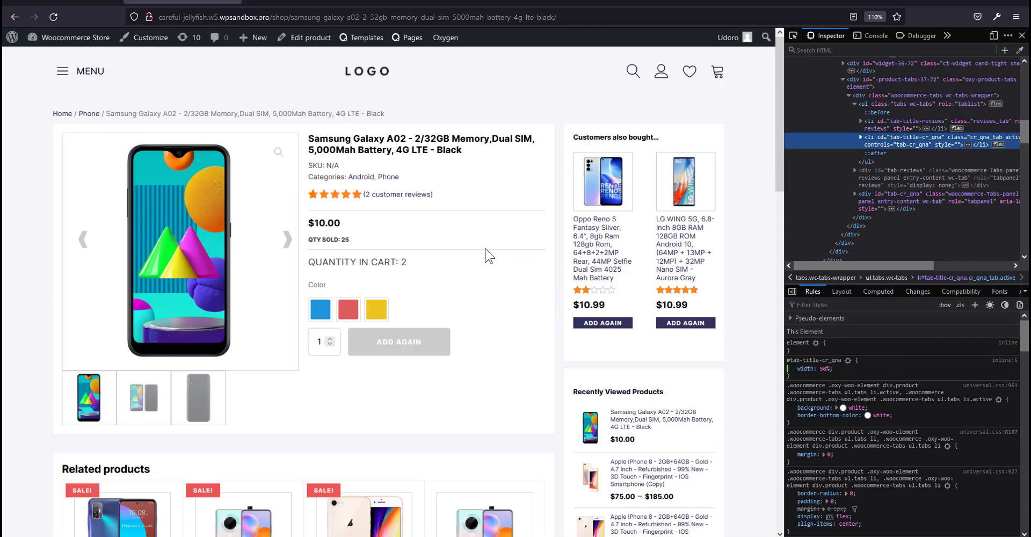
click(990, 33)
scroll(472, 196, down, 3)
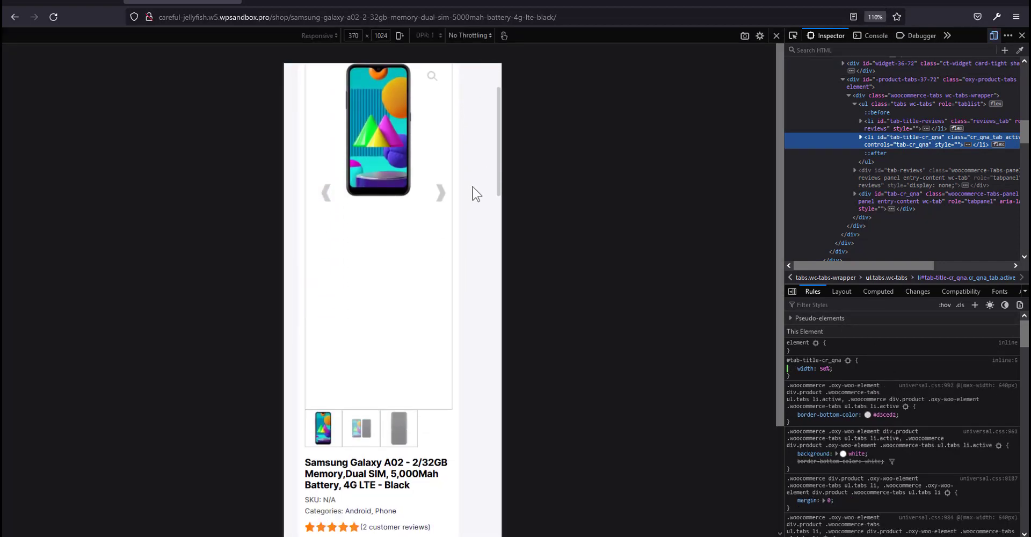
scroll(476, 193, down, 2)
scroll(477, 193, up, 3)
scroll(483, 221, down, 10)
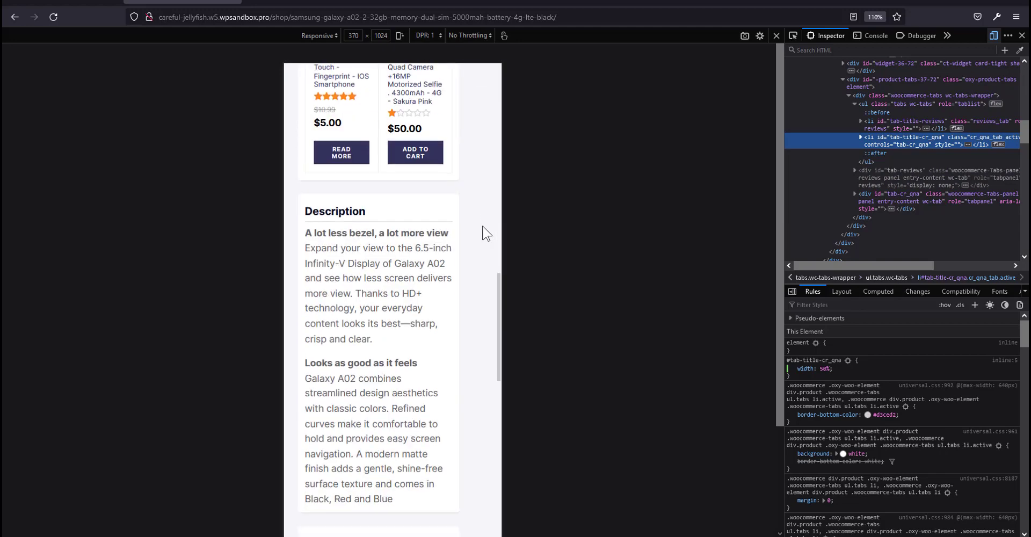
scroll(483, 232, down, 10)
scroll(488, 246, up, 6)
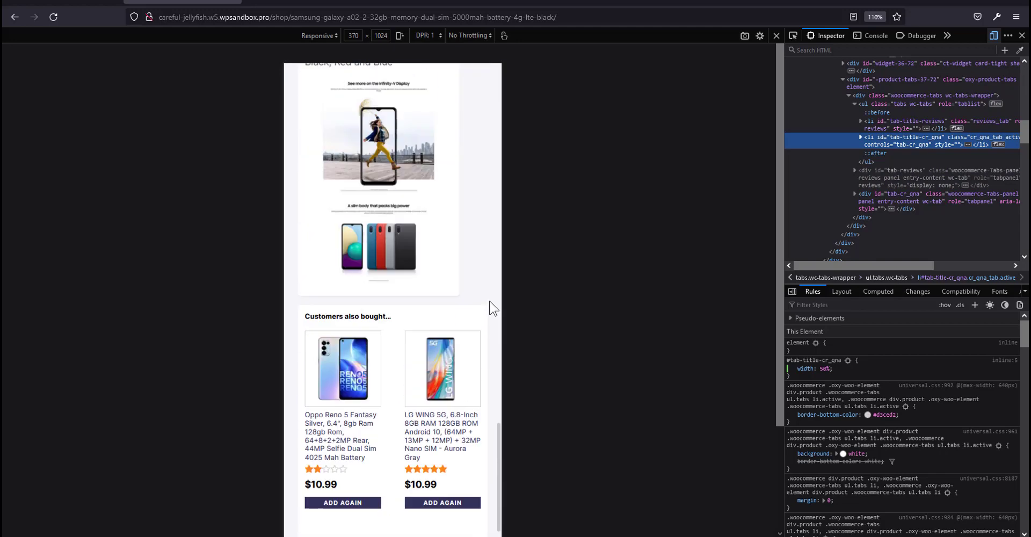
scroll(491, 307, up, 3)
Inspect the narrow product details card on the mobile page and toggle its card-tight, w-full and ct-div-block classes off and on to test their effect.
click(791, 35)
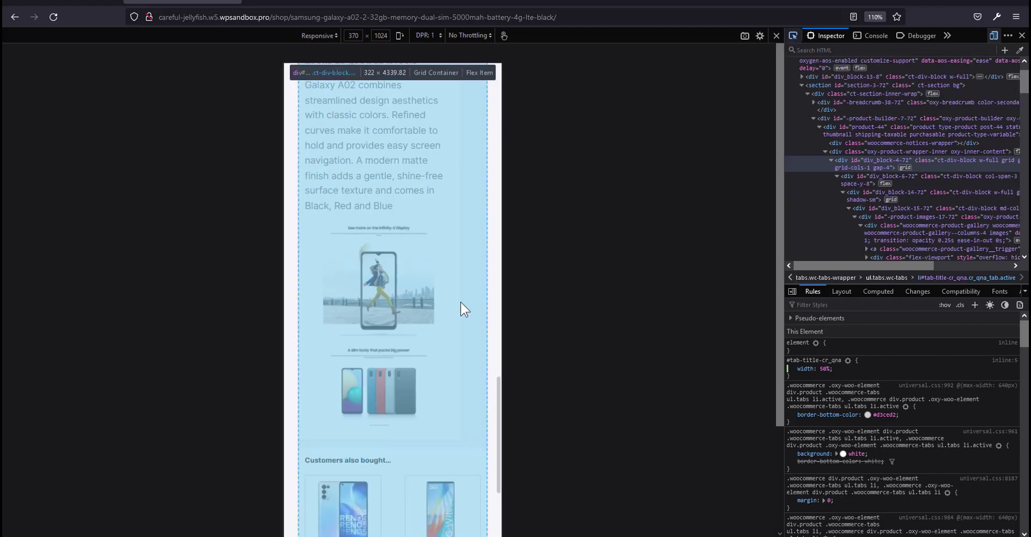
click(460, 307)
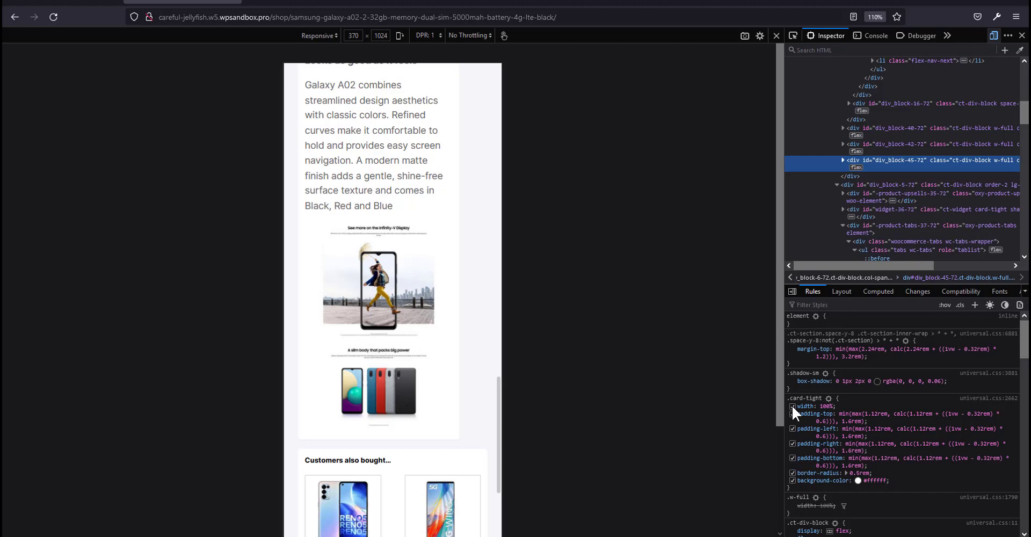
click(961, 305)
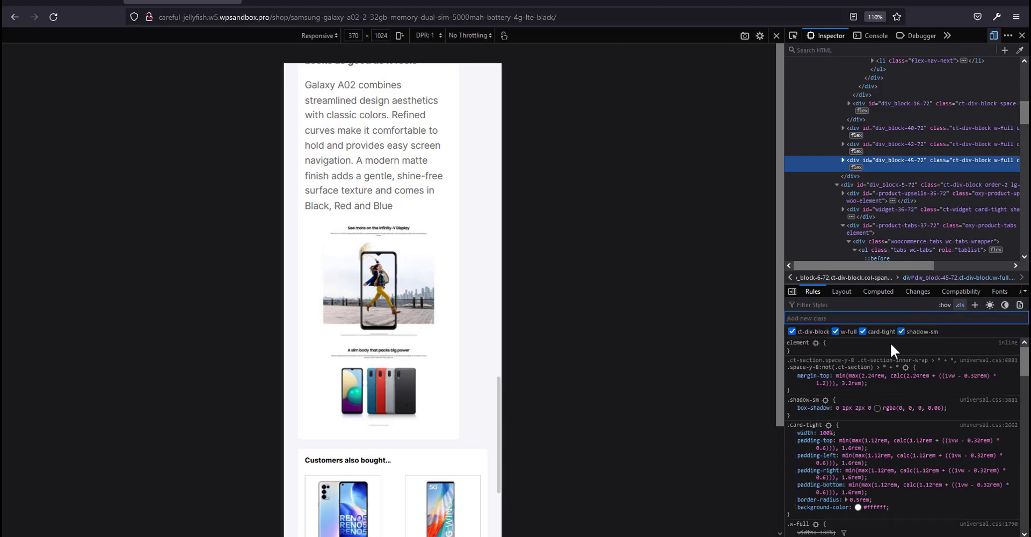
click(862, 331)
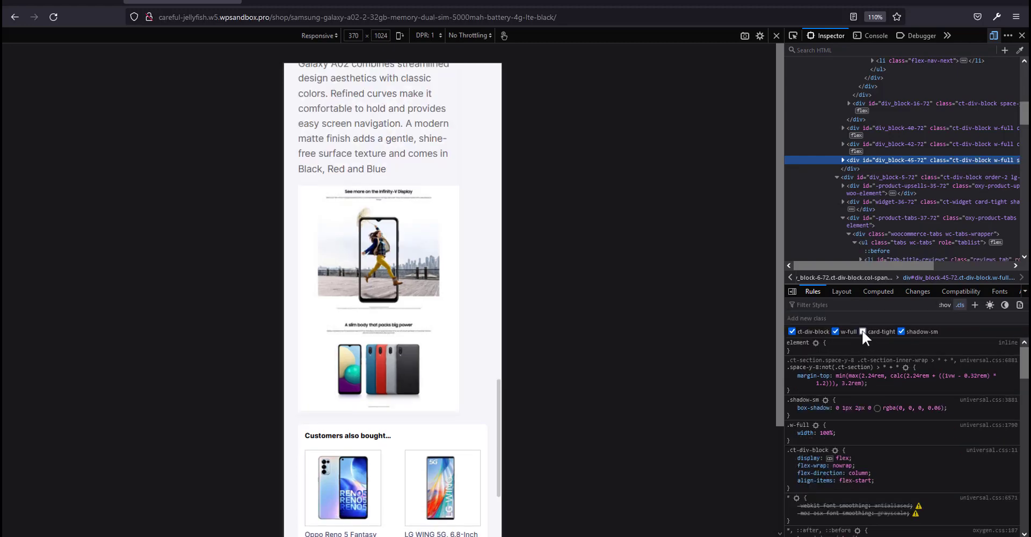
click(863, 331)
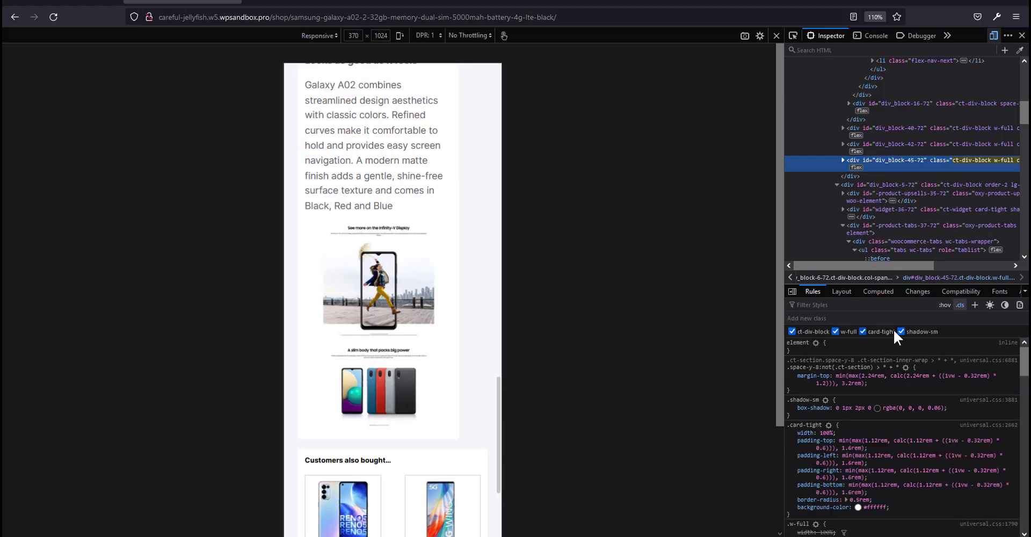
click(836, 331)
click(836, 330)
click(792, 332)
click(792, 331)
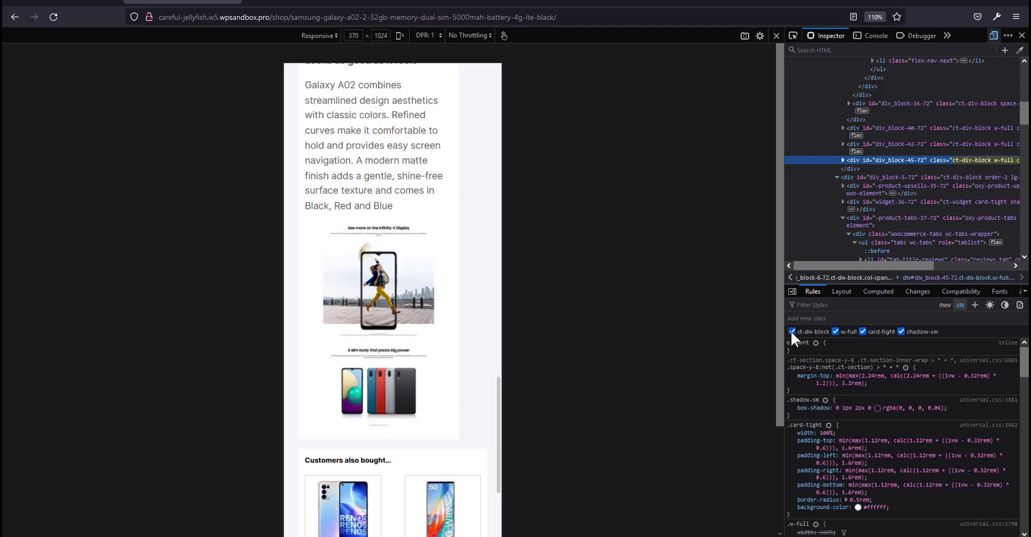
Select the parent div_block-6-72 in the markup and toggle its .md-col-span-1 grid-column declaration to test the effect on the mobile width.
scroll(449, 361, up, 15)
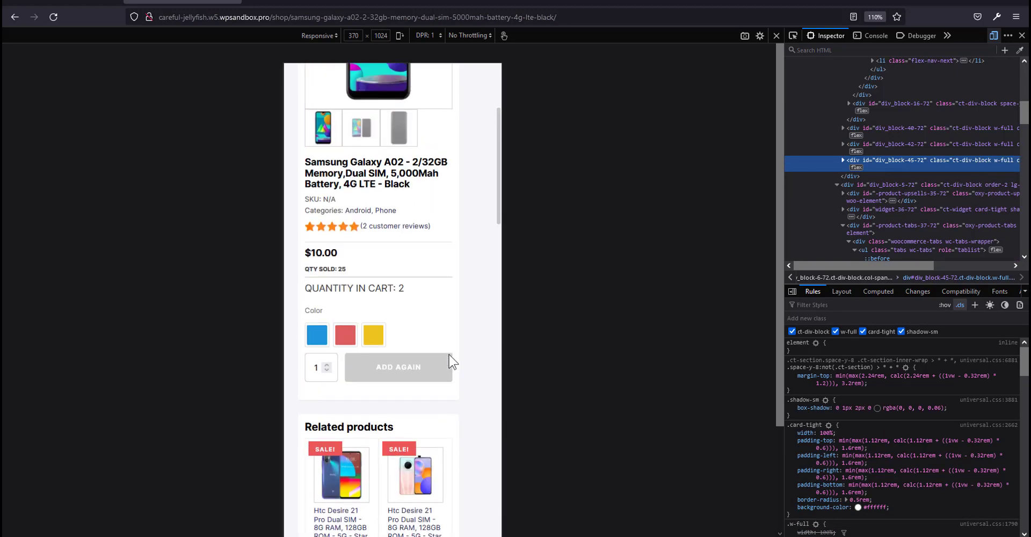
scroll(450, 361, up, 5)
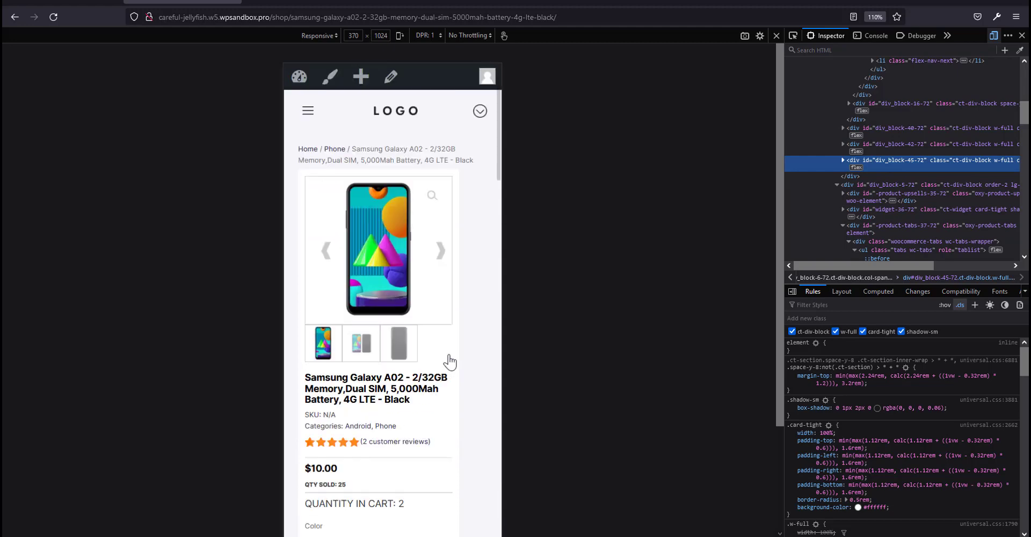
click(878, 177)
scroll(426, 345, down, 8)
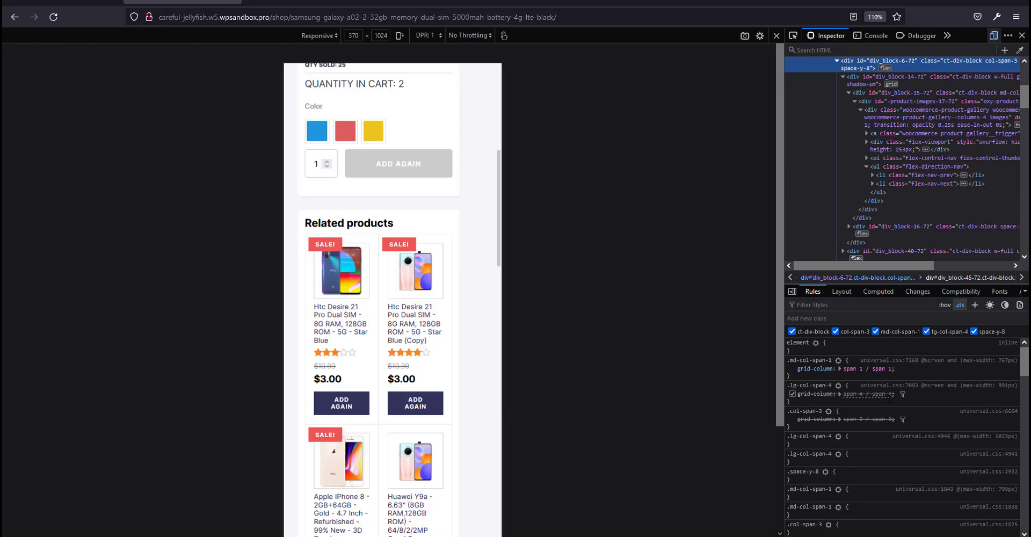
click(792, 369)
click(792, 368)
scroll(410, 411, up, 8)
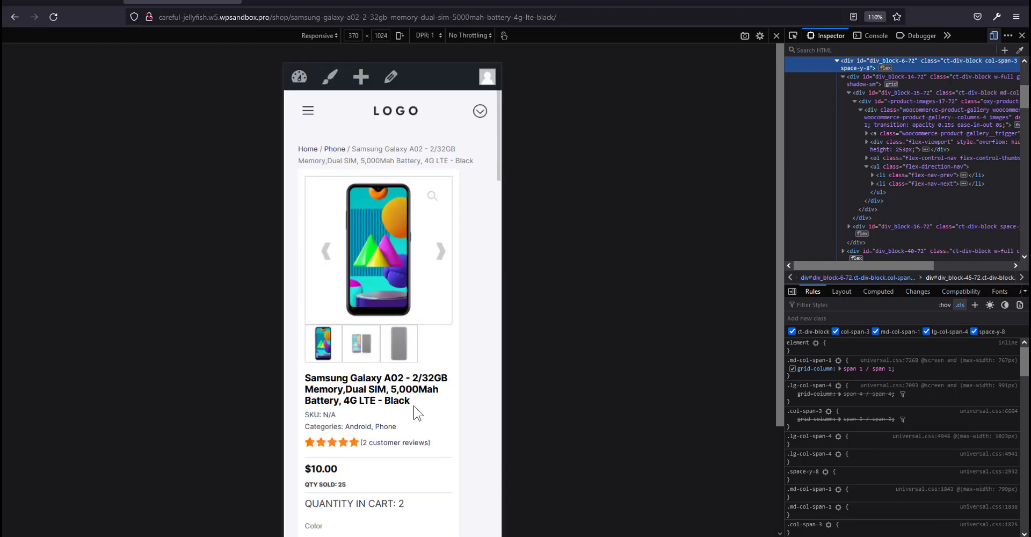
click(792, 368)
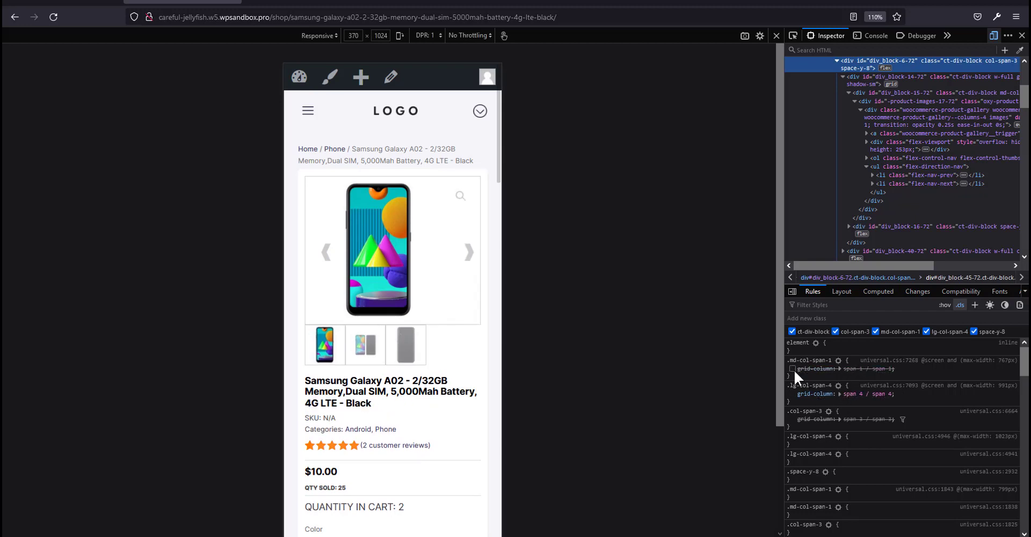
click(792, 369)
Switch to the Oxygen builder, collapse the woo stylesheet editor, select the main product div and show the page structure.
click(76, 2)
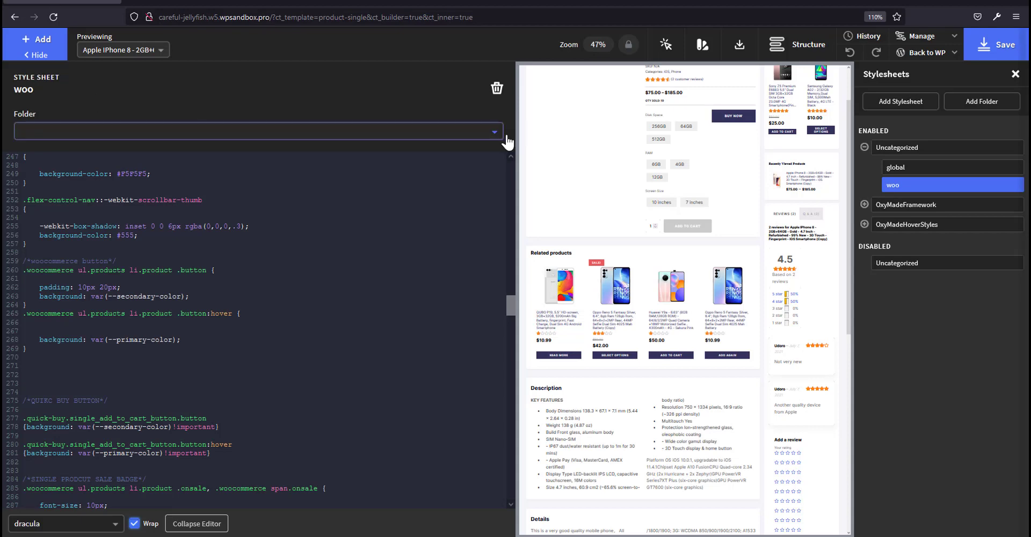
scroll(666, 239, up, 3)
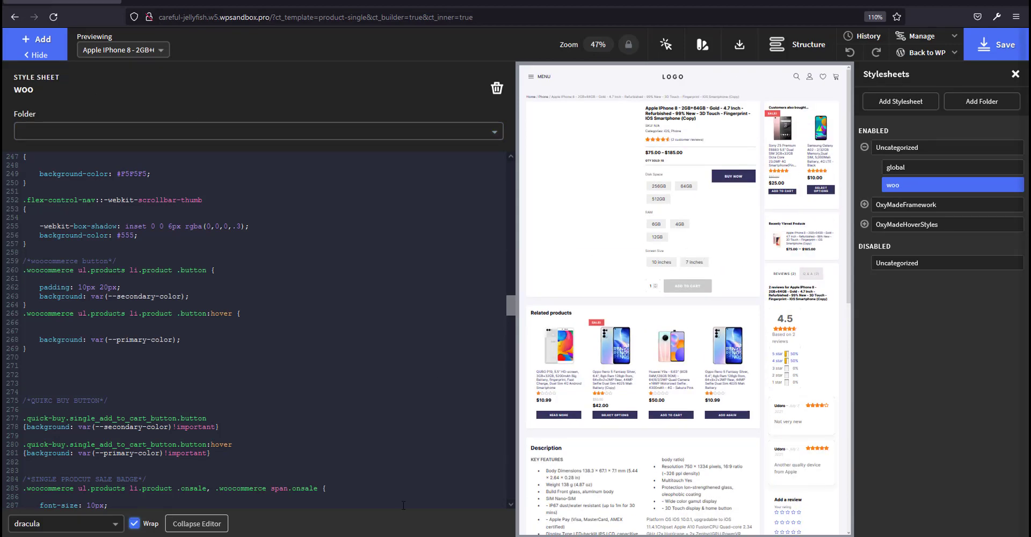
click(201, 523)
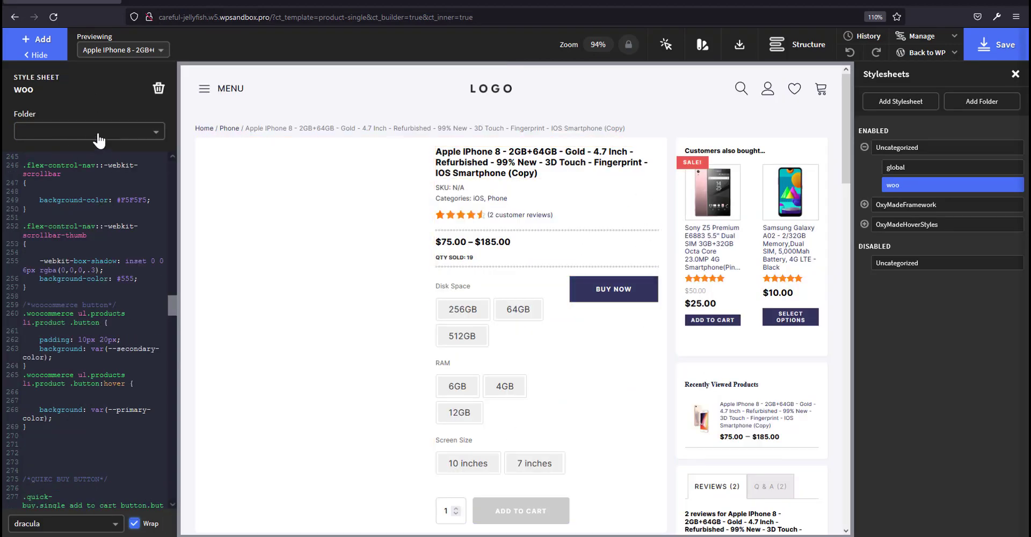
click(344, 211)
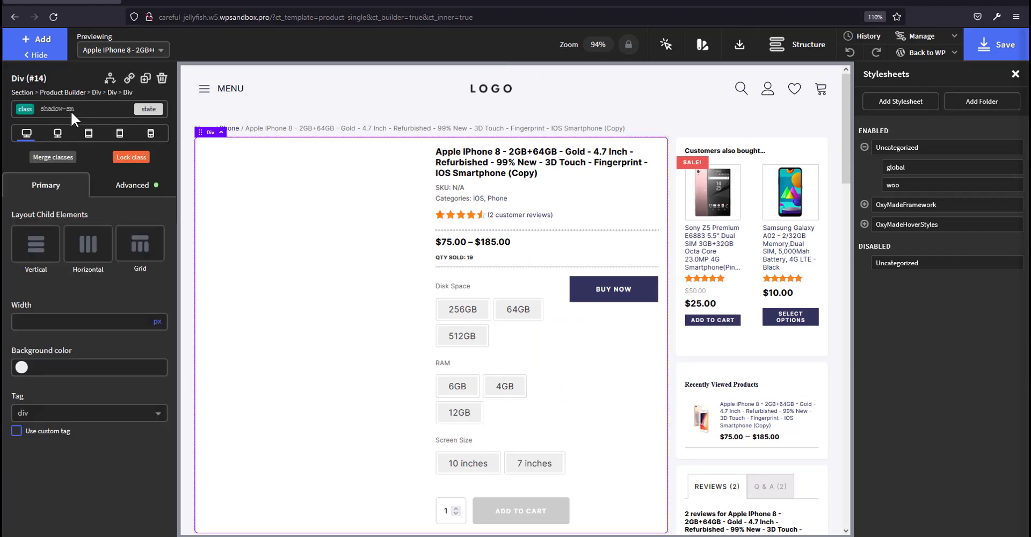
click(817, 45)
click(800, 49)
click(797, 57)
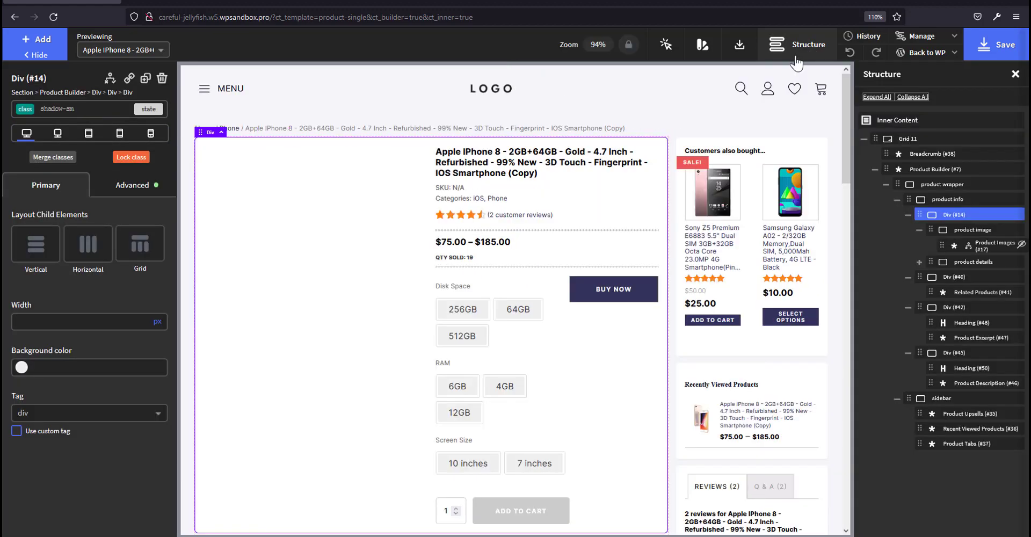
Collapse the nested elements under product info and sidebar in the structure tree and select the product info div.
click(908, 214)
click(908, 230)
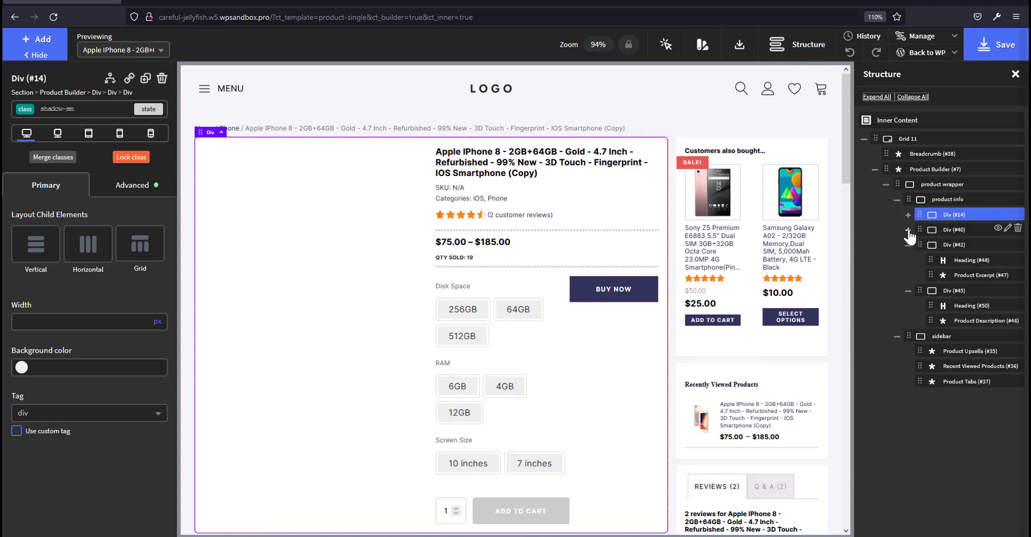
click(908, 244)
click(897, 199)
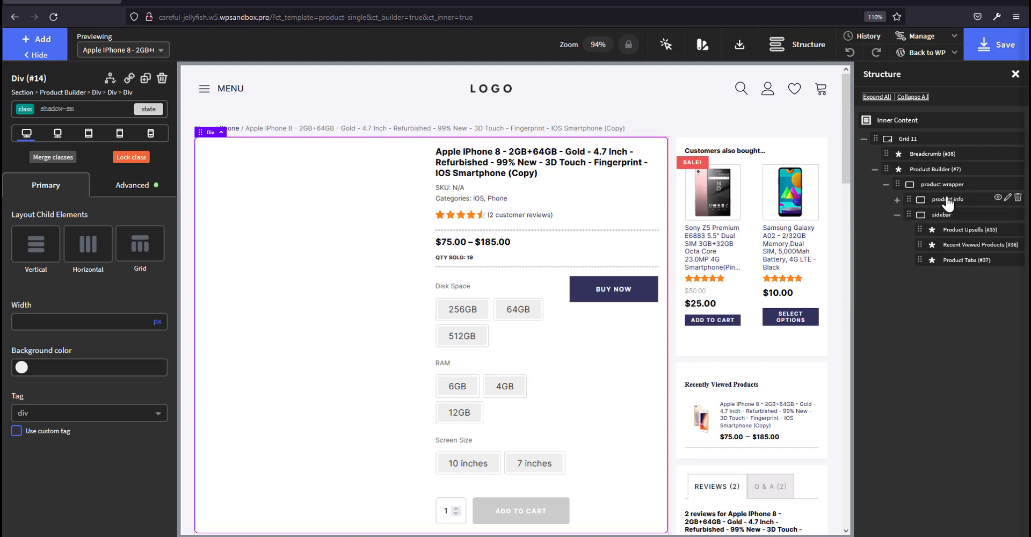
click(897, 214)
click(948, 204)
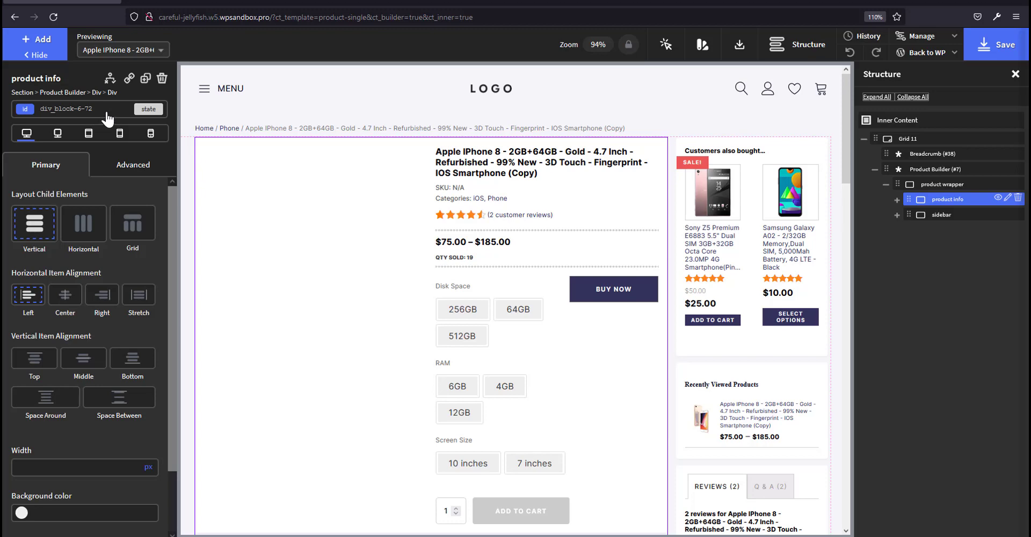
Switch to the live product page and recheck the mobile width by toggling the .md-col-span-1 grid-column declaration off and on.
click(185, 1)
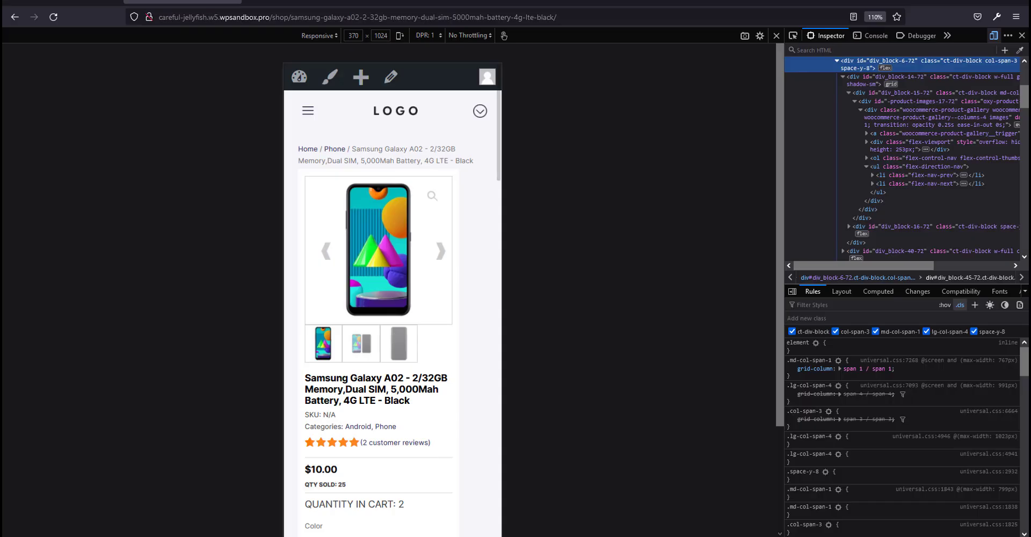
click(793, 369)
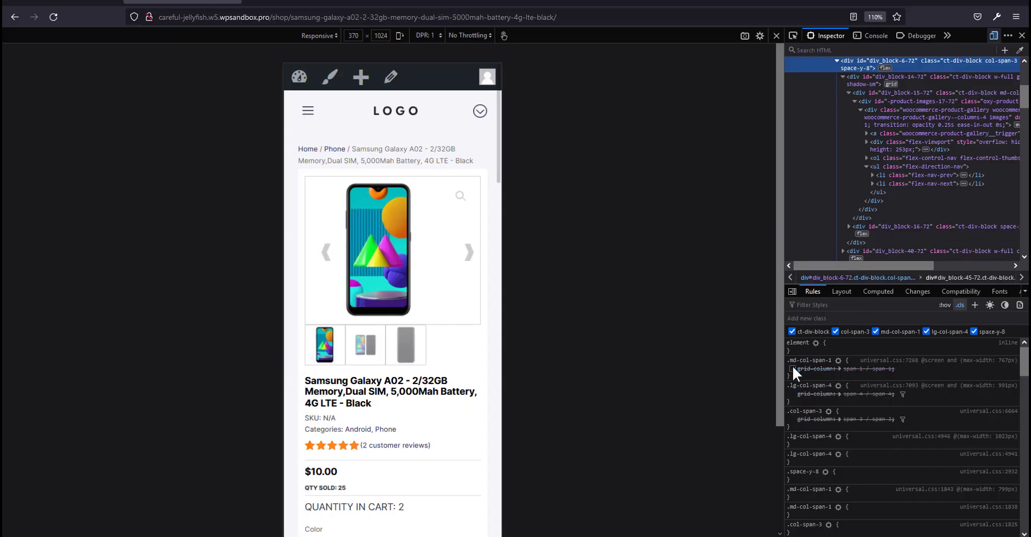
click(793, 369)
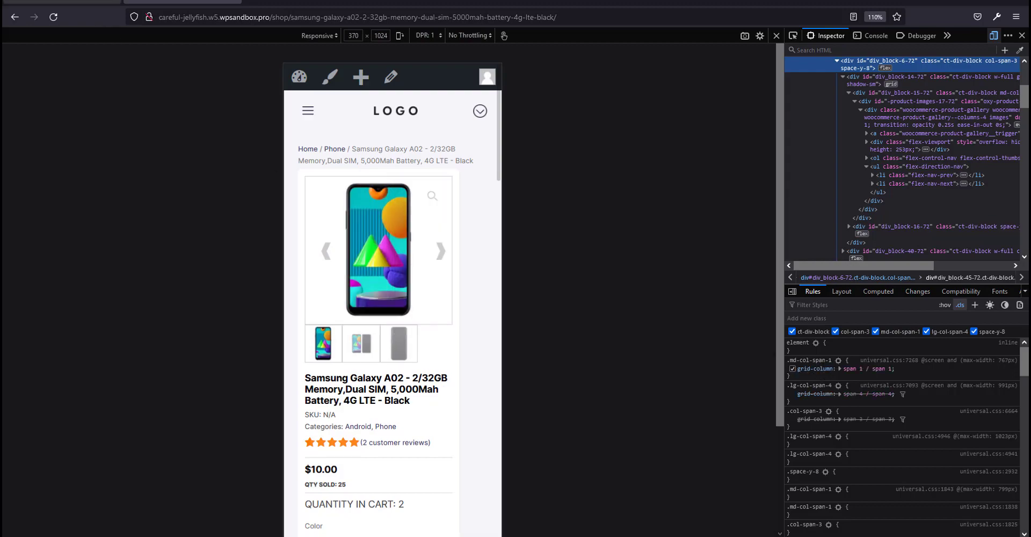
In the Oxygen builder, preview the product info div at the smaller breakpoints and remove its md-col-span-1 class.
click(103, 3)
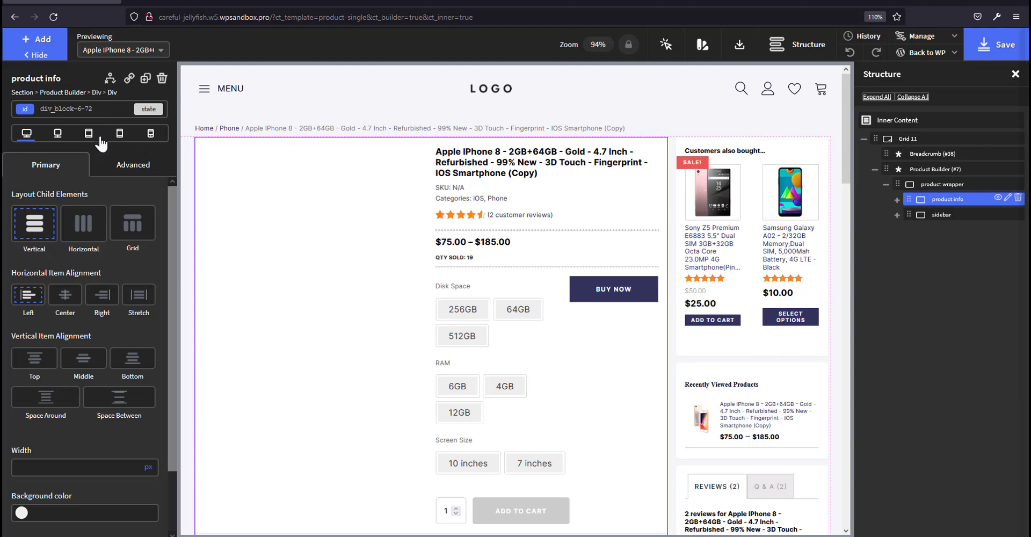
click(114, 116)
click(57, 133)
click(89, 134)
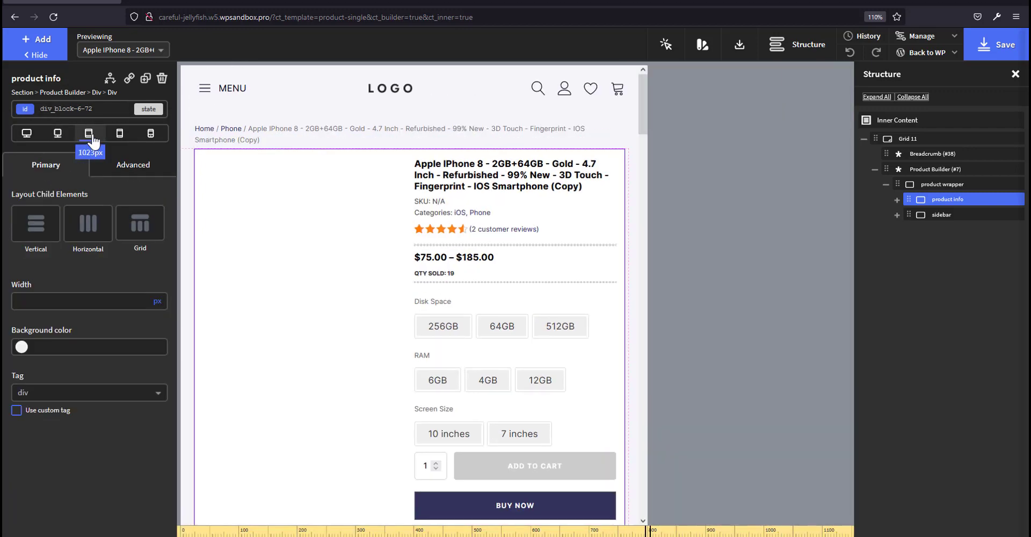
click(119, 135)
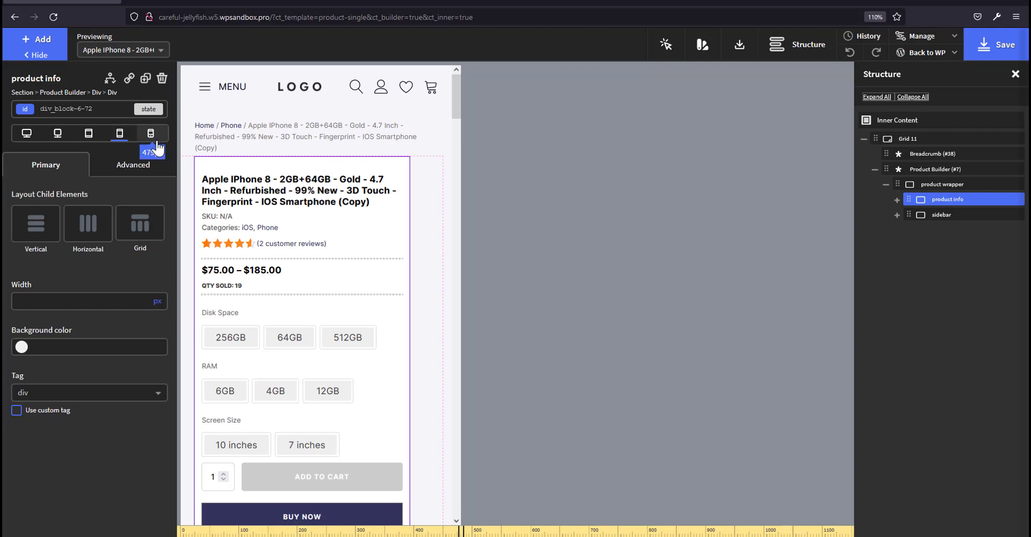
click(105, 110)
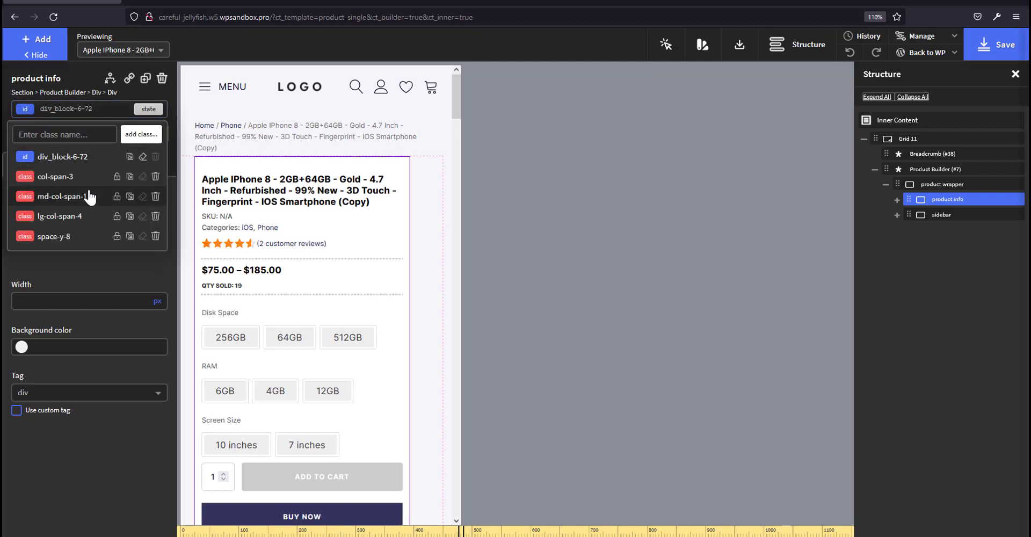
click(155, 199)
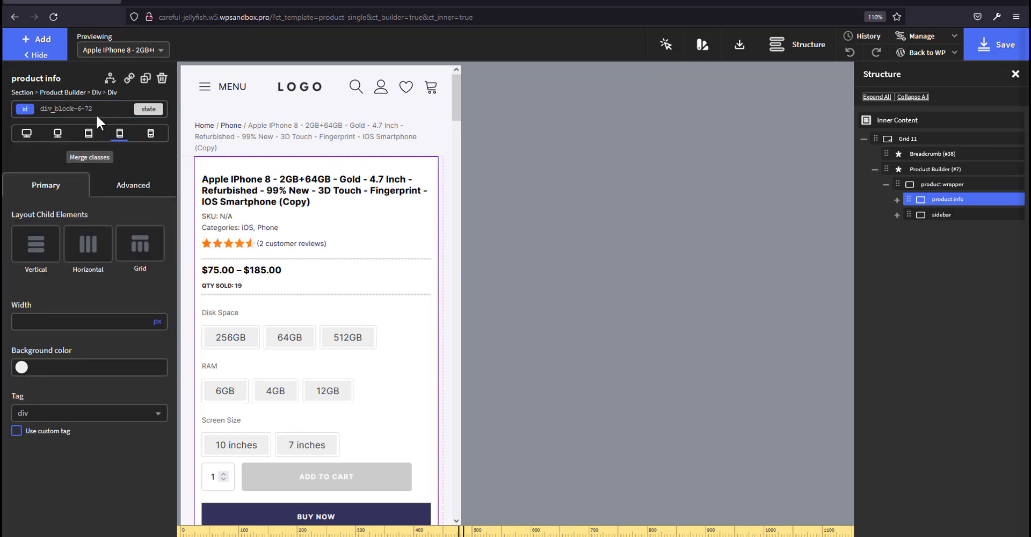
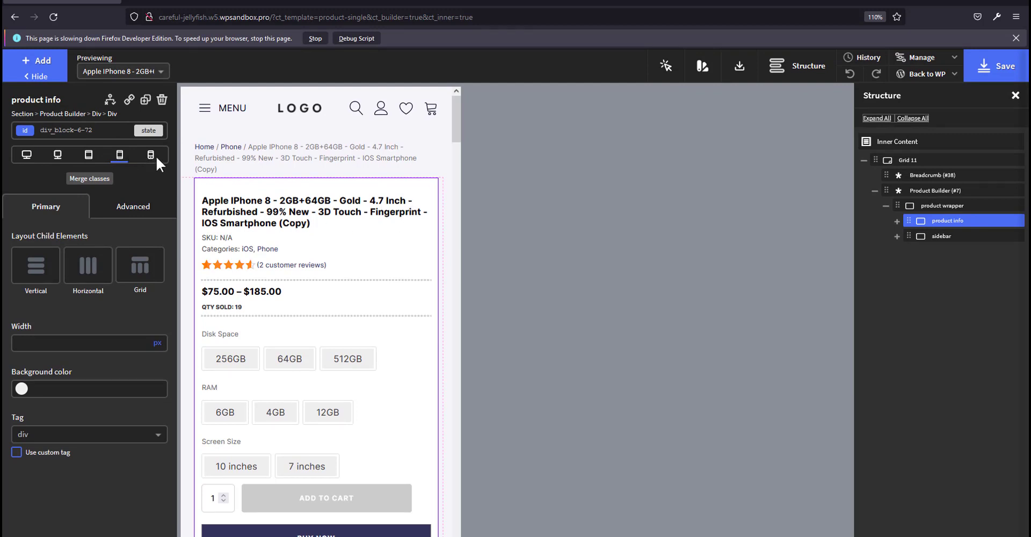
Examine the product template's section widths and Reviews and Q & A tabs at the 1023px and 799px breakpoints.
click(88, 155)
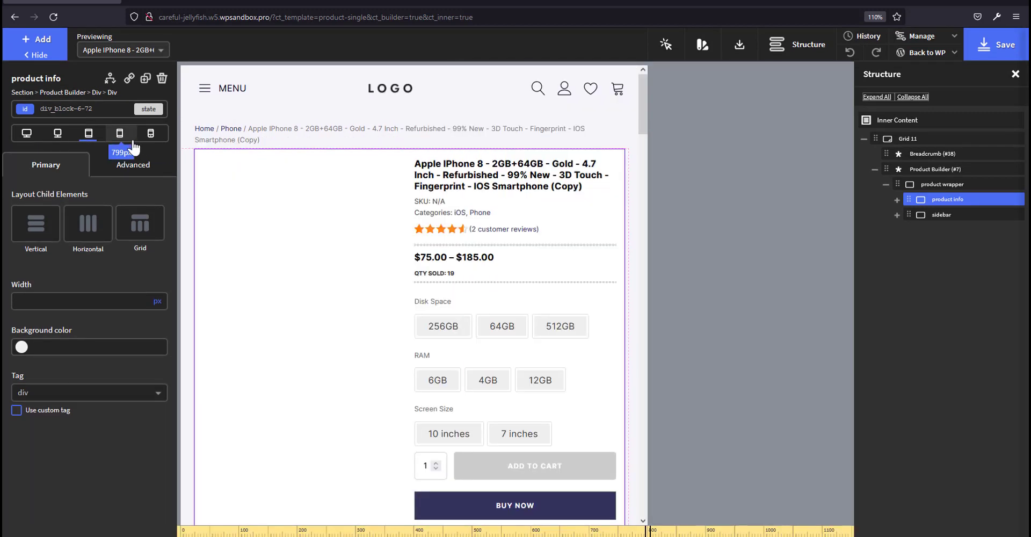
scroll(502, 307, down, 8)
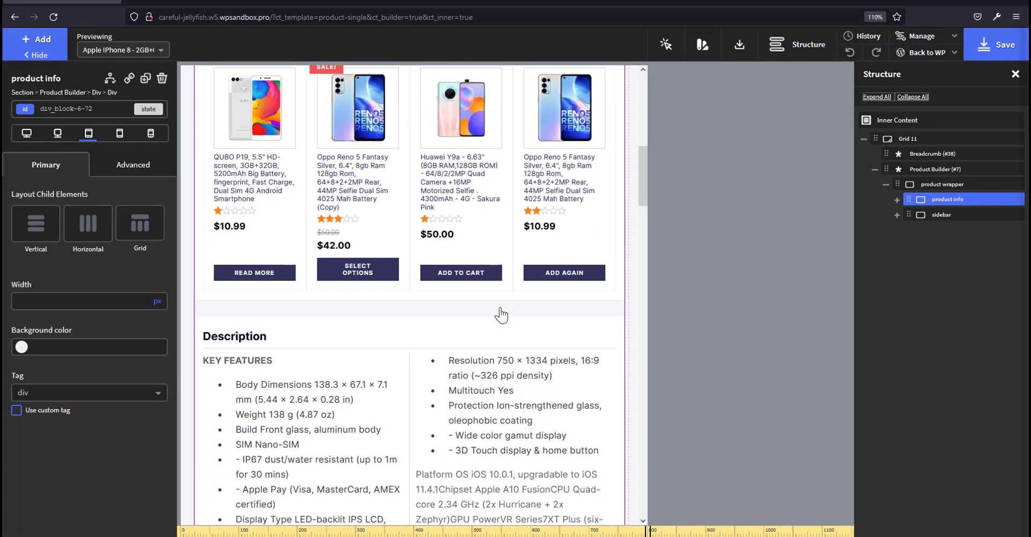
scroll(501, 315, up, 5)
click(118, 134)
scroll(424, 302, down, 15)
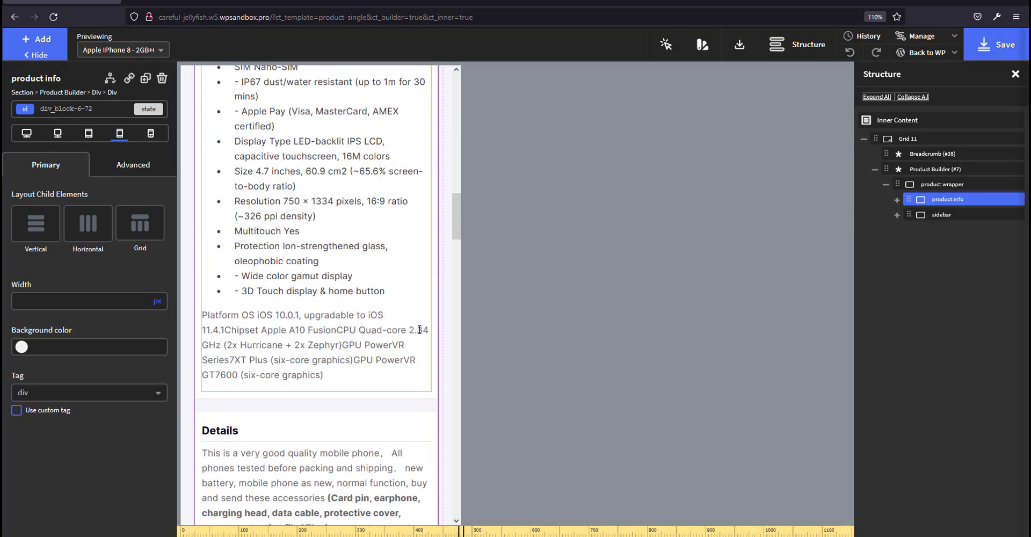
scroll(417, 346, down, 15)
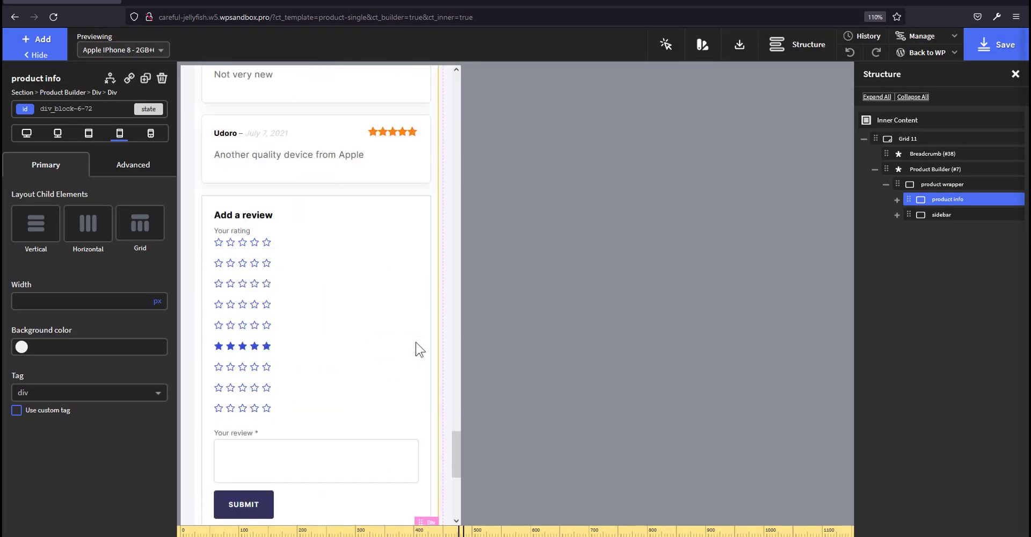
scroll(419, 338, up, 6)
scroll(419, 330, up, 20)
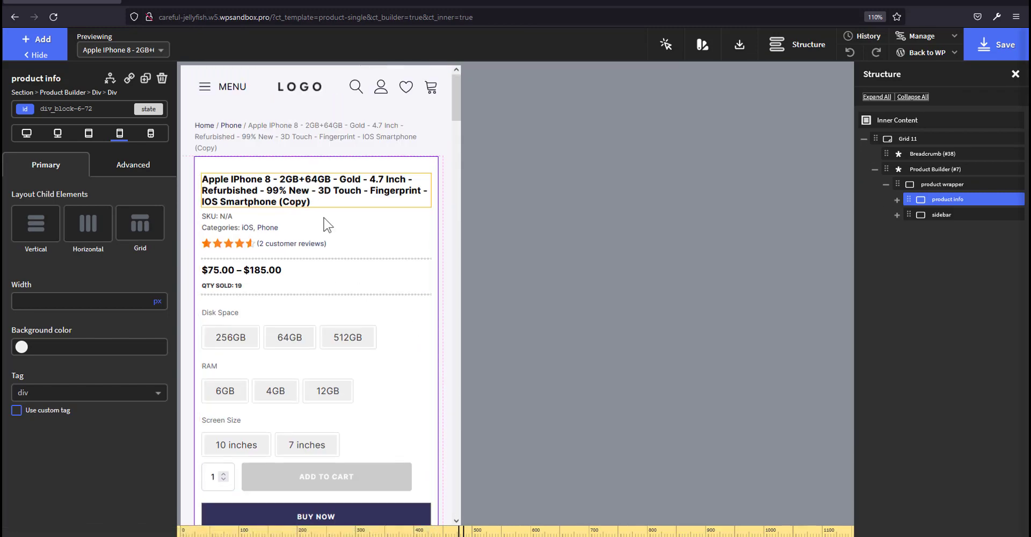
scroll(328, 358, down, 20)
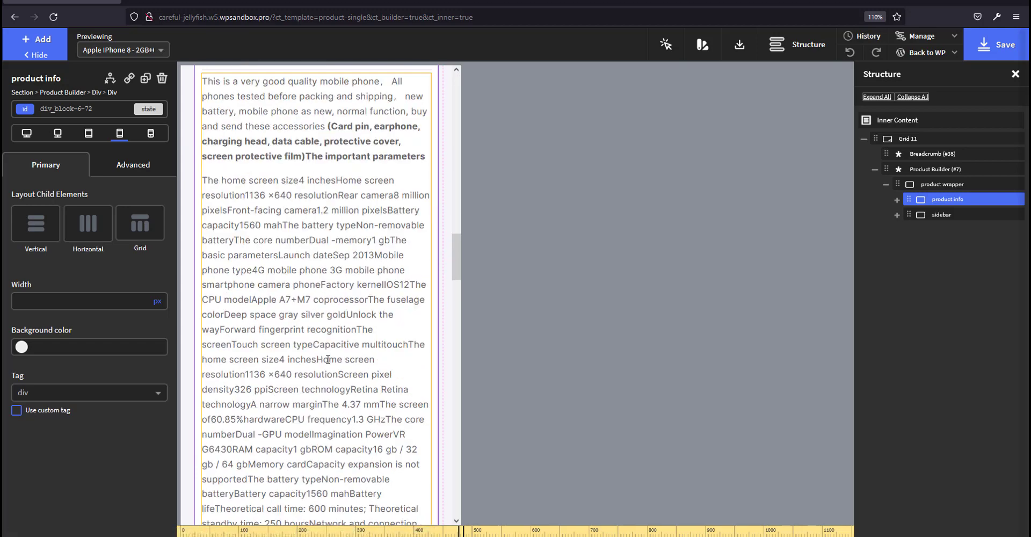
scroll(327, 359, down, 10)
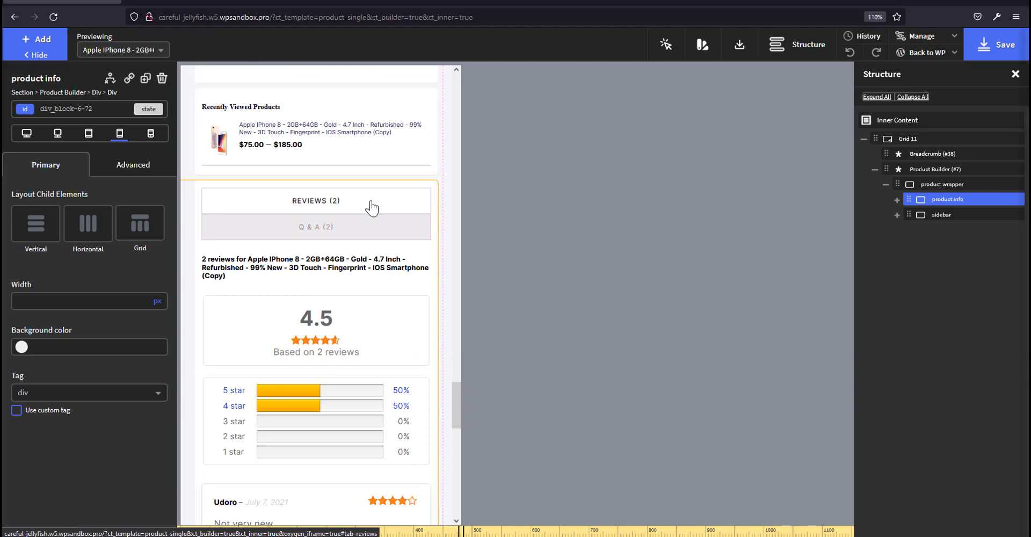
Examine the product template at the desktop and smallest phone breakpoints, including the related products, sidebar sections and Reviews and Q & A tabs.
click(133, 165)
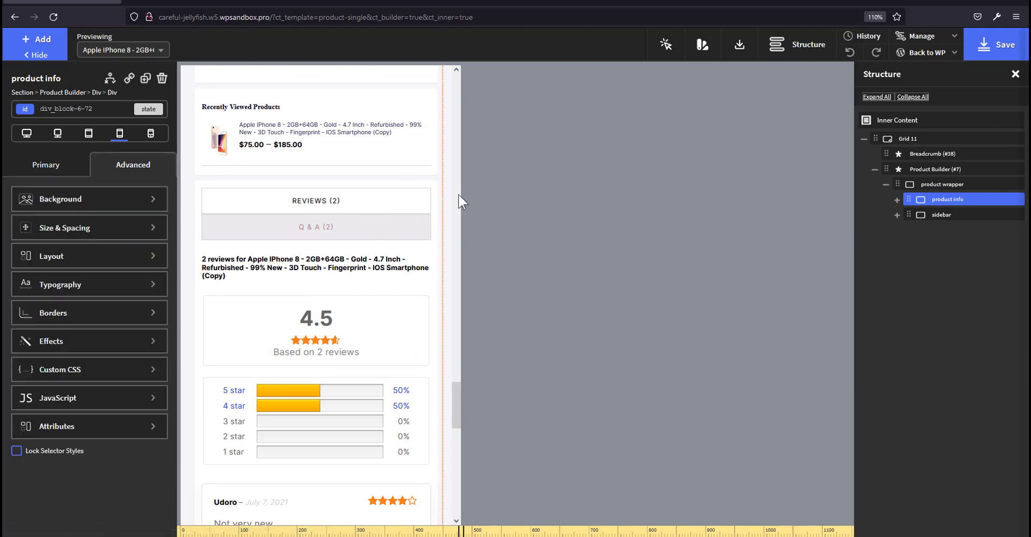
click(27, 134)
scroll(602, 268, up, 20)
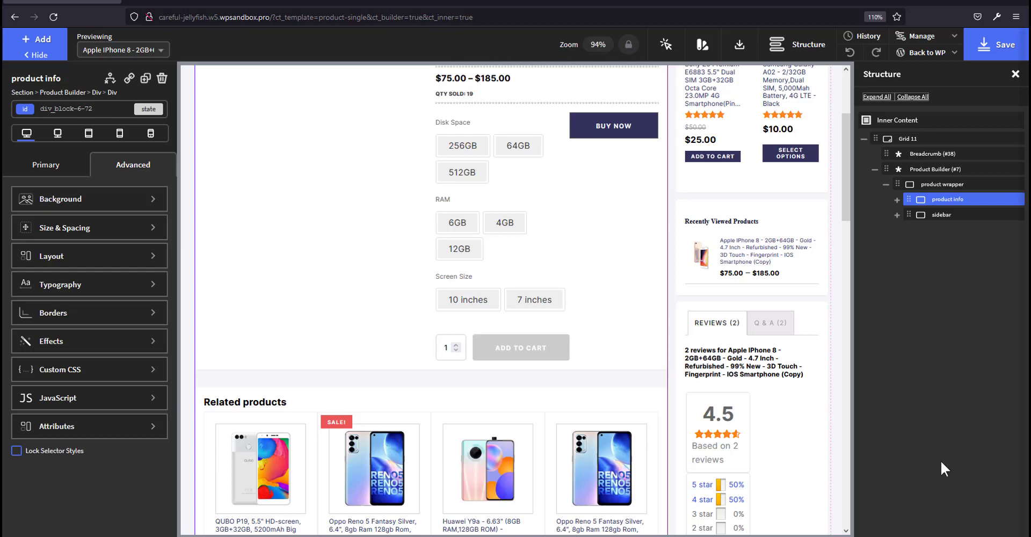
click(124, 137)
click(150, 135)
scroll(260, 370, down, 5)
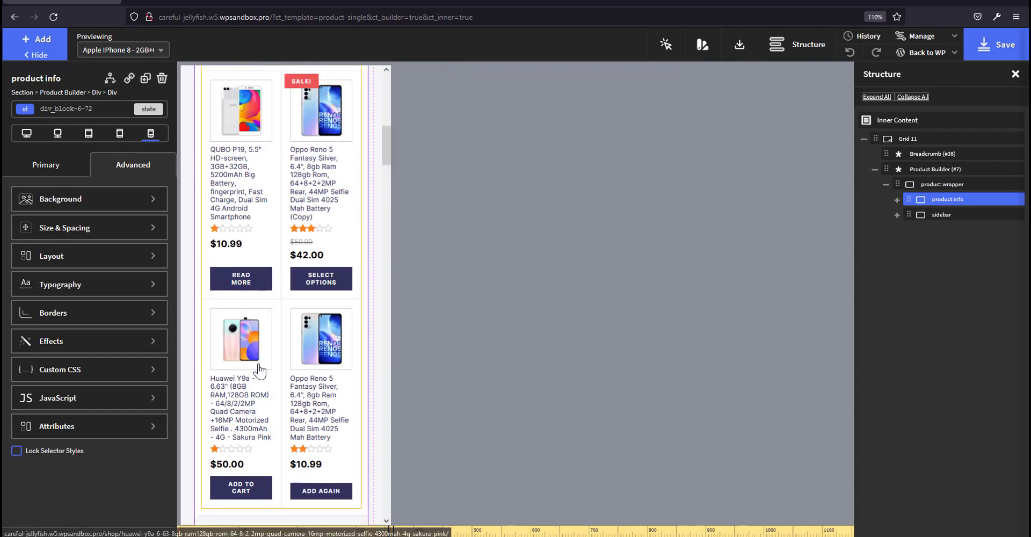
scroll(259, 370, down, 10)
scroll(278, 355, down, 20)
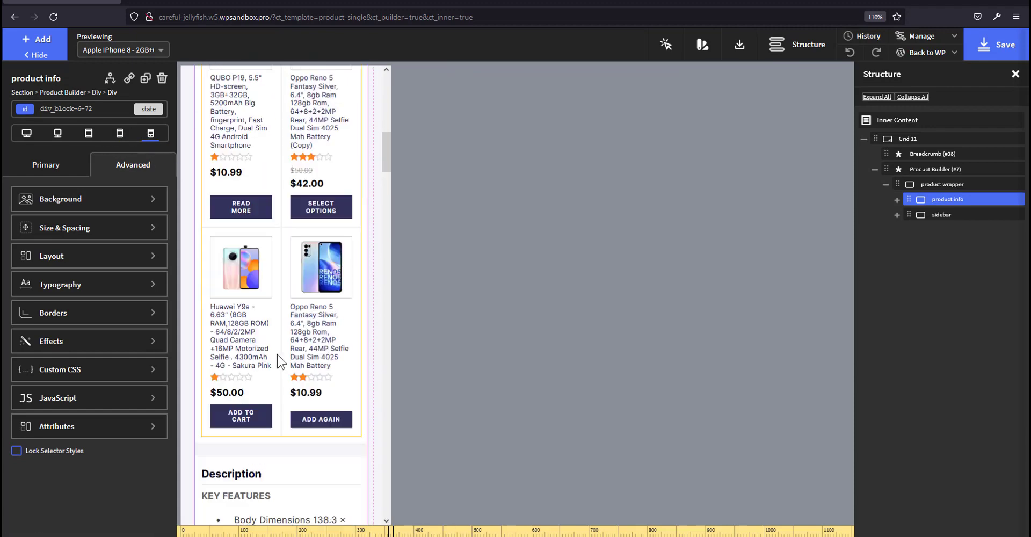
scroll(280, 354, down, 15)
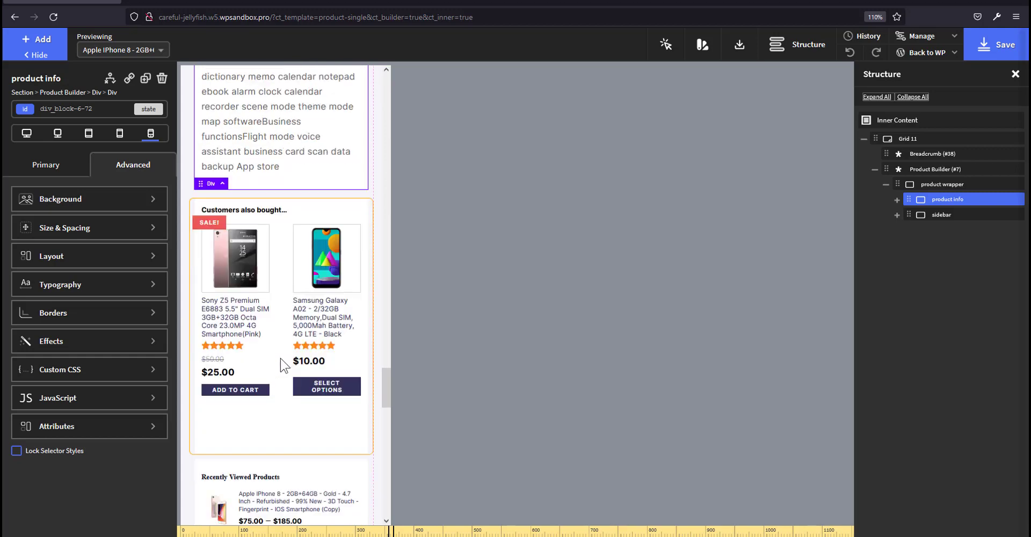
In the woo stylesheet, add width: 50% rules for #tab-title-reviews and #tab-title-cr_qna under the Q&A tab comment.
click(922, 36)
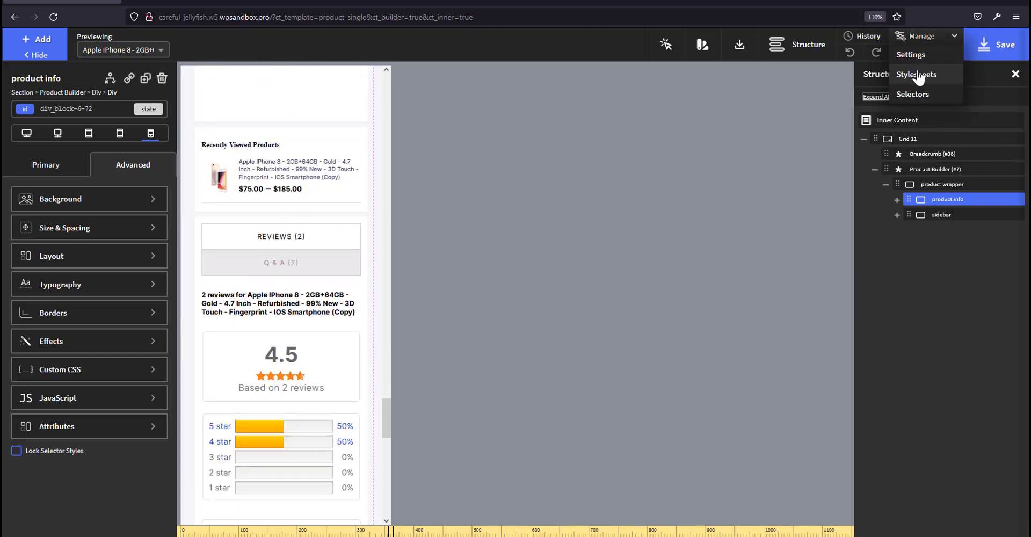
click(913, 74)
click(895, 185)
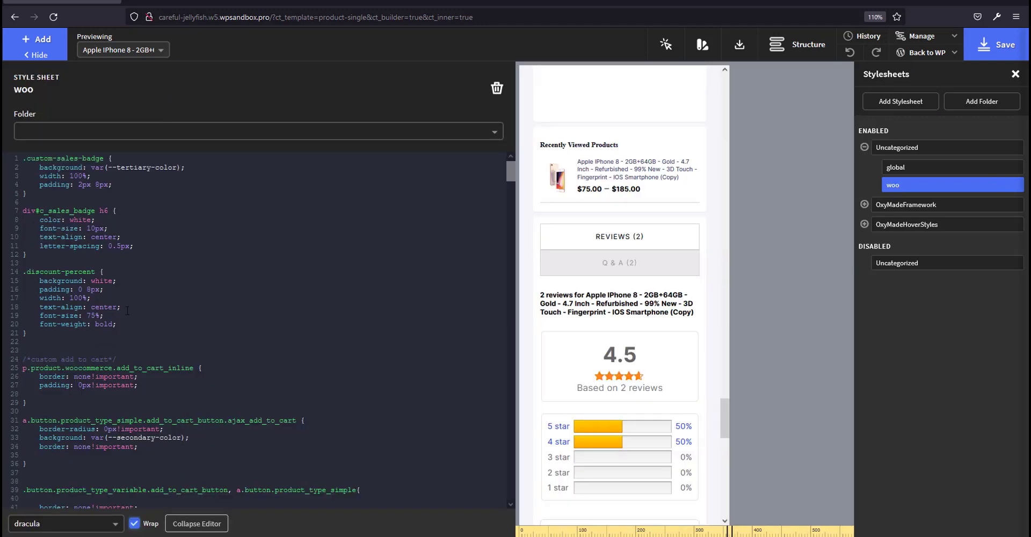
scroll(178, 363, down, 20)
scroll(178, 363, down, 10)
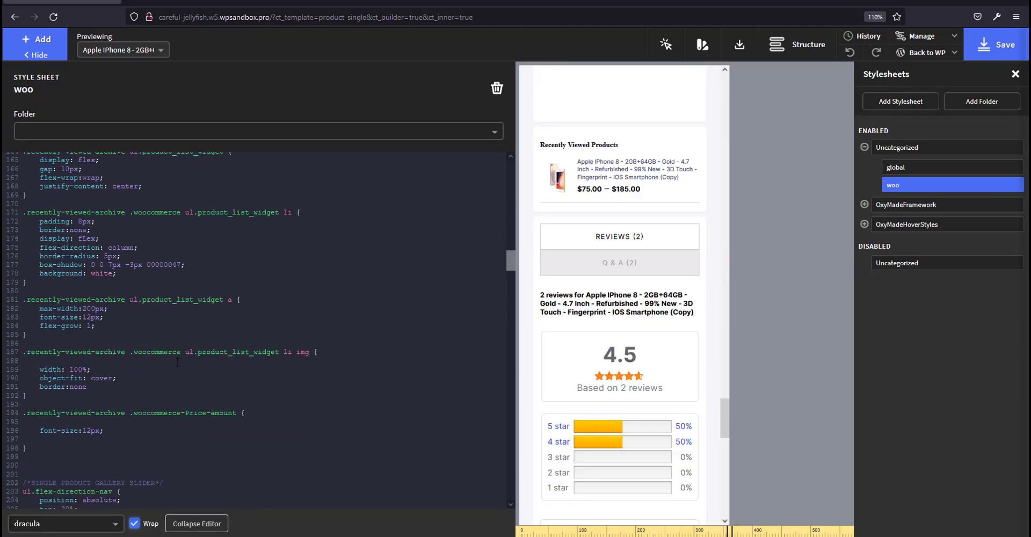
drag(511, 278, 500, 378)
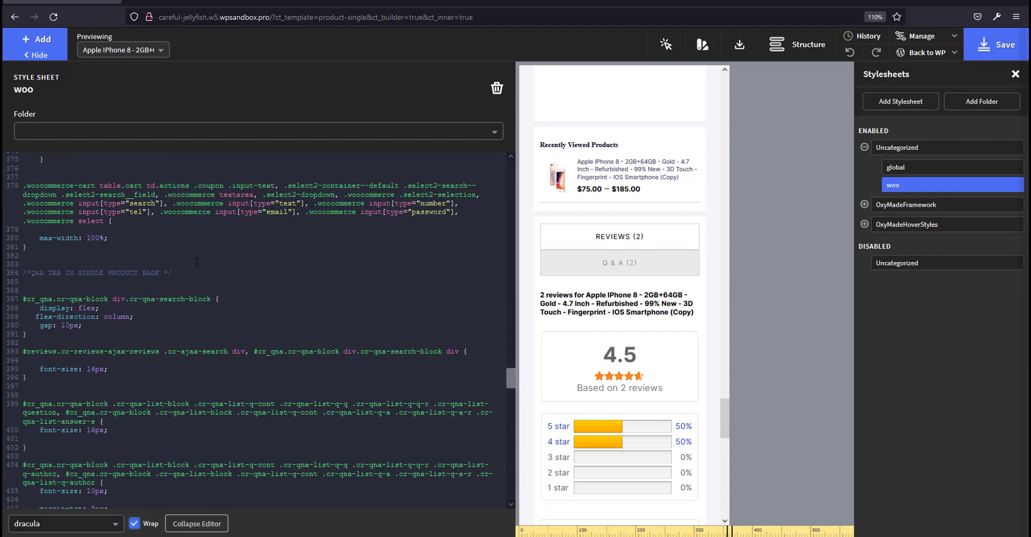
text(#tab-title-reviews {     width: 50%; }  #tab-title-cr_qna {     width: 50%; })
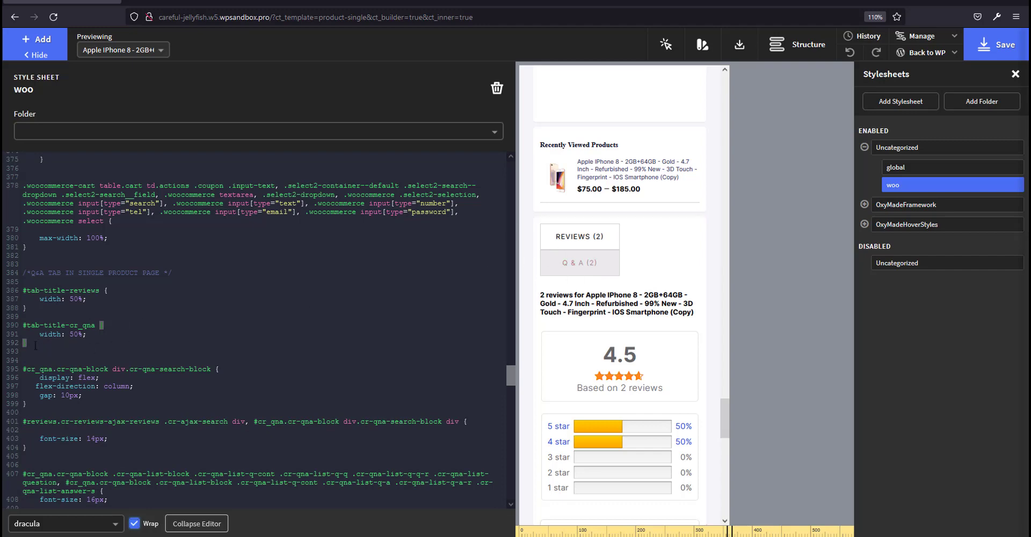
Copy the #tab-title-reviews and #tab-title-cr_qna rules and locate the max-width media queries at the end of the woo stylesheet.
drag(36, 345, 11, 285)
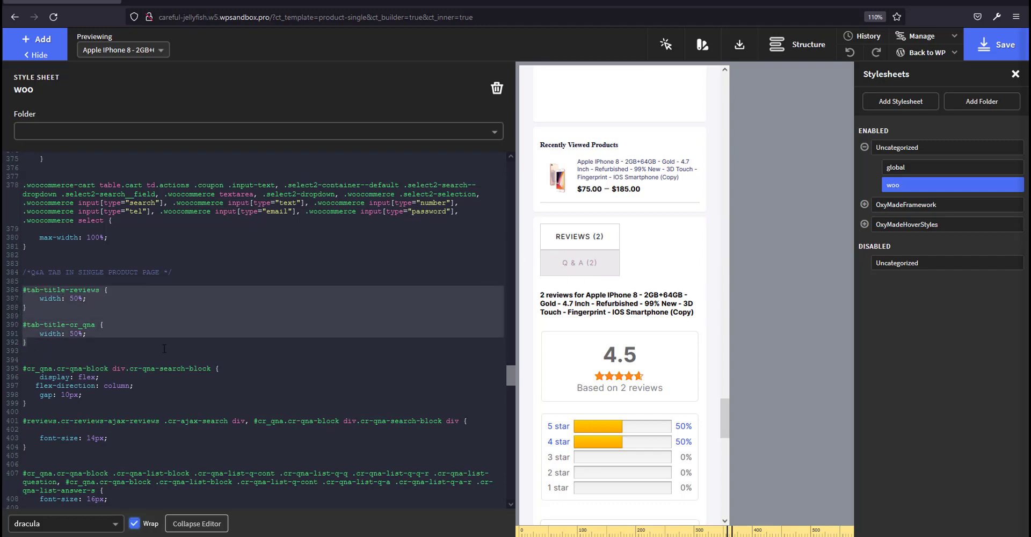
scroll(164, 352, down, 10)
scroll(165, 351, down, 5)
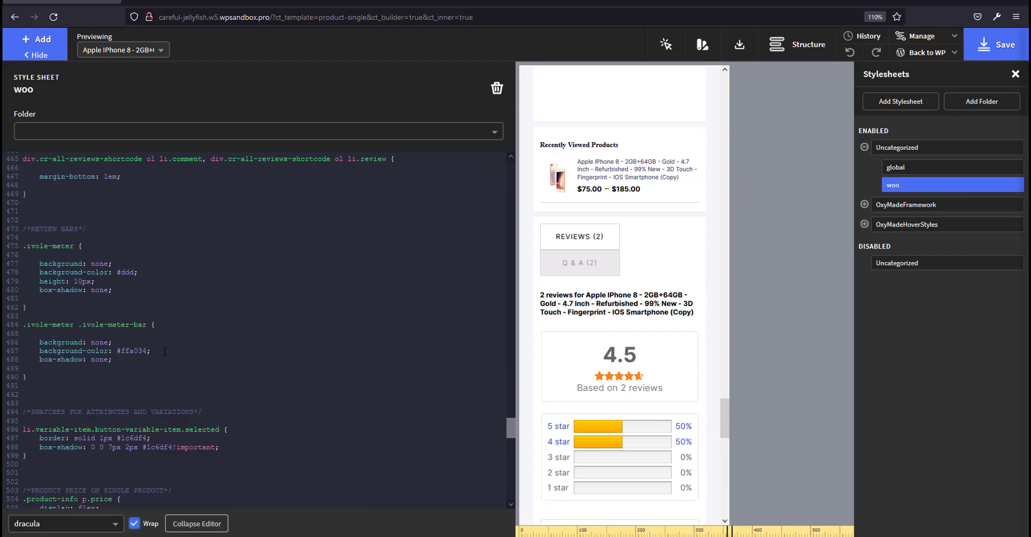
scroll(165, 351, down, 14)
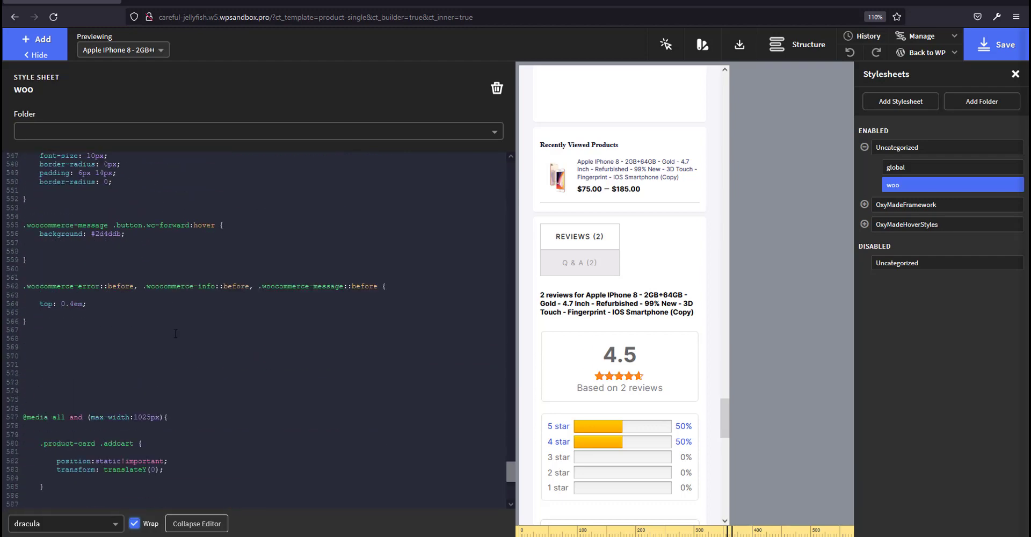
scroll(182, 342, down, 3)
scroll(171, 342, down, 4)
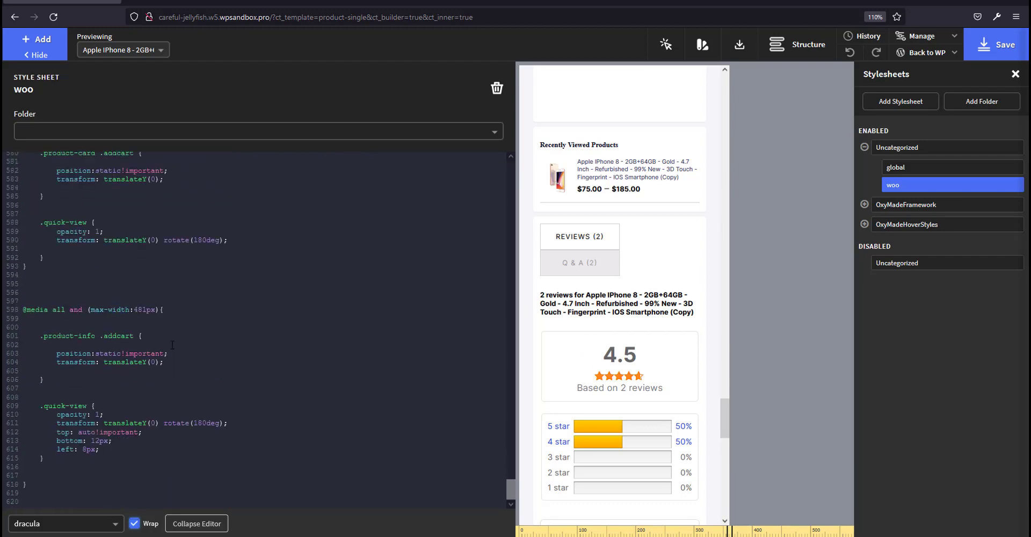
scroll(173, 343, up, 2)
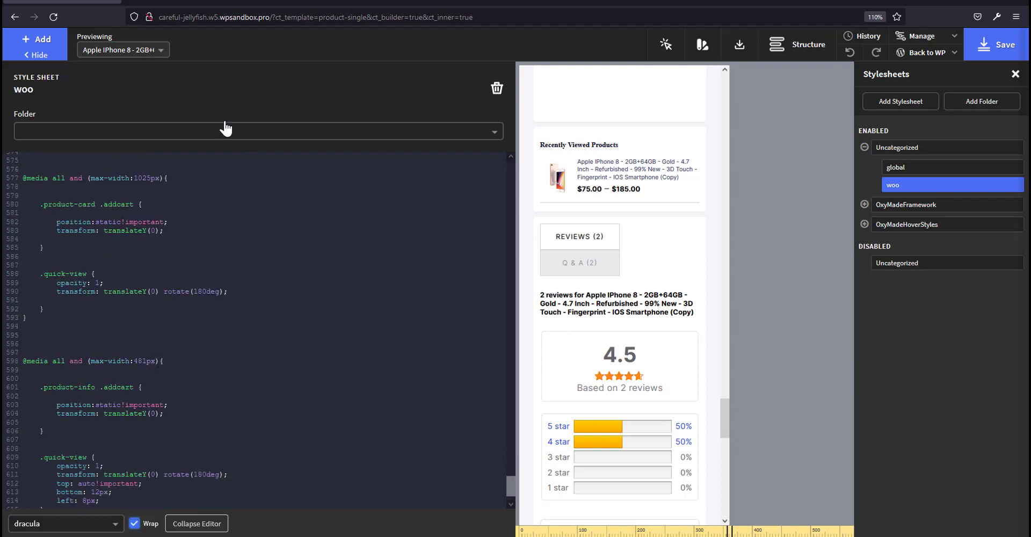
Switch to the live product page and check the Reviews and Q & A tabs in iPad portrait and landscape views.
click(214, 3)
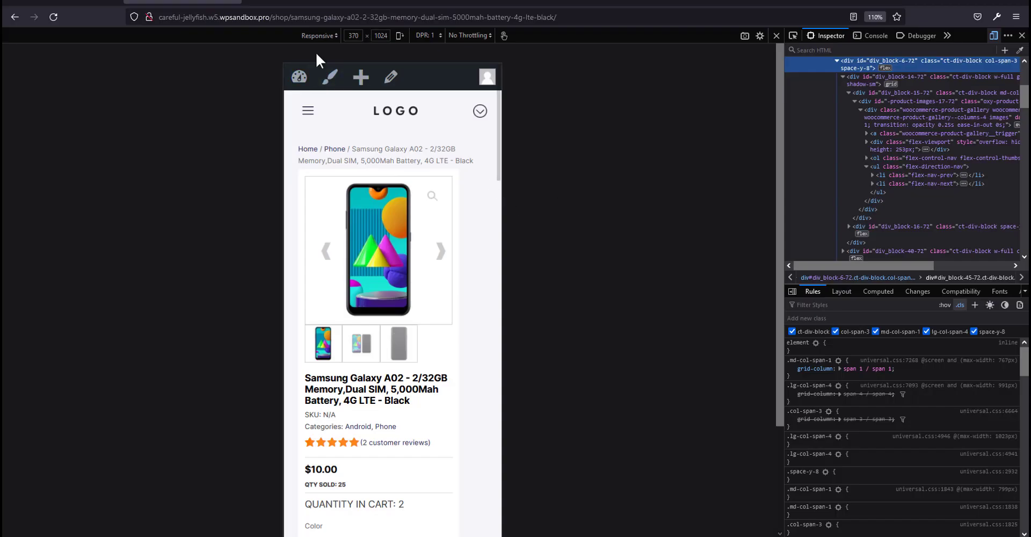
click(321, 36)
click(336, 71)
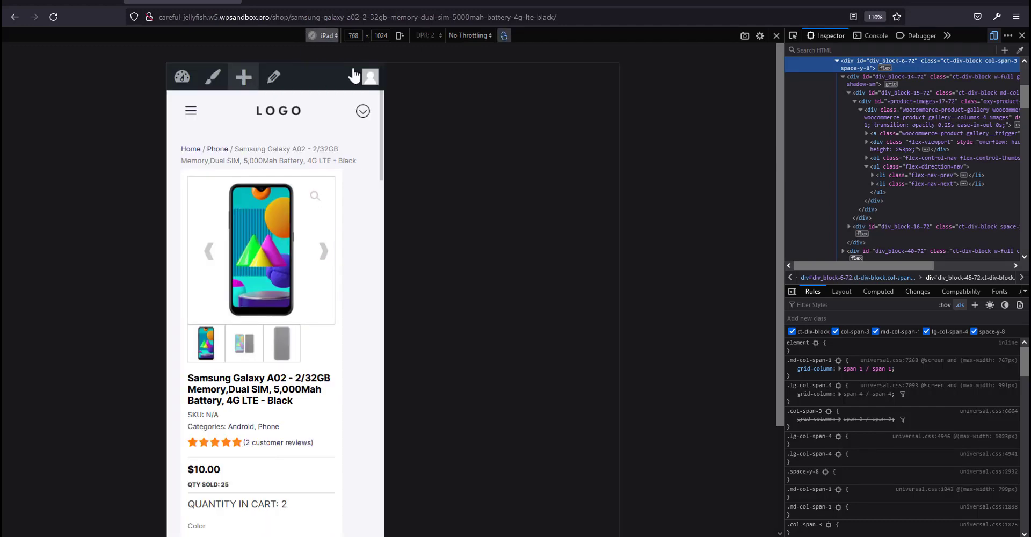
scroll(502, 366, down, 15)
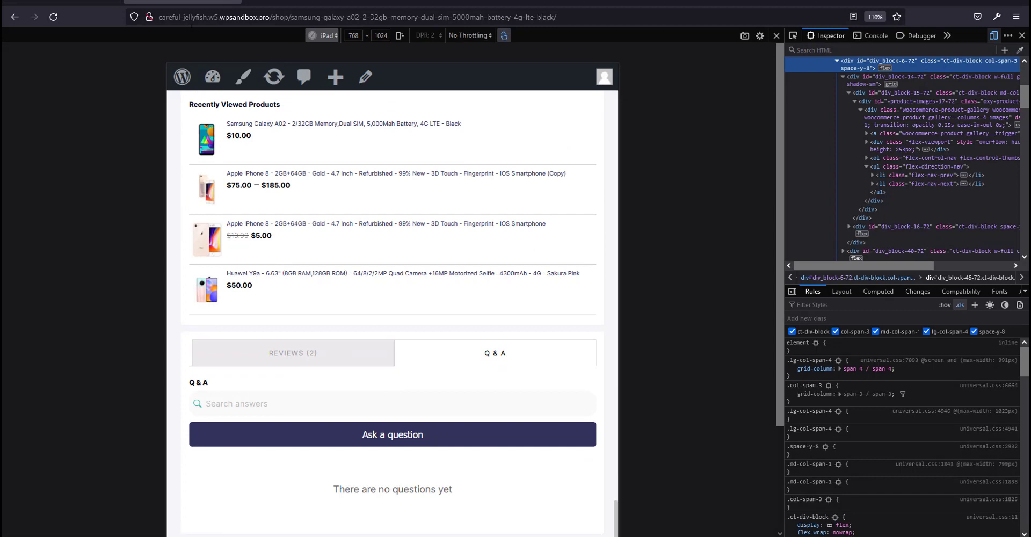
scroll(409, 294, up, 2)
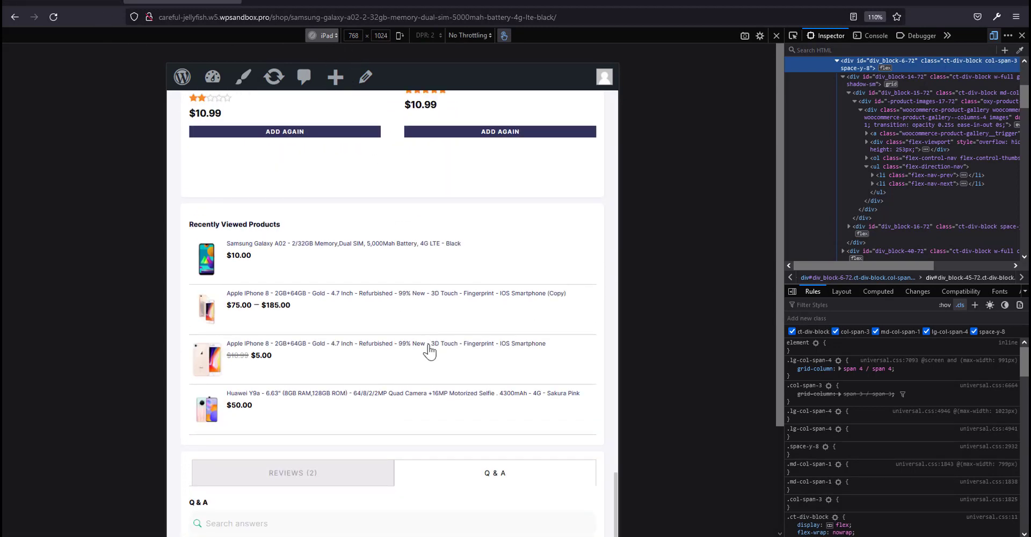
click(400, 36)
scroll(545, 385, up, 10)
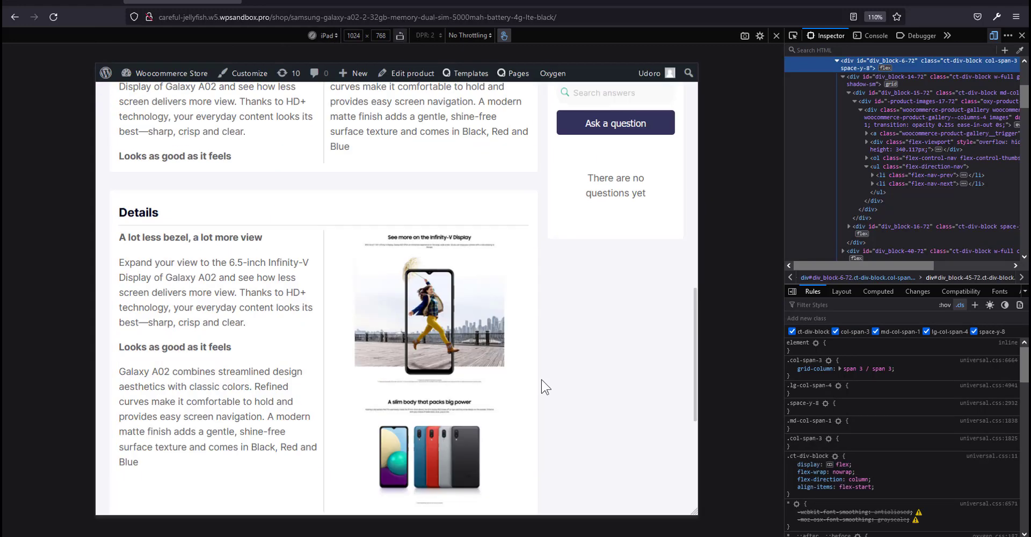
scroll(507, 310, down, 2)
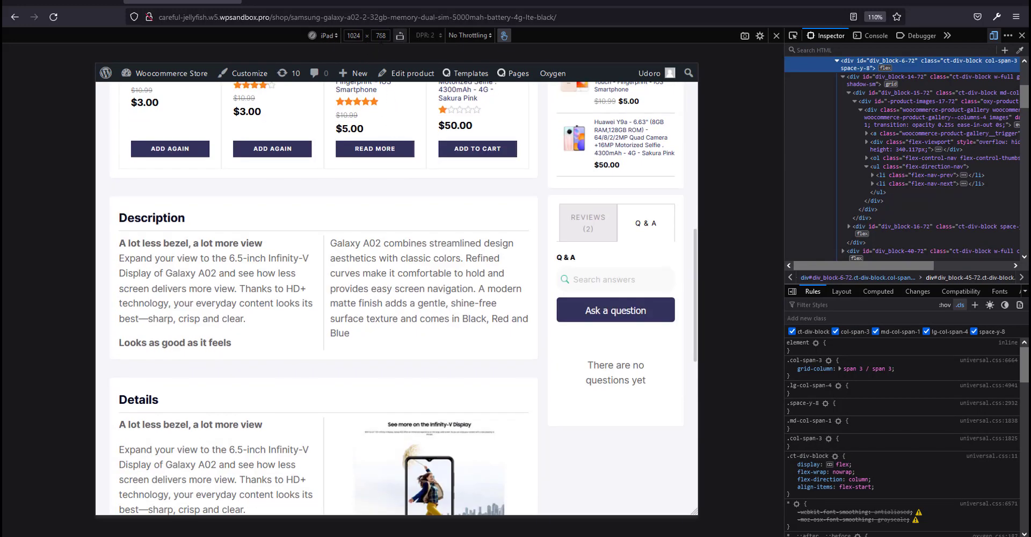
click(62, 2)
scroll(188, 413, down, 2)
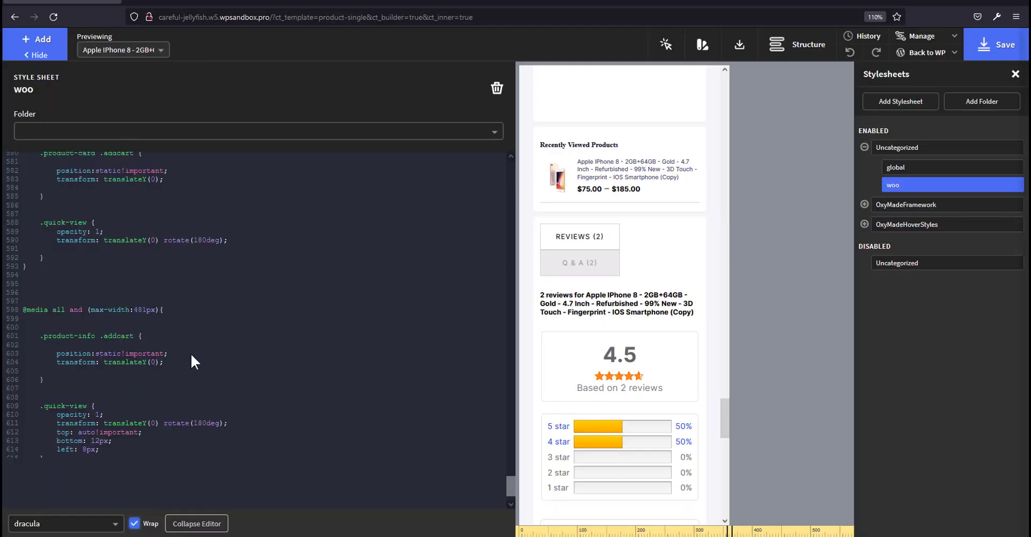
scroll(191, 353, up, 4)
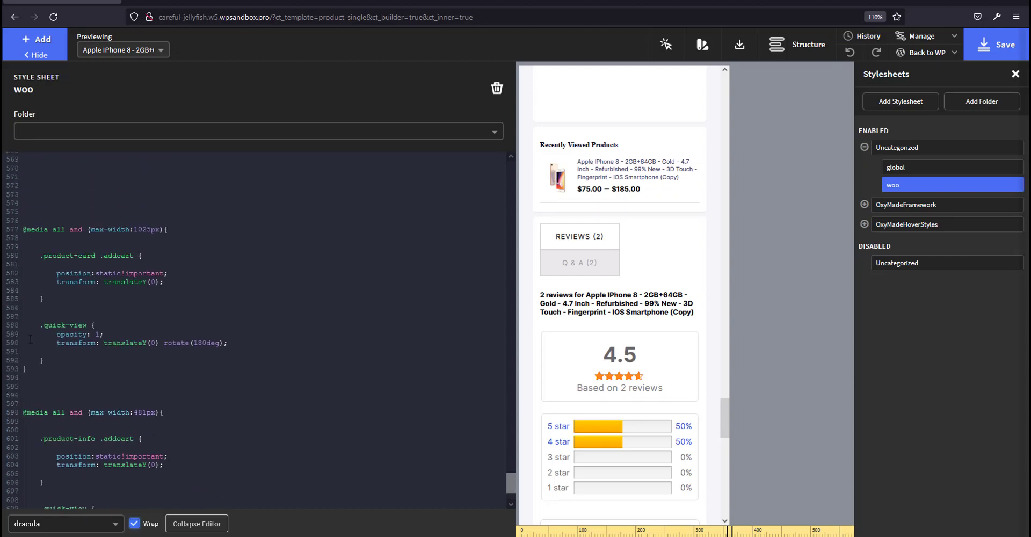
key(Return)
key(Return)
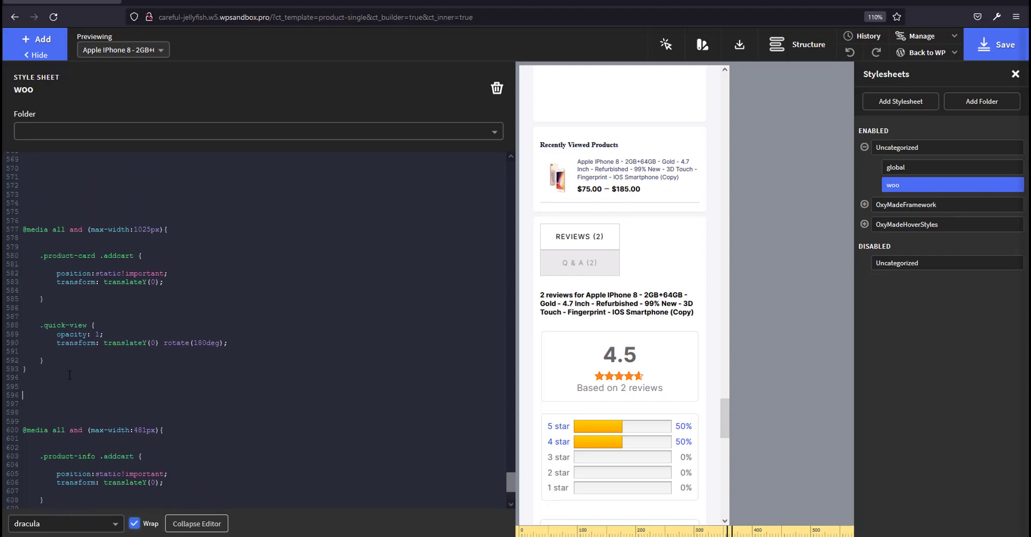
drag(24, 229, 176, 230)
key(ctrl+c)
click(80, 377)
key(Return)
key(ctrl+v)
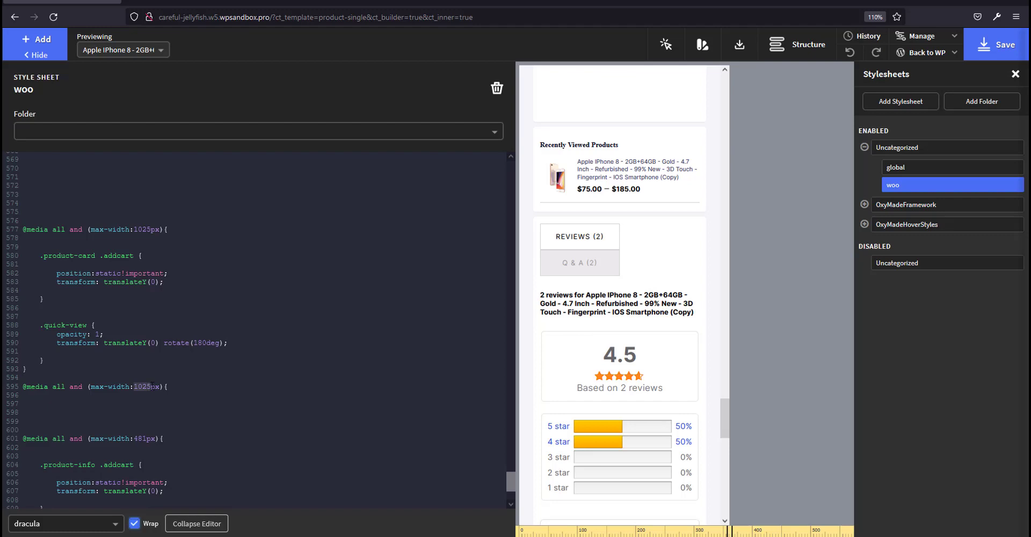
text({)
key(Return)
key(Return)
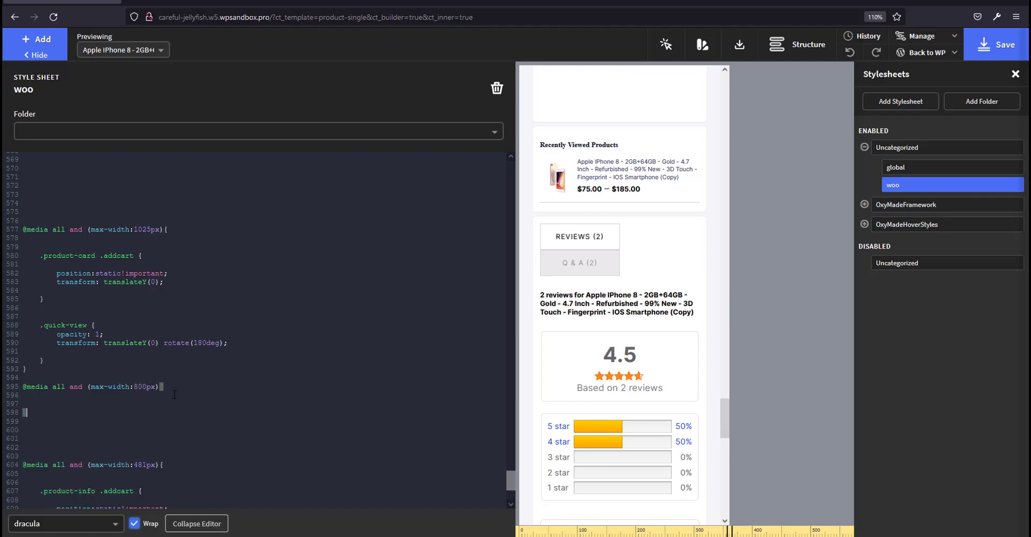
Paste the two tab title rules into the 800px media query and set both widths to 100%.
key(Return)
key(Return)
key(super+v)
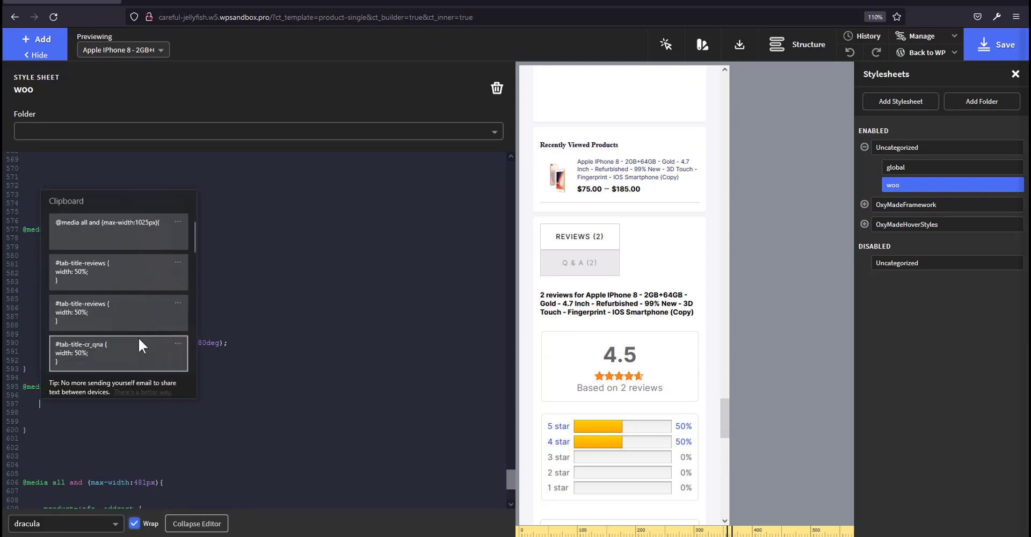
click(115, 270)
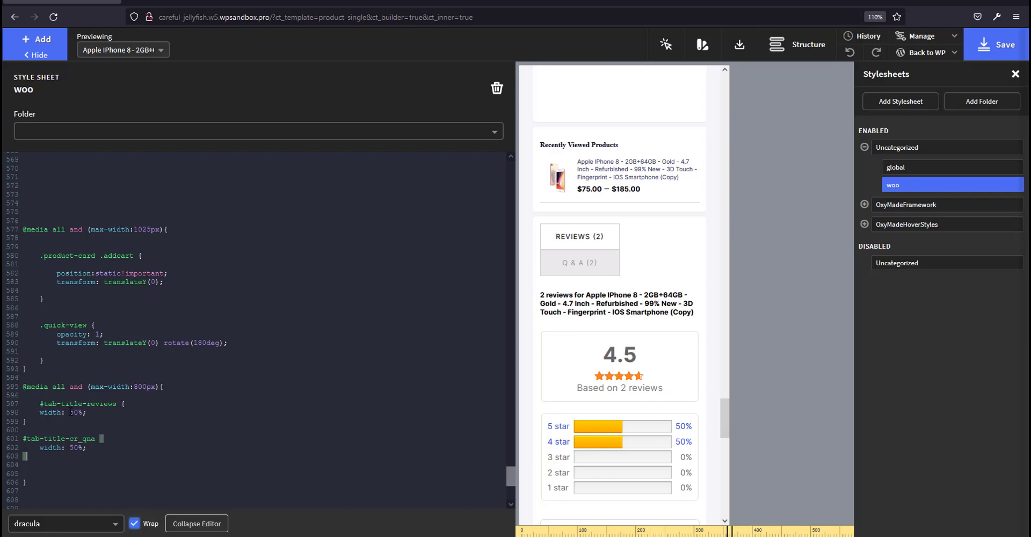
text(0)
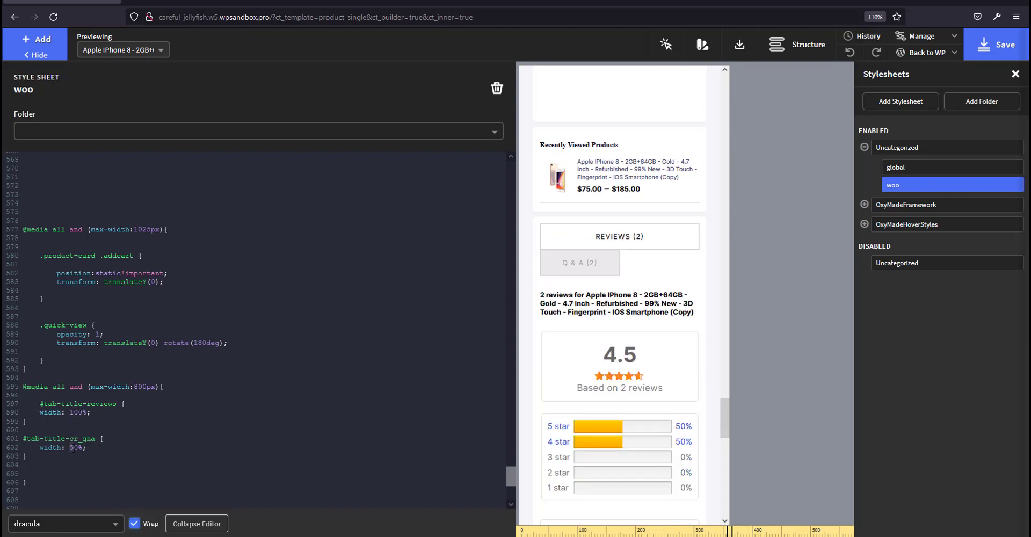
text(00)
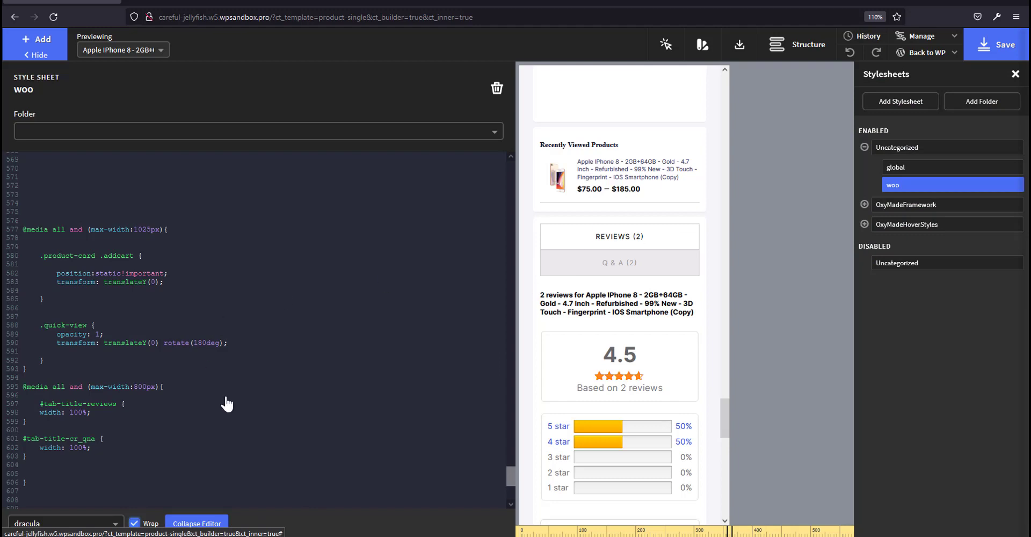
Collapse the stylesheet editor, select the Product Tabs element and check the Reviews and Q & A tabs at the desktop breakpoint.
click(197, 524)
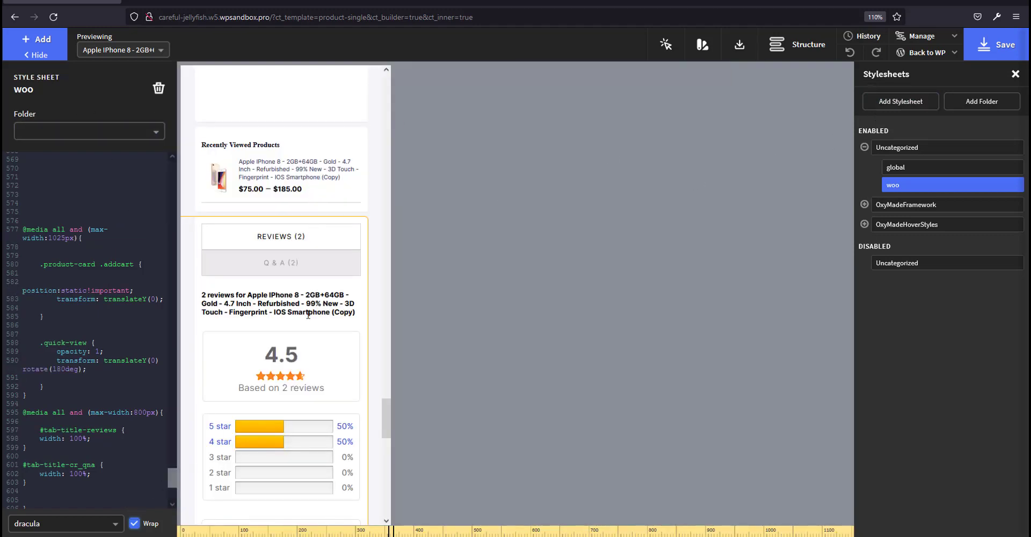
click(346, 261)
click(24, 135)
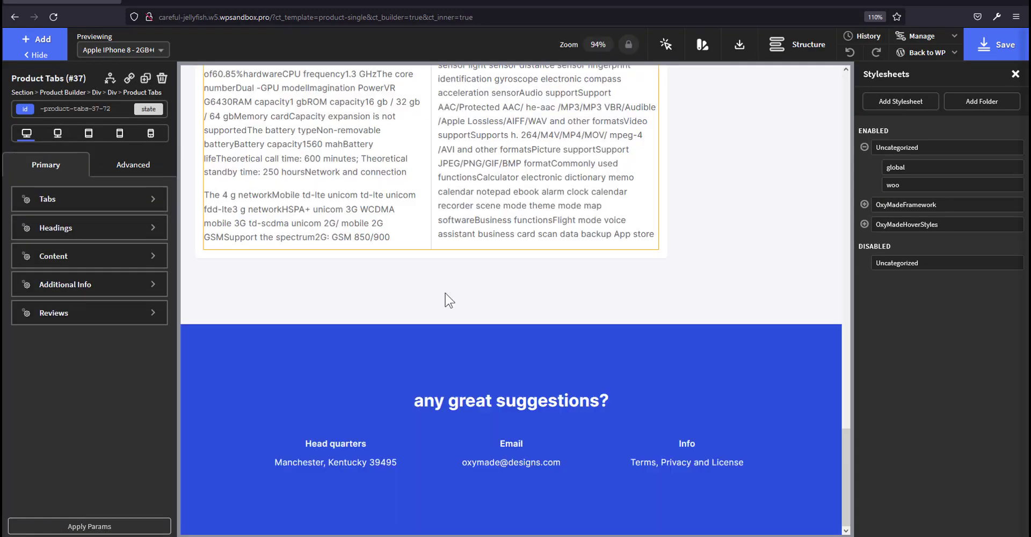
scroll(691, 335, up, 10)
scroll(733, 375, up, 5)
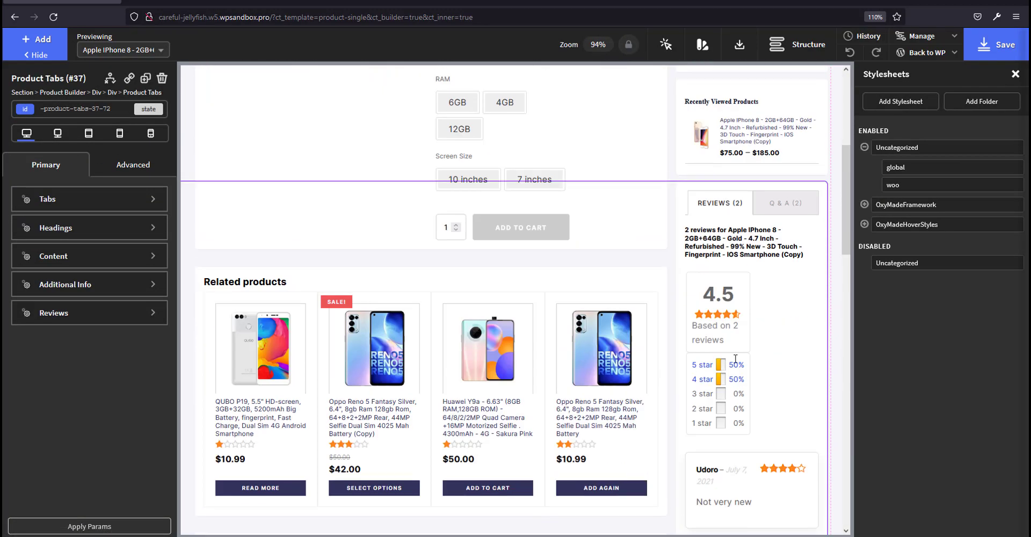
Examine the live Samsung Galaxy A02 product page at iPad size, including its customer reviews section.
scroll(768, 355, down, 3)
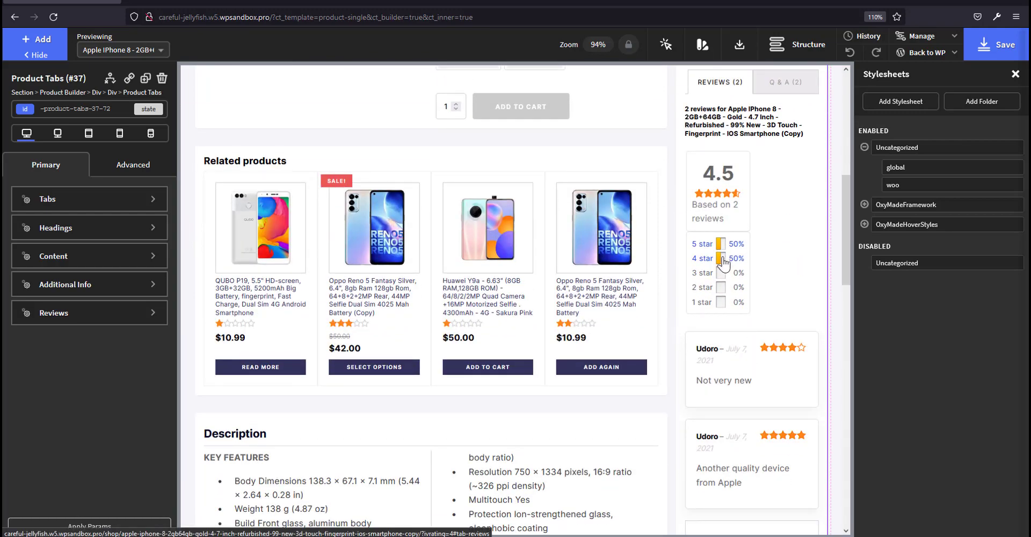
click(187, 1)
scroll(482, 260, up, 4)
scroll(482, 260, up, 3)
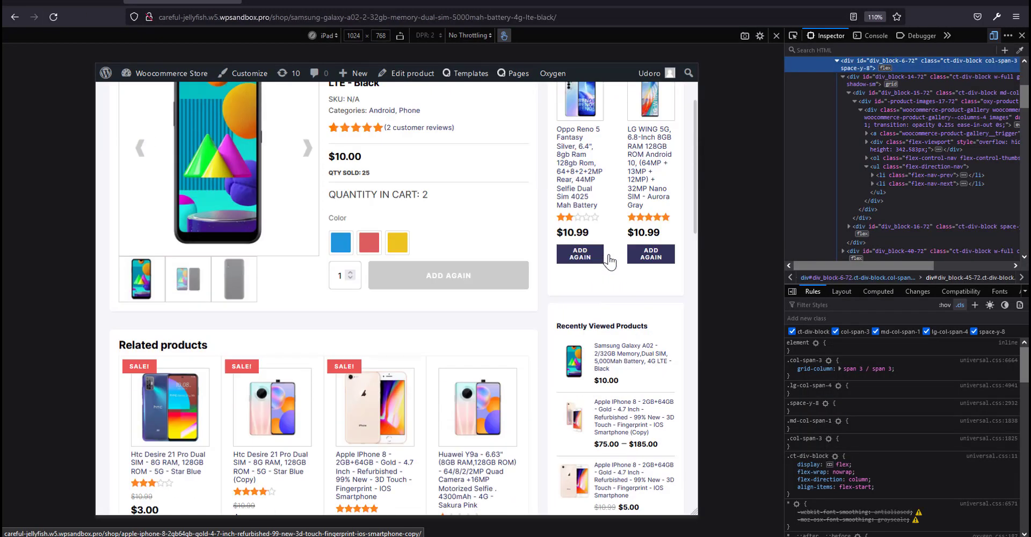
scroll(537, 295, down, 15)
scroll(624, 330, up, 6)
scroll(625, 329, up, 4)
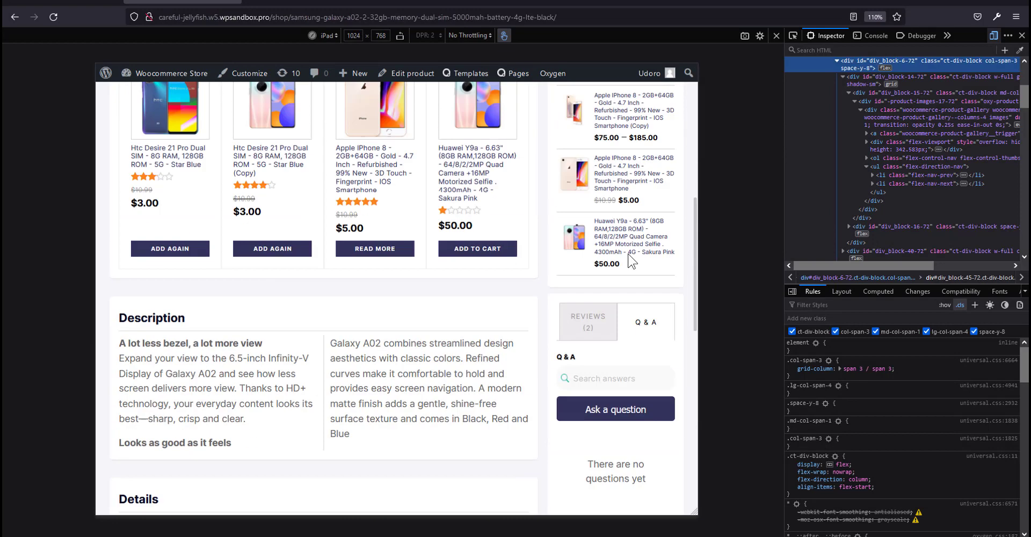
click(606, 314)
scroll(607, 314, down, 3)
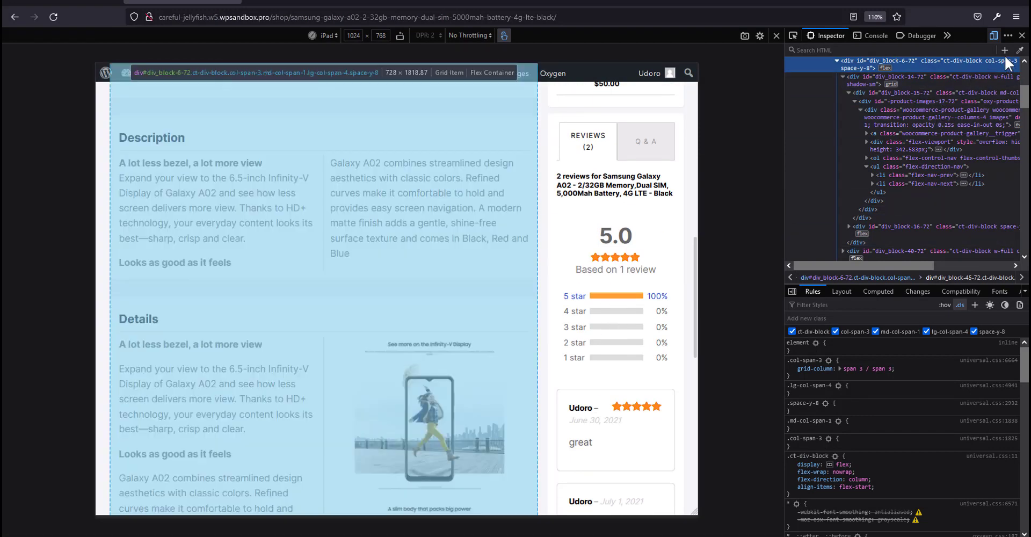
Close the developer tools and the responsive preview to view the product page at full desktop width.
click(1022, 35)
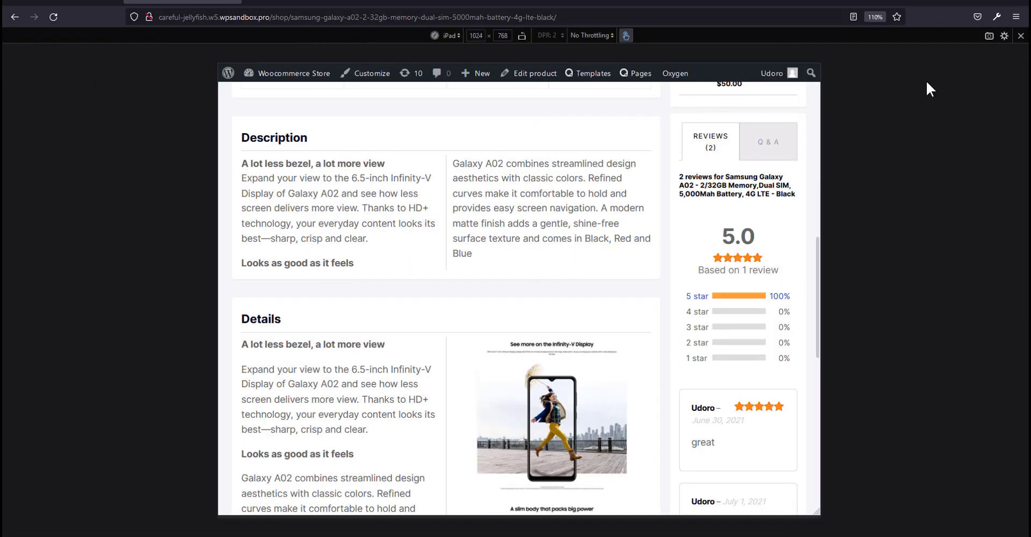
click(1021, 36)
scroll(805, 301, up, 6)
scroll(801, 307, down, 1)
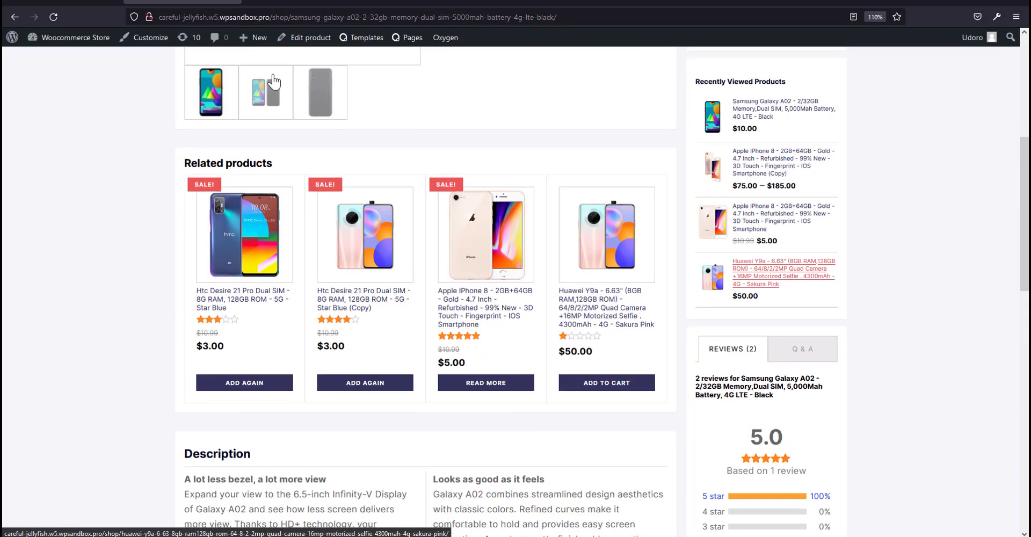
Save the single product template in the builder and reload the live Samsung Galaxy A02 product page.
click(86, 2)
click(1003, 48)
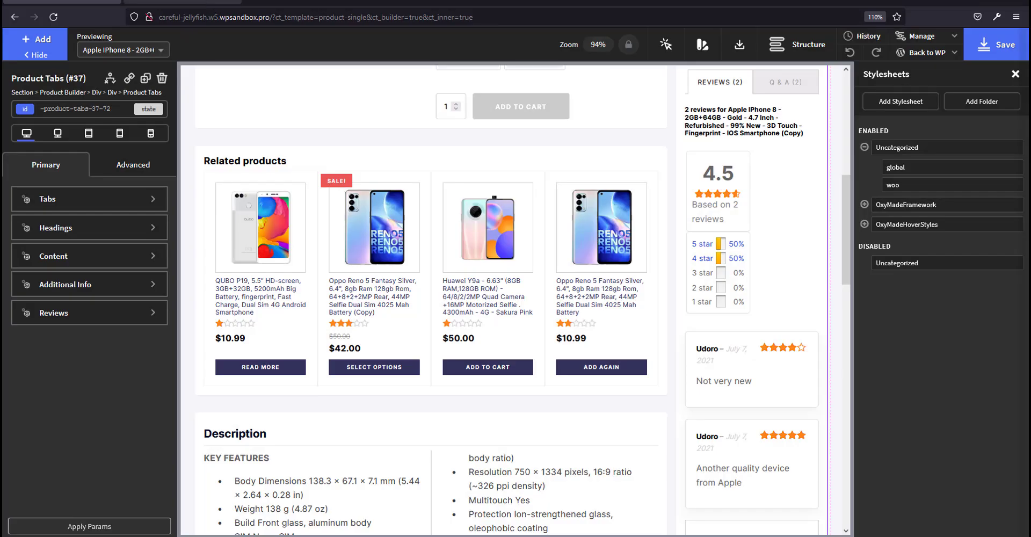
click(220, 2)
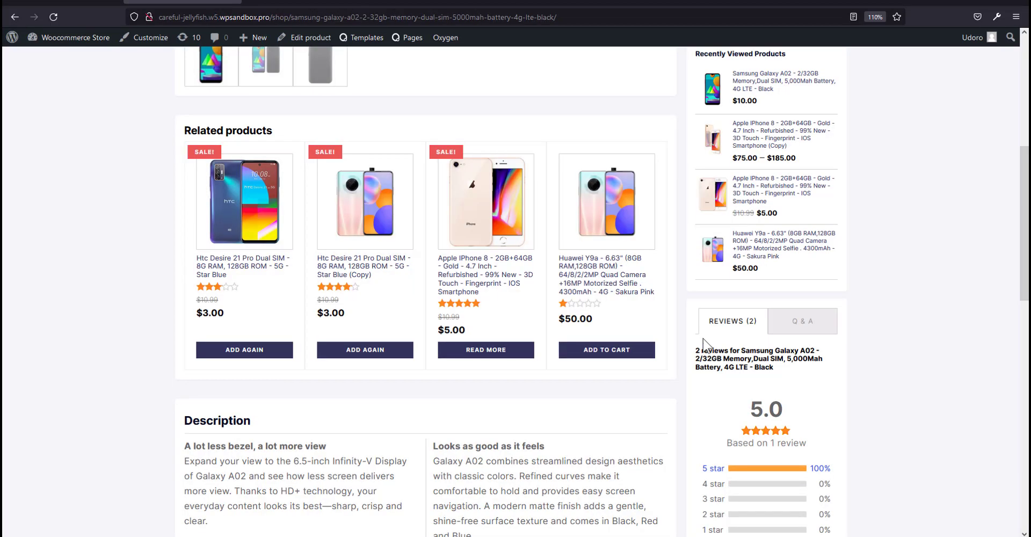
key(F5)
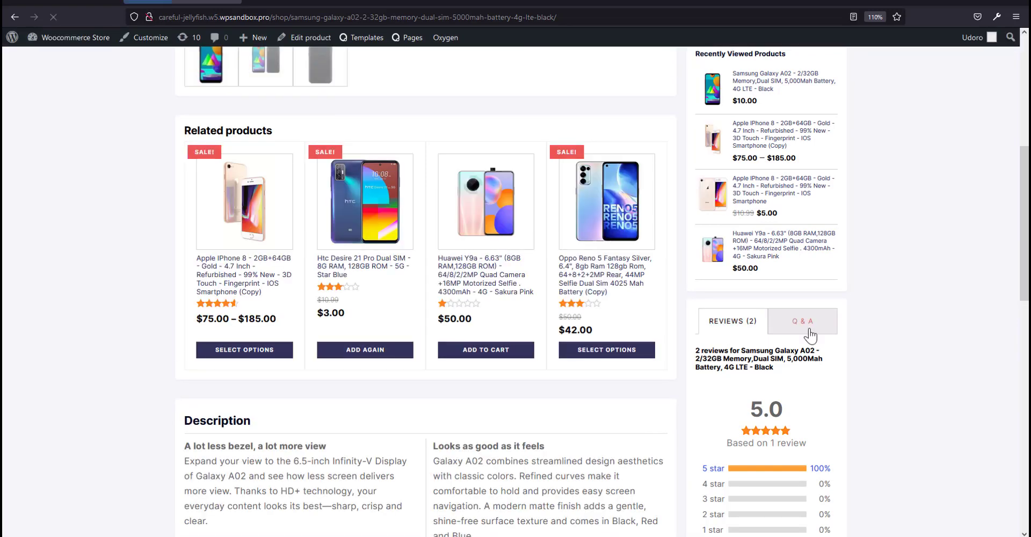
Inspect the reloaded product page from the header through the description and details to the review form.
scroll(781, 445, up, 6)
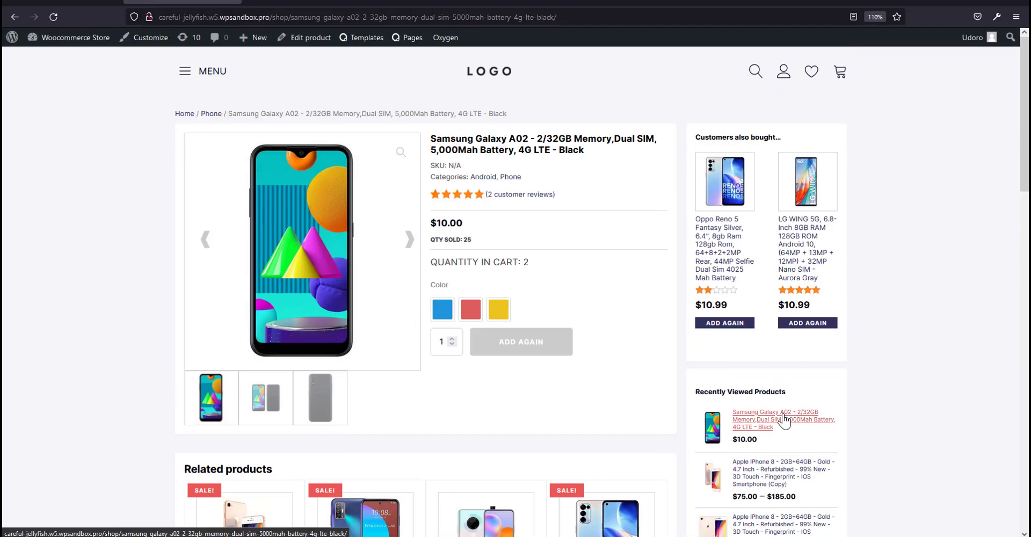
scroll(748, 353, down, 14)
scroll(747, 354, down, 3)
scroll(745, 371, up, 15)
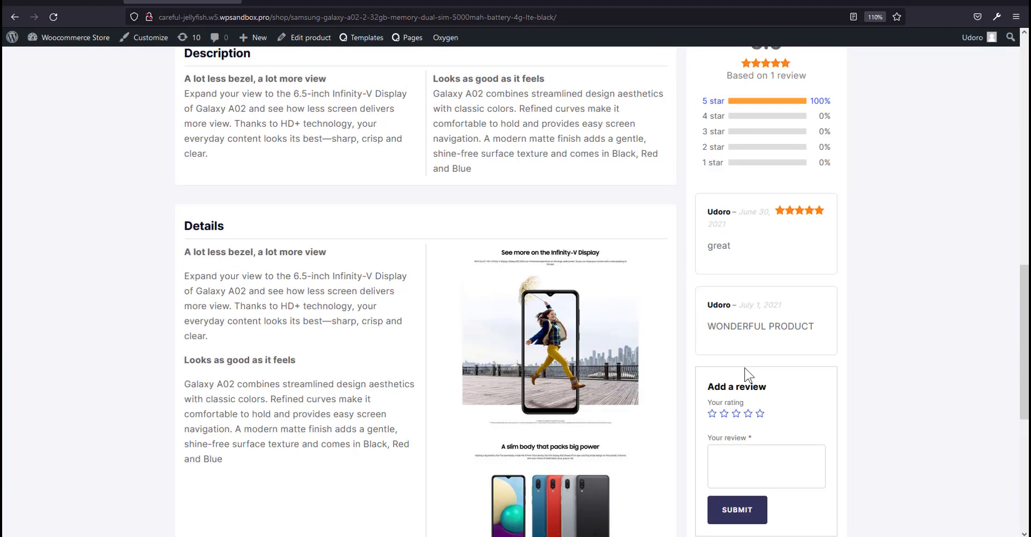
scroll(746, 375, up, 2)
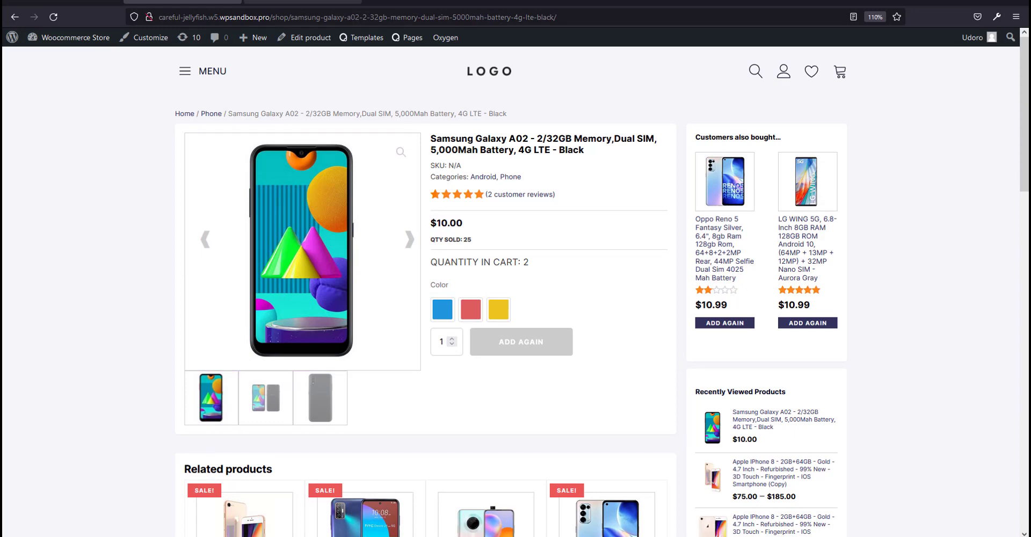
Compare the product page layout with the Apple iPhone 8 page on the demo.local store.
click(302, 2)
scroll(597, 349, up, 3)
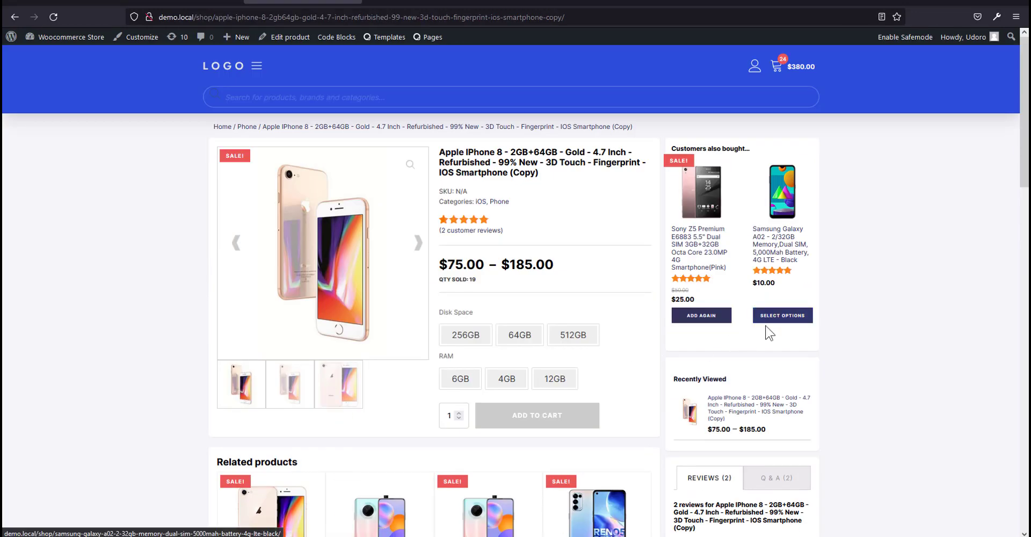
scroll(766, 339, down, 3)
scroll(766, 349, up, 3)
click(236, 3)
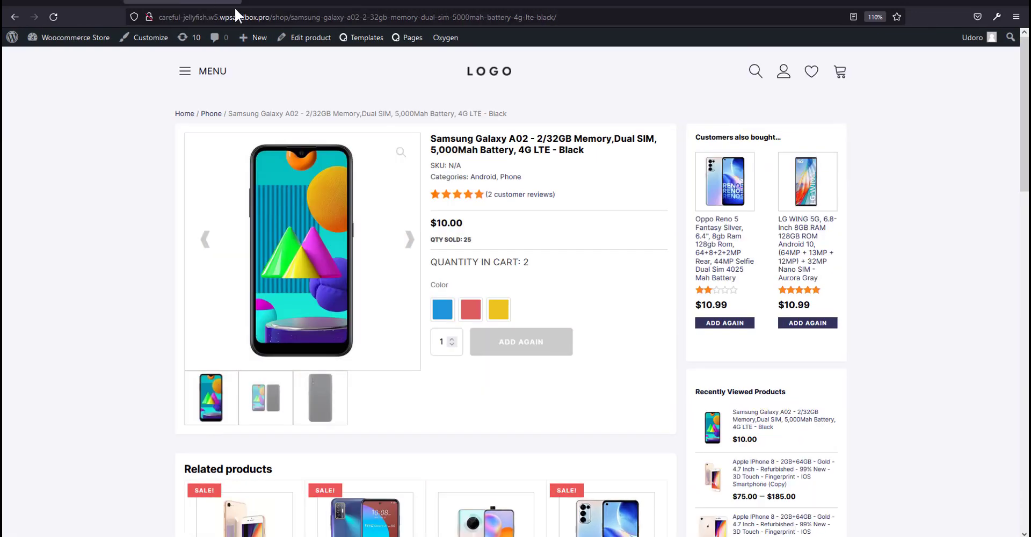
scroll(742, 396, down, 3)
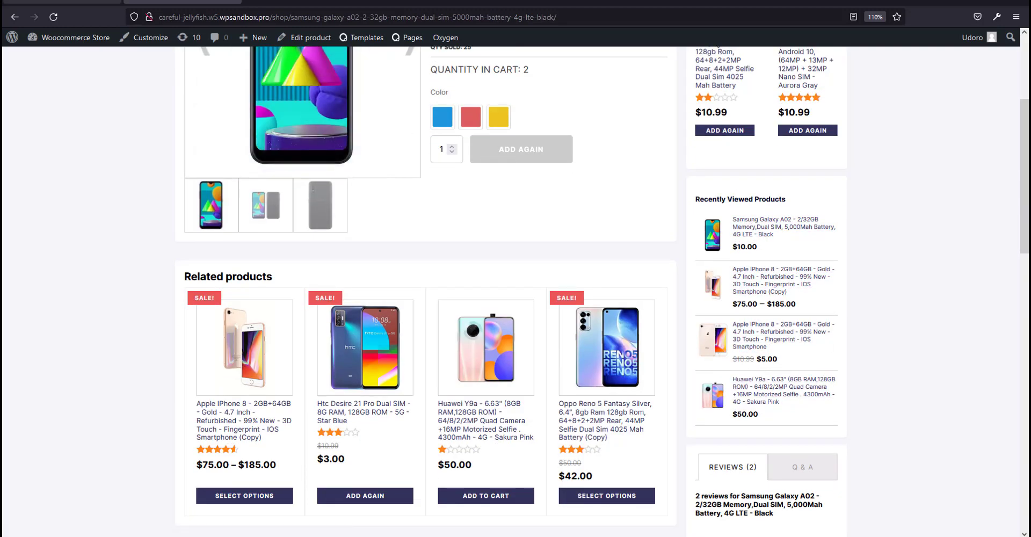
Preview the template's front end as a logged-out visitor in a private window, and close that window.
click(62, 2)
mouse_move(927, 52)
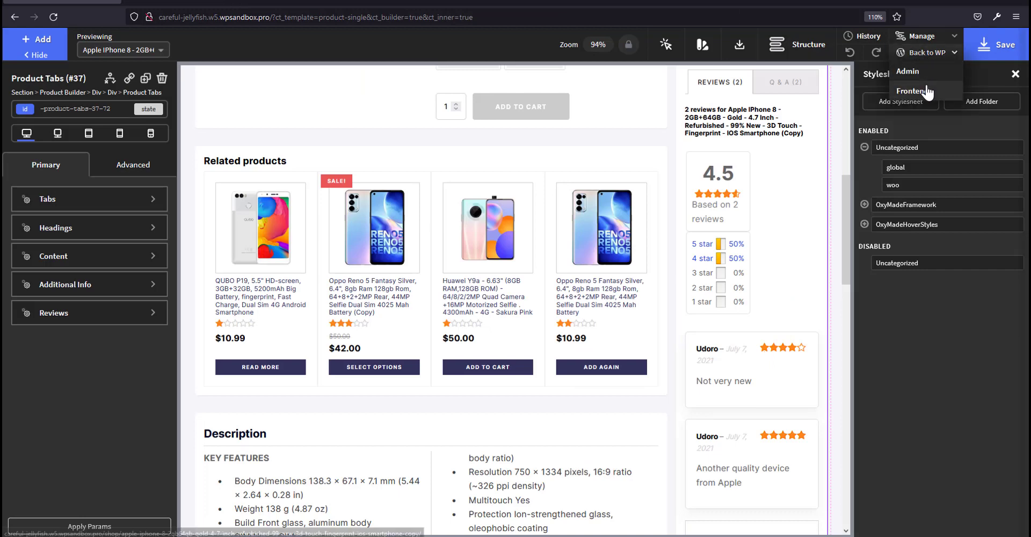
right_click(928, 92)
click(981, 112)
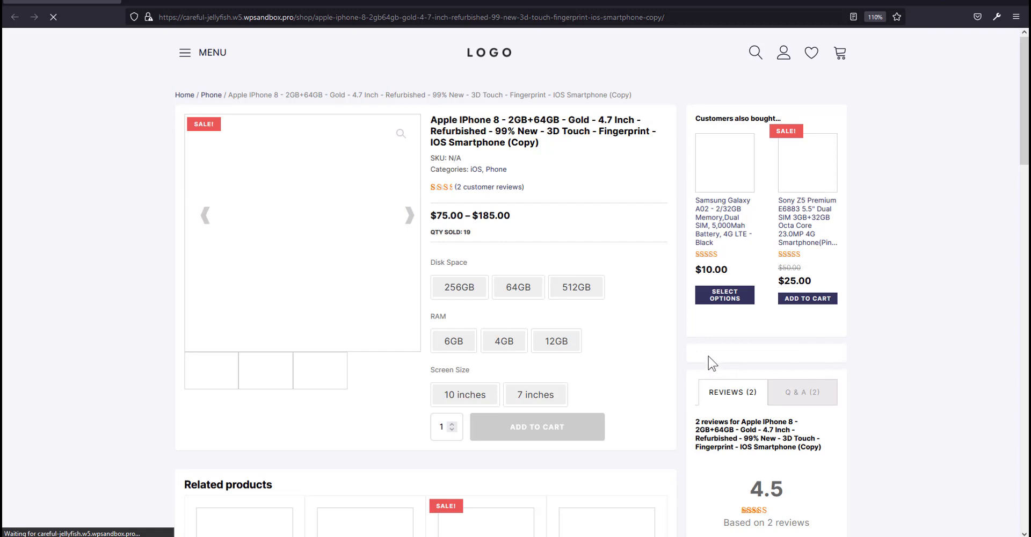
click(1015, 2)
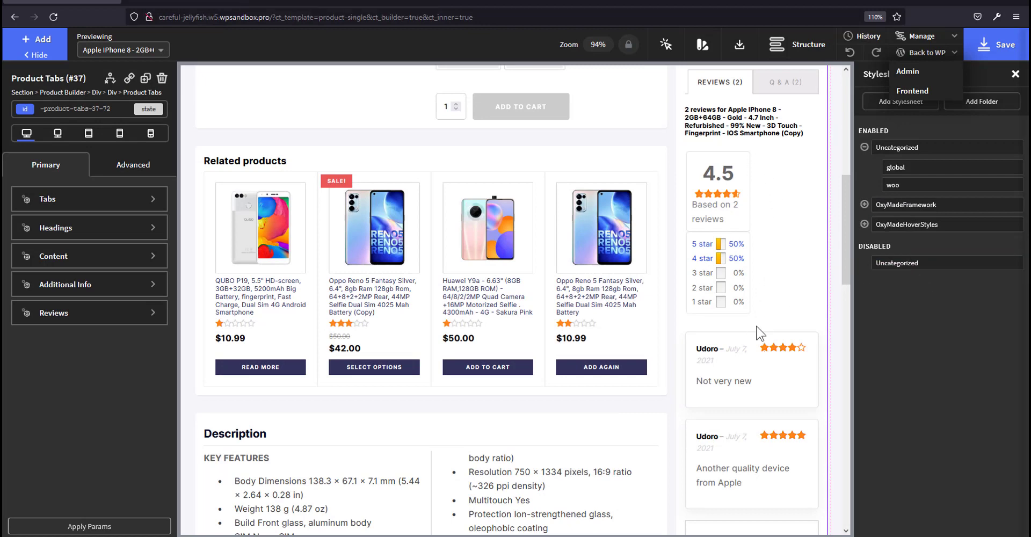
Add a first, blank display condition to the Recent Viewed Products widget in the product template.
scroll(763, 330, up, 6)
scroll(782, 314, down, 3)
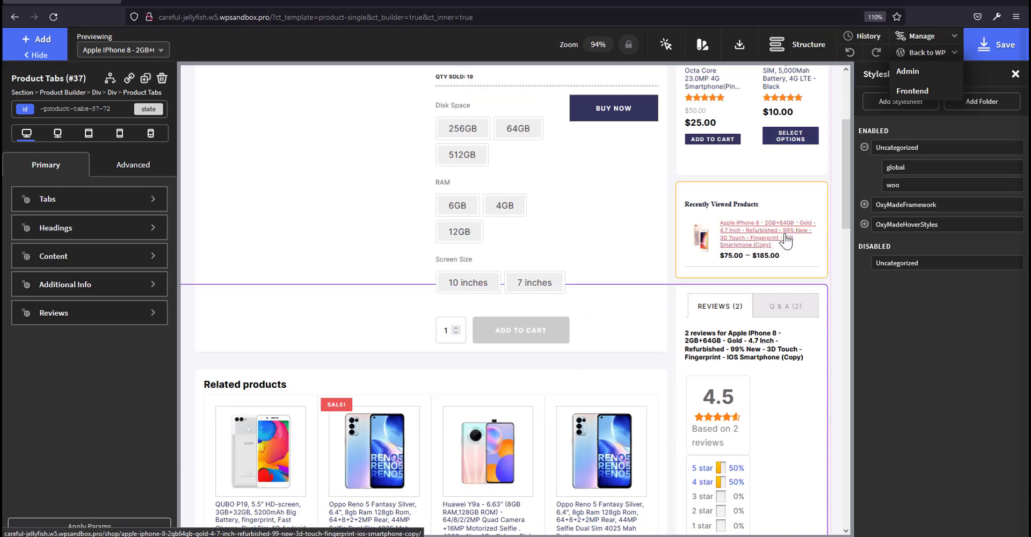
click(792, 258)
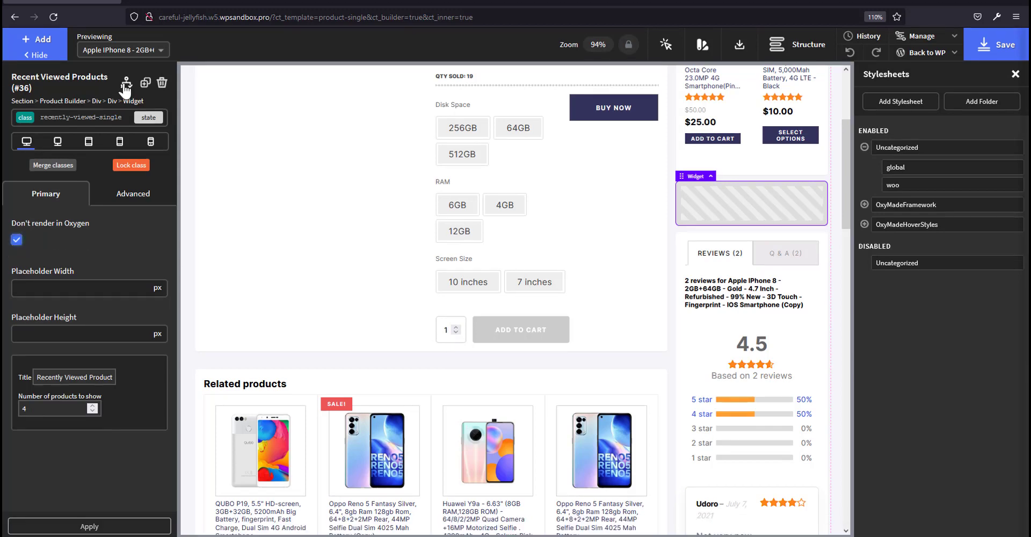
click(124, 83)
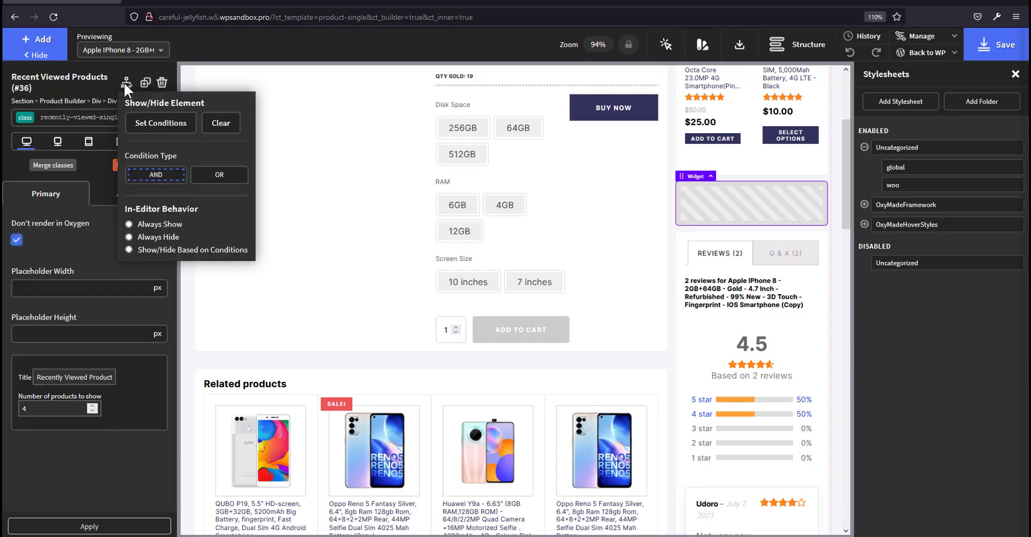
click(159, 124)
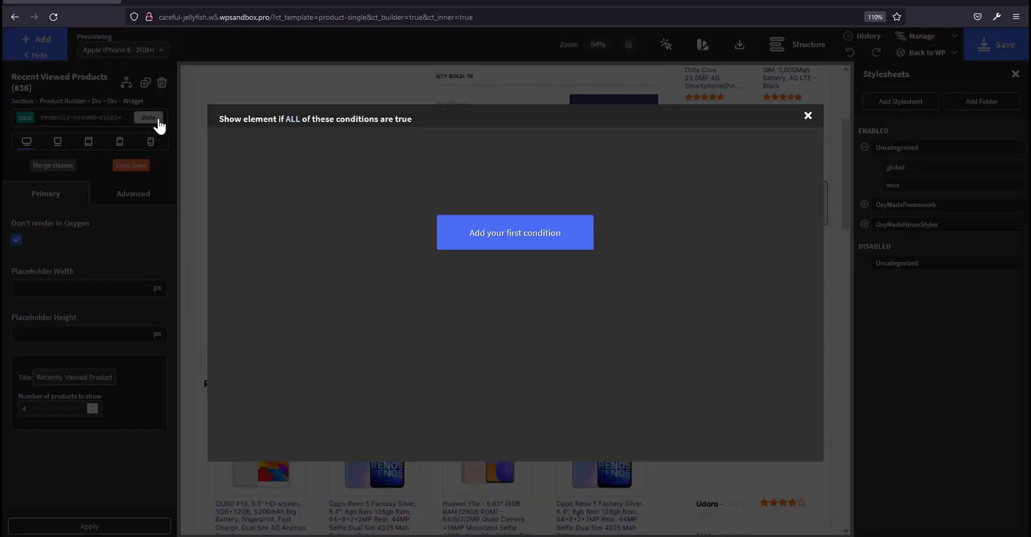
click(441, 232)
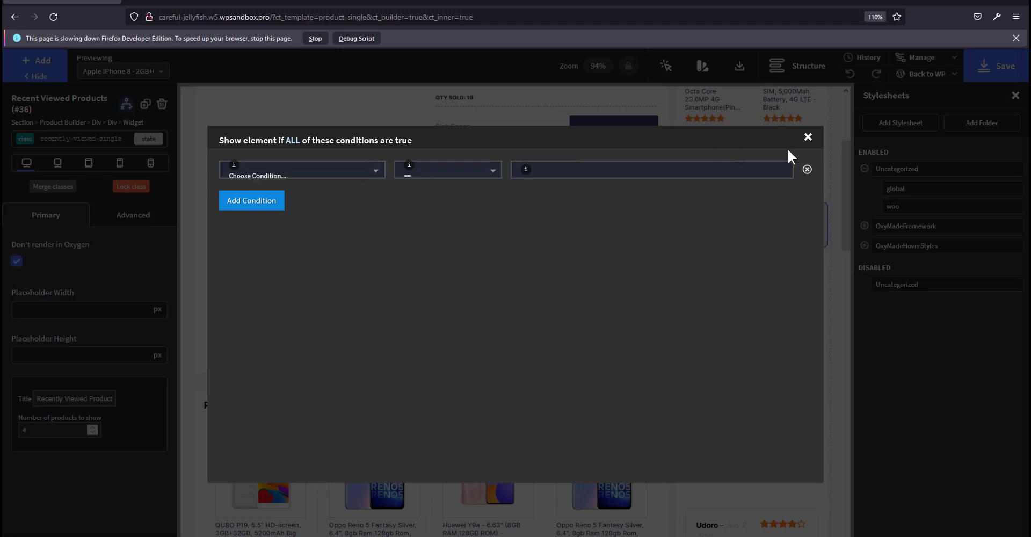
Look through the available condition types, including the Woo Product and Woo User groups.
click(290, 151)
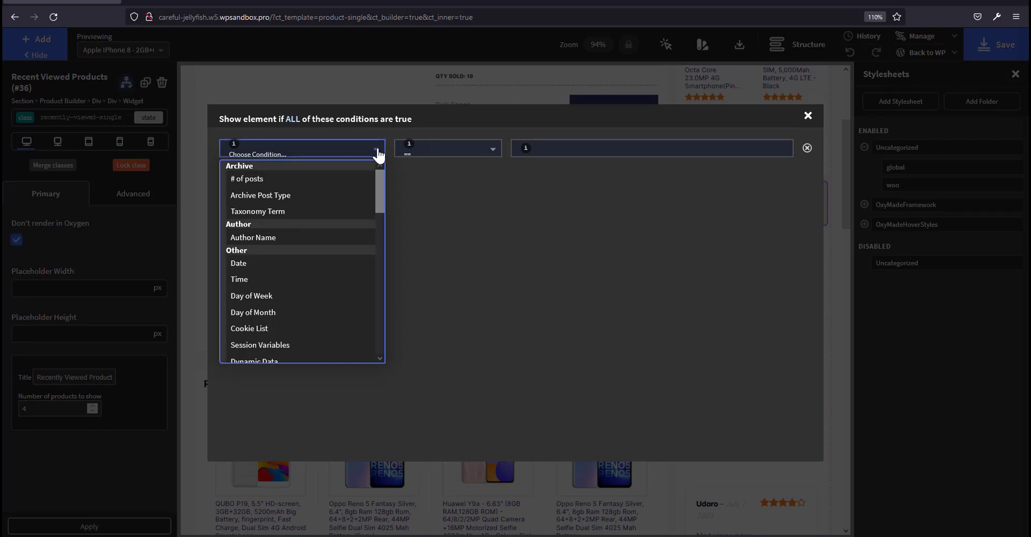
scroll(382, 190, down, 1)
drag(381, 191, 381, 336)
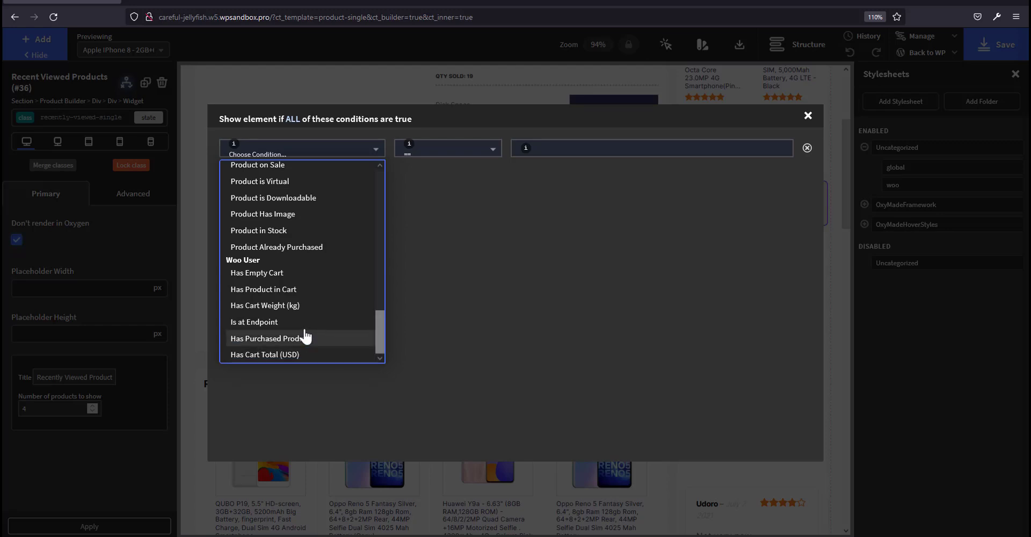
scroll(304, 275, up, 2)
scroll(284, 290, up, 1)
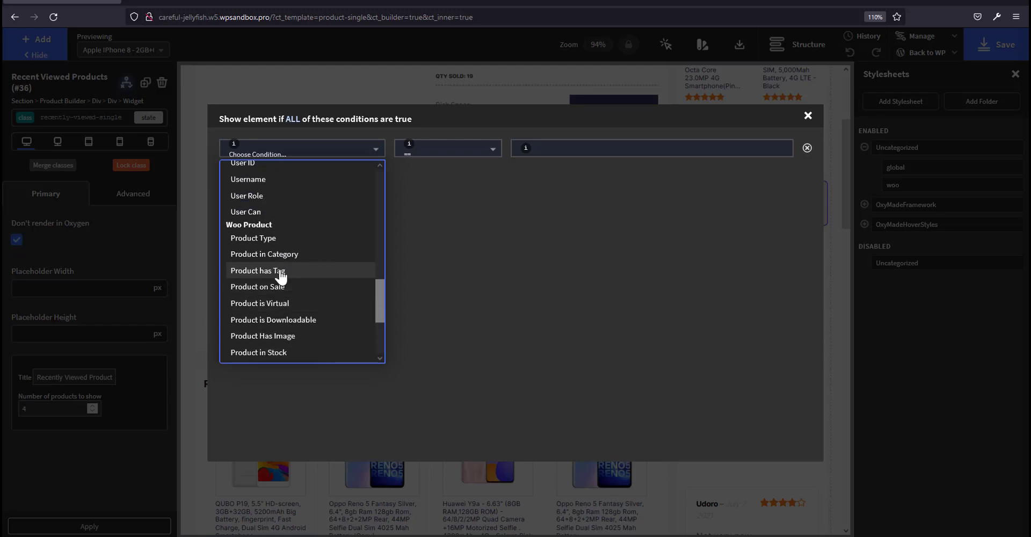
scroll(282, 314, down, 2)
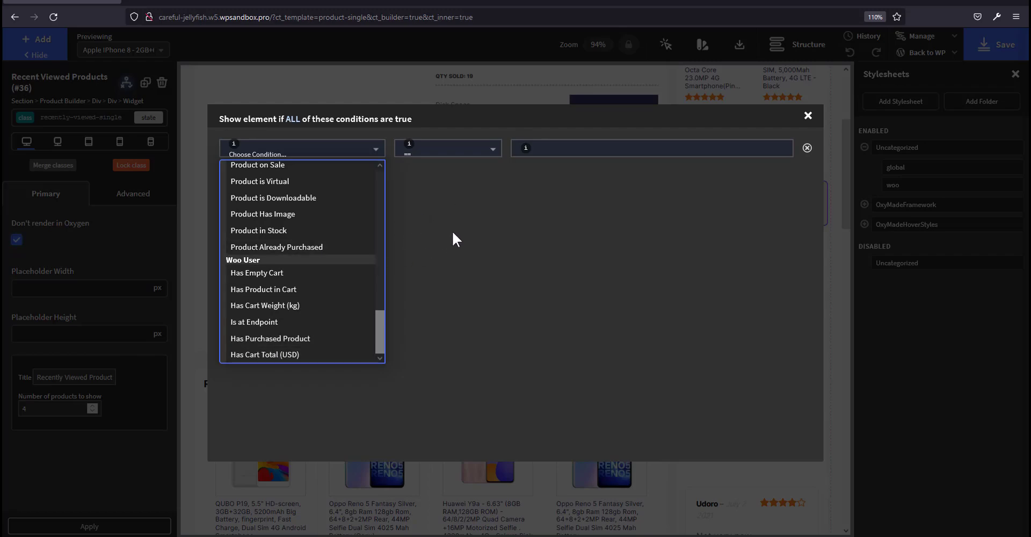
Search the web for "woocommerce cookies" in a new tab and open the WooCommerce Docs page on cookies.
key(ctrl+t)
text(woocommerce)
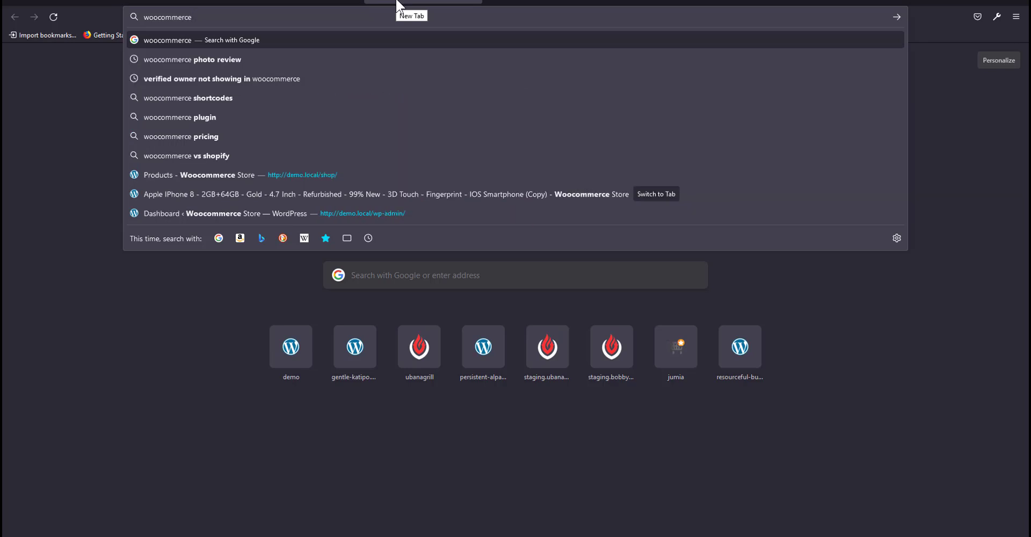
text(cookies)
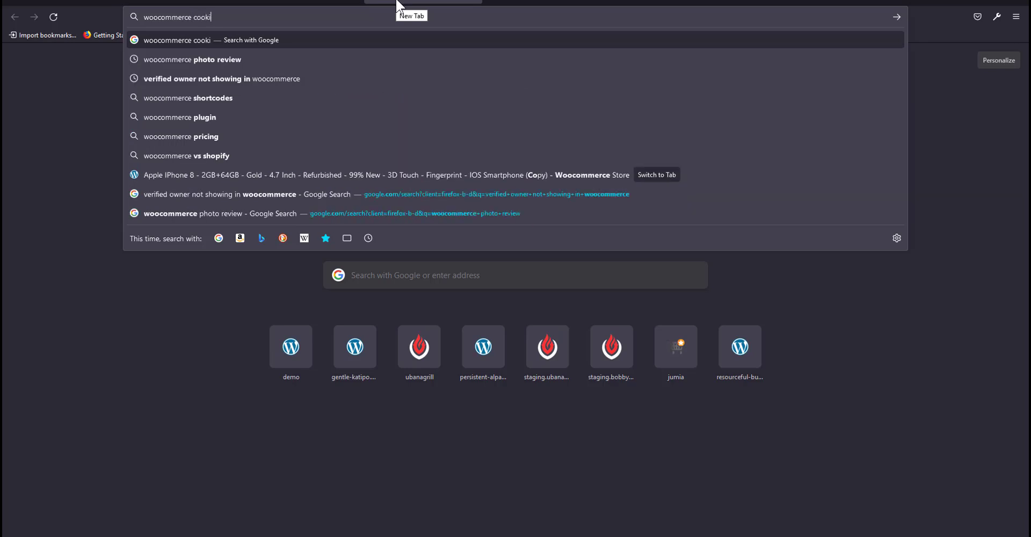
key(Return)
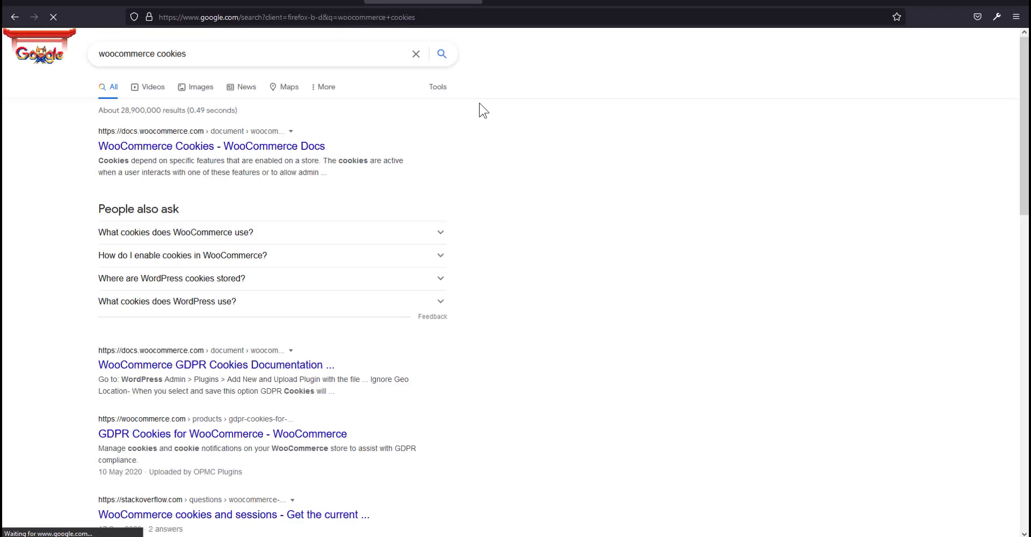
click(261, 152)
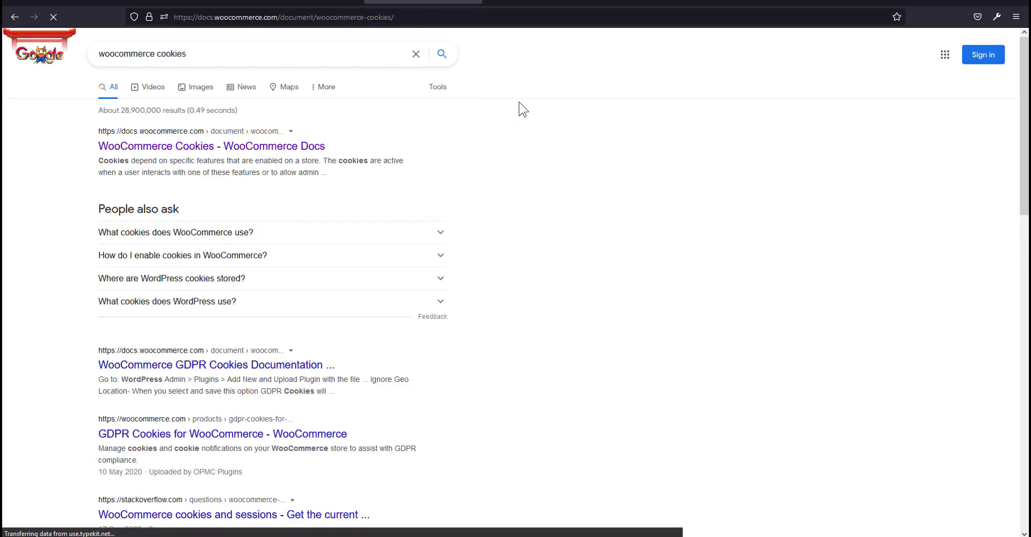
Copy the cookie name woocommerce_recently_viewed from the store front end table and return to the template builder.
scroll(439, 176, down, 8)
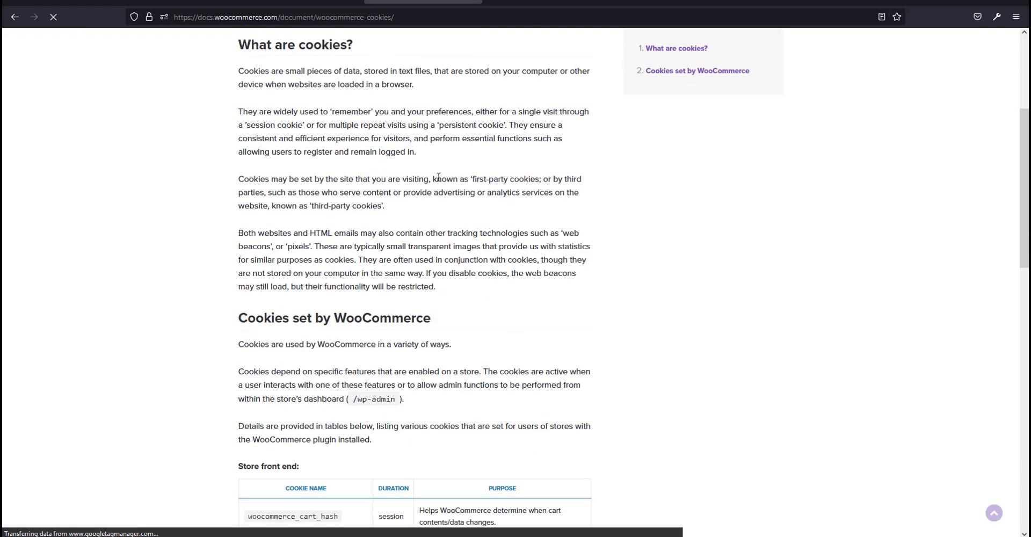
scroll(439, 177, down, 3)
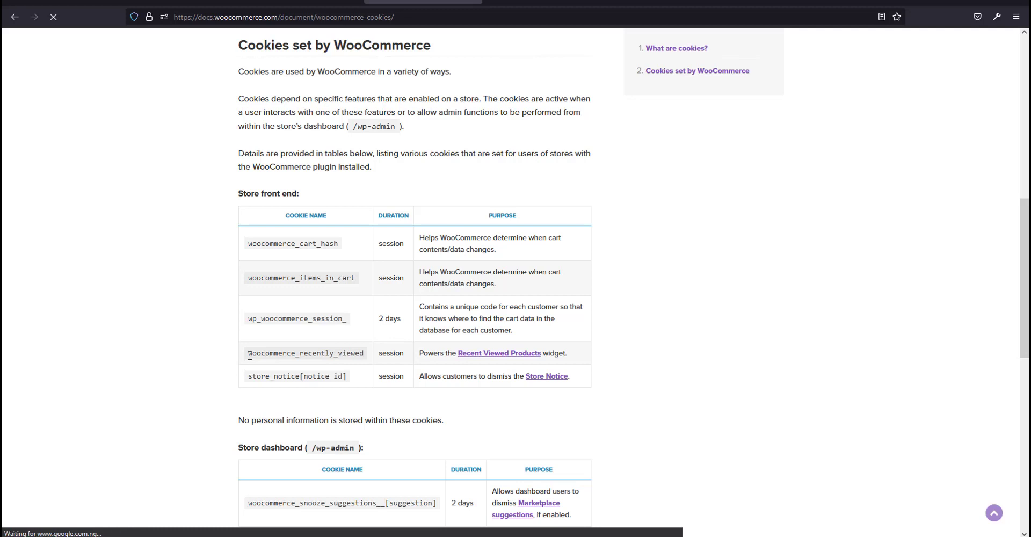
drag(249, 353, 364, 354)
key(ctrl+c)
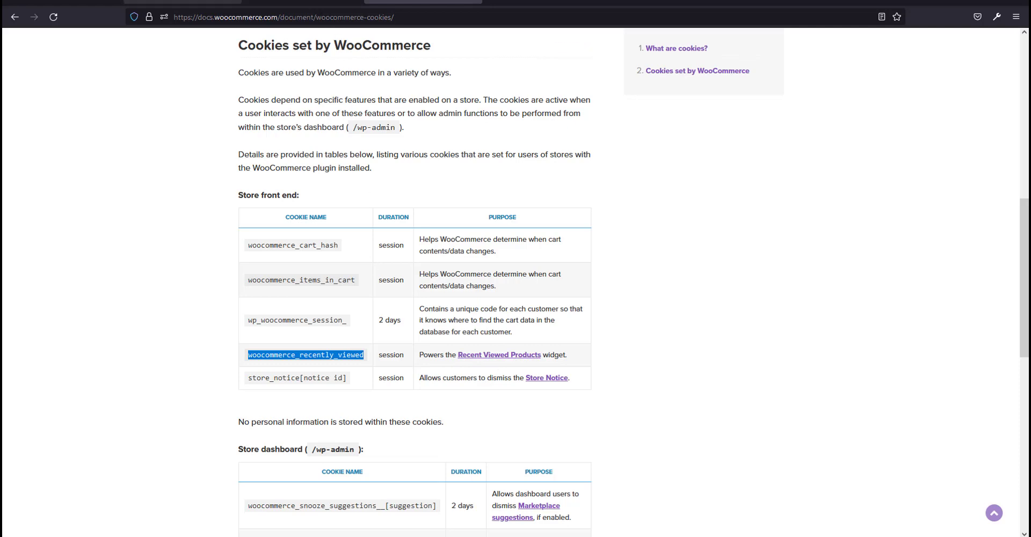
click(63, 2)
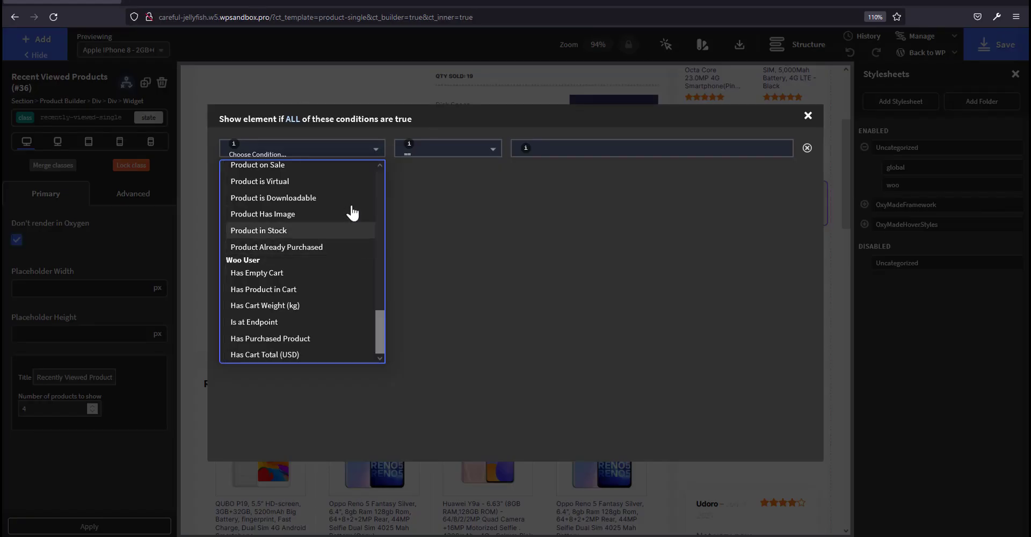
Set the Recent Viewed Products widget's blank display condition to Cookie List with the contains operator.
scroll(346, 246, up, 10)
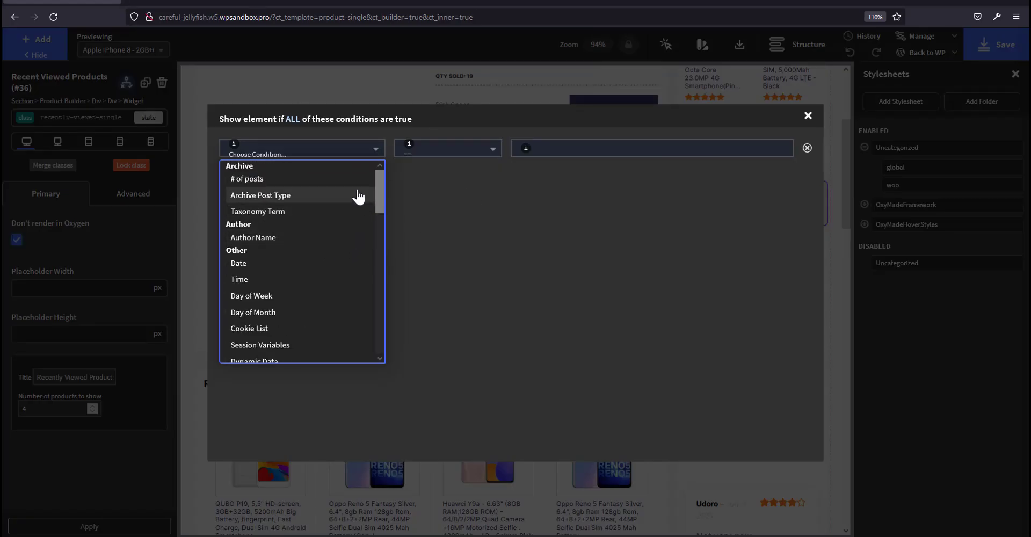
scroll(334, 253, down, 2)
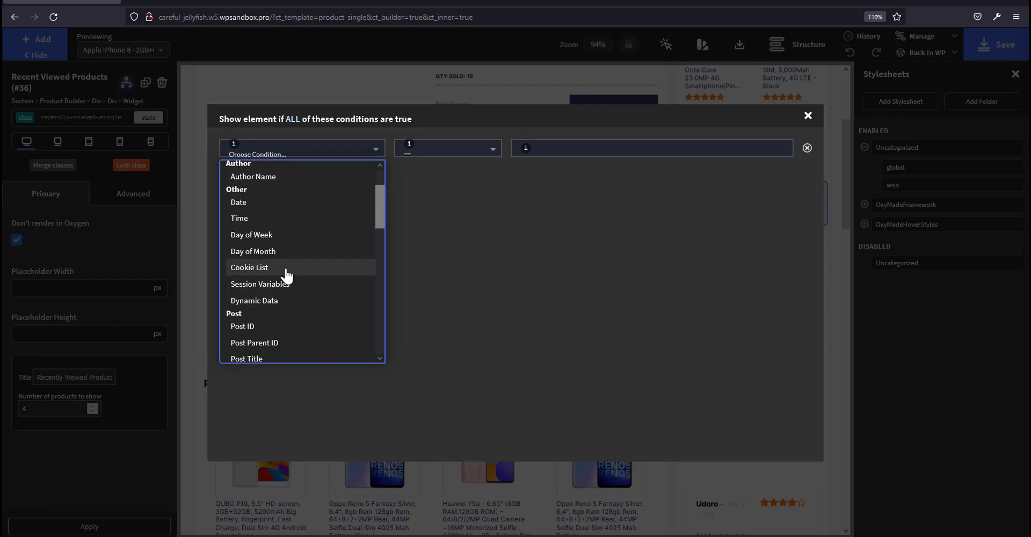
click(287, 268)
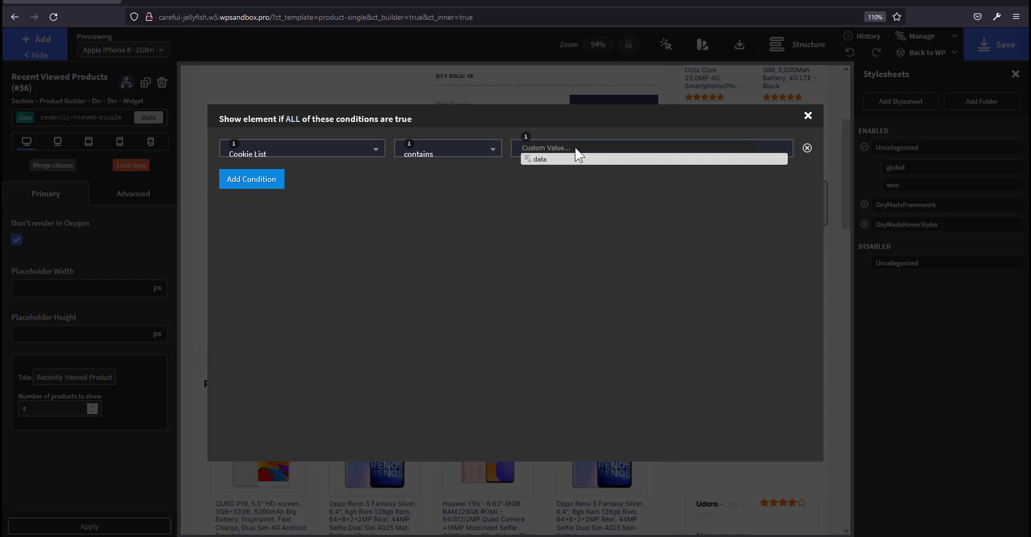
Set the cookie condition's value to the copied name woocommerce_recently_viewed, close the conditions dialog and save the template.
key(ctrl+Tab)
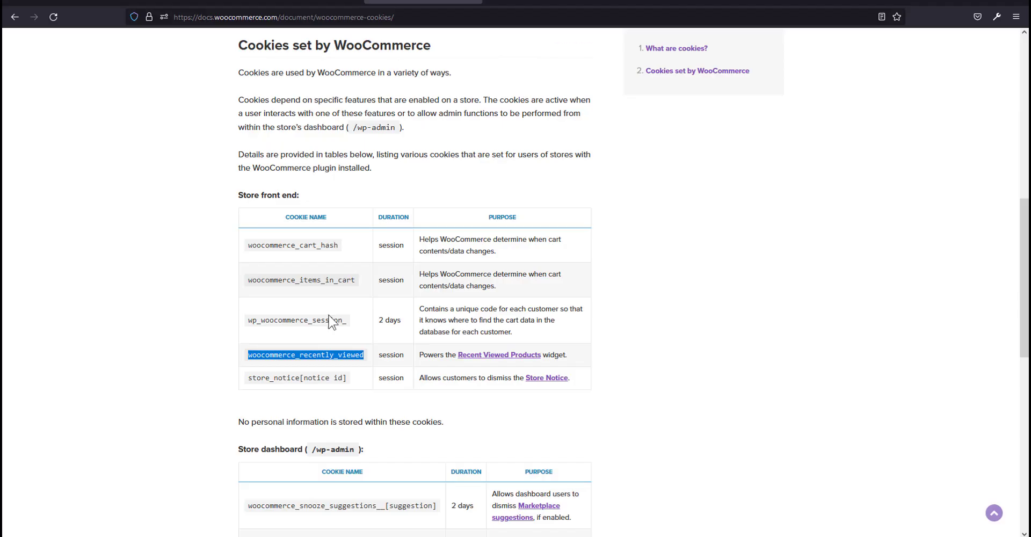
click(262, 356)
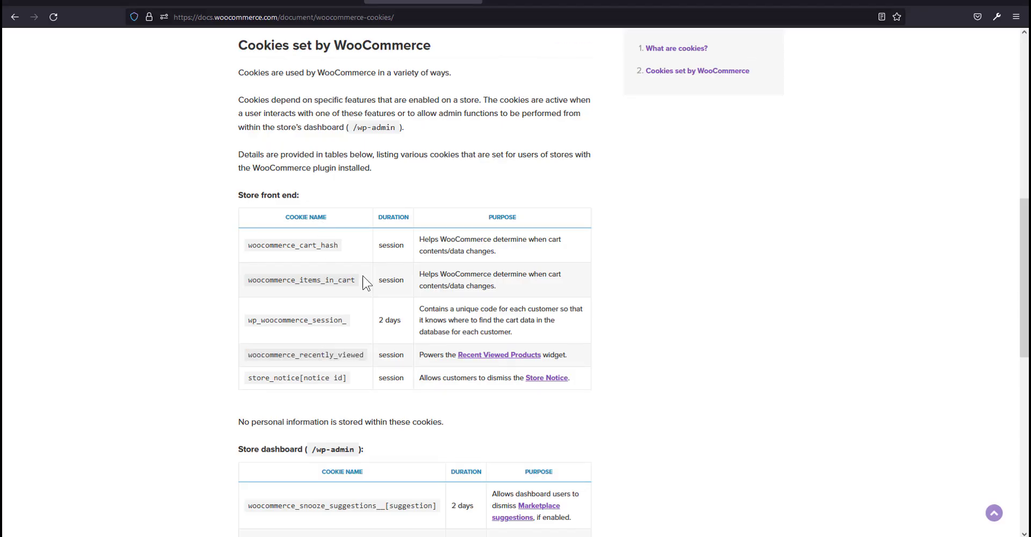
key(ctrl+shift+Tab)
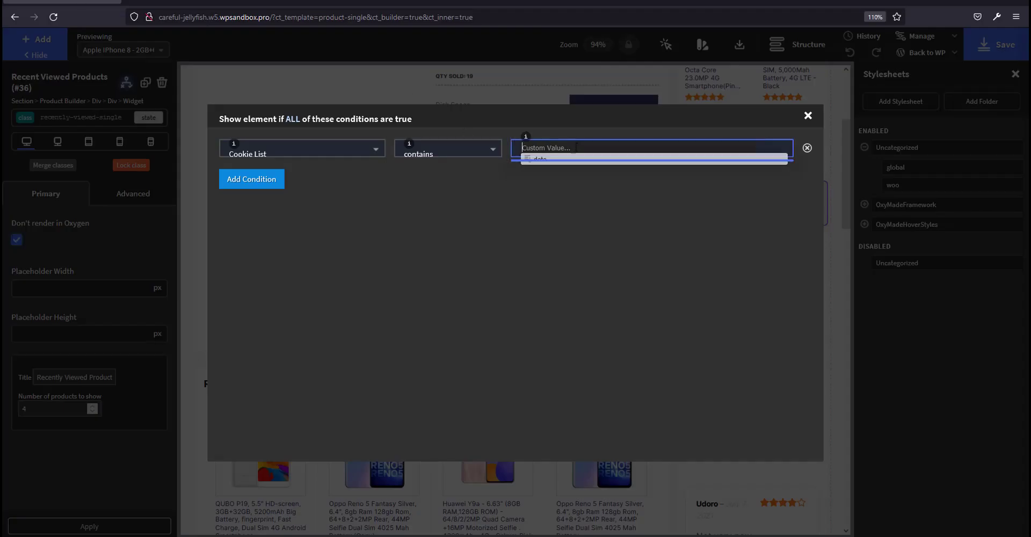
key(ctrl+v)
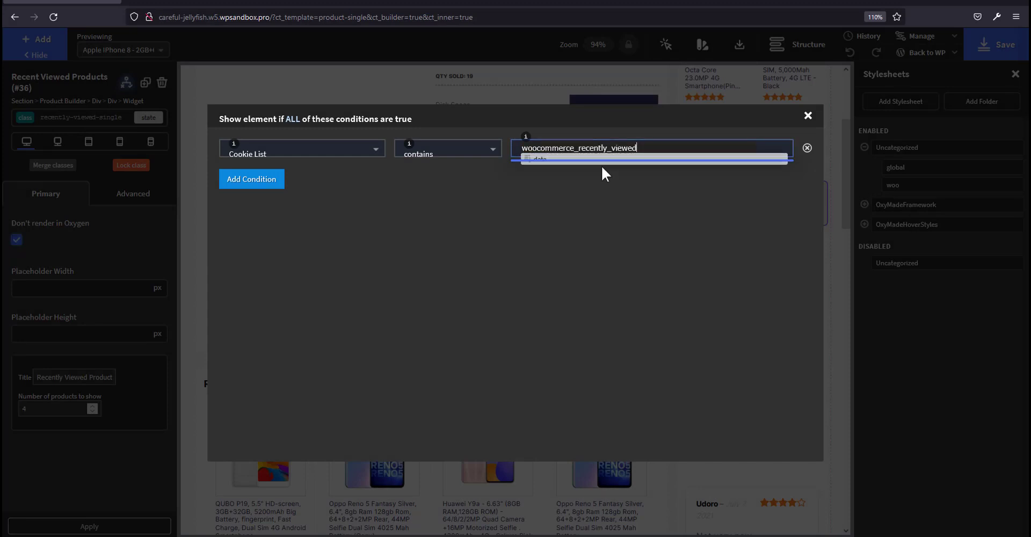
click(811, 139)
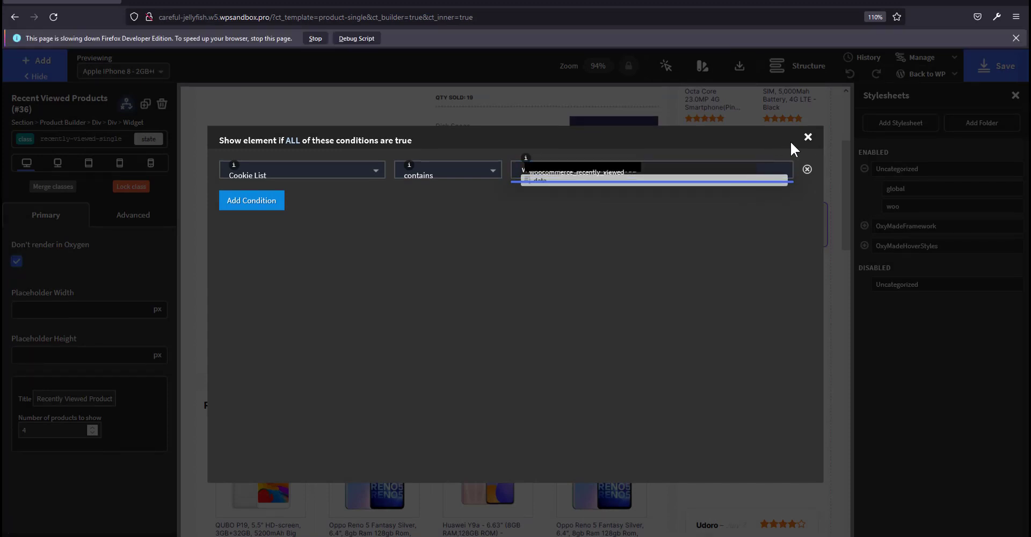
scroll(618, 260, up, 5)
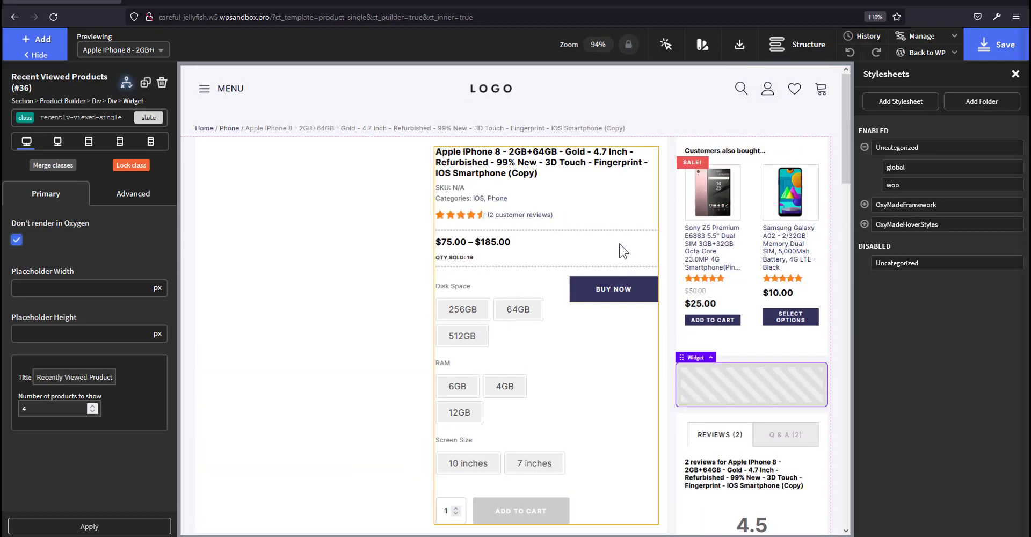
click(985, 56)
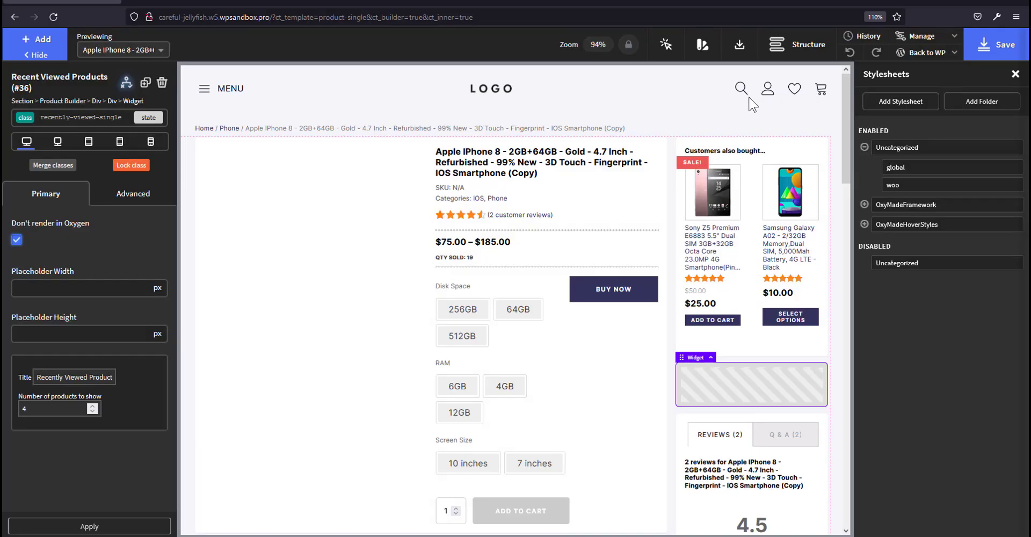
Reload the private-window iPhone 8 product page, check the Recently Viewed Products section, and open its listed product in another private window.
key(ctrl+Tab)
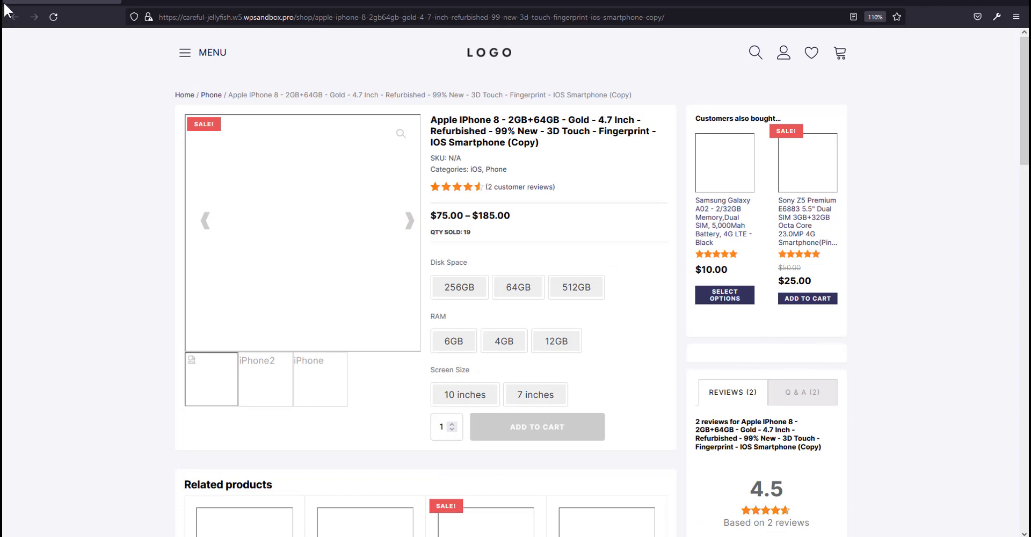
click(53, 17)
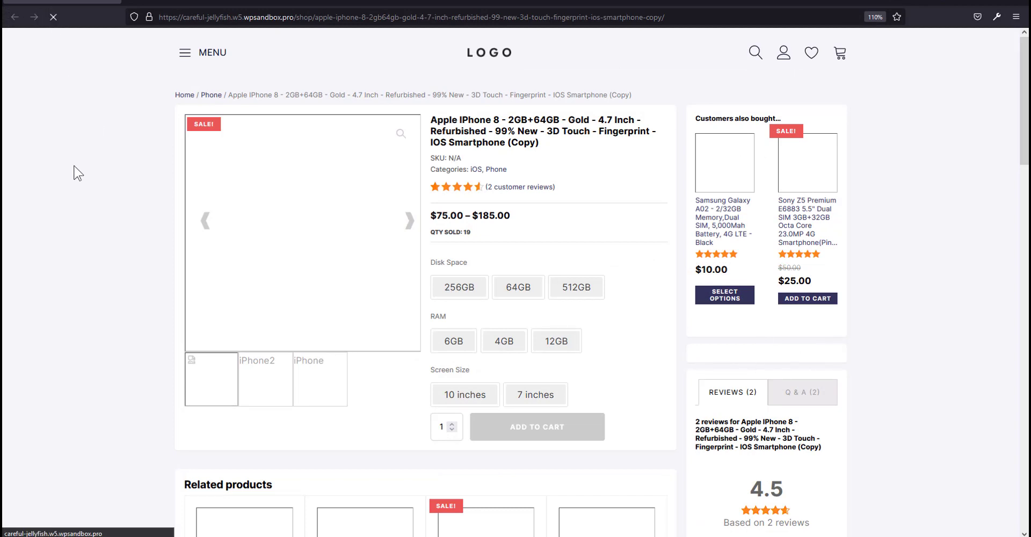
scroll(784, 355, down, 2)
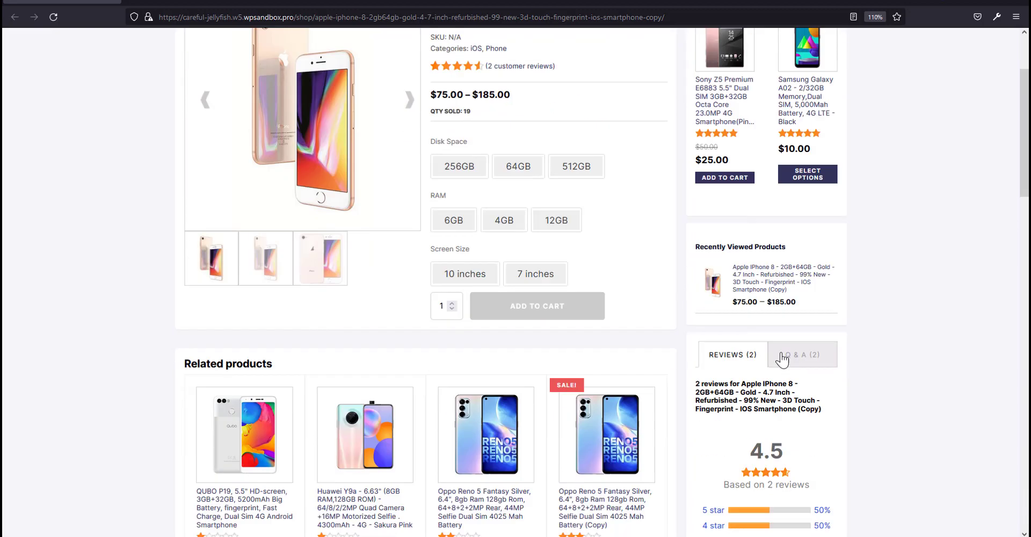
right_click(751, 273)
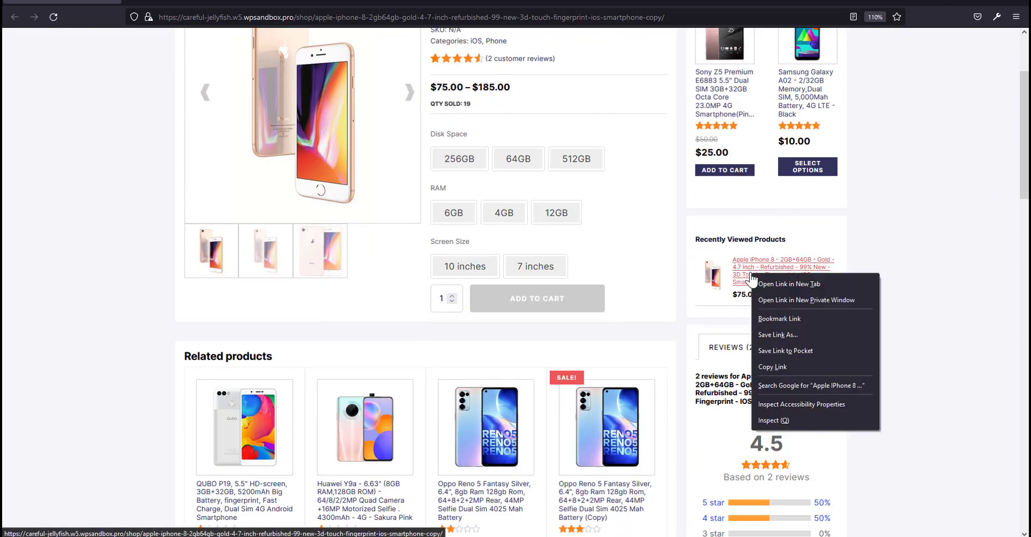
click(797, 298)
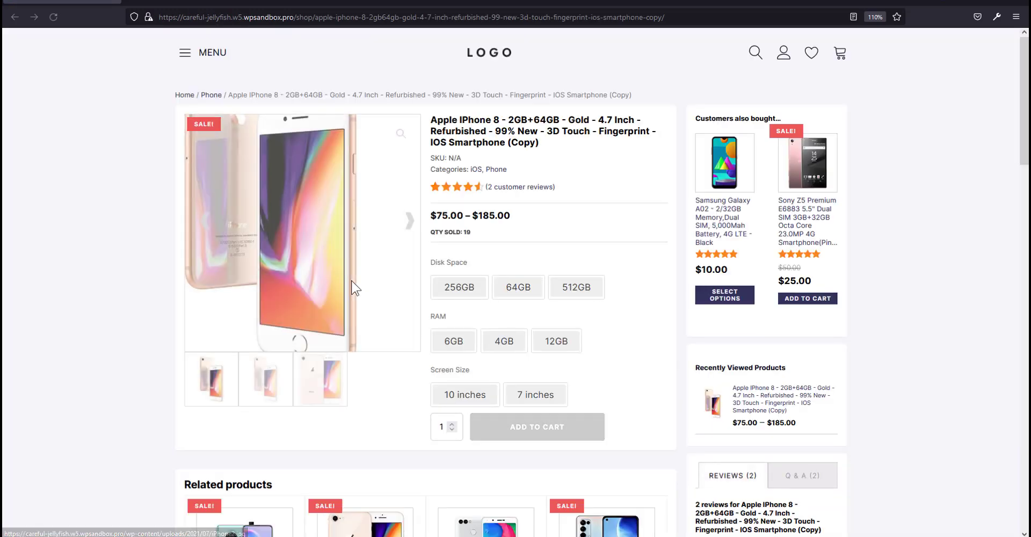
click(1014, 3)
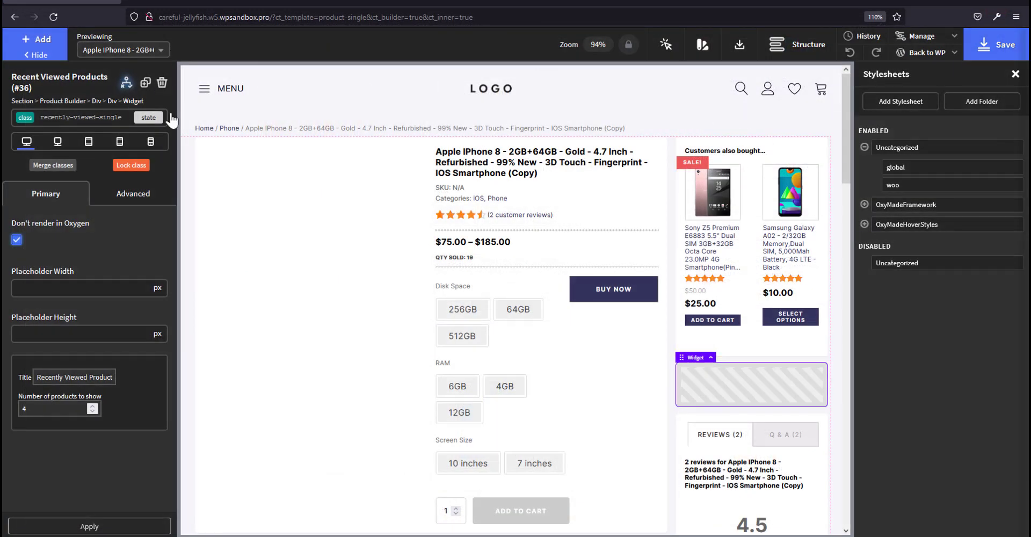
Open the template's frontend product page in a new private window, check the Recently Viewed Products section and close the window.
mouse_move(928, 52)
right_click(913, 91)
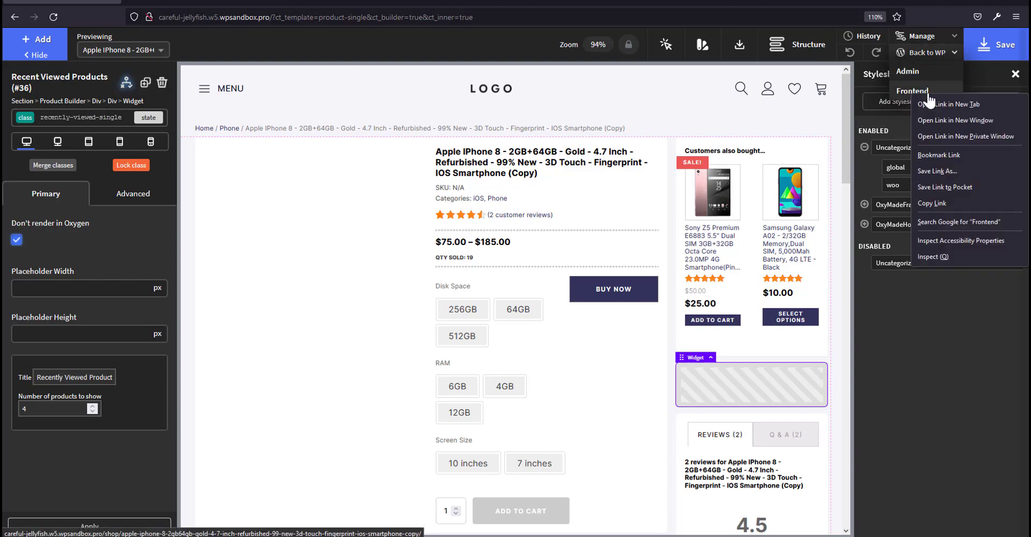
click(977, 137)
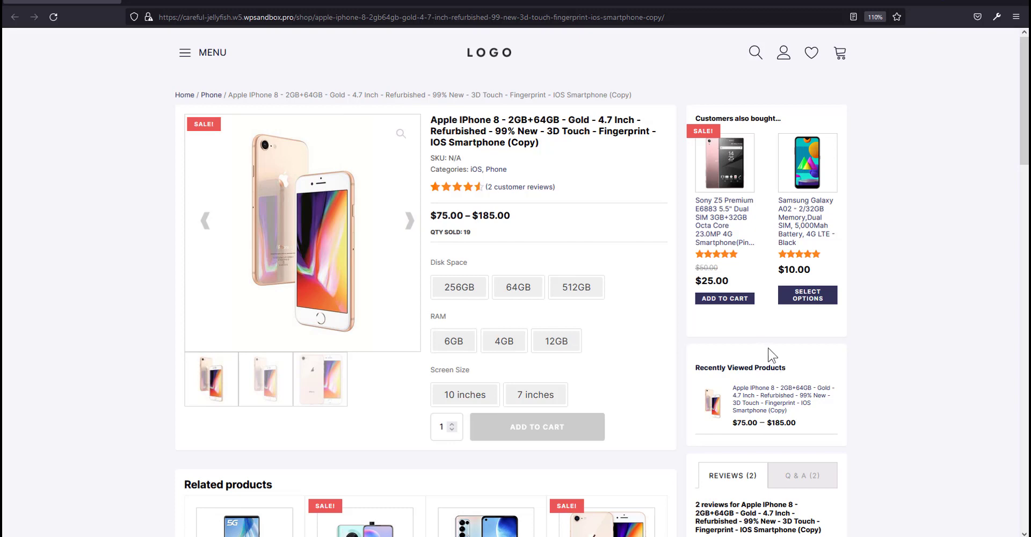
click(1017, 3)
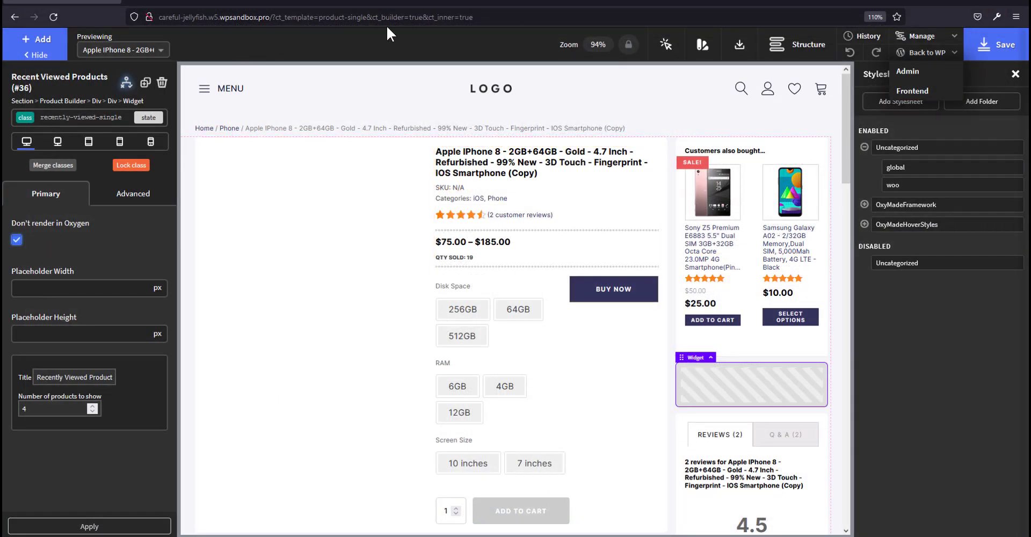
Copy the frontend link, open it in a Chrome Incognito window, and compare the Recently Viewed Products area before and after reloading.
right_click(919, 93)
click(945, 200)
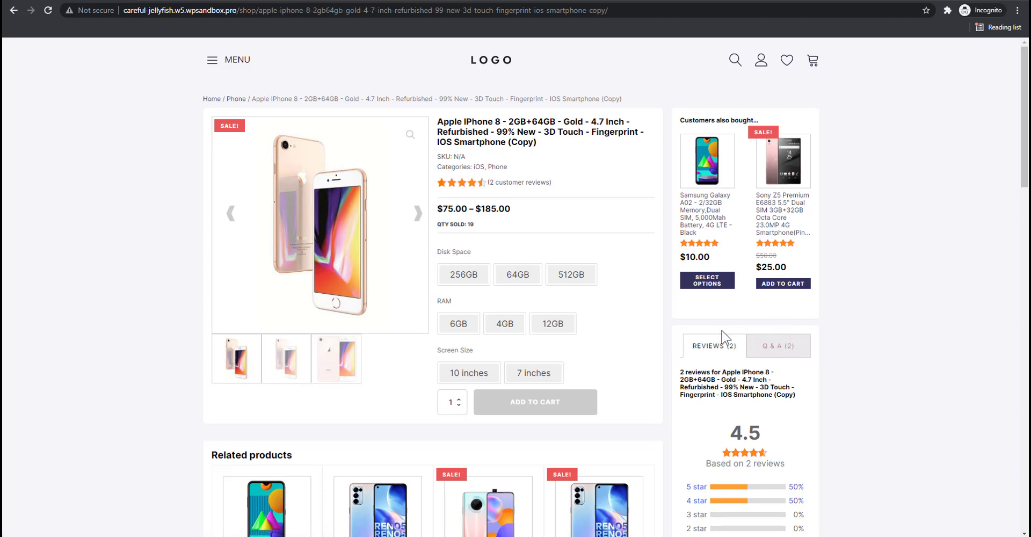
scroll(763, 323, down, 3)
scroll(752, 325, up, 3)
key(F5)
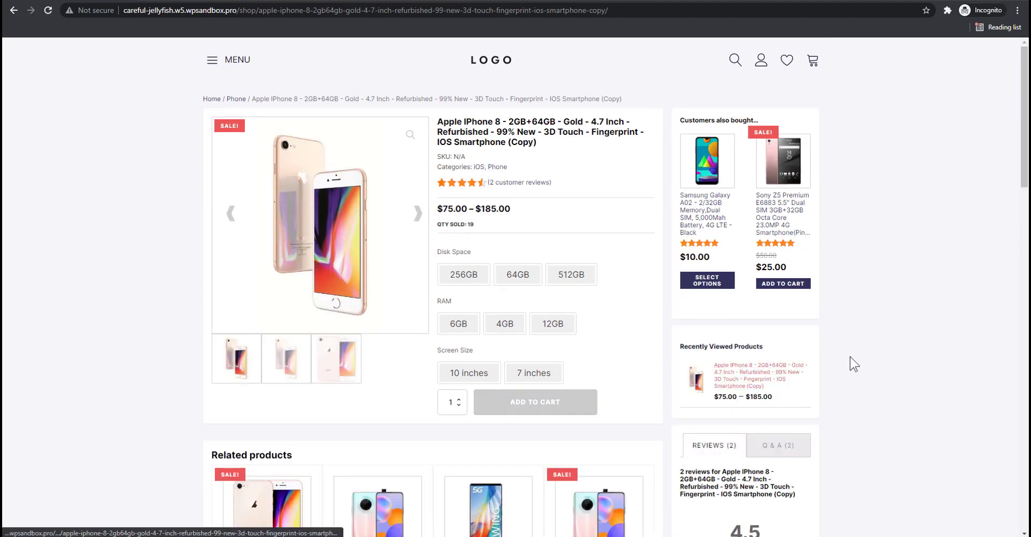
click(1014, 0)
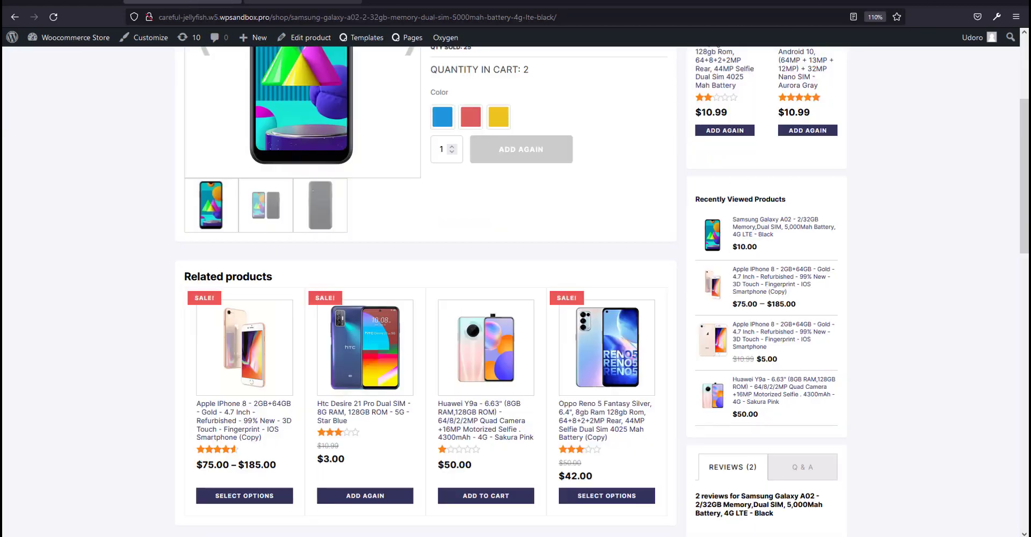
Review the Samsung Galaxy A02 product page layout and compare it with the iPhone 8 product page on demo.local.
scroll(845, 357, down, 2)
scroll(631, 363, up, 6)
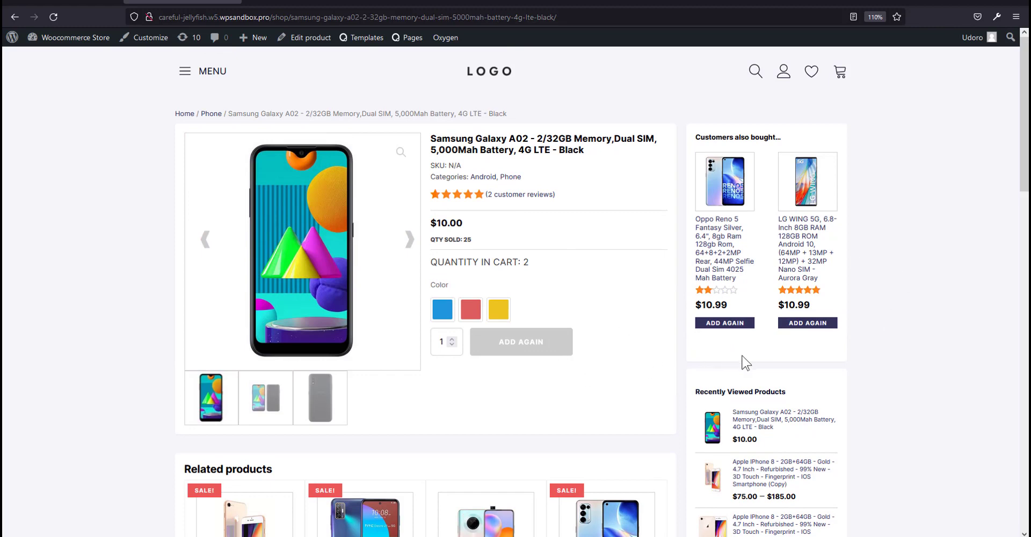
scroll(628, 369, down, 3)
scroll(403, 339, up, 4)
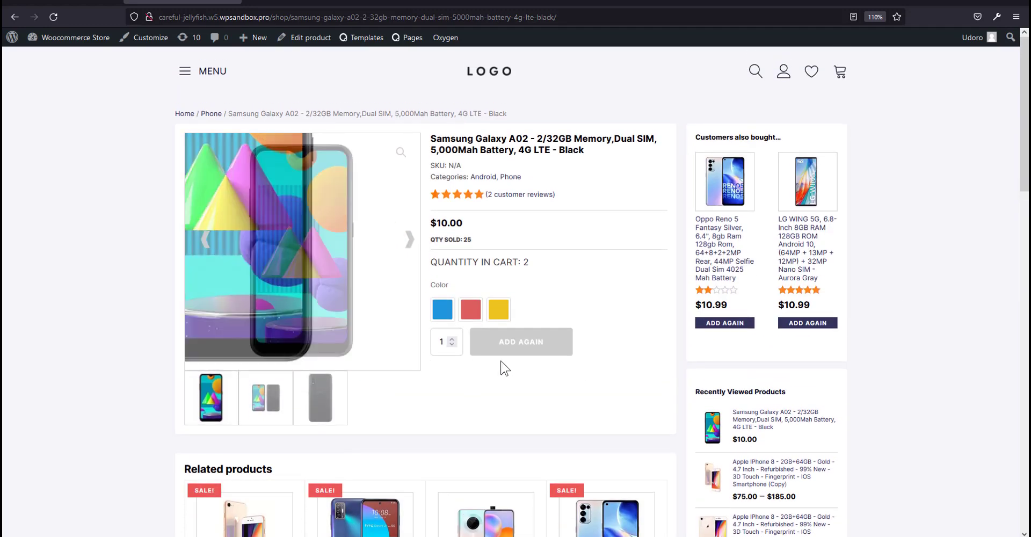
click(317, 2)
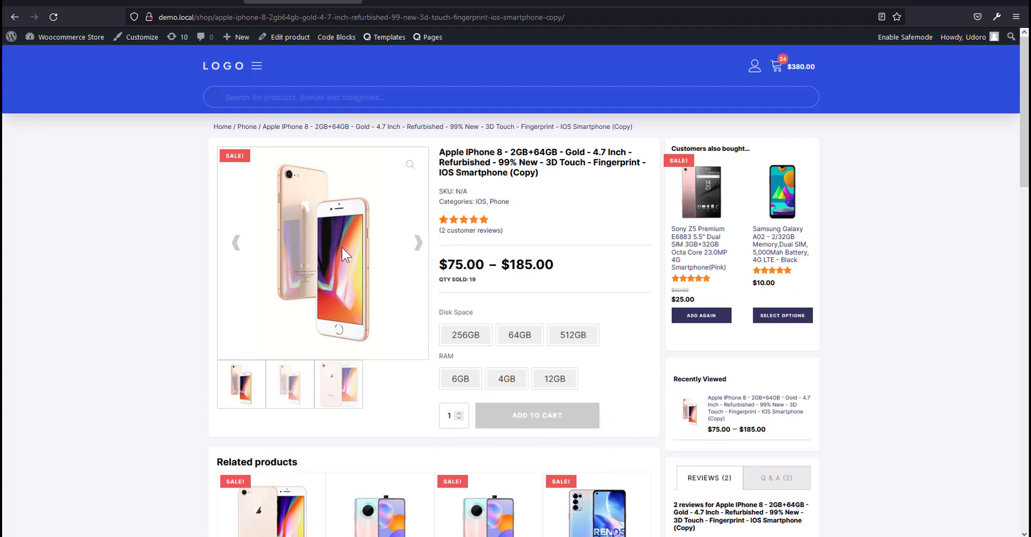
key(ctrl+shift+Tab)
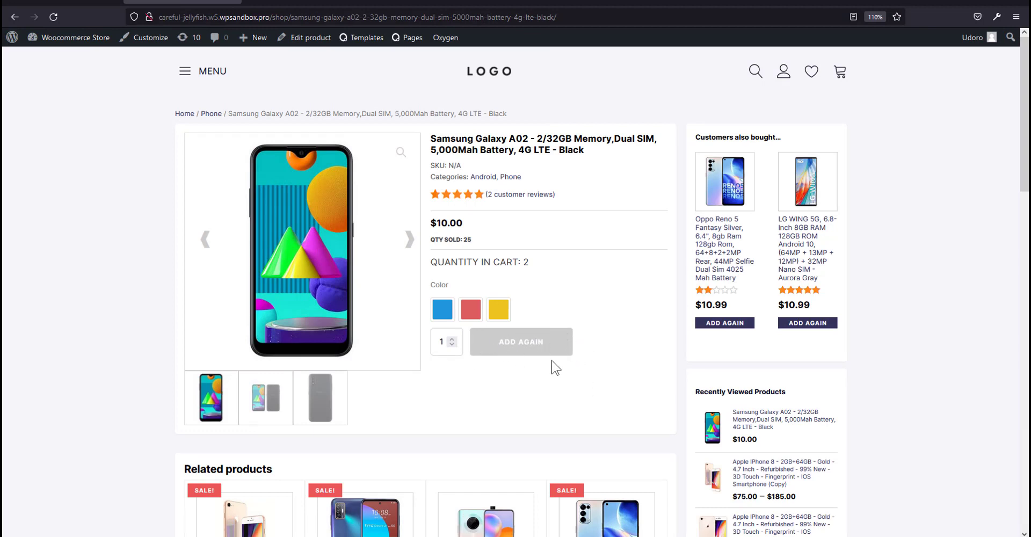
Try the Yellow colour option on the Samsung Galaxy A02 page and review its related and recently viewed products.
scroll(571, 358, down, 2)
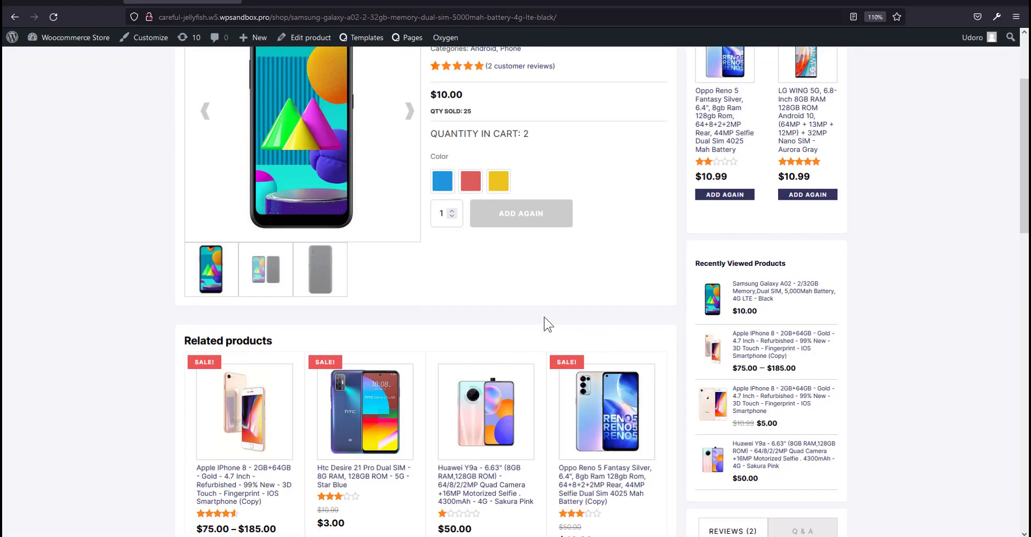
scroll(543, 317, up, 2)
click(498, 309)
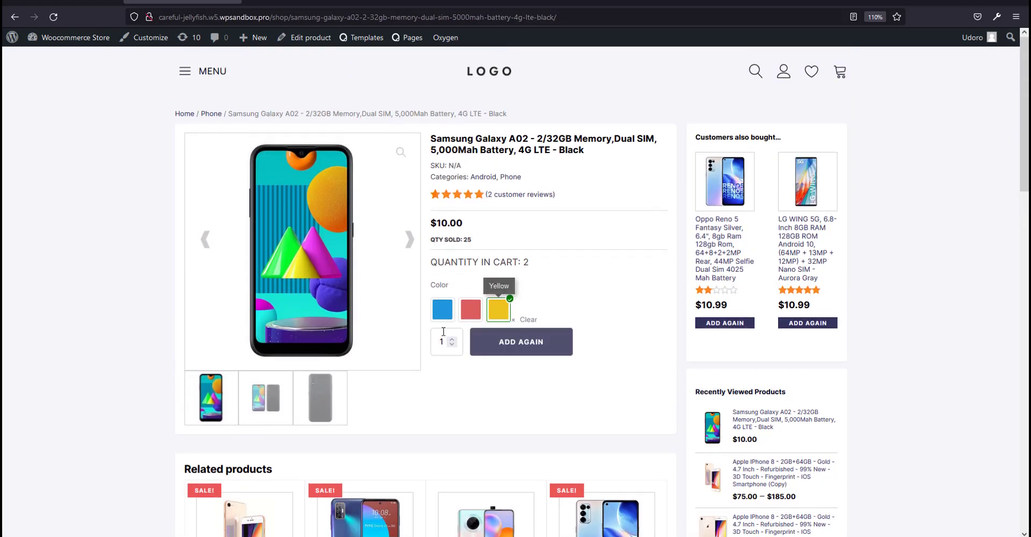
scroll(636, 307, down, 4)
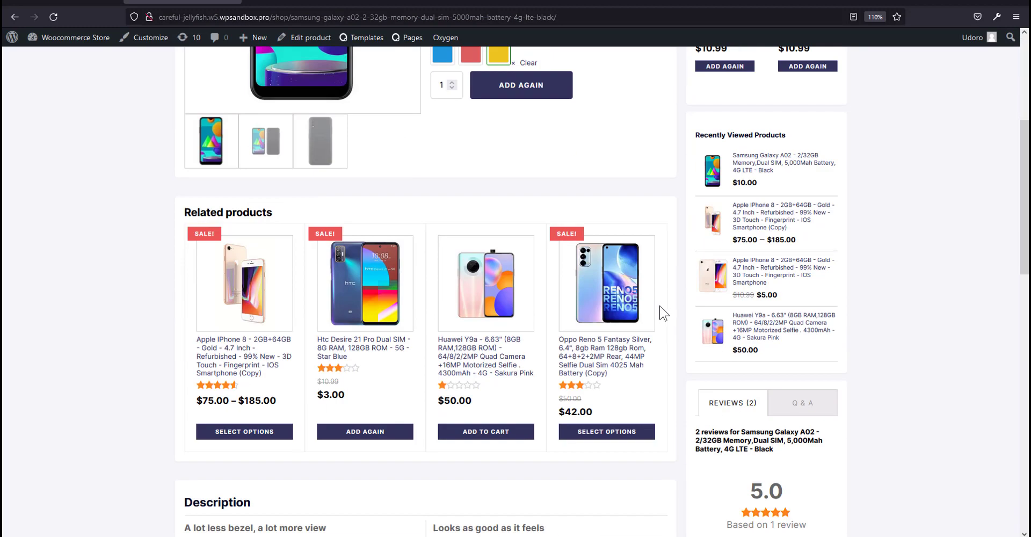
scroll(752, 343, up, 4)
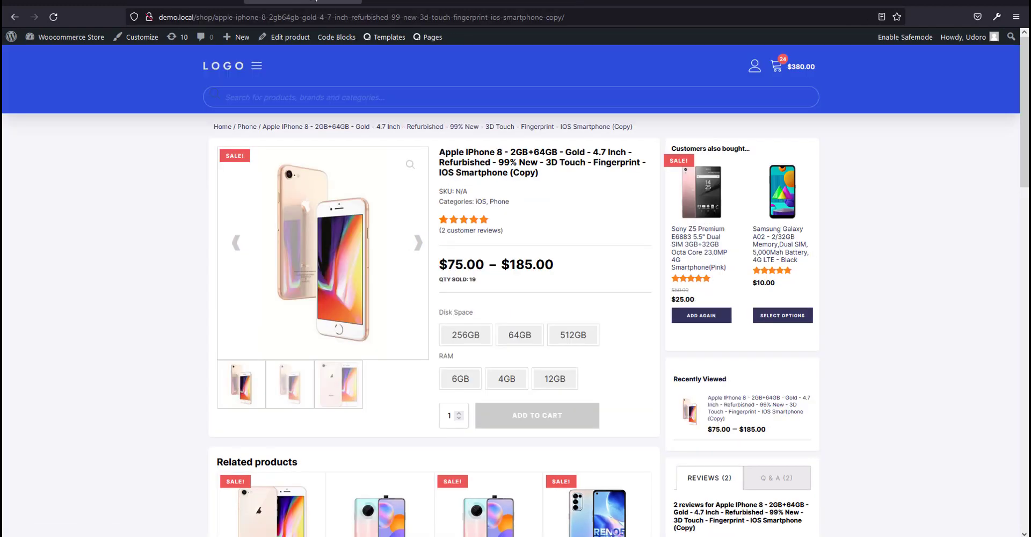
Open the side shopping cart on the demo.local product page to view its contents, and close it again.
click(774, 71)
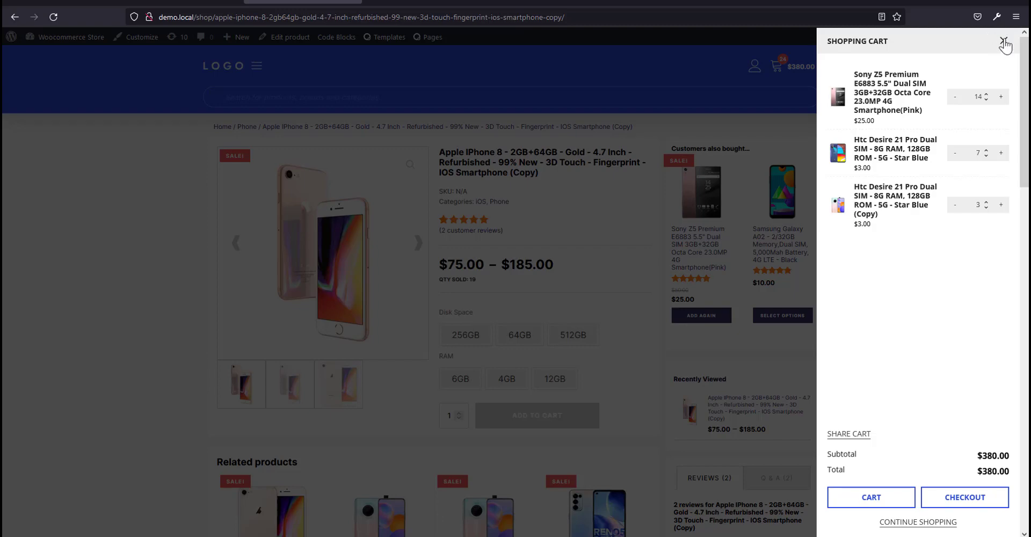
click(1002, 42)
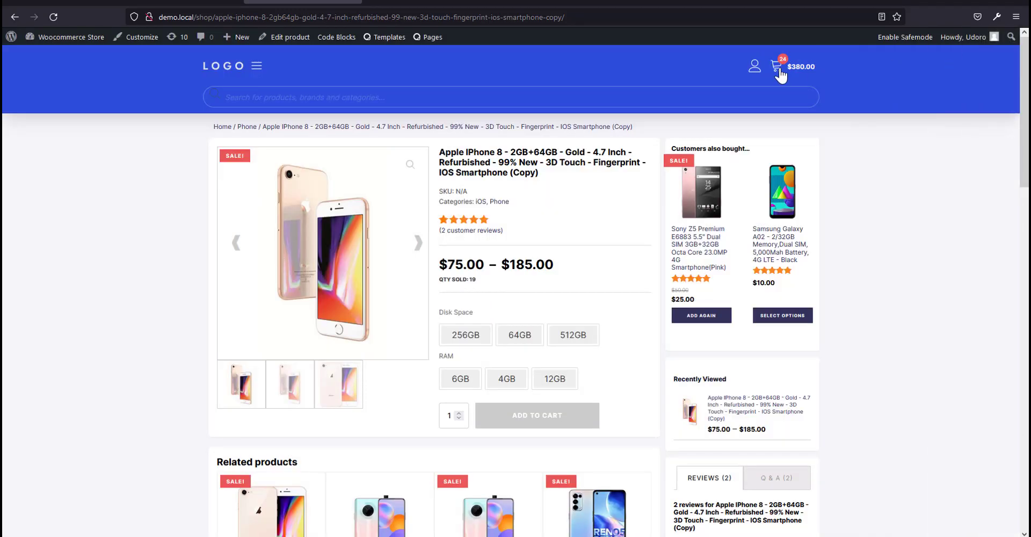
click(778, 69)
click(779, 70)
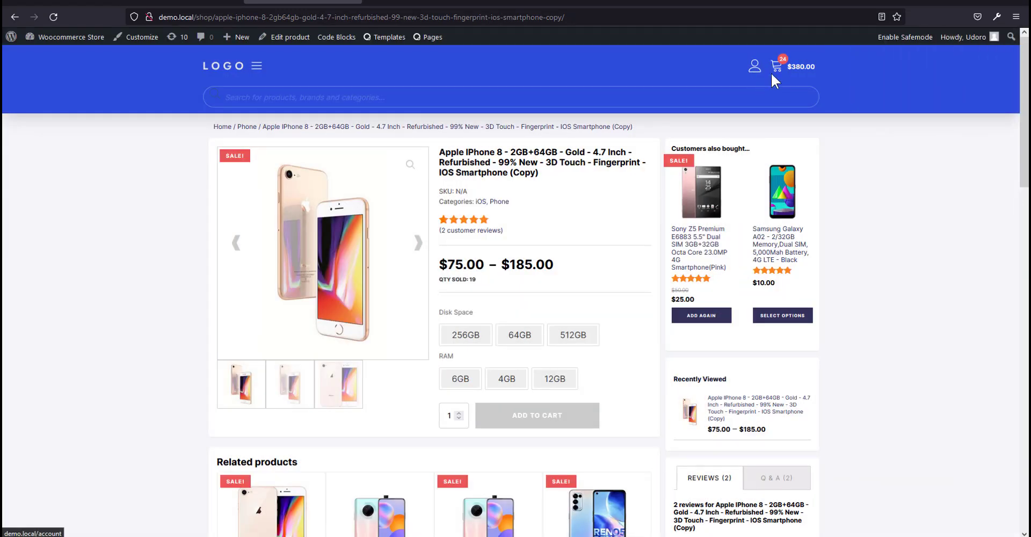
Go to the full cart page from the side cart and examine its items, Frequently bought together section and cart totals.
click(774, 74)
click(875, 498)
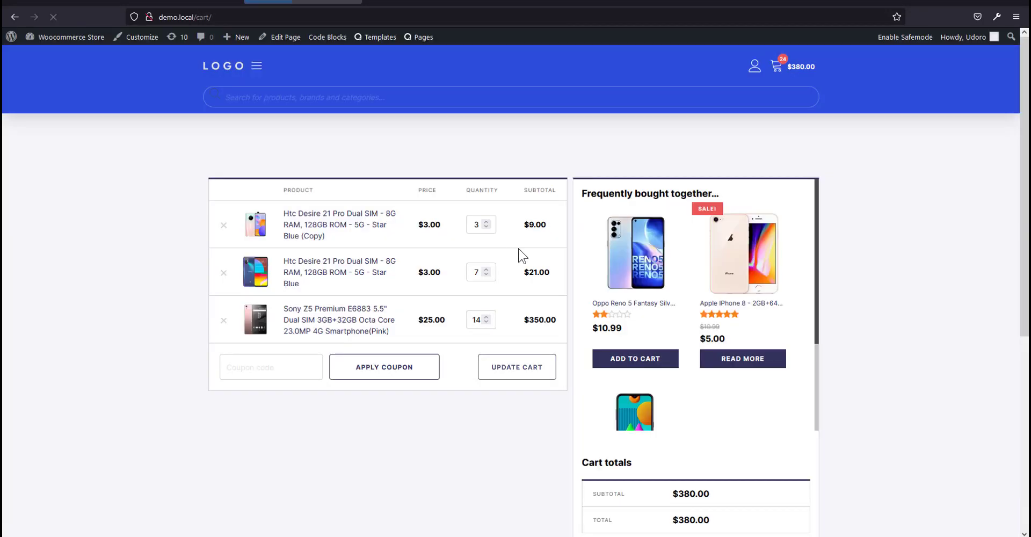
scroll(713, 247, down, 4)
scroll(713, 247, up, 3)
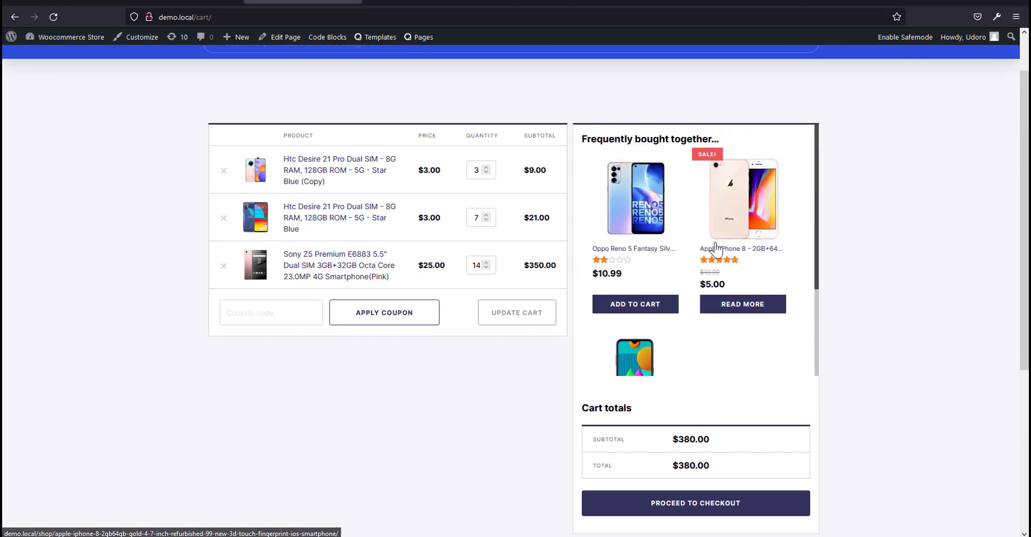
Return from the cart to the Apple iPhone 8 (Copy) product page and review its related products, description and reviews.
scroll(720, 235, up, 1)
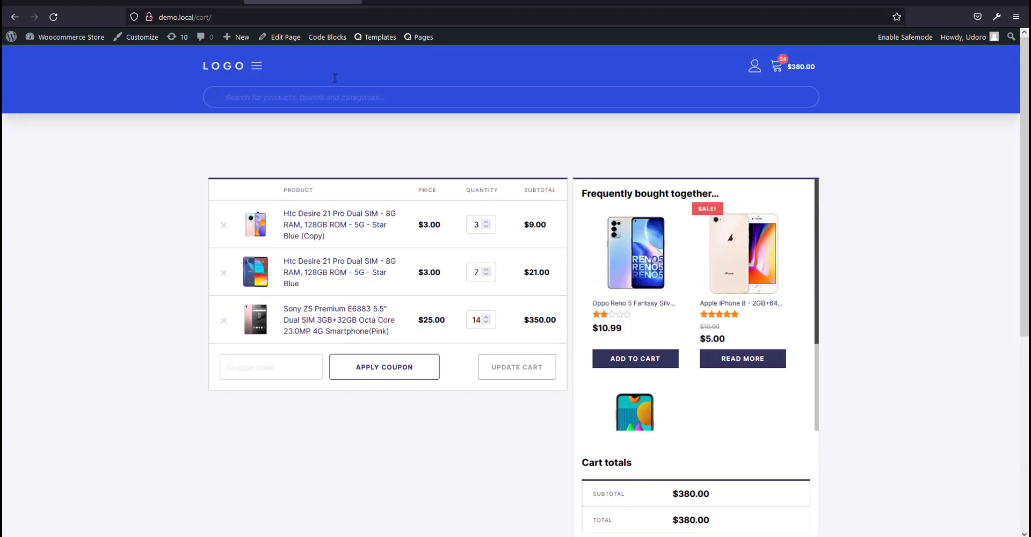
click(12, 18)
click(51, 149)
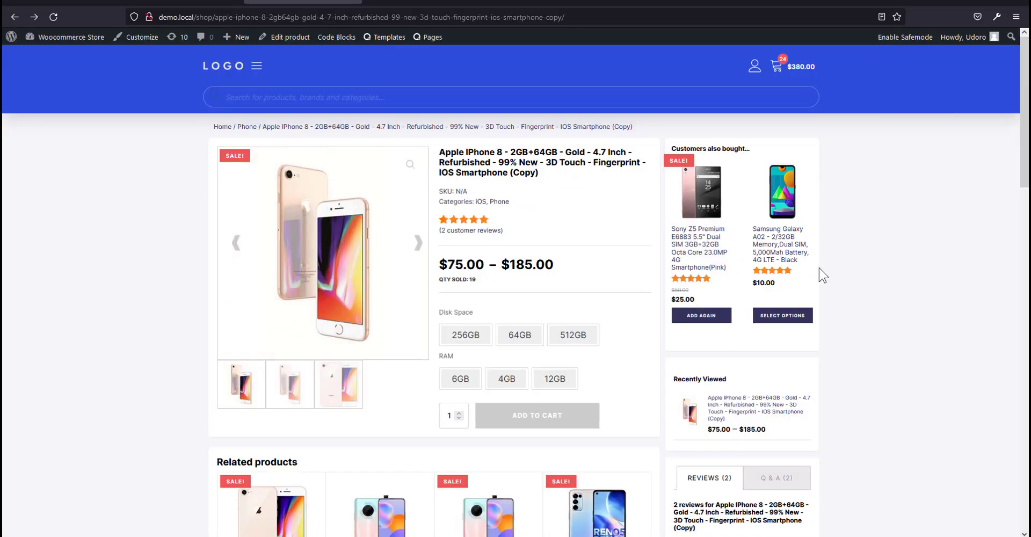
scroll(571, 320, down, 4)
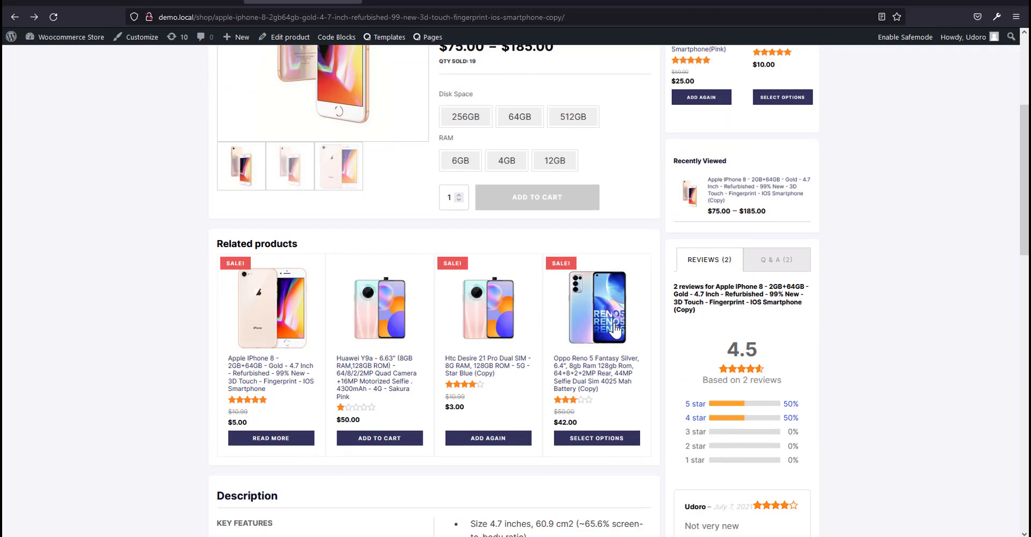
scroll(607, 298, down, 9)
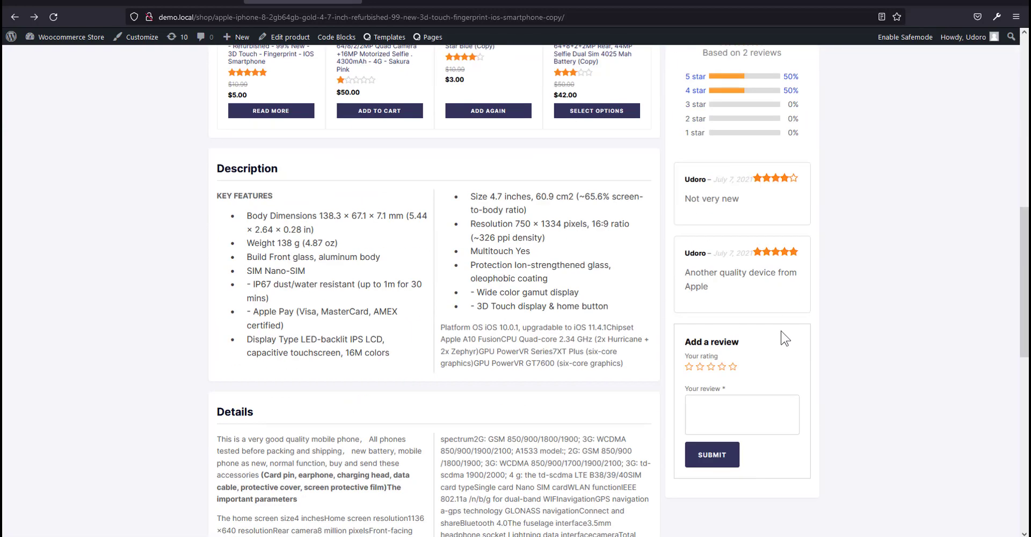
scroll(769, 364, up, 6)
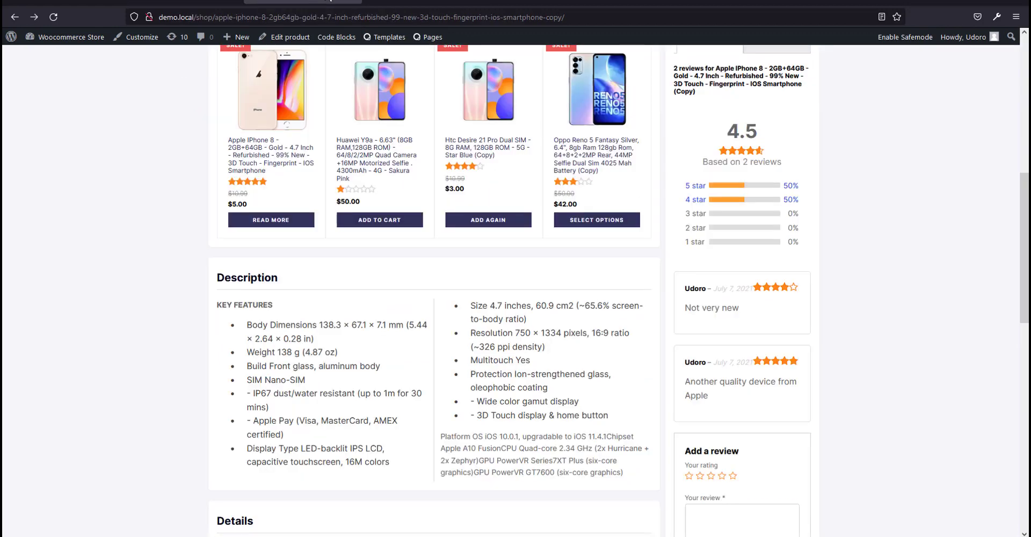
scroll(772, 336, up, 7)
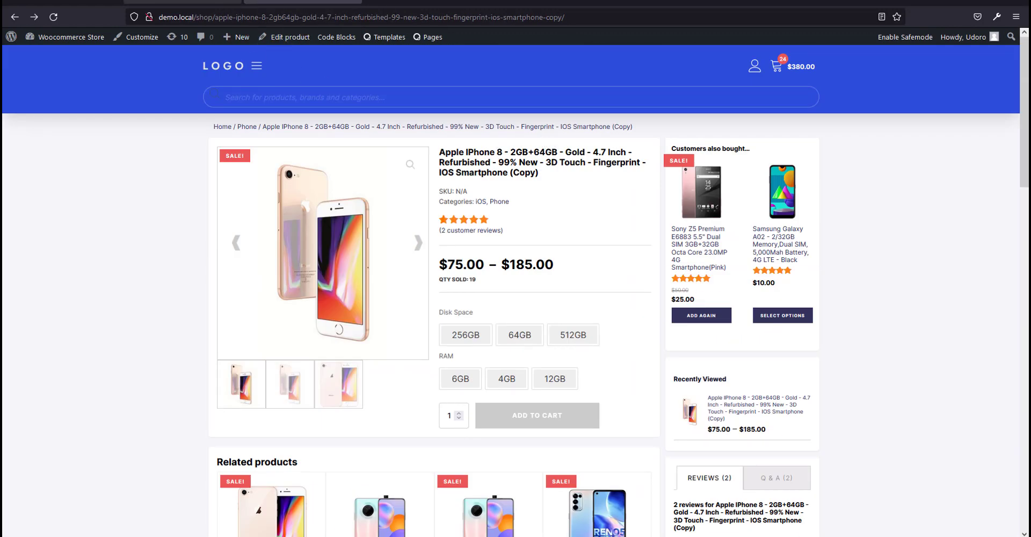
Compare the Samsung Galaxy A02 page on the sandbox site with the iPhone 8 product page on demo.local.
click(225, 2)
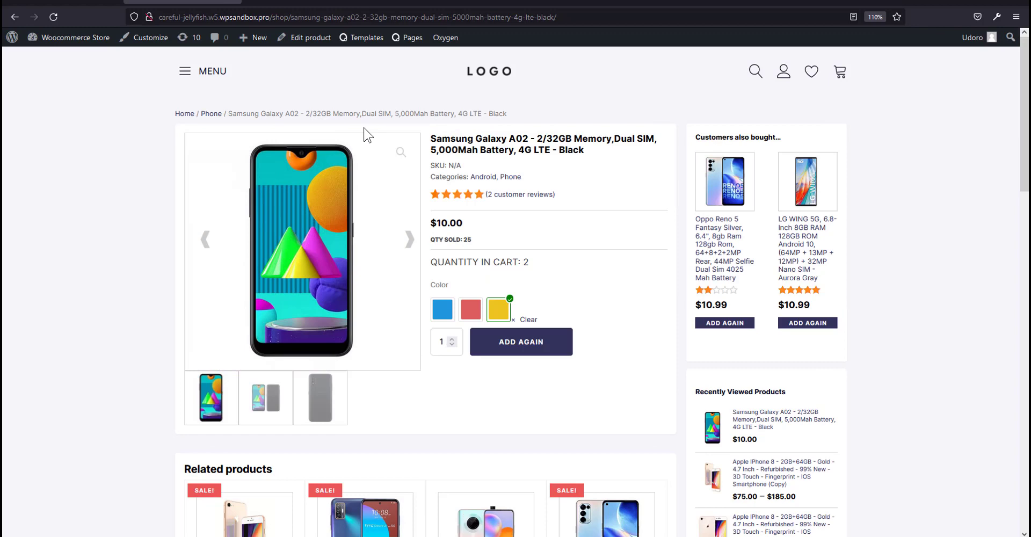
click(342, 4)
click(182, 2)
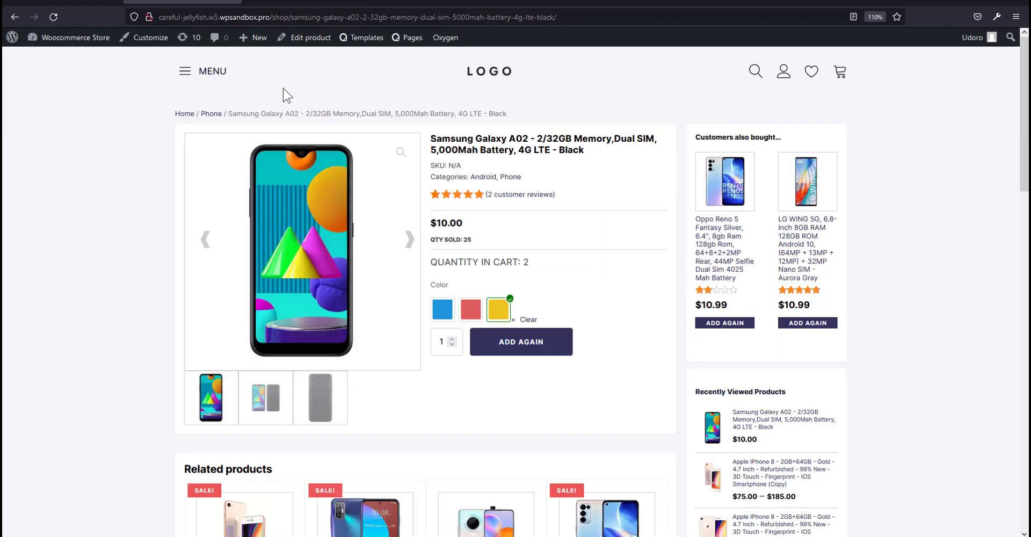
click(301, 2)
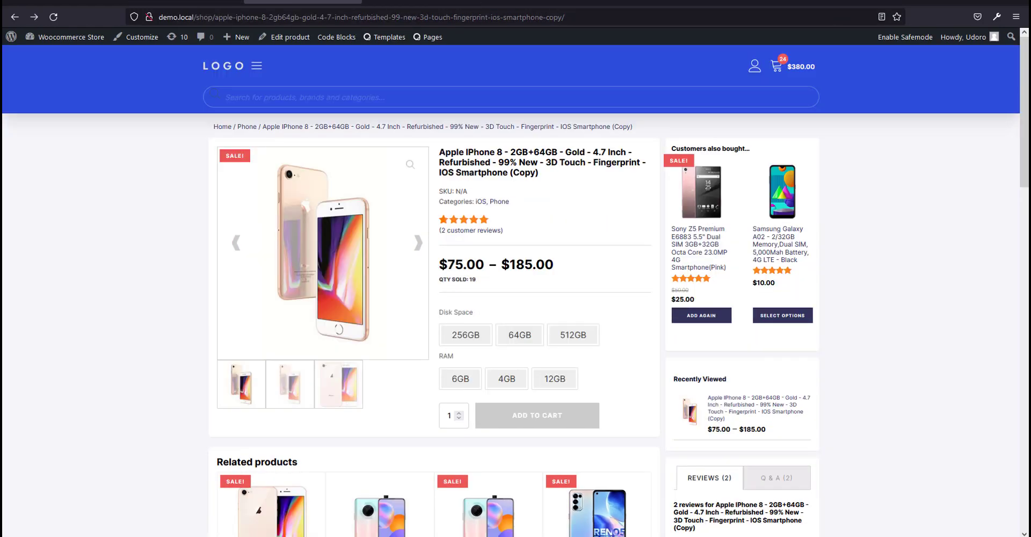
click(183, 2)
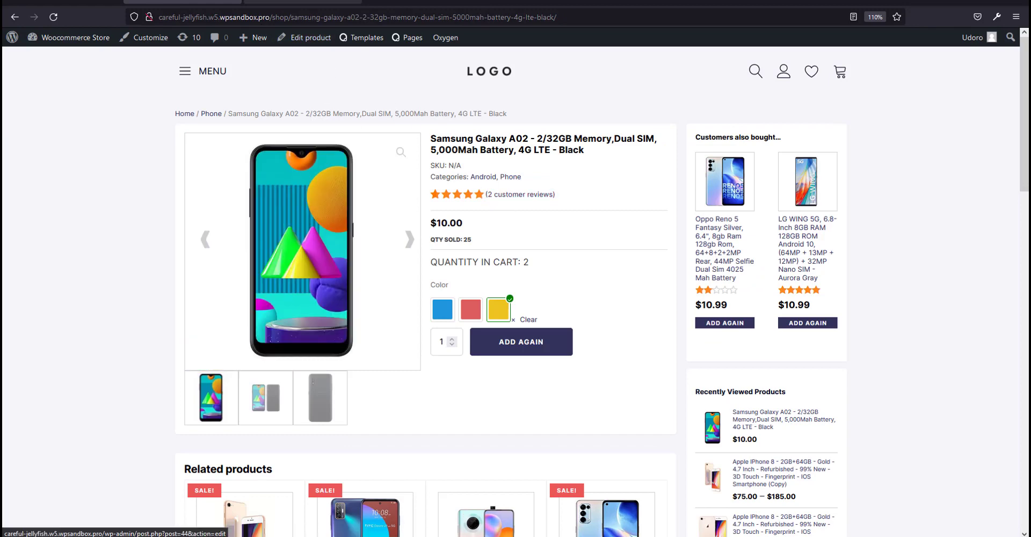
key(ctrl+Tab)
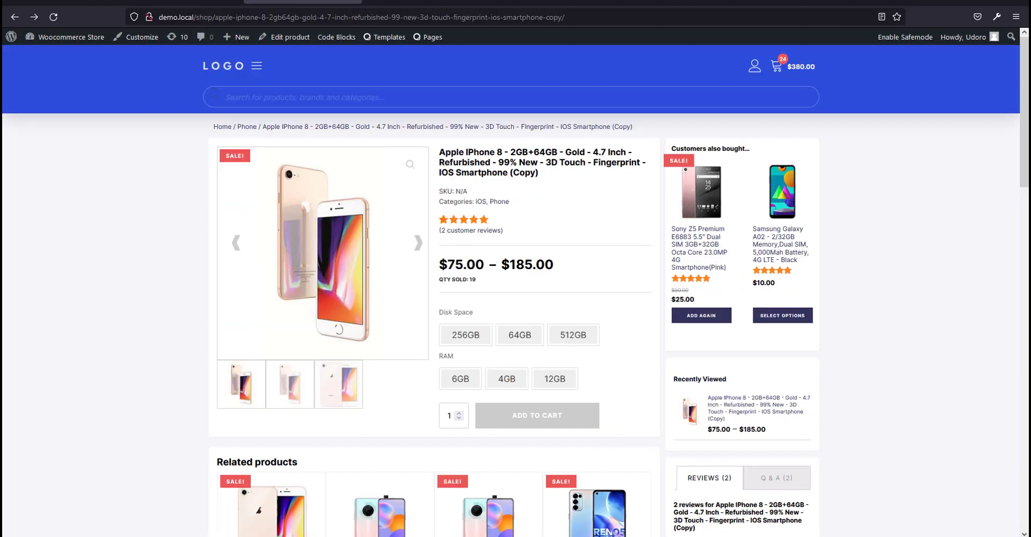
Examine the product titles in the Samsung Galaxy A02 page's Customers also bought, Related products and Recently Viewed Products sections.
scroll(516, 290, down, 5)
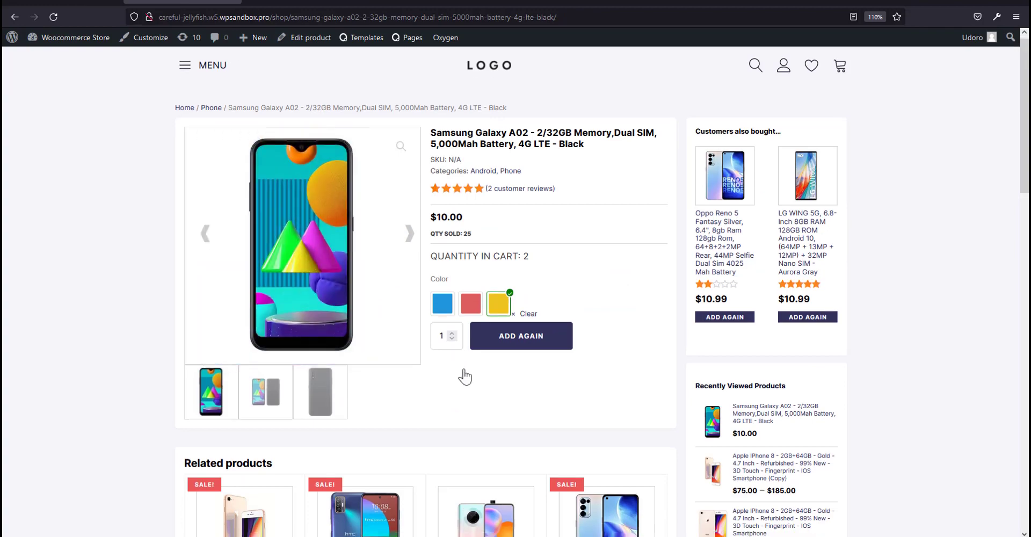
scroll(465, 377, down, 5)
scroll(744, 335, down, 5)
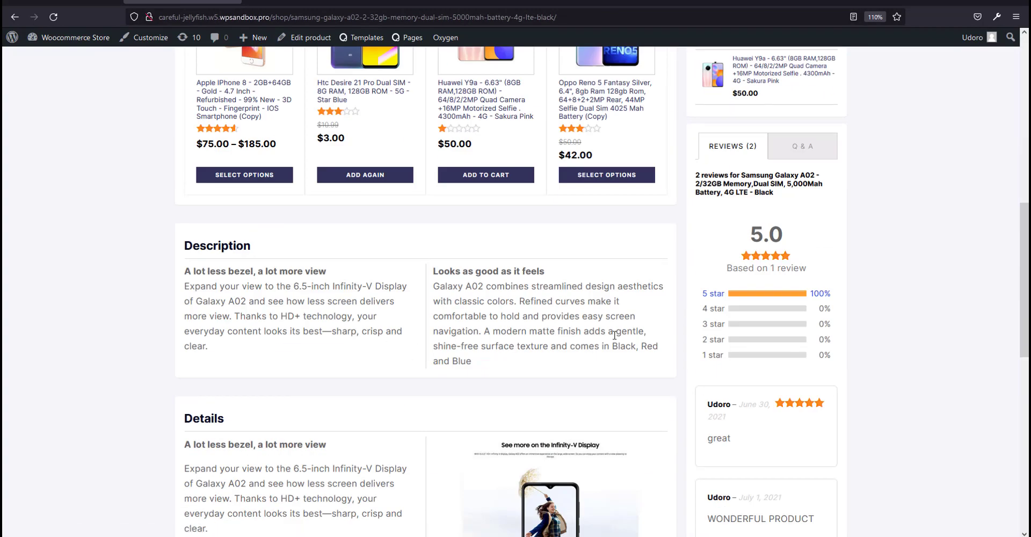
scroll(744, 336, up, 3)
scroll(744, 336, up, 6)
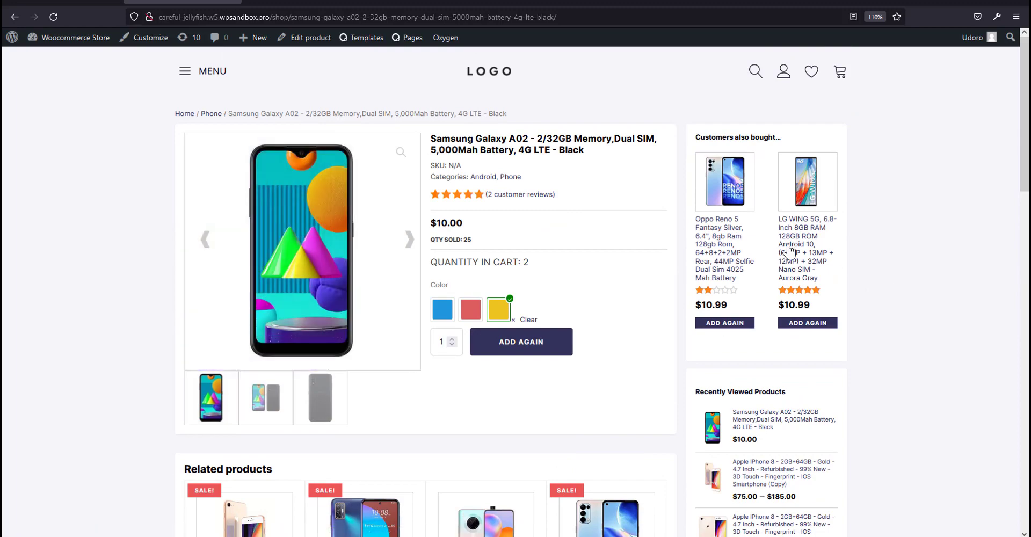
scroll(829, 313, down, 3)
scroll(819, 352, down, 8)
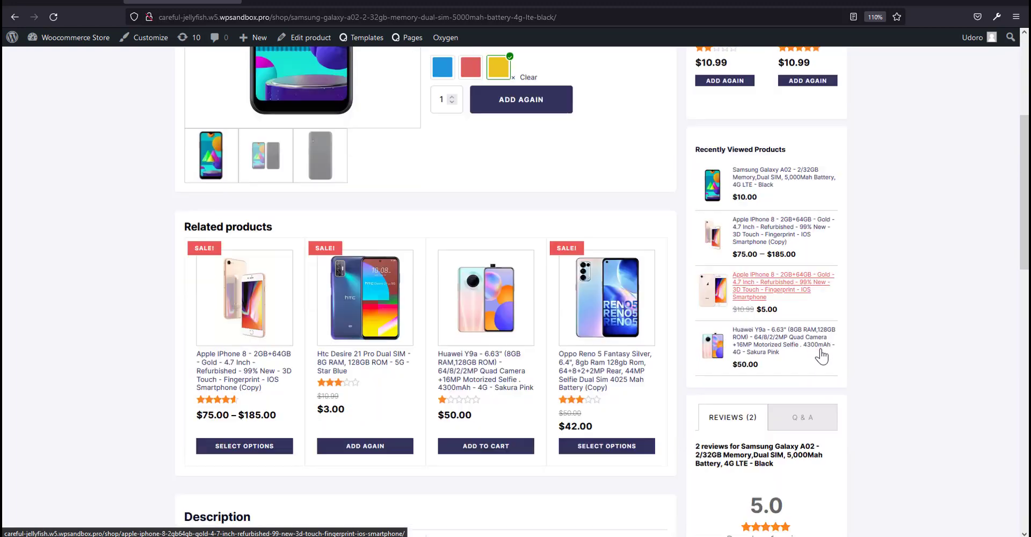
scroll(822, 357, up, 11)
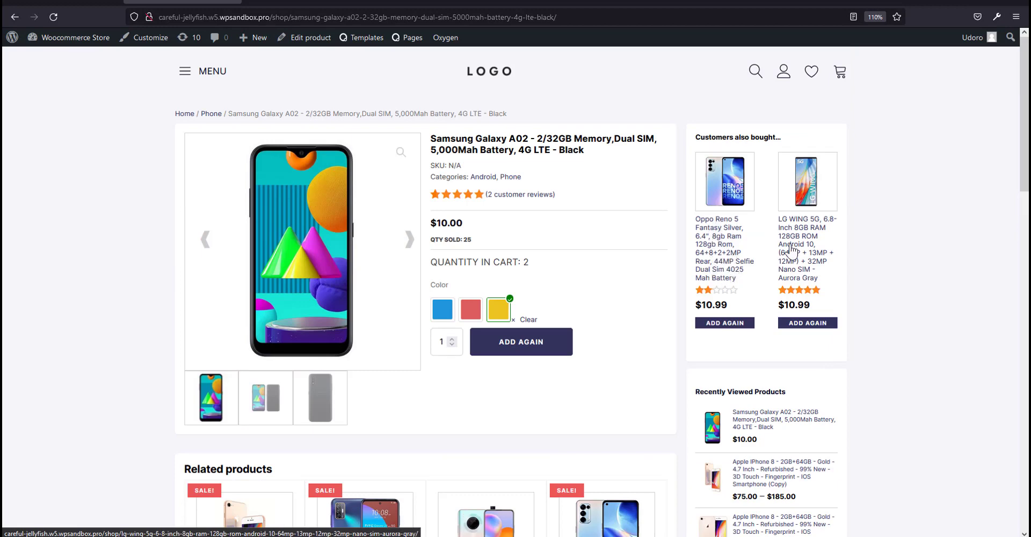
scroll(720, 282, down, 3)
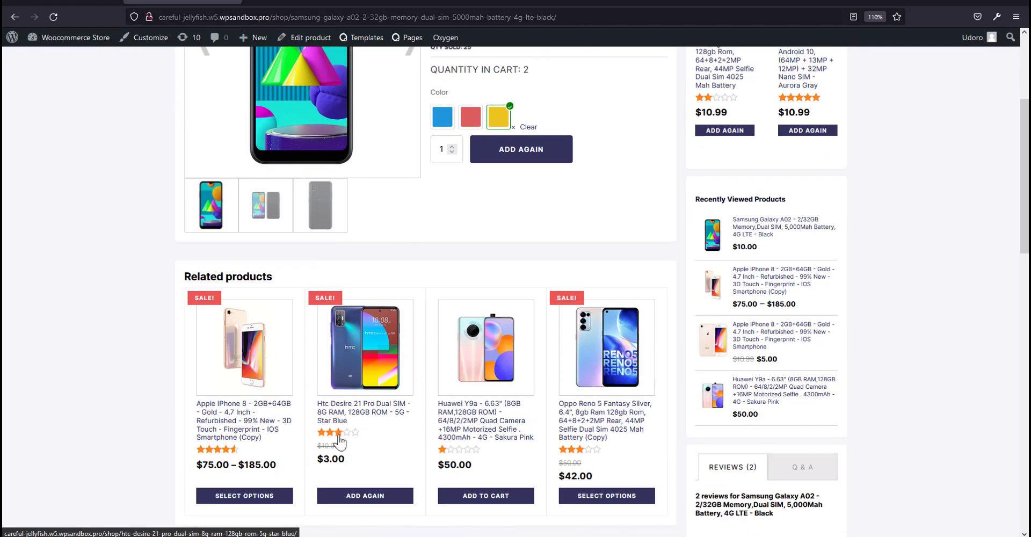
scroll(544, 427, up, 3)
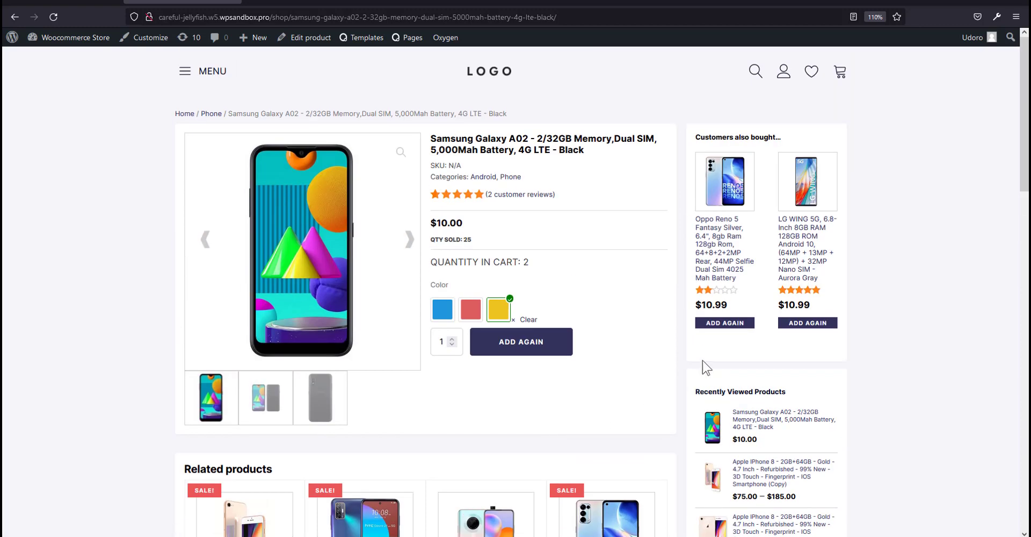
Open the page inspector and inspect the LG WING 5G product title under Customers also bought.
right_click(736, 270)
click(798, 423)
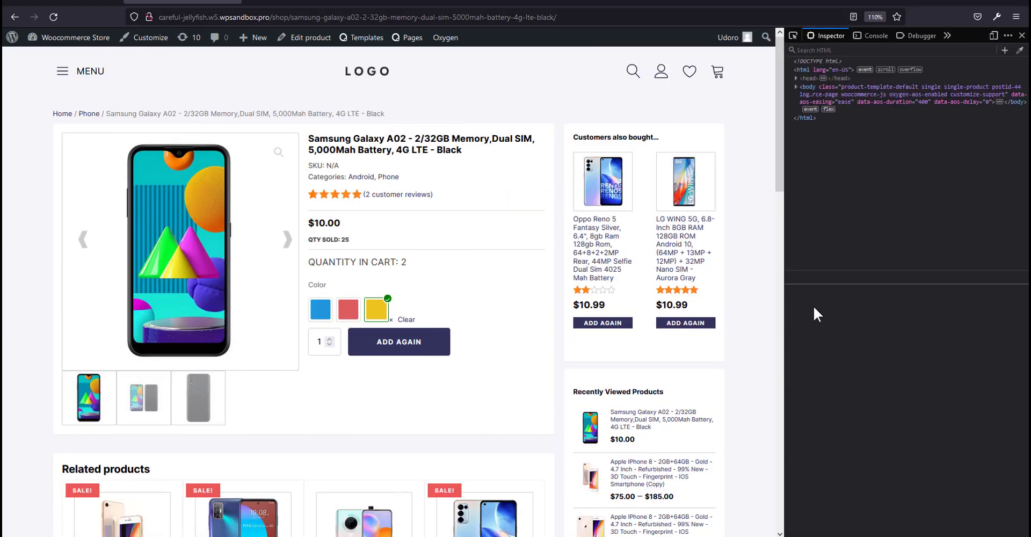
drag(784, 280, 676, 274)
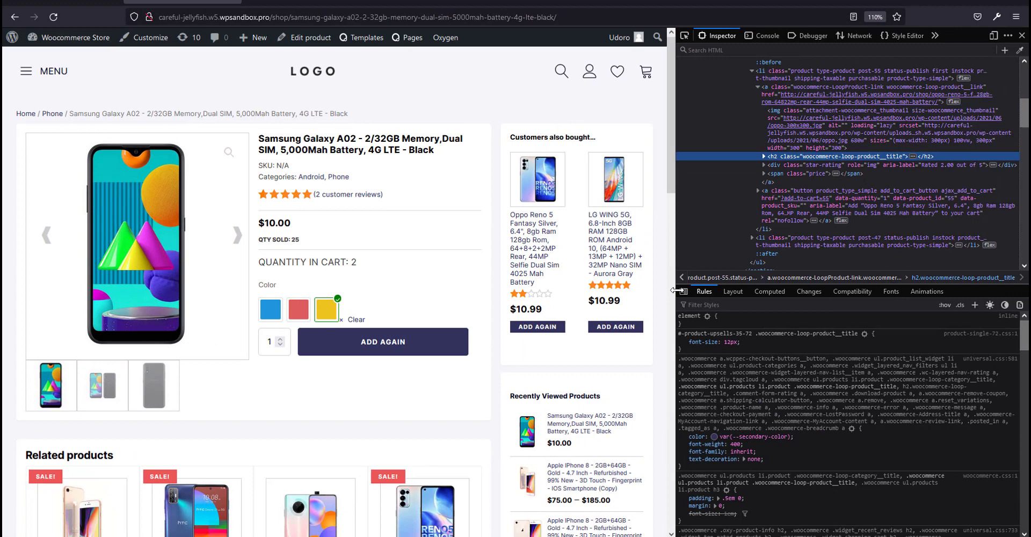
click(684, 36)
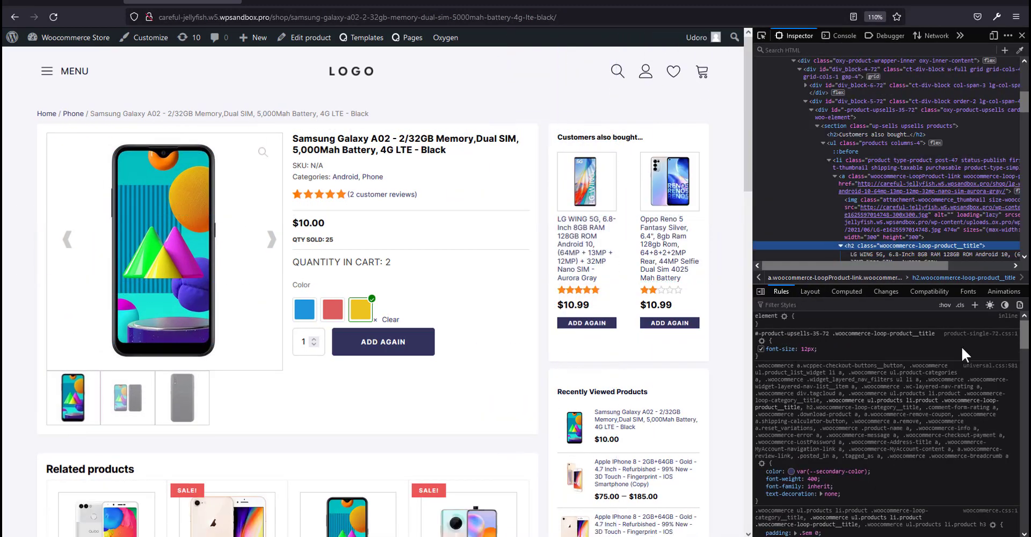
Add a .woocommerce-loop-product__title rule in the inspector with white-space normal, overflow hidden, text-overflow ellipsis, height 4.25em and margin-bottom 12px.
click(975, 304)
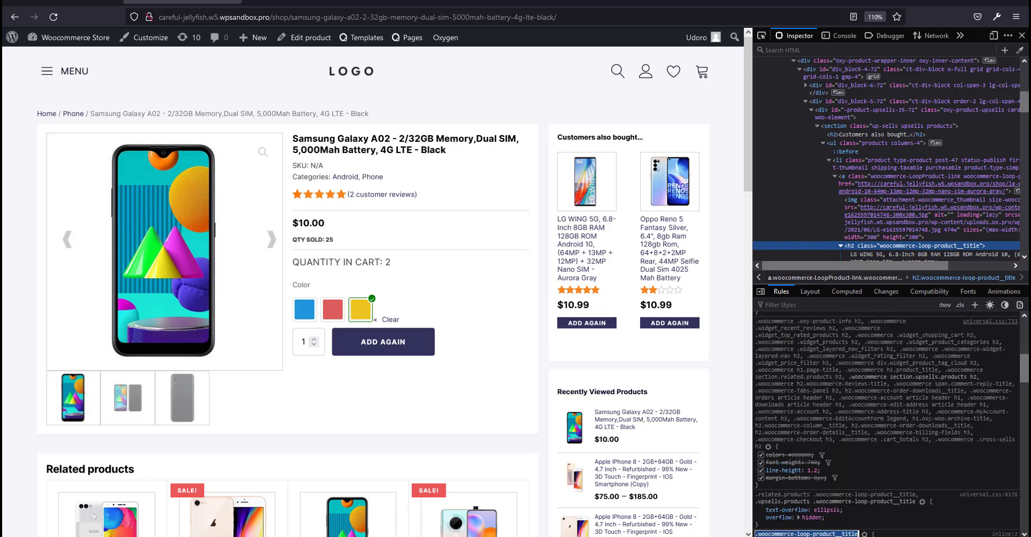
click(891, 439)
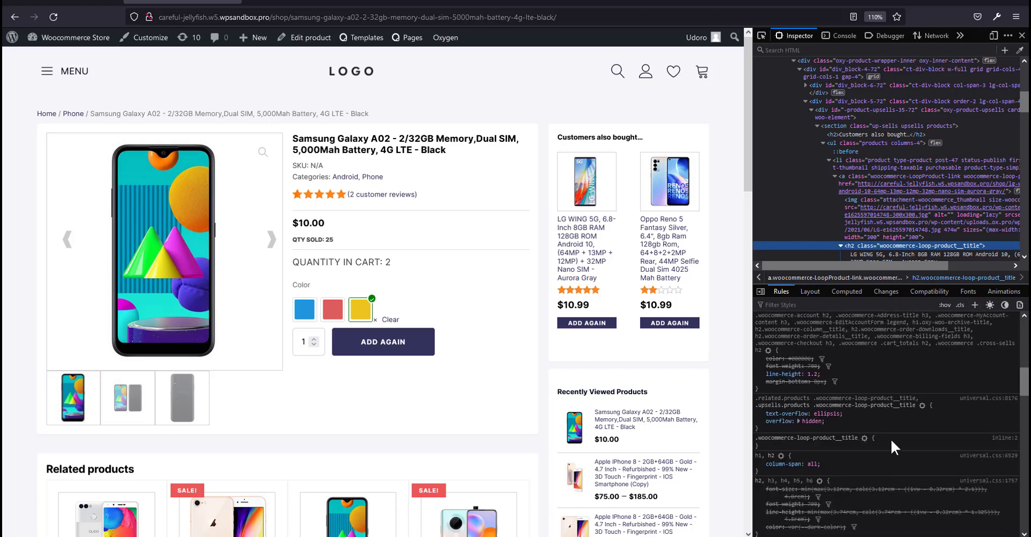
click(889, 437)
text(white-space: normal; overflow: hidden; text-overflow: ellipsis; height: 4.25em; margin-bottom: 12px;)
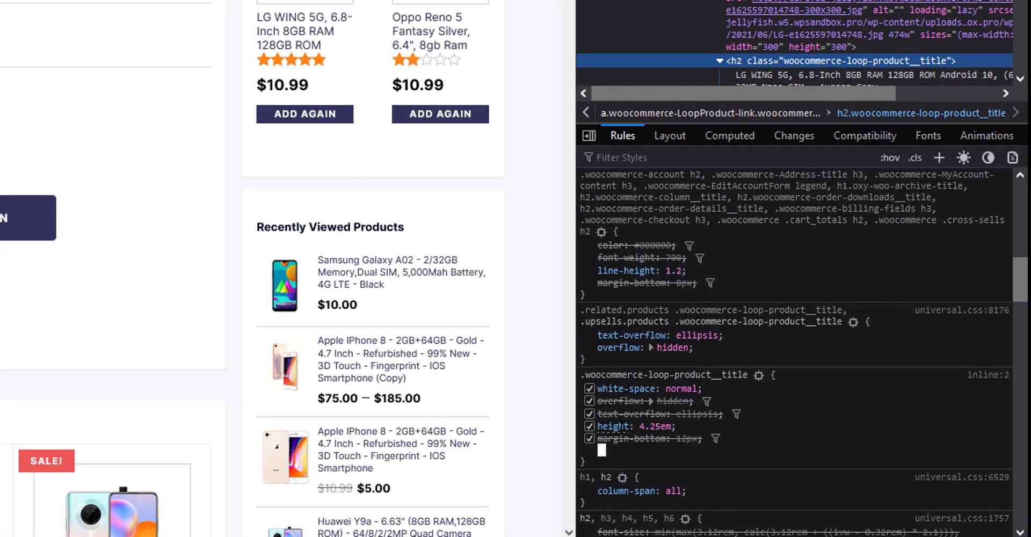
Toggle the new rule's 4.25em height off and on to compare its effect on the product titles.
click(761, 470)
click(589, 426)
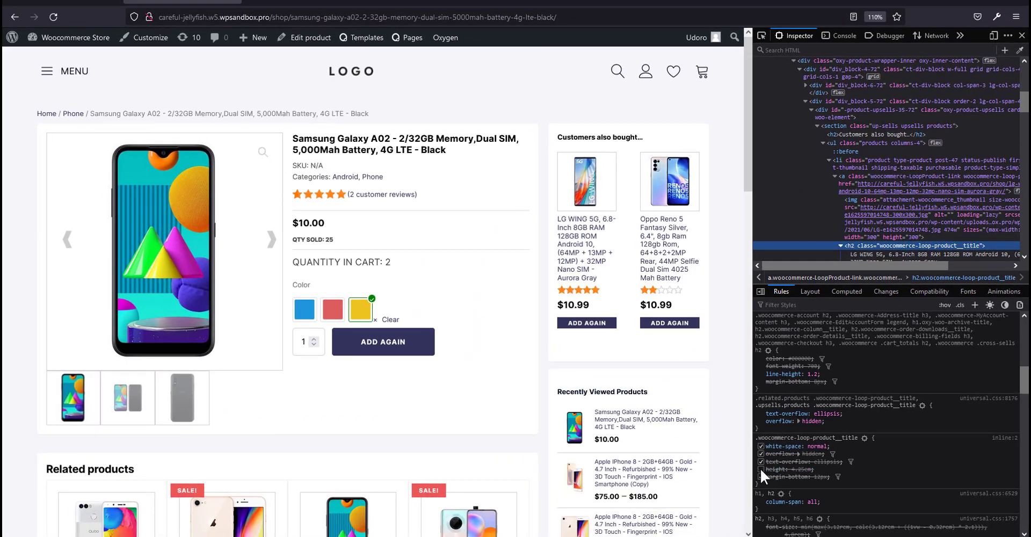
scroll(643, 246, down, 5)
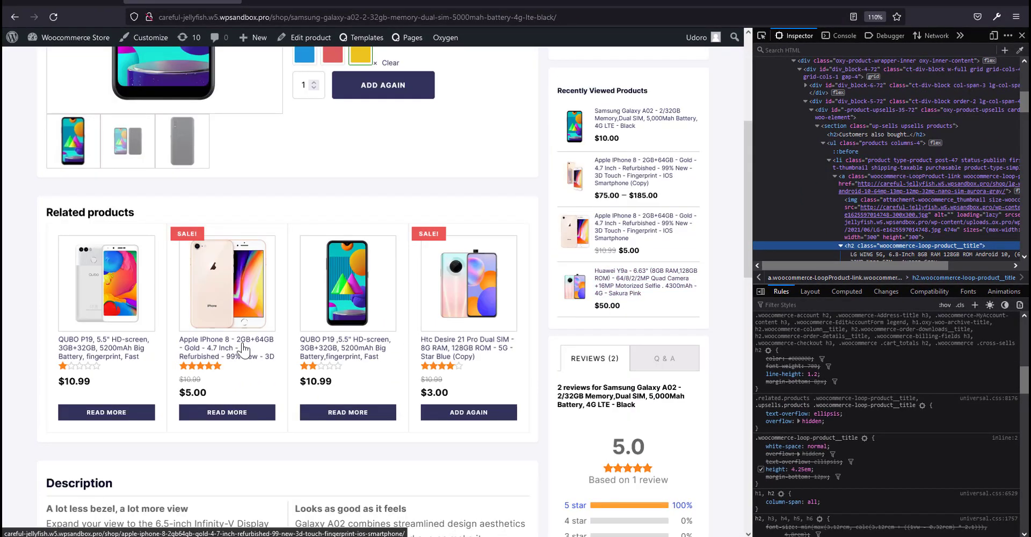
click(761, 469)
click(761, 469)
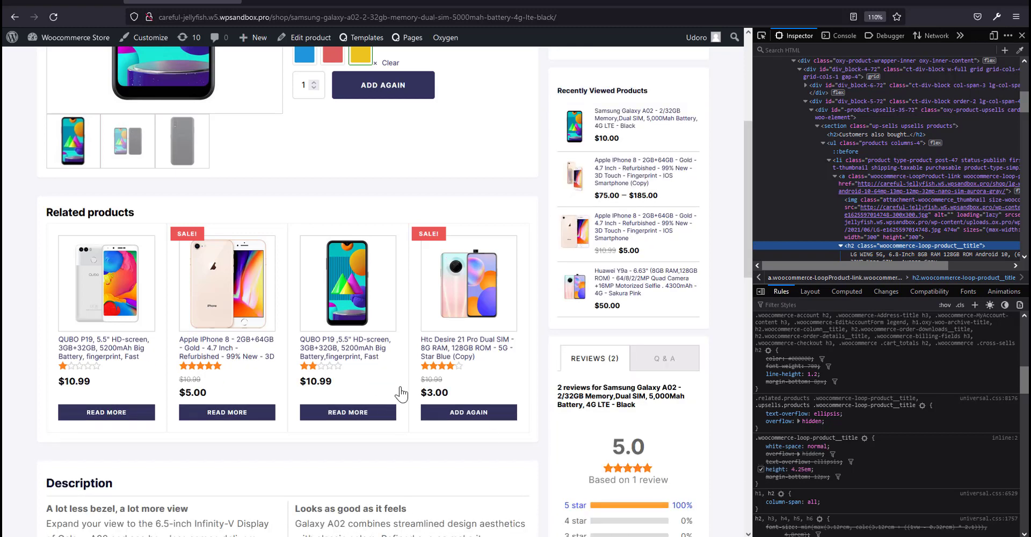
Check title heights and rating alignment across the Related products and Customers also bought items with the new rule applied.
scroll(271, 408, up, 1)
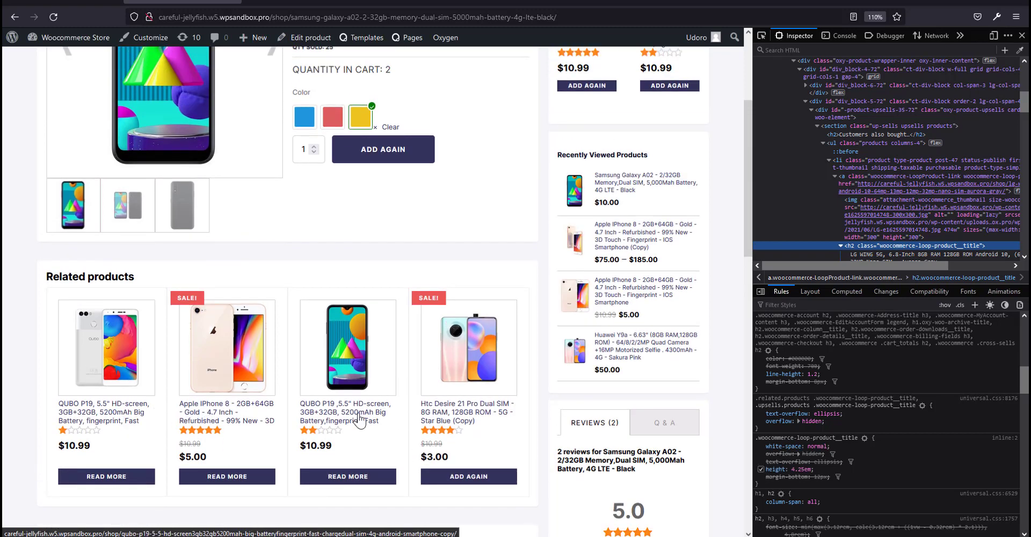
scroll(577, 397, up, 2)
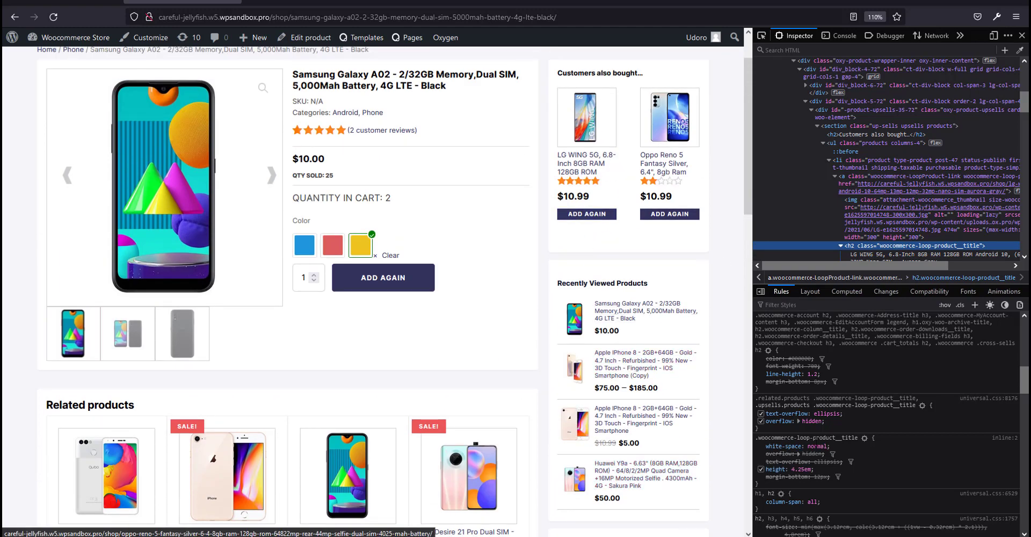
scroll(761, 403, down, 2)
scroll(475, 433, down, 2)
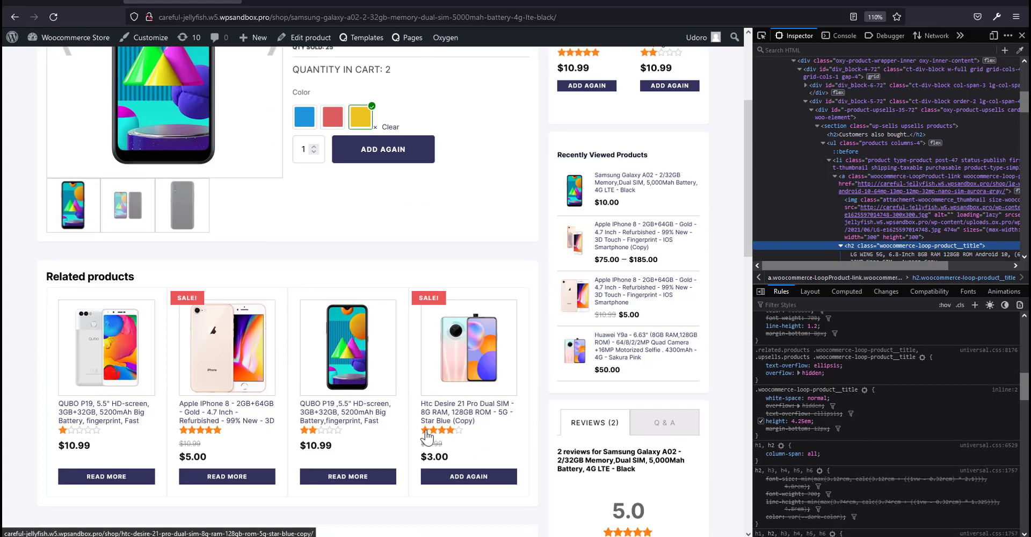
scroll(486, 417, up, 3)
scroll(498, 416, down, 7)
scroll(616, 417, up, 5)
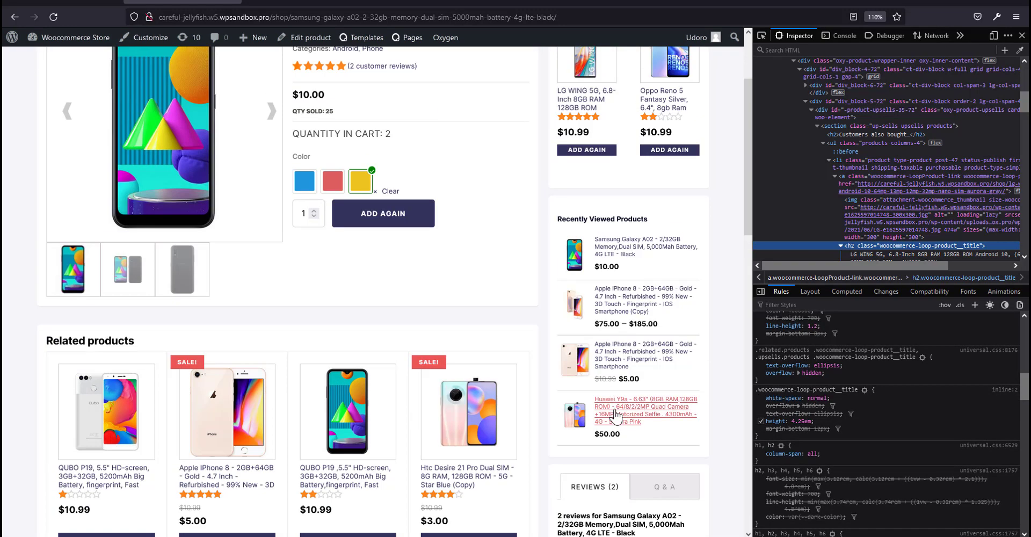
scroll(617, 416, up, 3)
scroll(634, 322, down, 3)
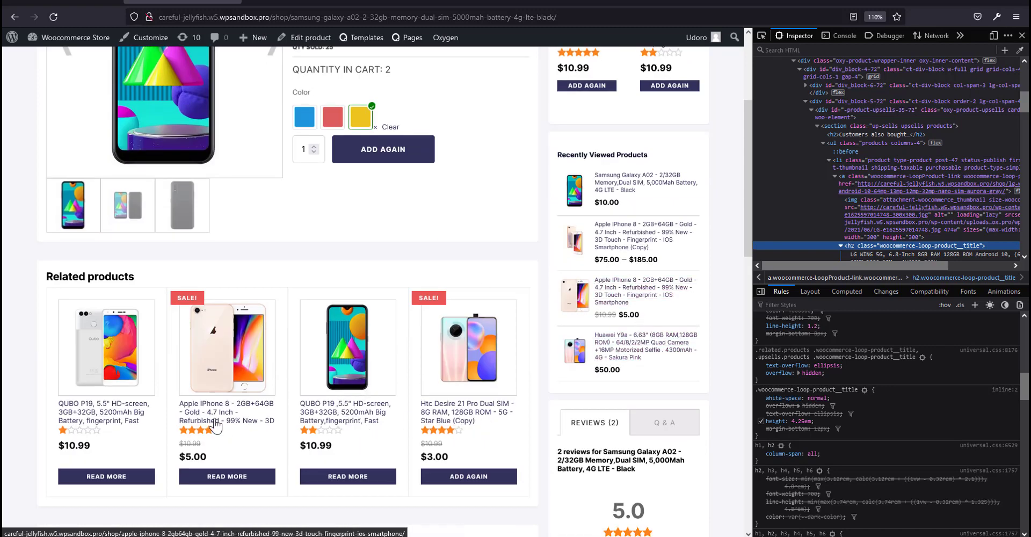
scroll(460, 423, up, 4)
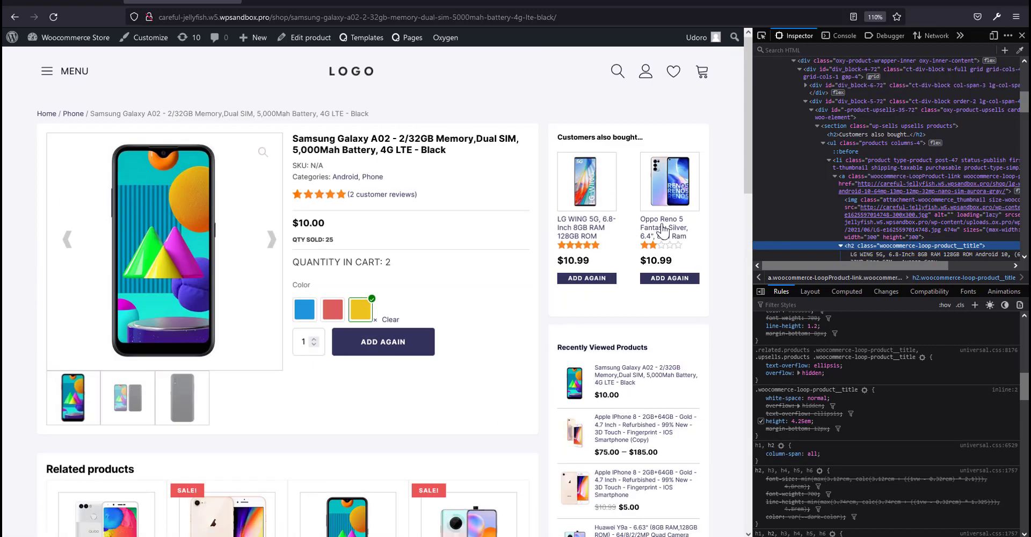
Add the comment SHORTEN PRODUCT NAME to the woo stylesheet, between the WooCommerce button rules and the quick buy button section.
click(62, 2)
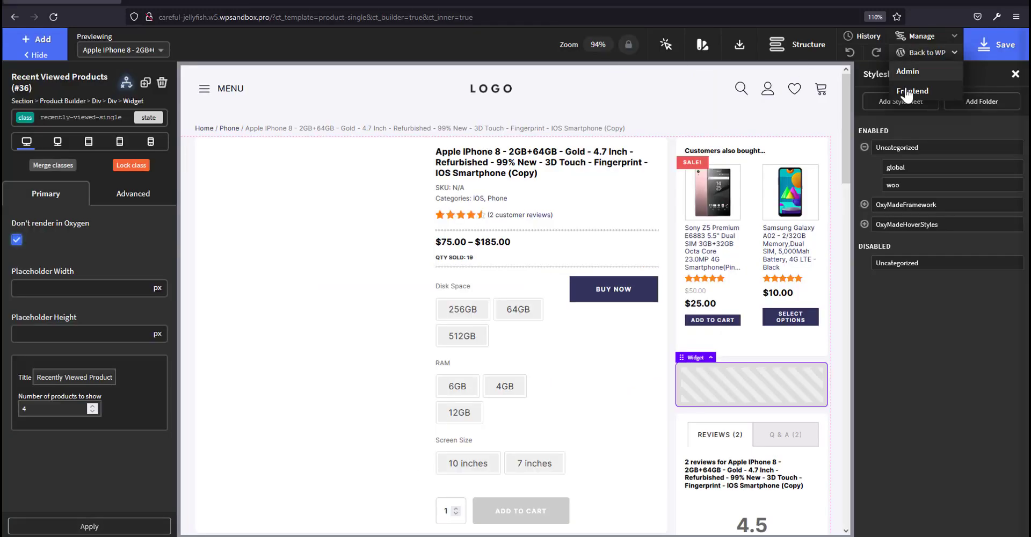
click(903, 186)
scroll(136, 322, down, 10)
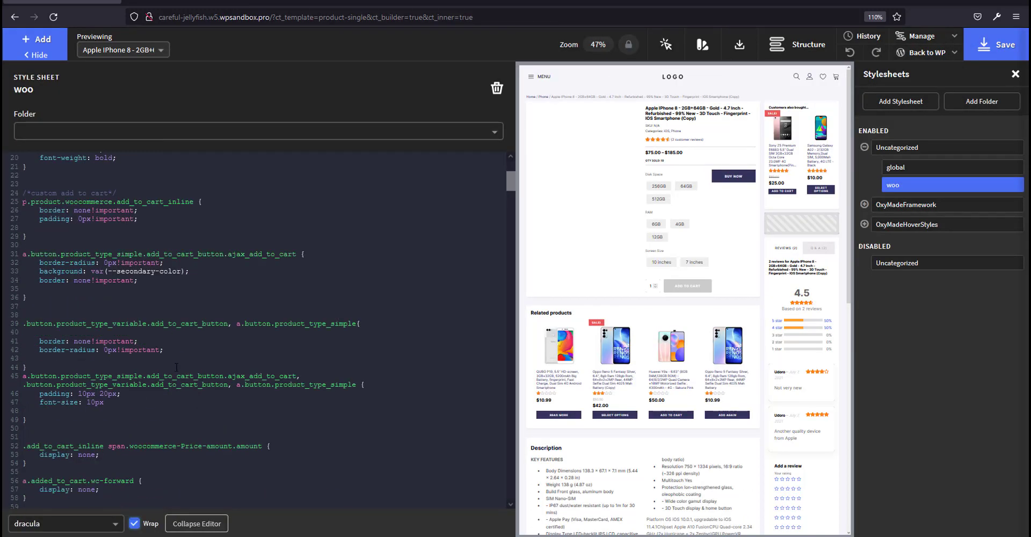
scroll(178, 363, down, 15)
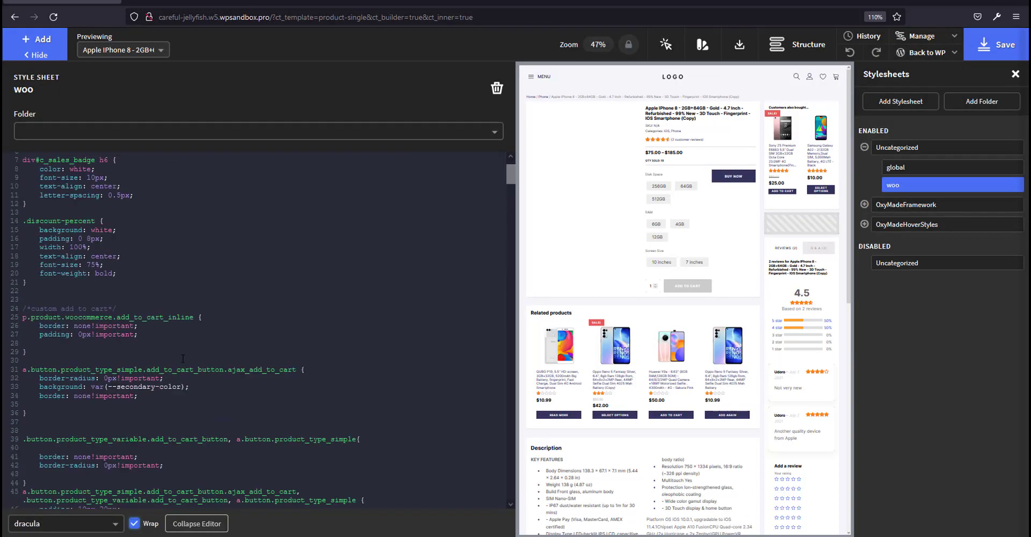
scroll(183, 357, down, 8)
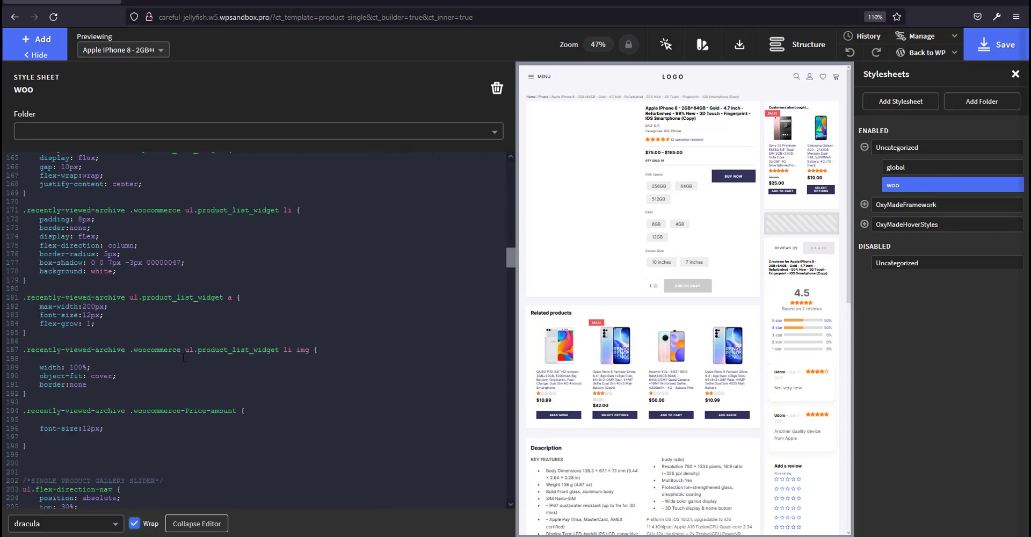
scroll(180, 363, down, 15)
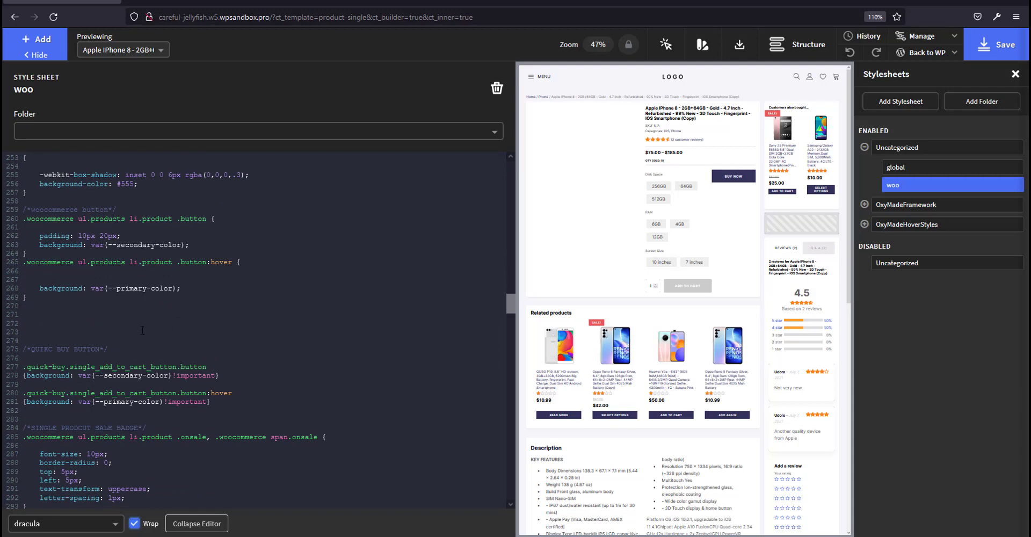
key(Return)
key(Return)
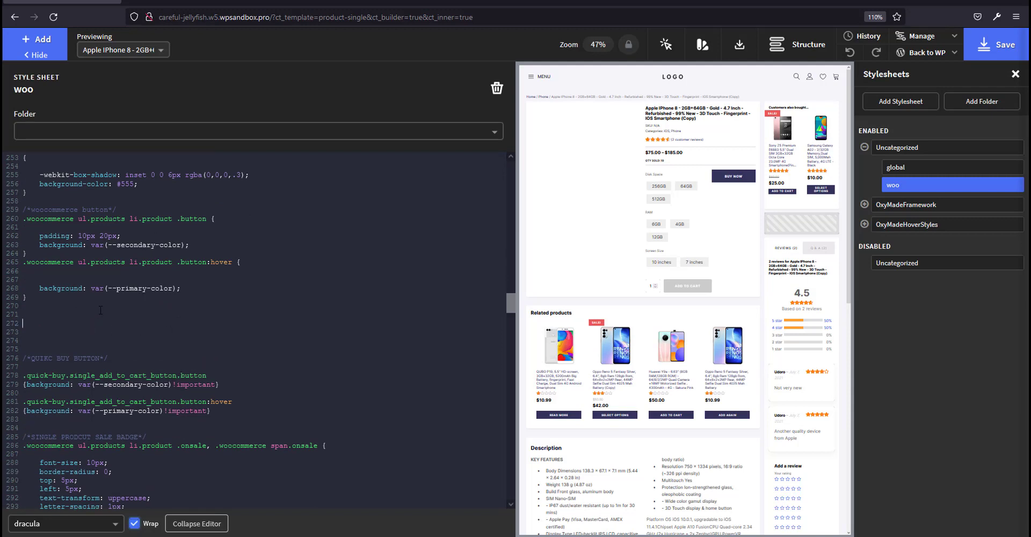
text(?)
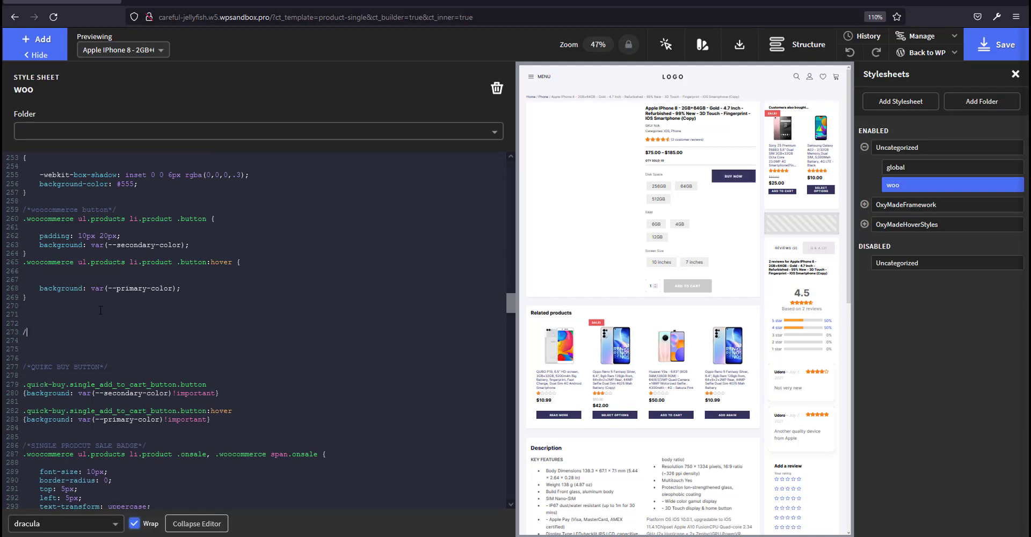
text(**)
key(Return)
key(Return)
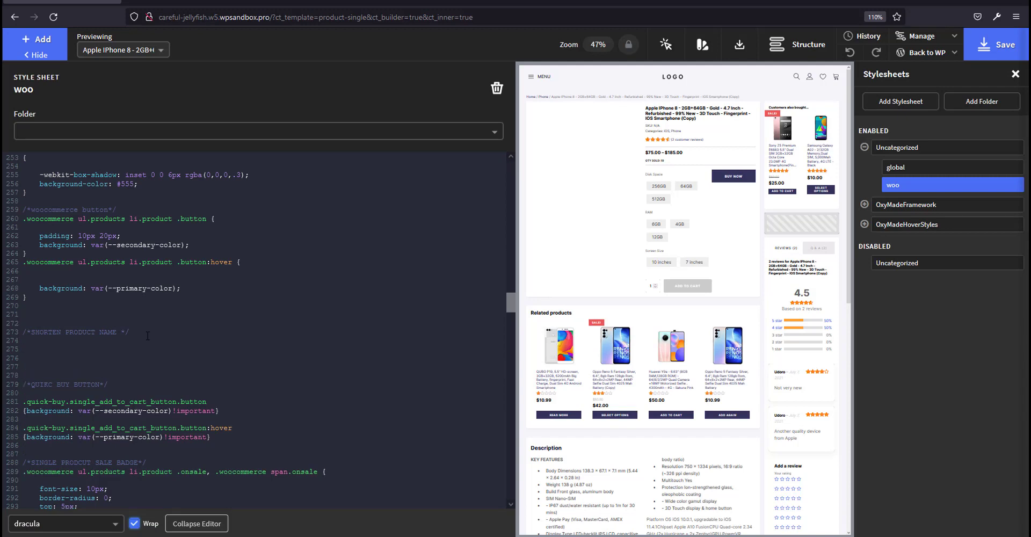
Copy the .woocommerce-loop-product__title rule from the inspector, place it under the SHORTEN PRODUCT NAME comment in the woo stylesheet, and save the template.
text(white-space: normal;     overflow: hidden;     text-overflow: ellipsis;       height:4.25em;   margin-bottom: 12px;)
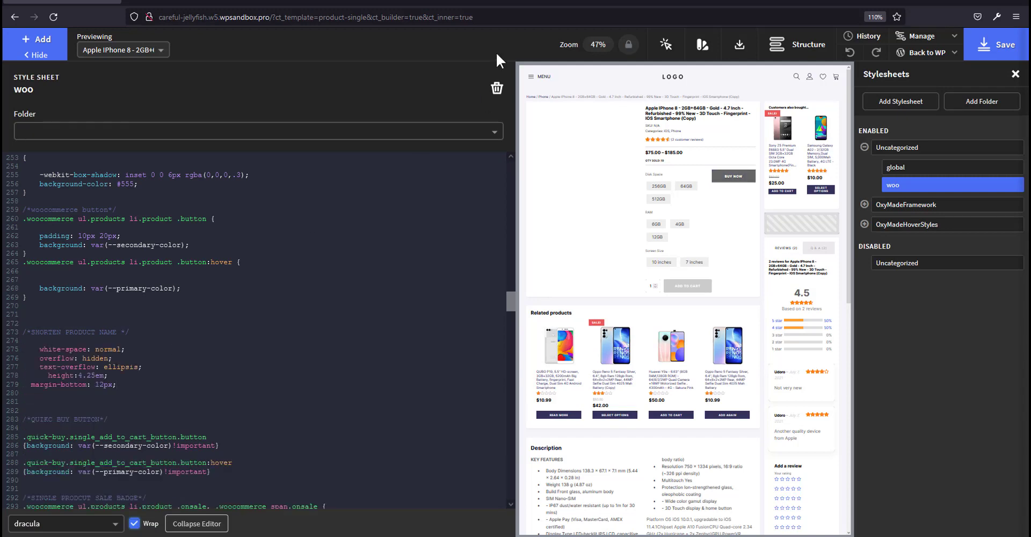
click(183, 2)
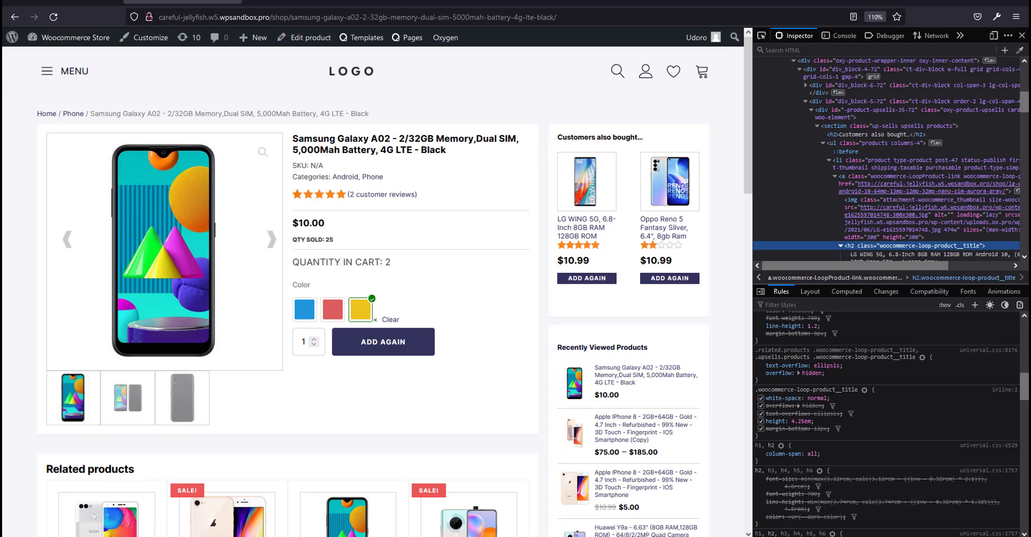
right_click(831, 391)
click(868, 422)
click(62, 2)
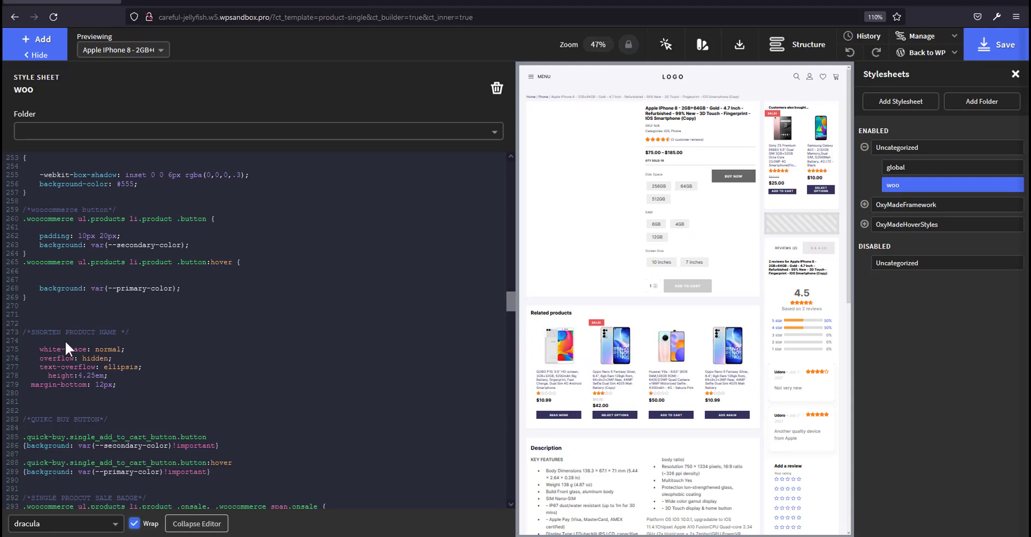
drag(66, 344, 116, 384)
key(ctrl+v)
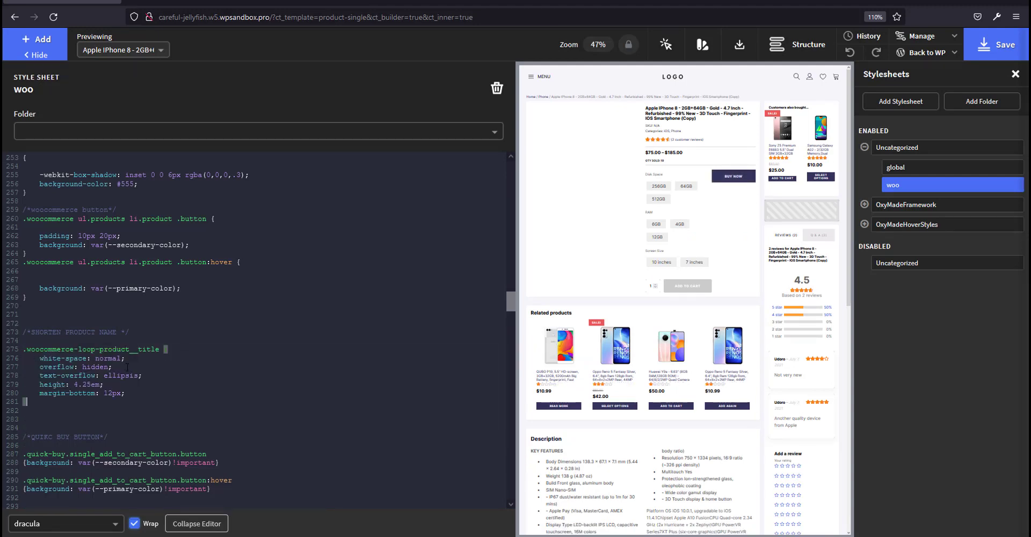
click(983, 47)
Close the inspector on the Samsung Galaxy A02 product page and reload the page with the saved styles.
key(ctrl+Tab)
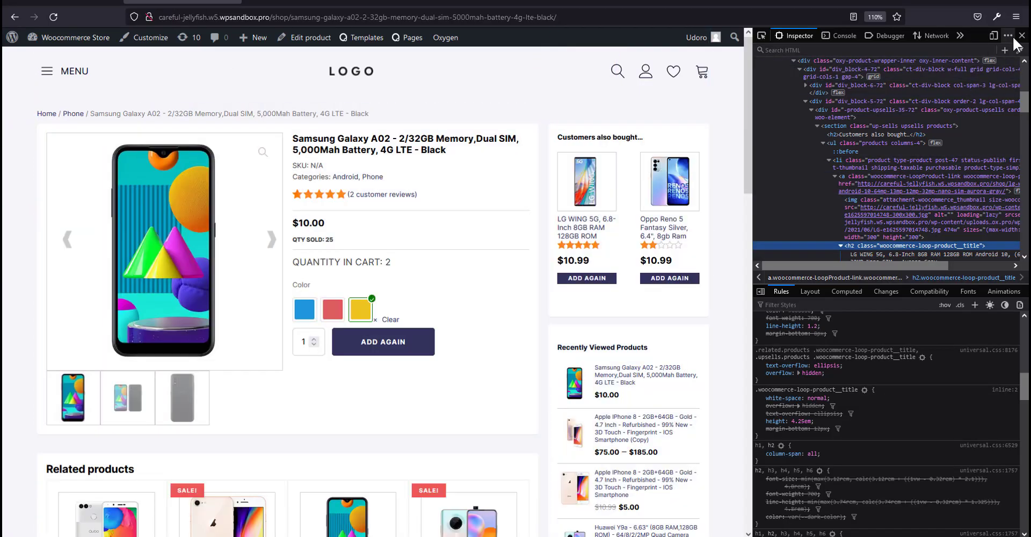
click(1021, 36)
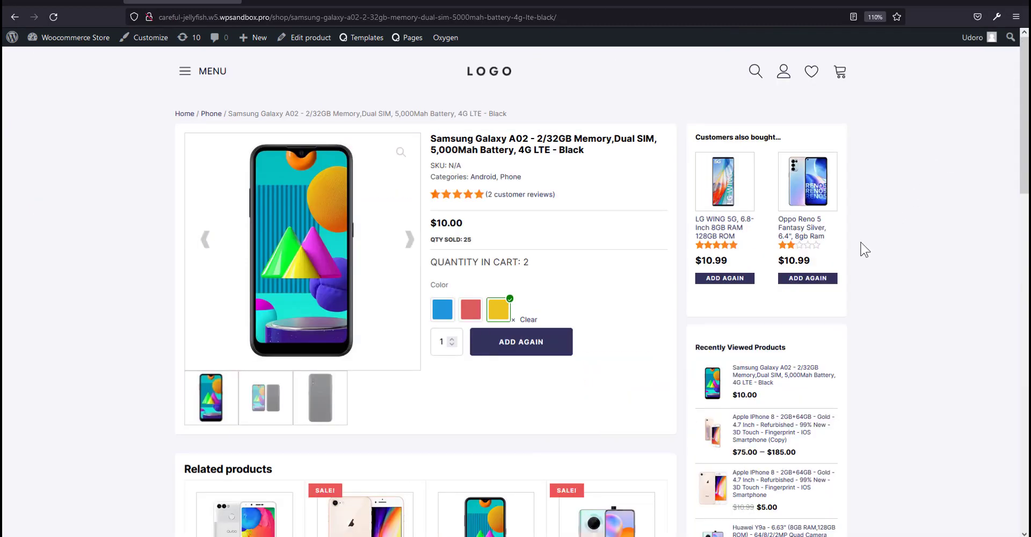
click(808, 277)
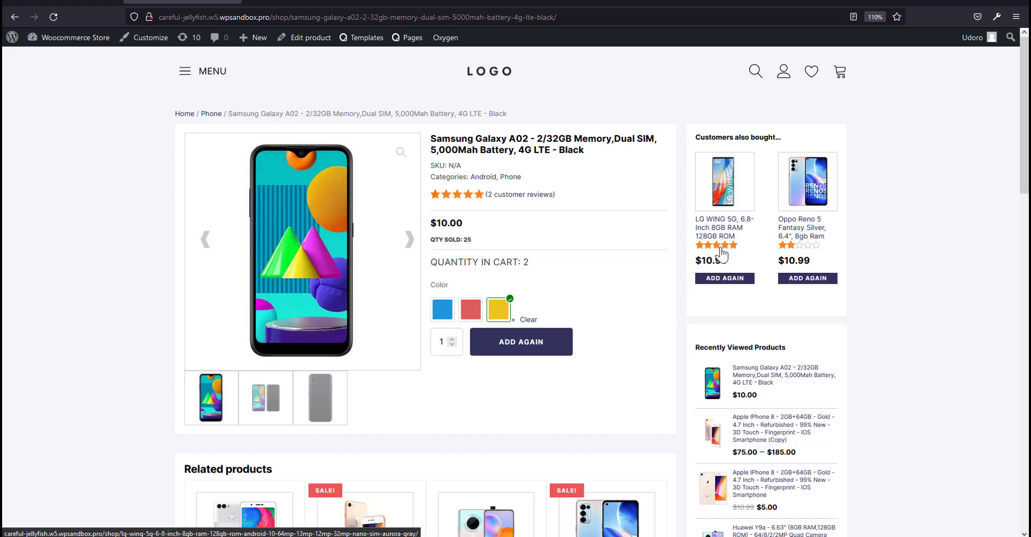
Examine the title heights and rating alignment in the Related products and Customers also bought sections of the live product page.
scroll(259, 424, down, 3)
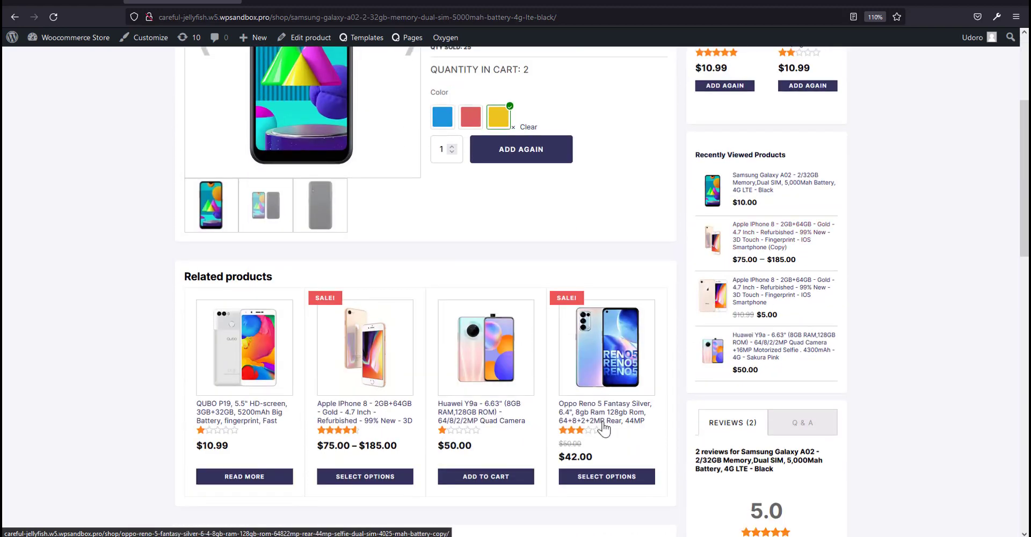
scroll(478, 424, up, 3)
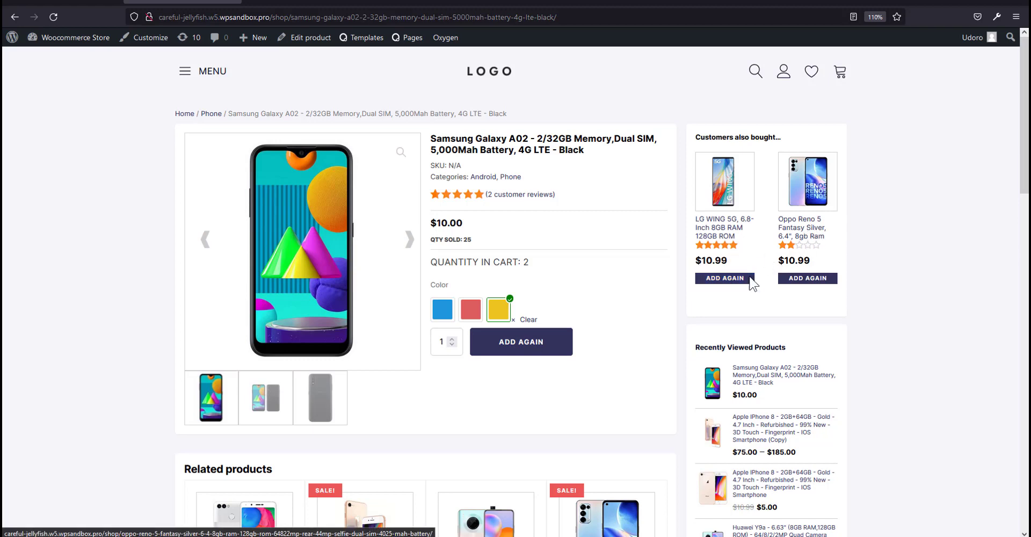
scroll(589, 318, down, 3)
scroll(589, 318, down, 2)
scroll(387, 375, up, 4)
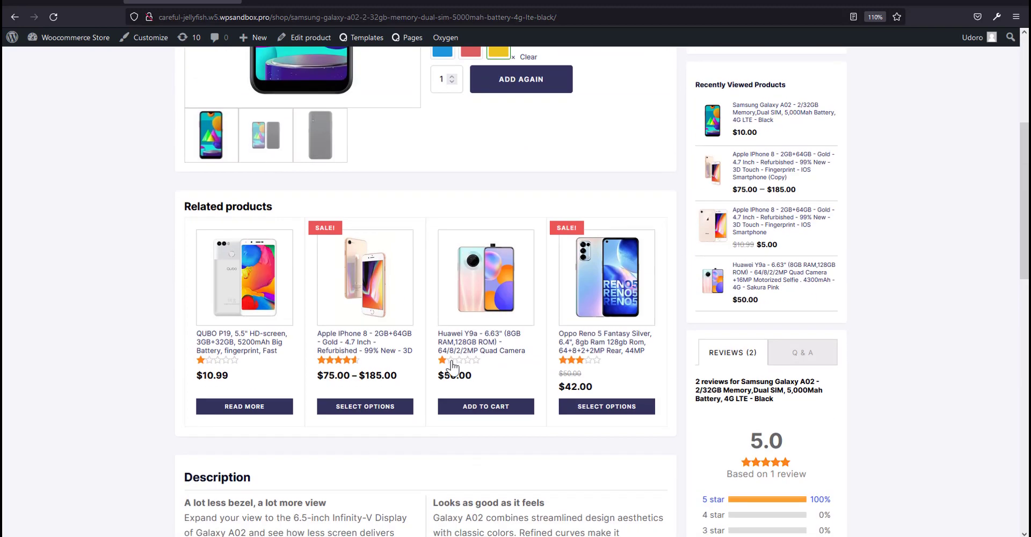
scroll(505, 358, up, 1)
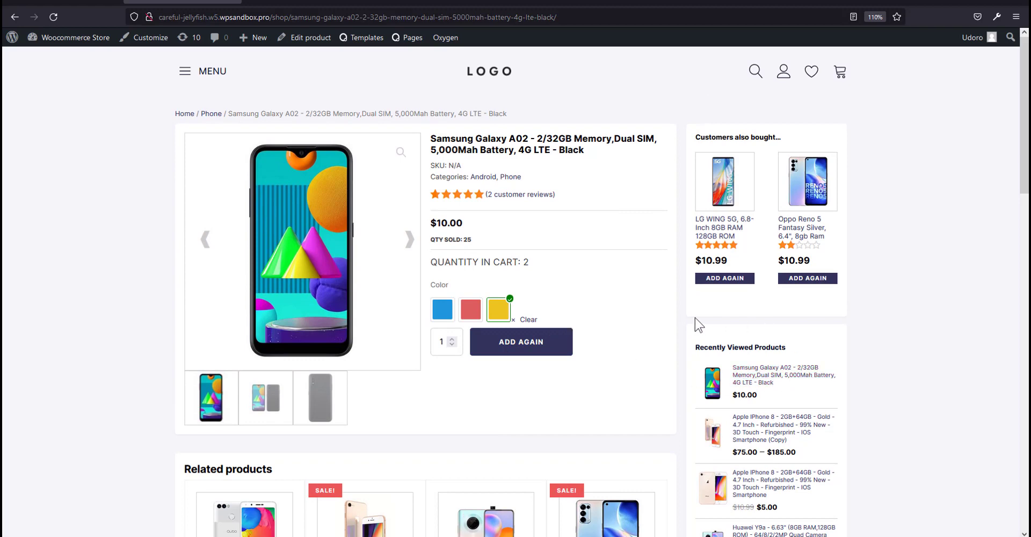
scroll(639, 352, down, 5)
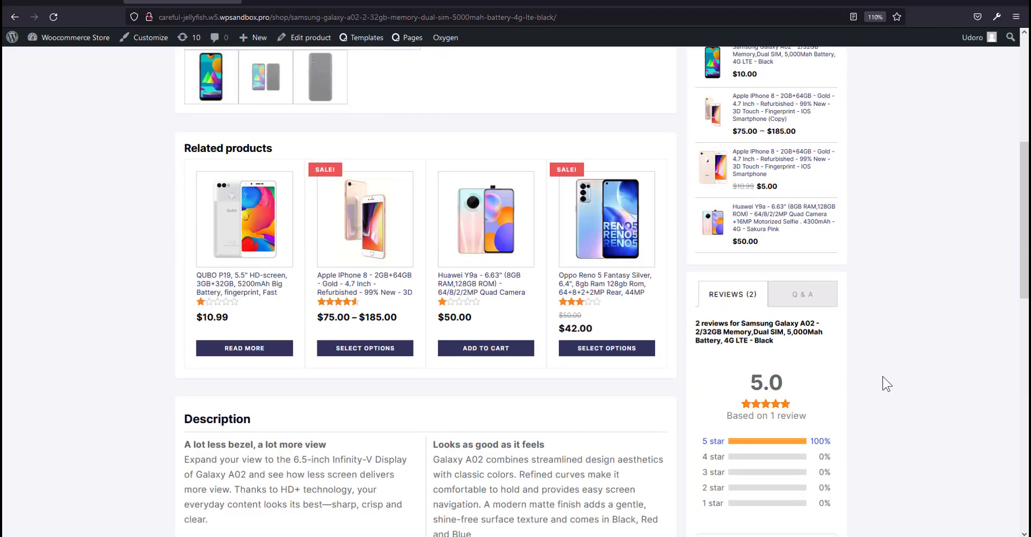
scroll(898, 360, up, 2)
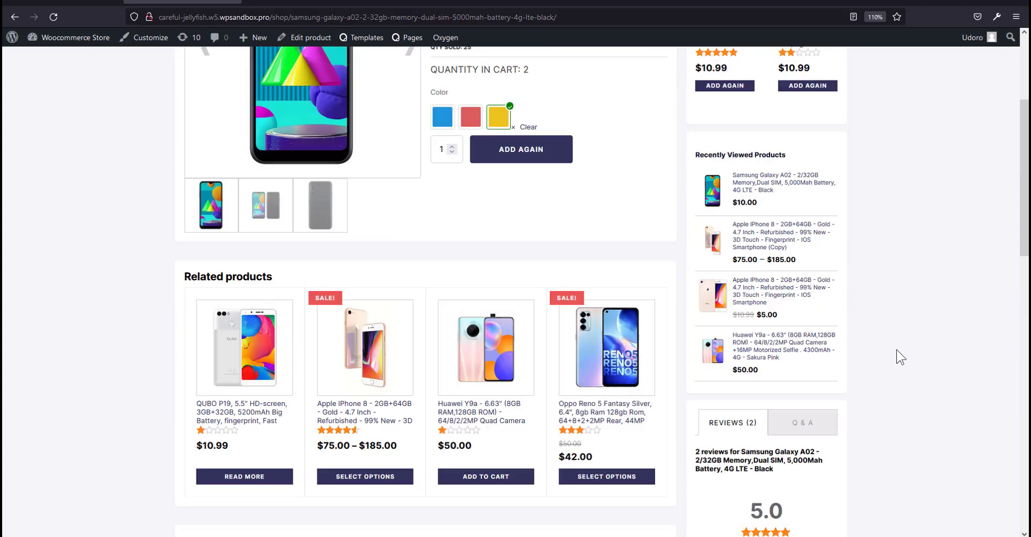
scroll(897, 357, down, 4)
scroll(898, 357, down, 5)
scroll(895, 357, up, 13)
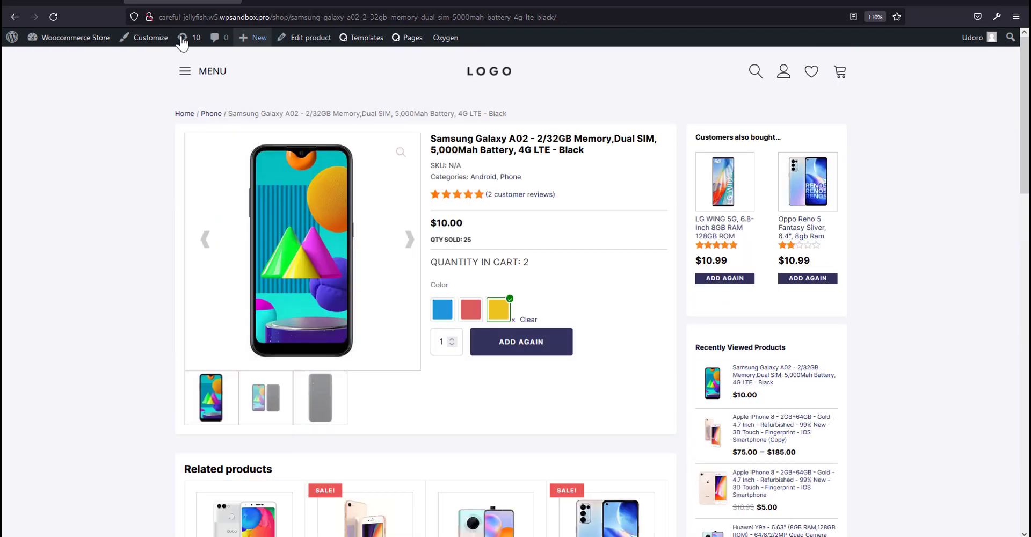
Install and activate the WPC Countdown Timer for WooCommerce plugin from WPClever's Essential Kit in the WordPress dashboard.
click(95, 42)
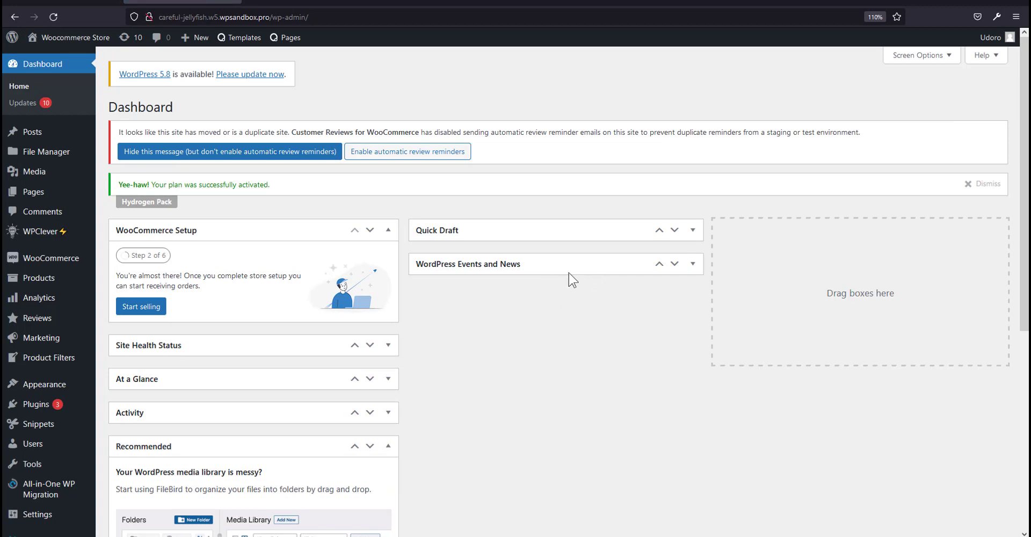
mouse_move(53, 232)
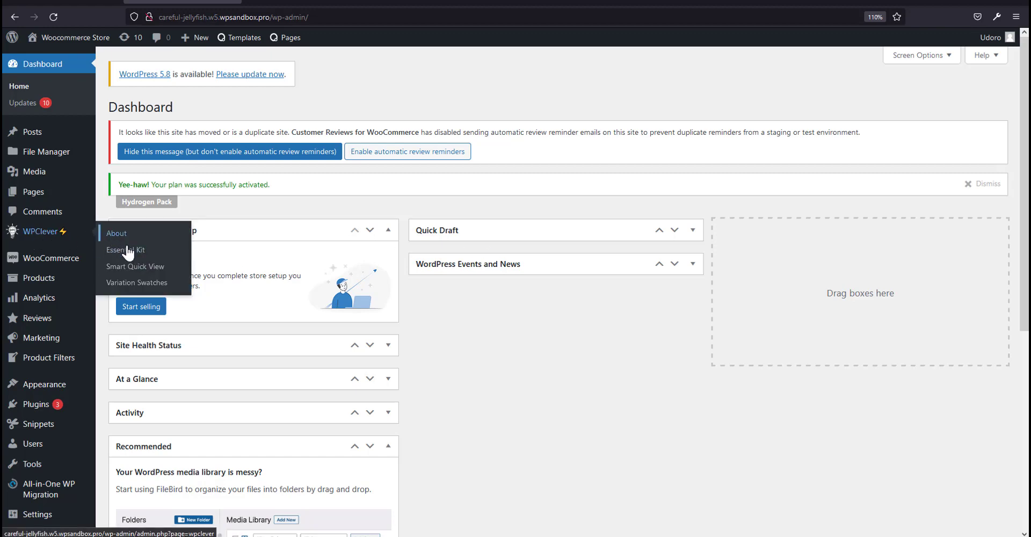
click(128, 252)
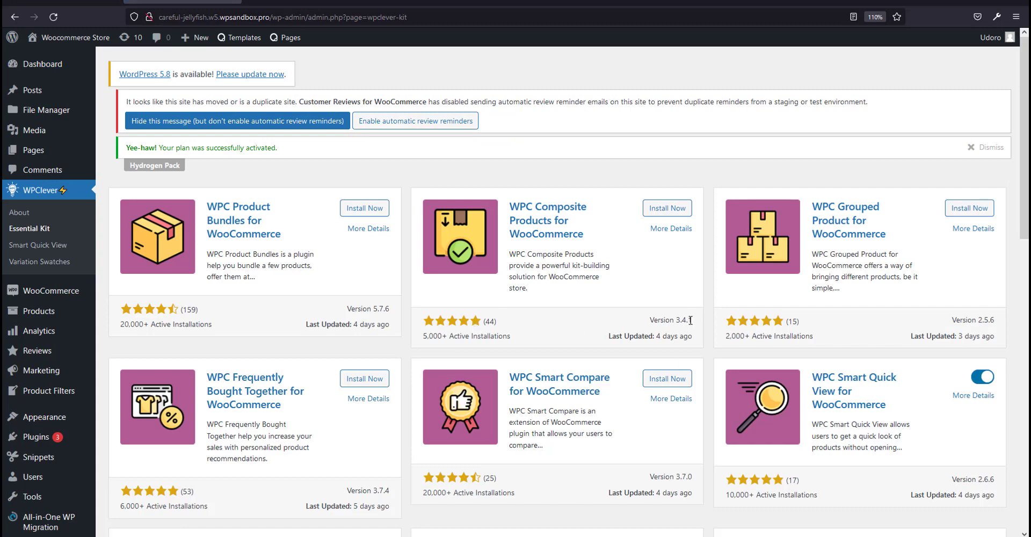
scroll(690, 320, down, 8)
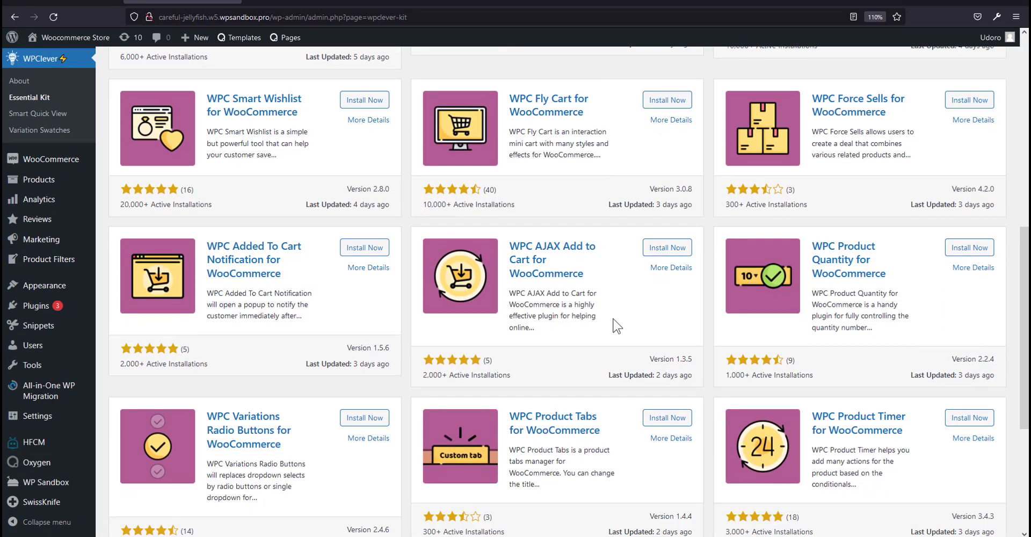
scroll(618, 326, down, 4)
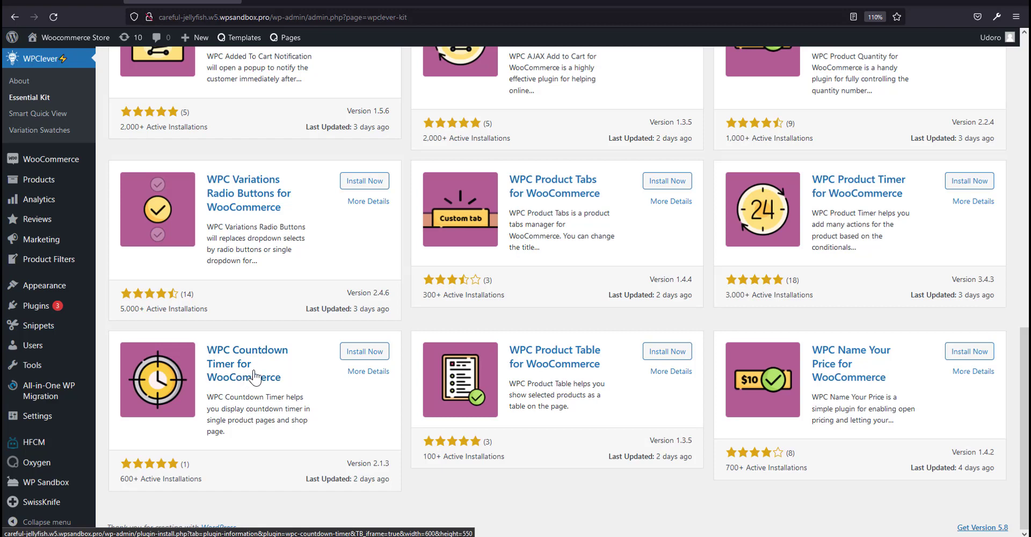
click(365, 353)
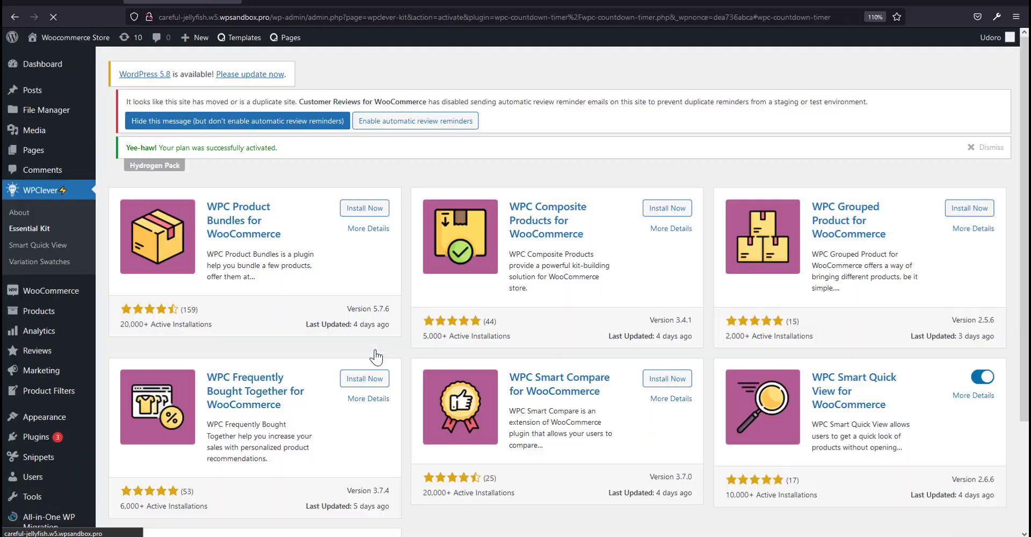
Open the Countdown Timer plugin's settings page under WPClever.
scroll(353, 396, up, 6)
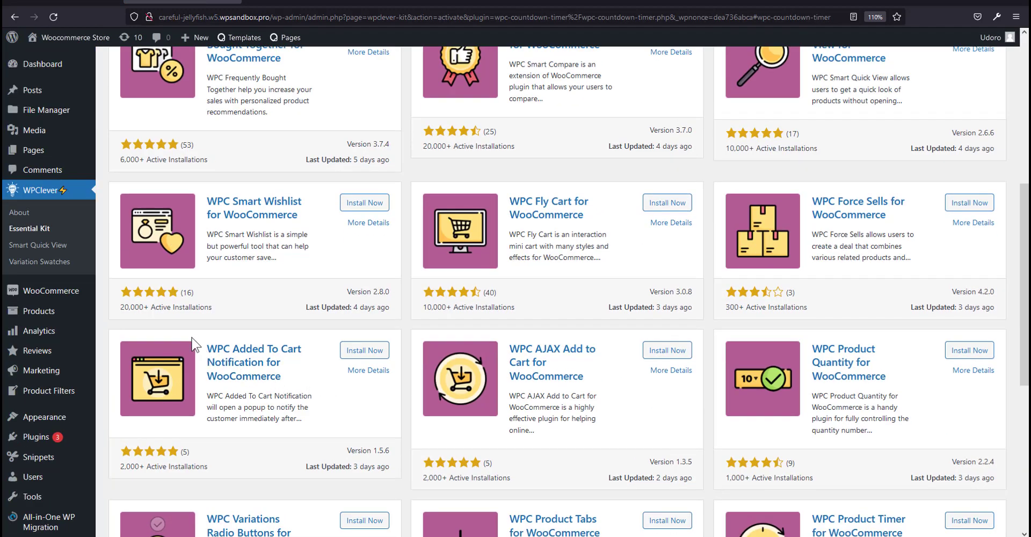
click(50, 17)
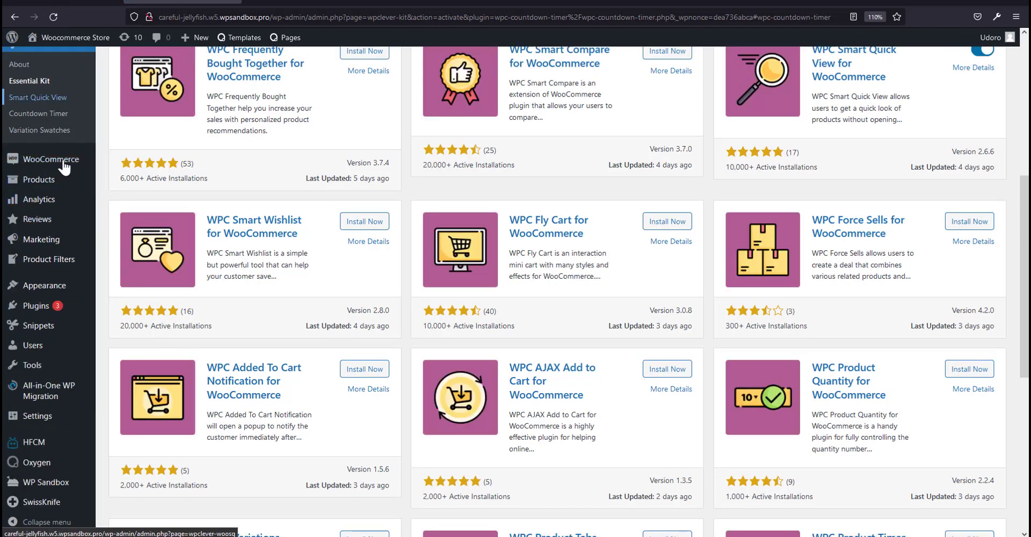
scroll(59, 214, up, 1)
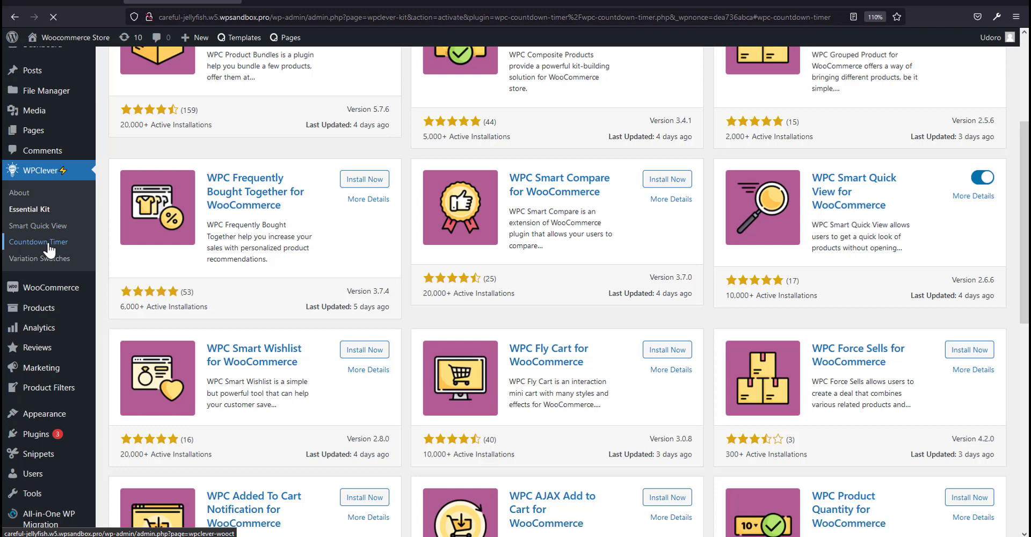
click(47, 244)
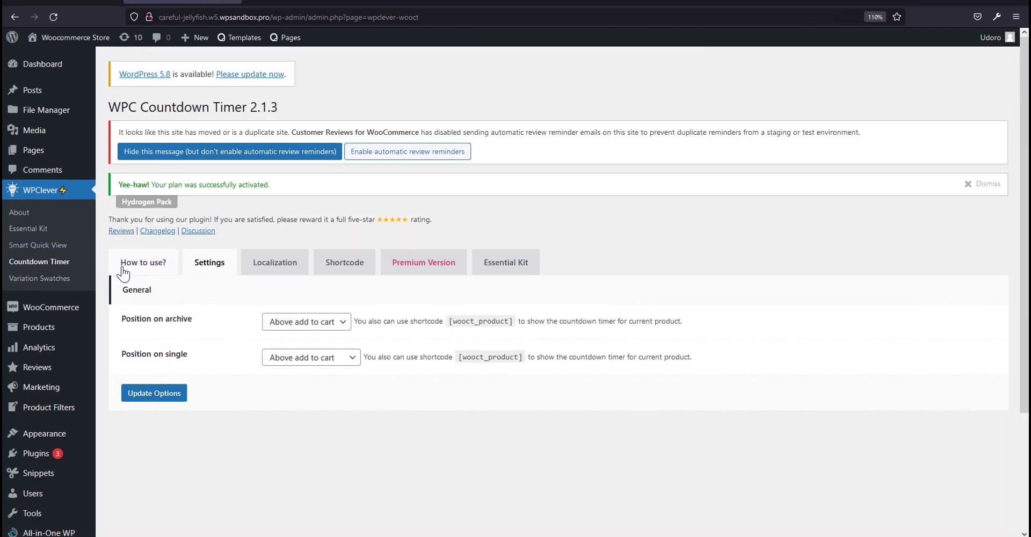
Read the countdown timer's usage instructions and position settings, and select the [wooct_product] shortcode given for the archive position.
click(153, 269)
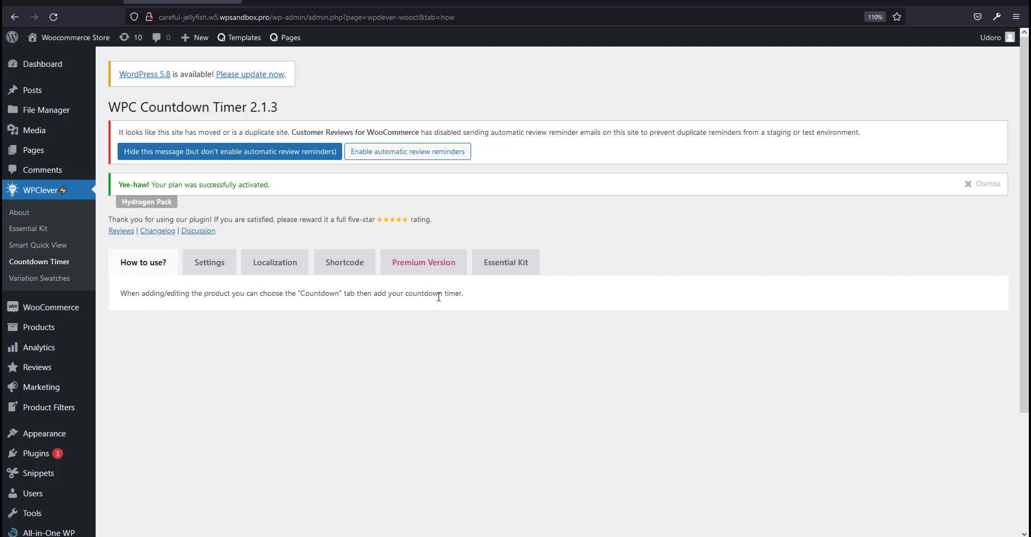
click(208, 266)
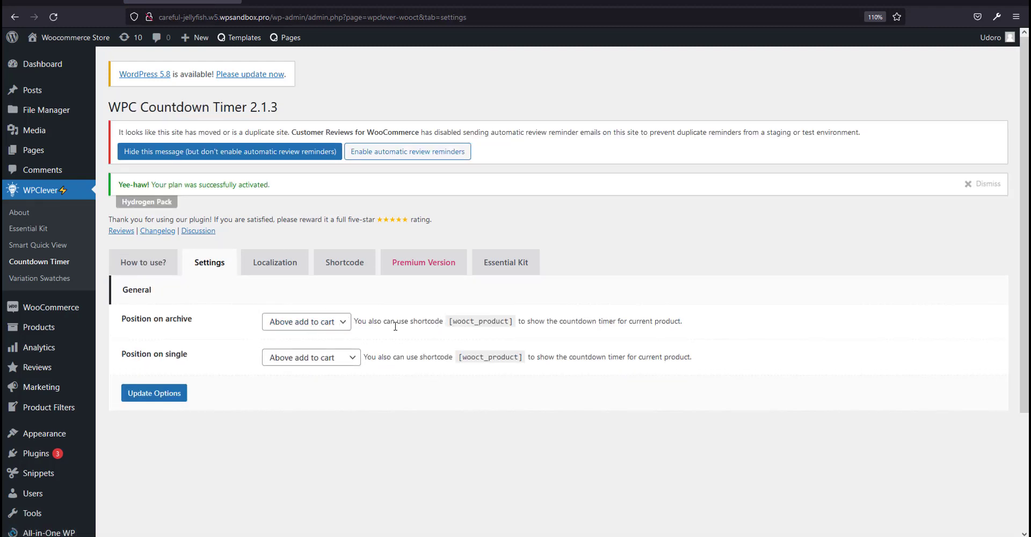
drag(456, 324, 497, 321)
click(501, 357)
drag(451, 321, 517, 325)
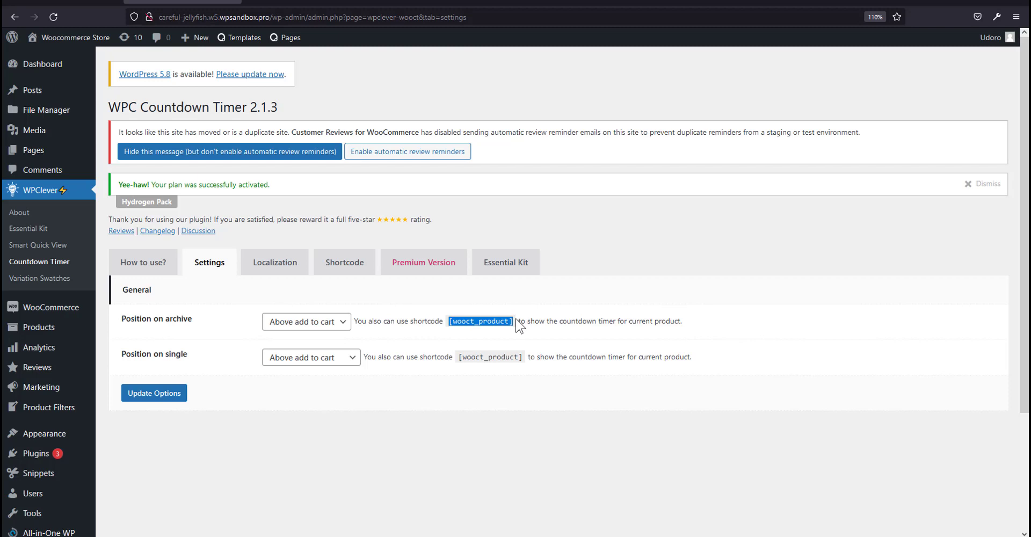
click(324, 326)
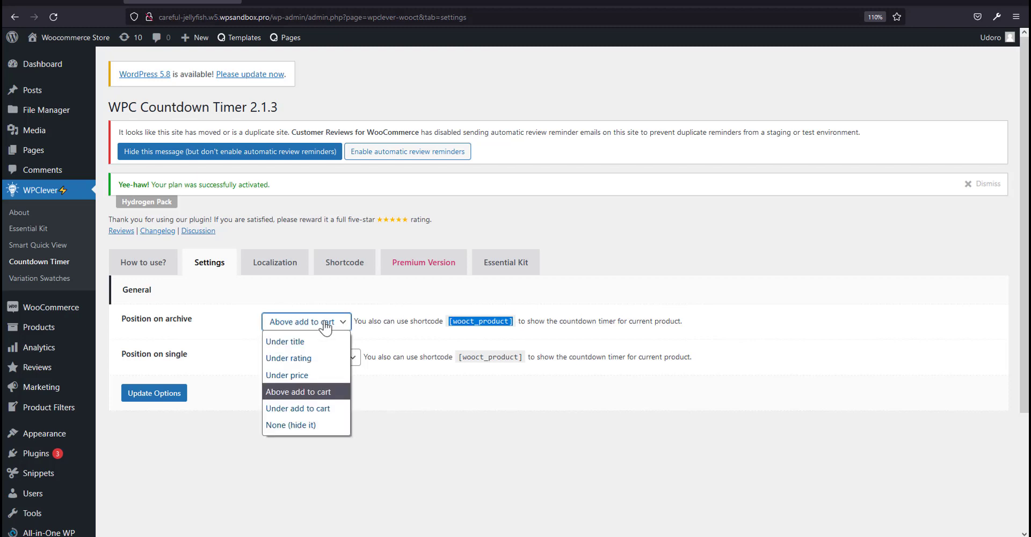
click(325, 326)
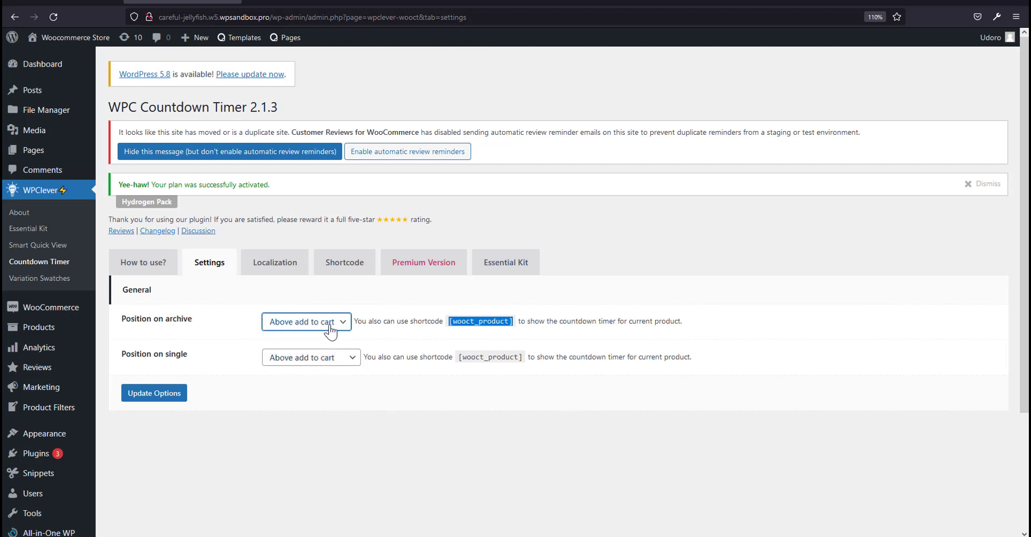
click(328, 325)
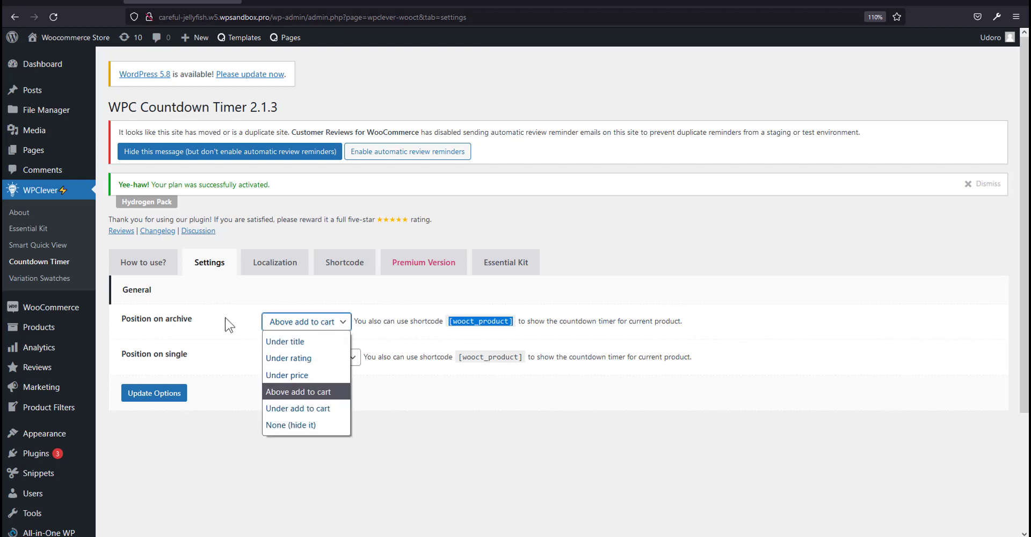
click(295, 425)
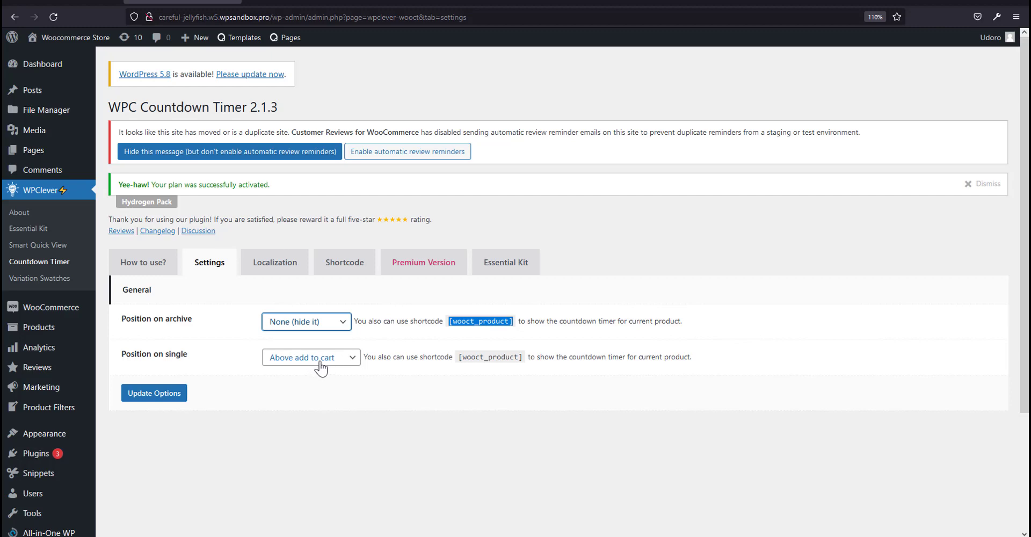
click(276, 272)
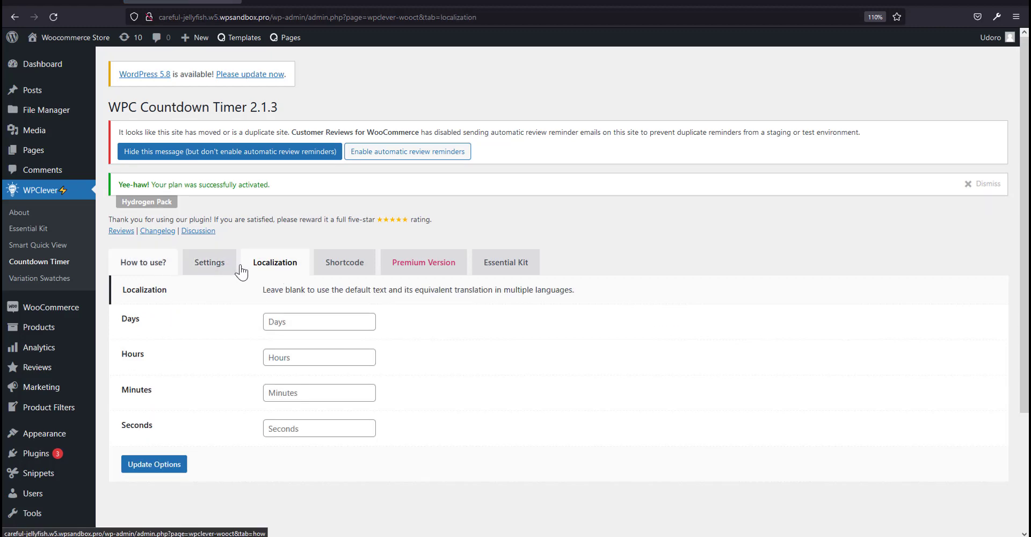
Set the countdown timer's position on archive to None (hide it) and save the plugin settings.
click(208, 269)
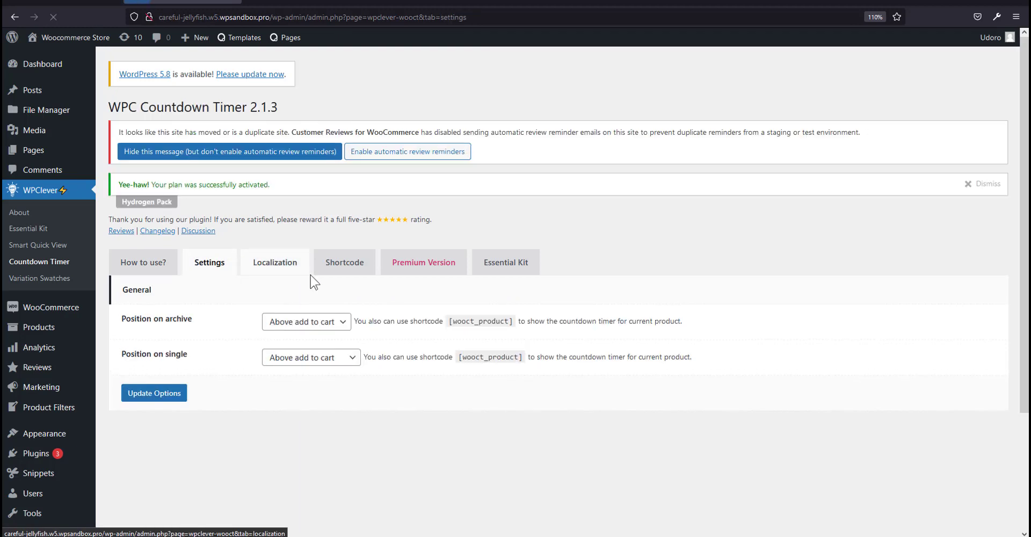
click(331, 333)
click(299, 424)
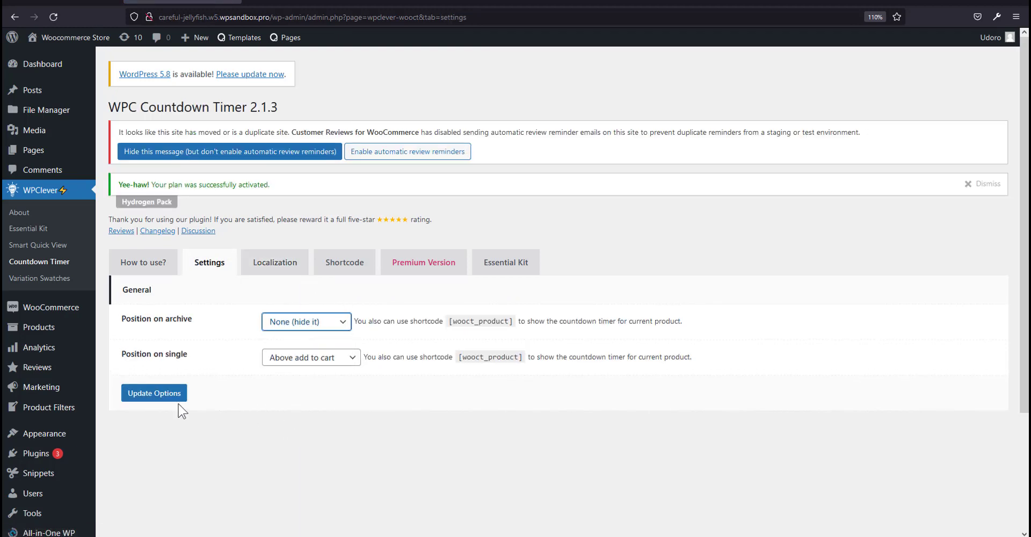
click(151, 393)
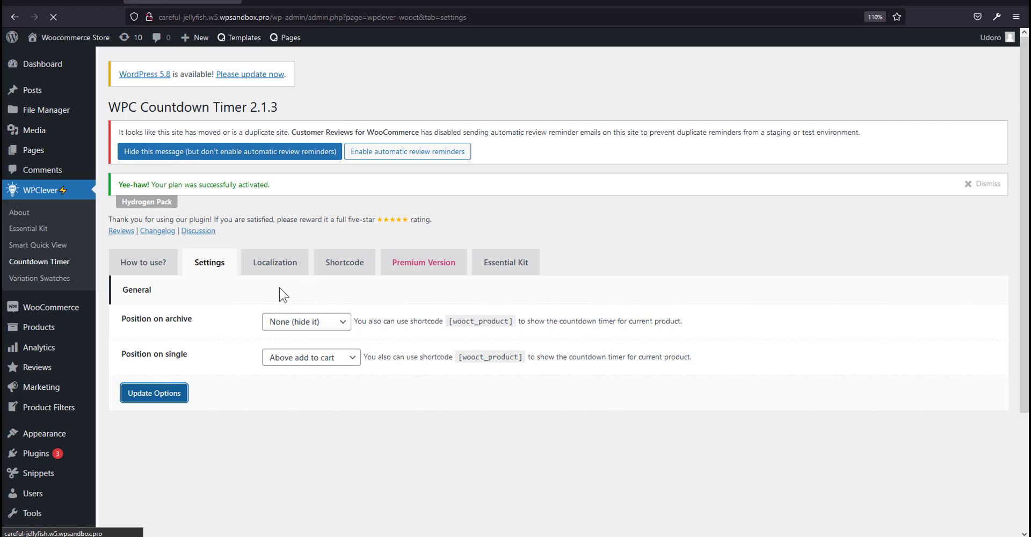
Review the countdown plugin's localization labels and its shortcode builder options.
click(276, 269)
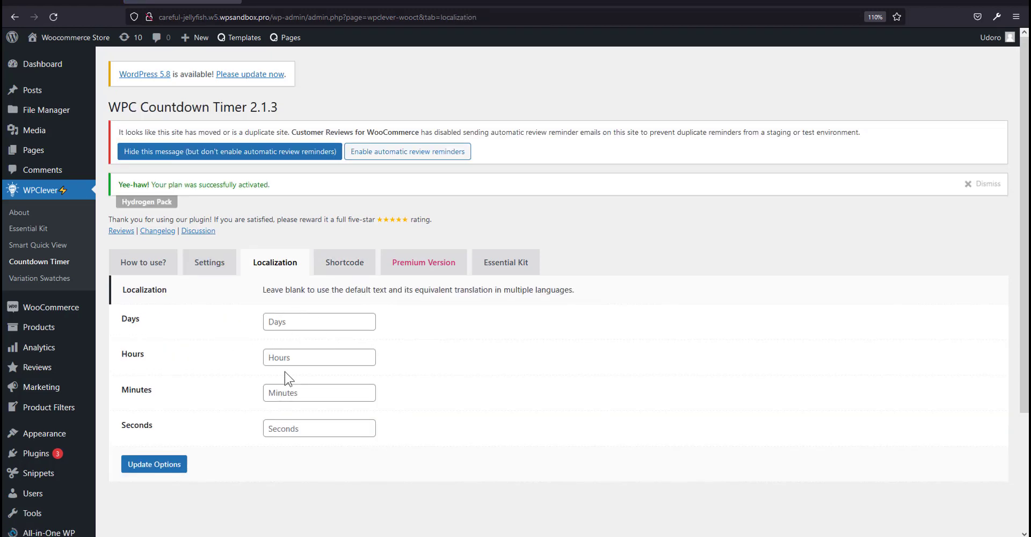
click(357, 270)
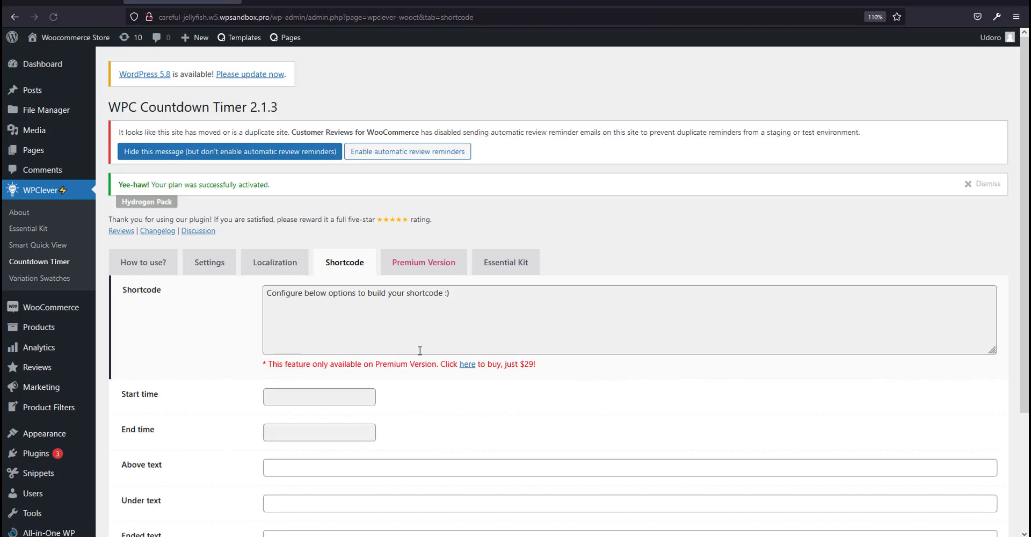
scroll(380, 310, down, 2)
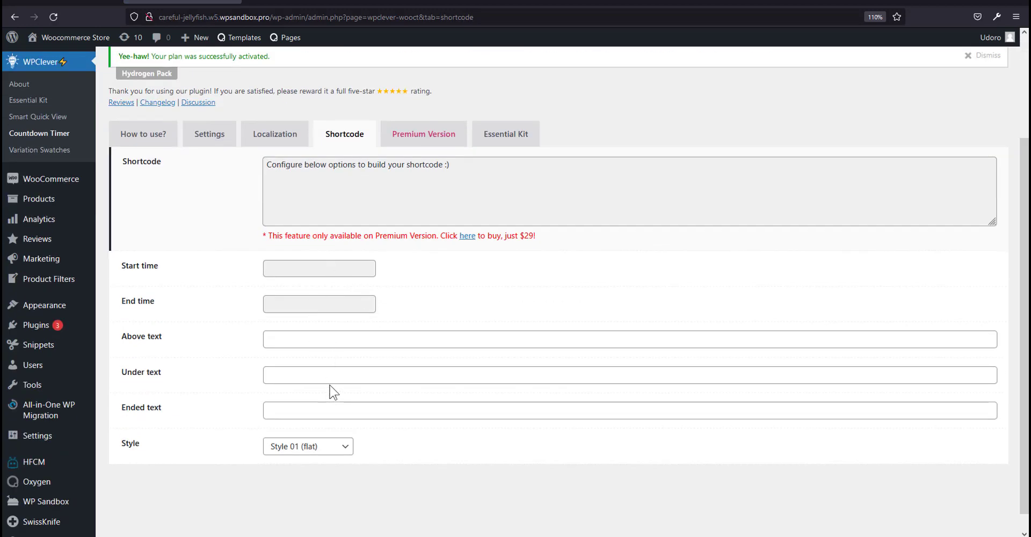
scroll(333, 392, up, 2)
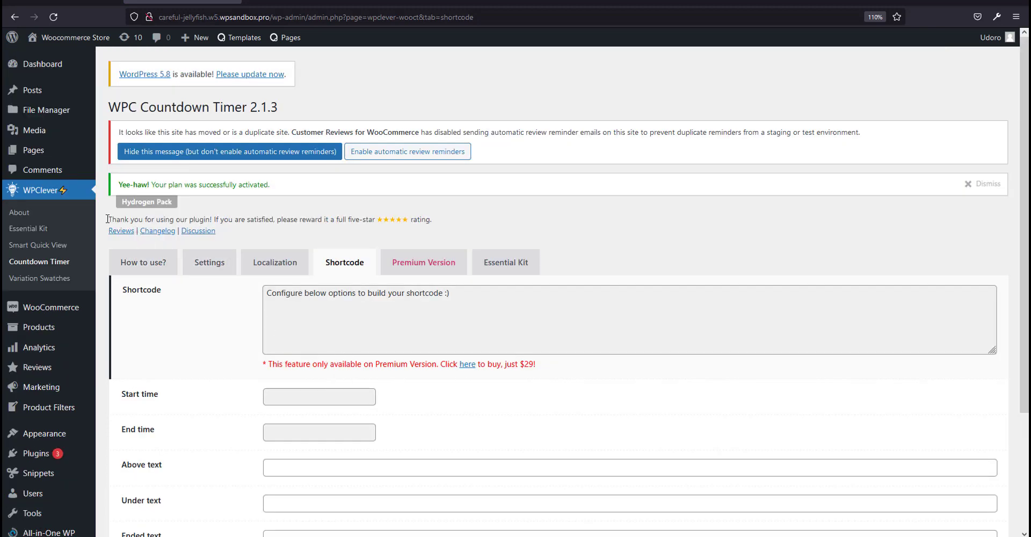
Open the product Htc Desire 21 Pro Dual SIM - Star Blue (Copy) for editing from the product list.
click(122, 345)
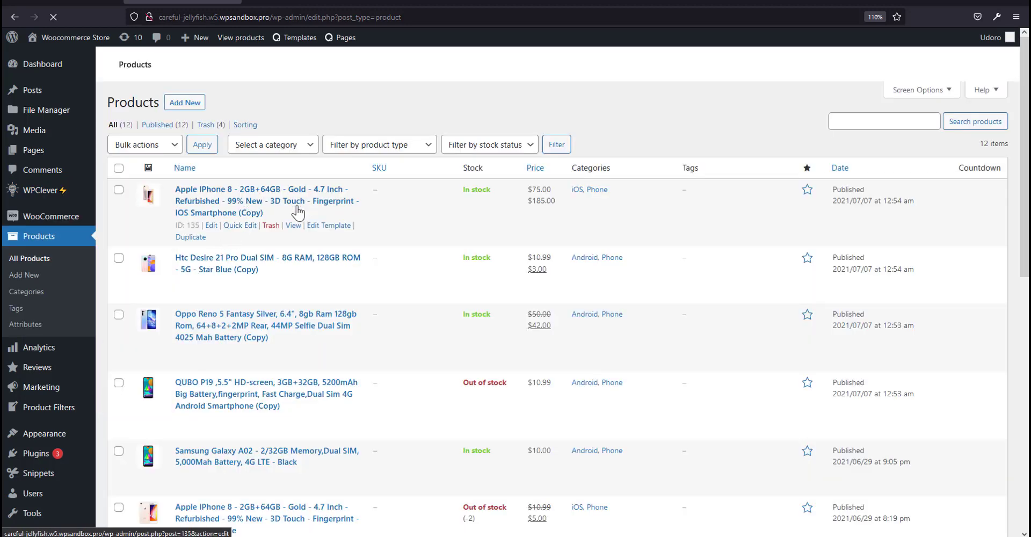
click(211, 226)
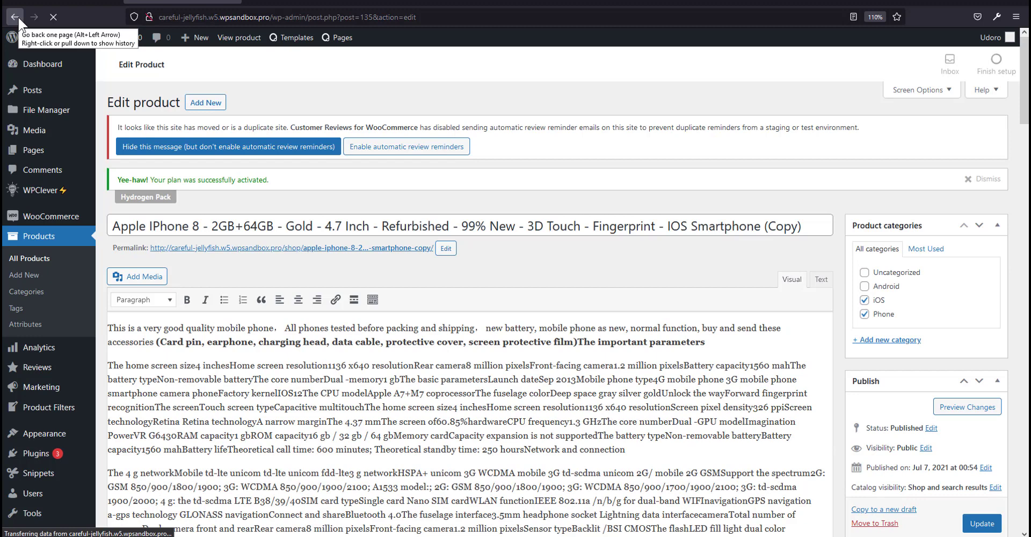
click(15, 16)
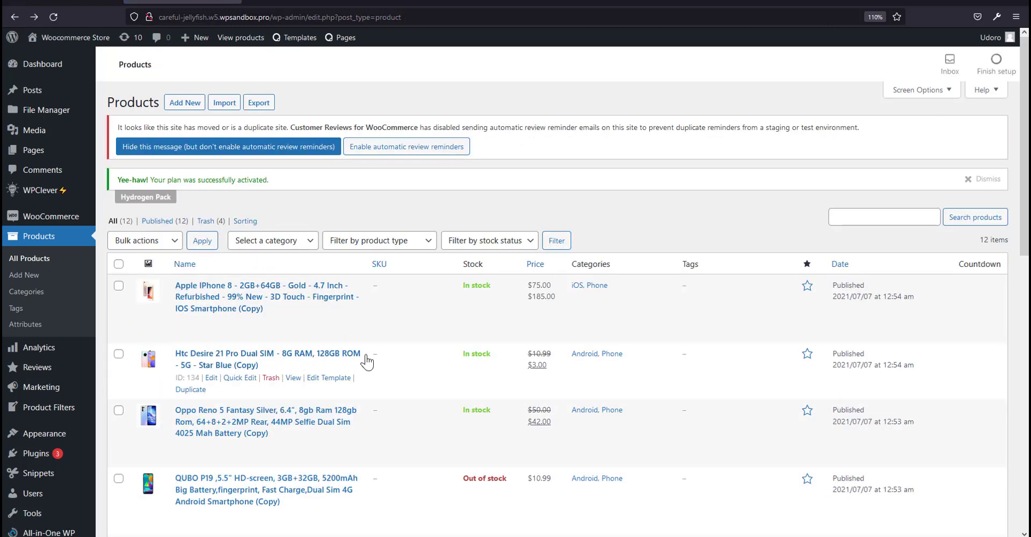
click(213, 378)
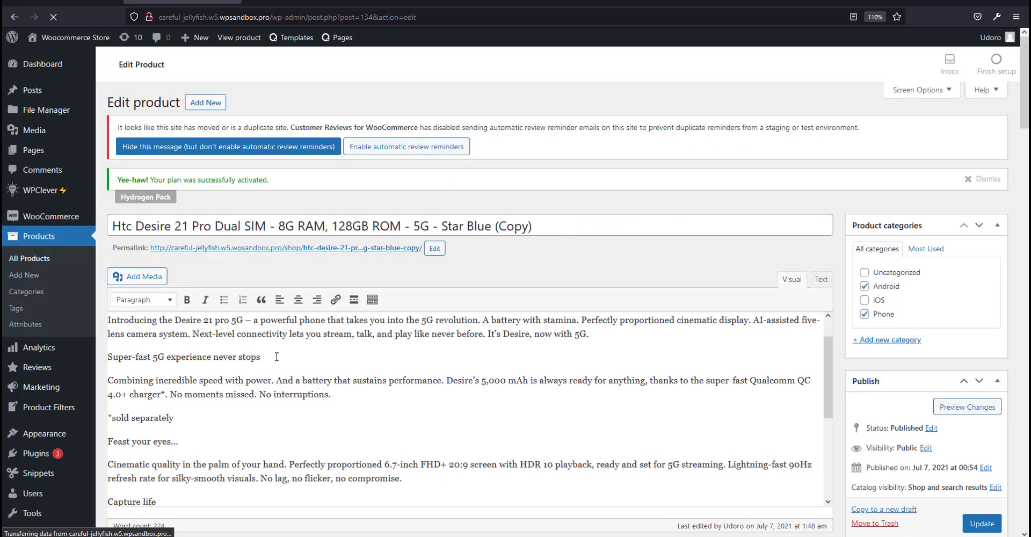
Activate the product's countdown and schedule it from 07/25/2021 02:10 am to 07/28/2021 02:10 am.
scroll(433, 297, down, 10)
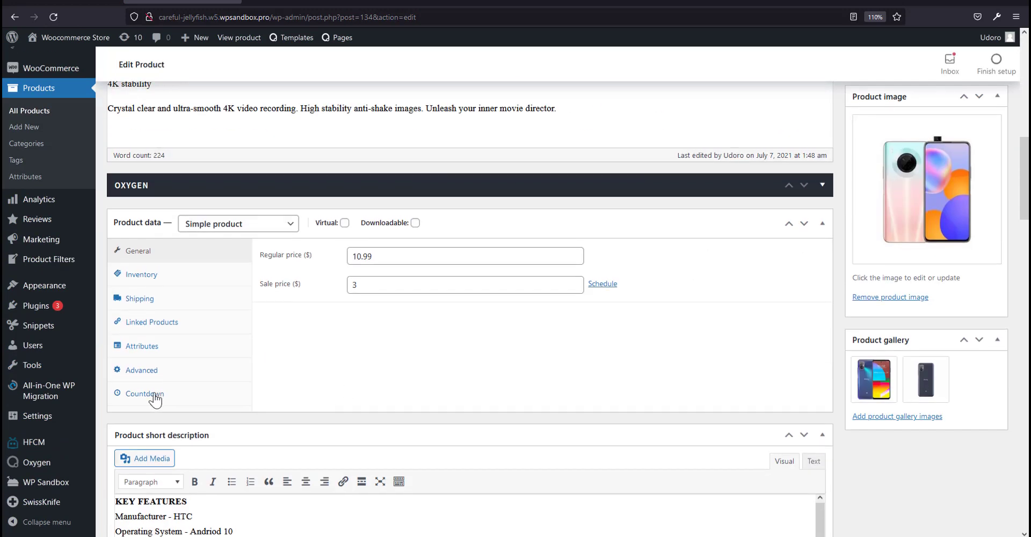
click(156, 398)
click(371, 287)
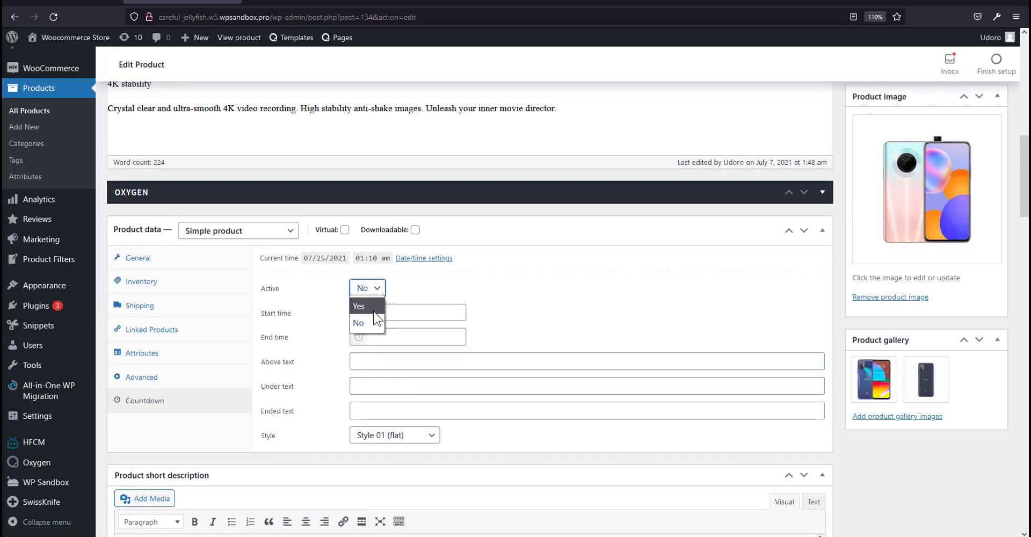
click(374, 323)
click(401, 316)
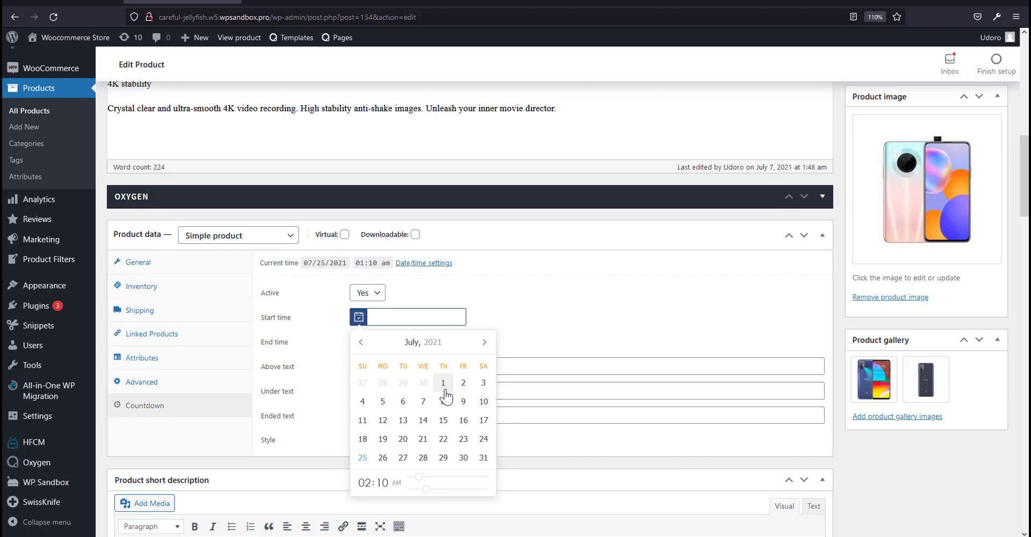
click(363, 462)
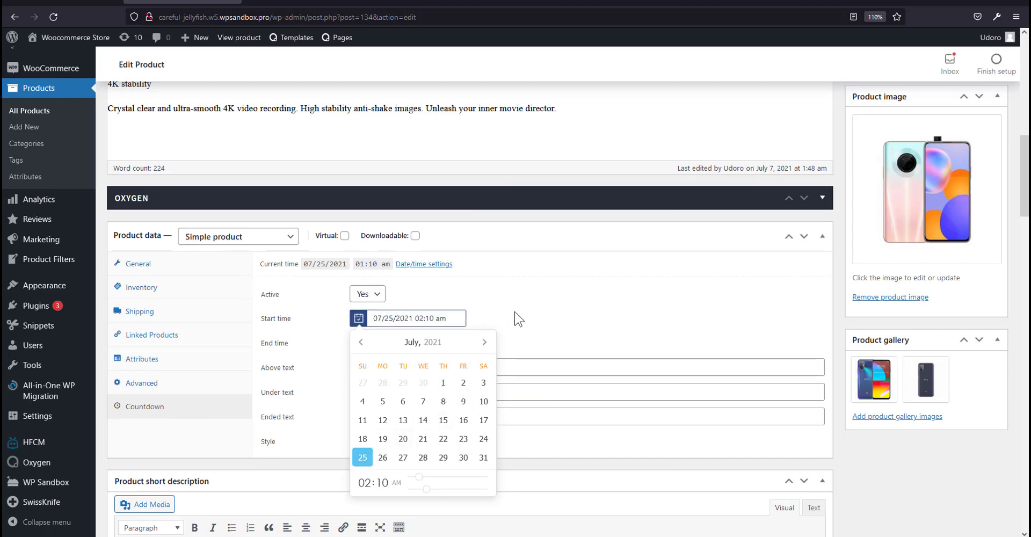
click(589, 291)
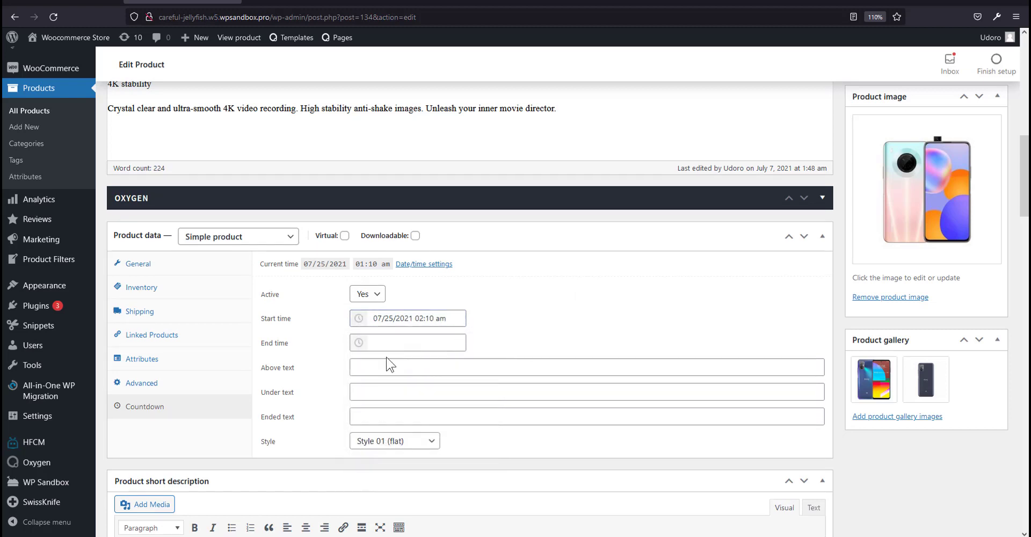
click(358, 344)
click(423, 486)
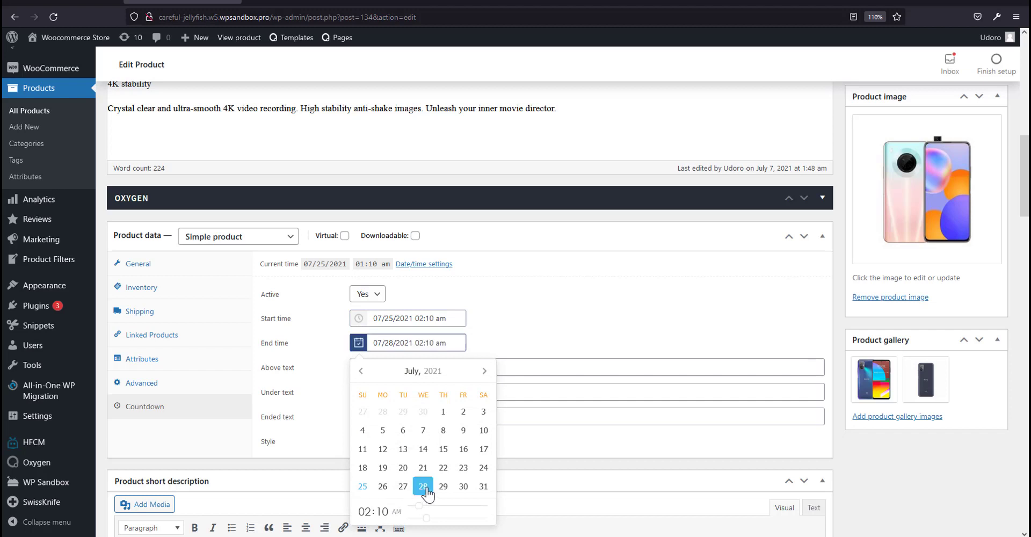
click(612, 306)
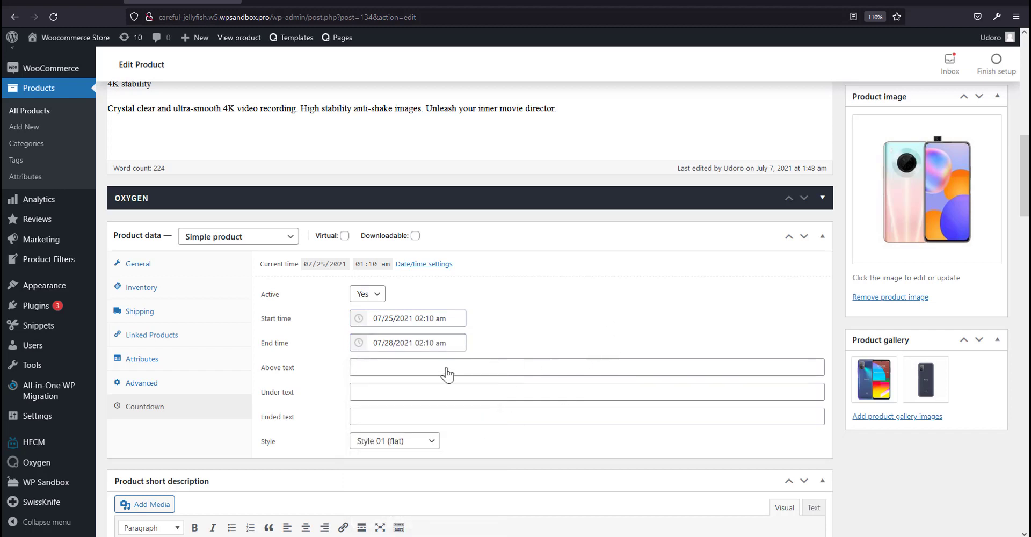
Enter "Hurry now!" as the above text, "Before this ends" as the under text and "Offer ended" as the ended text, with Style 01 (flat).
click(446, 375)
key(ctrl+a)
text(H)
click(441, 401)
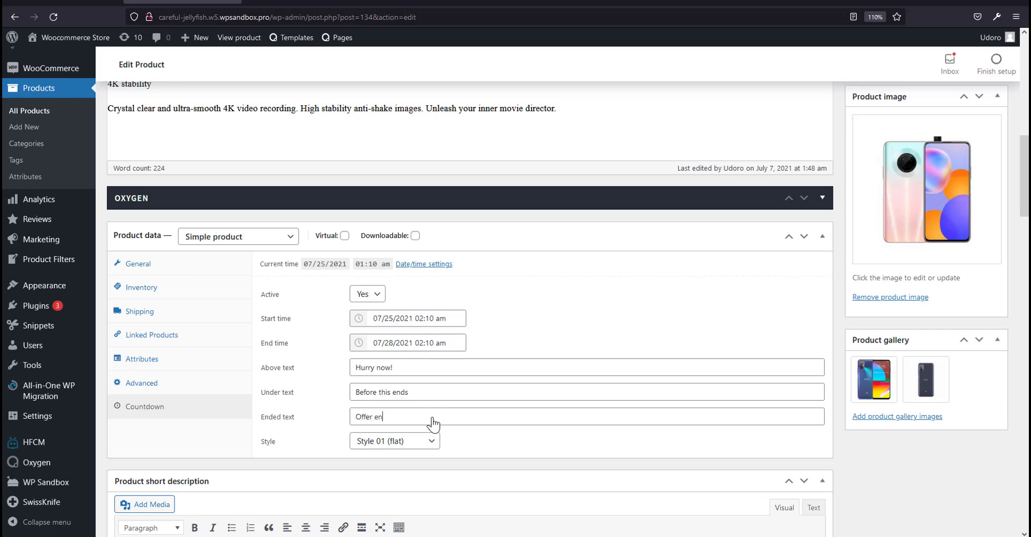
click(424, 442)
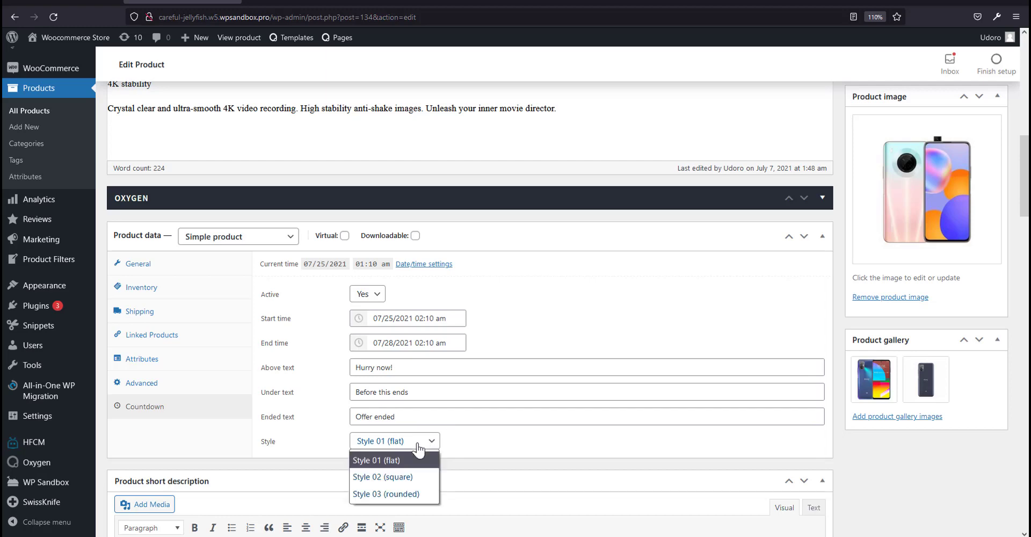
click(419, 465)
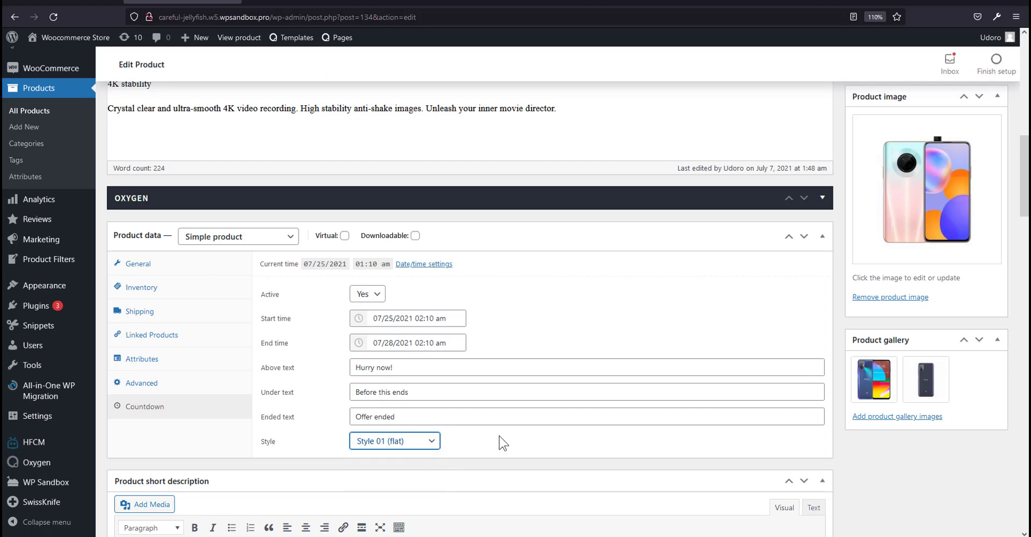
Update the product to save its countdown settings.
scroll(714, 344, down, 5)
scroll(714, 344, up, 15)
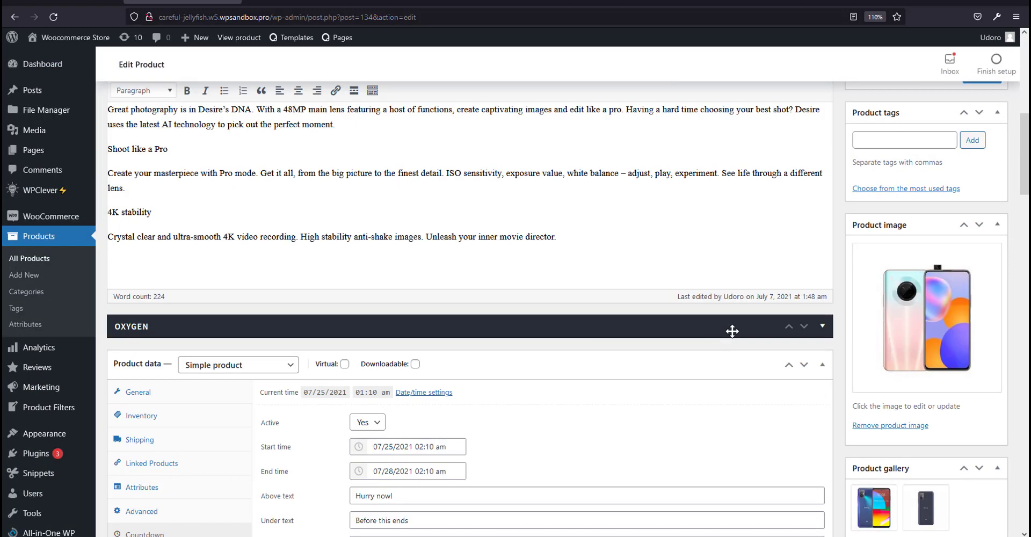
click(982, 395)
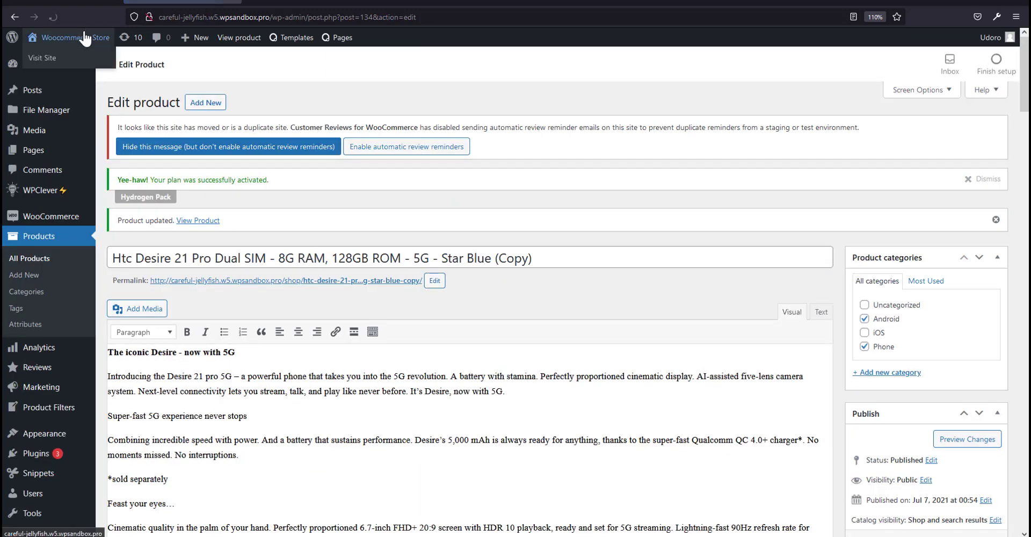
View the live Htc Desire 21 Pro product page, check it for the countdown timer, and return to the product's edit page.
mouse_move(64, 60)
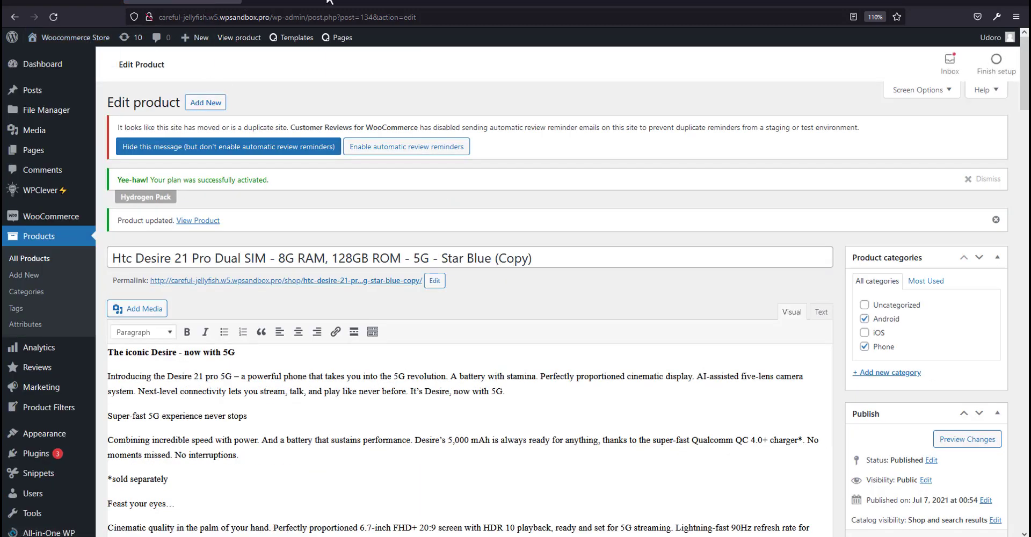
click(338, 2)
click(217, 2)
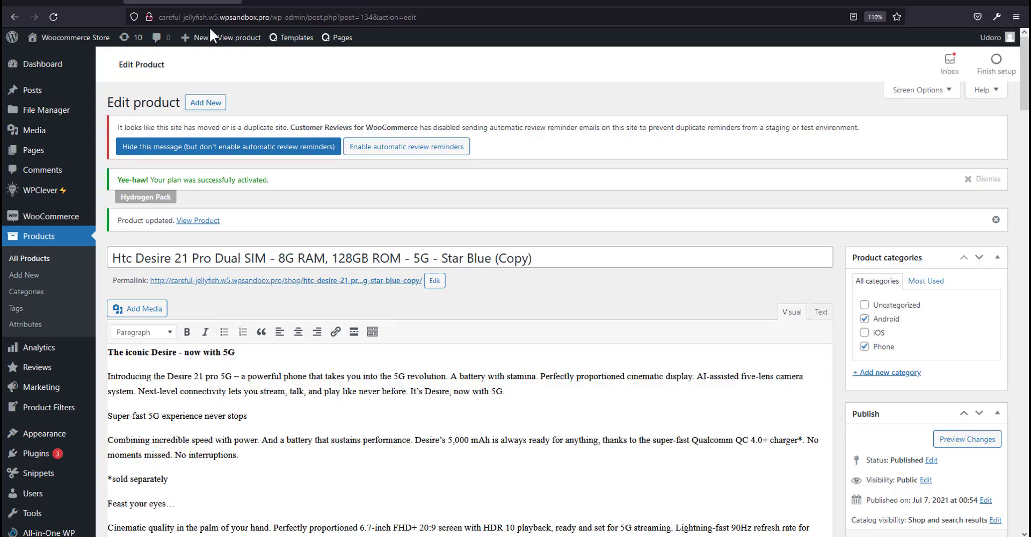
click(198, 220)
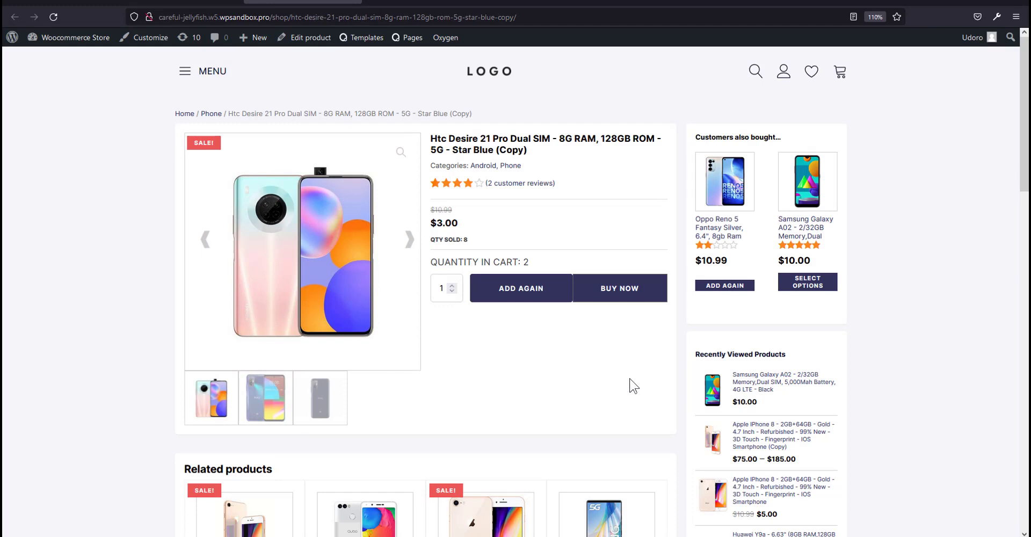
scroll(621, 295, down, 2)
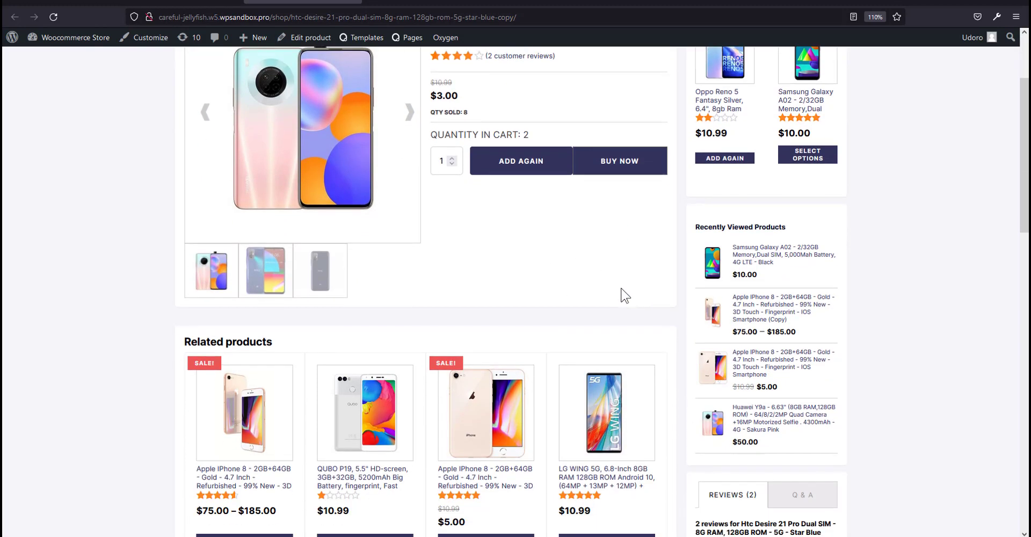
scroll(652, 306, up, 2)
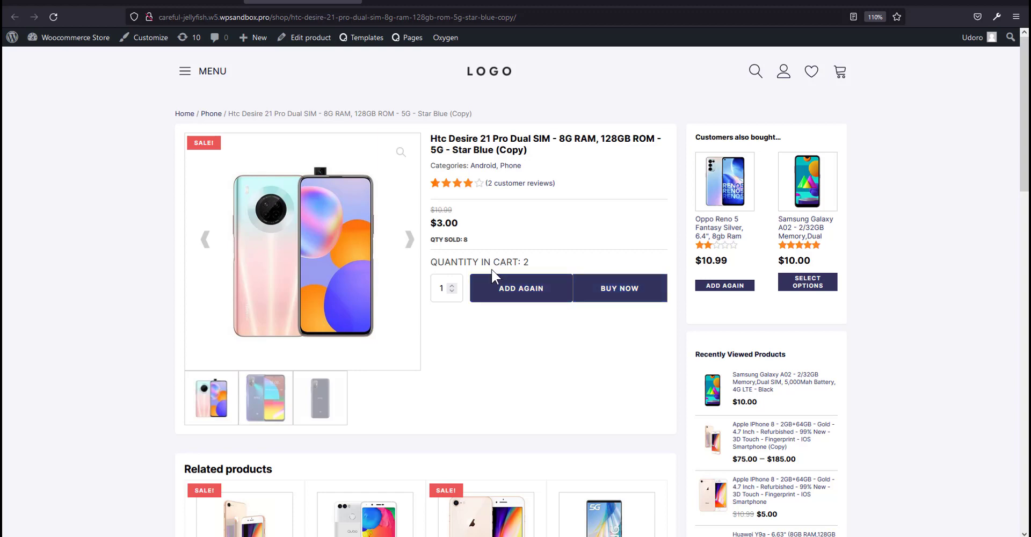
scroll(625, 301, down, 3)
scroll(633, 300, up, 3)
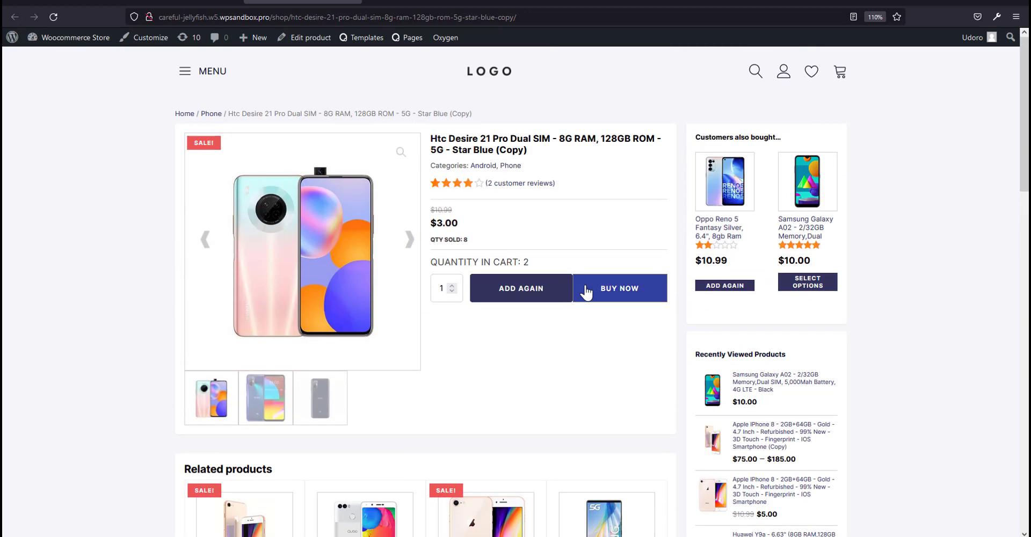
click(306, 37)
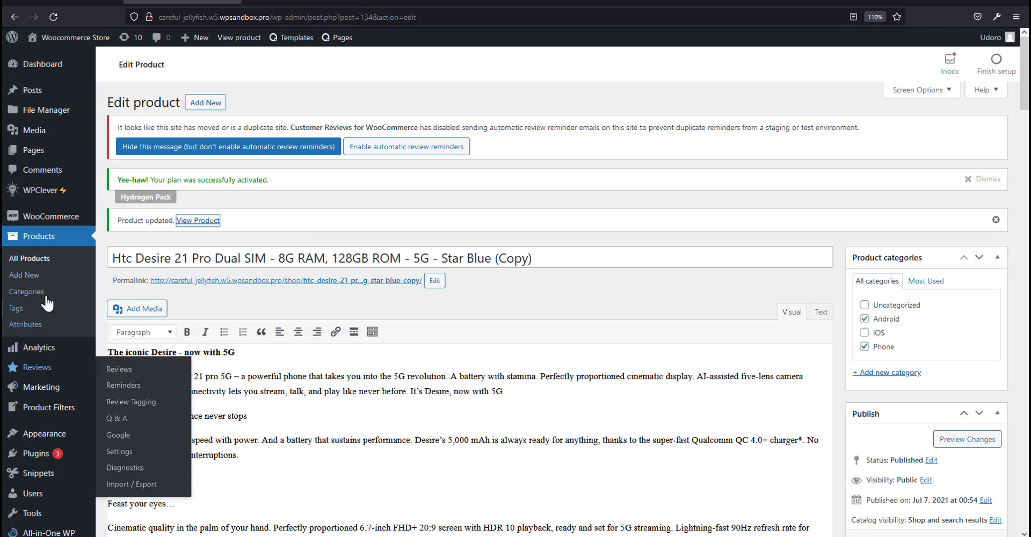
Review the Htc Desire 21 Pro product's price data and its saved countdown activation, start and end times, texts and style.
mouse_move(54, 193)
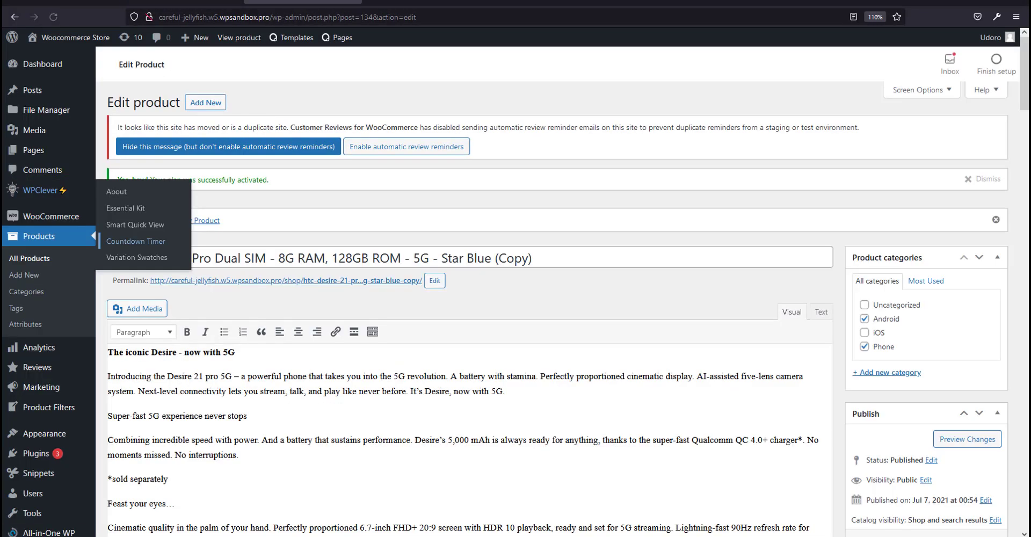
scroll(329, 386, down, 1)
scroll(329, 385, down, 15)
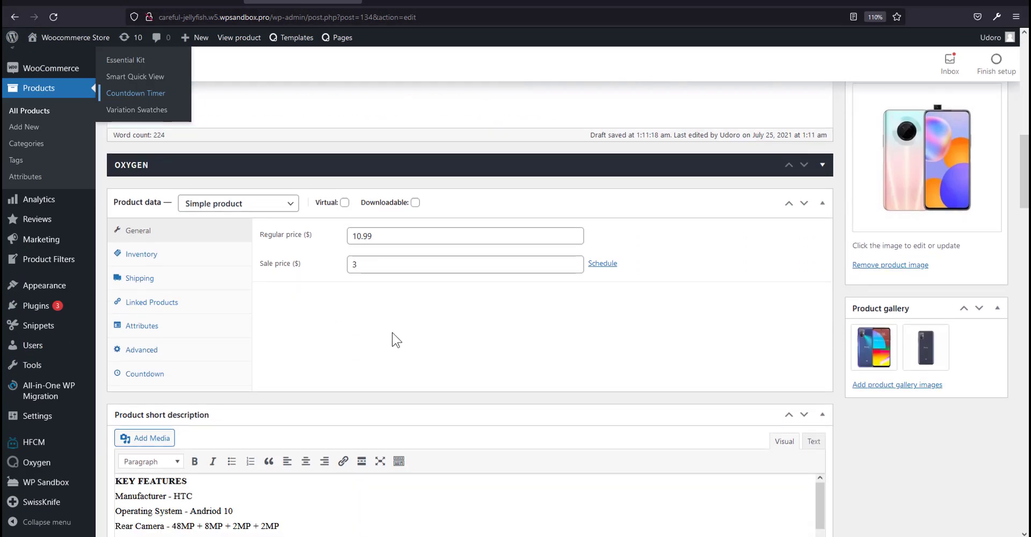
scroll(310, 385, up, 10)
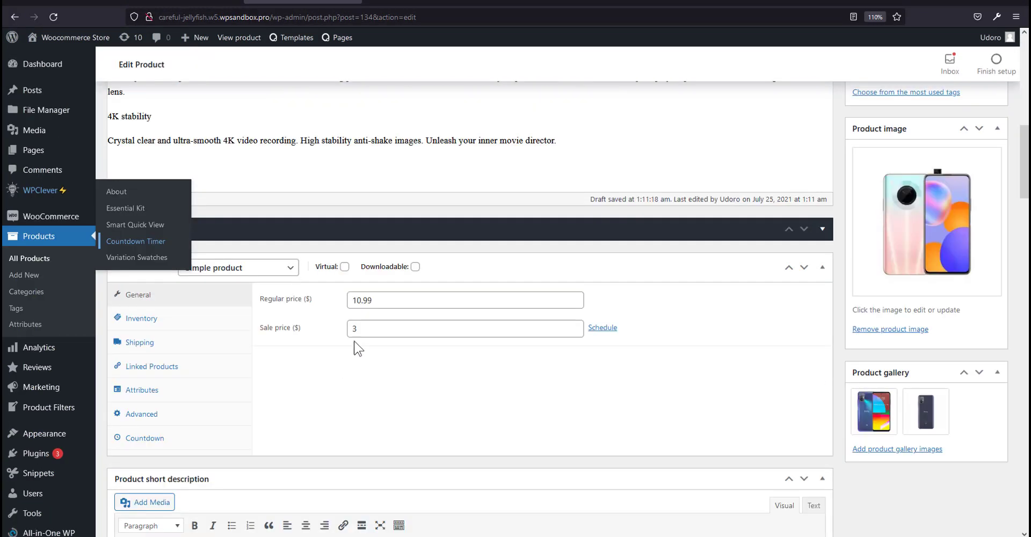
click(583, 185)
click(160, 439)
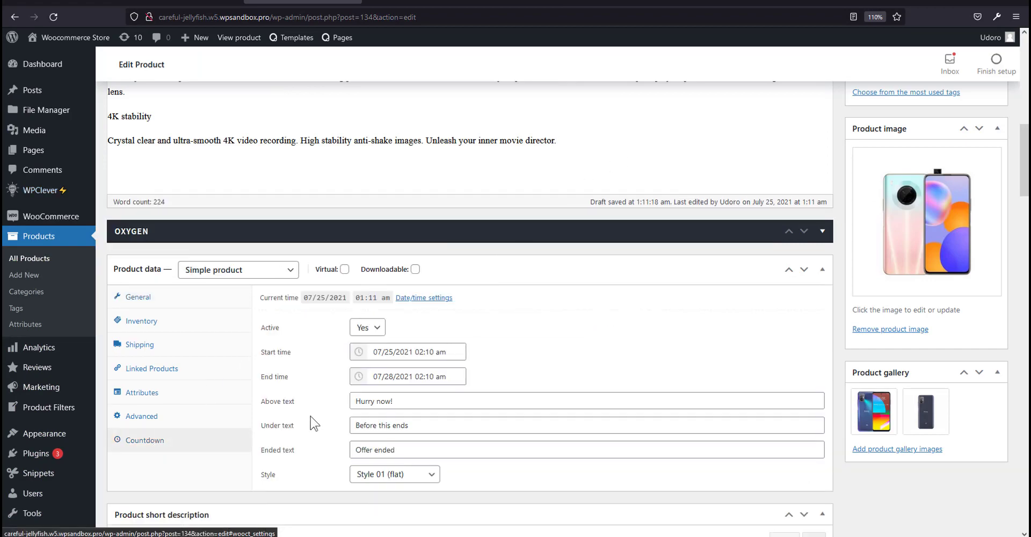
scroll(424, 389, up, 5)
scroll(425, 386, up, 10)
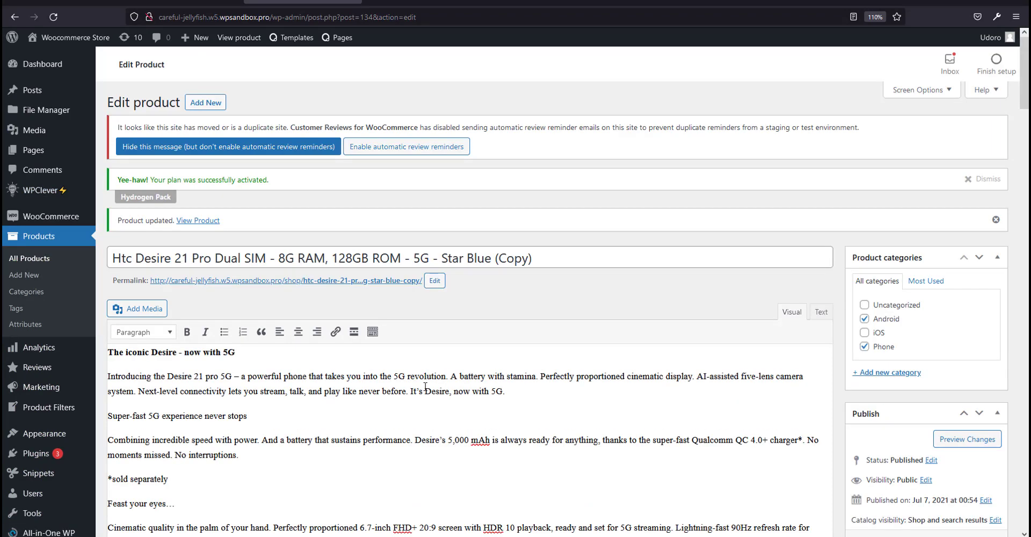
scroll(423, 385, down, 12)
click(152, 174)
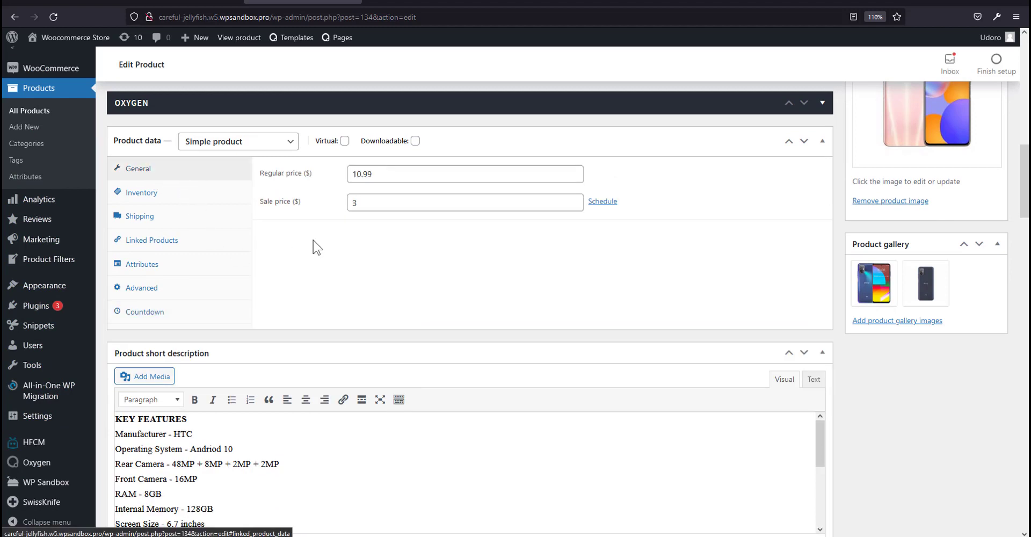
scroll(289, 310, up, 1)
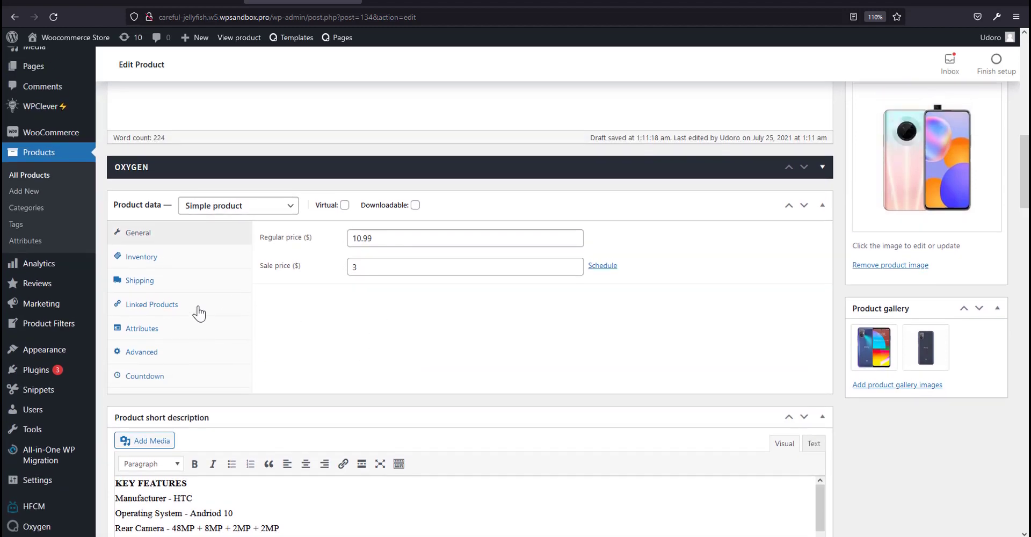
click(143, 375)
click(424, 290)
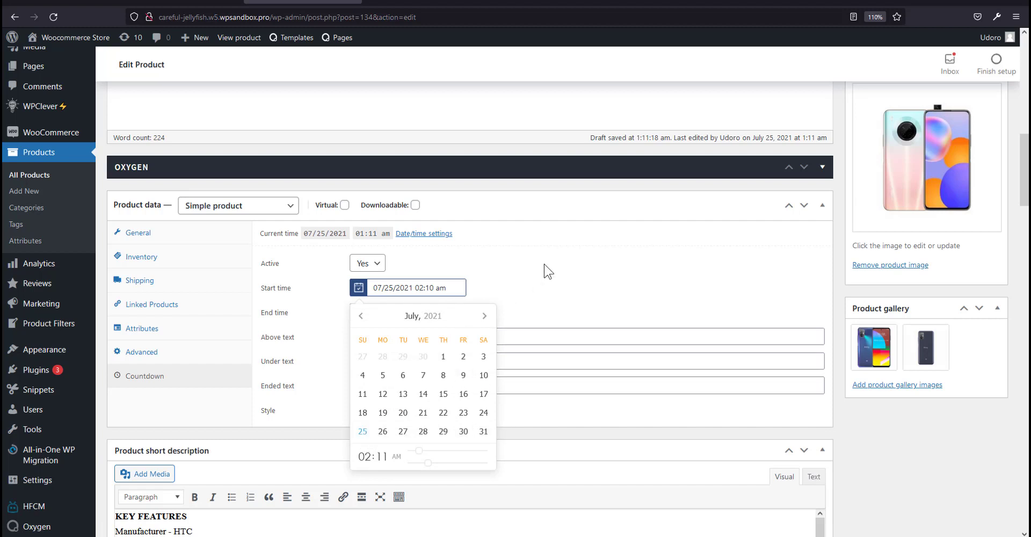
Copy the [wooct_product] shortcode from the WPC Countdown Timer settings and switch to the single product template in the Oxygen builder.
click(477, 317)
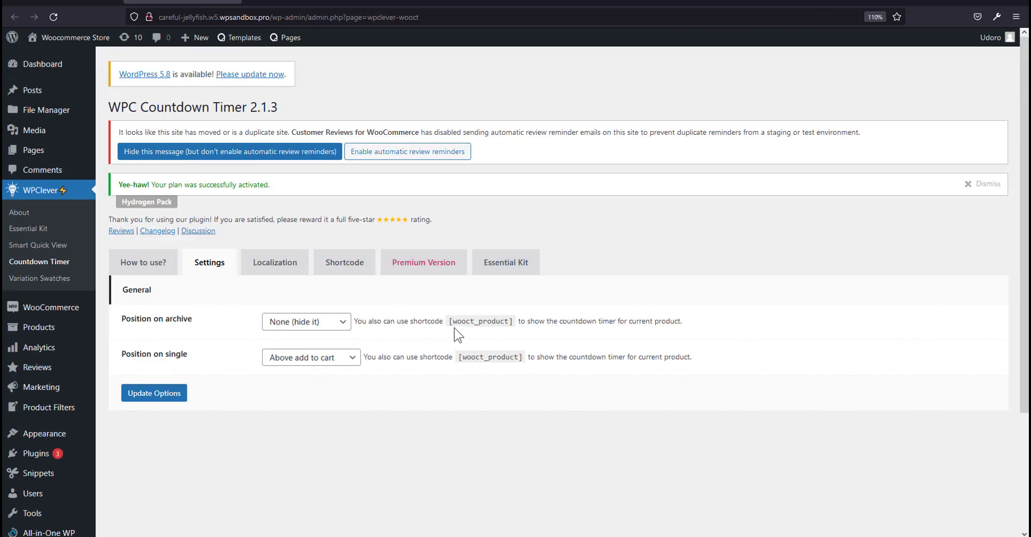
drag(450, 323, 512, 325)
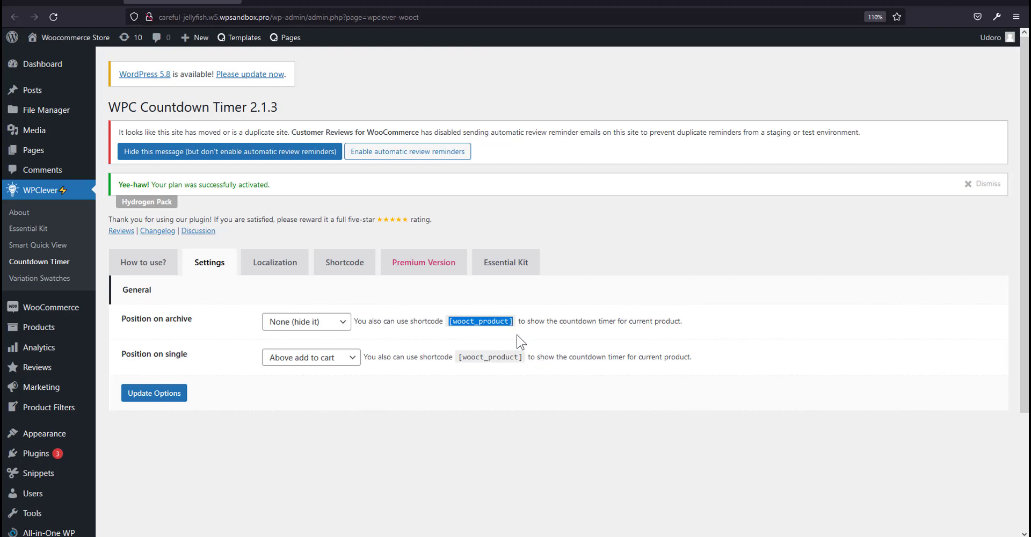
click(62, 2)
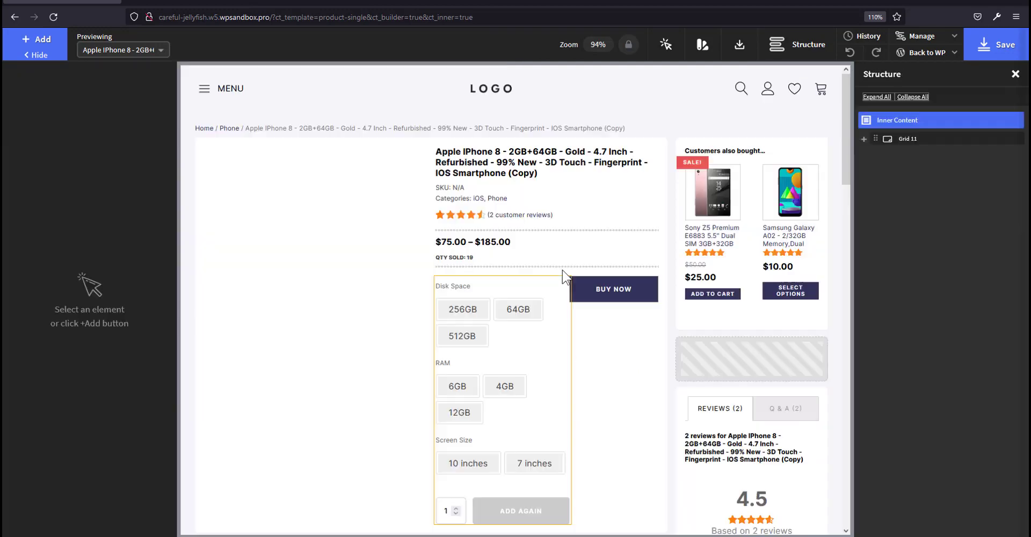
Add a Shortcode element at the end of the product details container in the single product template.
scroll(584, 303, down, 10)
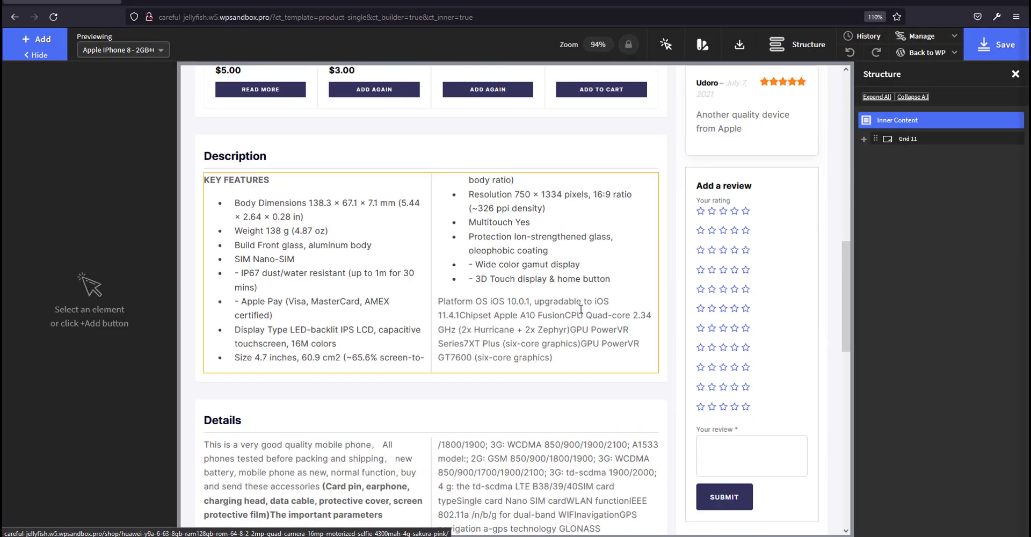
scroll(579, 317, up, 11)
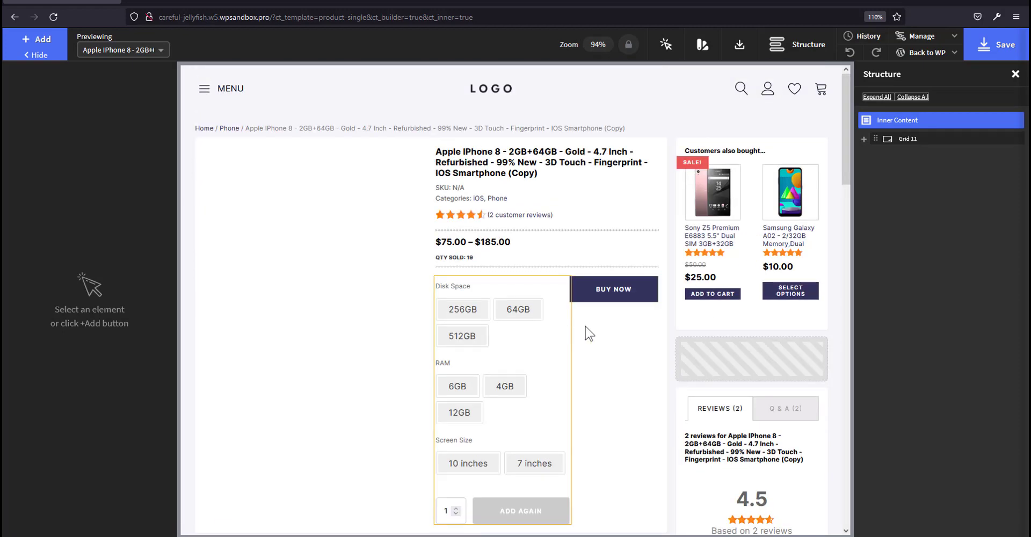
click(616, 336)
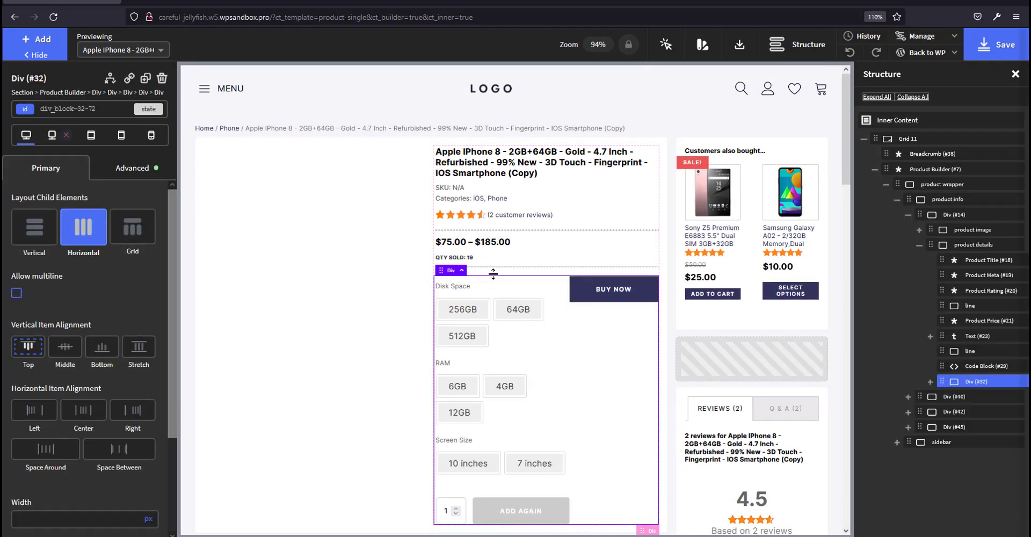
scroll(593, 356, down, 2)
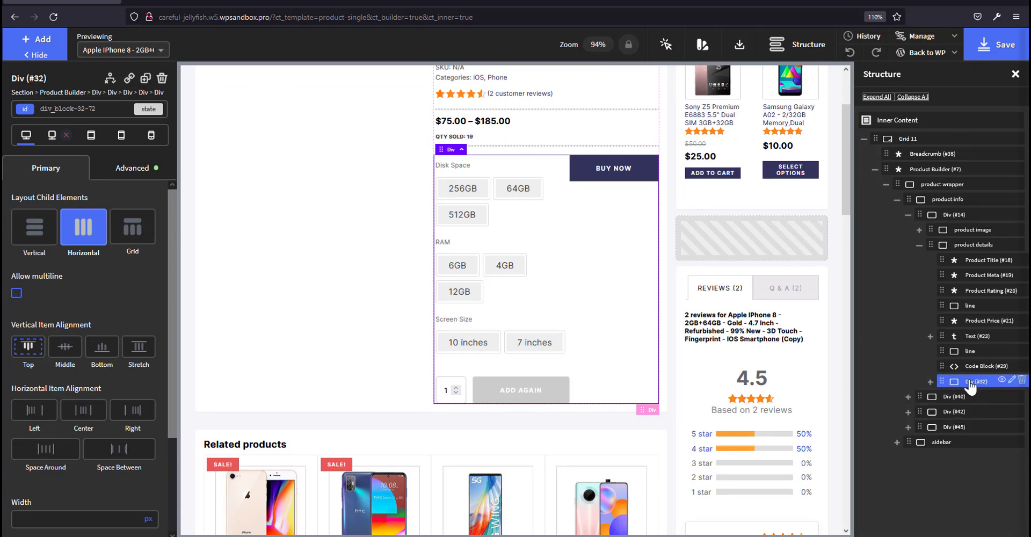
click(921, 245)
click(920, 246)
click(974, 245)
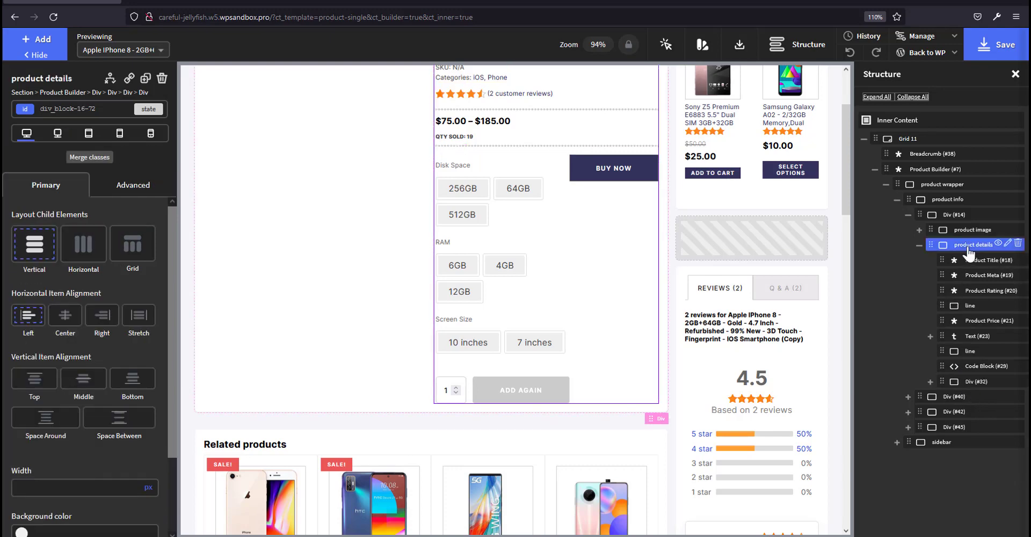
click(59, 47)
text(sho)
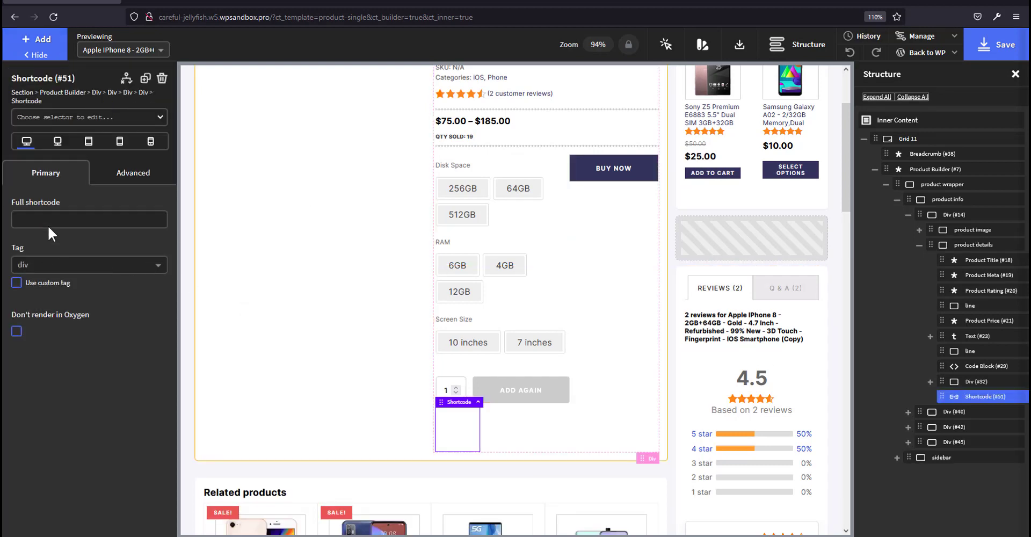
Set the new element's full shortcode to [wooct_product] and dismiss the rendering error.
click(54, 218)
key(ctrl+v)
key(ctrl+z)
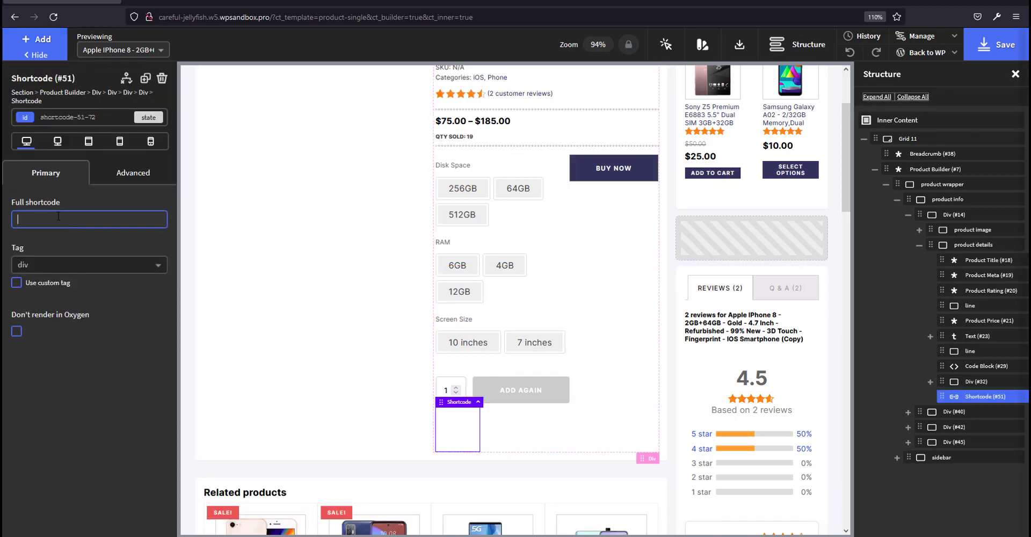
click(79, 221)
click(78, 300)
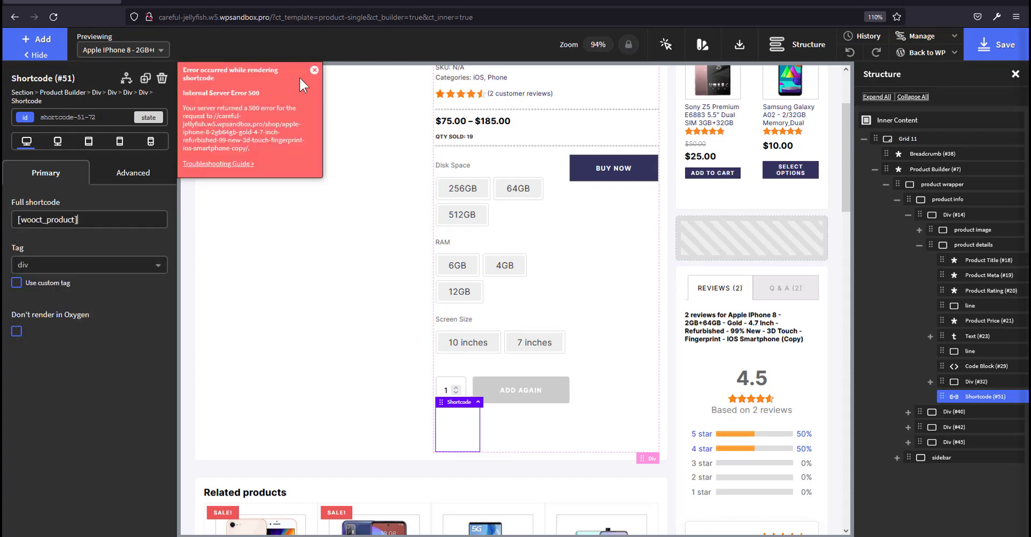
click(314, 70)
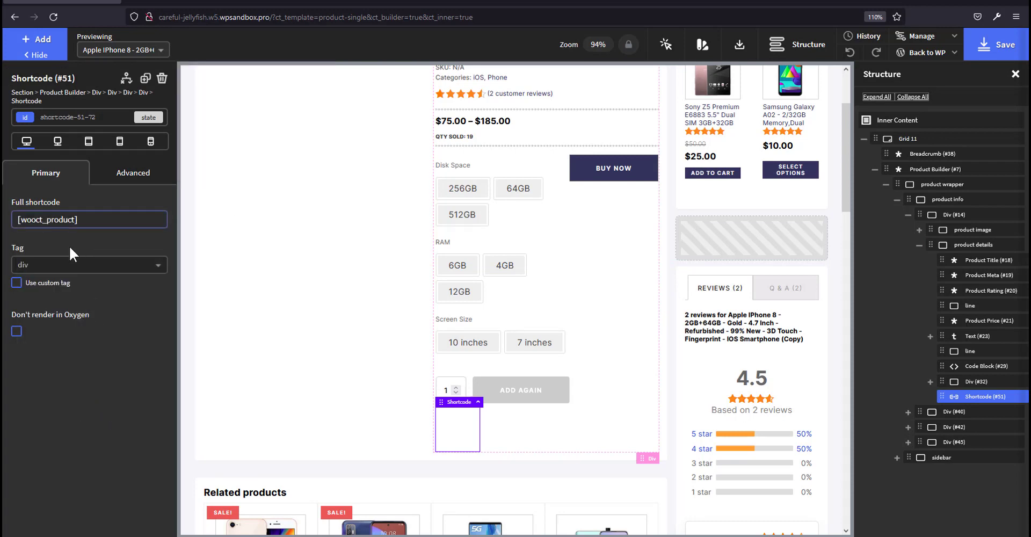
Set the Shortcode element's width to 100% and save the template.
click(129, 172)
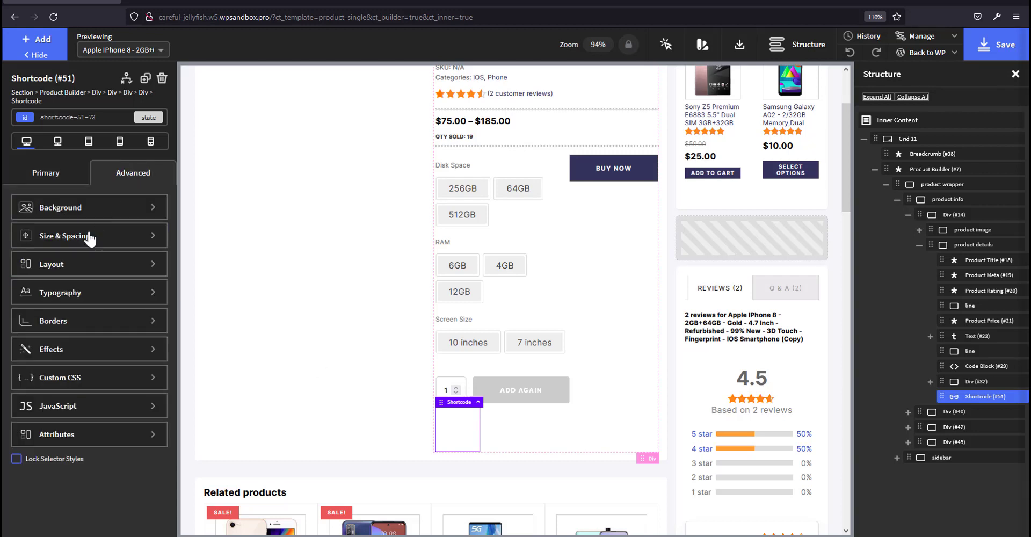
click(90, 236)
click(51, 345)
click(53, 361)
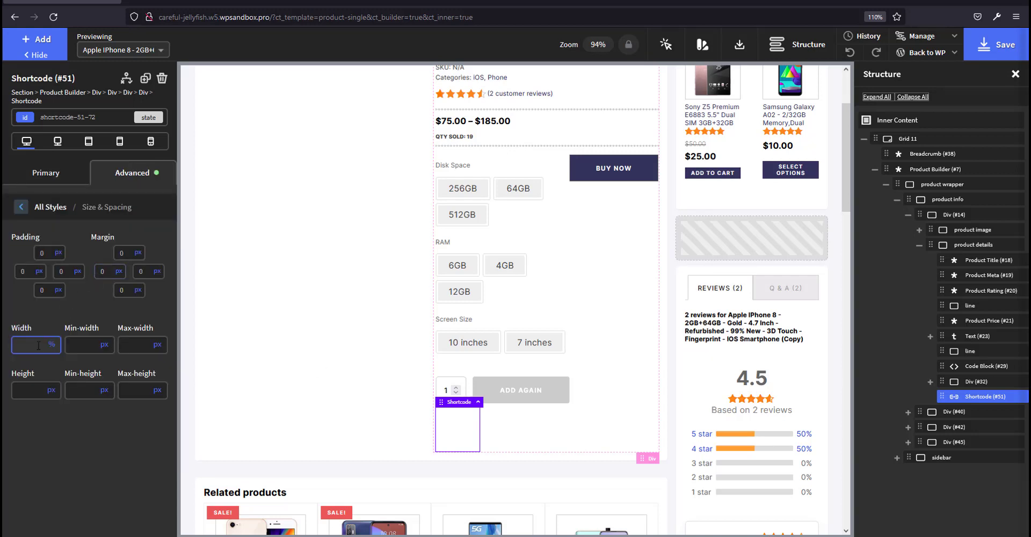
click(39, 345)
text(100)
click(27, 415)
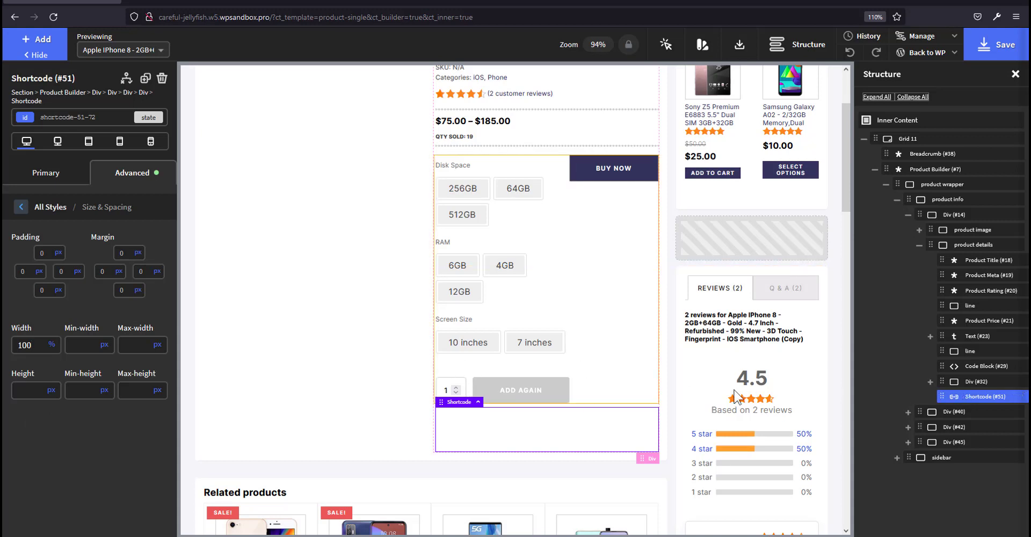
click(978, 46)
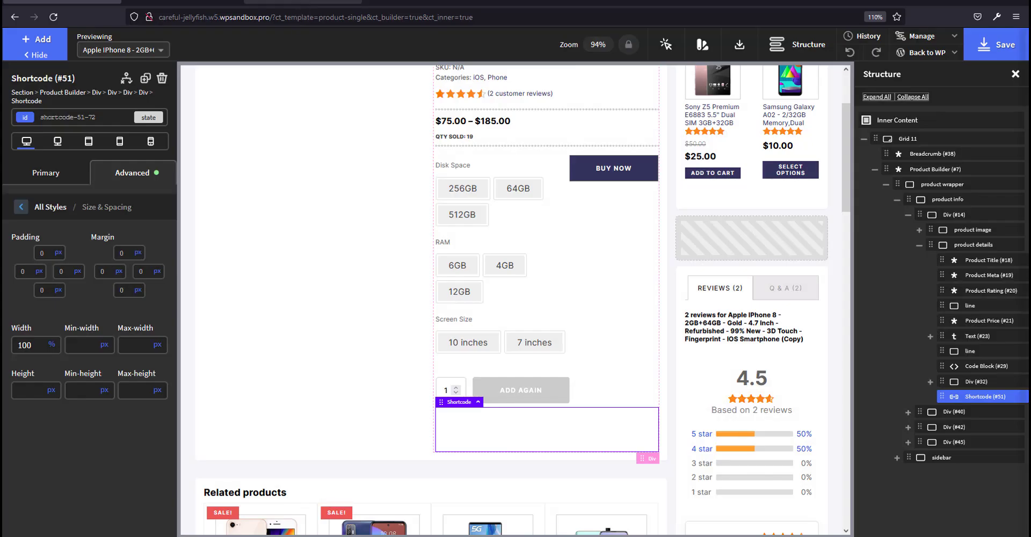
Reload the live Htc Desire 21 Pro product page and check it for the countdown timer.
click(303, 2)
click(408, 1)
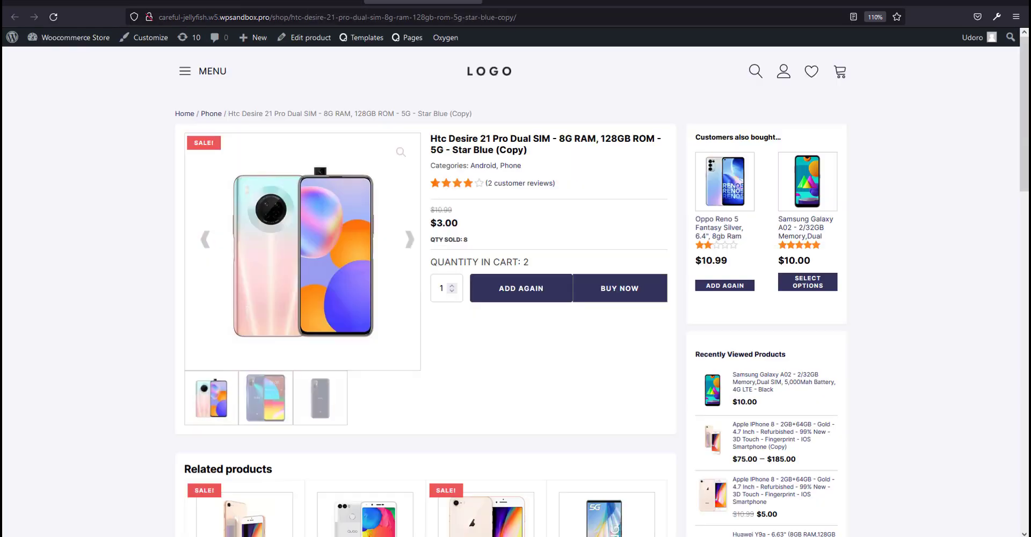
key(F5)
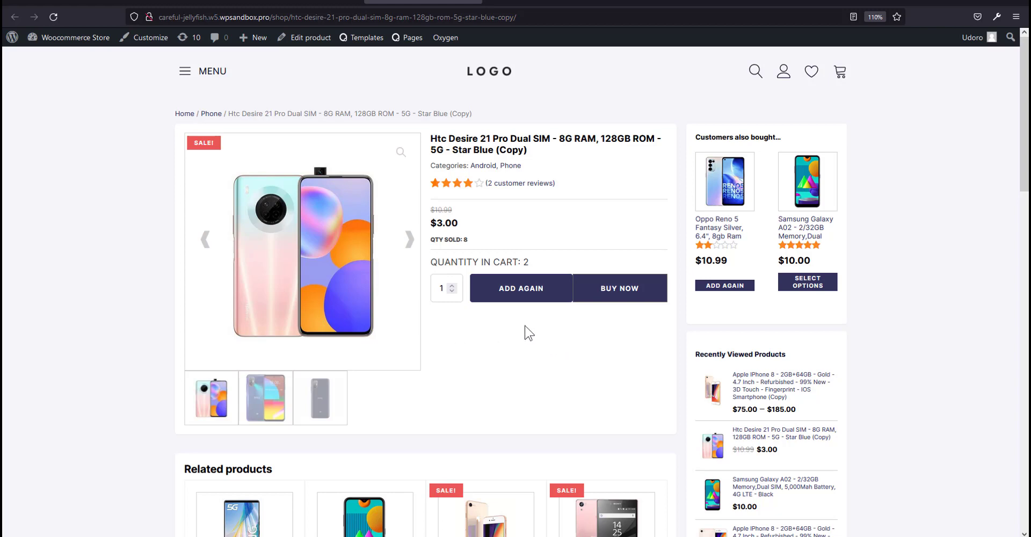
Return to the Htc Desire product's edit page and recheck its countdown activation and start time against the current time.
click(311, 2)
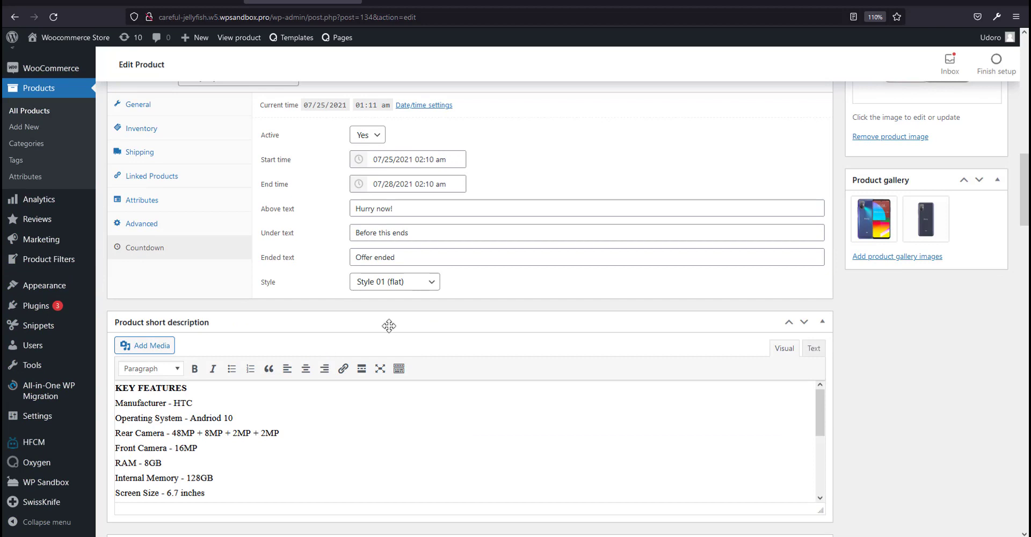
scroll(389, 326, up, 3)
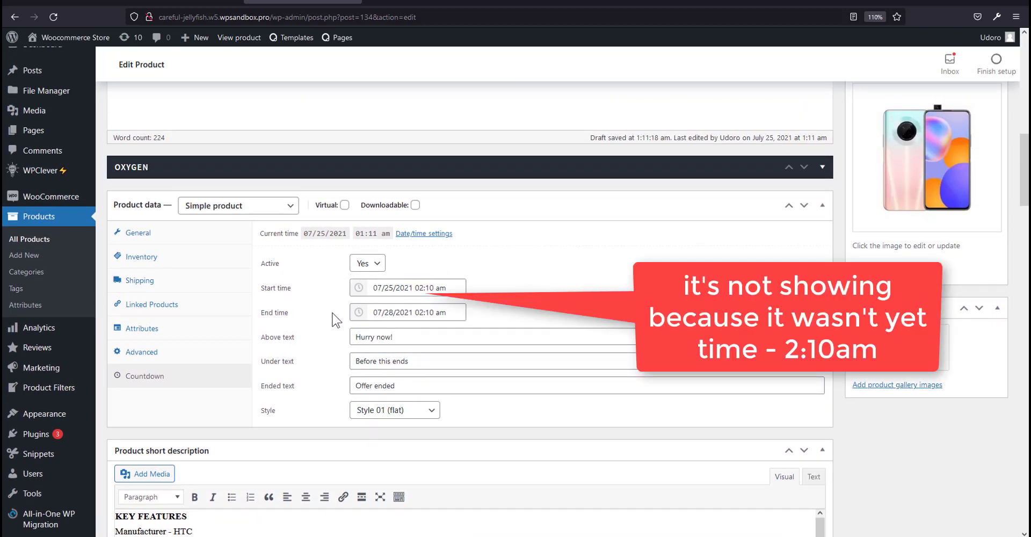
scroll(449, 351, up, 4)
scroll(449, 351, down, 5)
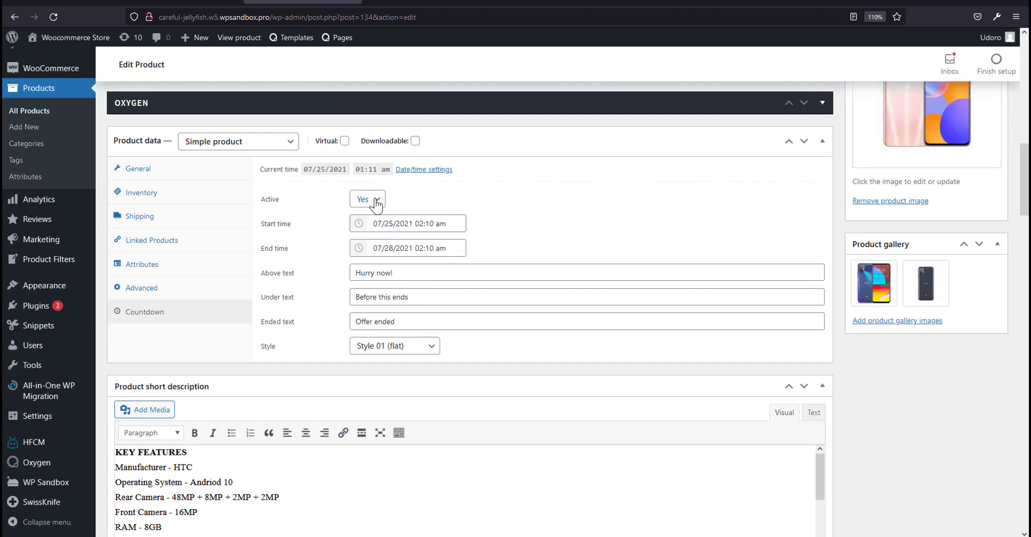
scroll(413, 357, up, 3)
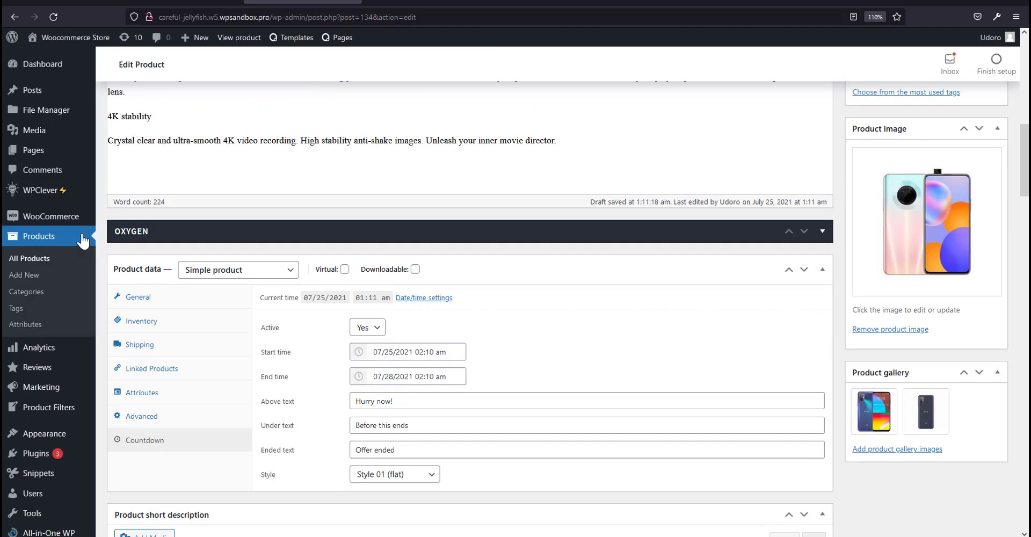
Open the Oppo Reno 5 Fantasy Silver (Copy) product for editing and find its product data settings.
mouse_move(46, 192)
click(123, 238)
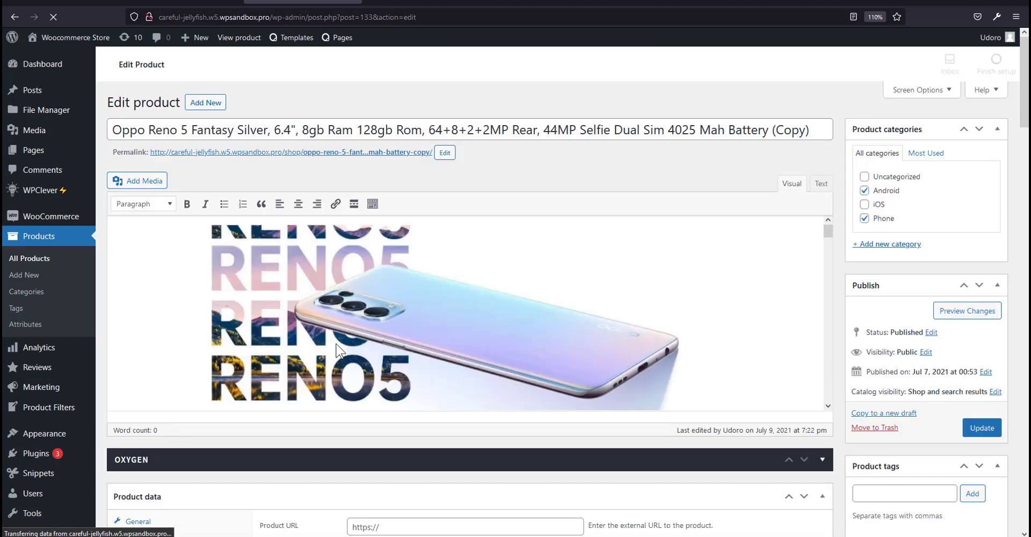
scroll(881, 280, down, 20)
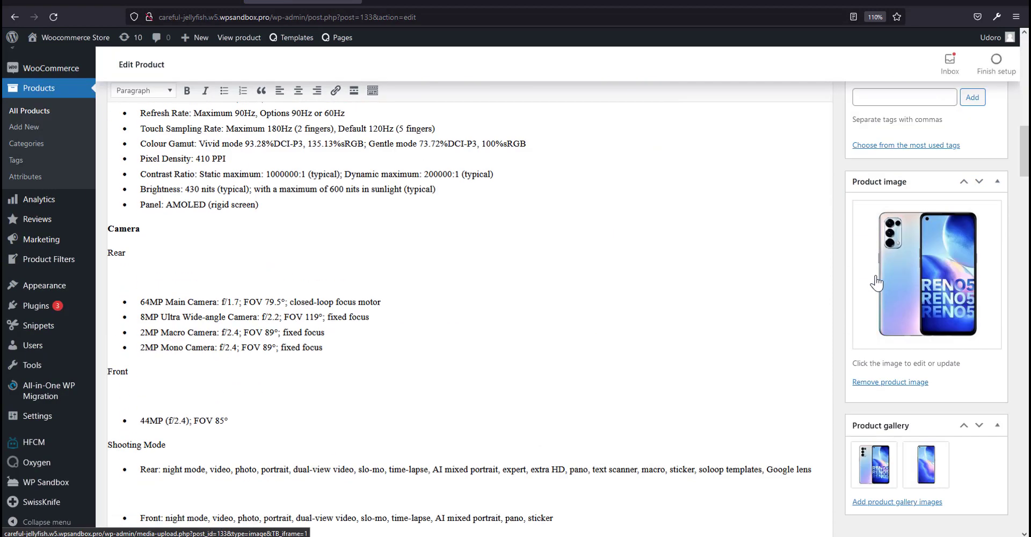
scroll(894, 292, up, 20)
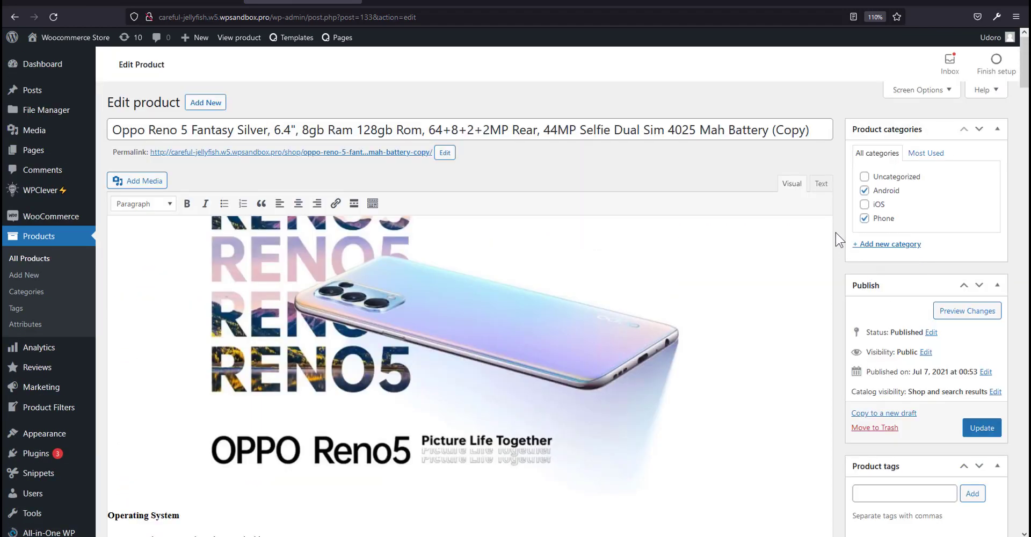
scroll(879, 285, down, 20)
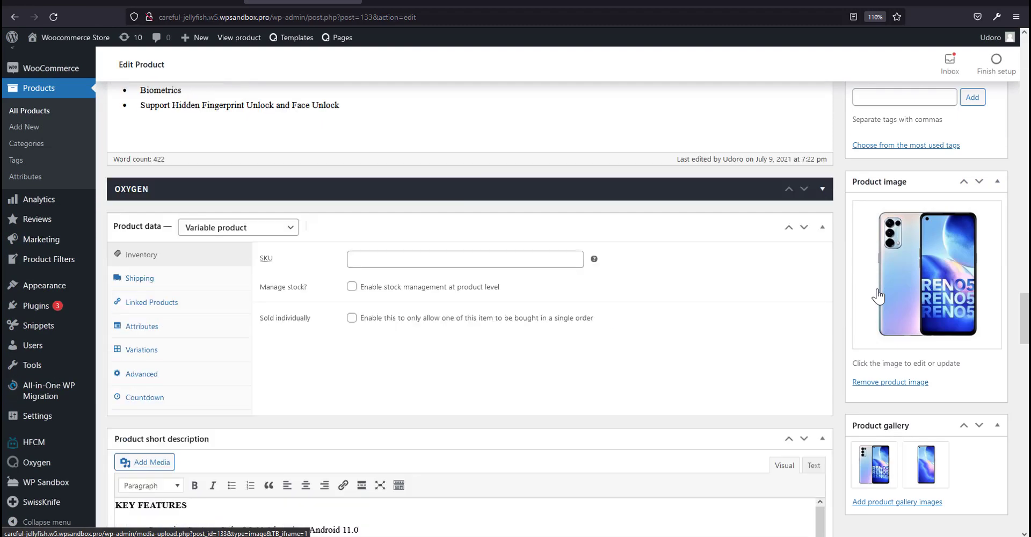
scroll(879, 296, down, 5)
scroll(878, 296, up, 5)
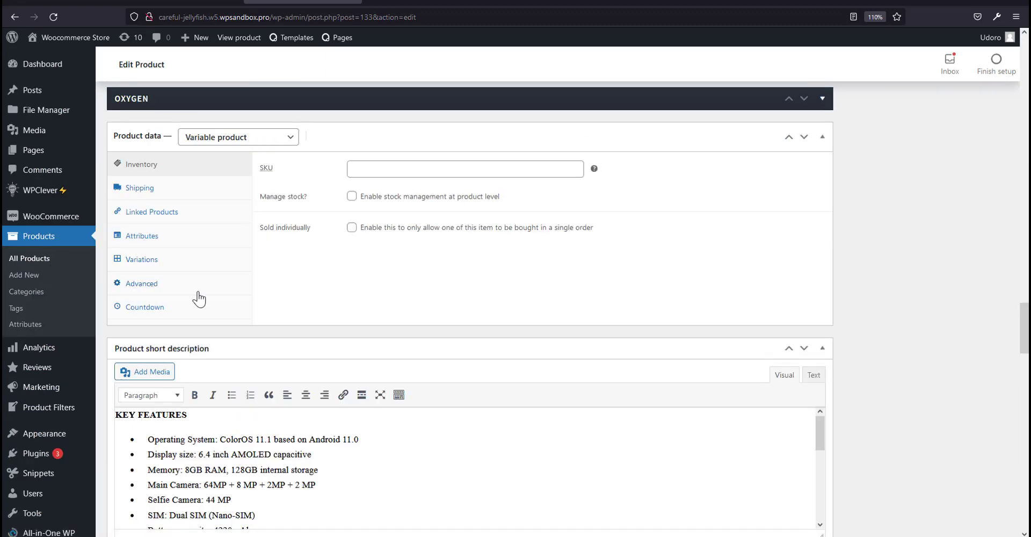
Activate the Oppo Reno 5 product's countdown with start time 07/22/2021 02:17 am and end time 07/31/2021 02:17 am.
click(146, 306)
click(373, 196)
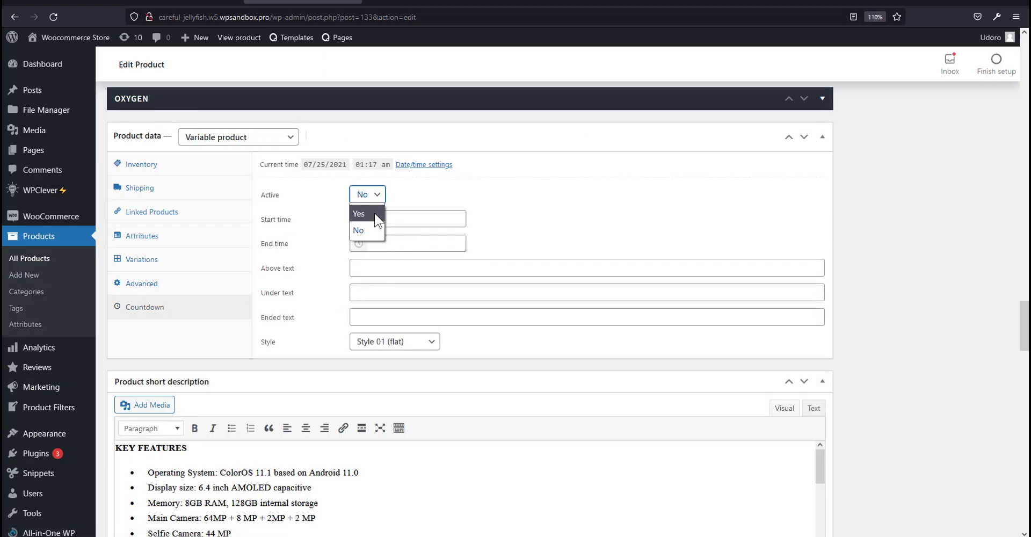
click(365, 209)
click(416, 226)
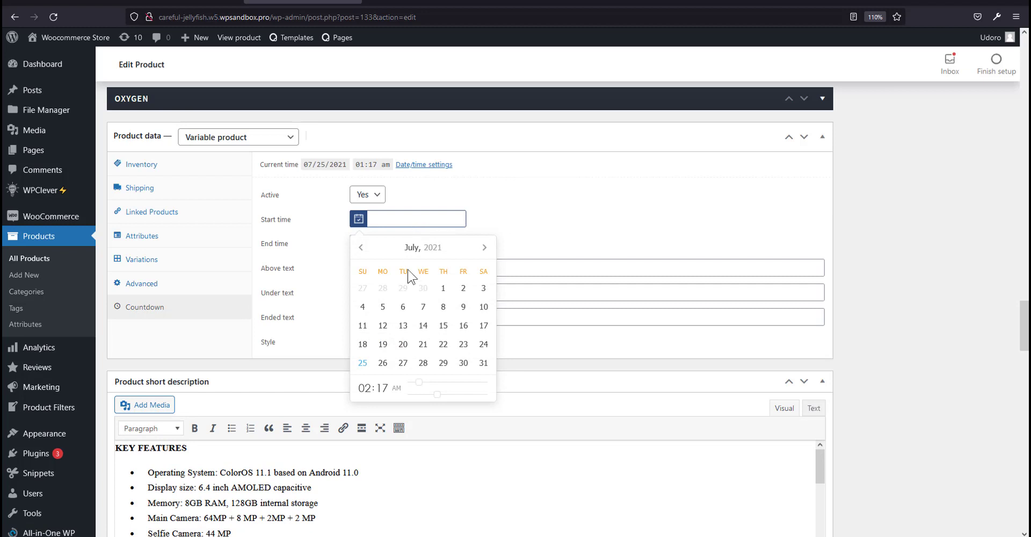
click(443, 345)
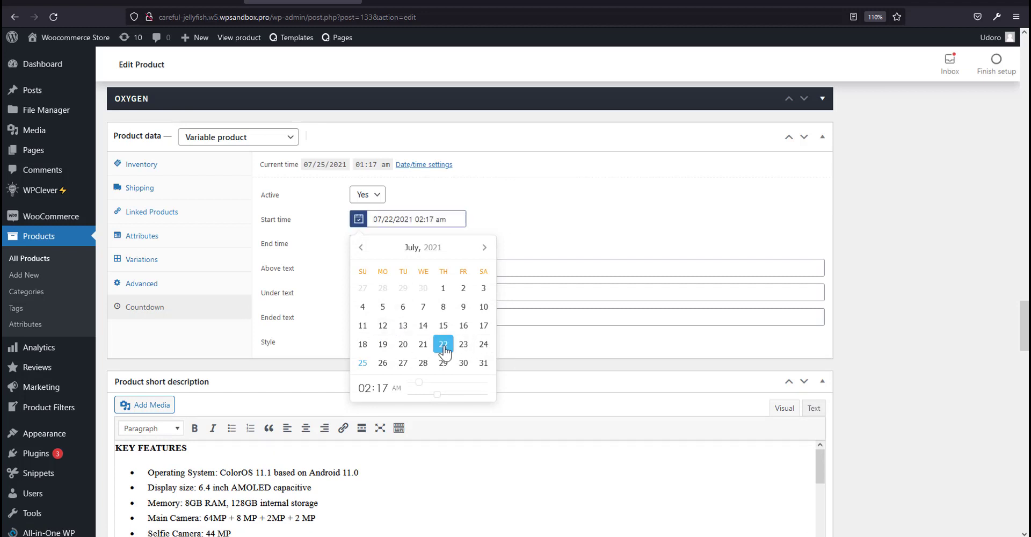
click(534, 199)
click(419, 244)
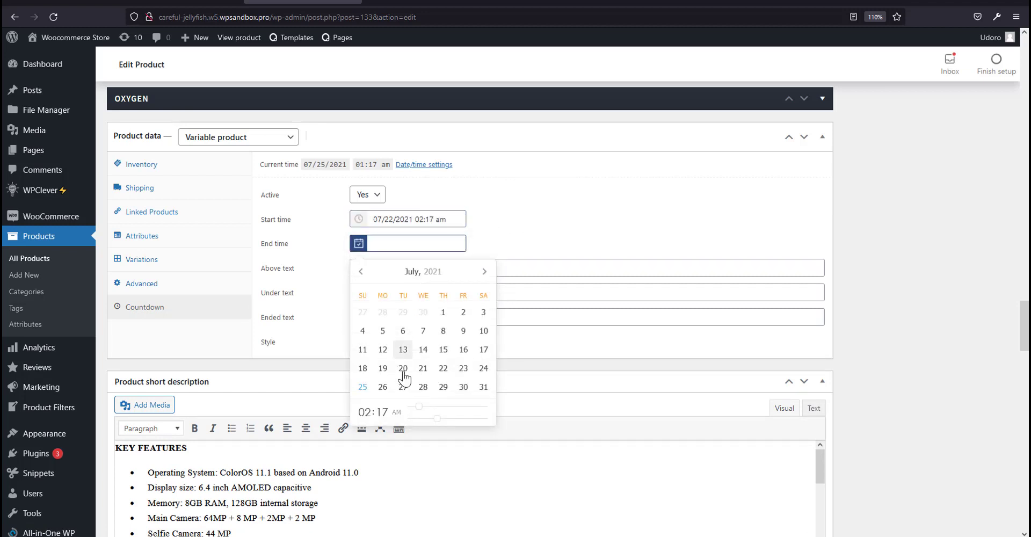
click(484, 387)
click(571, 193)
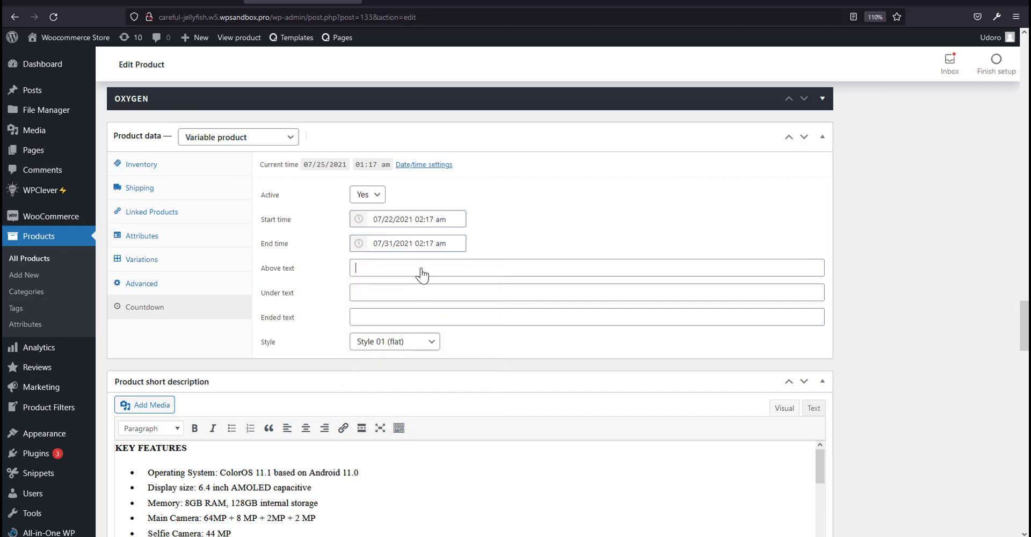
Enter the countdown texts "Hurry now!", "Before this ends" and "Offer ended", and choose Style 03 (rounded).
click(423, 274)
text(Hurry now!)
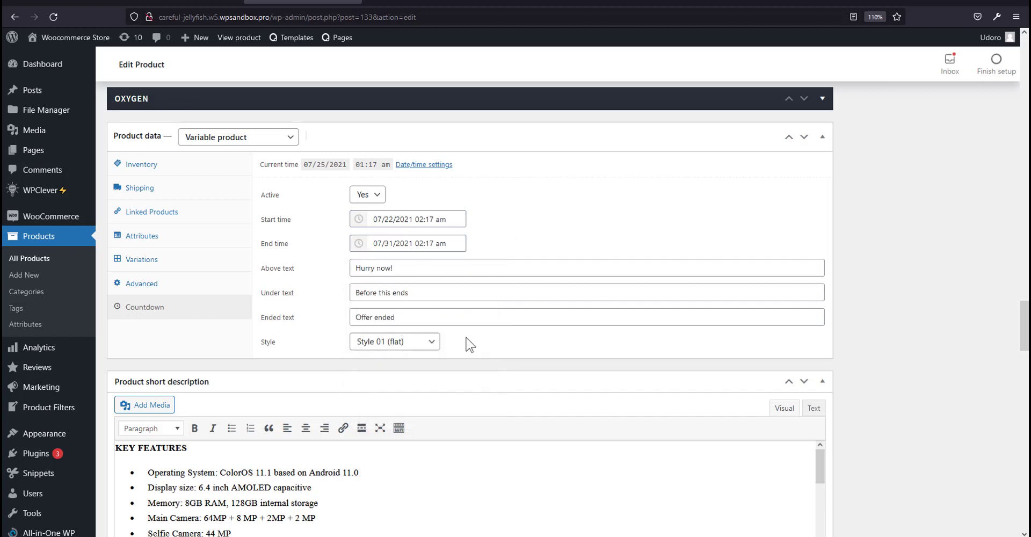
click(413, 344)
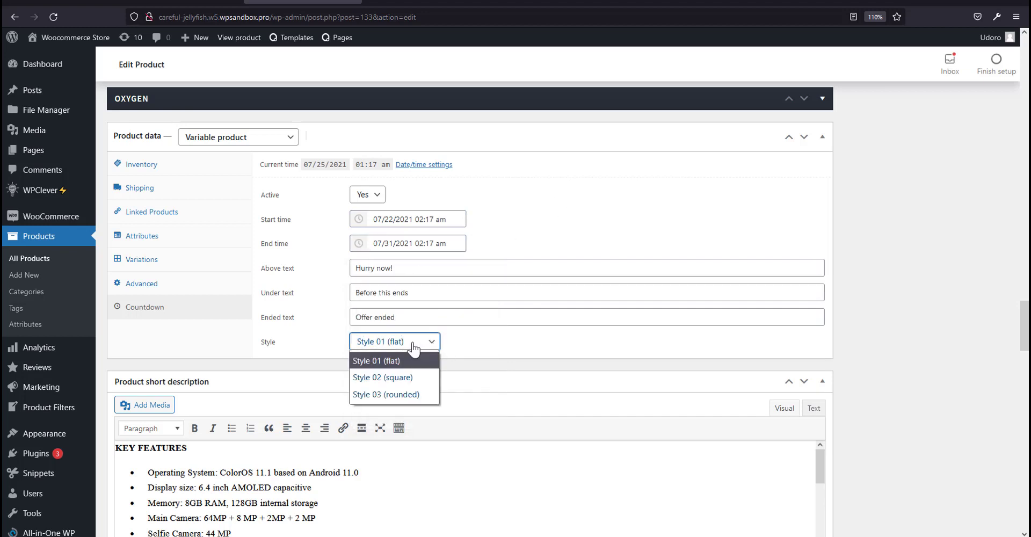
click(413, 377)
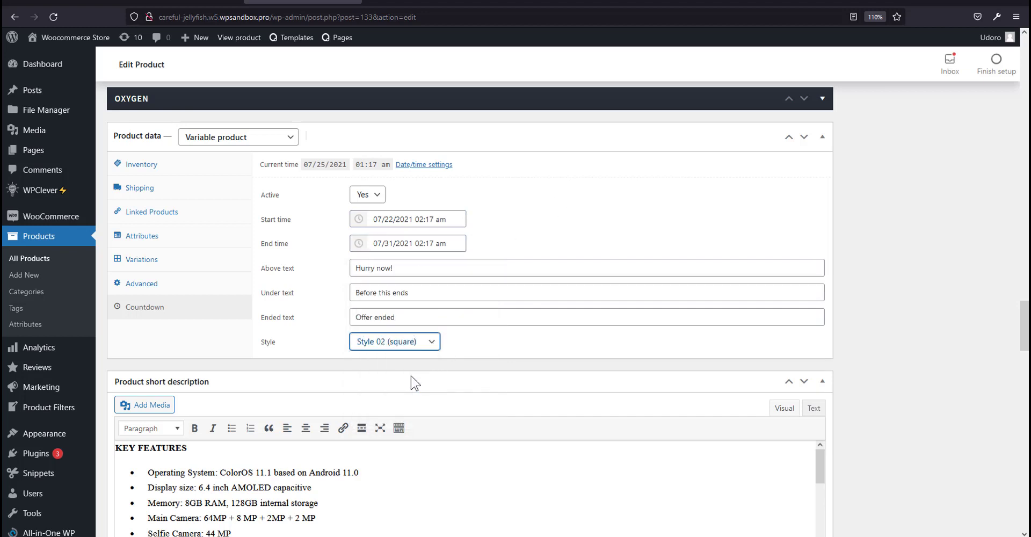
click(407, 348)
click(408, 393)
Update the Oppo Reno 5 product and view its live page to check the countdown timer.
scroll(513, 370, up, 20)
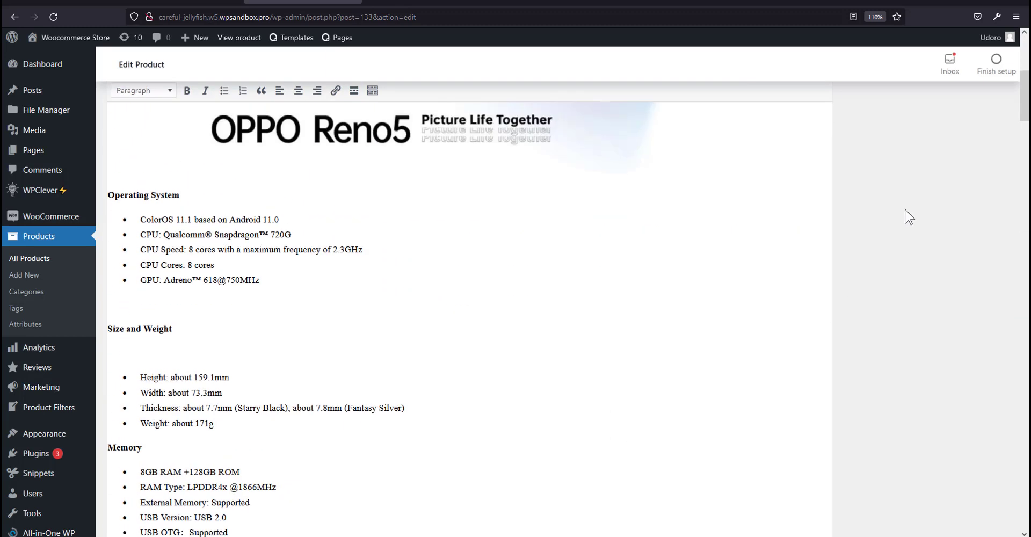
scroll(906, 212, up, 5)
click(987, 429)
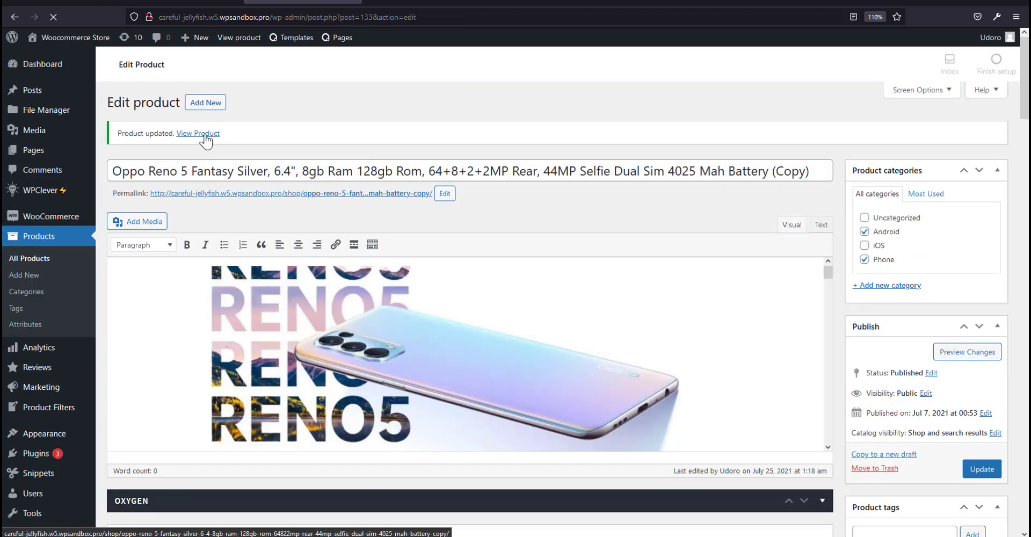
click(198, 133)
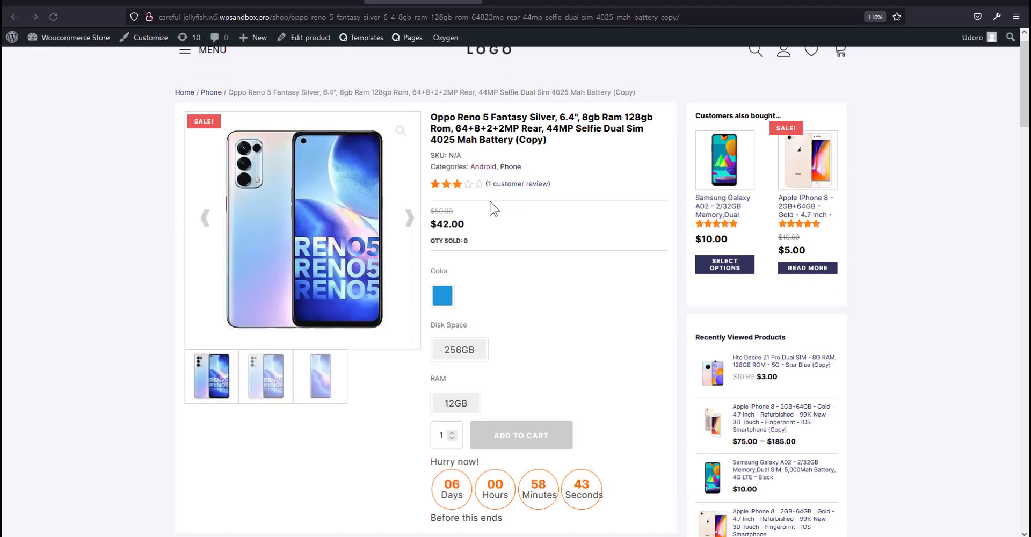
scroll(500, 242, down, 4)
Change the Oppo Reno 5 product's countdown style to Style 01 (flat) and update the product.
click(312, 1)
scroll(442, 369, down, 15)
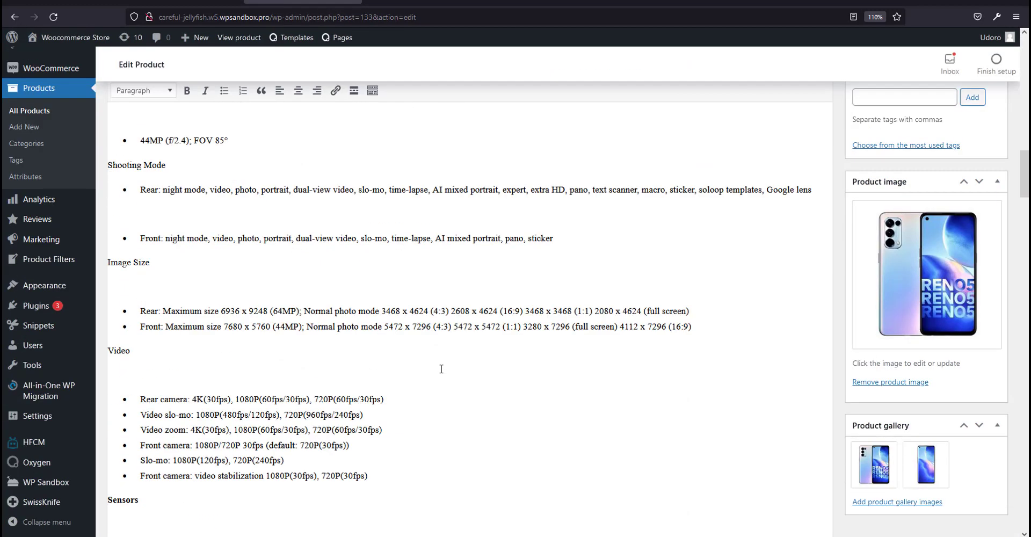
scroll(441, 369, down, 15)
scroll(547, 456, down, 5)
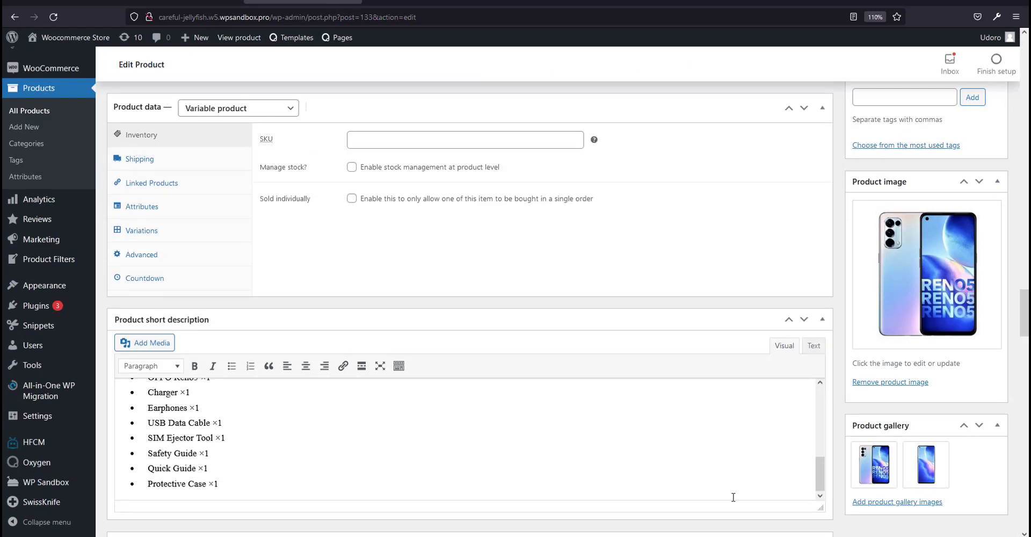
scroll(733, 498, down, 8)
scroll(942, 408, up, 6)
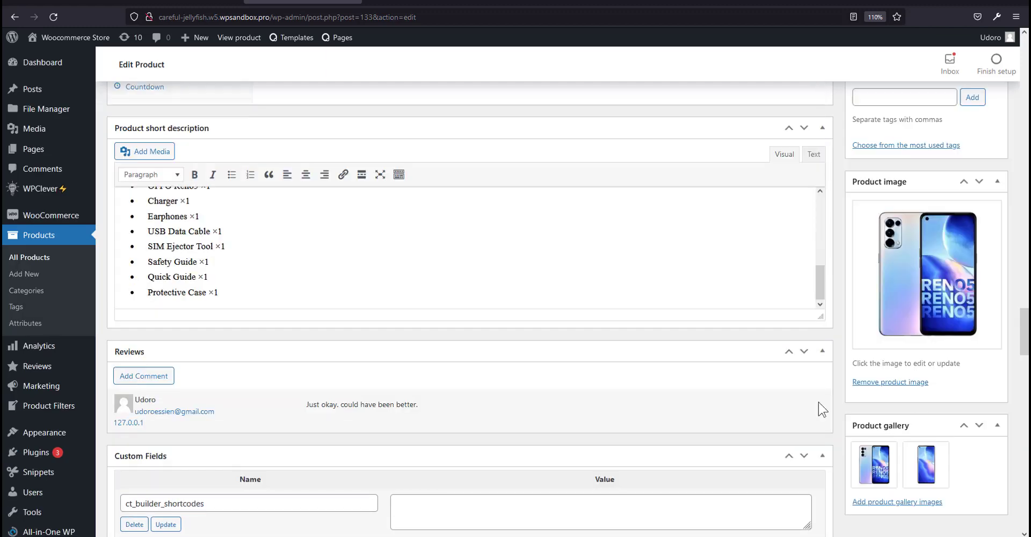
scroll(564, 392, up, 7)
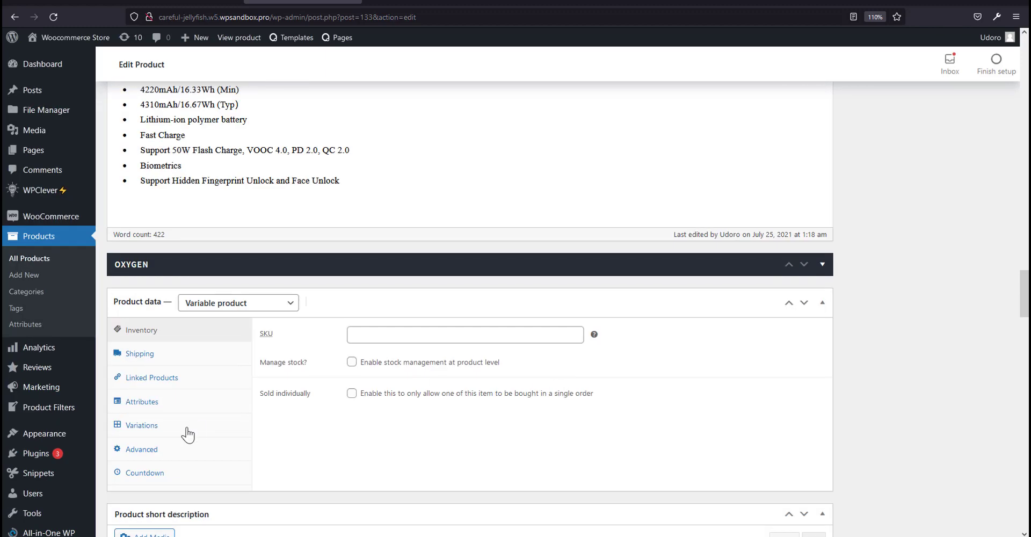
click(177, 472)
scroll(395, 456, down, 4)
click(397, 321)
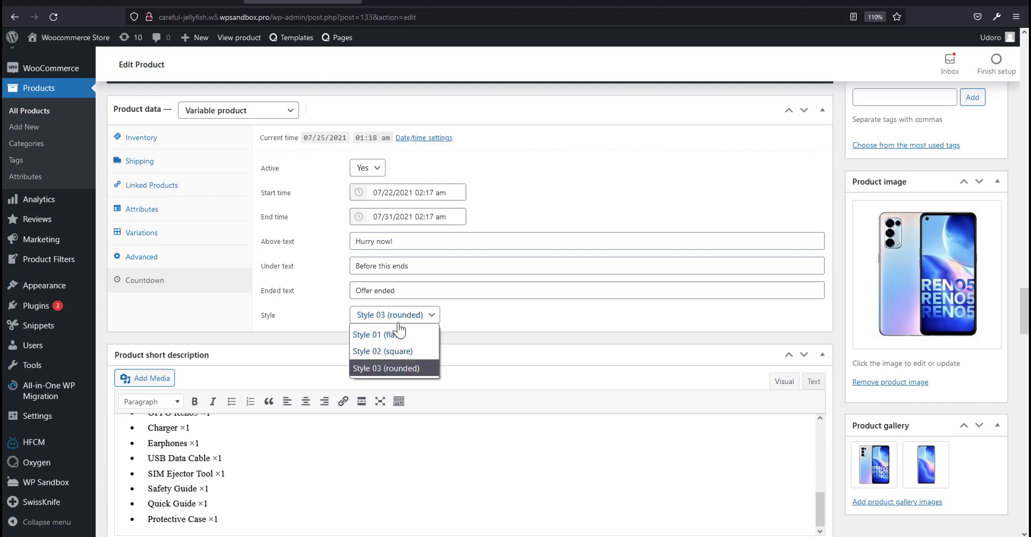
click(398, 334)
scroll(801, 376, up, 15)
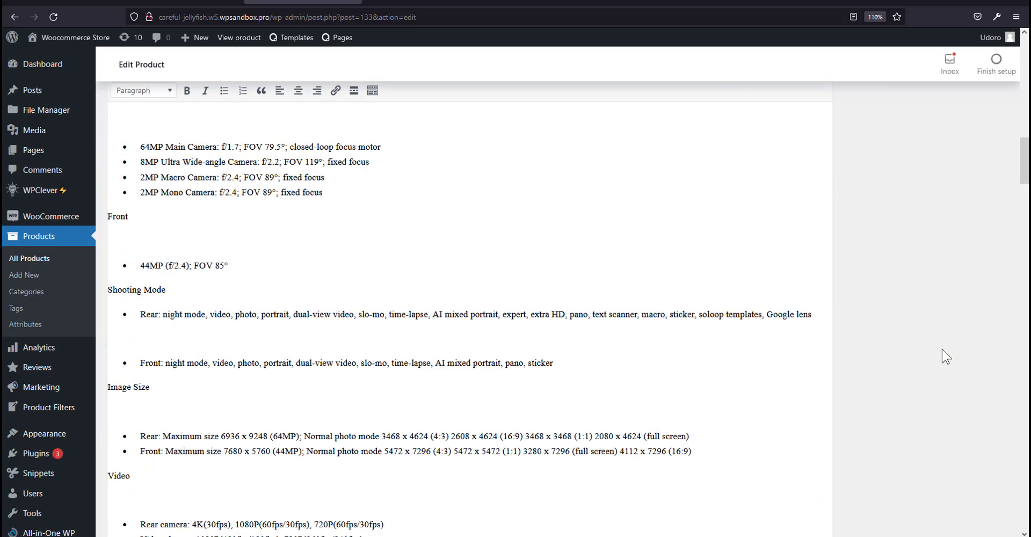
scroll(947, 357, up, 10)
click(982, 469)
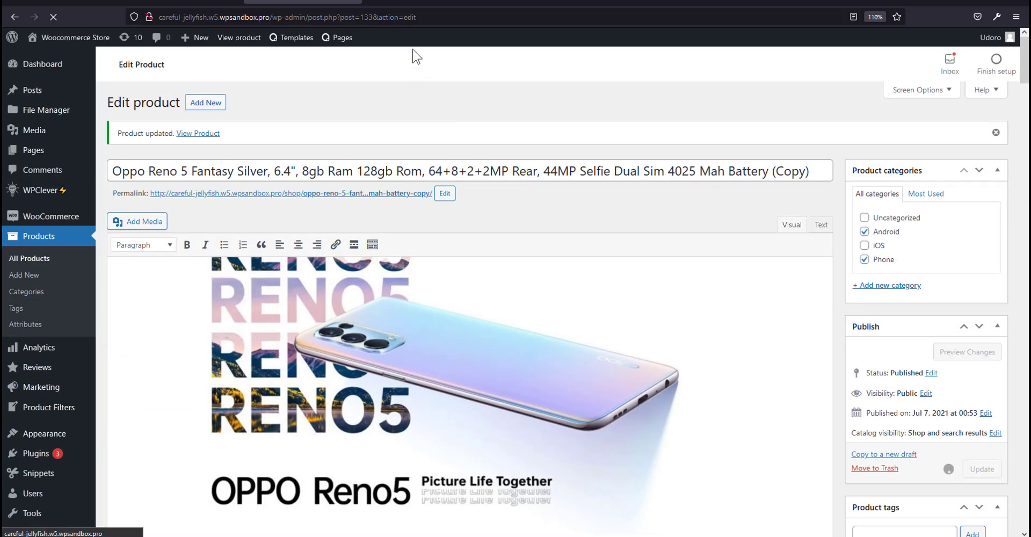
Reload the live Oppo Reno 5 product page and check how the countdown timer looks in the flat style.
click(416, 2)
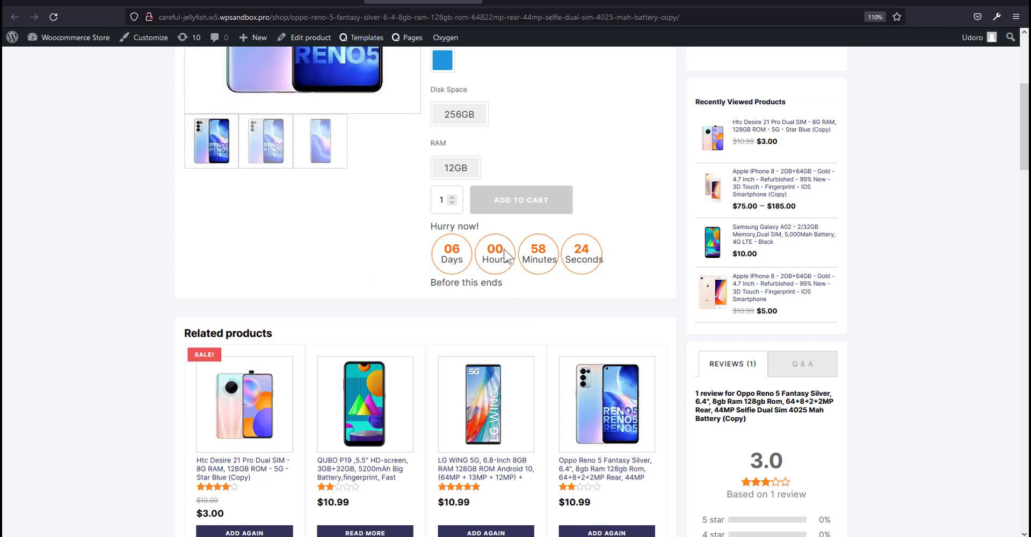
click(304, 2)
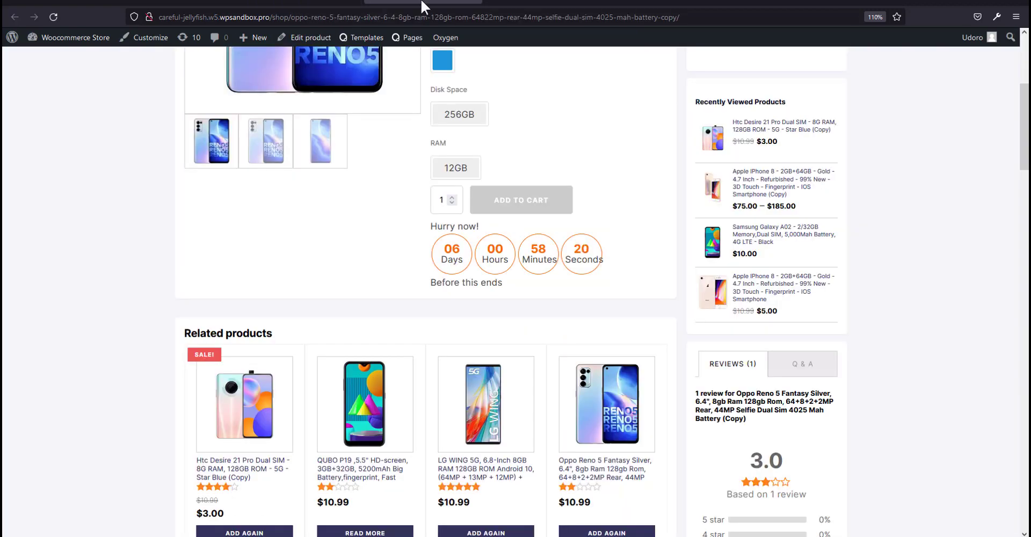
click(416, 3)
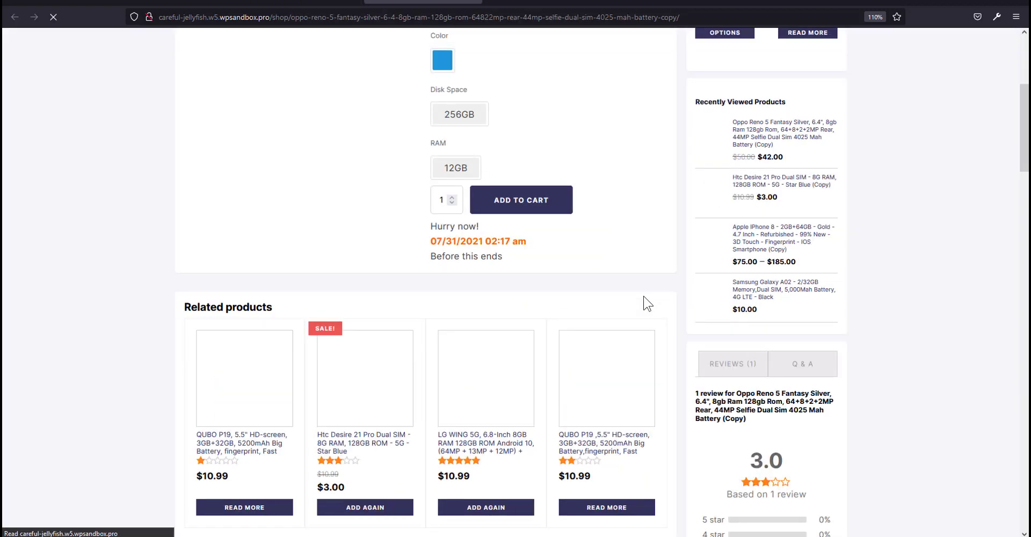
scroll(556, 291, up, 3)
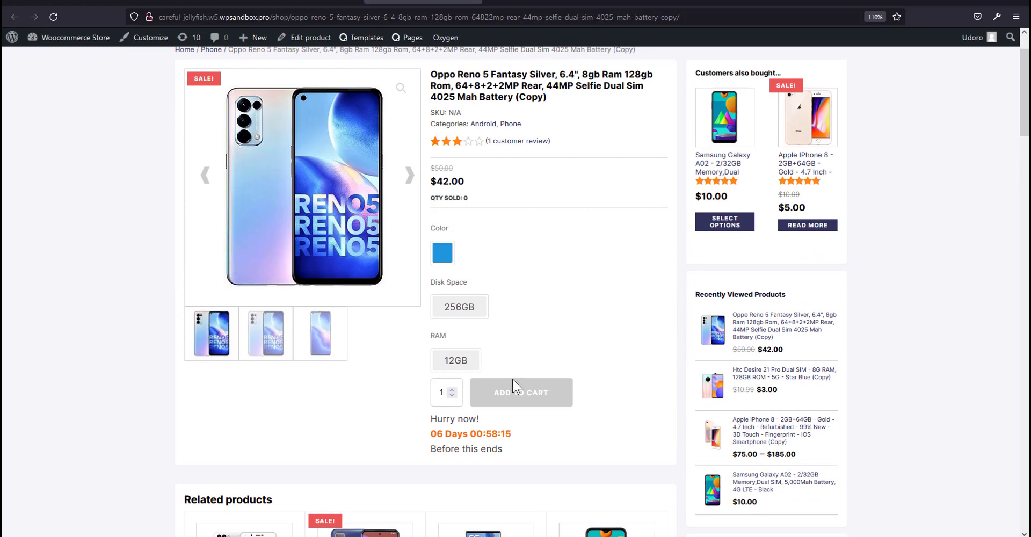
scroll(512, 379, down, 6)
scroll(478, 412, up, 4)
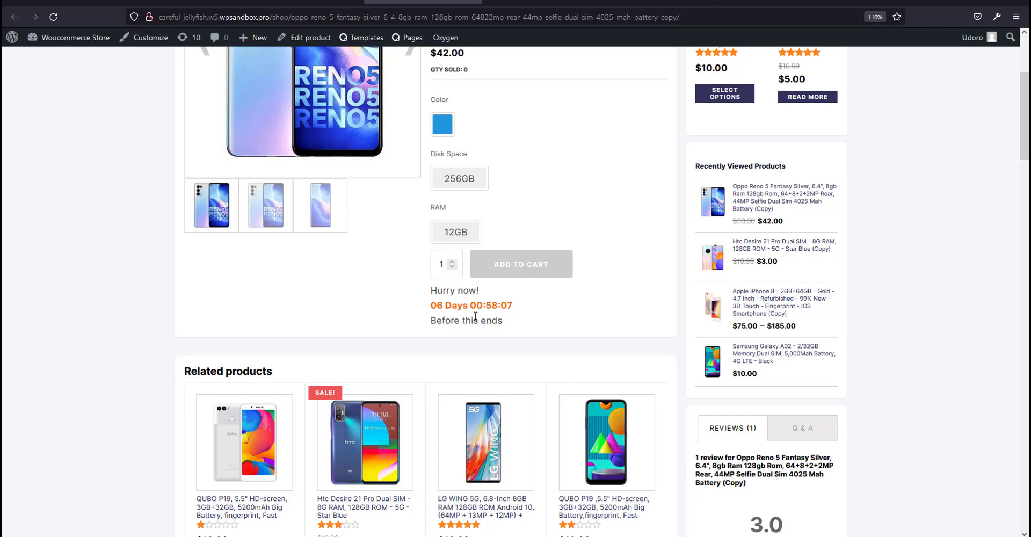
Open the Htc Desire 21 Pro product for editing from its live page and show its countdown settings.
click(304, 2)
click(196, 1)
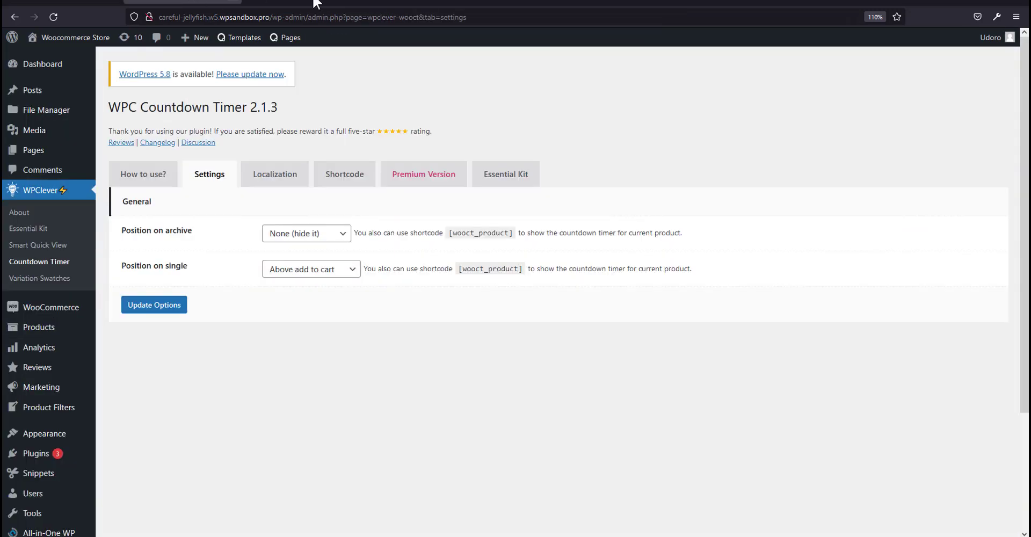
click(543, 2)
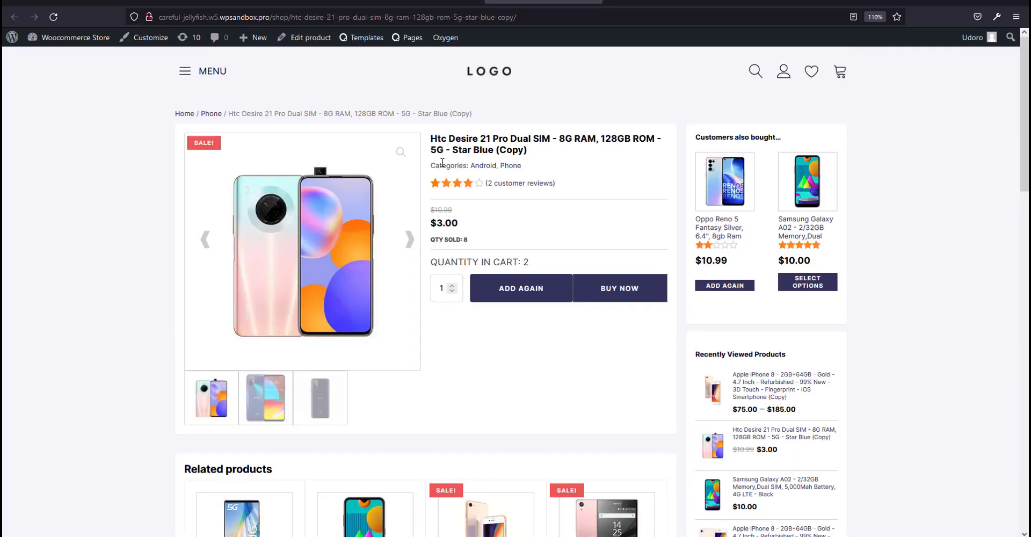
click(302, 39)
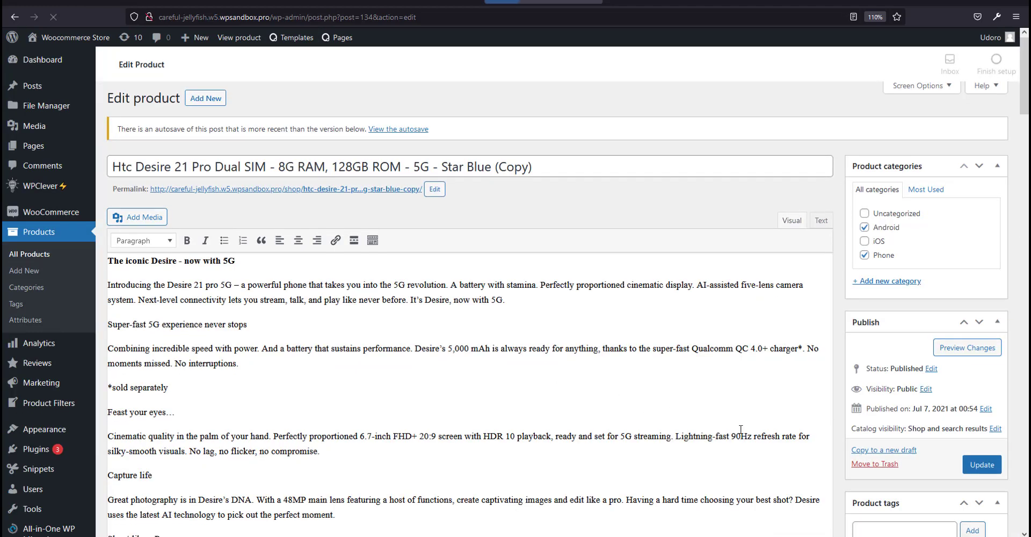
scroll(841, 414, down, 6)
scroll(842, 413, down, 4)
click(196, 348)
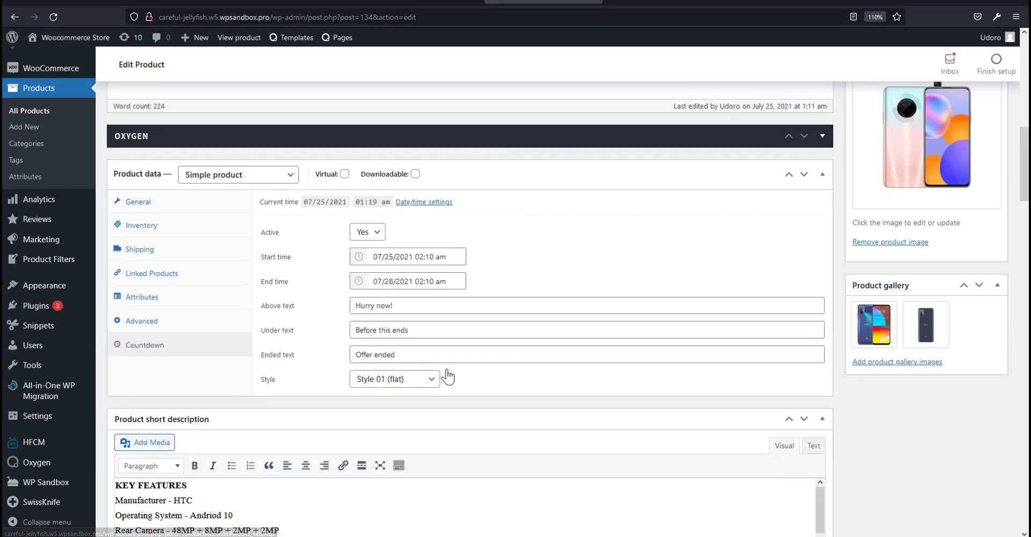
Set the Htc Desire 21 Pro countdown's start time to 07/23/2021 02:19 am.
click(412, 259)
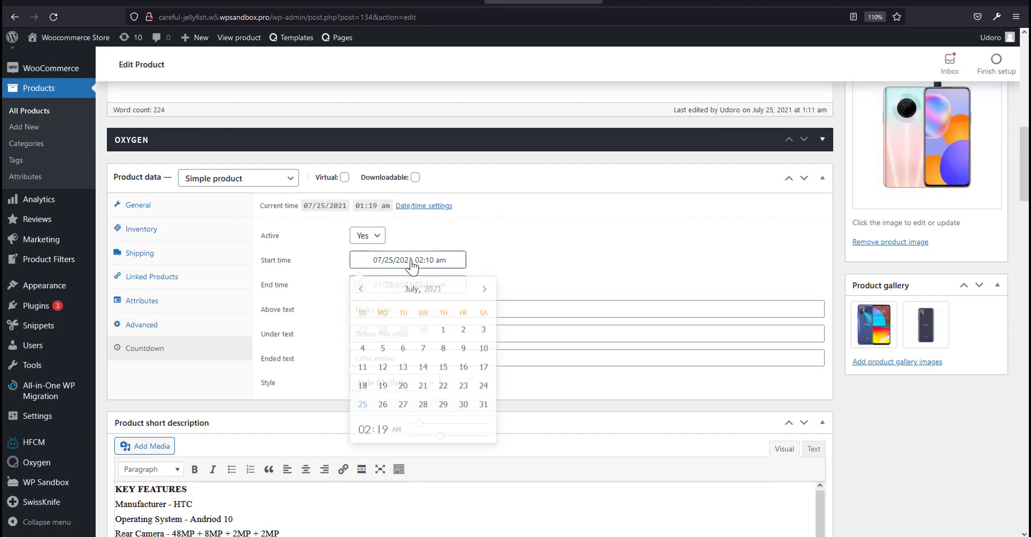
click(463, 384)
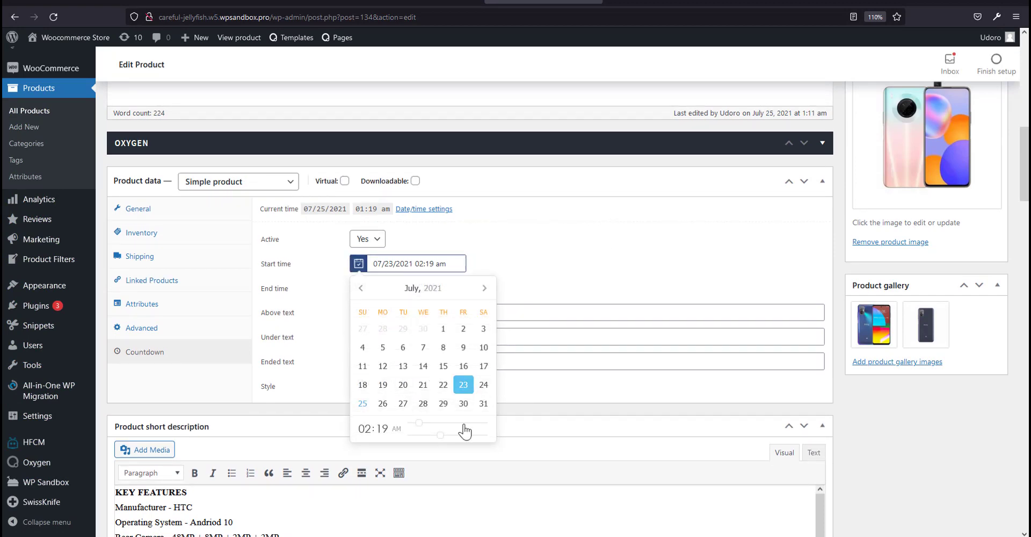
click(571, 256)
scroll(505, 424, up, 8)
scroll(713, 351, down, 6)
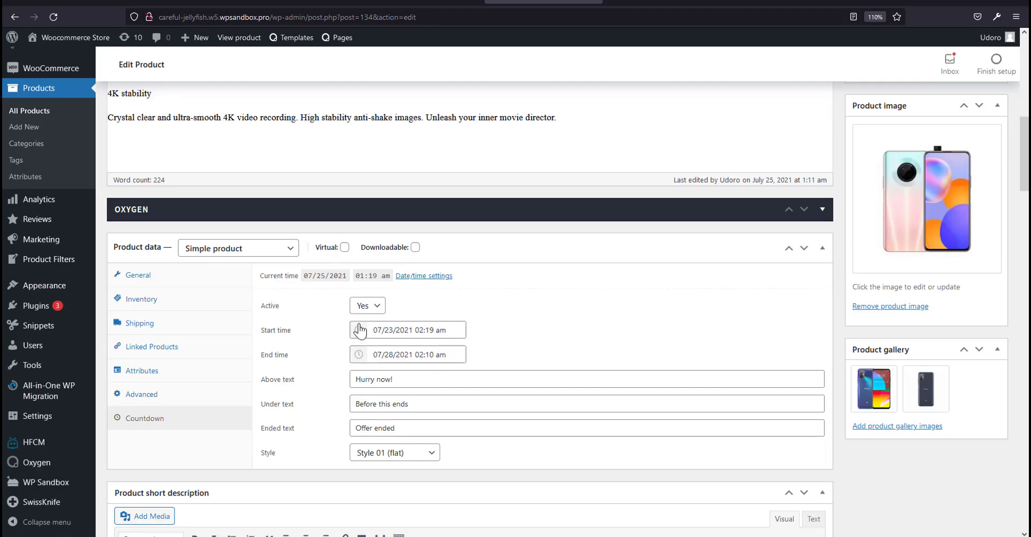
Update the Htc Desire 21 Pro product and check its countdown timer text on the live product page.
scroll(956, 199, up, 4)
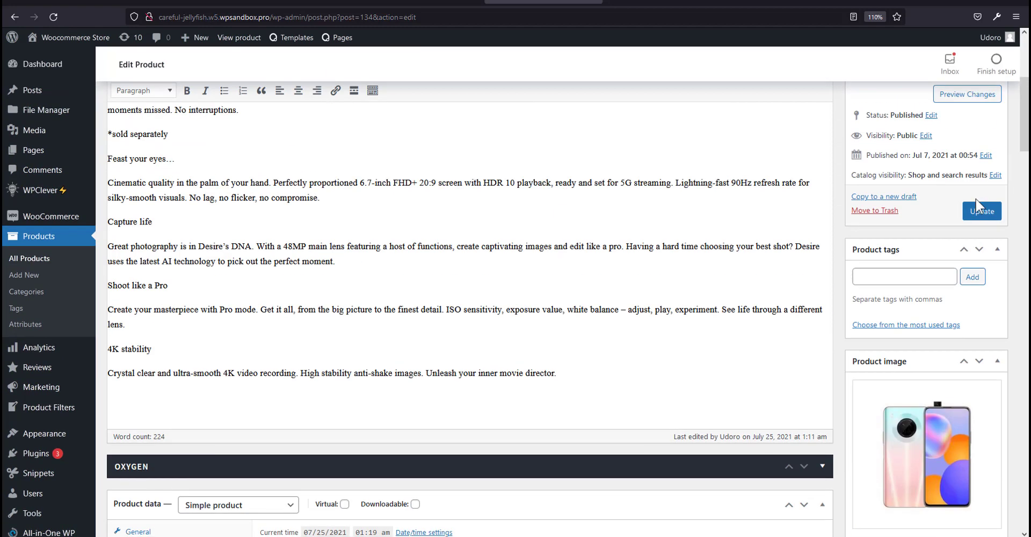
click(980, 211)
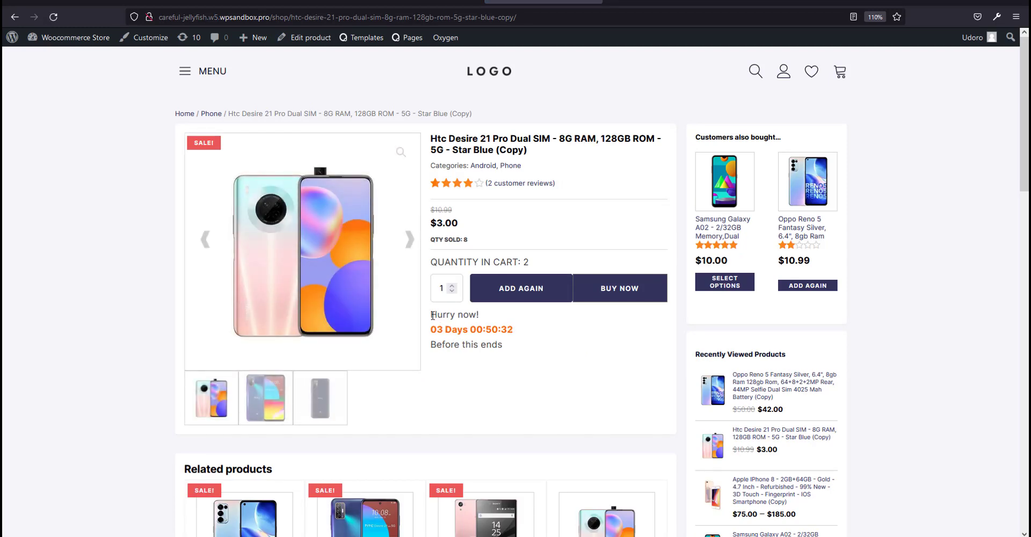
drag(433, 315, 505, 347)
click(533, 350)
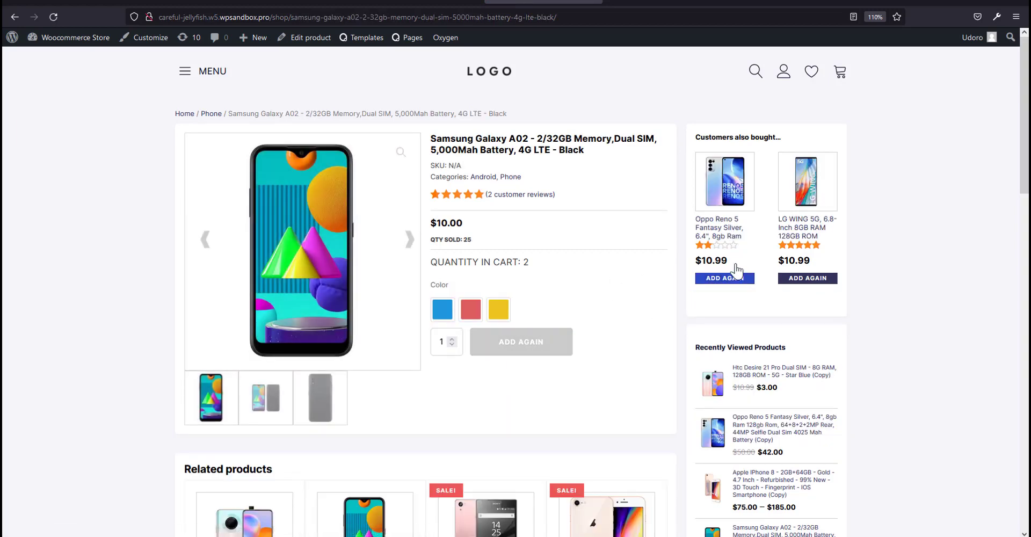
Look over the live Htc Desire 21 Pro and Oppo Reno 5 product pages, including their countdown timers and related products.
click(12, 15)
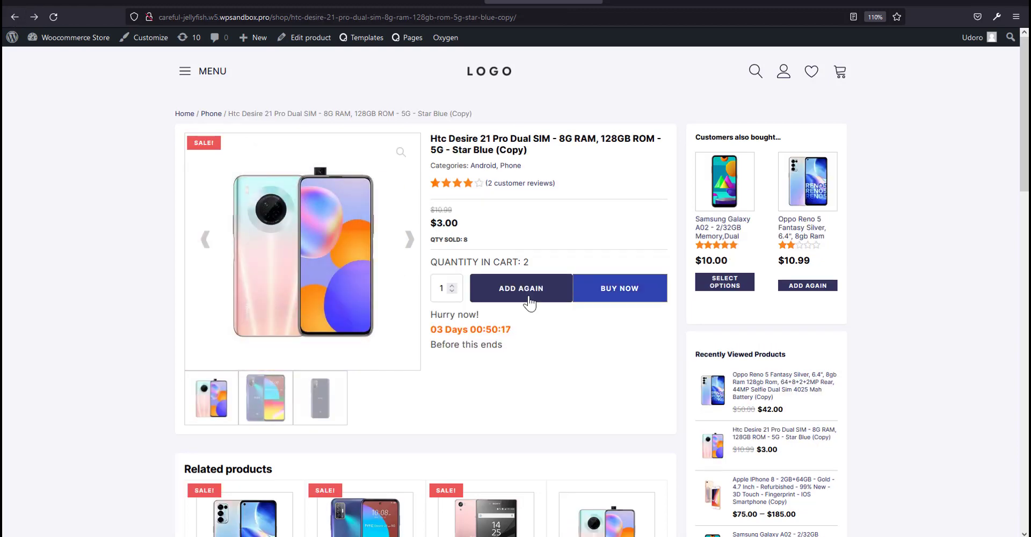
scroll(503, 245, down, 2)
scroll(487, 235, down, 6)
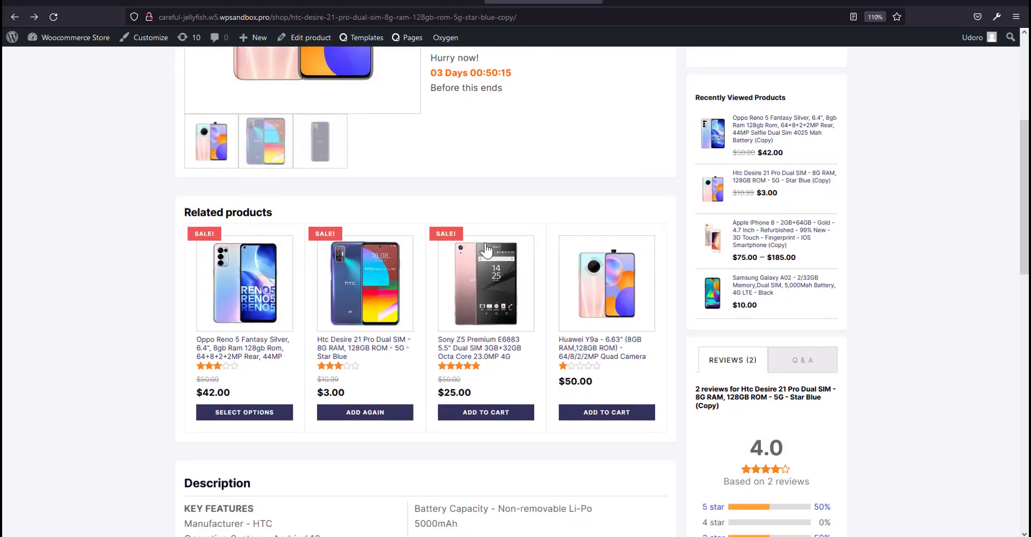
scroll(617, 315, up, 10)
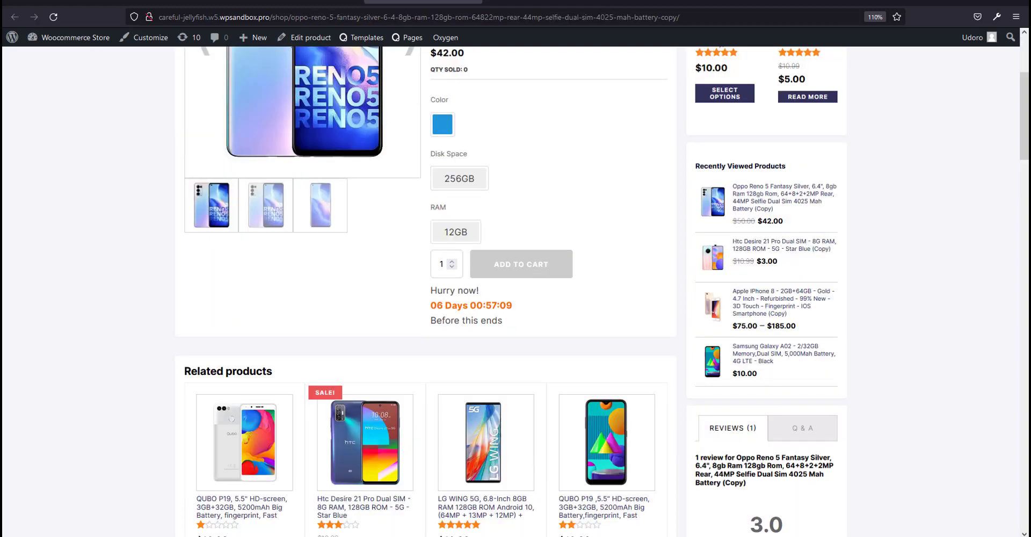
scroll(830, 454, down, 2)
scroll(787, 456, up, 1)
Search the WordPress plugin directory for Live Sales Notifications.
click(303, 1)
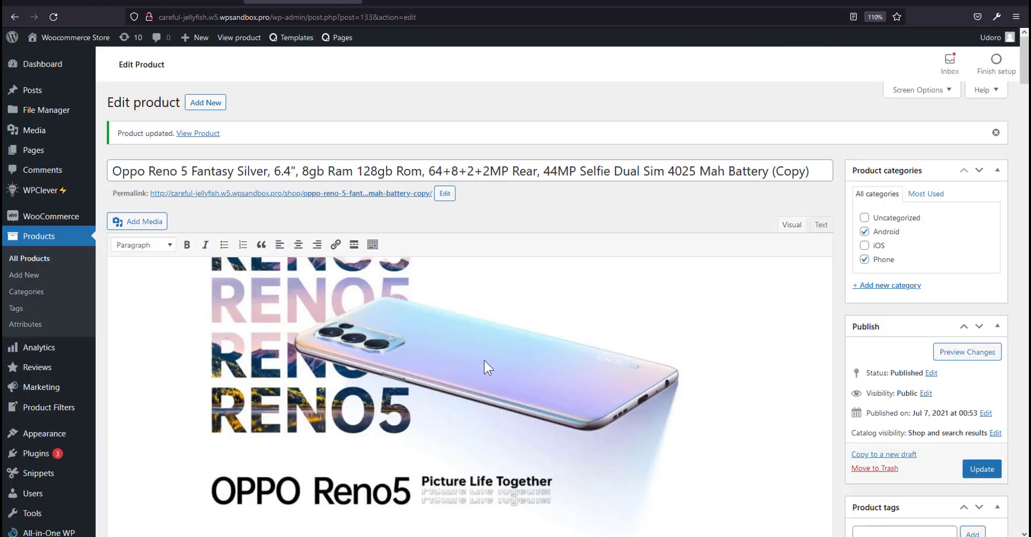
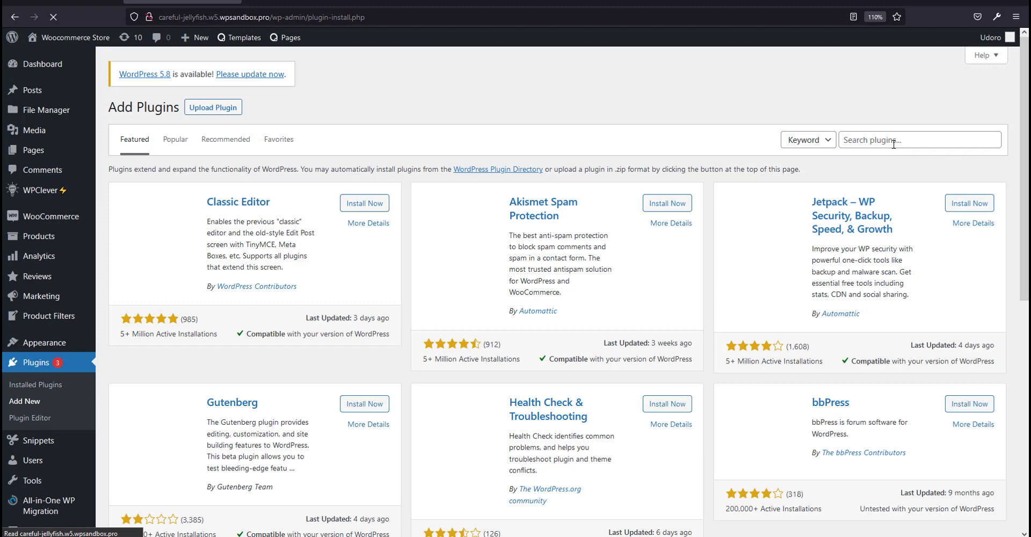
click(885, 141)
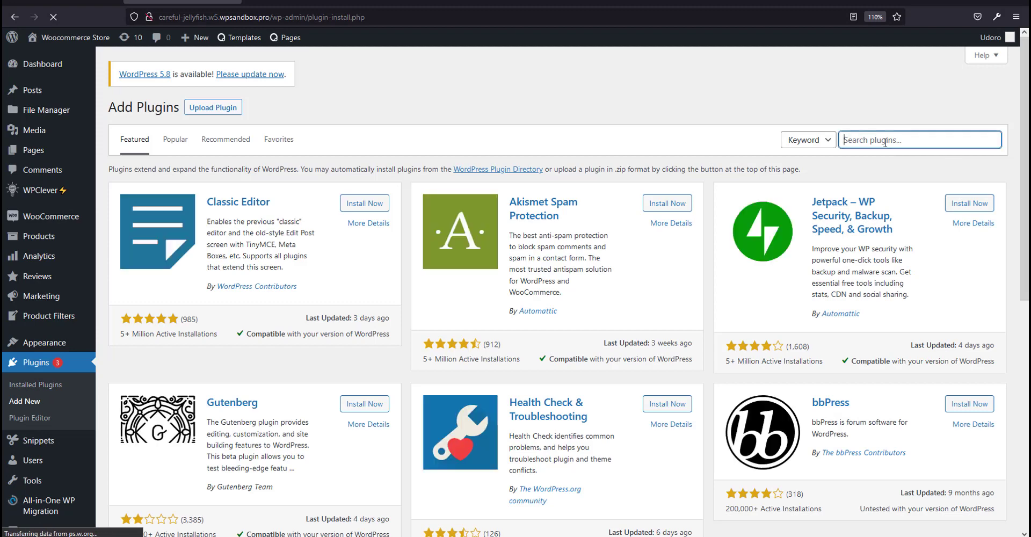
text(live sales)
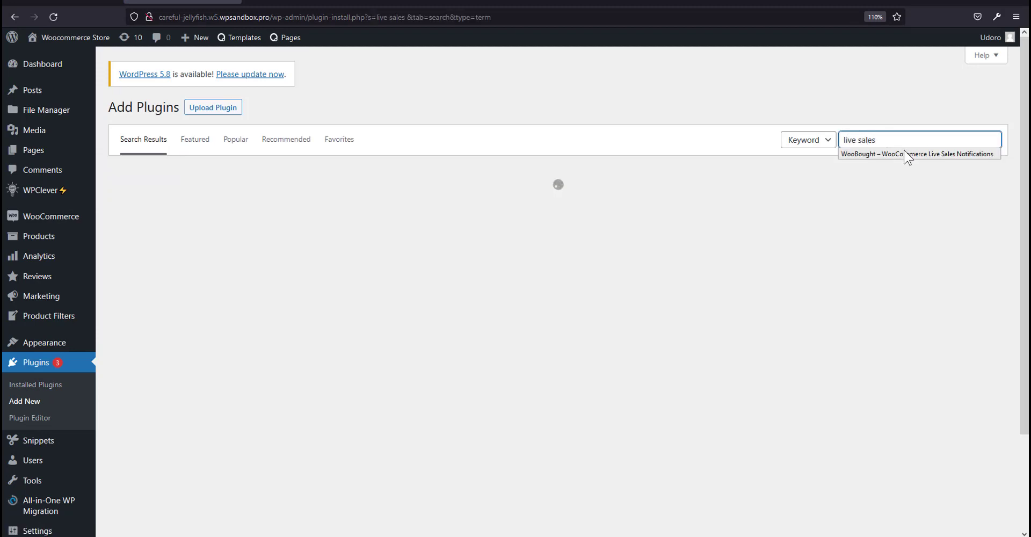
click(905, 153)
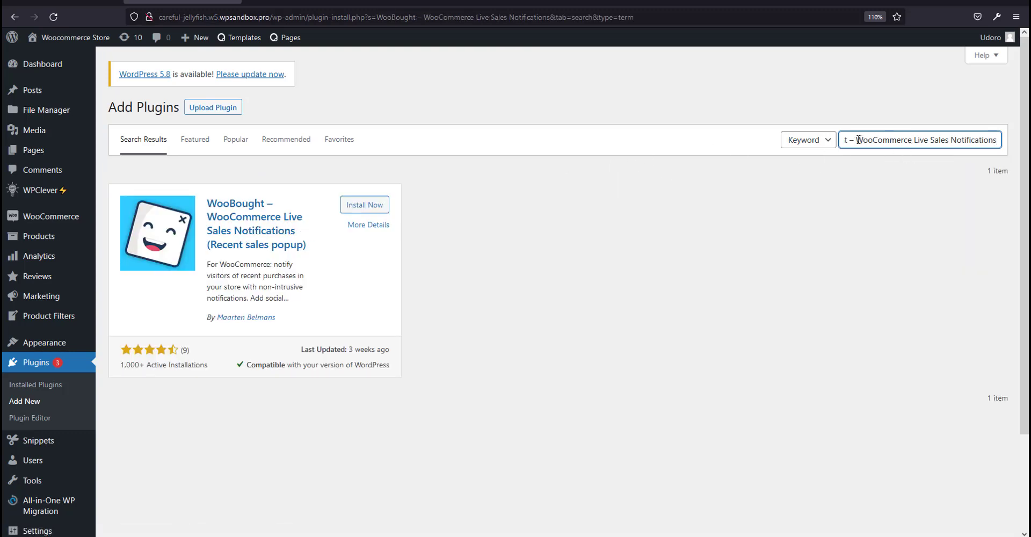
drag(858, 140, 716, 144)
key(BackSpace)
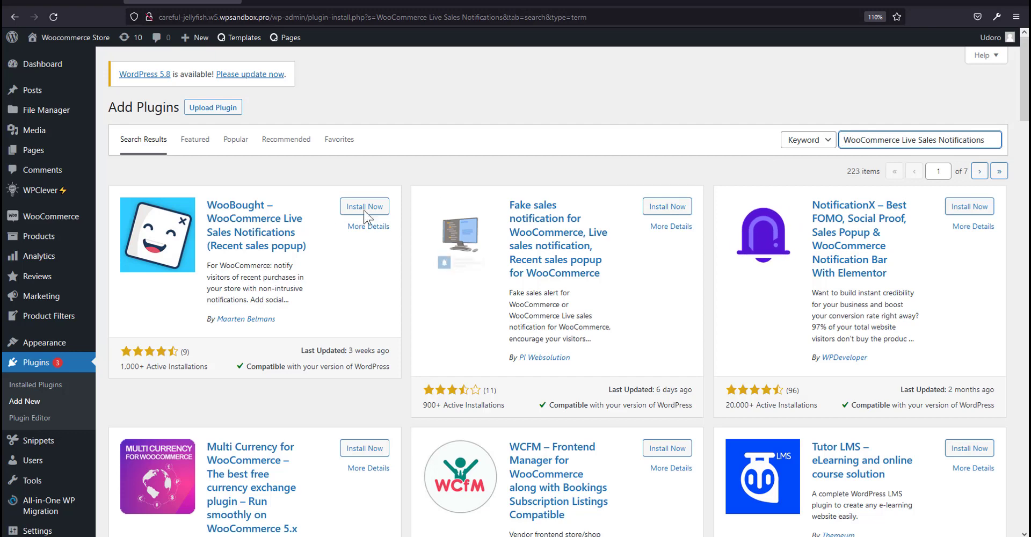
double_click(892, 140)
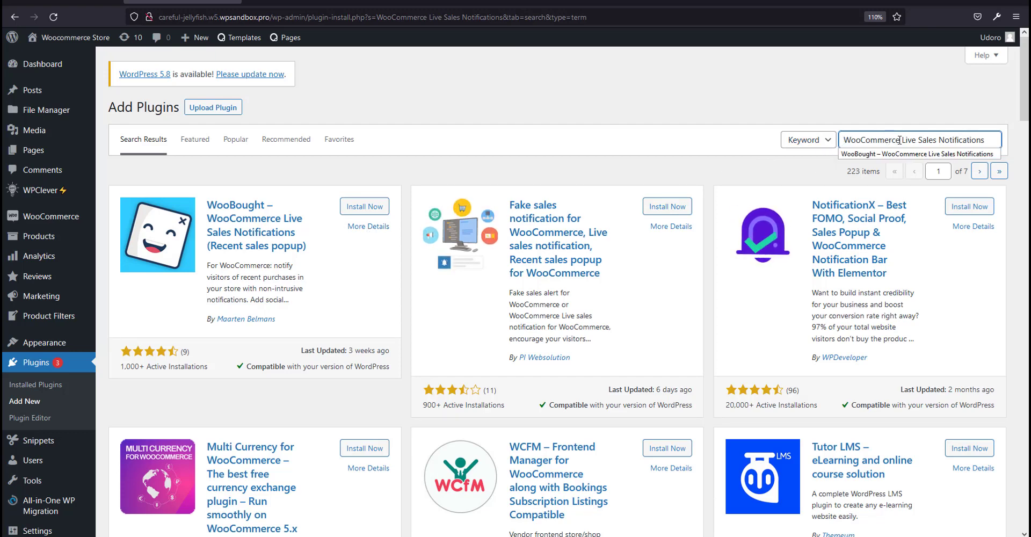
key(BackSpace)
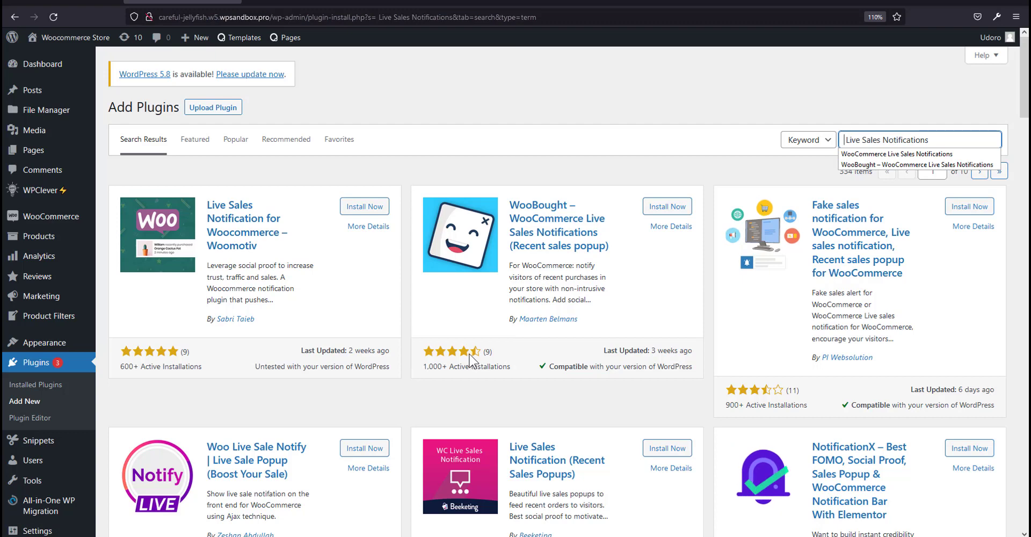
Install and activate Live Sales Notification for Woocommerce – Woomotiv, and skip its diagnostic tracking opt-in.
click(242, 220)
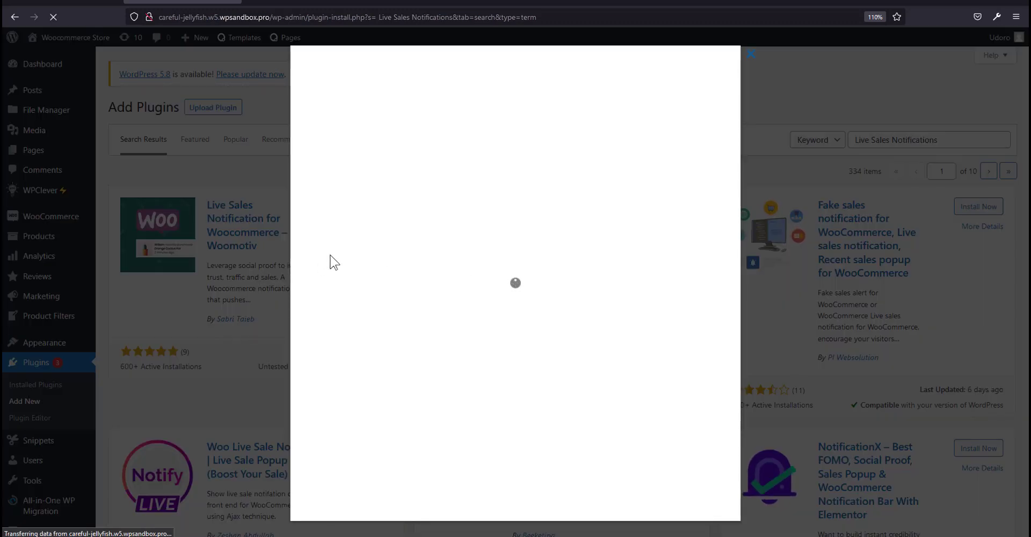
click(223, 380)
click(354, 209)
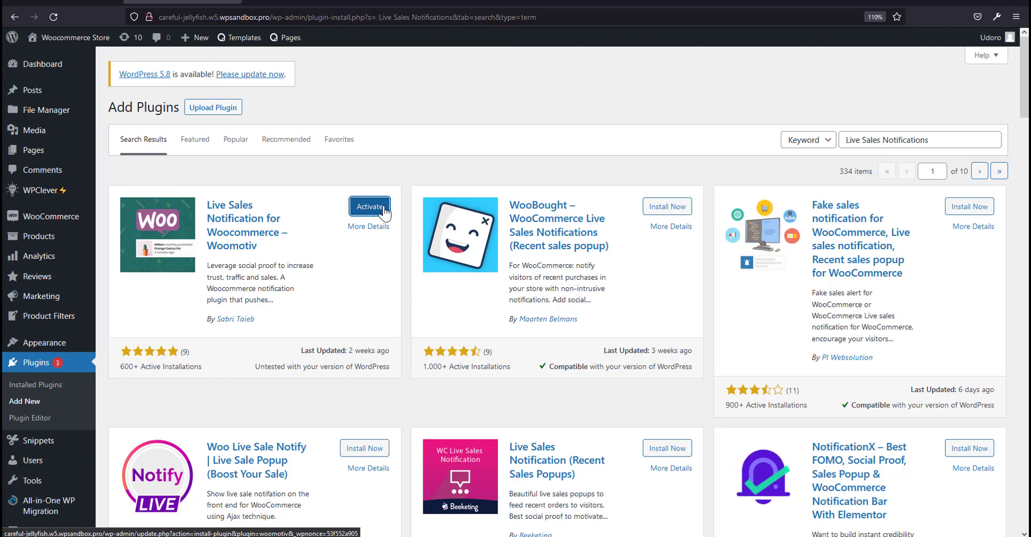
click(371, 209)
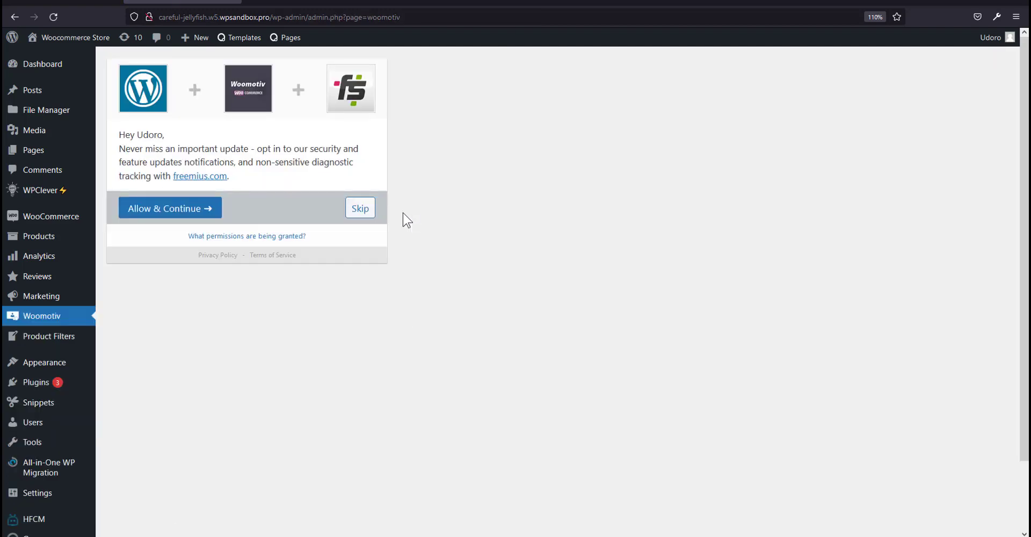
click(357, 214)
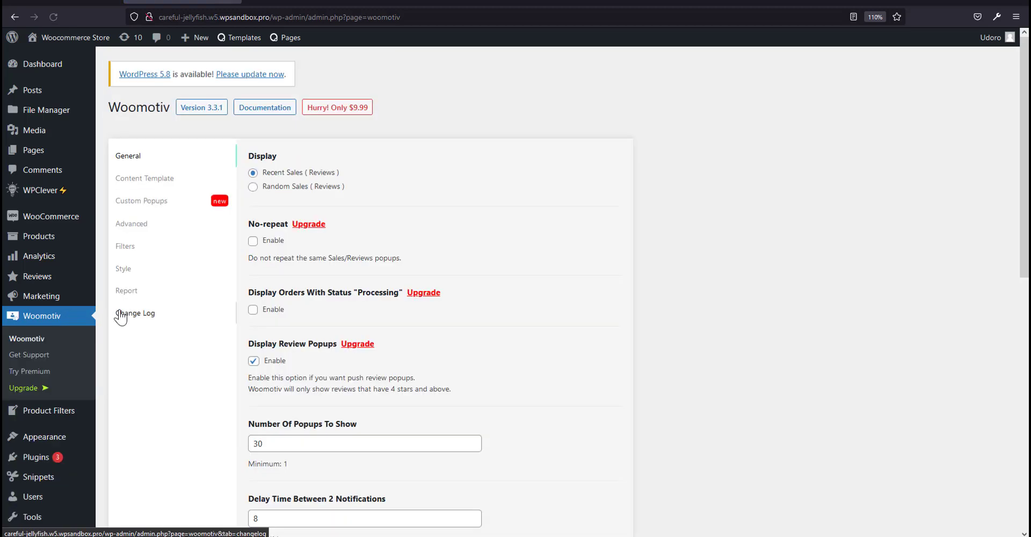
Review Woomotiv's general settings, including the popup source, popup count, delay and display time.
scroll(297, 231, down, 2)
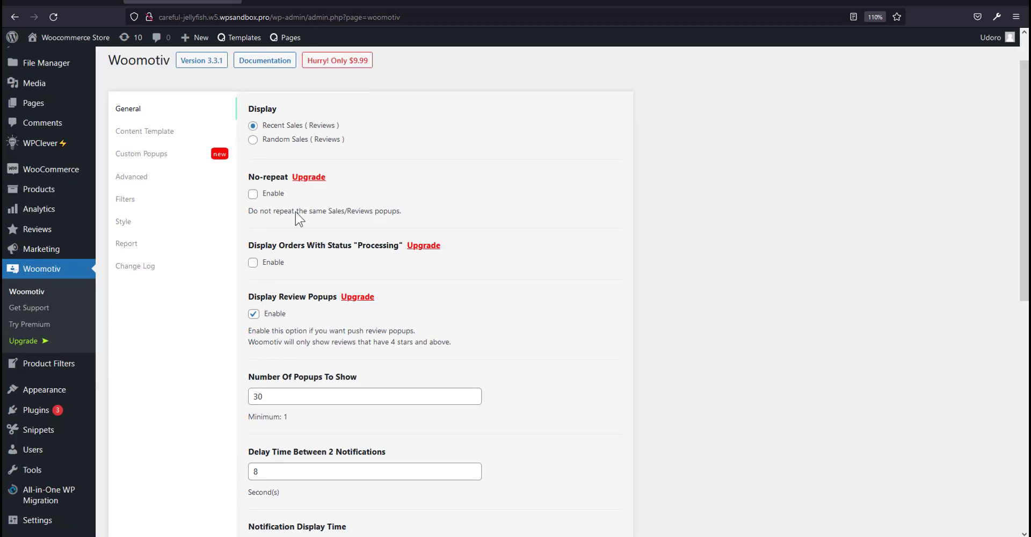
scroll(338, 360, up, 2)
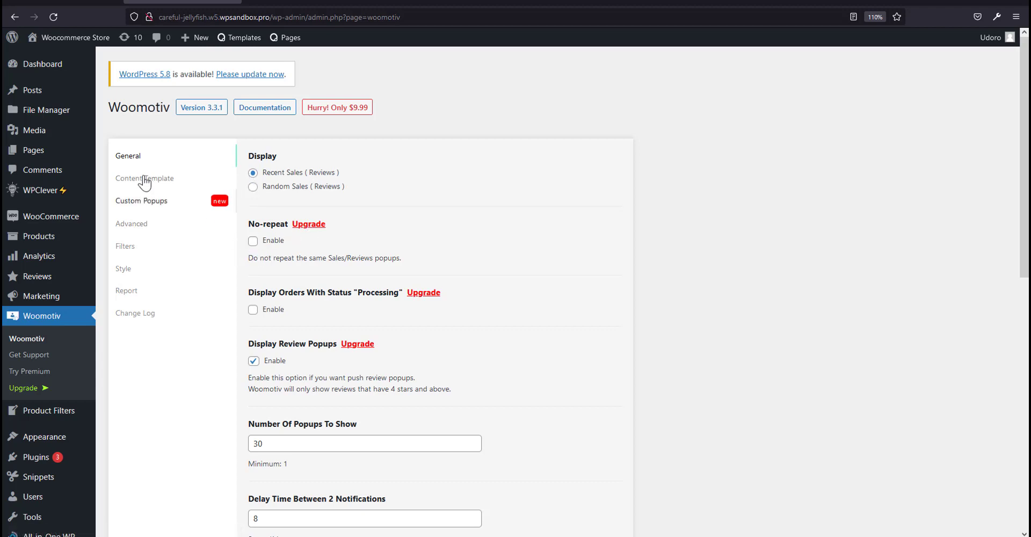
scroll(354, 372, down, 4)
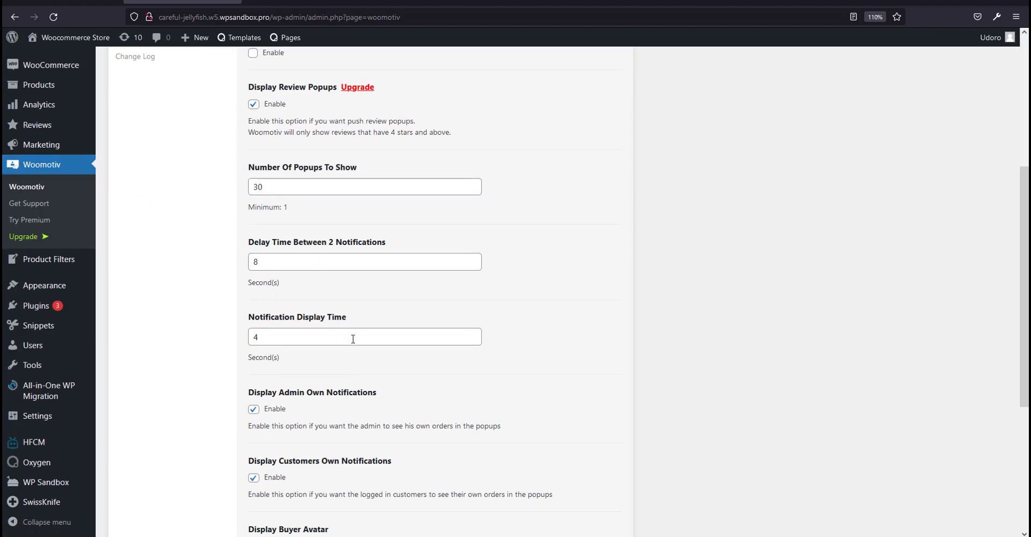
scroll(376, 360, down, 4)
scroll(385, 370, up, 5)
scroll(376, 364, up, 3)
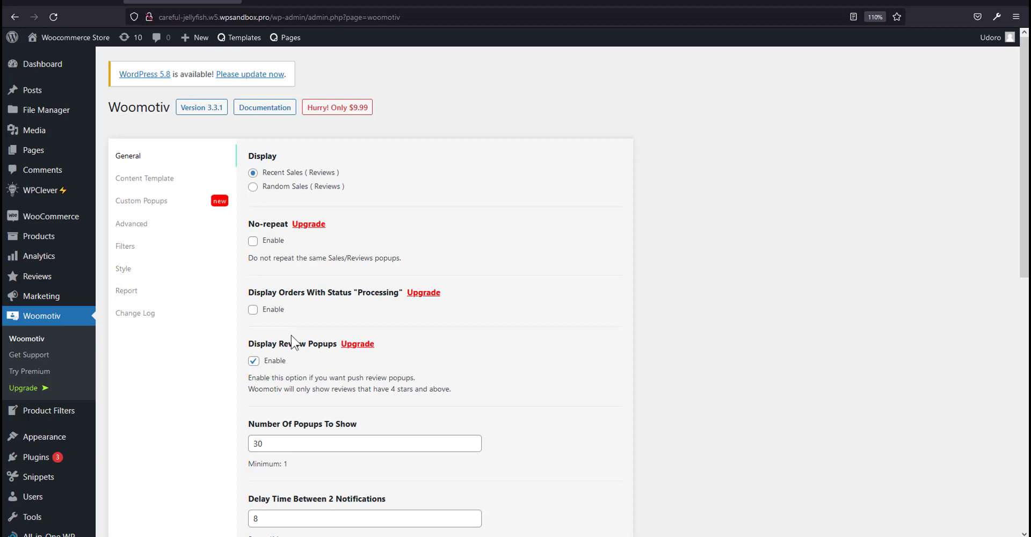
Examine Woomotiv's sale and review content templates, and recheck the general options for admin, customer and close button display.
click(162, 190)
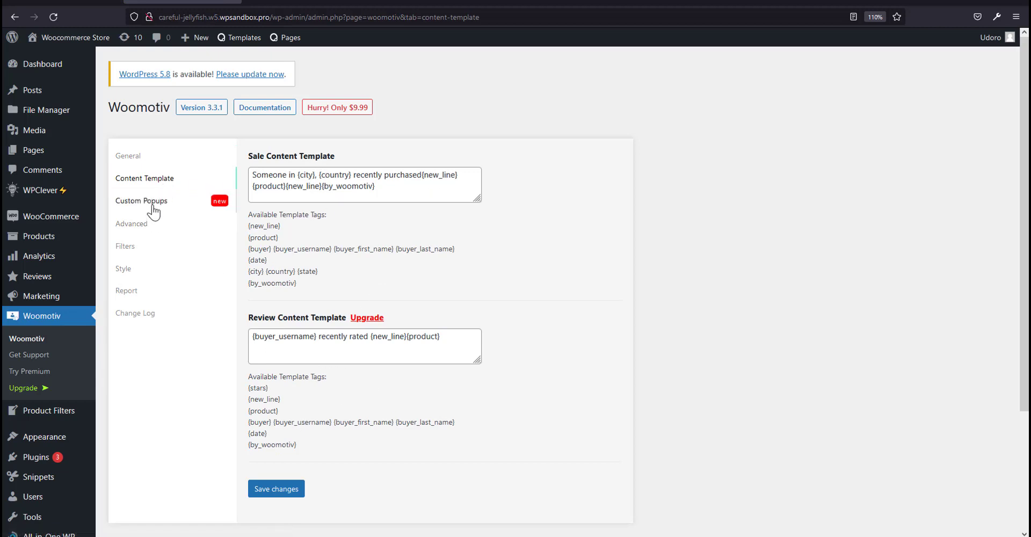
click(136, 231)
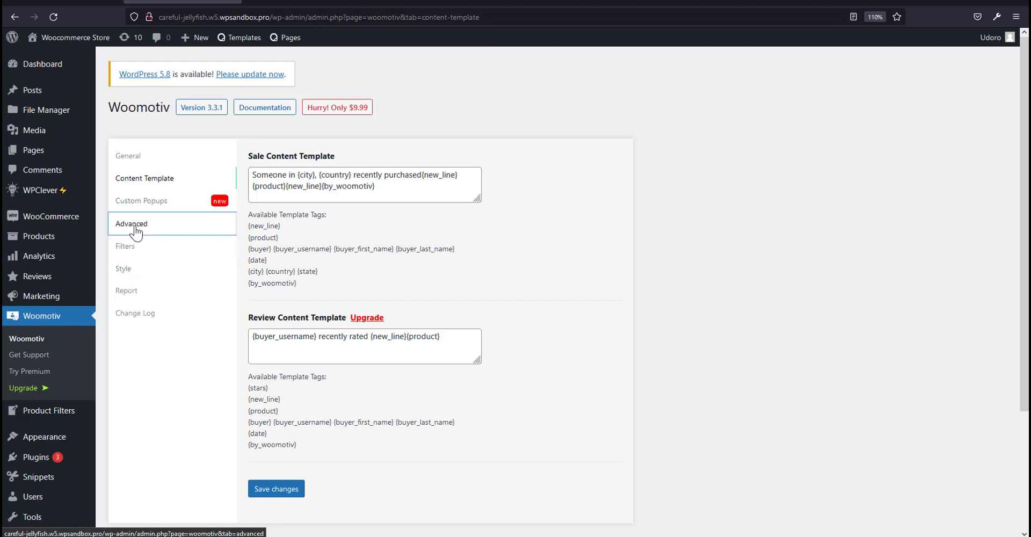
click(140, 157)
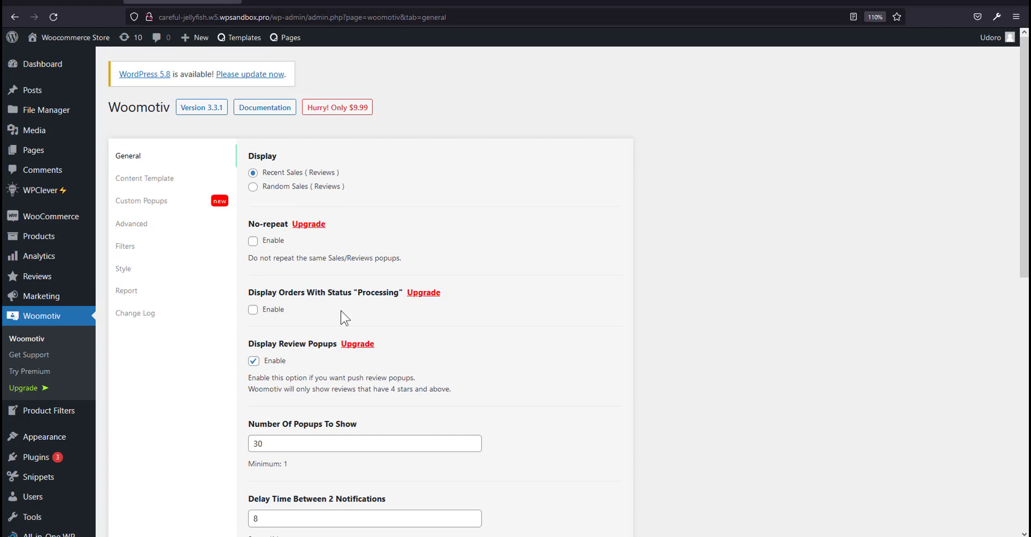
scroll(333, 362, down, 3)
scroll(349, 361, down, 4)
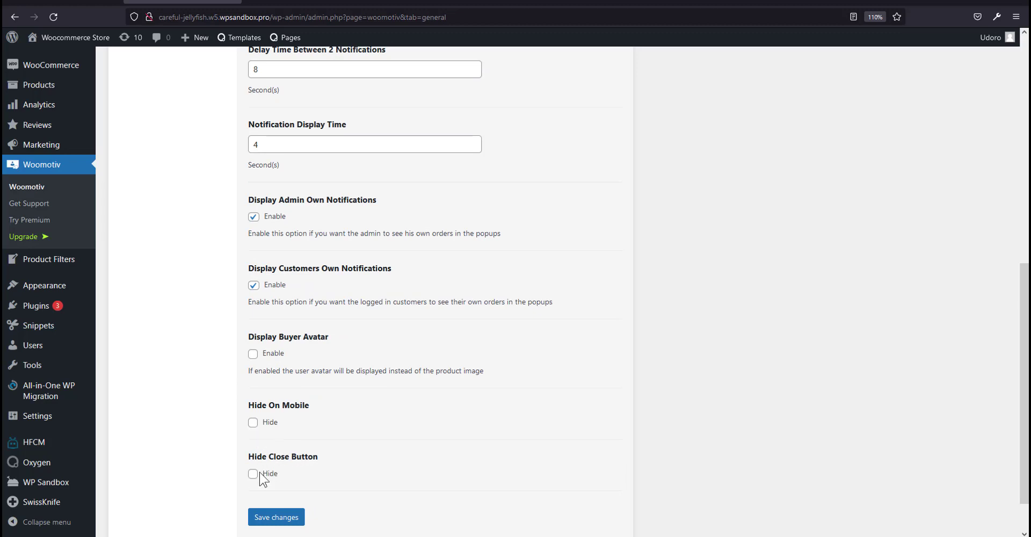
scroll(284, 440, up, 2)
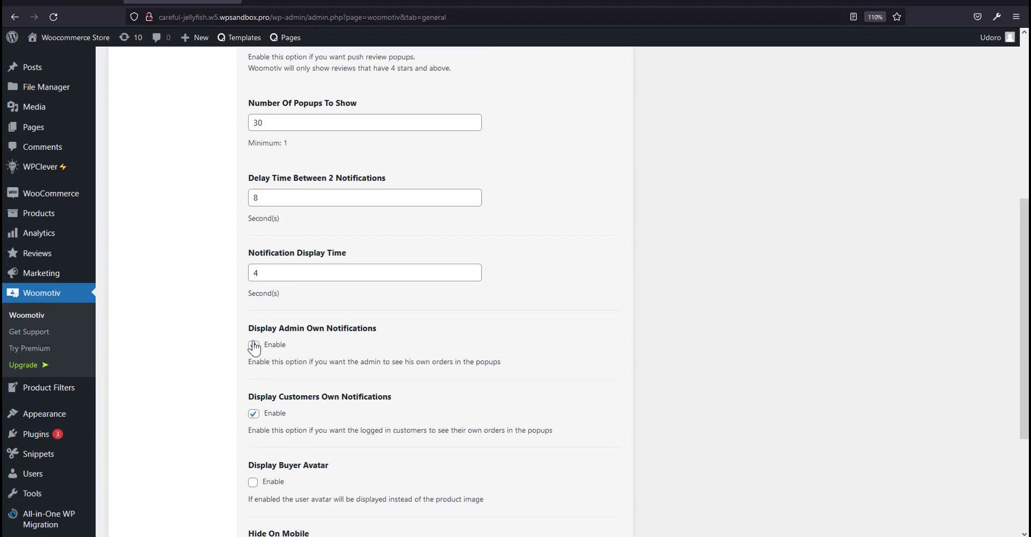
scroll(299, 334, up, 3)
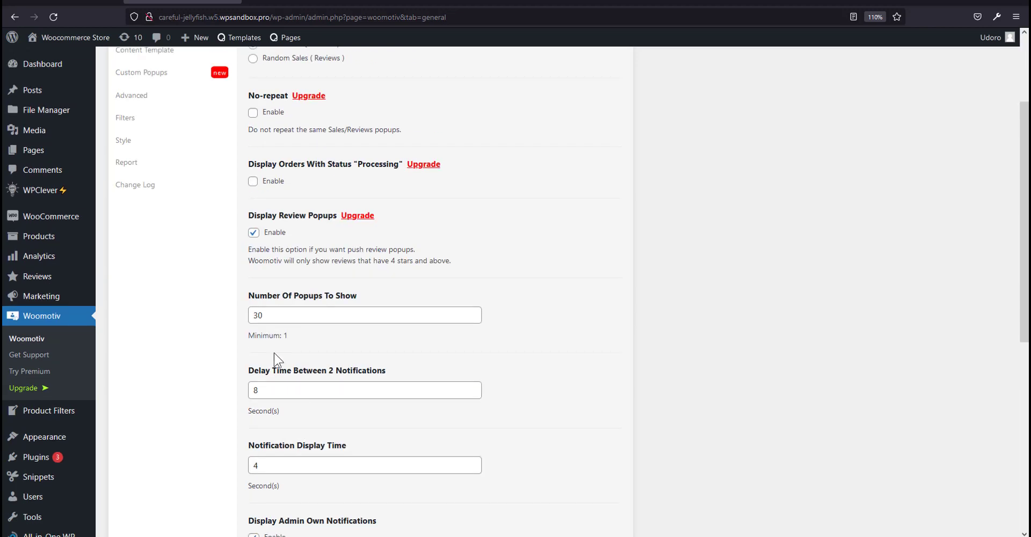
scroll(322, 365, up, 2)
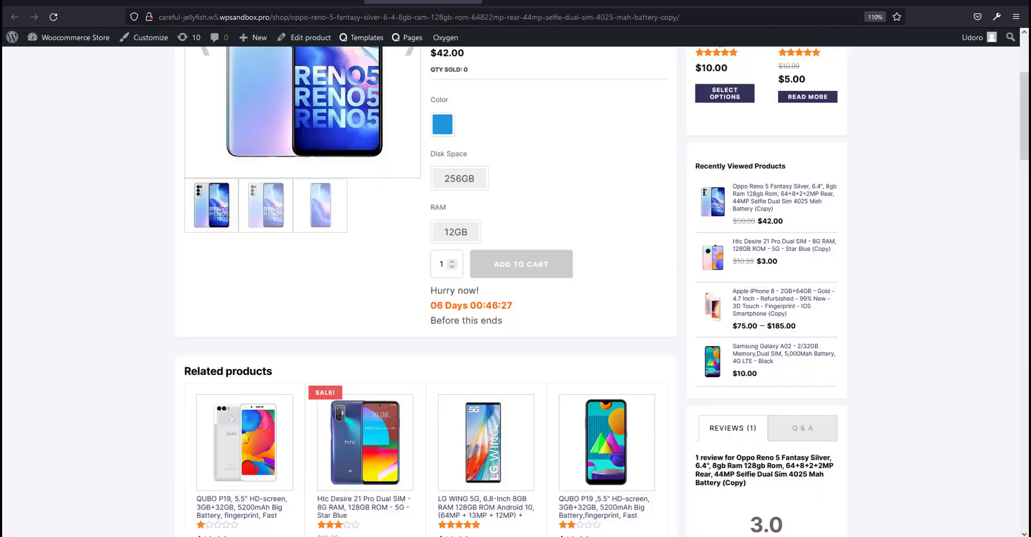
Add two Oppo Reno 5 phones in blue with 256GB disk space and 12GB RAM to the cart from the live page.
click(424, 2)
scroll(676, 211, up, 4)
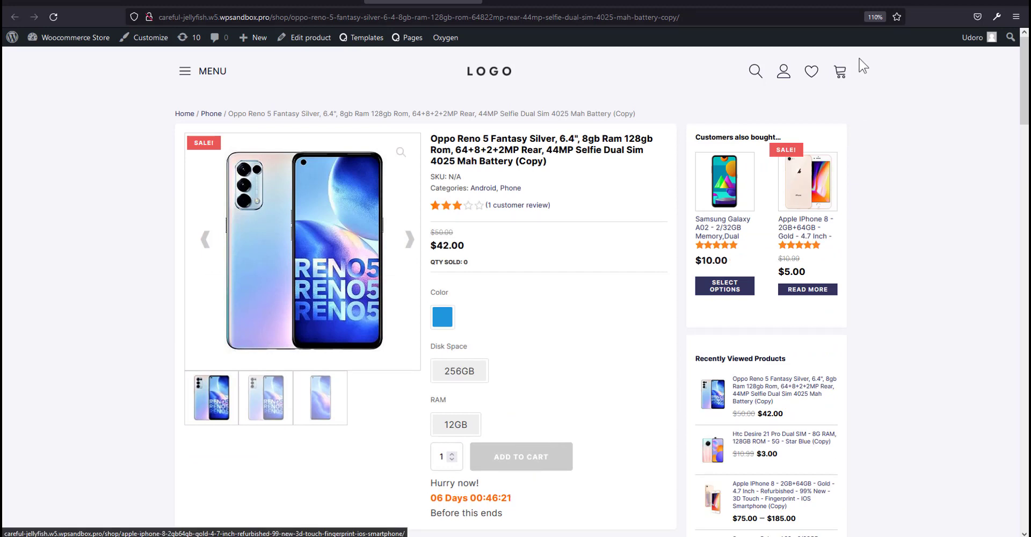
click(458, 423)
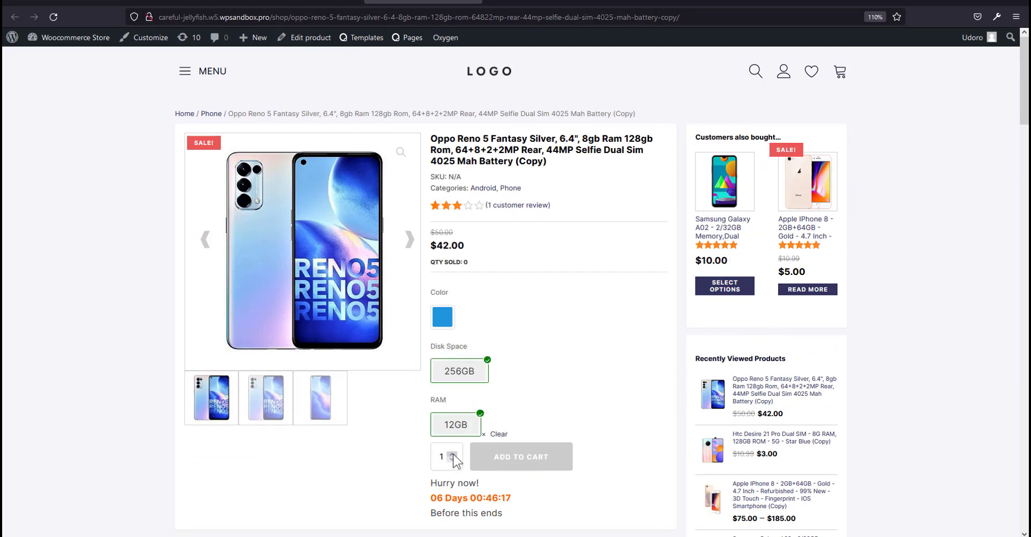
click(453, 455)
click(442, 317)
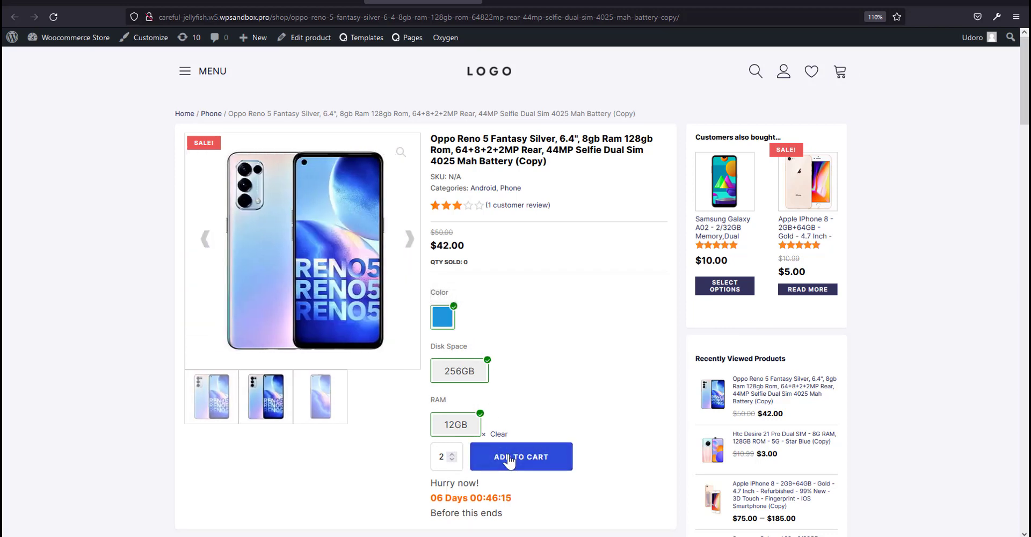
click(509, 461)
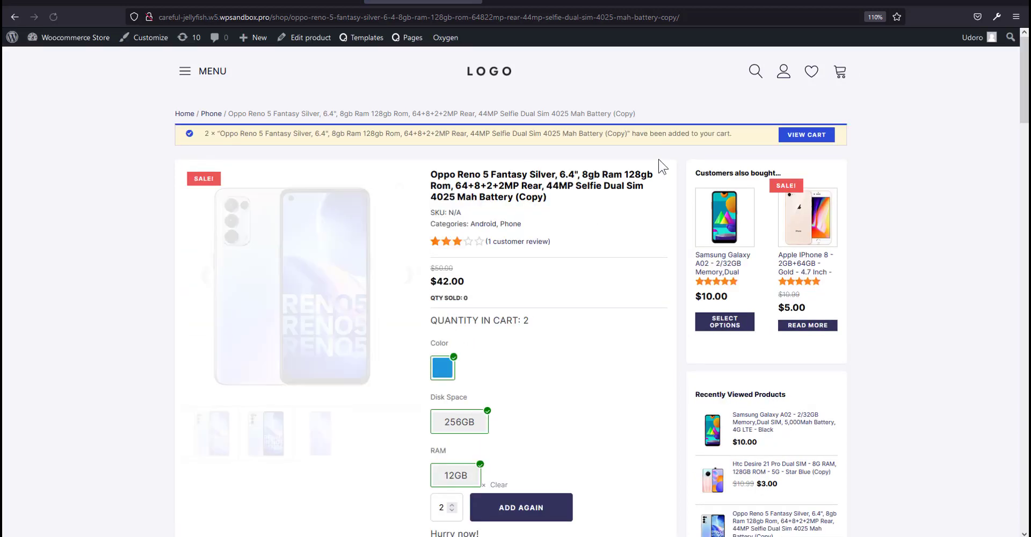
Check out the cart, place the order with cash on delivery, and review the received order's details.
click(800, 138)
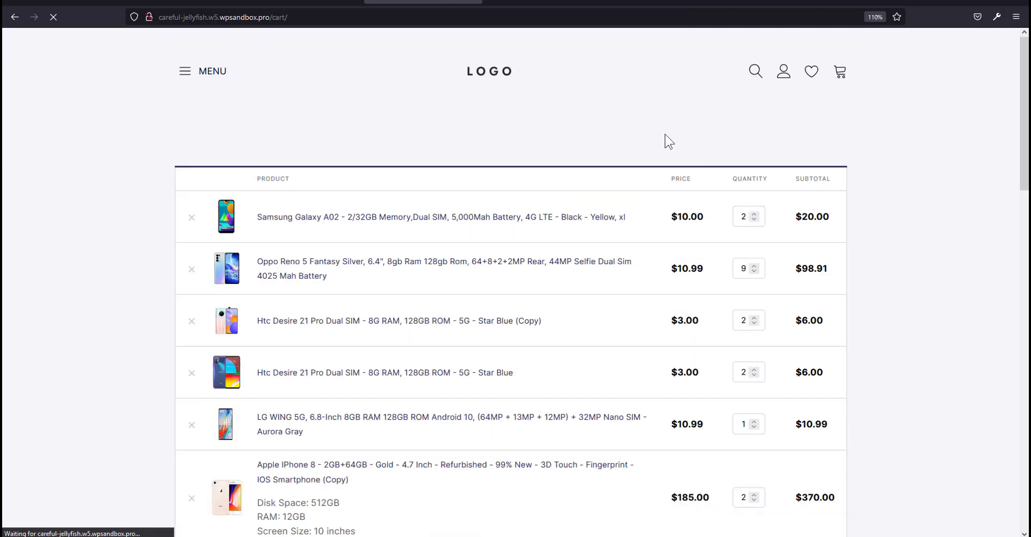
scroll(598, 300, down, 5)
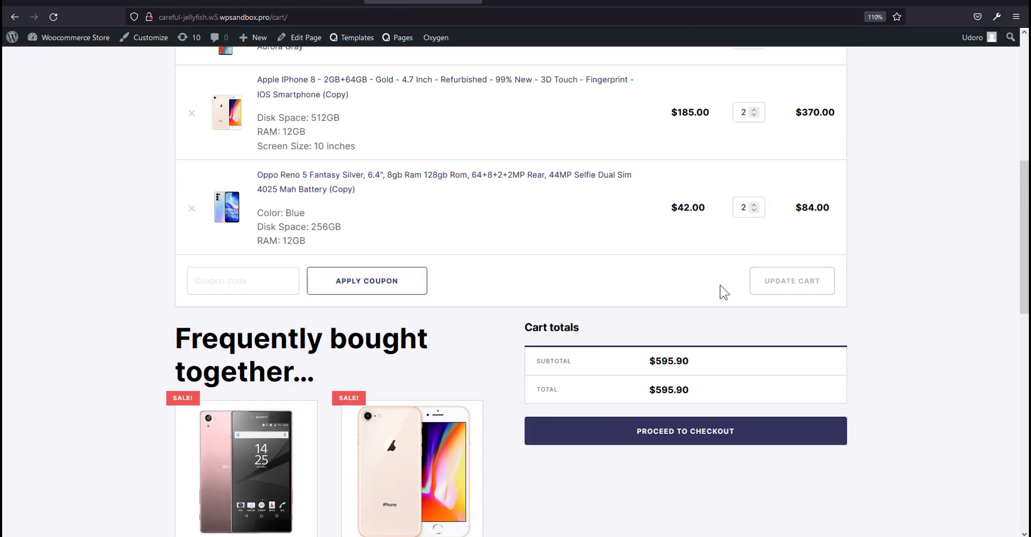
click(708, 431)
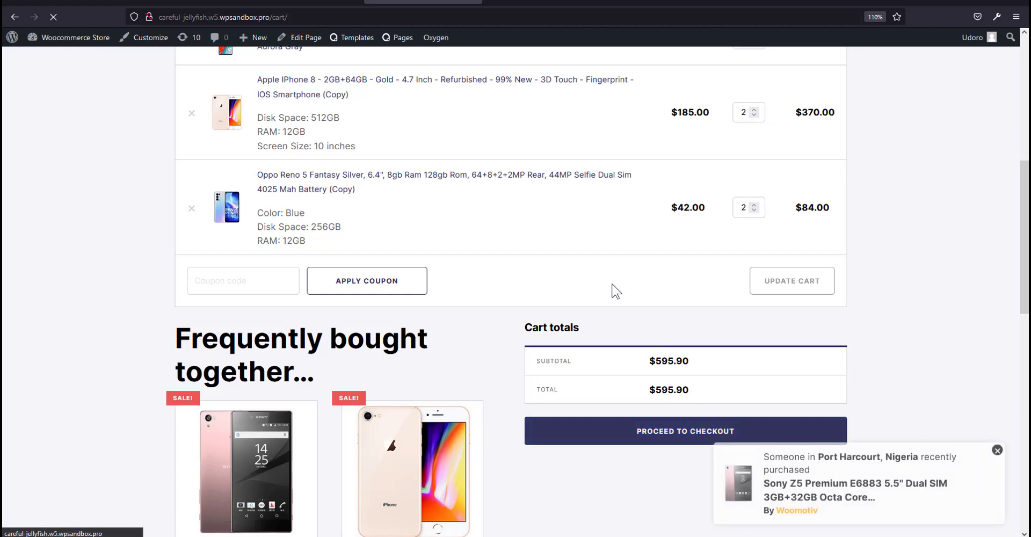
scroll(904, 409, down, 10)
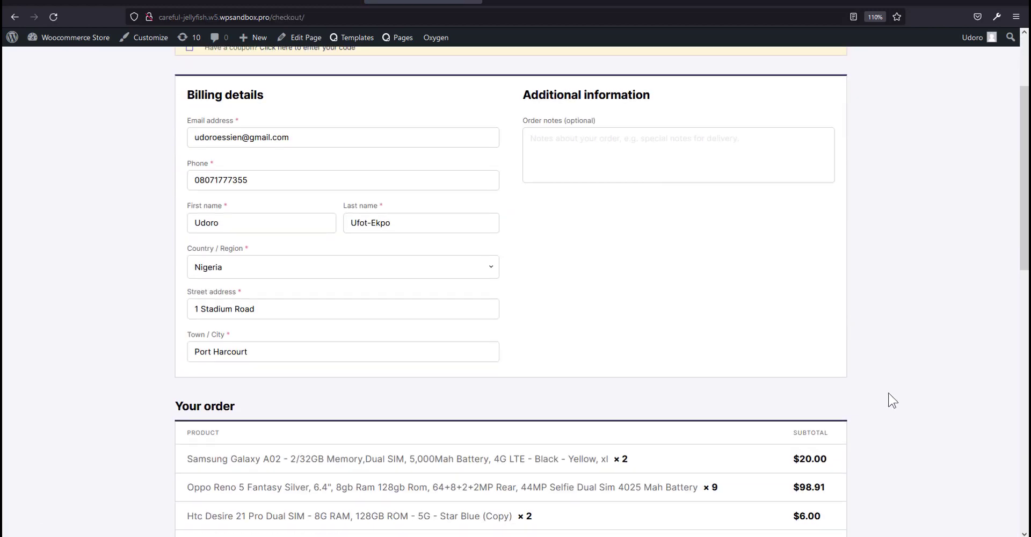
click(800, 517)
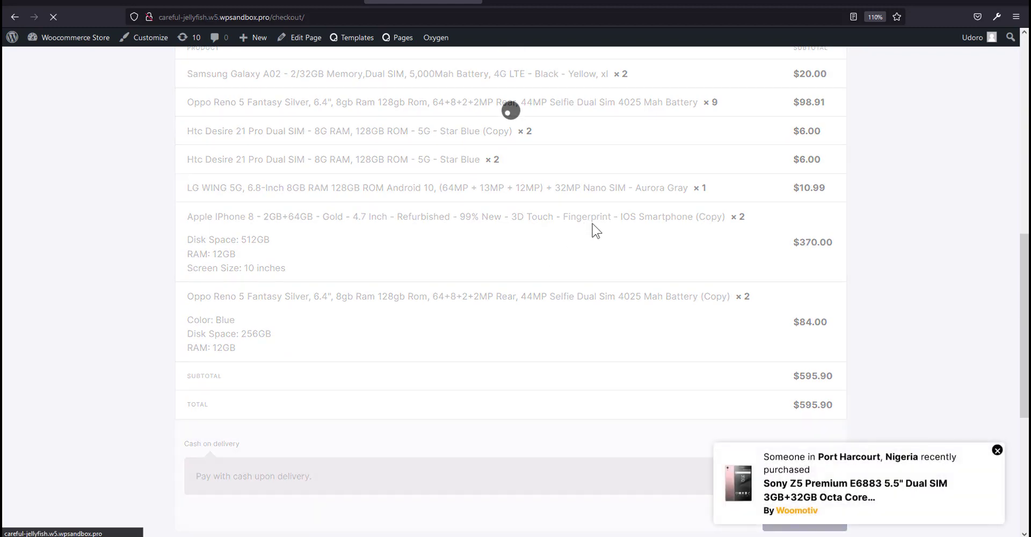
scroll(804, 444, down, 7)
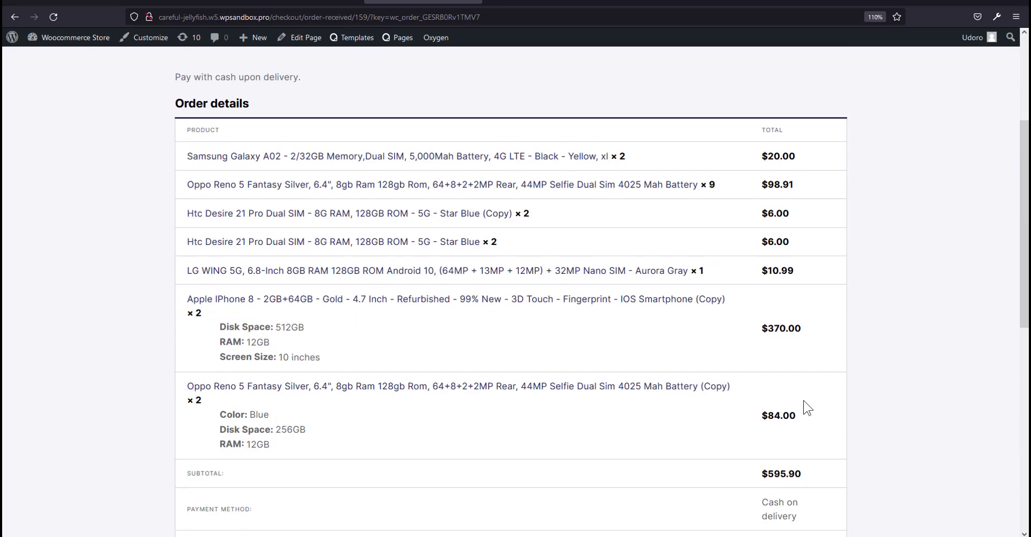
scroll(806, 398, down, 7)
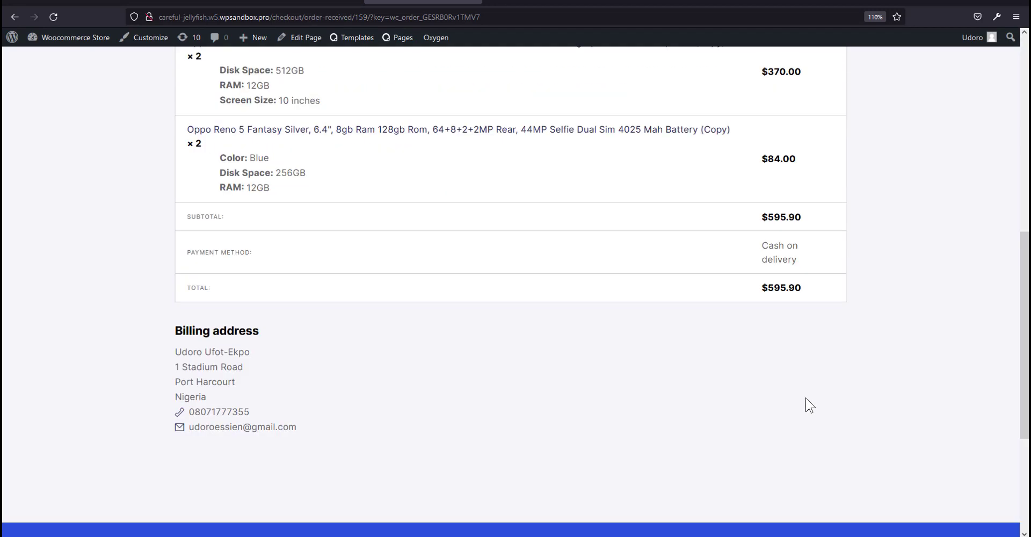
scroll(808, 457, up, 7)
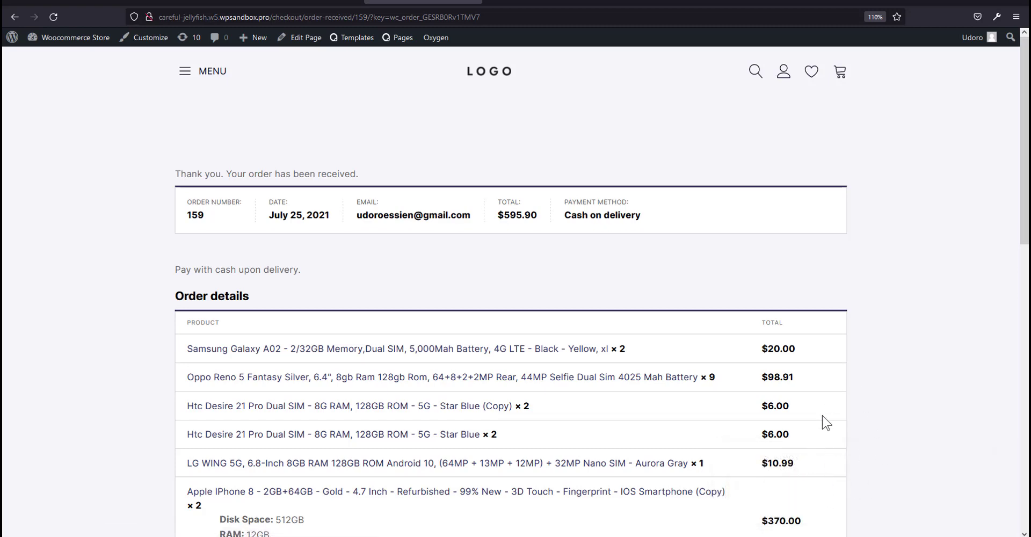
scroll(857, 396, down, 7)
scroll(900, 447, up, 7)
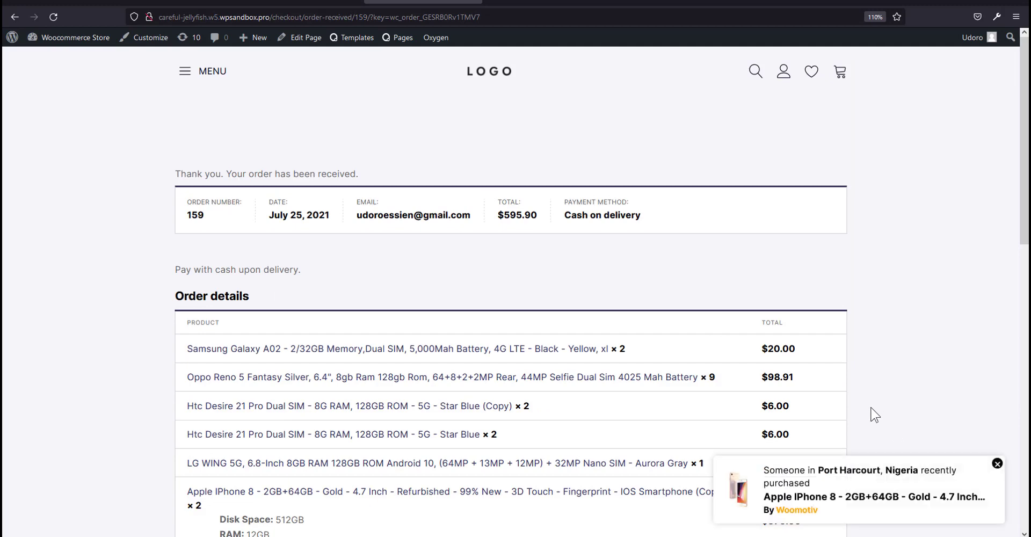
Inspect the Woomotiv sales popup and try adding a 10px font size to its .woomotiv-link rule.
right_click(857, 479)
click(902, 472)
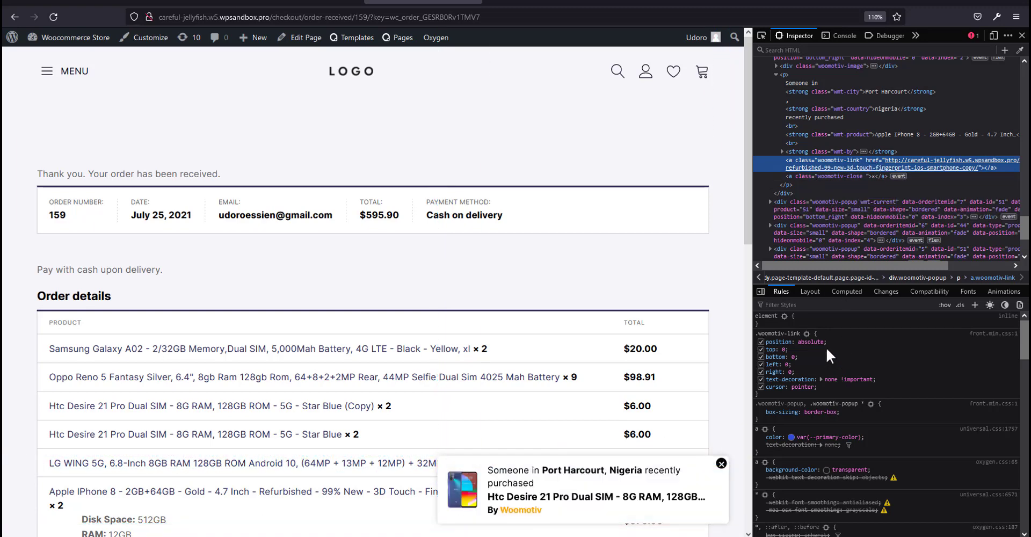
click(877, 382)
text(font-size)
key(Tab)
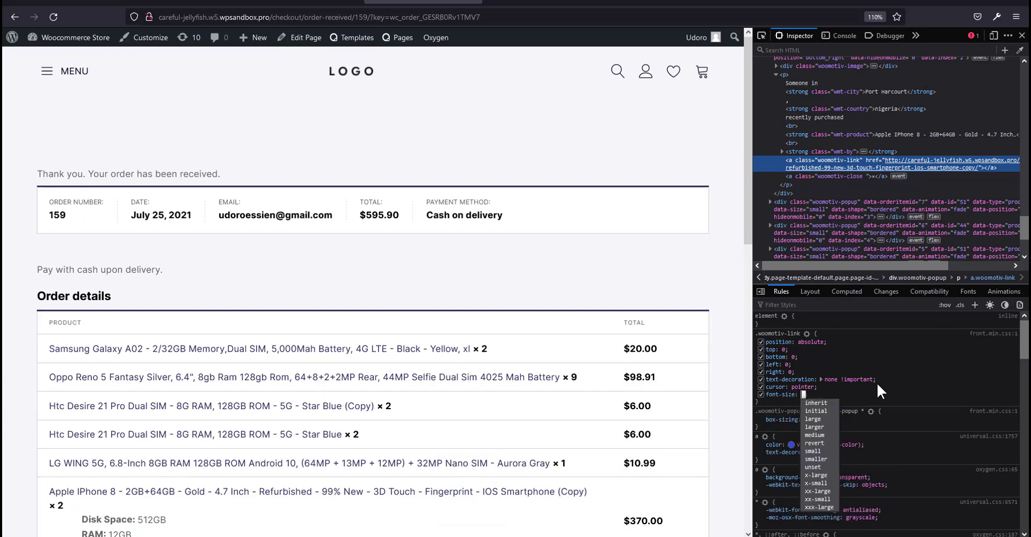
text(10px)
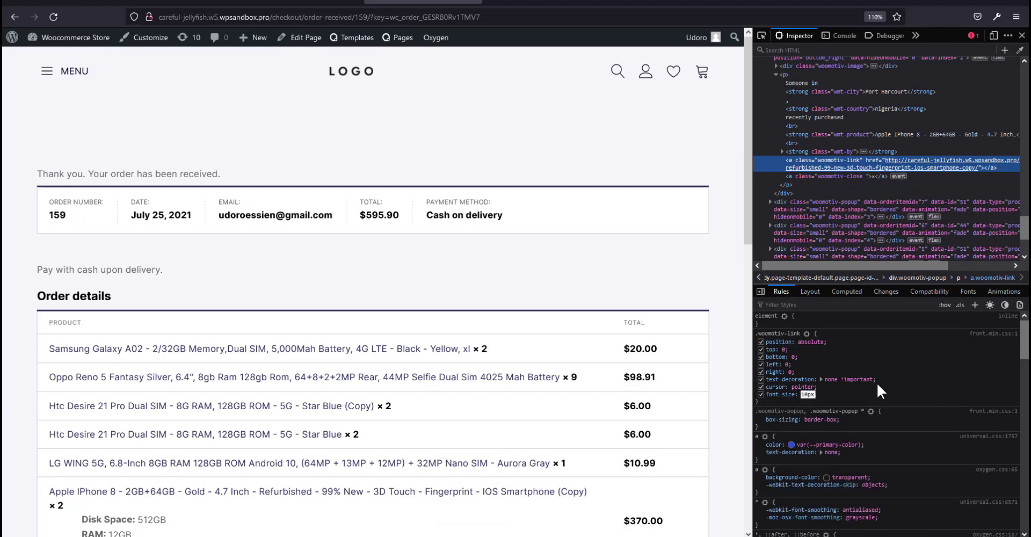
key(Return)
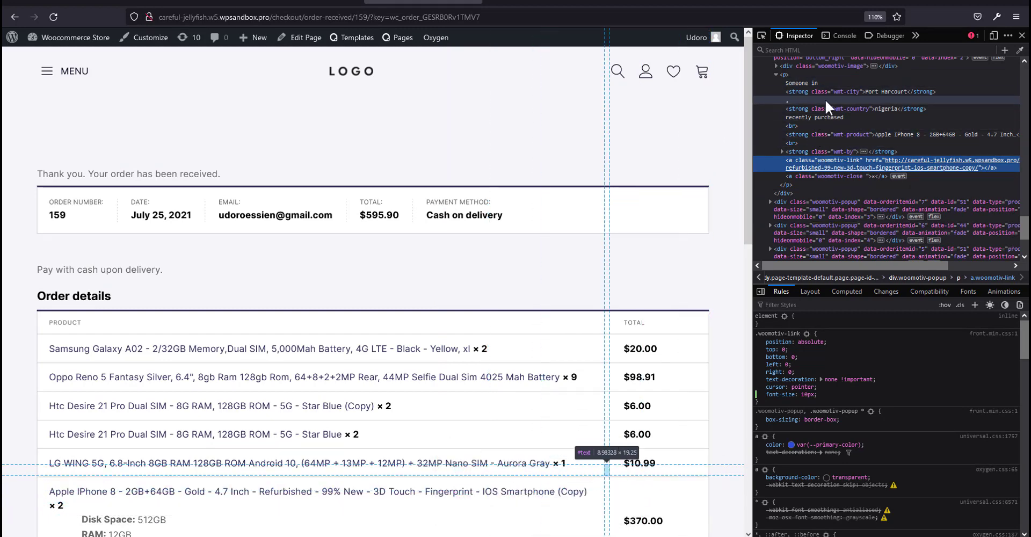
Set the font size of the sales popup's paragraph text to 12px in its inspected CSS rule.
click(833, 73)
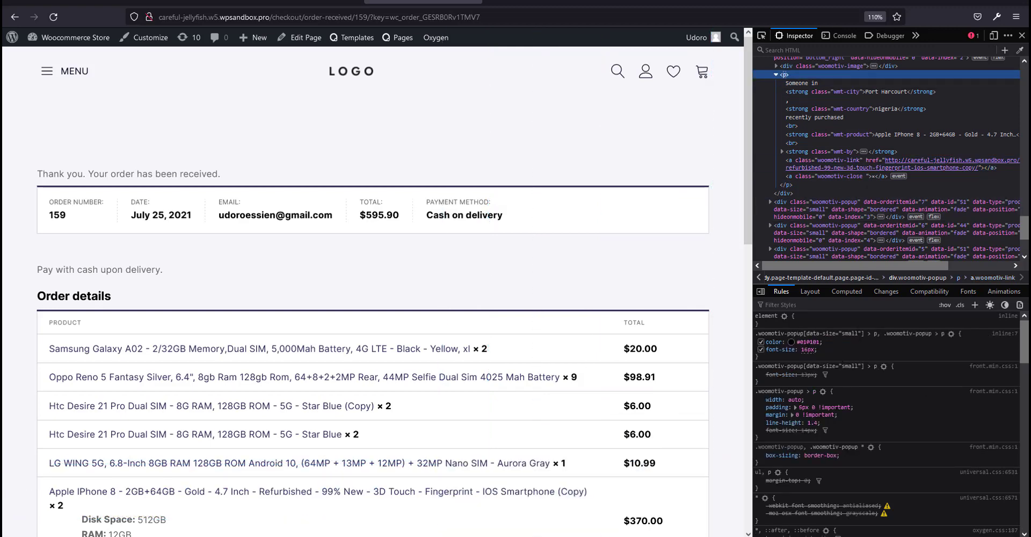
click(808, 349)
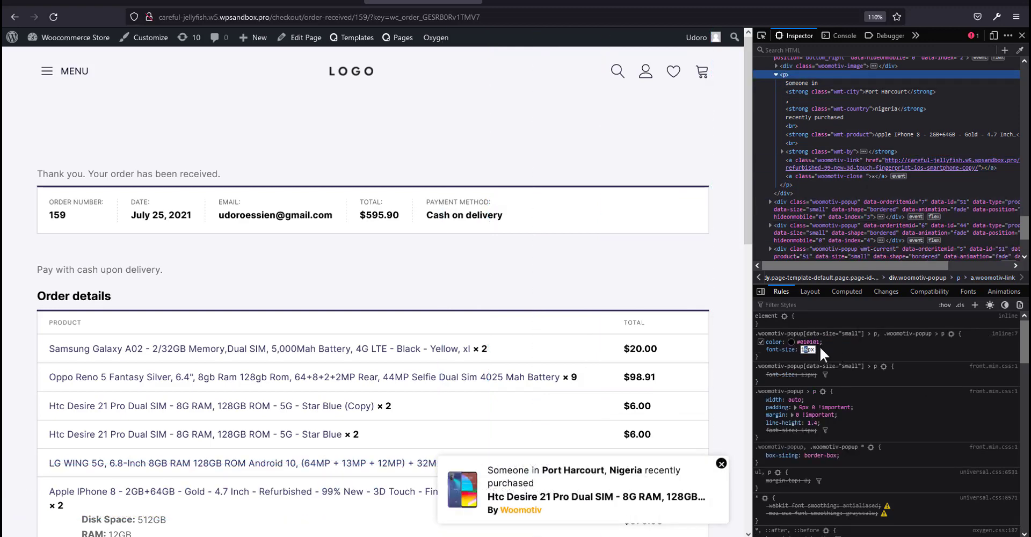
text(12)
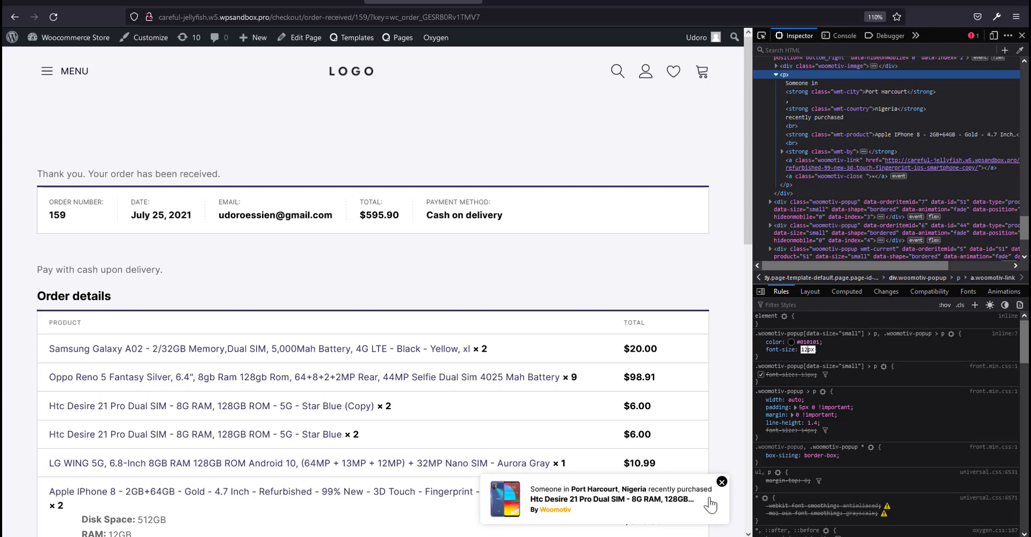
click(867, 348)
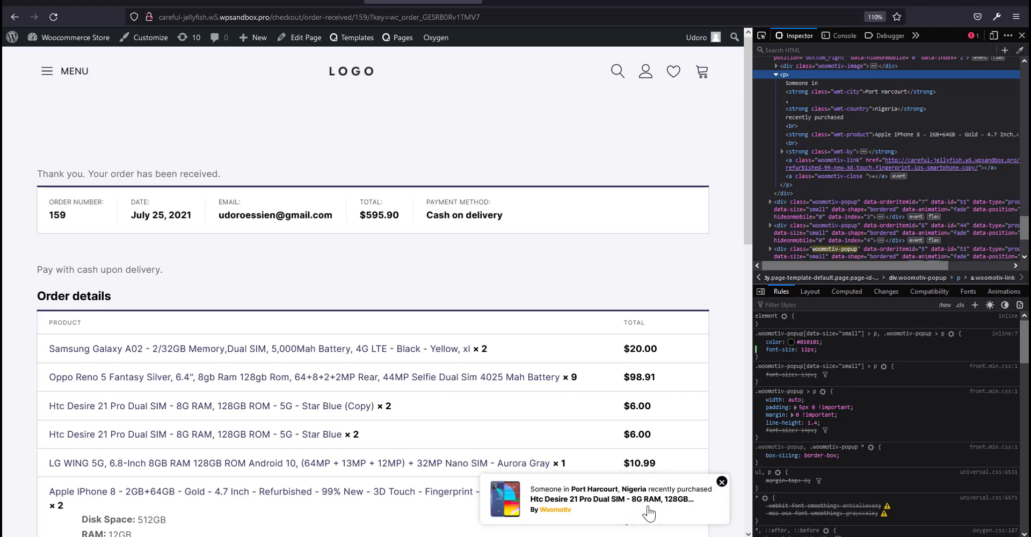
Examine the Woomotiv popup markup and CSS rules, including the popup container, link and paragraph elements.
scroll(842, 118, up, 2)
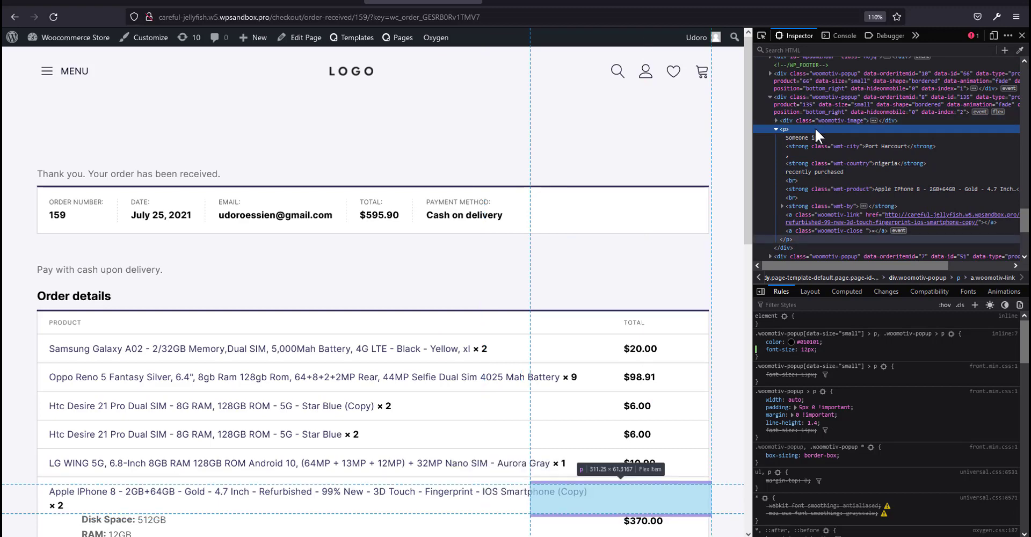
click(777, 130)
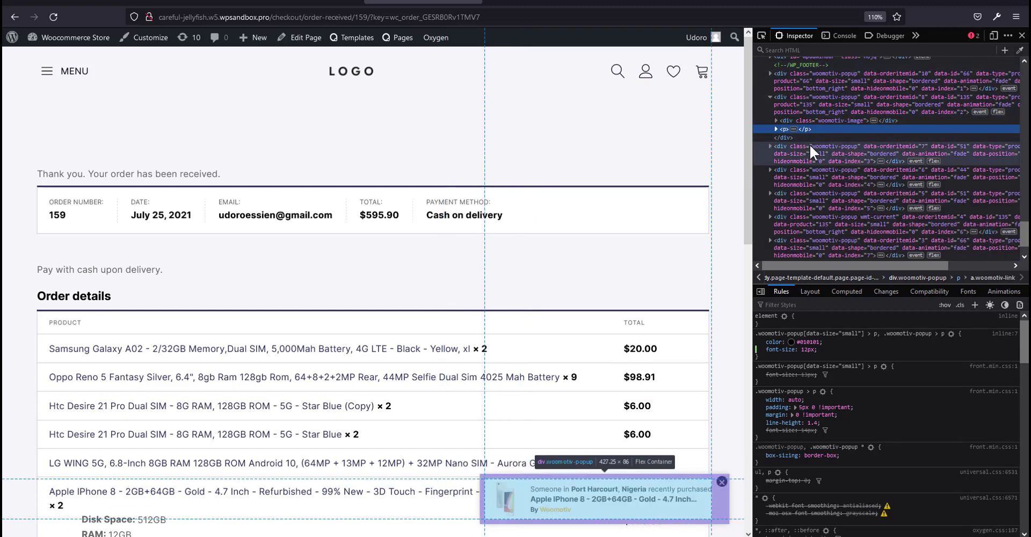
scroll(810, 143, up, 2)
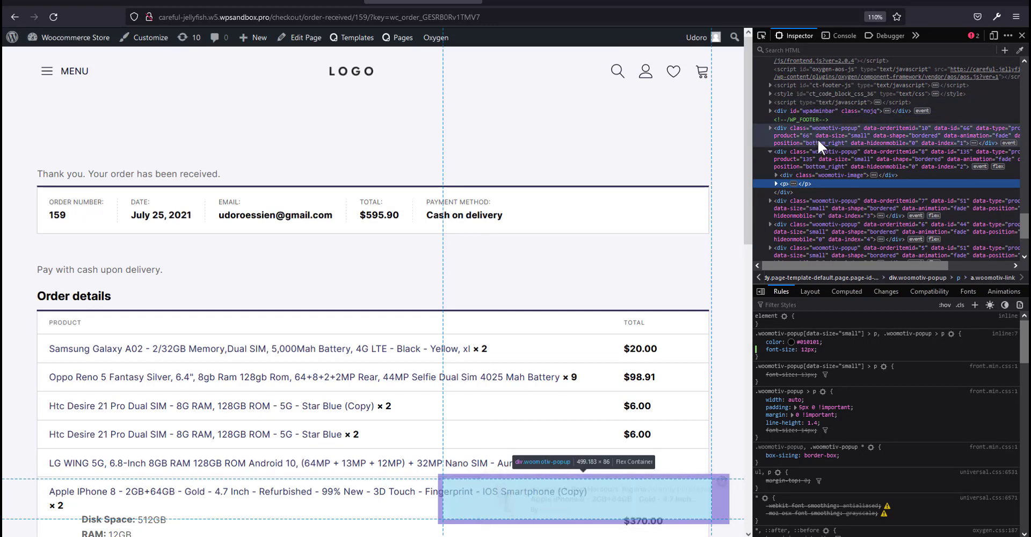
click(817, 139)
click(770, 152)
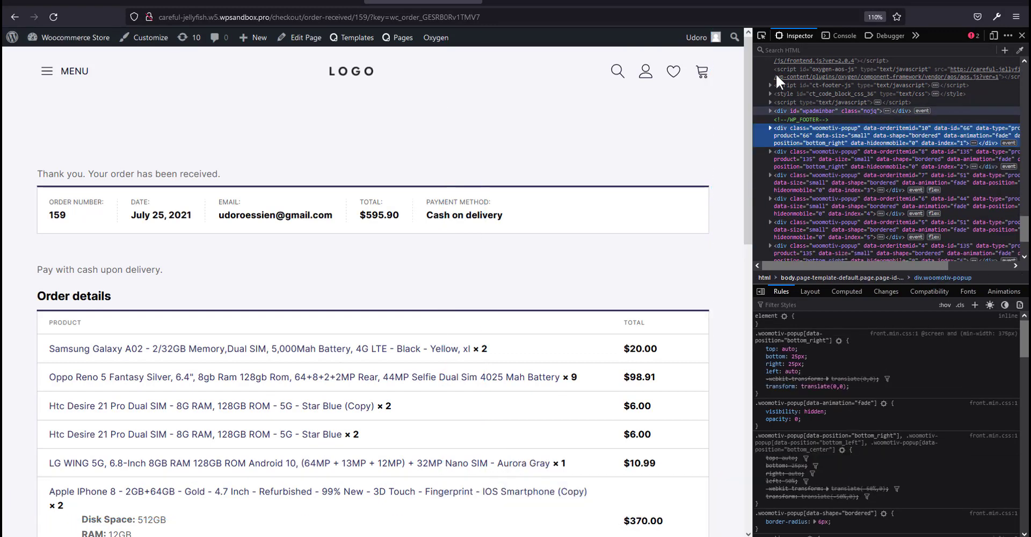
click(763, 32)
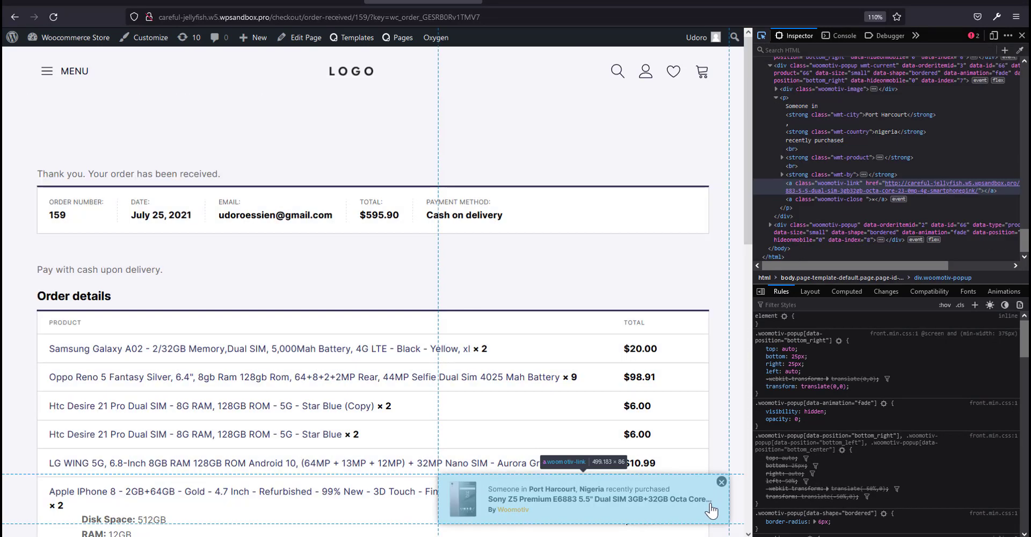
click(709, 506)
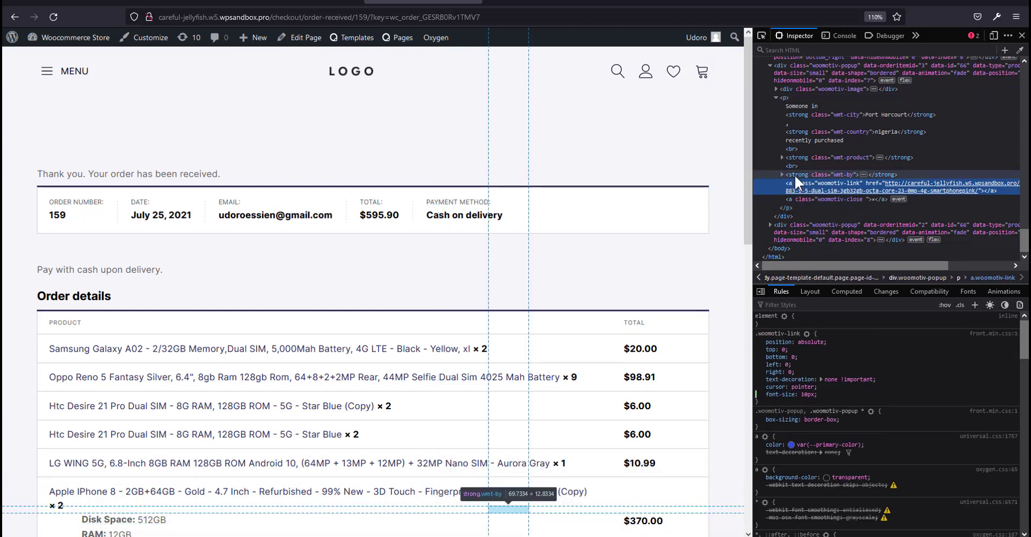
scroll(808, 114, up, 2)
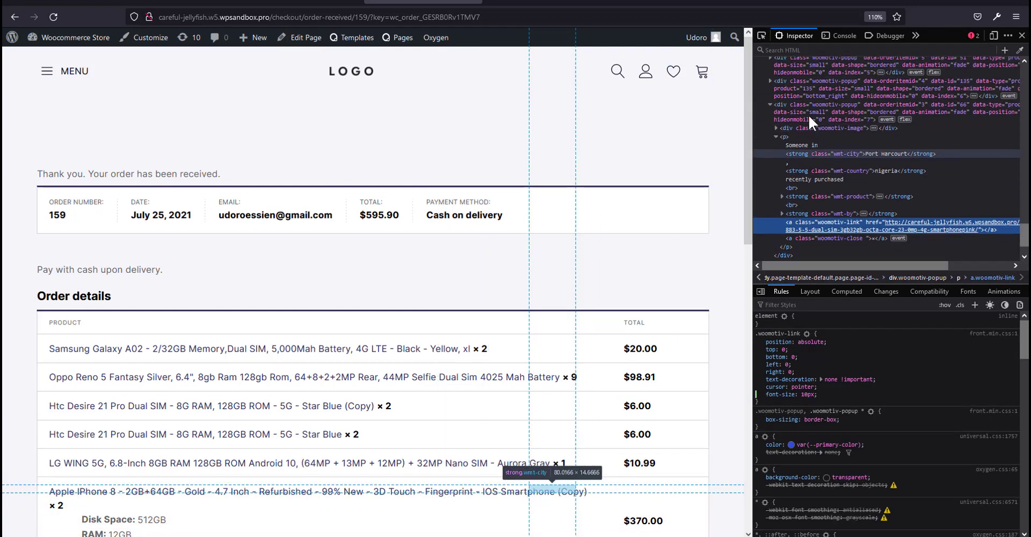
click(808, 123)
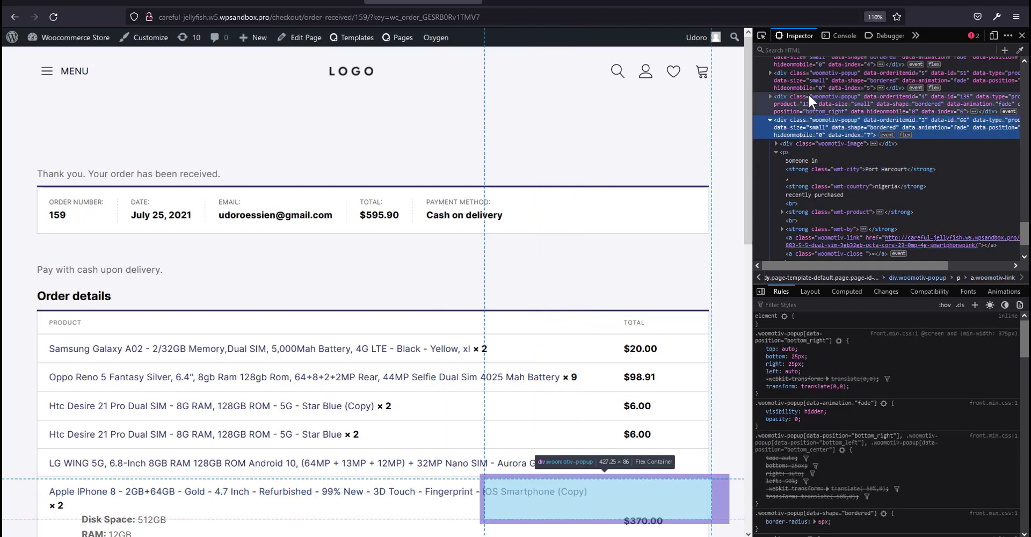
click(782, 152)
key(Left)
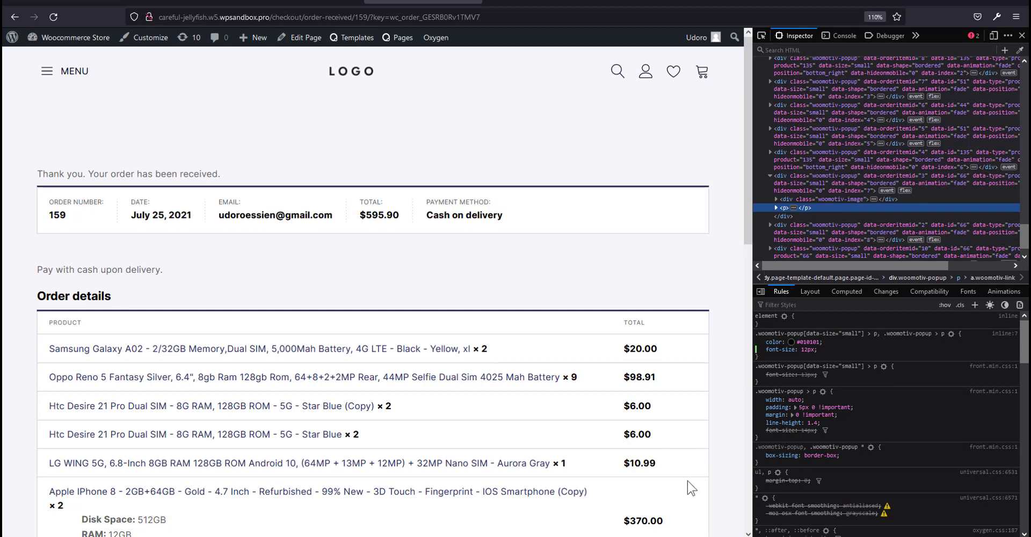
Close the inspector and view the Samsung Galaxy A02 product page linked from the order details.
click(1023, 38)
scroll(690, 435, down, 1)
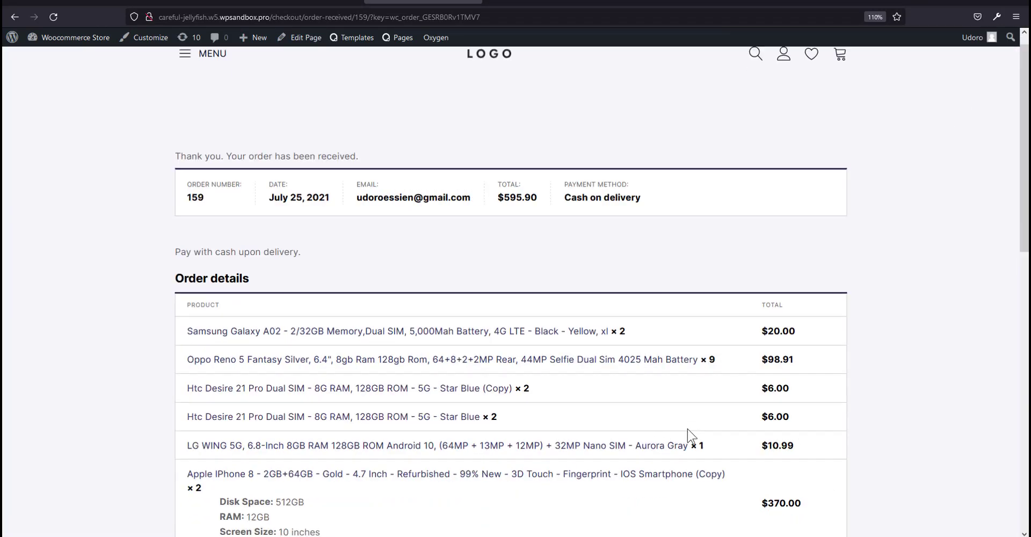
scroll(690, 435, down, 3)
scroll(814, 454, up, 4)
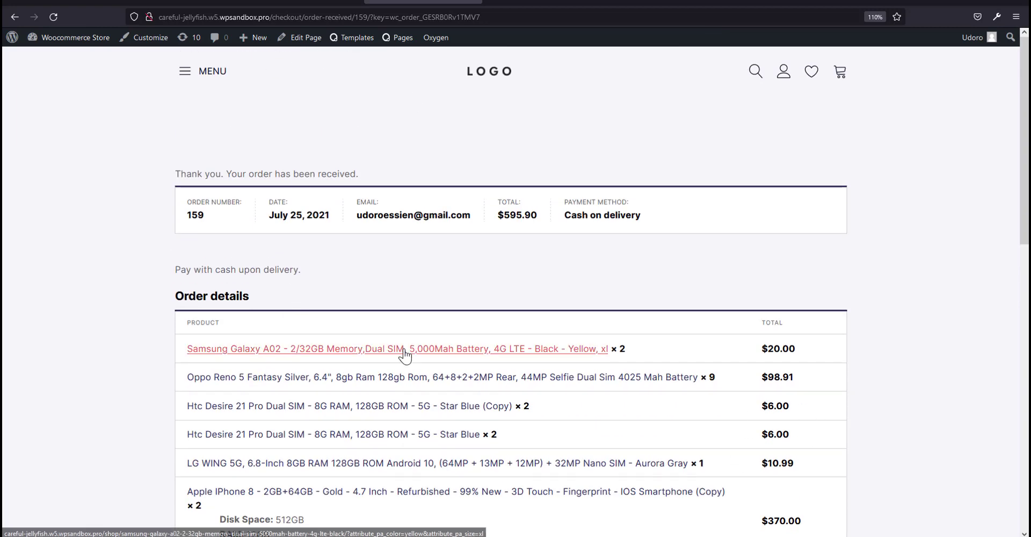
click(469, 349)
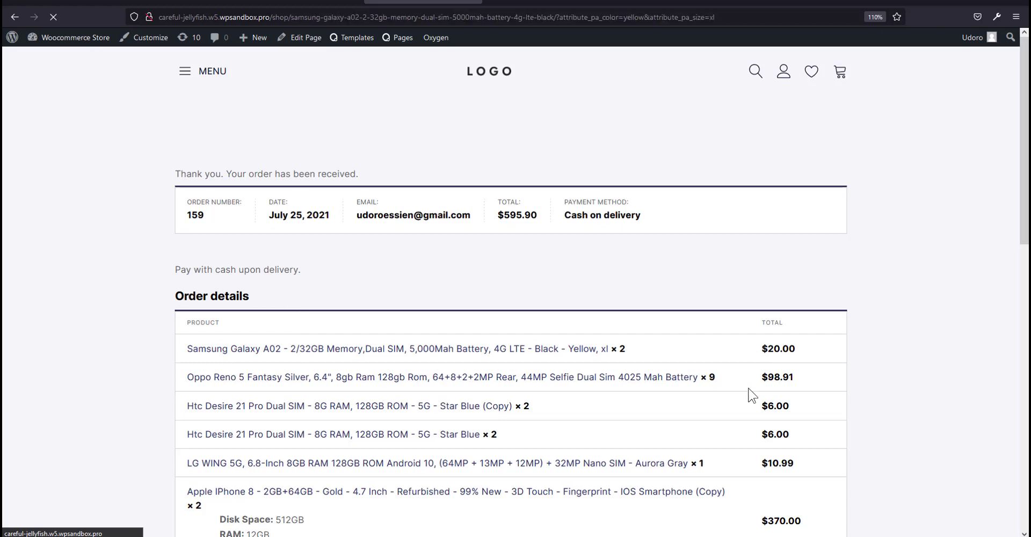
scroll(860, 395, down, 1)
scroll(860, 394, down, 3)
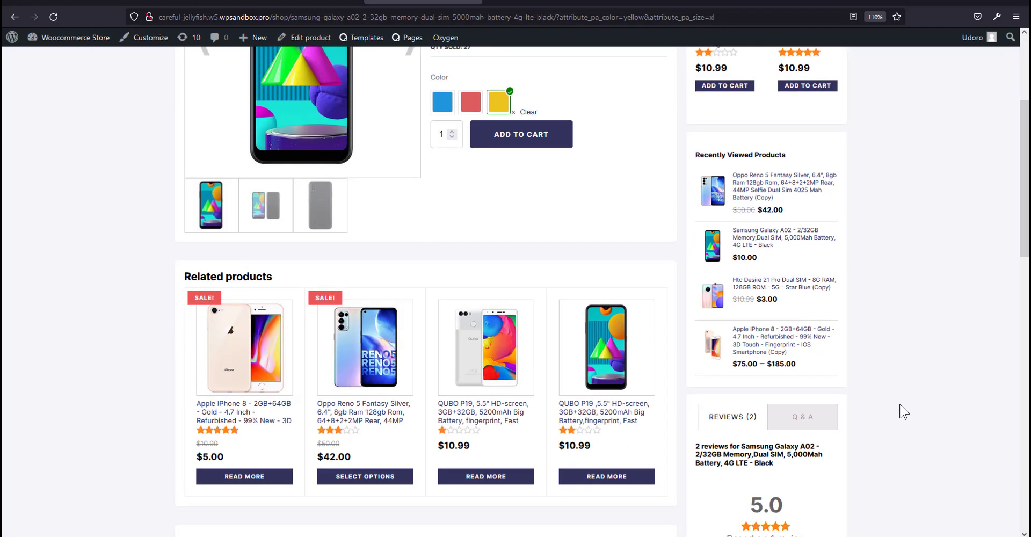
scroll(911, 402, up, 4)
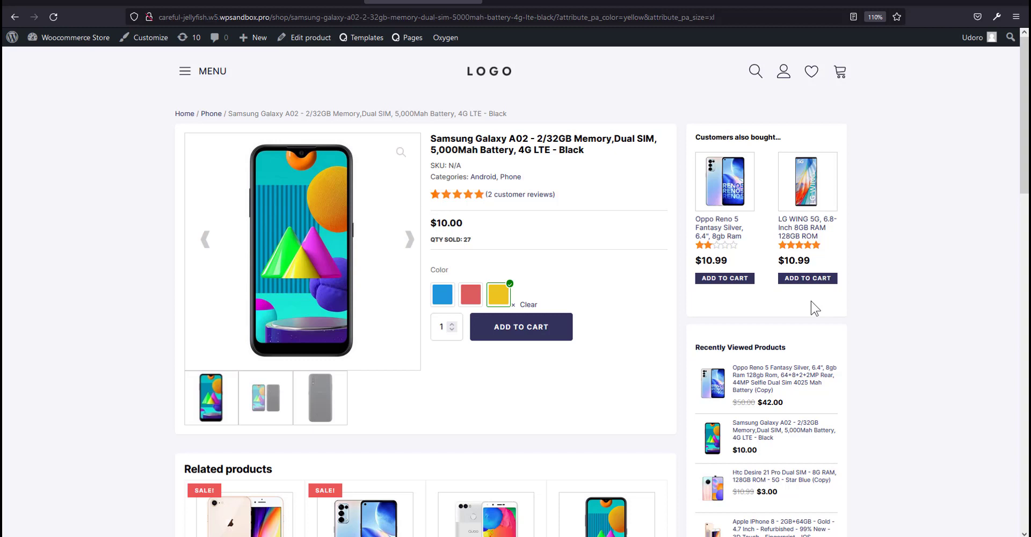
Inspect the CSS rules of the LG WING 5G product title under "Customers also bought…".
right_click(807, 227)
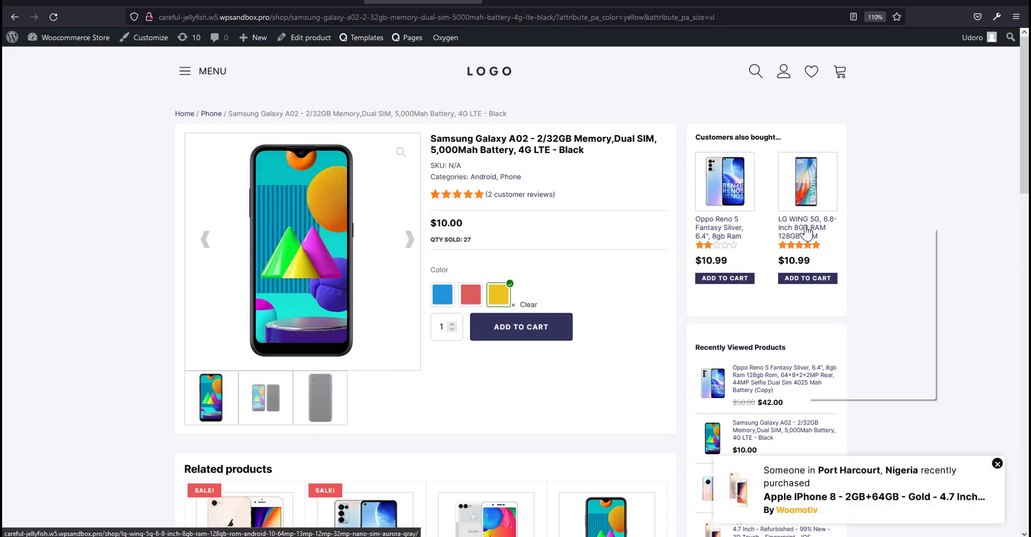
click(842, 388)
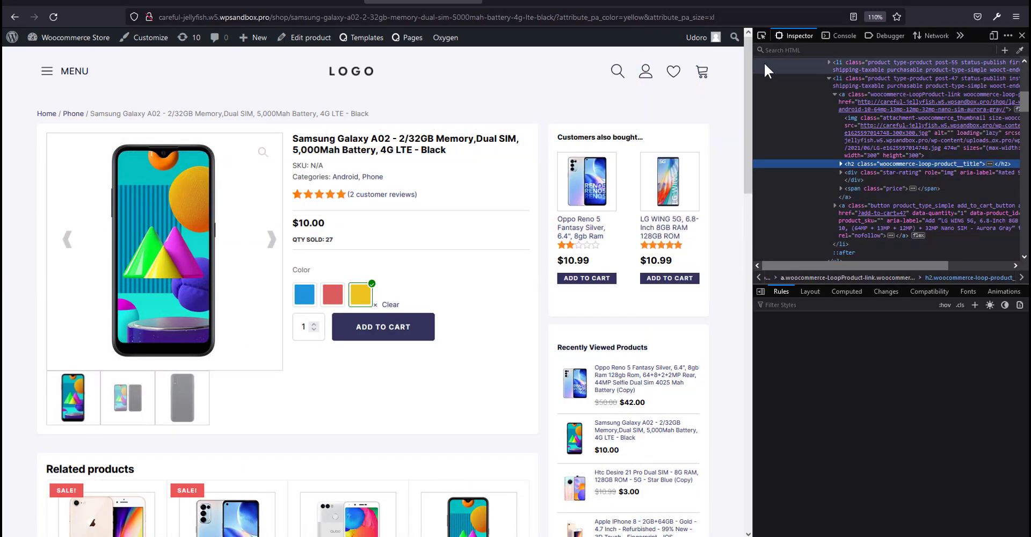
click(761, 36)
click(678, 223)
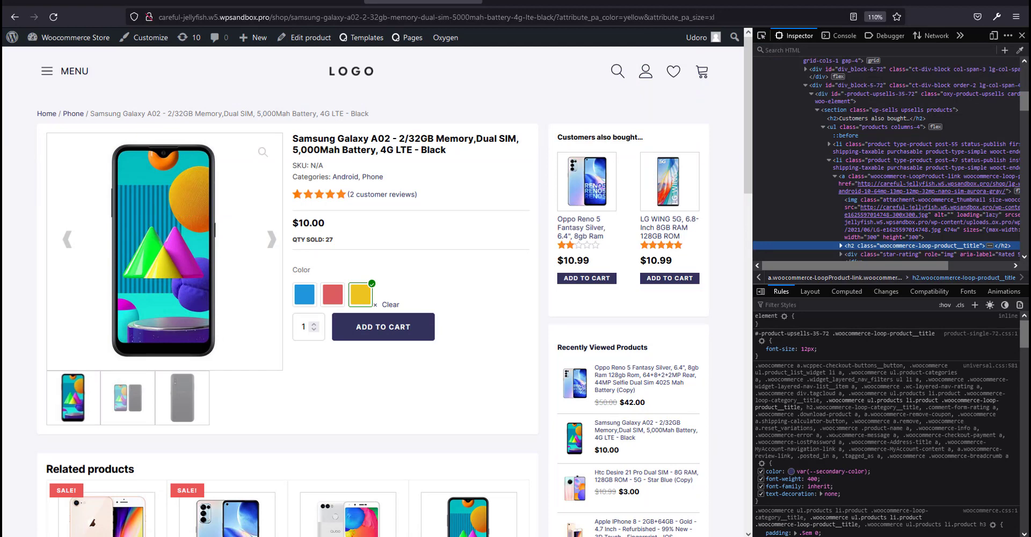
scroll(886, 425, down, 5)
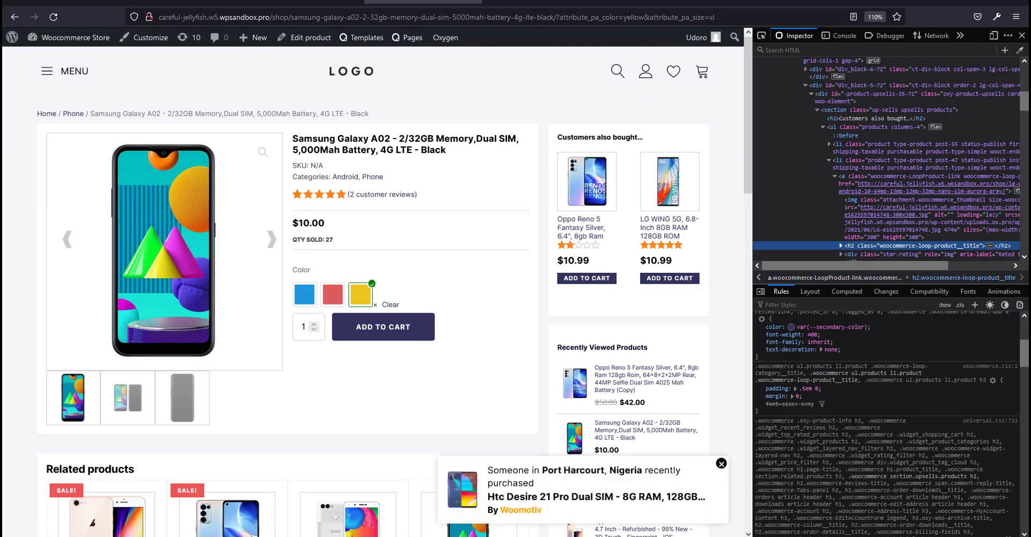
Change the inspected .woocommerce-loop-product__title rule's selector to h2.woocommerce-loop-product__title, with no space after h2.
scroll(855, 424, down, 5)
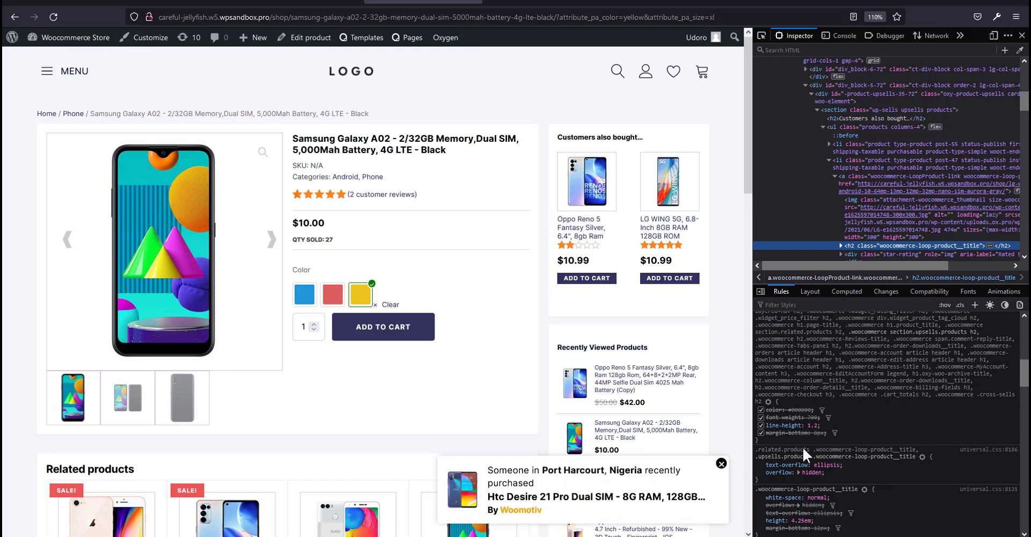
scroll(848, 458, down, 2)
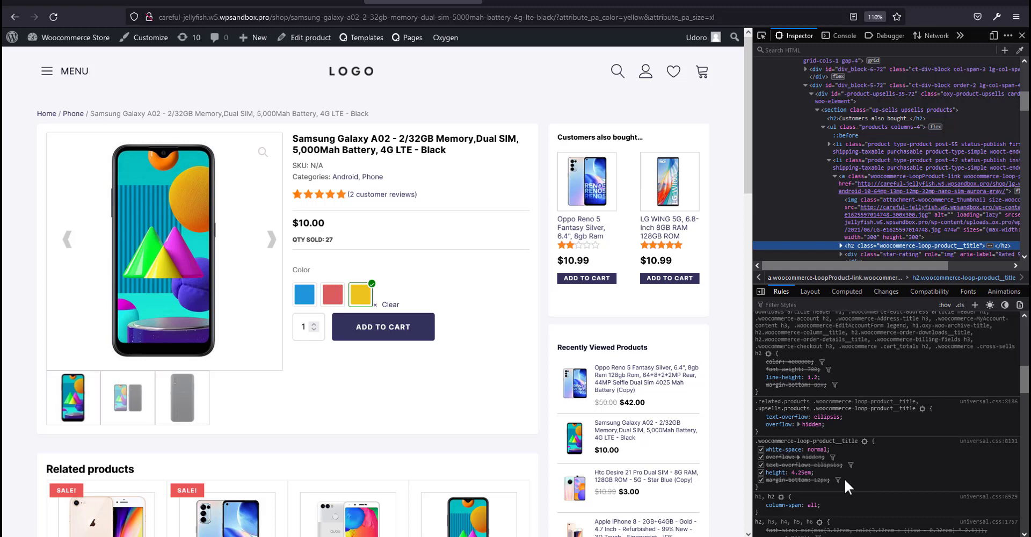
click(840, 441)
click(842, 441)
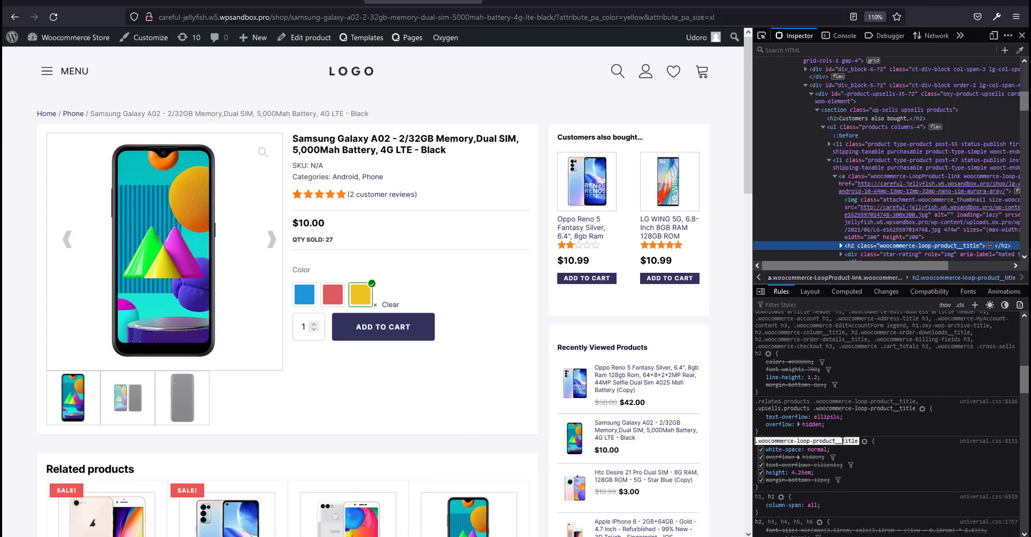
key(Home)
text(h2)
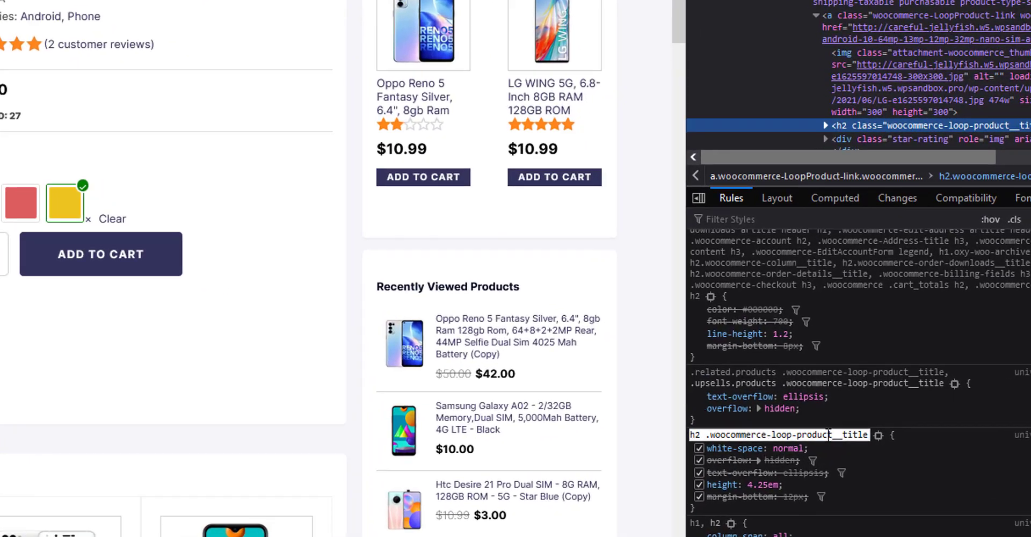
key(Return)
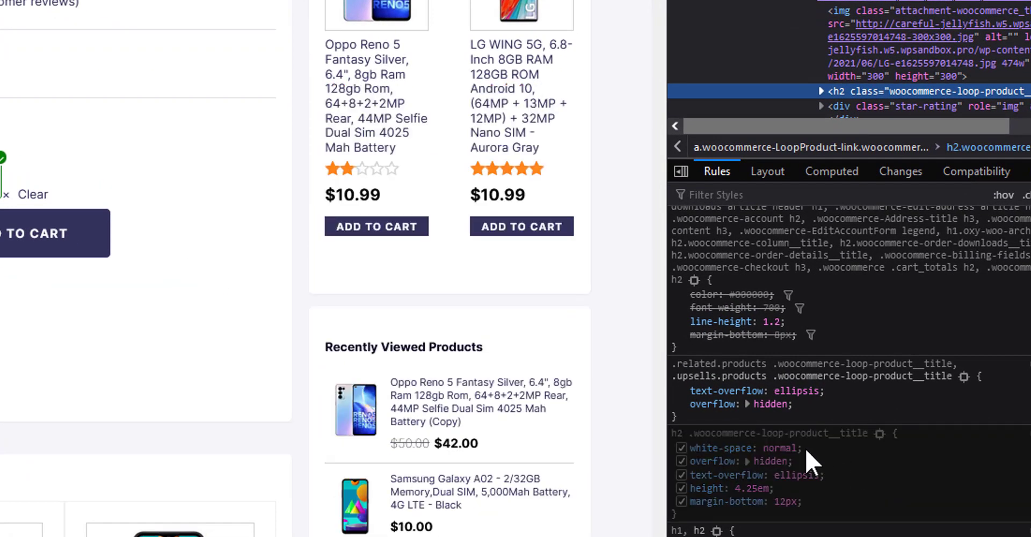
click(787, 436)
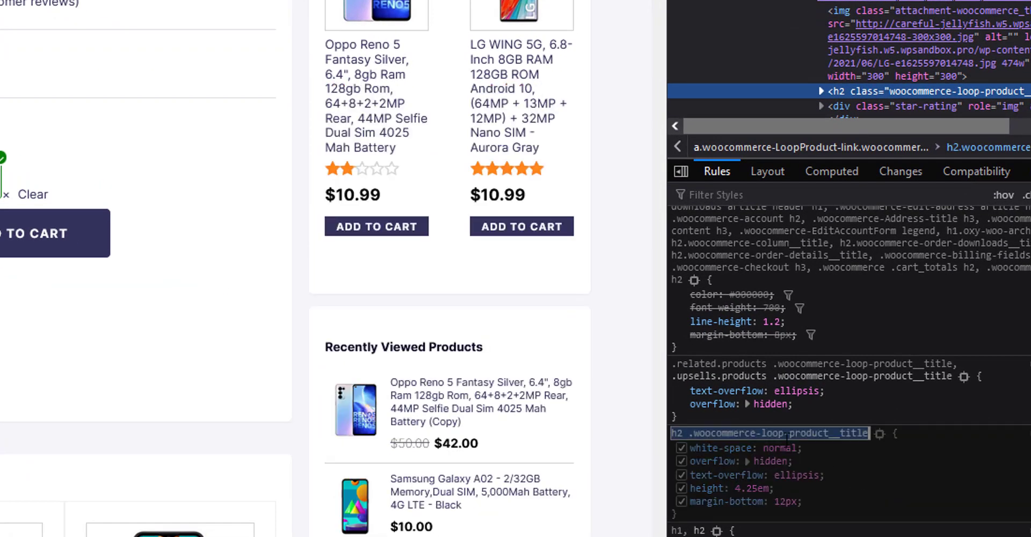
click(696, 432)
key(BackSpace)
key(Return)
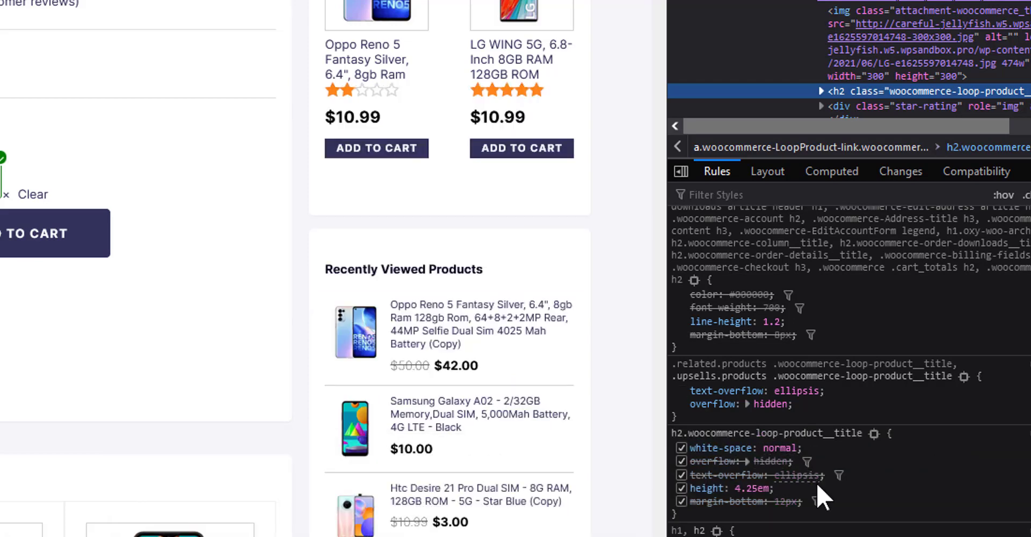
Dismiss the sales popup and set the inspected product title rule's bottom margin to 12px !important.
click(790, 502)
click(899, 503)
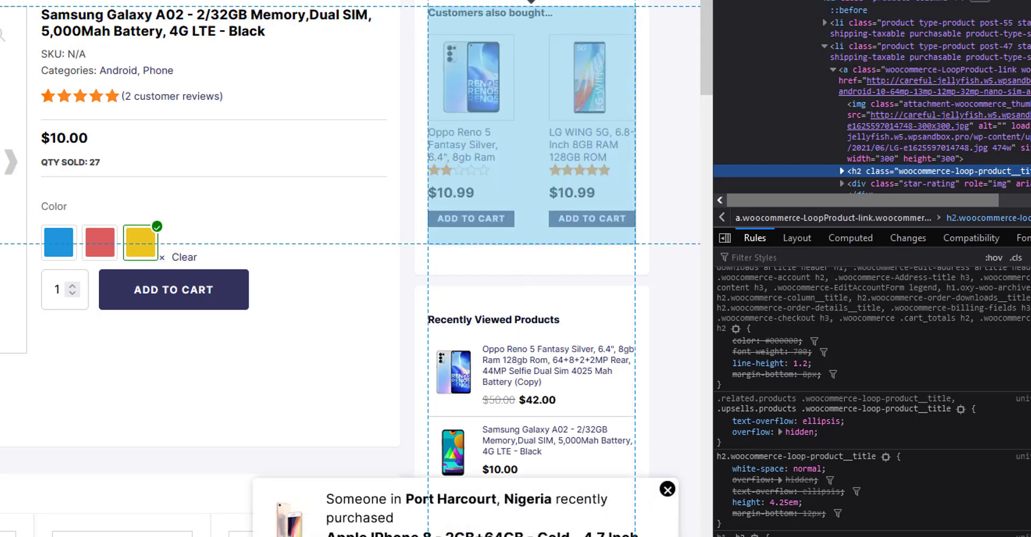
scroll(610, 346, down, 4)
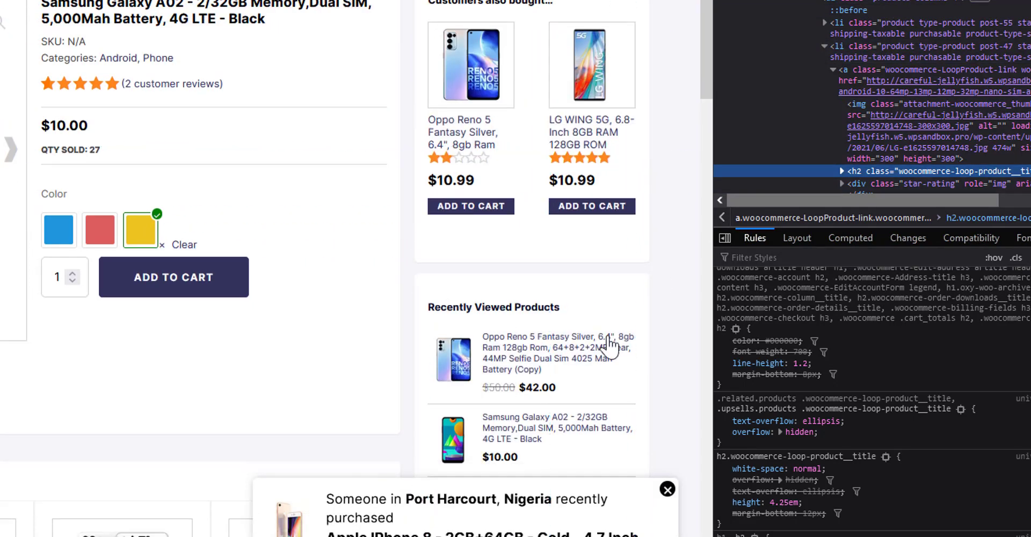
click(667, 489)
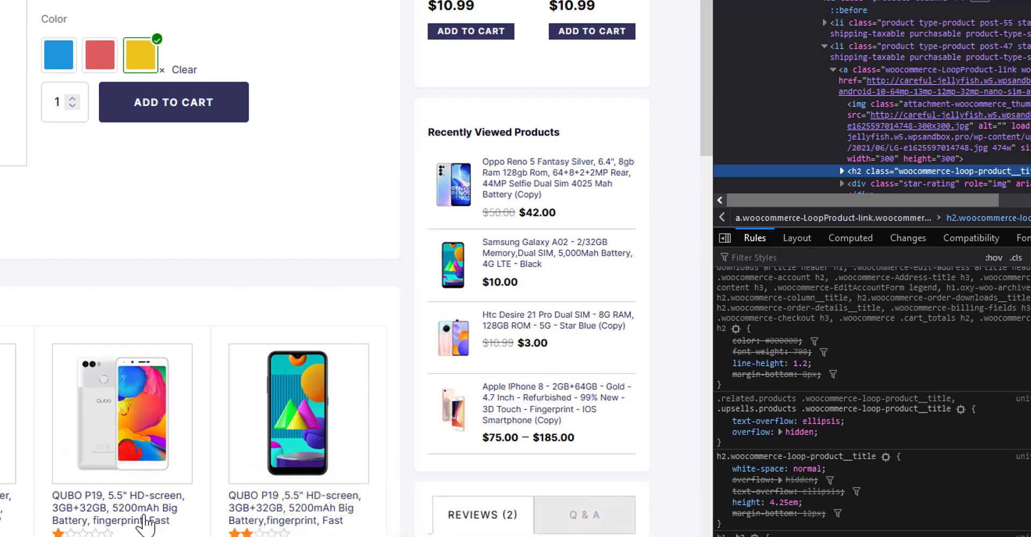
scroll(1010, 53, up, 1)
scroll(1010, 54, up, 2)
scroll(483, 224, up, 2)
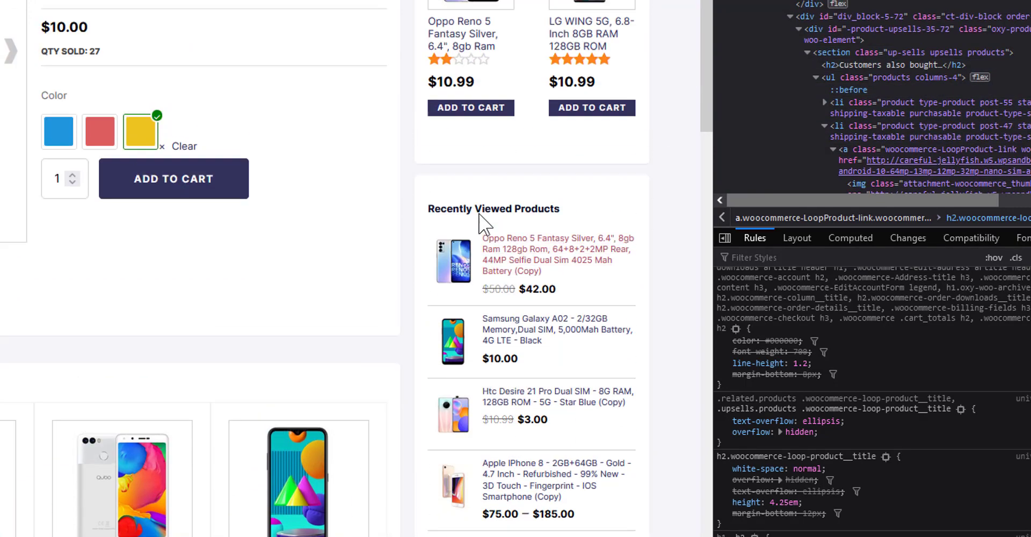
click(827, 513)
text(!)
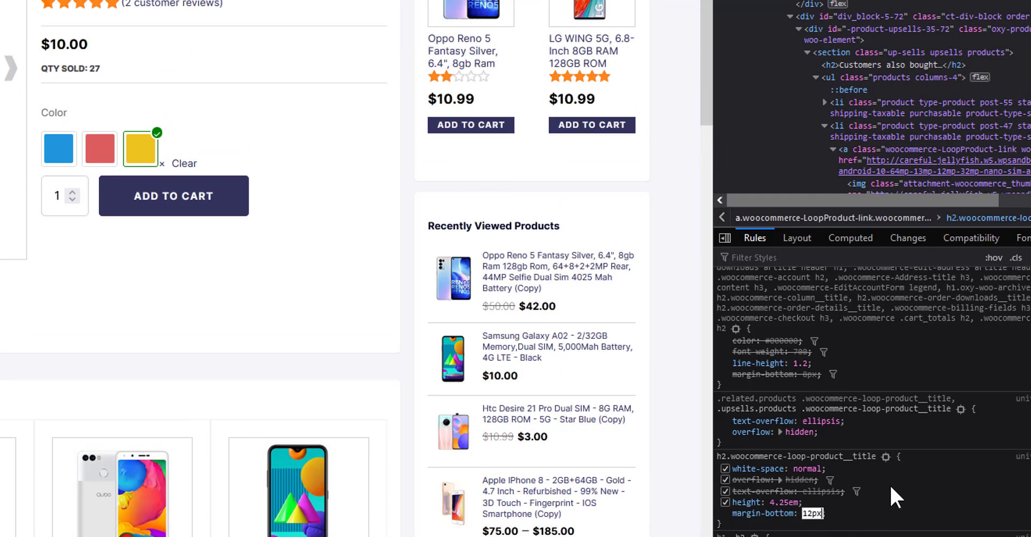
text(important)
key(Return)
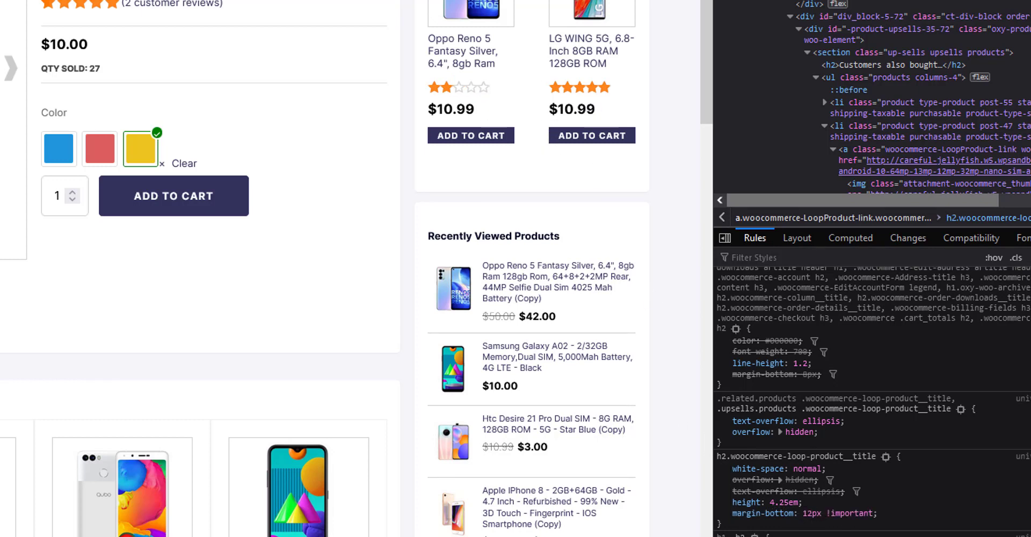
Reduce the inspected product title rule's bottom margin to 7px, keeping the !important flag.
click(808, 514)
key(Down)
key(Down)
key(Down)
key(Down)
key(Down)
key(Down)
key(Down)
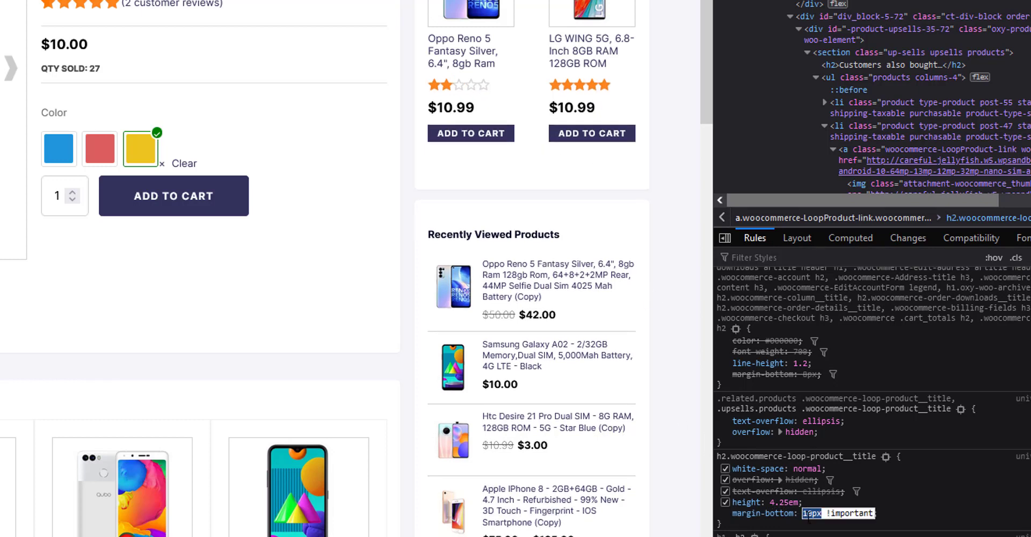
key(Up)
key(Up)
key(Up)
key(Up)
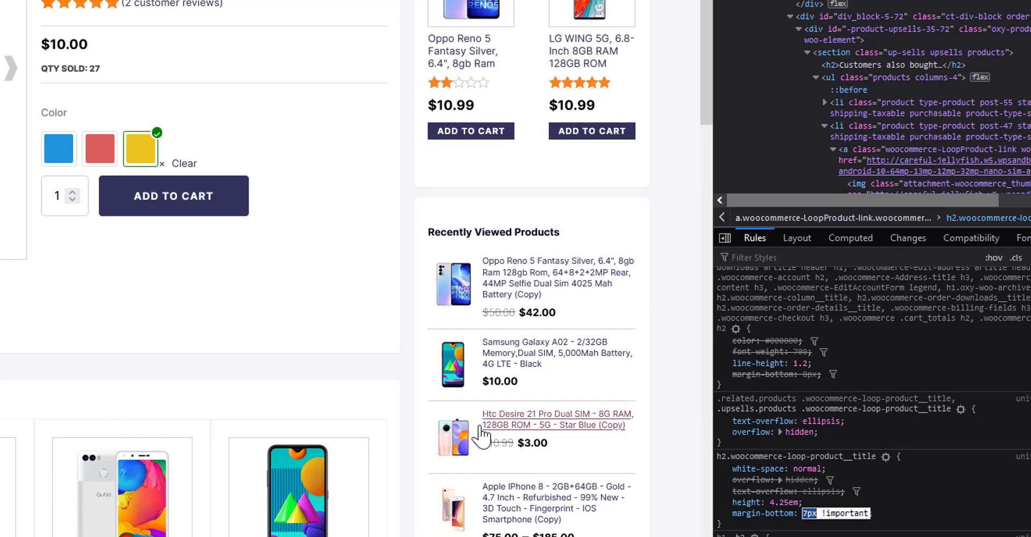
scroll(283, 502, down, 3)
key(Down)
key(Down)
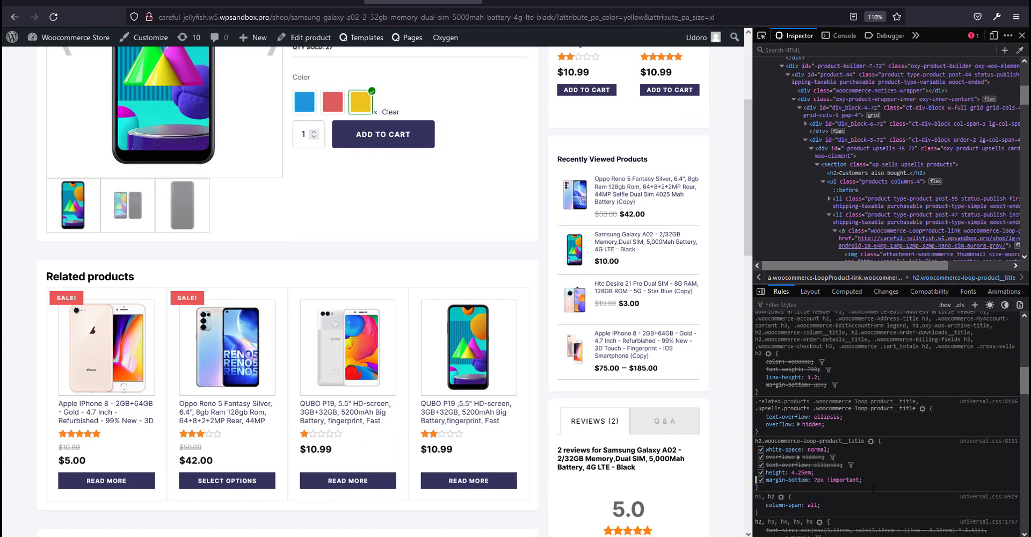
key(Return)
Switch to the single product template in the Oxygen builder and open the woo stylesheet for editing.
click(60, 2)
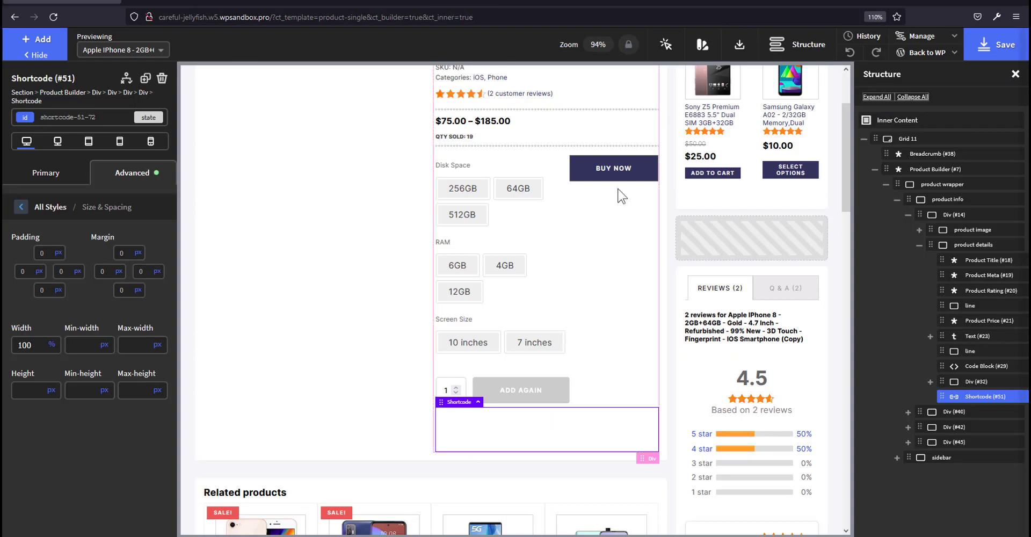
click(922, 36)
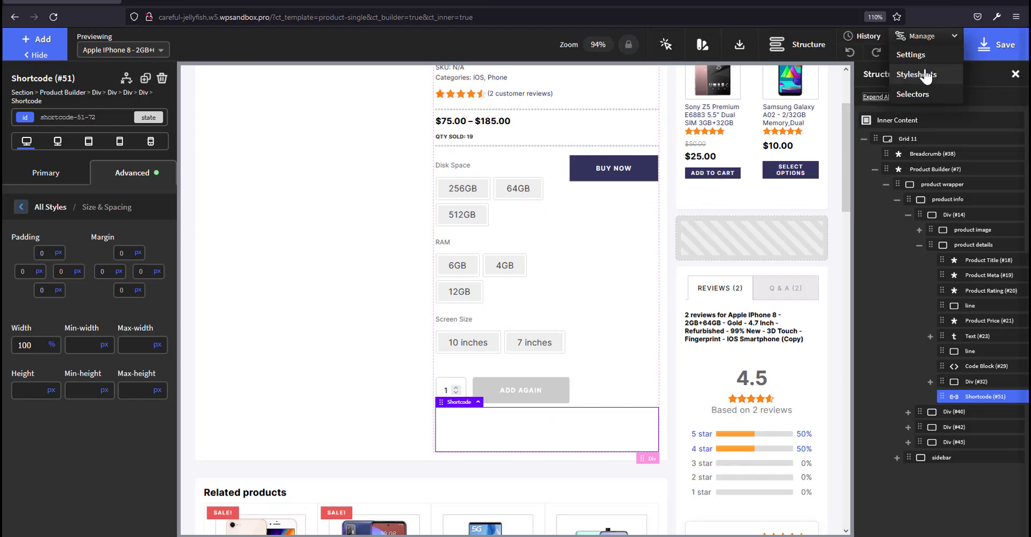
click(926, 75)
click(897, 147)
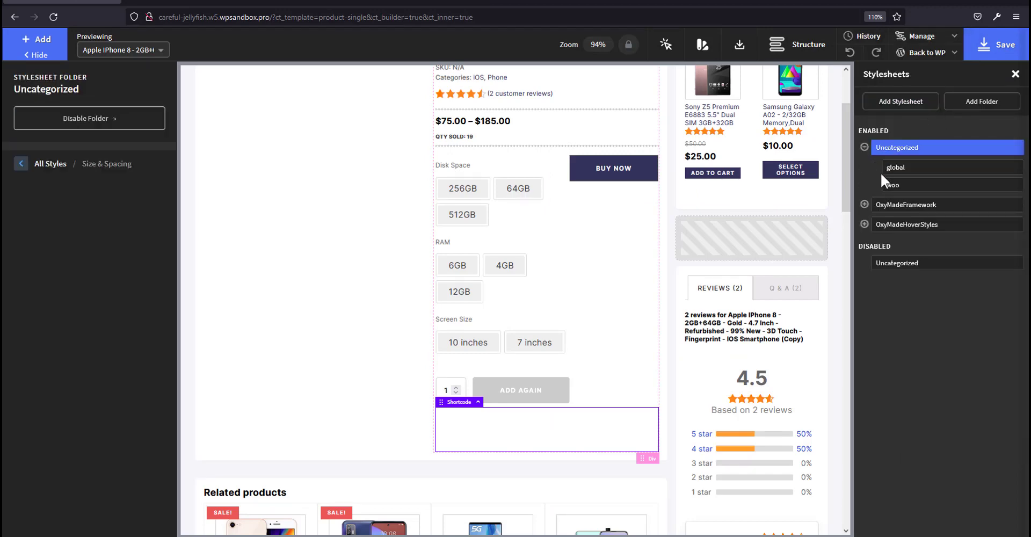
click(892, 185)
Set margin-bottom to 8px!important in the .woocommerce-loop-product__title rule under the SHORTEN PRODUCT NAME comment.
scroll(183, 342, down, 3)
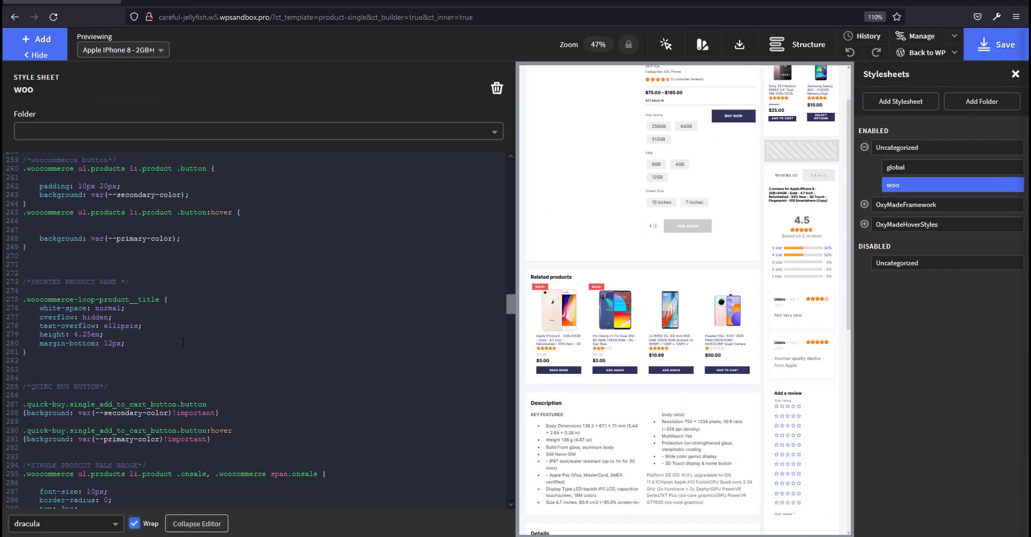
scroll(182, 342, down, 3)
scroll(183, 342, up, 8)
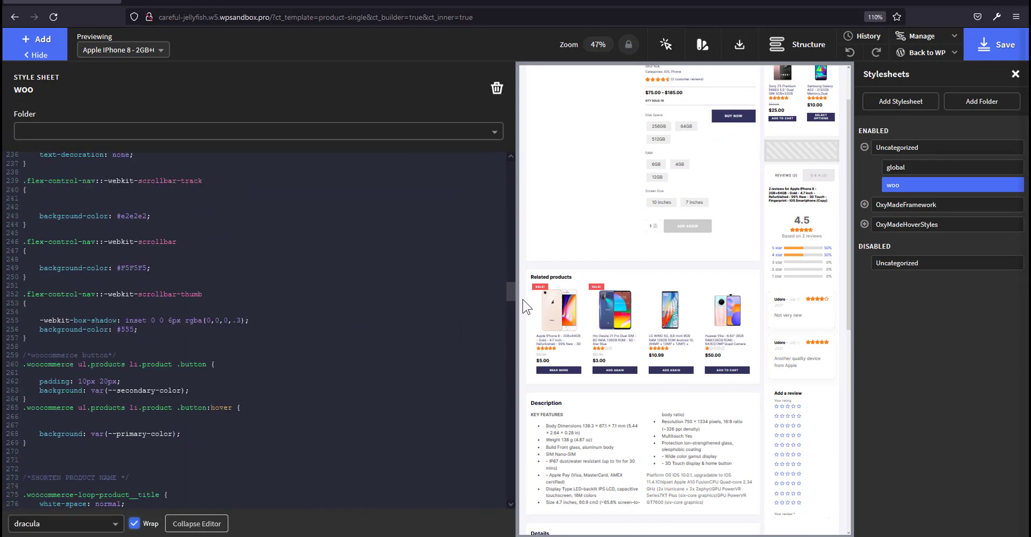
scroll(524, 302, down, 3)
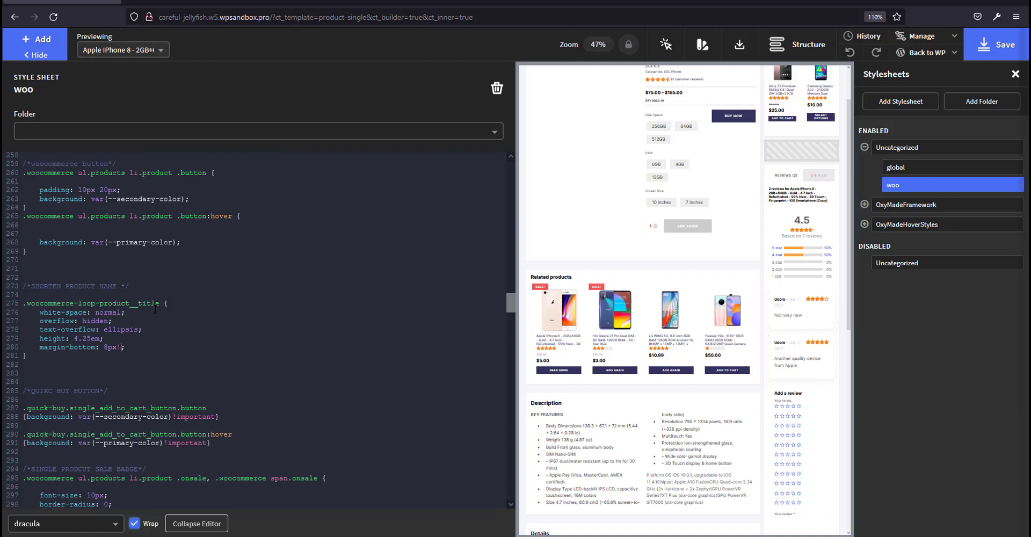
text(nt)
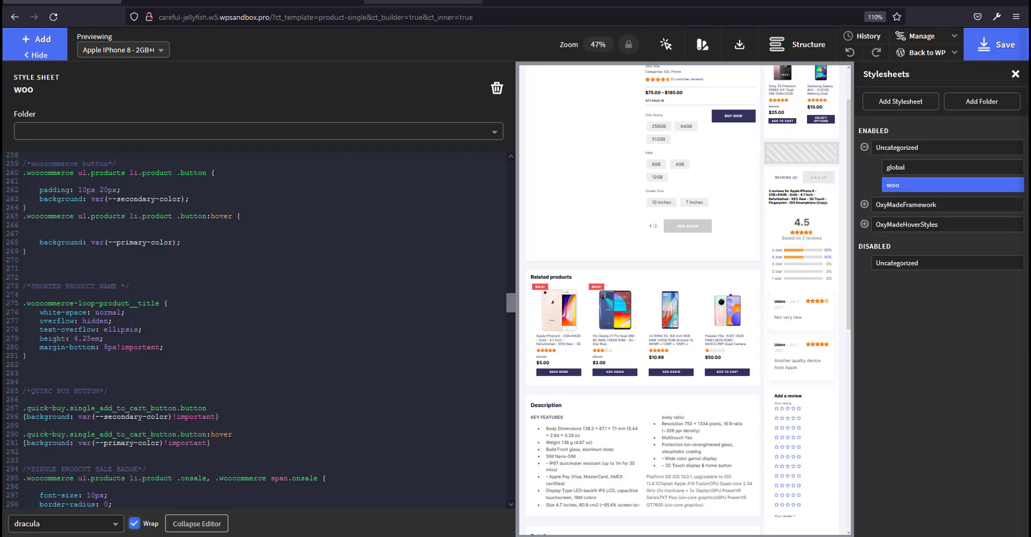
Return to the Samsung Galaxy A02 product page, close the inspector and reload the page to check the title spacing.
click(424, 3)
click(1022, 36)
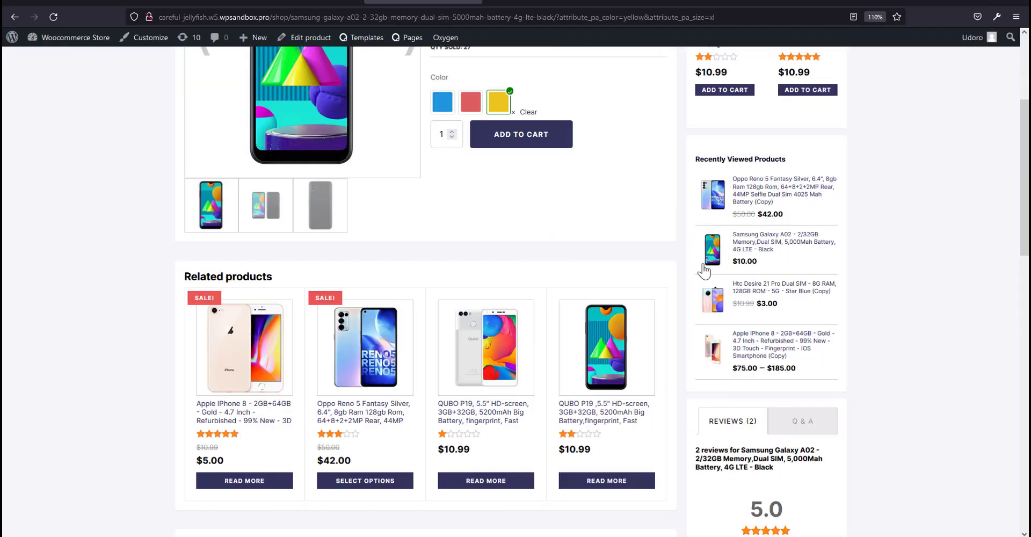
click(54, 17)
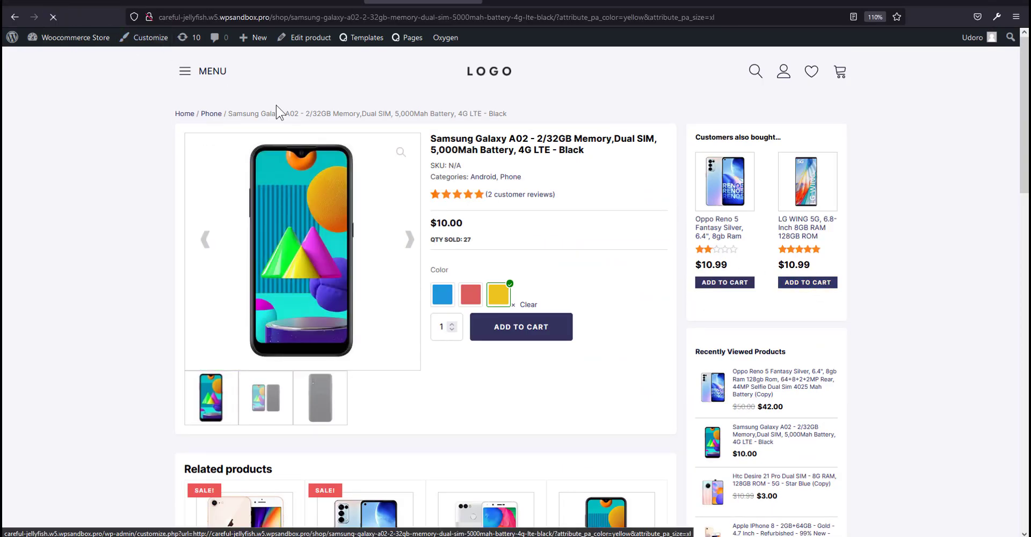